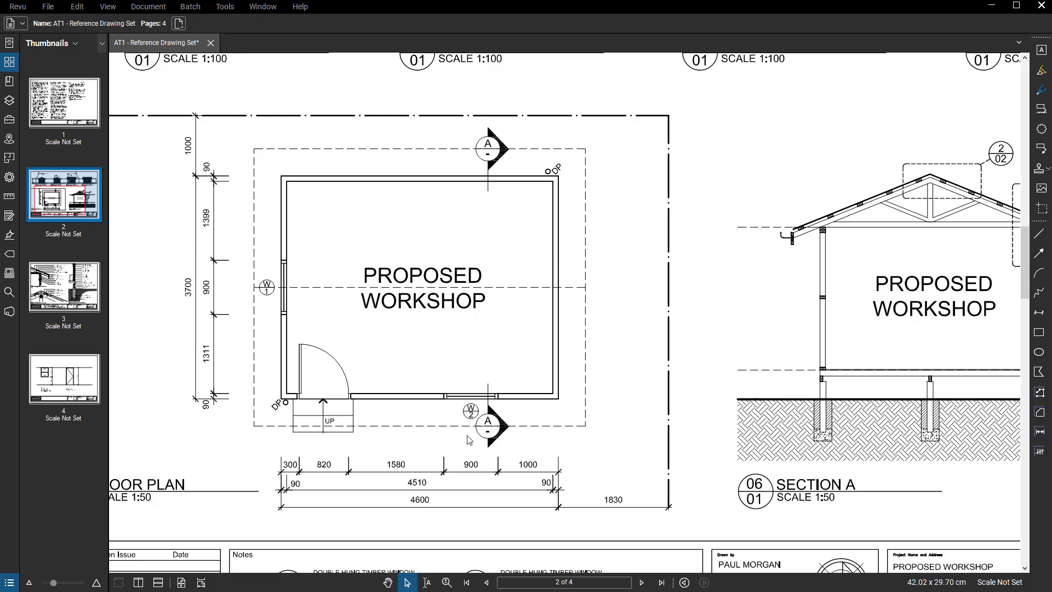
# Circle the 820 door dimension with the red pen and draw lines from its two witness marks up to the door opening.
pyautogui.moveTo(400, 440); pyautogui.dragTo(402, 437, button='middle')
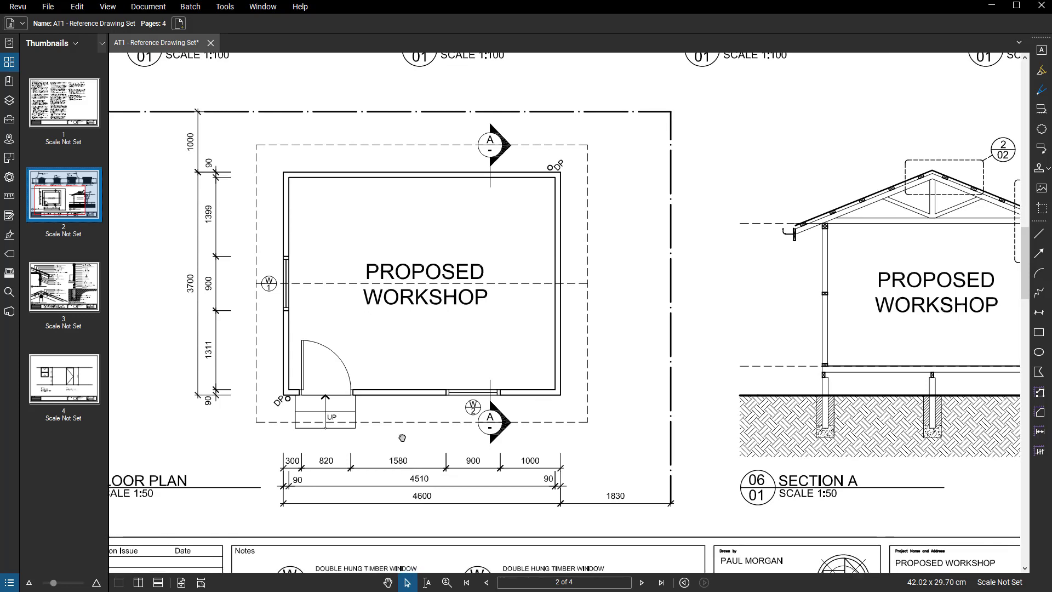
pyautogui.press('p')
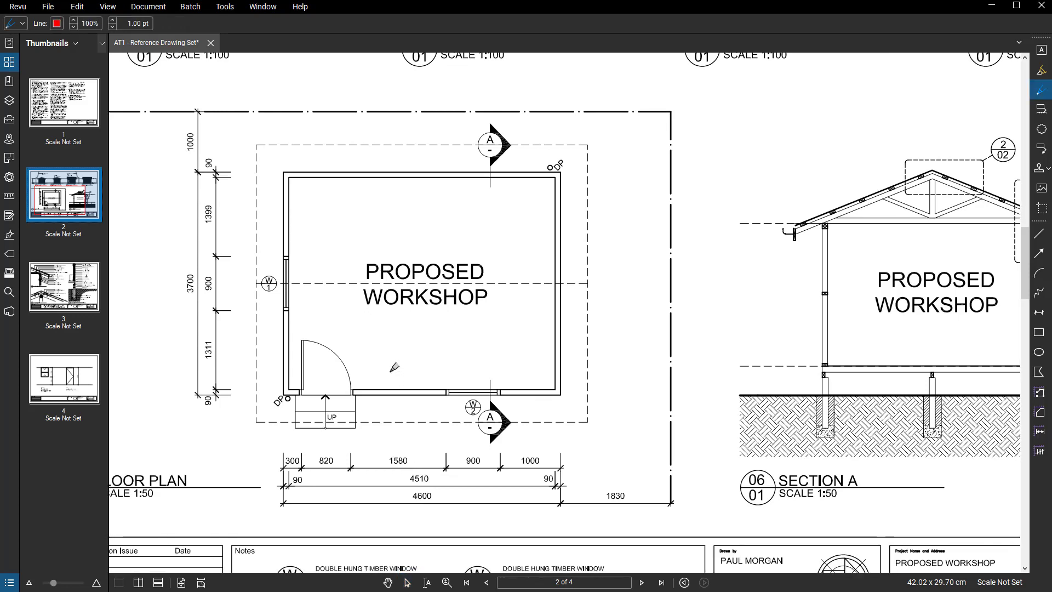
pyautogui.scroll(4, 322, 440)
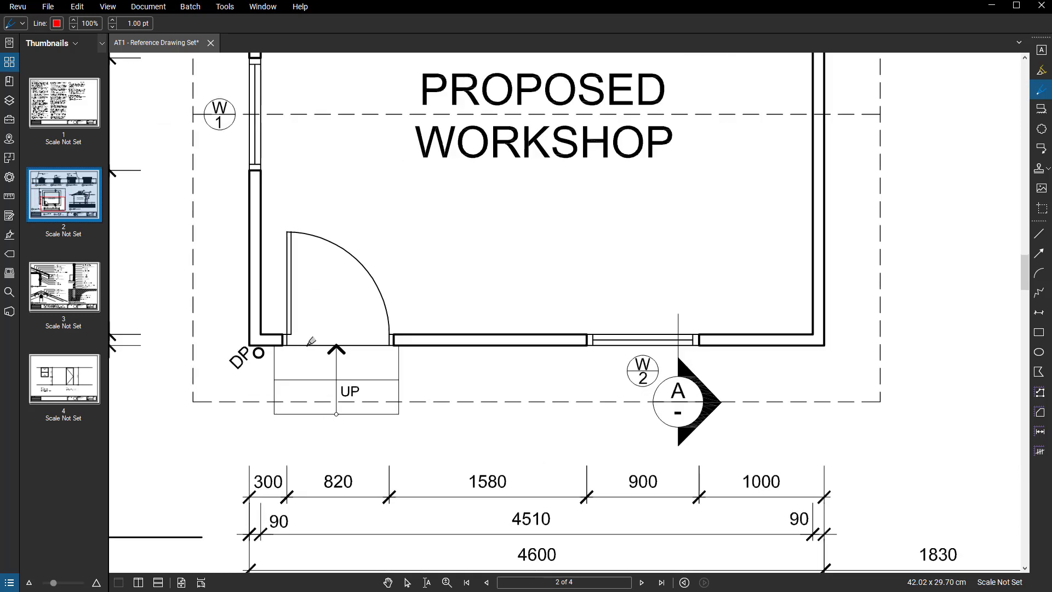
pyautogui.scroll(1, 356, 462)
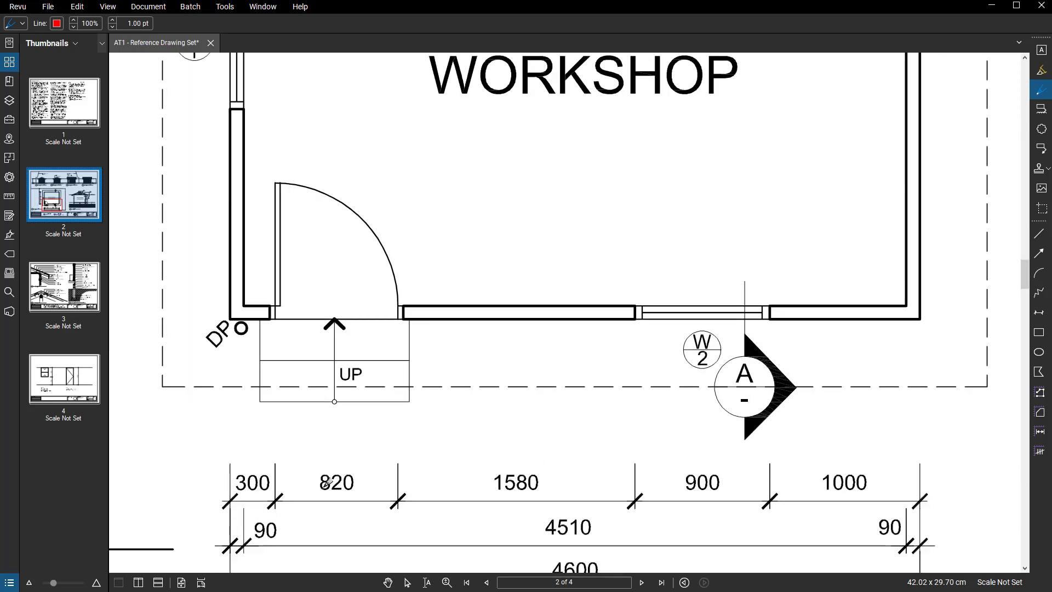
pyautogui.moveTo(359, 462)
pyautogui.mouseDown()
pyautogui.moveTo(329, 503)
pyautogui.moveTo(343, 461)
pyautogui.mouseUp()
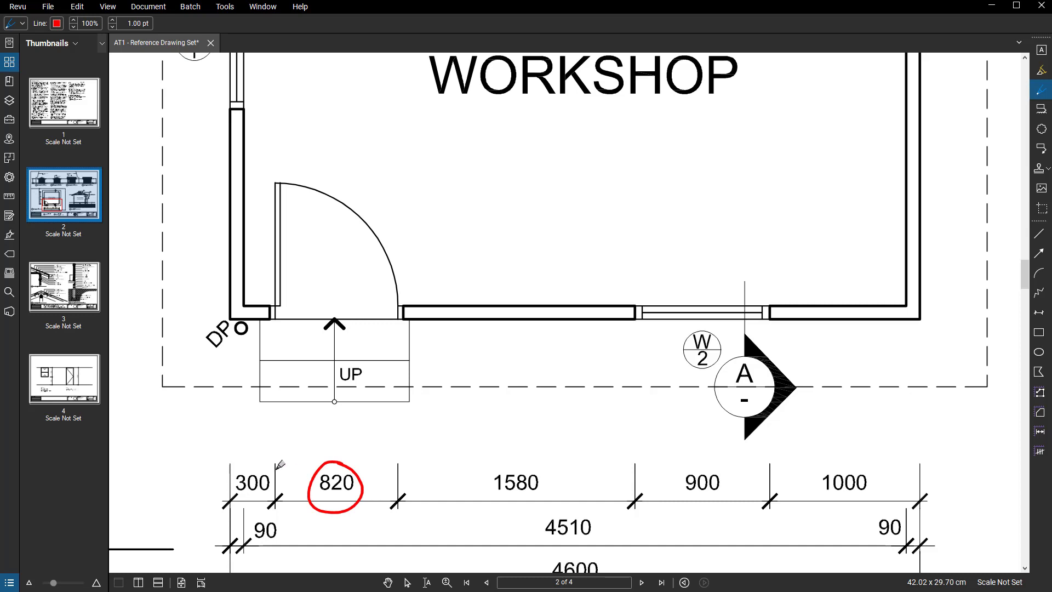
pyautogui.moveTo(276, 463); pyautogui.dragTo(276, 308)
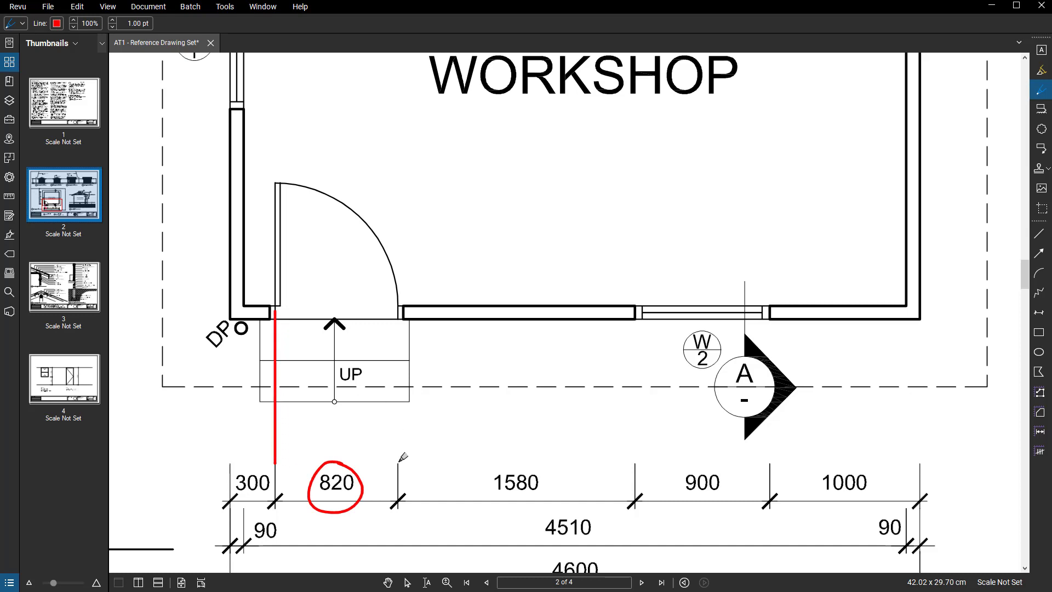
pyautogui.moveTo(399, 463); pyautogui.dragTo(396, 309)
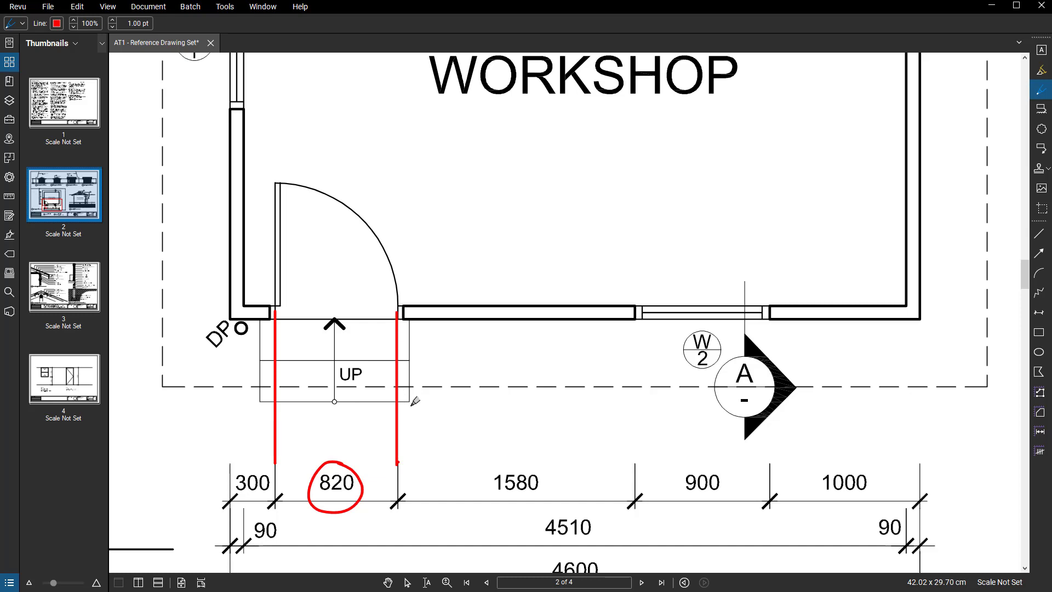
# Mark the overall door width including both jambs with a red pen line just below the opening.
pyautogui.scroll(5, 393, 340)
pyautogui.scroll(-5, 373, 307)
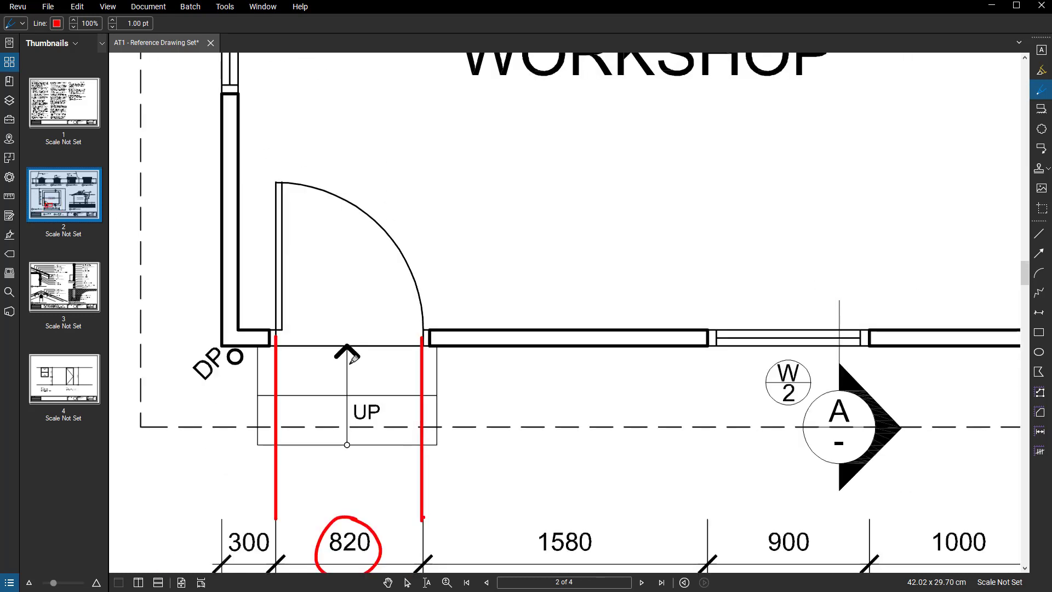
pyautogui.scroll(2, 327, 267)
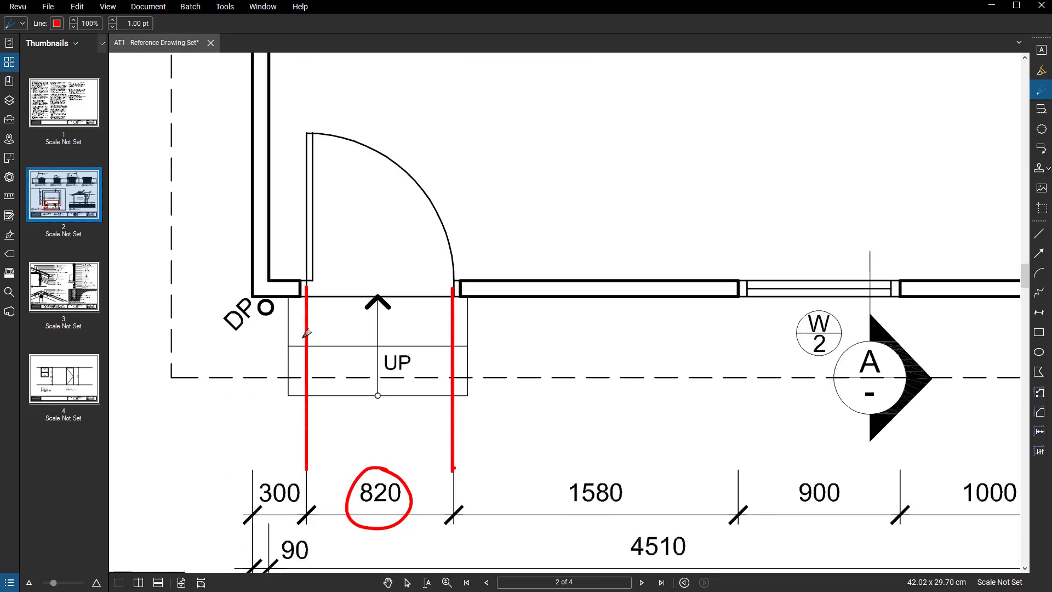
pyautogui.moveTo(297, 305)
pyautogui.mouseDown()
pyautogui.moveTo(298, 314)
pyautogui.moveTo(464, 312)
pyautogui.mouseUp()
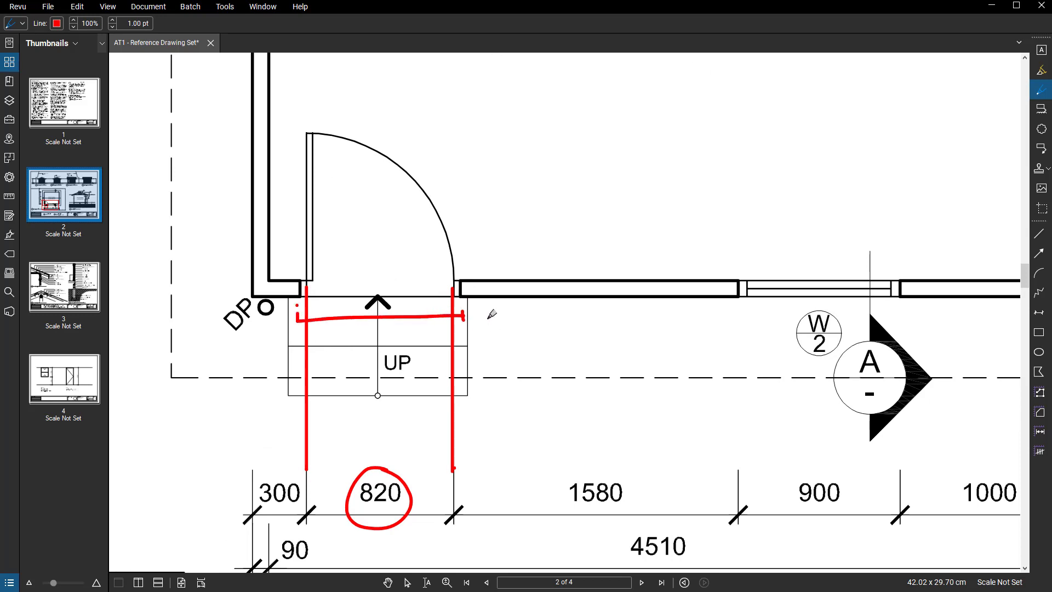
# Handwrite a red pen note beside the door's latch-side jamb on the floor plan.
pyautogui.scroll(3, 454, 291)
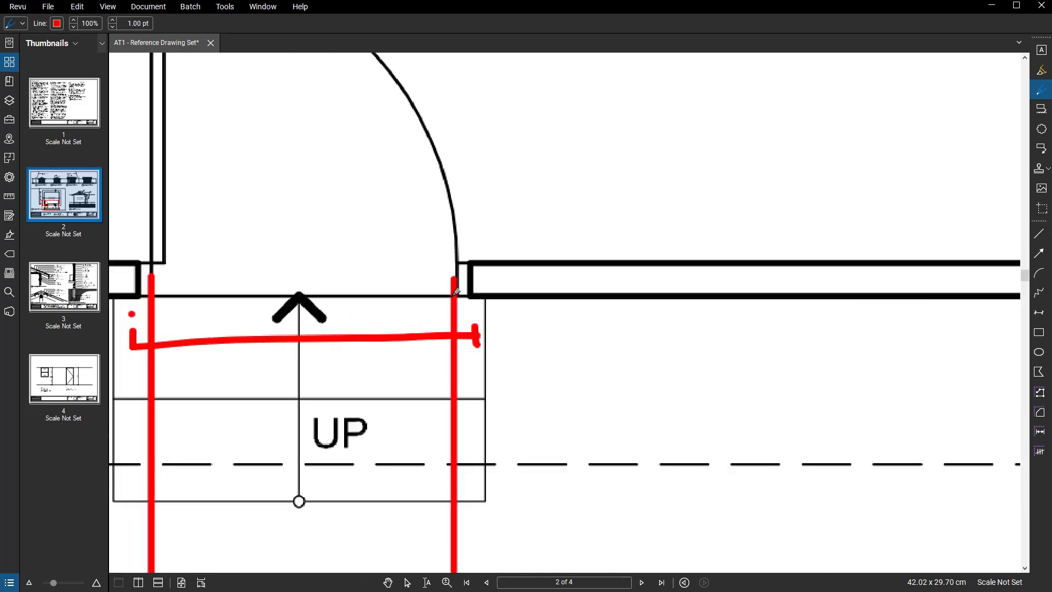
pyautogui.moveTo(489, 218); pyautogui.dragTo(558, 227)
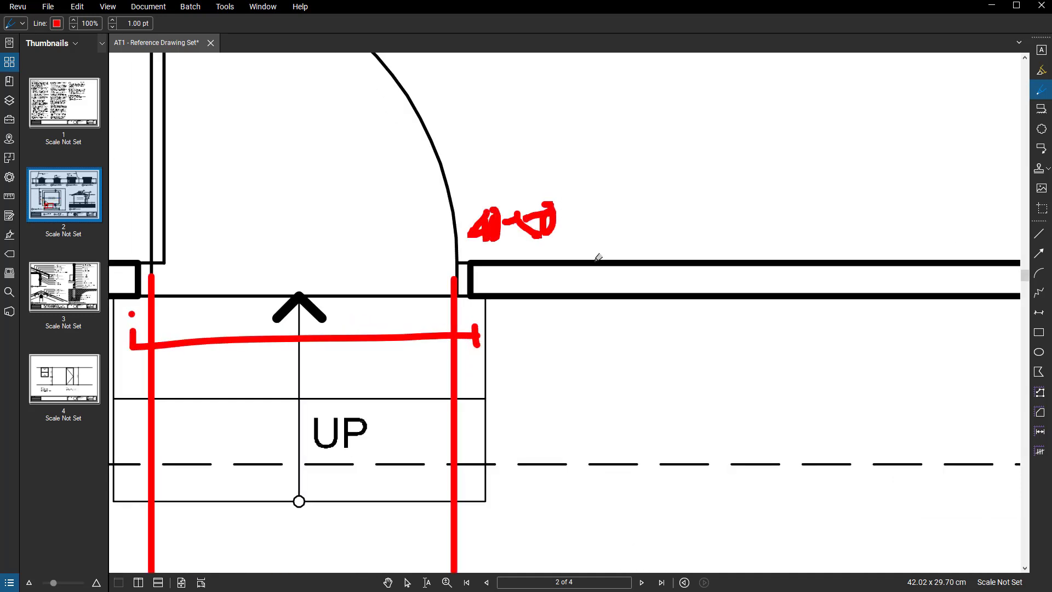
pyautogui.scroll(-3, 502, 343)
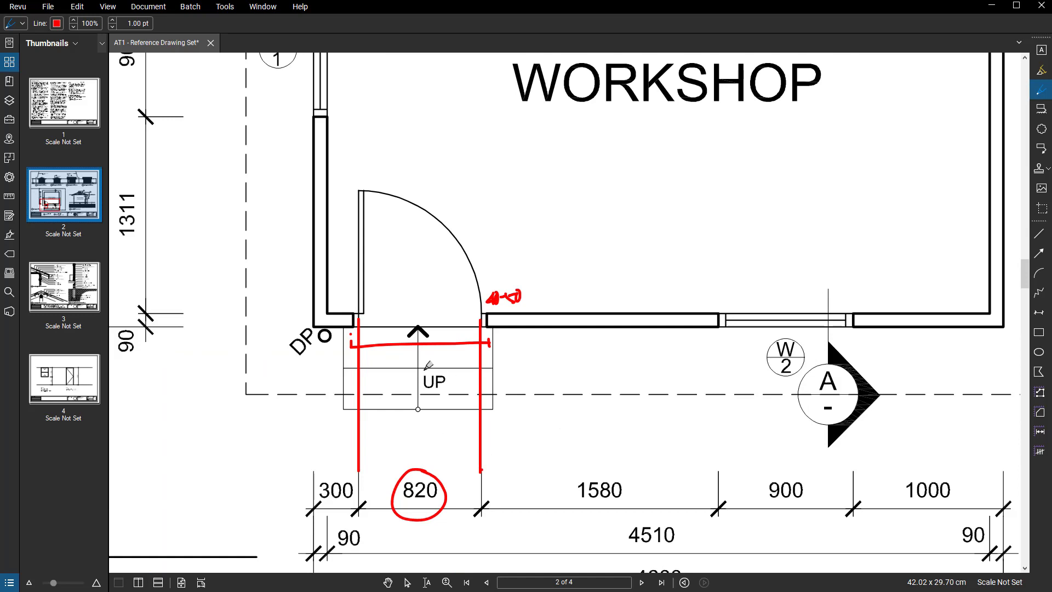
pyautogui.scroll(2, 427, 333)
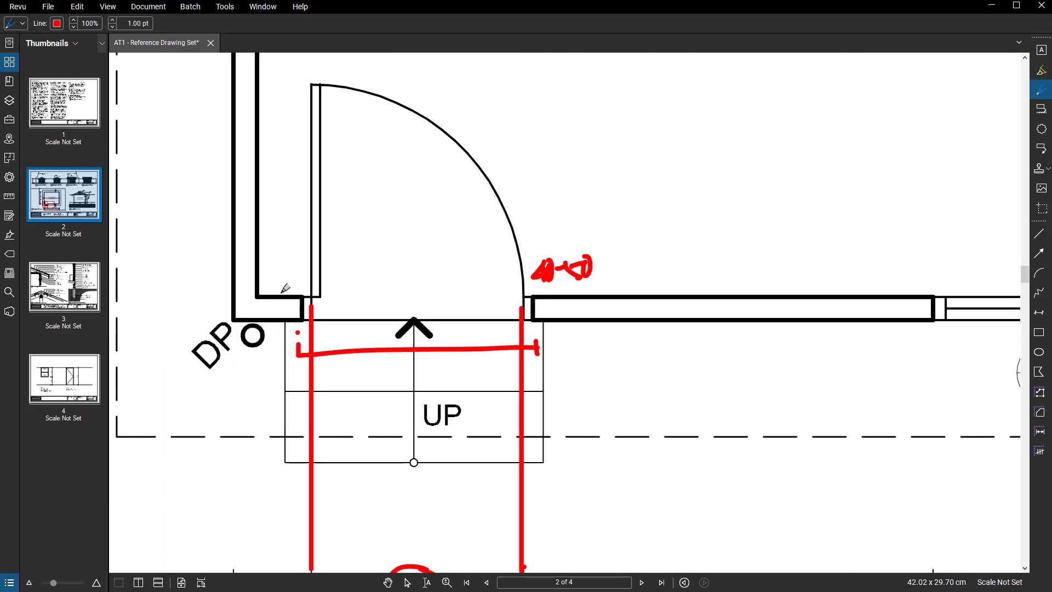
pyautogui.scroll(-3, 412, 322)
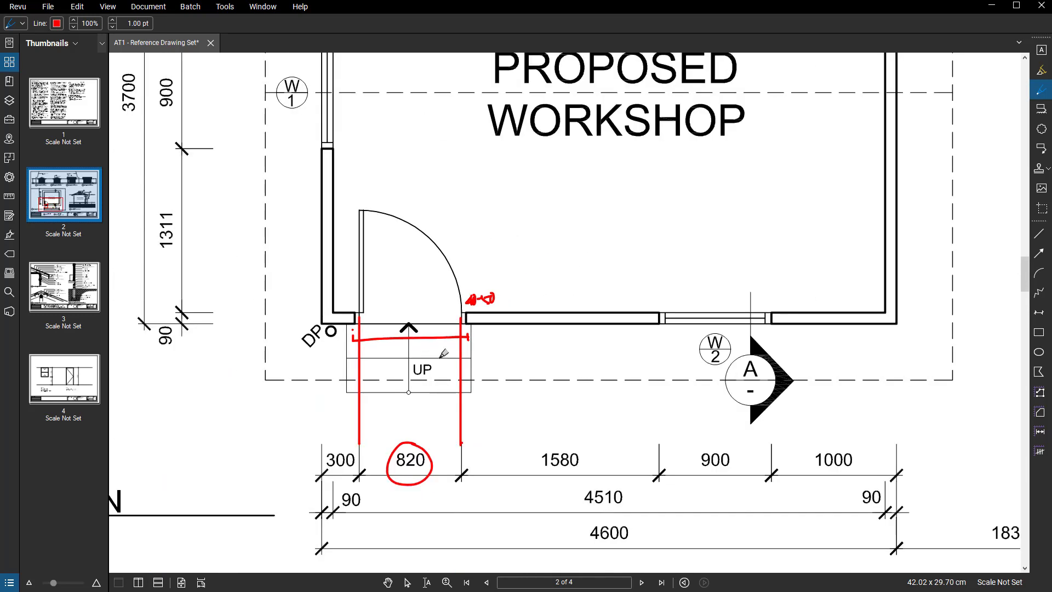
pyautogui.scroll(-1, 444, 354)
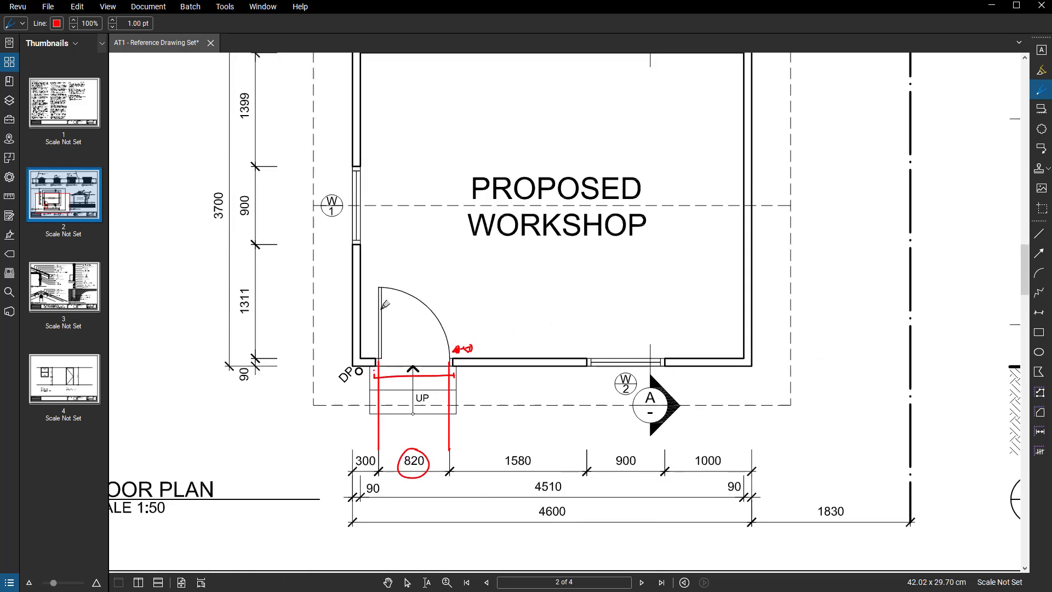
pyautogui.moveTo(412, 299); pyautogui.dragTo(414, 324, button='middle')
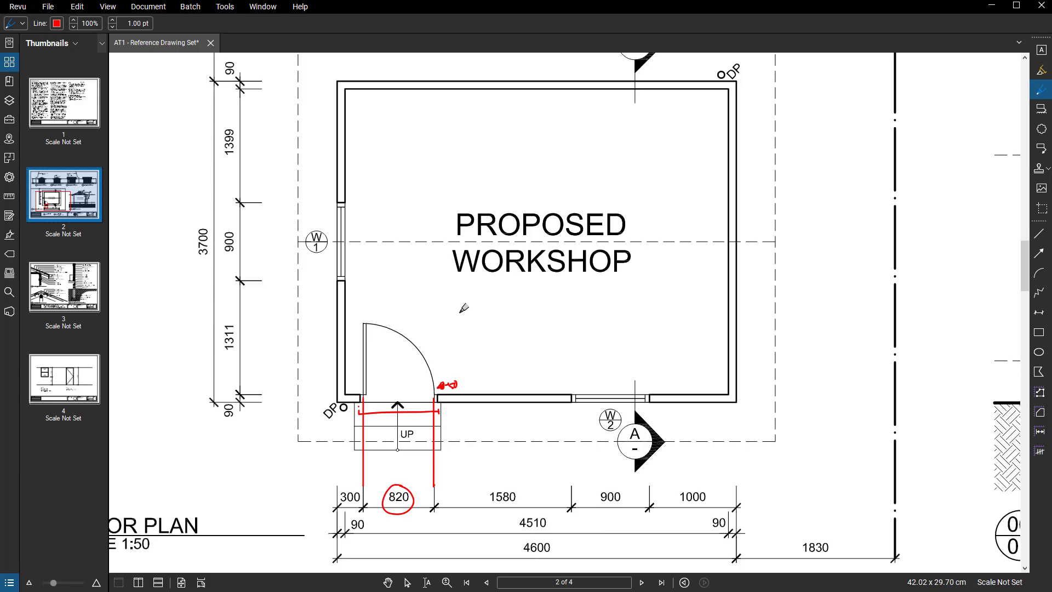
# Switch to AutoCAD, open the 820mm Door Plan block in the Block Editor and move the Block Authoring Palettes clear of the ribbon.
pyautogui.click(991, 6)
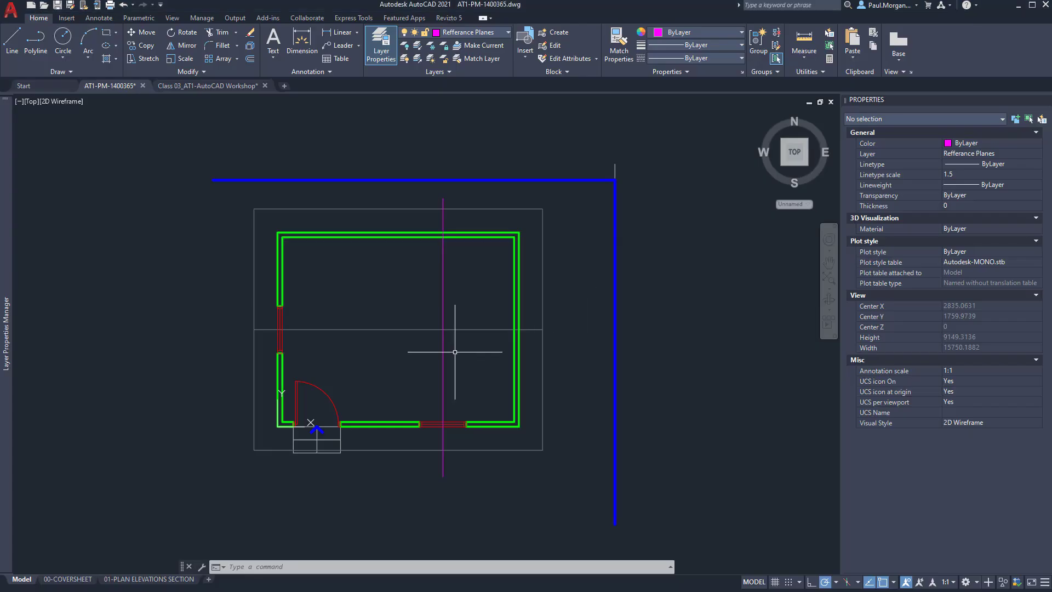
pyautogui.moveTo(364, 340)
pyautogui.mouseDown(button='middle')
pyautogui.moveTo(390, 333)
pyautogui.moveTo(436, 351)
pyautogui.mouseUp(button='middle')
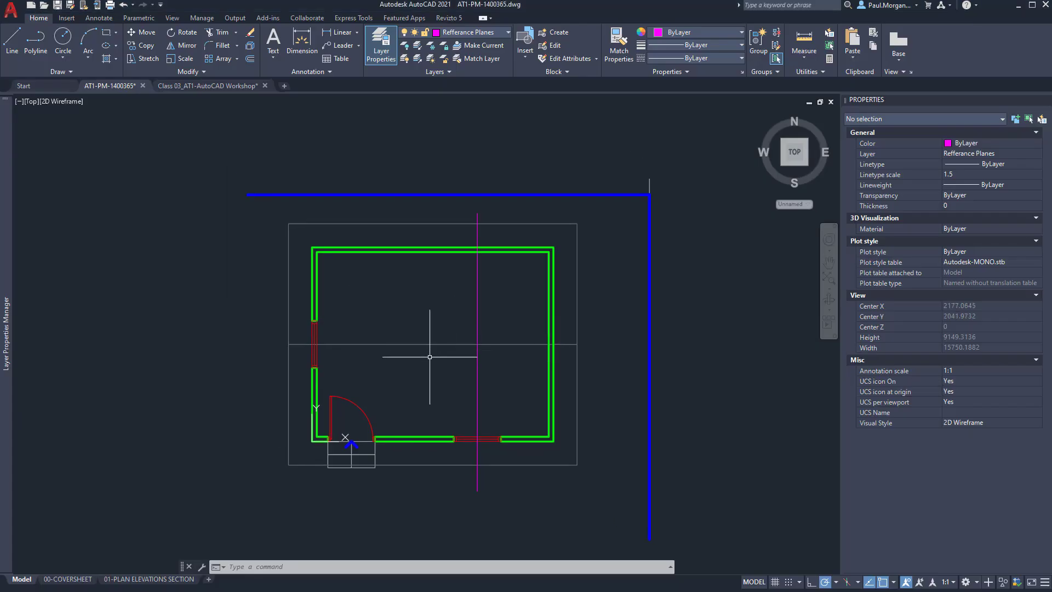
pyautogui.moveTo(437, 376); pyautogui.dragTo(409, 350, button='middle')
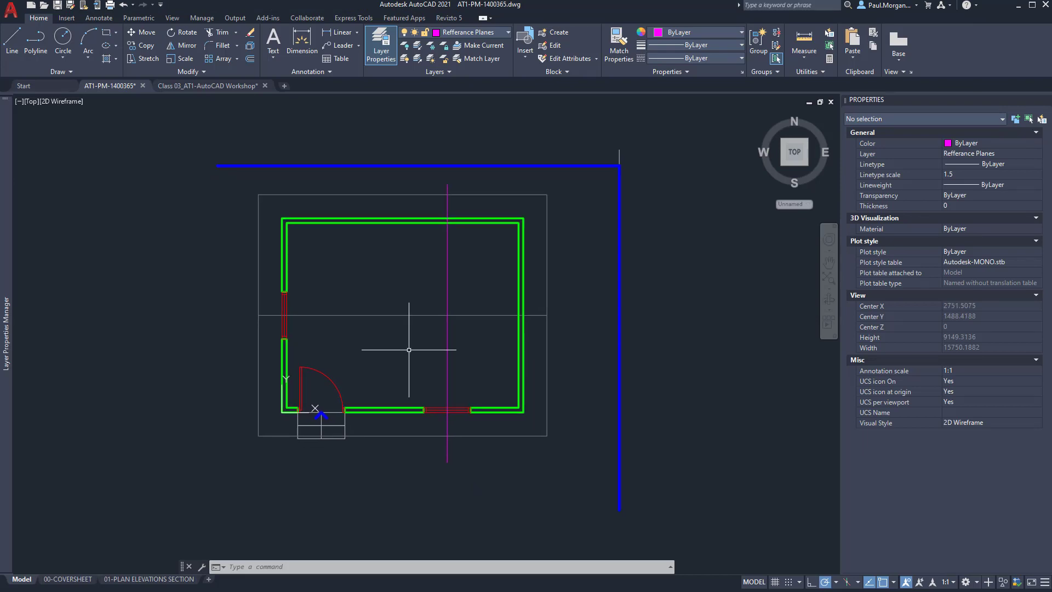
pyautogui.scroll(6, 329, 379)
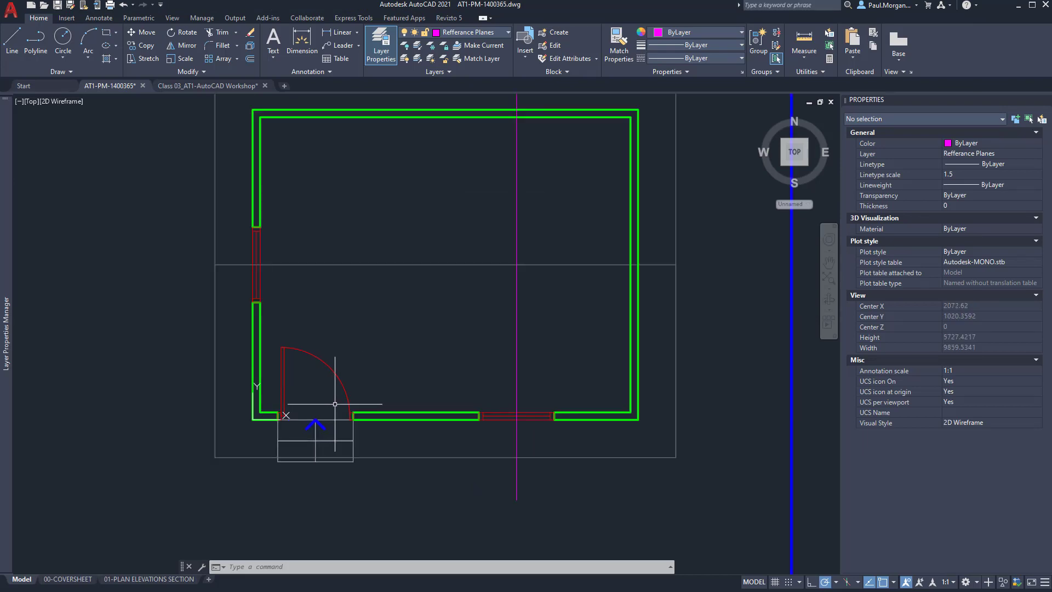
pyautogui.moveTo(340, 376); pyautogui.dragTo(430, 296, button='middle')
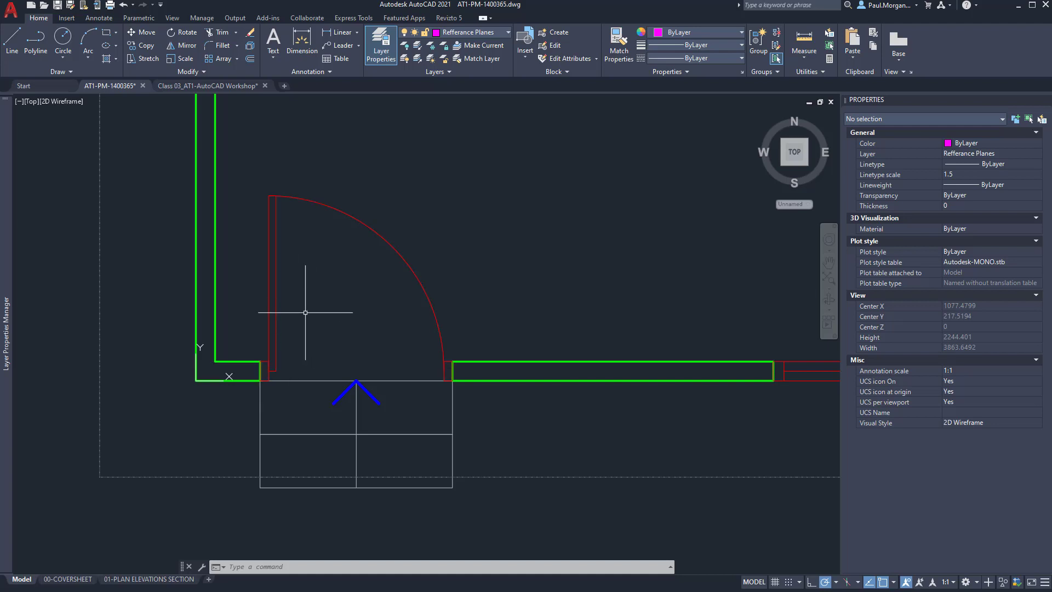
pyautogui.click(359, 215)
pyautogui.click(353, 190)
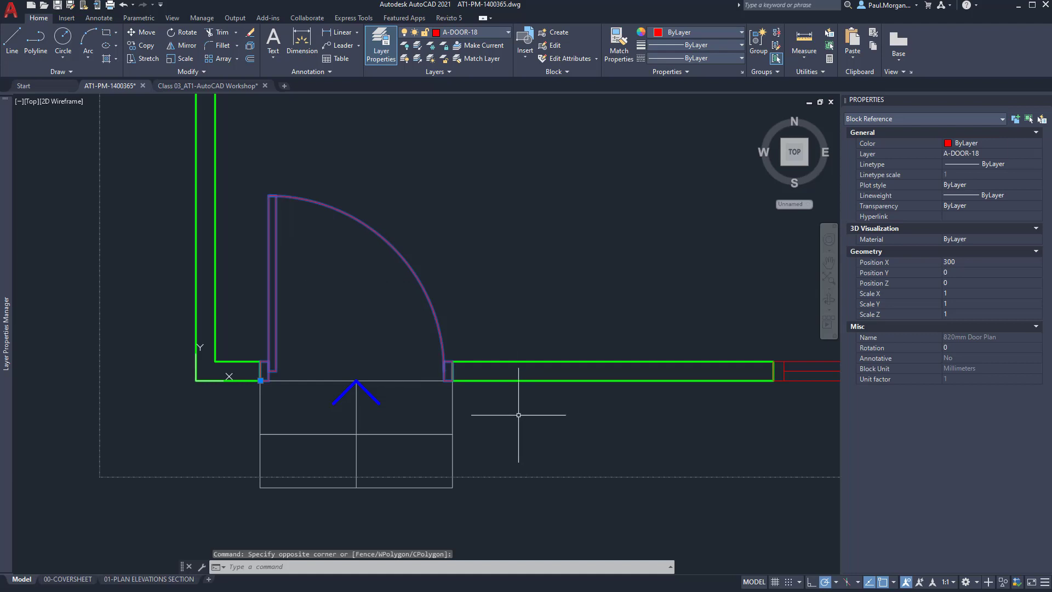
pyautogui.doubleClick(274, 333)
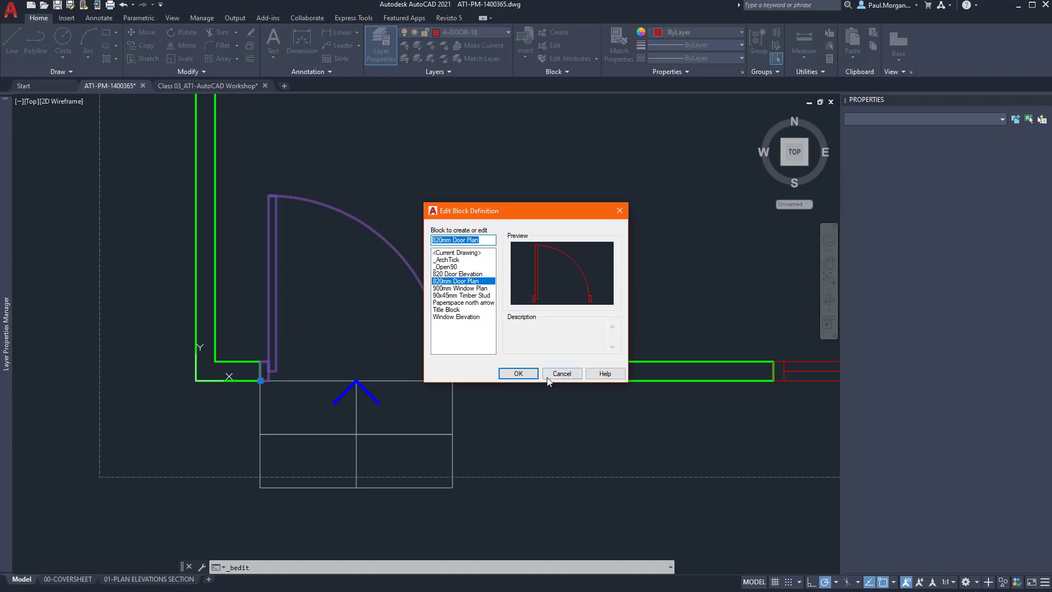
pyautogui.click(518, 373)
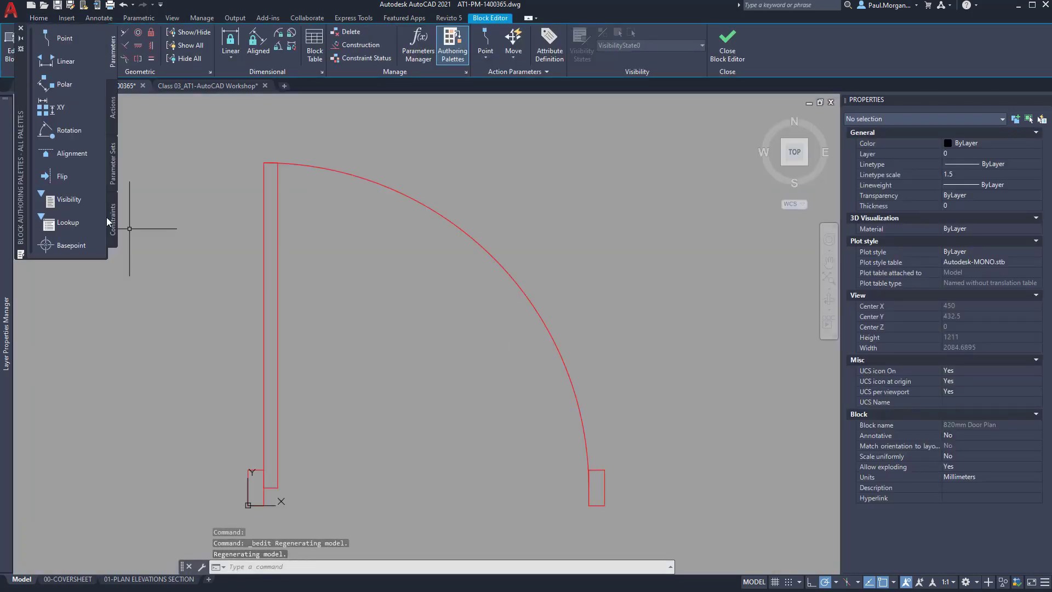
pyautogui.moveTo(19, 231); pyautogui.dragTo(44, 353)
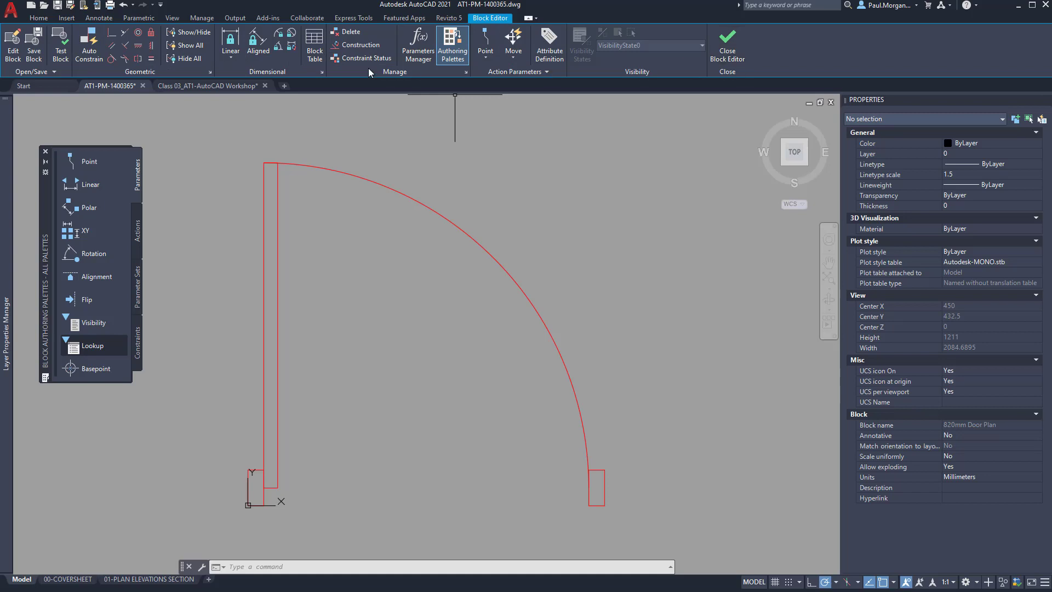
# Inspect the properties of the door swing arc in the block, then clear the selection.
pyautogui.scroll(-2, 378, 234)
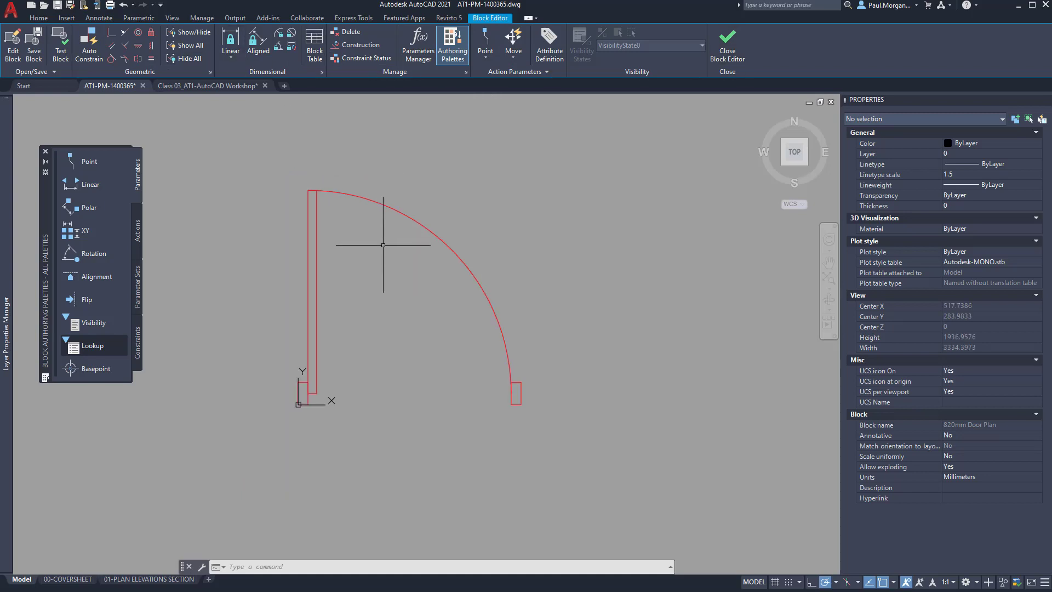
pyautogui.click(401, 214)
pyautogui.click(364, 265)
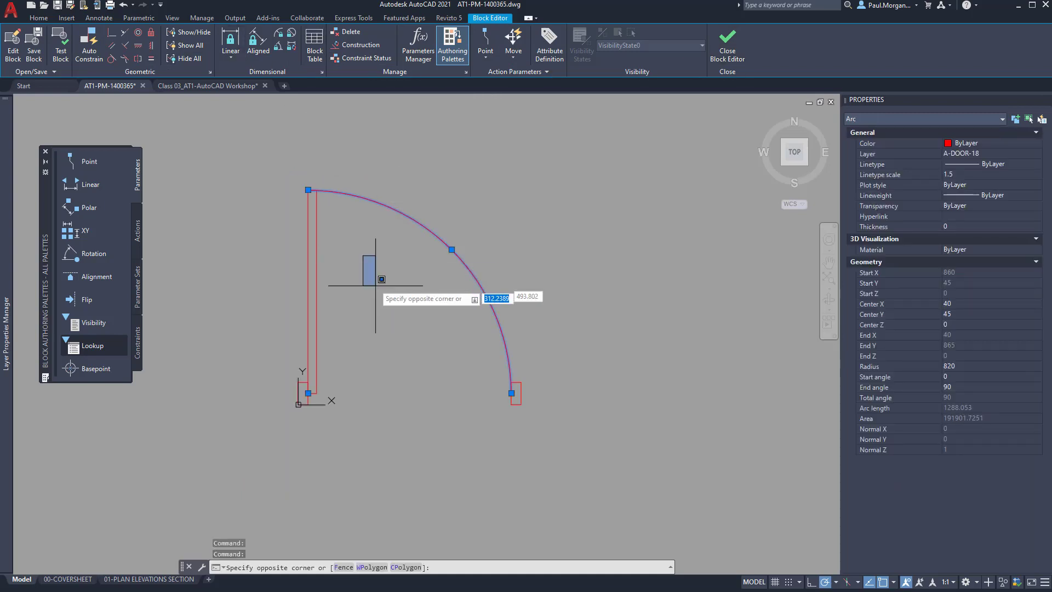
pyautogui.moveTo(381, 272); pyautogui.dragTo(401, 261, button='middle')
pyautogui.press('Escape')
pyautogui.press('Escape')
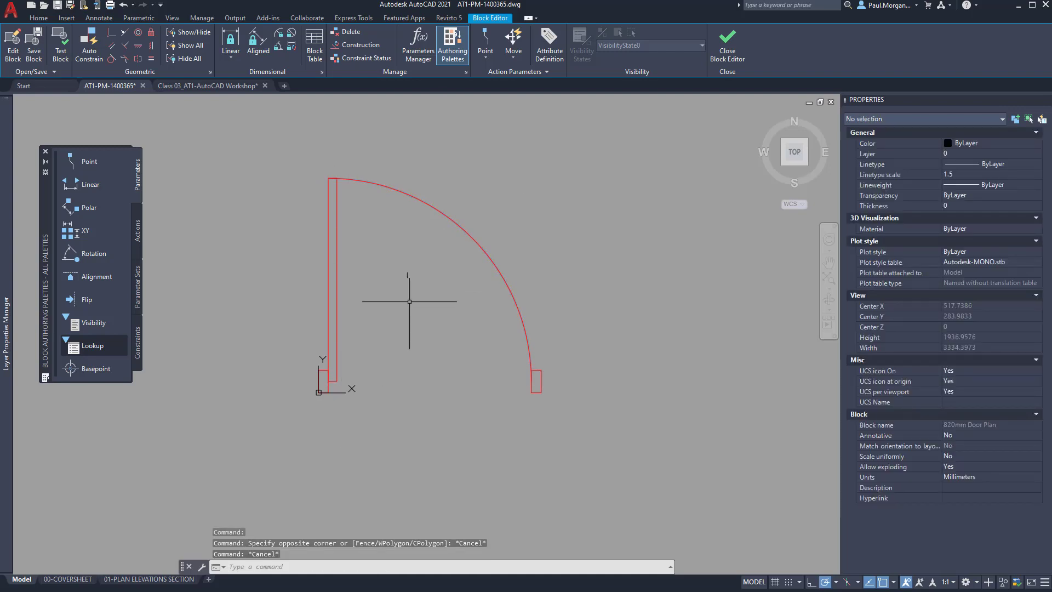
pyautogui.scroll(-1, 439, 230)
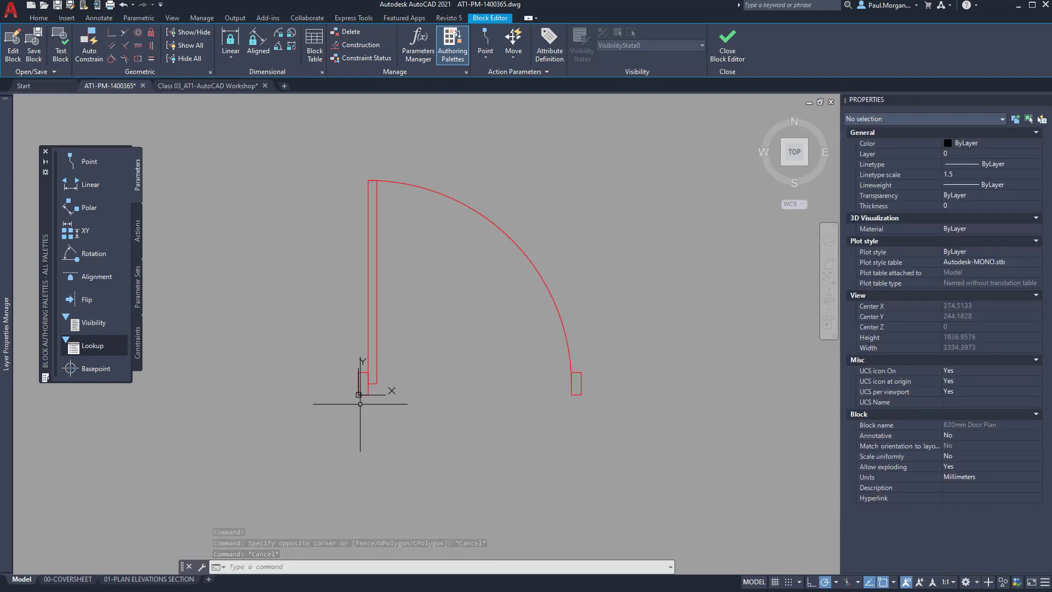
pyautogui.scroll(-2, 329, 384)
pyautogui.scroll(-3, 337, 364)
pyautogui.scroll(4, 329, 359)
pyautogui.scroll(-5, 400, 323)
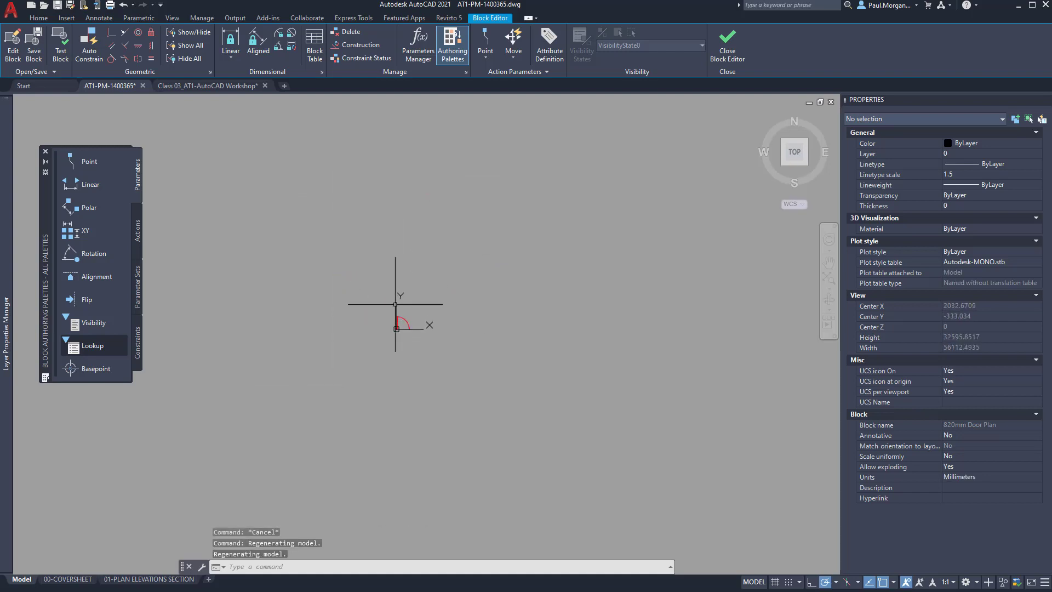
pyautogui.scroll(3, 395, 304)
pyautogui.scroll(4, 411, 413)
pyautogui.scroll(-1, 411, 413)
pyautogui.moveTo(427, 376); pyautogui.dragTo(395, 408, button='middle')
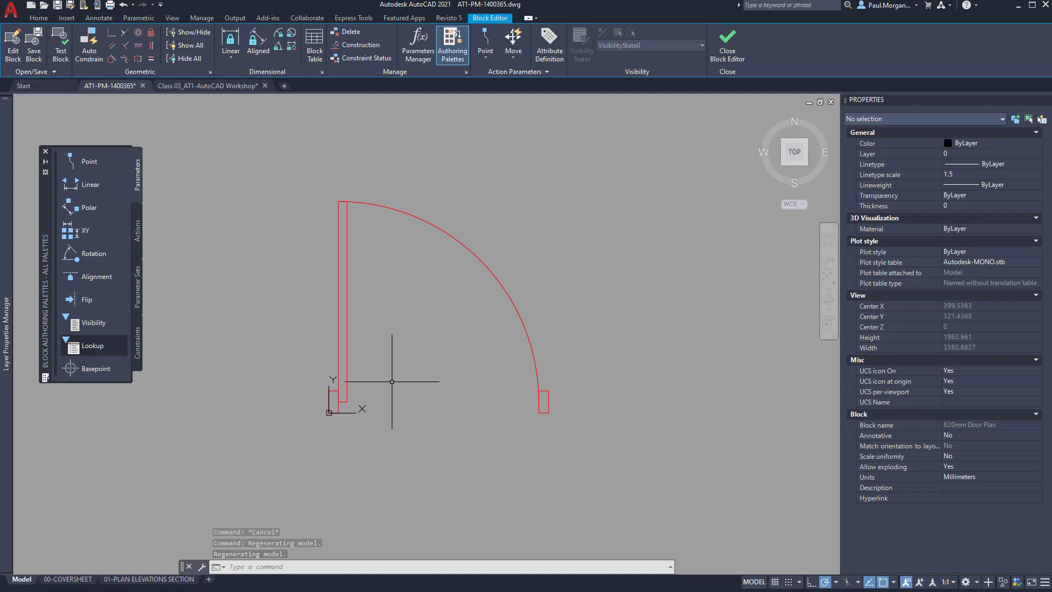
# Review the drawing layers available while editing the door block, without changing the current layer.
pyautogui.click(39, 18)
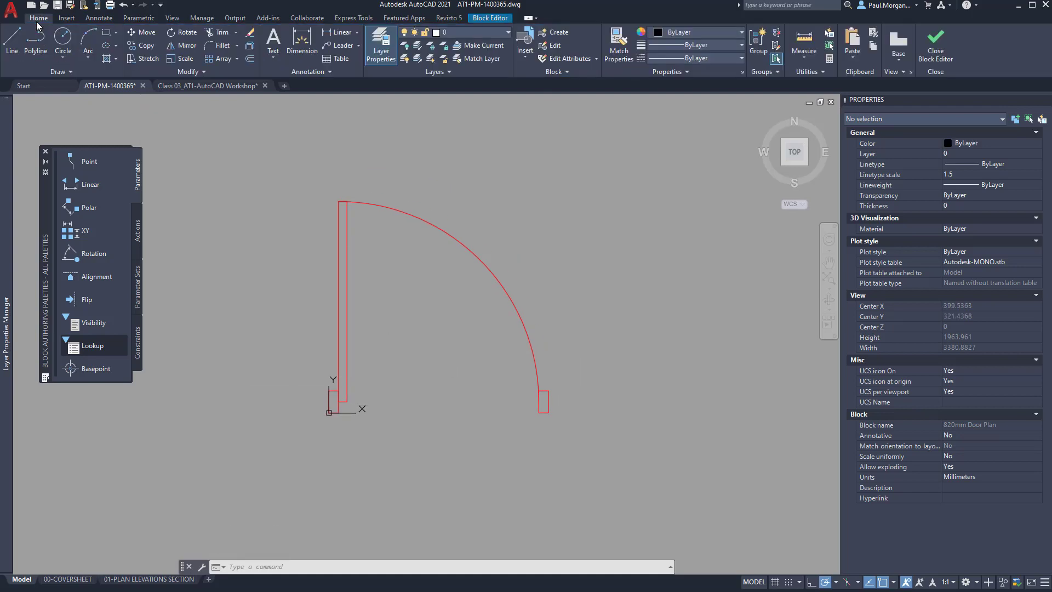
pyautogui.click(485, 34)
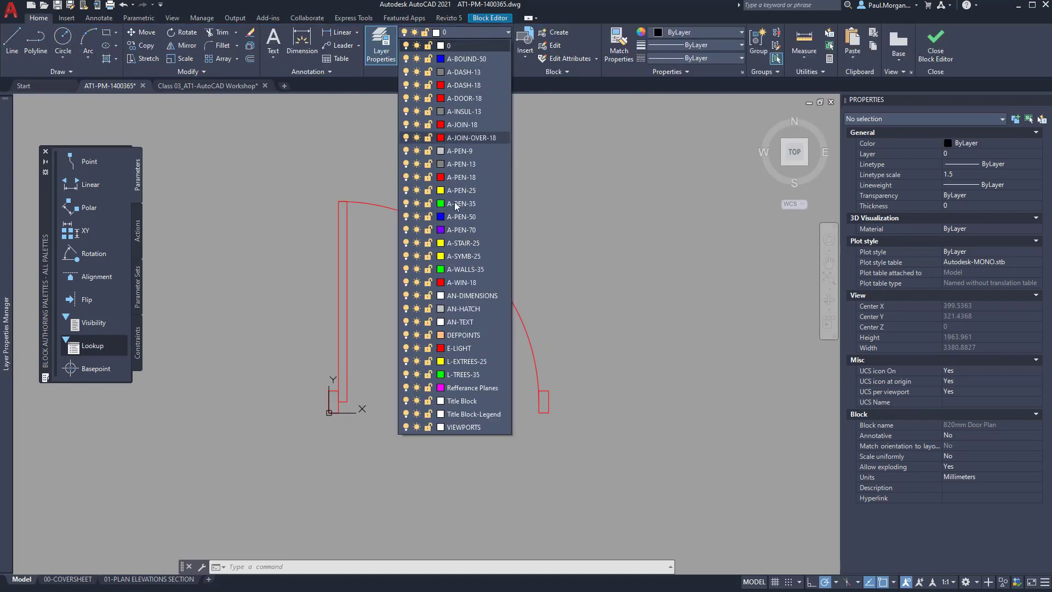
pyautogui.press('Escape')
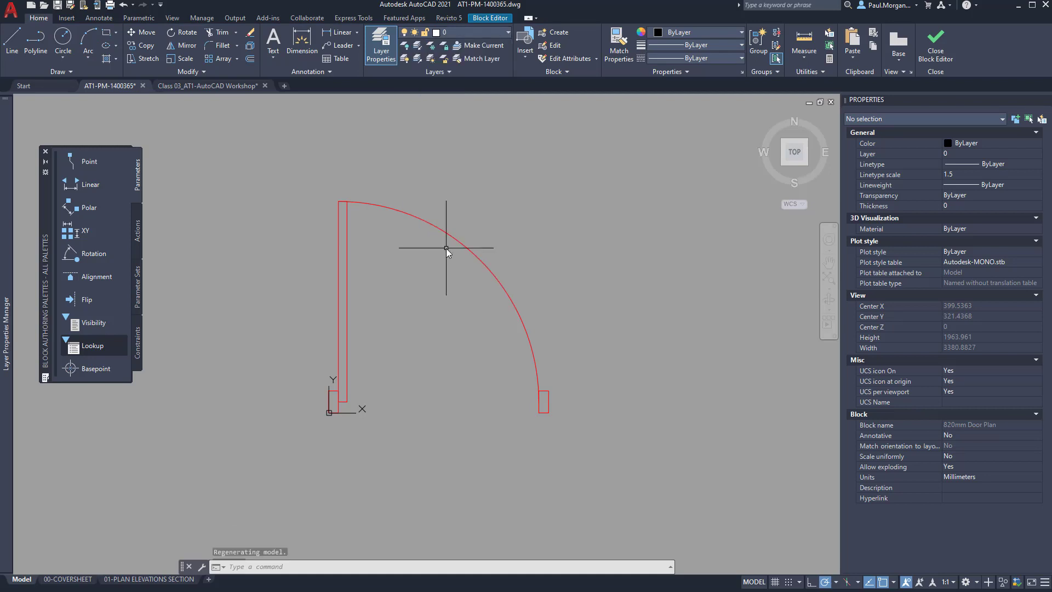
# Erase all the existing door geometry in the block, including the leaf, swing arc and both jambs.
pyautogui.scroll(-2, 446, 249)
pyautogui.click(341, 177)
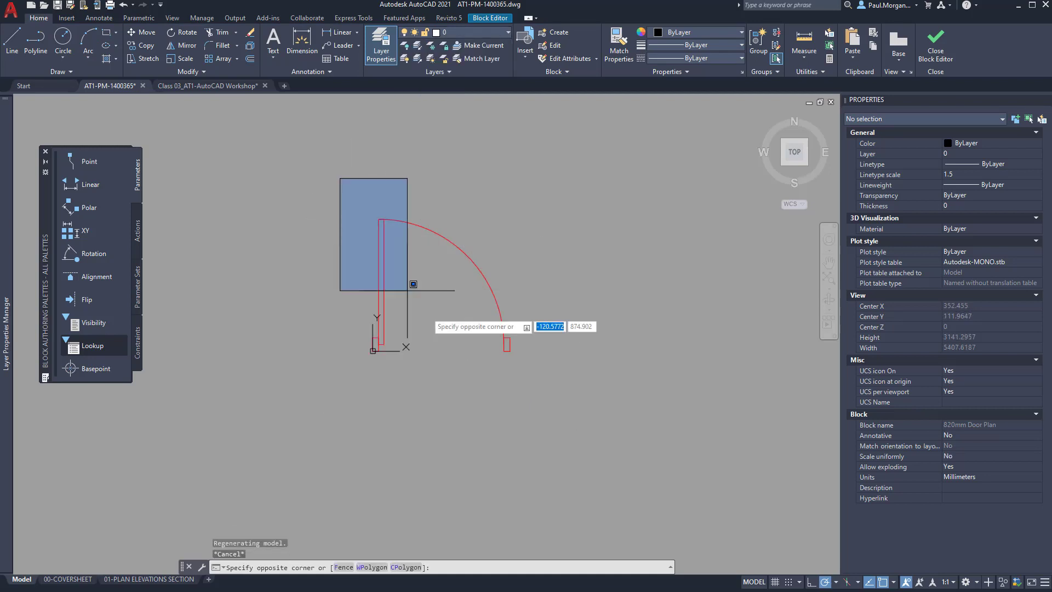
pyautogui.click(571, 416)
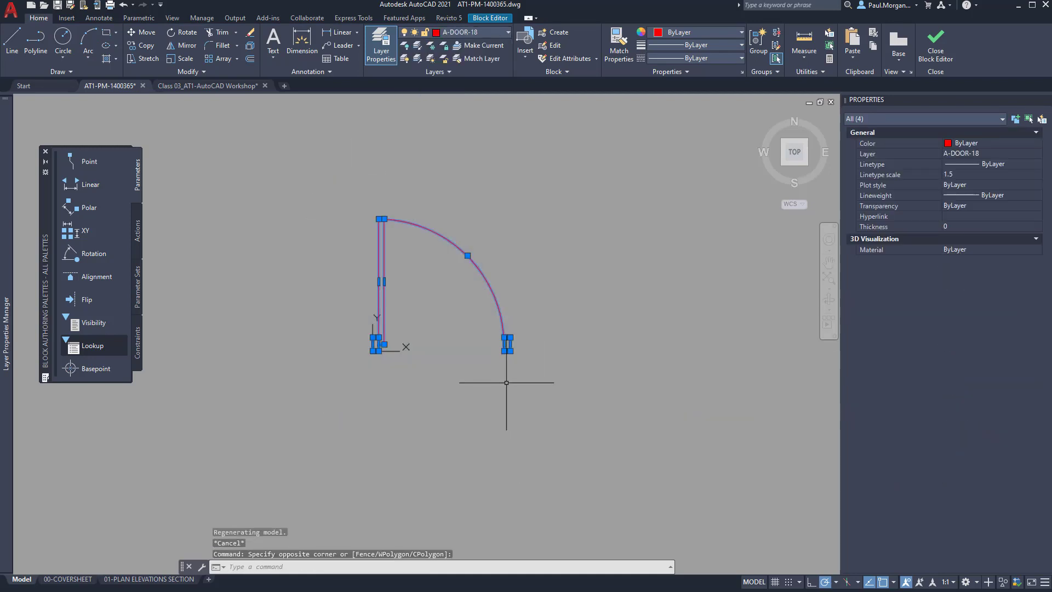
pyautogui.write('e')
pyautogui.press('Return')
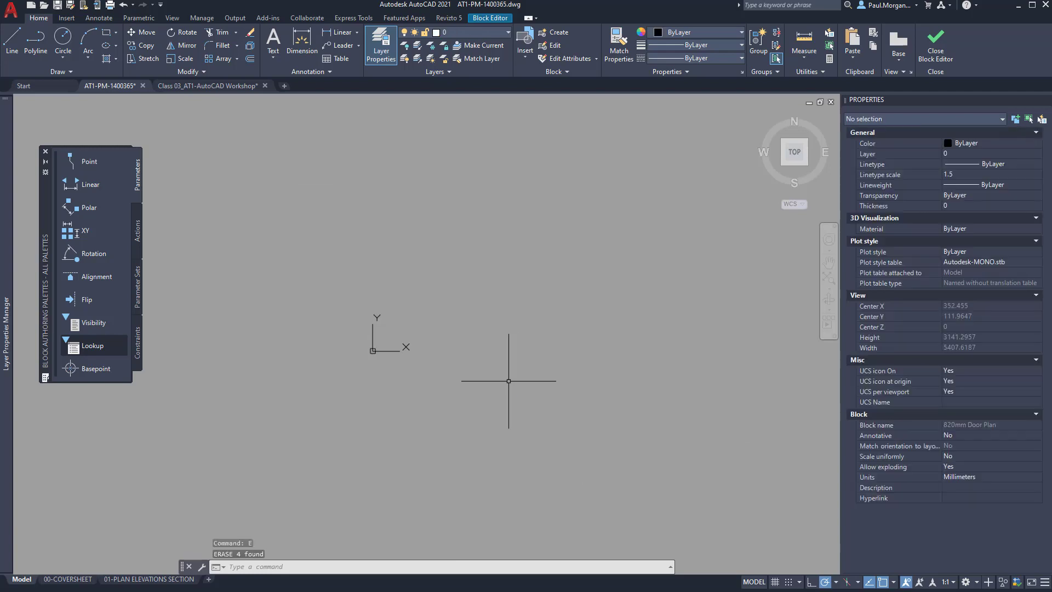
# Make A-DOOR-18 the current layer and draw the upright door leaf as a rectangular polyline 820 mm high and 35 mm wide.
pyautogui.click(459, 34)
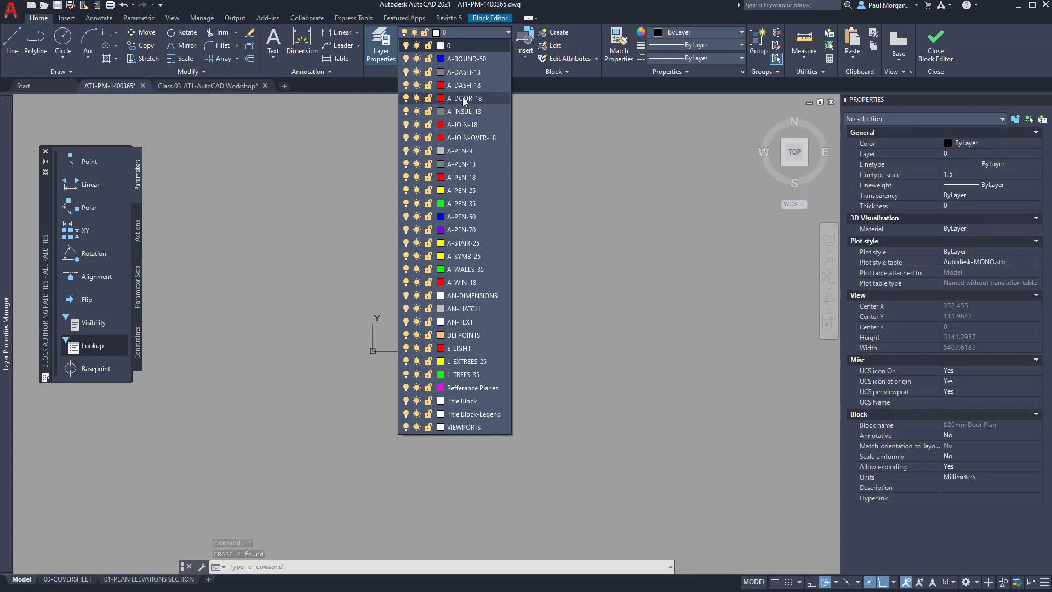
pyautogui.click(457, 98)
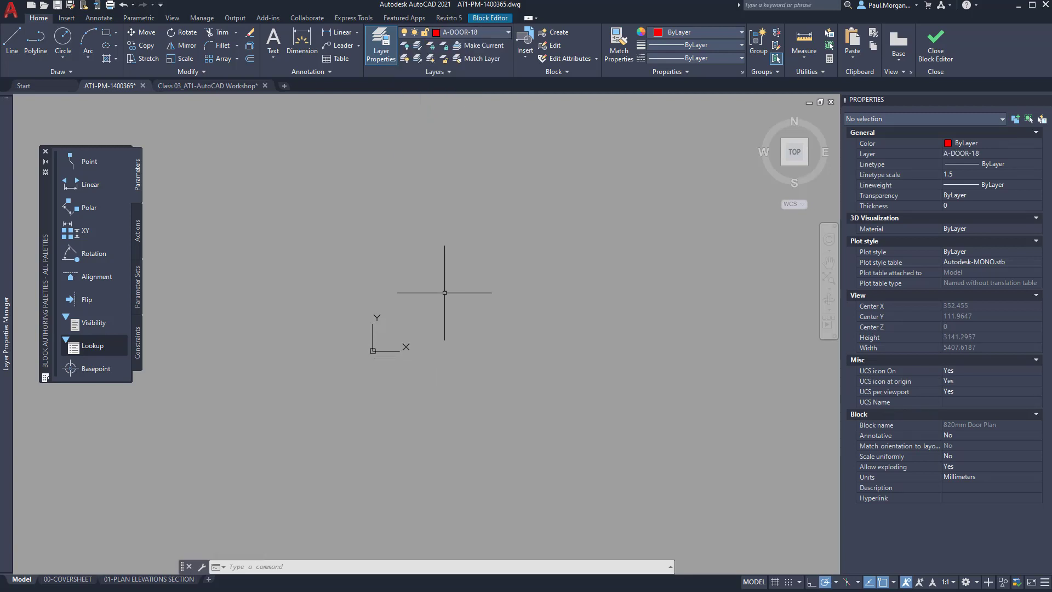
pyautogui.write('pl')
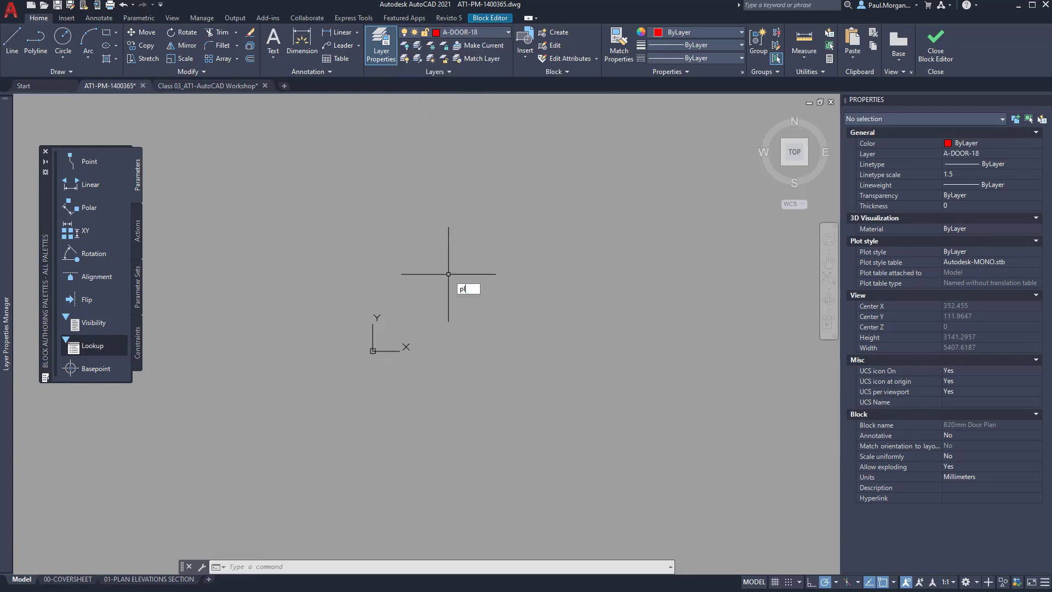
pyautogui.press('Return')
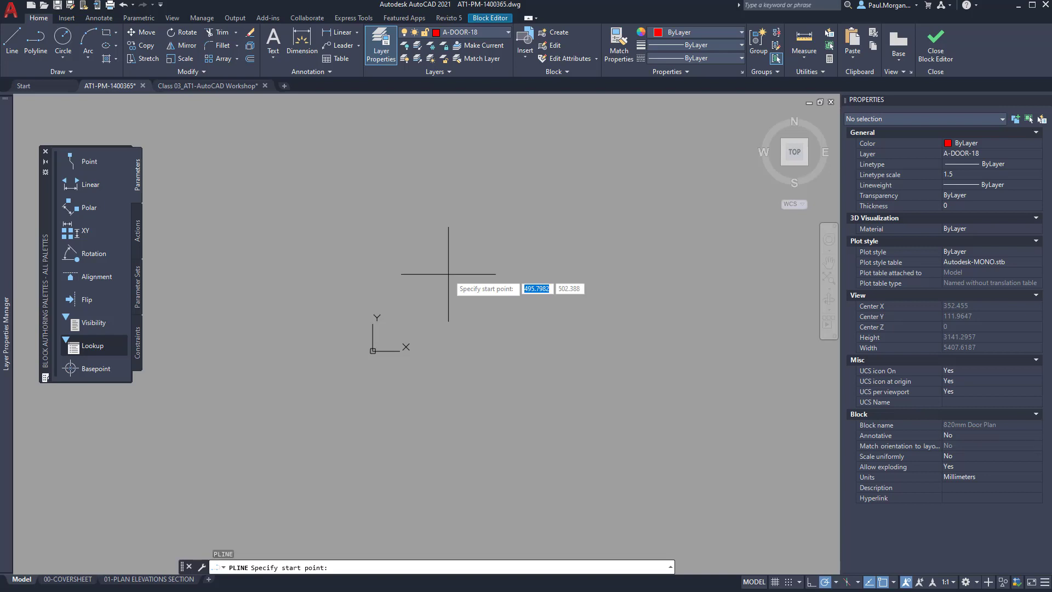
pyautogui.click(424, 301)
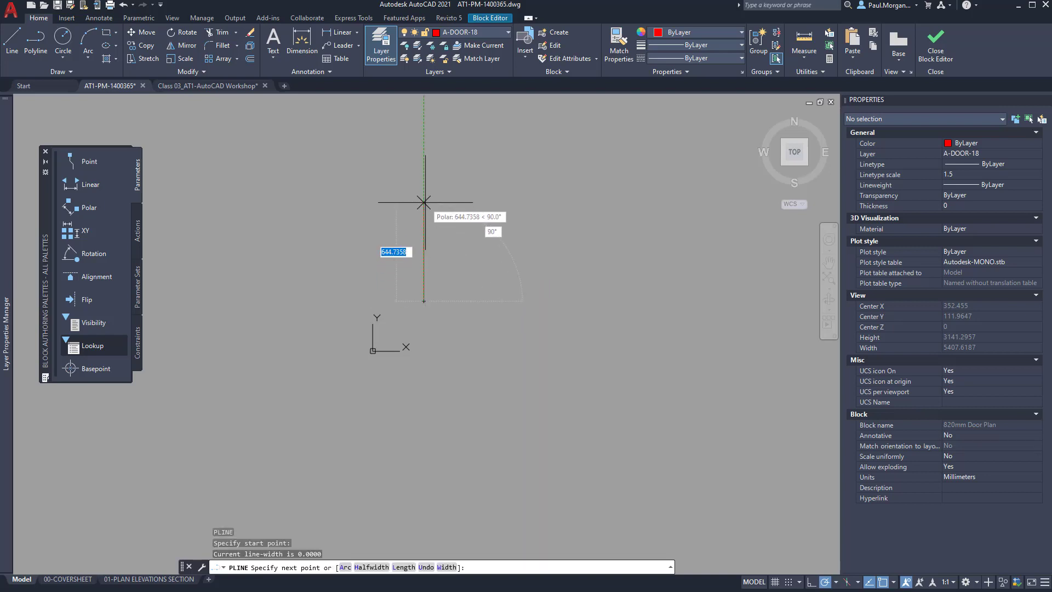
pyautogui.write('820')
pyautogui.press('Return')
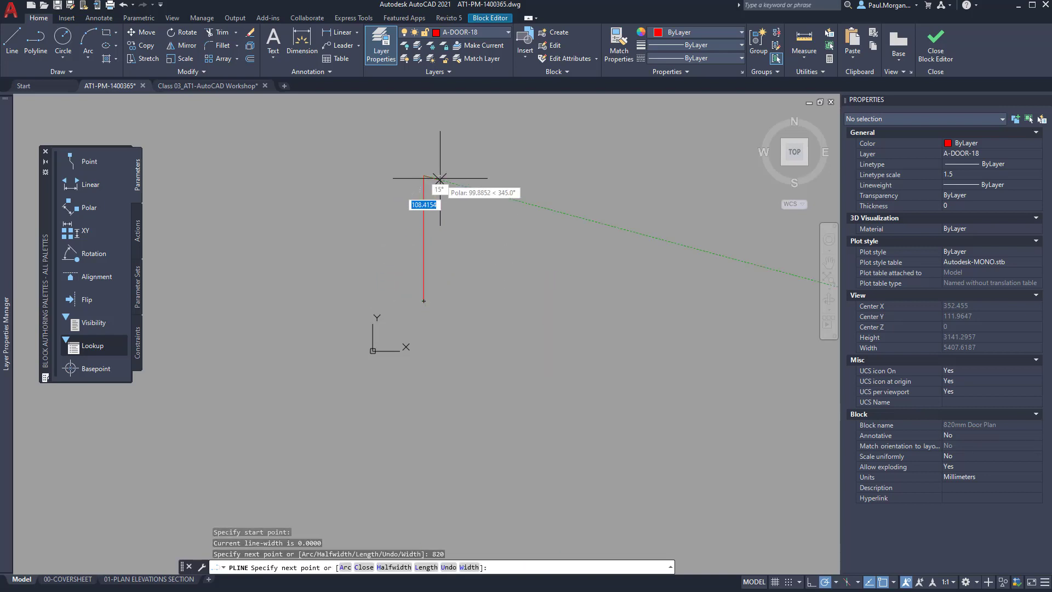
pyautogui.write('35')
pyautogui.press('Return')
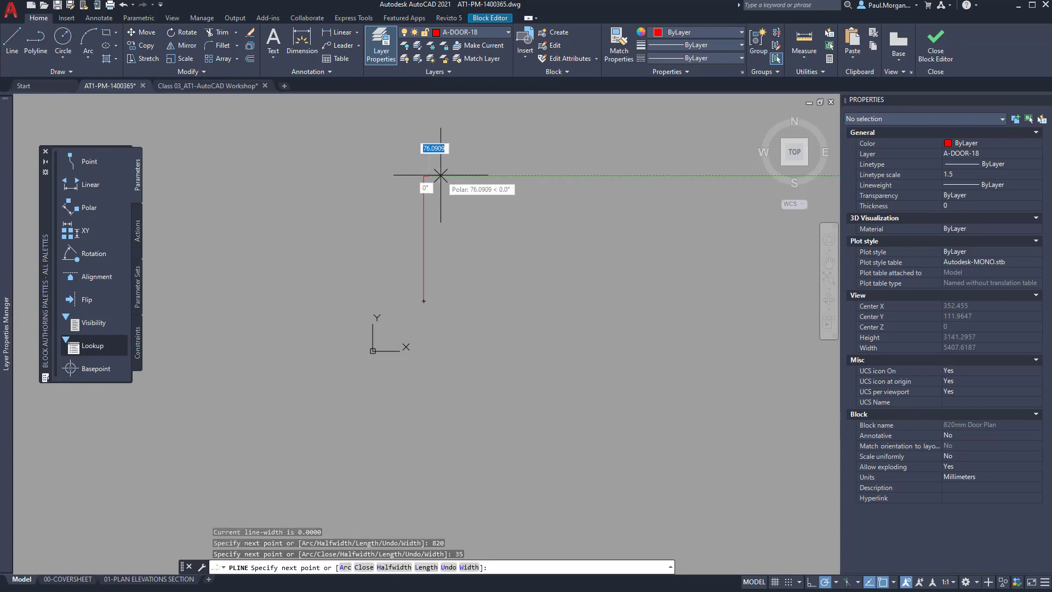
pyautogui.click(424, 301)
pyautogui.press('Return')
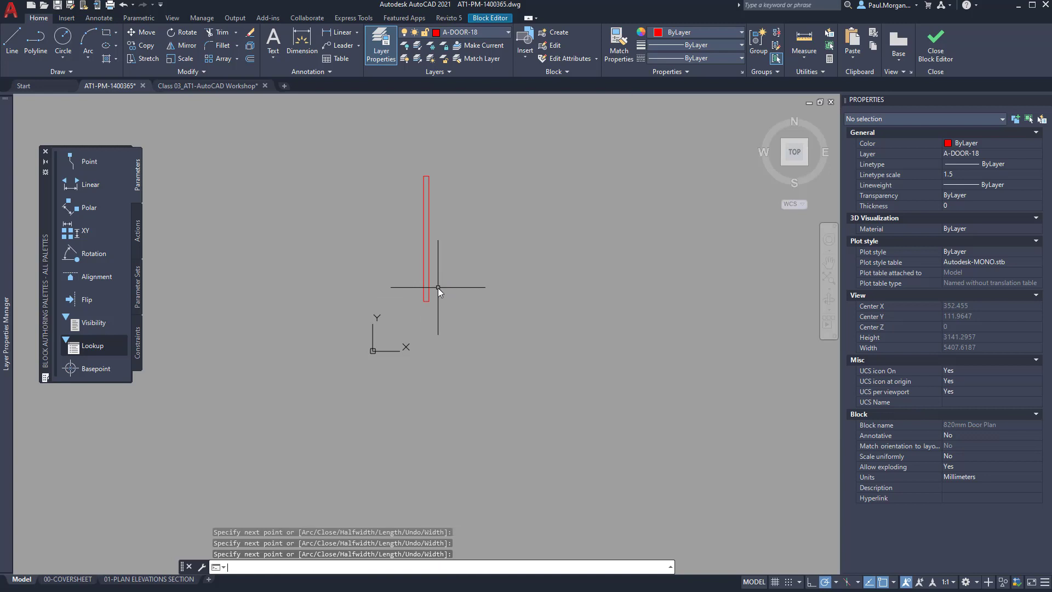
# Inspect the properties of the new door leaf polyline, then clear the selection.
pyautogui.scroll(3, 438, 288)
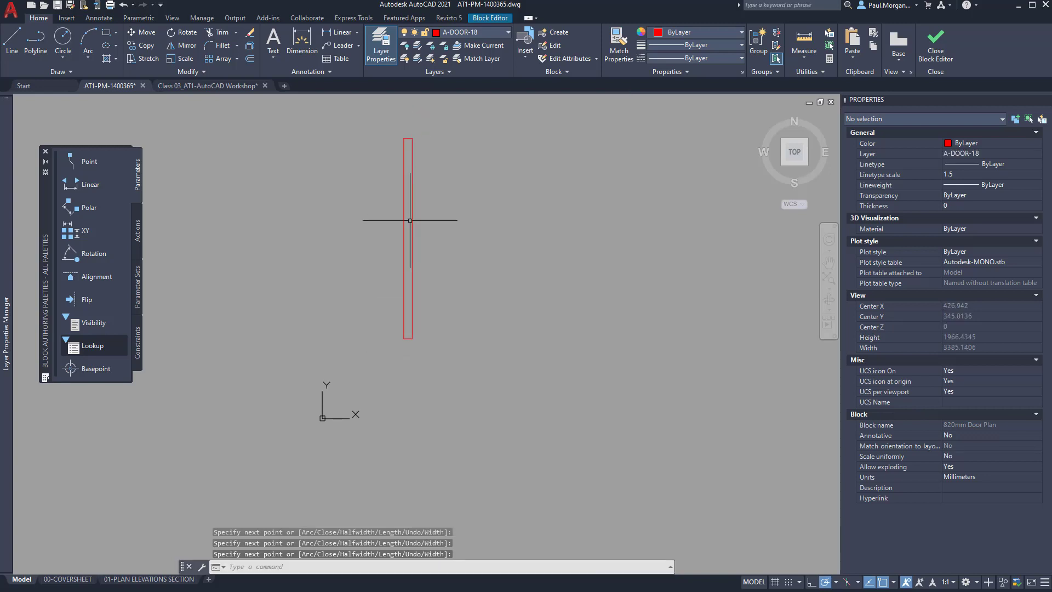
pyautogui.click(408, 221)
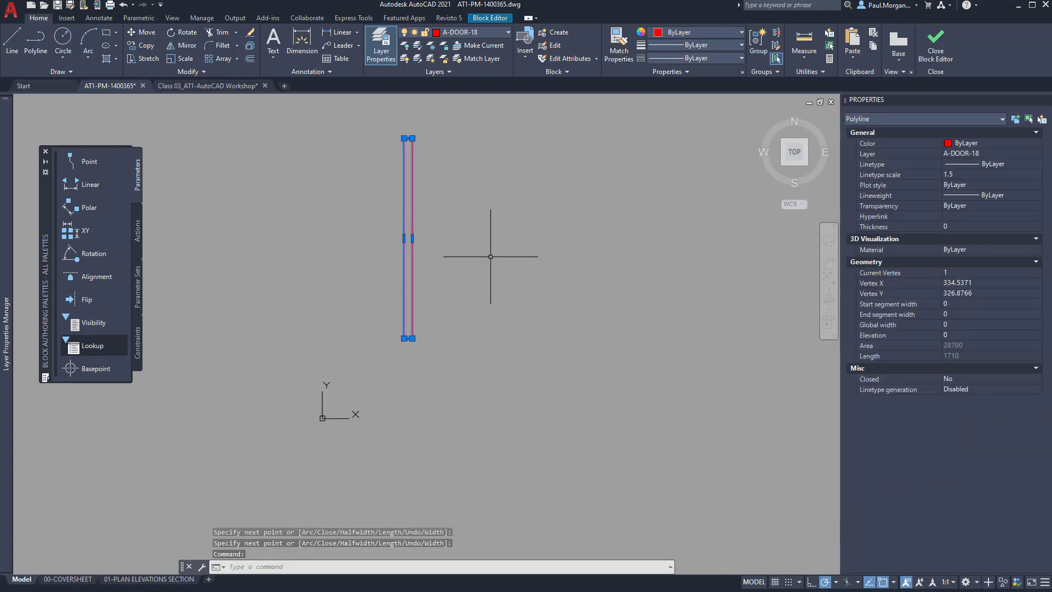
pyautogui.press('Escape')
pyautogui.press('Escape')
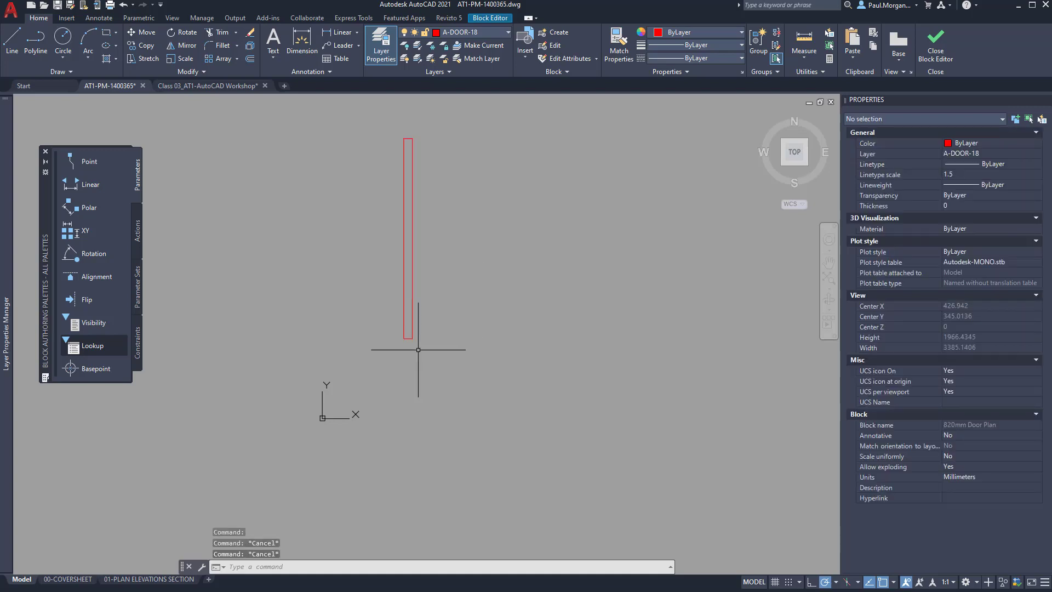
# Draw a circle for the door swing, centred on the leaf's lower-left corner with its radius reaching the leaf's upper-left corner.
pyautogui.scroll(2, 390, 352)
pyautogui.scroll(-3, 405, 346)
pyautogui.moveTo(448, 312)
pyautogui.mouseDown(button='middle')
pyautogui.moveTo(409, 338)
pyautogui.moveTo(378, 303)
pyautogui.mouseUp(button='middle')
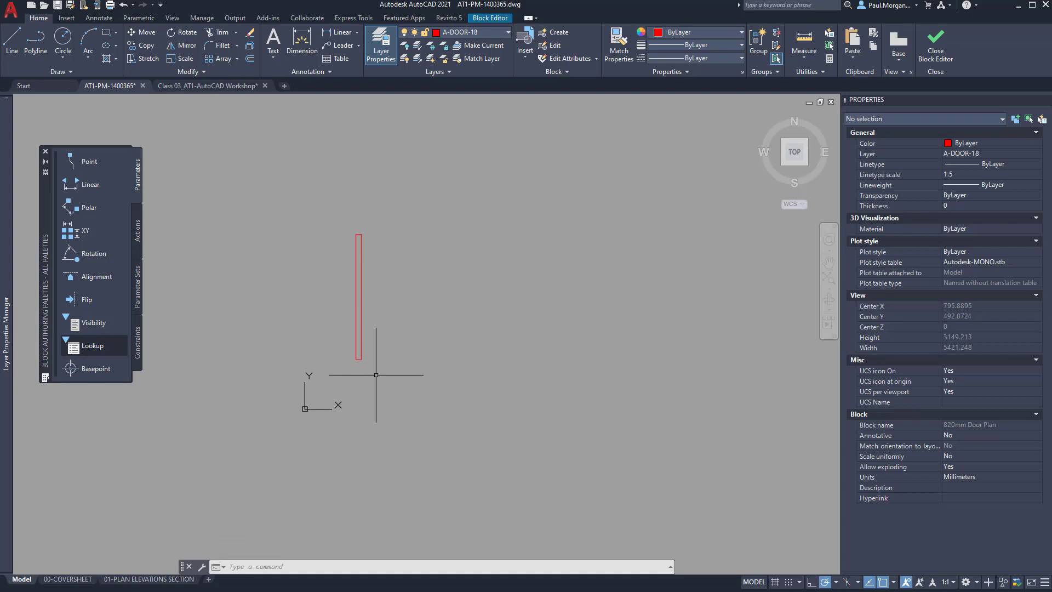
pyautogui.write('c')
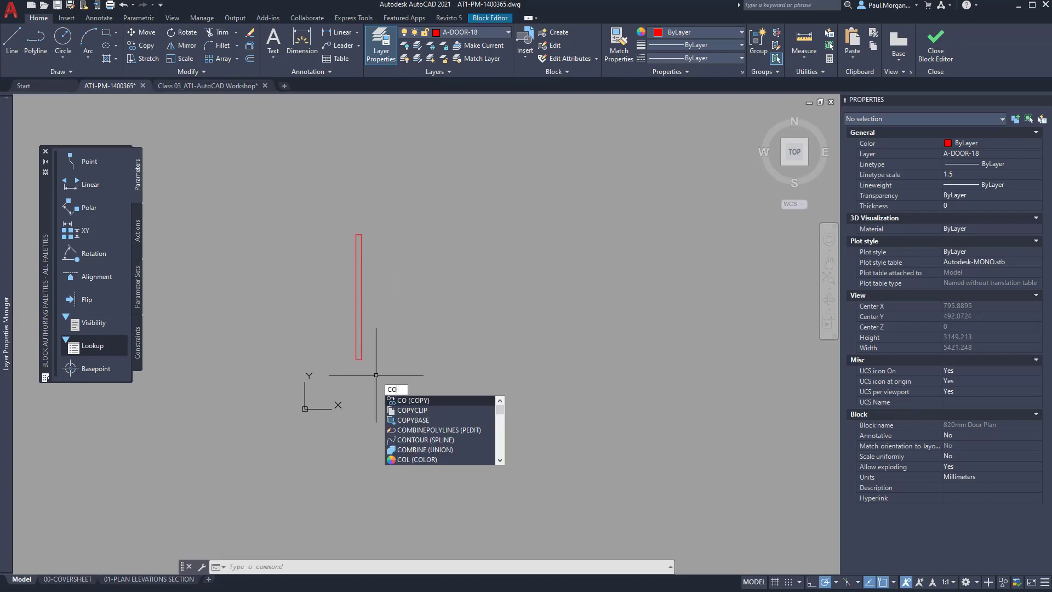
pyautogui.press('Return')
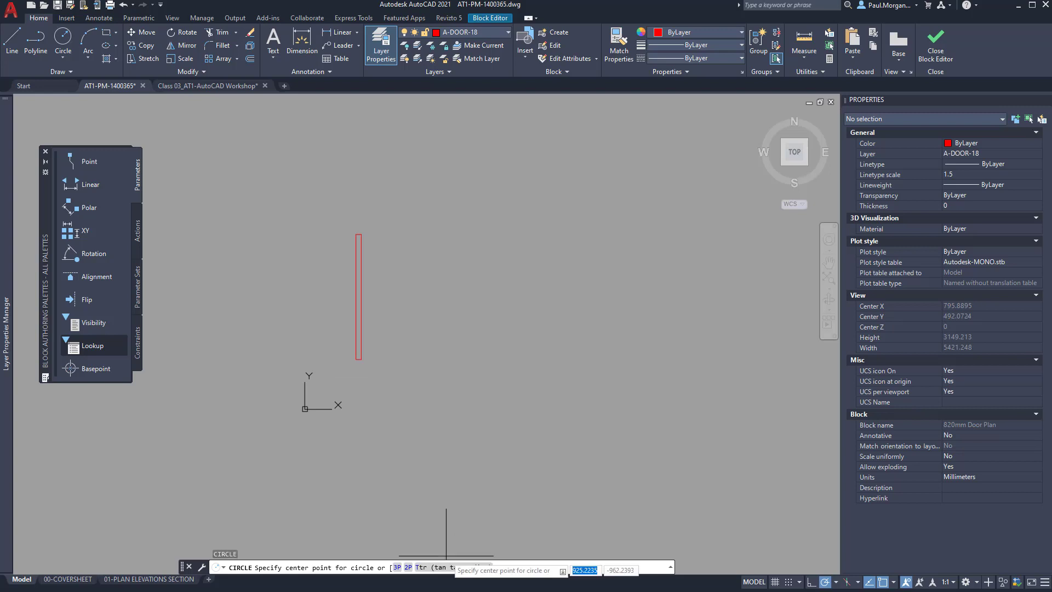
pyautogui.click(356, 359)
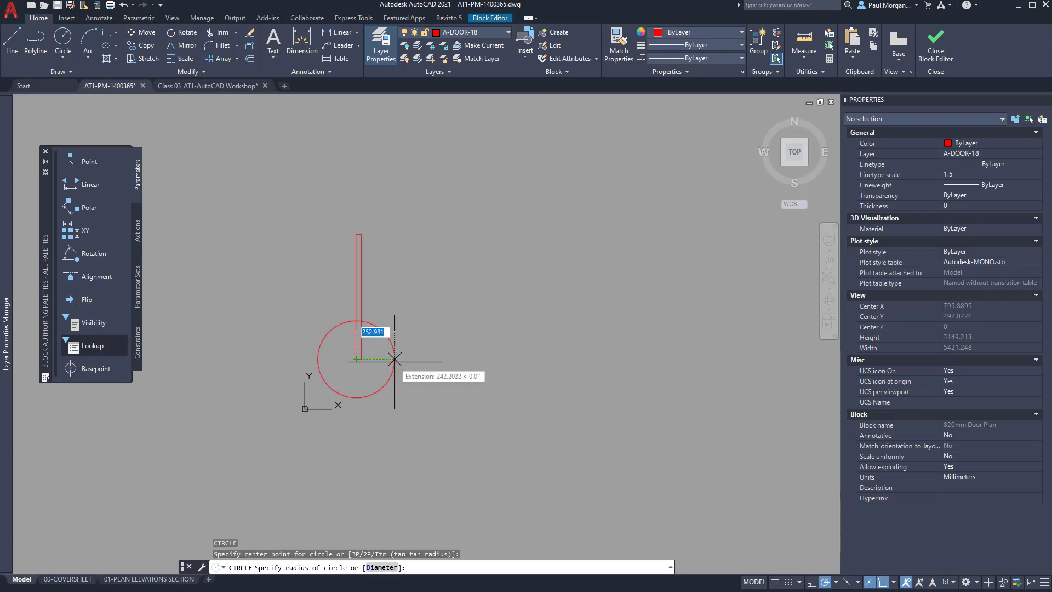
pyautogui.click(357, 234)
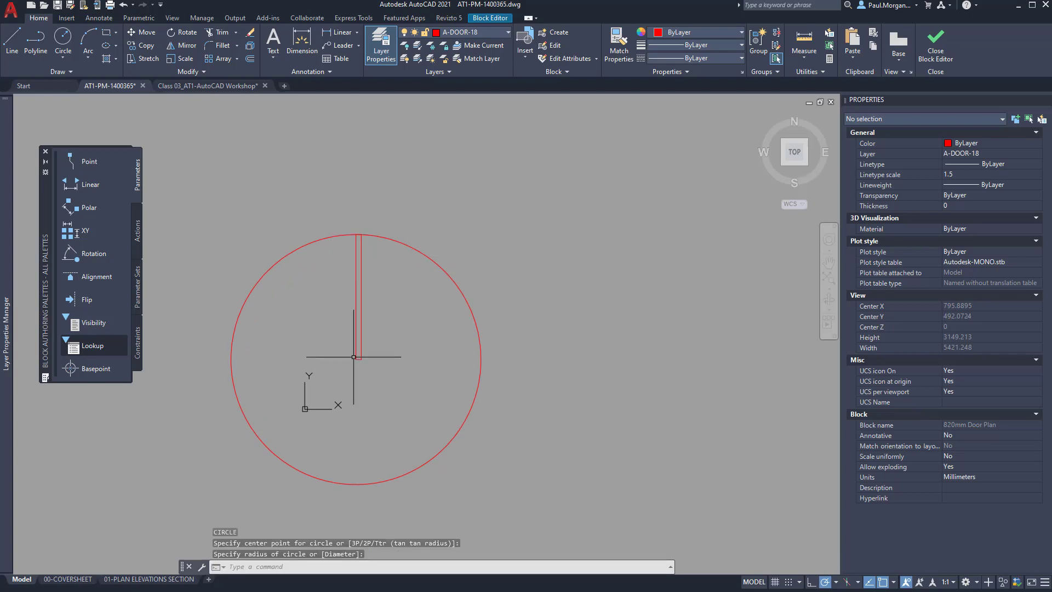
# Draw the hinge-side jamb as a polyline from the leaf's lower-left corner: 45 mm down, 40 mm left, 90 mm up, then back to the start.
pyautogui.scroll(4, 352, 355)
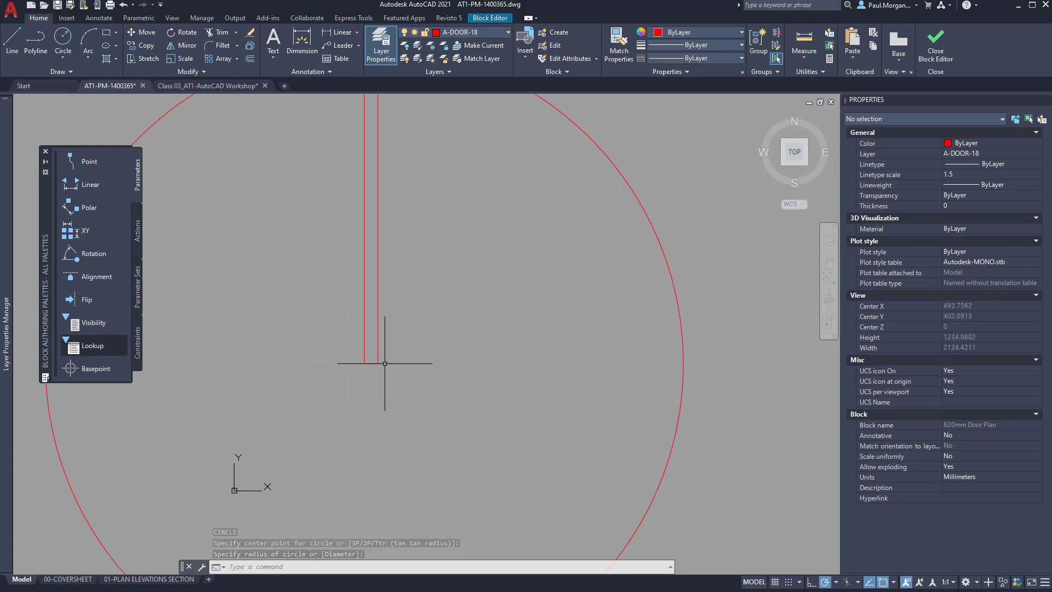
pyautogui.write('P')
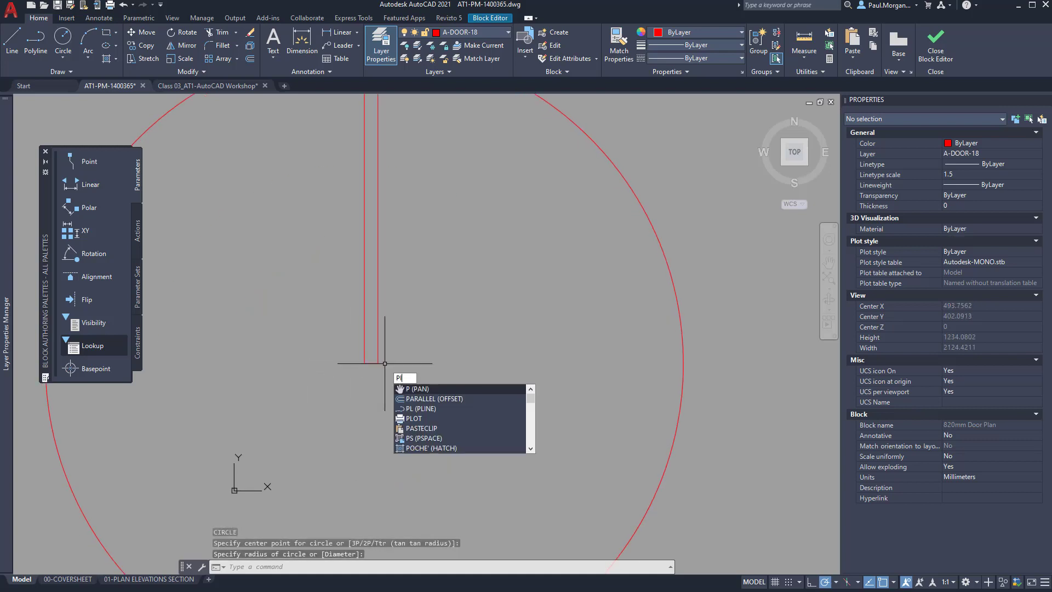
pyautogui.press('Return')
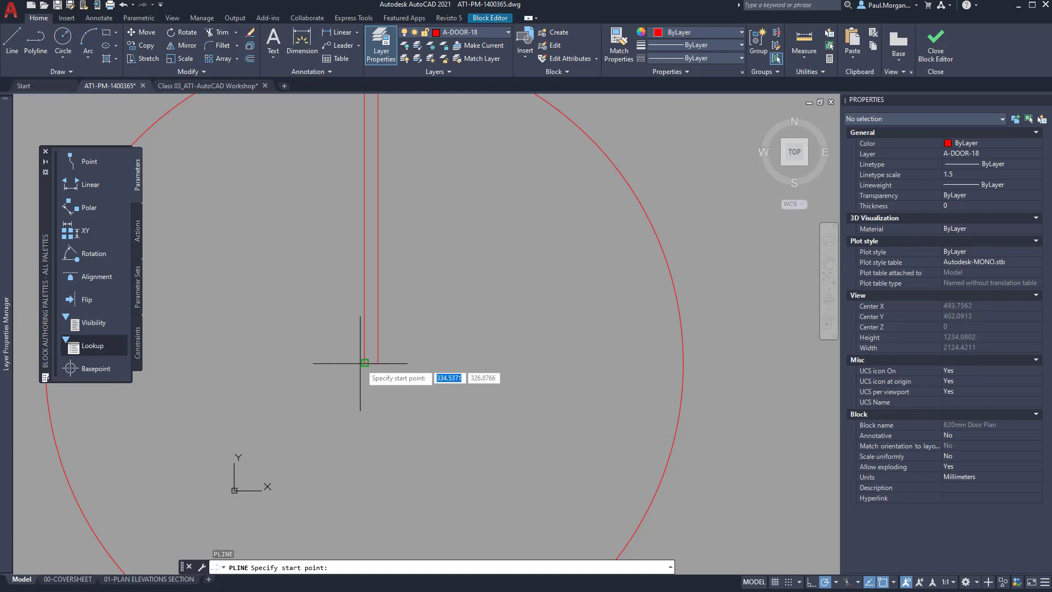
pyautogui.click(364, 362)
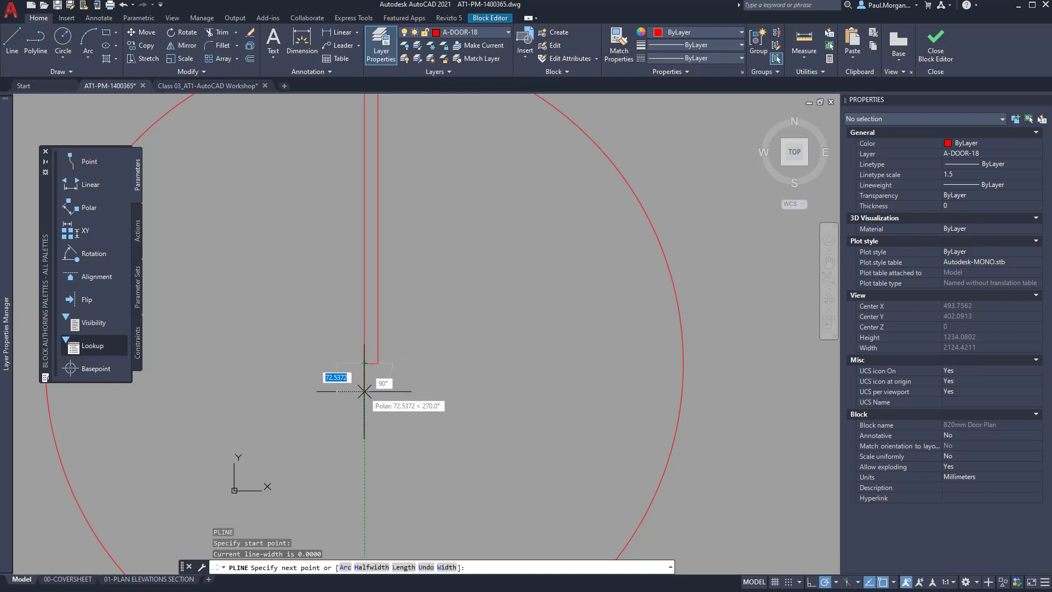
pyautogui.write('45')
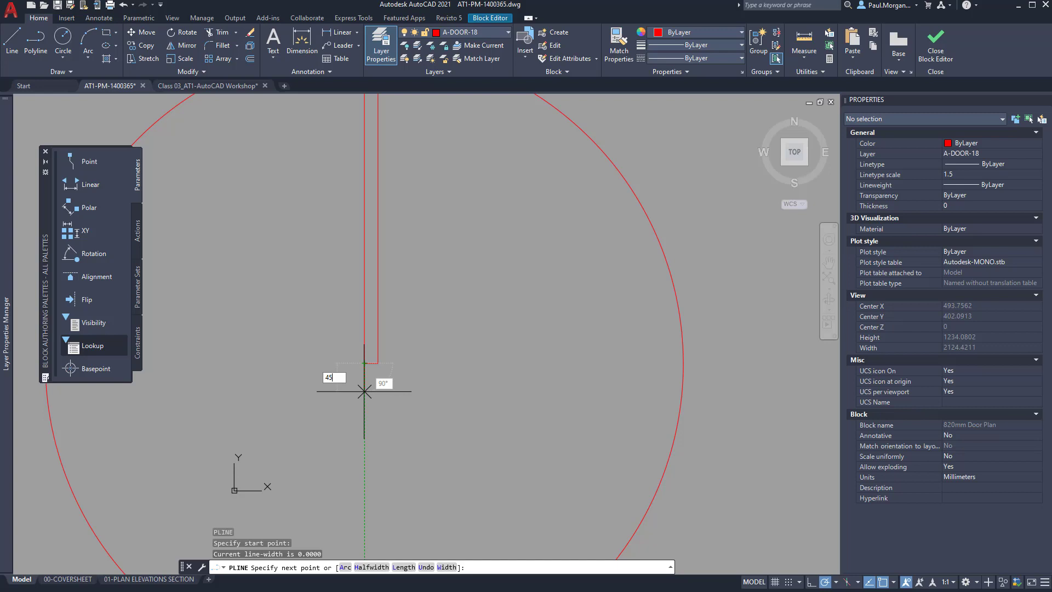
pyautogui.press('Return')
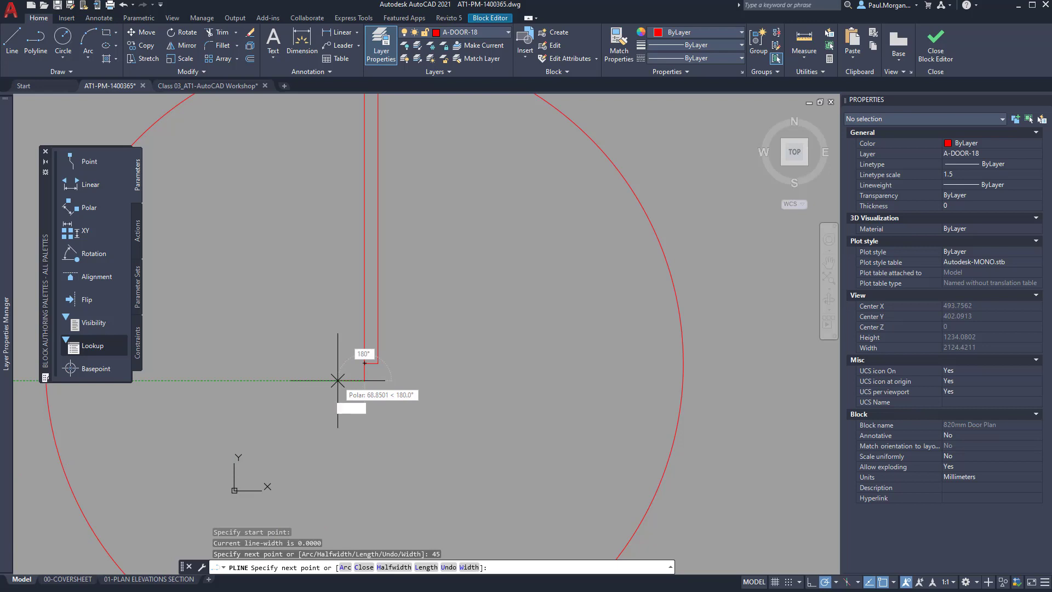
pyautogui.write('40')
pyautogui.press('Return')
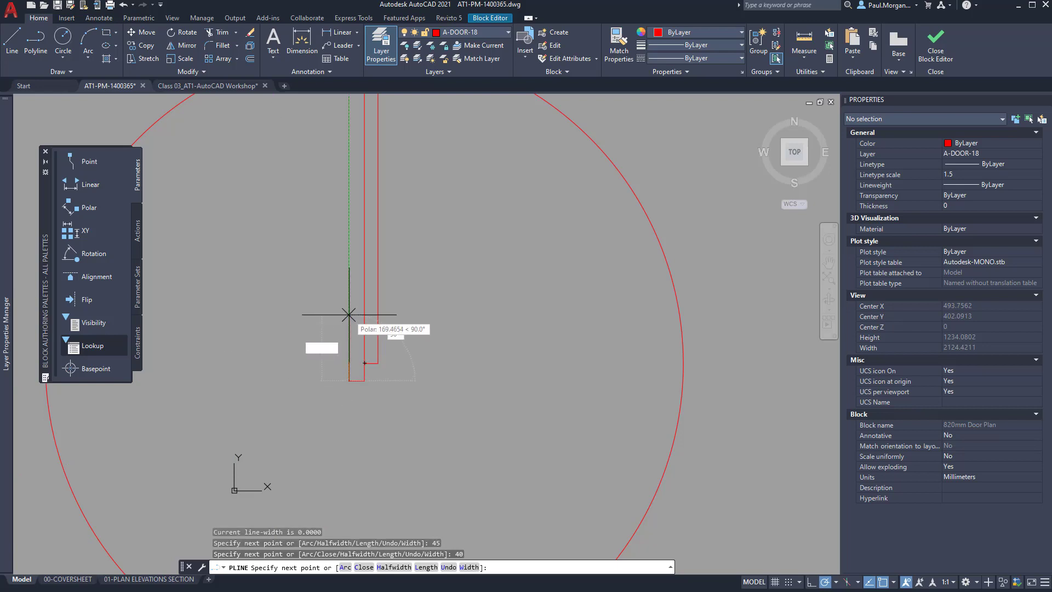
pyautogui.write('90')
pyautogui.press('Return')
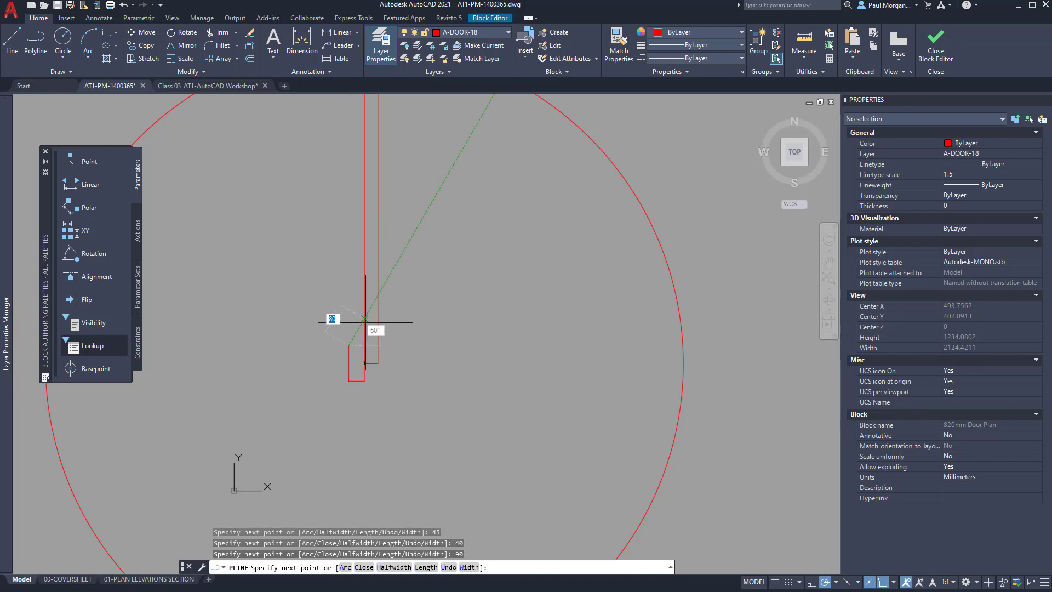
pyautogui.click(364, 346)
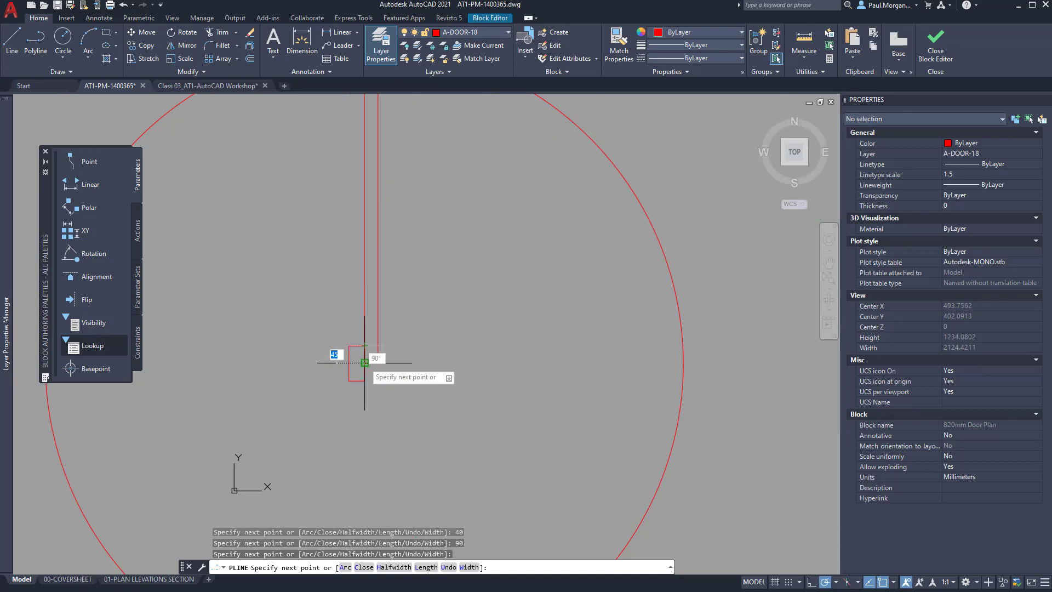
pyautogui.click(365, 363)
pyautogui.press('Return')
# Check the side lengths of the new hinge-side jamb, then clear the selection.
pyautogui.moveTo(353, 360)
pyautogui.mouseDown(button='middle')
pyautogui.moveTo(318, 360)
pyautogui.moveTo(298, 373)
pyautogui.mouseUp(button='middle')
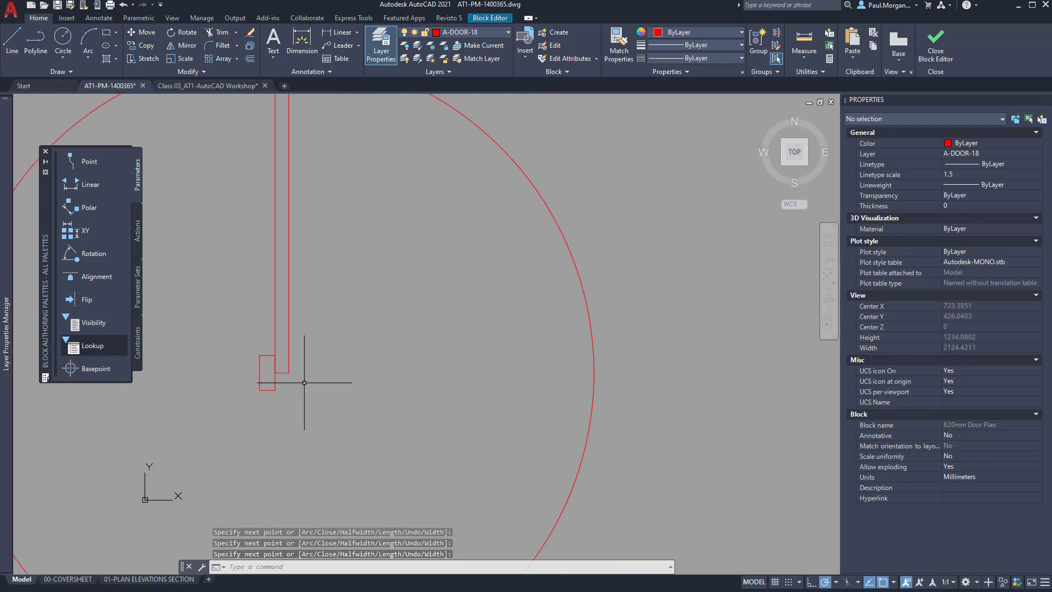
pyautogui.click(260, 390)
pyautogui.moveTo(260, 390)
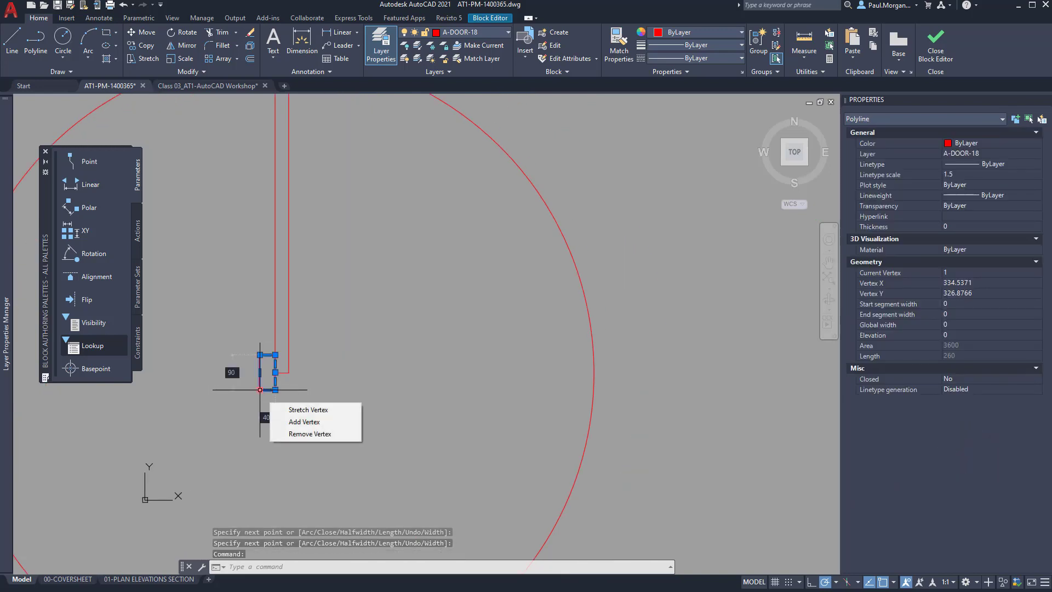
pyautogui.press('Escape')
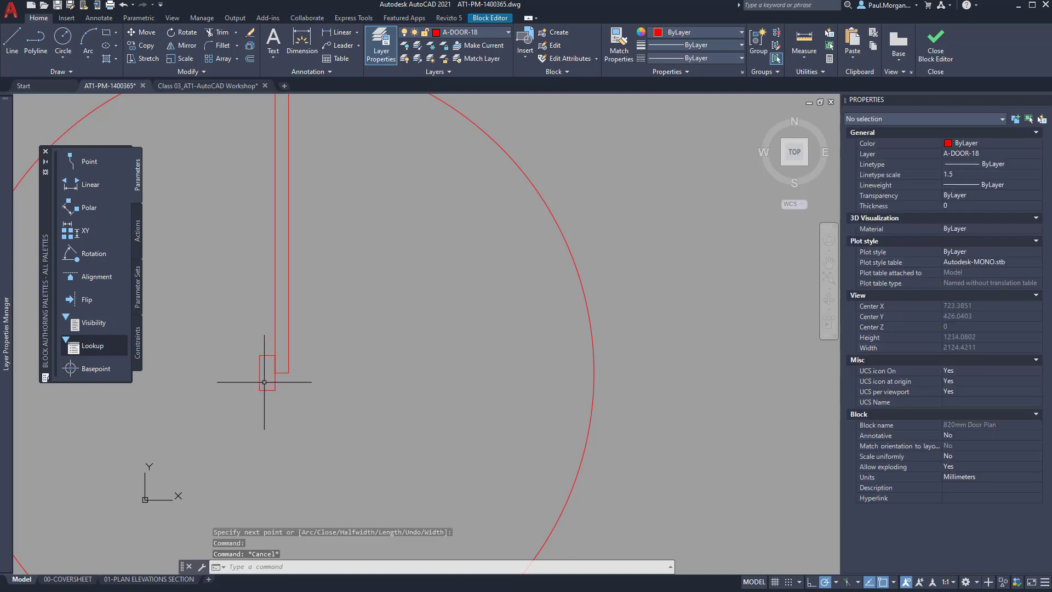
# Copy the hinge-side jamb horizontally to the latch side, placing its upper-left corner on the swing circle.
pyautogui.click(264, 381)
pyautogui.click(258, 382)
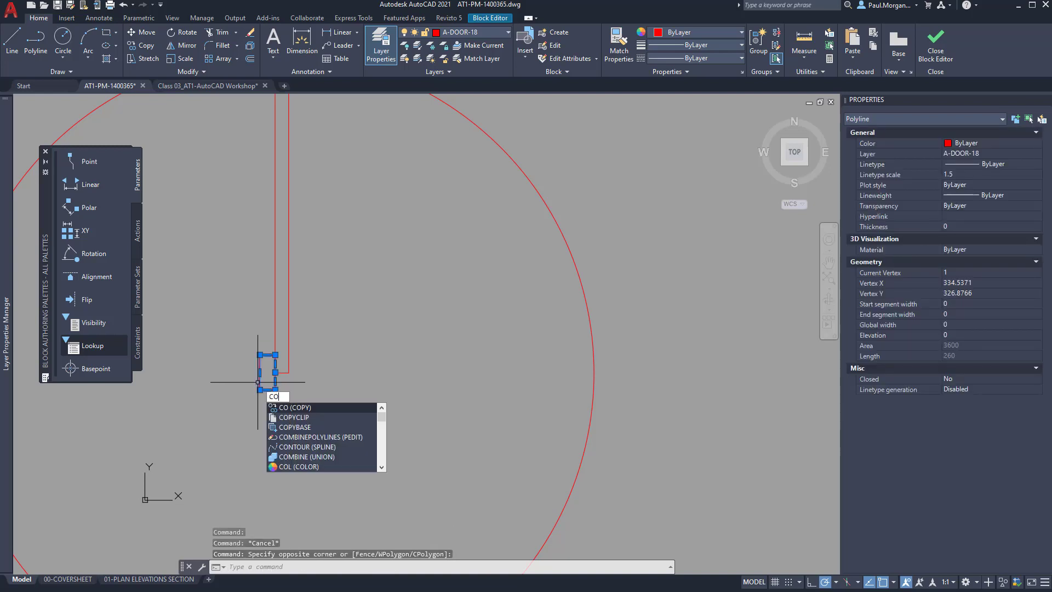
pyautogui.press('Return')
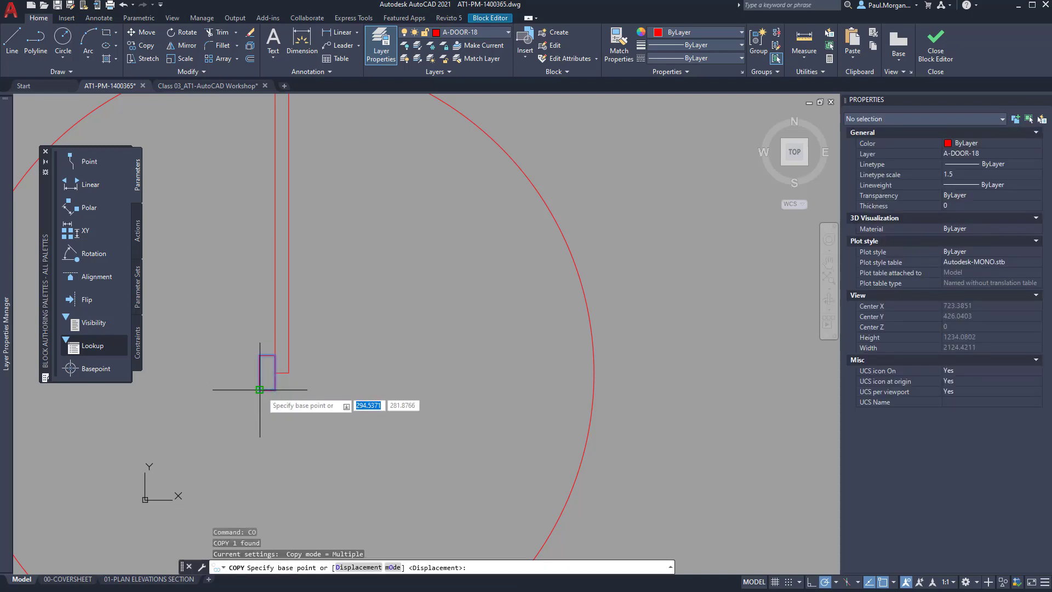
pyautogui.click(267, 355)
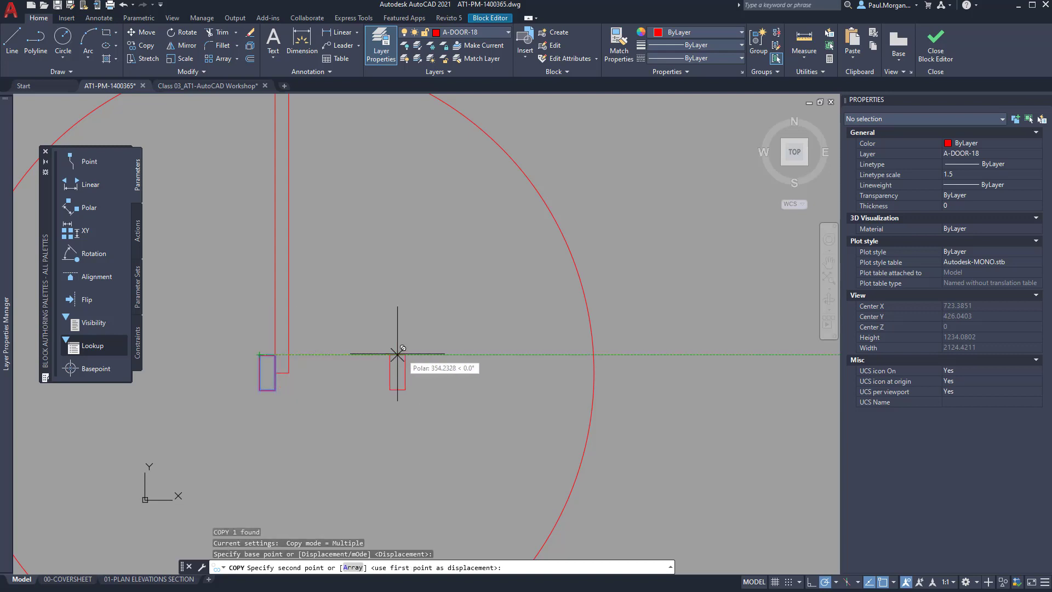
pyautogui.click(593, 355)
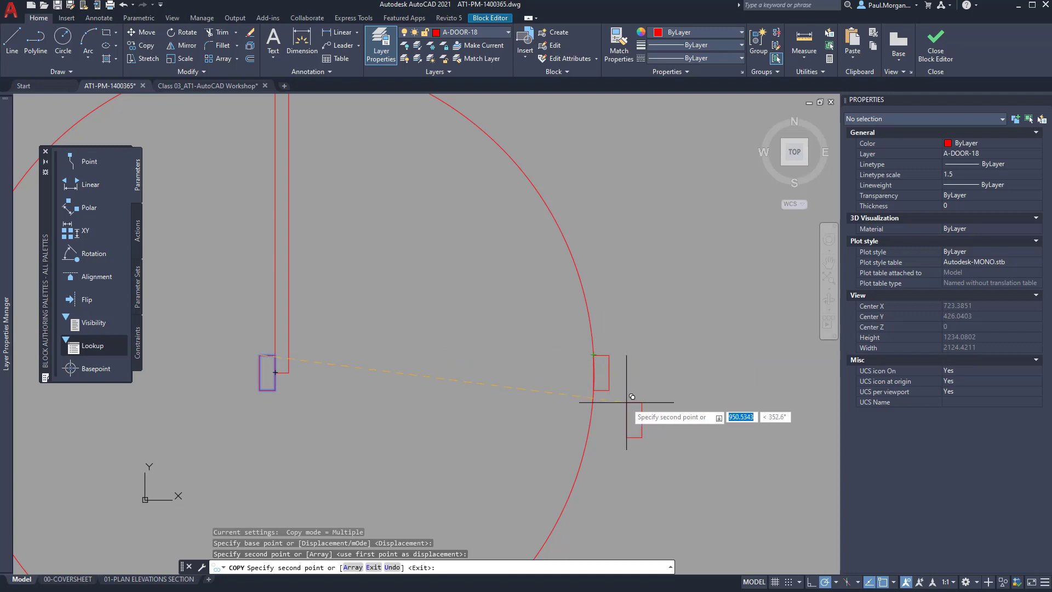
# Trim the swing circle back to the quarter arc between the top of the leaf and the latch-side jamb.
pyautogui.press('Escape')
pyautogui.press('Escape')
pyautogui.press('Escape')
pyautogui.scroll(-5, 626, 402)
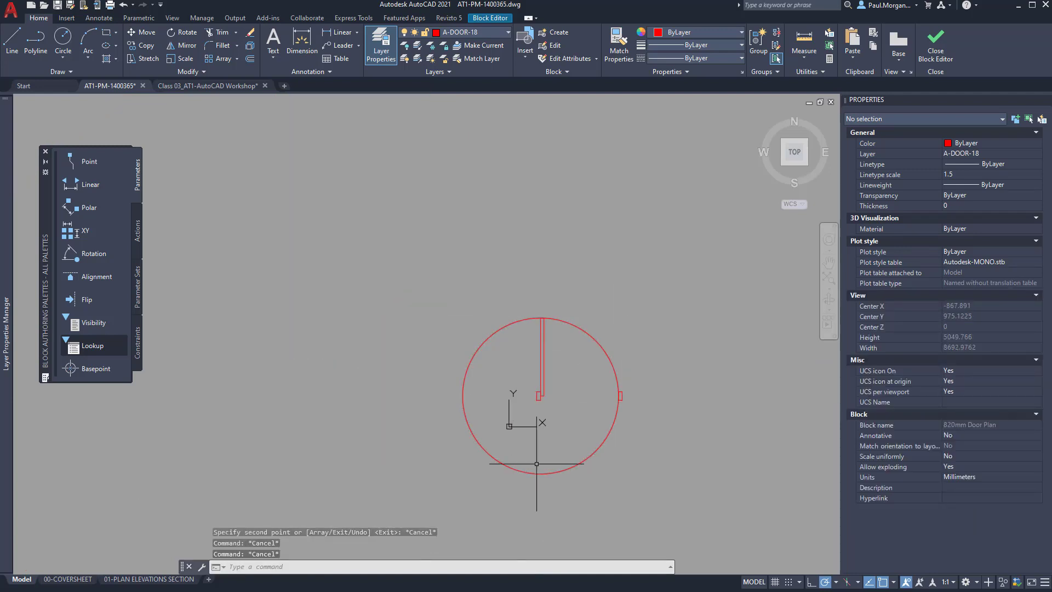
pyautogui.scroll(2, 577, 375)
pyautogui.scroll(2, 578, 379)
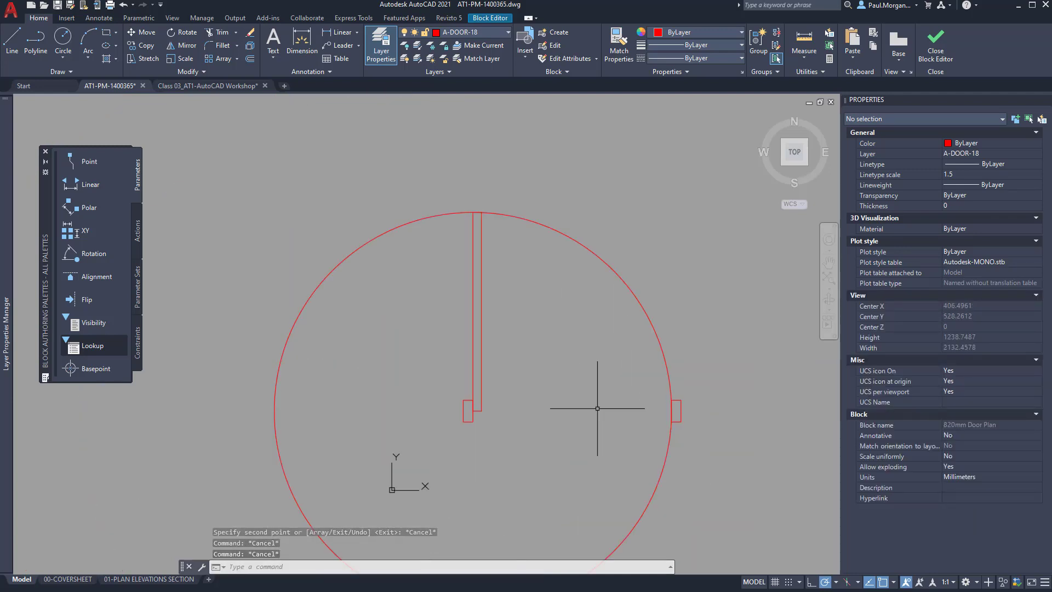
pyautogui.scroll(-2, 588, 403)
pyautogui.moveTo(588, 403); pyautogui.dragTo(565, 386, button='middle')
pyautogui.write('tr')
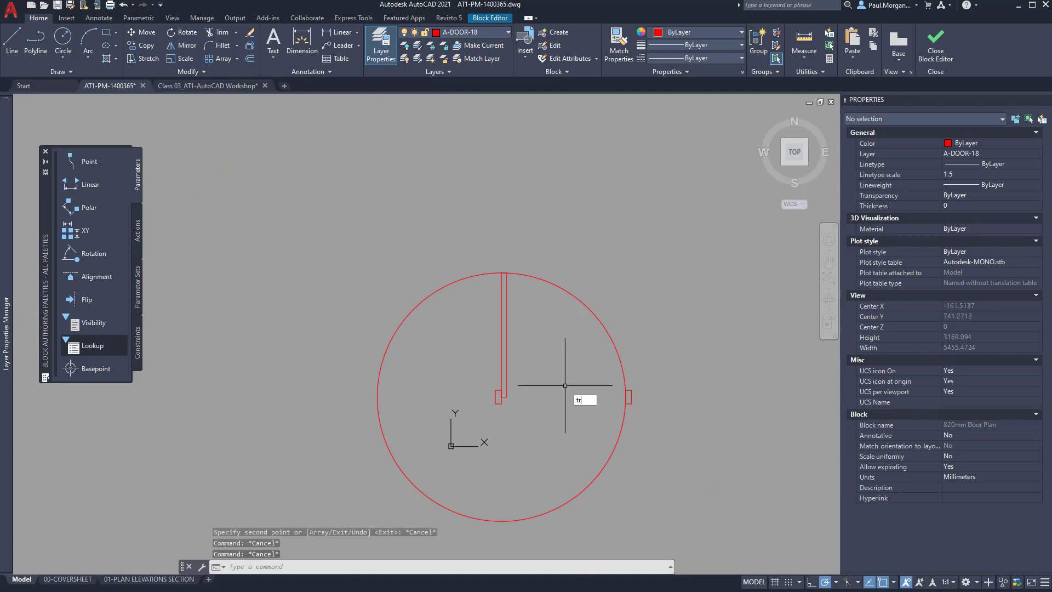
pyautogui.press('Return')
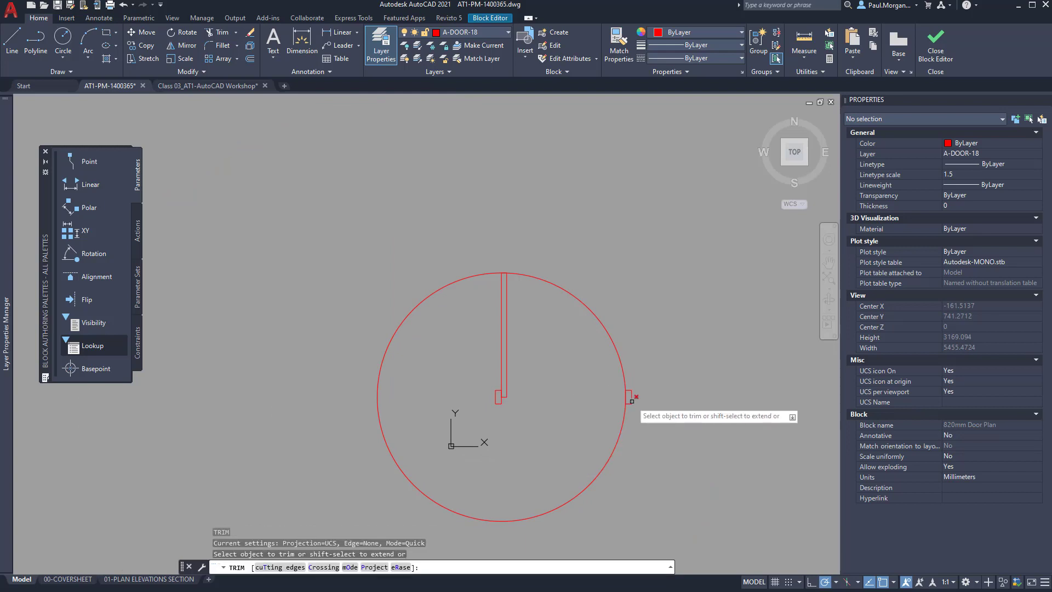
pyautogui.scroll(12, 603, 378)
pyautogui.scroll(-2, 609, 365)
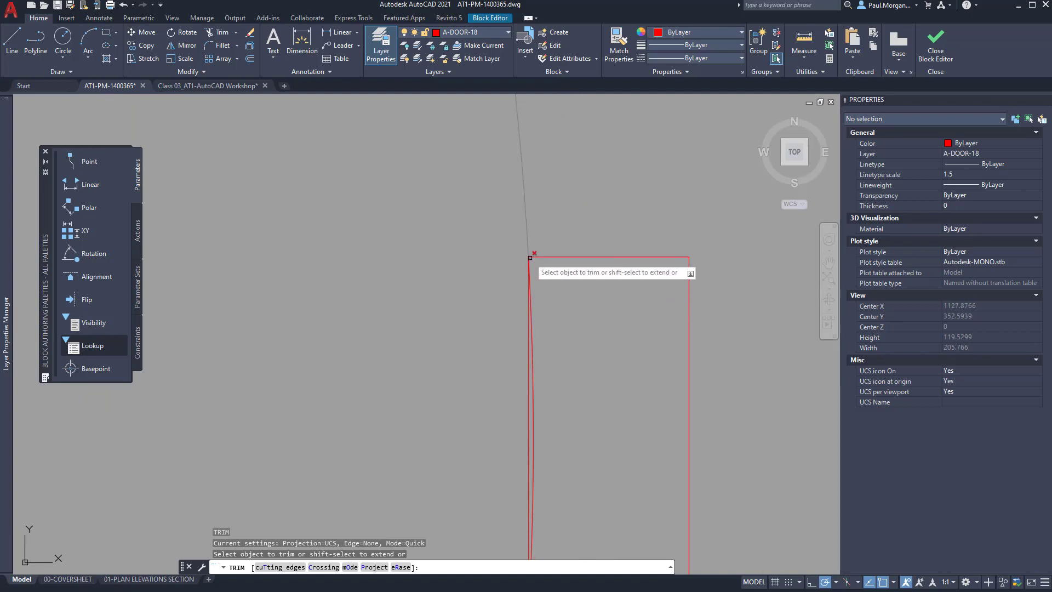
pyautogui.moveTo(536, 376); pyautogui.dragTo(517, 309, button='middle')
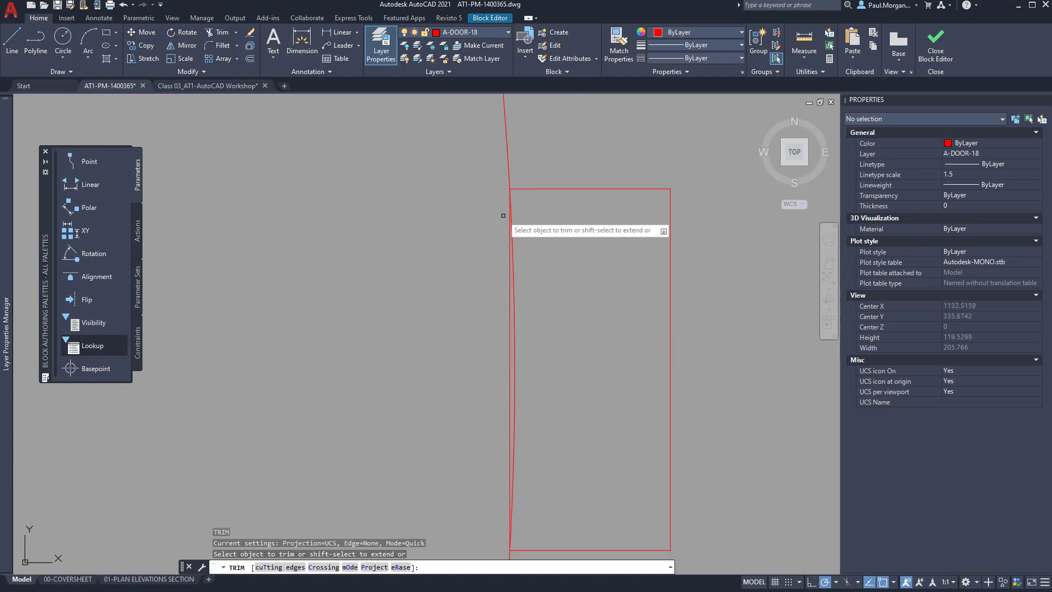
pyautogui.click(516, 362)
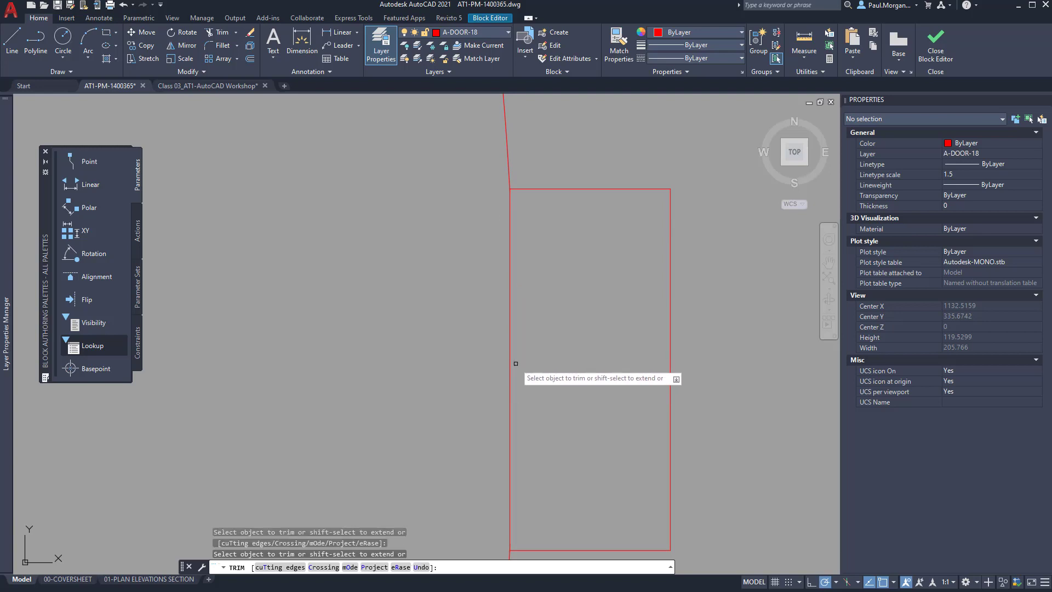
pyautogui.scroll(-8, 516, 363)
pyautogui.scroll(-4, 466, 416)
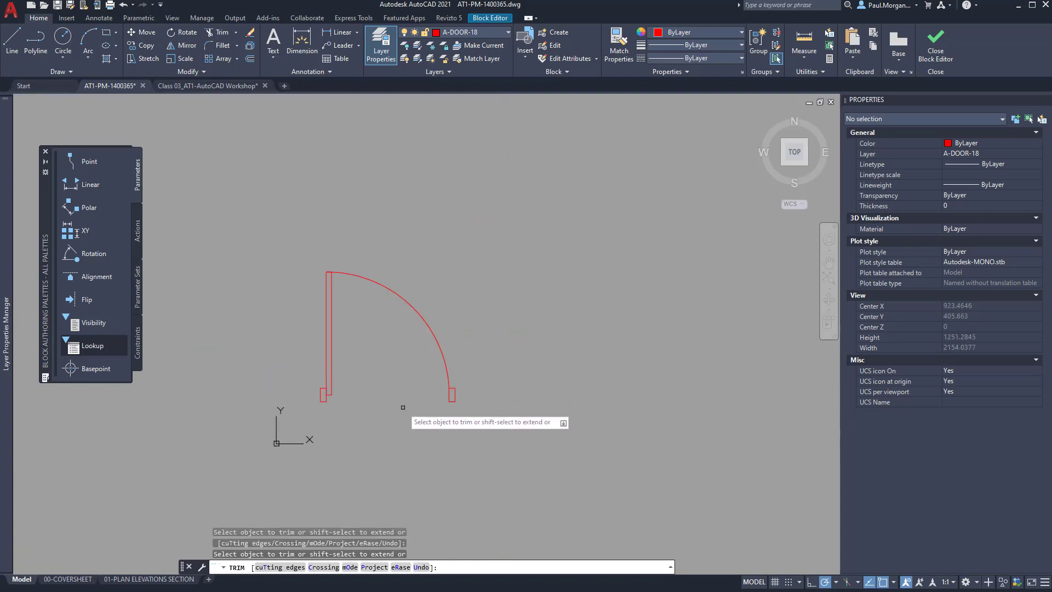
# Inspect where the swing arc meets the leaf's upper end, and end the trimming.
pyautogui.scroll(12, 329, 285)
pyautogui.scroll(10, 461, 169)
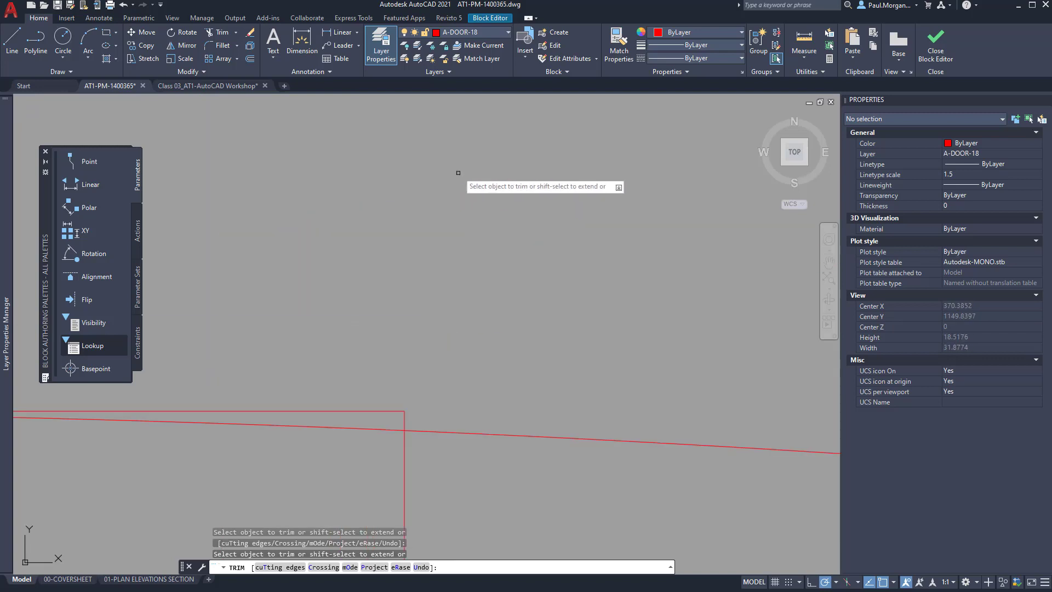
pyautogui.scroll(5, 388, 430)
pyautogui.scroll(-8, 388, 429)
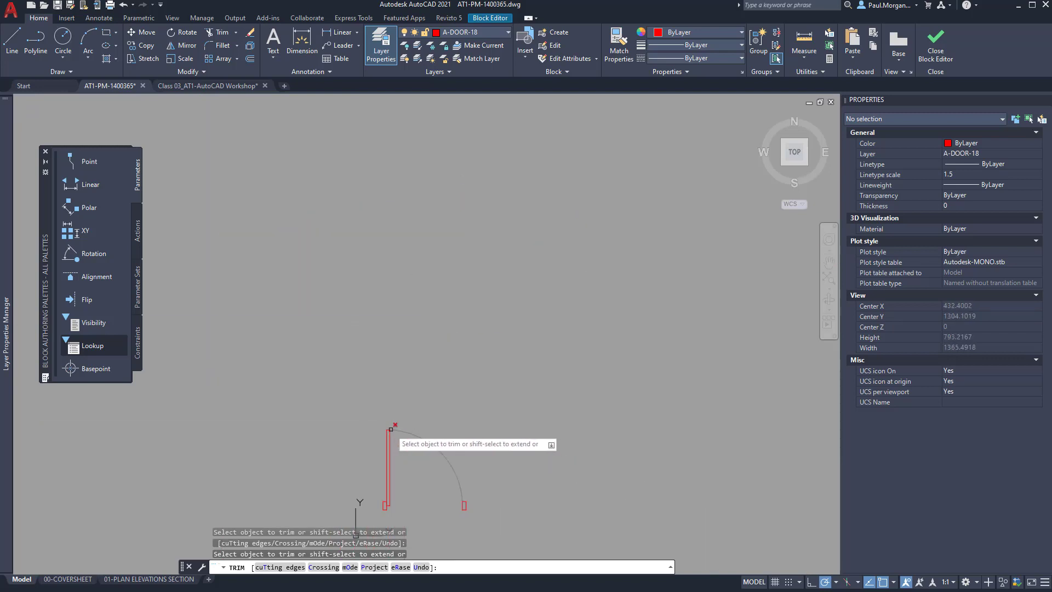
pyautogui.moveTo(427, 422); pyautogui.dragTo(454, 409, button='middle')
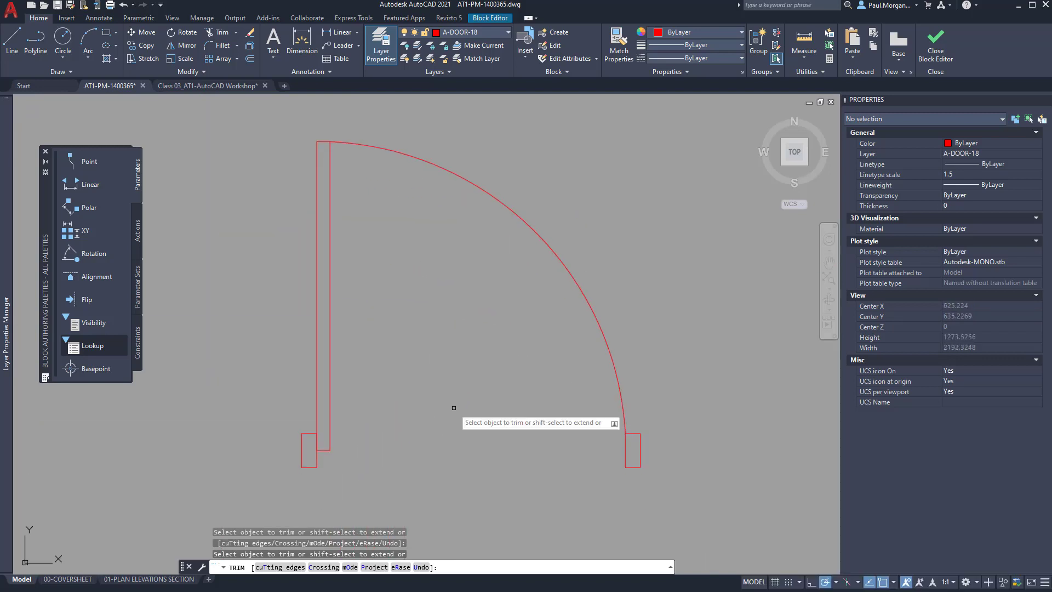
pyautogui.press('Escape')
pyautogui.press('Escape')
pyautogui.press('Escape')
pyautogui.scroll(-2, 455, 408)
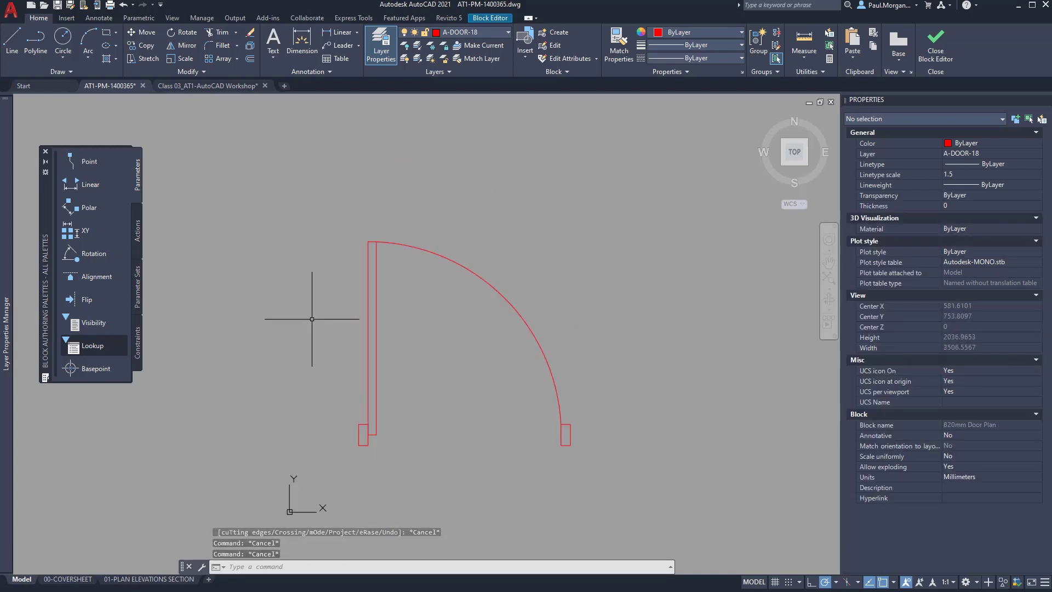
# Start measuring the opening between leaf and latch-side jamb, and check the leaf's length and the swing arc's radius.
pyautogui.click(802, 56)
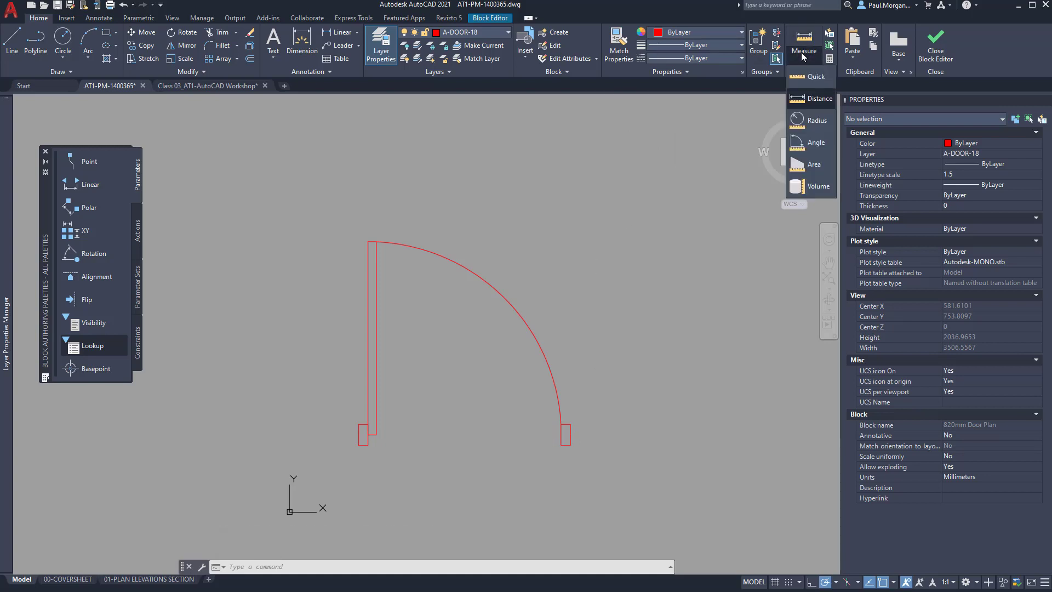
pyautogui.click(817, 99)
pyautogui.click(377, 434)
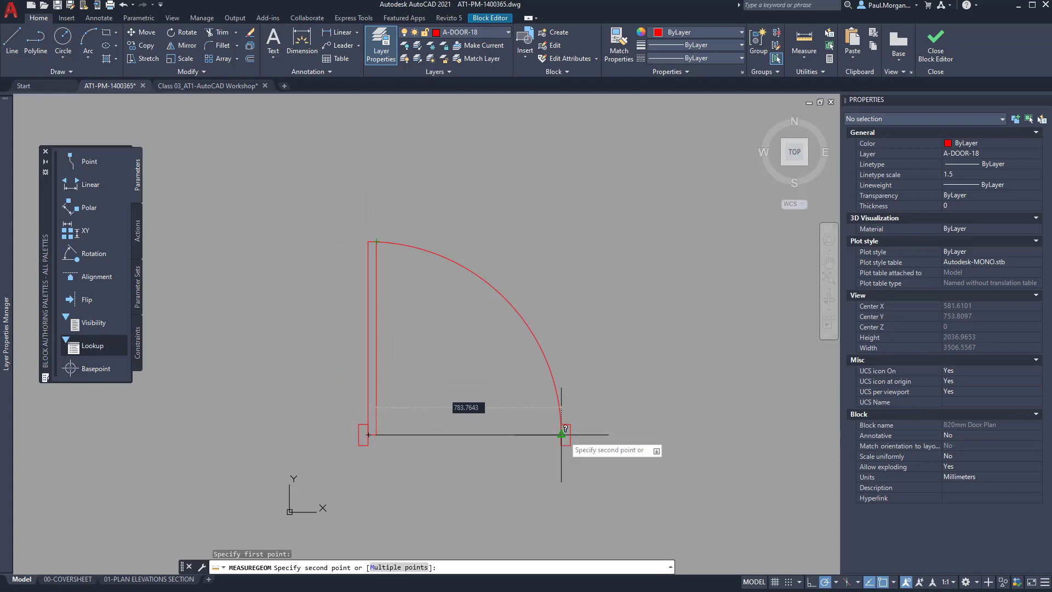
pyautogui.press('Escape')
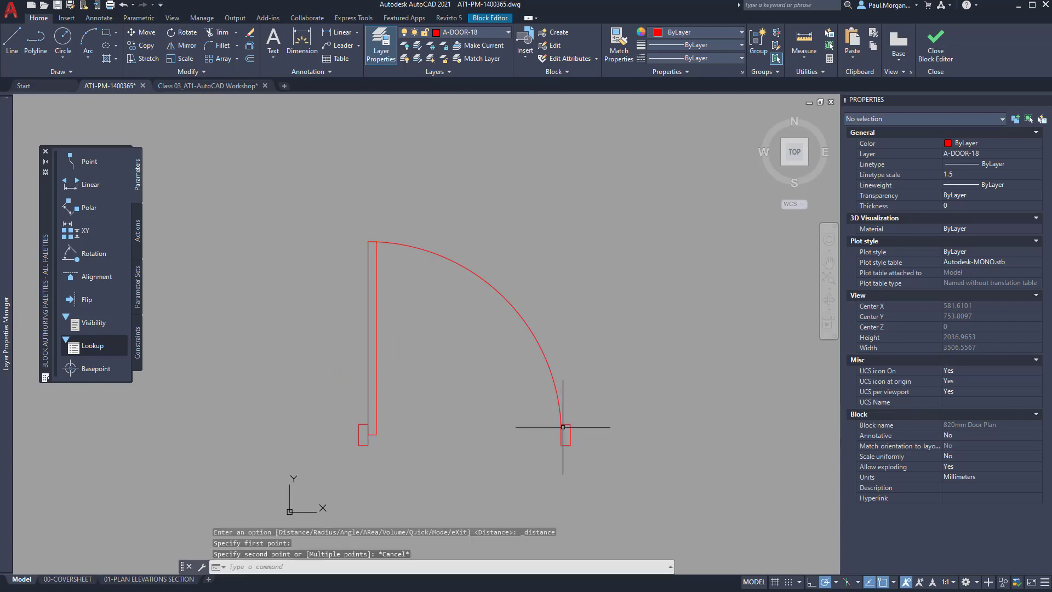
pyautogui.press('Return')
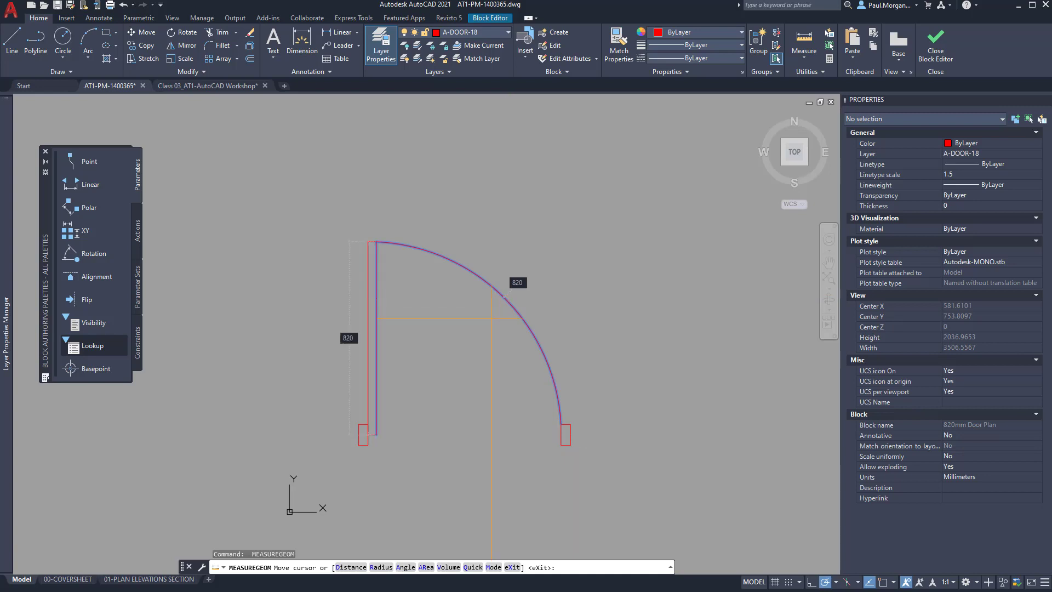
pyautogui.press('Escape')
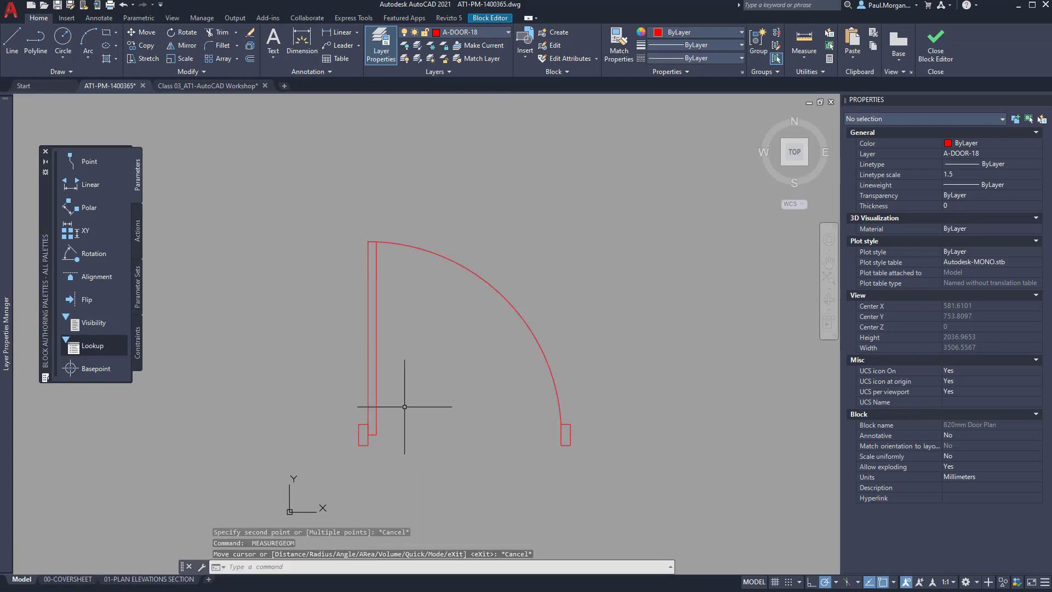
# Try to move the whole door to 0,0,0, using the hinge-side jamb's lower-left corner as the base point.
pyautogui.scroll(-2, 405, 406)
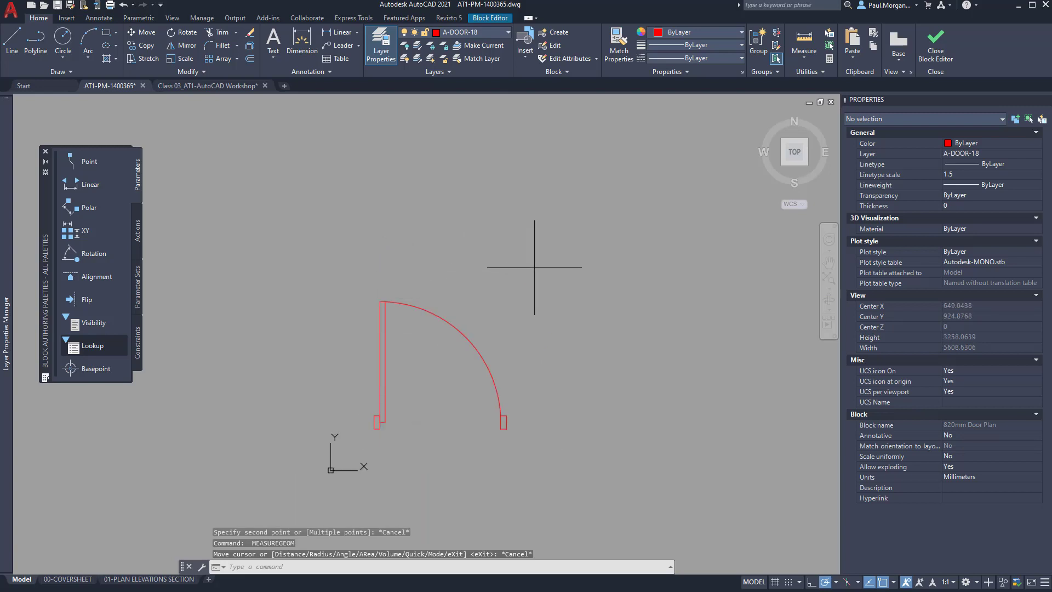
pyautogui.click(563, 271)
pyautogui.click(382, 446)
pyautogui.write('M')
pyautogui.press('Return')
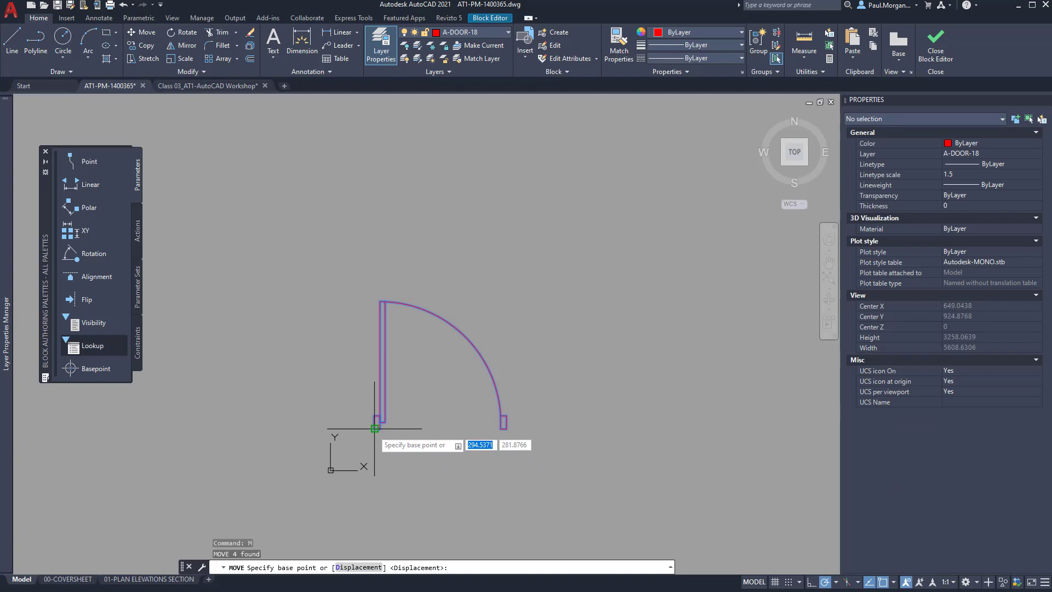
pyautogui.click(375, 428)
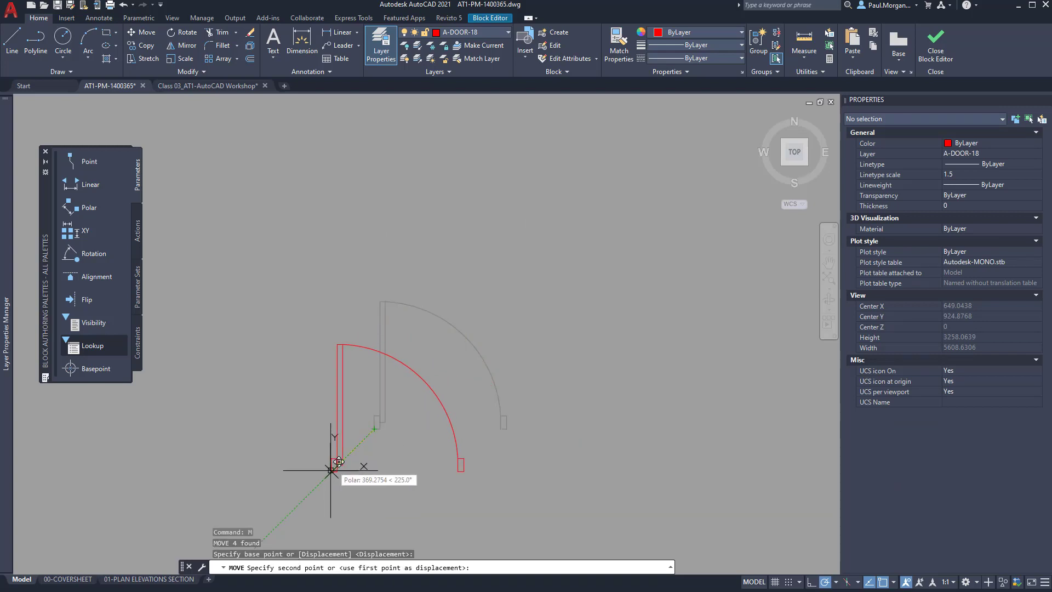
pyautogui.write('0,0,0')
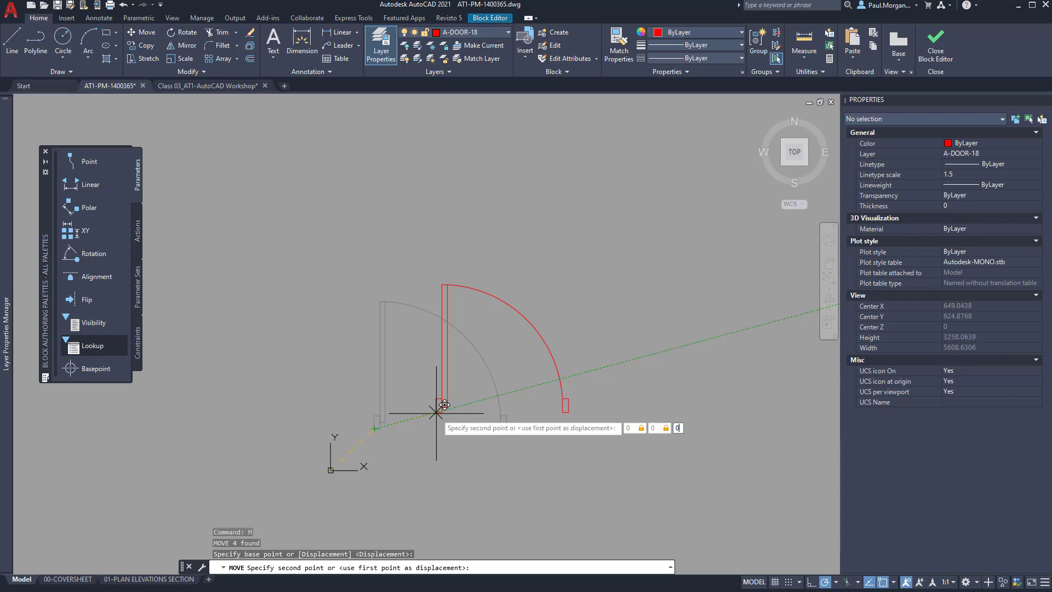
pyautogui.press('Return')
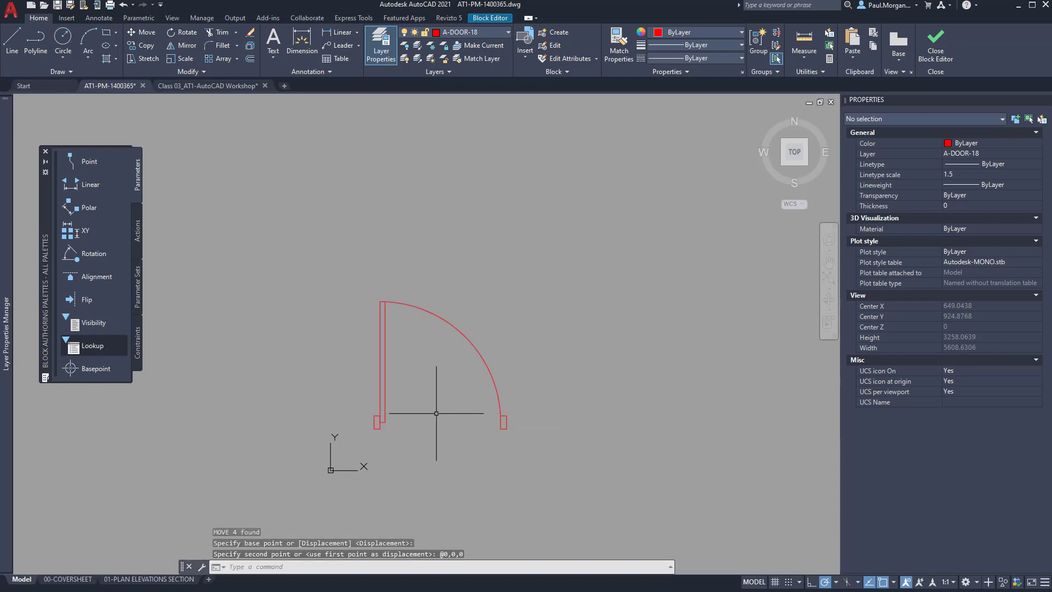
pyautogui.scroll(-4, 436, 413)
pyautogui.scroll(6, 423, 418)
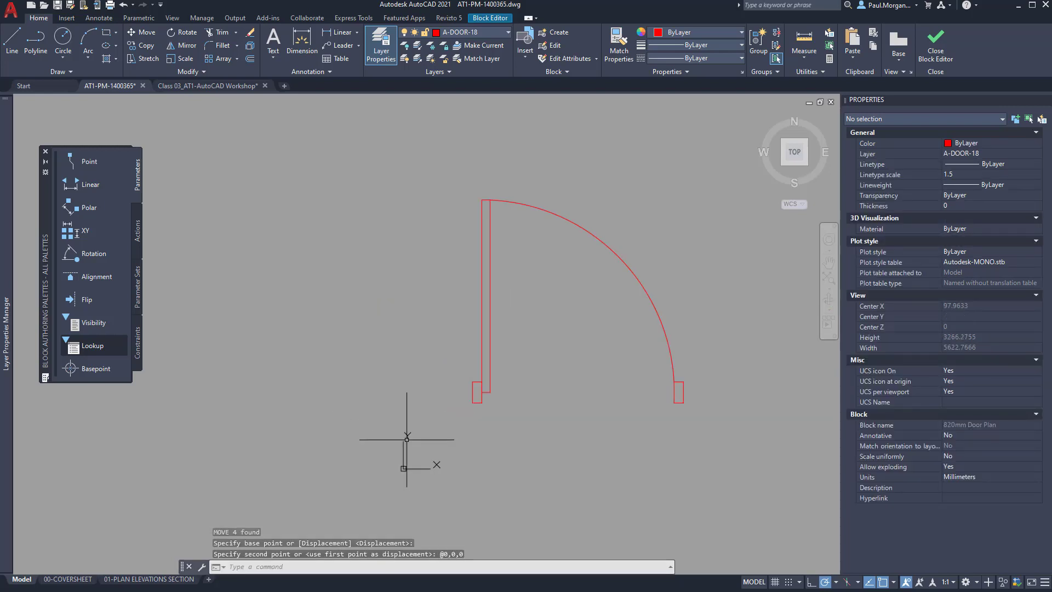
pyautogui.scroll(-4, 468, 399)
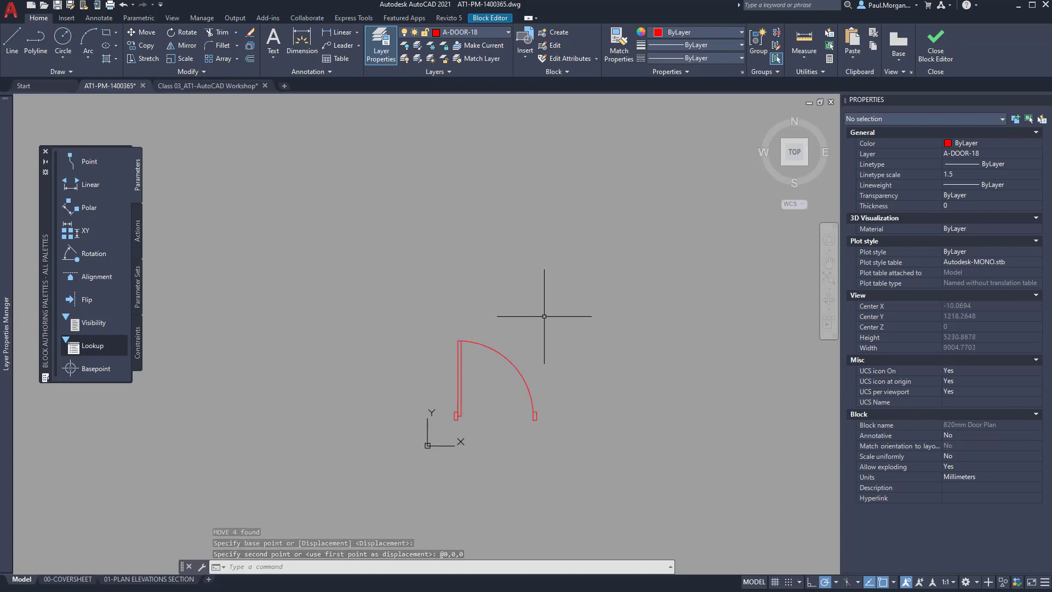
pyautogui.click(434, 315)
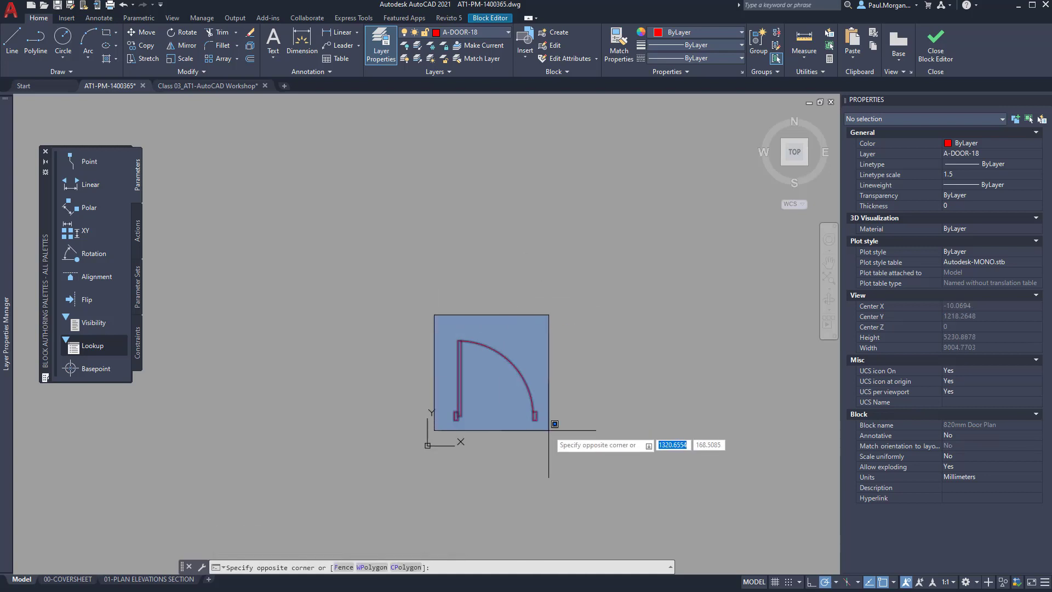
pyautogui.press('Escape')
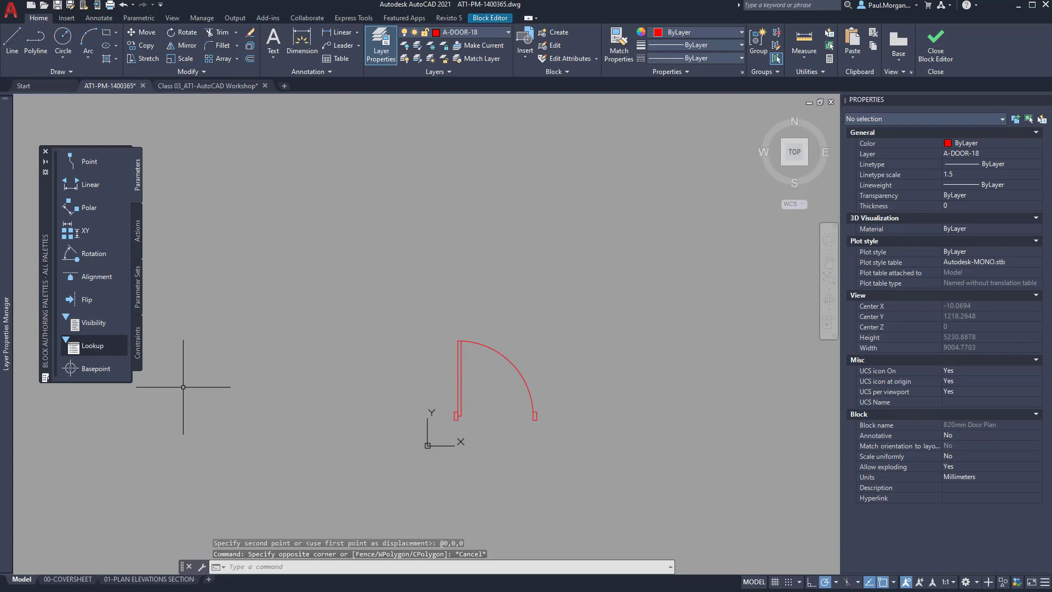
# Place a Basepoint parameter on the hinge-side jamb's lower-left corner and check its placement.
pyautogui.click(87, 368)
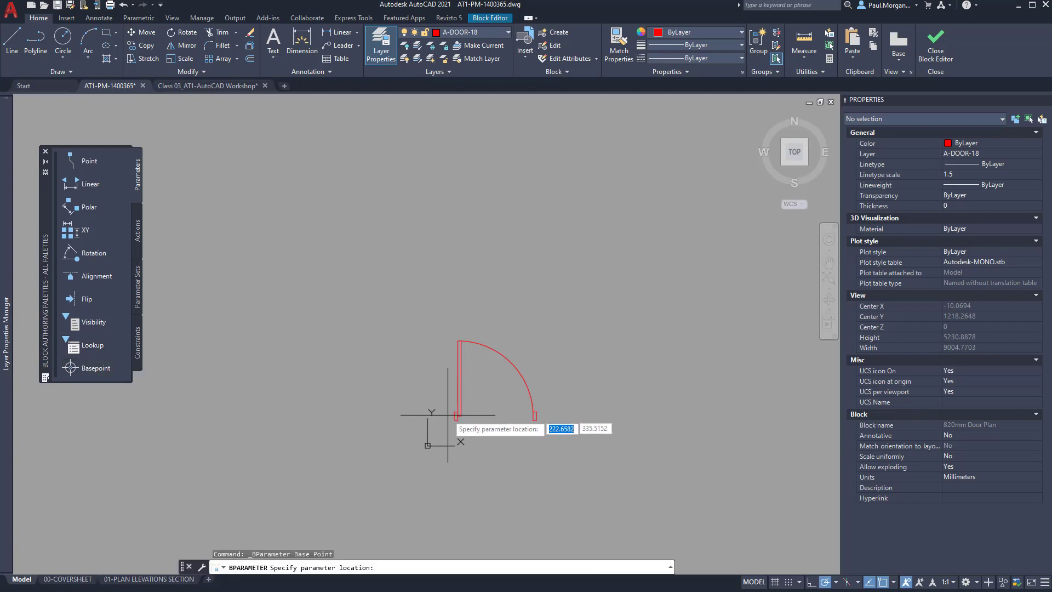
pyautogui.click(454, 420)
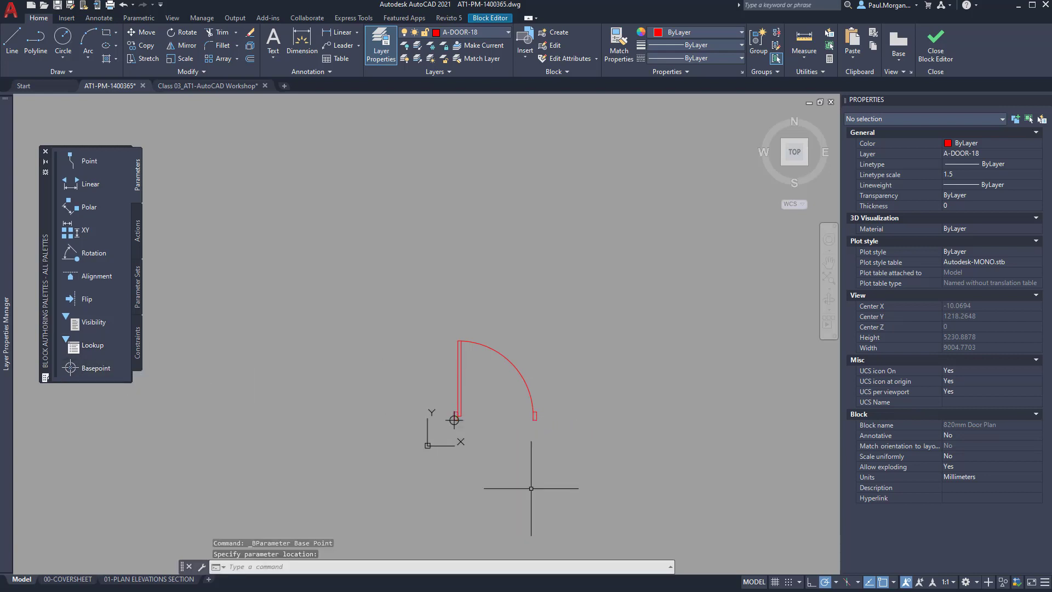
pyautogui.scroll(5, 448, 422)
pyautogui.click(448, 419)
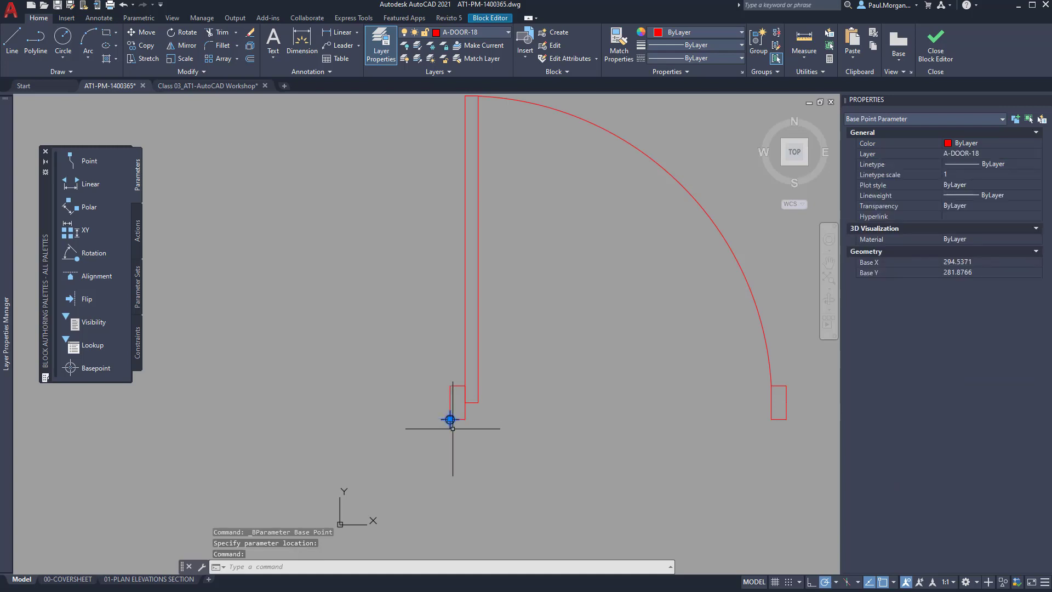
pyautogui.scroll(-2, 450, 425)
pyautogui.scroll(-2, 435, 425)
pyautogui.press('Escape')
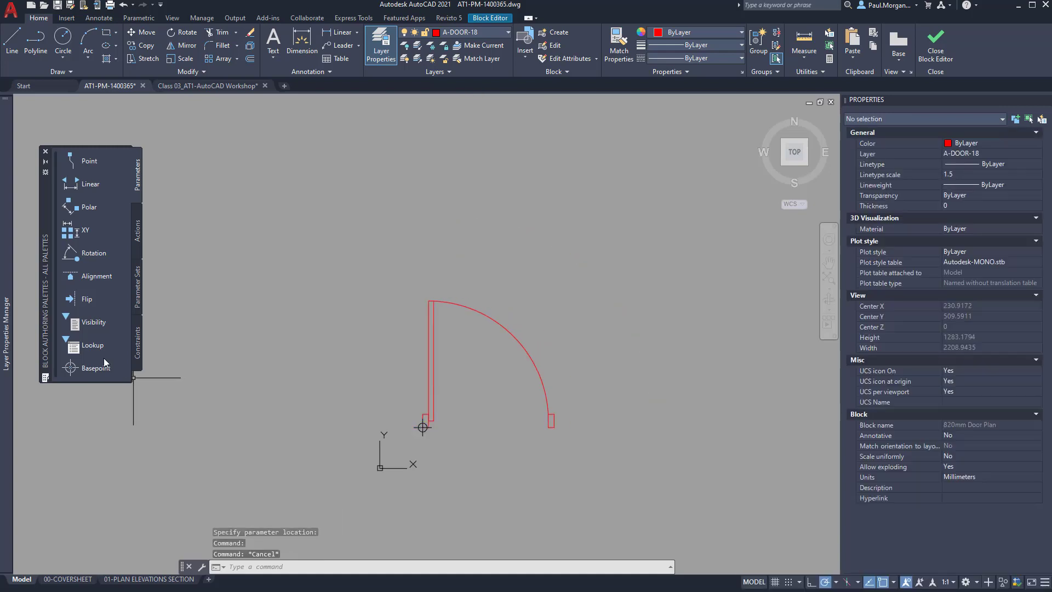
pyautogui.click(104, 367)
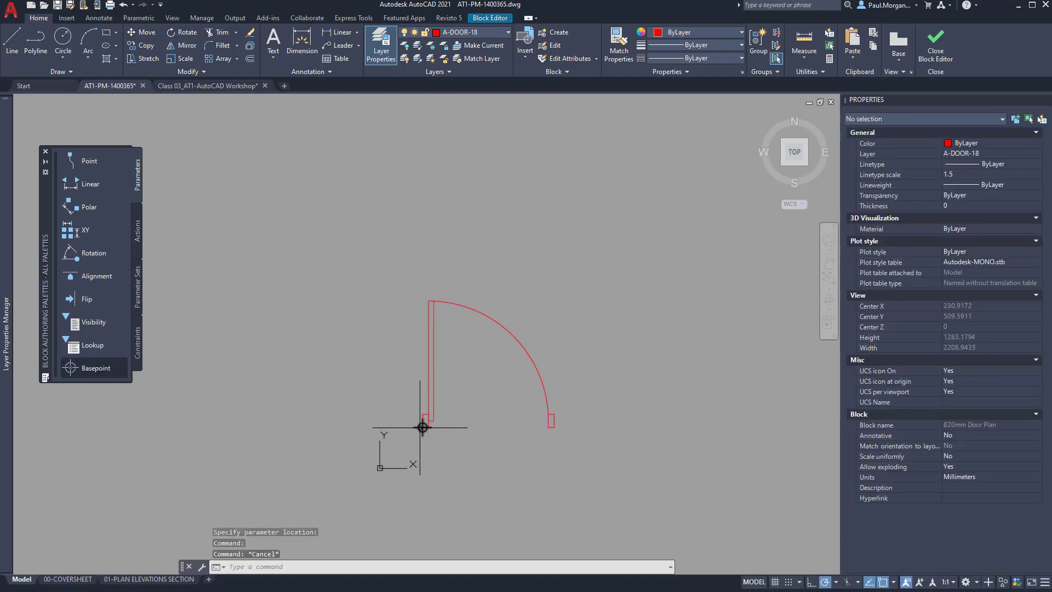
pyautogui.click(422, 428)
pyautogui.press('Escape')
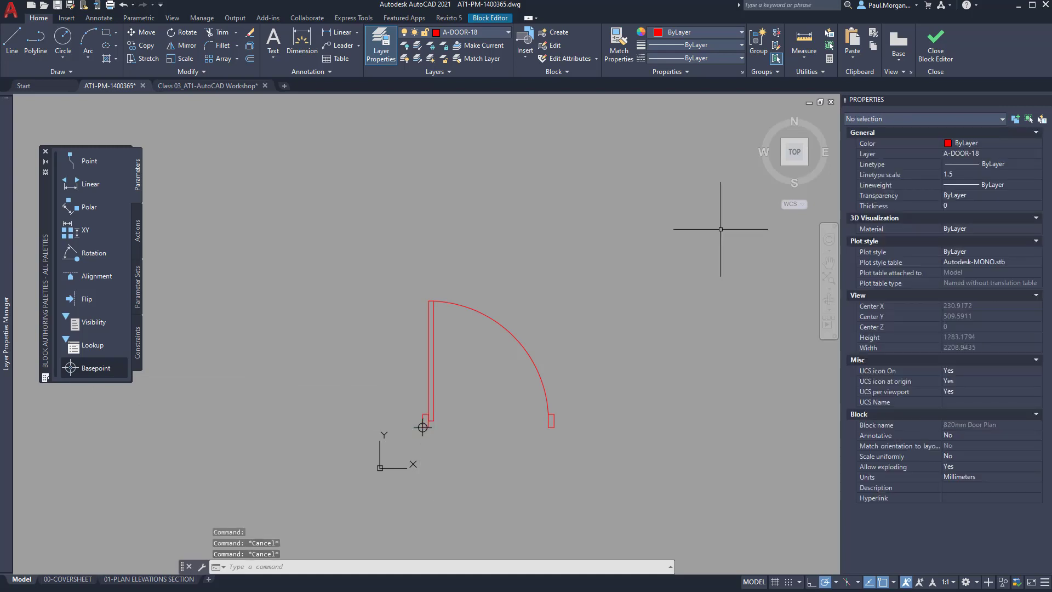
# Close the Block Editor, saving the changes to 820mm Door Plan, and return to the floor plan.
pyautogui.click(936, 54)
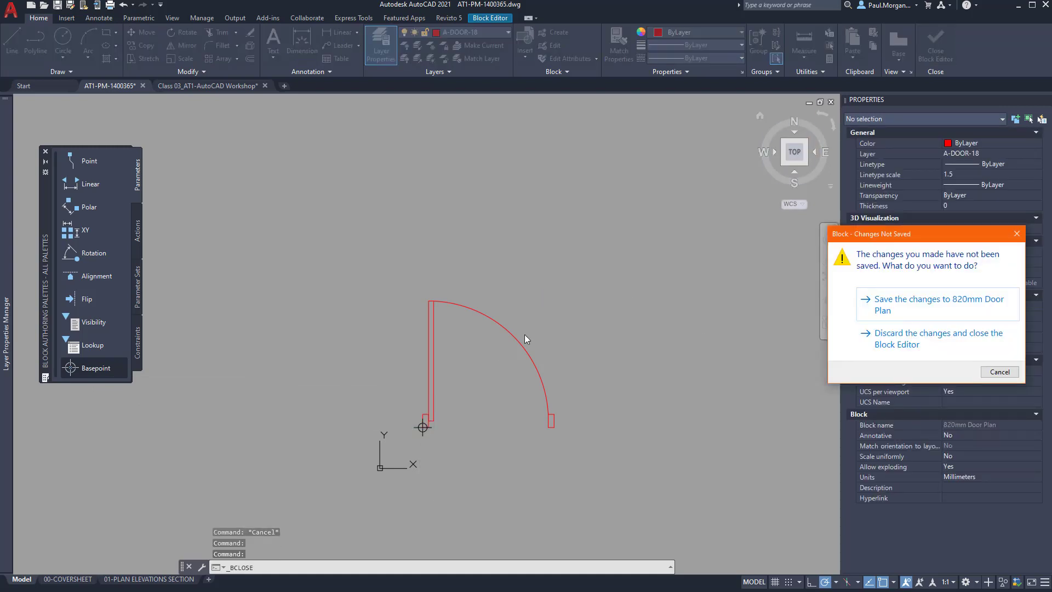
pyautogui.click(899, 305)
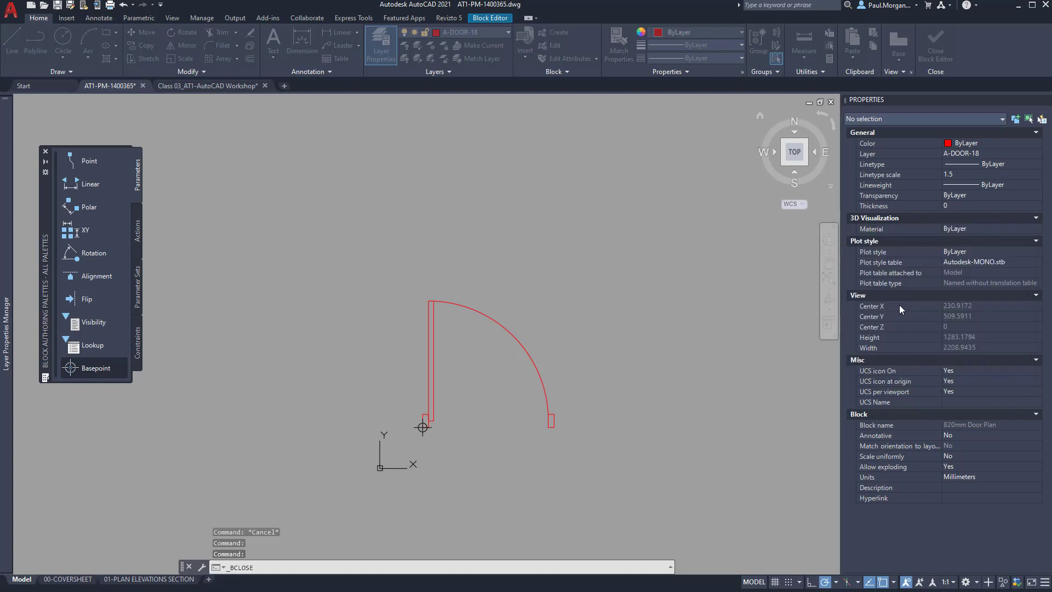
pyautogui.click(274, 351)
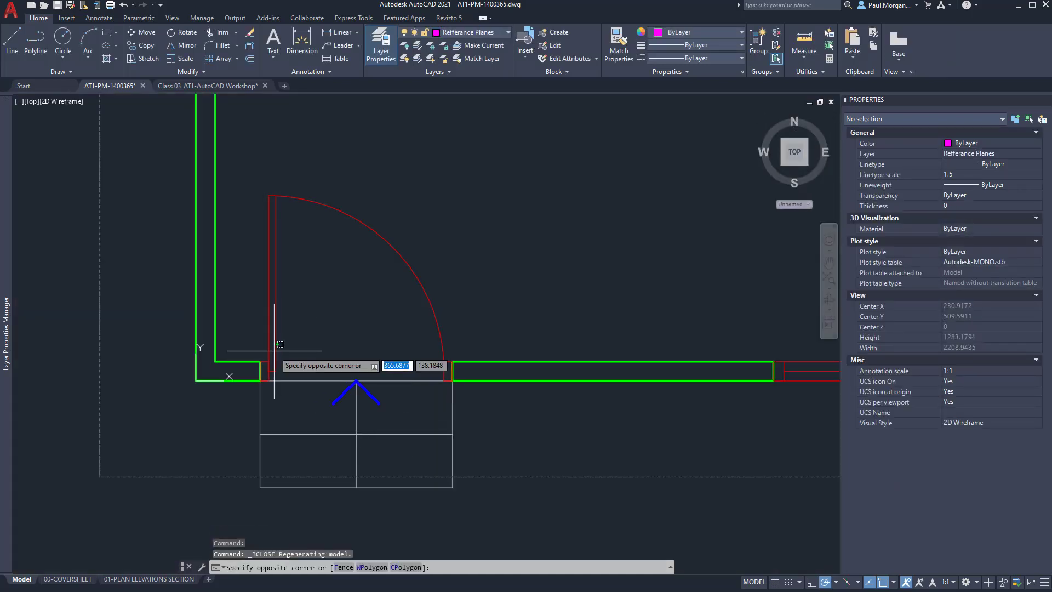
# Check the updated 820mm Door Plan block's insertion point and fit within the floor plan's wall opening.
pyautogui.click(268, 355)
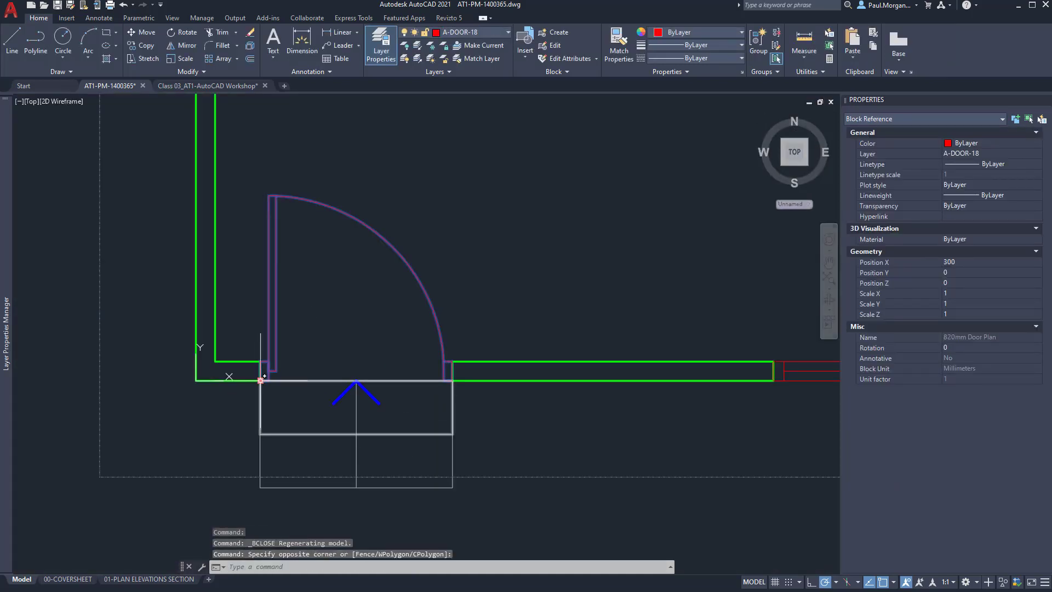
pyautogui.press('Escape')
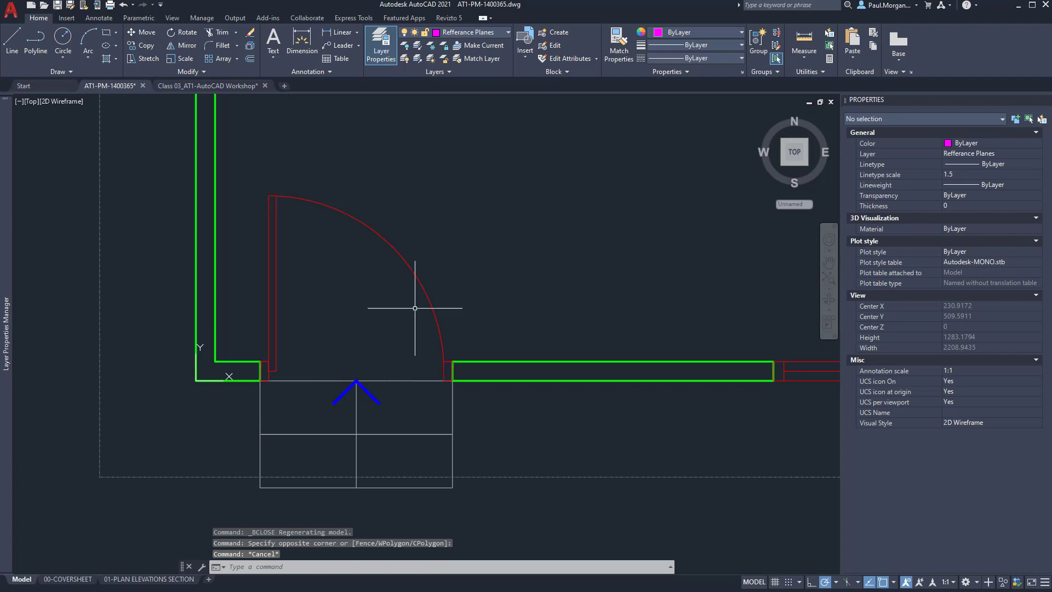
pyautogui.scroll(-5, 439, 334)
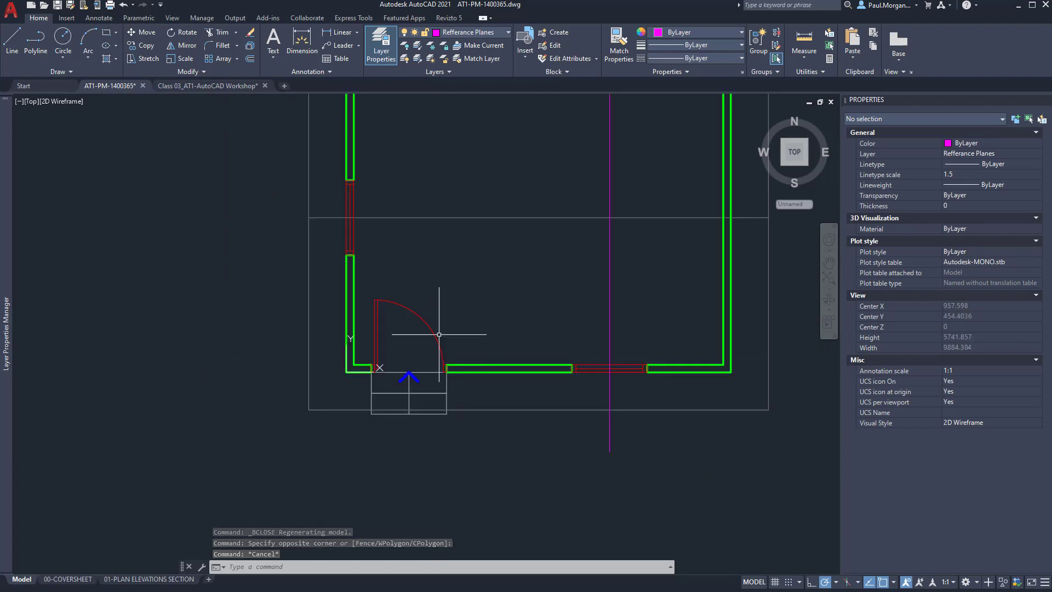
pyautogui.click(439, 335)
pyautogui.scroll(-3, 430, 345)
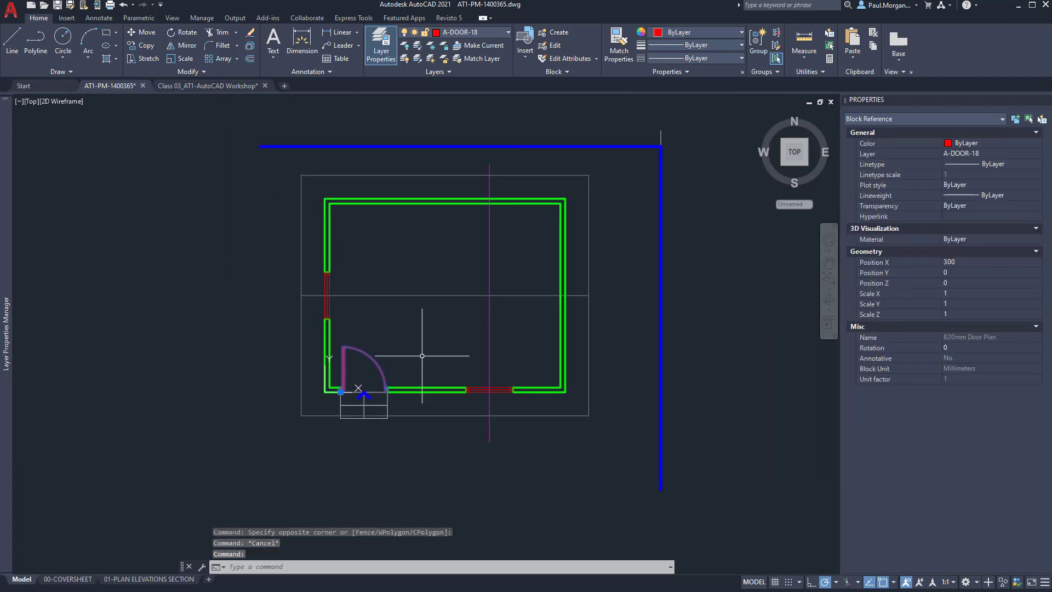
pyautogui.press('Escape')
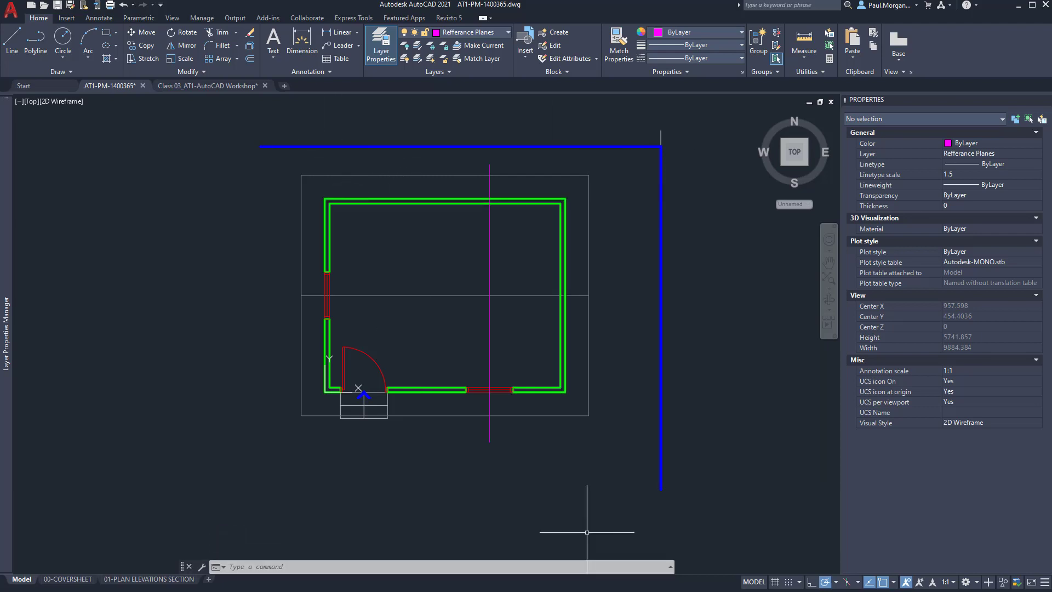
# Switch to the reference drawing set in Revu and mark the 1000 setback between the workshop's upper wall and the boundary in red.
pyautogui.hotkey('alt', 'Tab')
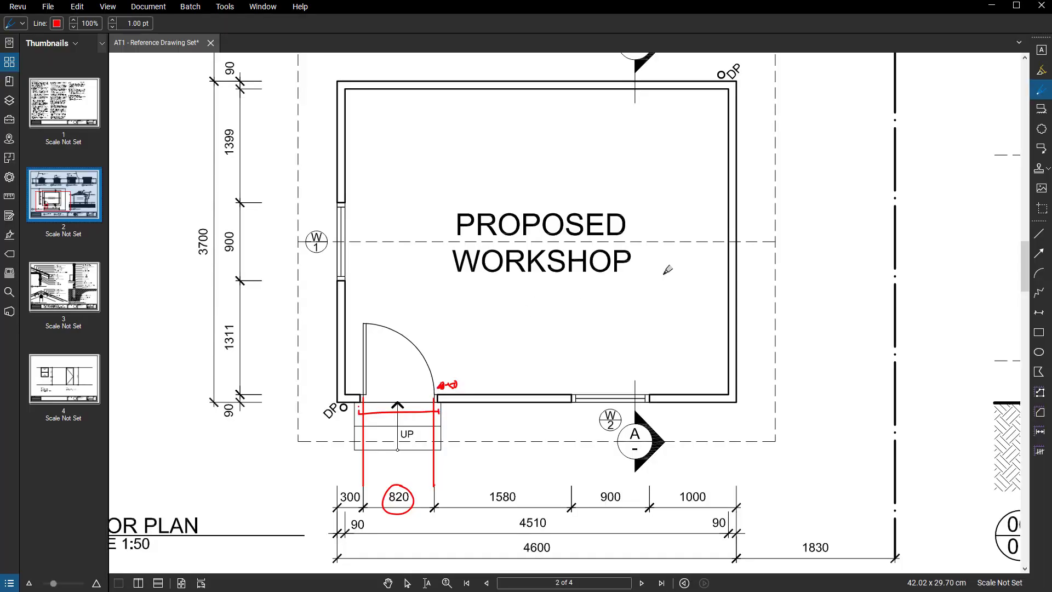
pyautogui.moveTo(656, 291); pyautogui.dragTo(597, 476, button='middle')
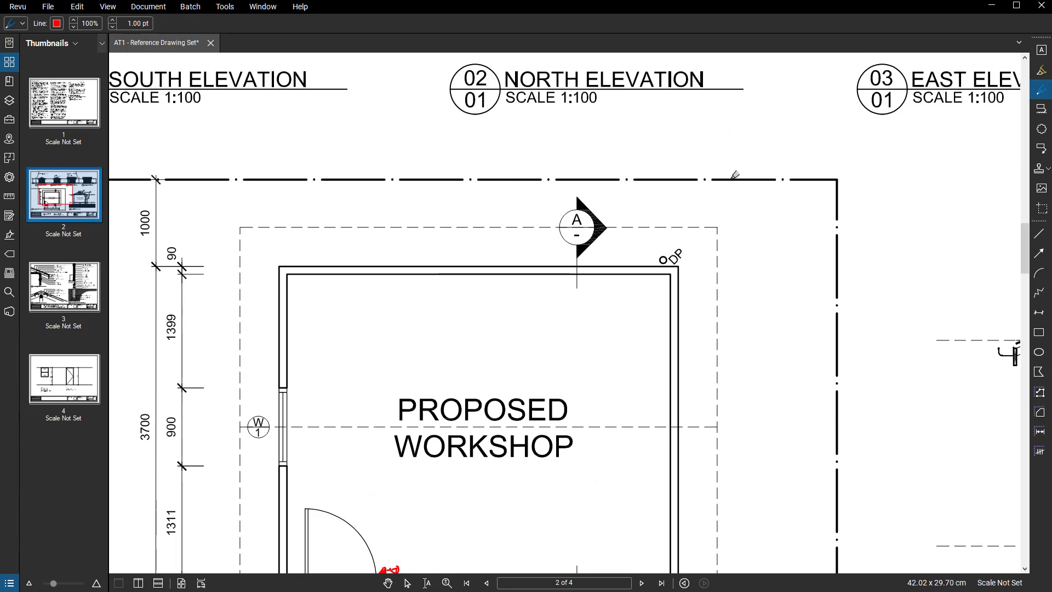
pyautogui.scroll(-2, 842, 264)
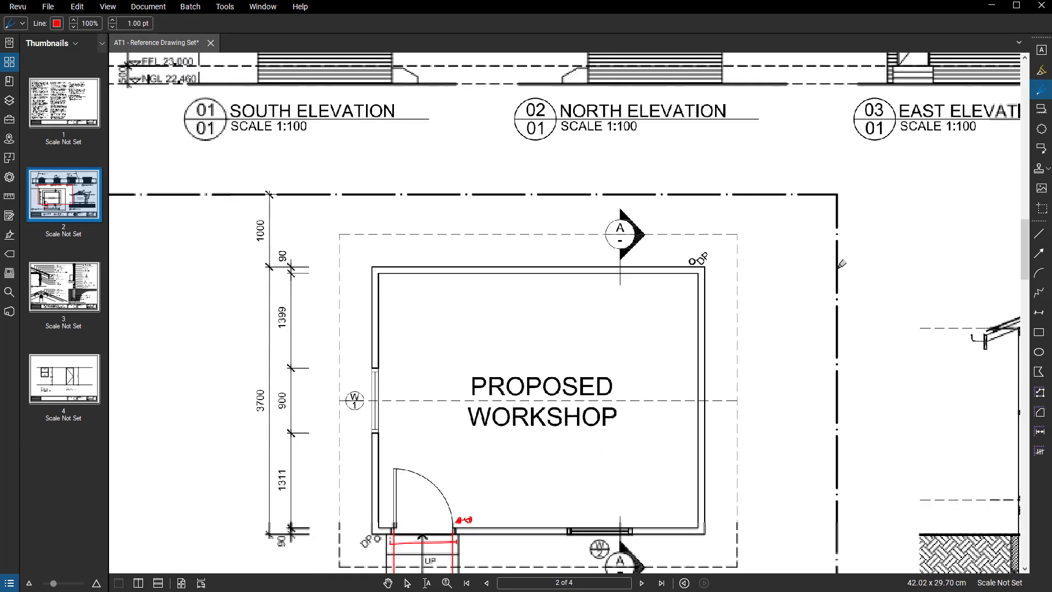
pyautogui.scroll(-1, 764, 382)
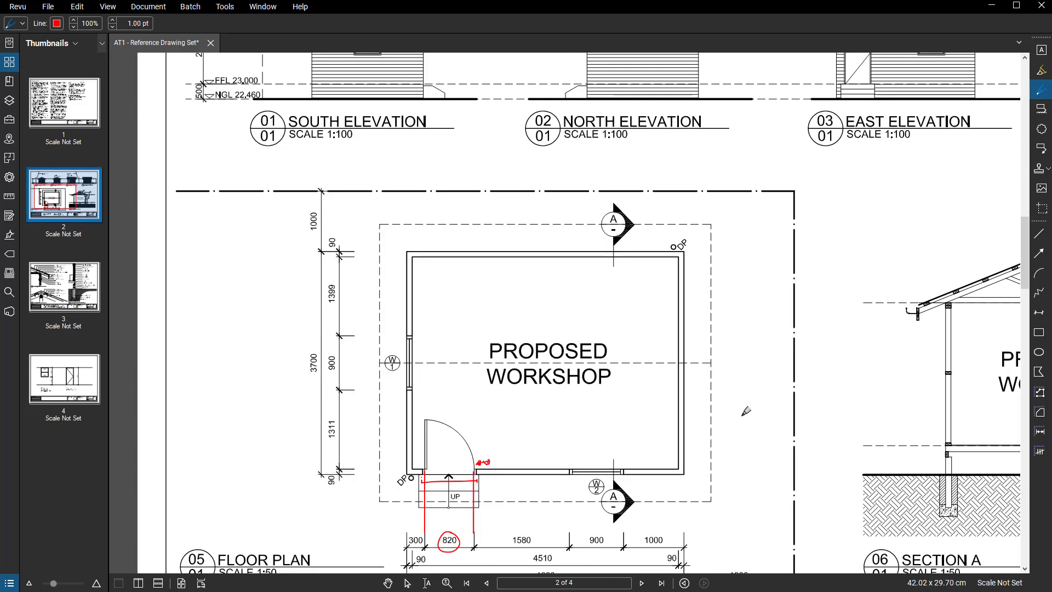
pyautogui.moveTo(740, 413); pyautogui.dragTo(724, 372, button='middle')
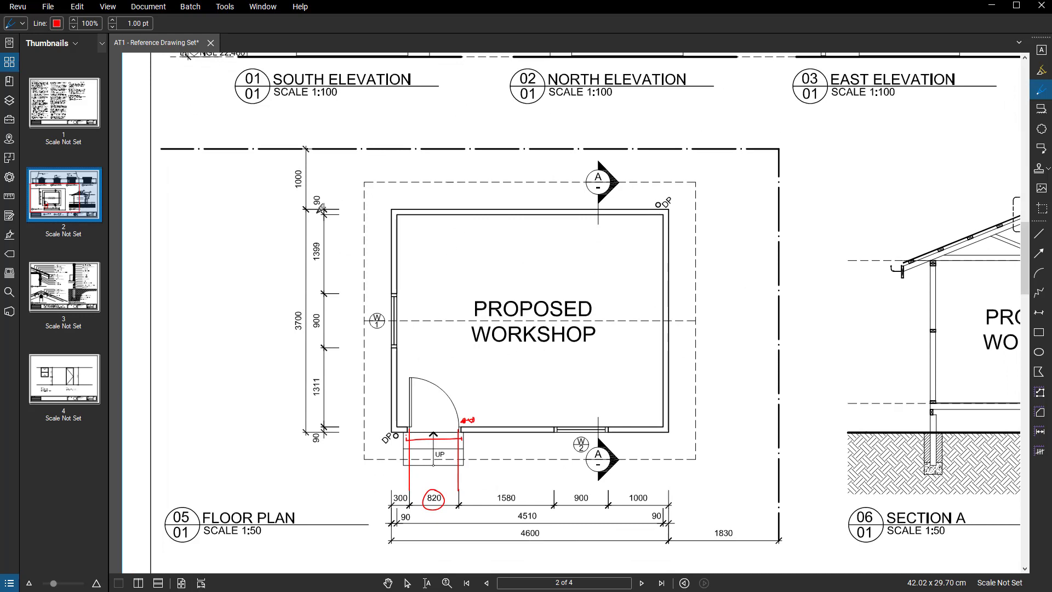
pyautogui.scroll(3, 312, 174)
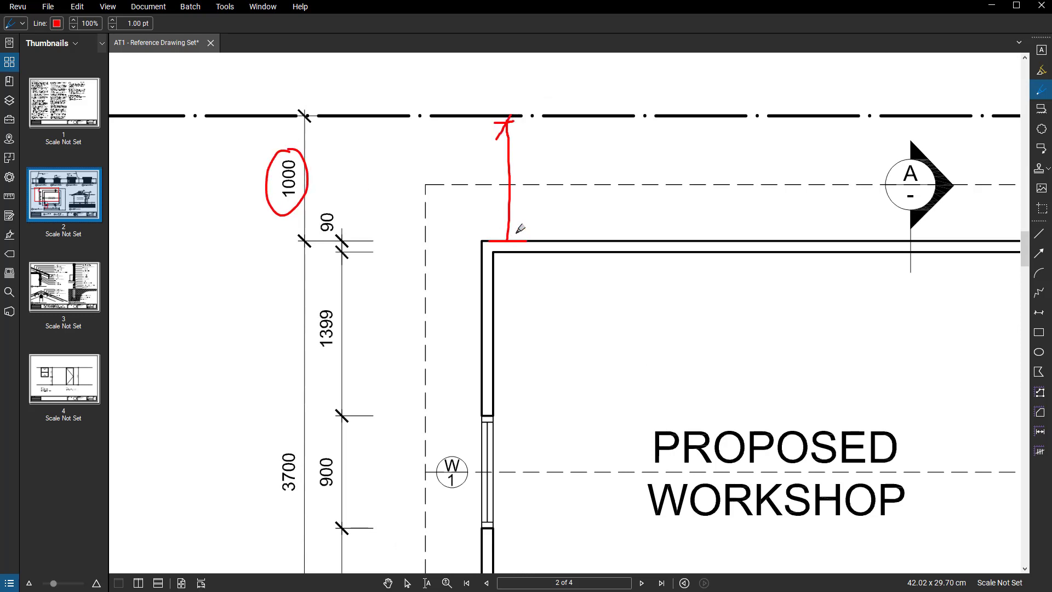
# Circle the 1830 dimension and mark the distance from the workshop's right wall to the side boundary in red.
pyautogui.scroll(-4, 520, 228)
pyautogui.scroll(4, 705, 445)
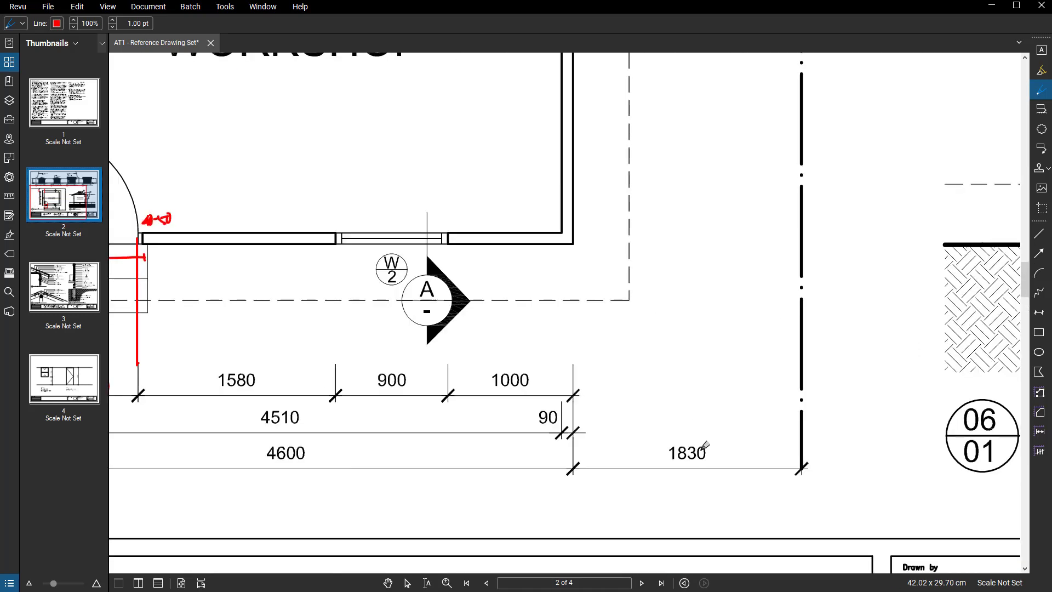
pyautogui.moveTo(705, 445)
pyautogui.mouseDown()
pyautogui.moveTo(652, 458)
pyautogui.moveTo(669, 418)
pyautogui.mouseUp()
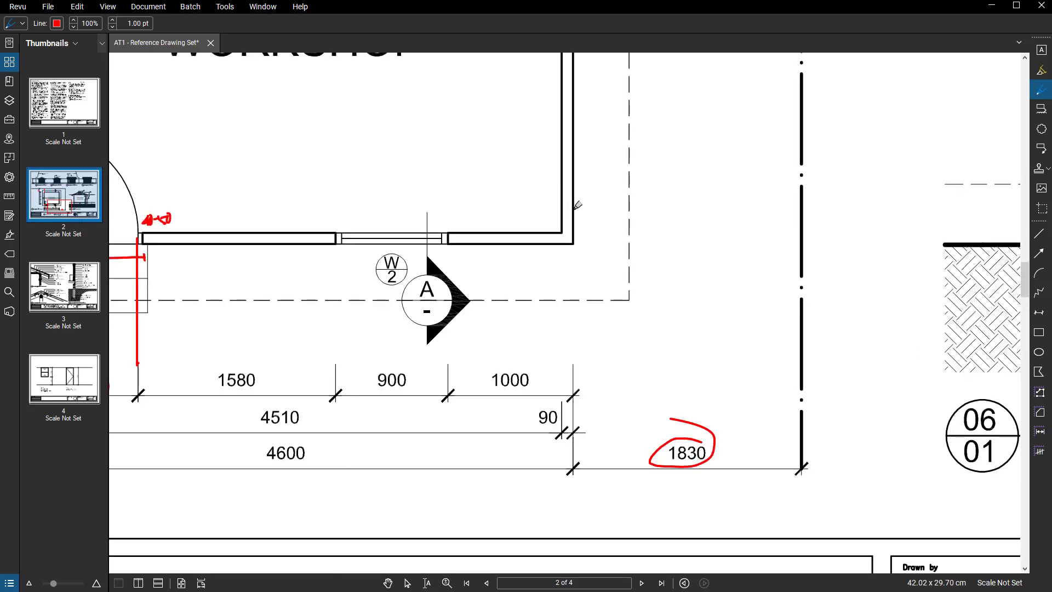
pyautogui.moveTo(575, 215); pyautogui.dragTo(788, 209)
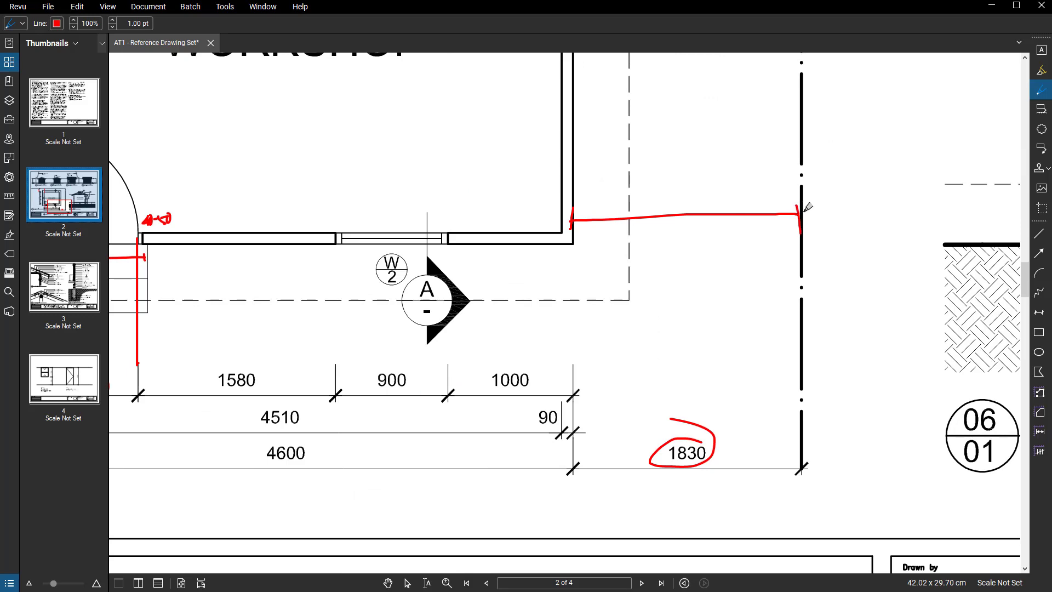
# Trace the left part of the upper boundary line in red on the reference floor plan.
pyautogui.scroll(-6, 755, 270)
pyautogui.moveTo(732, 273); pyautogui.dragTo(689, 340, button='middle')
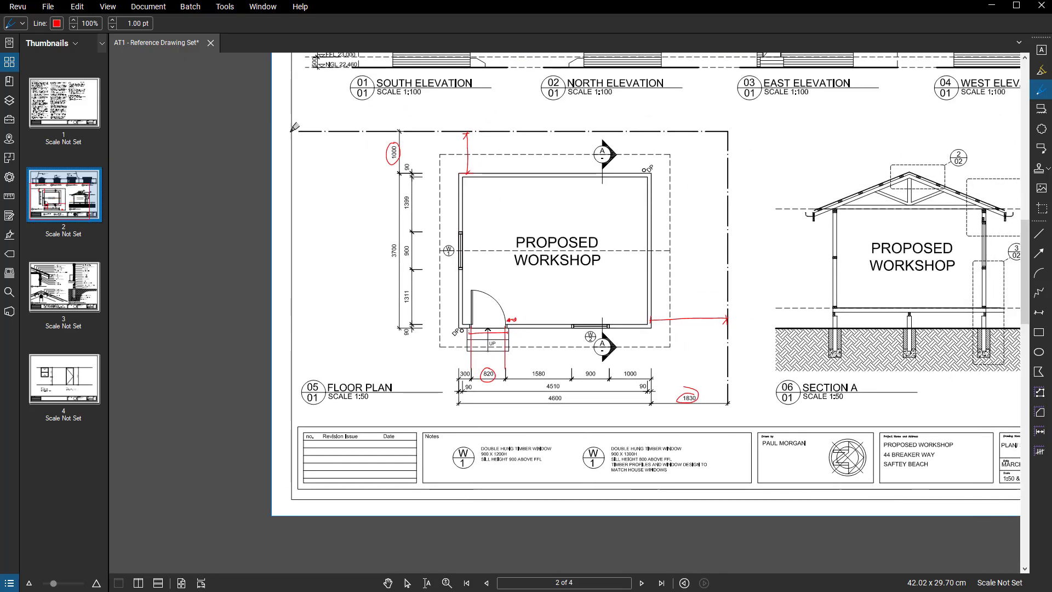
pyautogui.moveTo(366, 128); pyautogui.dragTo(459, 129)
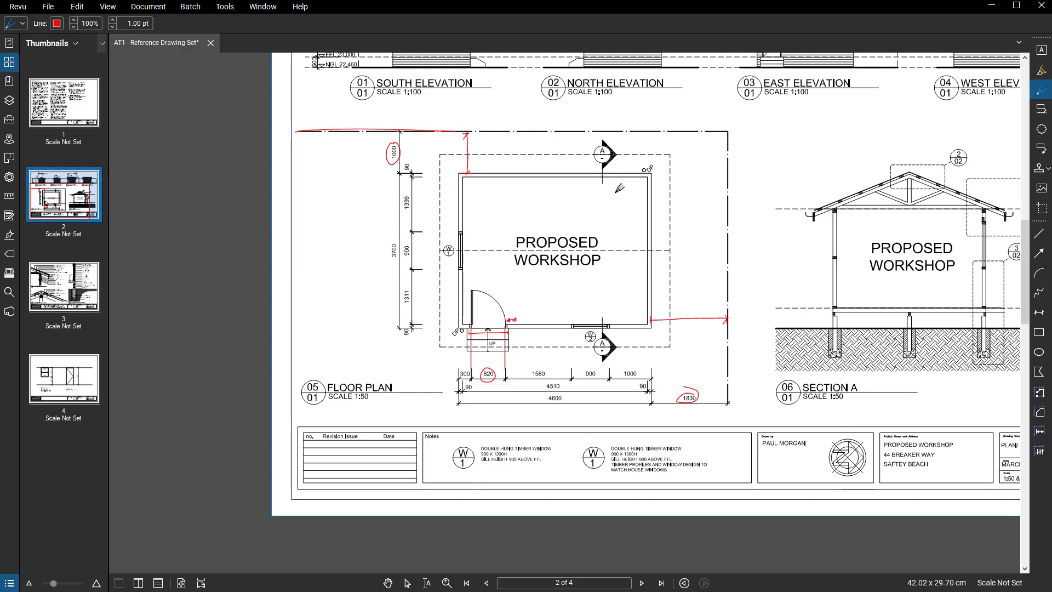
# Examine both section A markers on the floor plan and the Section A drawing they refer to.
pyautogui.scroll(3, 619, 188)
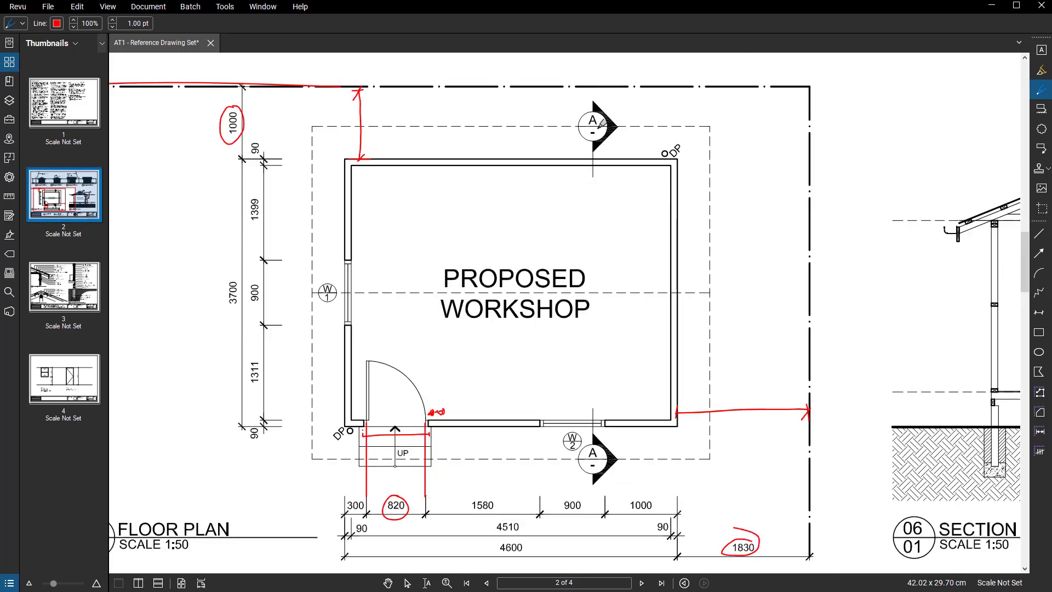
pyautogui.scroll(4, 602, 129)
pyautogui.scroll(-2, 577, 158)
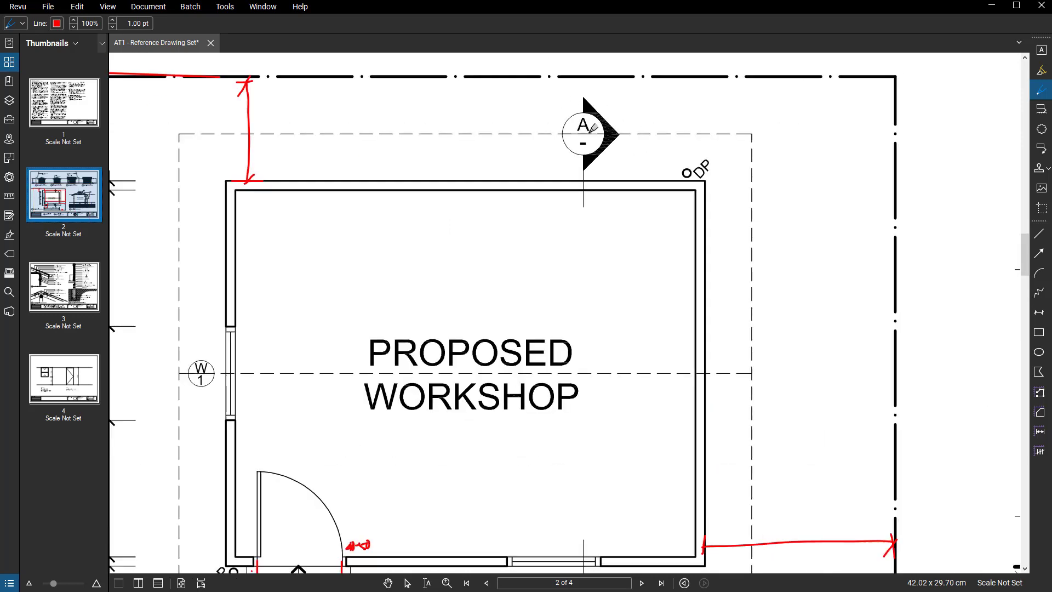
pyautogui.scroll(-2, 597, 385)
pyautogui.scroll(3, 583, 529)
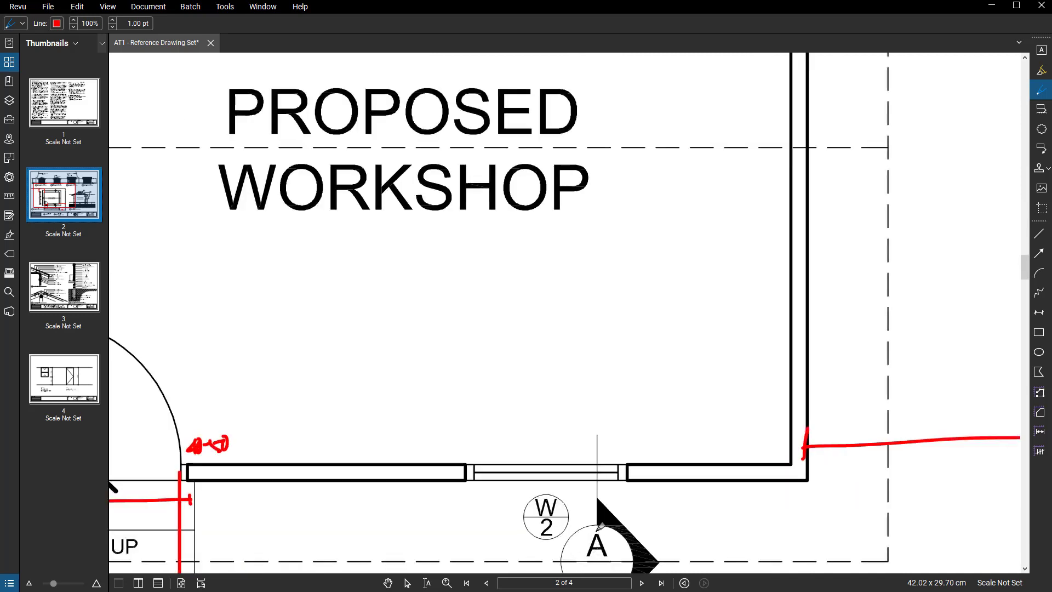
pyautogui.scroll(-6, 605, 358)
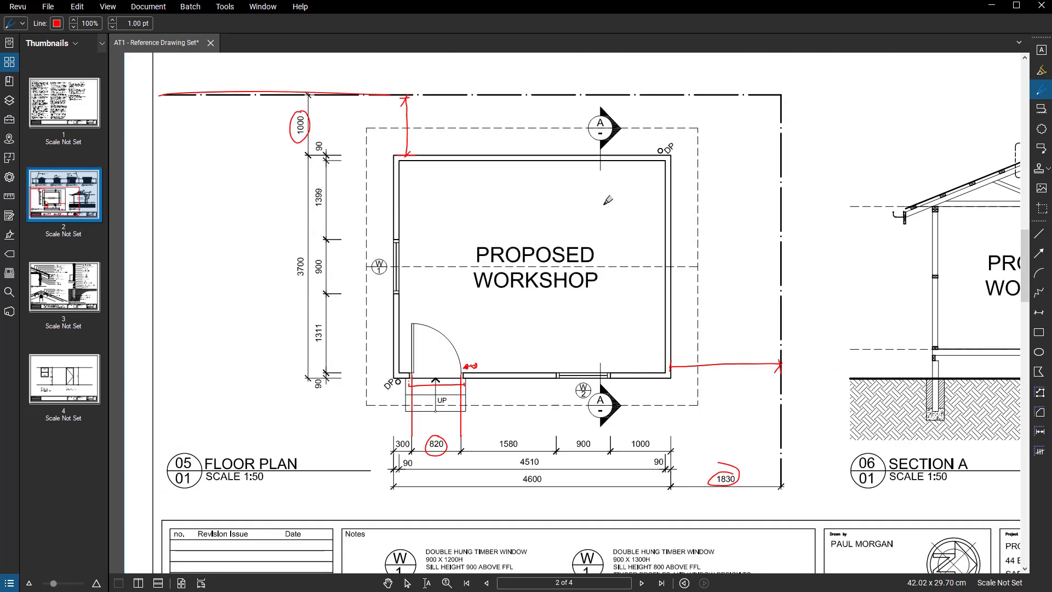
pyautogui.scroll(5, 616, 360)
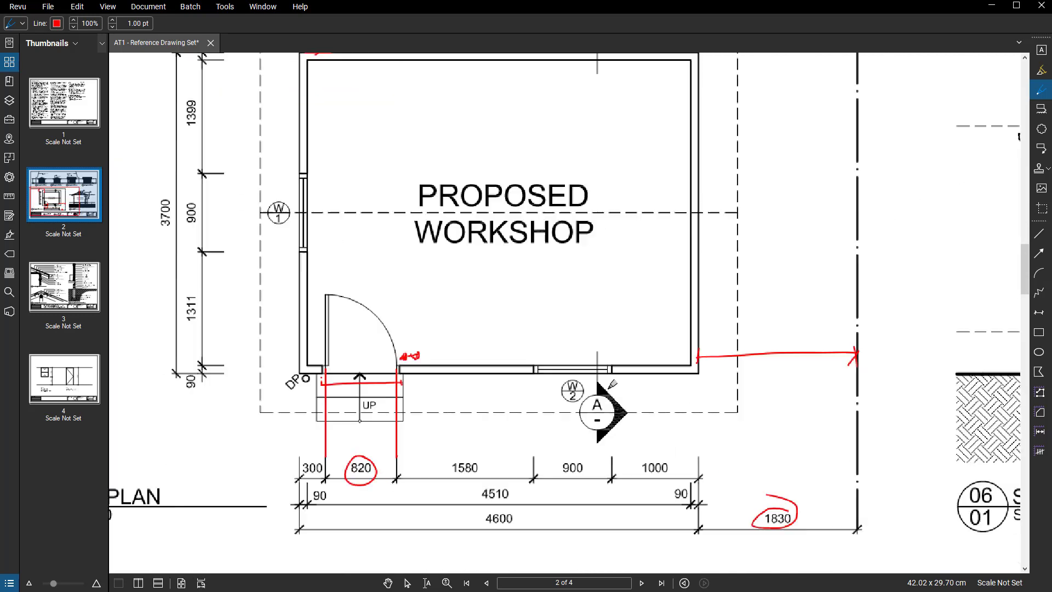
pyautogui.scroll(-6, 600, 353)
pyautogui.scroll(5, 752, 298)
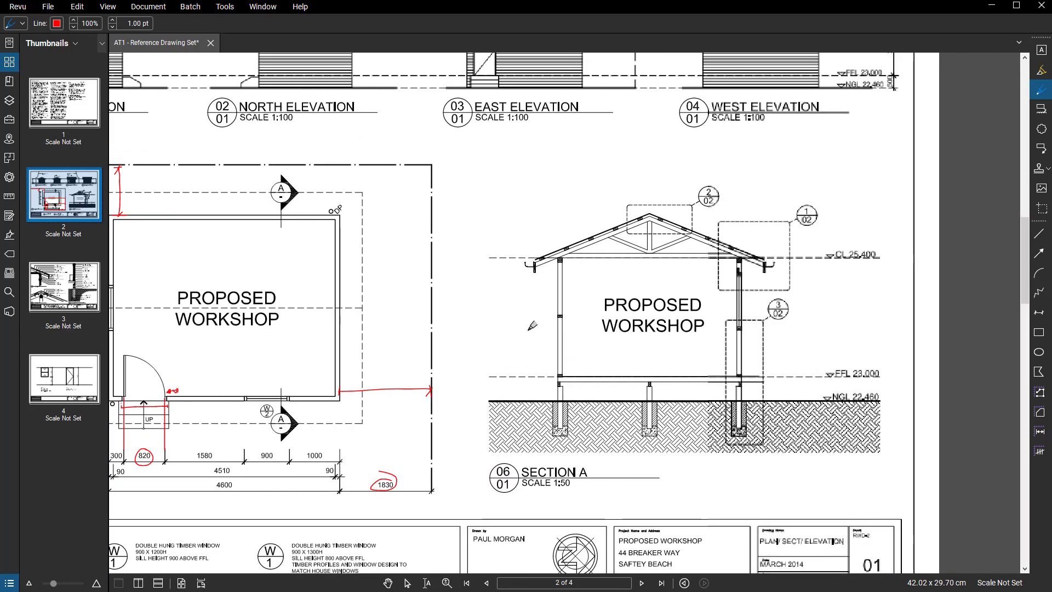
pyautogui.scroll(3, 752, 297)
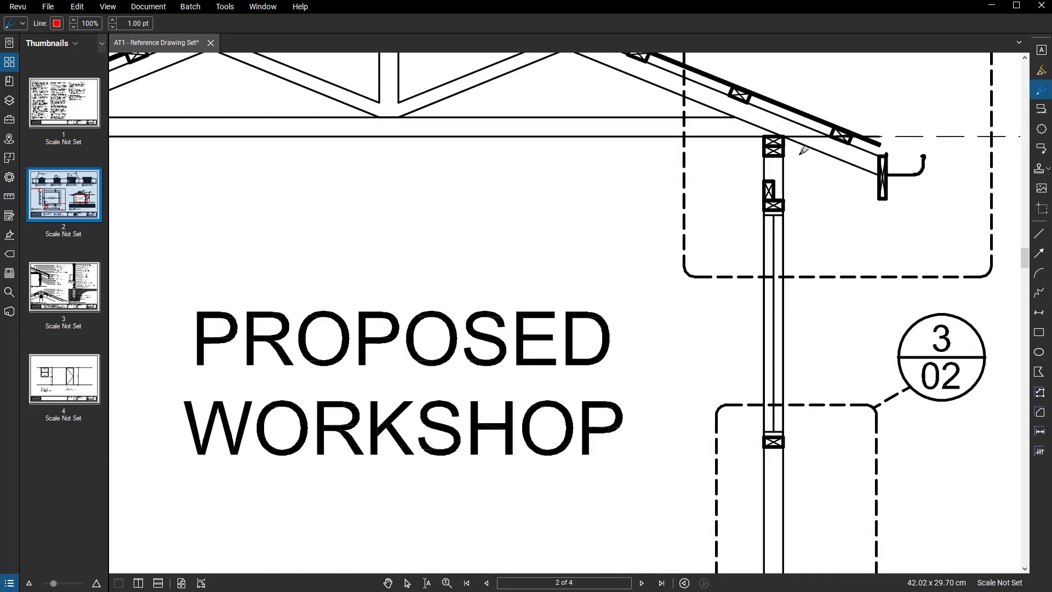
pyautogui.scroll(-6, 729, 359)
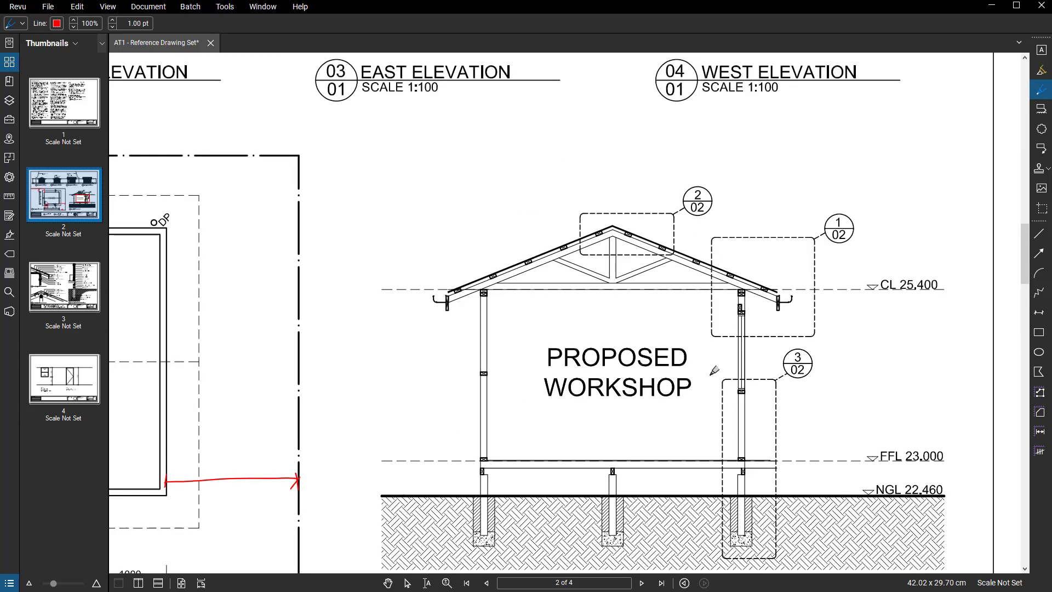
pyautogui.scroll(2, 471, 224)
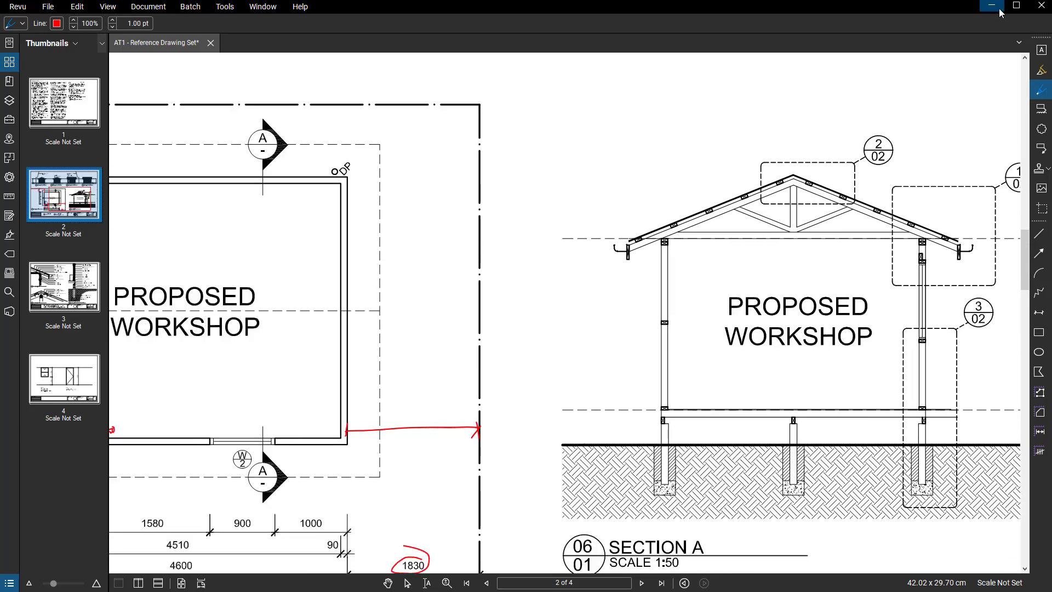
# Switch back to AutoCAD and erase the thick blue boundary polyline around the floor plan.
pyautogui.click(992, 6)
pyautogui.moveTo(606, 216); pyautogui.dragTo(608, 250, button='middle')
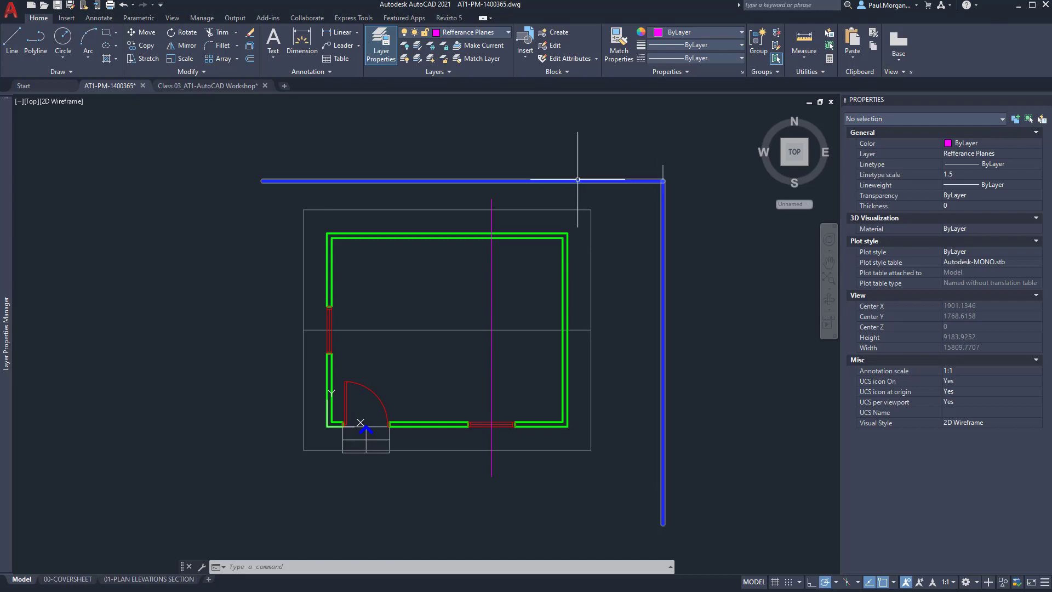
pyautogui.click(577, 179)
pyautogui.write('e')
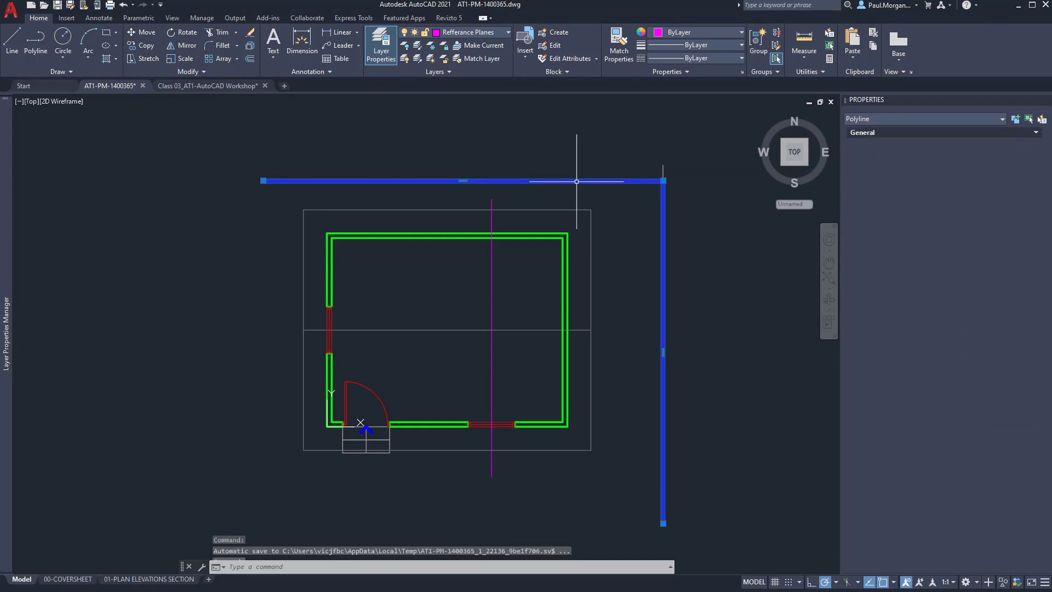
pyautogui.press('Return')
# Erase the two remaining thin boundary lines on layer A-PEN-9, above and beside the workshop.
pyautogui.click(595, 179)
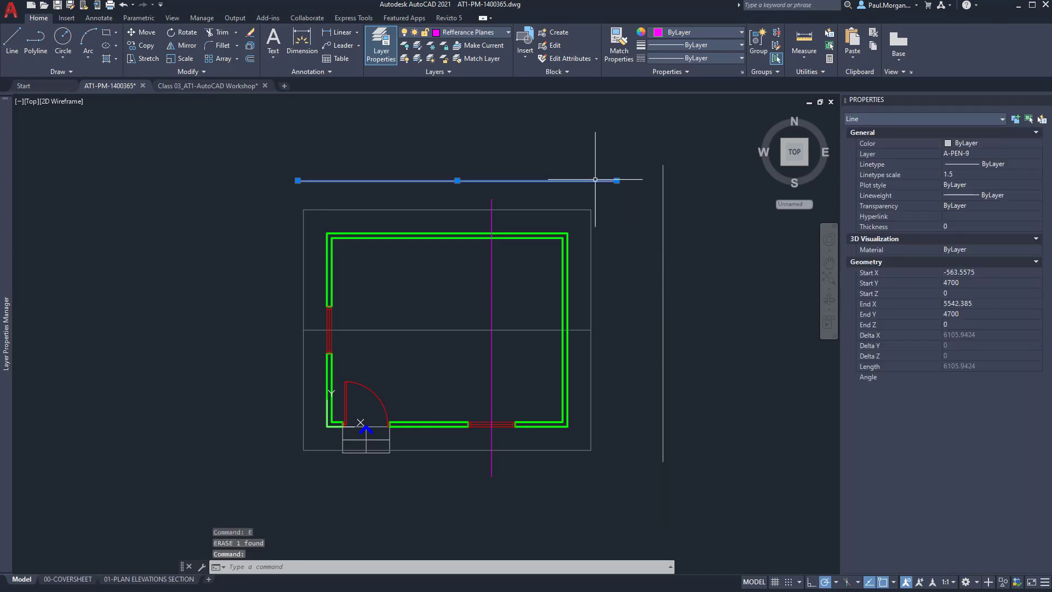
pyautogui.click(668, 225)
pyautogui.click(607, 127)
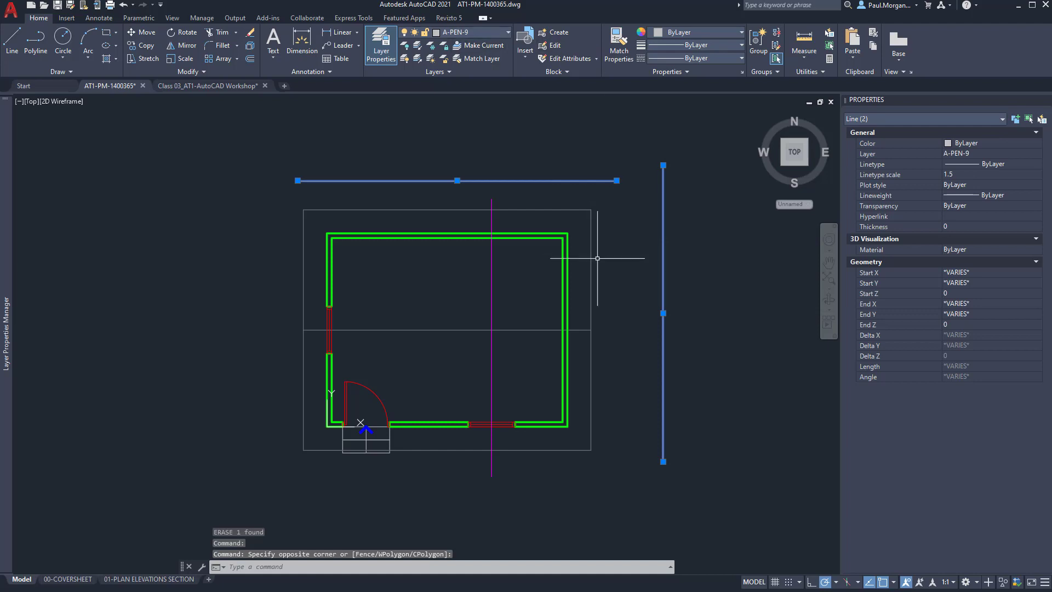
pyautogui.write('e')
pyautogui.press('Return')
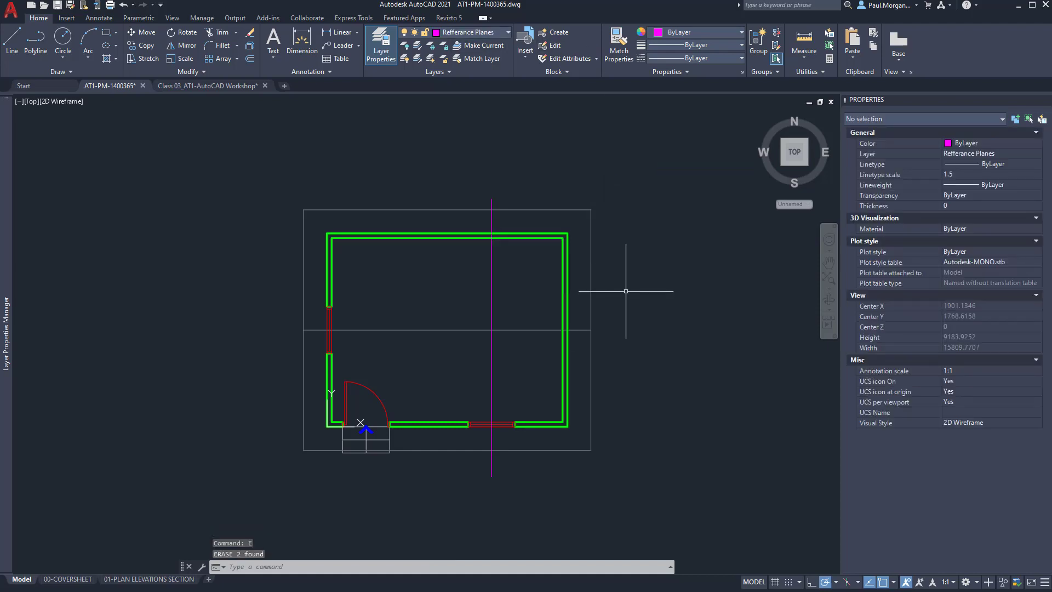
# Draw a horizontal reference line from the workshop's upper-left outer corner along the upper wall and well past the right wall.
pyautogui.write('l')
pyautogui.press('Return')
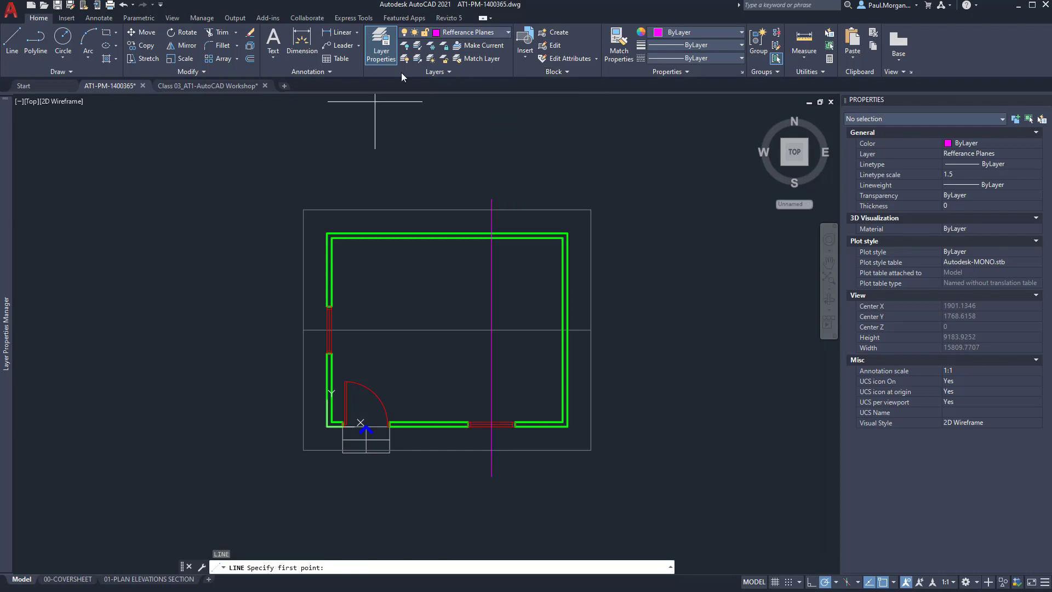
pyautogui.click(327, 233)
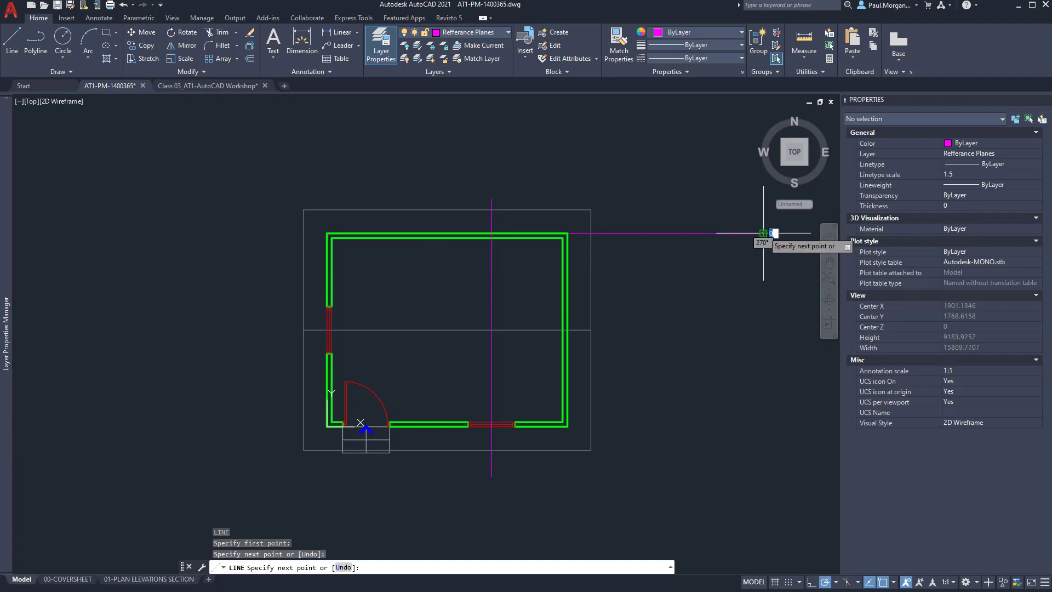
pyautogui.scroll(-2, 759, 233)
pyautogui.moveTo(759, 235); pyautogui.dragTo(657, 235, button='middle')
pyautogui.press('Escape')
# Draw a vertical reference line from the workshop's upper-right outer corner down along the right wall and past the lower wall.
pyautogui.press('space')
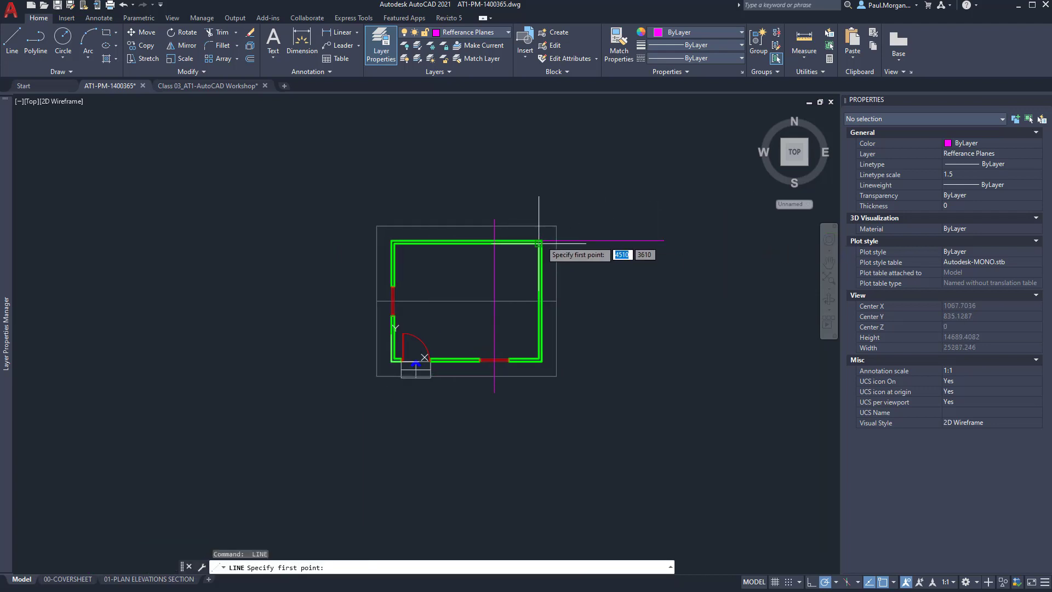
pyautogui.click(542, 240)
pyautogui.click(542, 430)
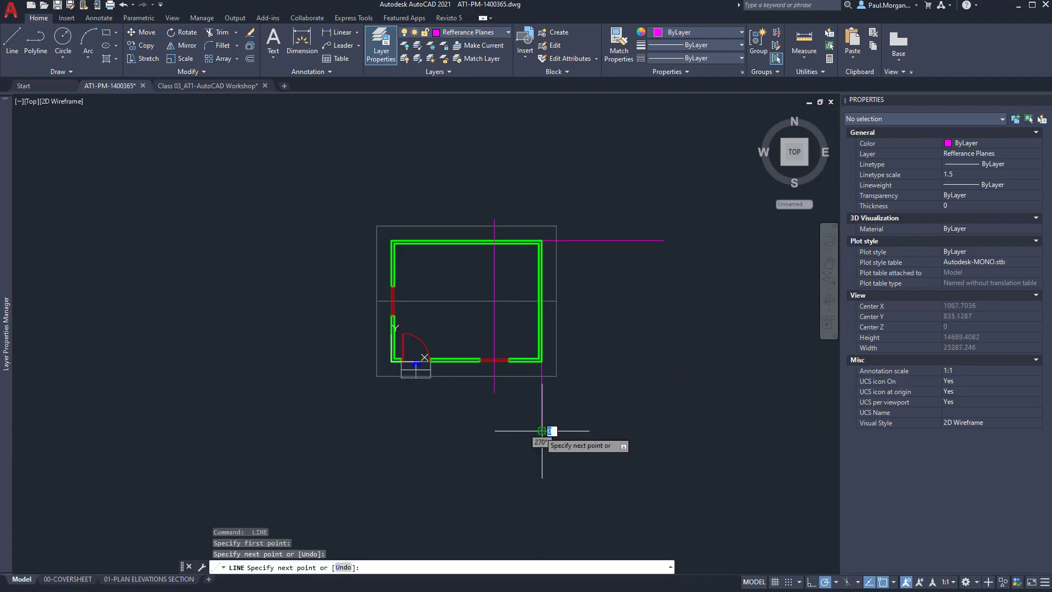
pyautogui.press('Escape')
pyautogui.press('Escape')
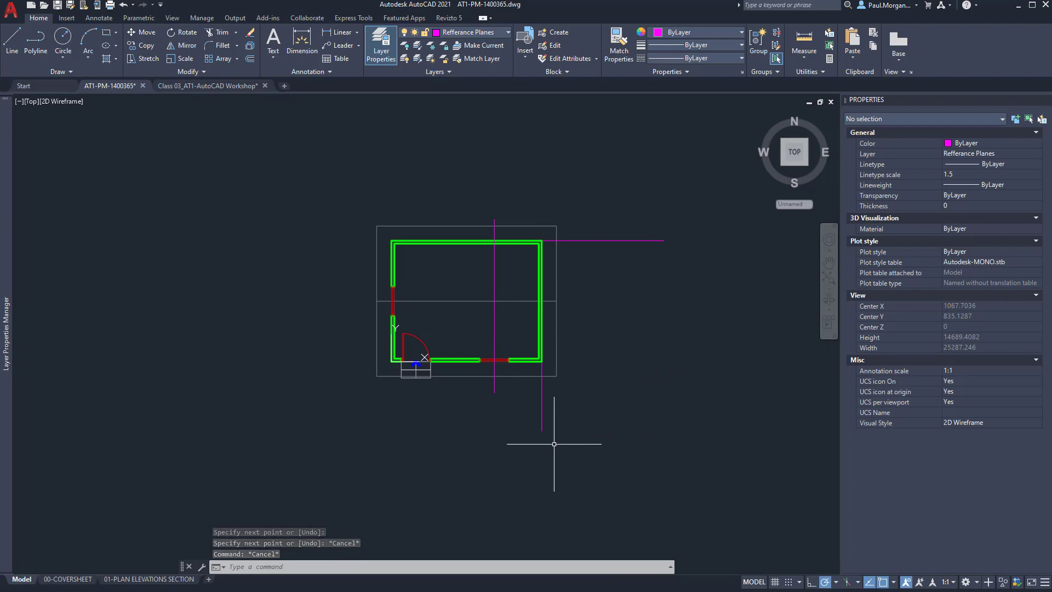
# Move the vertical reference line at the workshop's right wall 1830 to the right.
pyautogui.click(555, 425)
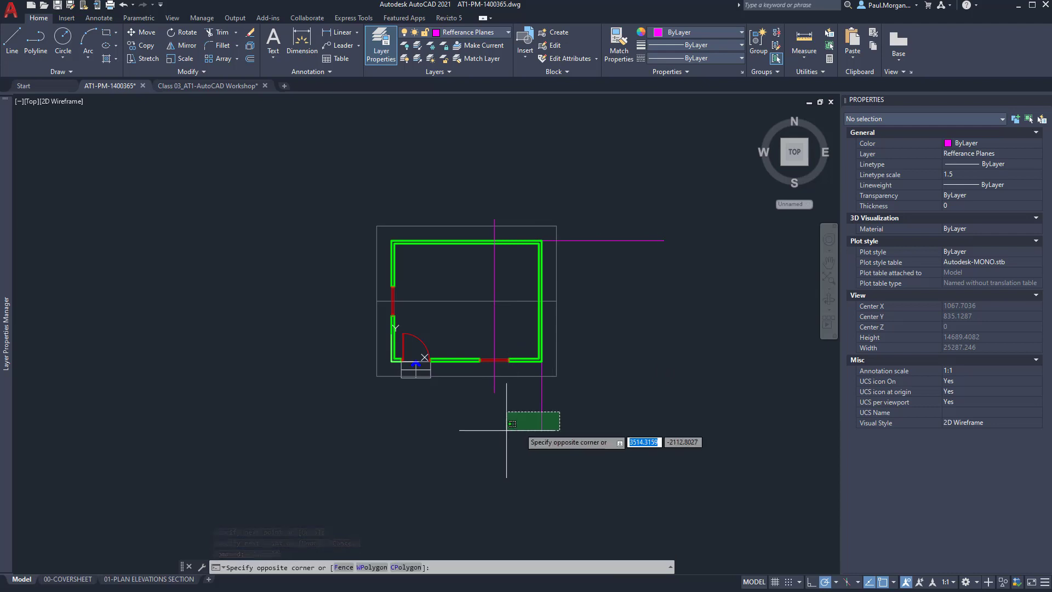
pyautogui.click(495, 432)
pyautogui.write('m')
pyautogui.press('Return')
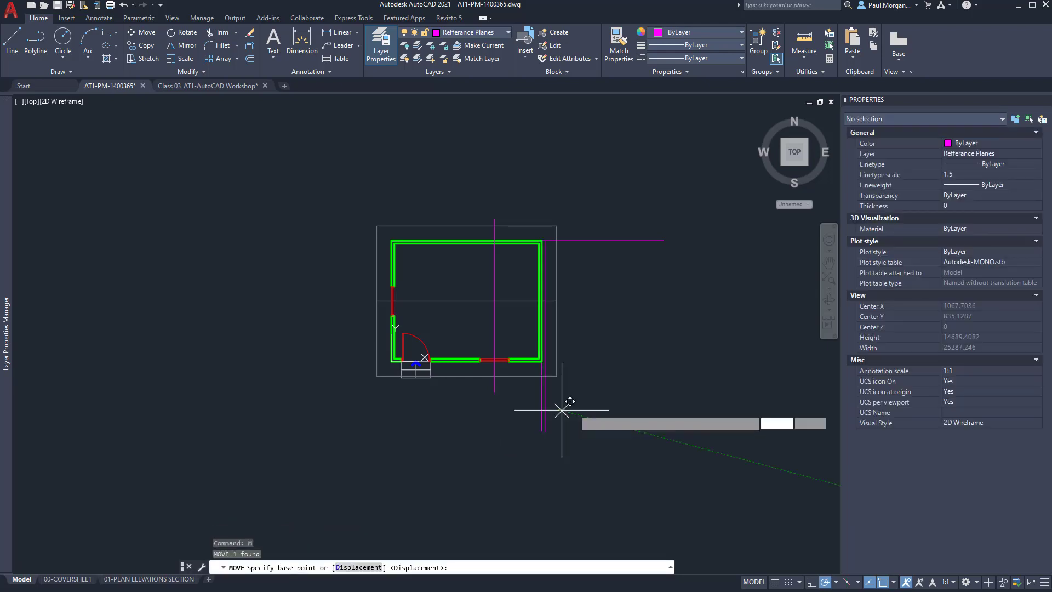
pyautogui.click(559, 410)
pyautogui.write('1830')
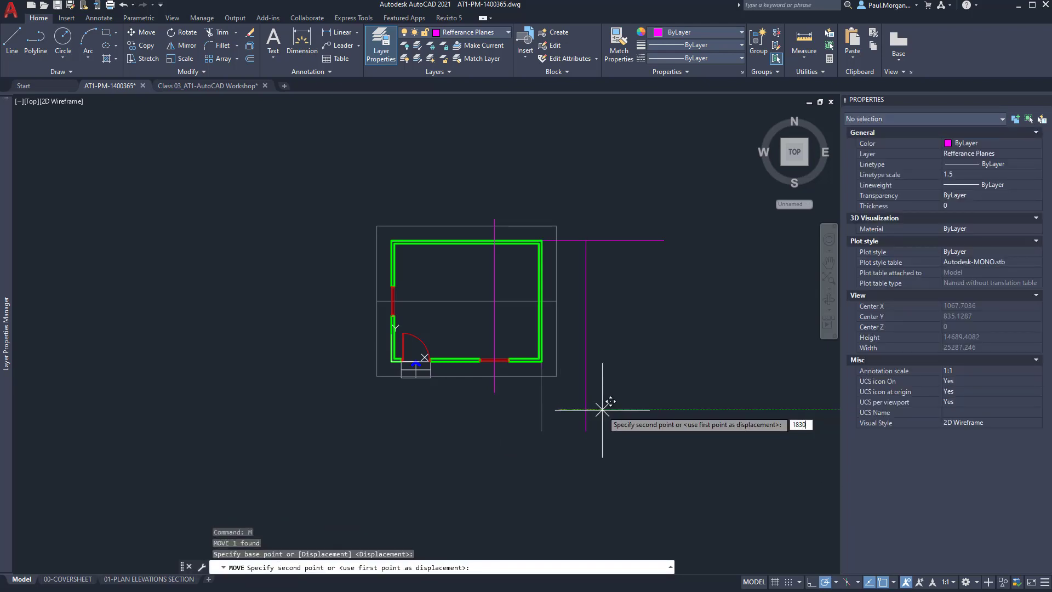
pyautogui.press('Return')
# Move the horizontal reference line along the workshop's upper wall up by 1000.
pyautogui.click(581, 243)
pyautogui.click(578, 235)
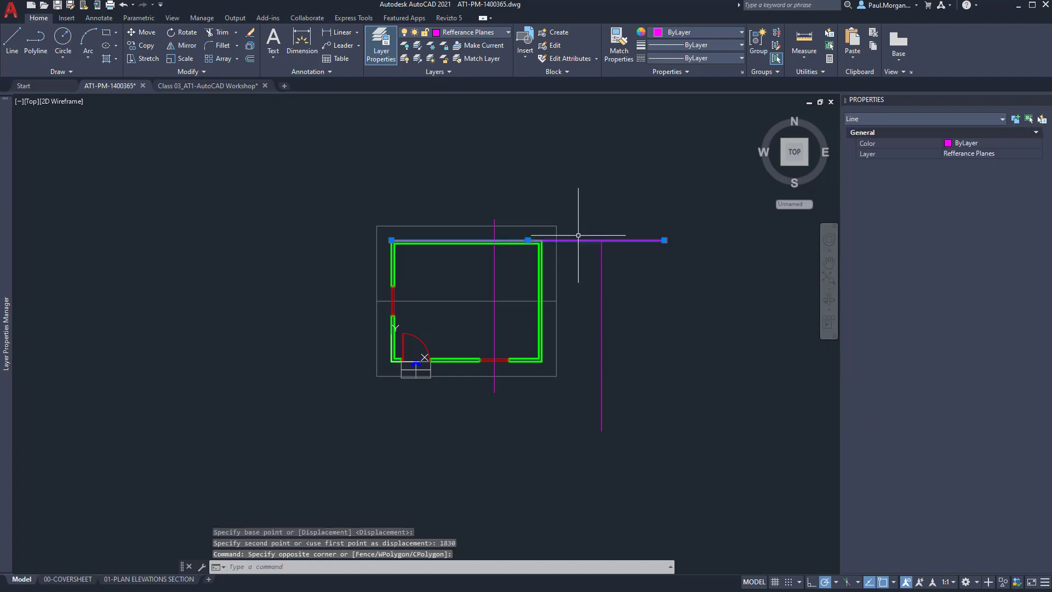
pyautogui.write('m')
pyautogui.press('Return')
pyautogui.click(589, 234)
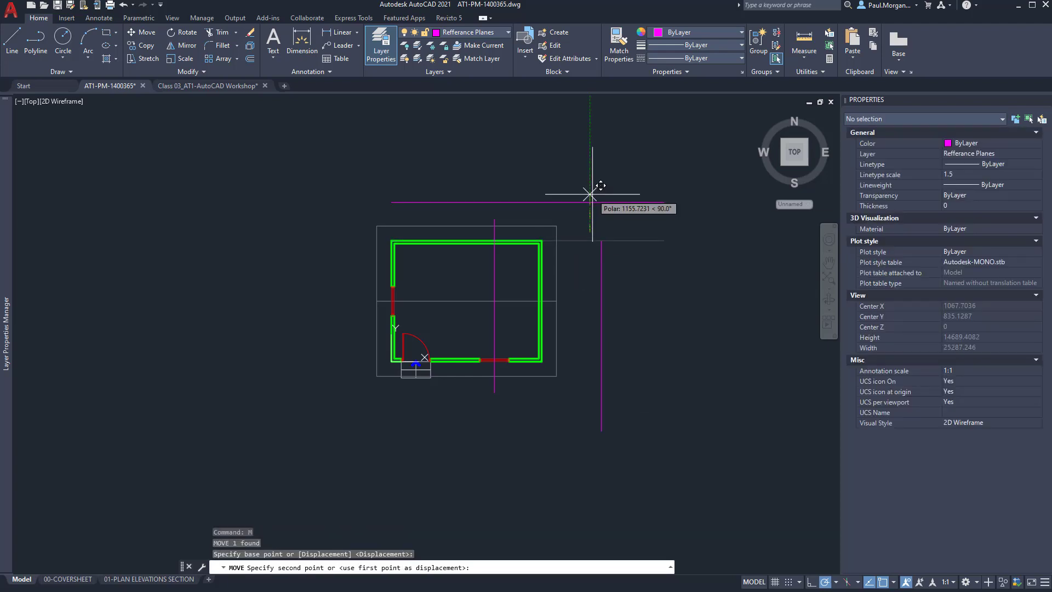
pyautogui.write('1000')
pyautogui.press('Return')
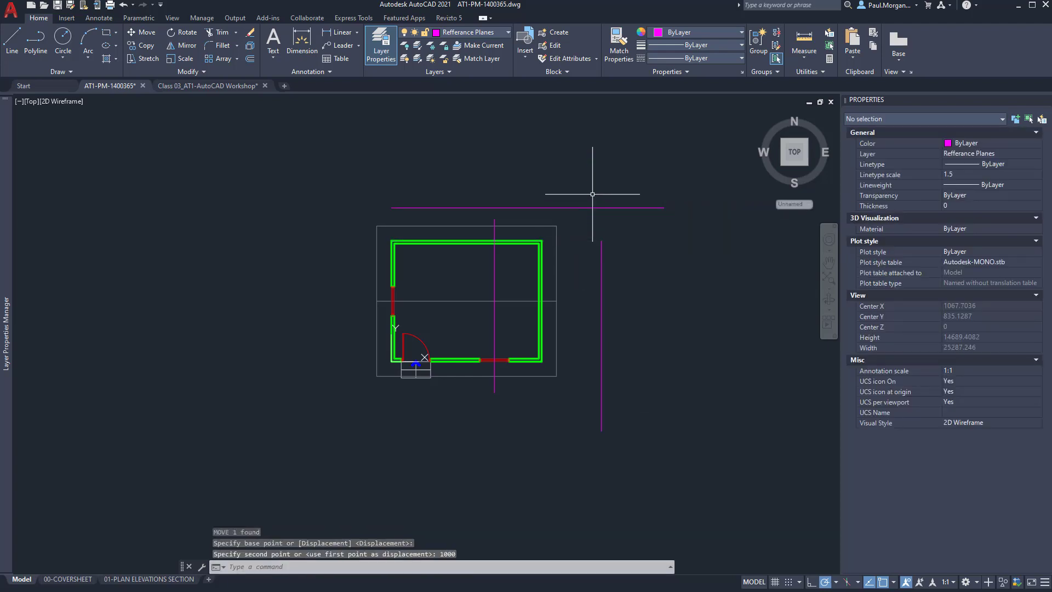
pyautogui.press('Escape')
pyautogui.press('Escape')
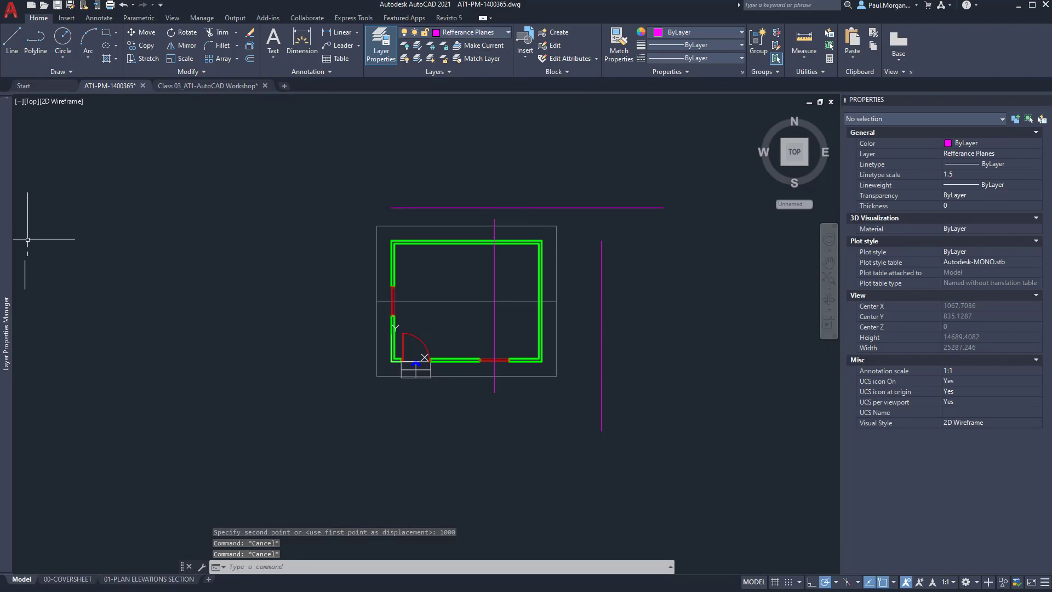
# On layer A-BOUND-50, draw a polyline up the vertical reference line to the horizontal one's level, continuing left about 10640.
pyautogui.moveTo(5, 261)
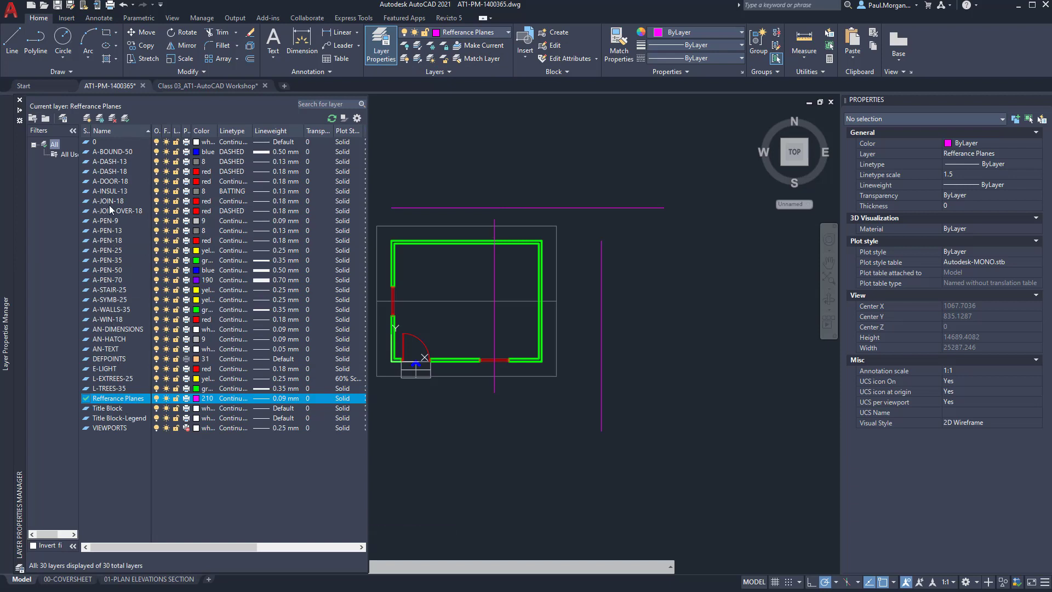
pyautogui.click(127, 153)
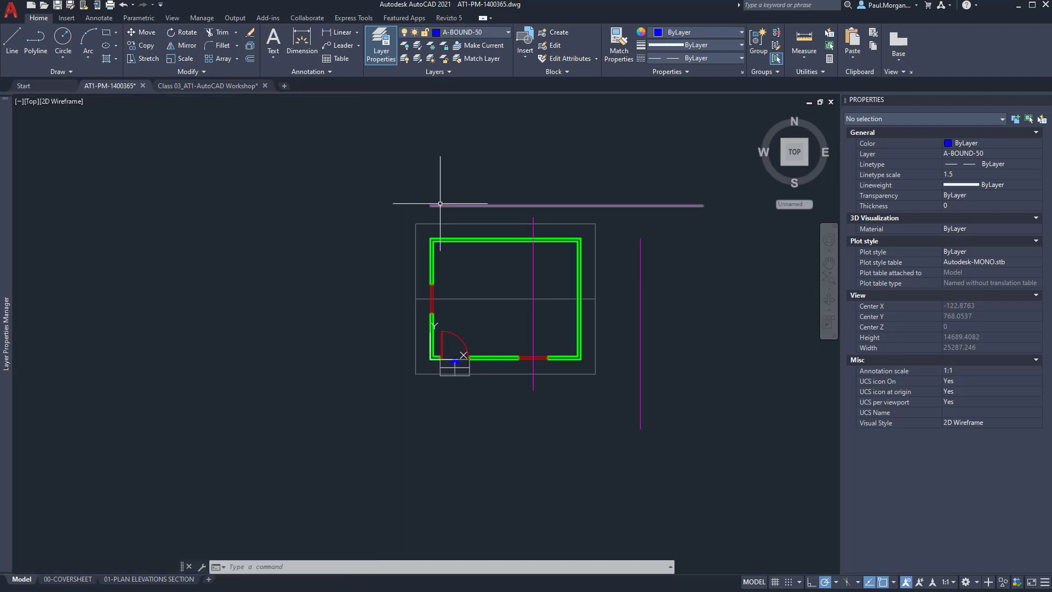
pyautogui.write('pl')
pyautogui.press('Return')
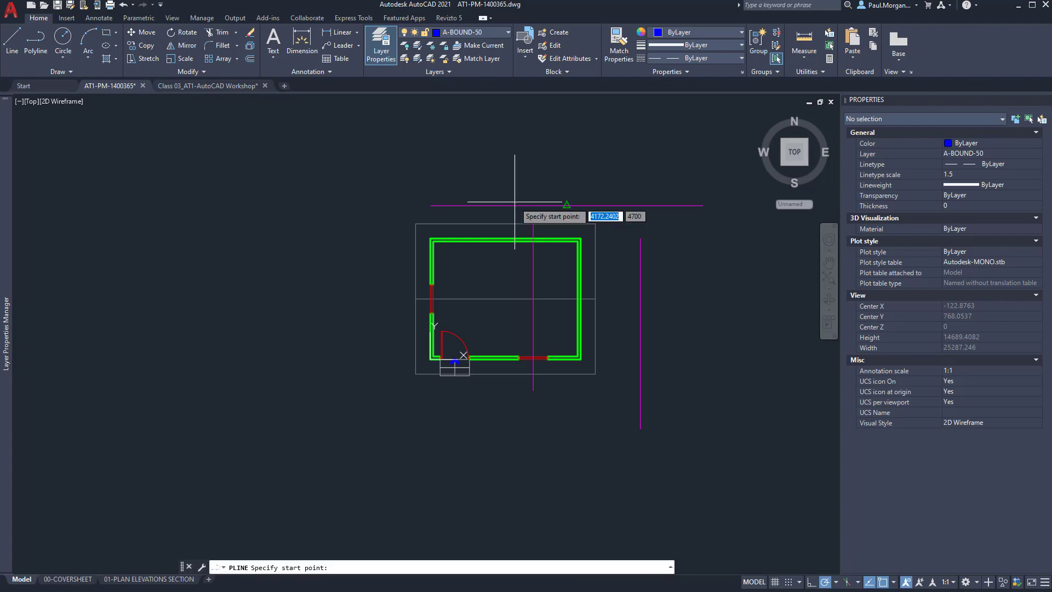
pyautogui.click(641, 428)
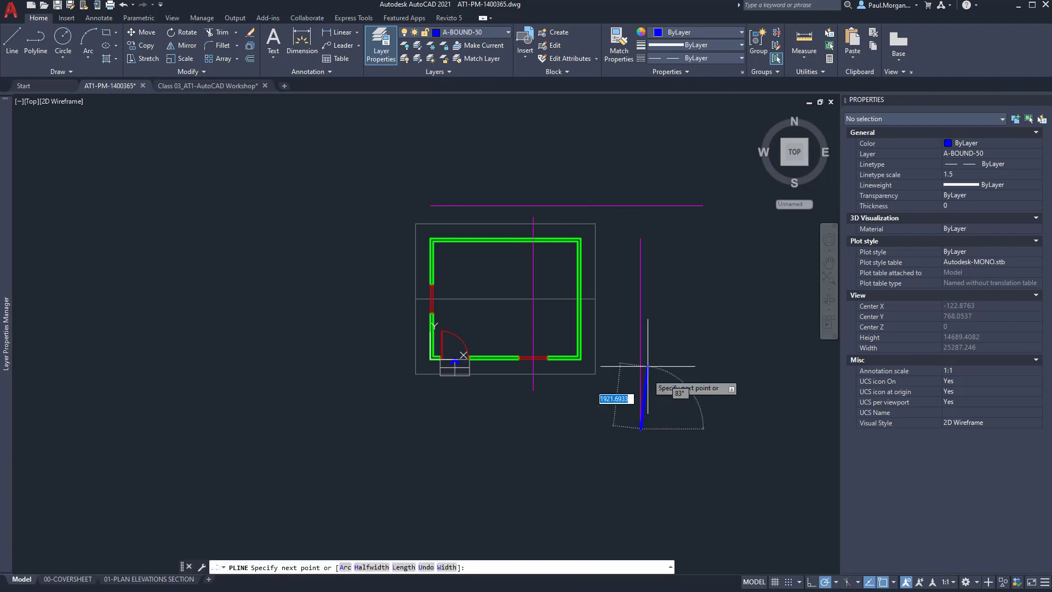
pyautogui.click(640, 205)
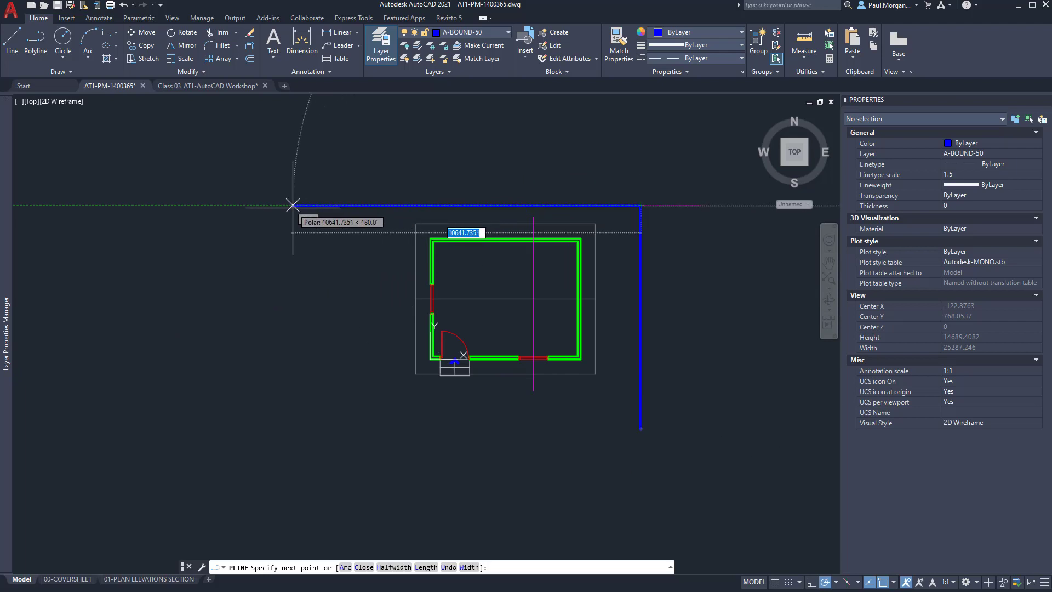
pyautogui.click(292, 206)
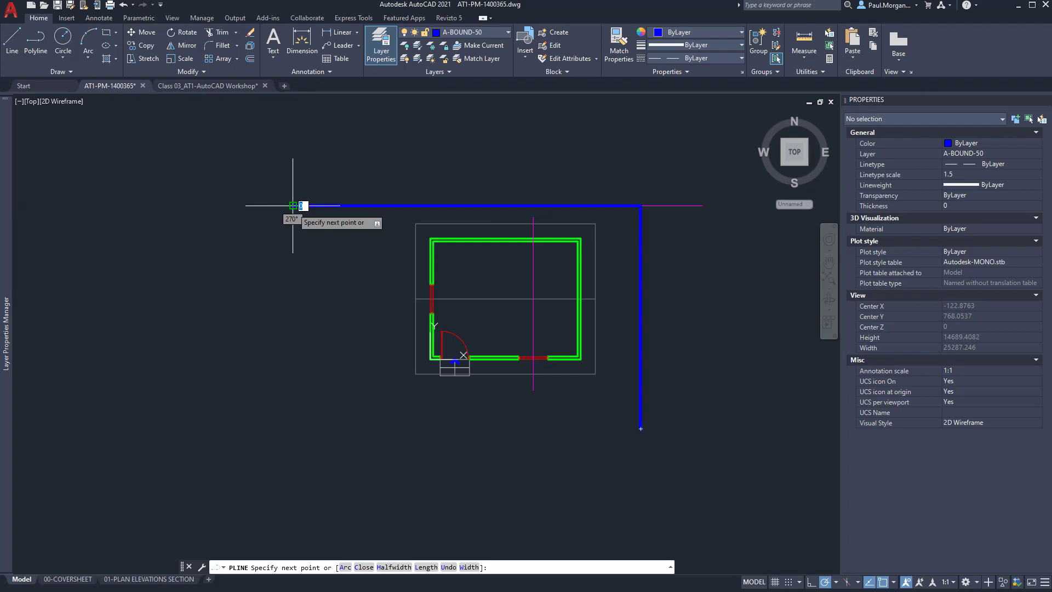
pyautogui.press('Return')
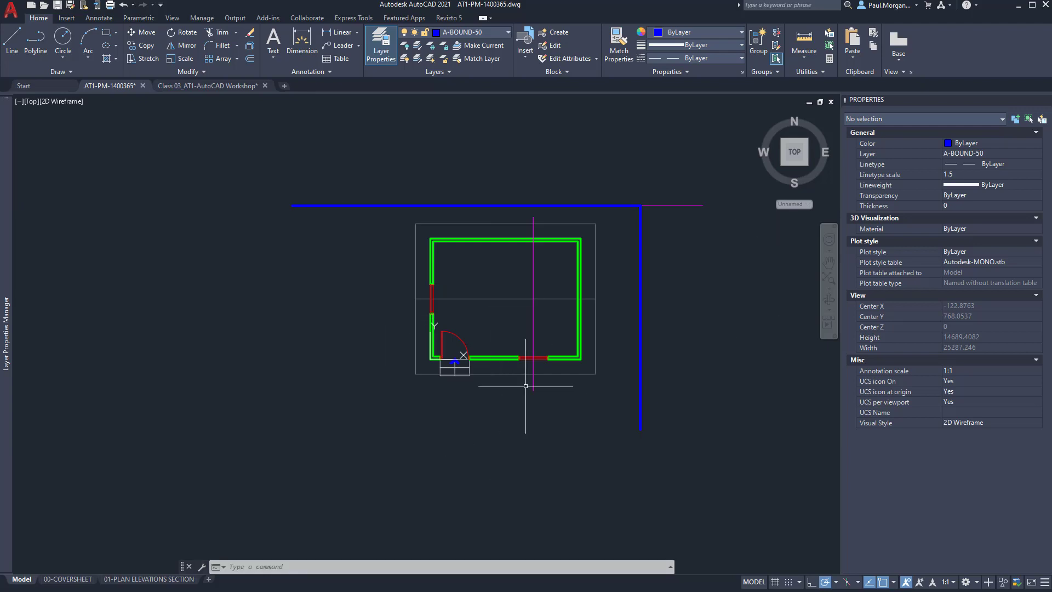
# Erase the vertical magenta reference line running through the workshop near the lower-wall window.
pyautogui.scroll(2, 550, 295)
pyautogui.moveTo(550, 295); pyautogui.dragTo(476, 283, button='middle')
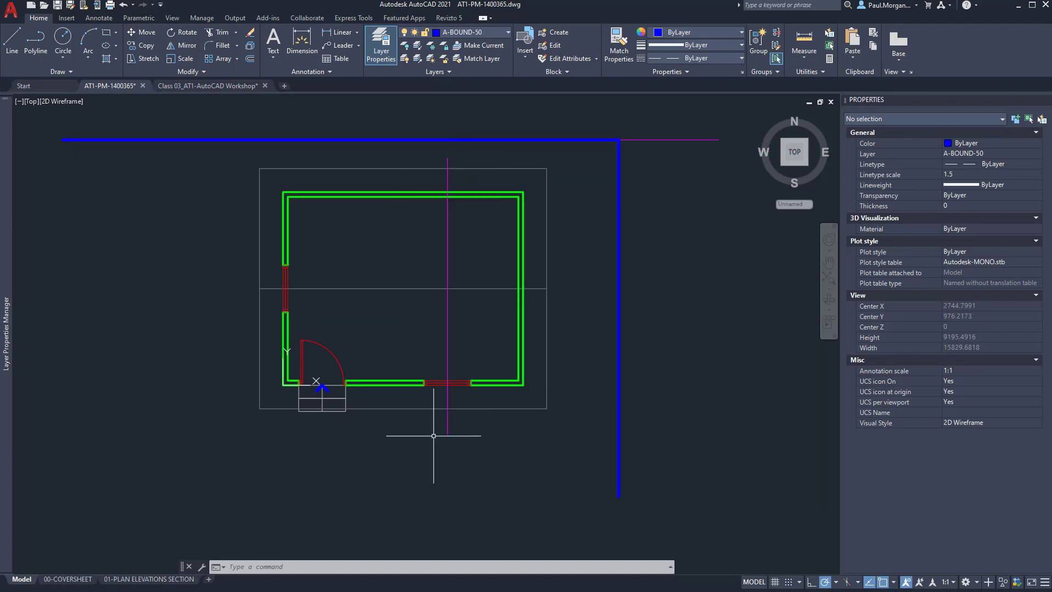
pyautogui.click(448, 398)
pyautogui.write('e')
pyautogui.press('Return')
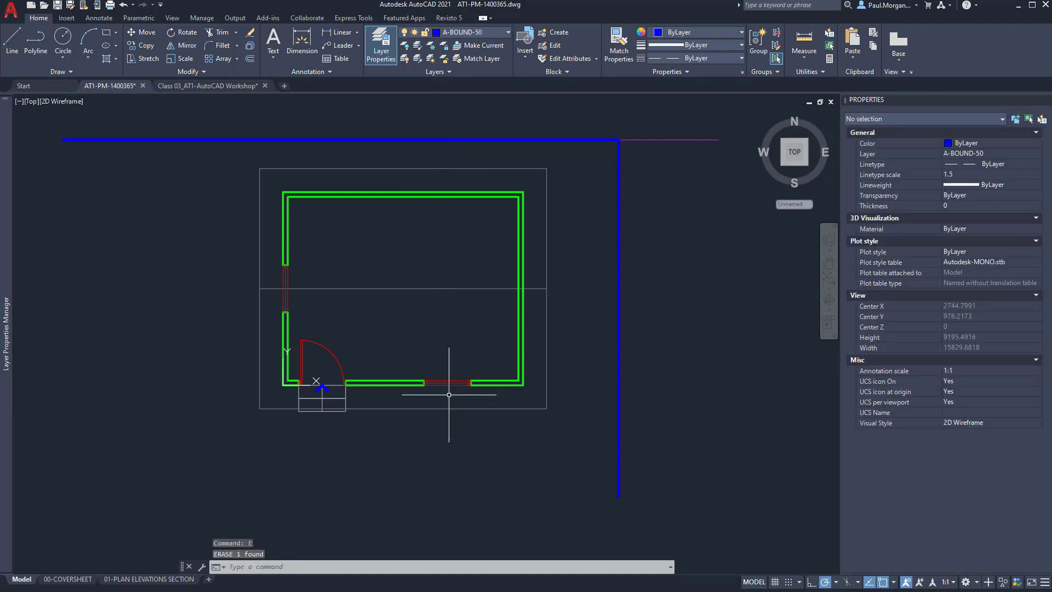
# On layer Refferance Planes, draw a vertical line about 4394 long from the lower window's outer midpoint up past the upper wall.
pyautogui.click(464, 31)
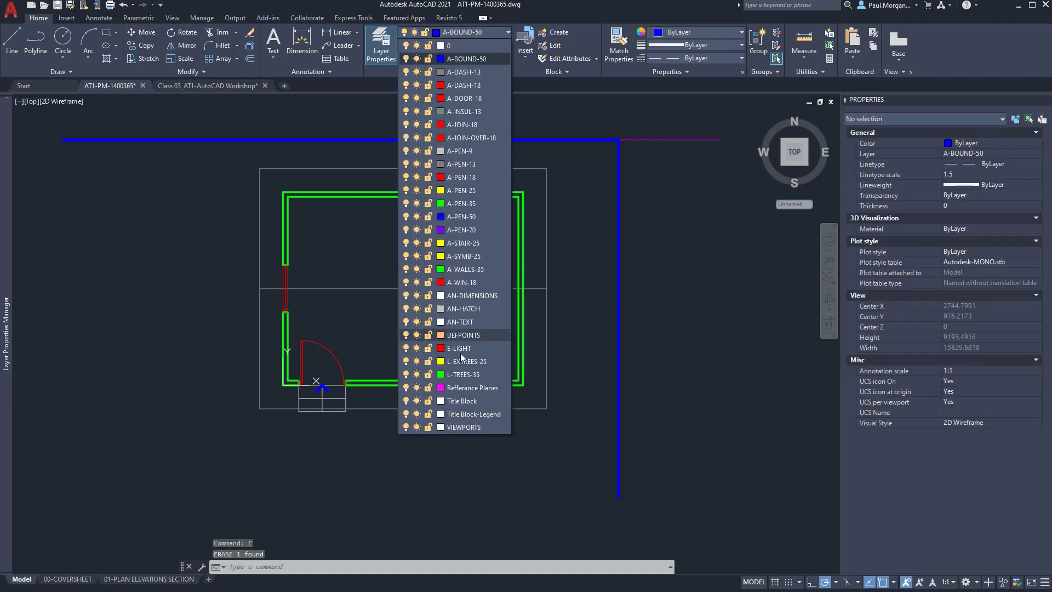
pyautogui.click(456, 384)
pyautogui.moveTo(469, 289); pyautogui.dragTo(462, 289, button='middle')
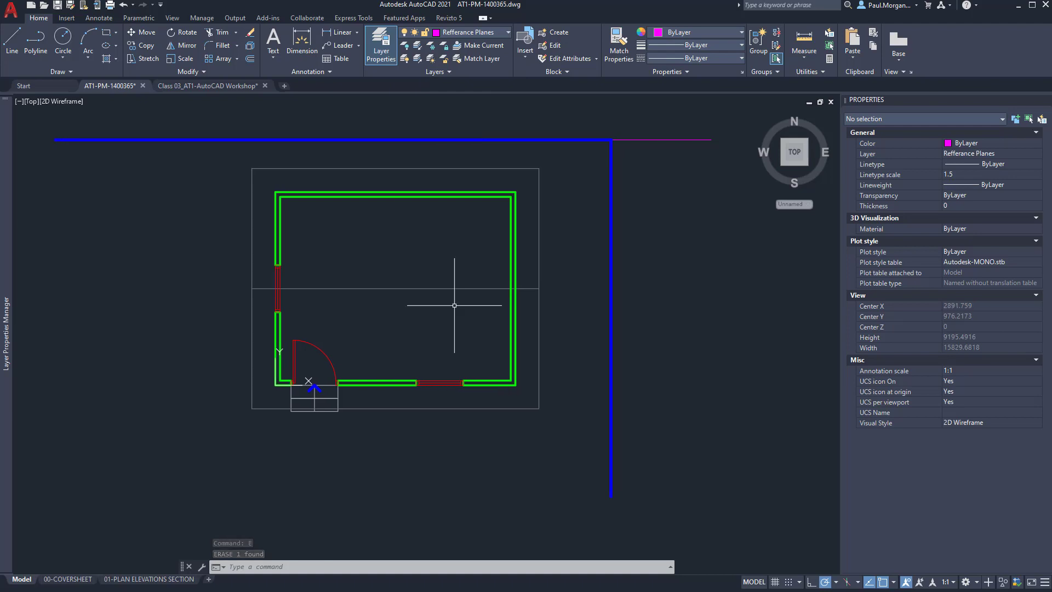
pyautogui.write('l')
pyautogui.press('Return')
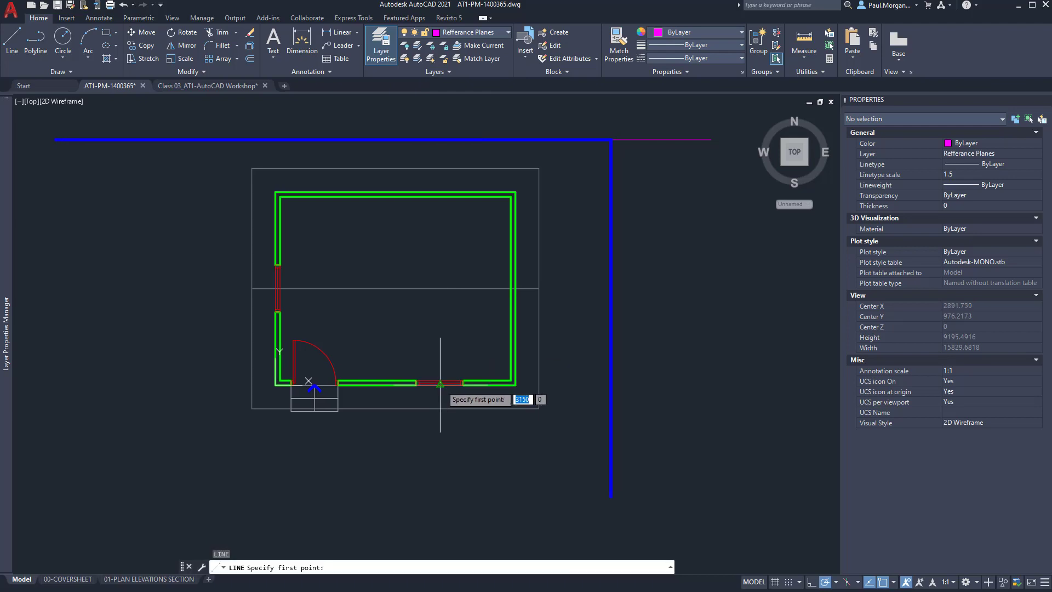
pyautogui.click(440, 383)
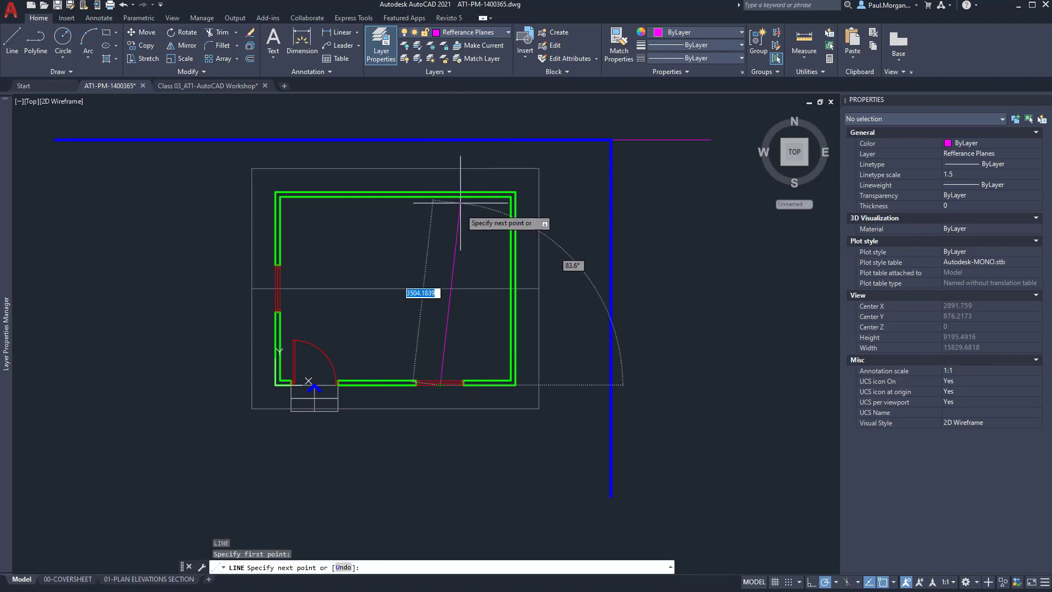
pyautogui.click(440, 155)
pyautogui.press('Escape')
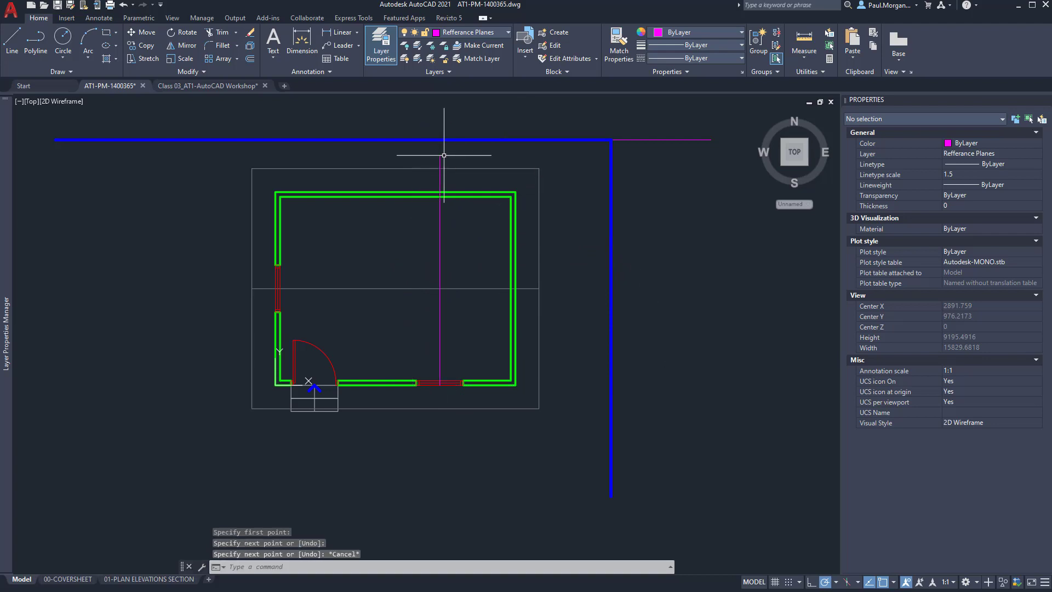
pyautogui.press('Escape')
# Shift the new vertical reference line down so its midpoint sits on the roof's horizontal centre line.
pyautogui.click(451, 245)
pyautogui.click(413, 271)
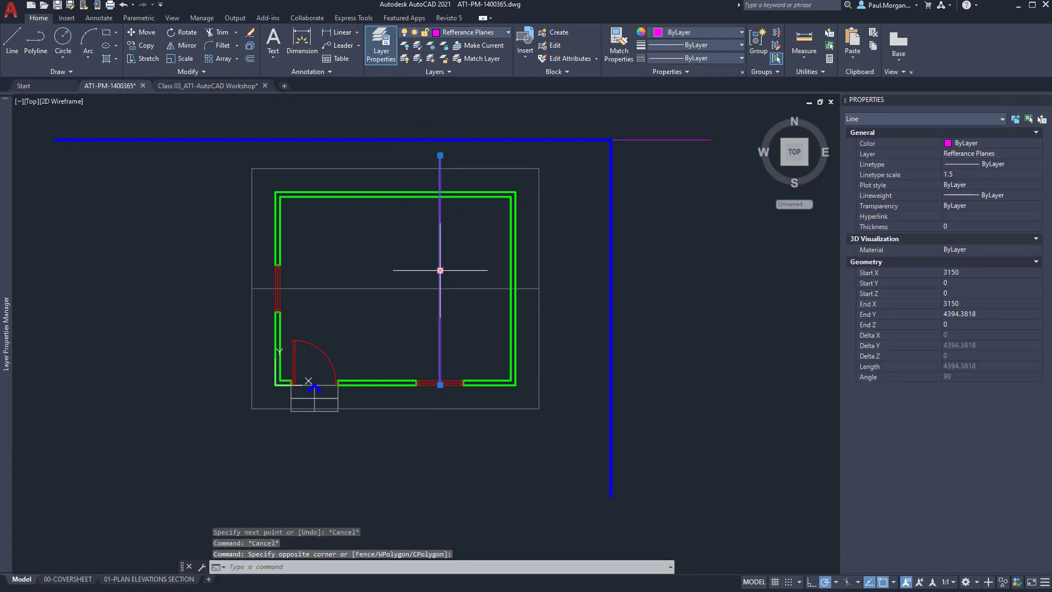
pyautogui.click(440, 270)
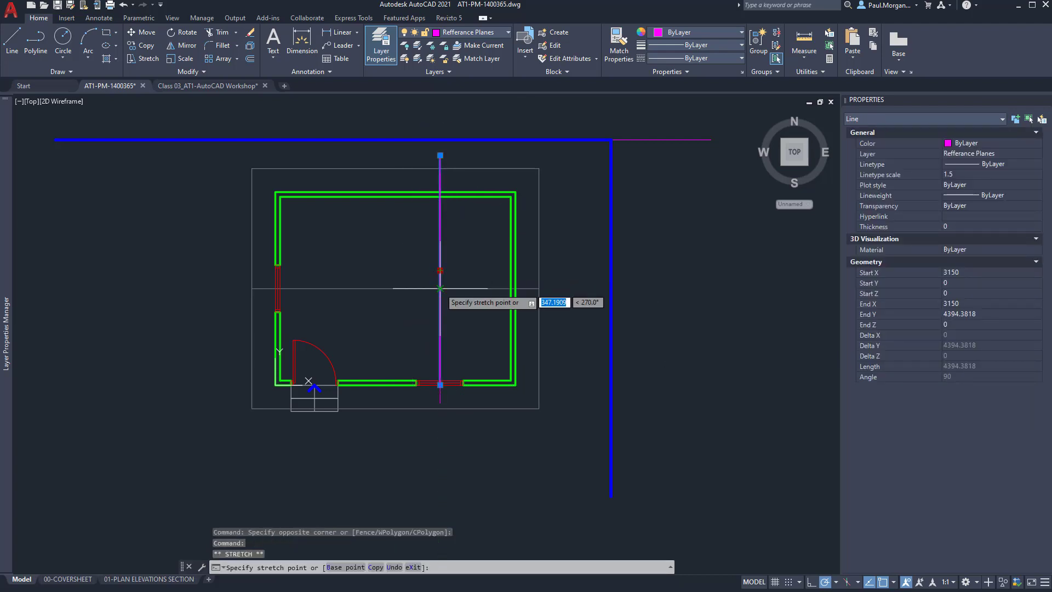
pyautogui.press('Escape')
pyautogui.press('Escape')
pyautogui.press('Escape')
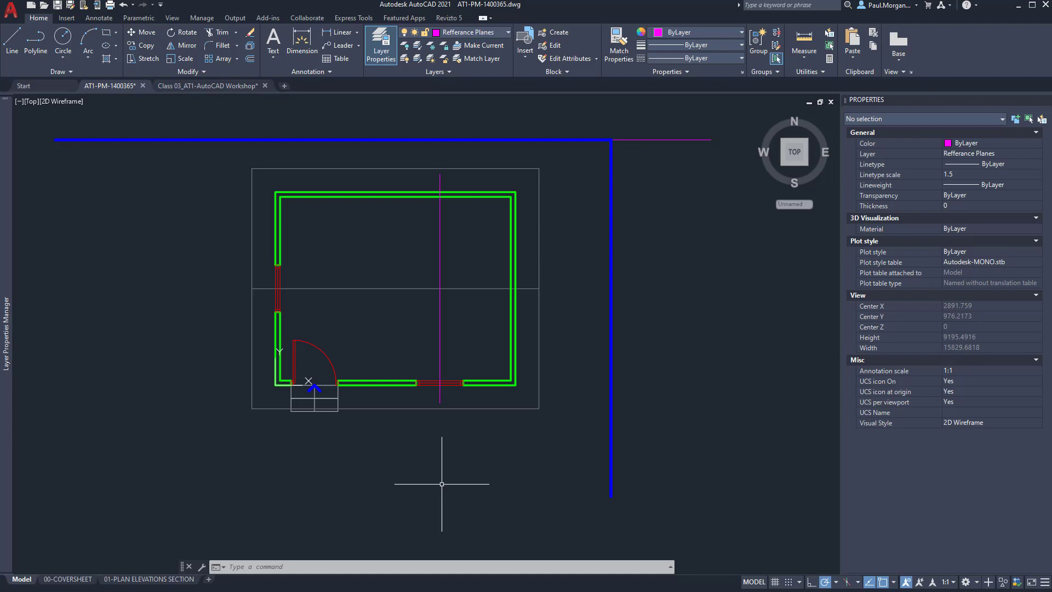
# Check the layer of the upper entry step outside the door and make layer A-PEN-9 current.
pyautogui.scroll(6, 313, 408)
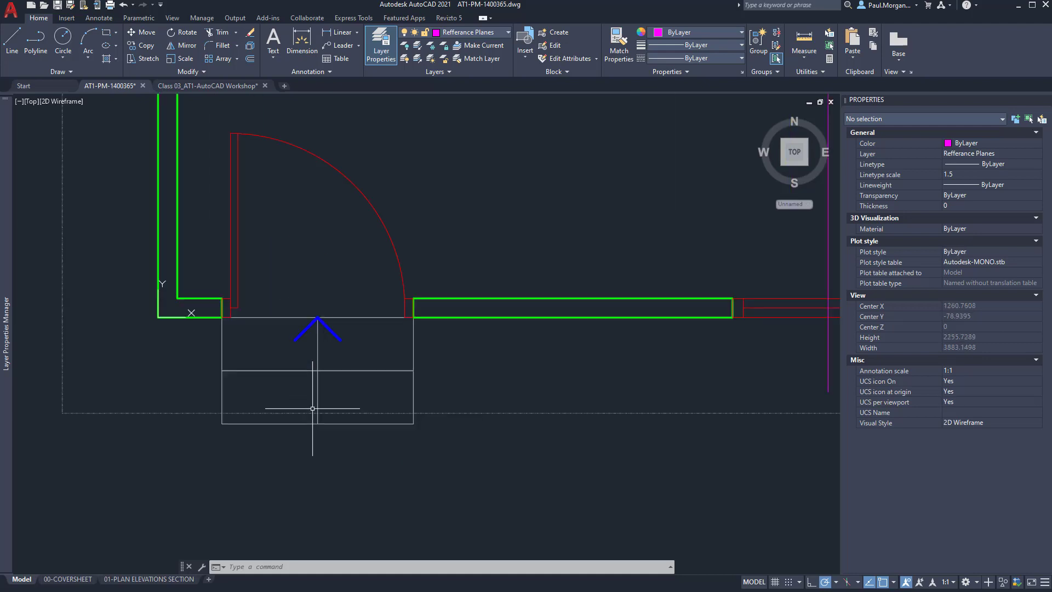
pyautogui.moveTo(313, 408); pyautogui.dragTo(352, 389, button='middle')
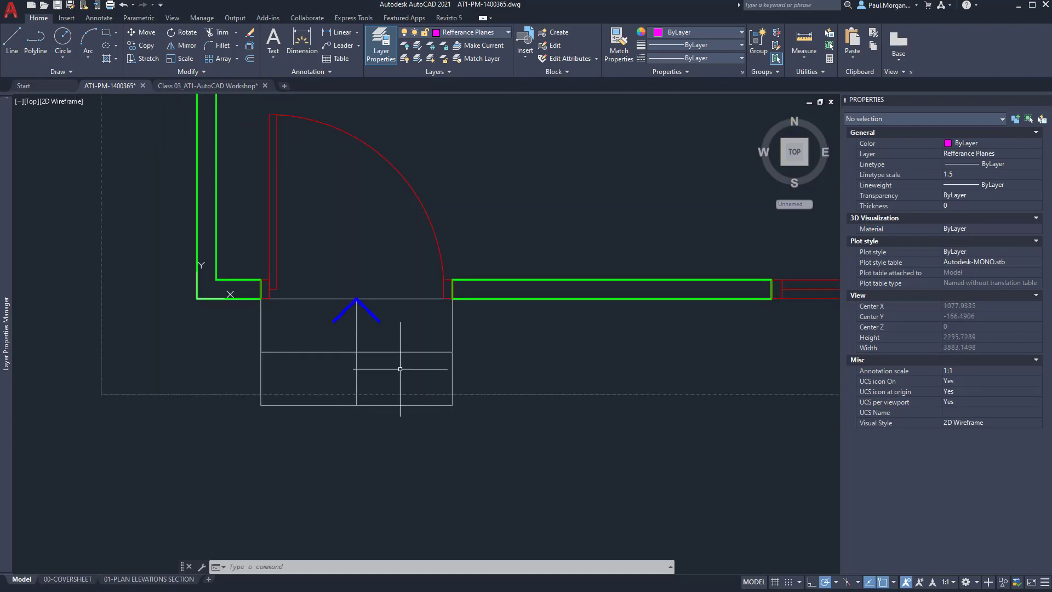
pyautogui.click(397, 298)
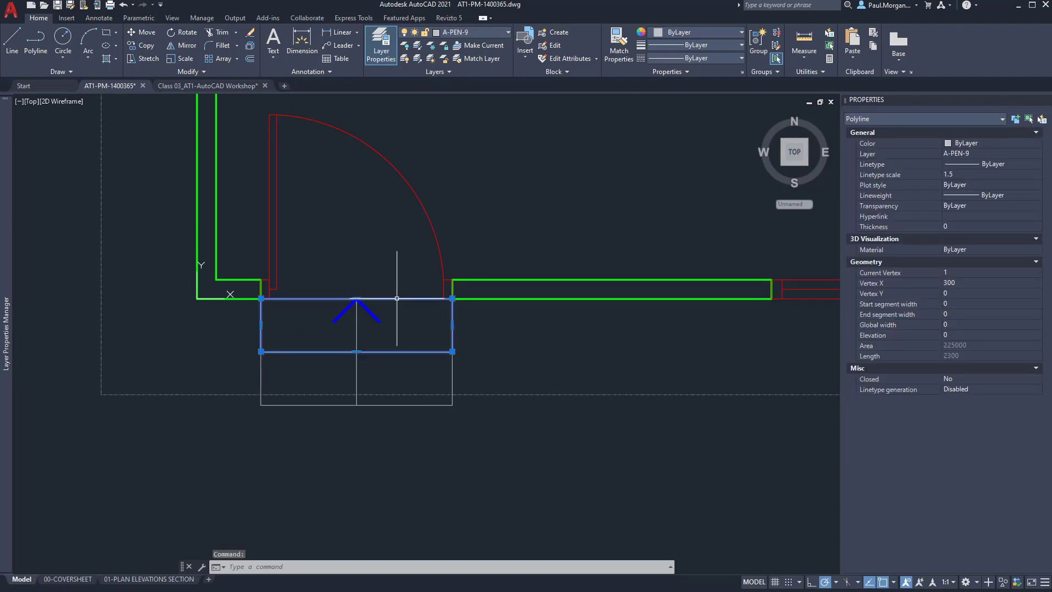
pyautogui.moveTo(490, 341); pyautogui.dragTo(521, 334, button='middle')
pyautogui.press('Escape')
pyautogui.press('Escape')
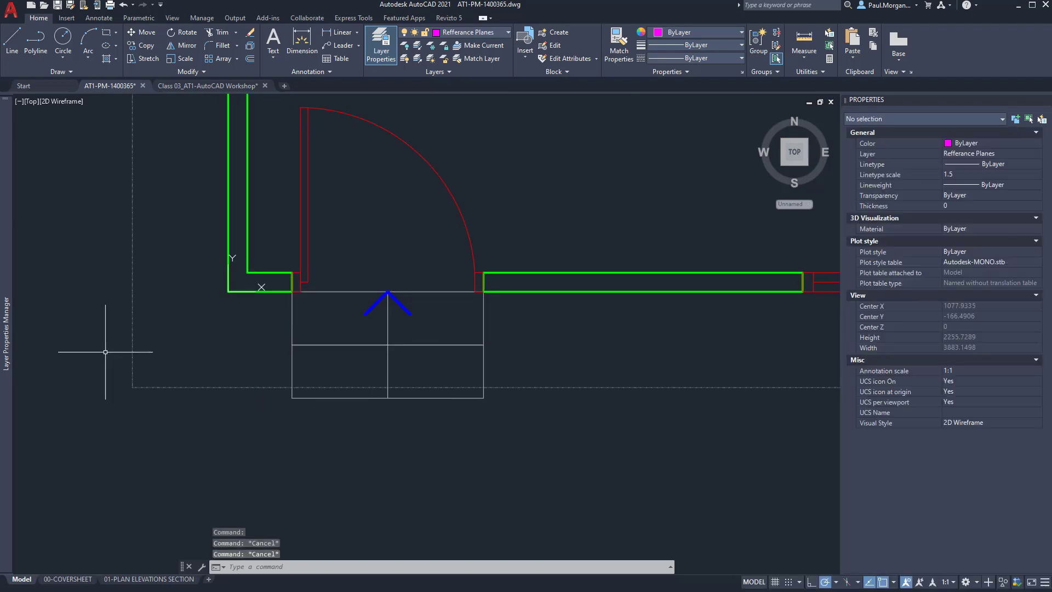
pyautogui.moveTo(9, 349)
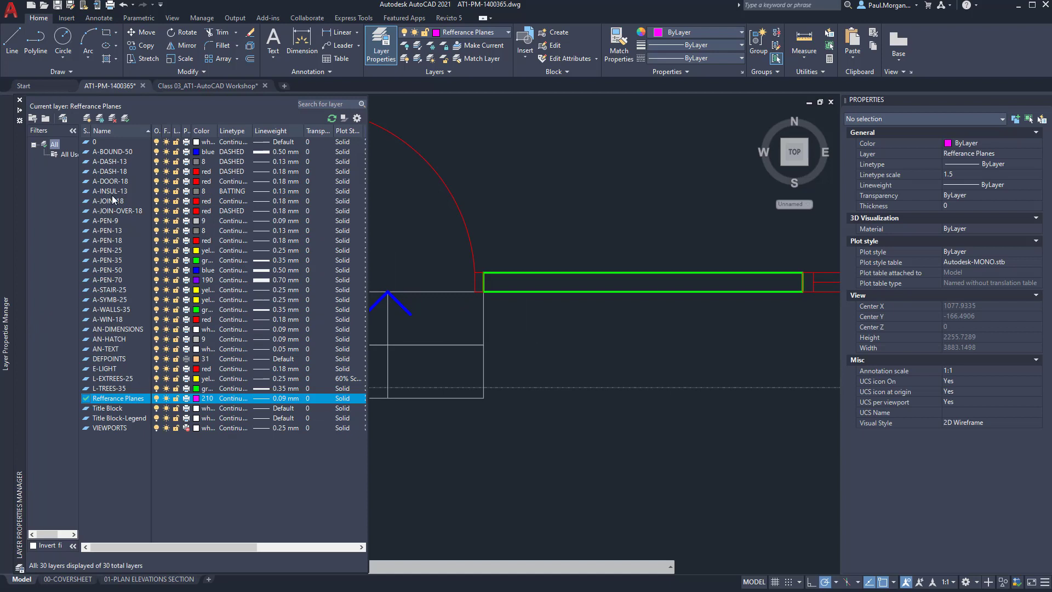
pyautogui.doubleClick(112, 224)
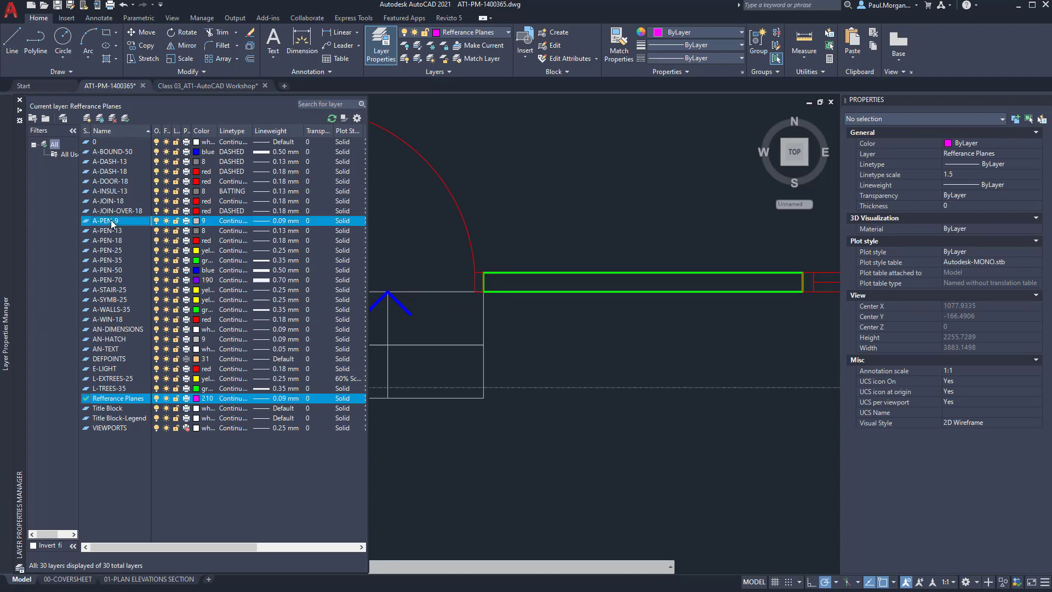
pyautogui.moveTo(522, 405); pyautogui.dragTo(556, 372, button='middle')
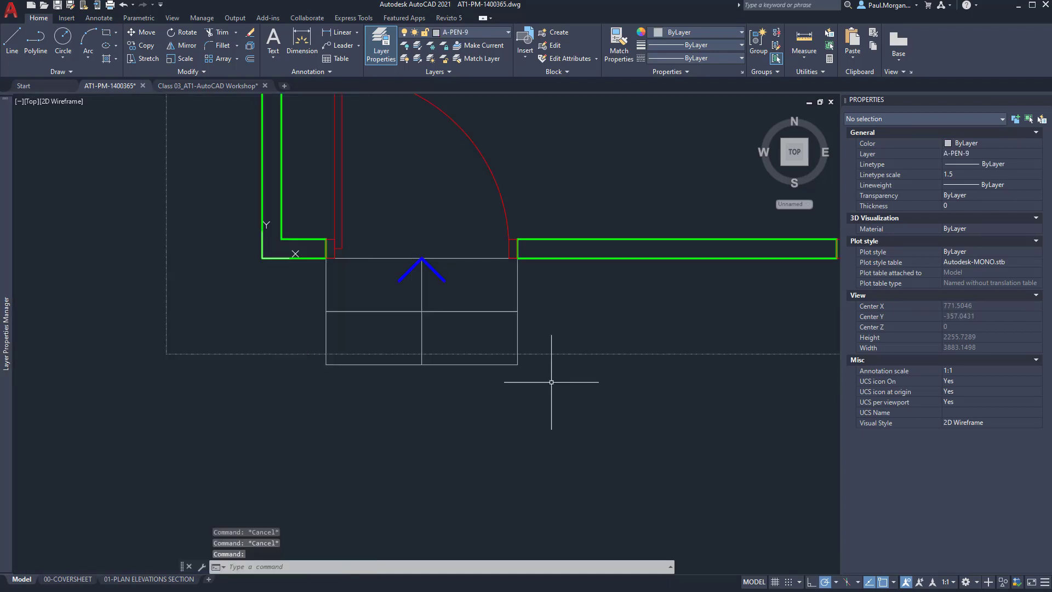
# Check the upper entry step's outline and measure the depth of the lower step outside the door.
pyautogui.click(517, 292)
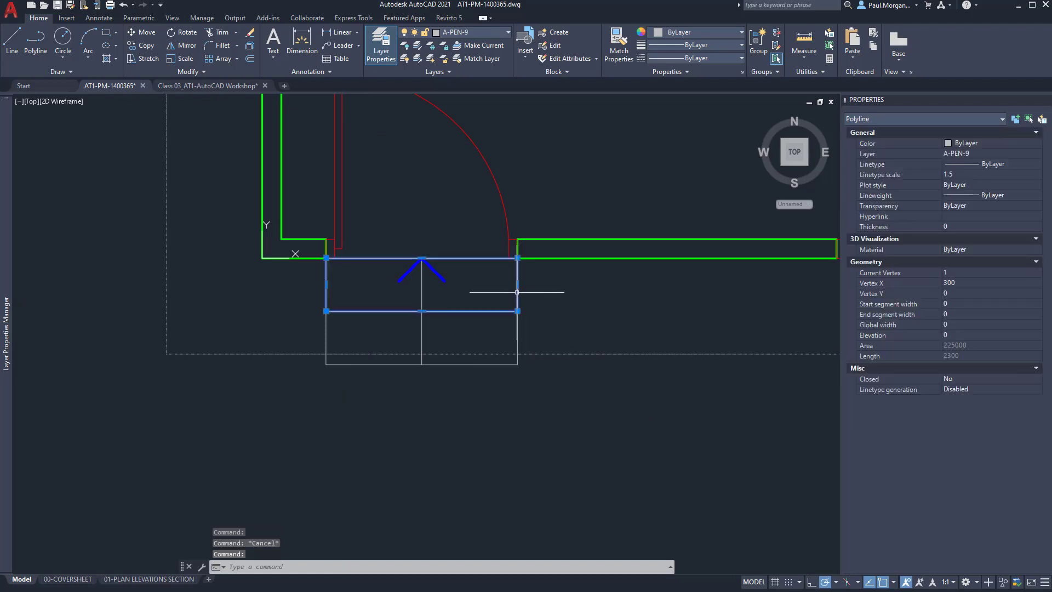
pyautogui.press('Escape')
pyautogui.click(811, 62)
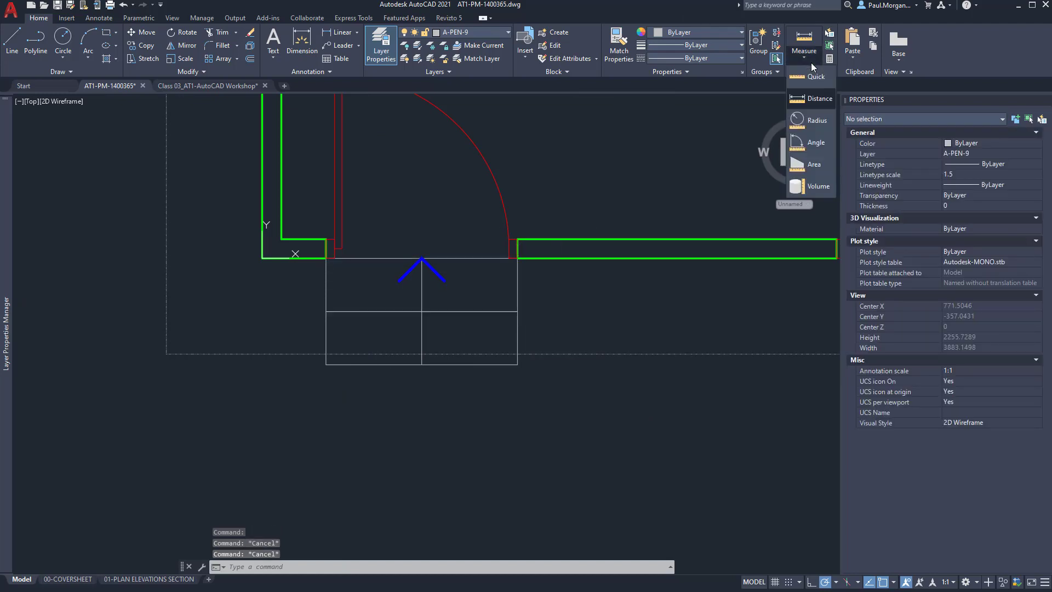
pyautogui.click(814, 98)
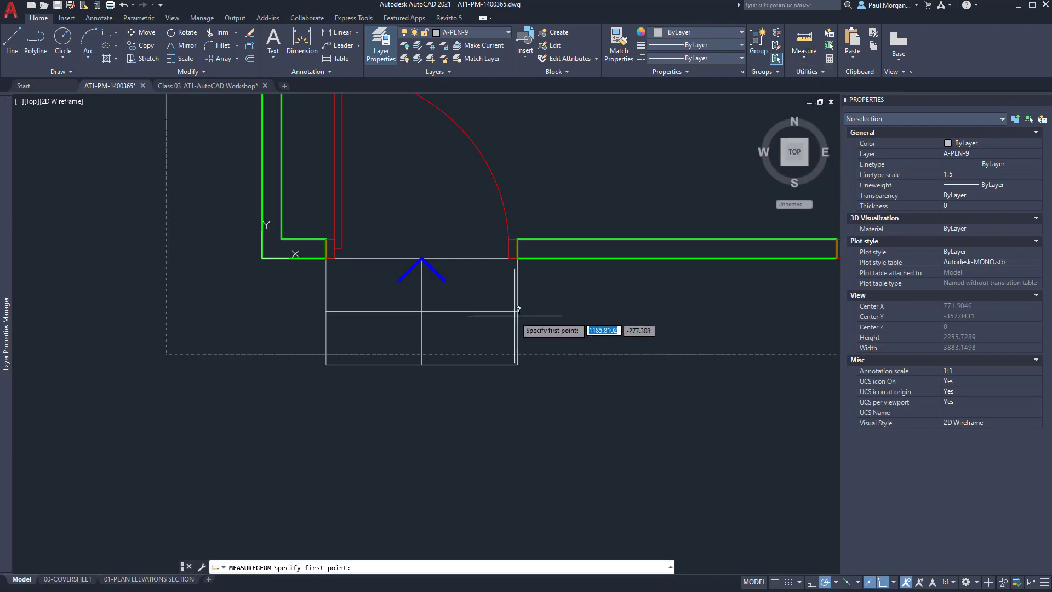
pyautogui.click(518, 312)
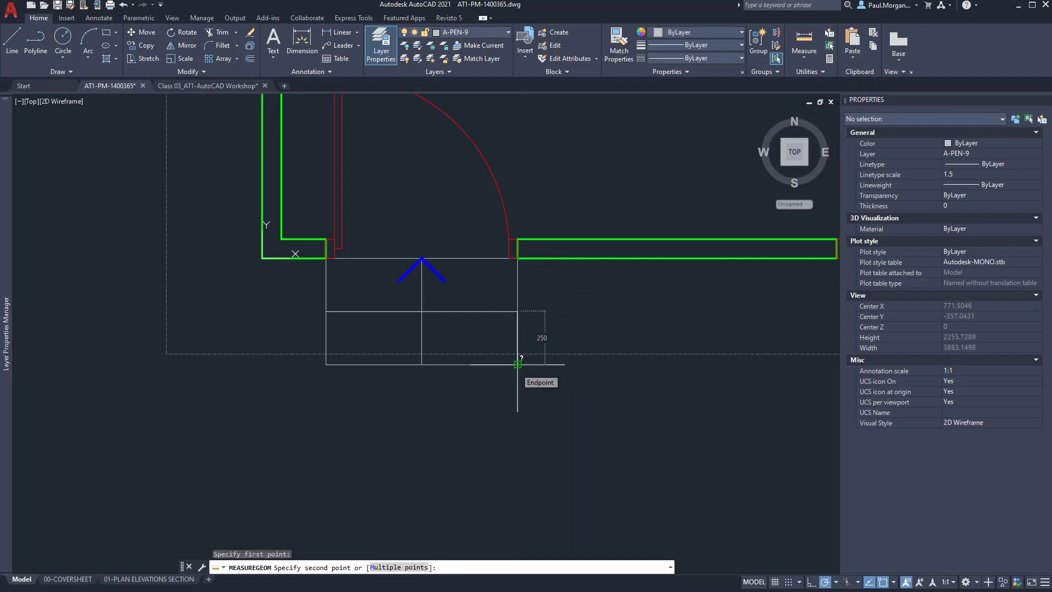
pyautogui.press('Escape')
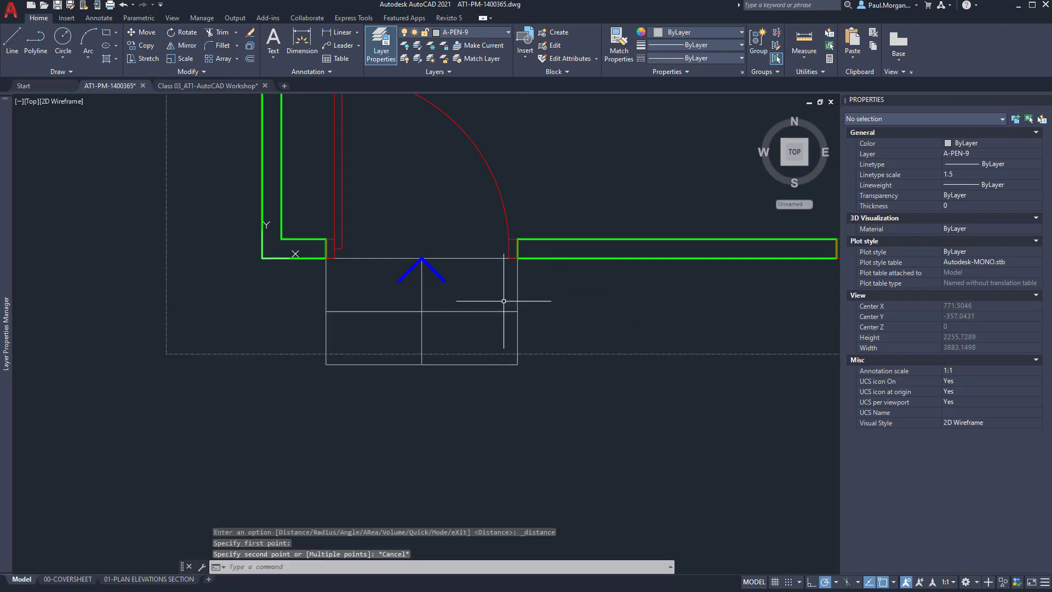
# Check the layers of the entry steps' vertical centre line and the blue direction arrowhead.
pyautogui.click(421, 348)
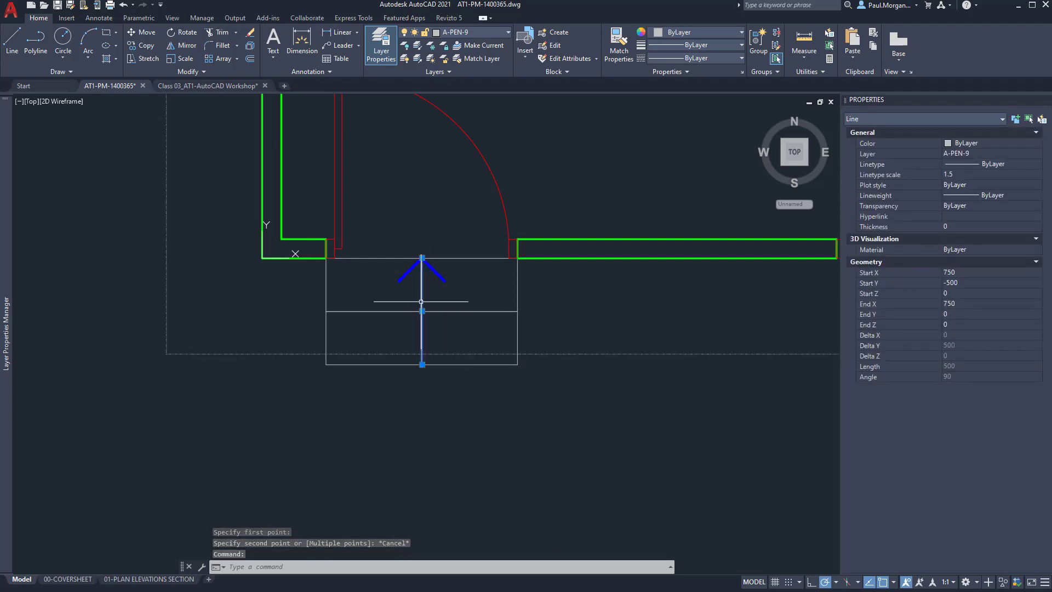
pyautogui.scroll(8, 419, 255)
pyautogui.press('Escape')
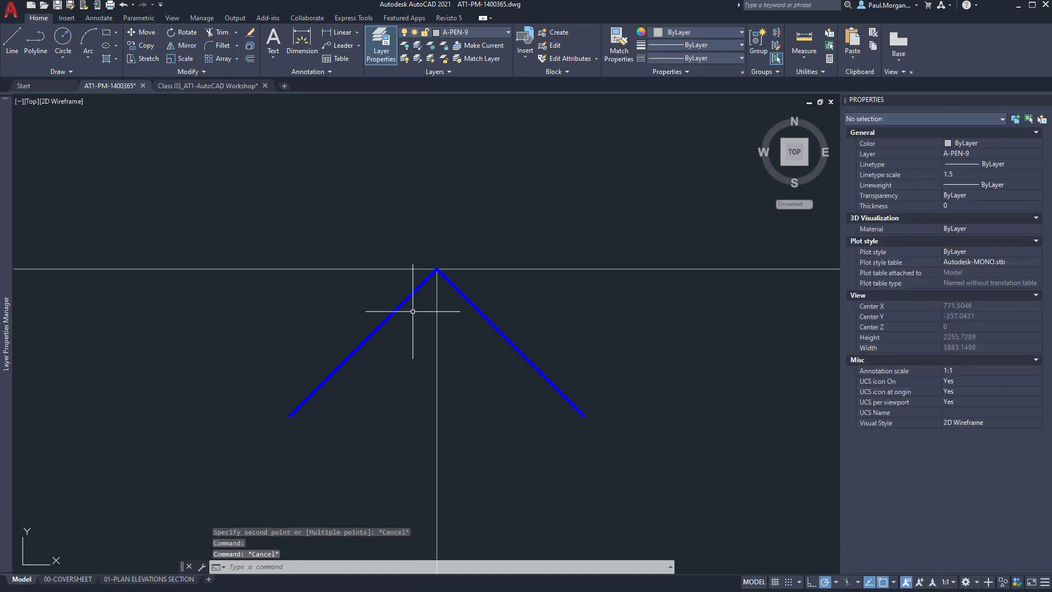
pyautogui.click(413, 294)
pyautogui.click(397, 297)
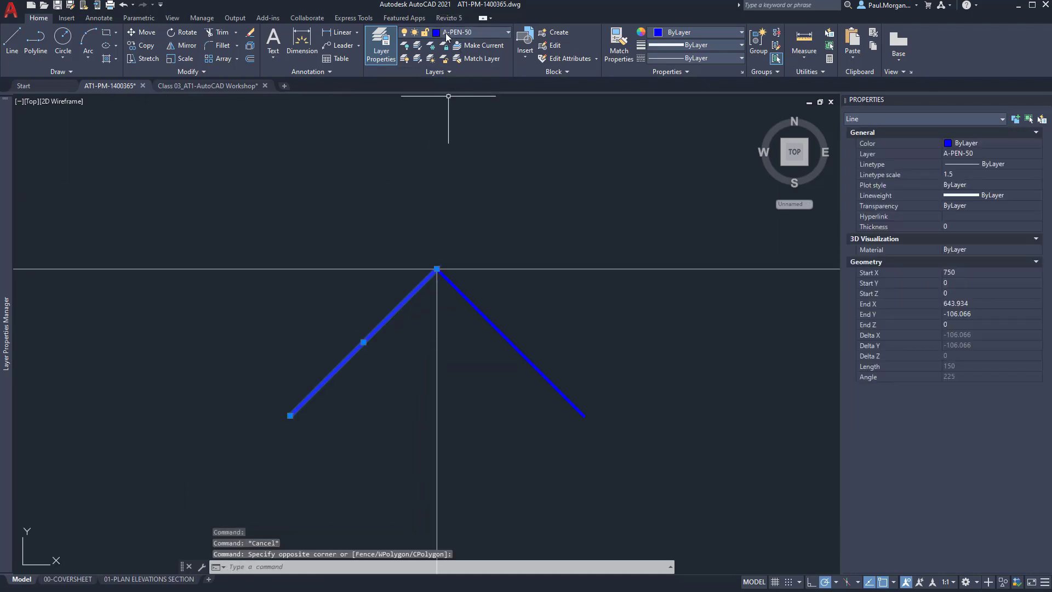
pyautogui.press('Escape')
pyautogui.scroll(-10, 498, 329)
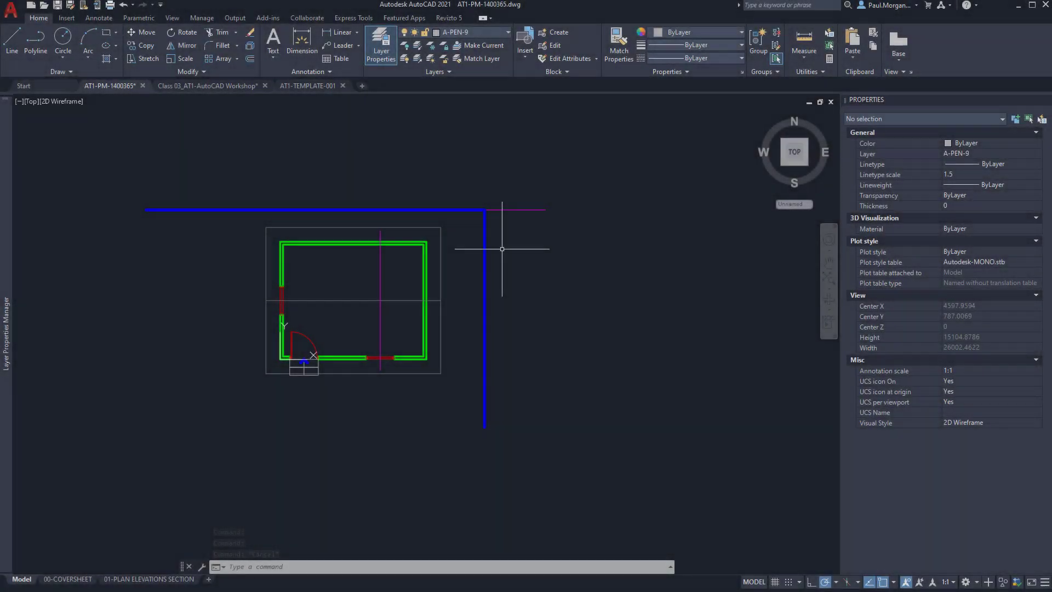
# Copy the entire workshop plan with its site boundary and reference lines horizontally to clear space on the right.
pyautogui.click(576, 151)
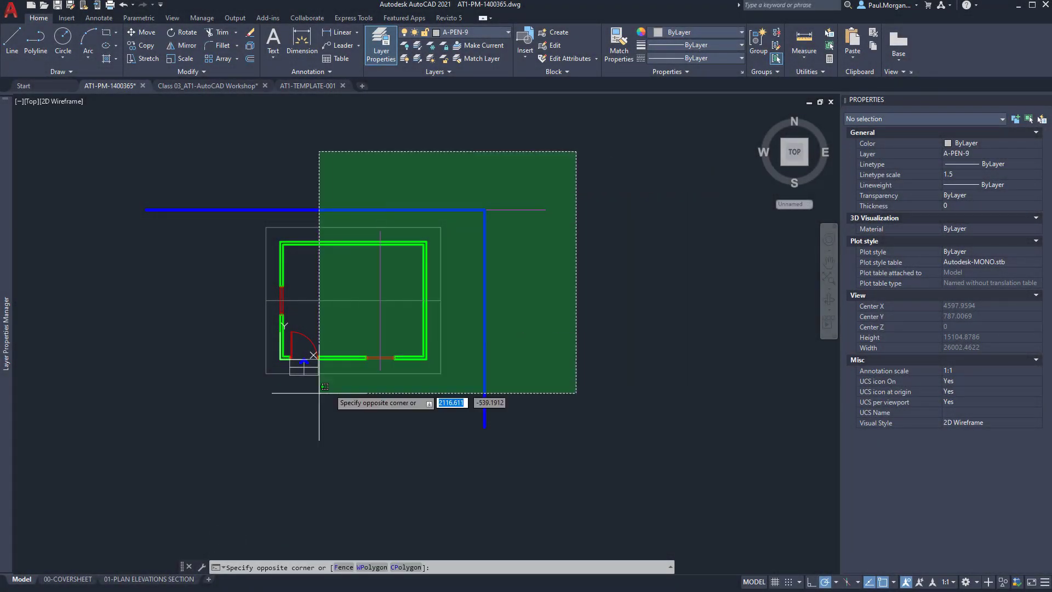
pyautogui.click(163, 436)
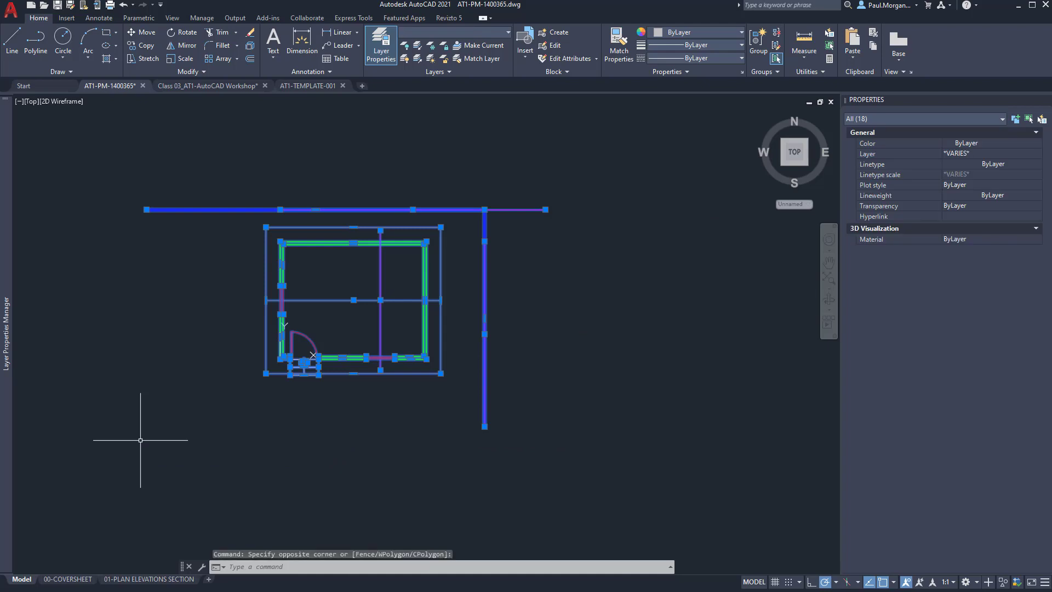
pyautogui.write('co')
pyautogui.press('Return')
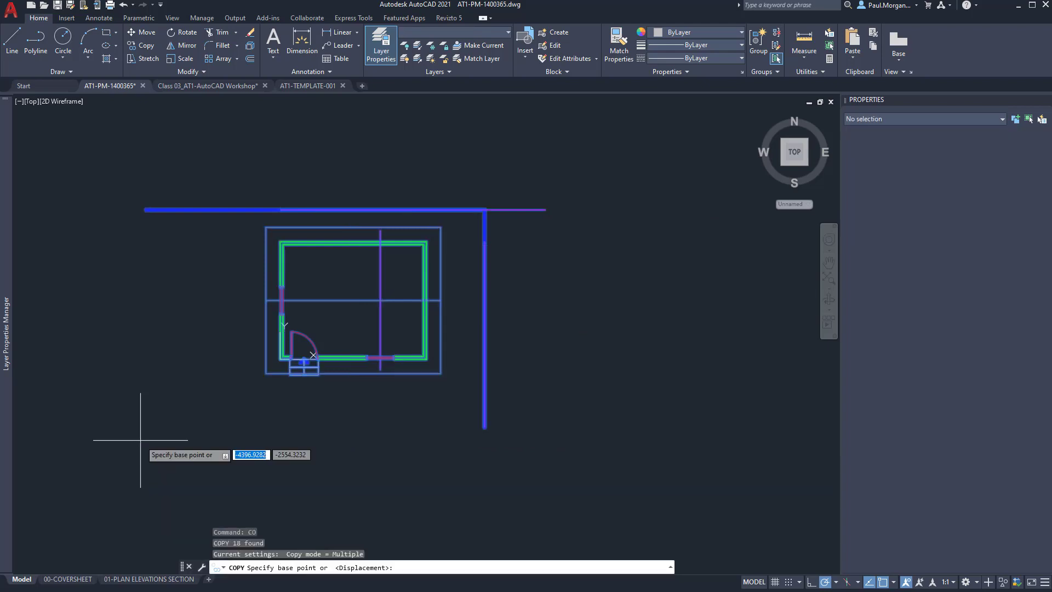
pyautogui.click(290, 406)
pyautogui.scroll(-5, 289, 407)
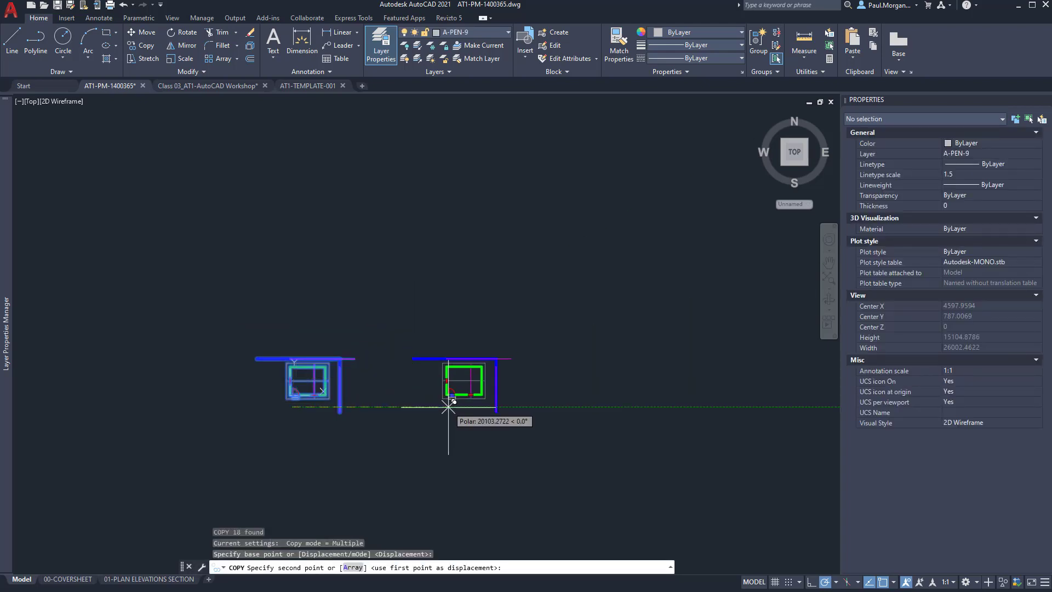
pyautogui.click(448, 407)
pyautogui.press('Escape')
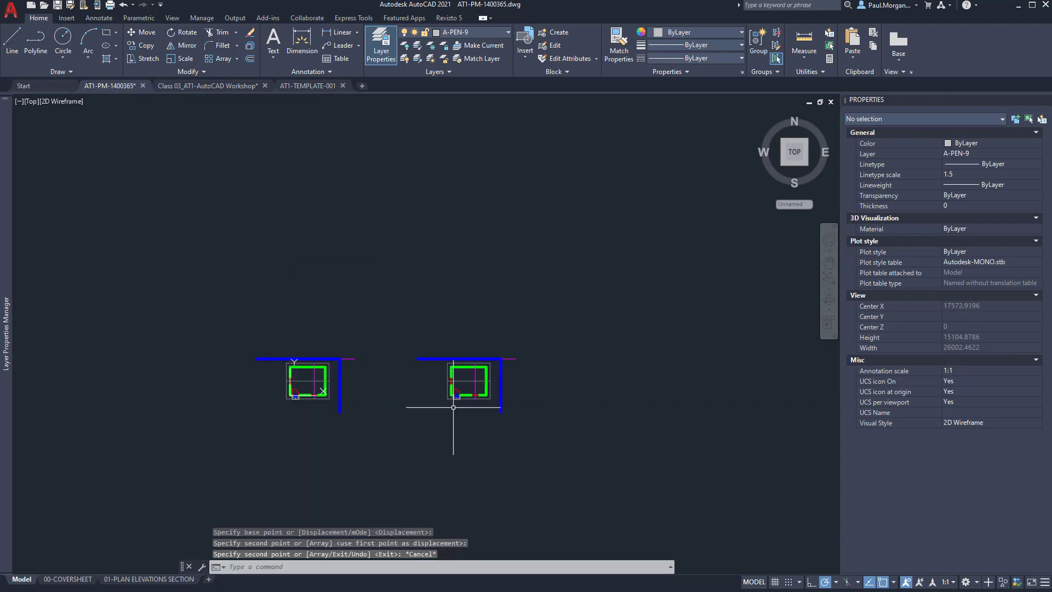
# Erase the blue site boundary and the two magenta setback reference lines from the copied plan.
pyautogui.scroll(5, 449, 406)
pyautogui.click(677, 176)
pyautogui.click(637, 227)
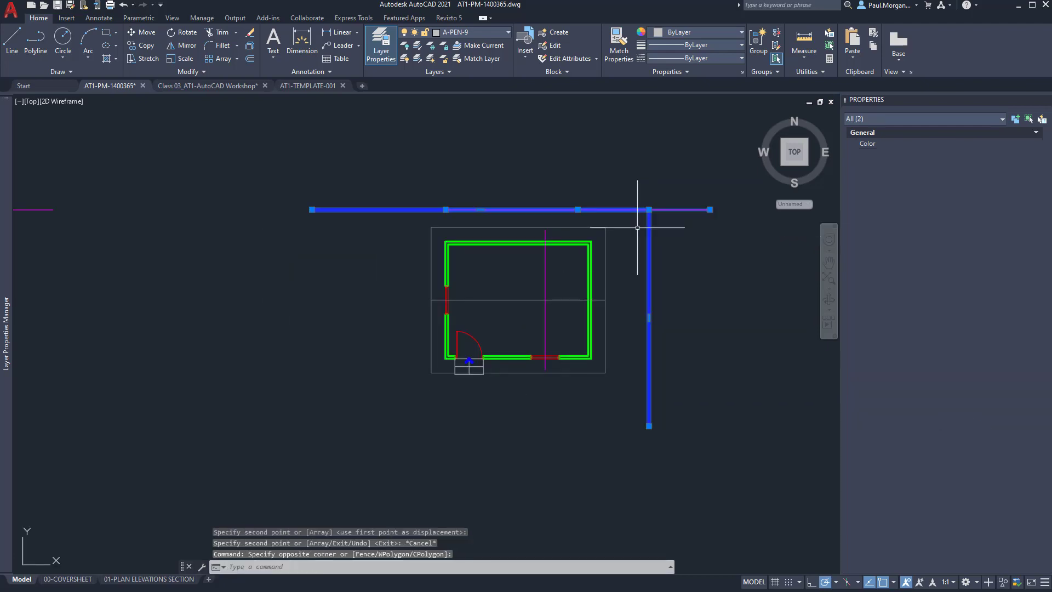
pyautogui.write('e')
pyautogui.press('Return')
pyautogui.scroll(-1, 638, 227)
pyautogui.click(654, 242)
pyautogui.click(639, 254)
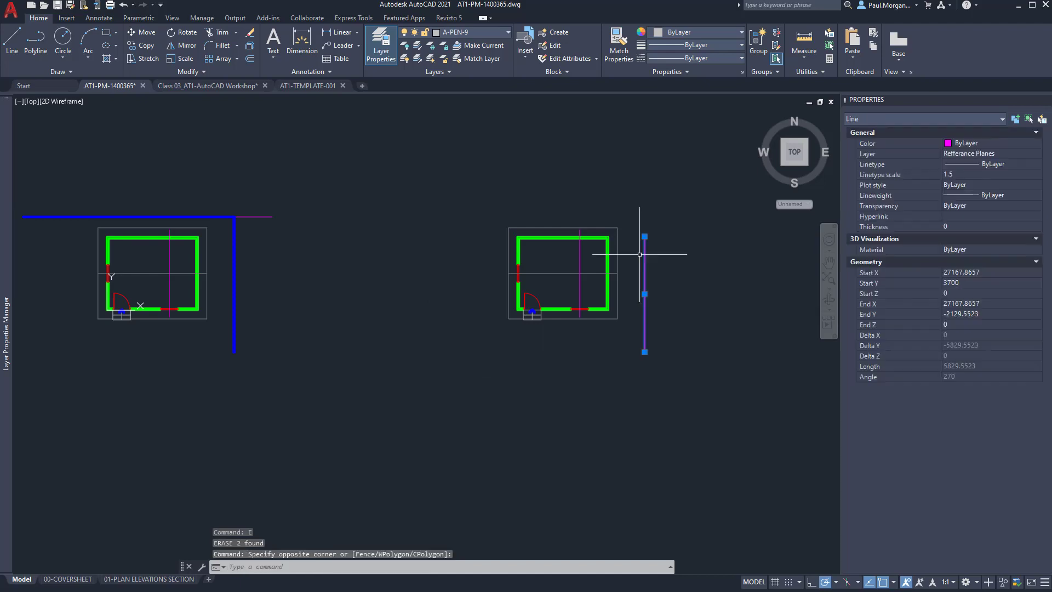
pyautogui.write('e')
pyautogui.press('Return')
# Rotate the copied workshop plan 90° counterclockwise about the intersection of its roof centre line and magenta reference line.
pyautogui.scroll(2, 568, 275)
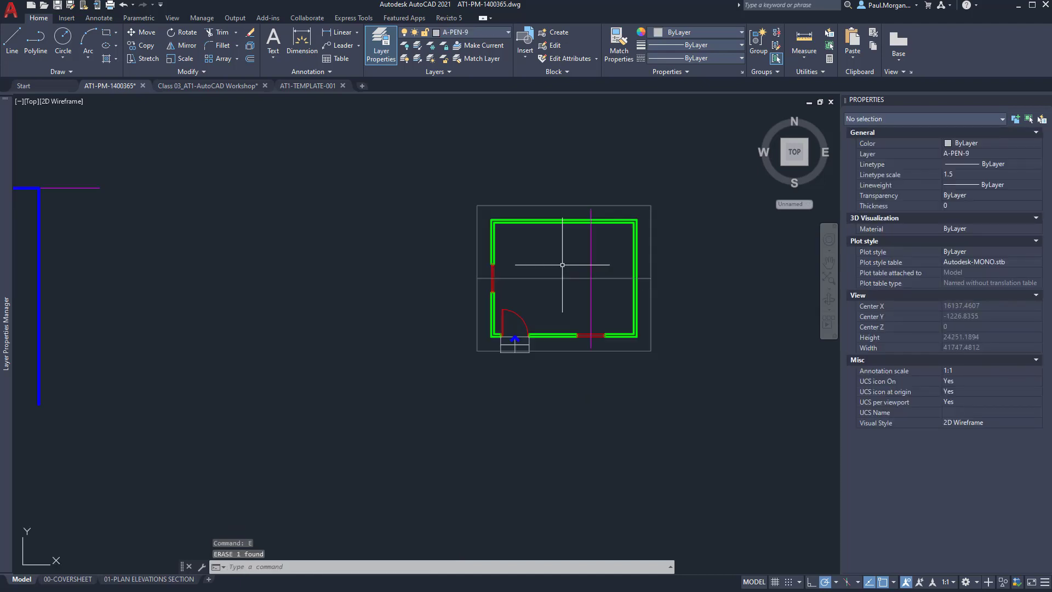
pyautogui.scroll(-2, 561, 265)
pyautogui.moveTo(591, 278); pyautogui.dragTo(555, 318, button='middle')
pyautogui.scroll(3, 555, 319)
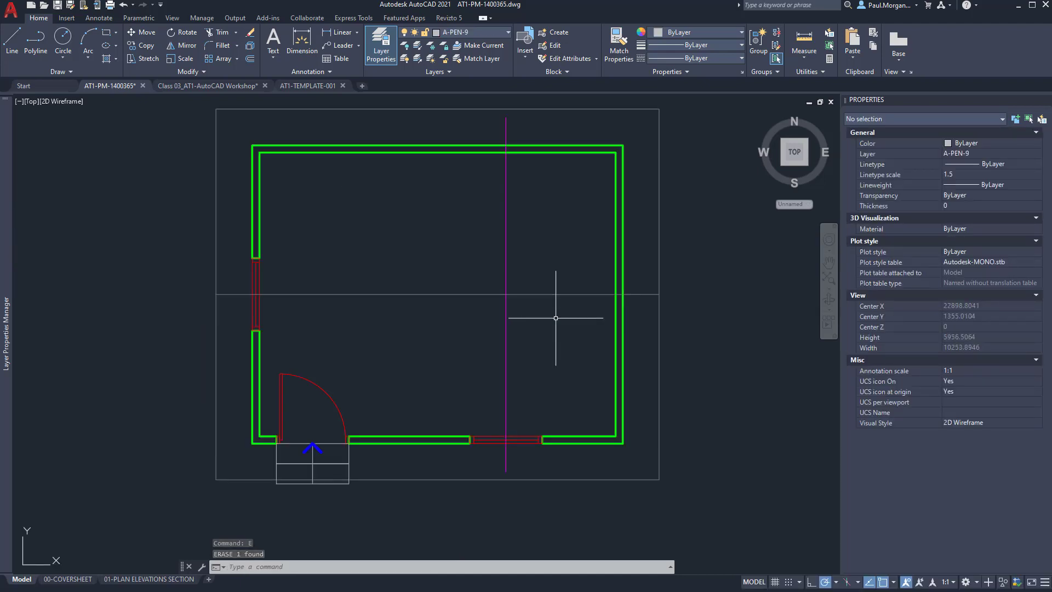
pyautogui.scroll(-1, 555, 319)
pyautogui.click(685, 158)
pyautogui.click(310, 448)
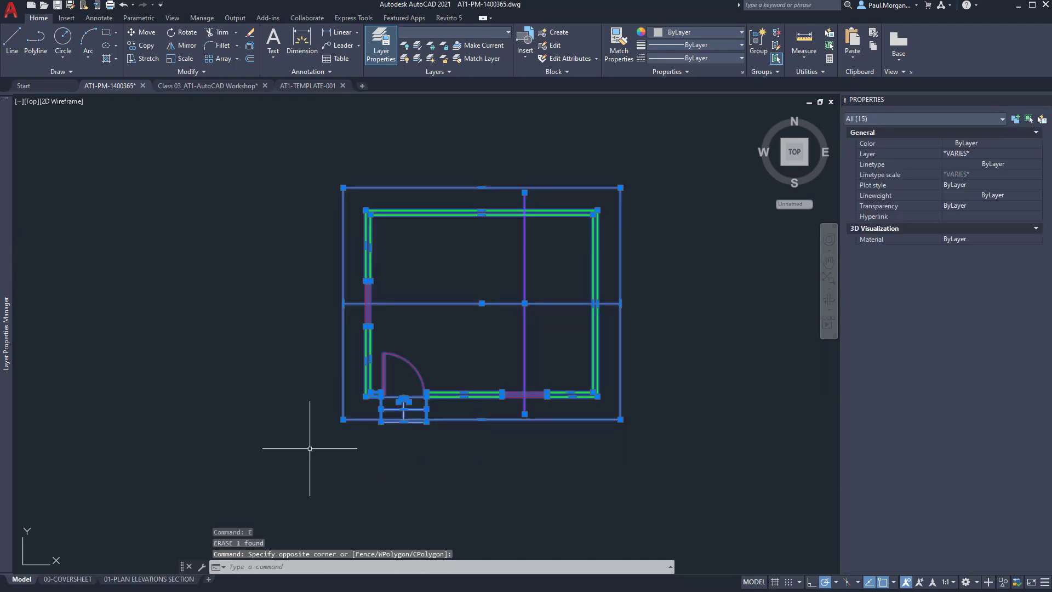
pyautogui.write('ro')
pyautogui.press('Return')
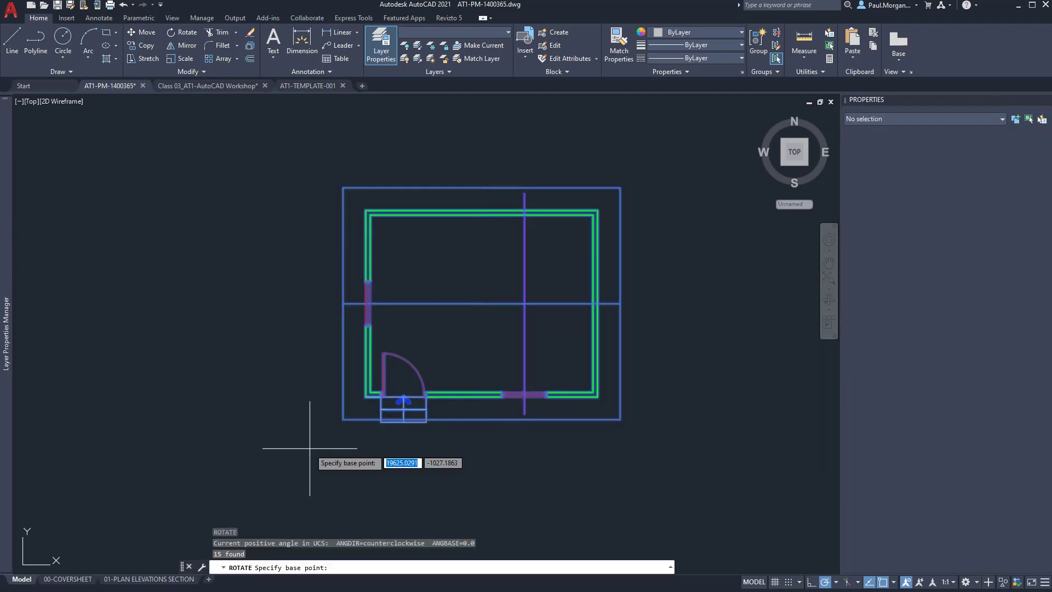
pyautogui.click(524, 303)
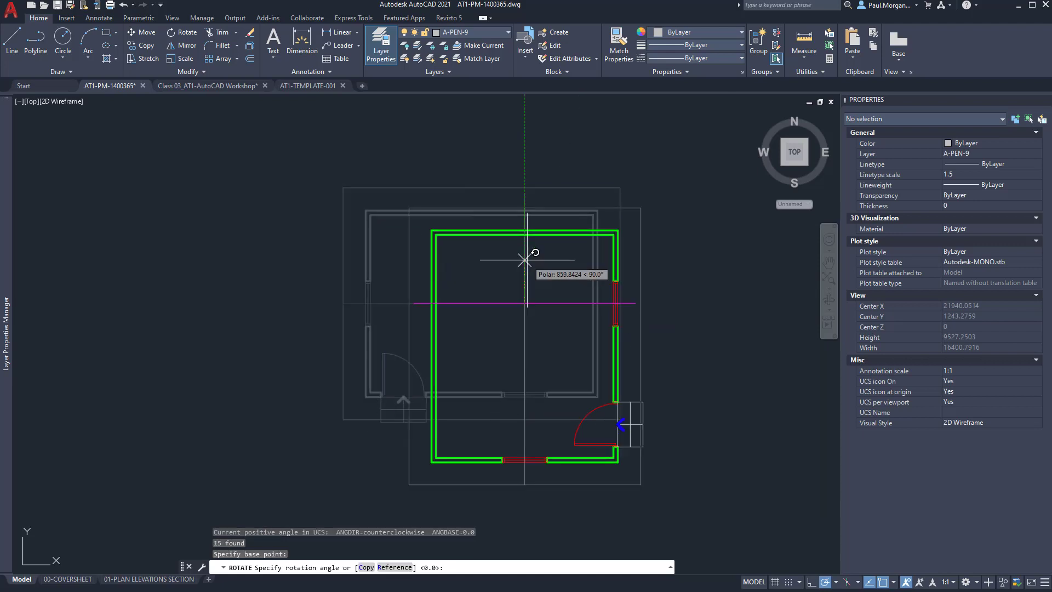
pyautogui.click(525, 259)
pyautogui.scroll(-4, 526, 260)
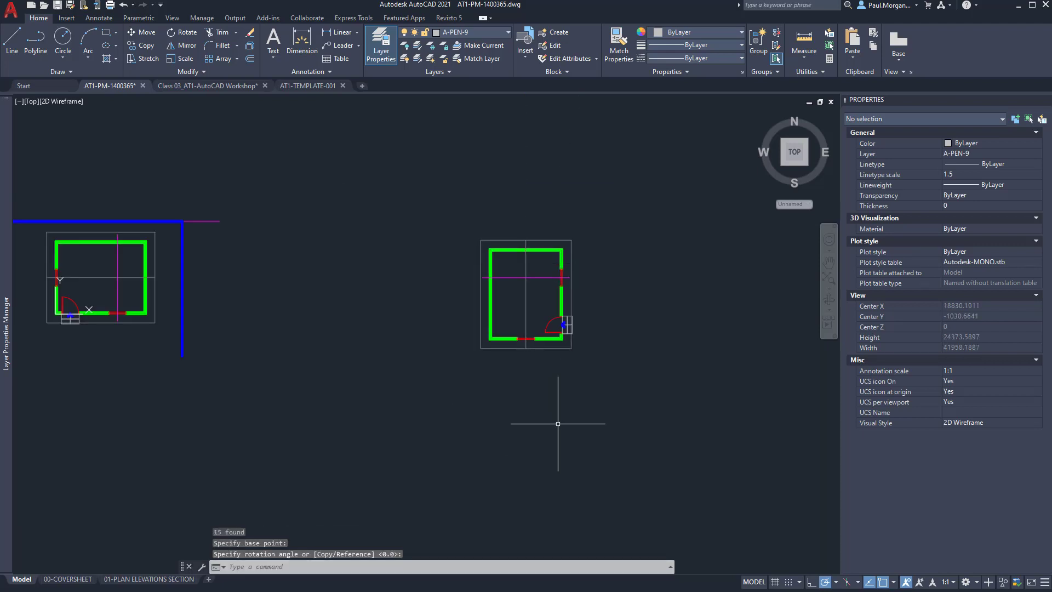
# On layer Refferance Planes, draw a vertical line about 5990 long upward from the rotated workshop's upper-right outer wall corner.
pyautogui.click(492, 31)
pyautogui.click(452, 389)
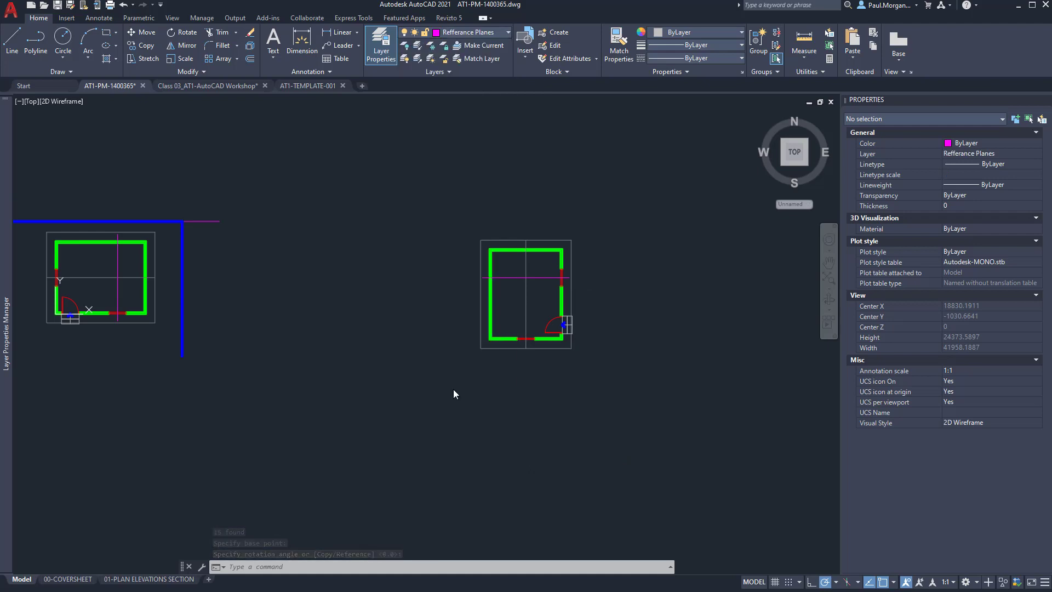
pyautogui.scroll(5, 537, 225)
pyautogui.scroll(-3, 540, 310)
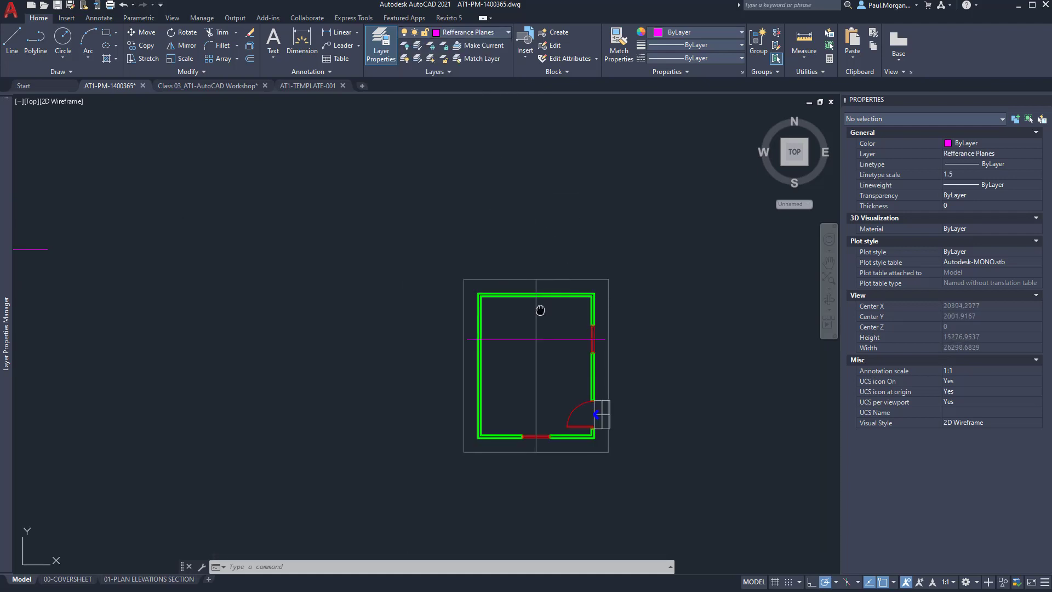
pyautogui.moveTo(541, 310); pyautogui.dragTo(528, 338, button='middle')
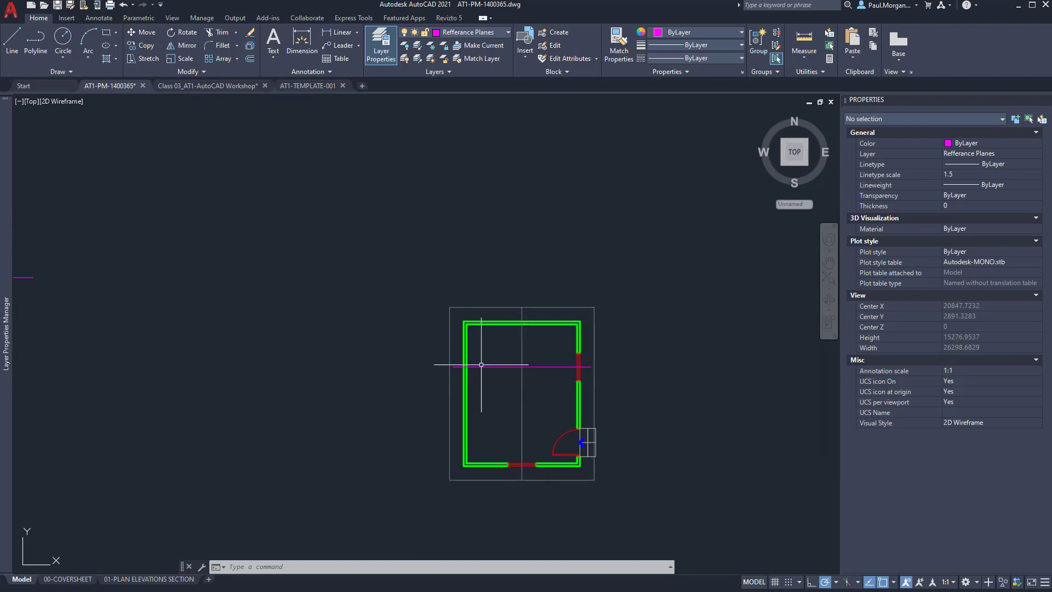
pyautogui.scroll(4, 500, 365)
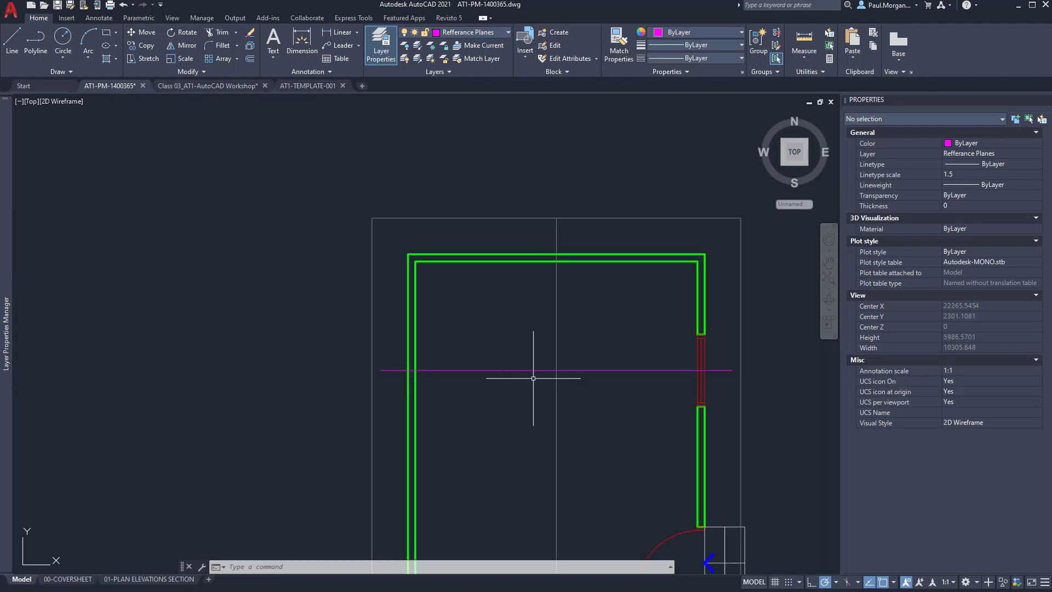
pyautogui.scroll(-2, 531, 376)
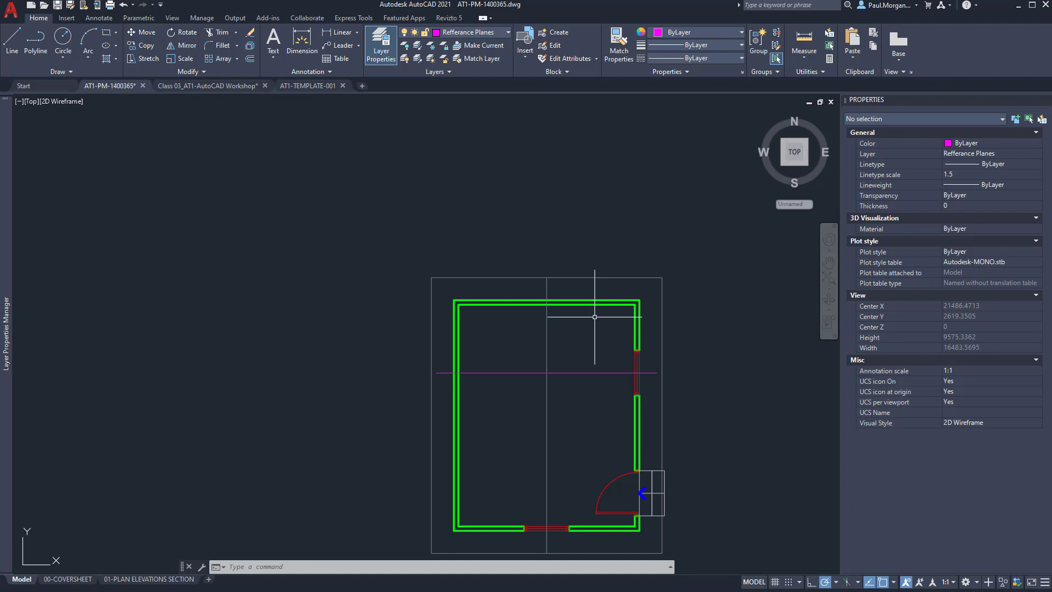
pyautogui.write('l')
pyautogui.press('Return')
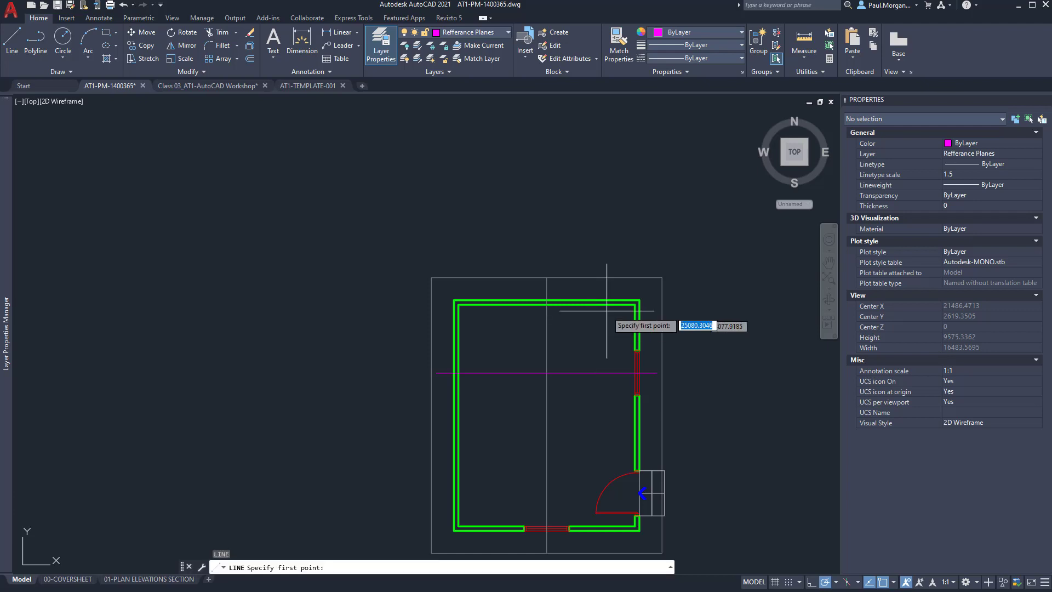
pyautogui.click(640, 301)
pyautogui.scroll(-5, 654, 200)
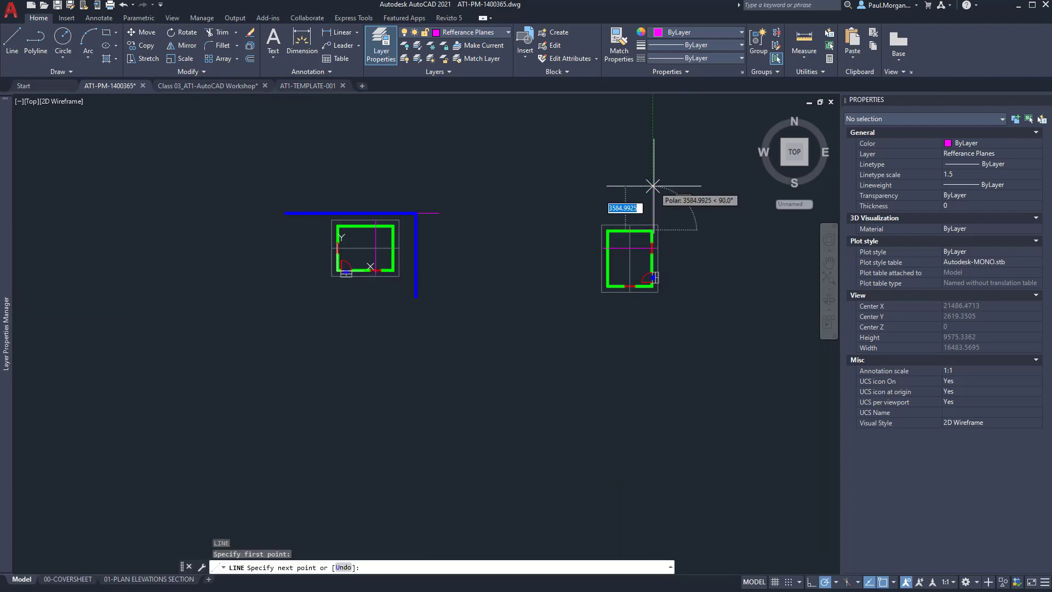
pyautogui.moveTo(652, 199); pyautogui.dragTo(661, 292, button='middle')
pyautogui.scroll(4, 660, 256)
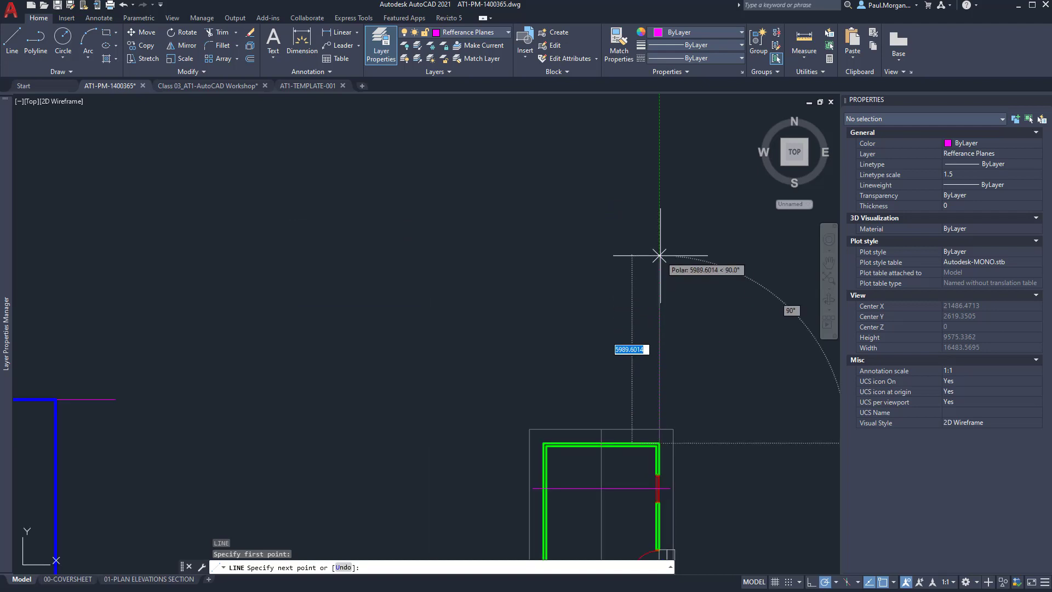
pyautogui.press('Escape')
# Draw a vertical reference line from the upper-right inner wall corner up to about the height of the outer-corner line.
pyautogui.press('Return')
pyautogui.scroll(-2, 661, 455)
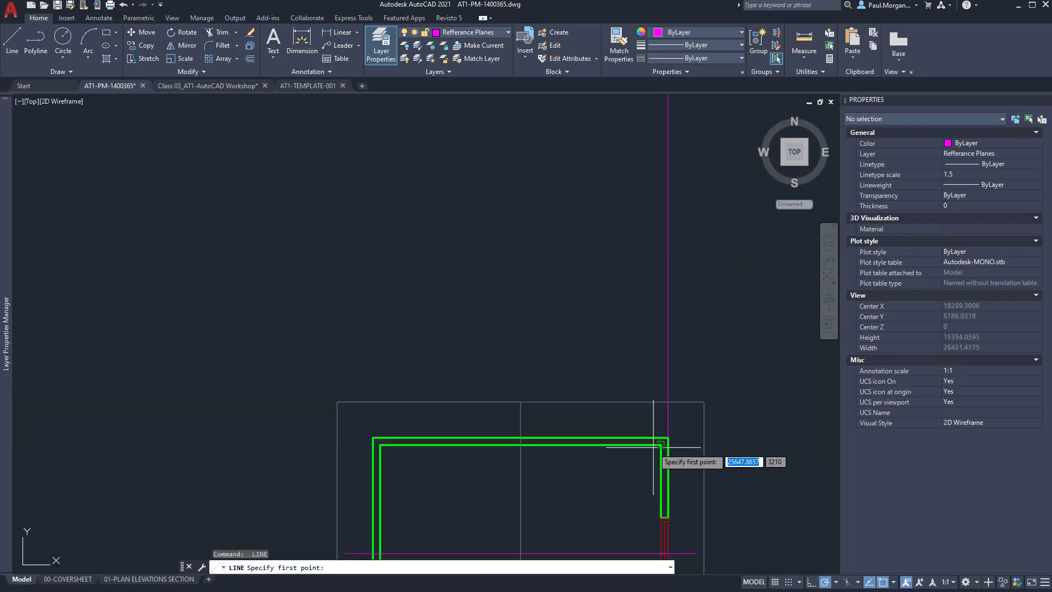
pyautogui.click(659, 445)
pyautogui.scroll(-3, 655, 230)
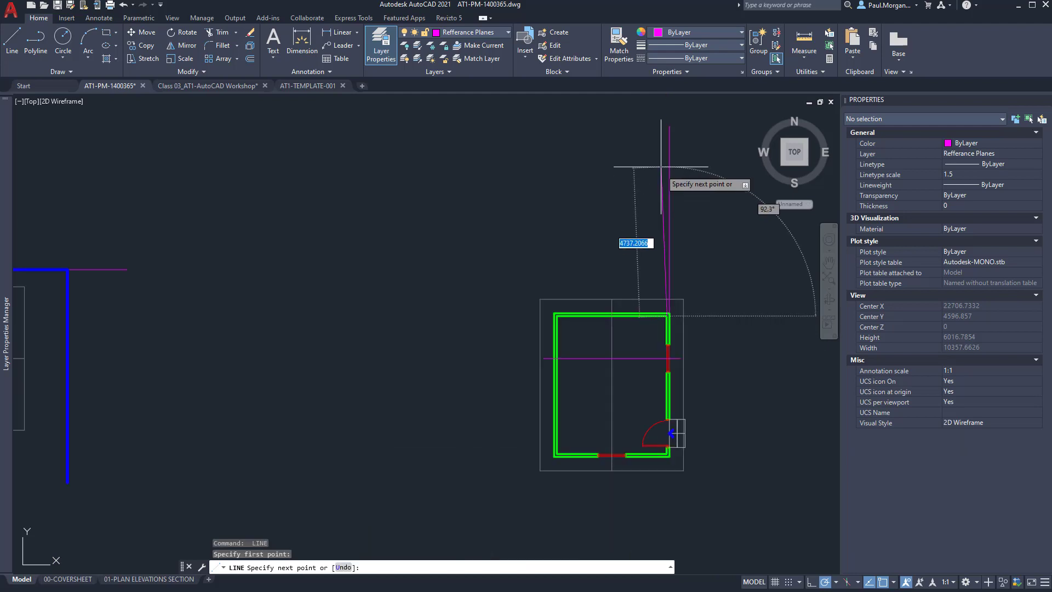
pyautogui.click(666, 128)
pyautogui.press('Escape')
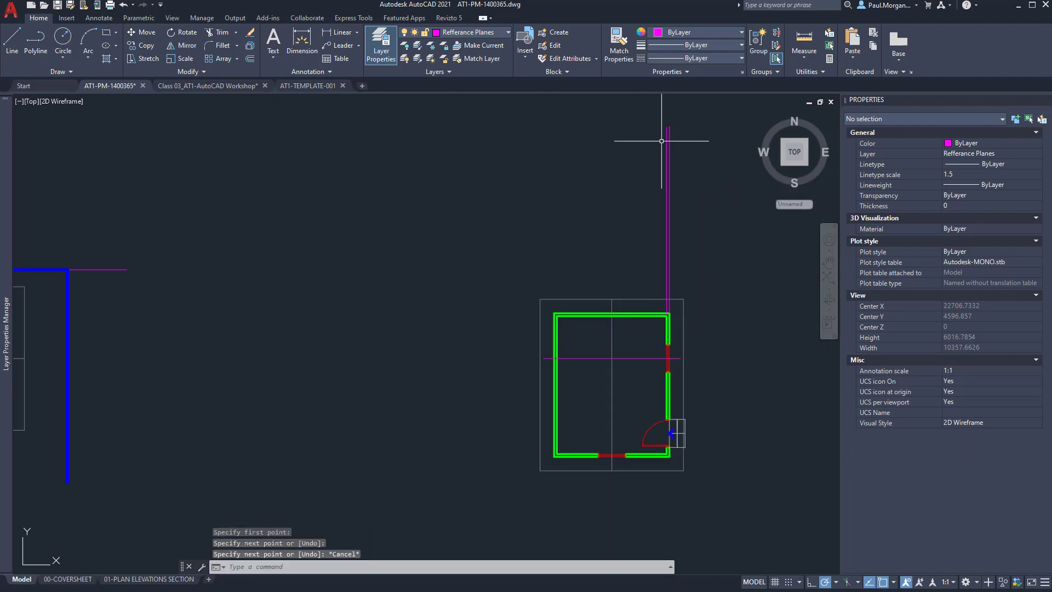
# Draw a vertical reference line upward from the top end of the rotated plan's roof centre line.
pyautogui.press('Return')
pyautogui.click(612, 298)
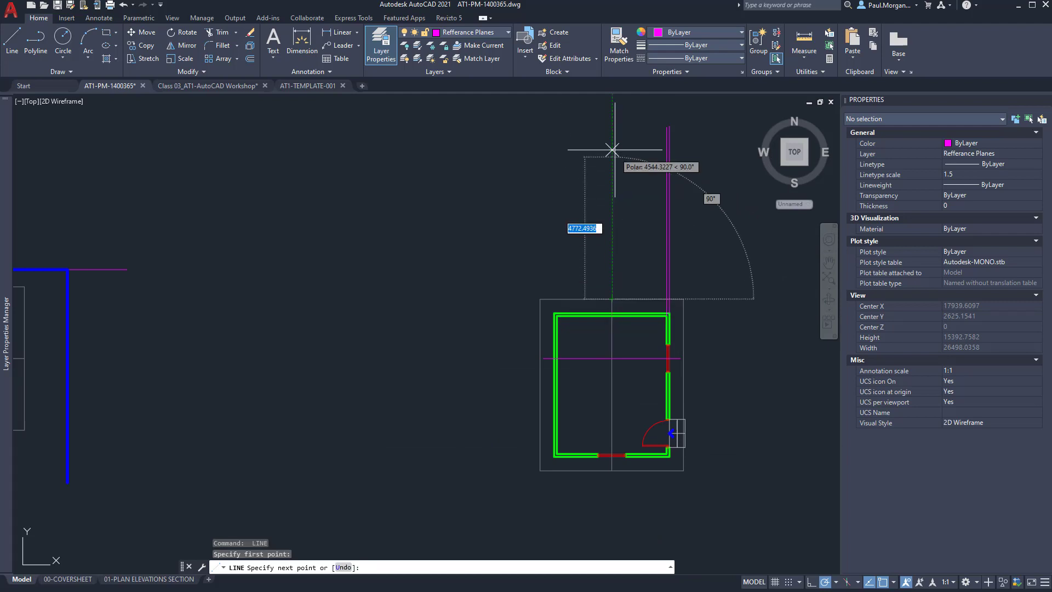
pyautogui.click(613, 112)
pyautogui.press('Return')
# Draw vertical reference lines upward from the inner and outer upper-left wall corners of the rotated workshop plan.
pyautogui.press('Return')
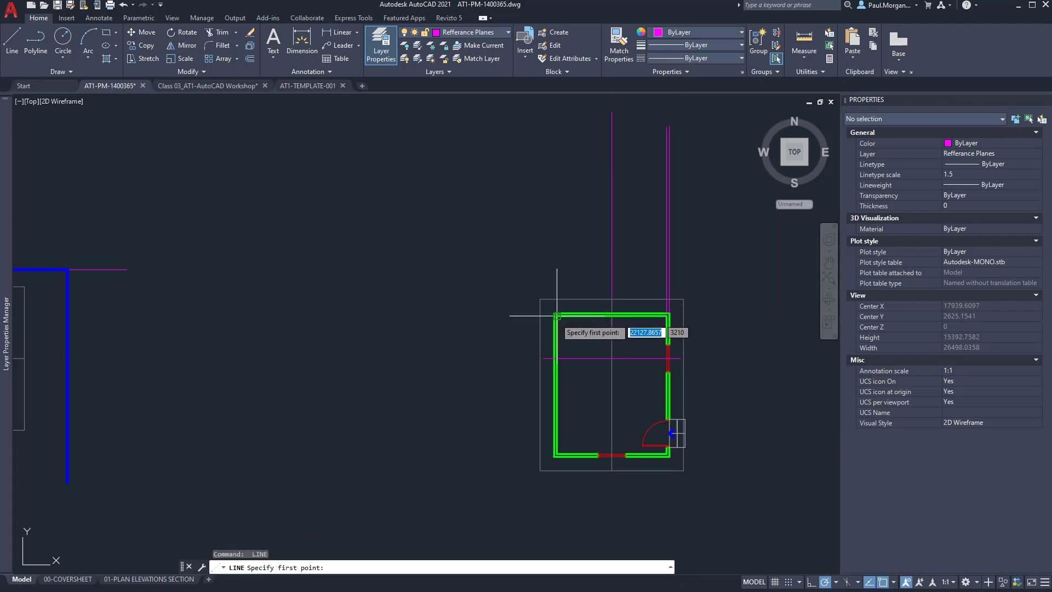
pyautogui.click(557, 317)
pyautogui.click(557, 145)
pyautogui.press('Escape')
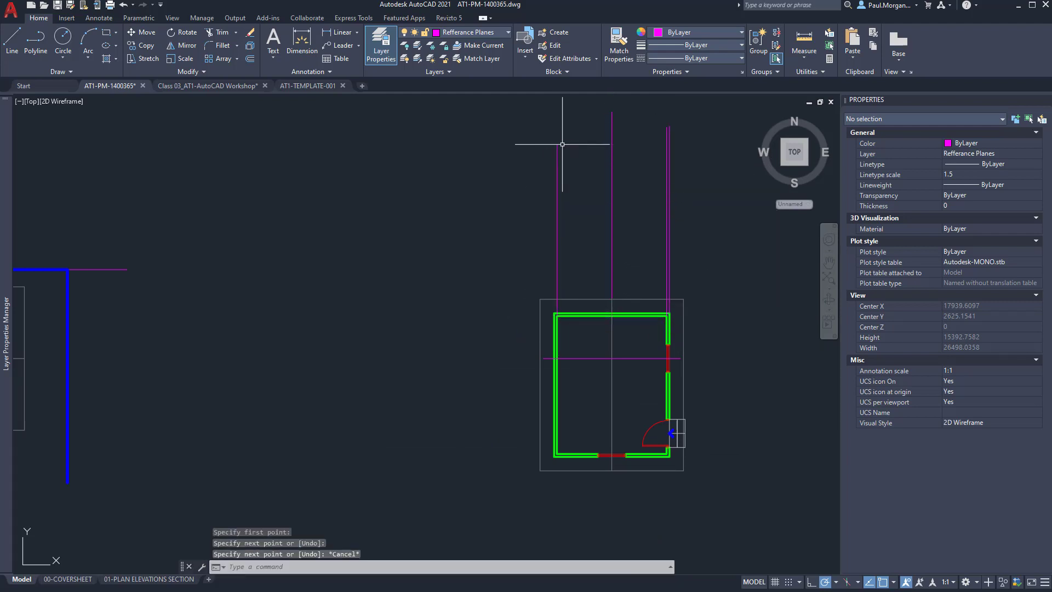
pyautogui.press('Return')
pyautogui.click(557, 314)
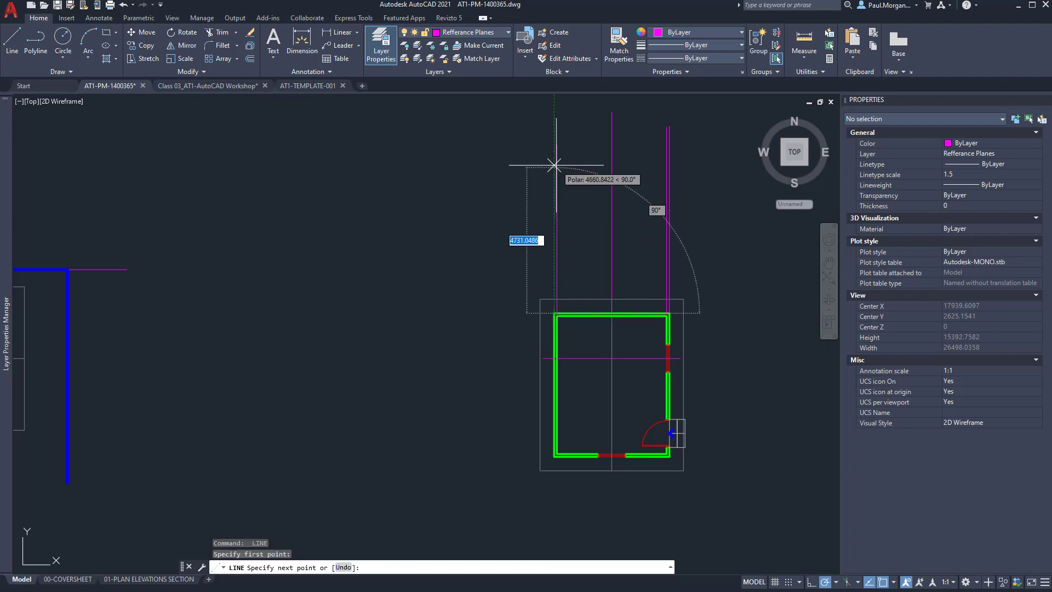
pyautogui.click(554, 133)
pyautogui.press('Escape')
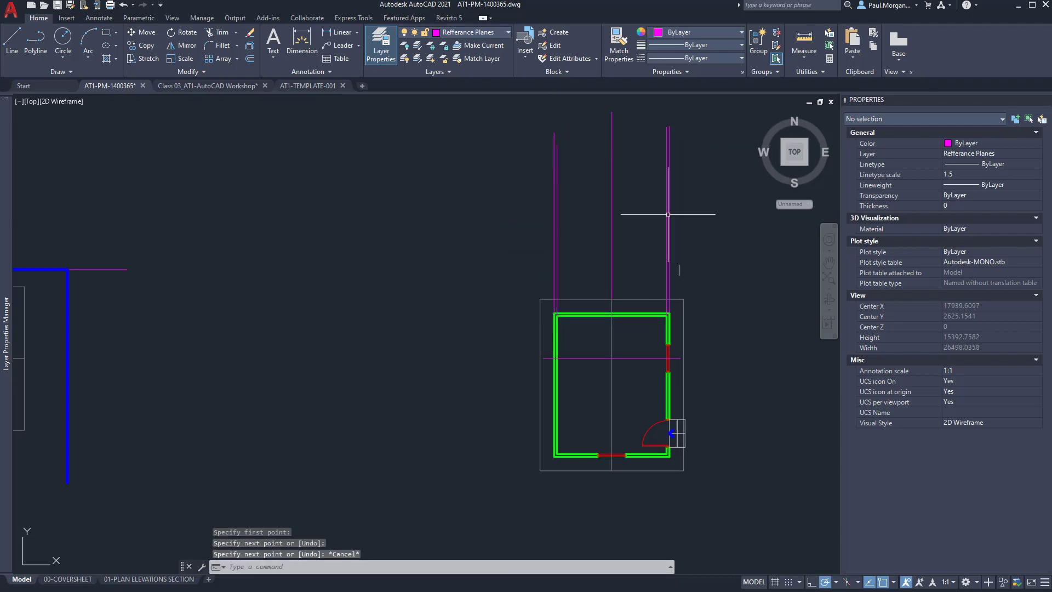
# Draw vertical reference lines upward from the upper-right and upper-left corners of the rotated plan's roof outline.
pyautogui.press('Return')
pyautogui.click(684, 300)
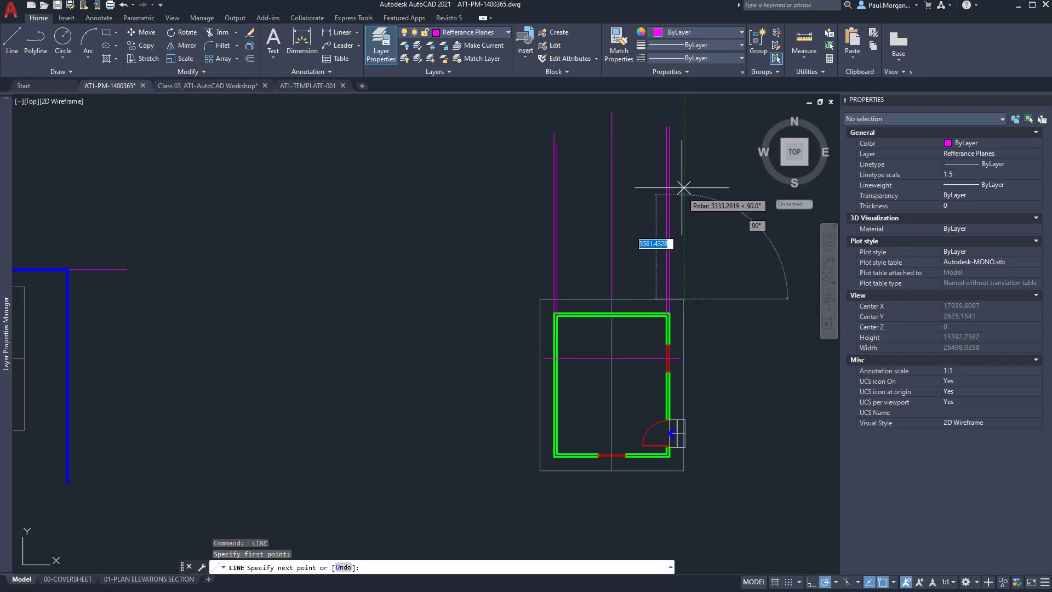
pyautogui.click(683, 167)
pyautogui.press('Return')
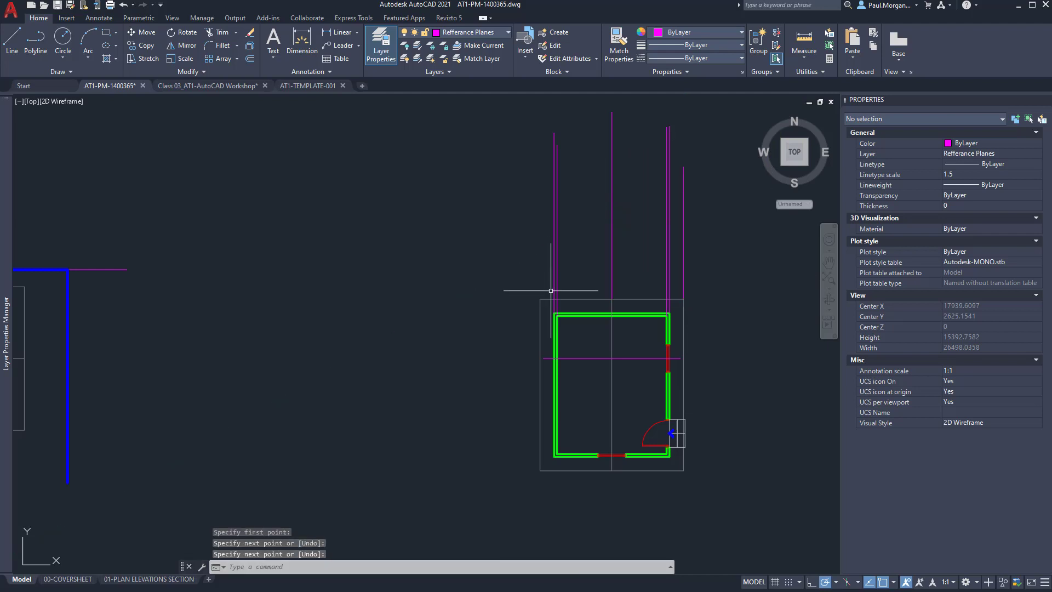
pyautogui.press('Return')
pyautogui.click(541, 299)
pyautogui.click(541, 173)
pyautogui.press('Escape')
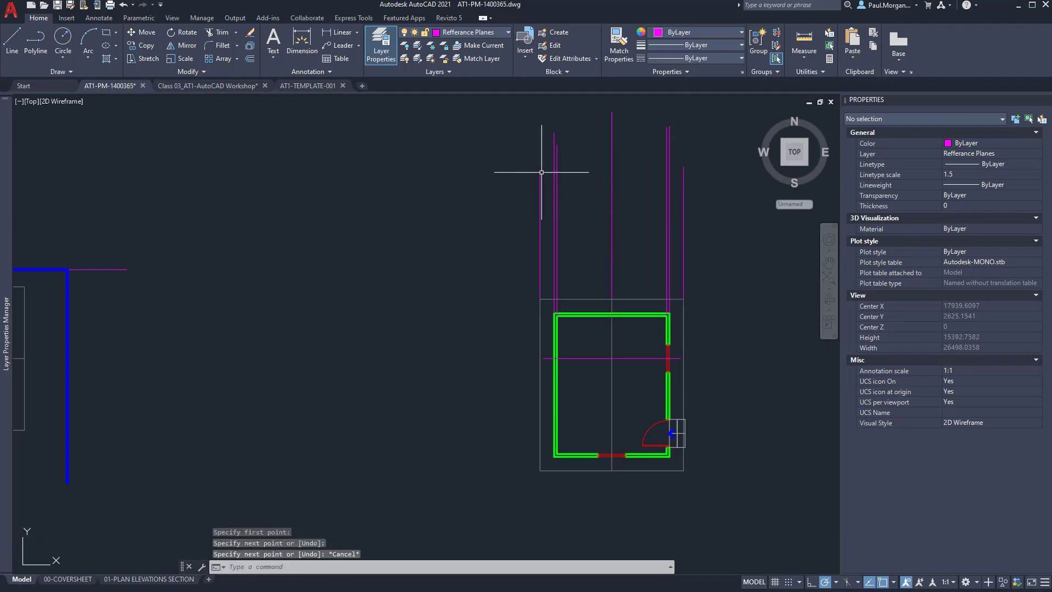
pyautogui.moveTo(638, 338); pyautogui.dragTo(639, 353, button='middle')
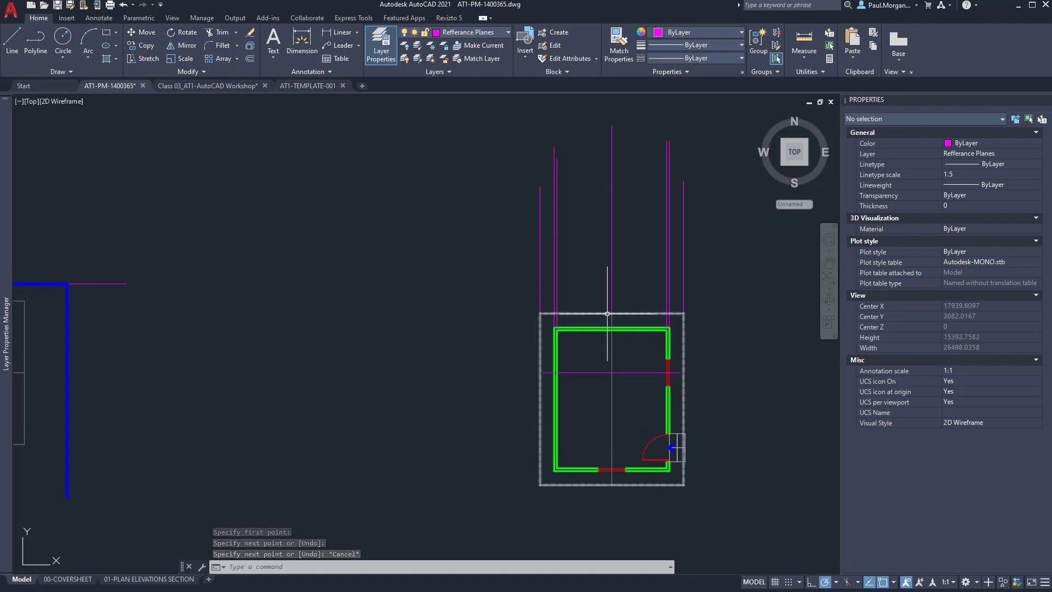
pyautogui.scroll(2, 570, 296)
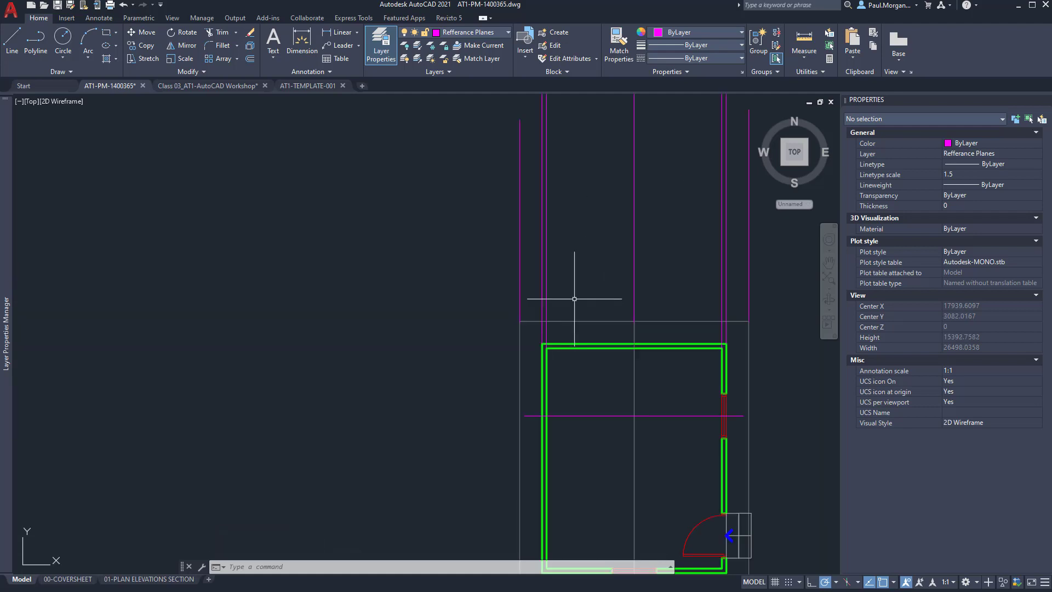
pyautogui.moveTo(616, 269); pyautogui.dragTo(568, 312, button='middle')
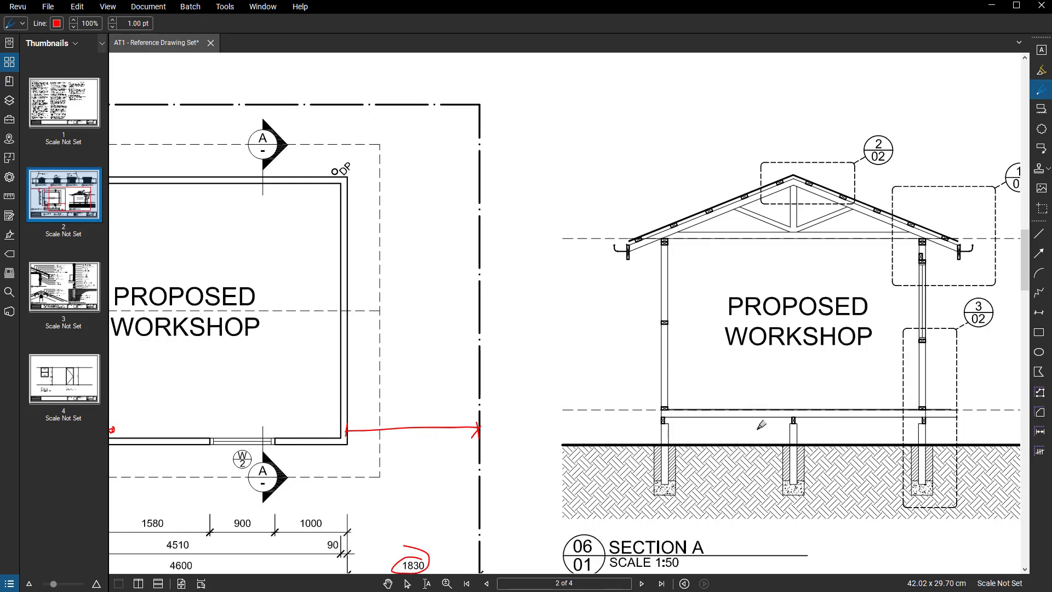
# Switch to the reference drawing set in Revu and mark both faces of each outer wall on Section A with vertical red pen lines.
pyautogui.scroll(3, 527, 443)
pyautogui.scroll(3, 528, 443)
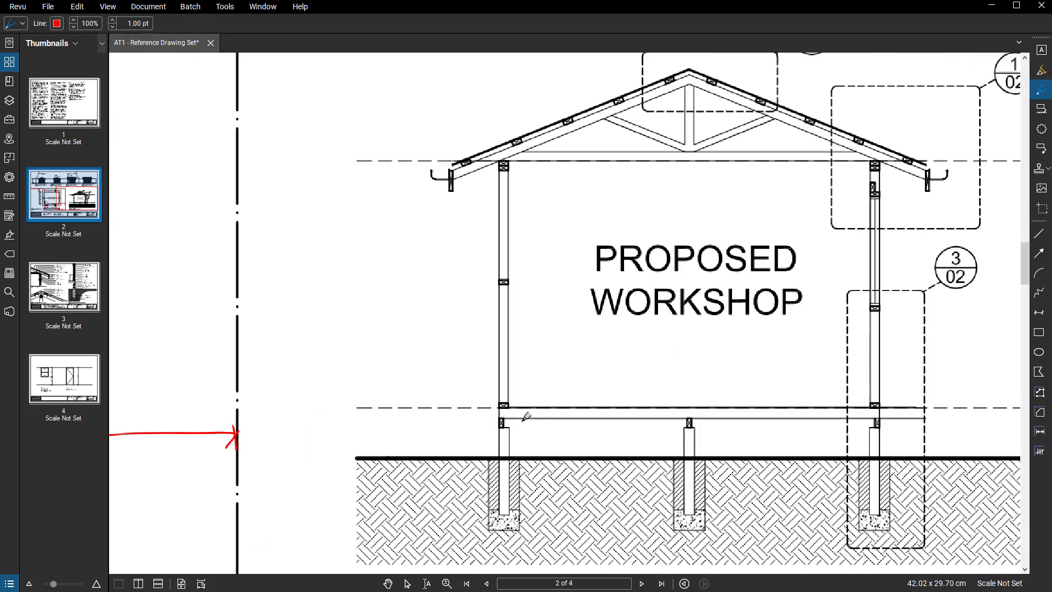
pyautogui.moveTo(498, 409); pyautogui.dragTo(497, 270)
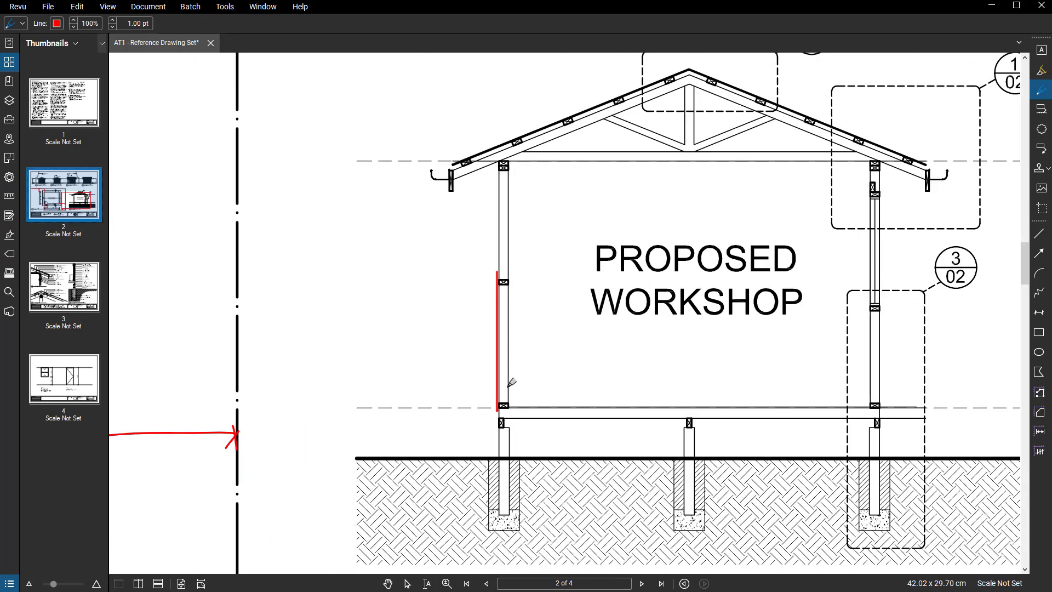
pyautogui.moveTo(505, 387); pyautogui.dragTo(505, 240)
pyautogui.moveTo(868, 395); pyautogui.dragTo(868, 293)
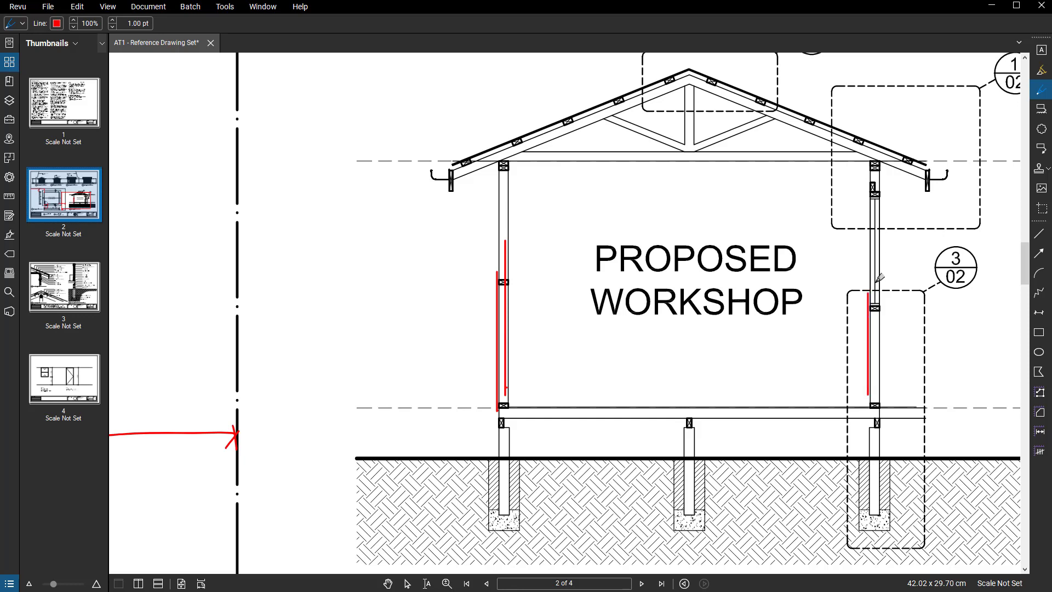
pyautogui.moveTo(878, 366); pyautogui.dragTo(878, 236)
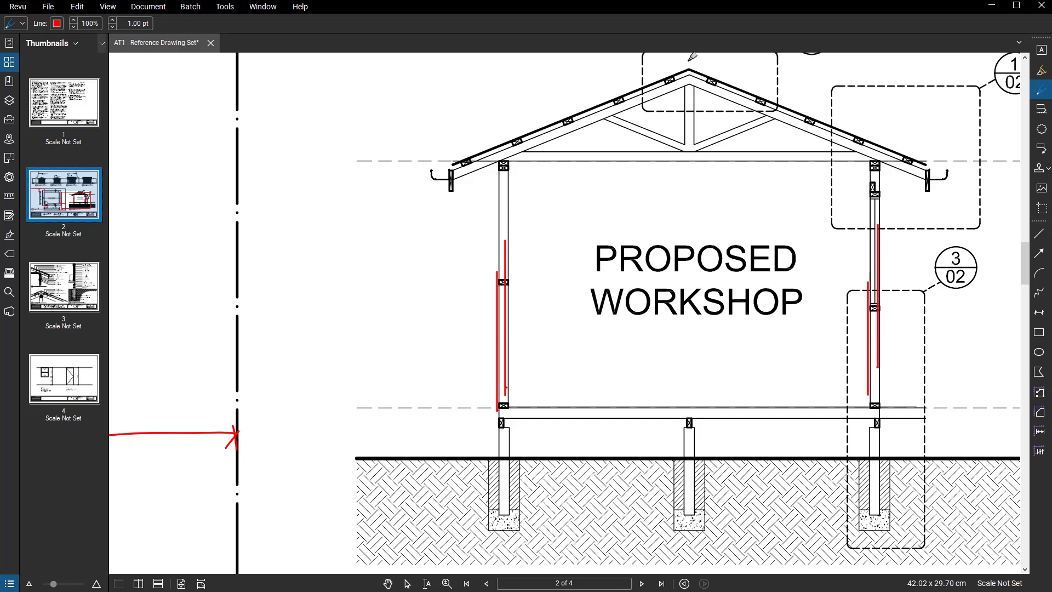
# Mark the roof ridge centre and both roof edges on Section A with vertical red pen lines.
pyautogui.moveTo(687, 58); pyautogui.dragTo(687, 242)
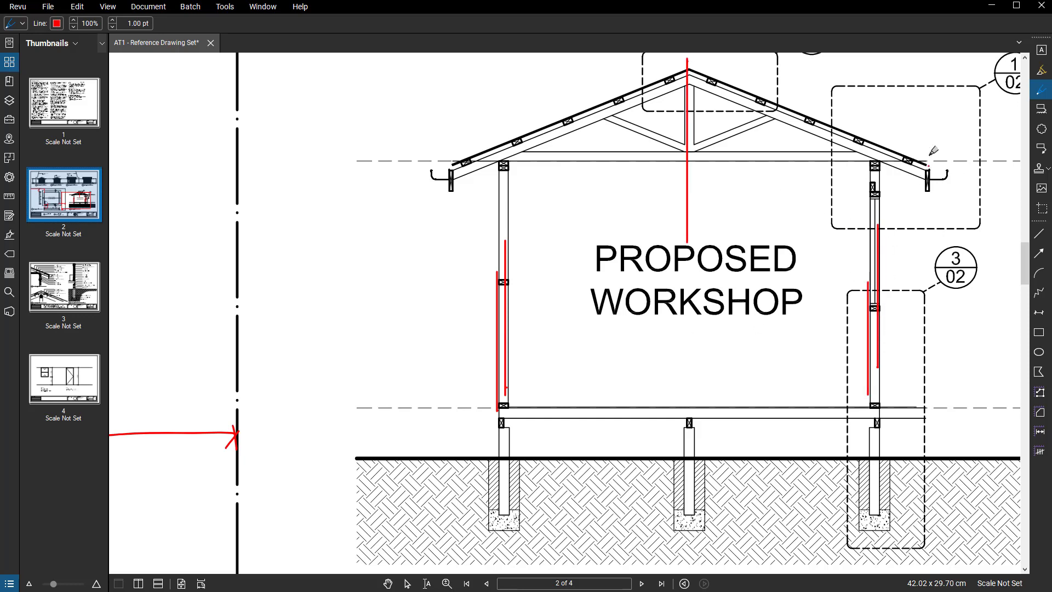
pyautogui.moveTo(929, 146); pyautogui.dragTo(928, 268)
pyautogui.moveTo(450, 150); pyautogui.dragTo(450, 415)
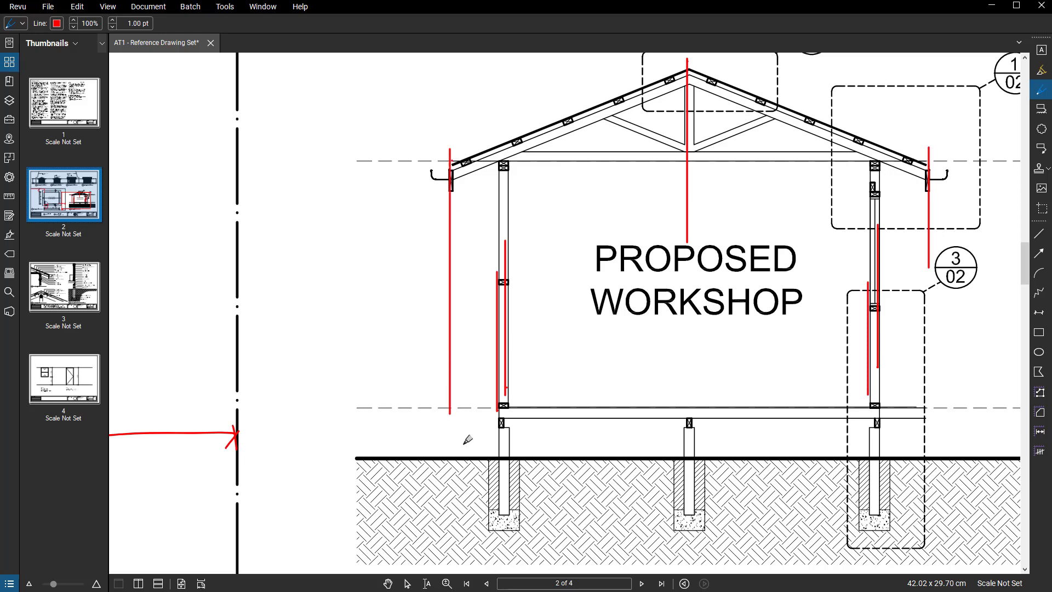
# Trace the FFL 23.000 floor line and the ceiling line in red on Section A, linking them with a curved arrow up to ceiling level.
pyautogui.moveTo(637, 357); pyautogui.dragTo(548, 349, button='middle')
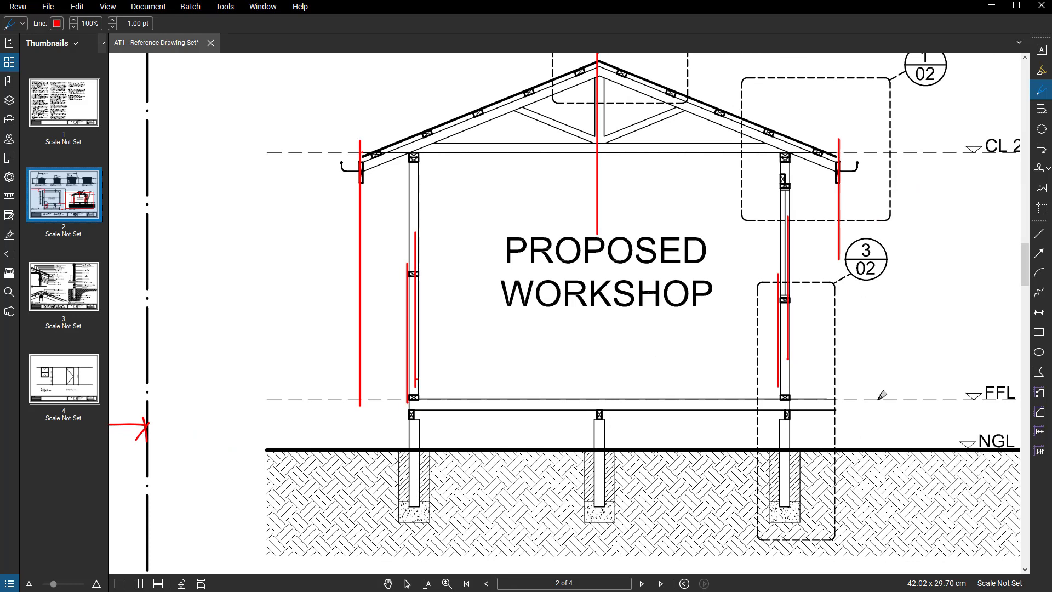
pyautogui.moveTo(921, 400); pyautogui.dragTo(870, 401, button='middle')
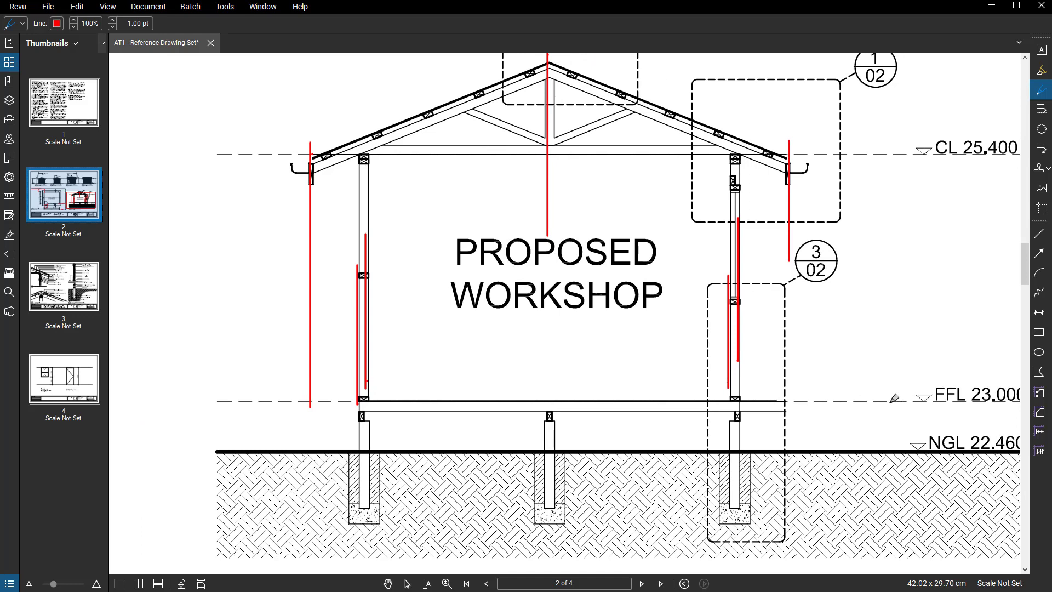
pyautogui.moveTo(932, 401); pyautogui.dragTo(975, 399)
pyautogui.moveTo(810, 401); pyautogui.dragTo(333, 402)
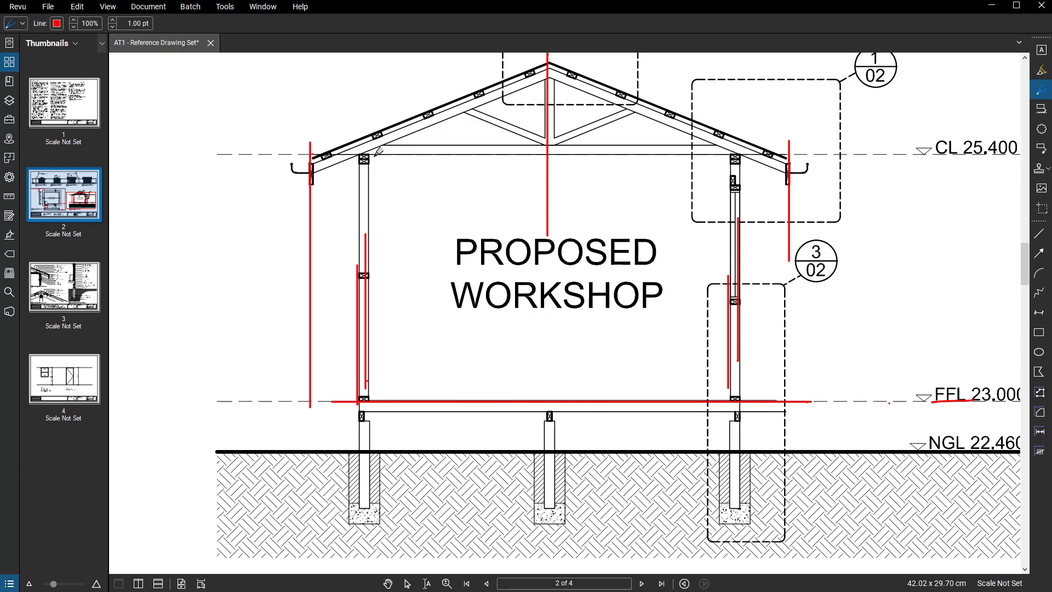
pyautogui.moveTo(372, 156); pyautogui.dragTo(582, 156)
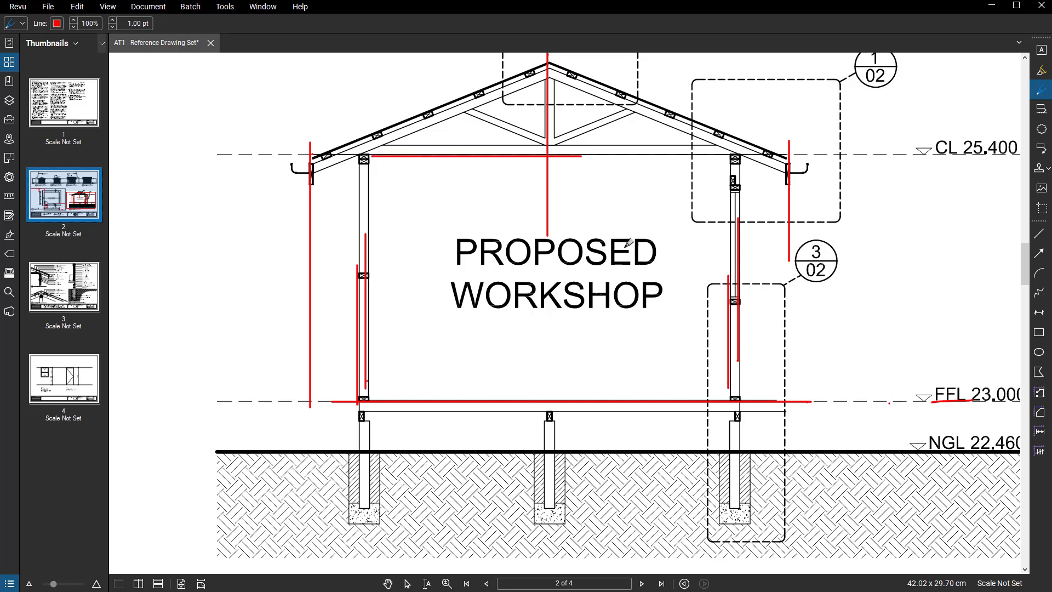
pyautogui.moveTo(811, 401)
pyautogui.mouseDown()
pyautogui.moveTo(851, 128)
pyautogui.moveTo(881, 132)
pyautogui.mouseUp()
# Mark the window head in Section A's right wall with a short horizontal red line and handwrite 300 and 2.1m beside it.
pyautogui.scroll(4, 755, 185)
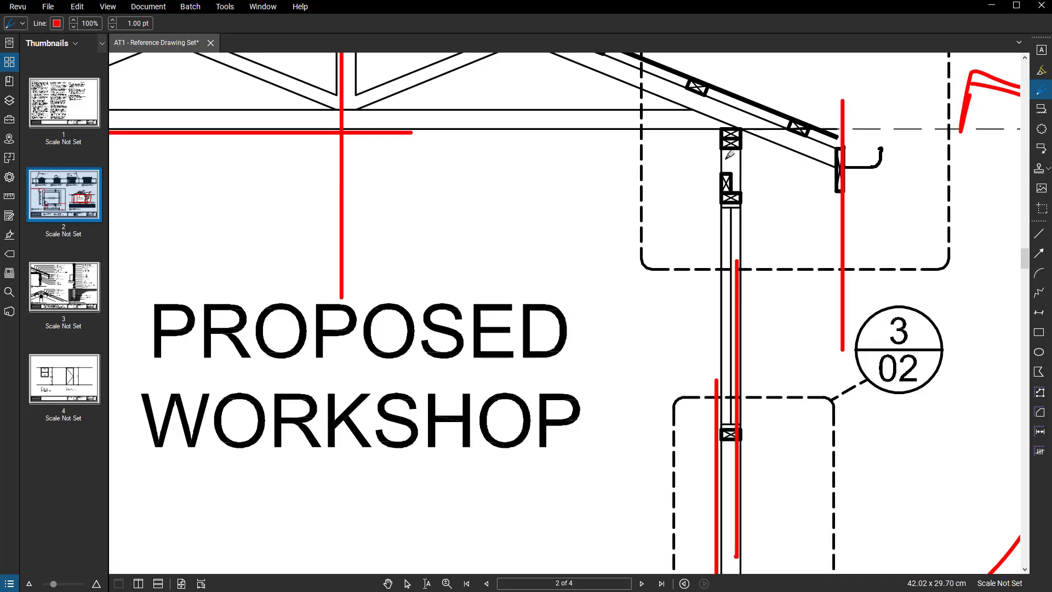
pyautogui.moveTo(715, 205); pyautogui.dragTo(772, 203)
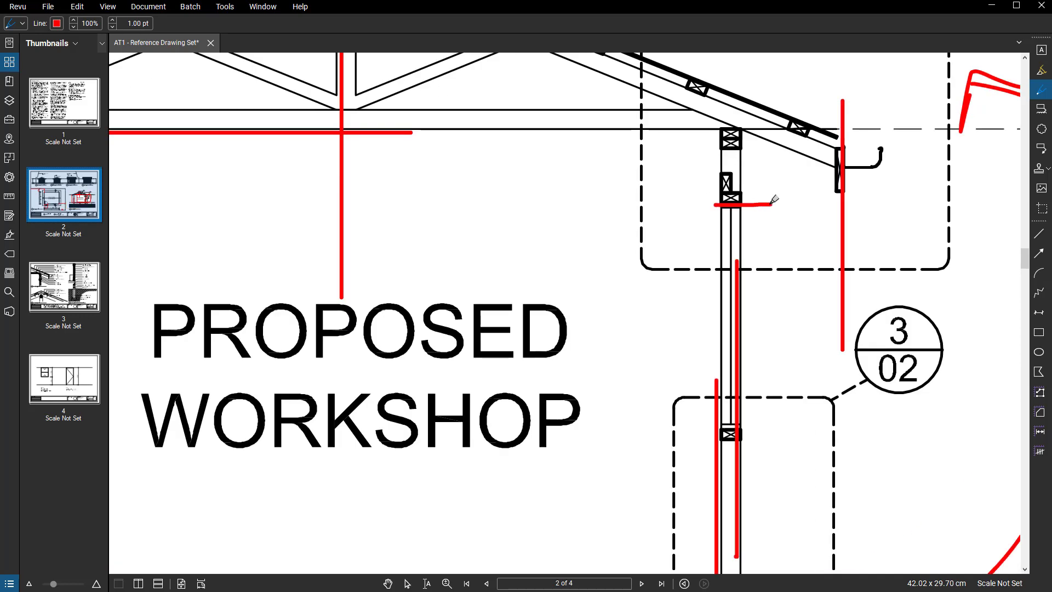
pyautogui.moveTo(663, 164)
pyautogui.mouseDown()
pyautogui.moveTo(677, 177)
pyautogui.moveTo(681, 163)
pyautogui.mouseUp()
pyautogui.scroll(-2, 777, 235)
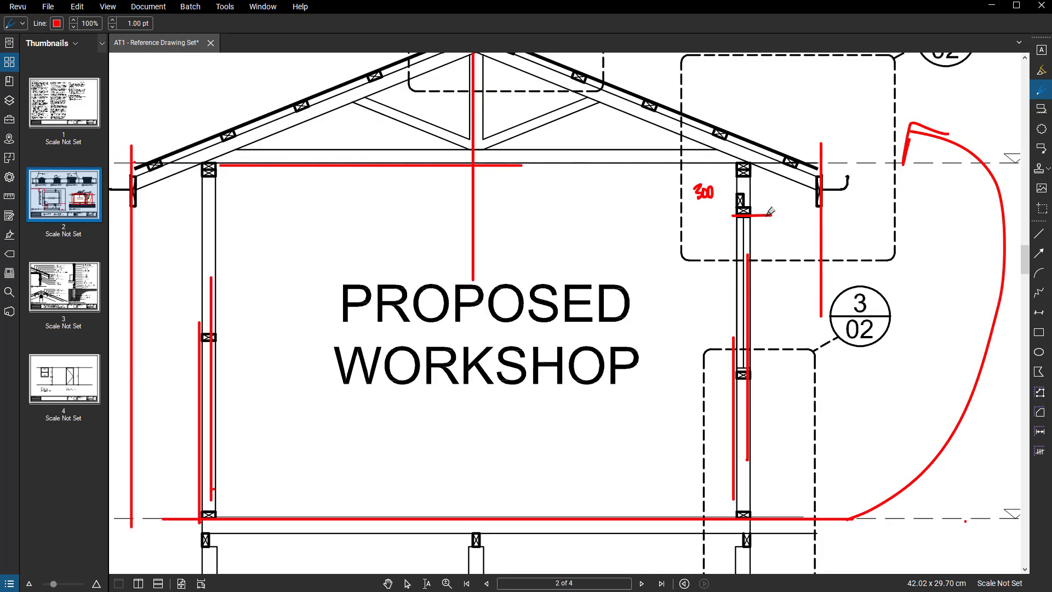
pyautogui.moveTo(784, 208)
pyautogui.mouseDown()
pyautogui.moveTo(793, 223)
pyautogui.moveTo(813, 220)
pyautogui.mouseUp()
# Mark the left roof slope on Section A with a short vertical red line near the eave and a red line along the slope.
pyautogui.scroll(-1, 756, 326)
pyautogui.scroll(-2, 726, 322)
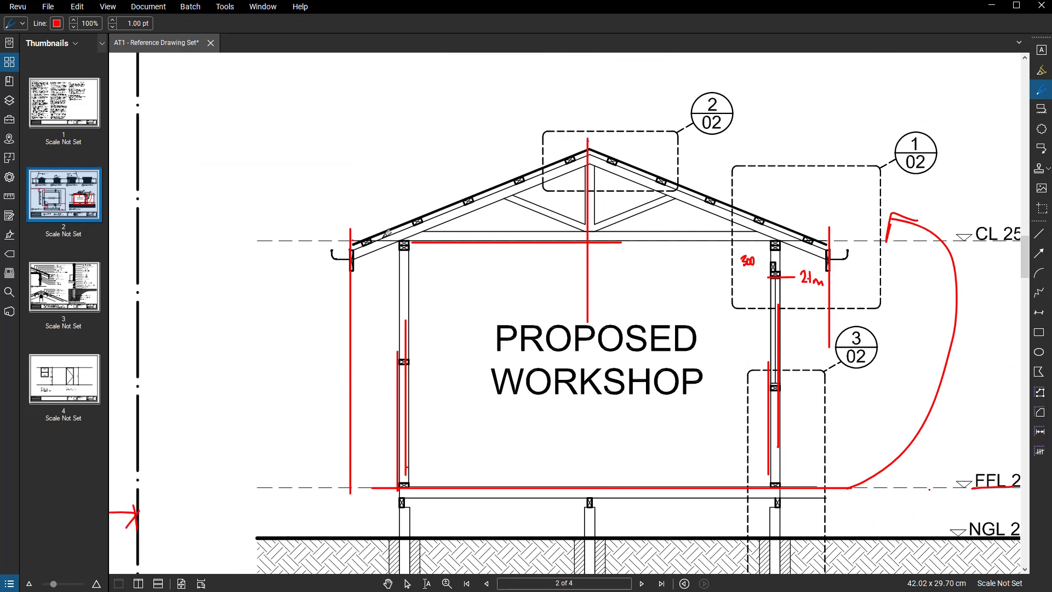
pyautogui.moveTo(372, 241); pyautogui.dragTo(372, 175)
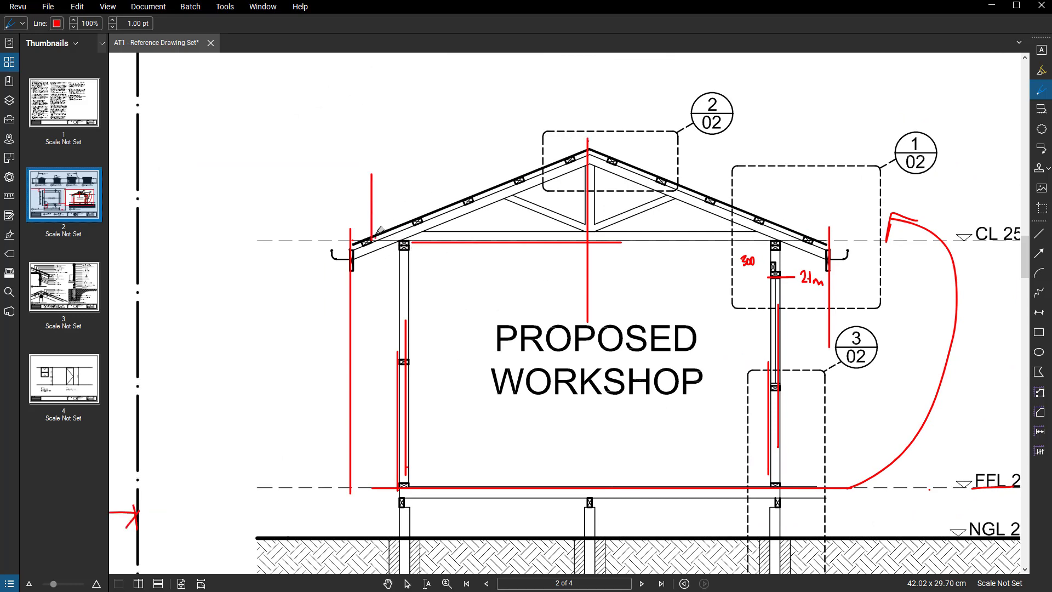
pyautogui.moveTo(373, 238); pyautogui.dragTo(527, 167)
pyautogui.moveTo(632, 315); pyautogui.dragTo(566, 267, button='middle')
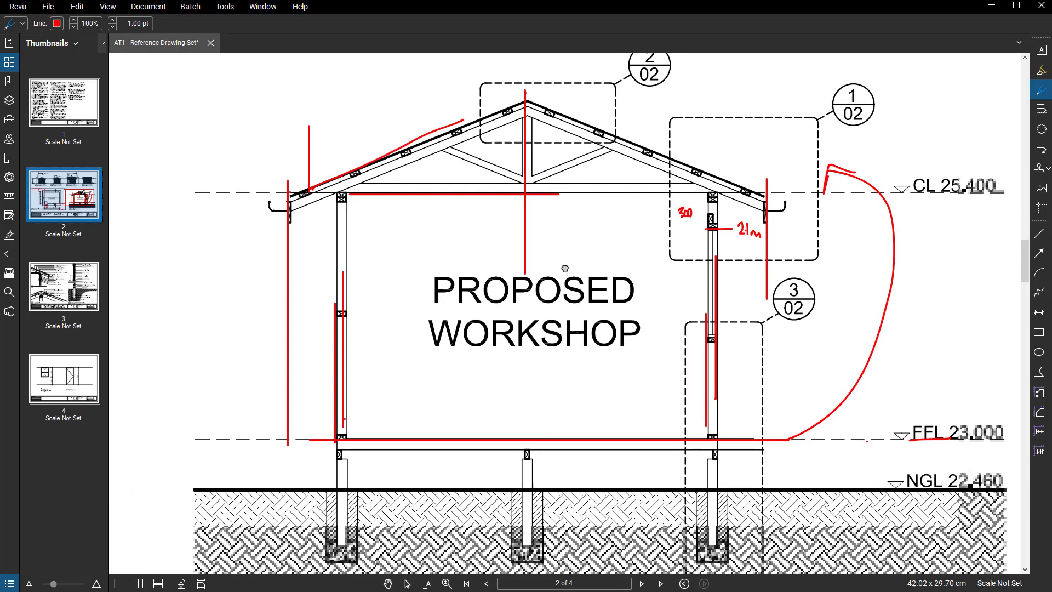
pyautogui.scroll(2, 792, 248)
pyautogui.moveTo(724, 408); pyautogui.dragTo(616, 316, button='middle')
pyautogui.scroll(-2, 628, 259)
pyautogui.moveTo(495, 214); pyautogui.dragTo(502, 275, button='middle')
# Switch back to AutoCAD and draw a horizontal reference line about 6860 long across the vertical lines above the rotated plan.
pyautogui.click(992, 6)
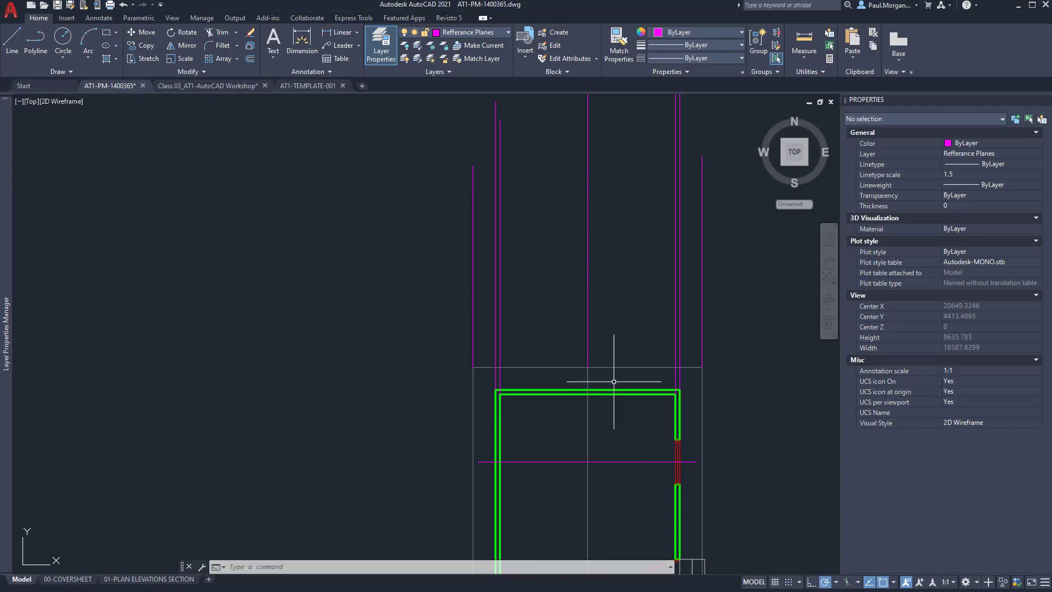
pyautogui.moveTo(623, 304); pyautogui.dragTo(599, 332, button='middle')
pyautogui.press('l')
pyautogui.press('Return')
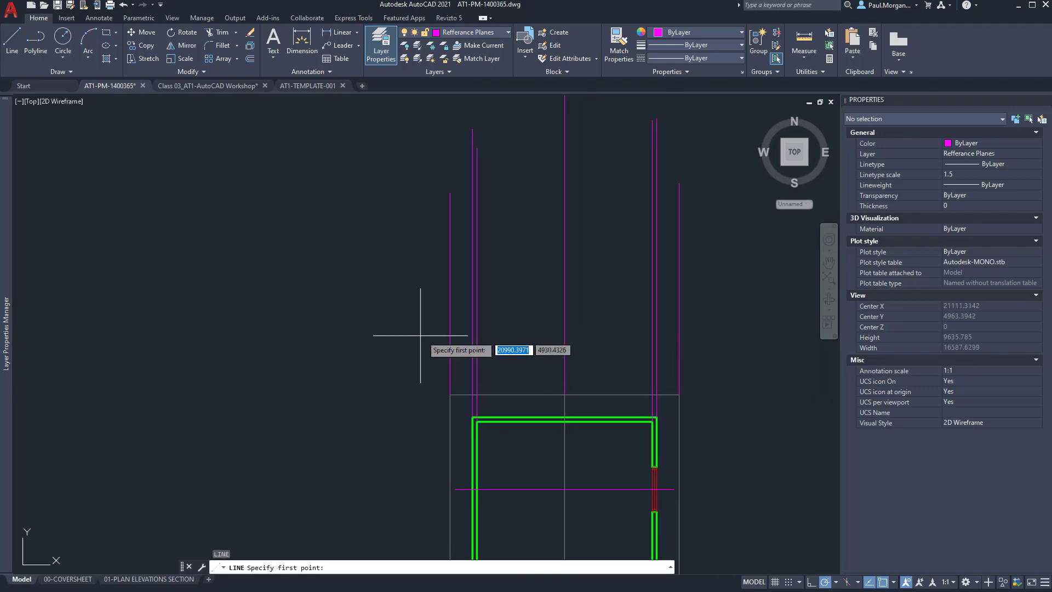
pyautogui.click(406, 336)
pyautogui.click(748, 336)
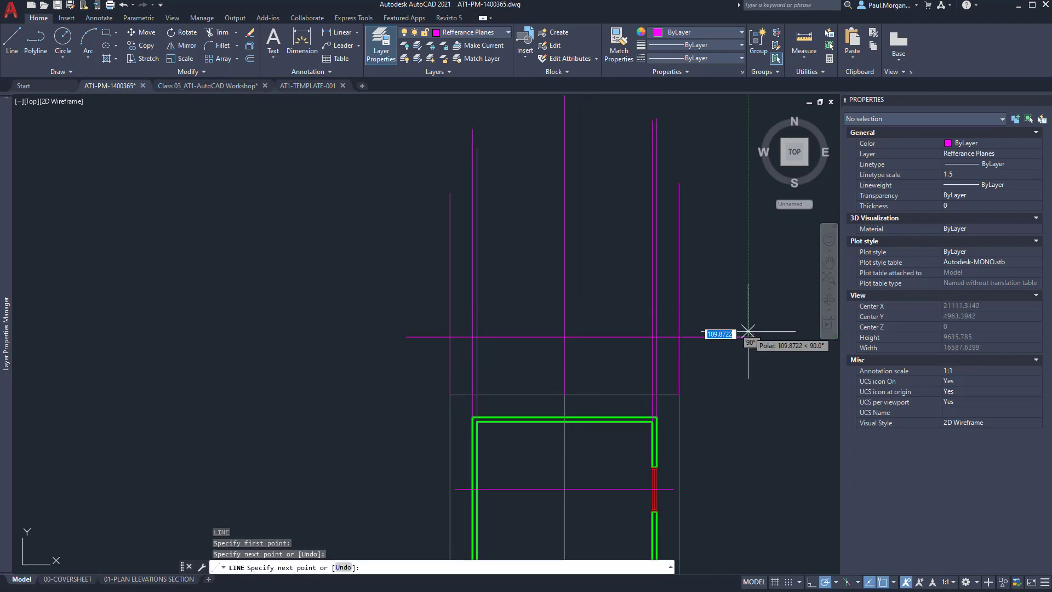
pyautogui.press('Escape')
pyautogui.press('Escape')
# Offset the new horizontal reference line 2400 upward to set the ceiling level.
pyautogui.click(735, 359)
pyautogui.click(712, 309)
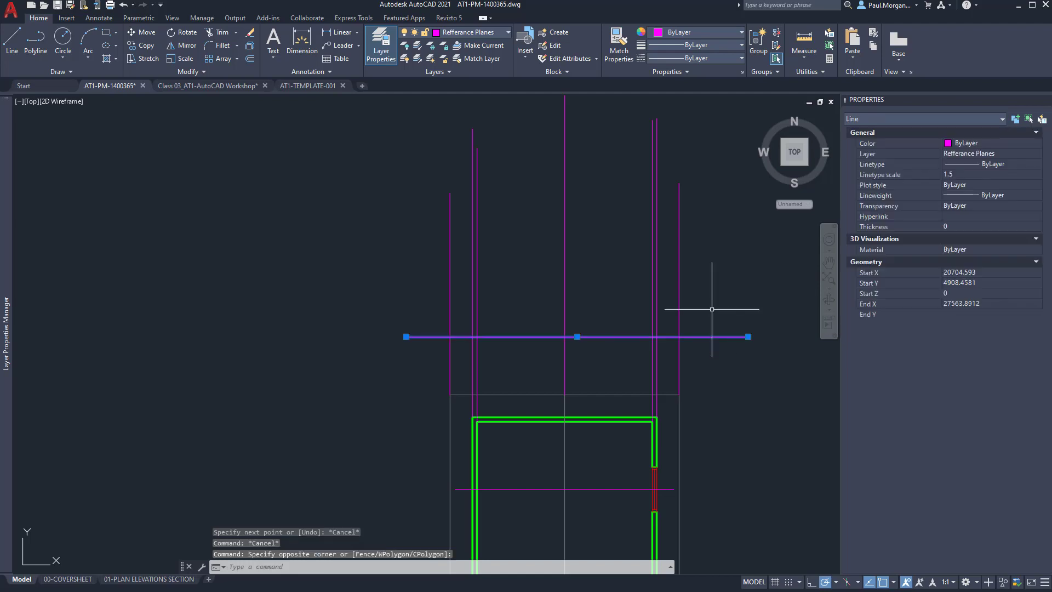
pyautogui.press('o')
pyautogui.press('Return')
pyautogui.write('24')
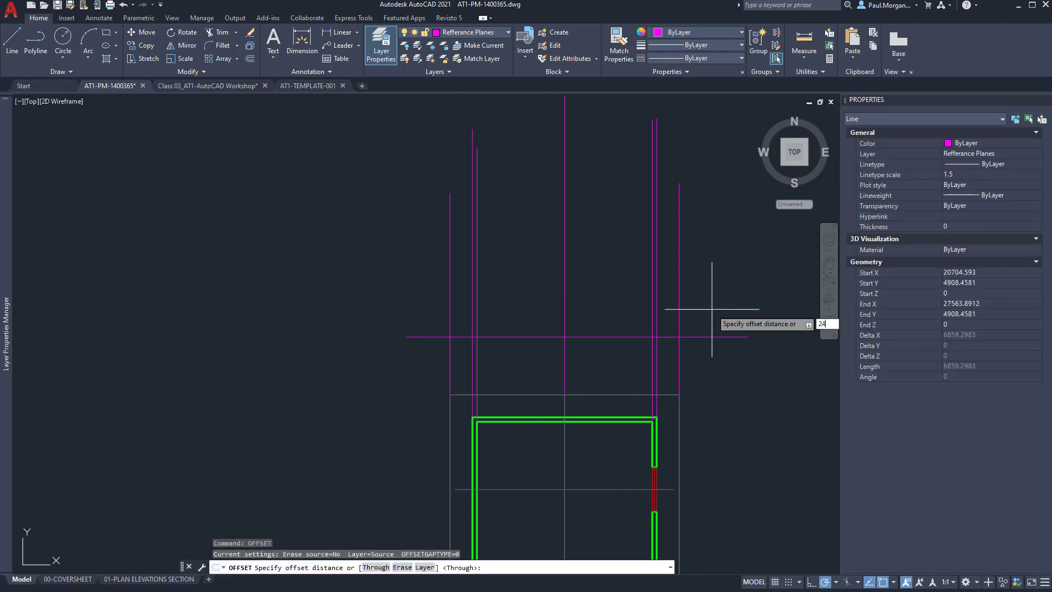
pyautogui.write('00')
pyautogui.press('Return')
pyautogui.click(749, 242)
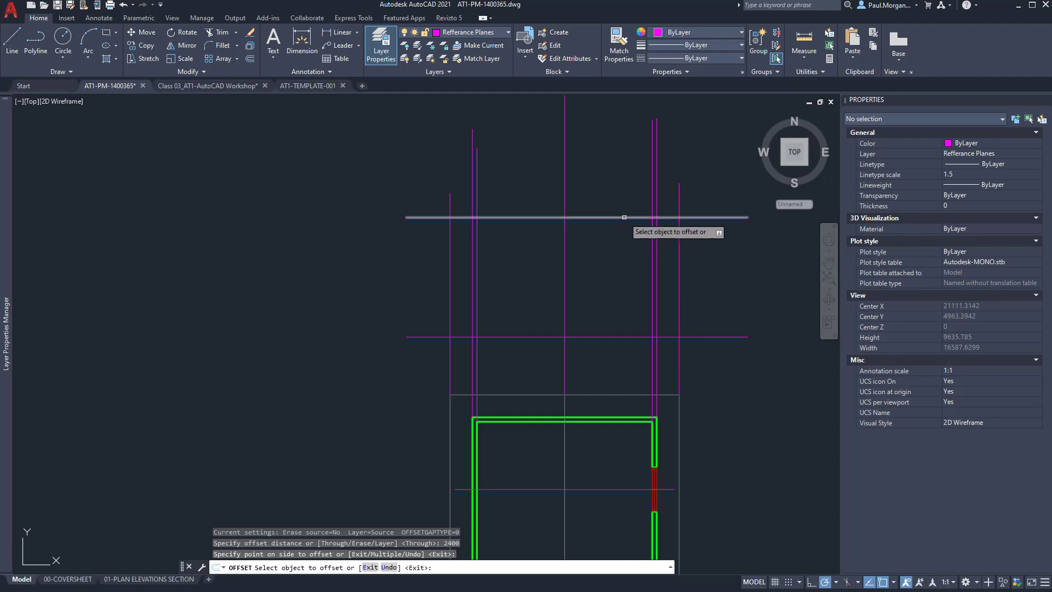
pyautogui.press('Escape')
# Draw a horizontal window-head line about 845 long, starting 300 below the ceiling level on the right wall's inner face line.
pyautogui.write('l')
pyautogui.press('Return')
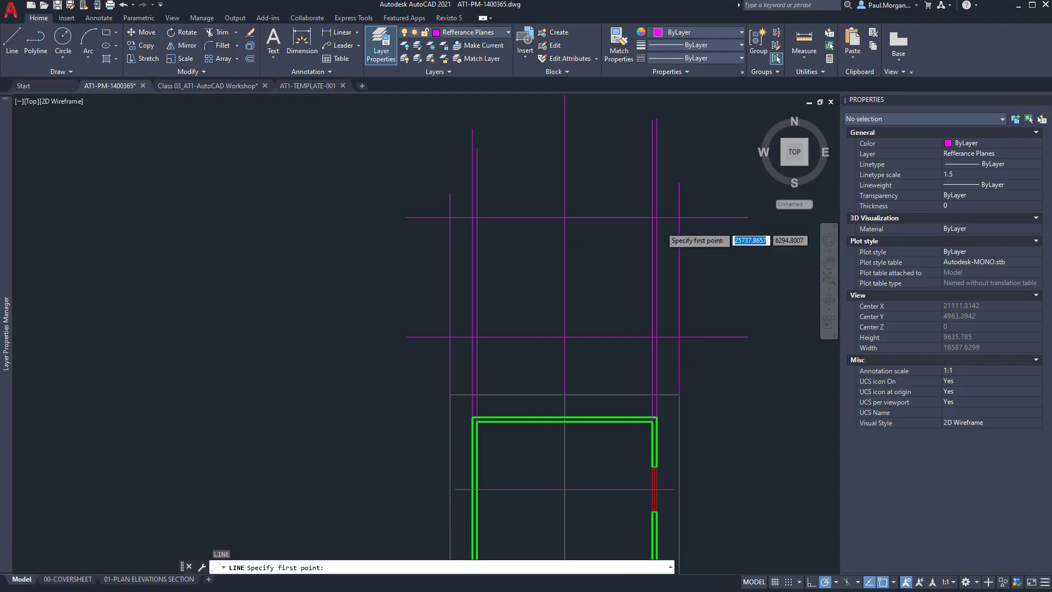
pyautogui.scroll(4, 661, 226)
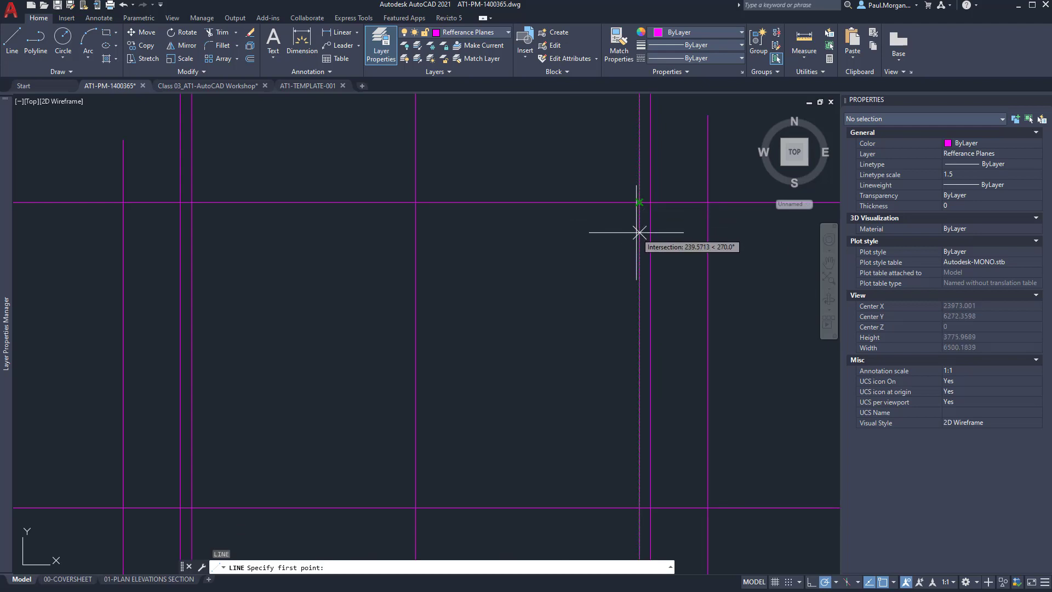
pyautogui.write('300')
pyautogui.press('Return')
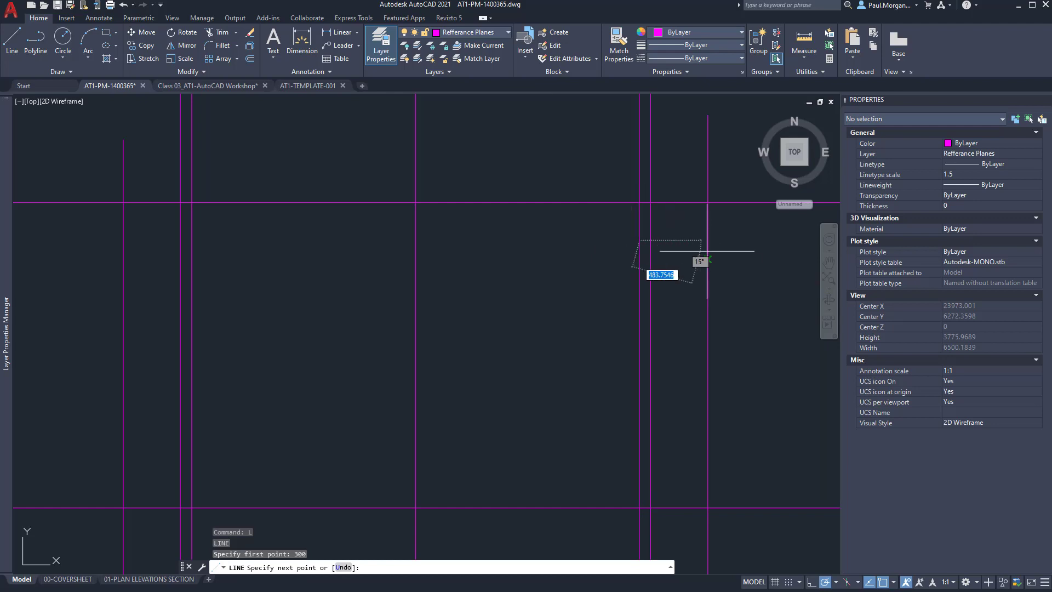
pyautogui.click(747, 240)
pyautogui.press('Escape')
pyautogui.press('Escape')
# Move the short window-head line left by its midpoint onto the right wall's outer face line.
pyautogui.click(683, 225)
pyautogui.click(671, 252)
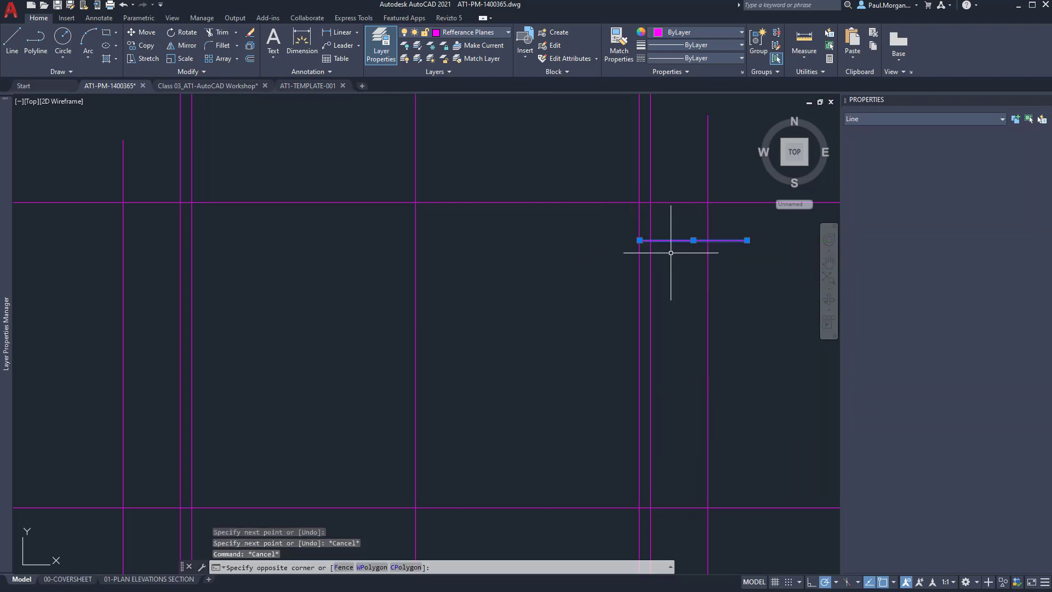
pyautogui.click(694, 240)
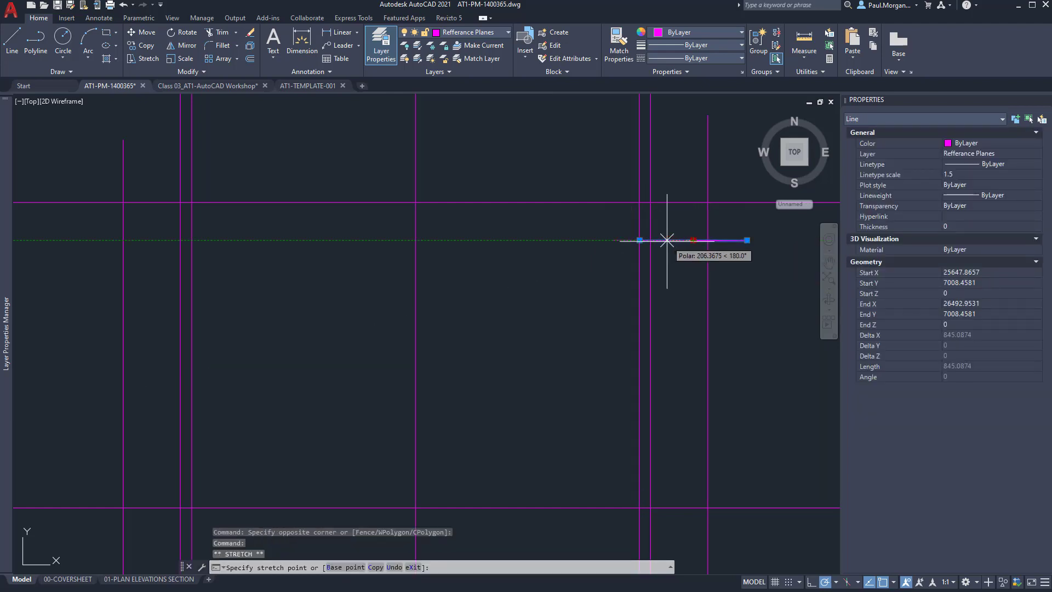
pyautogui.press('Escape')
pyautogui.press('Escape')
pyautogui.scroll(-4, 661, 269)
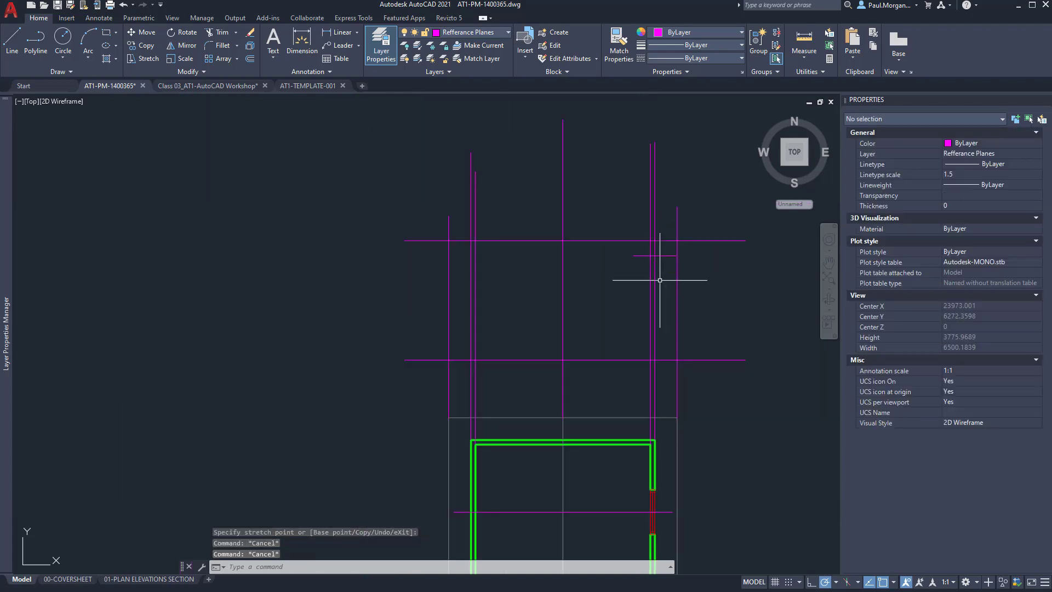
pyautogui.scroll(5, 652, 255)
pyautogui.scroll(-5, 645, 251)
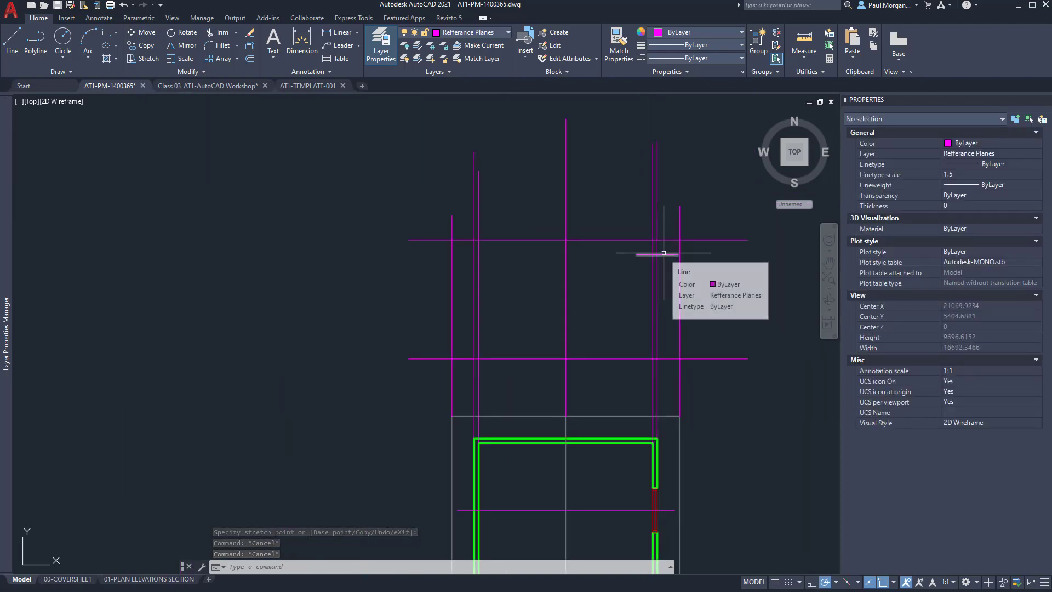
pyautogui.scroll(2, 660, 265)
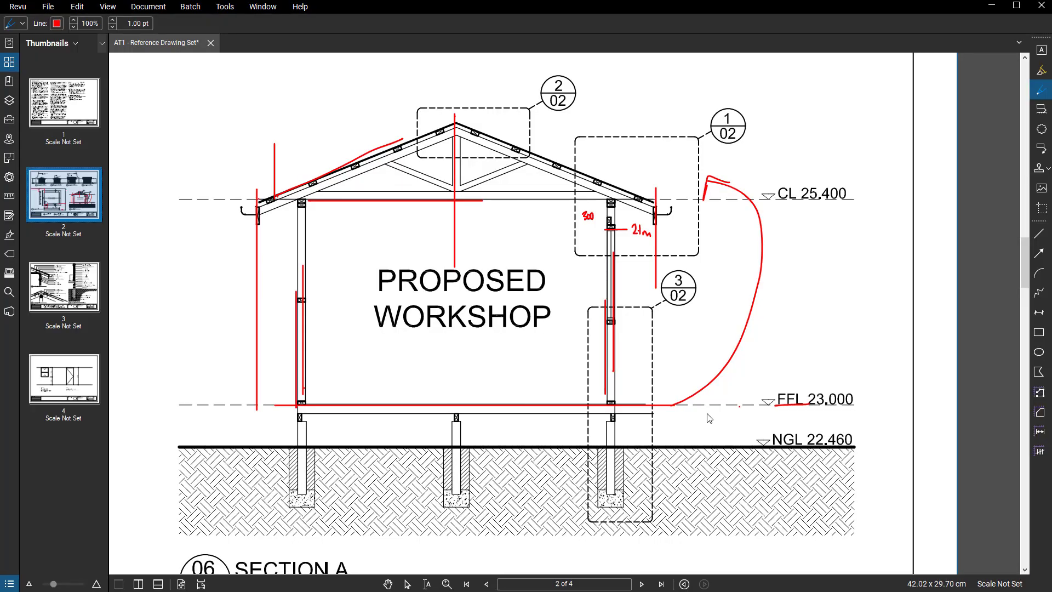
# In the Revu reference set, open page 4 and circle the window's 1140 height dimension in red.
pyautogui.scroll(-4, 592, 291)
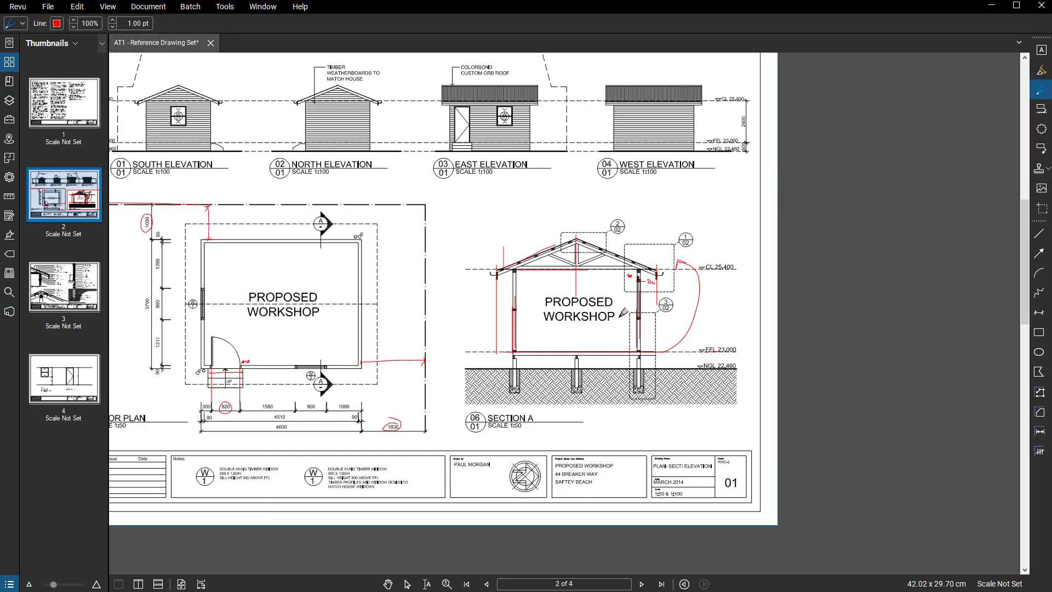
pyautogui.click(64, 379)
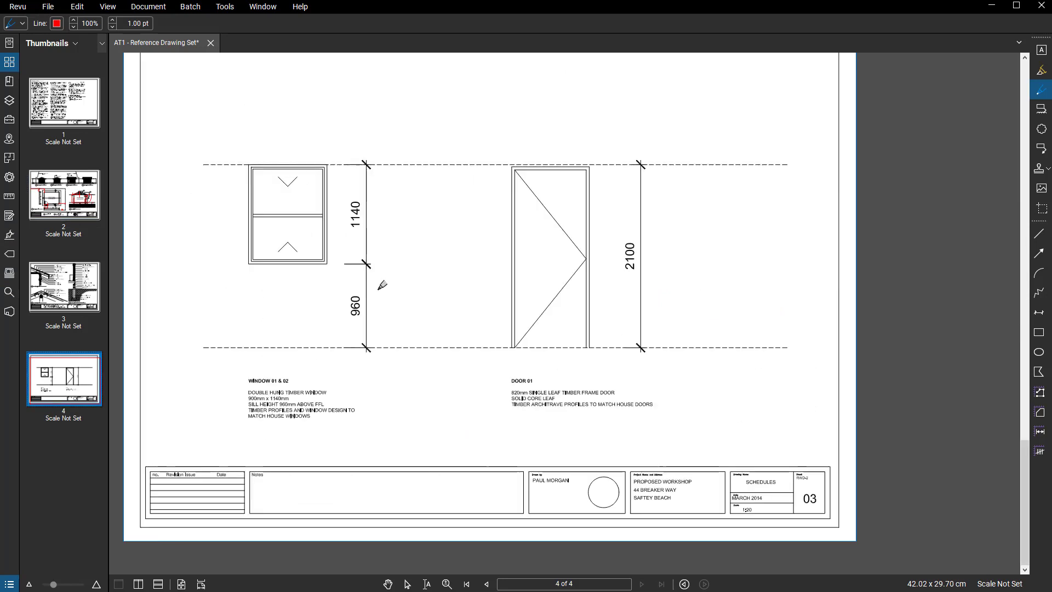
pyautogui.scroll(5, 318, 236)
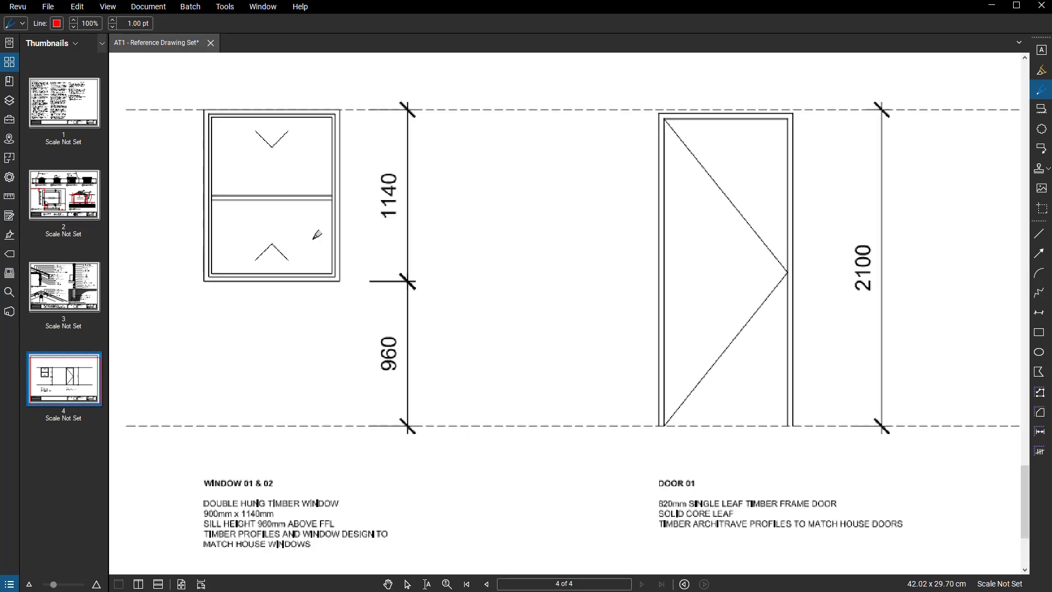
pyautogui.moveTo(509, 156); pyautogui.dragTo(531, 144)
pyautogui.moveTo(494, 177); pyautogui.dragTo(545, 142)
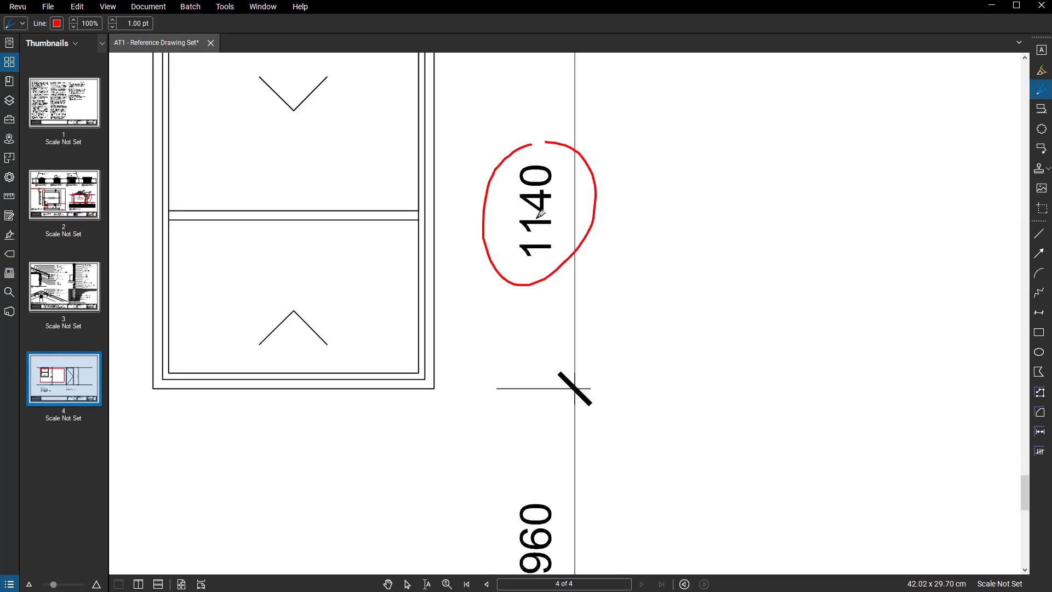
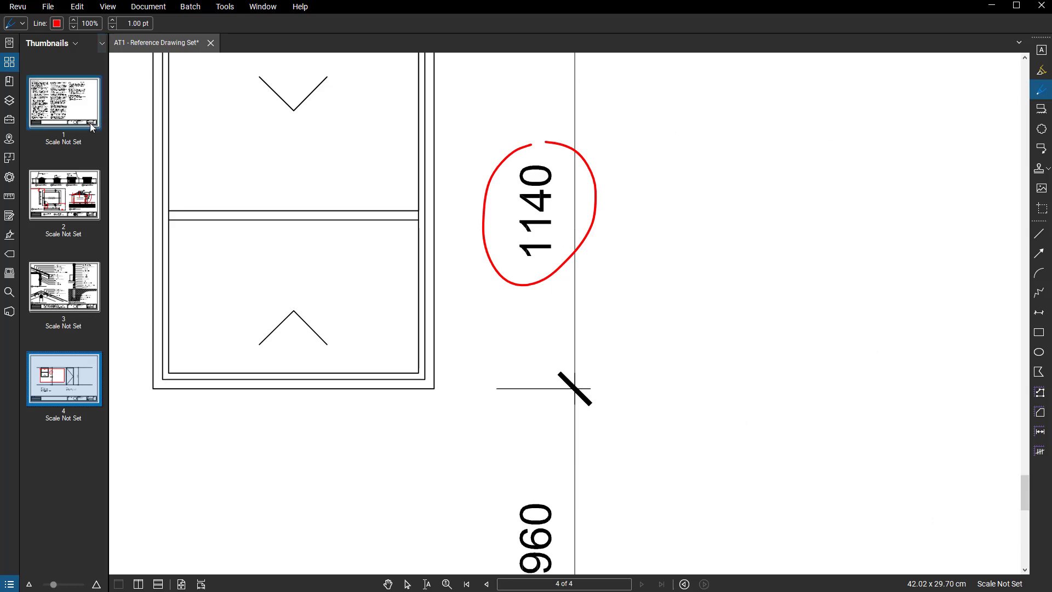
# Return to page 2 and mark the window sill in Section A's right wall with a short horizontal red line.
pyautogui.click(65, 195)
pyautogui.moveTo(789, 452); pyautogui.dragTo(496, 251, button='middle')
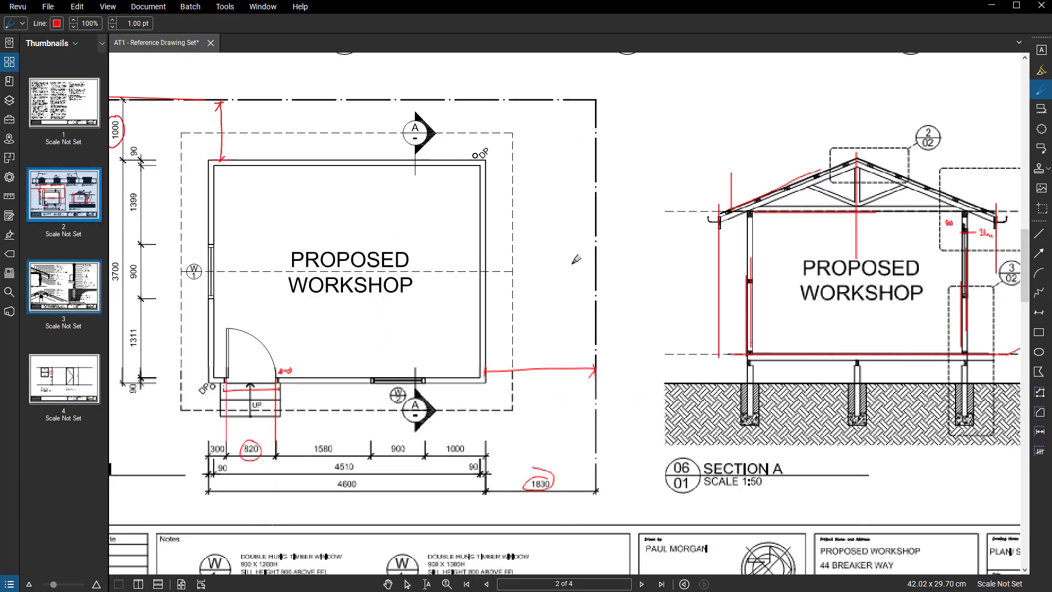
pyautogui.moveTo(914, 263); pyautogui.dragTo(606, 270, button='middle')
pyautogui.scroll(3, 690, 239)
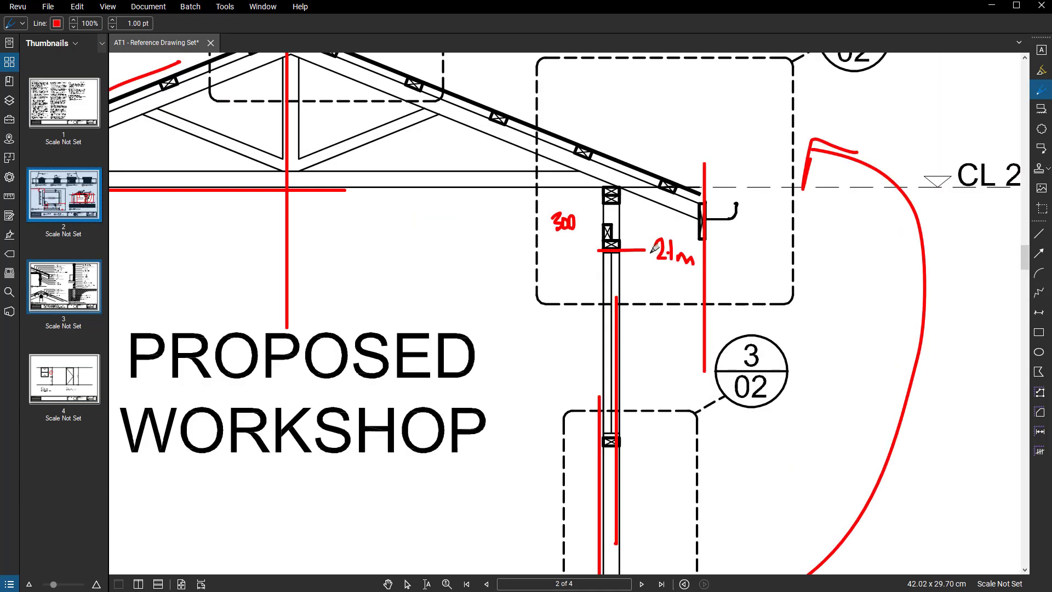
pyautogui.moveTo(578, 439); pyautogui.dragTo(683, 438)
# Examine the window and door height dimensions on the page 4 schedule again.
pyautogui.click(65, 378)
pyautogui.scroll(-3, 465, 298)
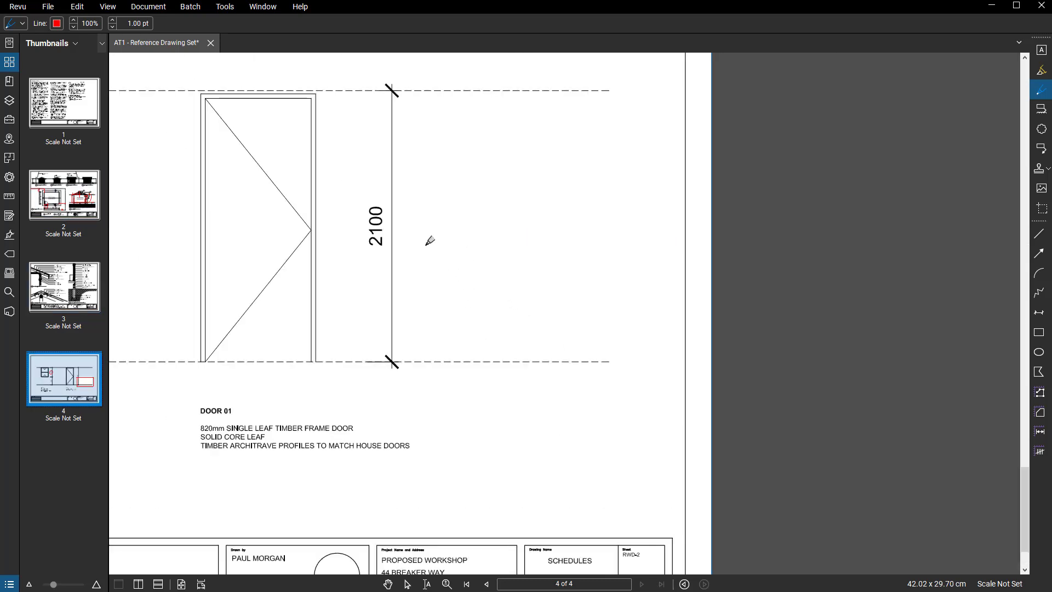
pyautogui.moveTo(366, 212); pyautogui.dragTo(725, 280, button='middle')
pyautogui.scroll(2, 344, 221)
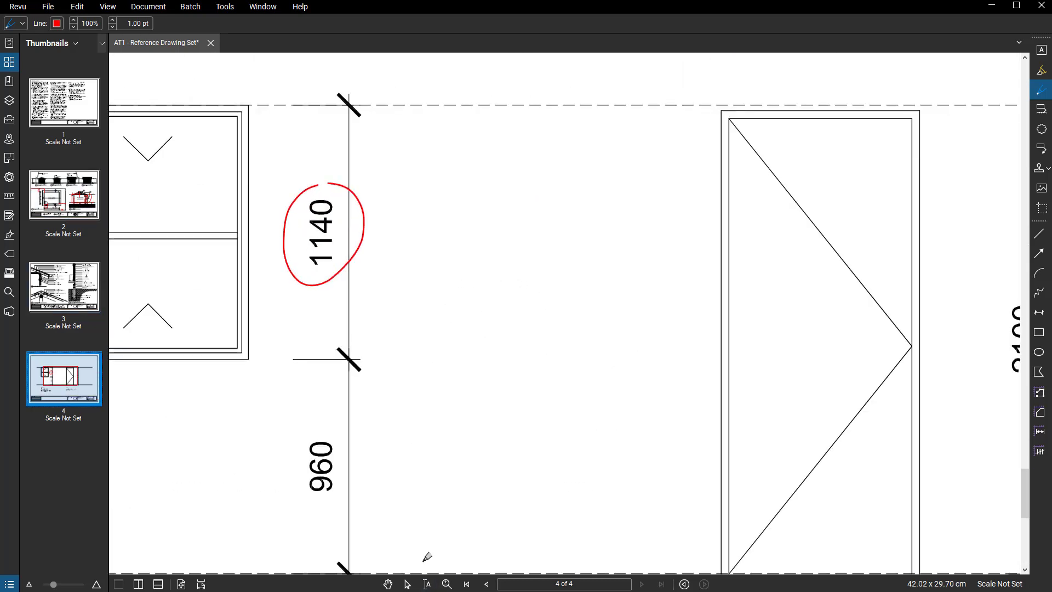
# Switch back to AutoCAD and offset the short window-head line 1140 downward to set the sill level.
pyautogui.click(992, 6)
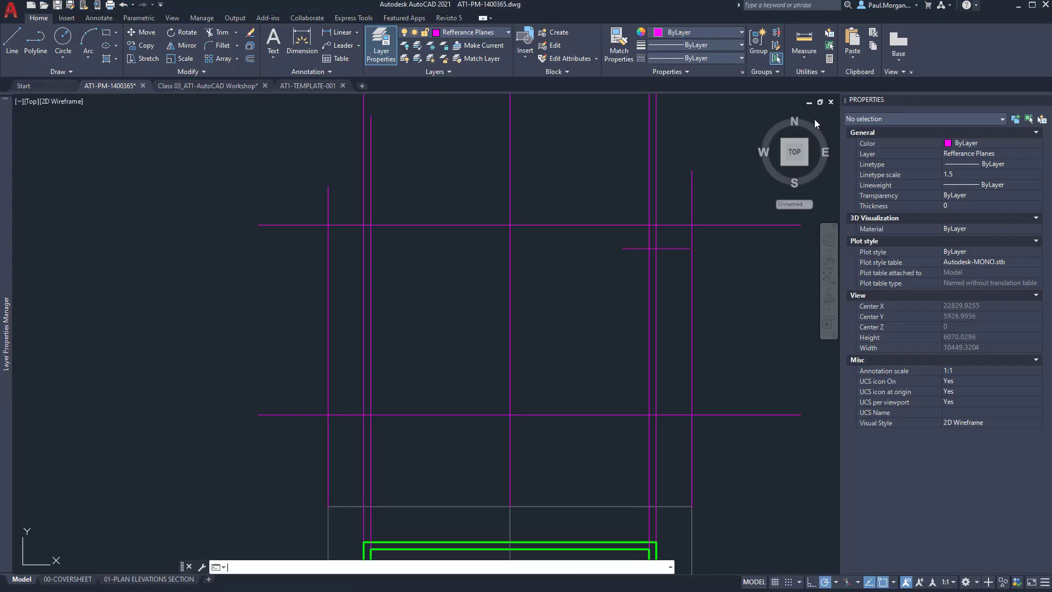
pyautogui.click(676, 249)
pyautogui.click(673, 258)
pyautogui.click(672, 259)
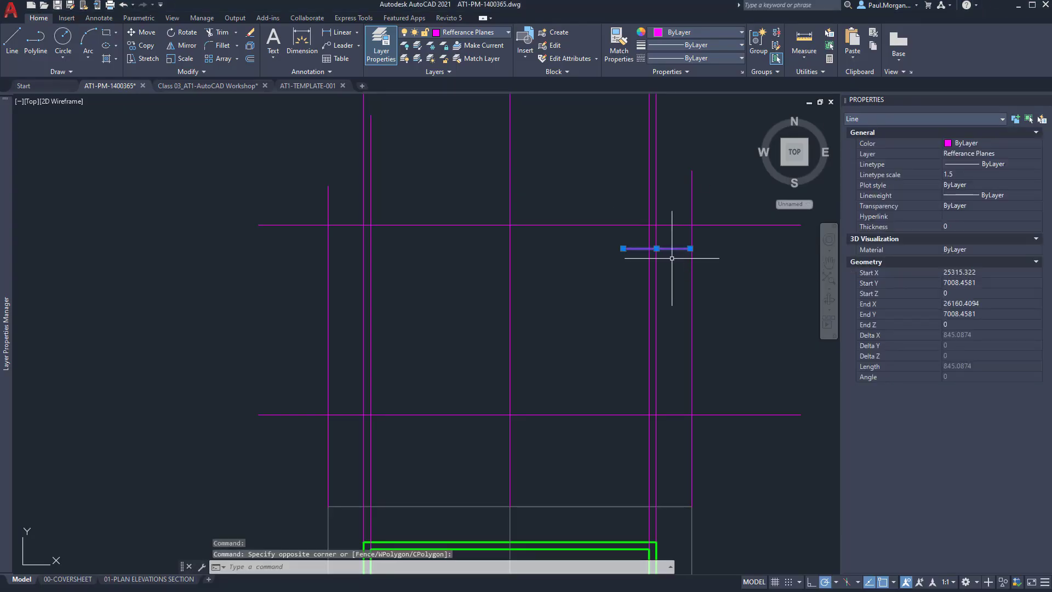
pyautogui.write('of')
pyautogui.press('Return')
pyautogui.write('114')
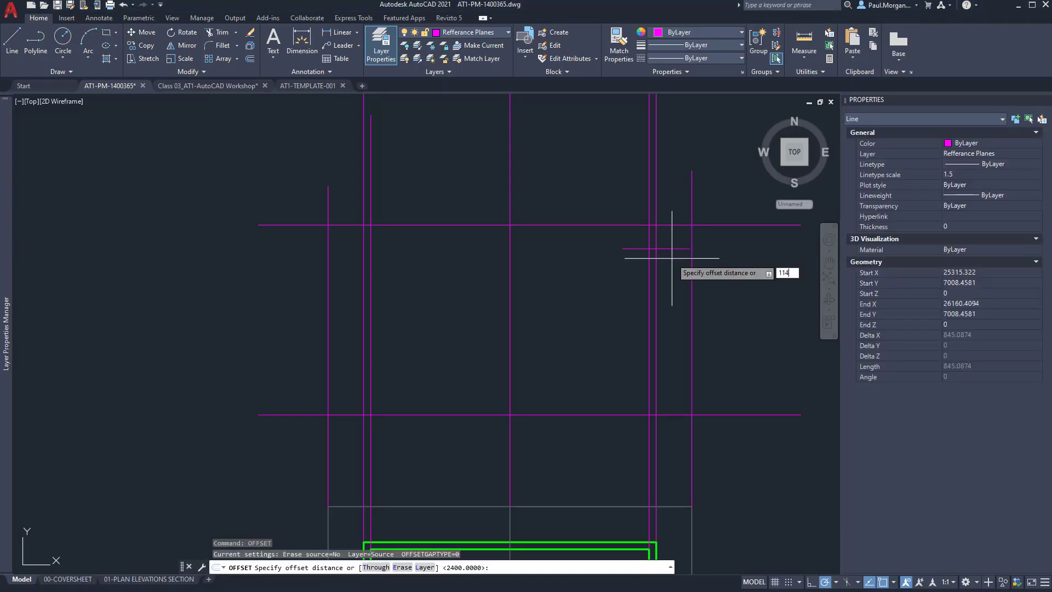
pyautogui.write('0')
pyautogui.press('Return')
pyautogui.click(672, 249)
pyautogui.click(687, 357)
pyautogui.press('Escape')
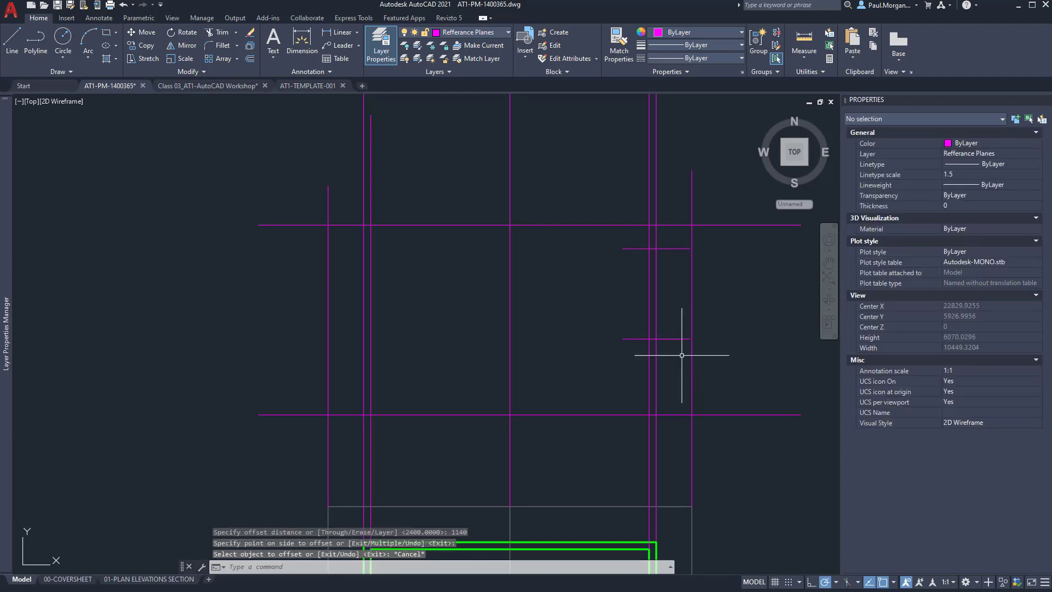
pyautogui.press('Escape')
# Draw a roof pitch line 6000 long at 22 degrees in the empty space above the reference lines.
pyautogui.scroll(-5, 682, 355)
pyautogui.scroll(5, 682, 355)
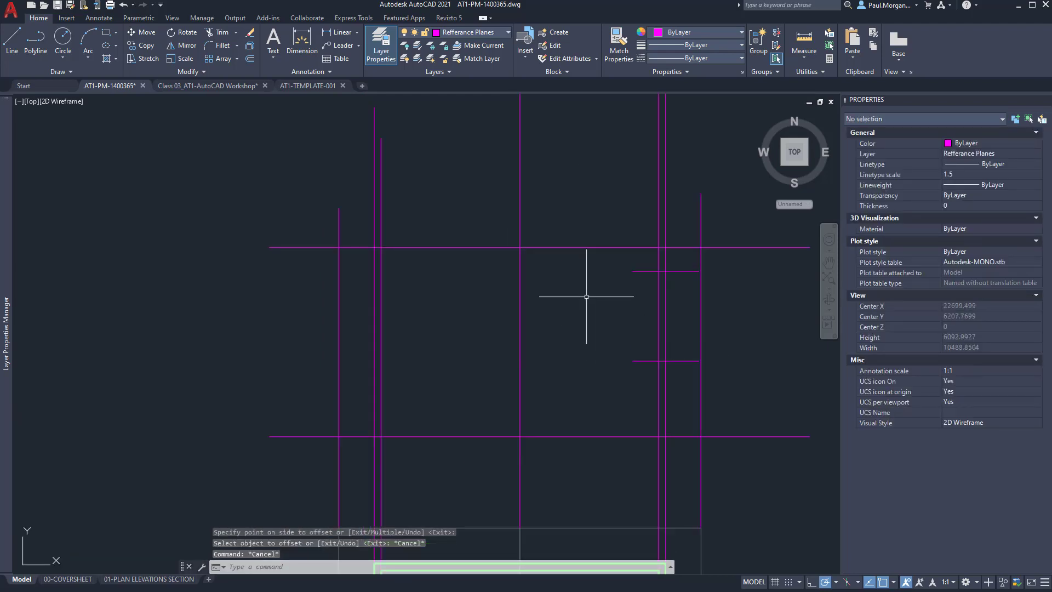
pyautogui.moveTo(557, 196); pyautogui.dragTo(591, 249, button='middle')
pyautogui.write('l')
pyautogui.press('Return')
pyautogui.scroll(-1, 577, 206)
pyautogui.moveTo(559, 200); pyautogui.dragTo(577, 208, button='middle')
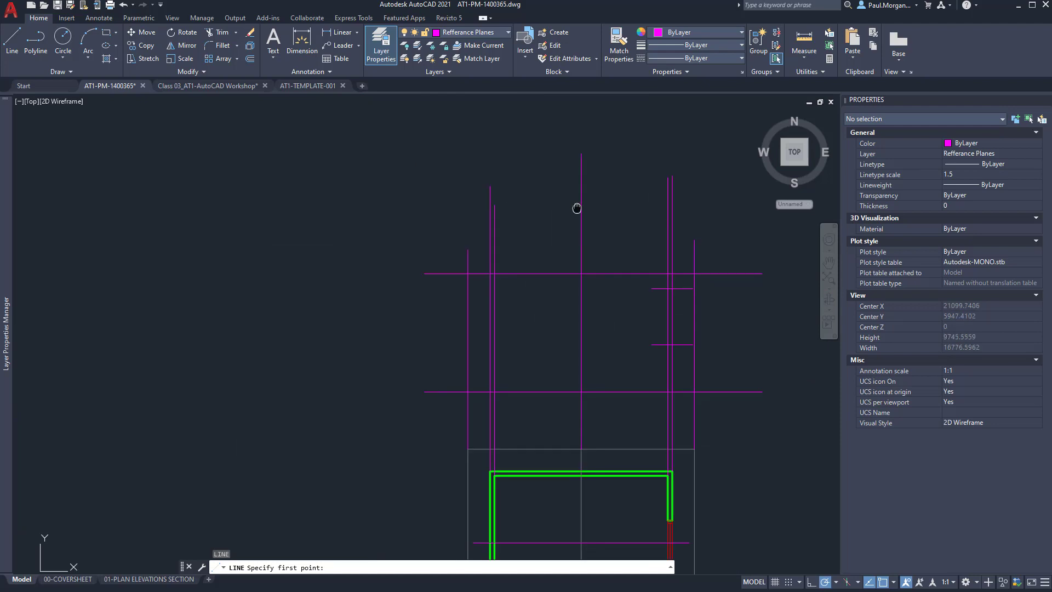
pyautogui.scroll(-4, 376, 235)
pyautogui.click(342, 173)
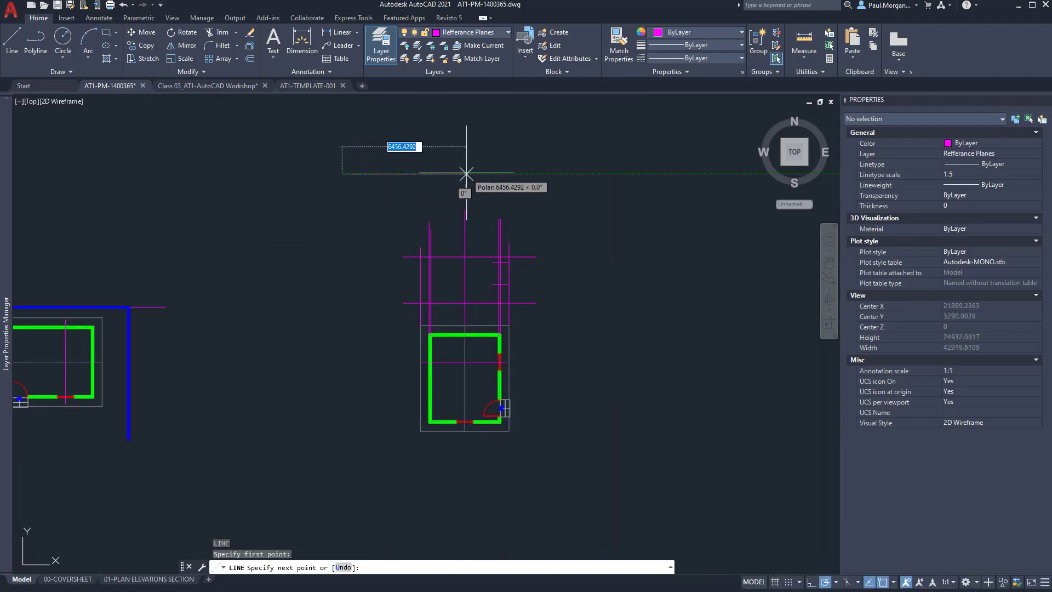
pyautogui.write('600')
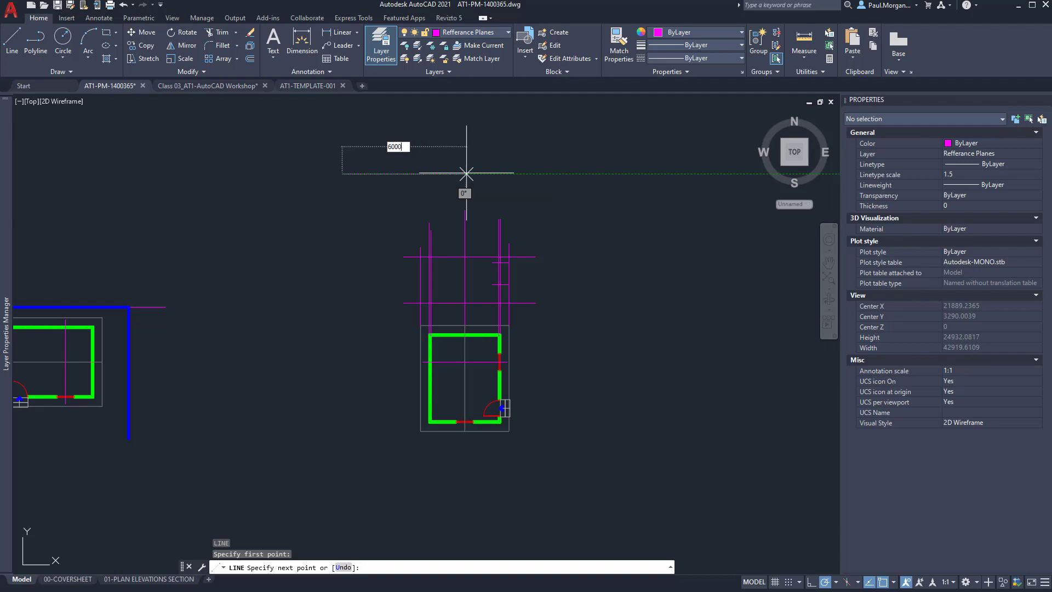
pyautogui.write('0')
pyautogui.press('Tab')
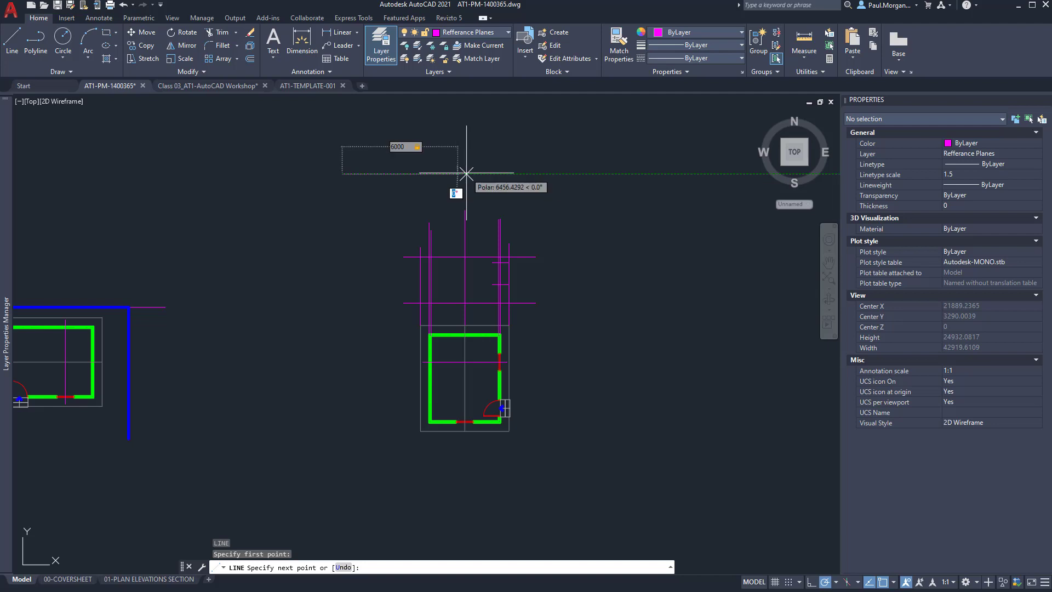
pyautogui.write('22')
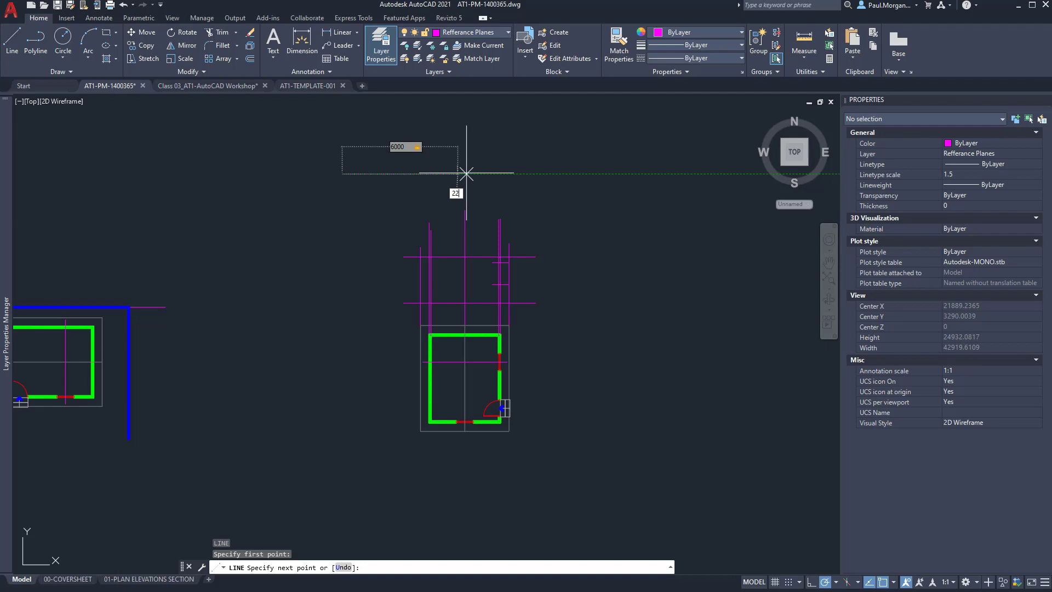
pyautogui.press('Return')
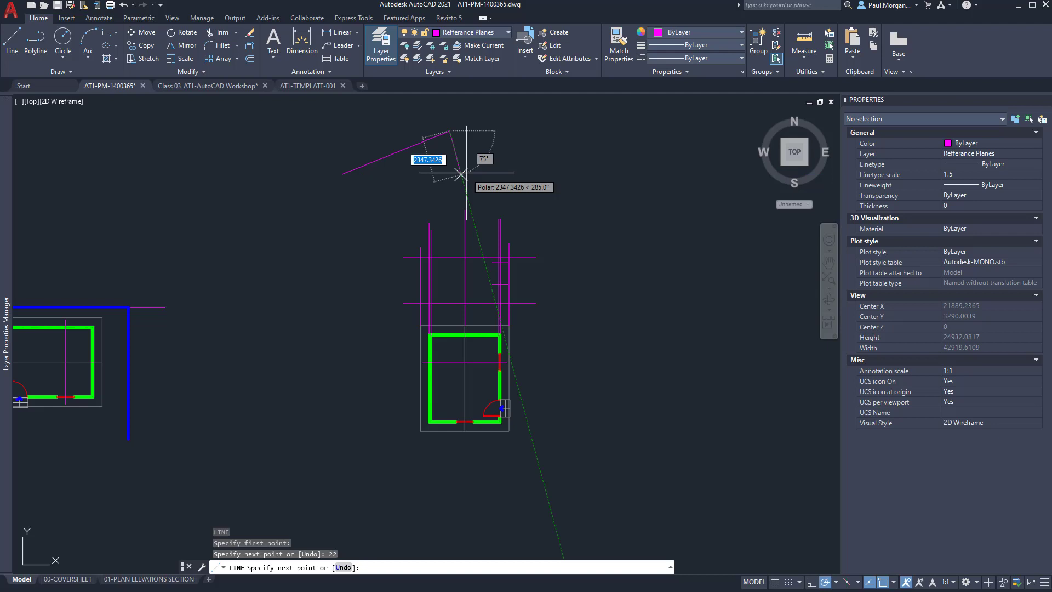
pyautogui.press('Return')
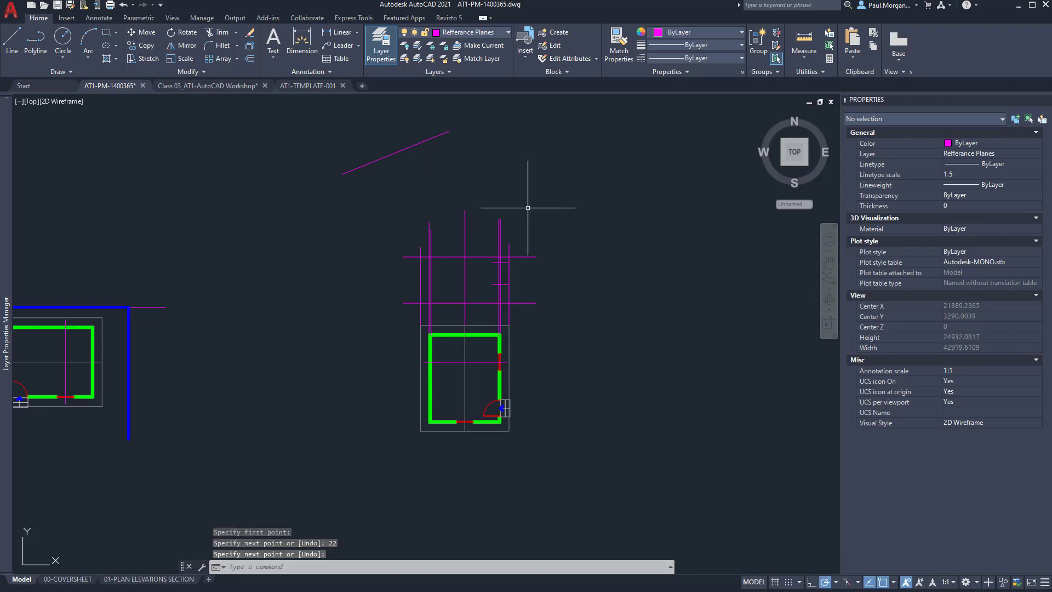
# Move the sloped roof line by its upper endpoint onto the top end of the vertical centre reference line.
pyautogui.scroll(2, 422, 179)
pyautogui.click(415, 171)
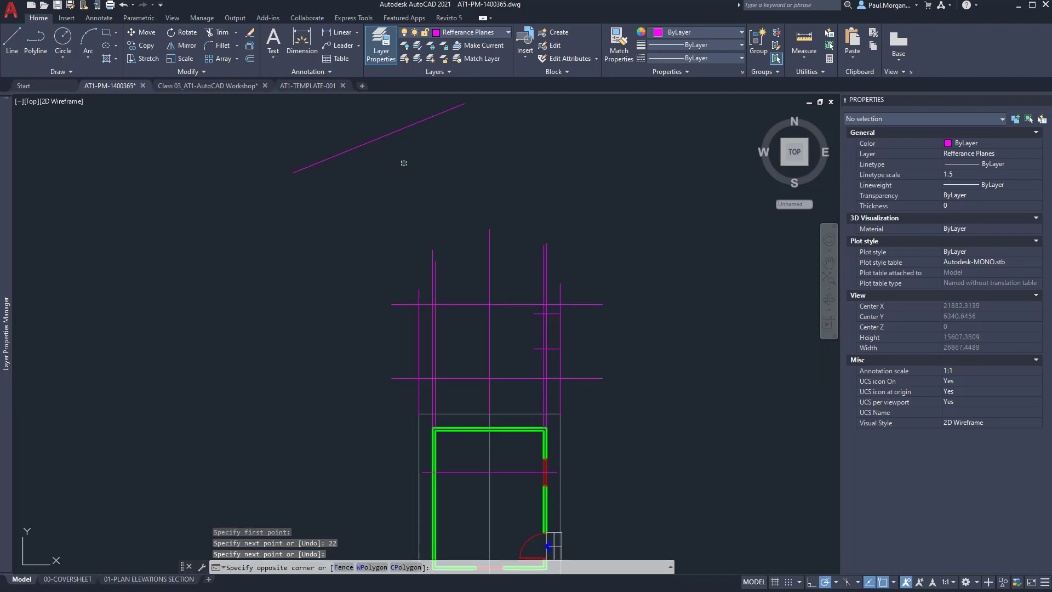
pyautogui.click(386, 131)
pyautogui.moveTo(439, 150); pyautogui.dragTo(467, 196, button='middle')
pyautogui.write('m')
pyautogui.press('Return')
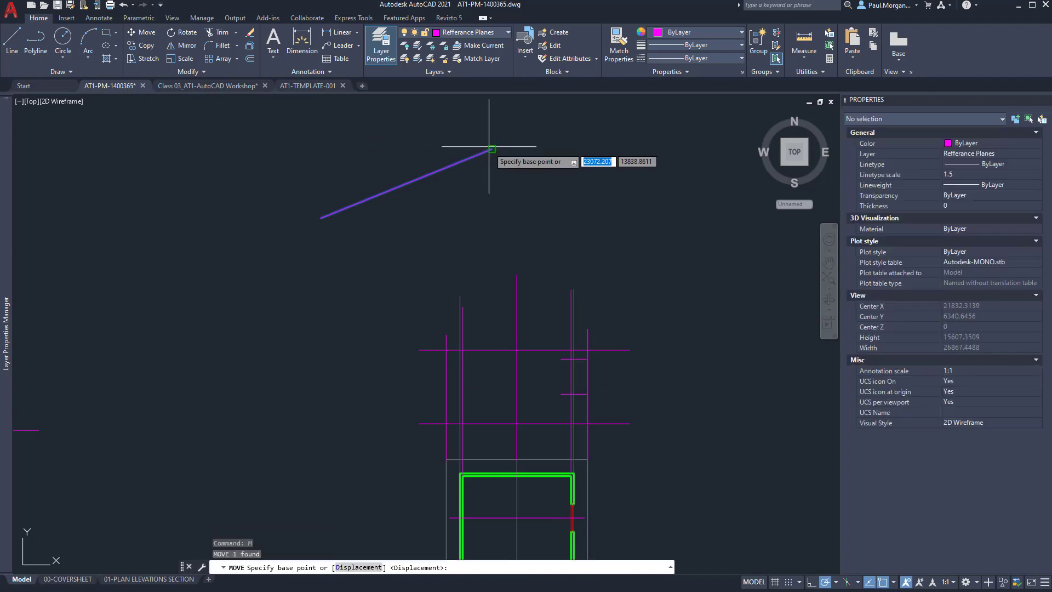
pyautogui.click(493, 150)
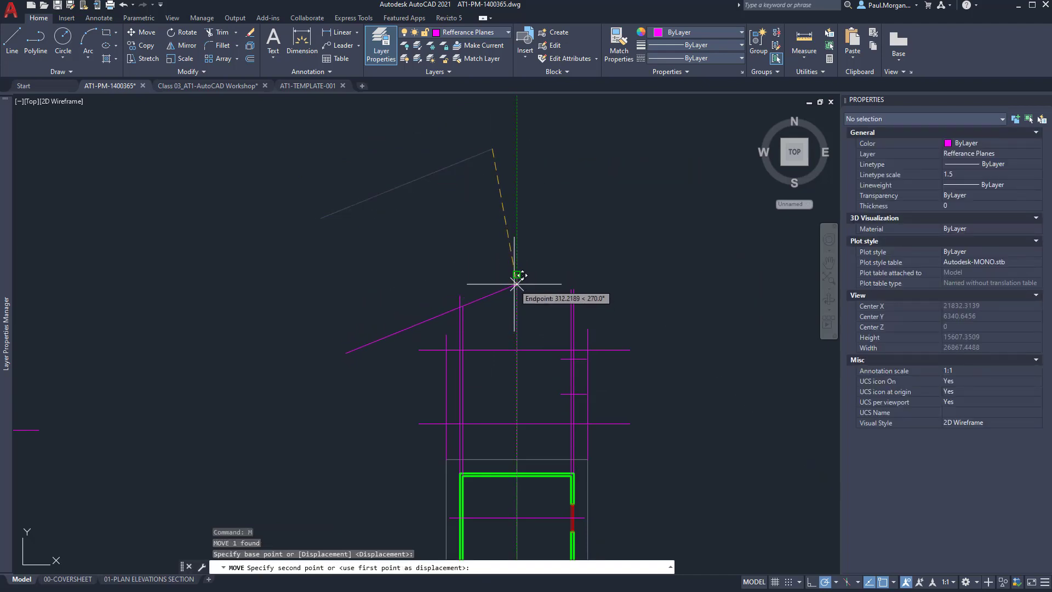
pyautogui.click(518, 277)
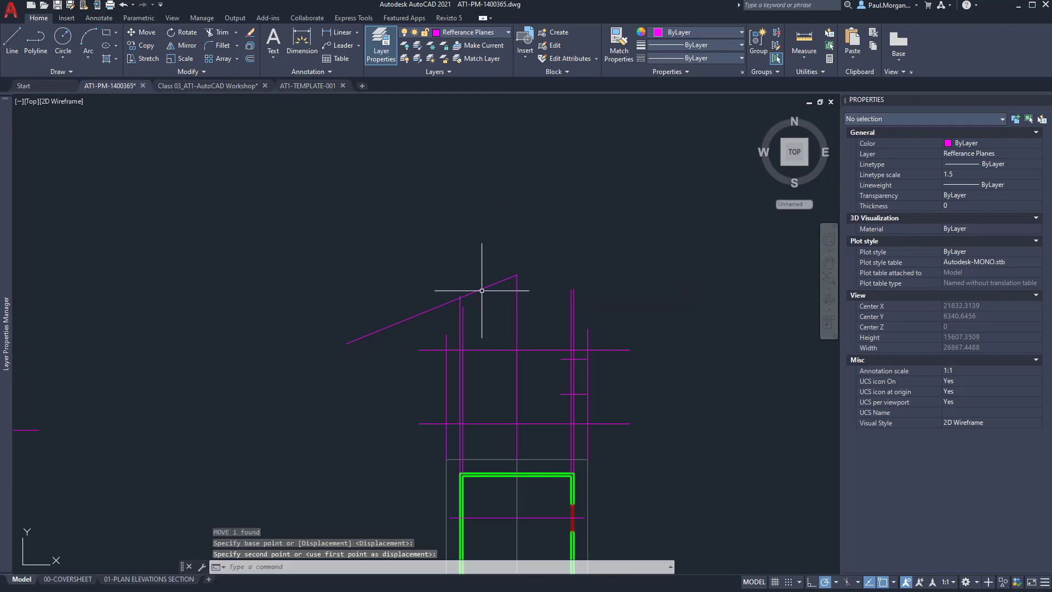
pyautogui.scroll(3, 481, 293)
pyautogui.moveTo(482, 293); pyautogui.dragTo(512, 195, button='middle')
pyautogui.scroll(-4, 512, 195)
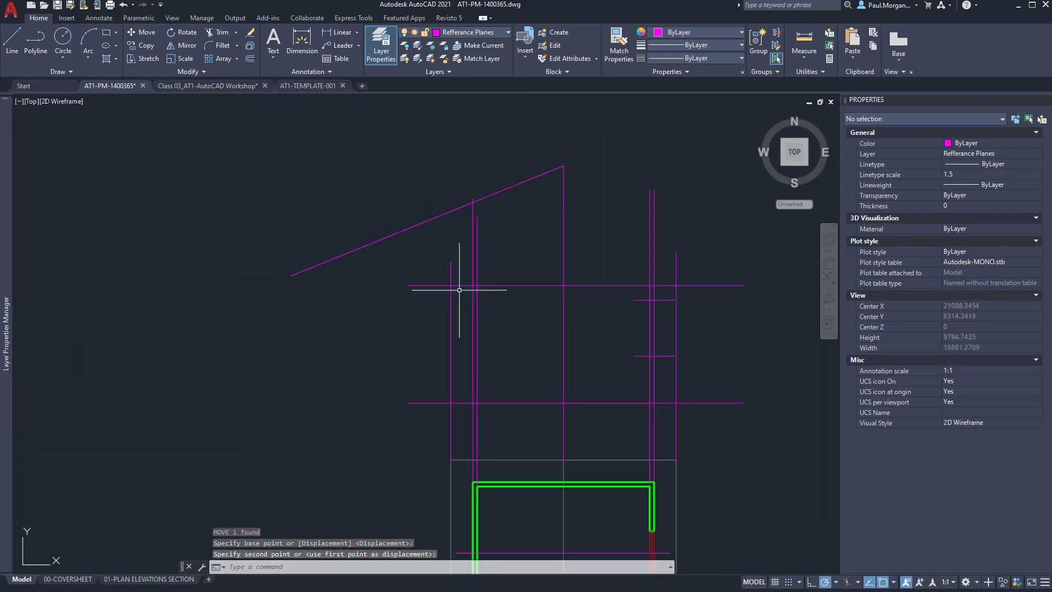
pyautogui.scroll(4, 450, 287)
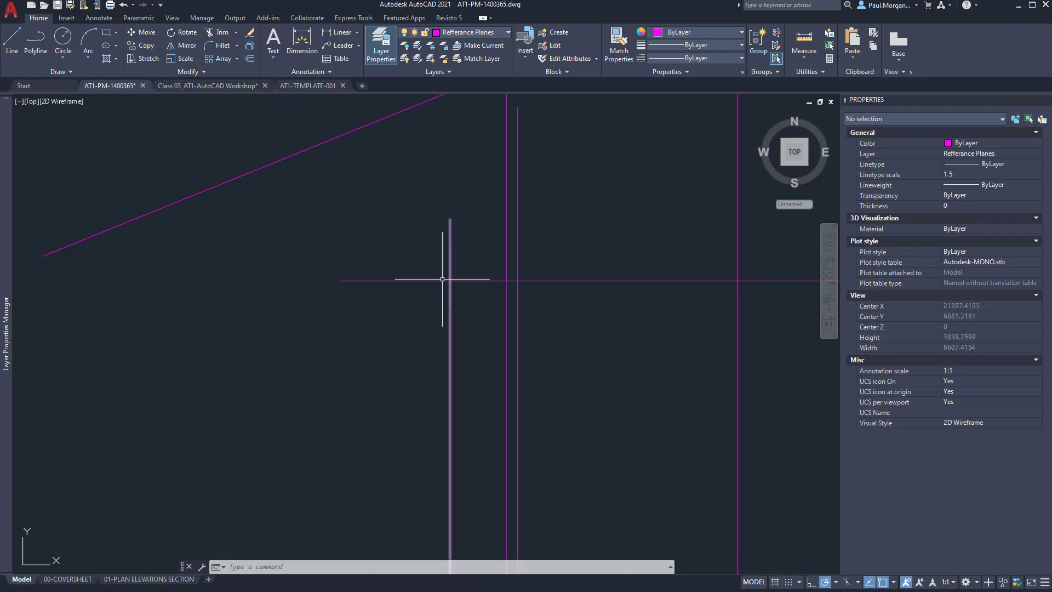
# Move the roof pitch line by its midpoint onto the intersection of the left-hand roof-edge line and the ceiling level line.
pyautogui.scroll(-4, 446, 290)
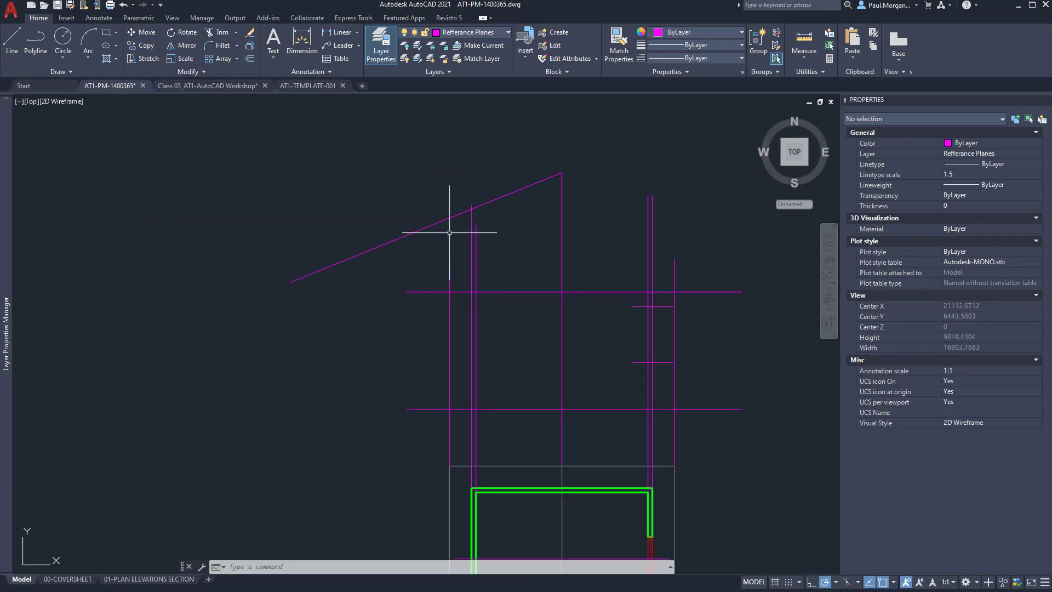
pyautogui.click(423, 229)
pyautogui.write('M')
pyautogui.press('Return')
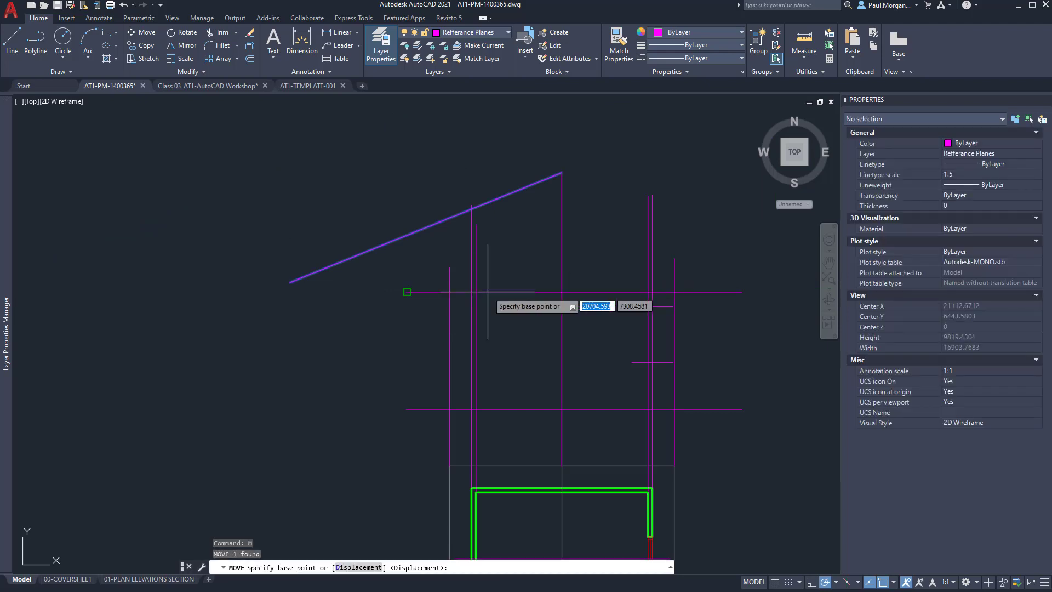
pyautogui.click(426, 226)
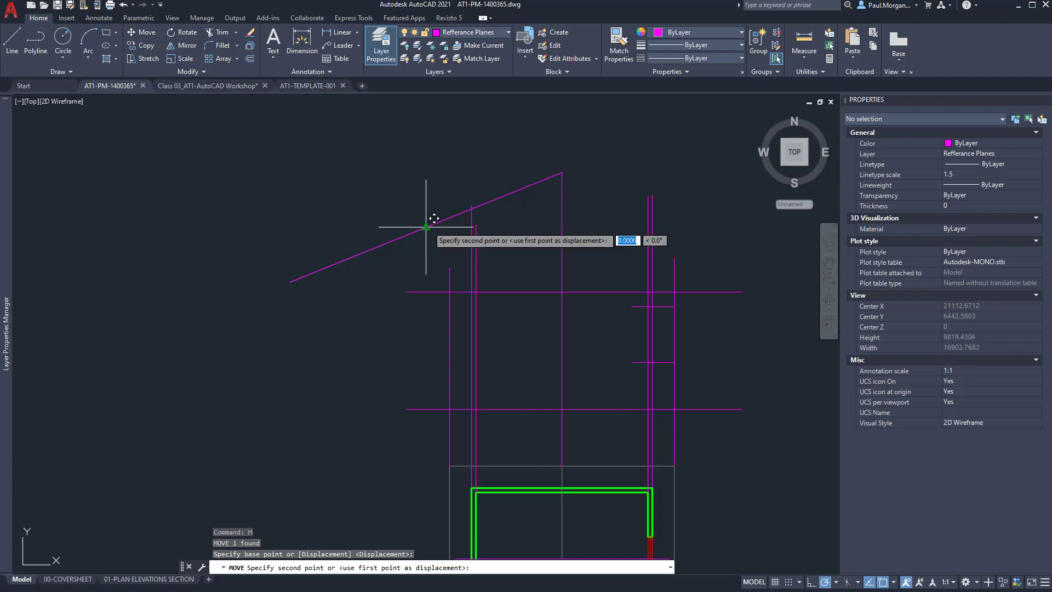
pyautogui.click(450, 292)
pyautogui.moveTo(570, 233); pyautogui.dragTo(543, 194, button='middle')
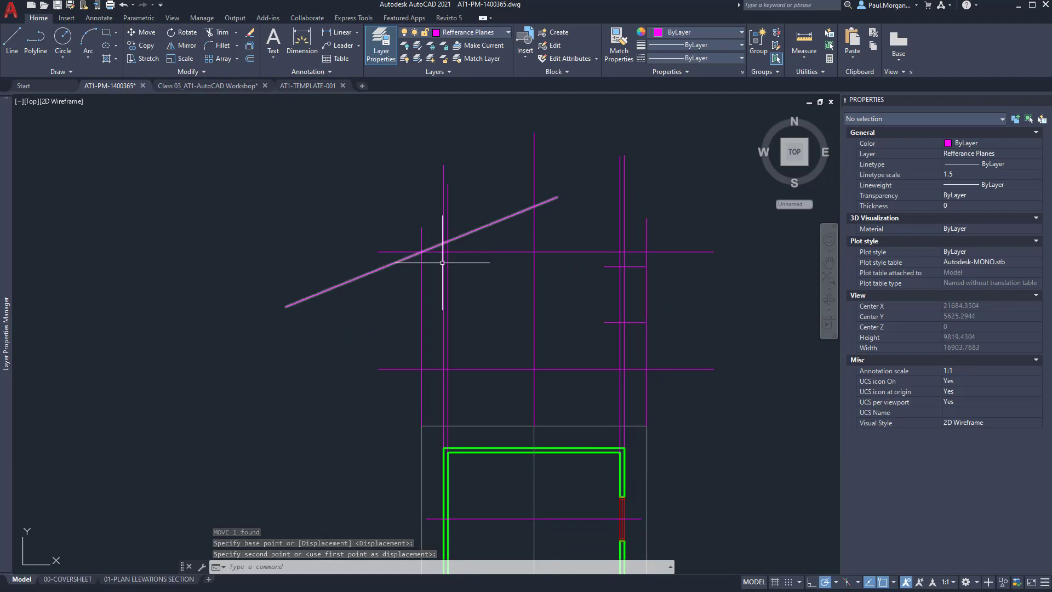
pyautogui.scroll(2, 543, 256)
pyautogui.scroll(-1, 513, 124)
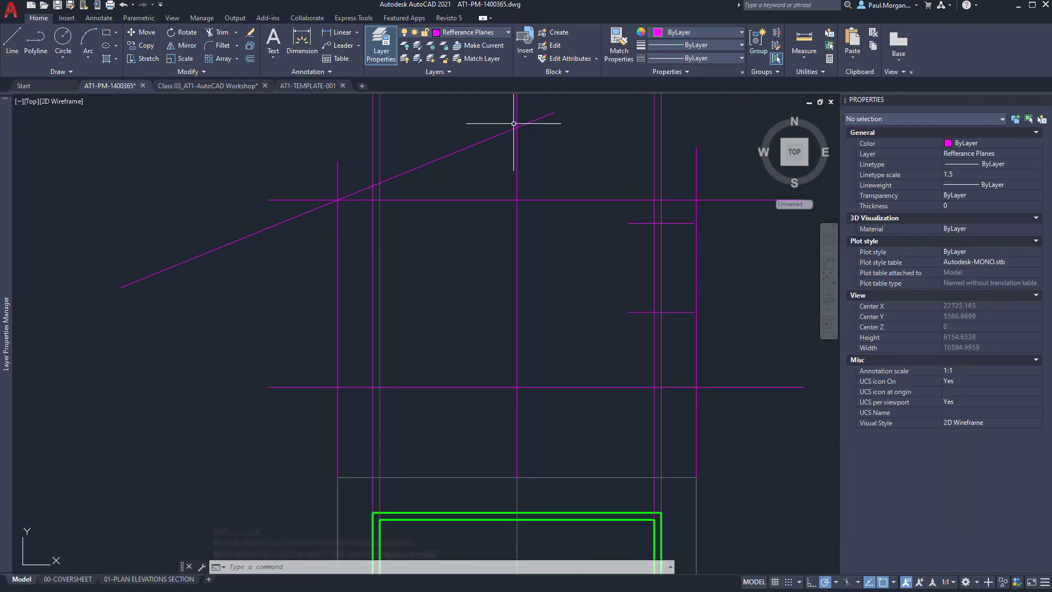
pyautogui.scroll(-2, 676, 188)
pyautogui.moveTo(625, 203); pyautogui.dragTo(520, 225, button='middle')
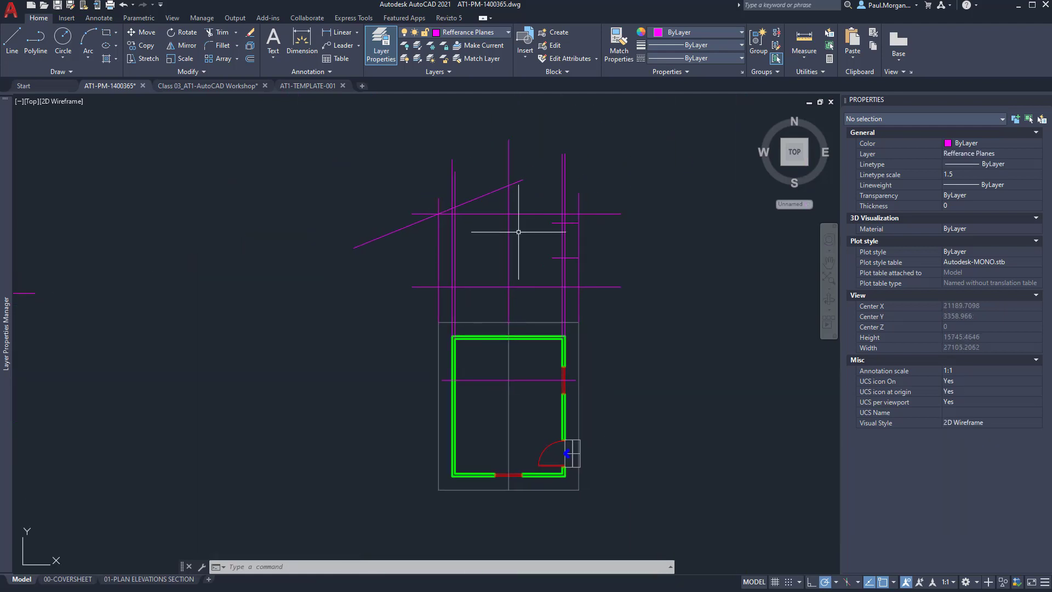
pyautogui.scroll(4, 519, 232)
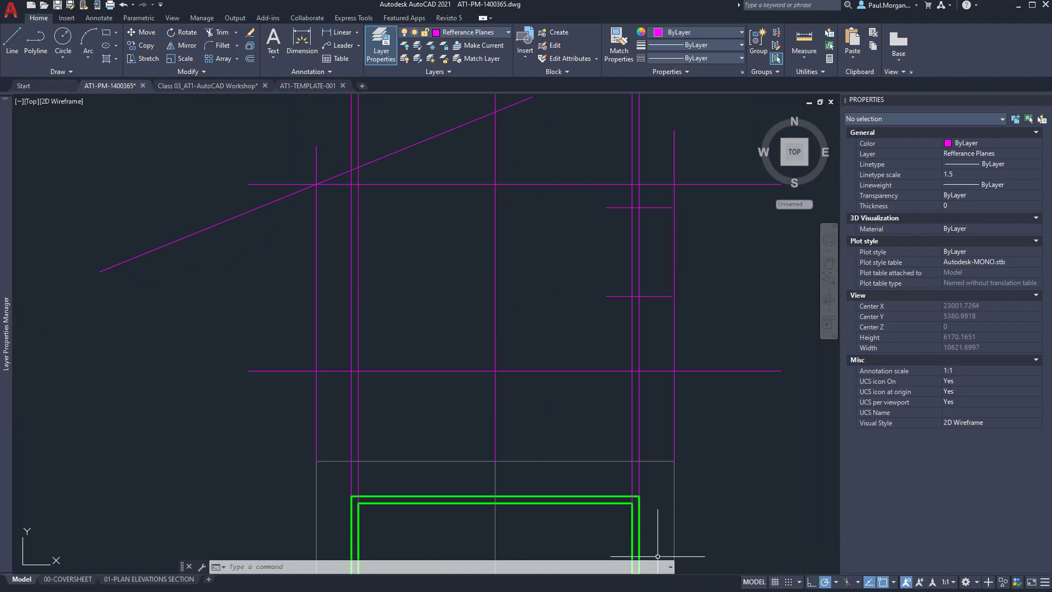
# Switch to the reference drawing set in Revu and, on page 2, circle Section A's left roof half and mark a mirroring arrow over the ridge.
pyautogui.hotkey('alt', 'Tab')
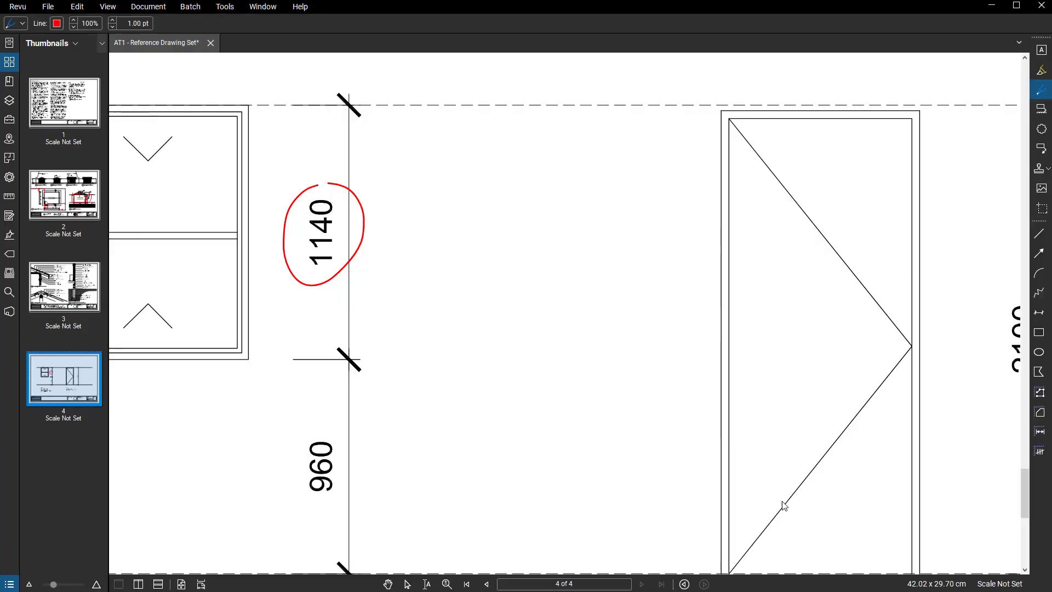
pyautogui.scroll(-6, 525, 352)
pyautogui.click(88, 215)
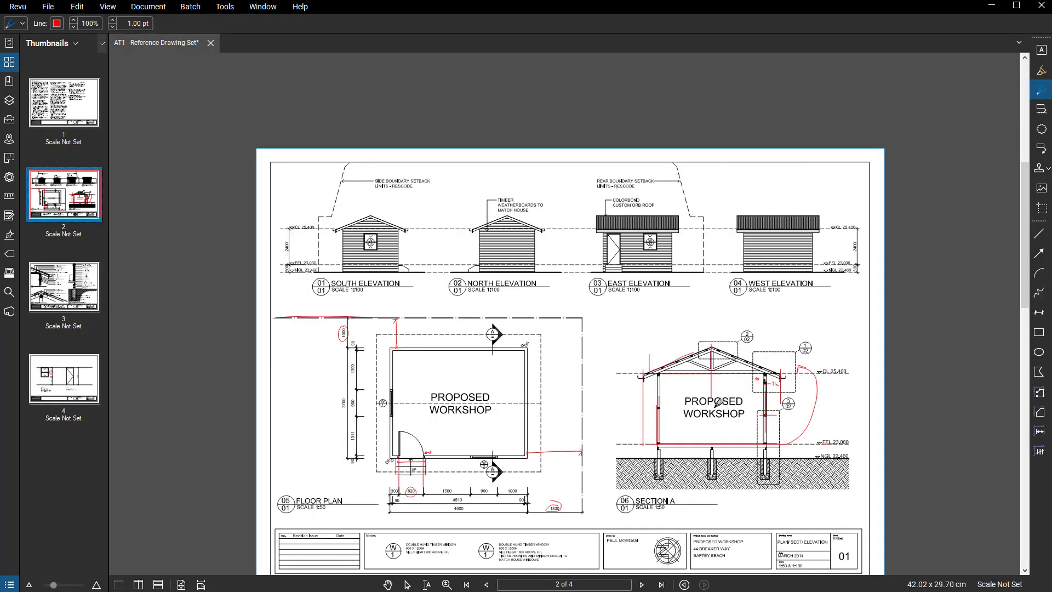
pyautogui.scroll(5, 709, 300)
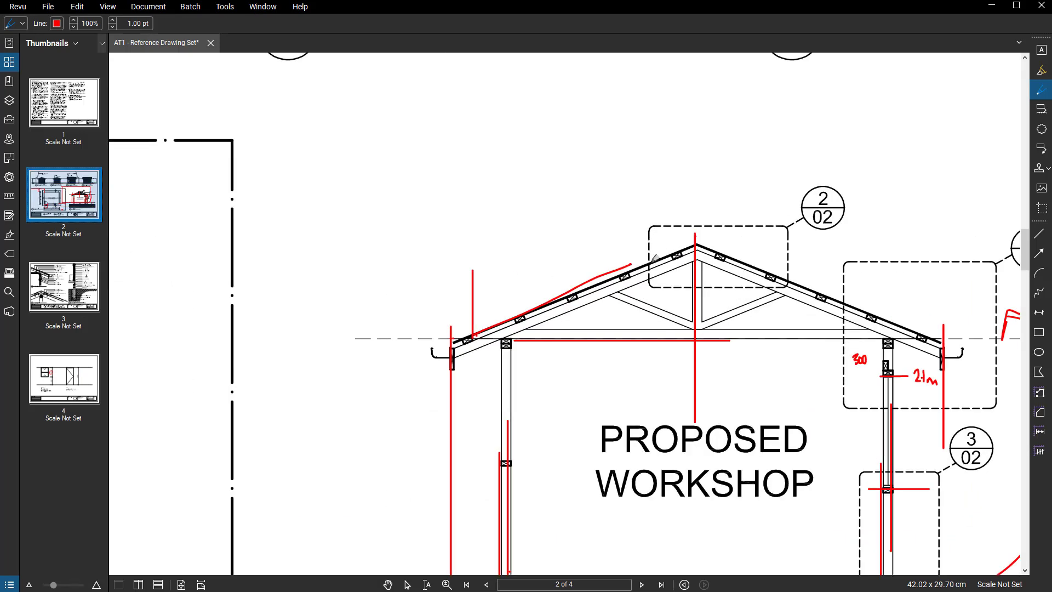
pyautogui.moveTo(684, 214)
pyautogui.mouseDown()
pyautogui.moveTo(446, 295)
pyautogui.moveTo(629, 371)
pyautogui.moveTo(685, 200)
pyautogui.moveTo(621, 187)
pyautogui.mouseUp()
pyautogui.moveTo(658, 232); pyautogui.dragTo(731, 237)
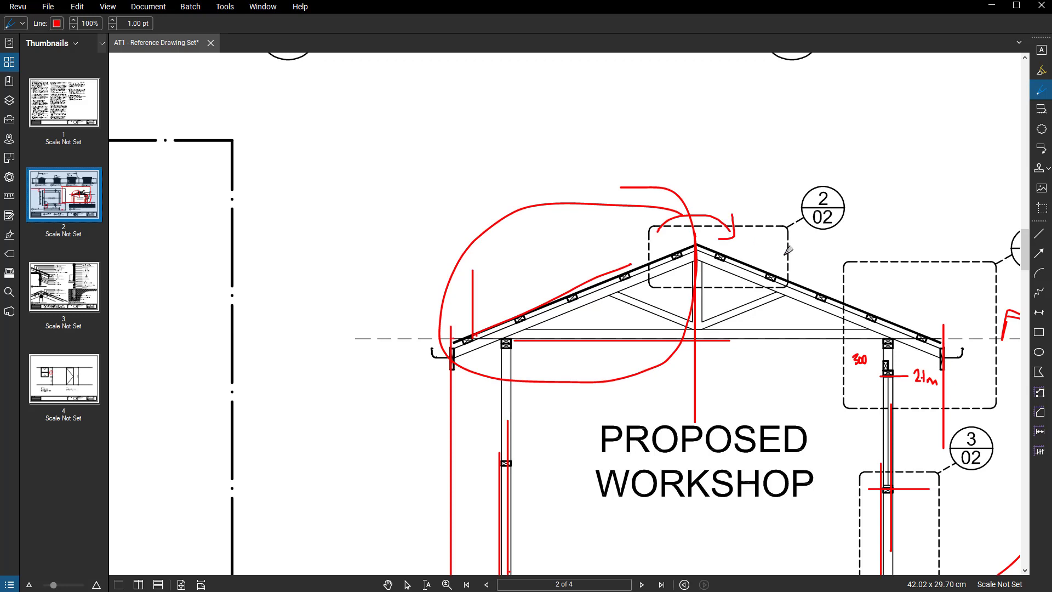
# Circle the FFL 23.000 and NGL 22.460 level labels beside Section A in red.
pyautogui.moveTo(773, 267); pyautogui.dragTo(726, 254, button='middle')
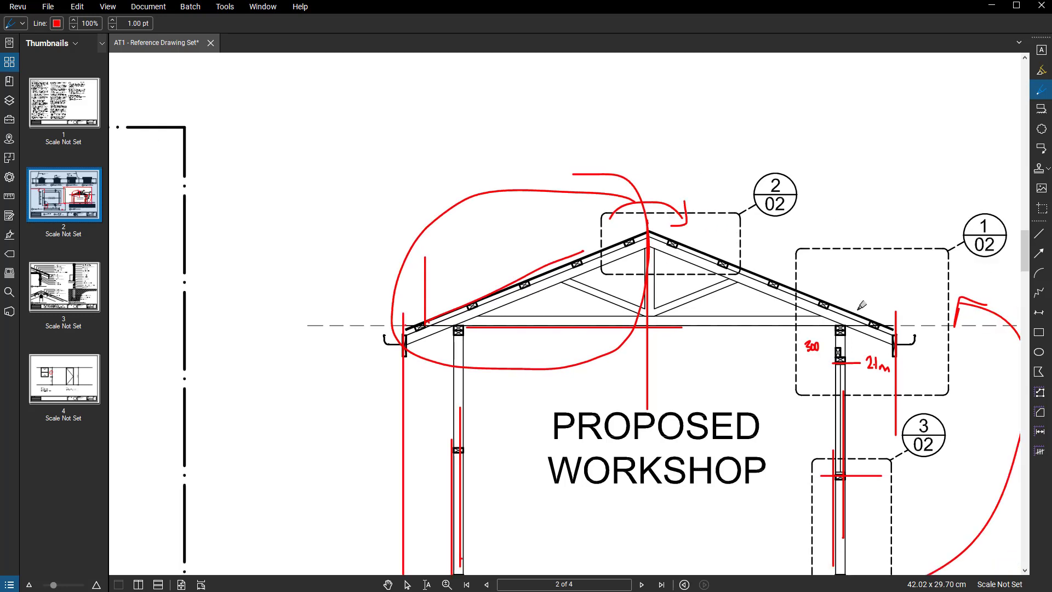
pyautogui.scroll(-1, 859, 310)
pyautogui.moveTo(751, 404); pyautogui.dragTo(654, 269, button='middle')
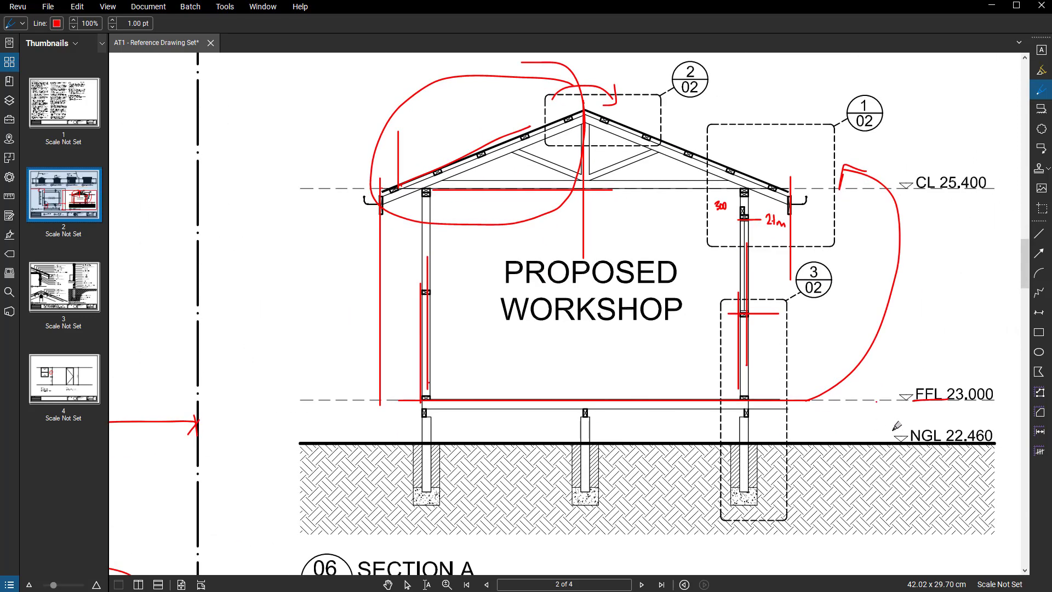
pyautogui.scroll(4, 897, 426)
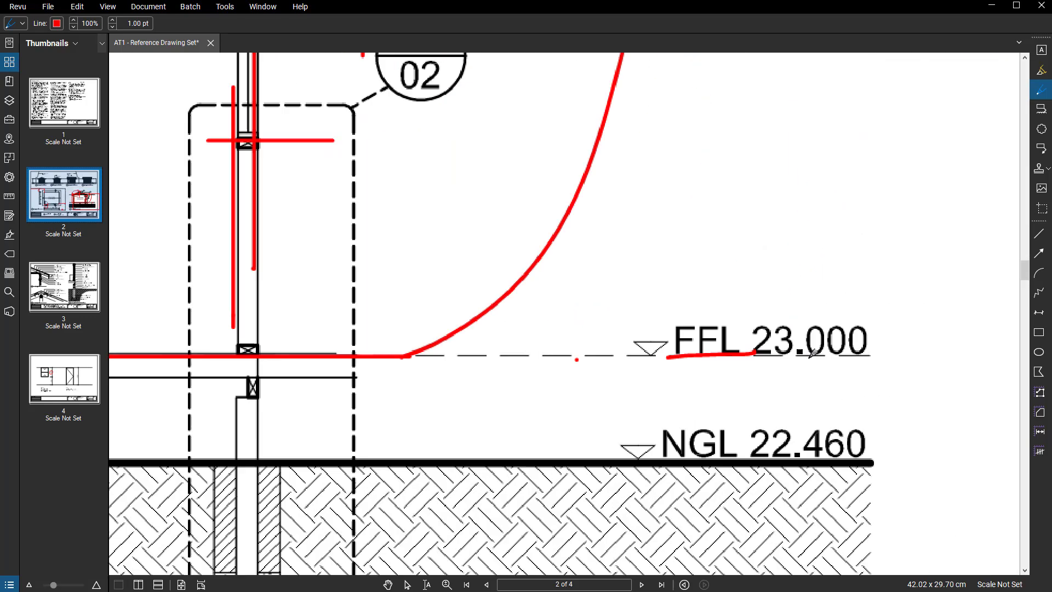
pyautogui.moveTo(844, 296)
pyautogui.mouseDown()
pyautogui.moveTo(751, 287)
pyautogui.moveTo(873, 352)
pyautogui.moveTo(729, 281)
pyautogui.mouseUp()
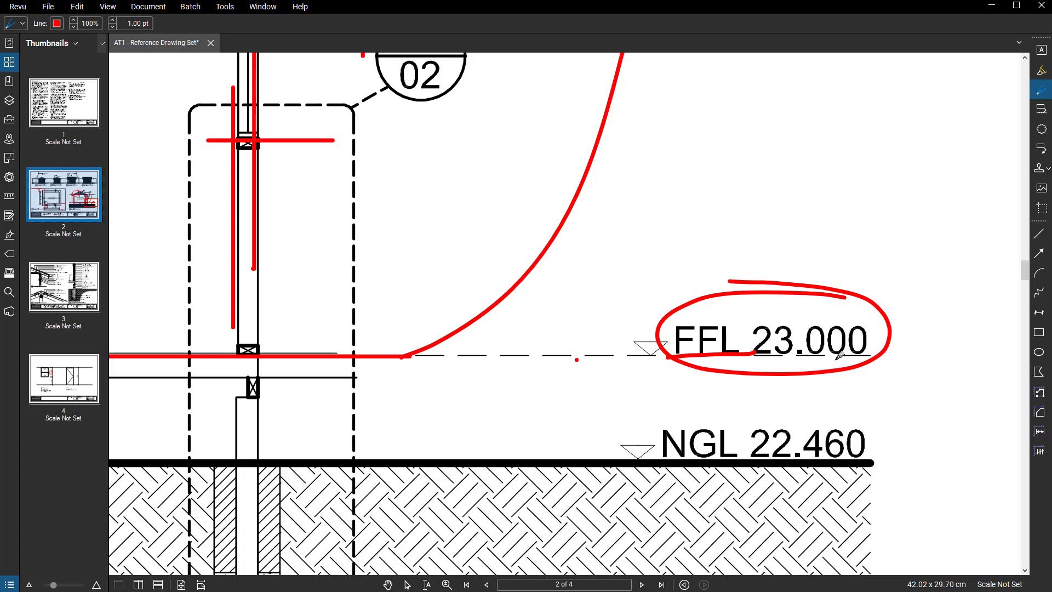
pyautogui.moveTo(765, 461)
pyautogui.mouseDown()
pyautogui.moveTo(890, 412)
pyautogui.moveTo(702, 465)
pyautogui.mouseUp()
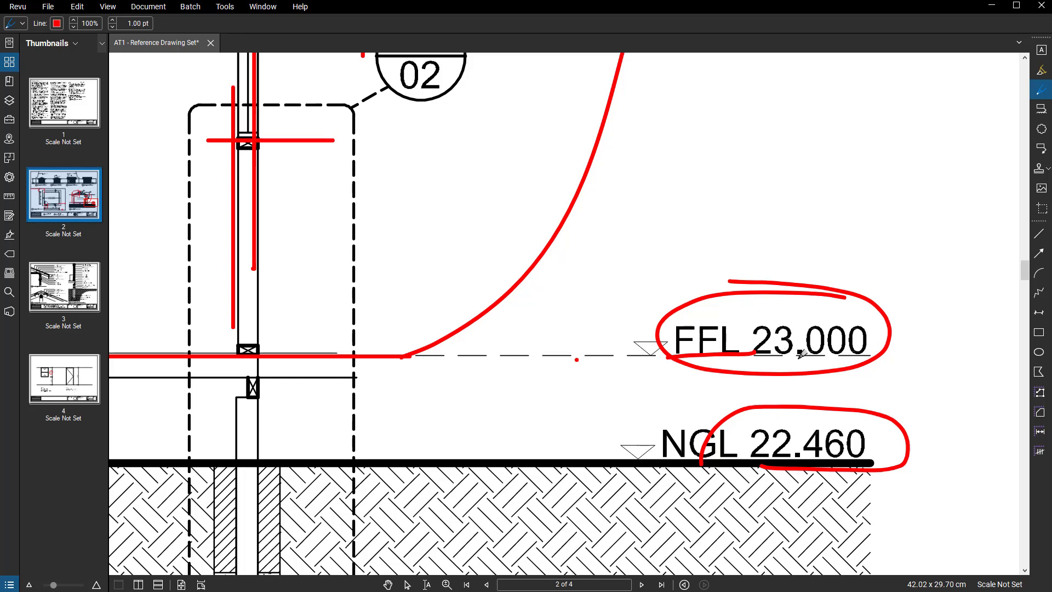
# Box the decimals of the FFL and NGL labels and mark the vertical distance between the floor and ground level lines.
pyautogui.scroll(-2, 801, 353)
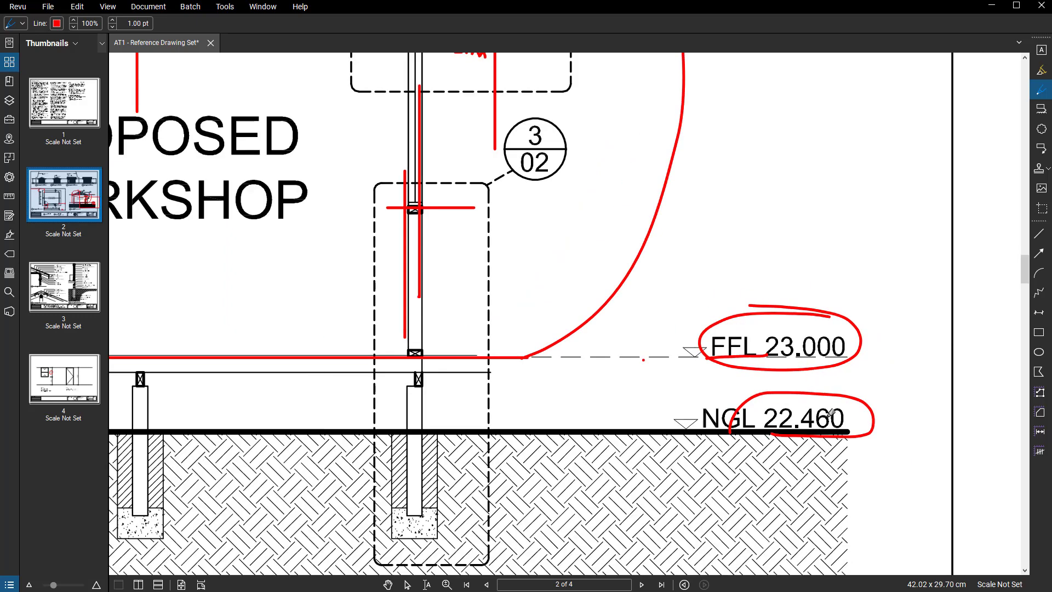
pyautogui.scroll(3, 845, 370)
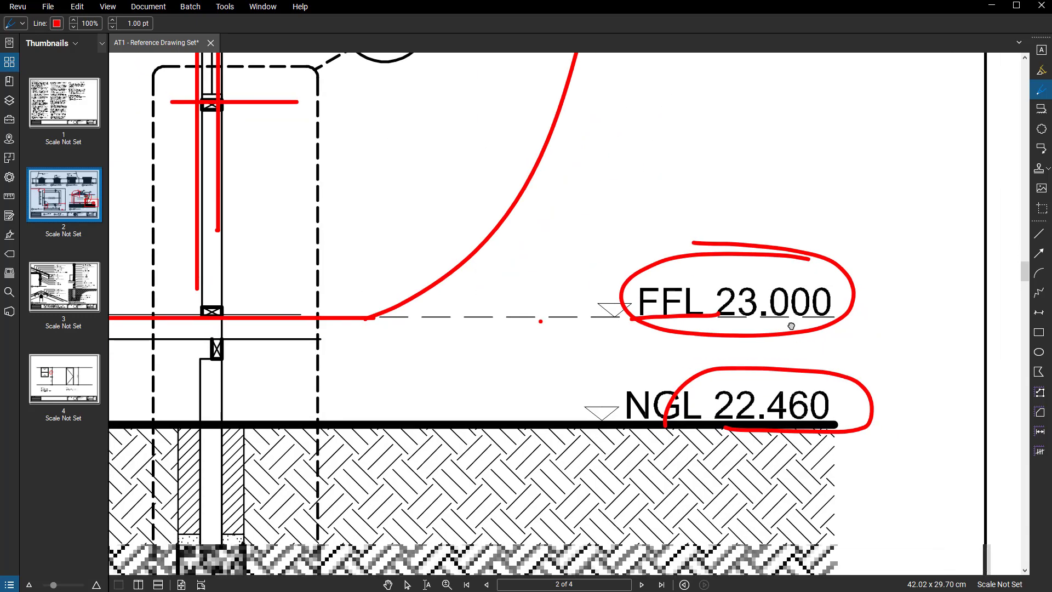
pyautogui.moveTo(768, 418)
pyautogui.mouseDown()
pyautogui.moveTo(836, 396)
pyautogui.moveTo(773, 372)
pyautogui.mouseUp()
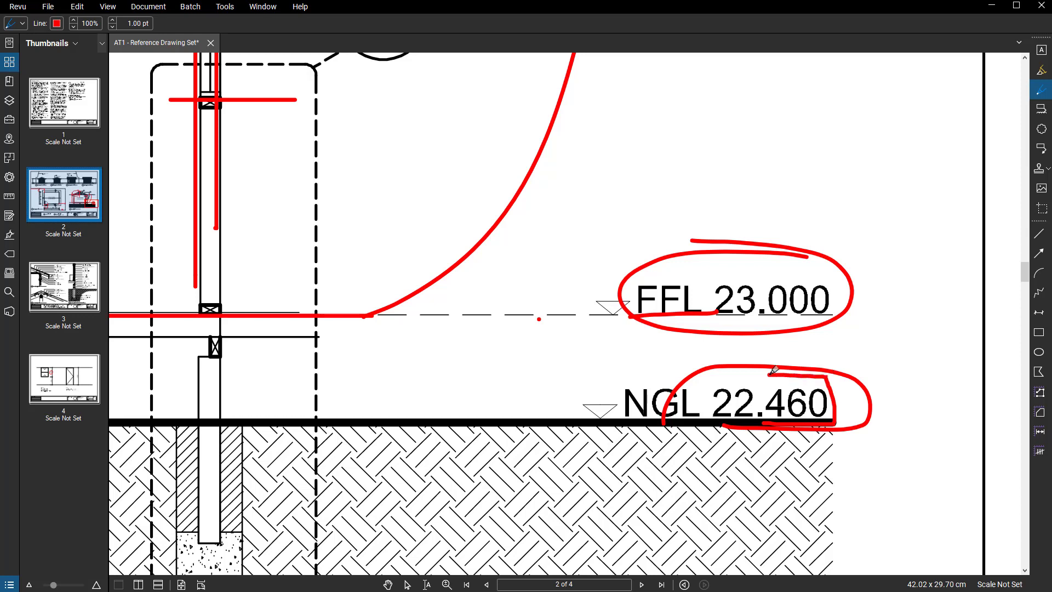
pyautogui.moveTo(759, 277)
pyautogui.mouseDown()
pyautogui.moveTo(759, 329)
pyautogui.moveTo(868, 285)
pyautogui.moveTo(780, 277)
pyautogui.mouseUp()
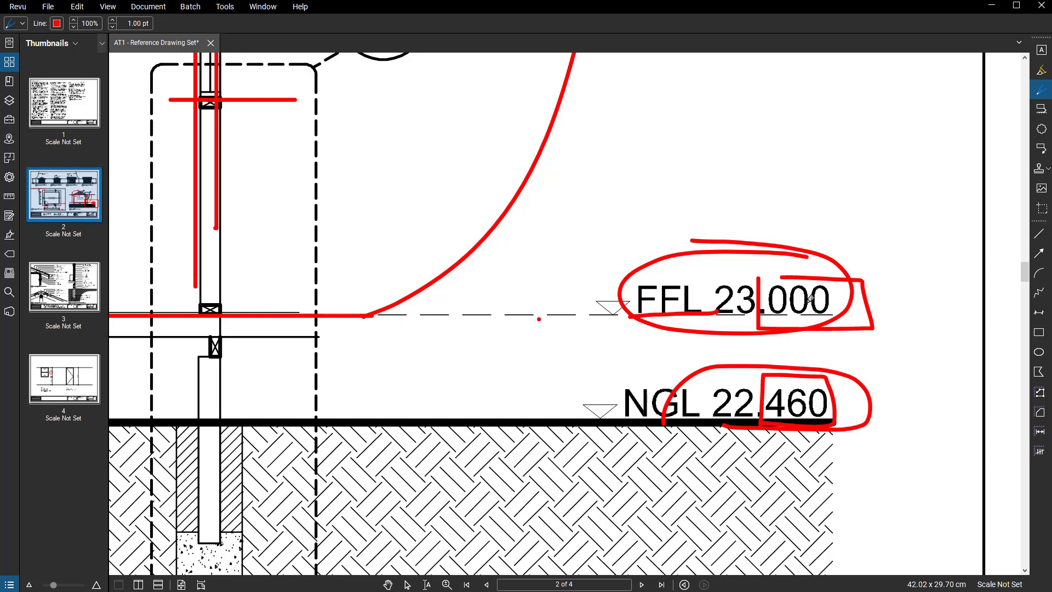
pyautogui.moveTo(519, 315)
pyautogui.mouseDown()
pyautogui.moveTo(560, 314)
pyautogui.moveTo(548, 417)
pyautogui.moveTo(569, 406)
pyautogui.moveTo(546, 433)
pyautogui.mouseUp()
pyautogui.moveTo(559, 302); pyautogui.dragTo(538, 334)
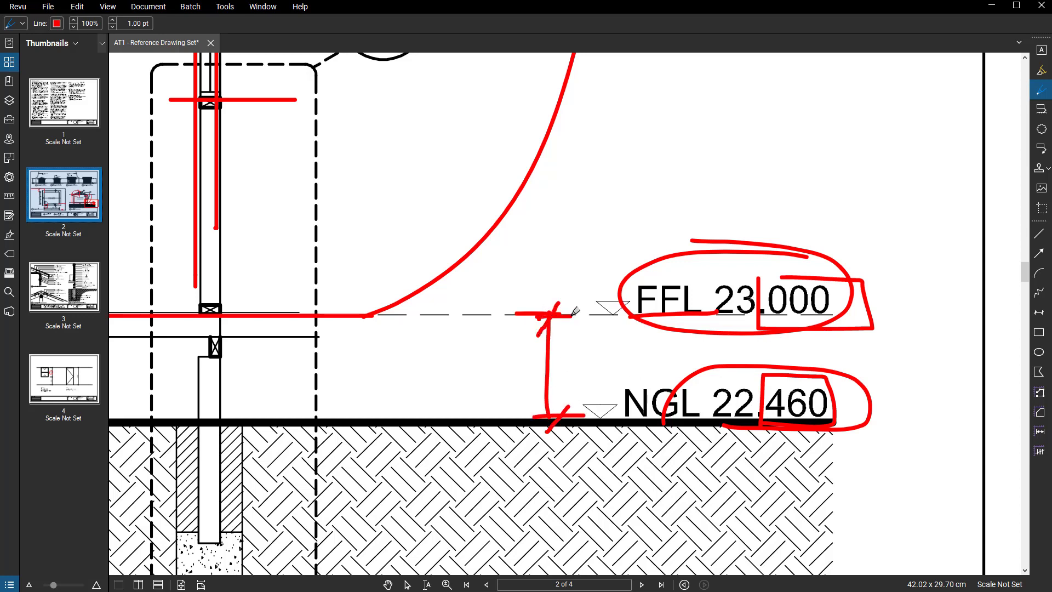
# Trace part of the natural ground line beside Section A's right-hand post in red.
pyautogui.scroll(-2, 571, 316)
pyautogui.moveTo(562, 334); pyautogui.dragTo(799, 329, button='middle')
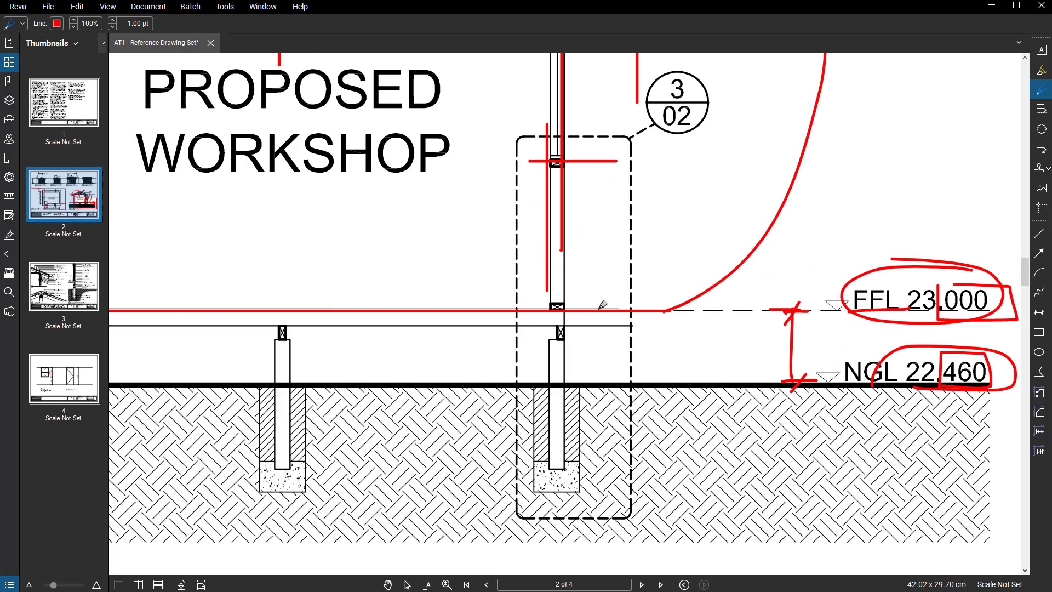
pyautogui.moveTo(602, 383); pyautogui.dragTo(721, 383)
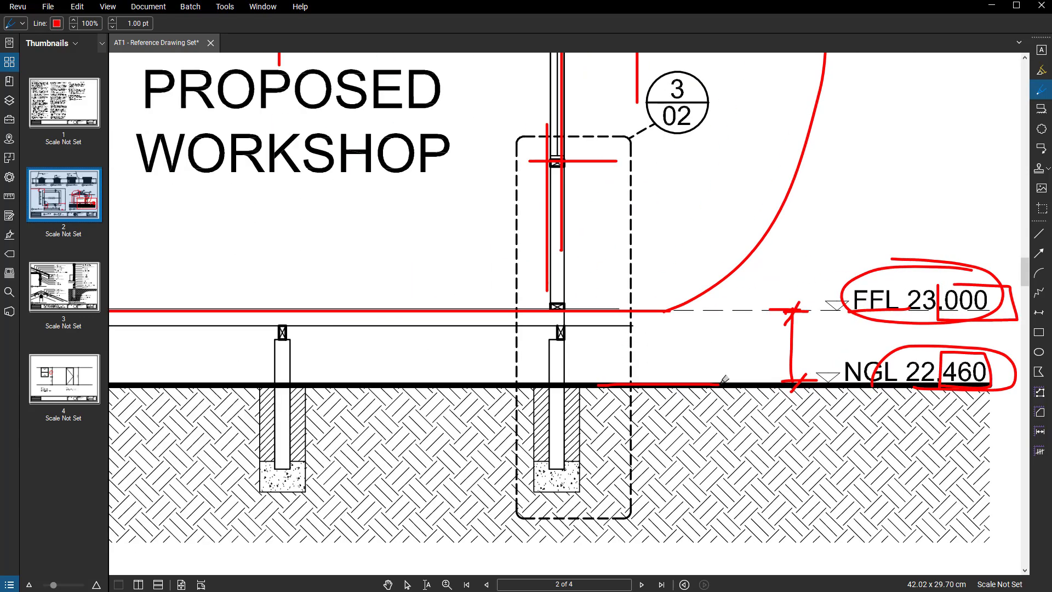
pyautogui.scroll(-2, 647, 478)
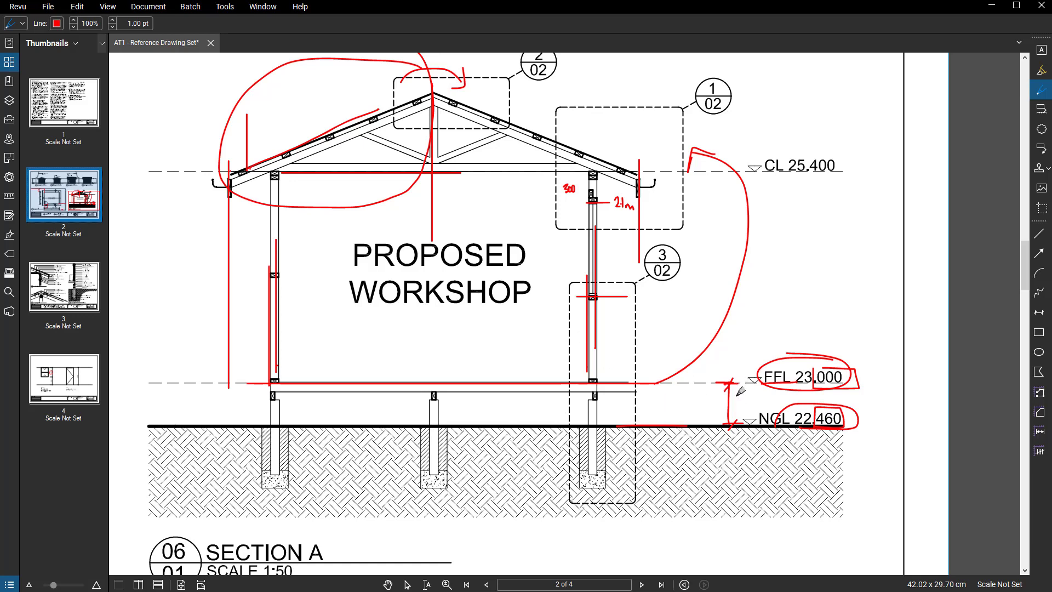
pyautogui.moveTo(618, 366); pyautogui.dragTo(674, 381, button='middle')
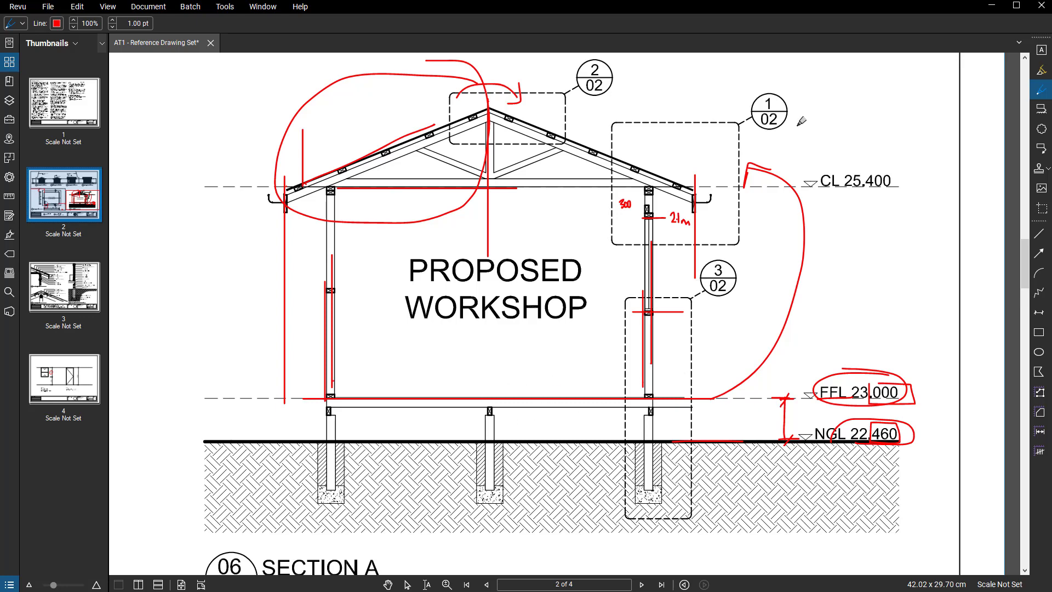
pyautogui.click(987, 7)
pyautogui.scroll(-1, 667, 316)
pyautogui.moveTo(635, 352); pyautogui.dragTo(592, 352, button='middle')
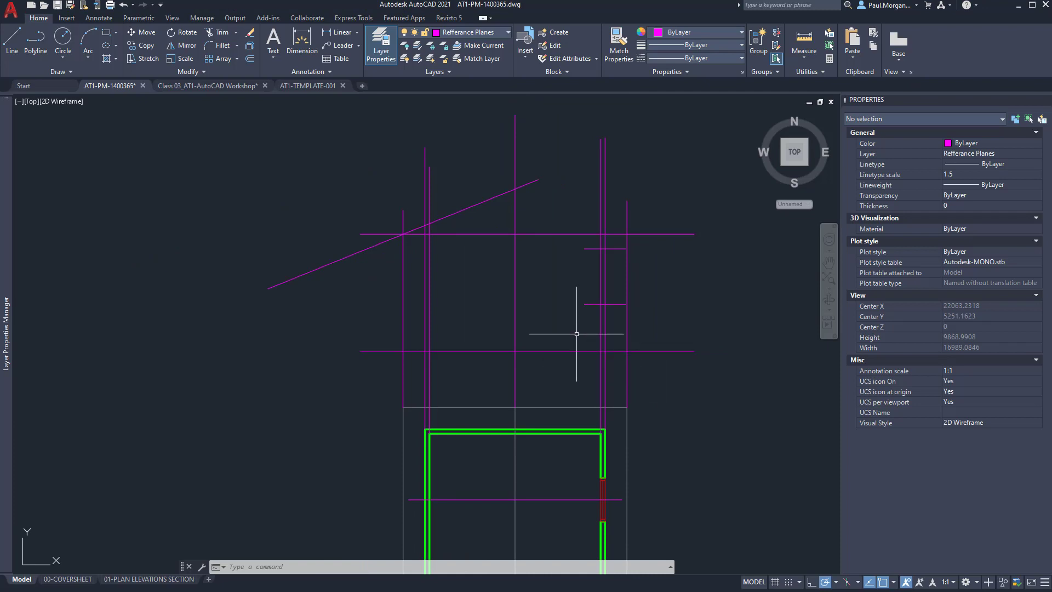
pyautogui.scroll(5, 557, 331)
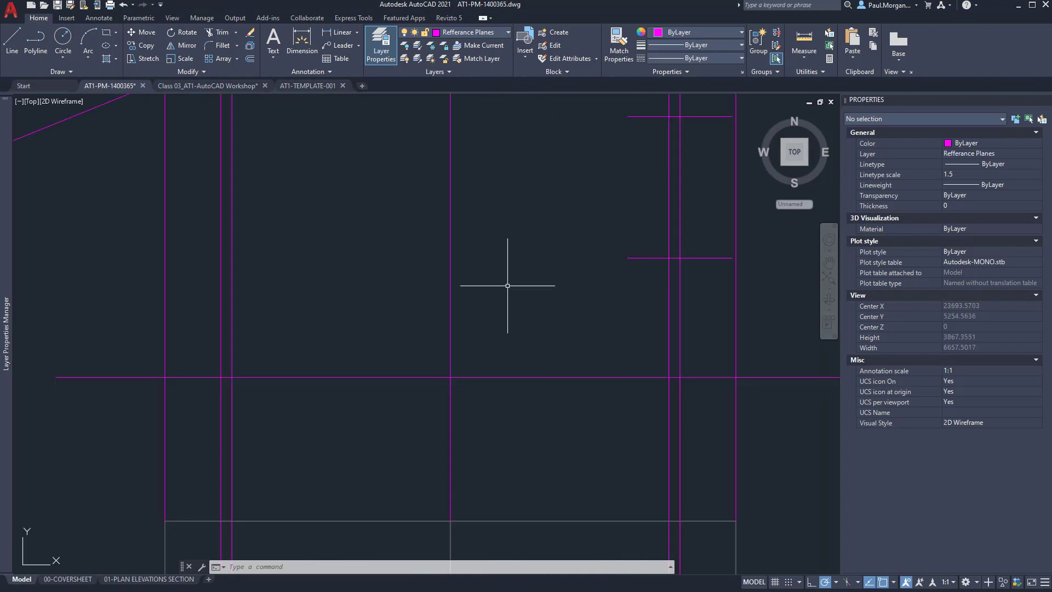
pyautogui.scroll(-3, 602, 336)
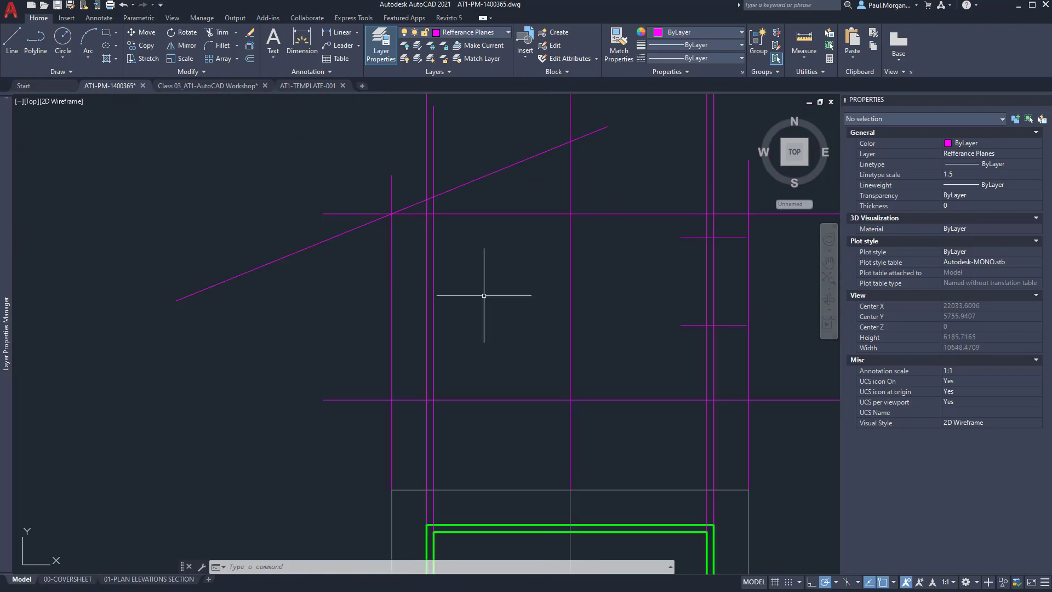
pyautogui.moveTo(585, 386); pyautogui.dragTo(510, 369, button='middle')
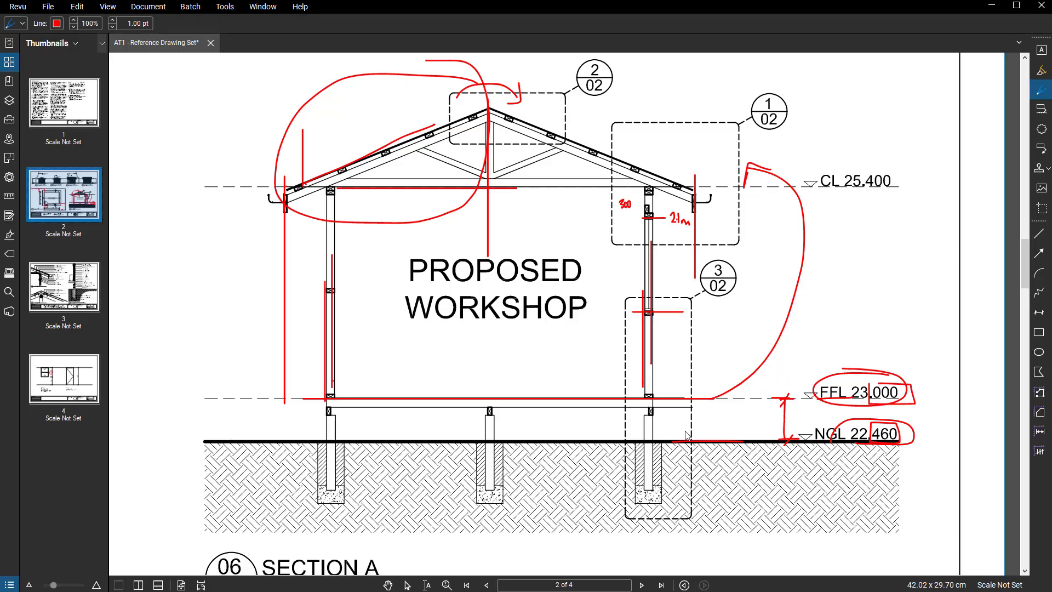
# Outline the horizontal timber member directly above the window head in Section A in red.
pyautogui.scroll(3, 646, 206)
pyautogui.scroll(3, 676, 208)
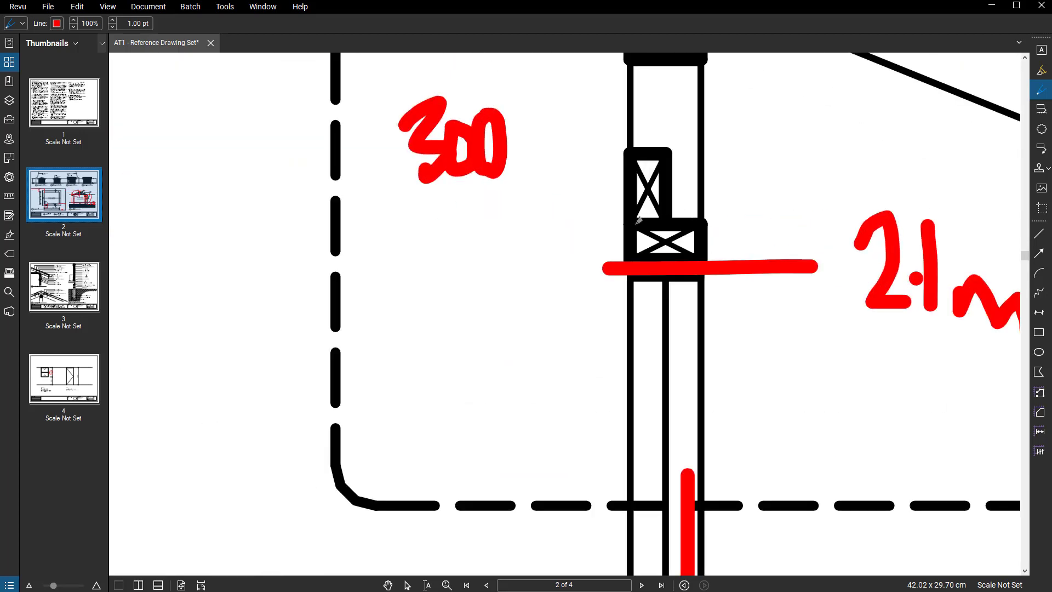
pyautogui.moveTo(629, 220)
pyautogui.mouseDown()
pyautogui.moveTo(706, 222)
pyautogui.moveTo(701, 255)
pyautogui.moveTo(630, 225)
pyautogui.moveTo(712, 254)
pyautogui.moveTo(624, 260)
pyautogui.mouseUp()
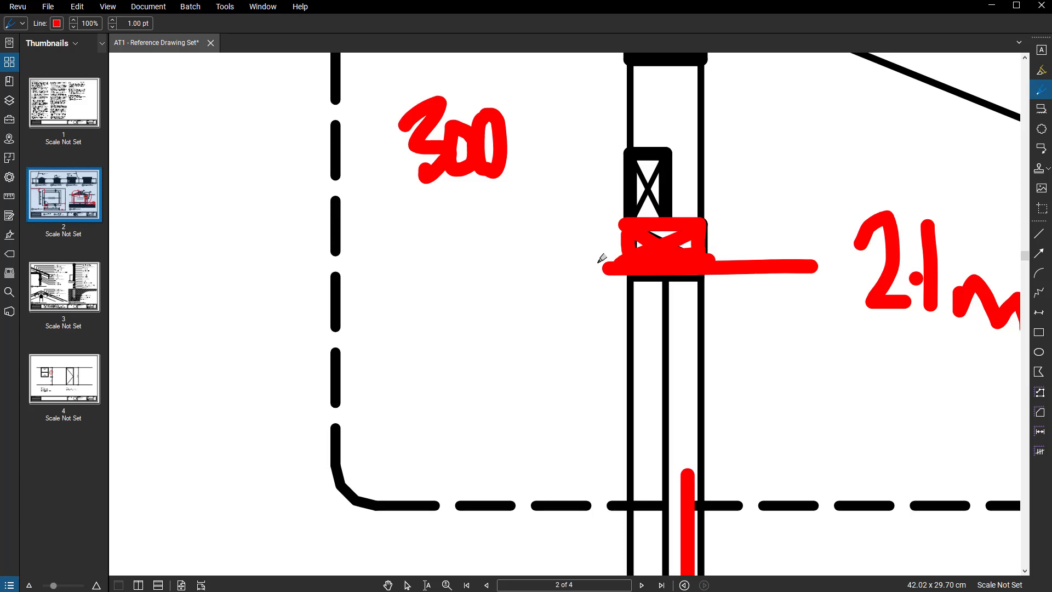
# Switch to the AutoCAD workshop drawing and make A-PEN-35 the current layer.
pyautogui.click(991, 5)
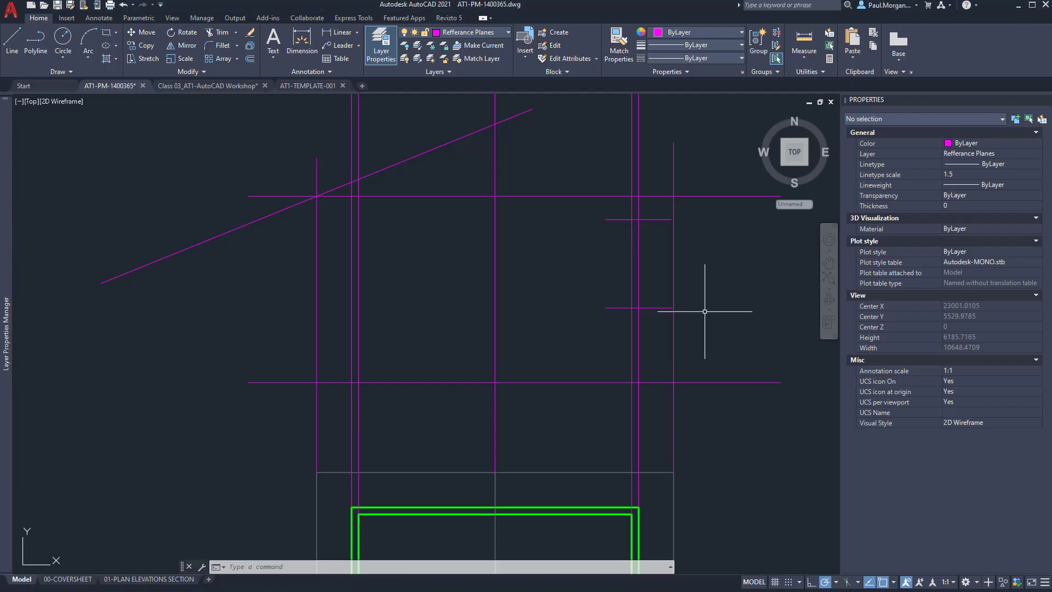
pyautogui.moveTo(668, 317); pyautogui.dragTo(542, 316, button='middle')
pyautogui.scroll(2, 542, 316)
pyautogui.scroll(-1, 542, 315)
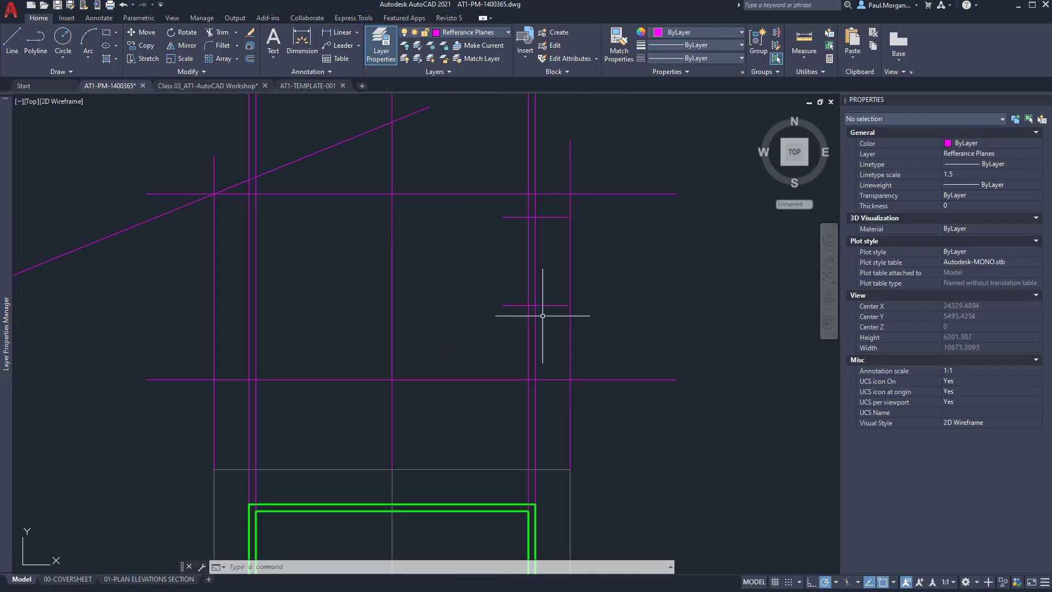
pyautogui.moveTo(654, 270); pyautogui.dragTo(563, 248, button='middle')
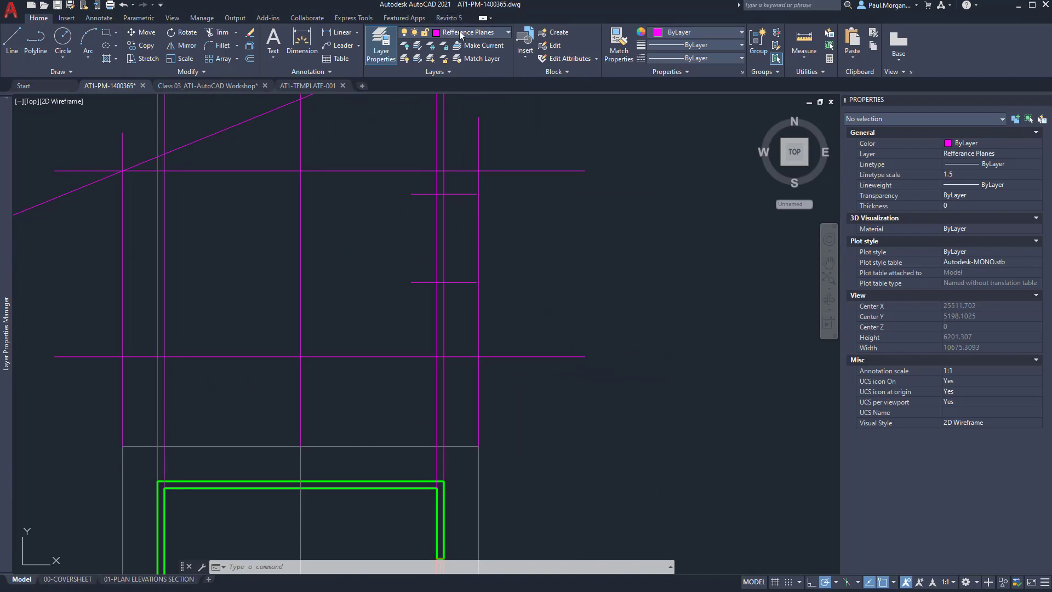
pyautogui.click(459, 32)
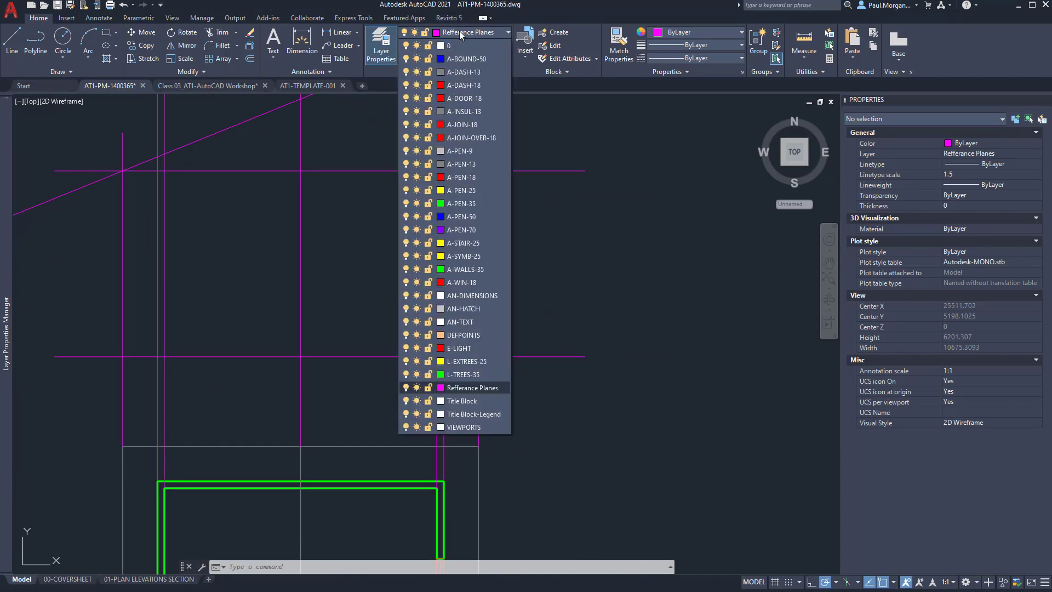
pyautogui.click(463, 205)
pyautogui.moveTo(603, 241); pyautogui.dragTo(568, 247, button='middle')
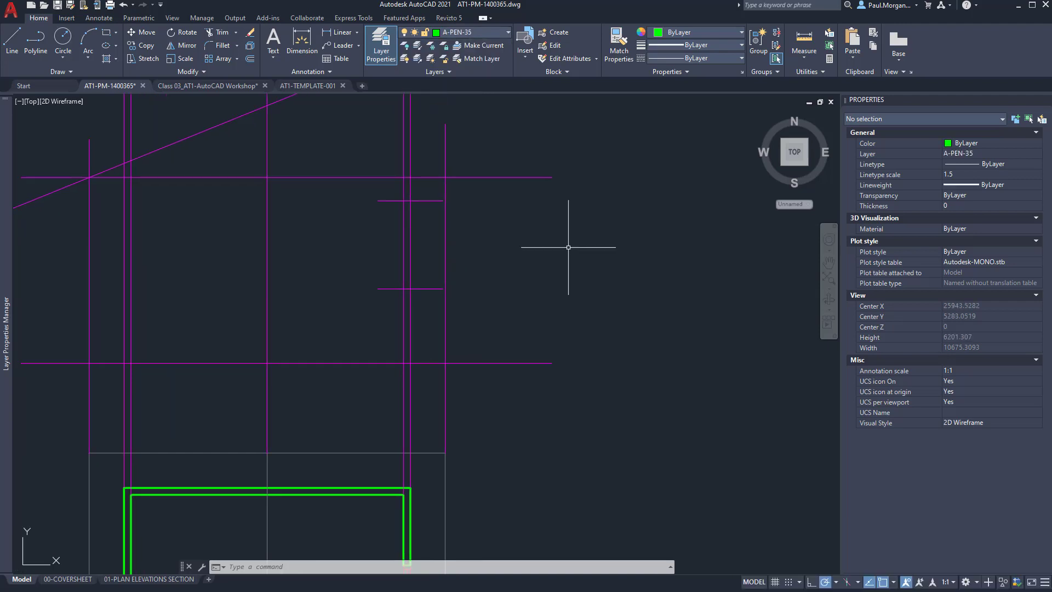
# Draw a closed 90 by 45 mm polyline rectangle in the empty space beside Section A's reference lines.
pyautogui.write('pl')
pyautogui.press('Return')
pyautogui.click(635, 280)
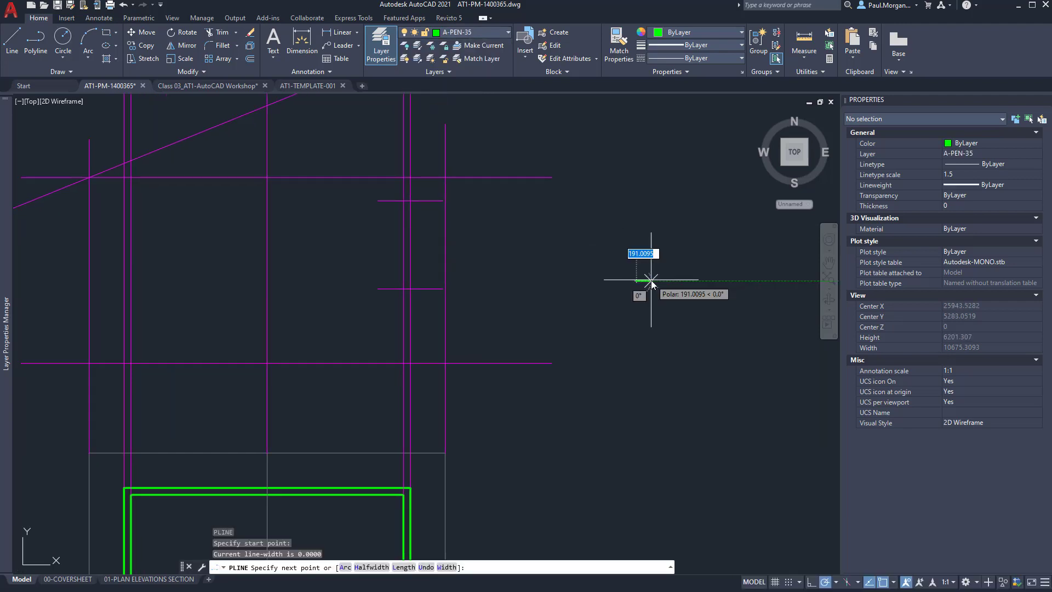
pyautogui.write('90')
pyautogui.press('Return')
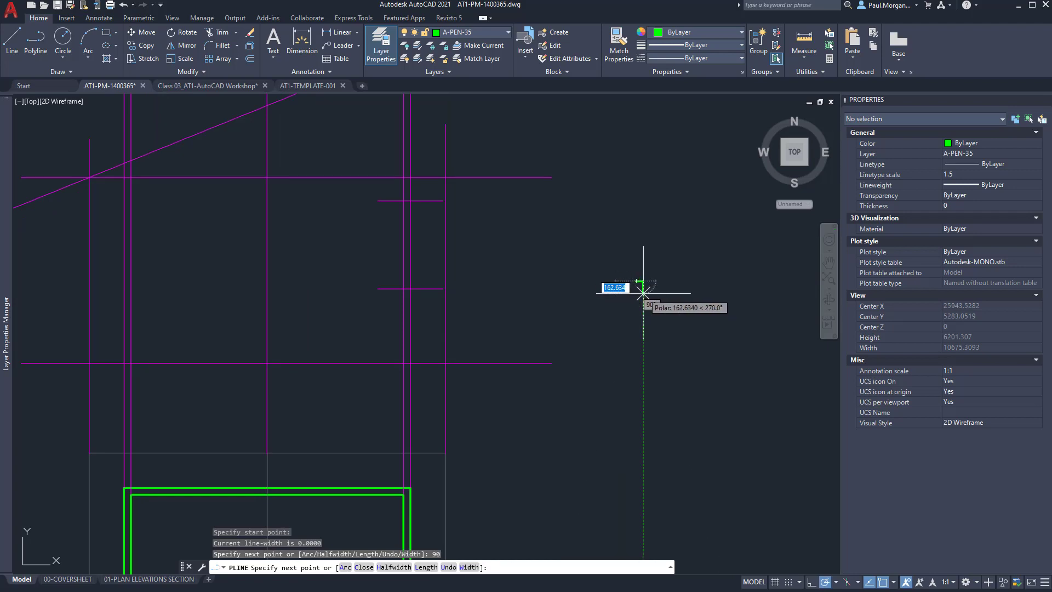
pyautogui.write('45')
pyautogui.press('Return')
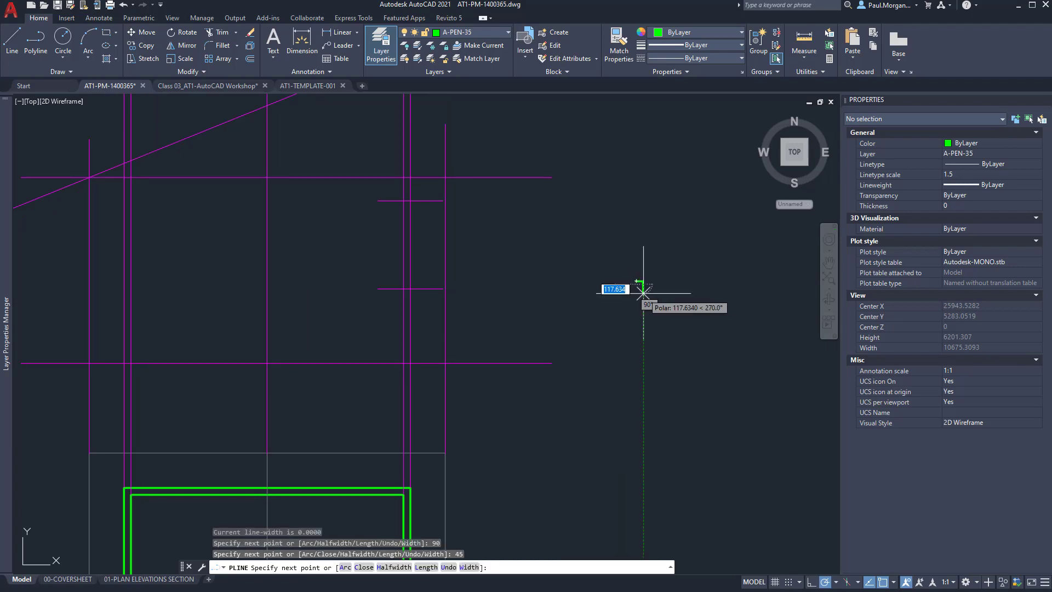
pyautogui.scroll(5, 644, 293)
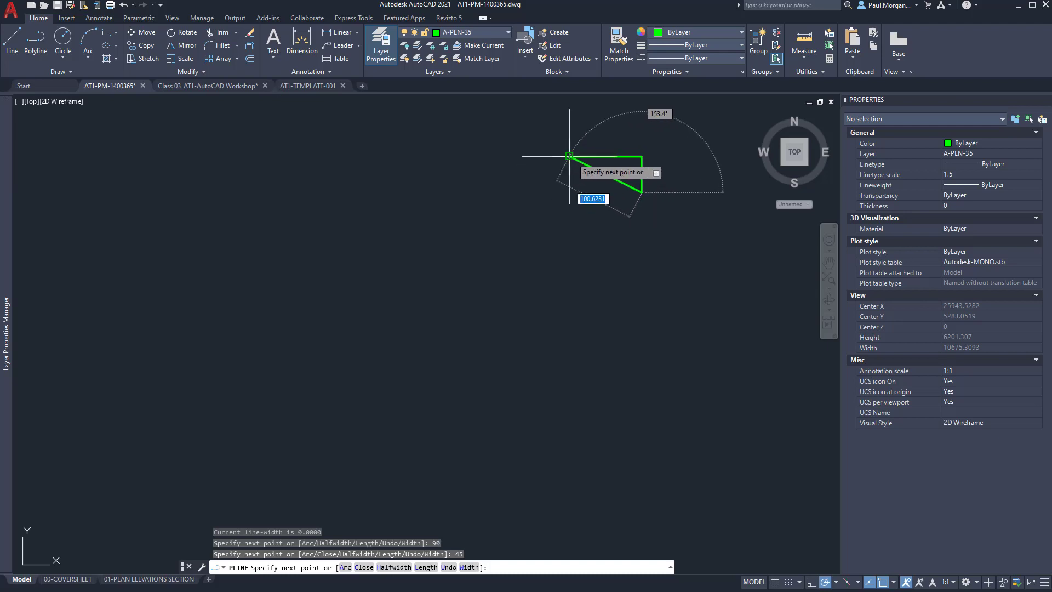
pyautogui.click(570, 192)
pyautogui.click(570, 157)
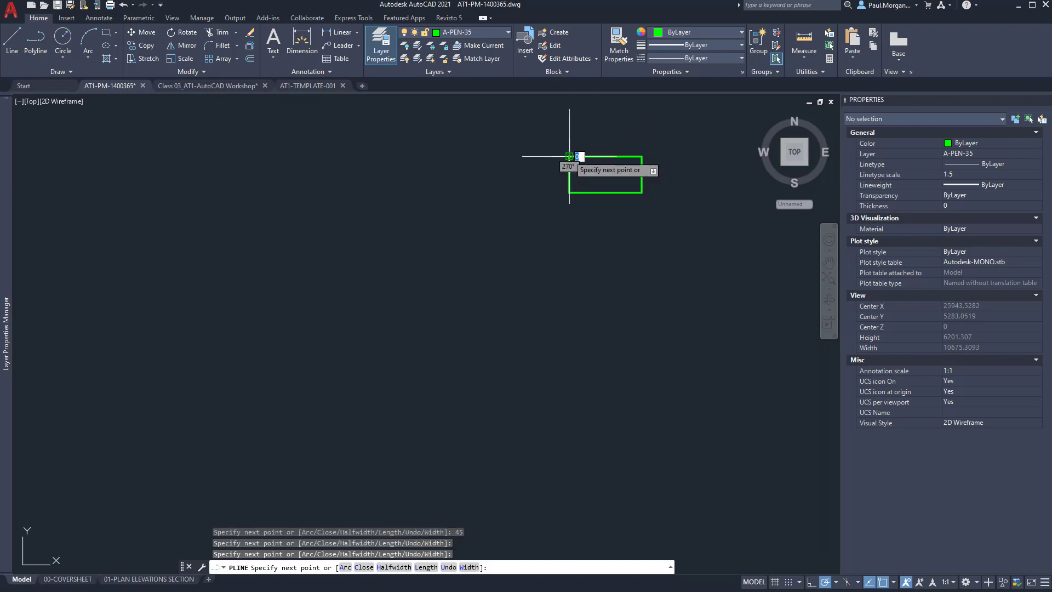
pyautogui.press('Return')
# Draw both corner-to-corner diagonals across the 90 by 45 rectangle on layer A-PEN-9.
pyautogui.scroll(2, 591, 191)
pyautogui.moveTo(585, 197); pyautogui.dragTo(515, 265, button='middle')
pyautogui.write('l')
pyautogui.press('Return')
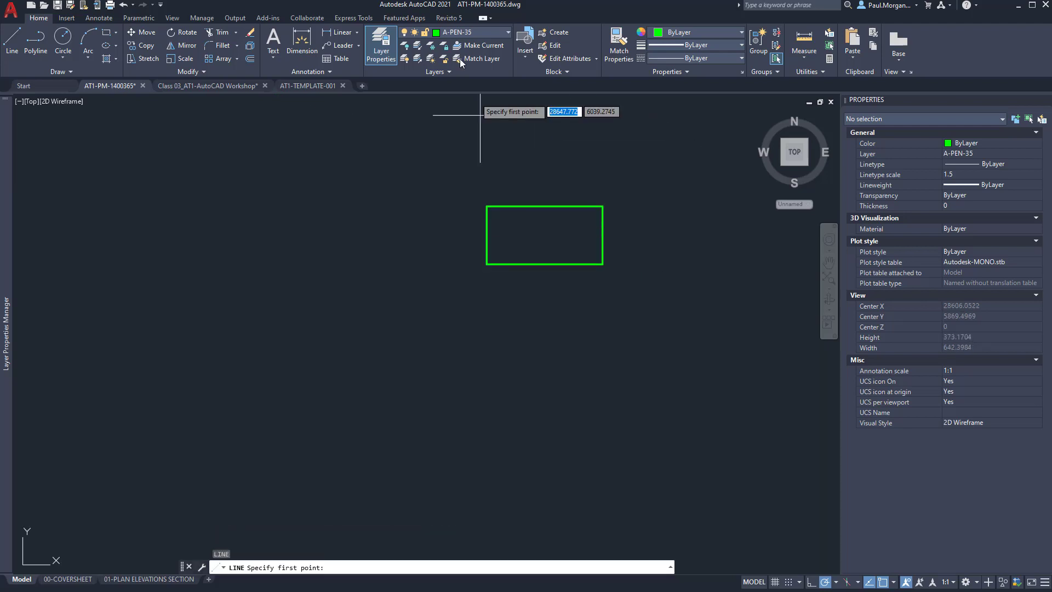
pyautogui.click(461, 31)
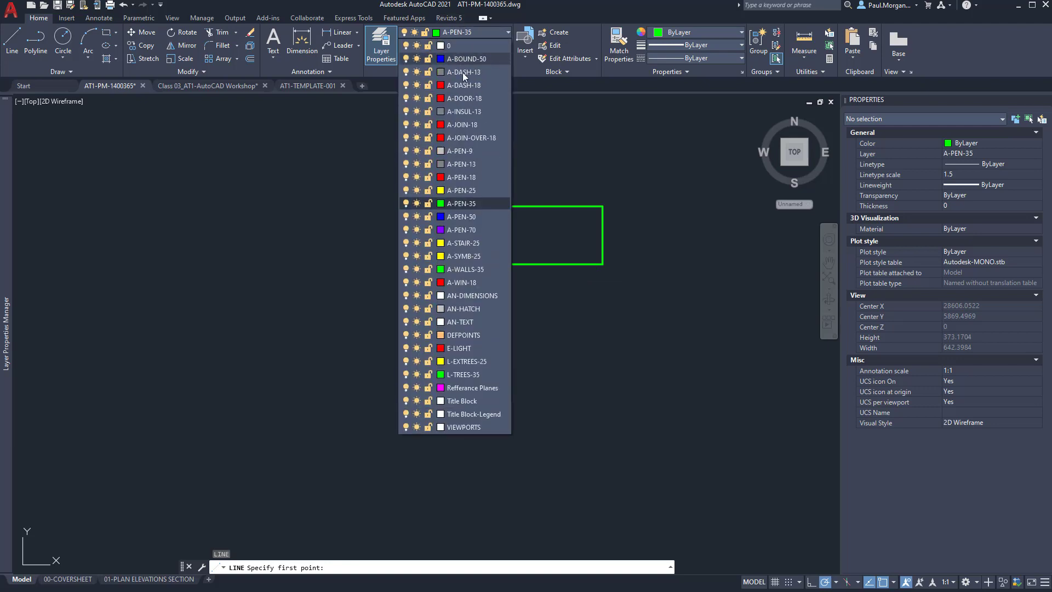
pyautogui.click(468, 153)
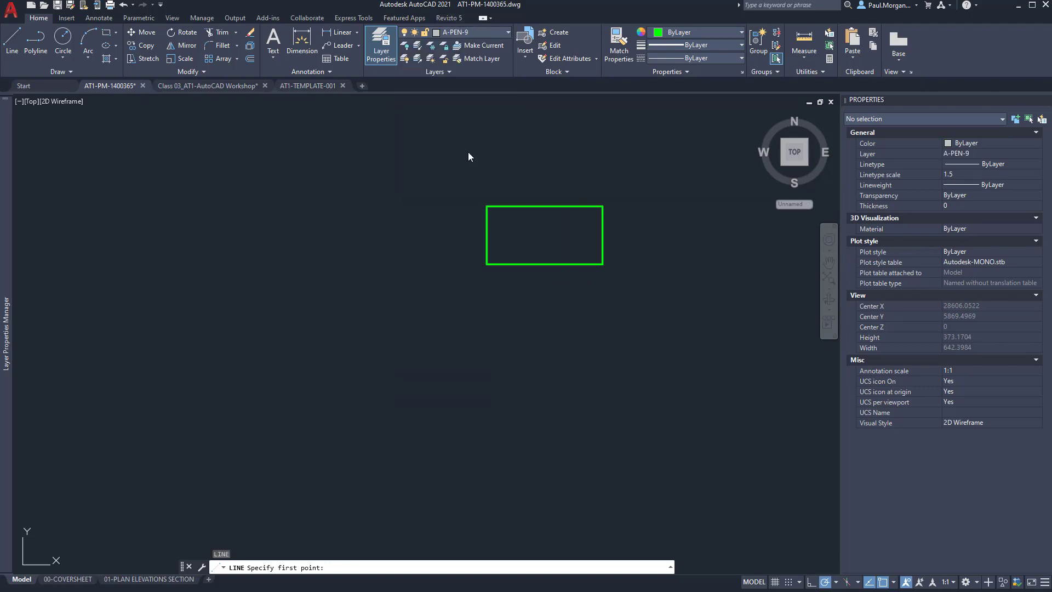
pyautogui.click(487, 207)
pyautogui.click(603, 263)
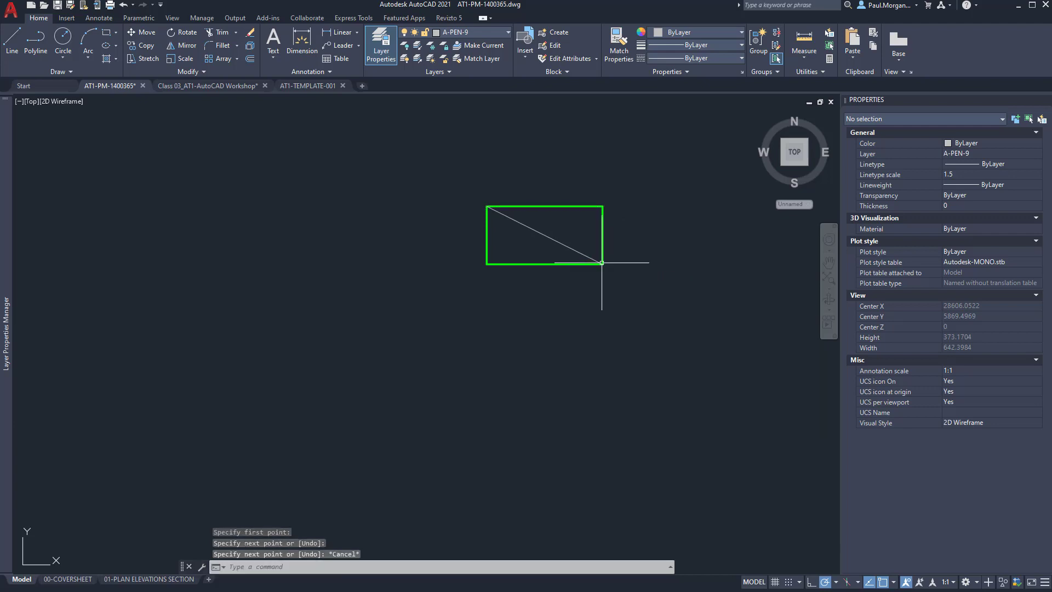
pyautogui.press('Return')
pyautogui.press('Return')
pyautogui.click(603, 206)
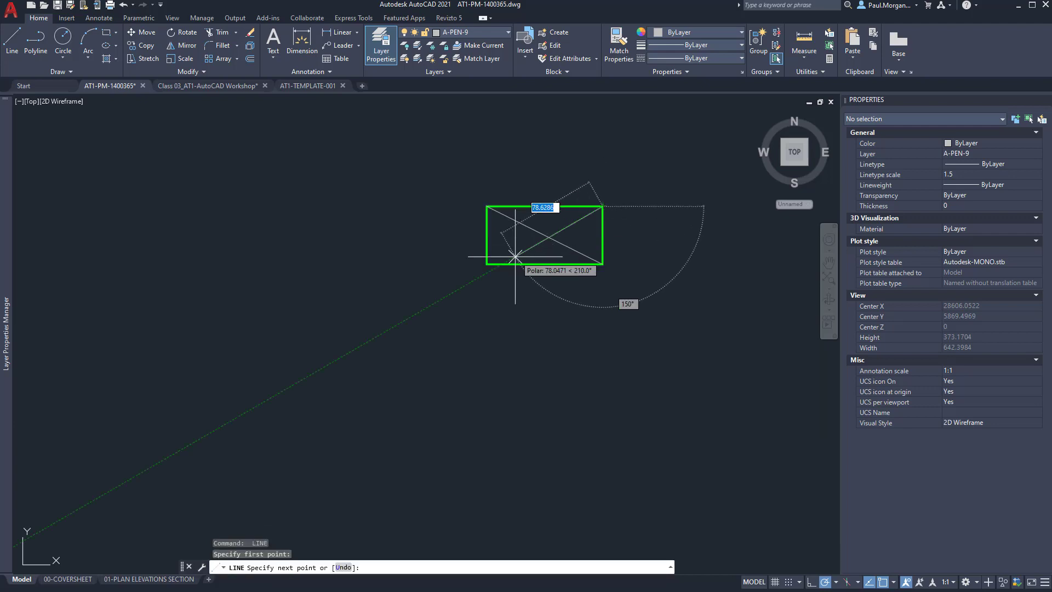
pyautogui.click(487, 263)
pyautogui.press('Escape')
pyautogui.press('Escape')
pyautogui.press('Escape')
pyautogui.scroll(-2, 530, 286)
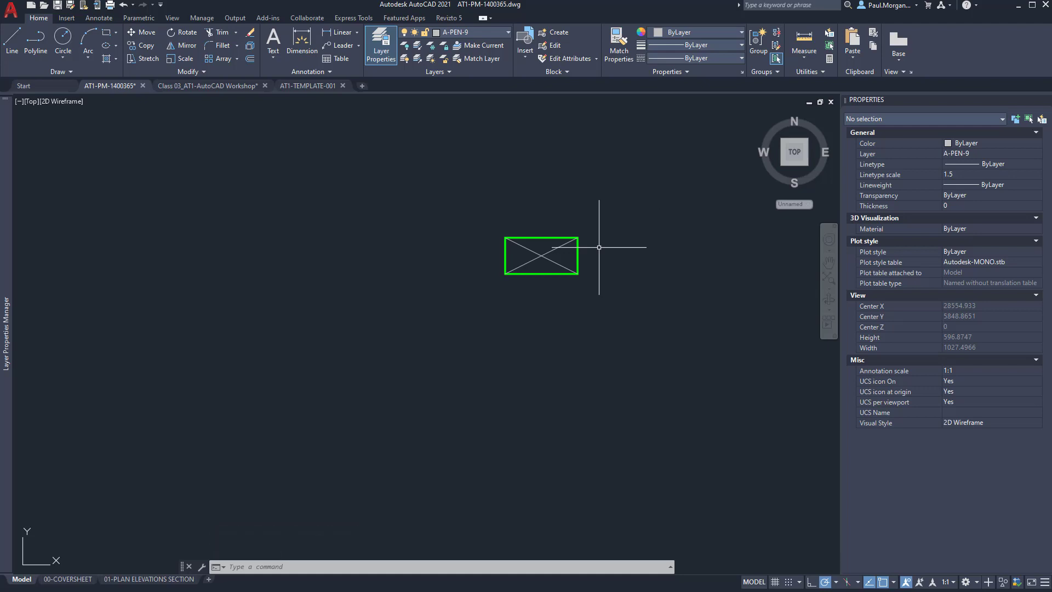
# Define the rectangle and its diagonals as block STUD_90x45mm, with the rectangle's lower-left corner as base point.
pyautogui.click(604, 226)
pyautogui.click(478, 307)
pyautogui.write('bl')
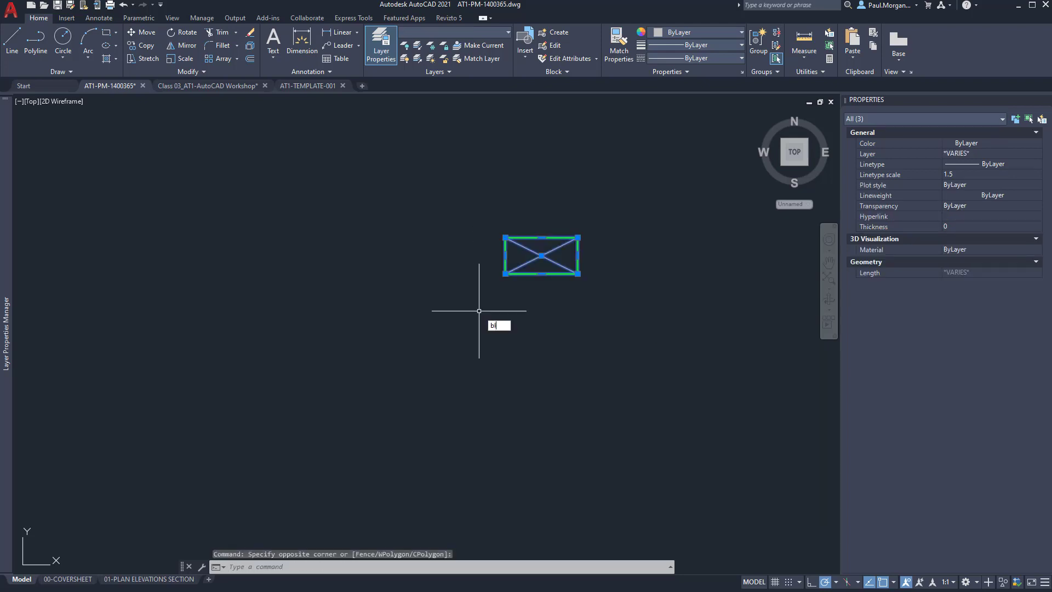
pyautogui.write('ock')
pyautogui.press('Return')
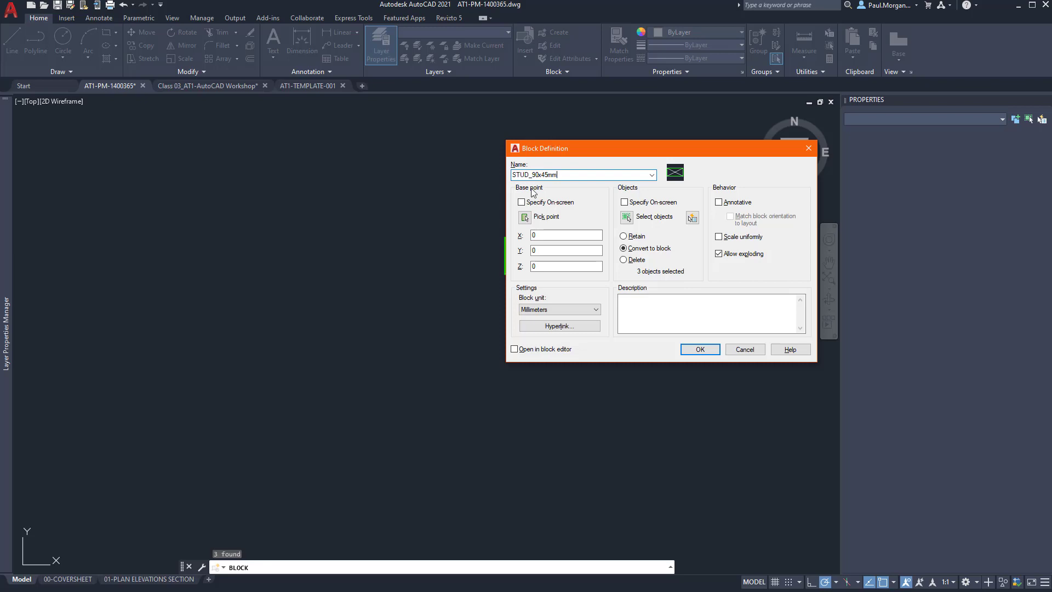
pyautogui.click(525, 217)
pyautogui.click(505, 273)
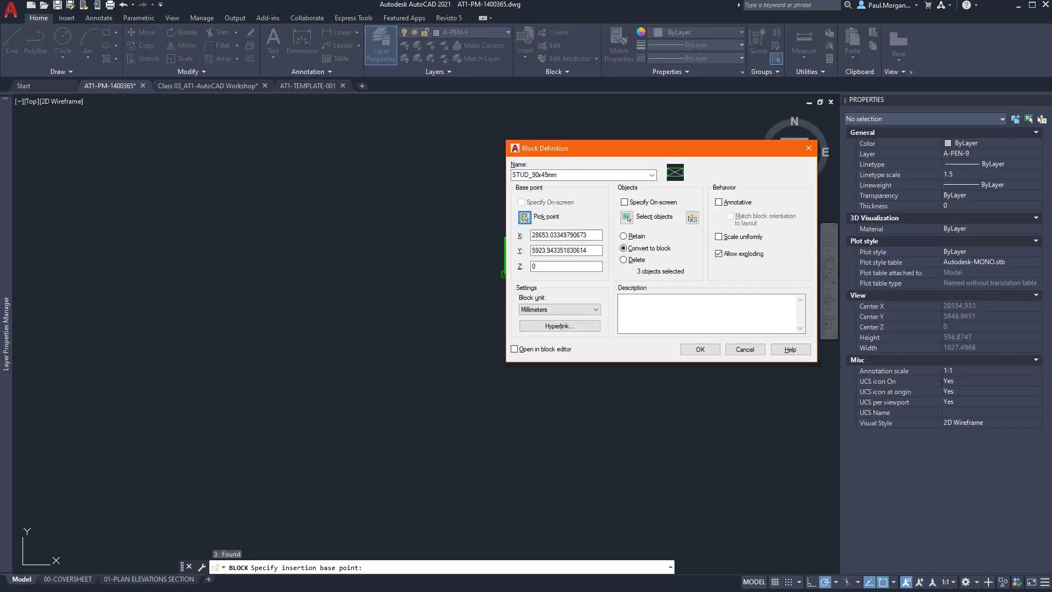
pyautogui.click(700, 348)
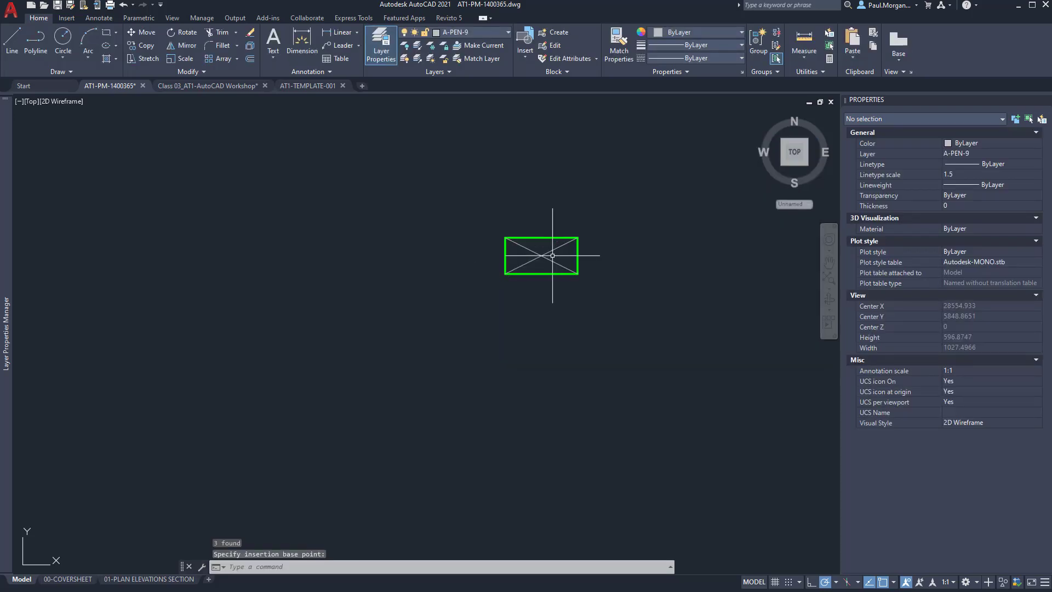
# Move the stud block onto the floor level line, between the two vertical wall reference lines nearest the window marks.
pyautogui.click(550, 255)
pyautogui.click(546, 255)
pyautogui.click(545, 248)
pyautogui.click(536, 256)
pyautogui.scroll(-5, 536, 256)
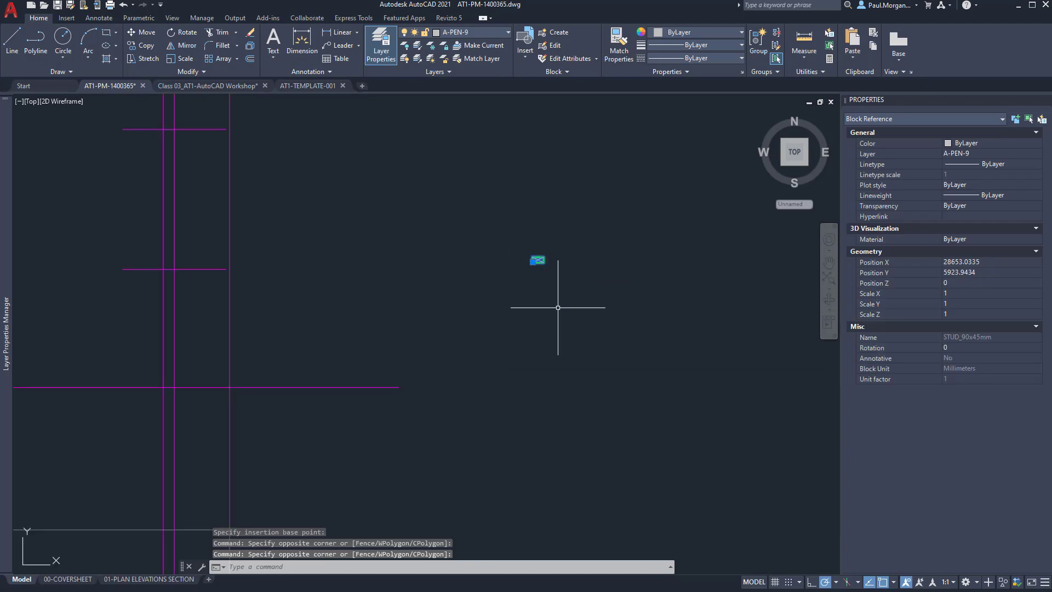
pyautogui.scroll(3, 512, 289)
pyautogui.scroll(-5, 510, 287)
pyautogui.moveTo(491, 301); pyautogui.dragTo(566, 291, button='middle')
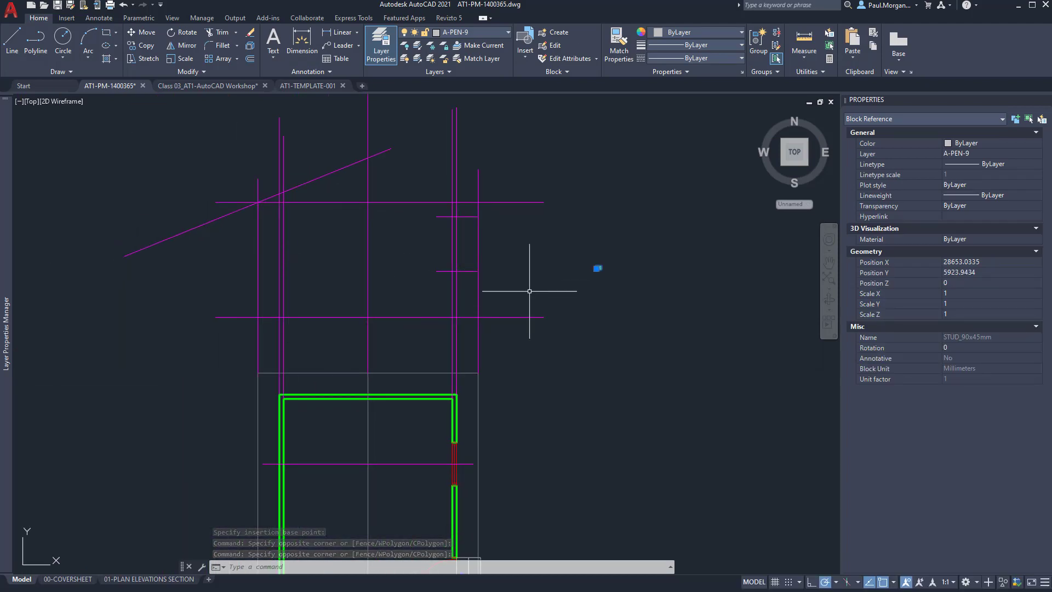
pyautogui.scroll(5, 612, 283)
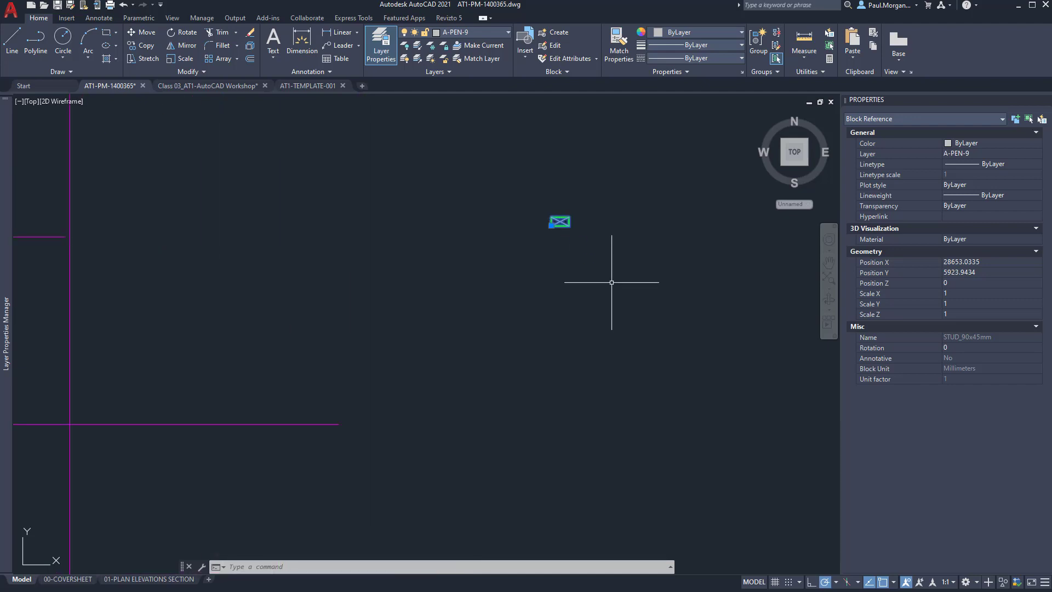
pyautogui.click(551, 225)
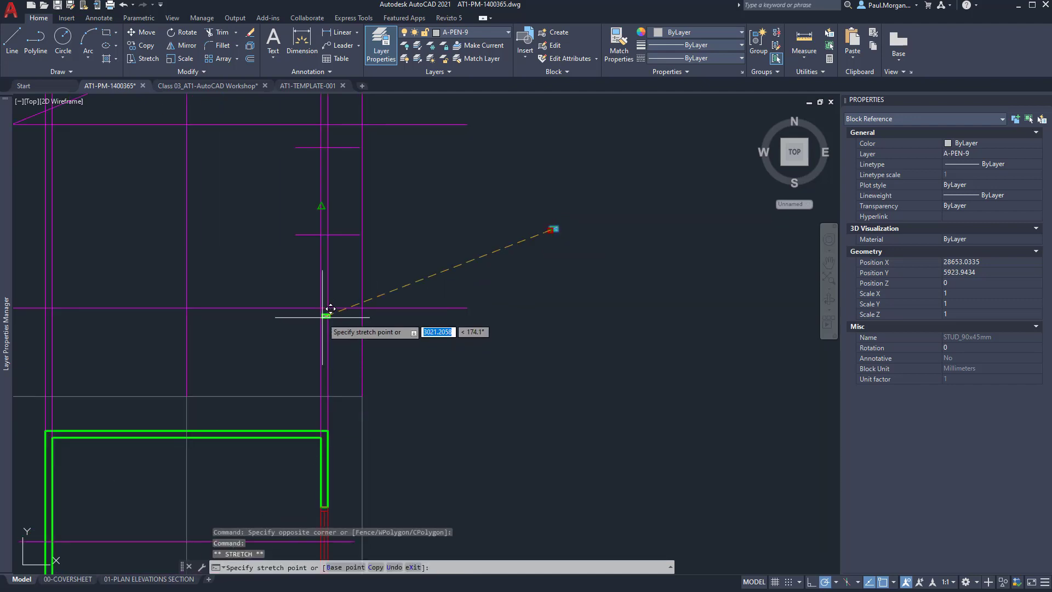
pyautogui.scroll(10, 328, 305)
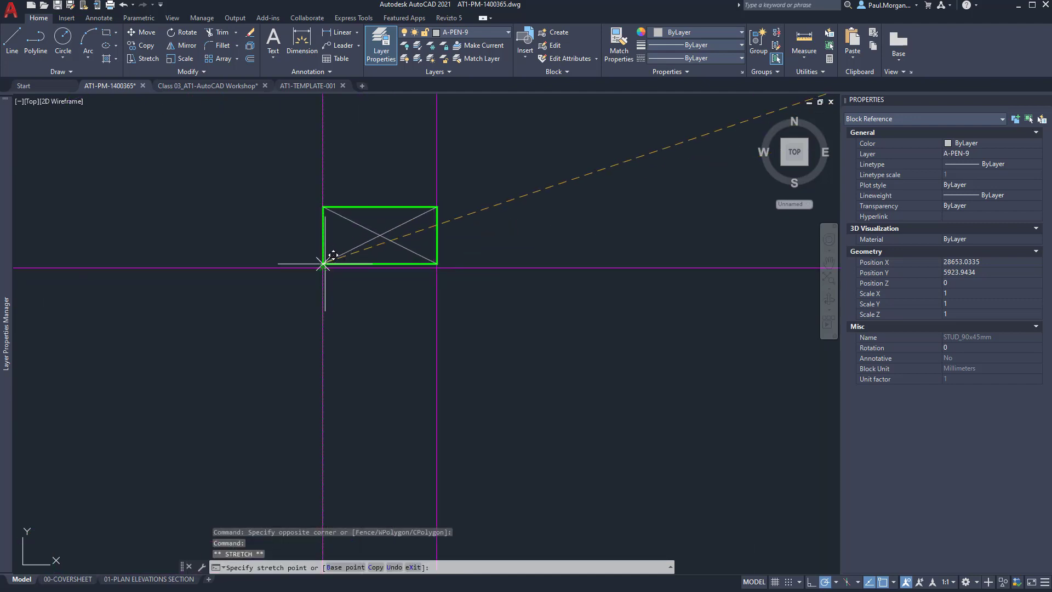
pyautogui.press('Escape')
pyautogui.scroll(-8, 414, 268)
pyautogui.press('Escape')
pyautogui.scroll(-4, 419, 279)
pyautogui.moveTo(423, 282); pyautogui.dragTo(547, 393, button='middle')
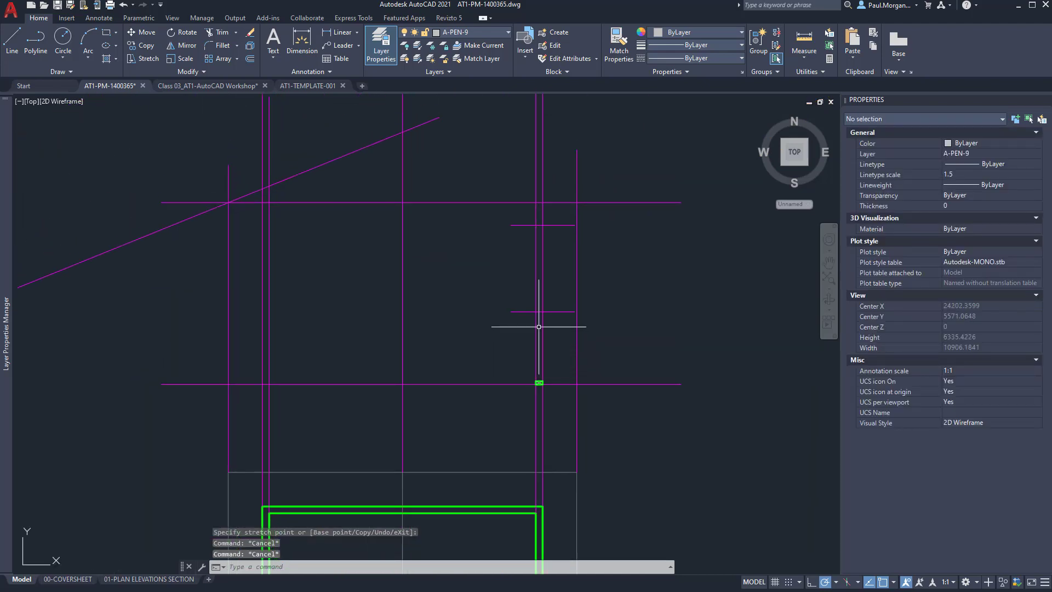
# Insert another STUD_90x45mm block between the same wall lines, its base point 45 mm below the lower short window reference line.
pyautogui.scroll(6, 536, 353)
pyautogui.click(548, 474)
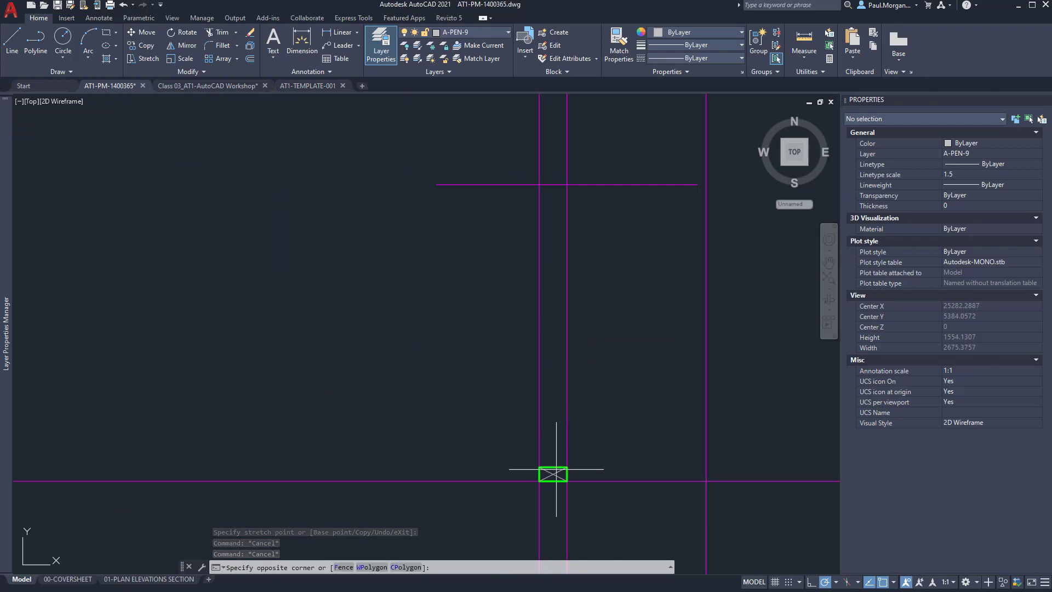
pyautogui.press('Escape')
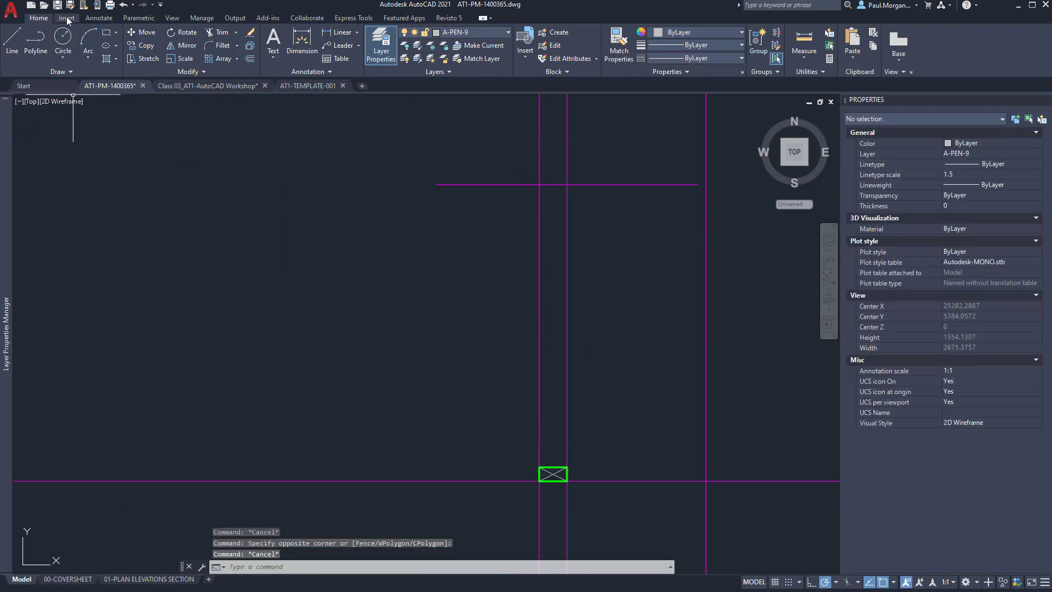
pyautogui.click(67, 18)
pyautogui.click(13, 49)
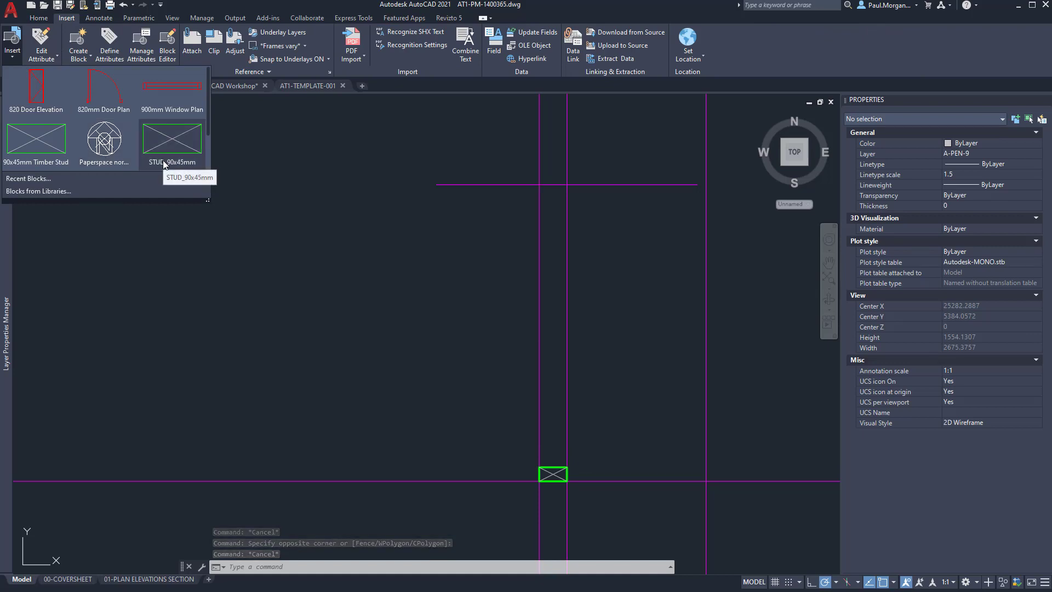
pyautogui.click(163, 164)
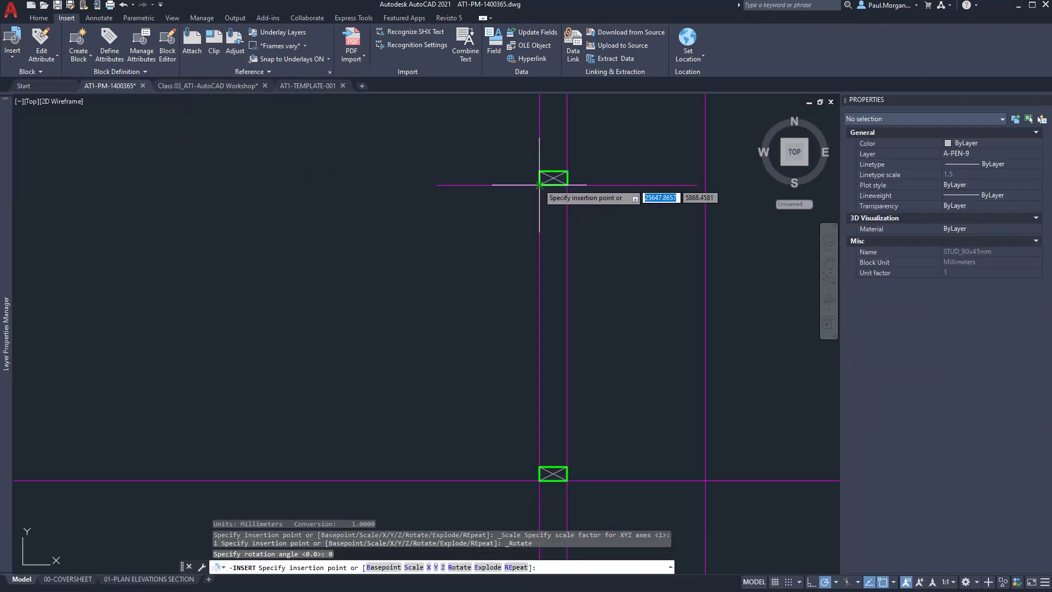
pyautogui.scroll(7, 539, 225)
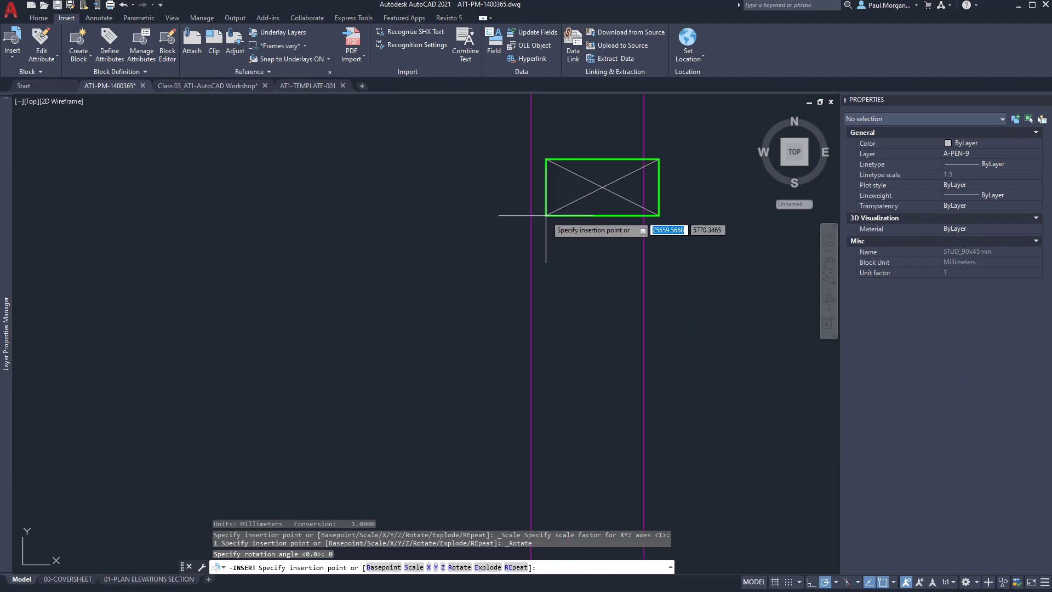
pyautogui.scroll(-3, 535, 214)
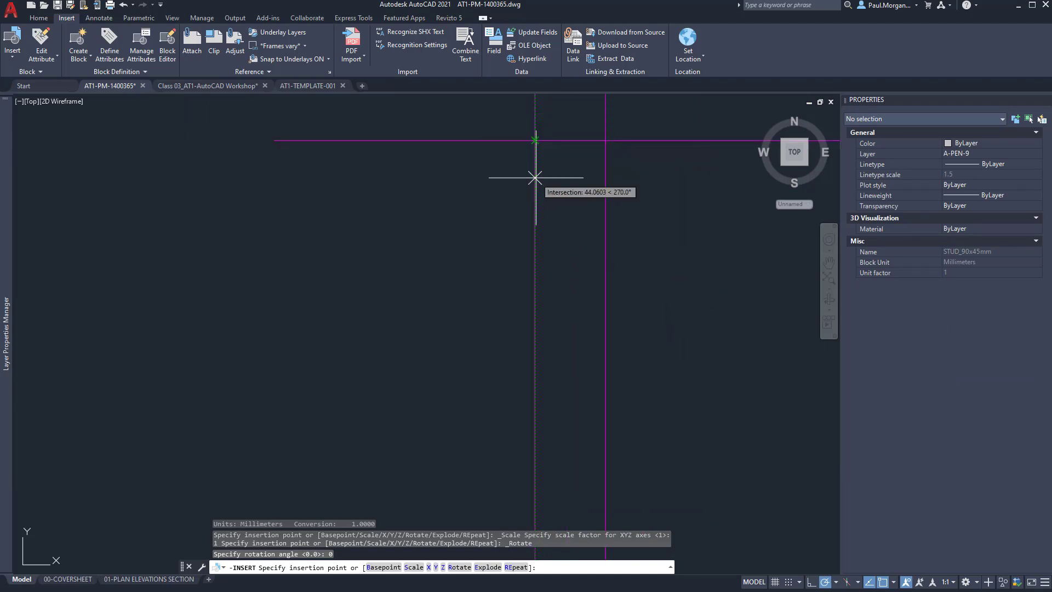
pyautogui.scroll(-4, 535, 175)
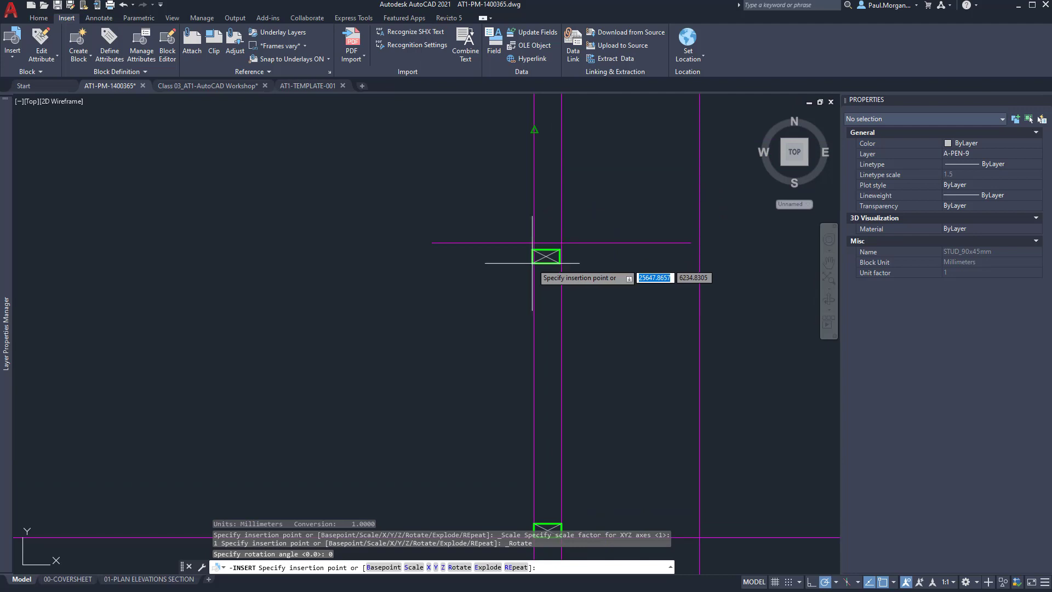
pyautogui.scroll(5, 537, 241)
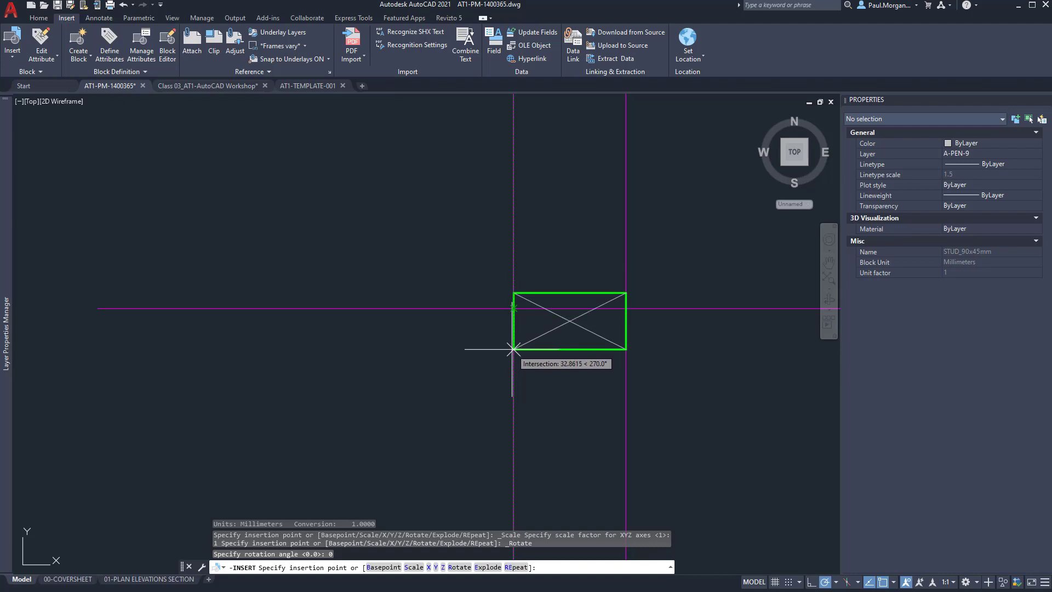
pyautogui.write('45')
pyautogui.press('Return')
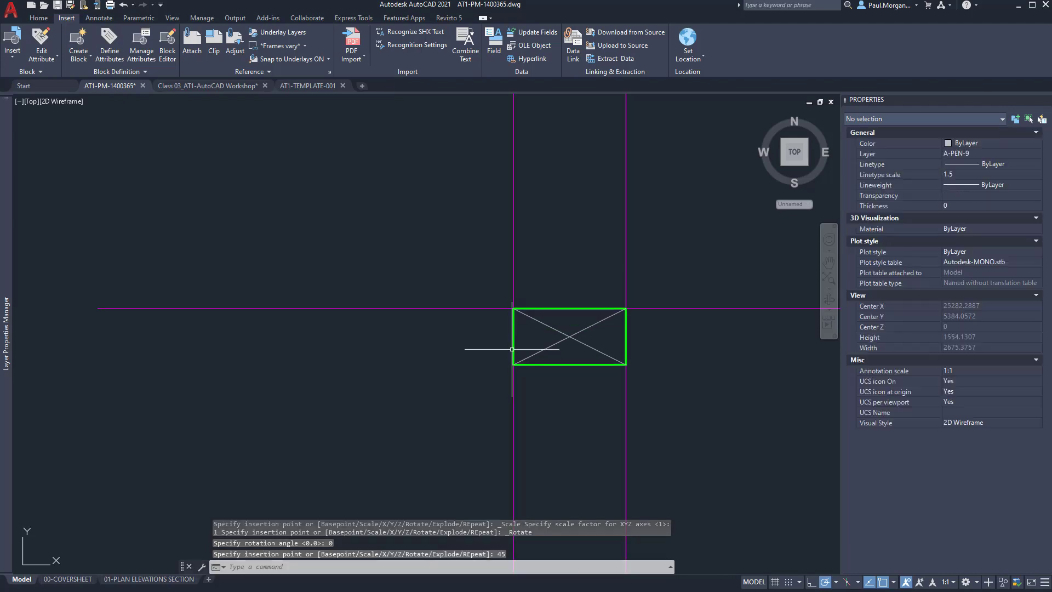
# Copy the stud block below the lower window line by its lower-left corner, seating the copy on the upper short window reference line.
pyautogui.scroll(-5, 554, 342)
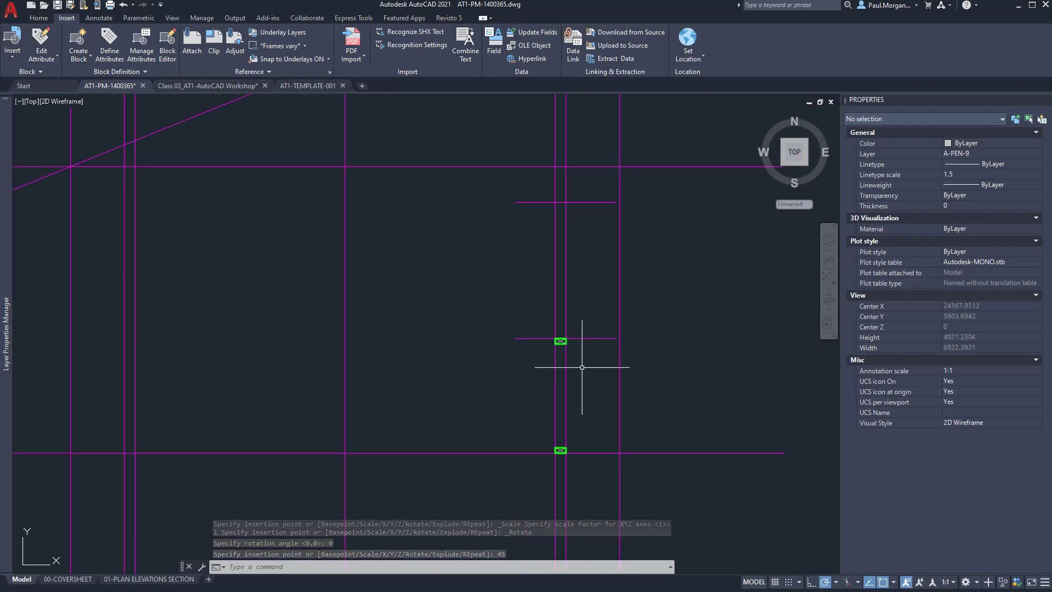
pyautogui.click(560, 342)
pyautogui.write('COP')
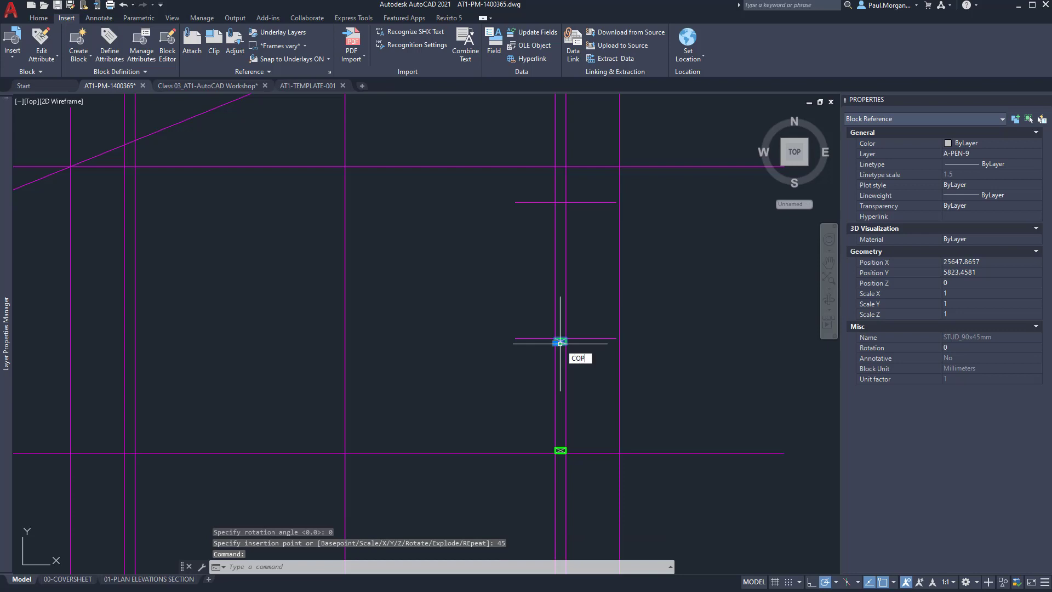
pyautogui.write('Y')
pyautogui.press('Return')
pyautogui.scroll(4, 560, 343)
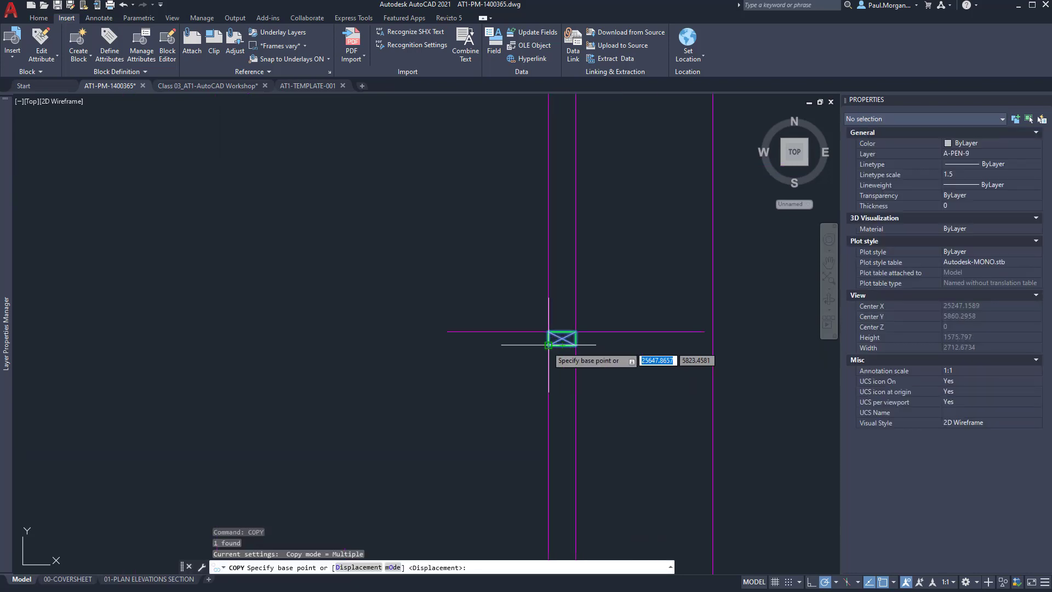
pyautogui.click(549, 345)
pyautogui.moveTo(559, 230); pyautogui.dragTo(589, 418, button='middle')
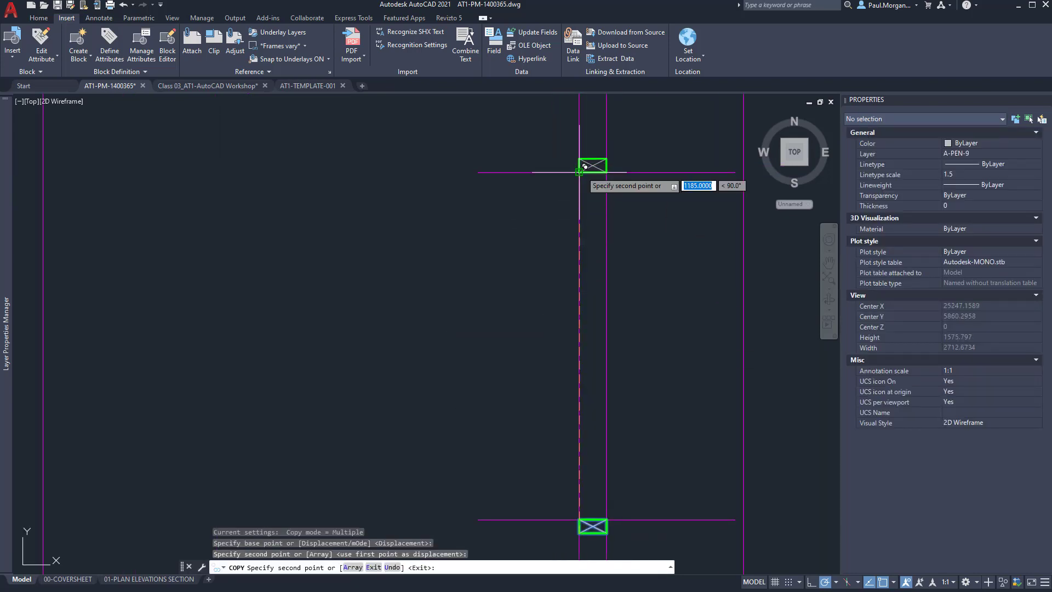
pyautogui.scroll(-5, 590, 180)
pyautogui.moveTo(420, 320); pyautogui.dragTo(477, 317, button='middle')
pyautogui.scroll(6, 665, 222)
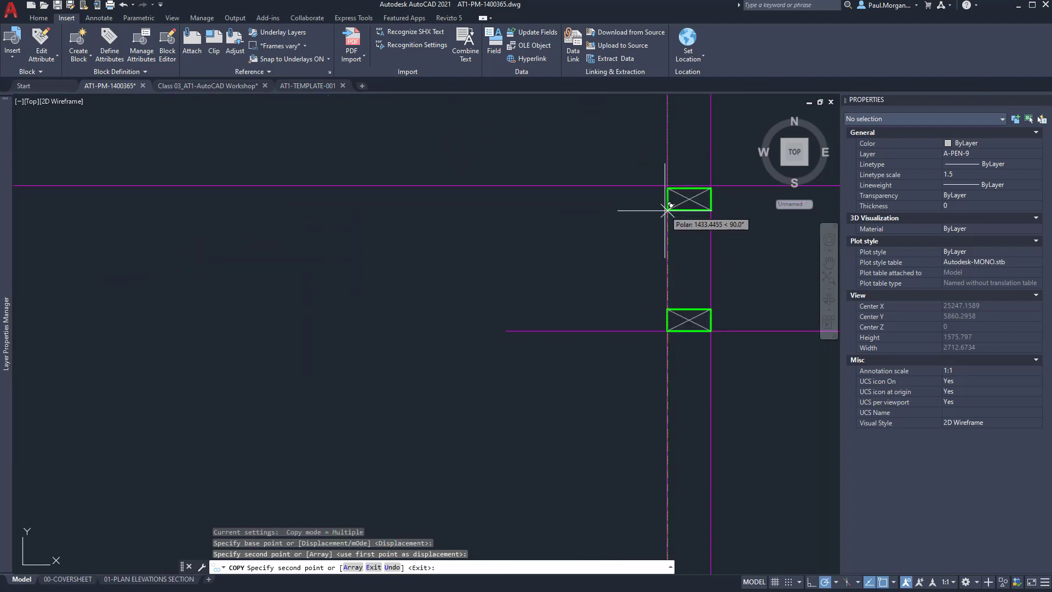
pyautogui.press('Escape')
# Copy the stud above the window by its upper-right corner, placing the copy directly beneath the upper level line between the same wall lines.
pyautogui.click(685, 321)
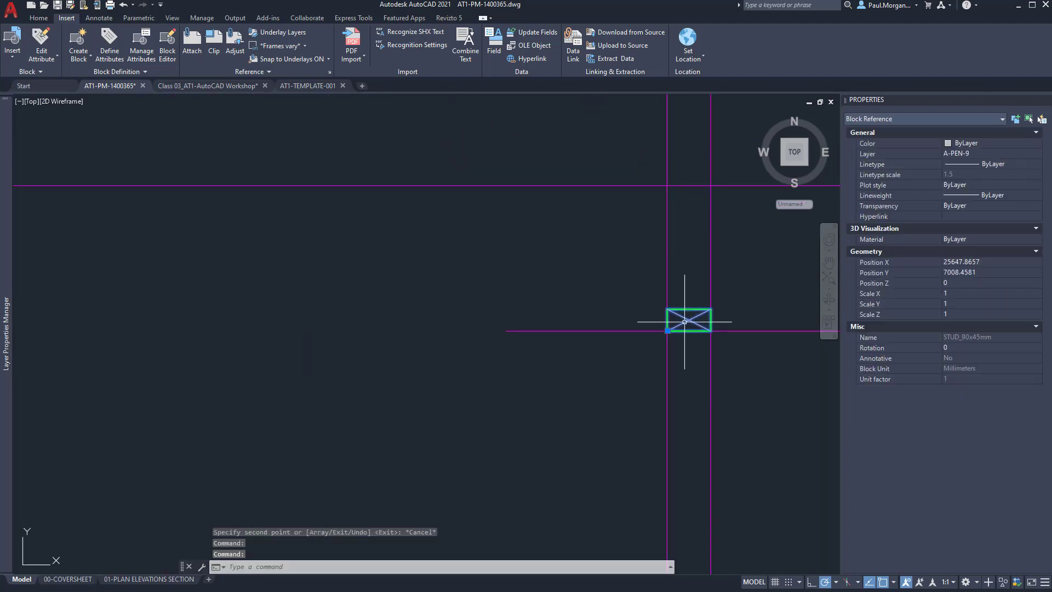
pyautogui.write('co')
pyautogui.press('Return')
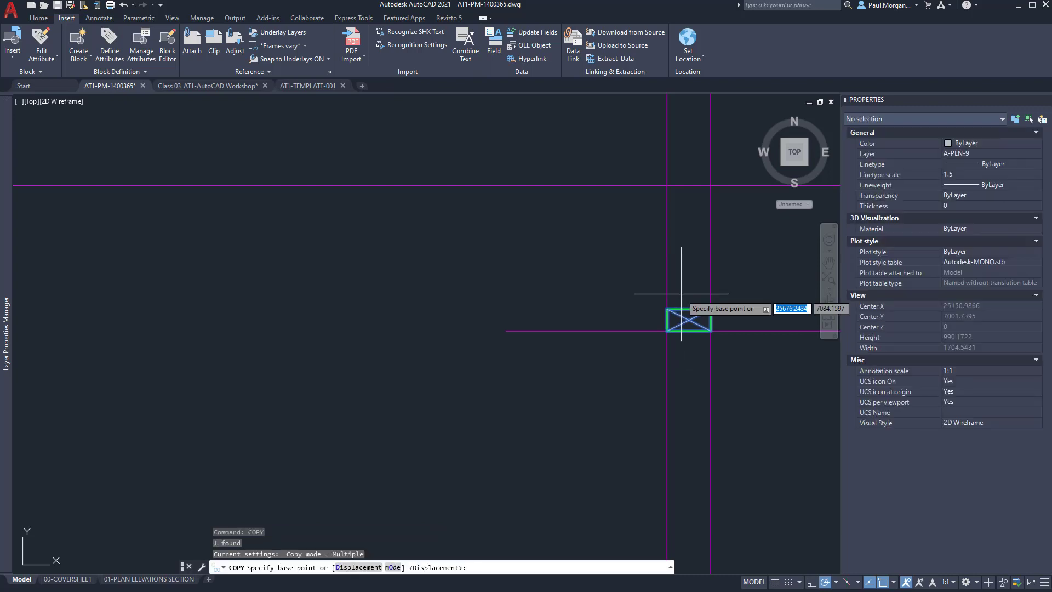
pyautogui.click(711, 309)
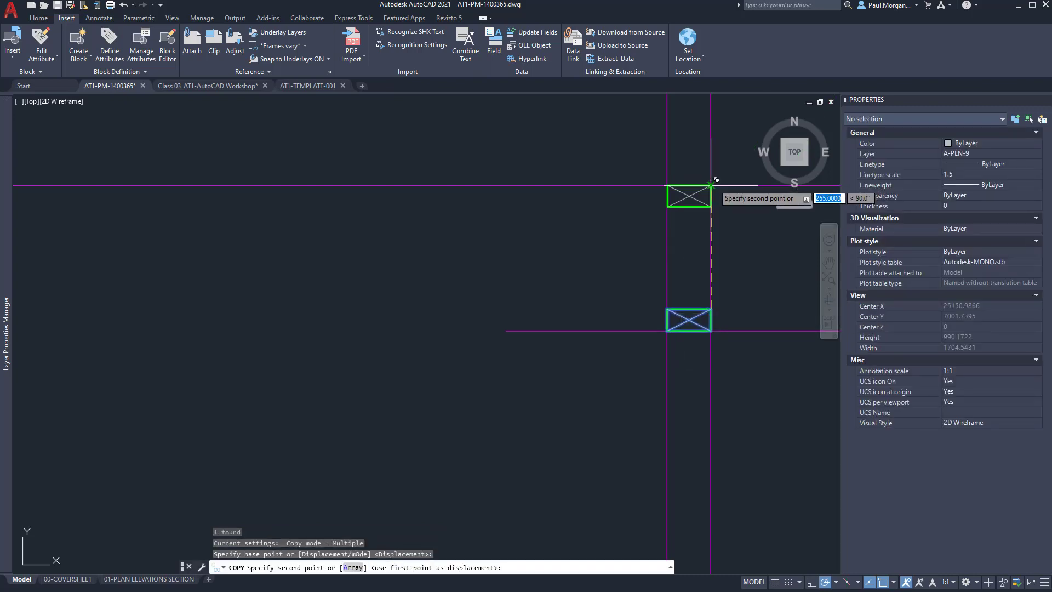
pyautogui.click(711, 185)
# Place another copy of the stud beneath the upper level line between the opposite wall's reference lines, then end the copying.
pyautogui.scroll(-6, 716, 179)
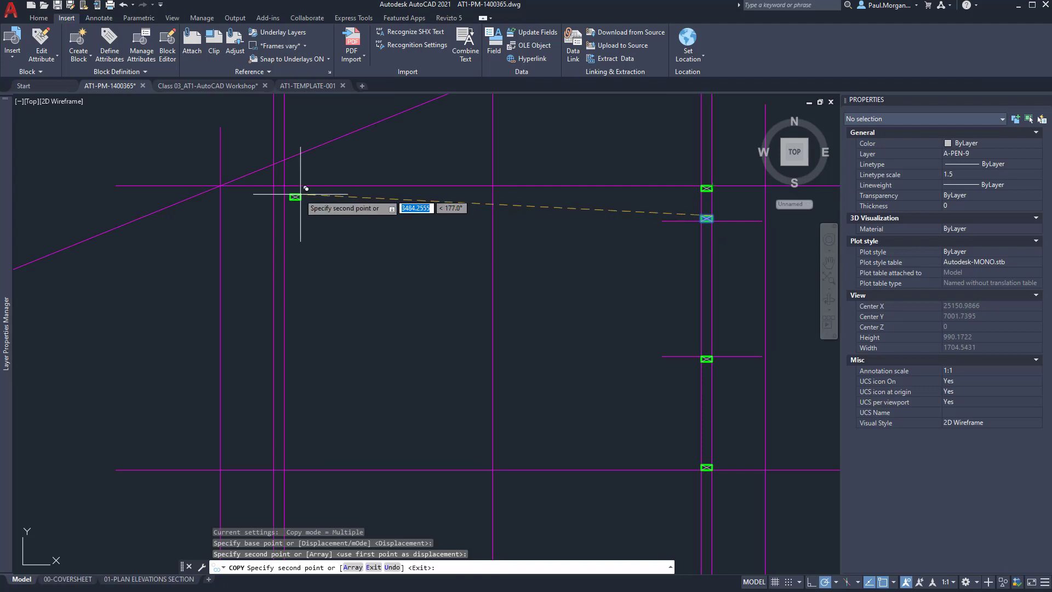
pyautogui.click(283, 185)
pyautogui.press('Escape')
pyautogui.press('Escape')
pyautogui.press('Escape')
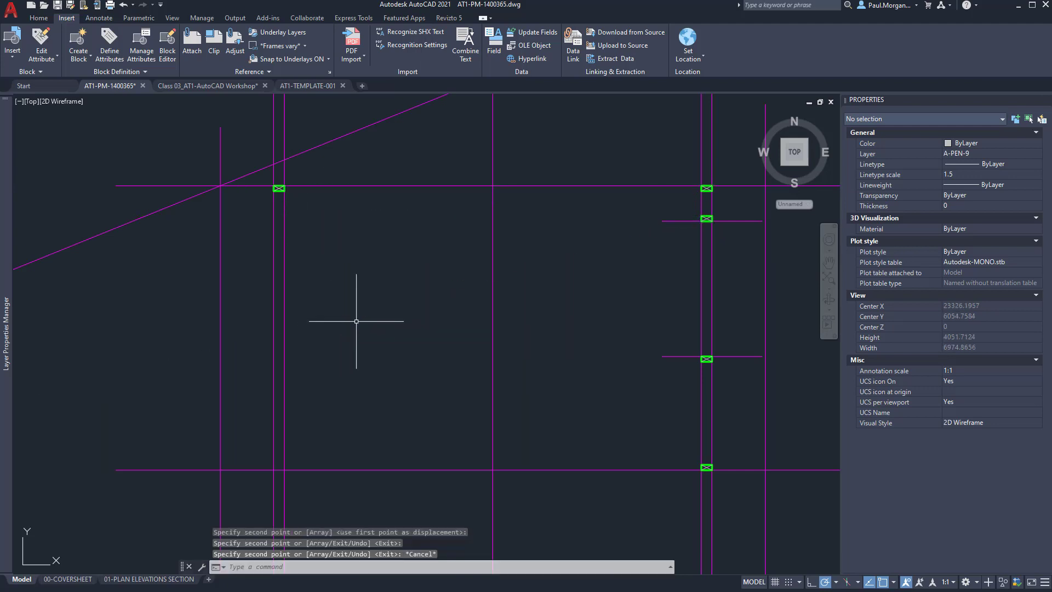
pyautogui.scroll(-4, 394, 329)
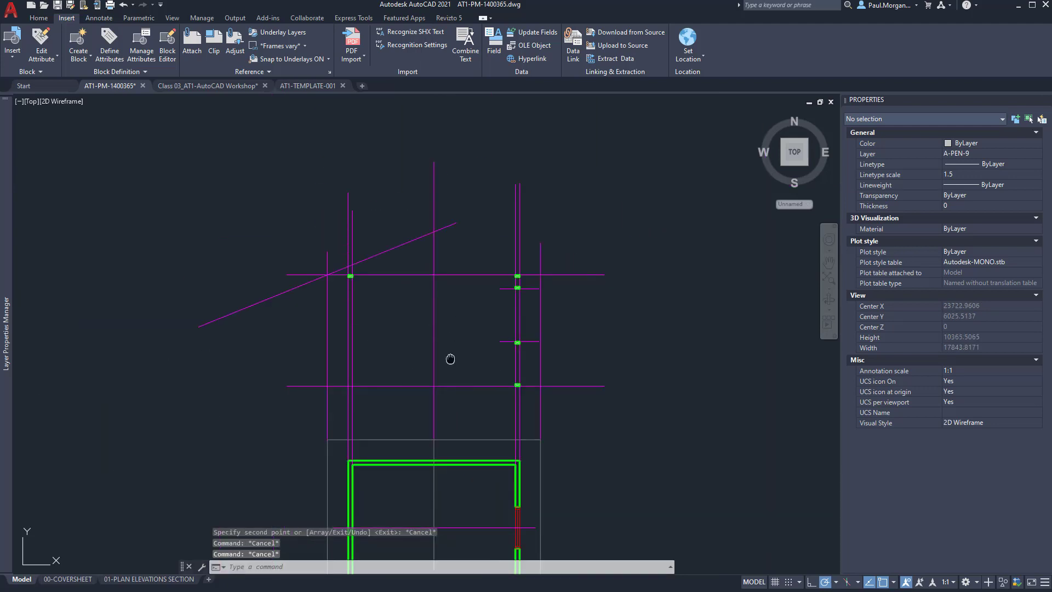
pyautogui.scroll(12, 337, 277)
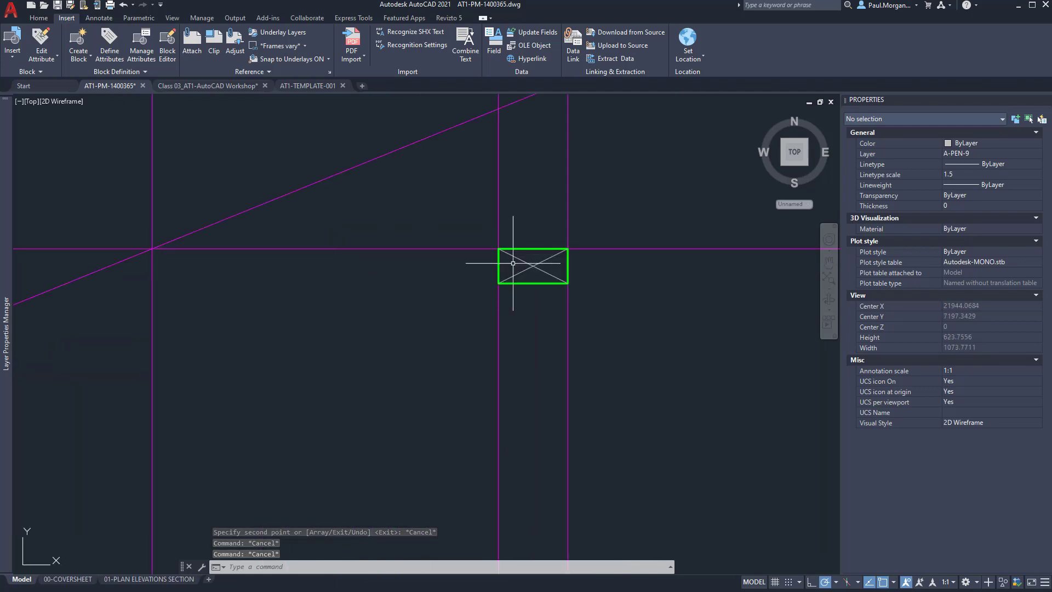
# Mirror the right wall's lowest STUD_90x45mm block about the vertical centreline onto the left wall, keeping the source block.
pyautogui.scroll(-8, 526, 266)
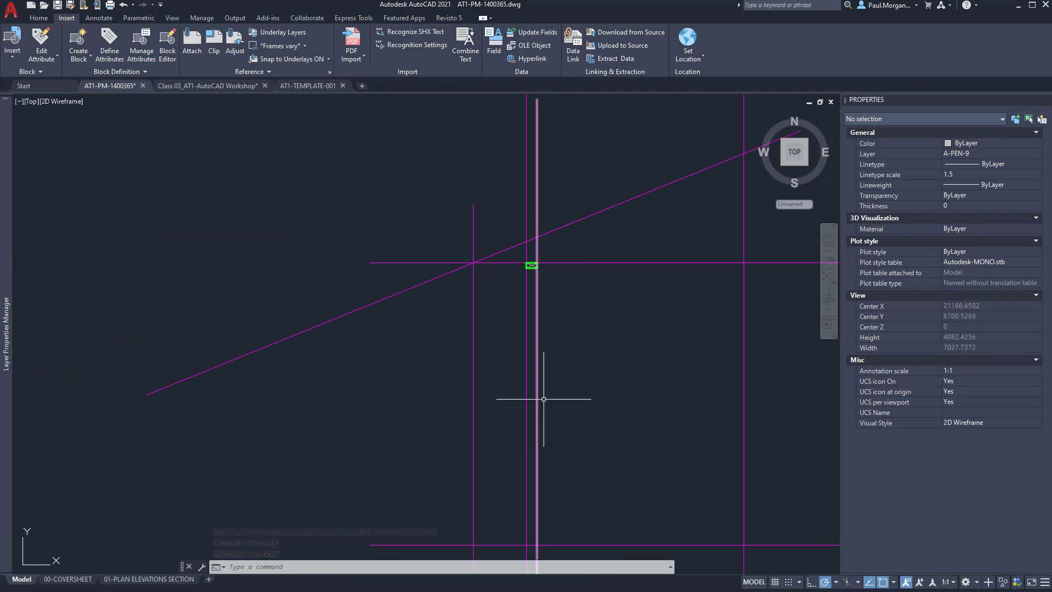
pyautogui.moveTo(564, 396); pyautogui.dragTo(507, 314, button='middle')
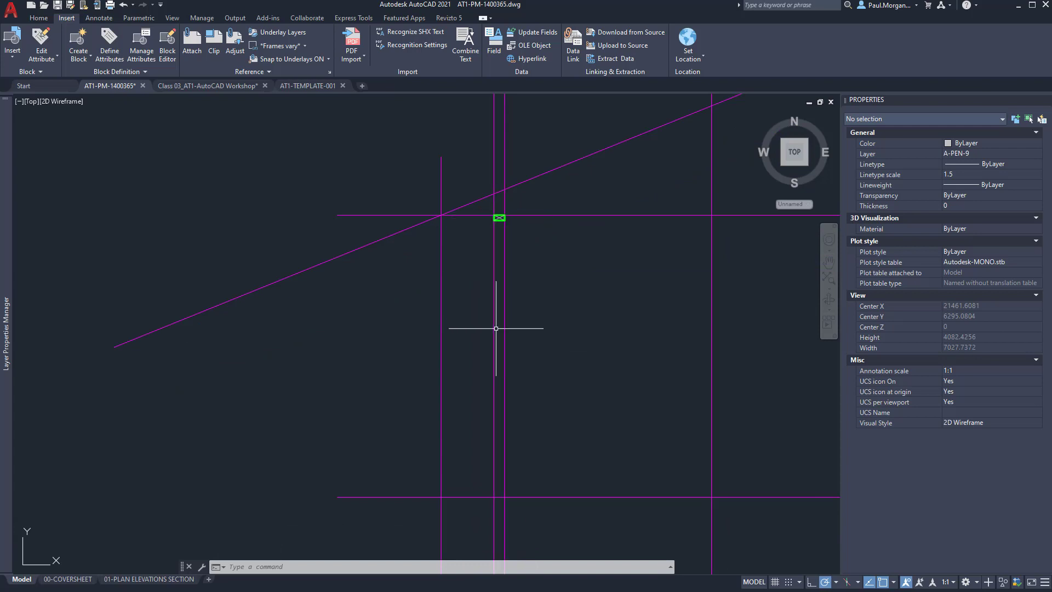
pyautogui.scroll(-1, 485, 273)
pyautogui.moveTo(535, 331); pyautogui.dragTo(427, 286, button='middle')
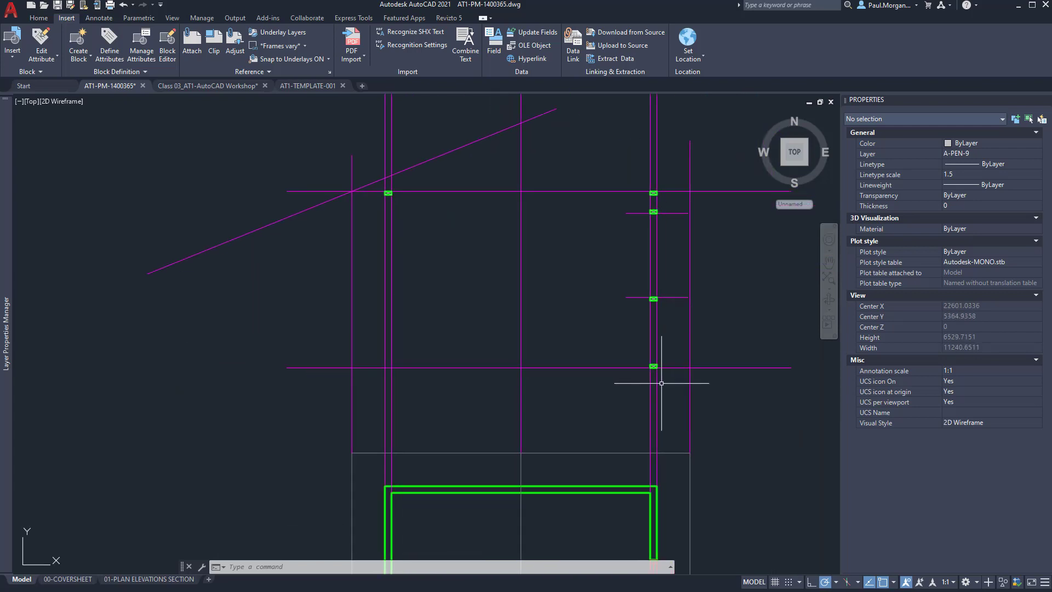
pyautogui.click(654, 366)
pyautogui.scroll(3, 653, 366)
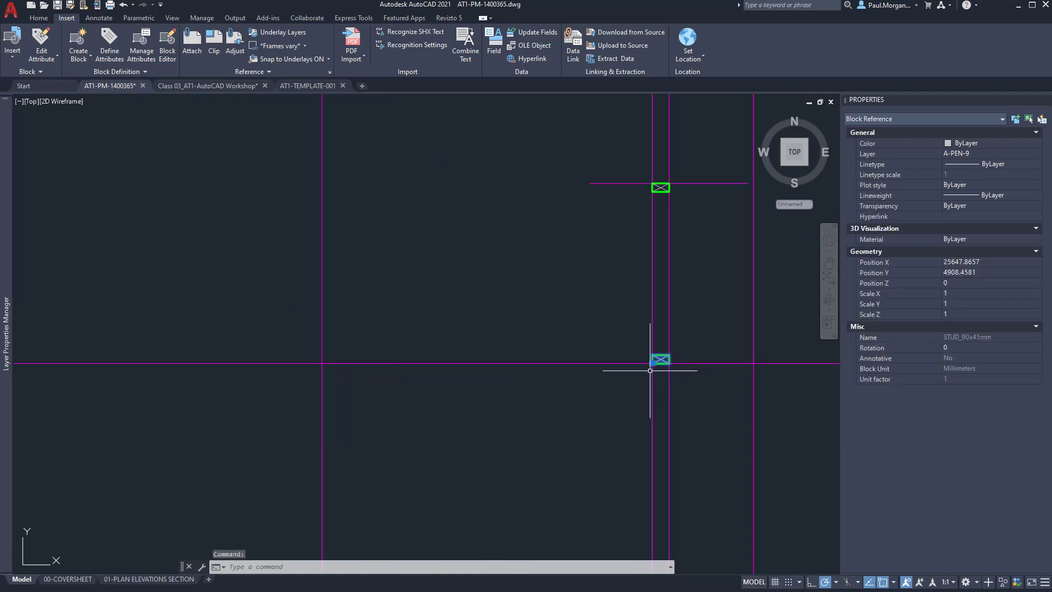
pyautogui.scroll(-3, 574, 366)
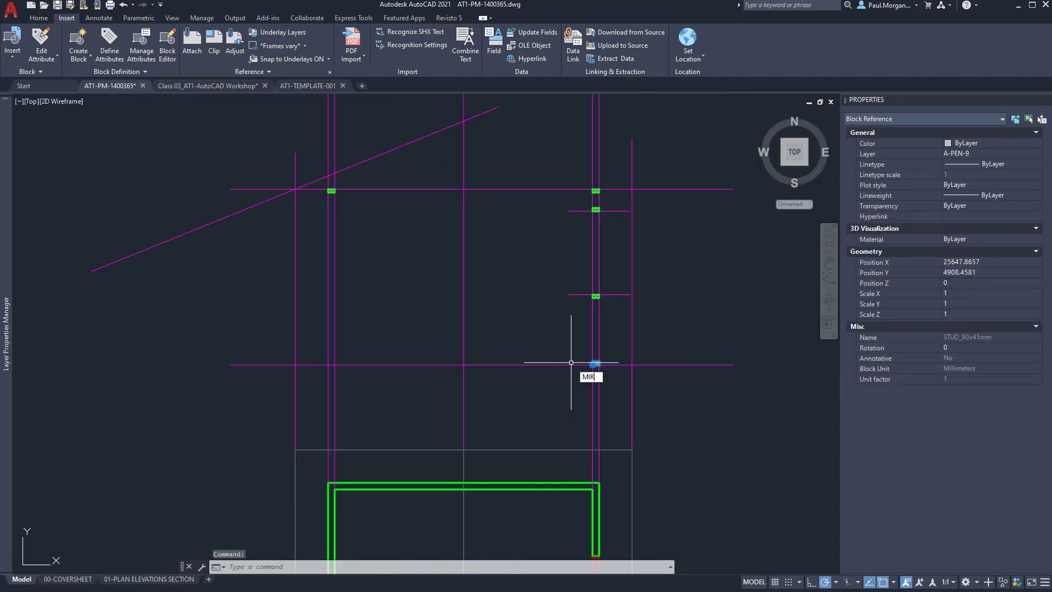
pyautogui.press('Return')
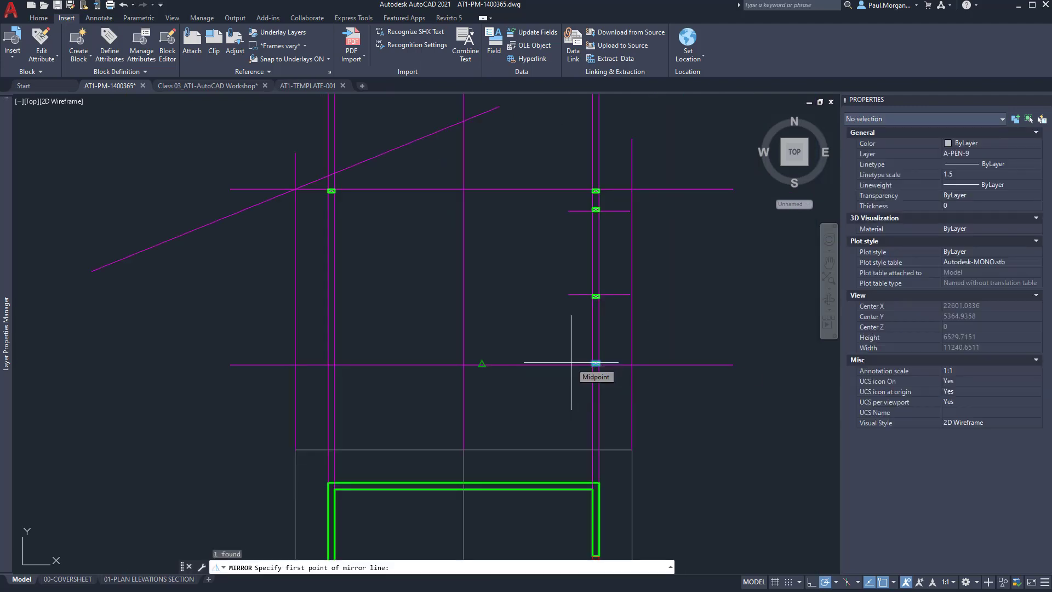
pyautogui.click(463, 230)
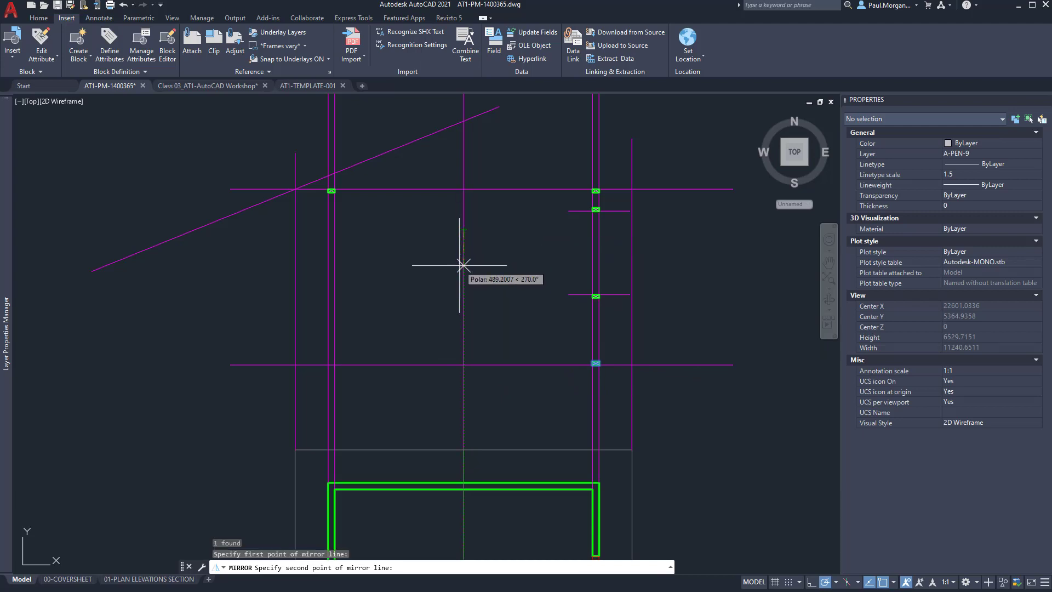
pyautogui.click(464, 288)
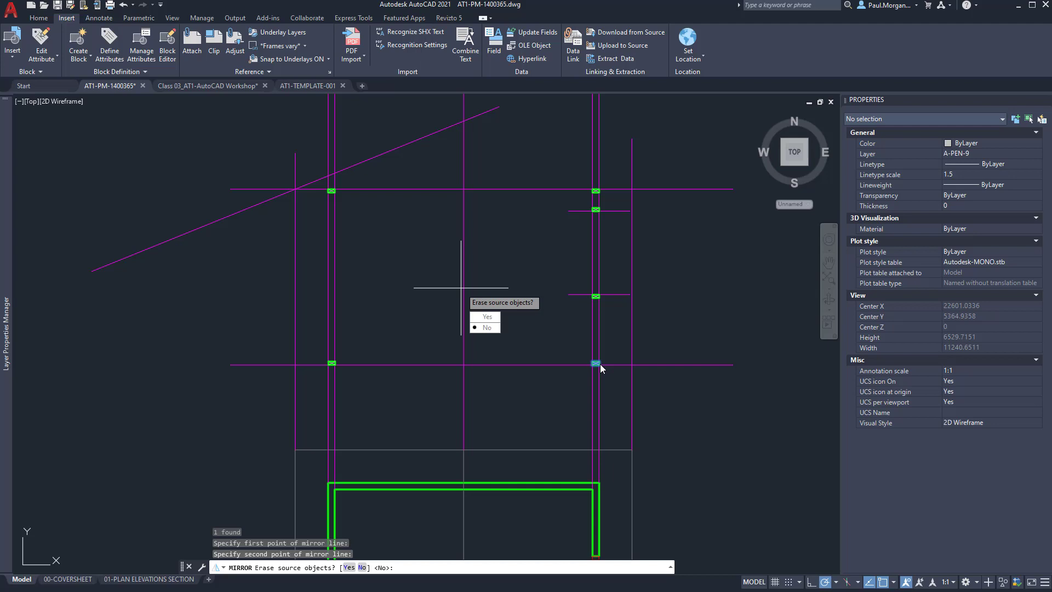
pyautogui.click(485, 330)
pyautogui.moveTo(435, 321); pyautogui.dragTo(445, 335, button='middle')
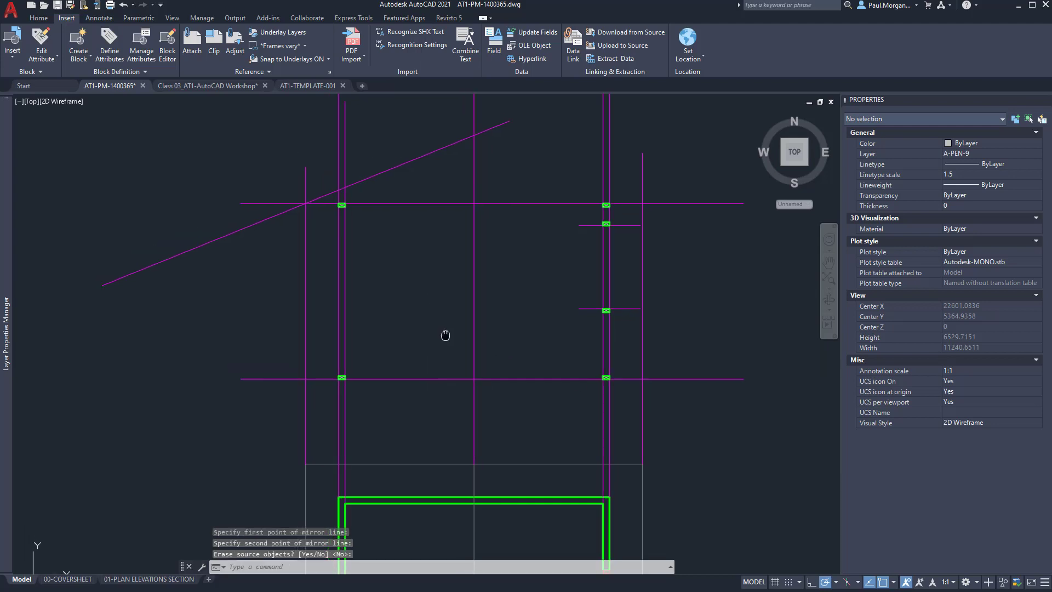
pyautogui.scroll(-1, 457, 373)
pyautogui.scroll(1, 457, 373)
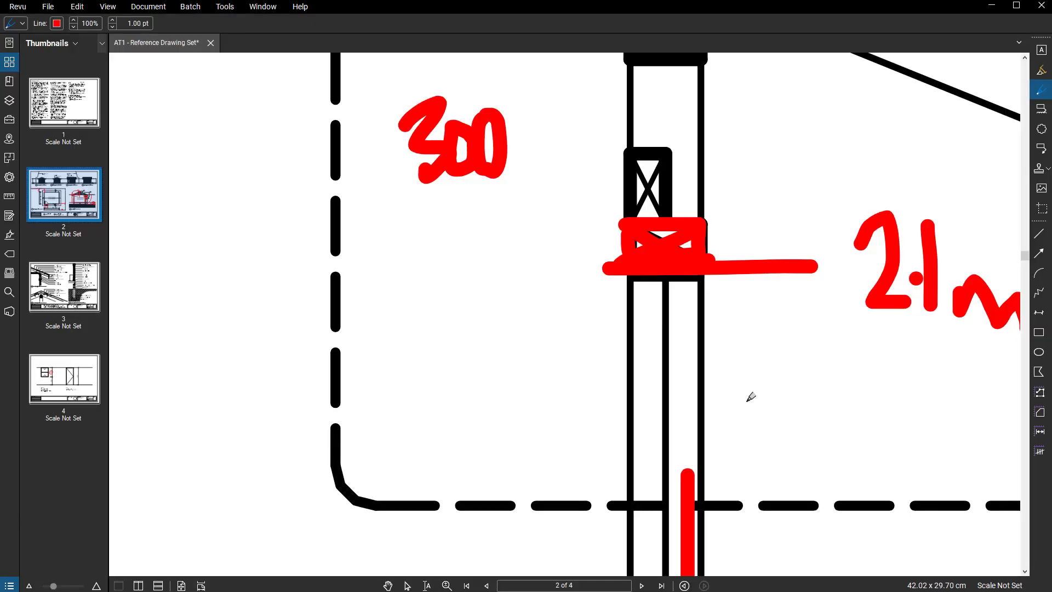
# Examine the stacked top plates and the framing above the window on both walls of the reference section in Revu.
pyautogui.scroll(-3, 750, 383)
pyautogui.scroll(-1, 659, 220)
pyautogui.moveTo(658, 221); pyautogui.dragTo(650, 209, button='middle')
pyautogui.scroll(-2, 659, 155)
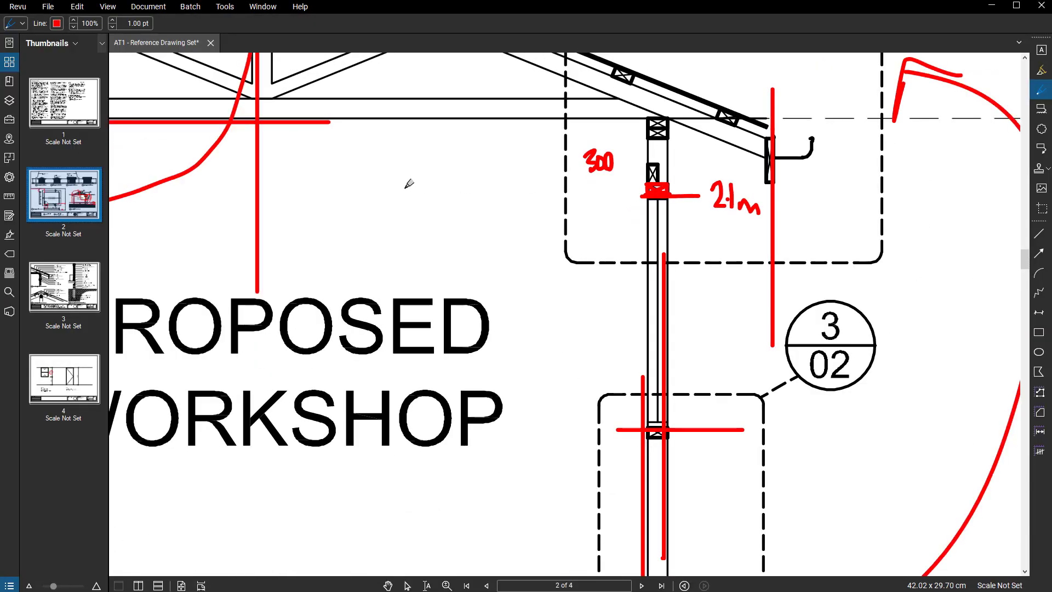
pyautogui.moveTo(299, 189); pyautogui.dragTo(678, 239, button='middle')
pyautogui.scroll(3, 241, 168)
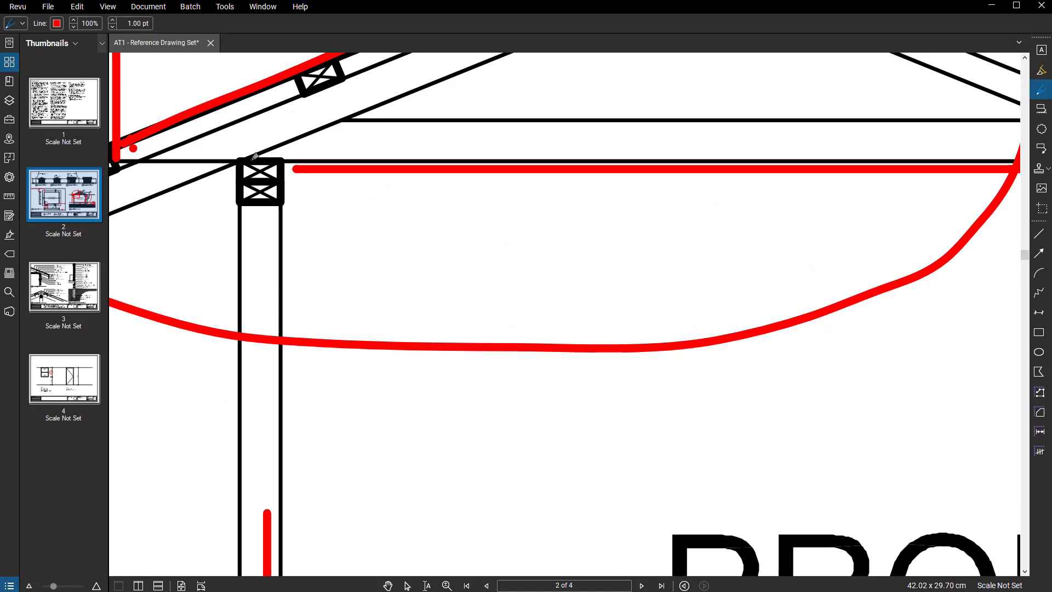
pyautogui.scroll(-5, 257, 178)
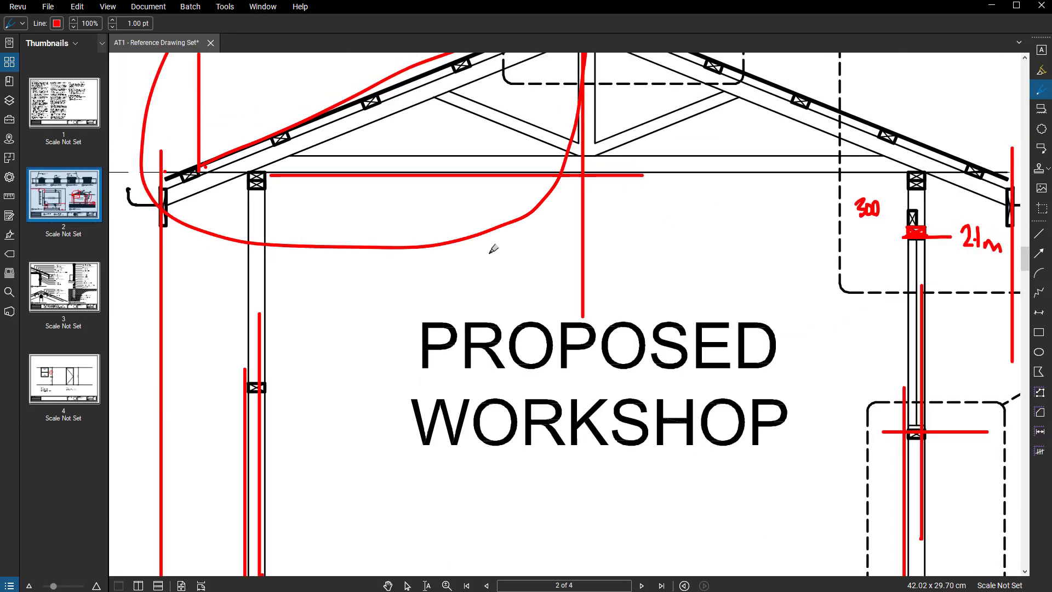
pyautogui.moveTo(525, 281); pyautogui.dragTo(197, 259, button='middle')
pyautogui.scroll(1, 592, 233)
pyautogui.scroll(4, 594, 228)
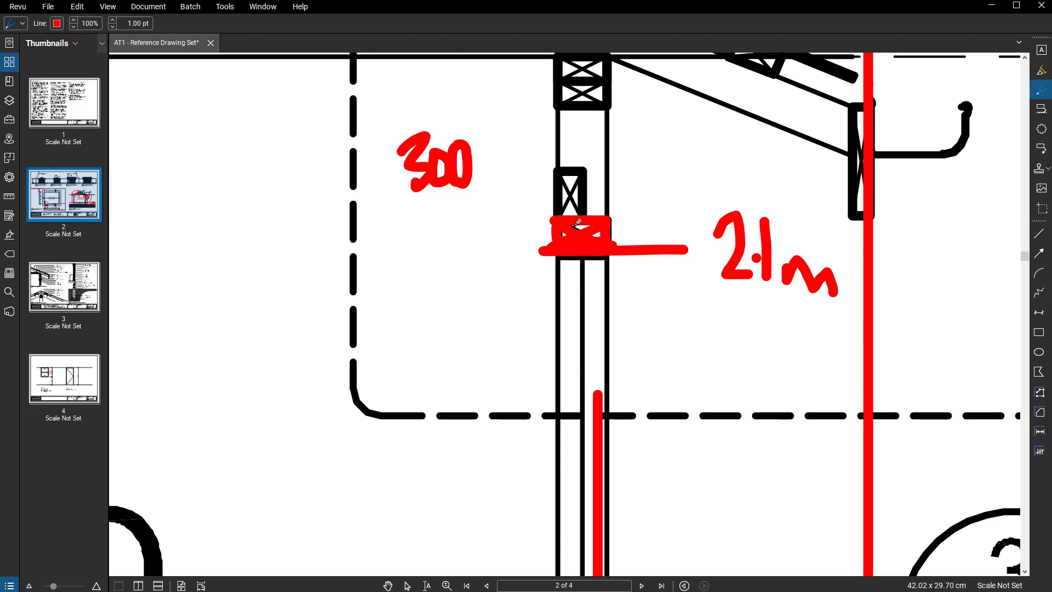
pyautogui.scroll(-2, 574, 222)
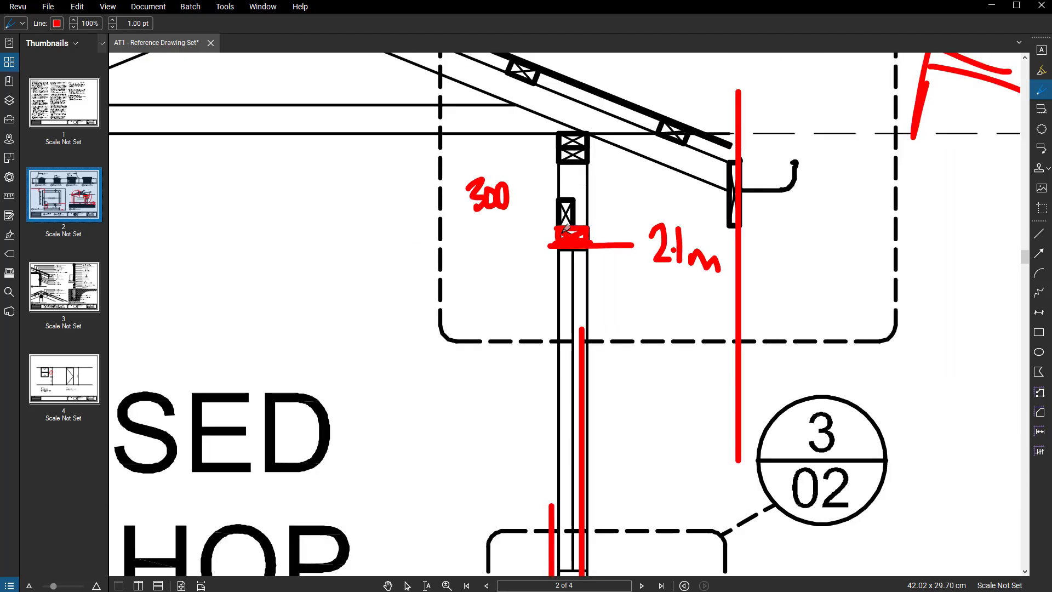
pyautogui.click(991, 6)
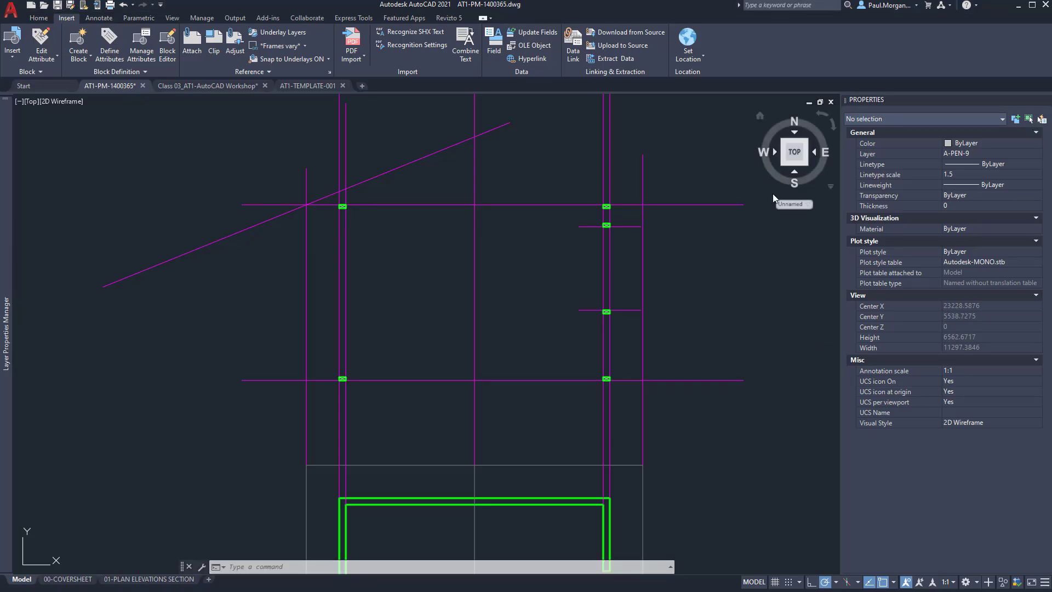
# In AutoCAD, copy the top stud blocks of both walls straight down so each copy sits directly beneath its original.
pyautogui.scroll(1, 608, 204)
pyautogui.click(608, 209)
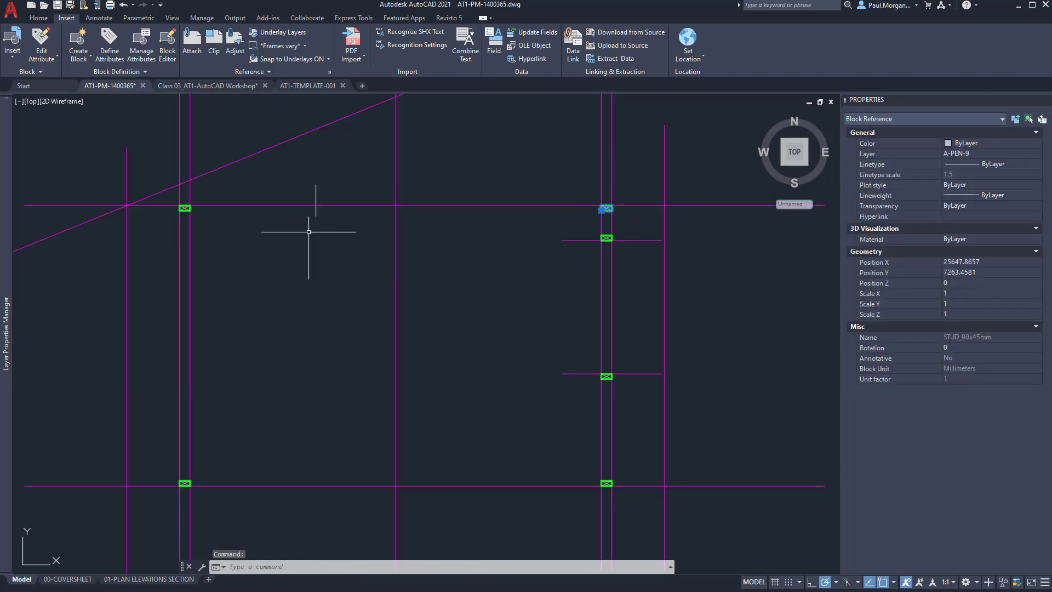
pyautogui.click(185, 208)
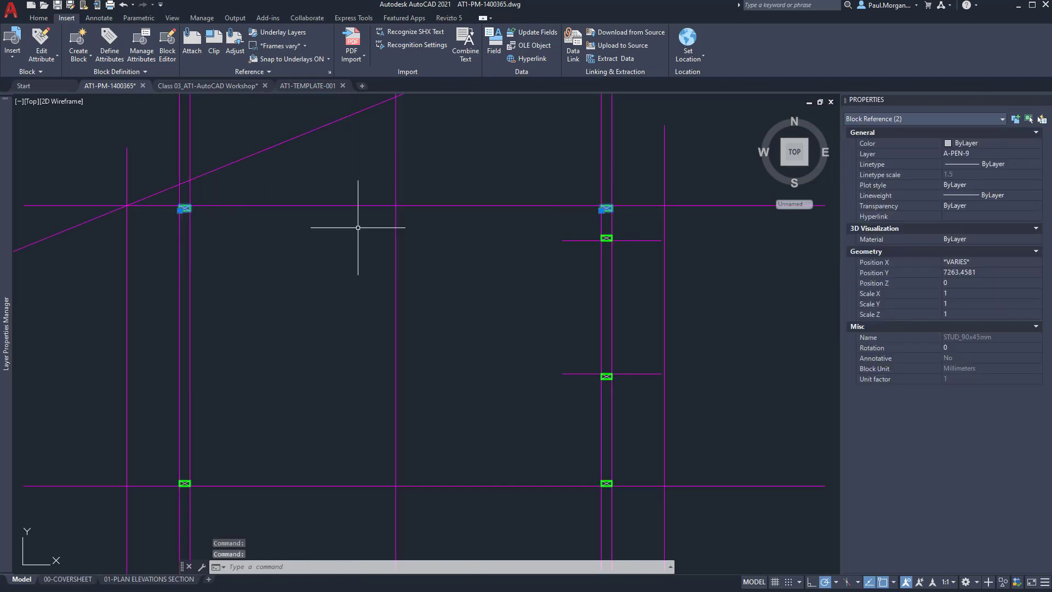
pyautogui.write('COP')
pyautogui.press('Return')
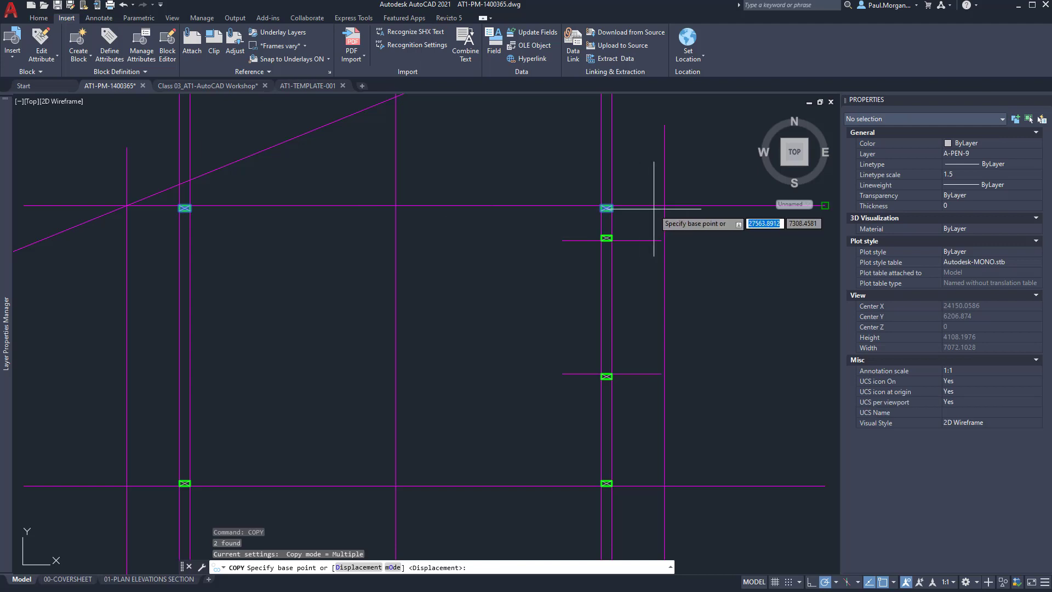
pyautogui.scroll(5, 611, 212)
pyautogui.click(625, 145)
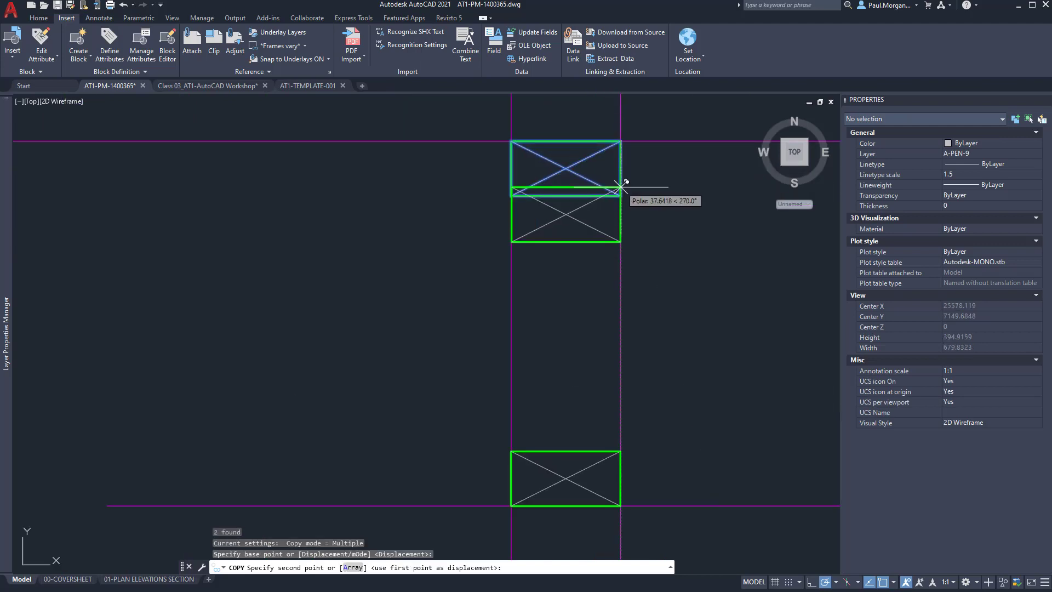
pyautogui.scroll(-10, 625, 190)
pyautogui.press('Escape')
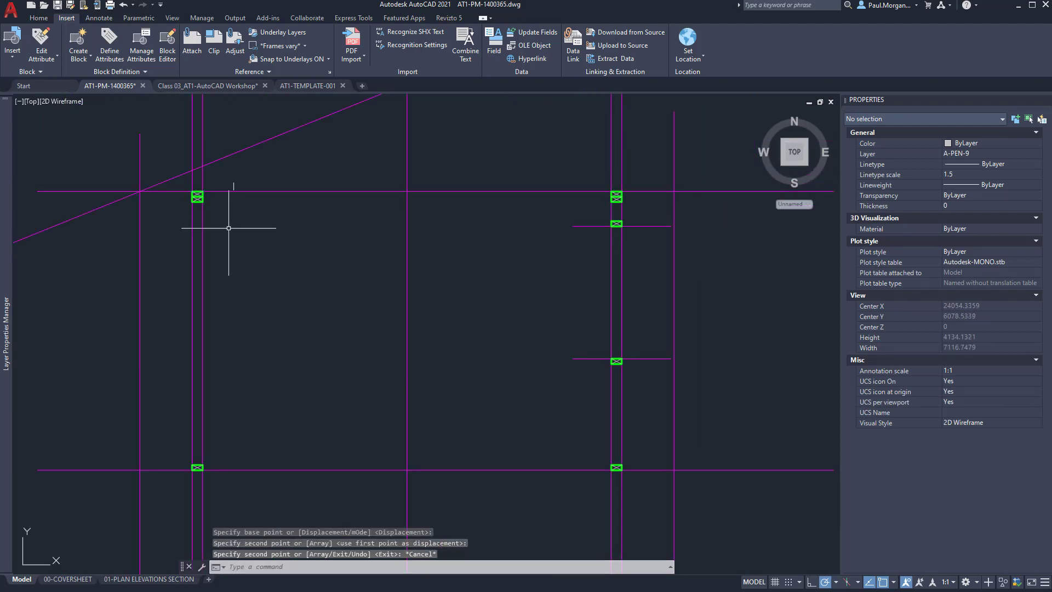
# Copy the right wall's window-head stud block so the copy sits directly on top of the original.
pyautogui.scroll(8, 634, 217)
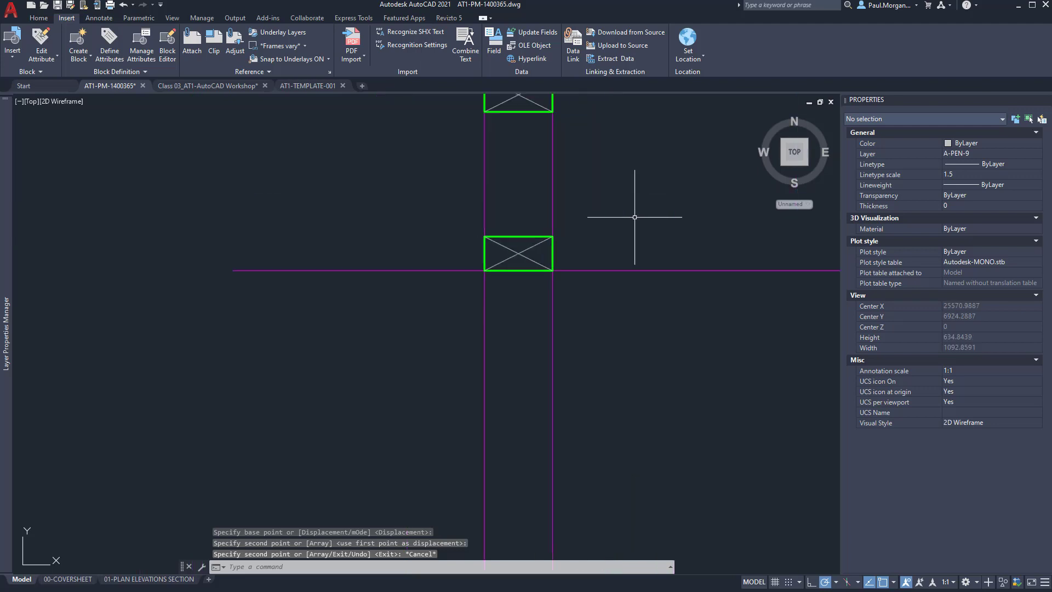
pyautogui.click(516, 257)
pyautogui.moveTo(515, 257); pyautogui.dragTo(505, 317, button='middle')
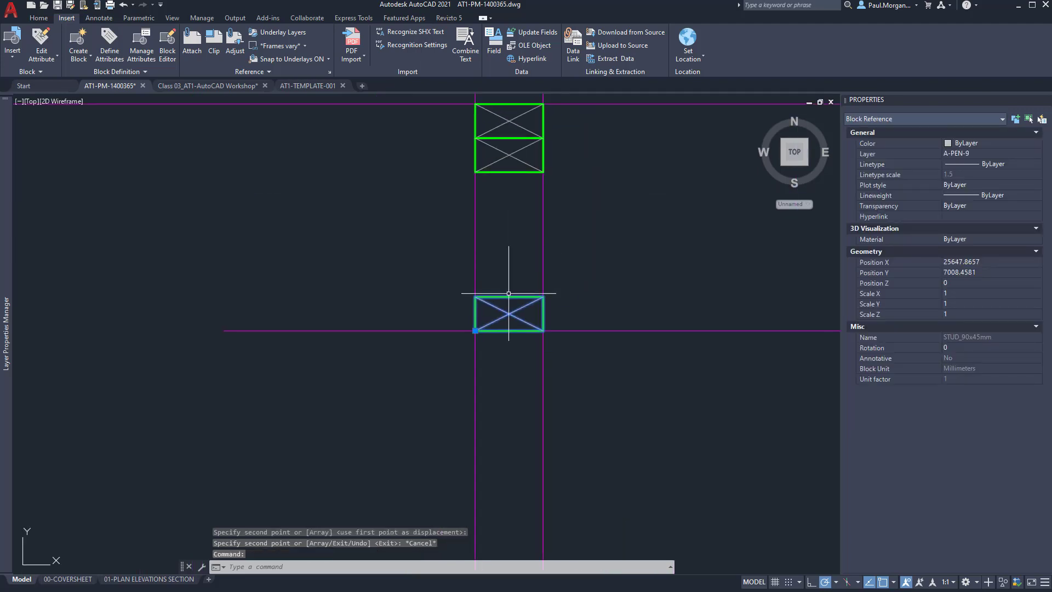
pyautogui.write('co')
pyautogui.press('Return')
pyautogui.click(475, 331)
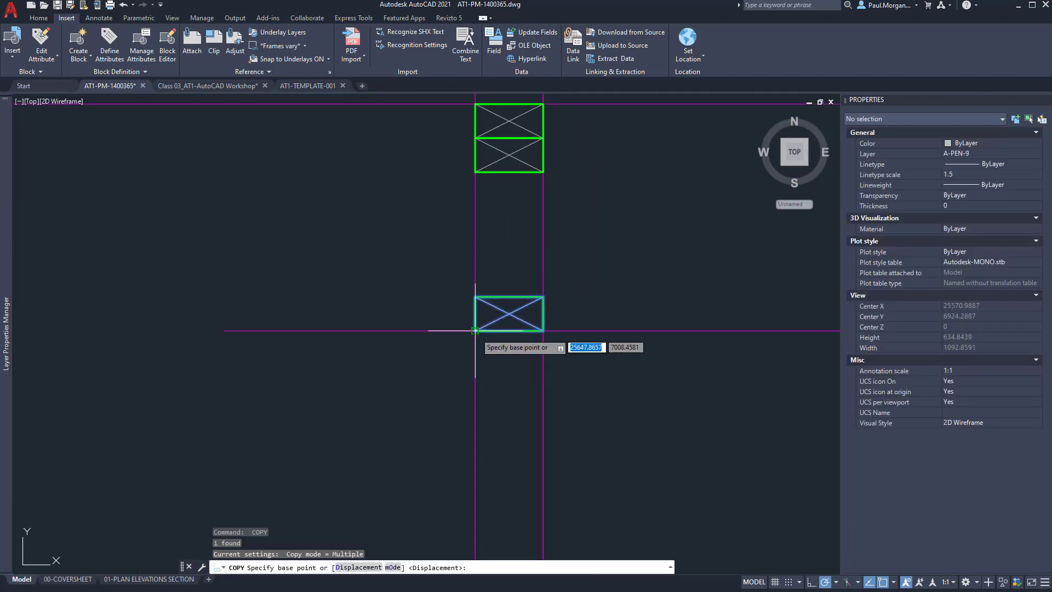
pyautogui.click(476, 296)
pyautogui.press('Escape')
pyautogui.press('Escape')
pyautogui.press('Escape')
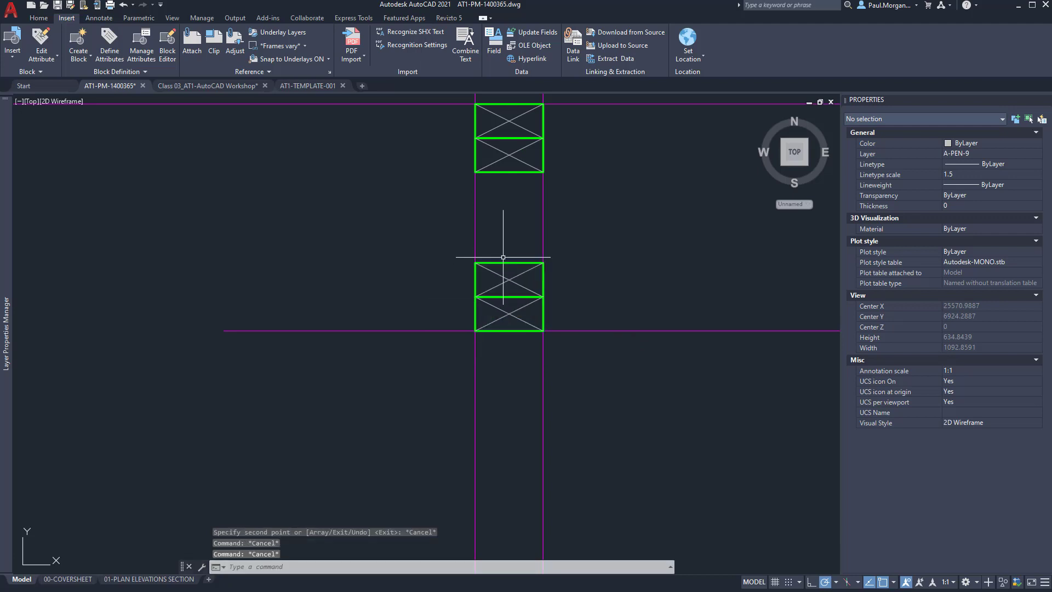
# Rotate the copied stud block above the window head 90° about its lower-left corner.
pyautogui.click(505, 271)
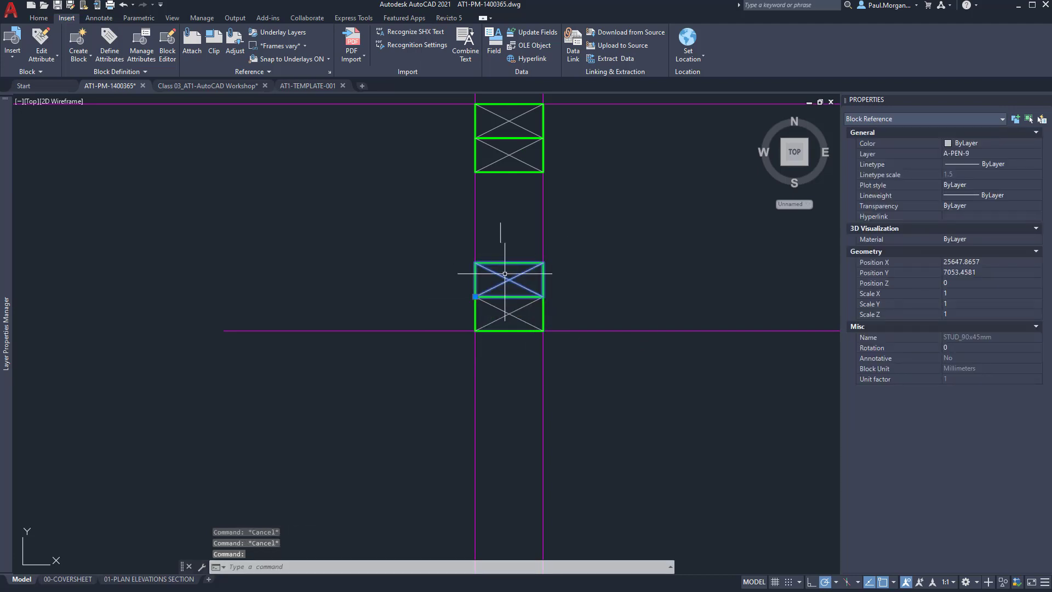
pyautogui.write('ro')
pyautogui.press('Return')
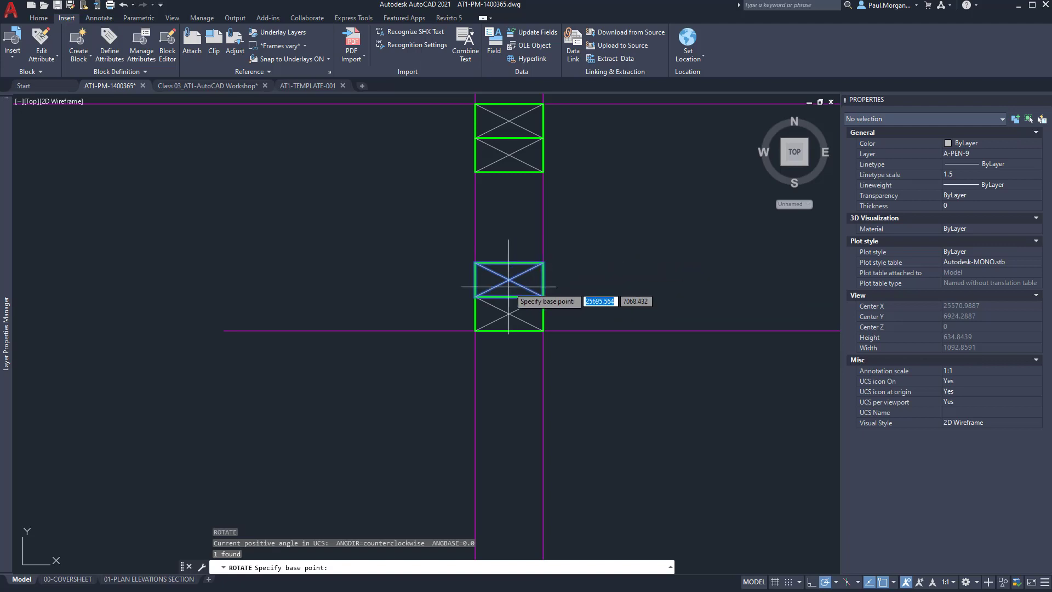
pyautogui.click(475, 297)
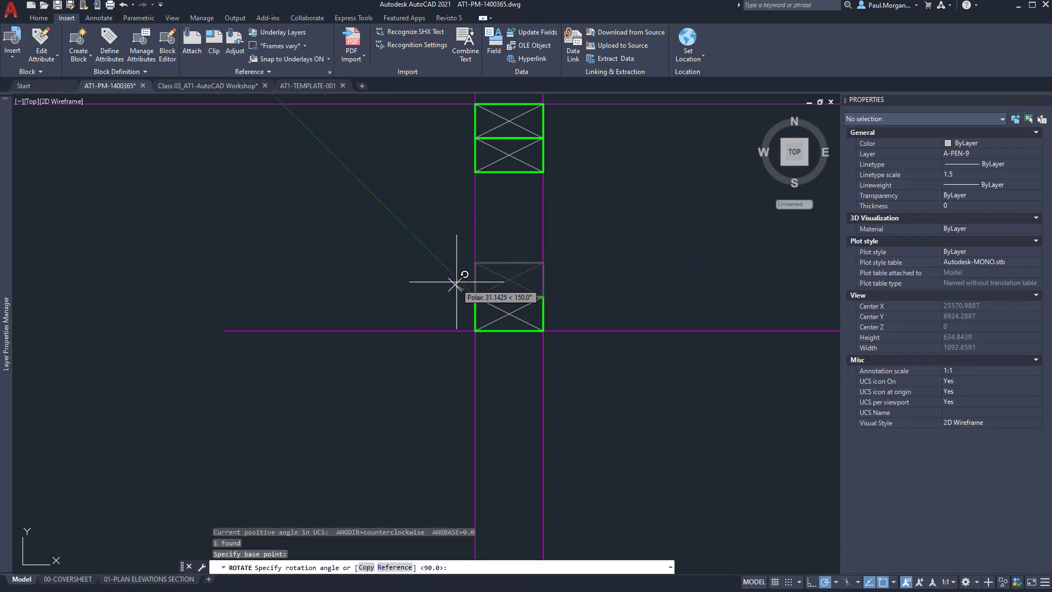
pyautogui.click(473, 241)
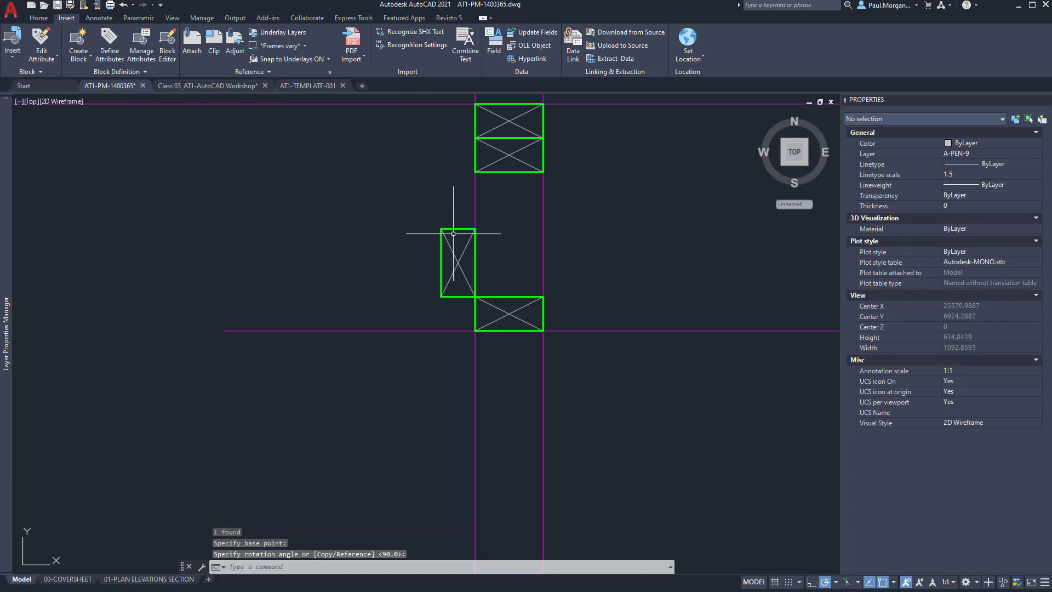
# Move the upright stud block by its lower-left corner onto the upper-left corner of the window-head stud.
pyautogui.click(437, 221)
pyautogui.click(477, 300)
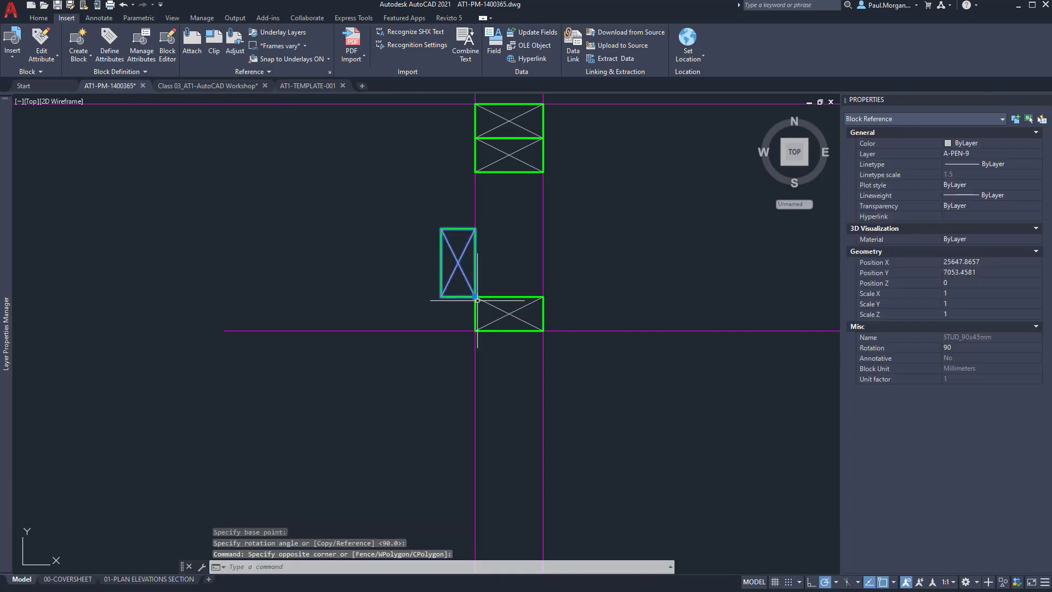
pyautogui.write('M')
pyautogui.press('Return')
pyautogui.click(441, 297)
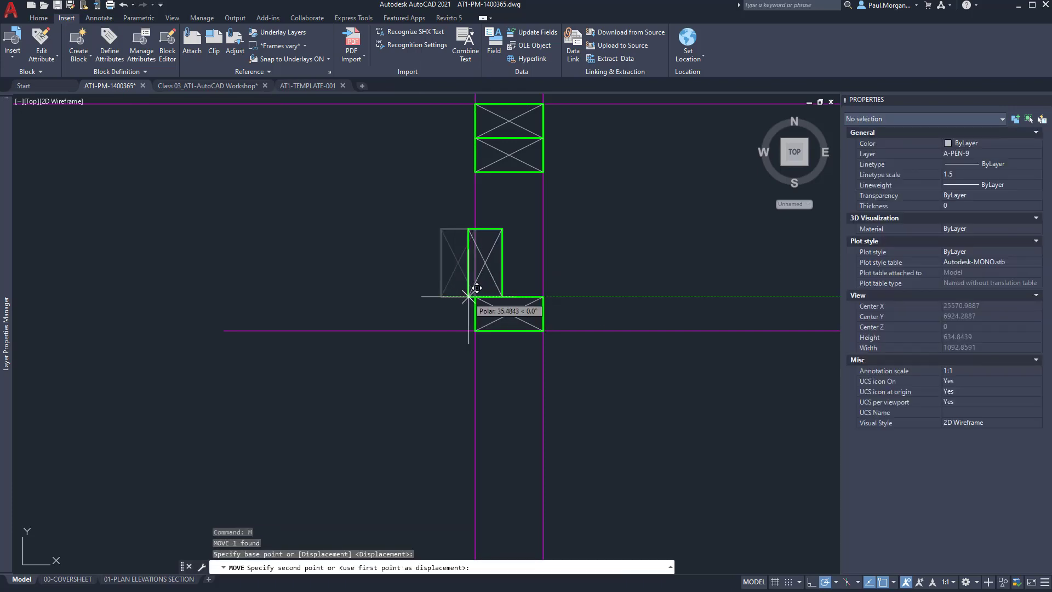
pyautogui.press('Escape')
pyautogui.press('Escape')
pyautogui.press('Escape')
pyautogui.scroll(-8, 477, 296)
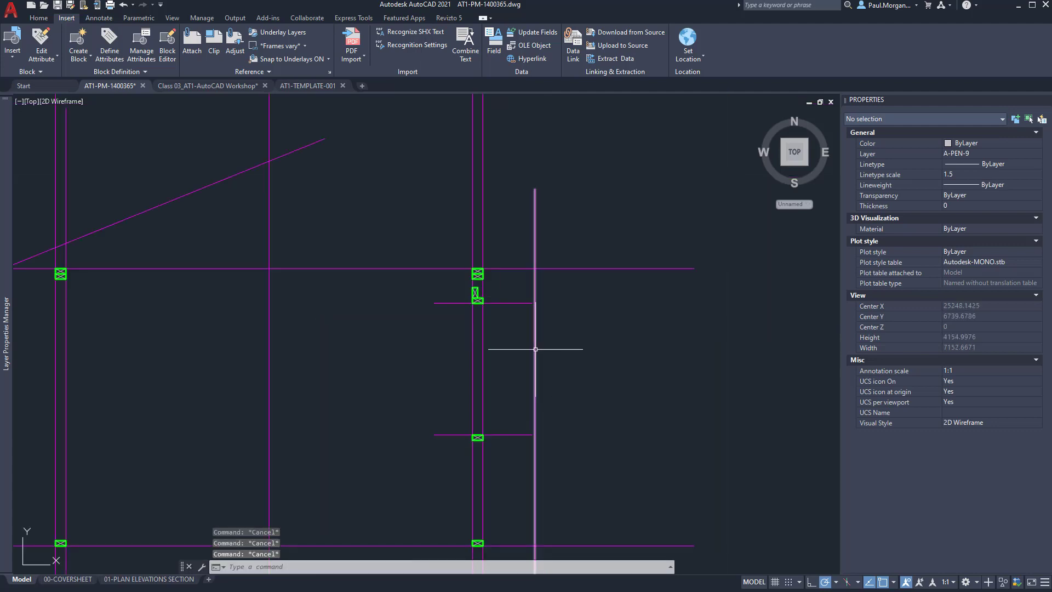
pyautogui.moveTo(402, 364); pyautogui.dragTo(570, 298, button='middle')
pyautogui.scroll(-3, 570, 298)
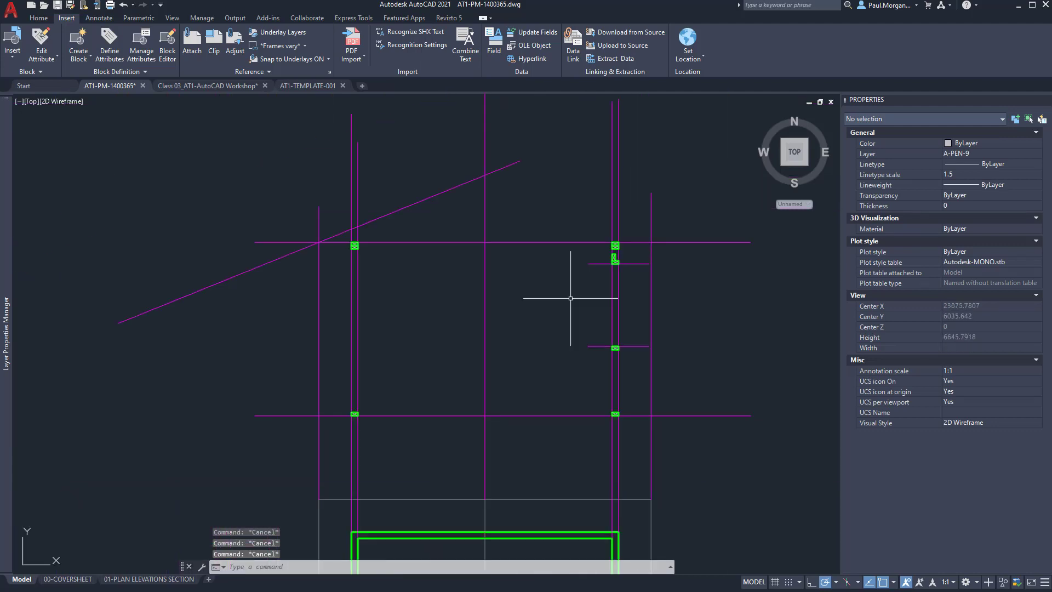
pyautogui.scroll(3, 535, 340)
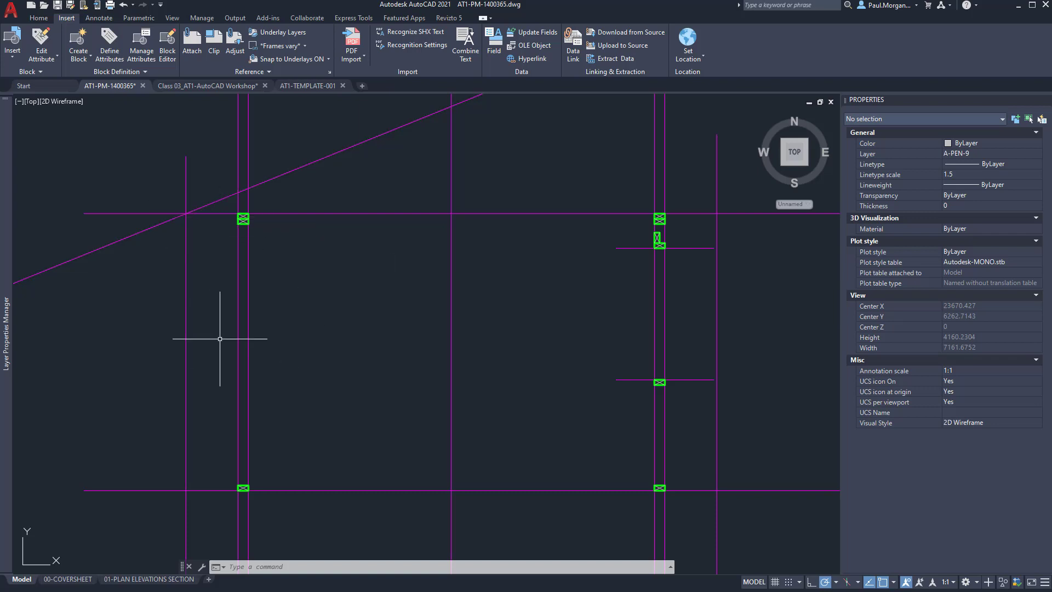
pyautogui.moveTo(280, 361); pyautogui.dragTo(319, 340, button='middle')
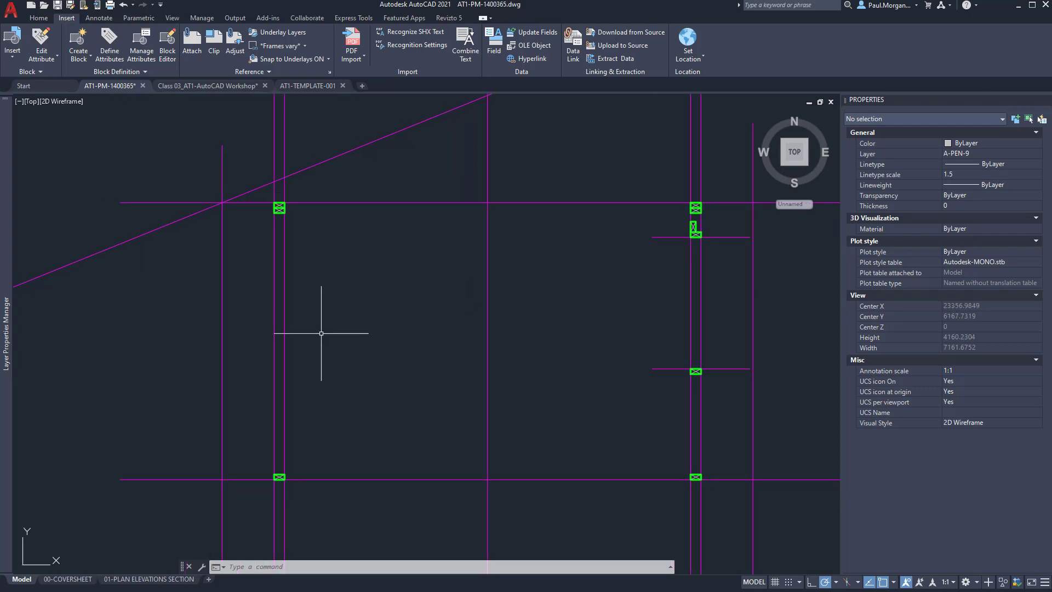
# Draw a polyline on layer A-PEN-18 around the left wall, from its bottom plate up to the top of its upper plates.
pyautogui.press('Return')
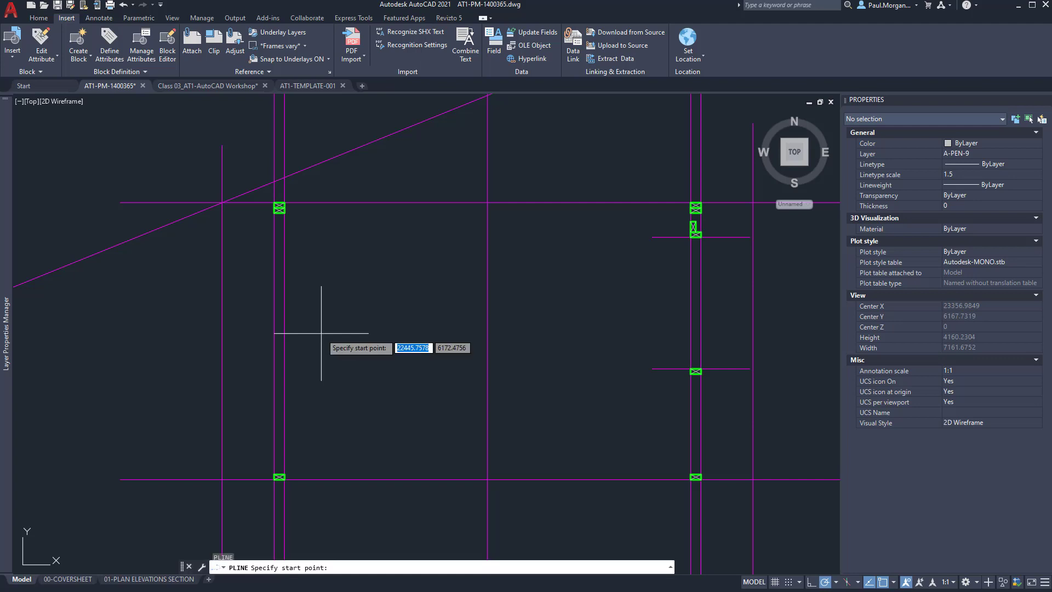
pyautogui.click(38, 18)
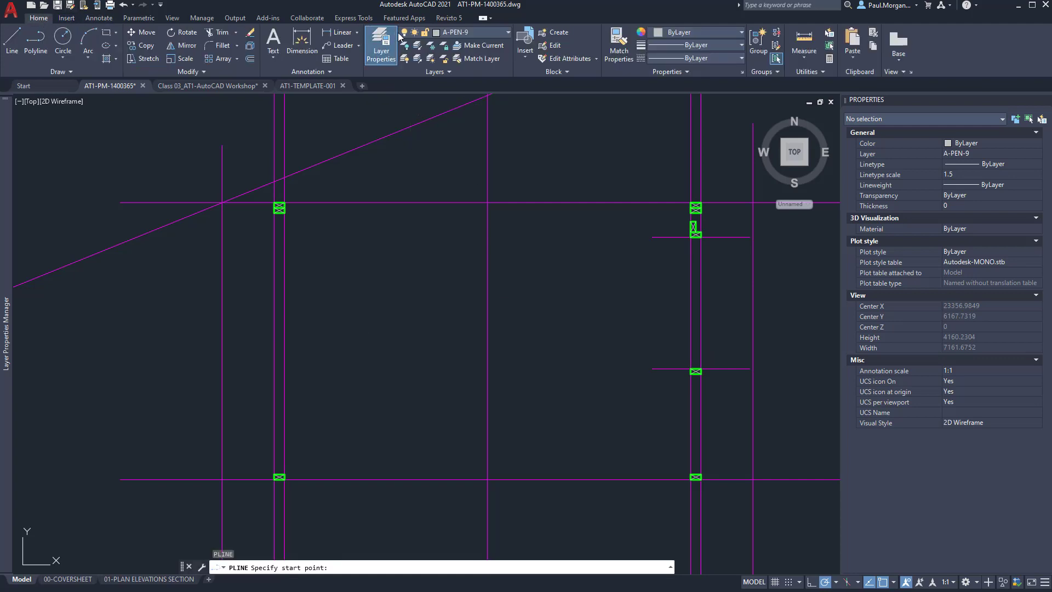
pyautogui.click(429, 31)
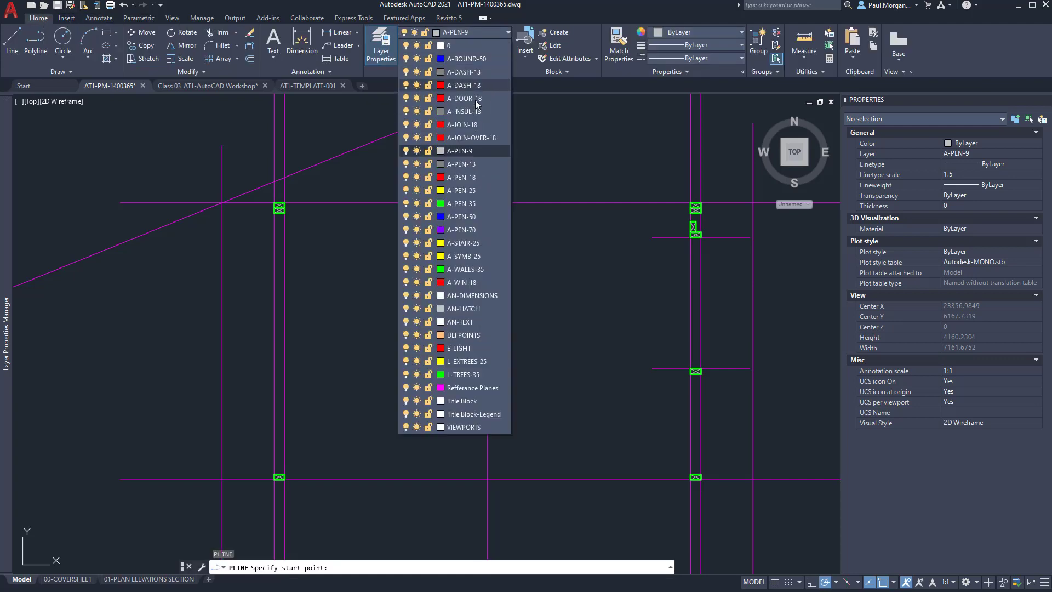
pyautogui.click(457, 178)
pyautogui.click(274, 477)
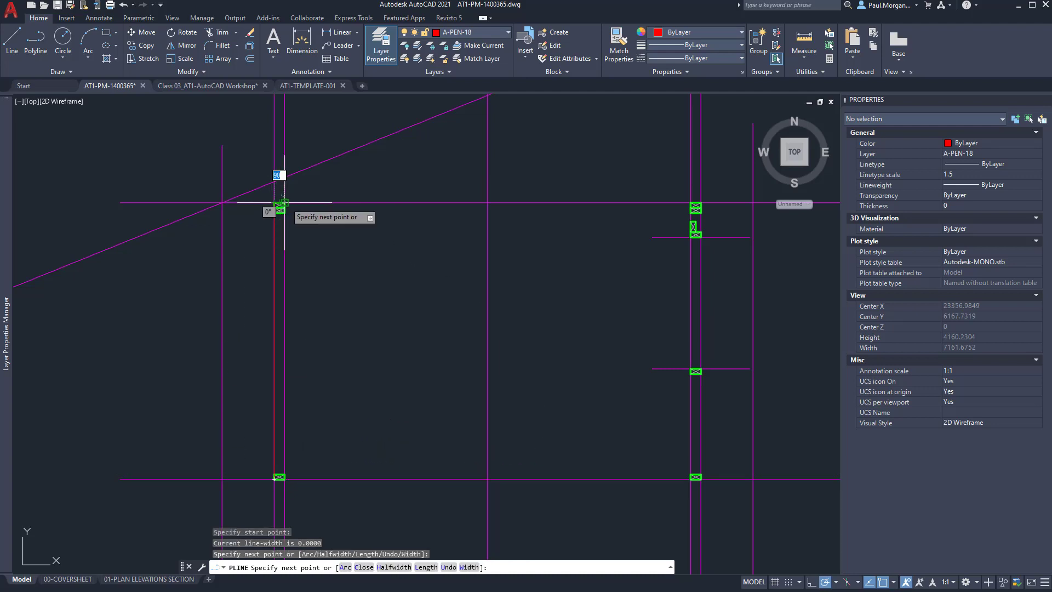
pyautogui.click(274, 202)
pyautogui.click(285, 479)
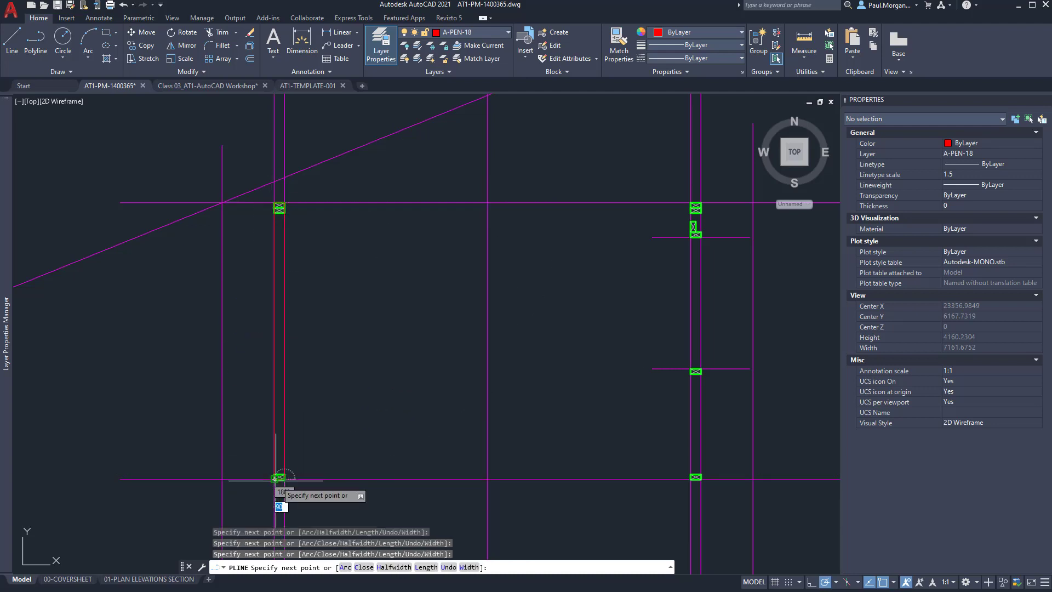
pyautogui.click(274, 479)
pyautogui.press('Return')
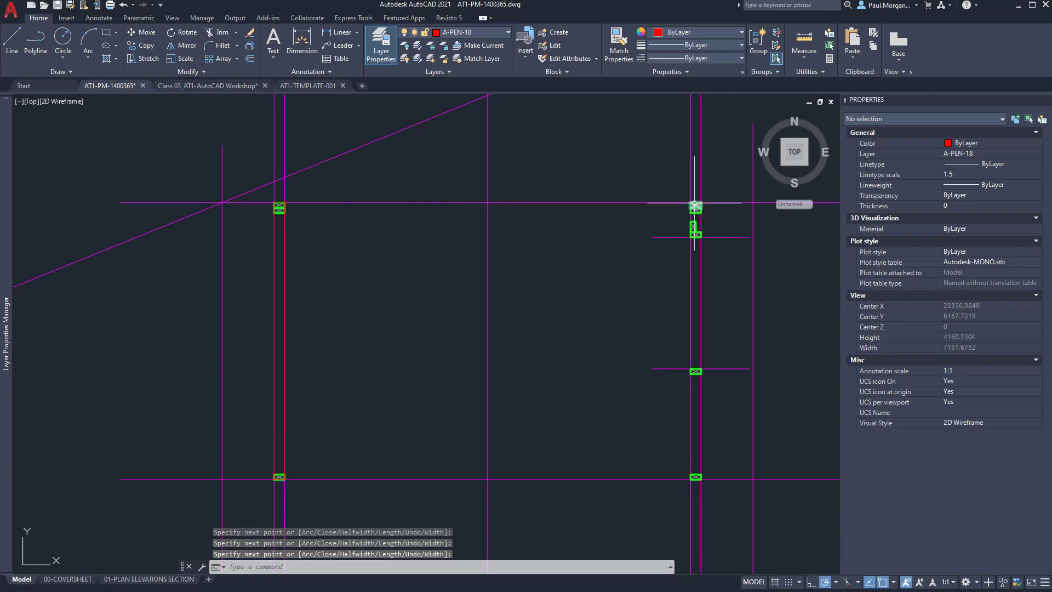
# Examine the framing above the right wall's window and compare it with the reference drawing in Revu.
pyautogui.scroll(4, 694, 222)
pyautogui.moveTo(694, 239); pyautogui.dragTo(577, 250, button='middle')
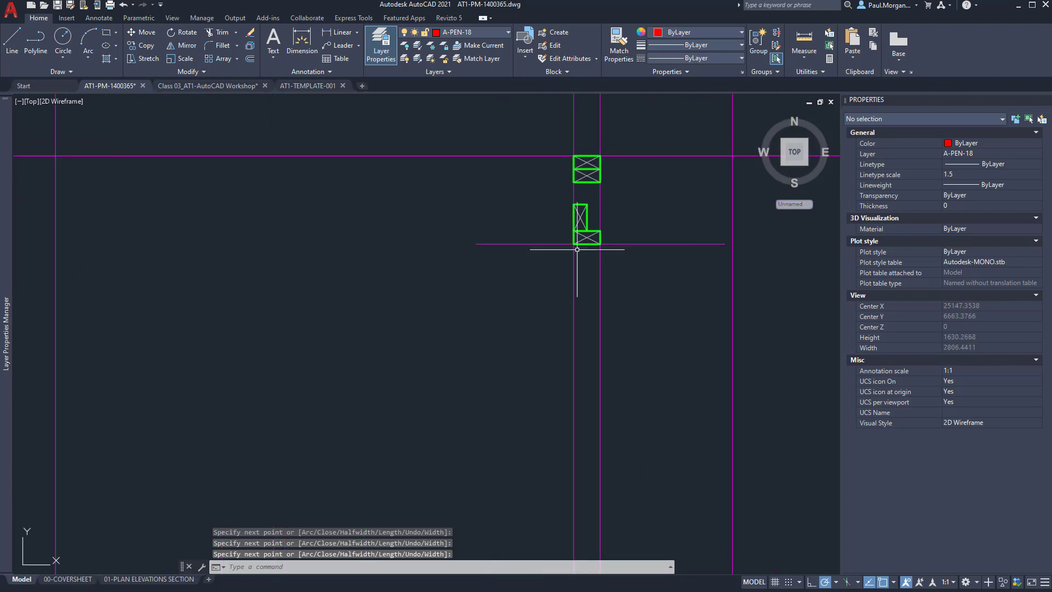
pyautogui.scroll(-1, 576, 184)
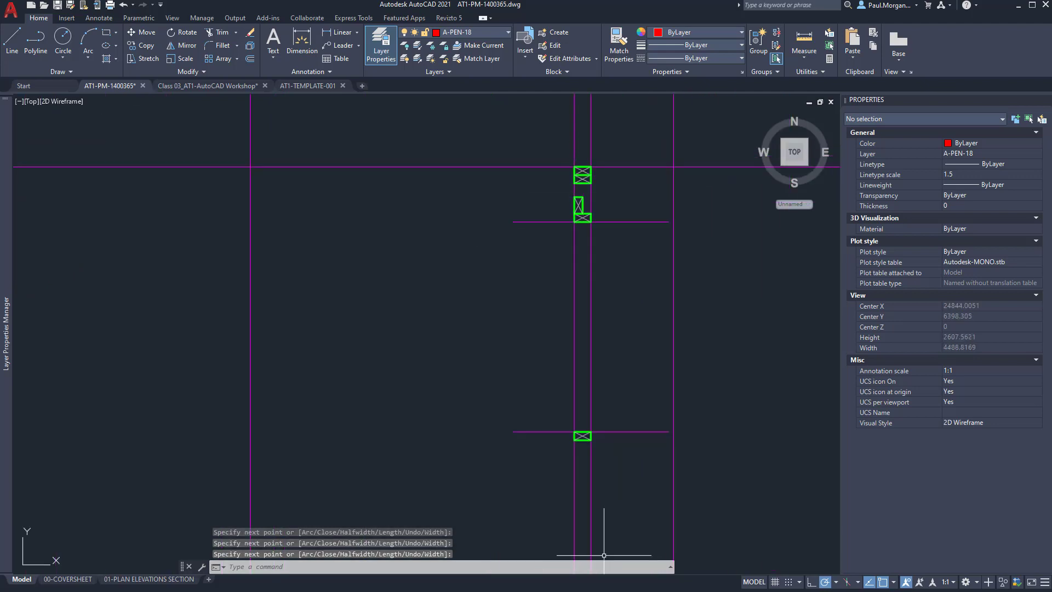
pyautogui.hotkey('alt', 'Tab')
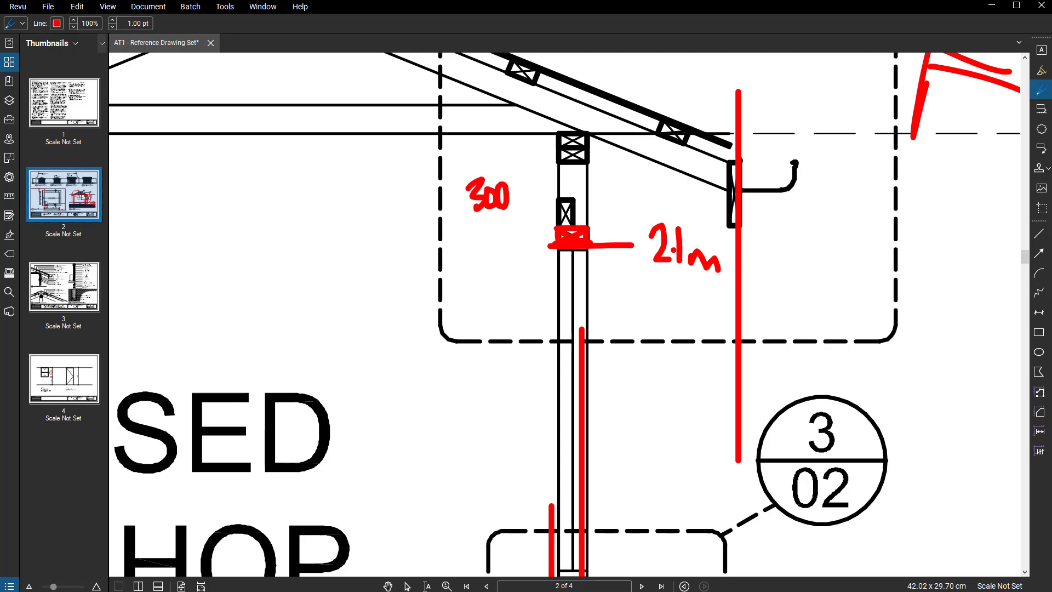
pyautogui.hotkey('alt', 'Tab')
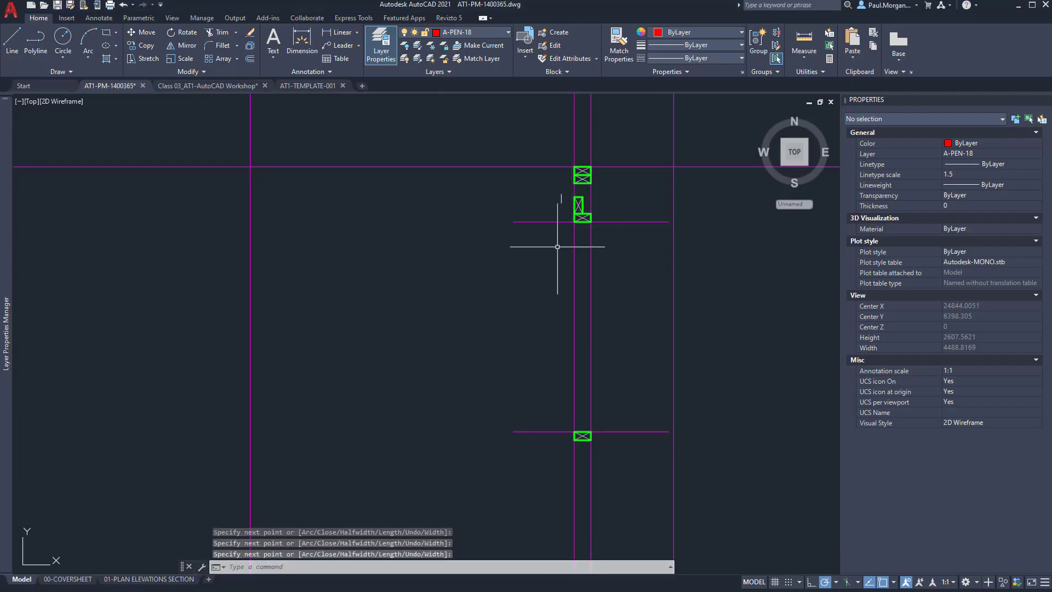
pyautogui.moveTo(516, 284); pyautogui.dragTo(674, 287, button='middle')
pyautogui.scroll(-1, 313, 306)
pyautogui.moveTo(312, 307); pyautogui.dragTo(417, 282, button='middle')
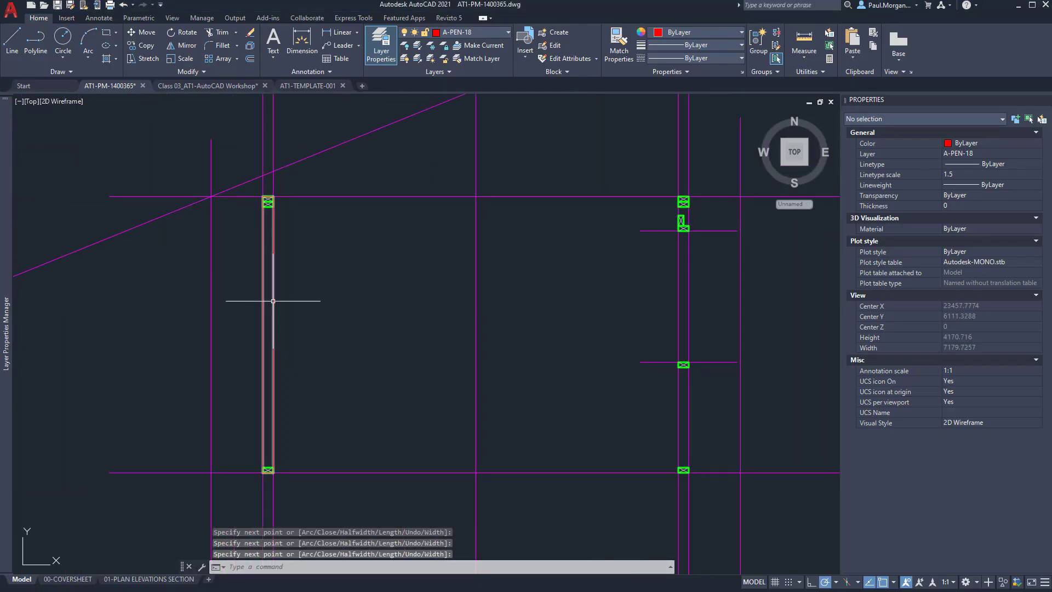
# Change the left wall's outline polyline to layer A-PEN-25.
pyautogui.click(273, 301)
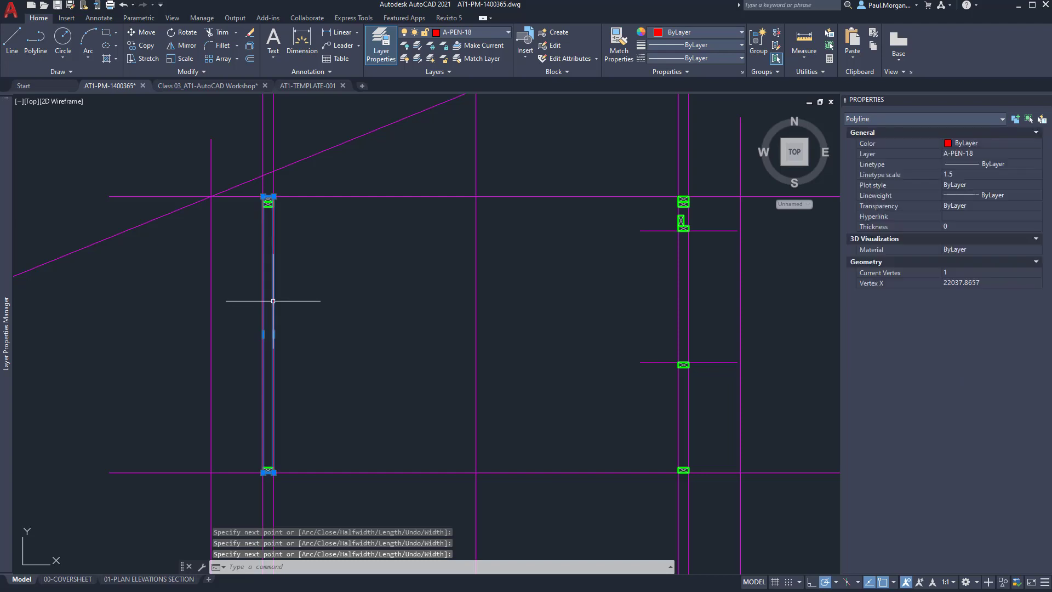
pyautogui.click(463, 34)
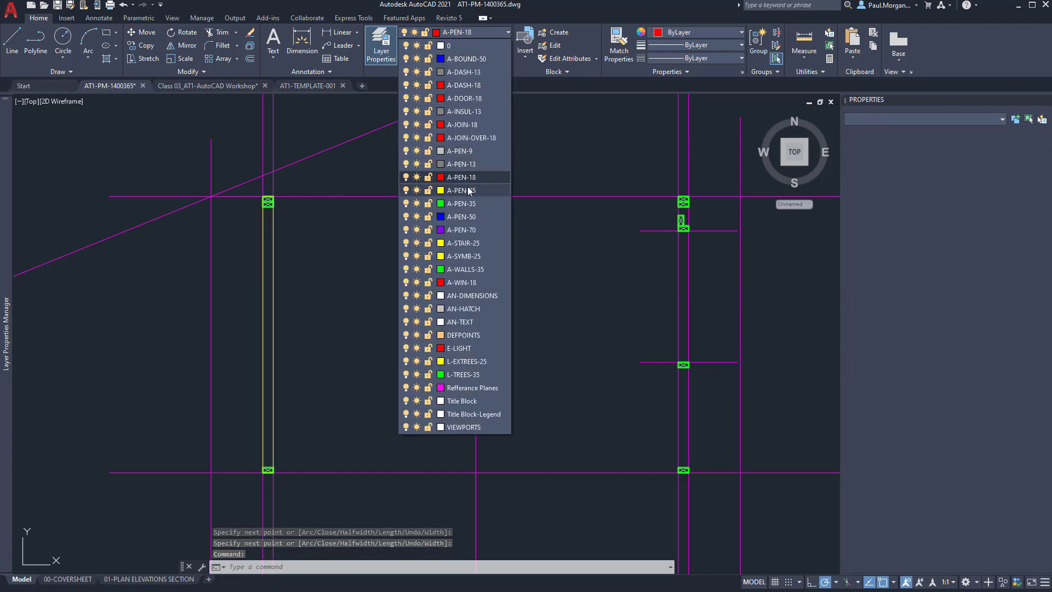
pyautogui.press('Escape')
pyautogui.press('Escape')
# Make A-PEN-25 the current layer and draw a polyline around the right wall's framing above the window, from top plate to window-head line.
pyautogui.scroll(4, 588, 213)
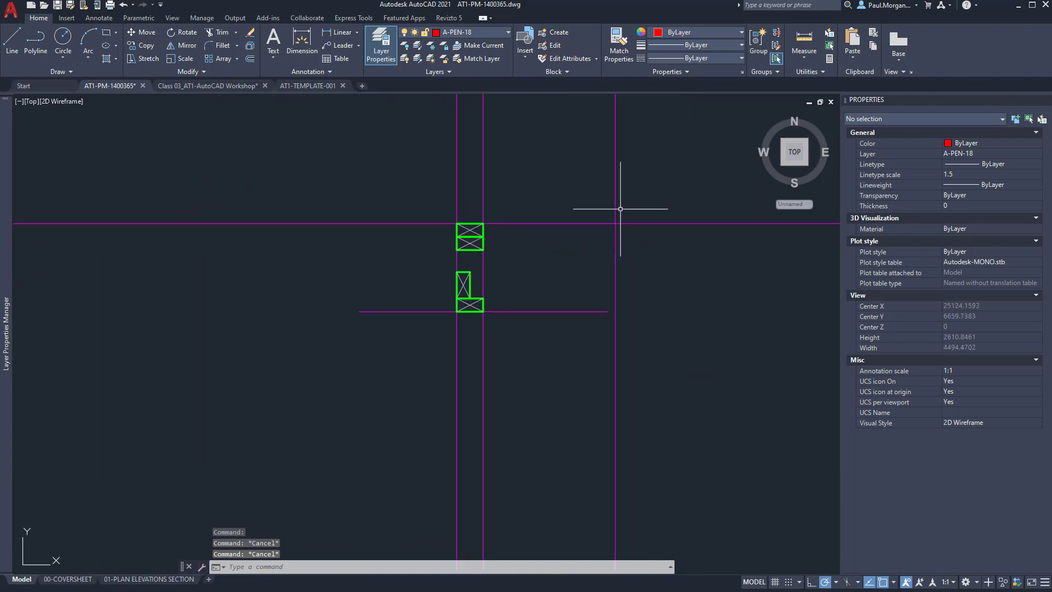
pyautogui.write('pl')
pyautogui.press('Return')
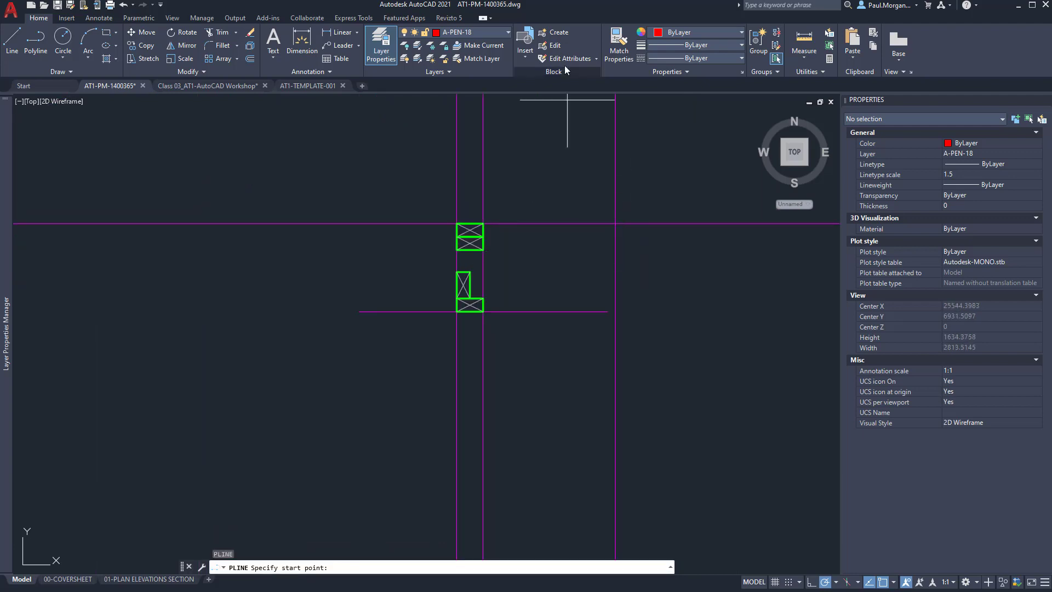
pyautogui.click(495, 34)
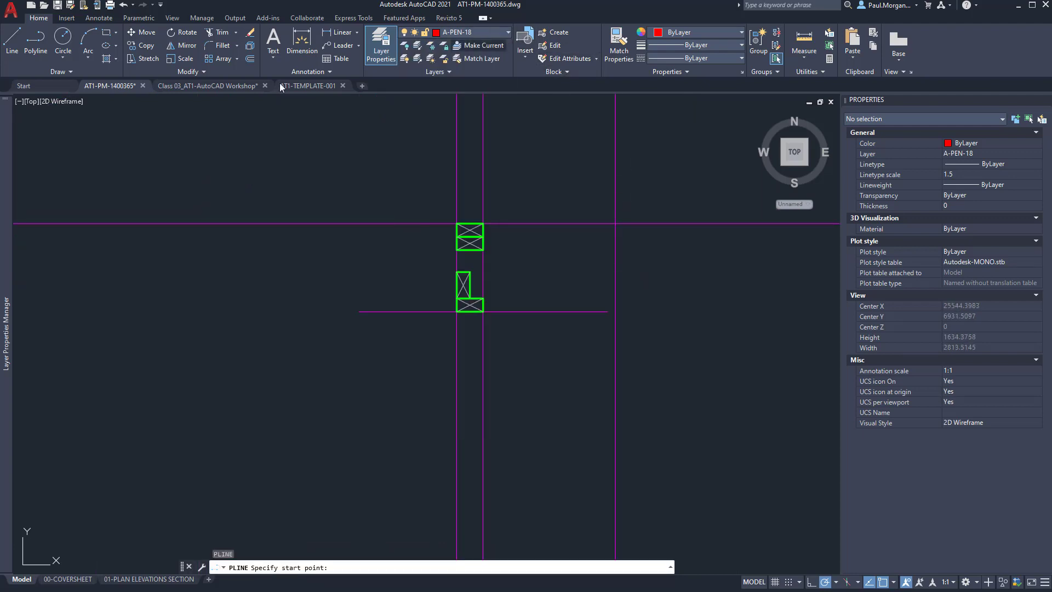
pyautogui.moveTo(8, 288)
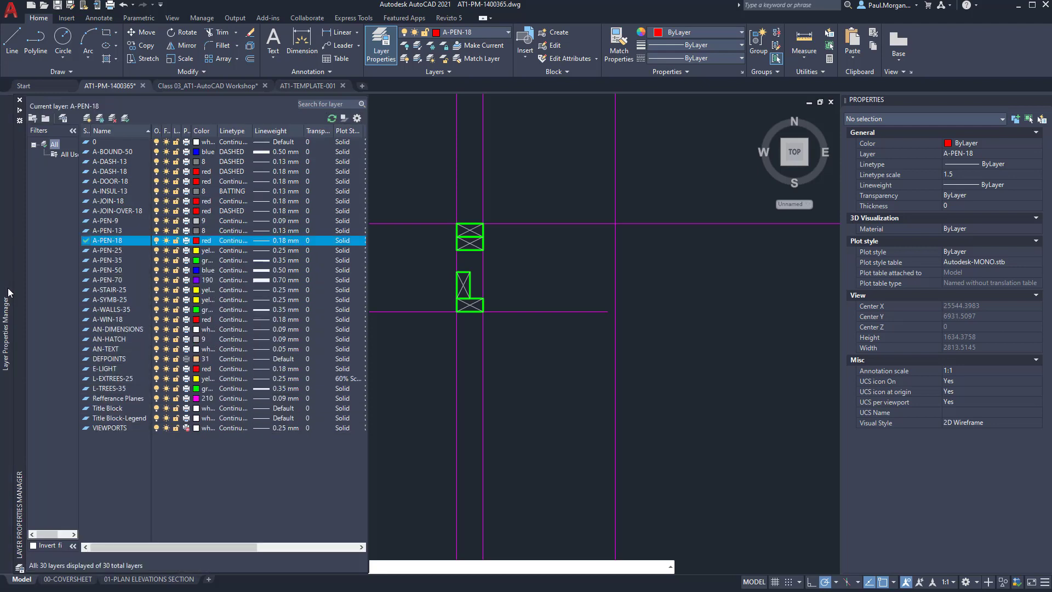
pyautogui.doubleClick(110, 250)
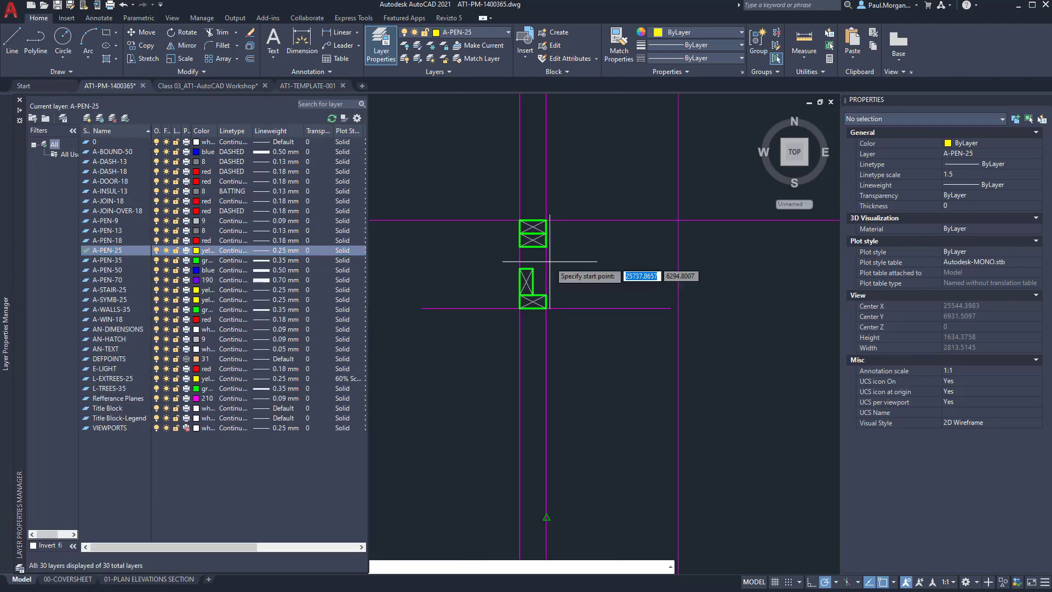
pyautogui.click(546, 220)
pyautogui.click(546, 220)
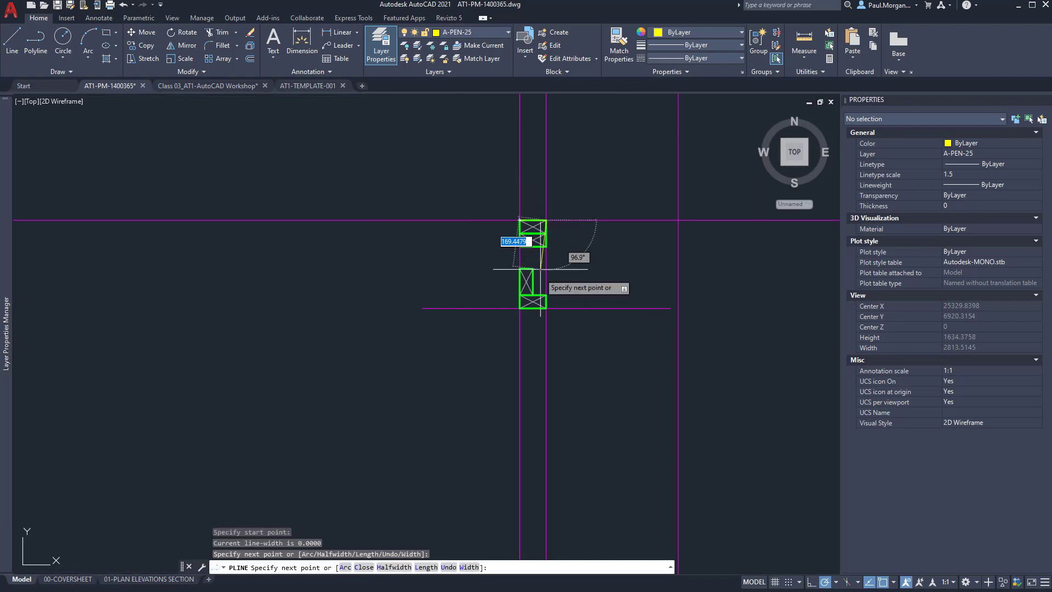
pyautogui.click(546, 308)
pyautogui.click(520, 308)
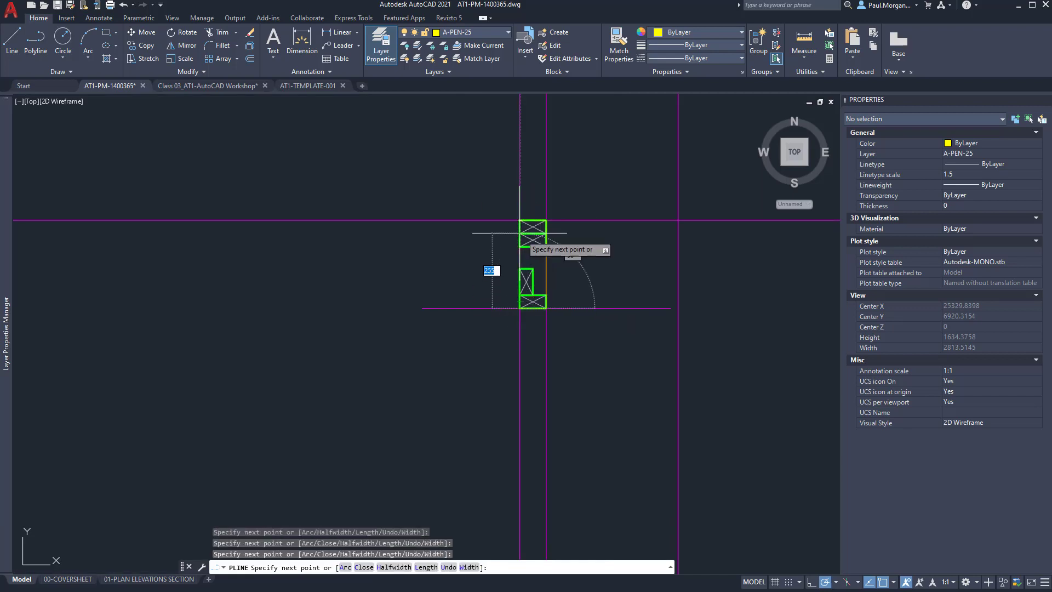
pyautogui.click(520, 220)
pyautogui.press('Return')
# Draw a polyline around the right wall below the window, from the top of the sill stud to the bottom of the base plate.
pyautogui.scroll(-2, 520, 222)
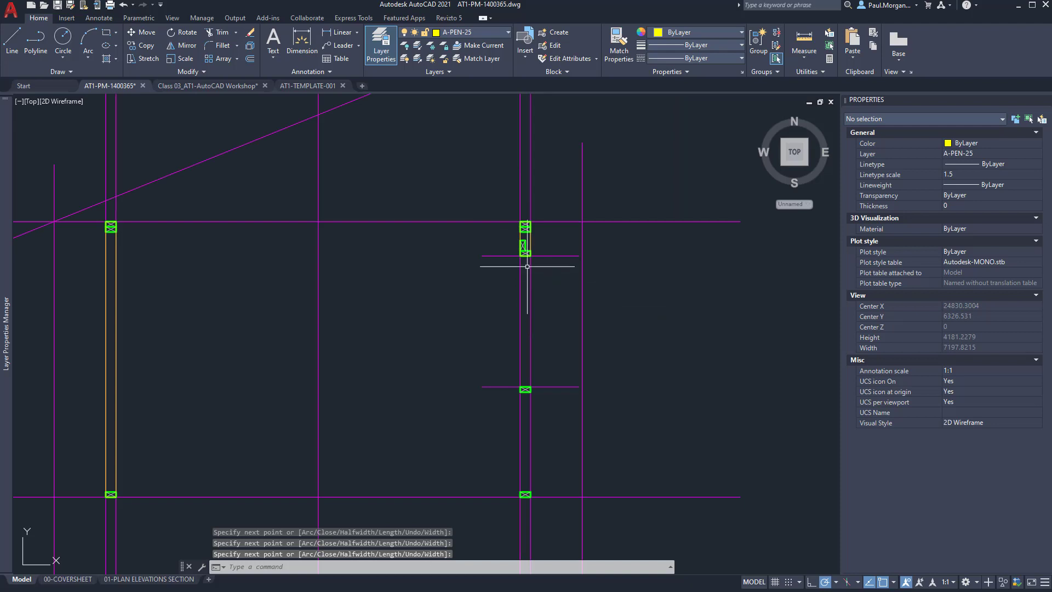
pyautogui.scroll(6, 527, 267)
pyautogui.scroll(-4, 557, 235)
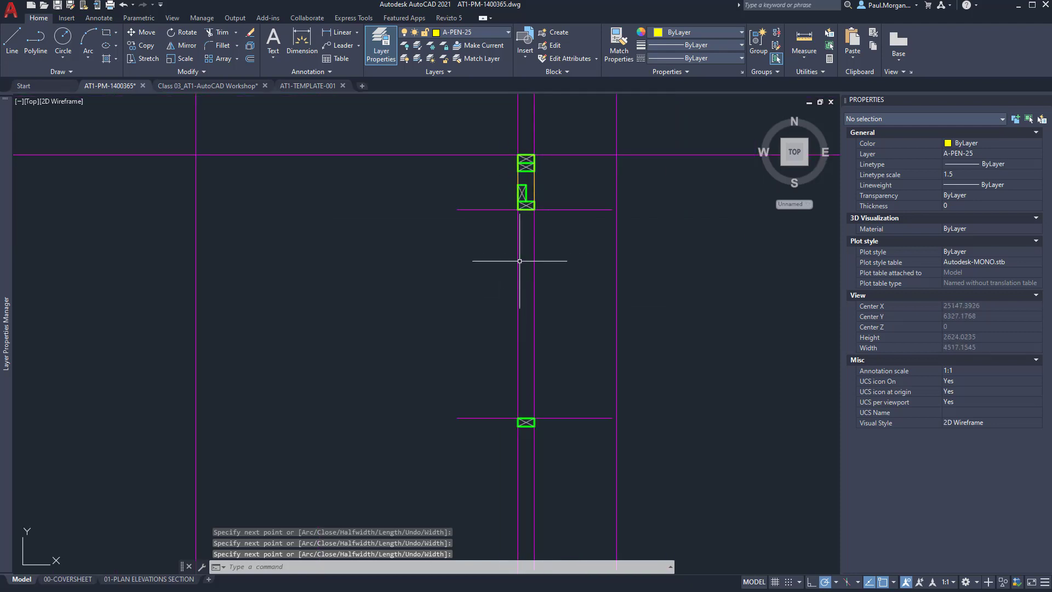
pyautogui.moveTo(554, 329); pyautogui.dragTo(520, 193, button='middle')
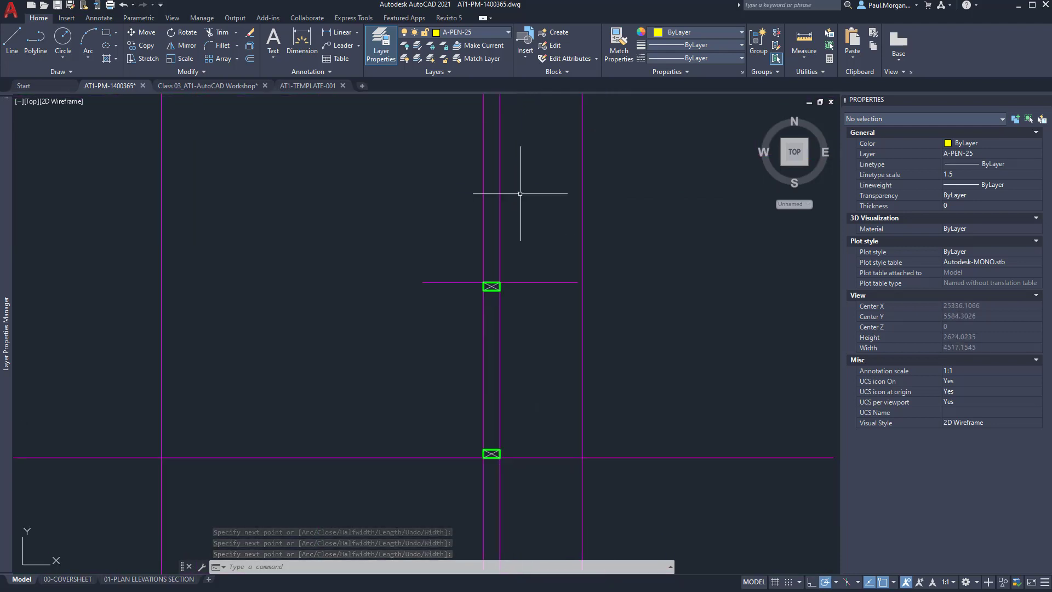
pyautogui.scroll(3, 494, 350)
pyautogui.write('pl')
pyautogui.press('space')
pyautogui.click(472, 246)
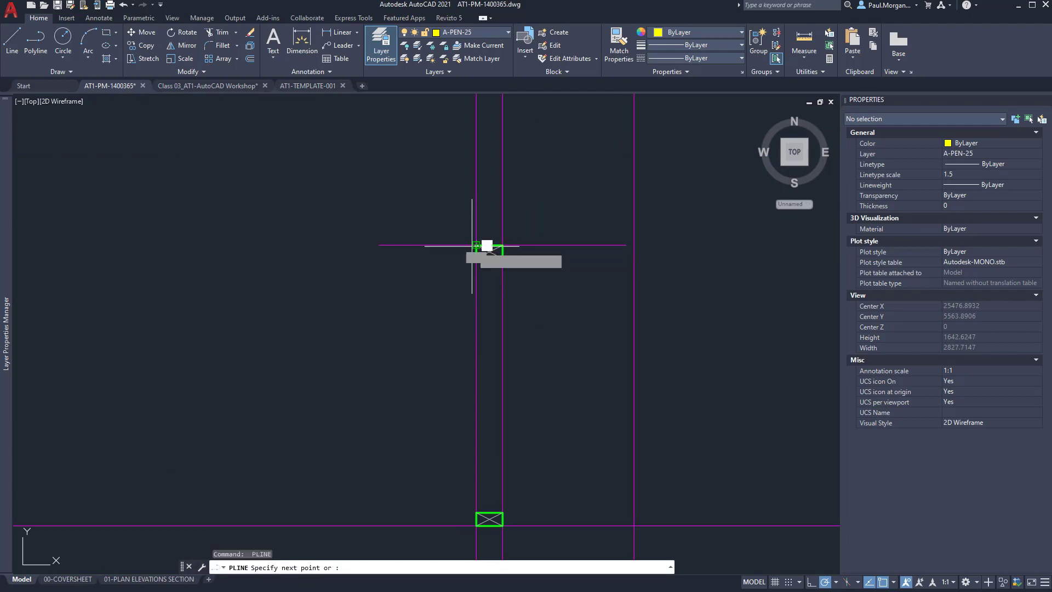
pyautogui.click(502, 525)
pyautogui.click(476, 525)
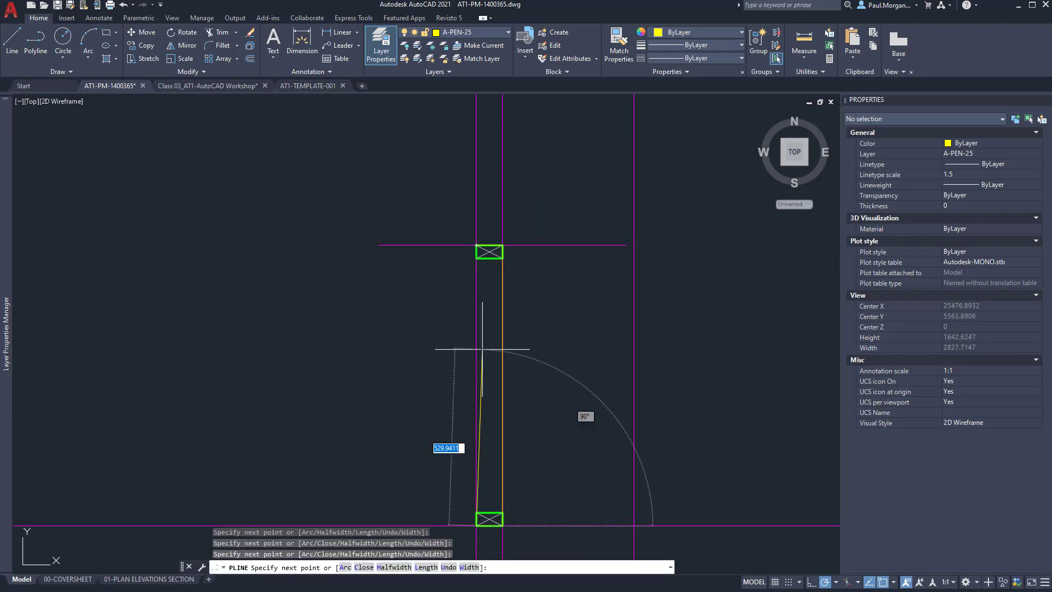
pyautogui.click(476, 245)
pyautogui.press('space')
# Compare the wall outlines with the section in the Class 03_AT1-AutoCAD Workshop drawing.
pyautogui.scroll(-3, 478, 256)
pyautogui.moveTo(415, 280); pyautogui.dragTo(500, 331, button='middle')
pyautogui.scroll(2, 500, 332)
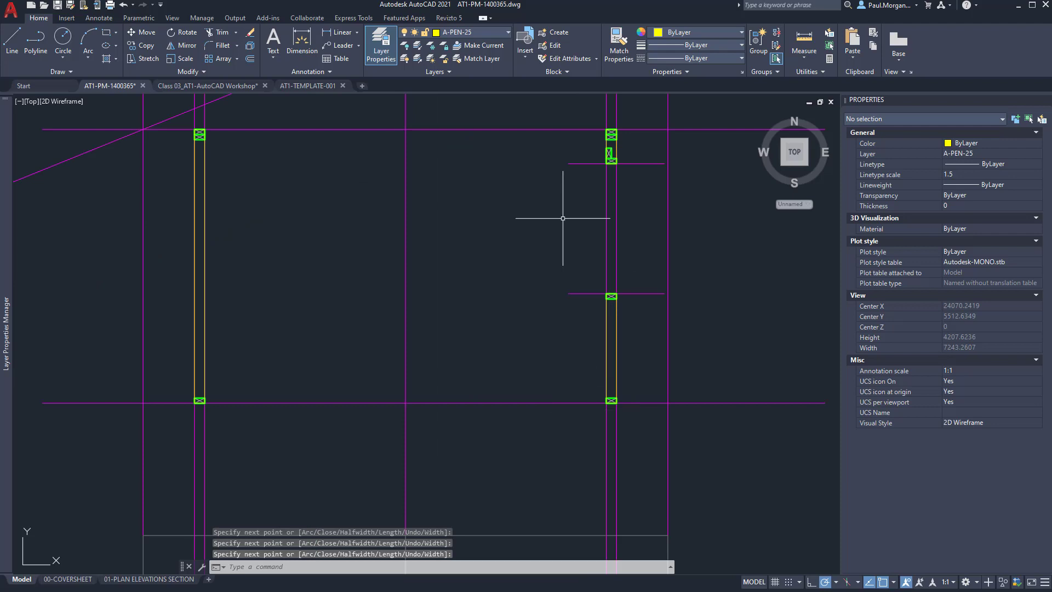
pyautogui.moveTo(557, 241); pyautogui.dragTo(566, 267, button='middle')
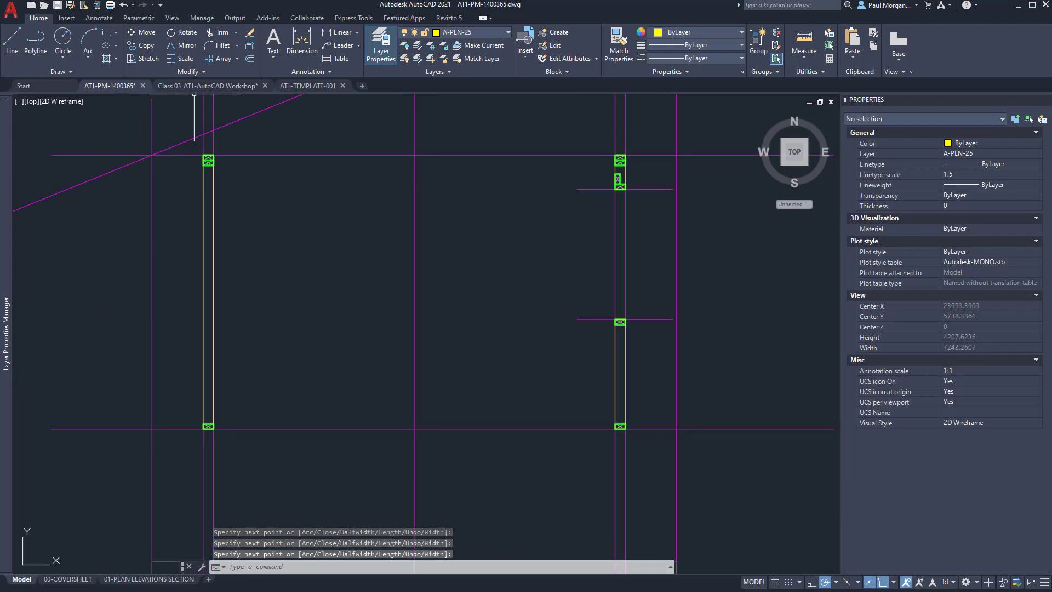
pyautogui.click(207, 86)
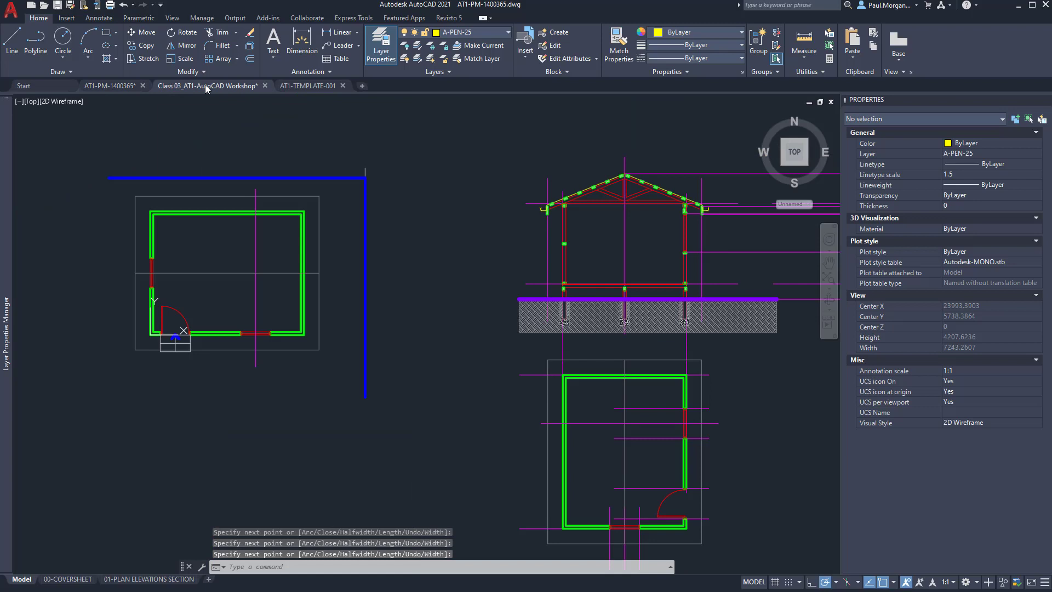
pyautogui.click(109, 87)
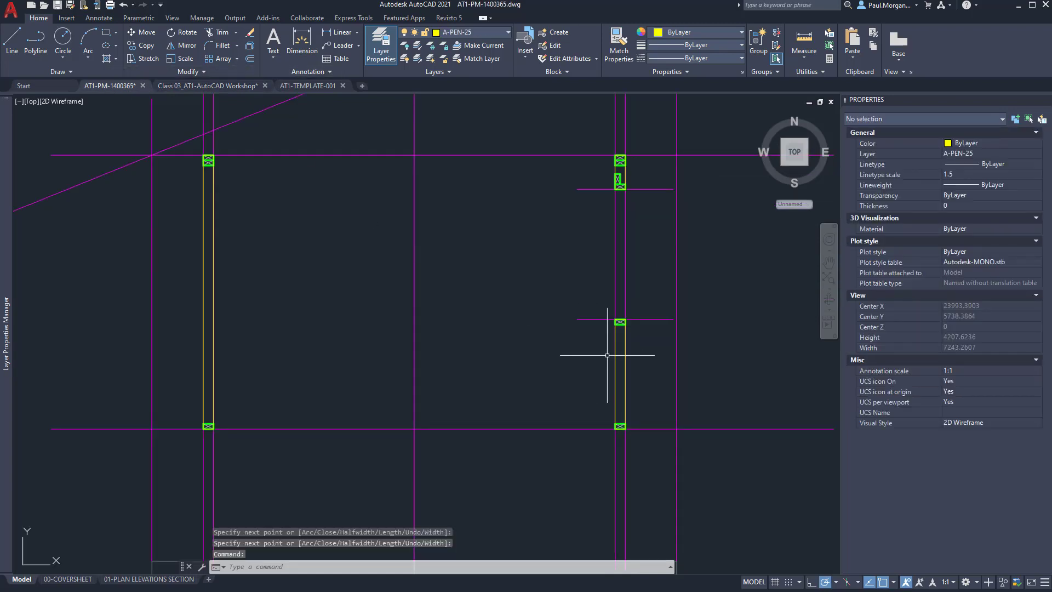
# Change the three wall outline polylines on the left and right walls to layer A-PEN-18.
pyautogui.click(615, 355)
pyautogui.click(626, 171)
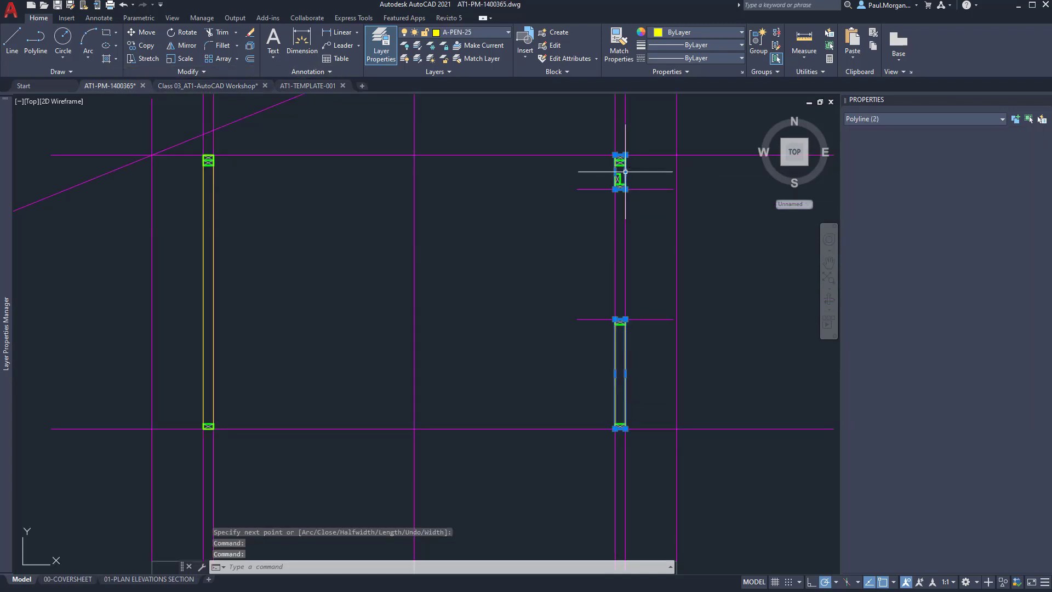
pyautogui.click(211, 218)
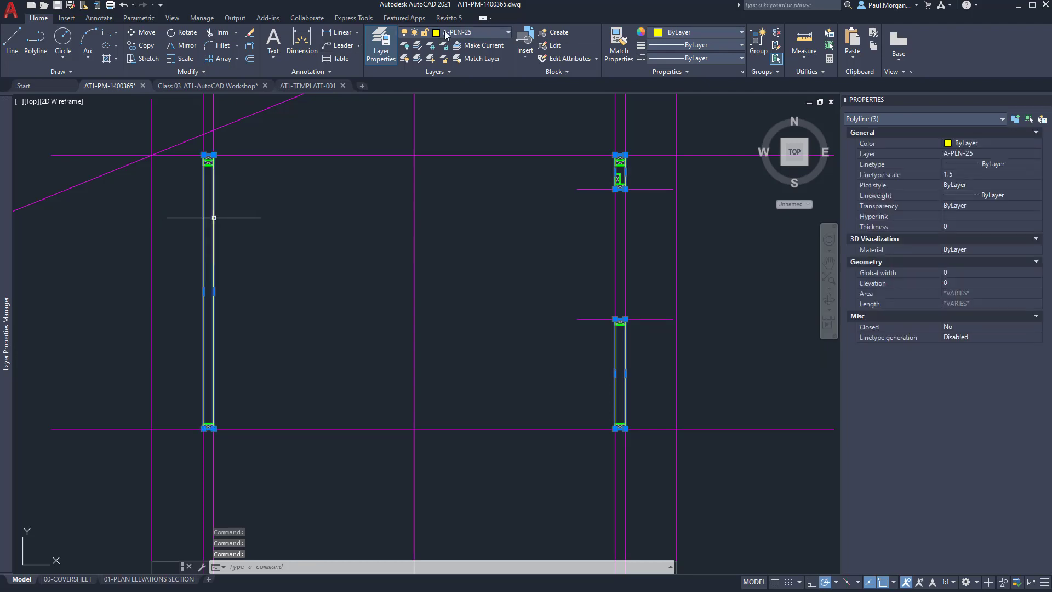
pyautogui.click(447, 34)
pyautogui.click(470, 177)
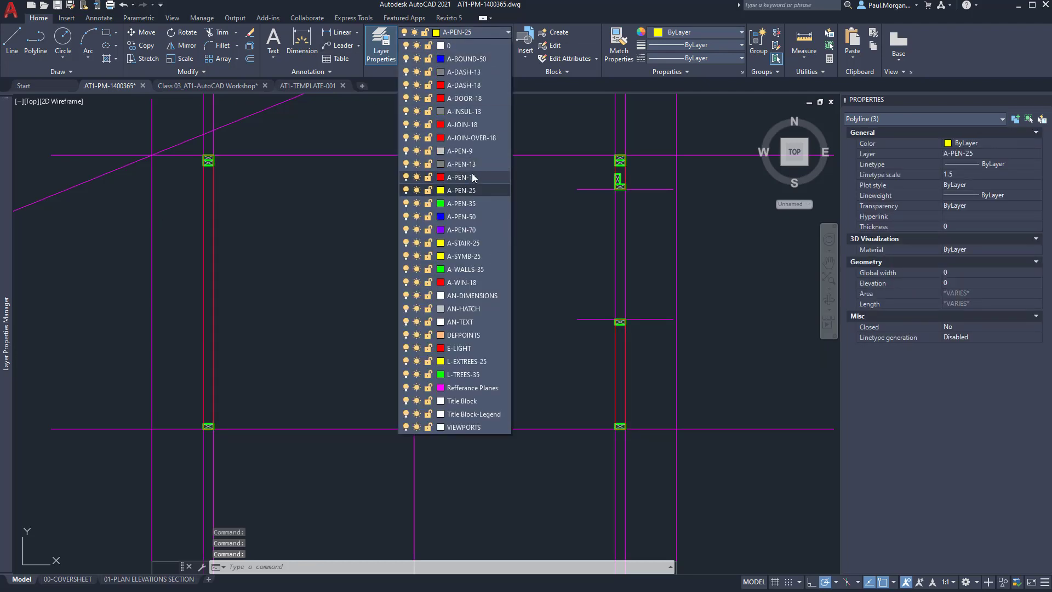
pyautogui.moveTo(508, 237); pyautogui.dragTo(503, 257, button='middle')
pyautogui.press('Escape')
pyautogui.press('Escape')
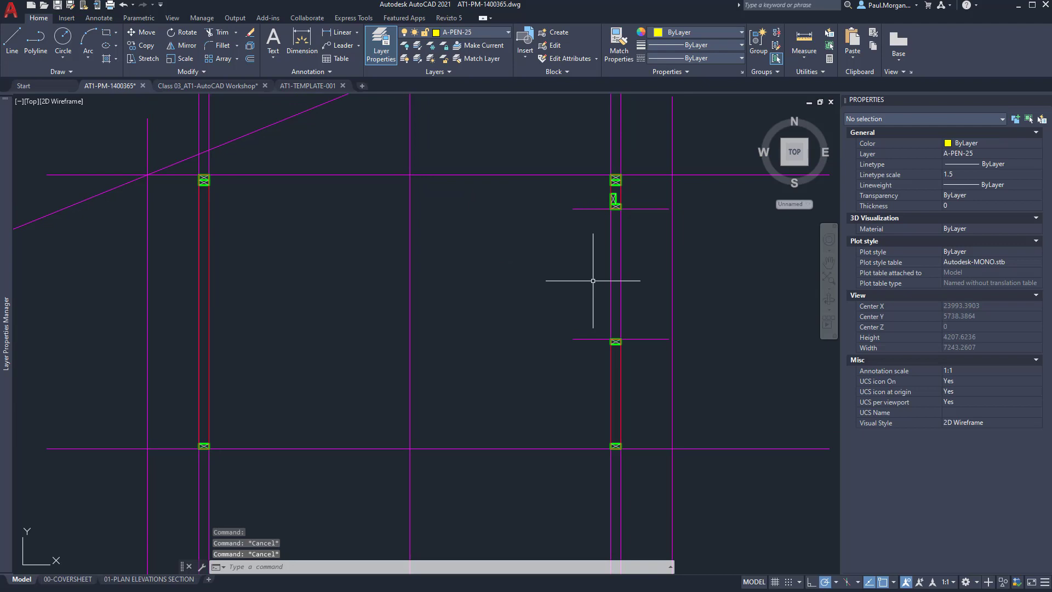
pyautogui.moveTo(550, 257)
pyautogui.mouseDown(button='middle')
pyautogui.moveTo(505, 261)
pyautogui.moveTo(499, 296)
pyautogui.mouseUp(button='middle')
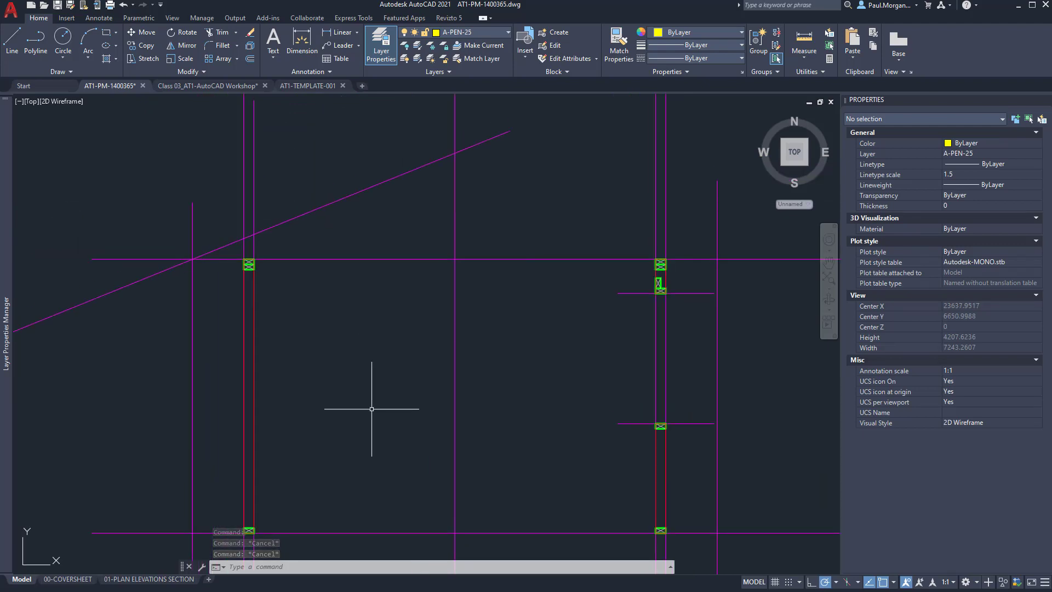
pyautogui.moveTo(339, 357); pyautogui.dragTo(424, 307, button='middle')
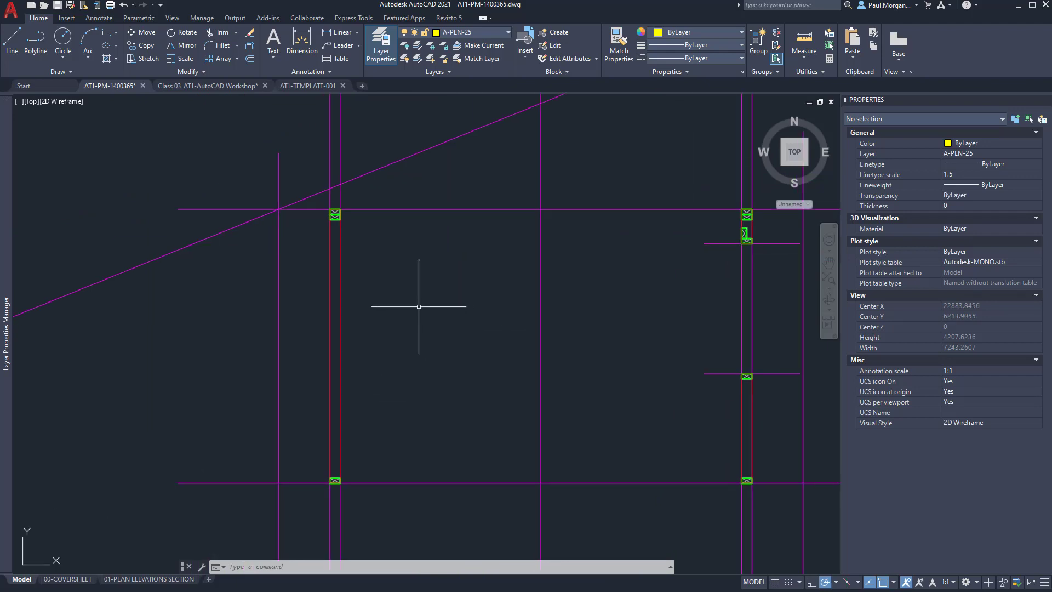
# Copy the lower top-plate stud block of the left wall to about mid-height between the wall's top and base plates.
pyautogui.scroll(4, 341, 211)
pyautogui.click(326, 226)
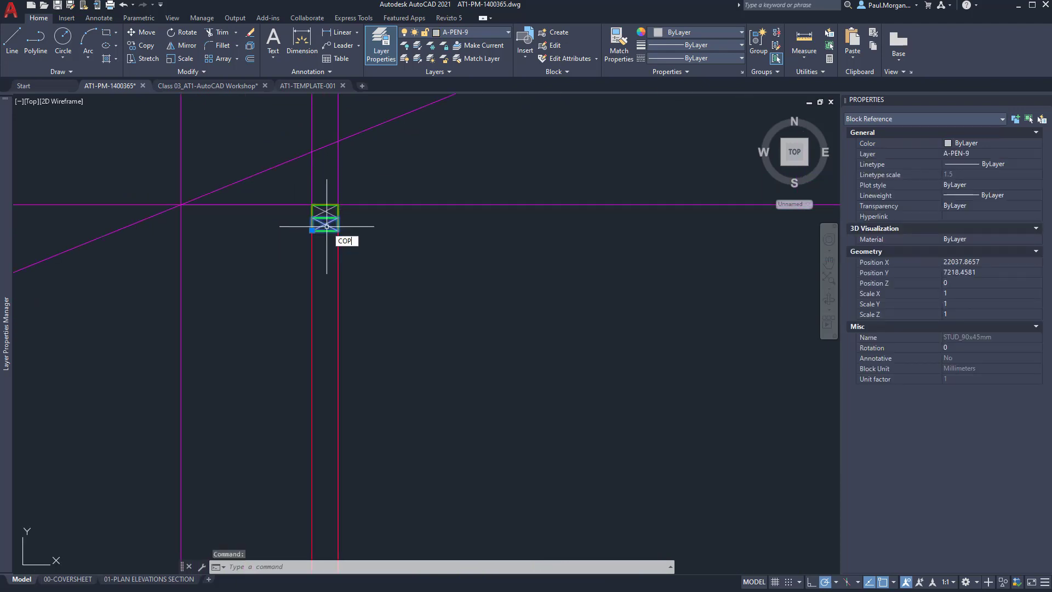
pyautogui.write('COP')
pyautogui.press('Return')
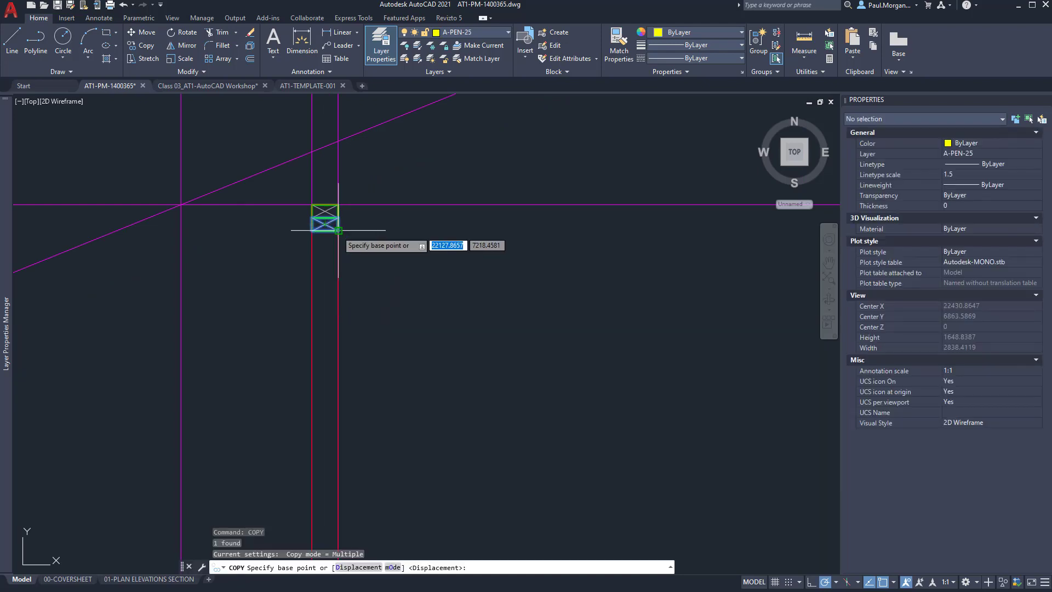
pyautogui.scroll(10, 338, 224)
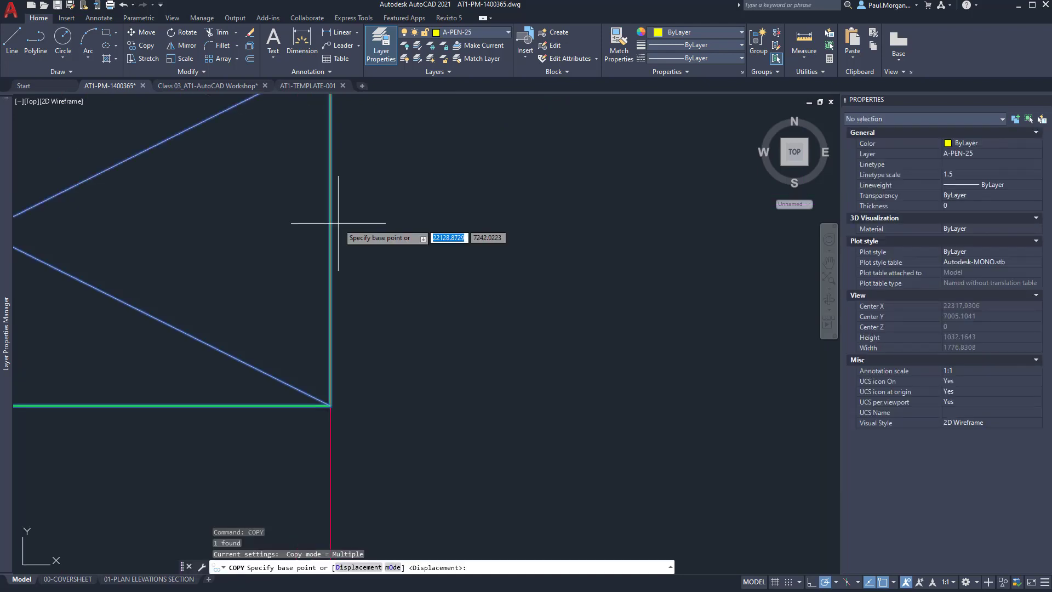
pyautogui.click(331, 232)
pyautogui.scroll(-6, 307, 232)
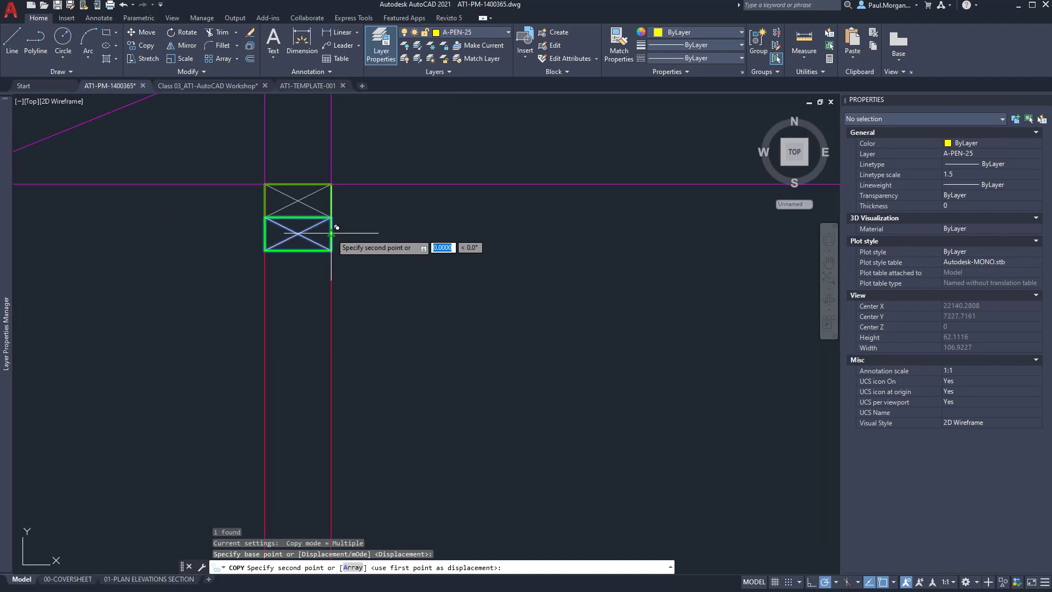
pyautogui.scroll(3, 329, 235)
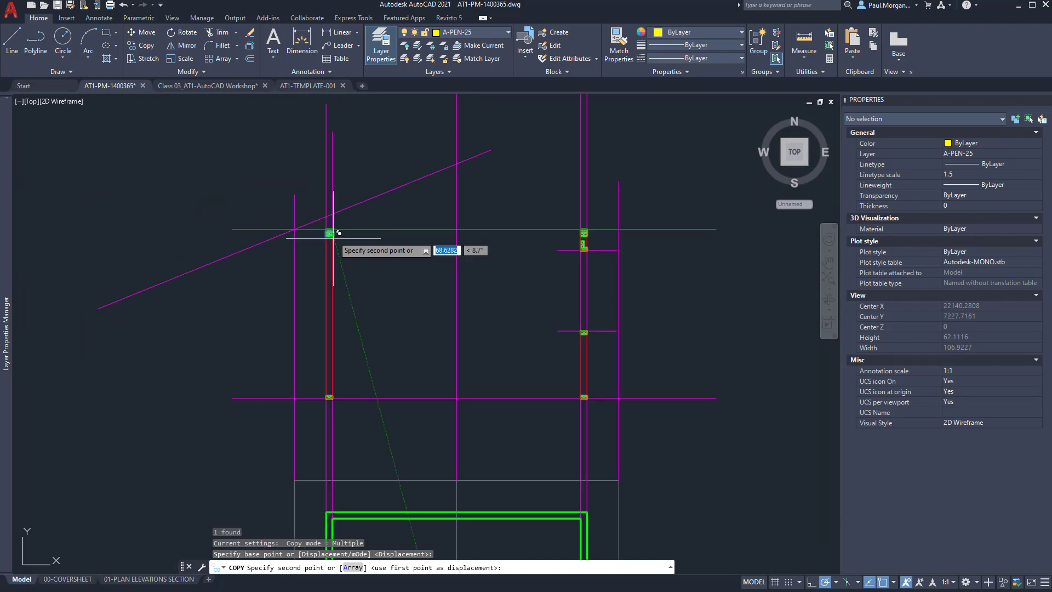
pyautogui.click(331, 313)
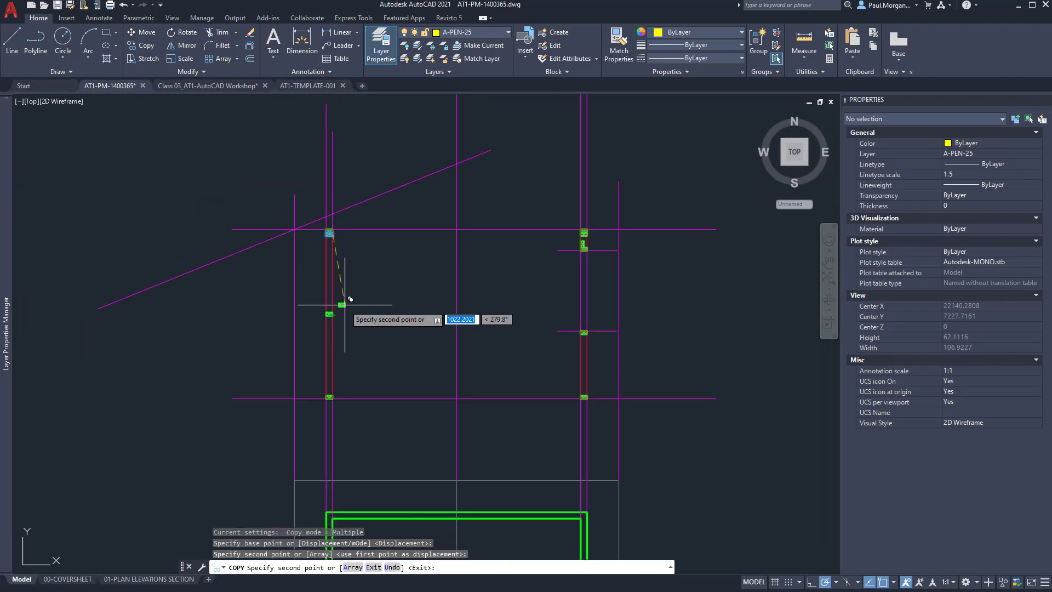
pyautogui.press('Escape')
pyautogui.press('Escape')
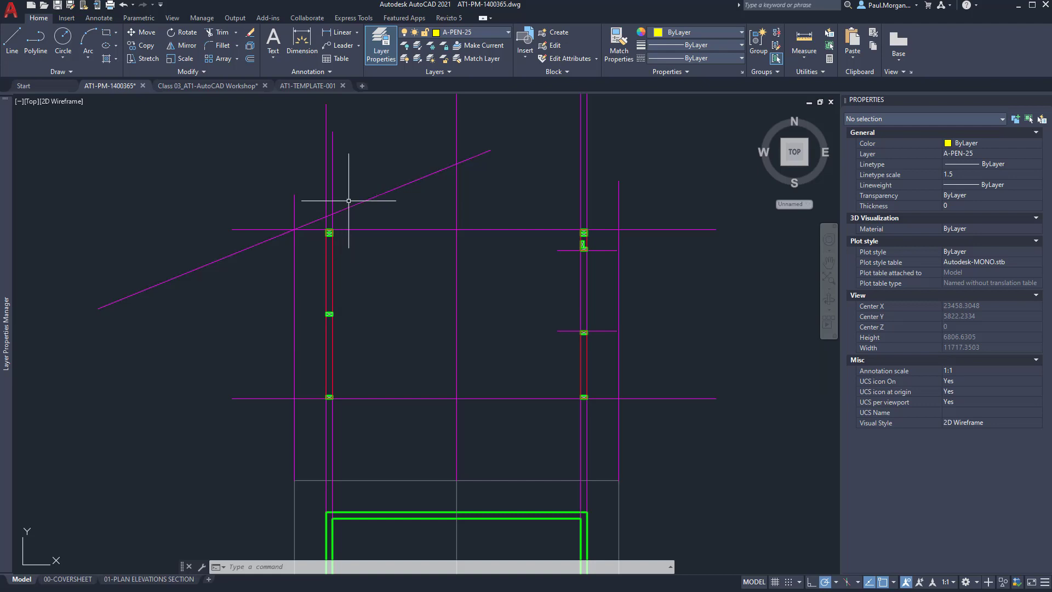
# Make A-PEN-18 the current layer and draw a line along the sloping roof reference from the centre line to the left eave intersection.
pyautogui.scroll(3, 355, 211)
pyautogui.scroll(-2, 376, 192)
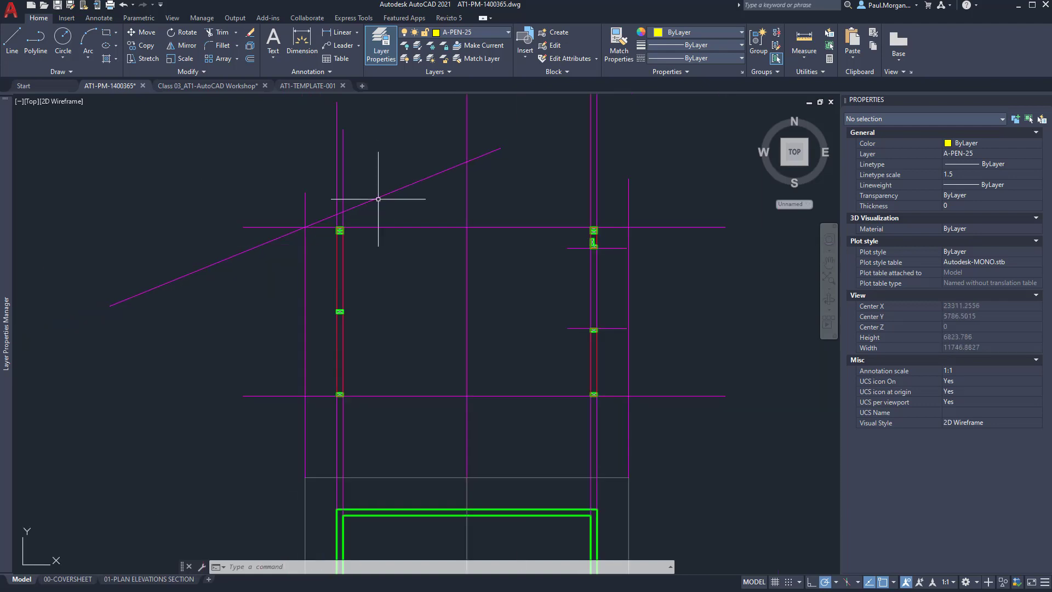
pyautogui.scroll(4, 393, 206)
pyautogui.moveTo(394, 206); pyautogui.dragTo(429, 278, button='middle')
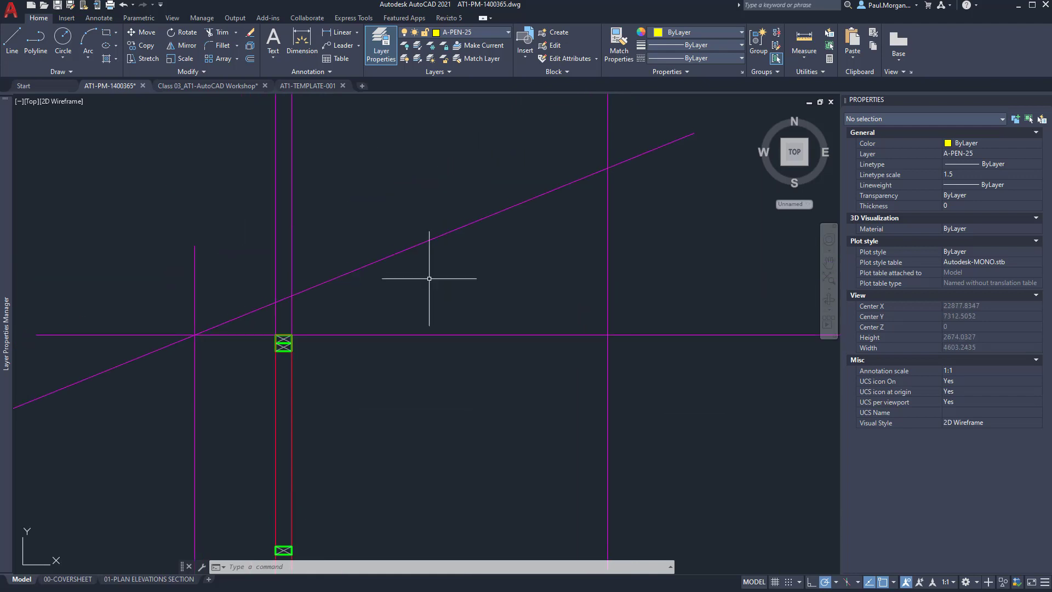
pyautogui.write('l')
pyautogui.press('Return')
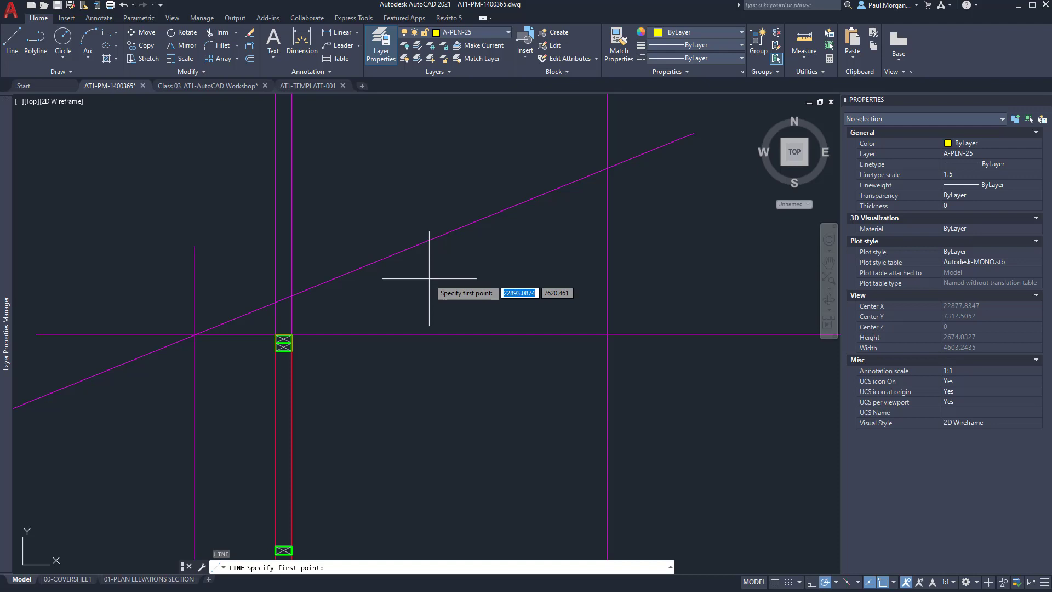
pyautogui.click(455, 33)
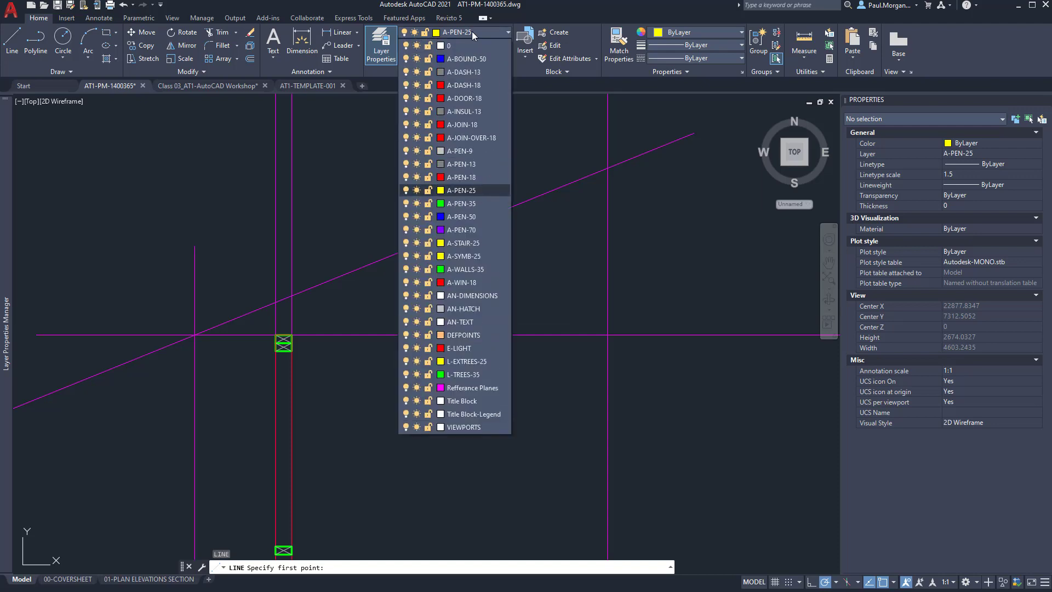
pyautogui.click(460, 178)
pyautogui.moveTo(540, 181); pyautogui.dragTo(550, 205, button='middle')
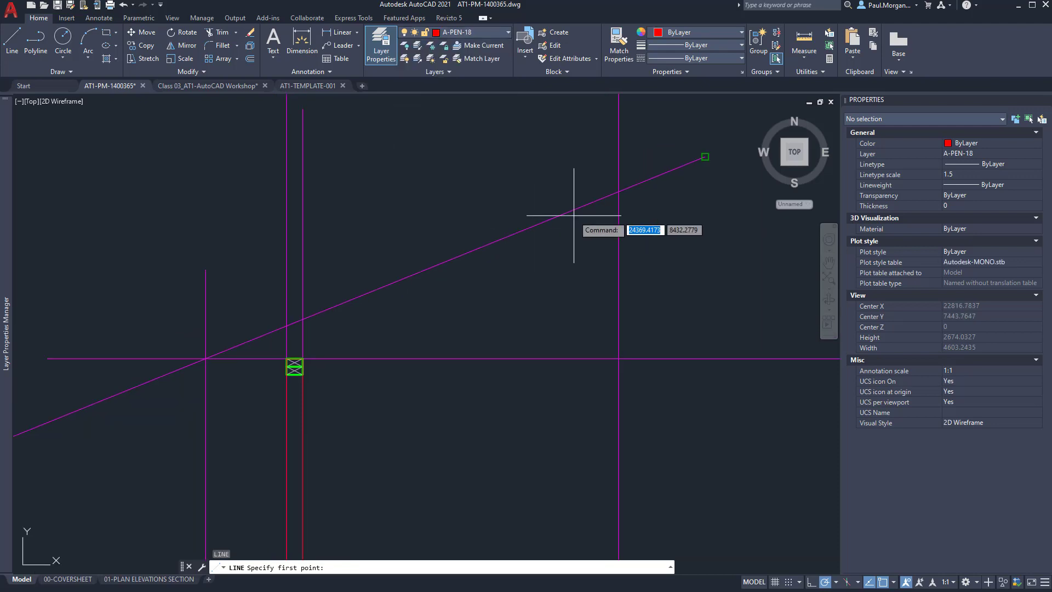
pyautogui.click(619, 191)
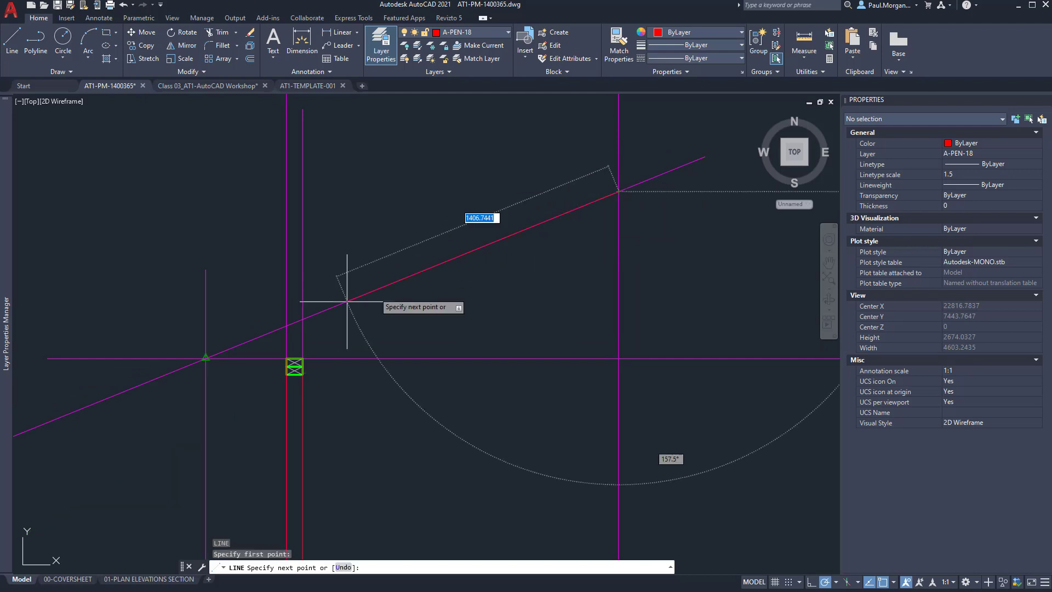
pyautogui.click(205, 358)
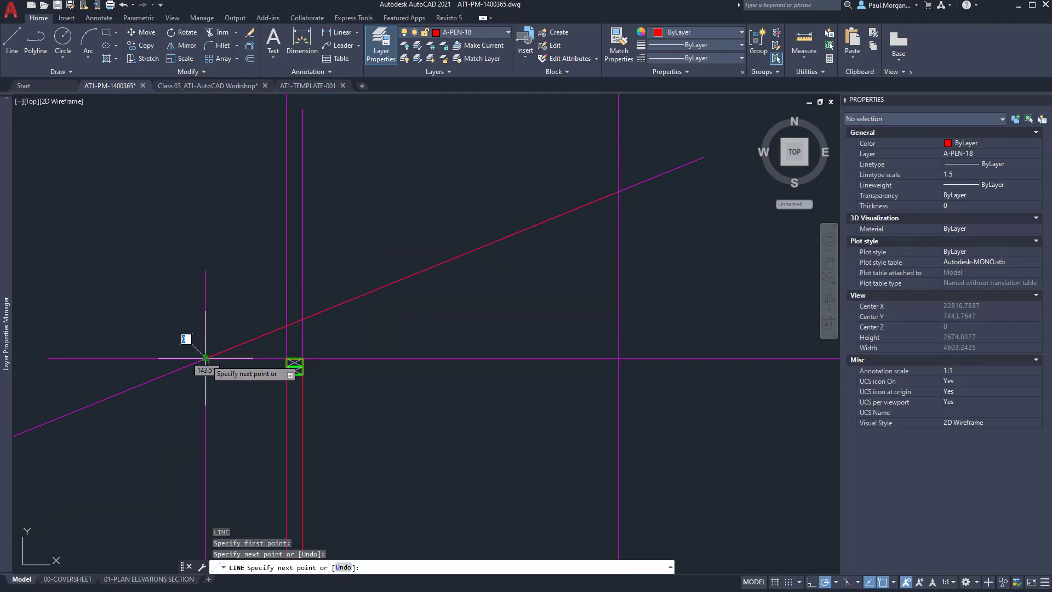
pyautogui.press('Return')
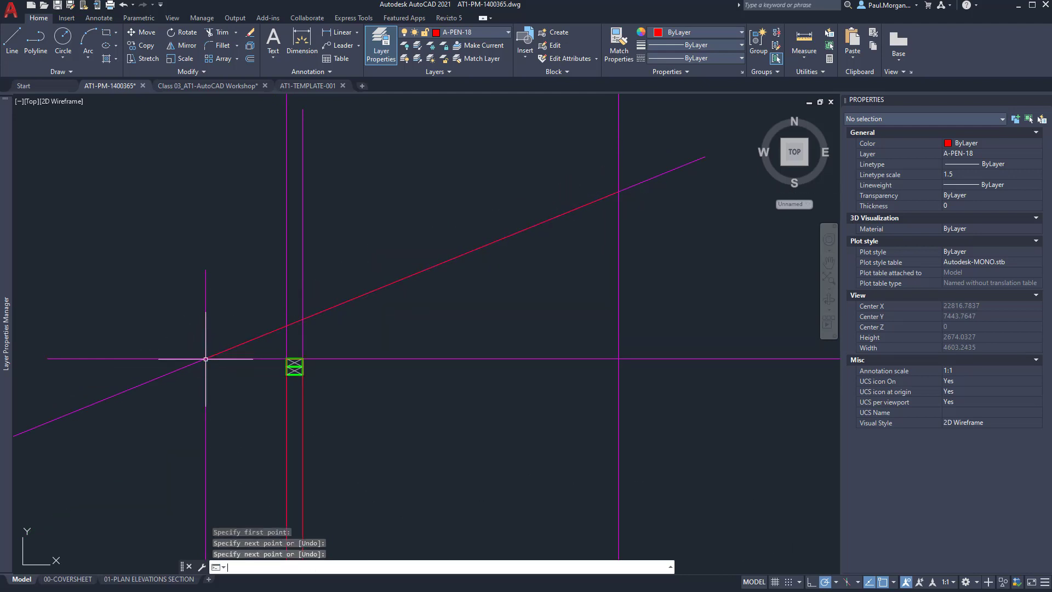
# Offset the sloping roof line 90 mm downward to form the underside of the top chord.
pyautogui.click(327, 309)
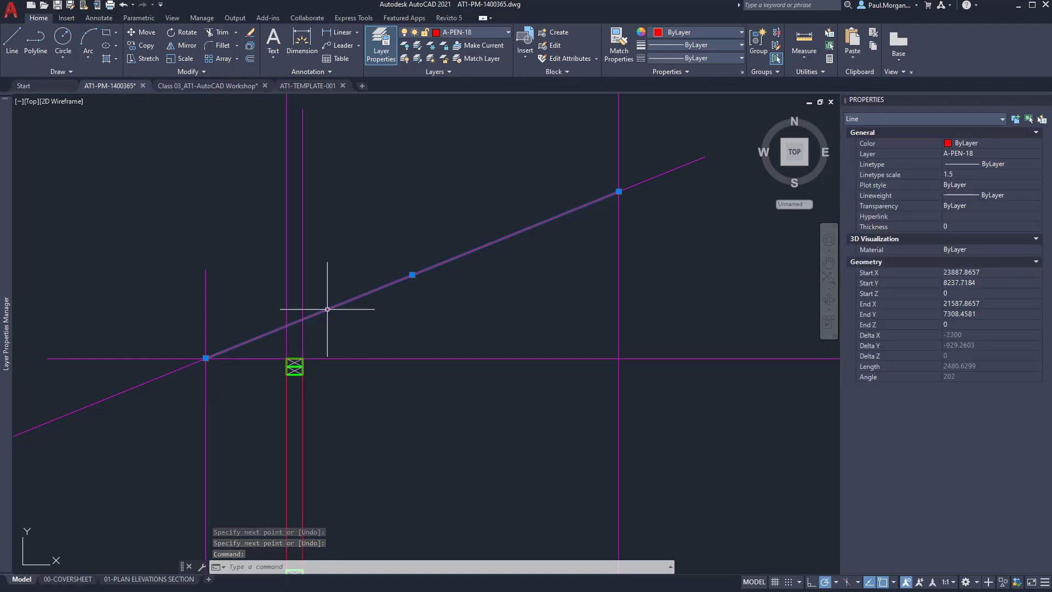
pyautogui.write('o')
pyautogui.press('Return')
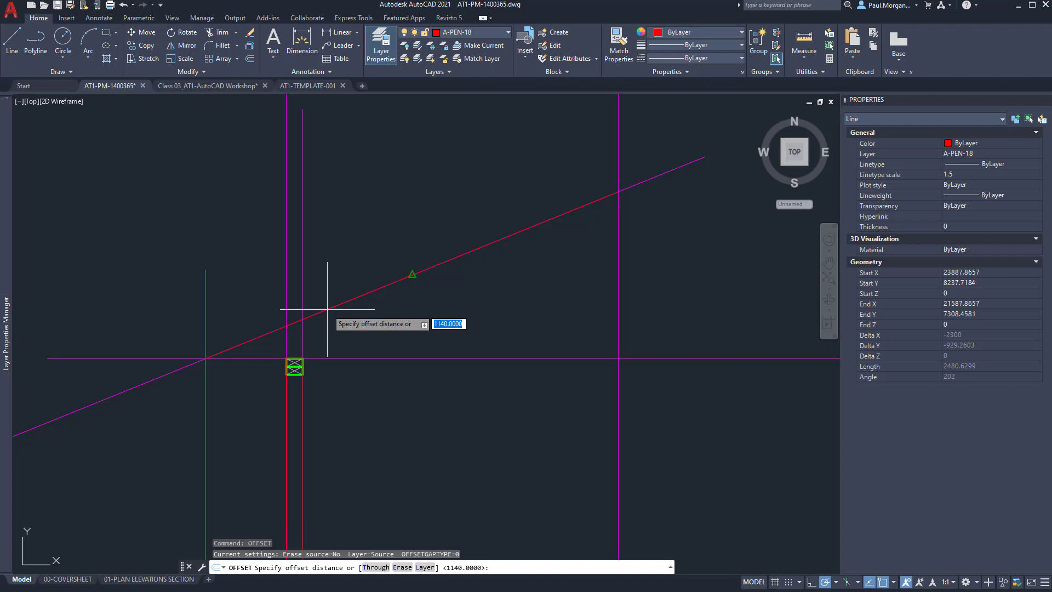
pyautogui.write('90')
pyautogui.press('Return')
pyautogui.click(327, 309)
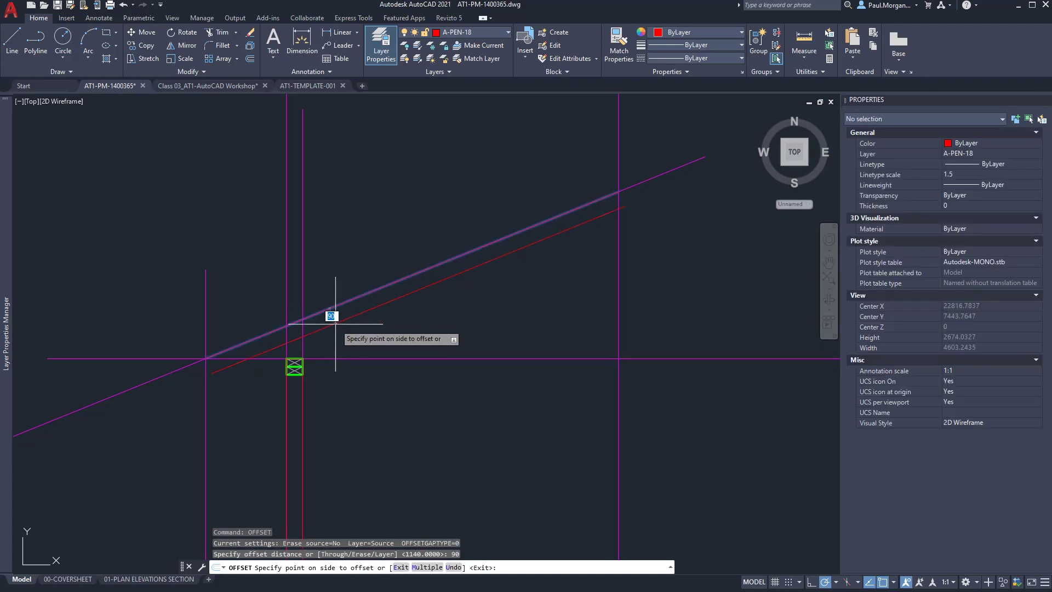
pyautogui.click(335, 324)
pyautogui.moveTo(414, 321)
pyautogui.mouseDown(button='middle')
pyautogui.moveTo(418, 350)
pyautogui.moveTo(401, 345)
pyautogui.mouseUp(button='middle')
pyautogui.press('Escape')
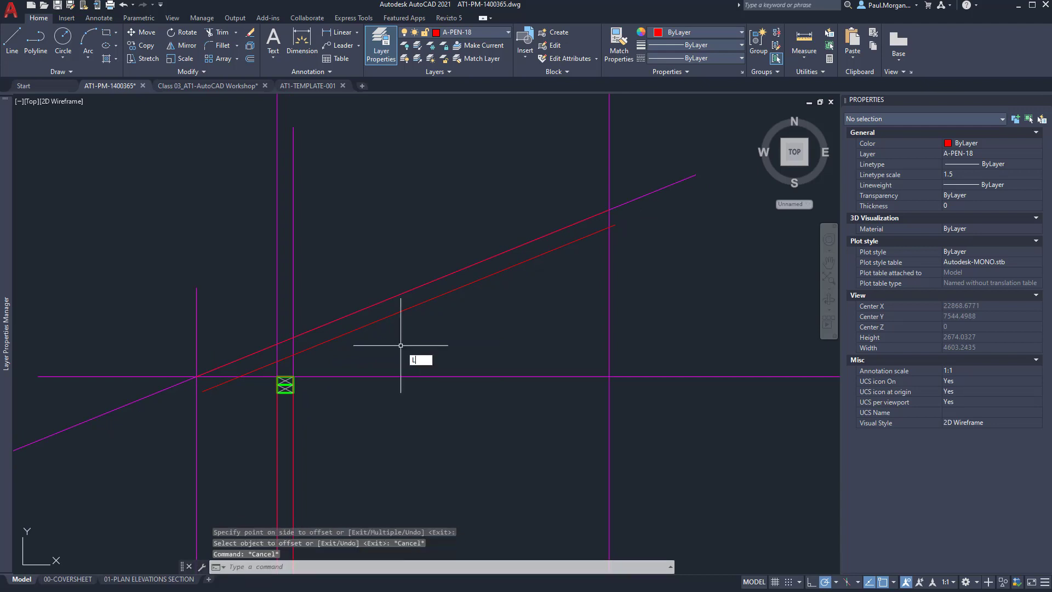
# Draw a horizontal line along the top-plate level from the centre line to the underside of the sloping top chord.
pyautogui.press('Return')
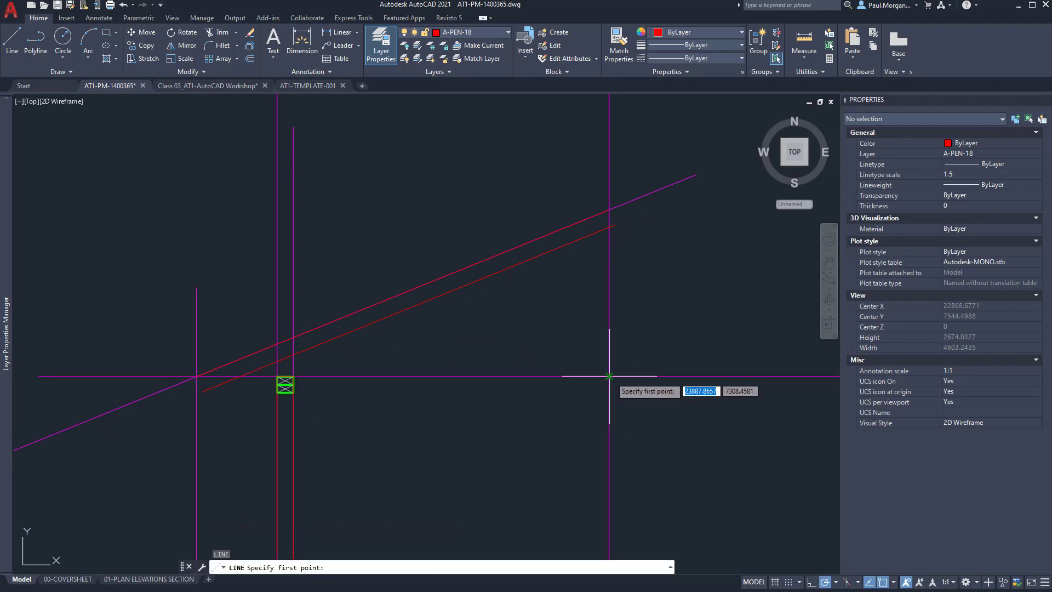
pyautogui.click(609, 376)
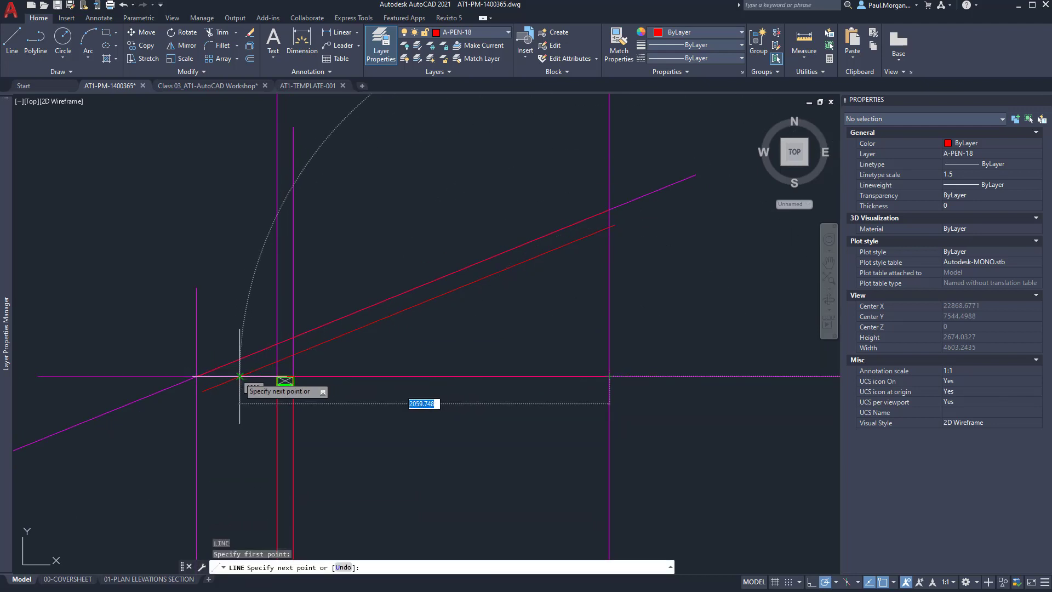
pyautogui.press('Escape')
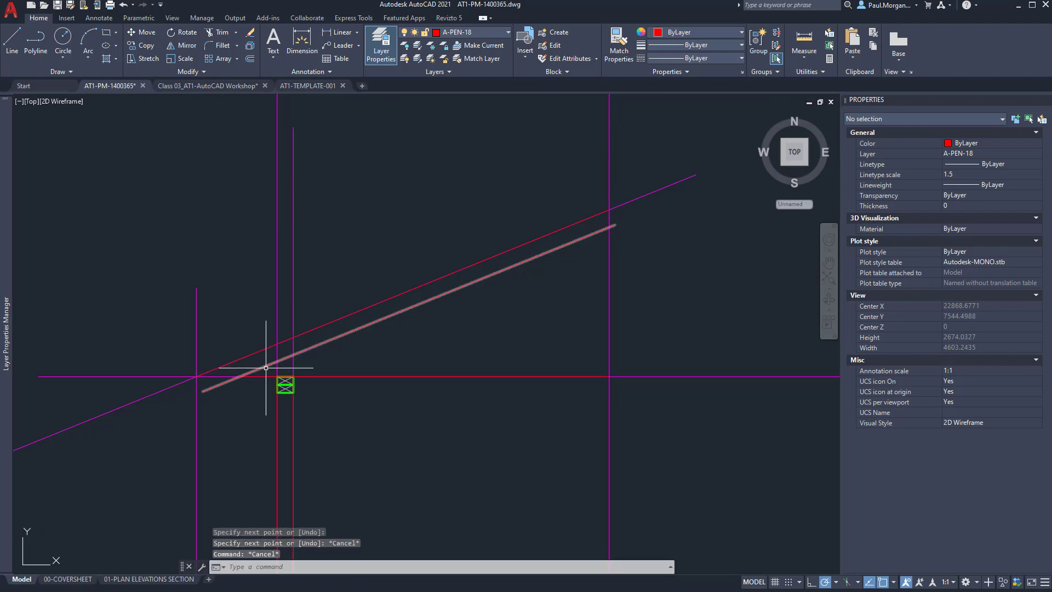
# Offset the horizontal bottom chord line 90 mm upward.
pyautogui.click(448, 376)
pyautogui.write('o')
pyautogui.press('Return')
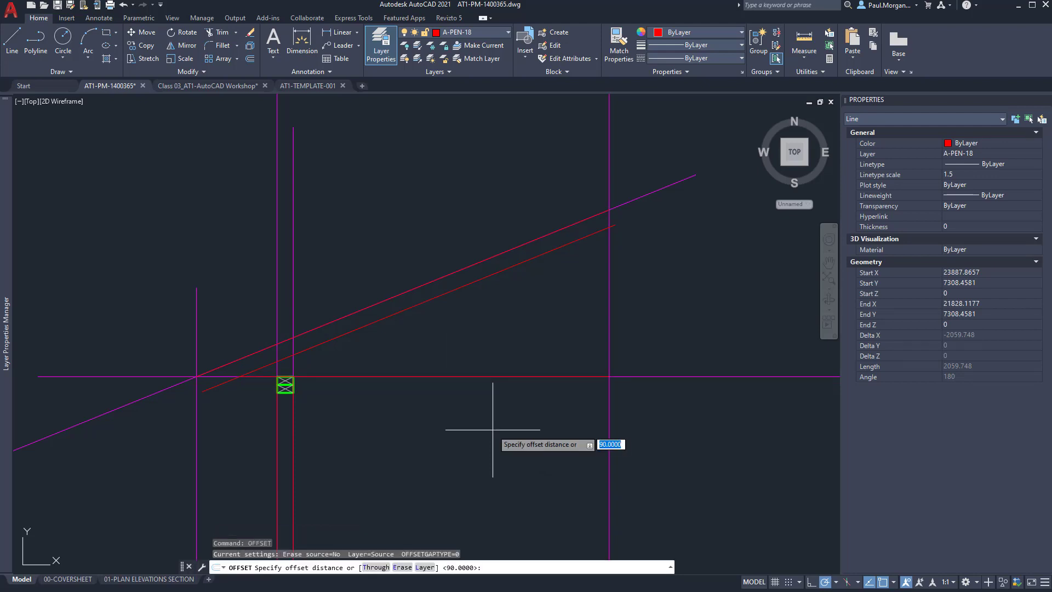
pyautogui.press('Return')
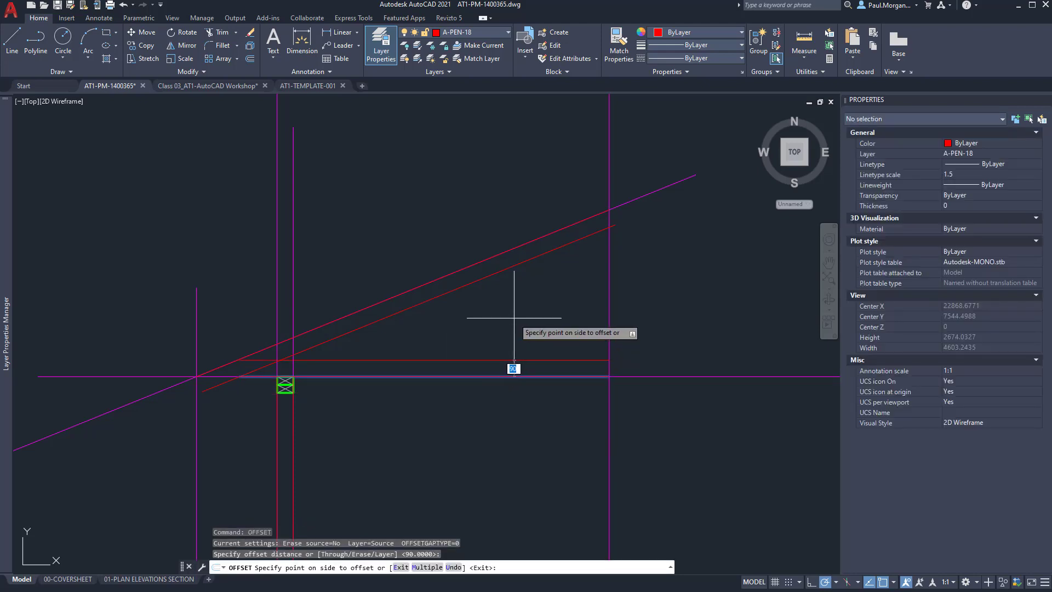
pyautogui.click(514, 317)
pyautogui.press('Escape')
pyautogui.press('Escape')
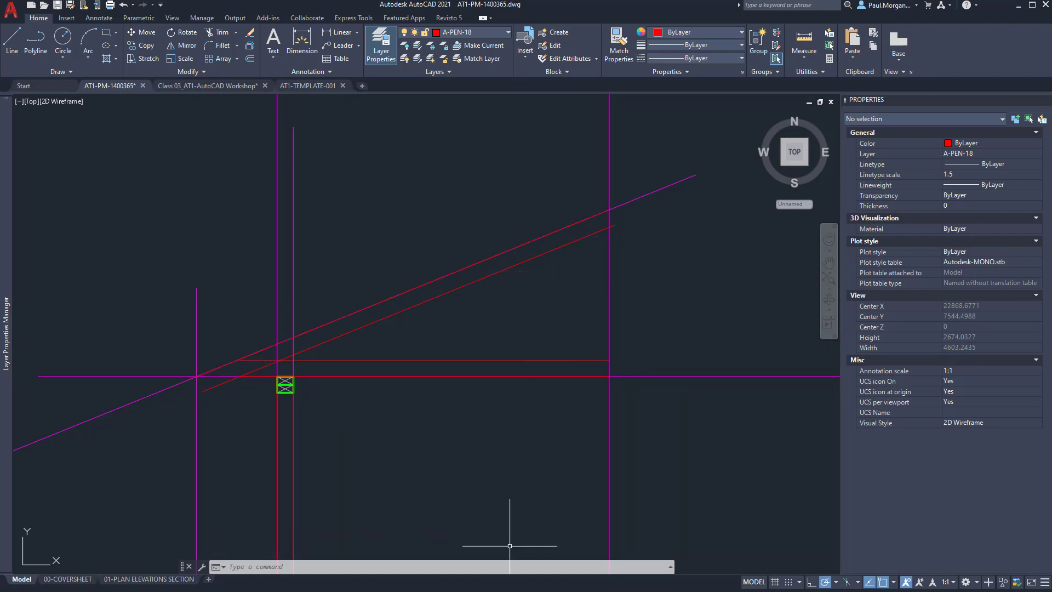
# Switch to Revu to examine the truss's central post and web members in the reference section, and return to the drawing.
pyautogui.hotkey('alt', 'Tab')
pyautogui.scroll(-2, 608, 352)
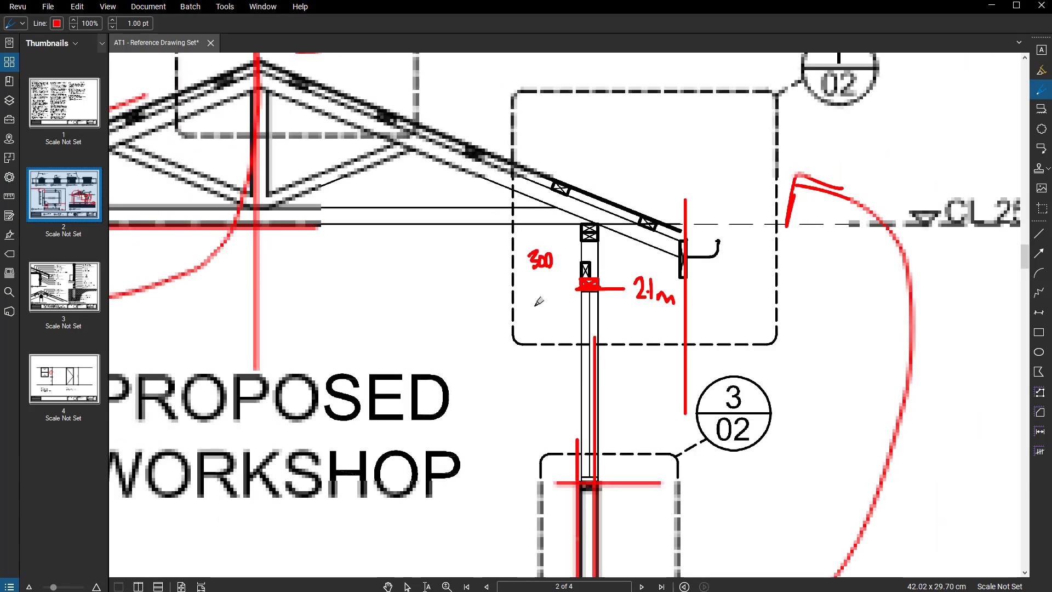
pyautogui.moveTo(638, 299); pyautogui.dragTo(1051, 421, button='middle')
pyautogui.scroll(2, 617, 274)
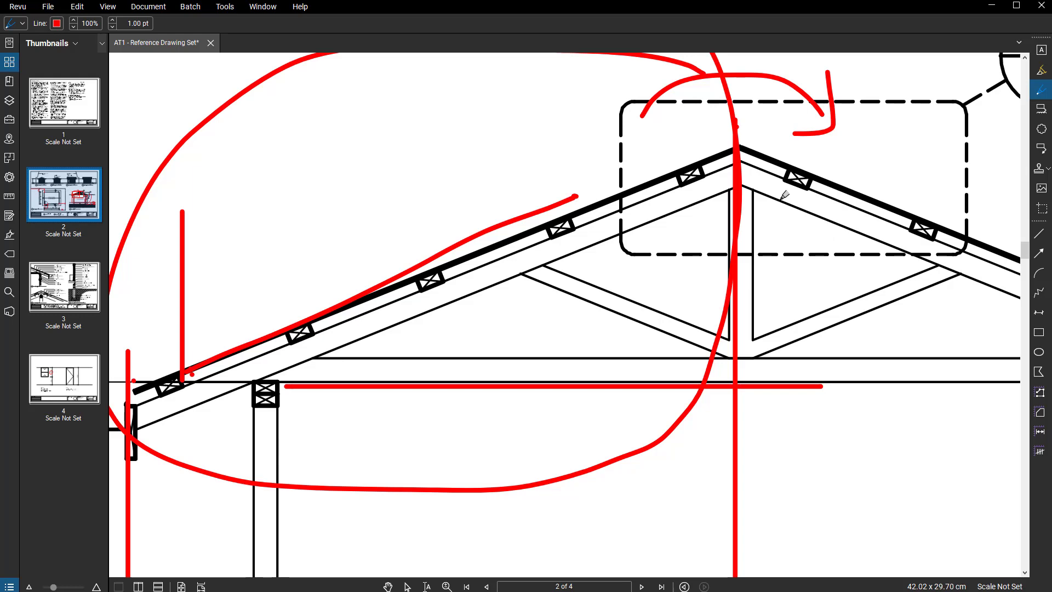
pyautogui.click(992, 5)
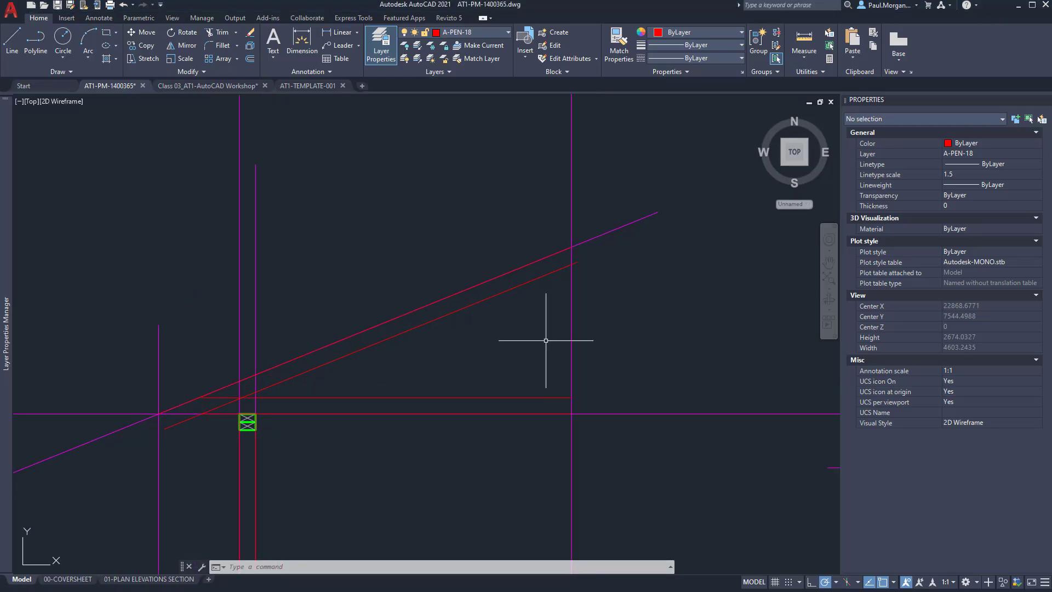
# Draw a vertical line on the centre line from above the roof slope to below the bottom chord.
pyautogui.moveTo(553, 355)
pyautogui.mouseDown(button='middle')
pyautogui.moveTo(579, 338)
pyautogui.moveTo(534, 341)
pyautogui.mouseUp(button='middle')
pyautogui.press('l')
pyautogui.press('Return')
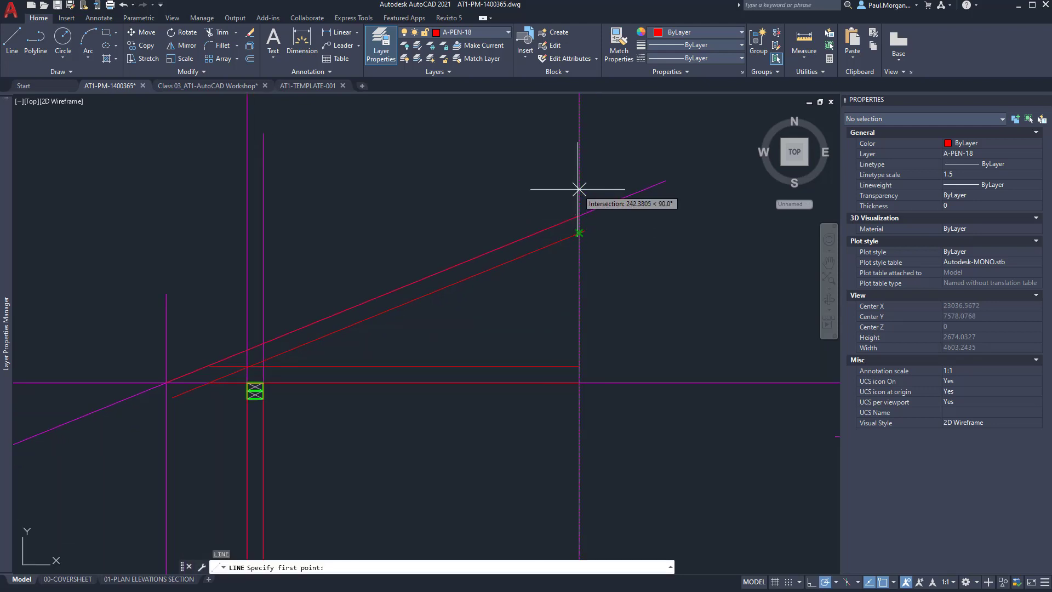
pyautogui.click(579, 216)
pyautogui.click(580, 412)
pyautogui.press('Escape')
pyautogui.press('Escape')
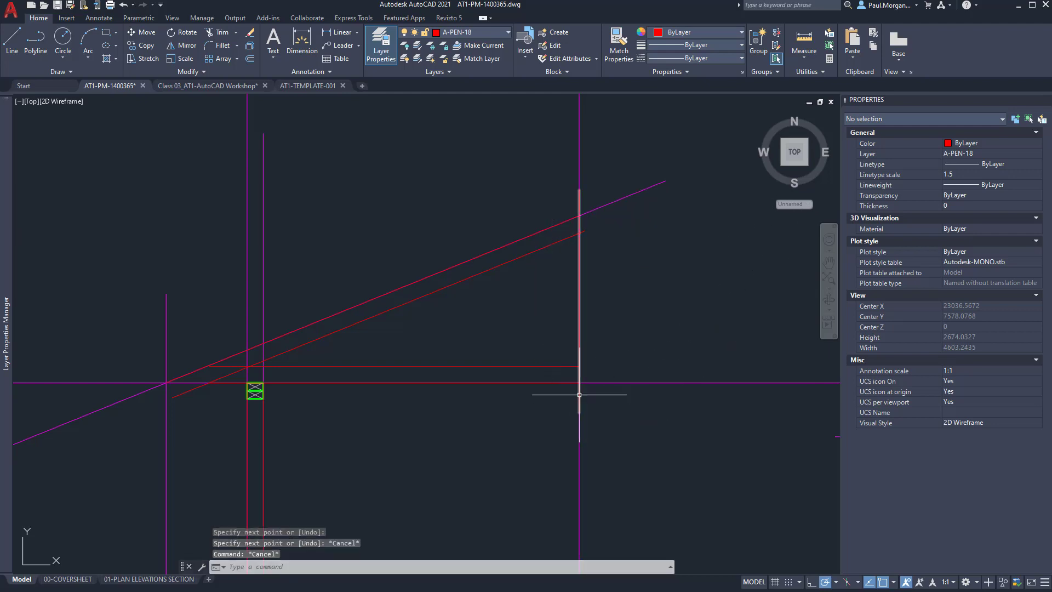
# Move the new vertical line 45 mm to the left of the centre line for the central post's edge.
pyautogui.click(581, 348)
pyautogui.write('m')
pyautogui.press('Return')
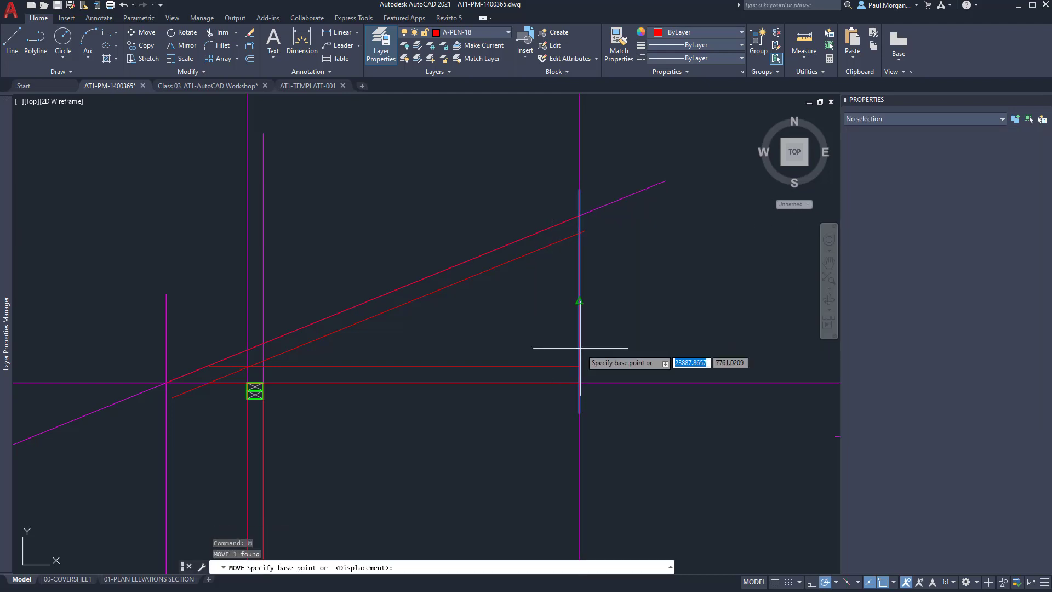
pyautogui.click(606, 333)
pyautogui.write('45')
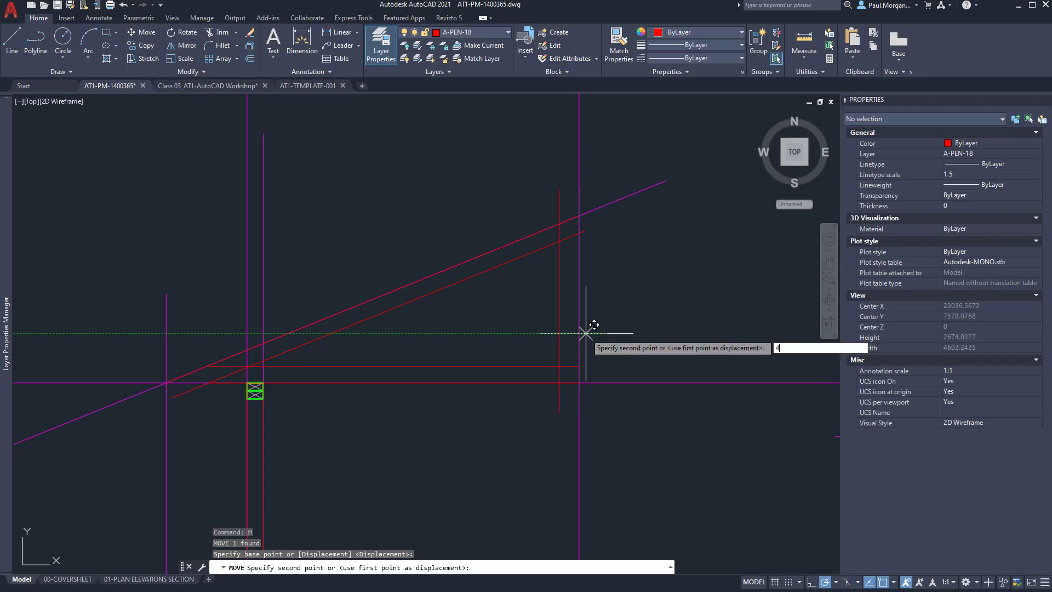
pyautogui.press('Return')
pyautogui.press('Escape')
pyautogui.press('Escape')
pyautogui.press('Escape')
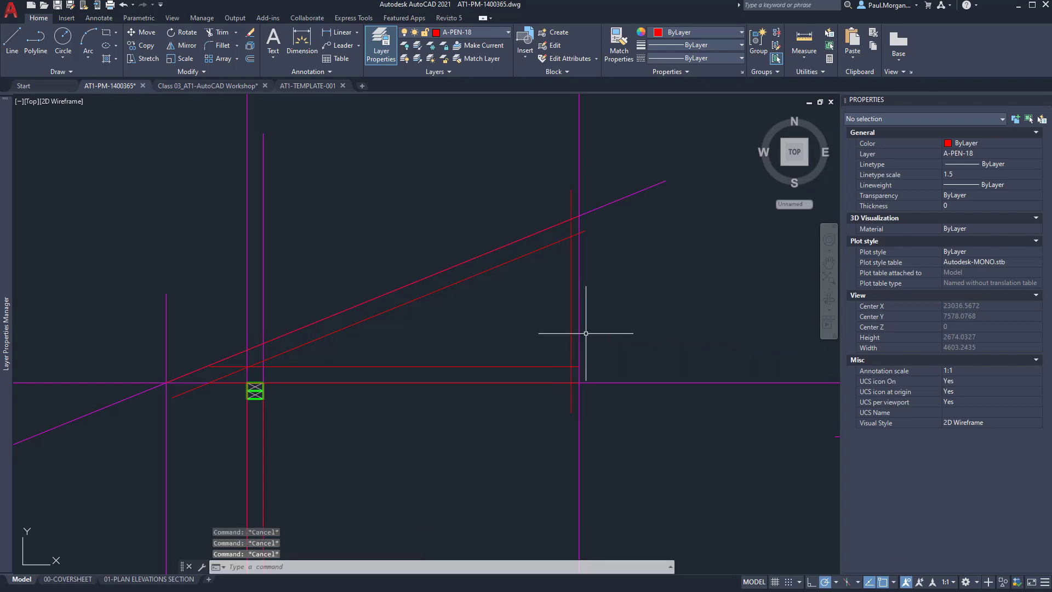
pyautogui.scroll(4, 569, 275)
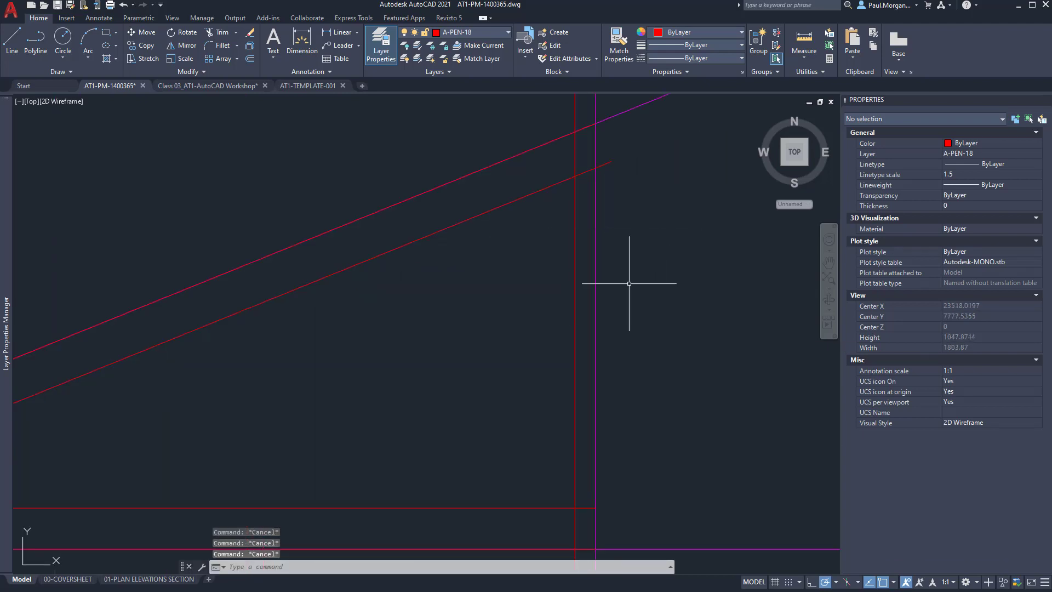
pyautogui.scroll(-2, 602, 311)
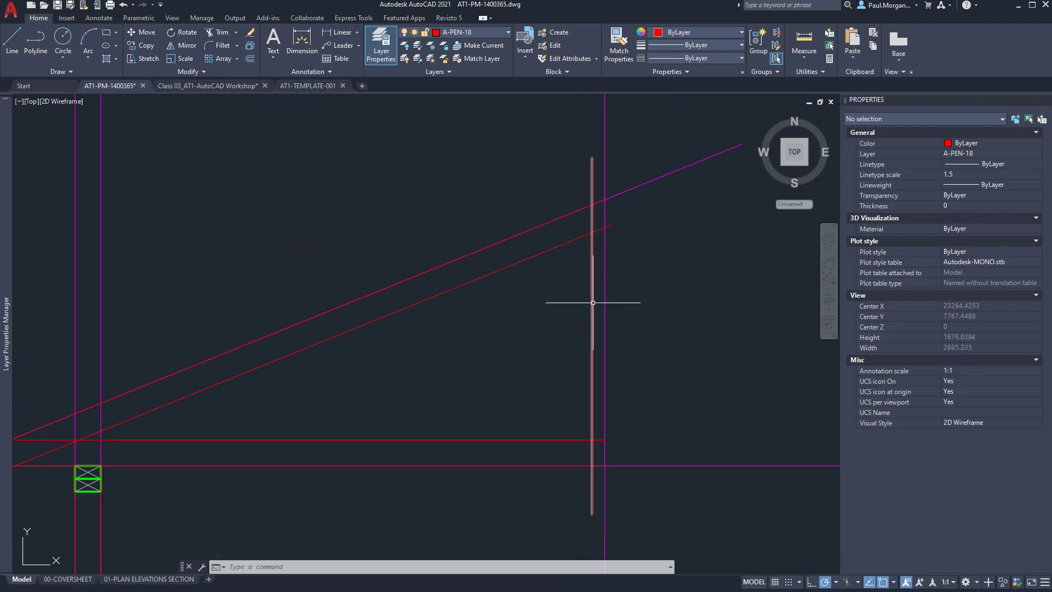
# Draw a line about 1191 mm long at 22° from the intersection of the central post edge and the bottom chord's upper line.
pyautogui.moveTo(538, 322); pyautogui.dragTo(559, 302, button='middle')
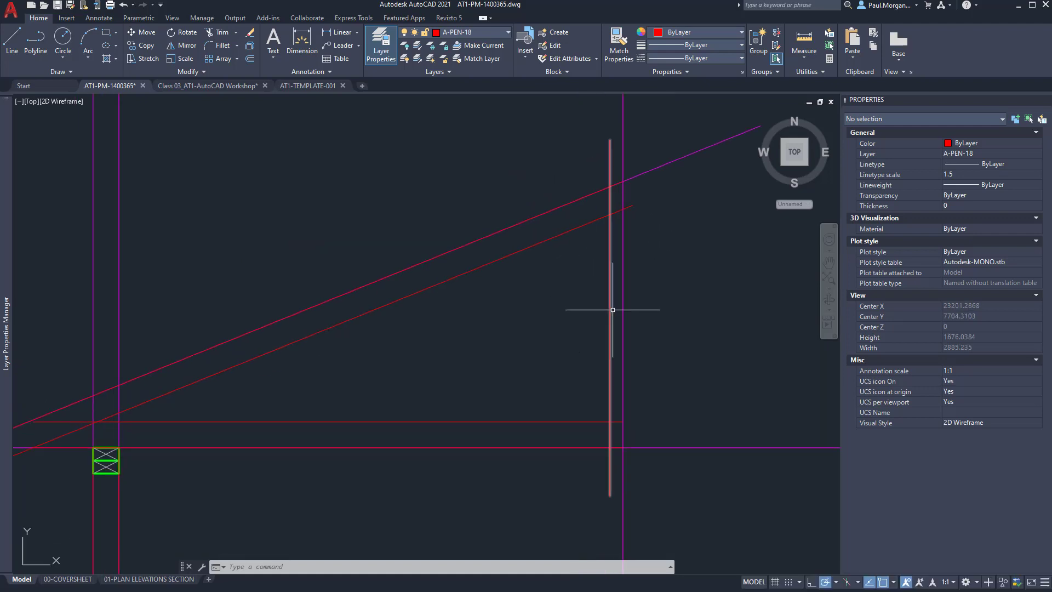
pyautogui.moveTo(568, 392); pyautogui.dragTo(553, 380, button='middle')
pyautogui.write('l')
pyautogui.press('Return')
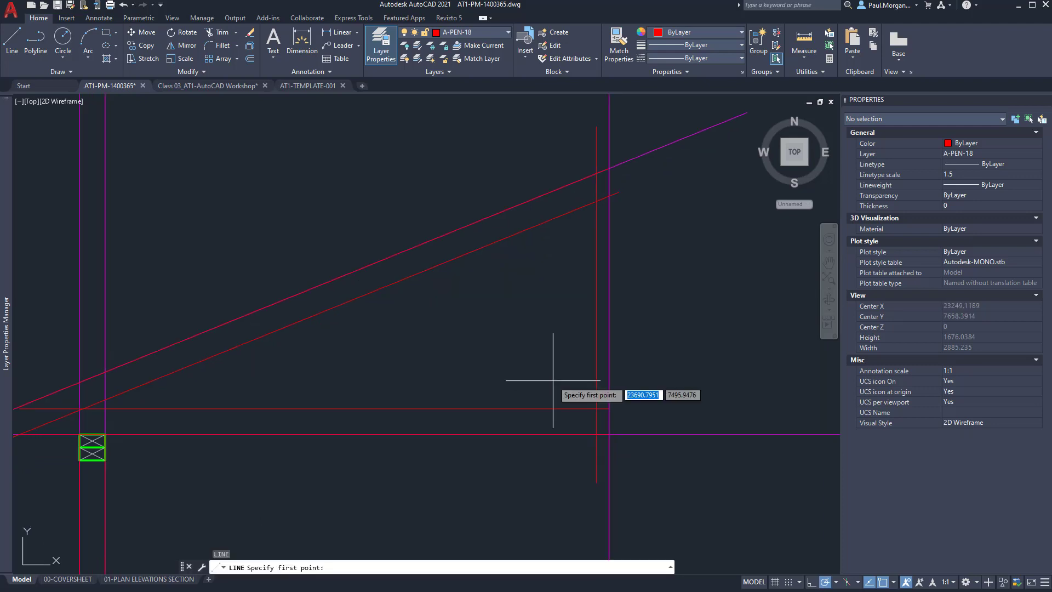
pyautogui.click(596, 409)
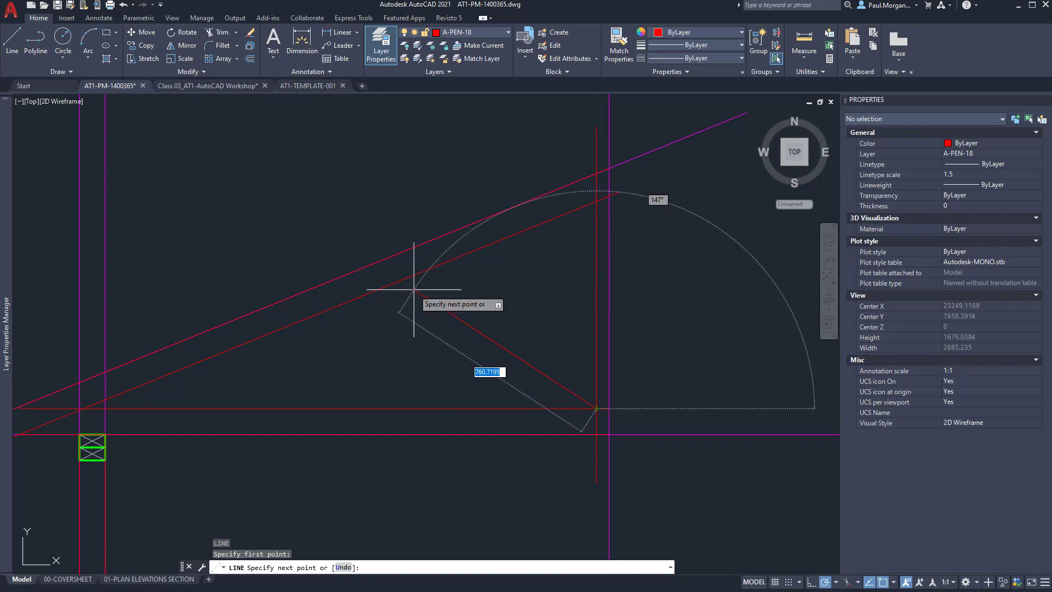
pyautogui.scroll(-2, 307, 227)
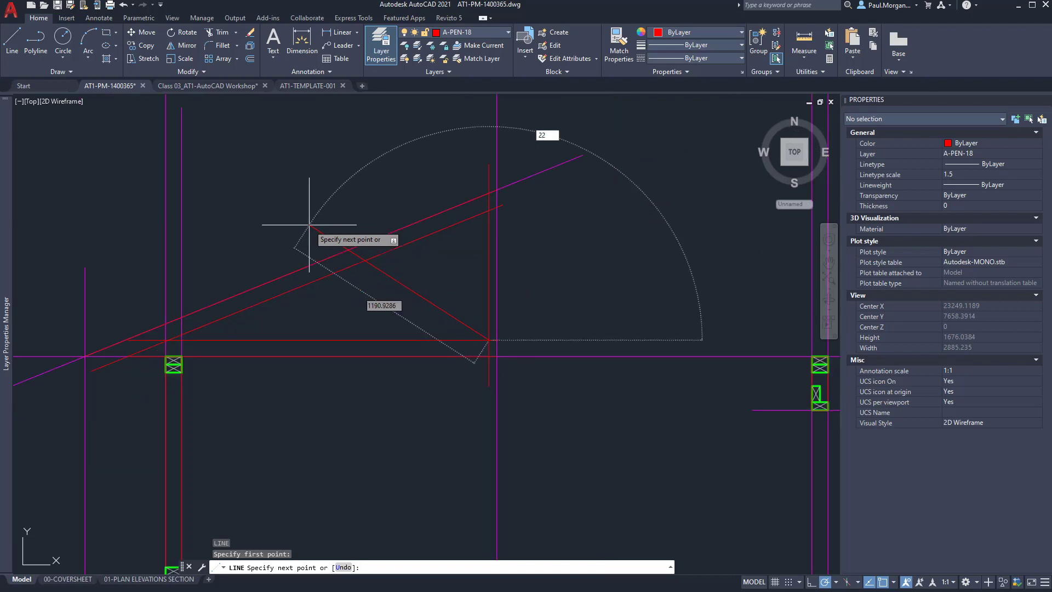
pyautogui.press('Return')
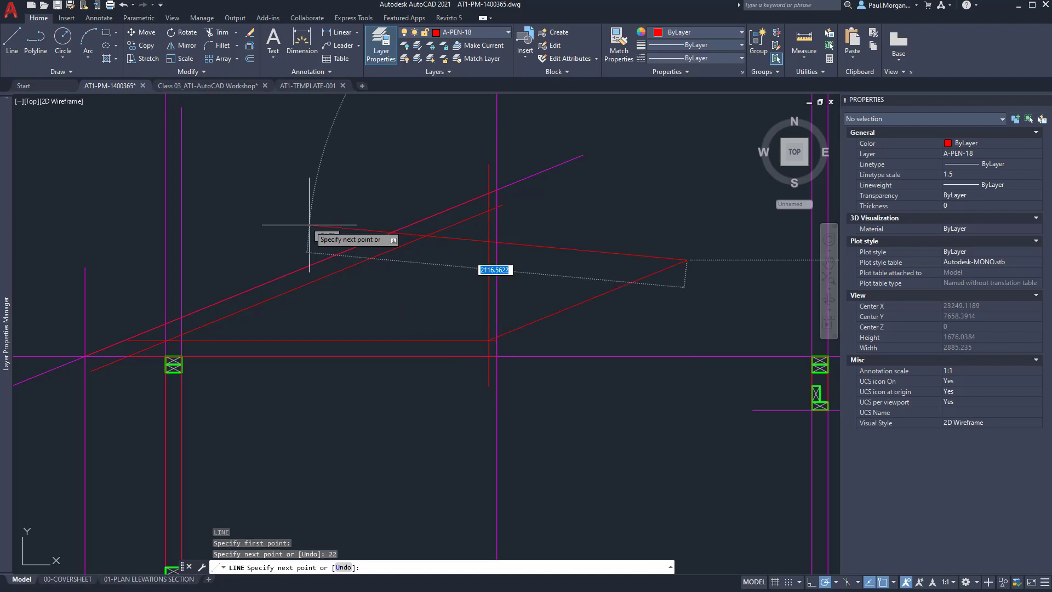
pyautogui.press('Escape')
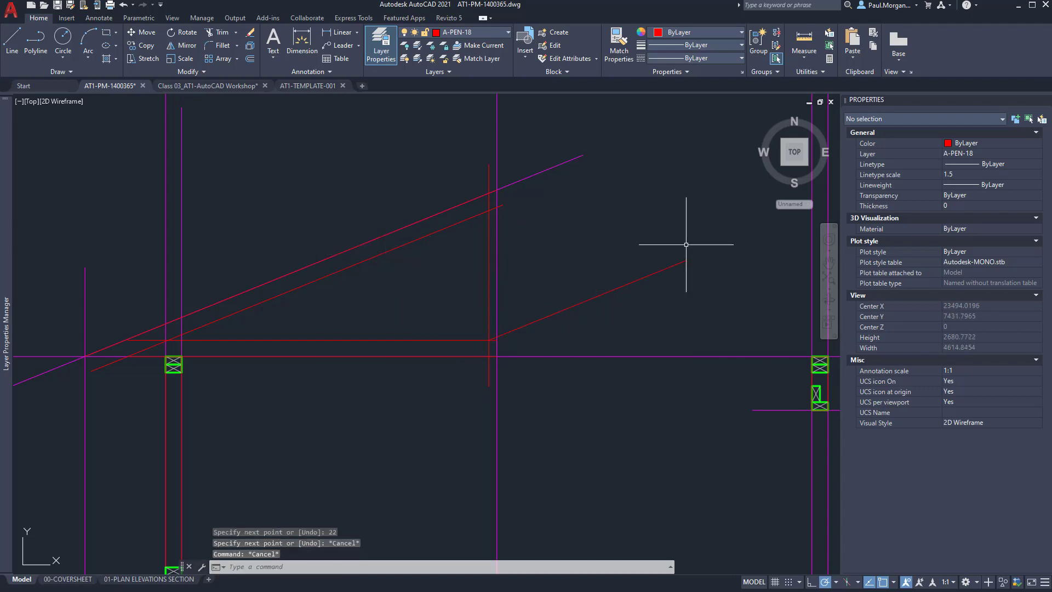
# Mirror the 22° line about the central post's vertical edge, erasing the source line.
pyautogui.click(669, 294)
pyautogui.click(611, 248)
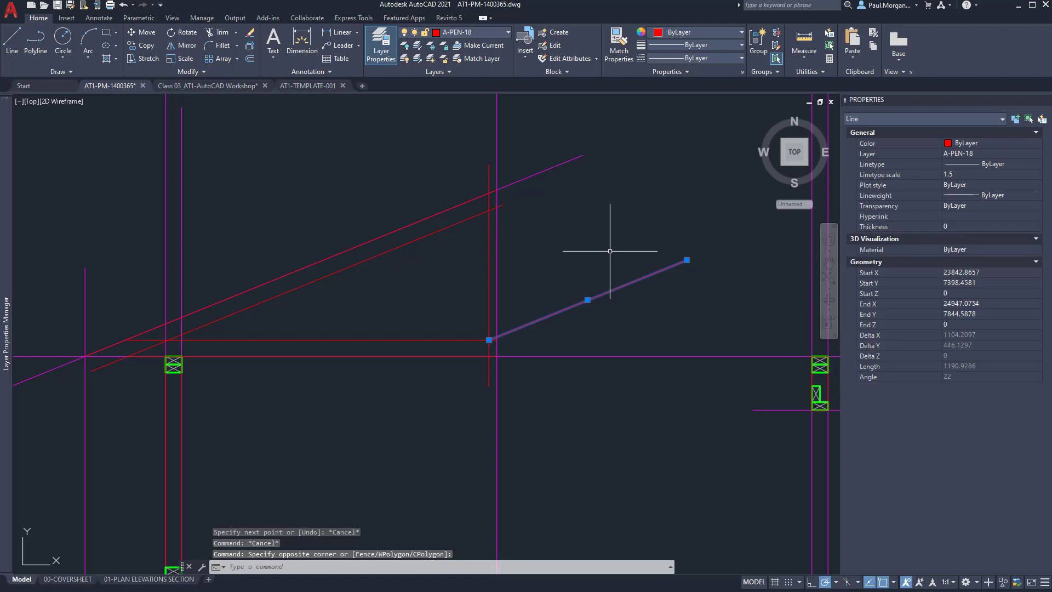
pyautogui.write('MI')
pyautogui.press('Return')
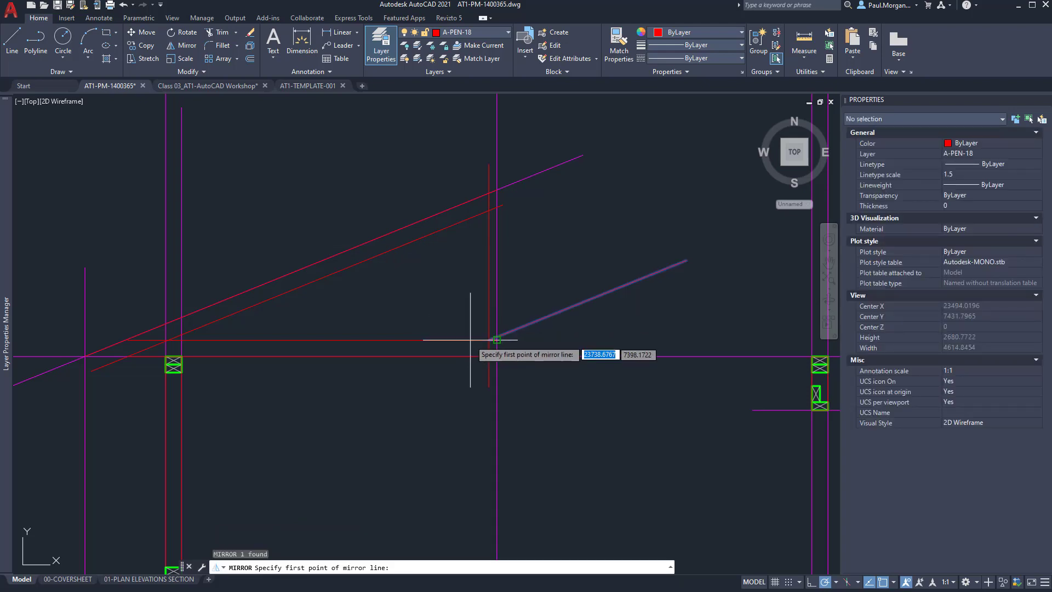
pyautogui.click(489, 340)
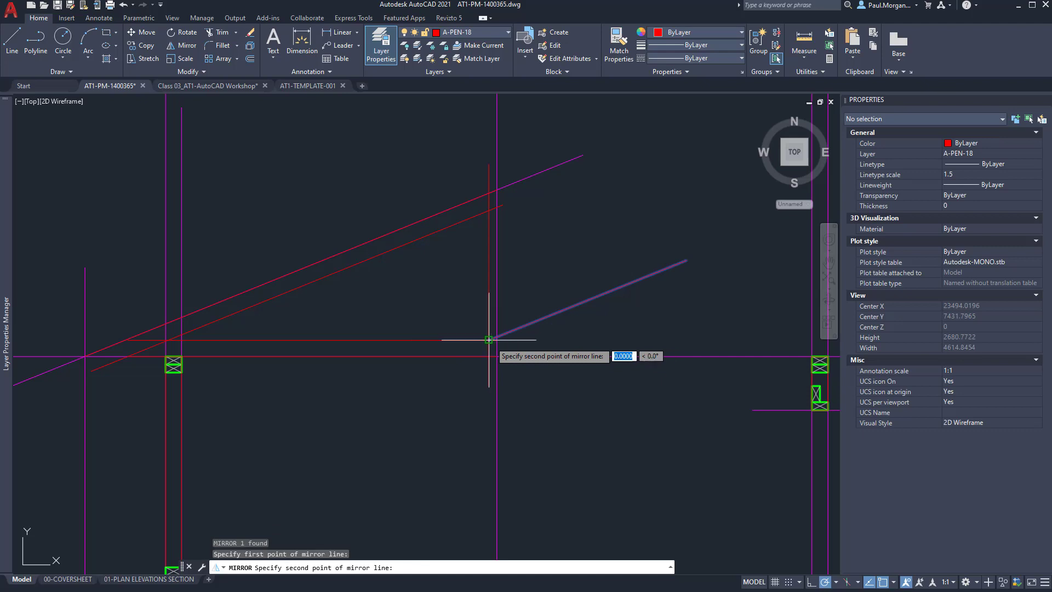
pyautogui.click(489, 285)
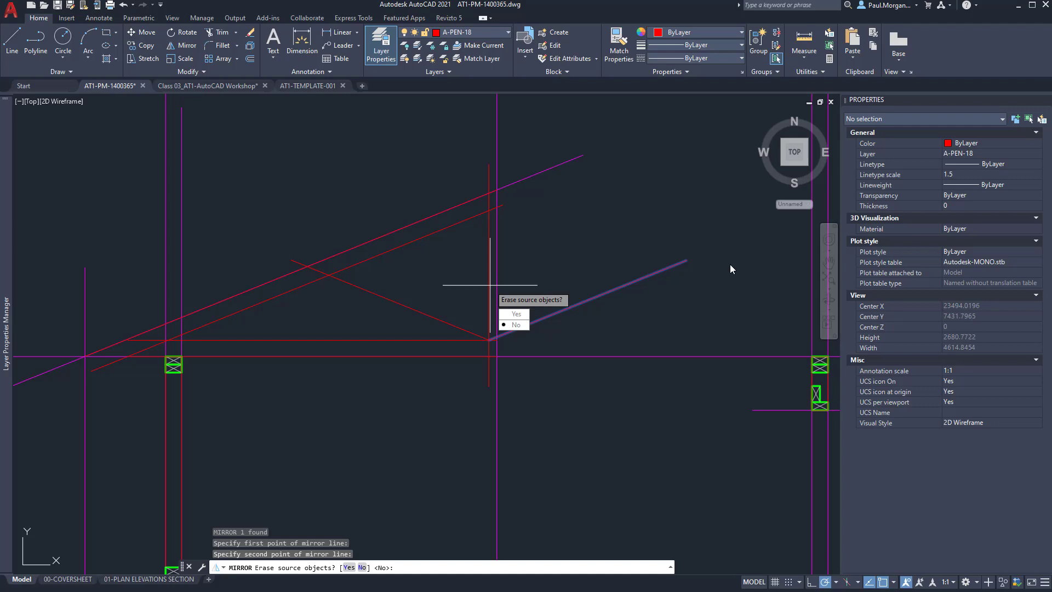
pyautogui.write('Y')
pyautogui.press('Return')
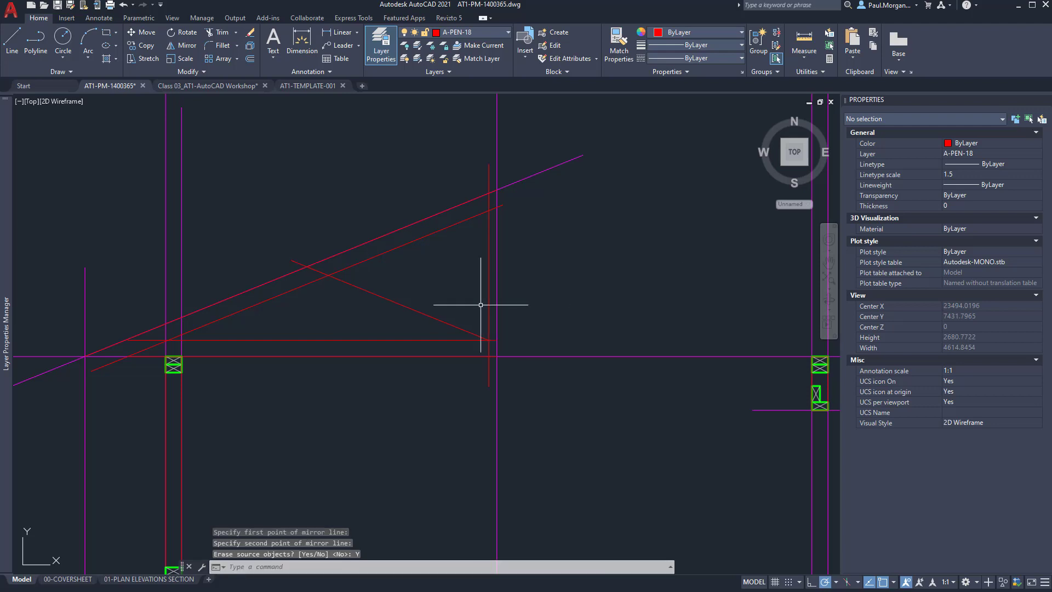
# Offset the mirrored diagonal web line 90 mm upward for the web member's second edge.
pyautogui.click(425, 285)
pyautogui.click(392, 315)
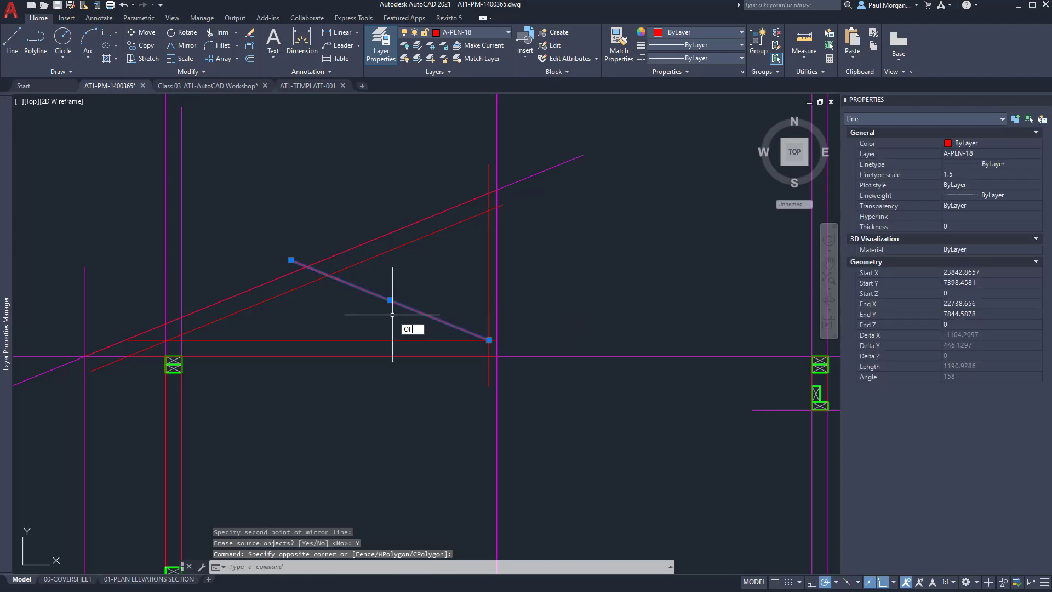
pyautogui.press('Return')
pyautogui.press('Return')
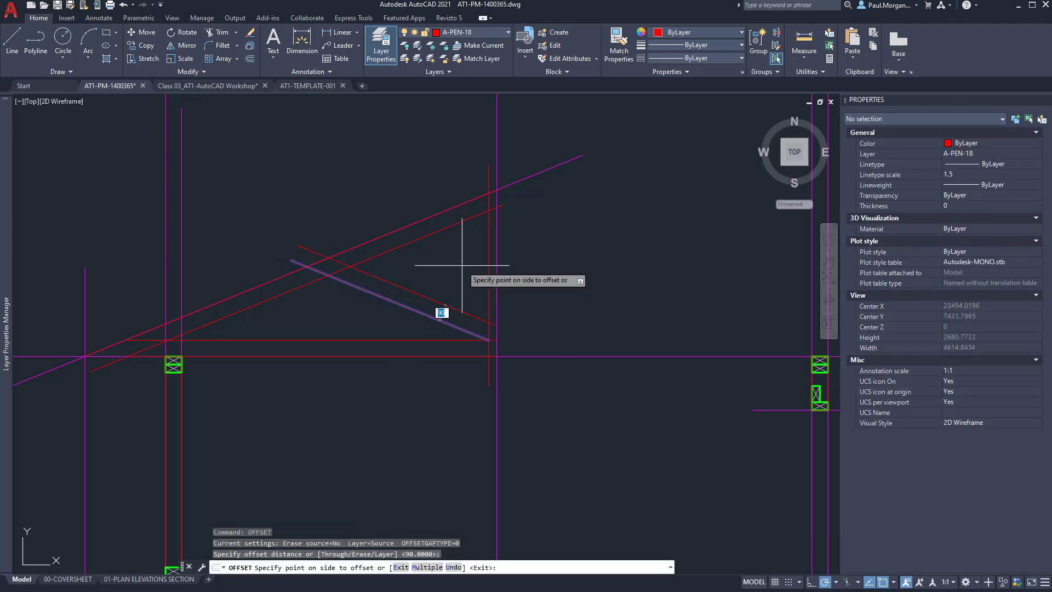
pyautogui.click(462, 263)
pyautogui.scroll(-2, 462, 264)
pyautogui.moveTo(357, 305); pyautogui.dragTo(434, 296, button='middle')
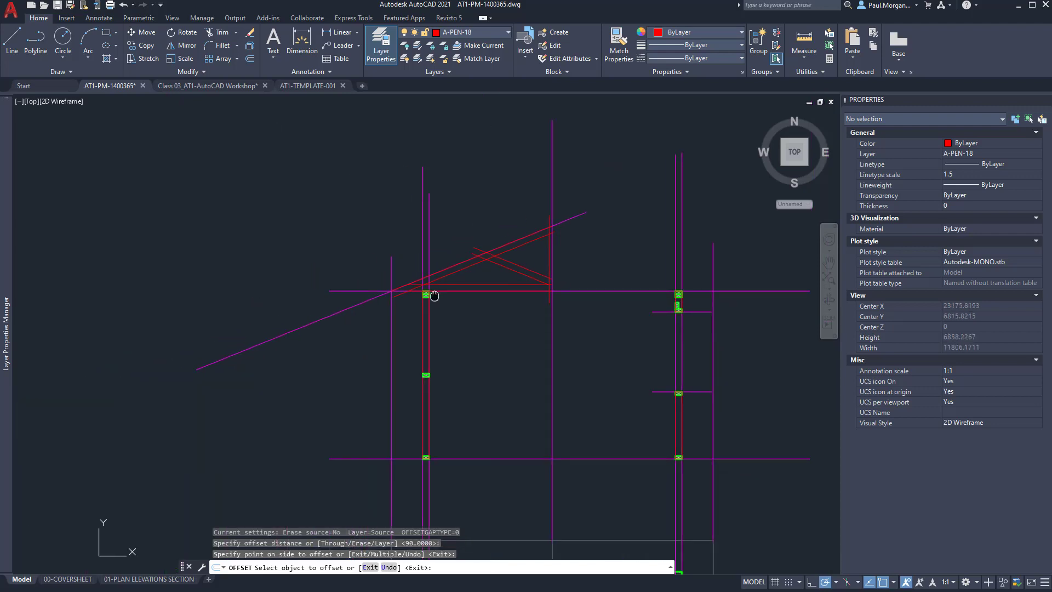
pyautogui.press('Escape')
pyautogui.press('Escape')
pyautogui.press('Escape')
# Examine the lower end of the top chord at the eaves reference line and trace that line down to the plan.
pyautogui.scroll(2, 445, 300)
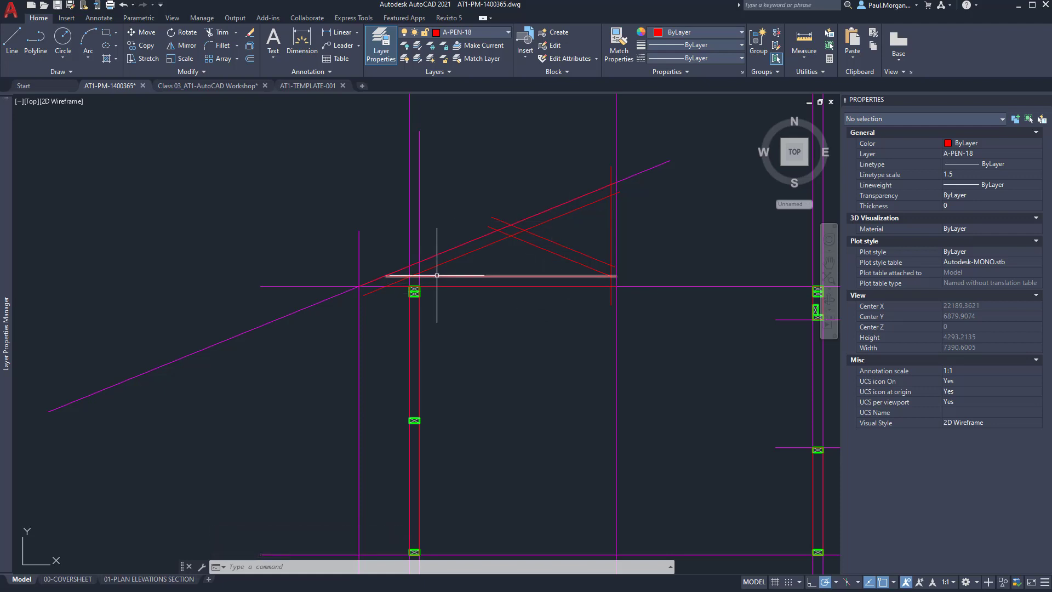
pyautogui.scroll(2, 347, 301)
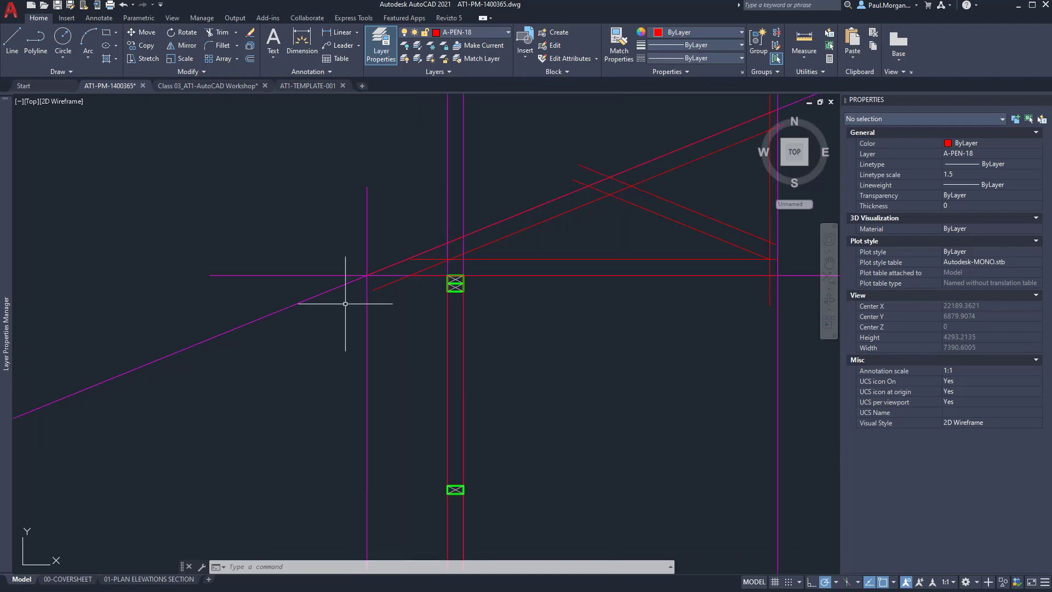
pyautogui.scroll(-2, 347, 301)
pyautogui.moveTo(395, 318); pyautogui.dragTo(385, 327, button='middle')
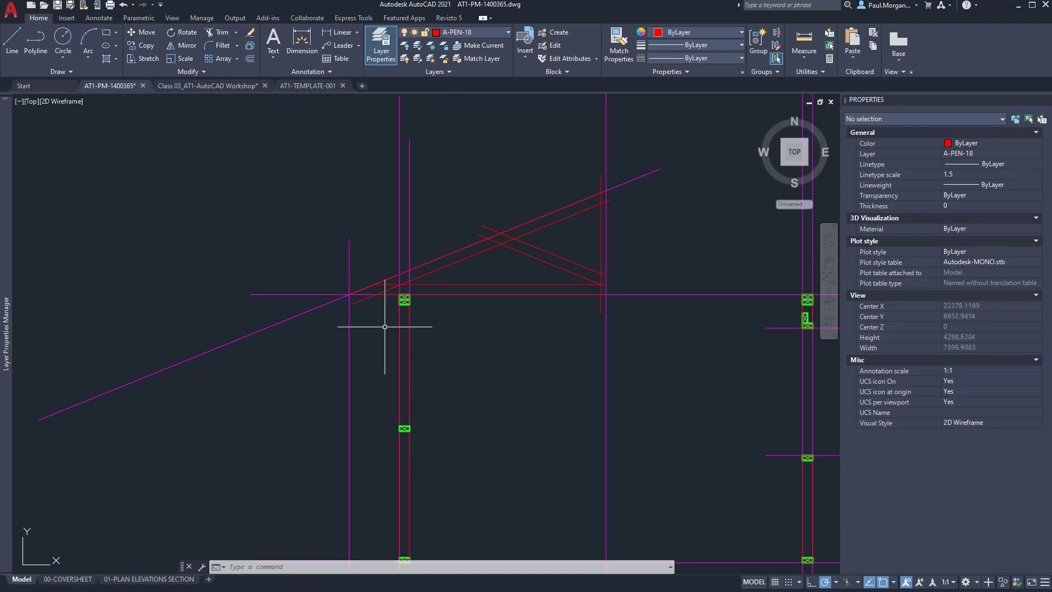
pyautogui.scroll(5, 340, 301)
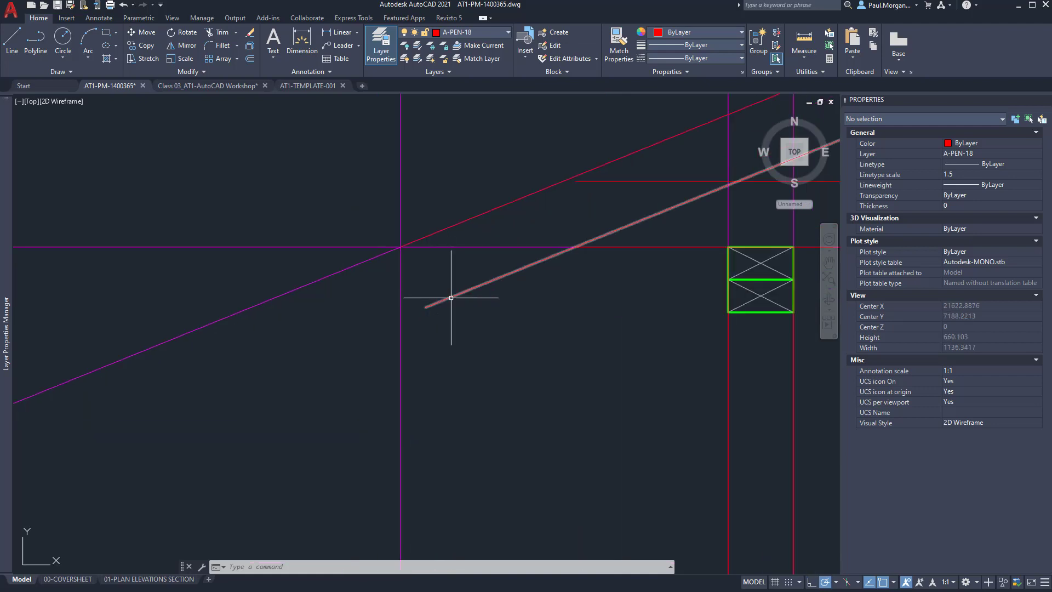
pyautogui.moveTo(402, 324)
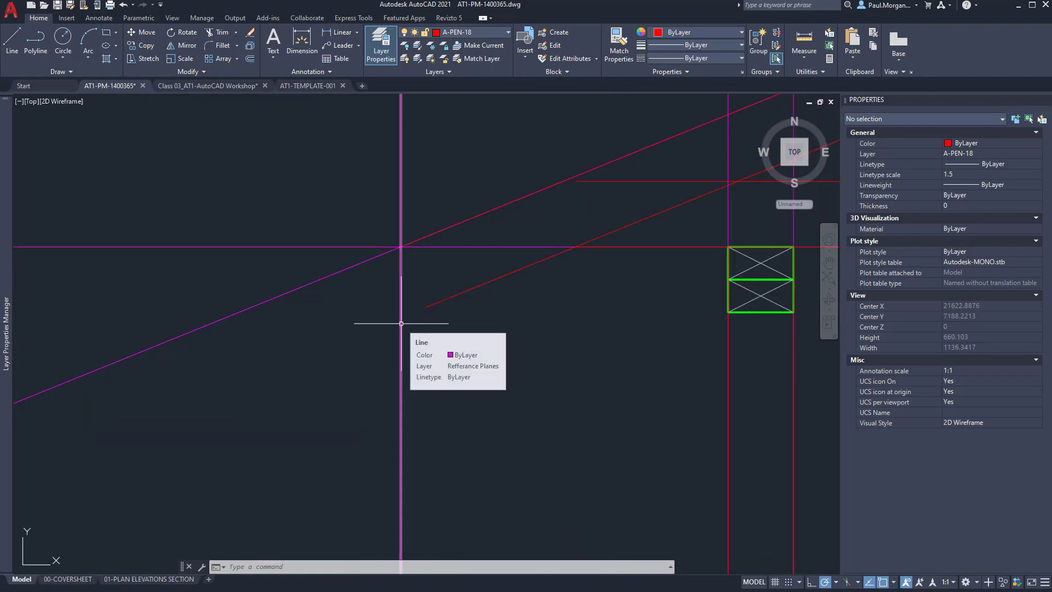
pyautogui.scroll(-5, 401, 323)
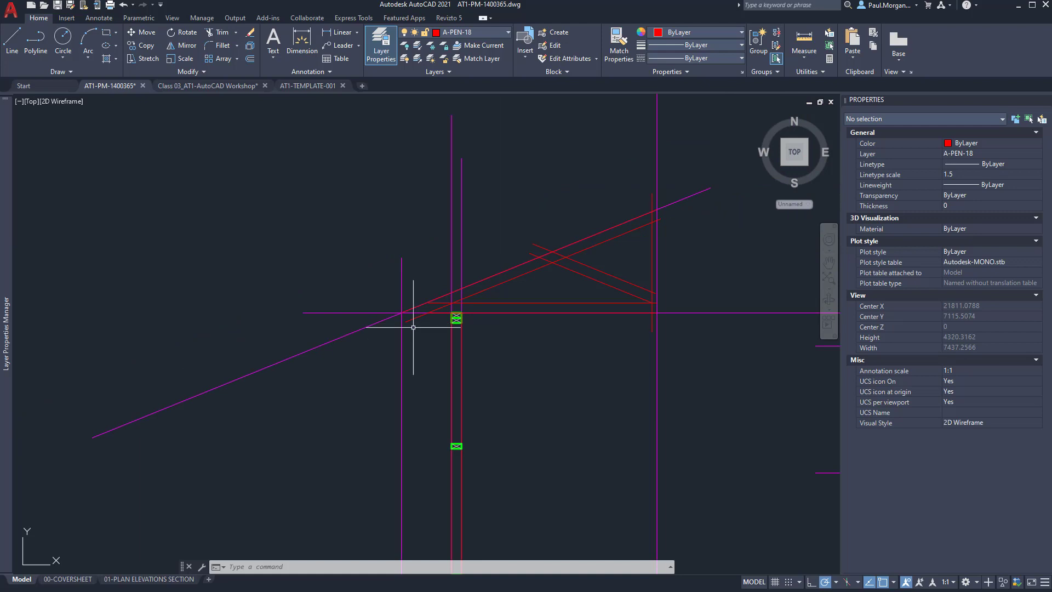
pyautogui.scroll(5, 411, 307)
pyautogui.scroll(-10, 352, 217)
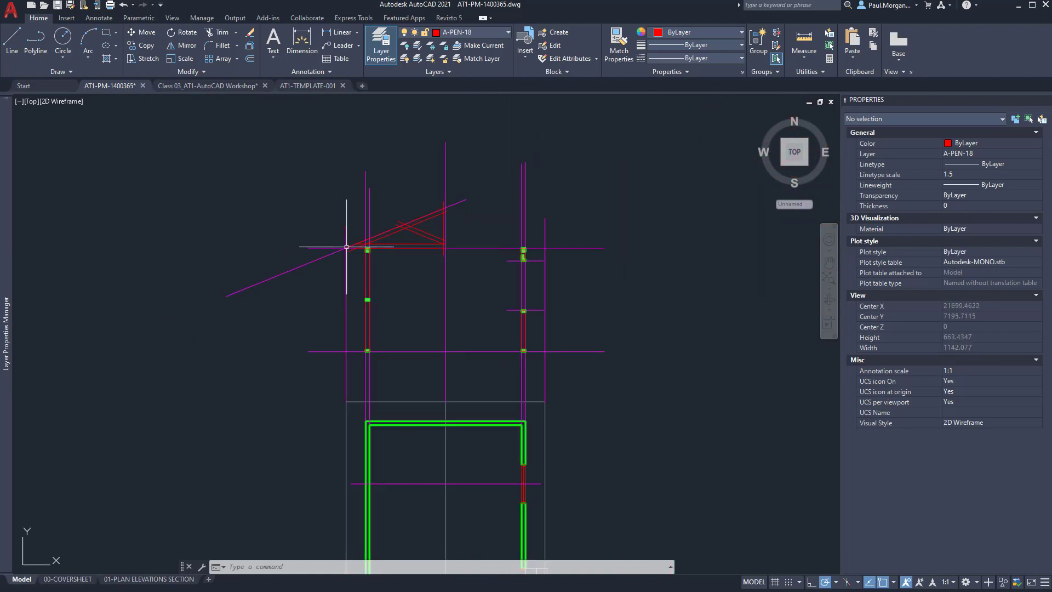
pyautogui.scroll(4, 347, 423)
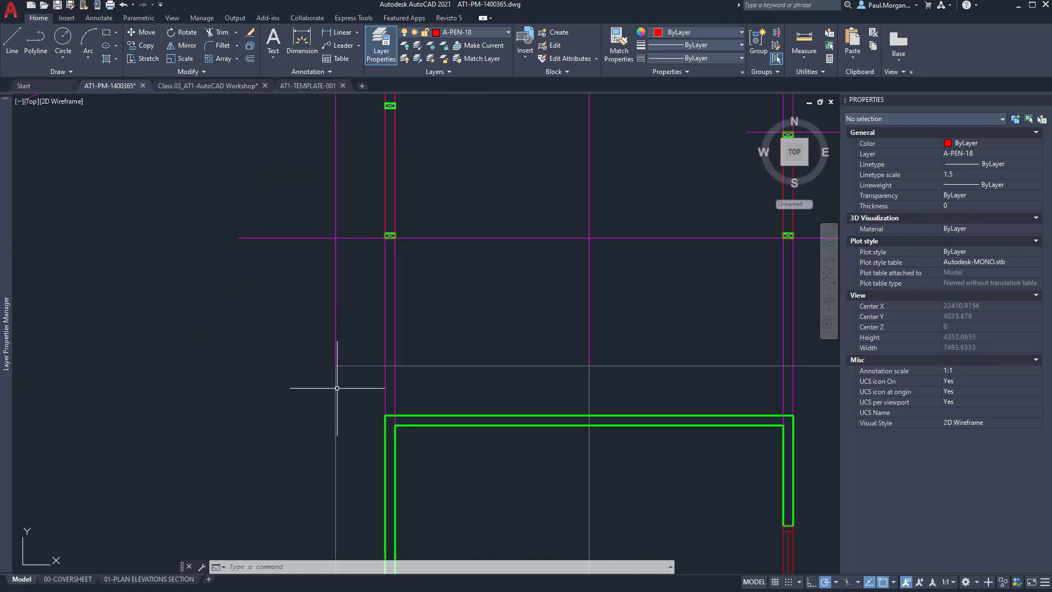
pyautogui.scroll(-2, 341, 384)
pyautogui.scroll(6, 342, 119)
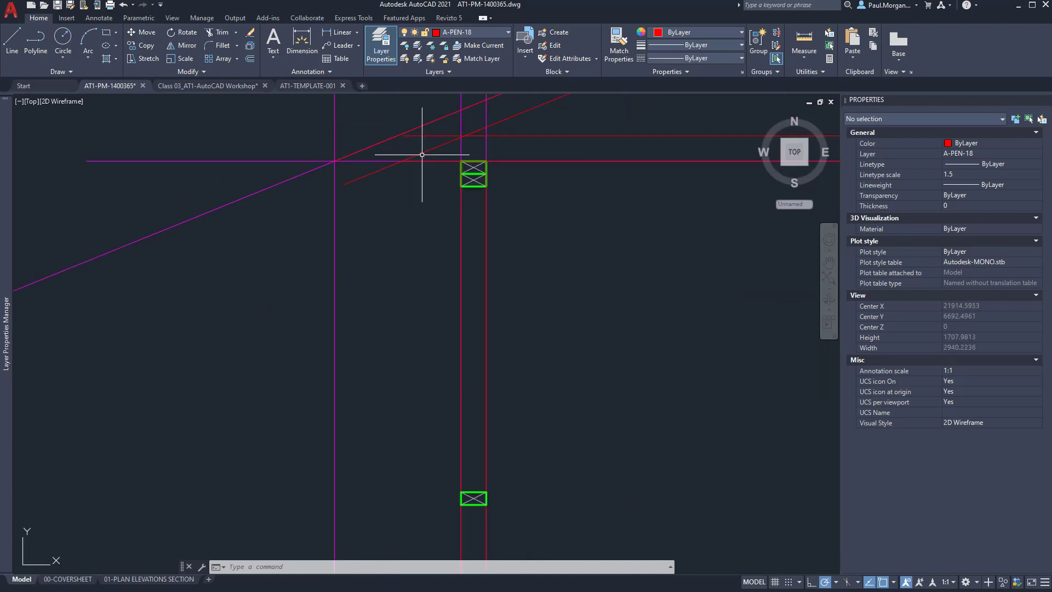
# Extend the top chord's lower sloping line to the vertical eaves reference line.
pyautogui.moveTo(441, 139); pyautogui.dragTo(442, 207, button='middle')
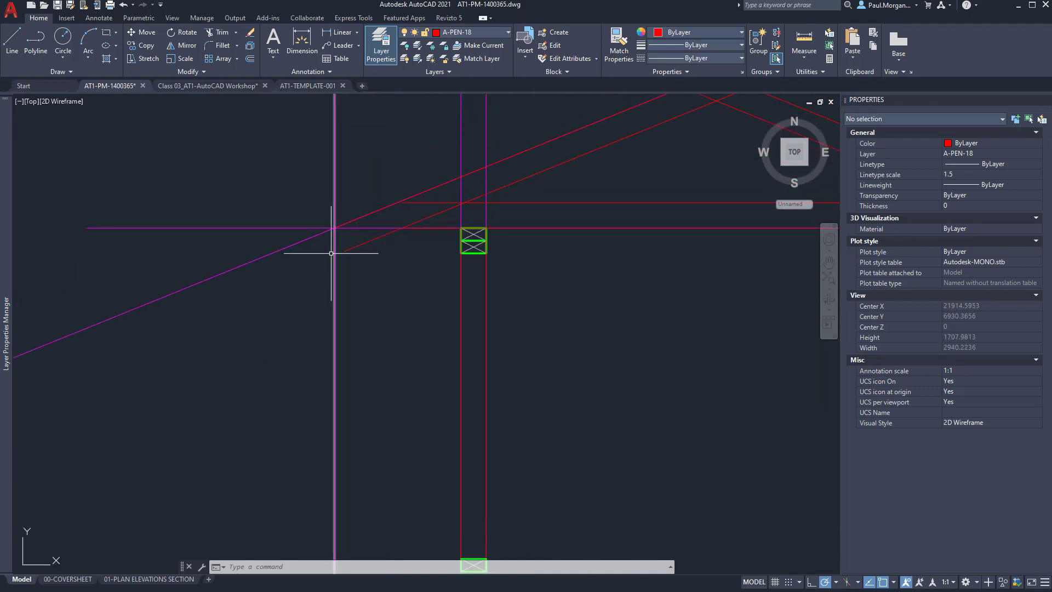
pyautogui.moveTo(345, 268); pyautogui.dragTo(370, 304, button='middle')
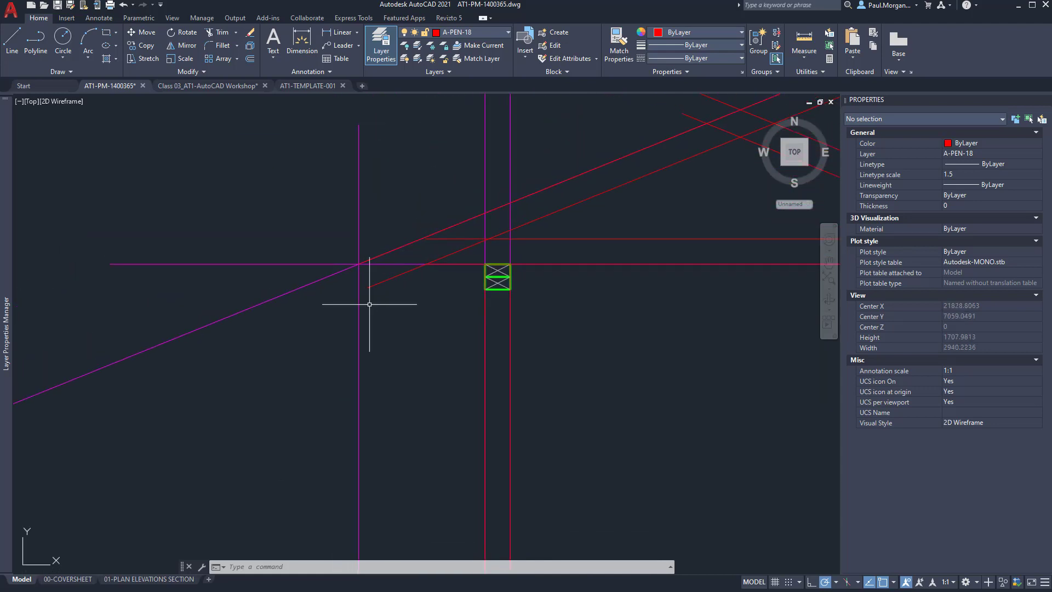
pyautogui.write('ND')
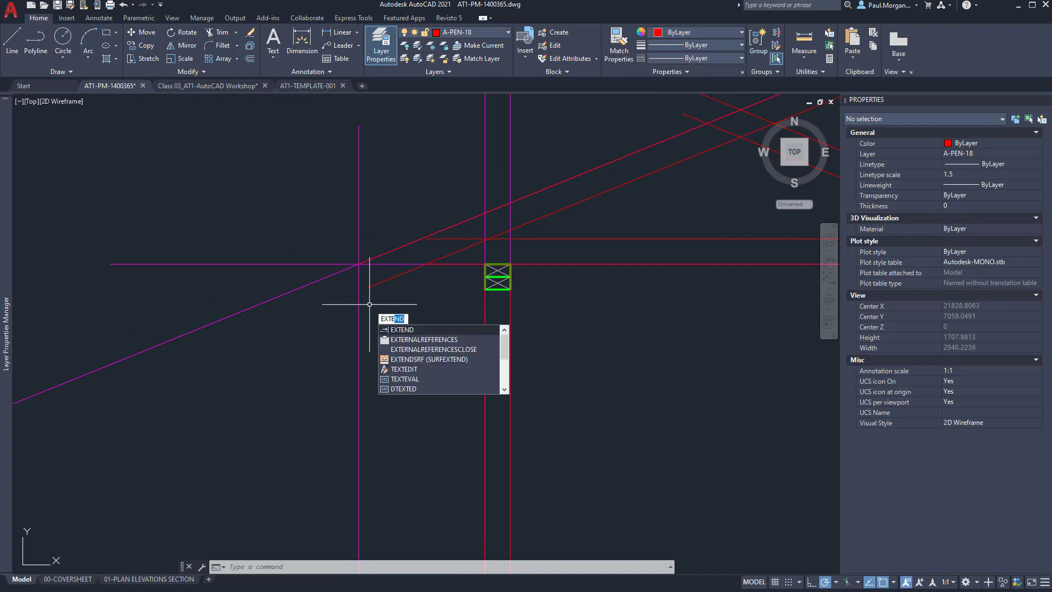
pyautogui.press('Return')
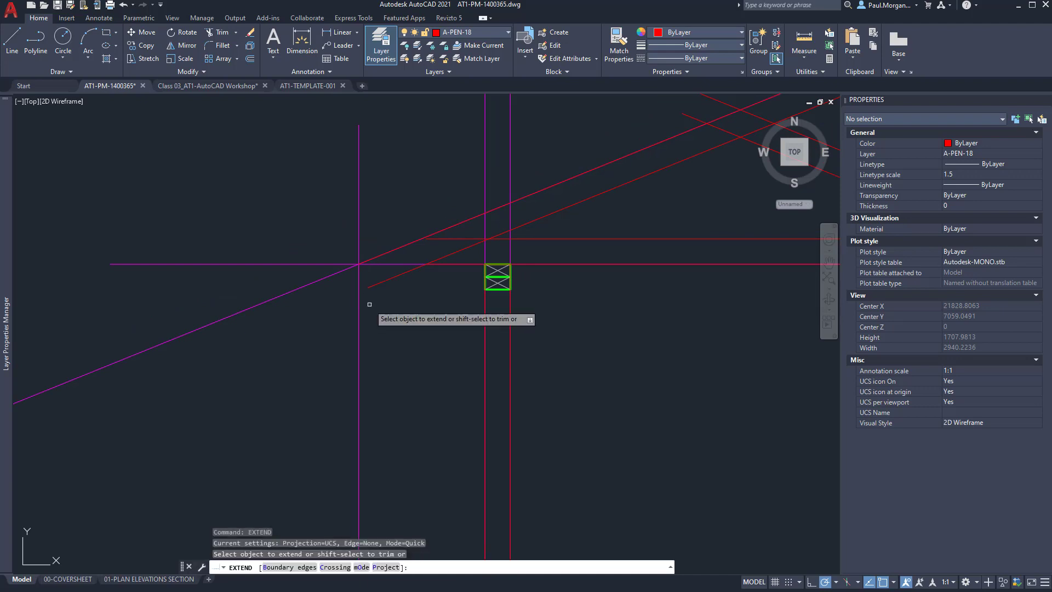
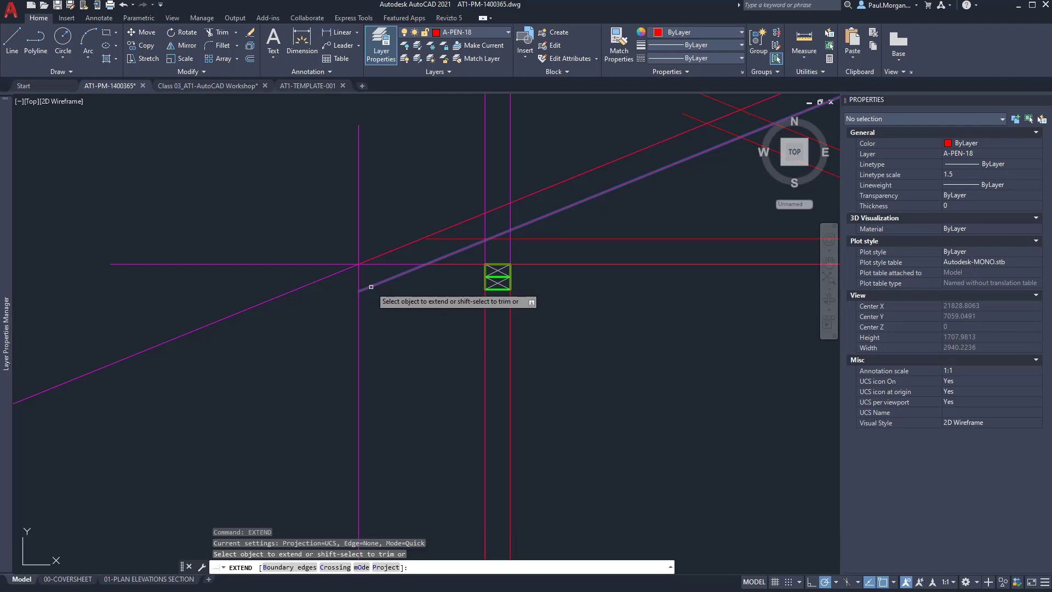
pyautogui.click(371, 287)
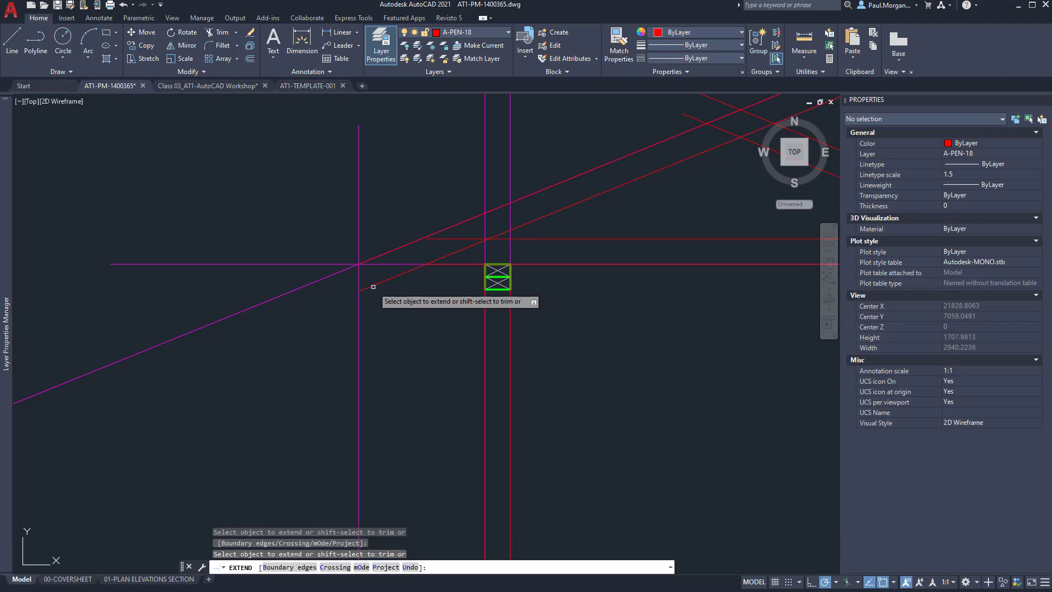
pyautogui.press('Escape')
pyautogui.scroll(-2, 397, 323)
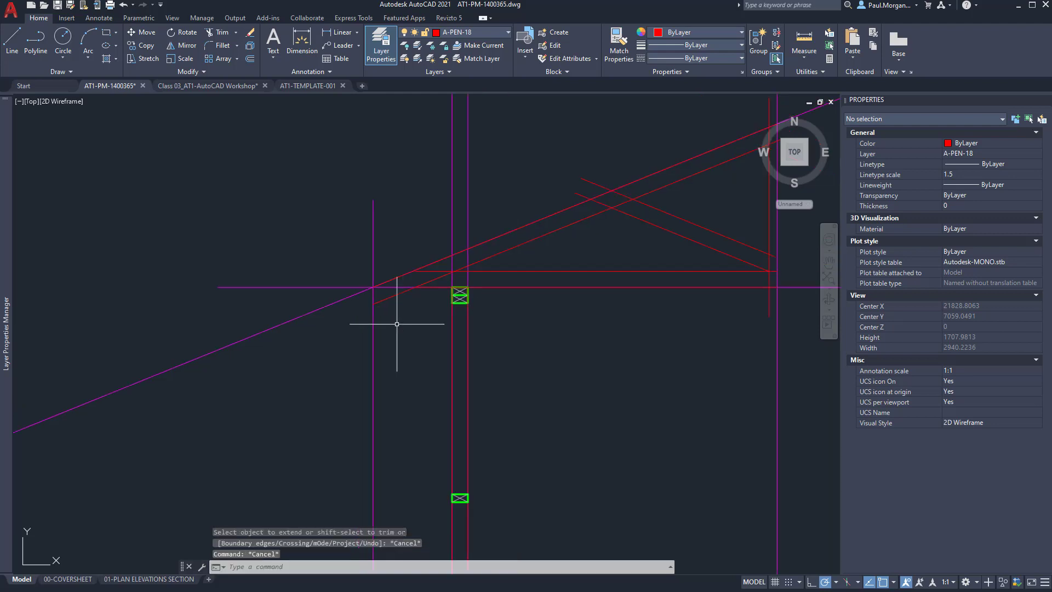
# Turn off the Refferance Planes layer to leave only the truss and wall linework displayed.
pyautogui.scroll(-2, 397, 324)
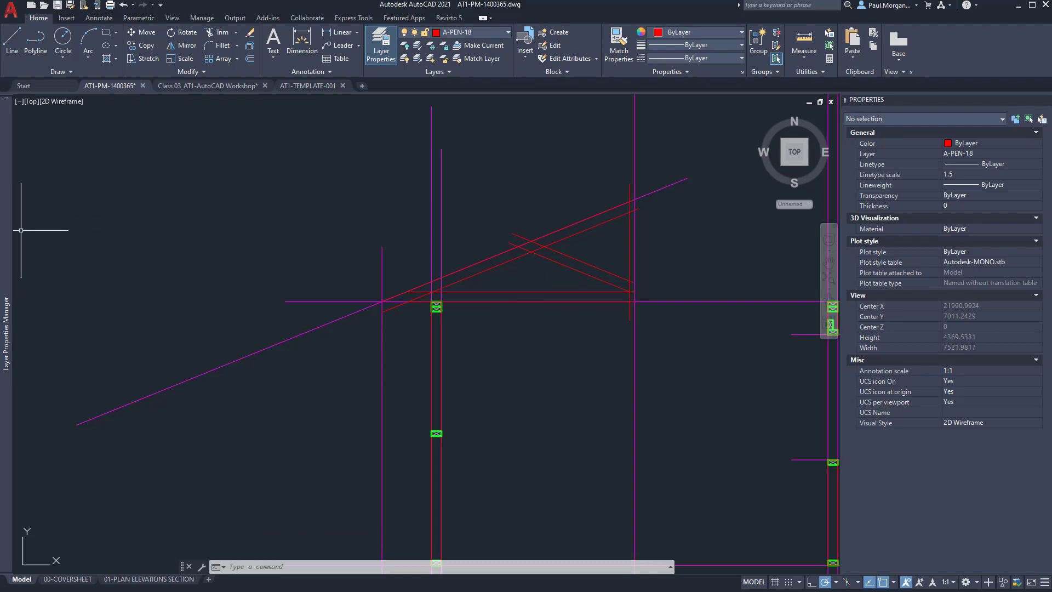
pyautogui.moveTo(11, 230)
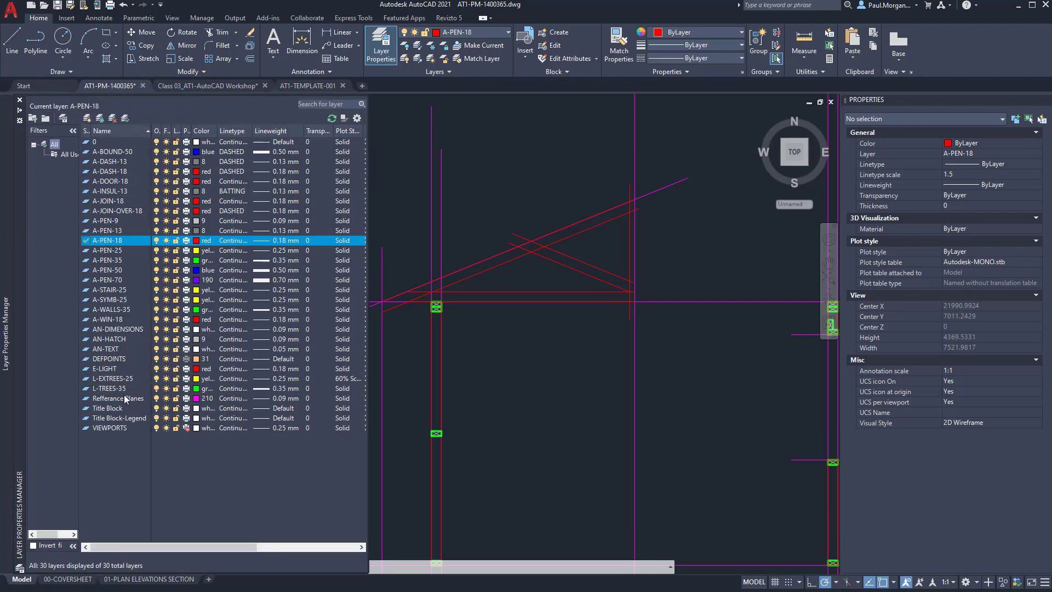
pyautogui.click(157, 399)
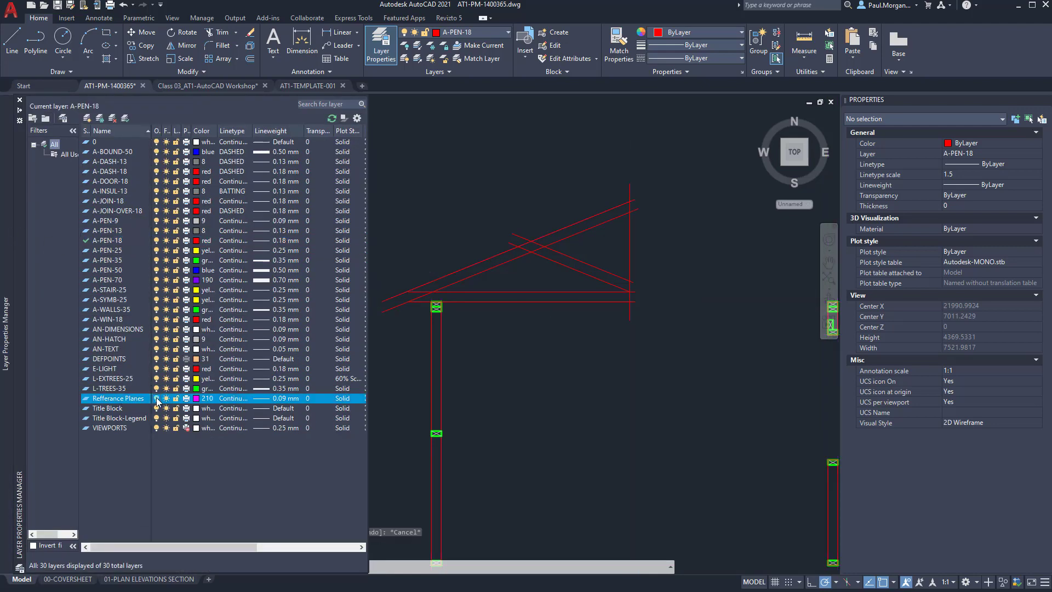
pyautogui.moveTo(471, 348); pyautogui.dragTo(514, 342, button='middle')
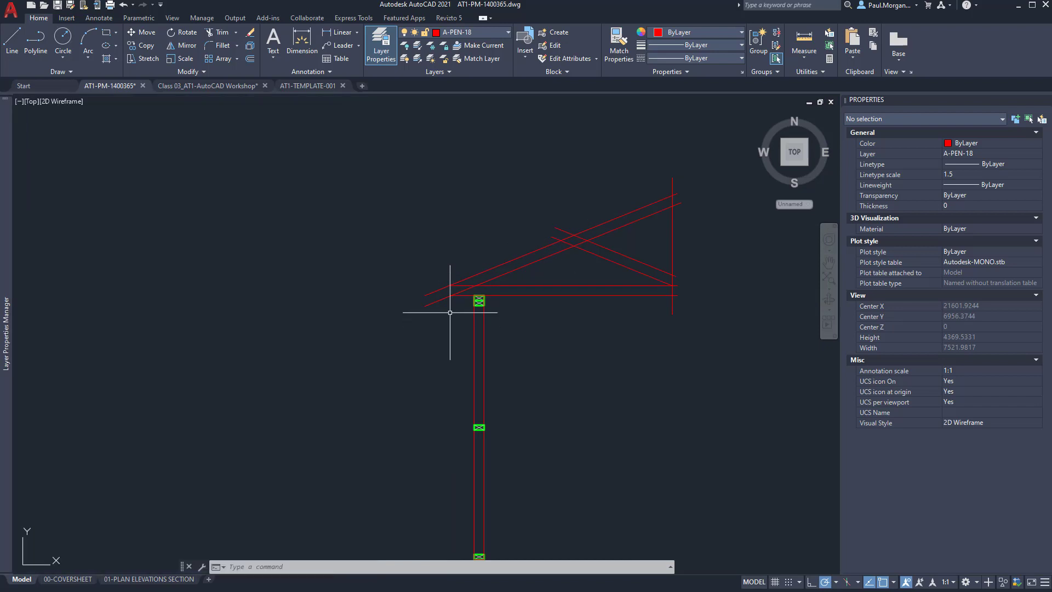
pyautogui.scroll(3, 472, 301)
pyautogui.moveTo(605, 276); pyautogui.dragTo(468, 317, button='middle')
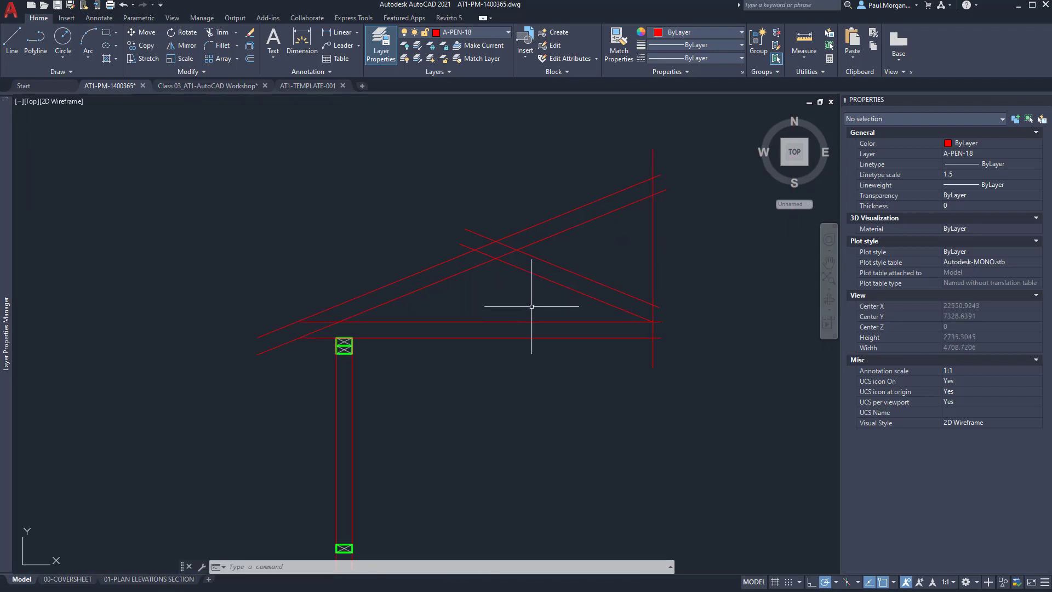
# Try to trim the overshooting ends of the truss webs, chords and central post line where they cross.
pyautogui.press('Return')
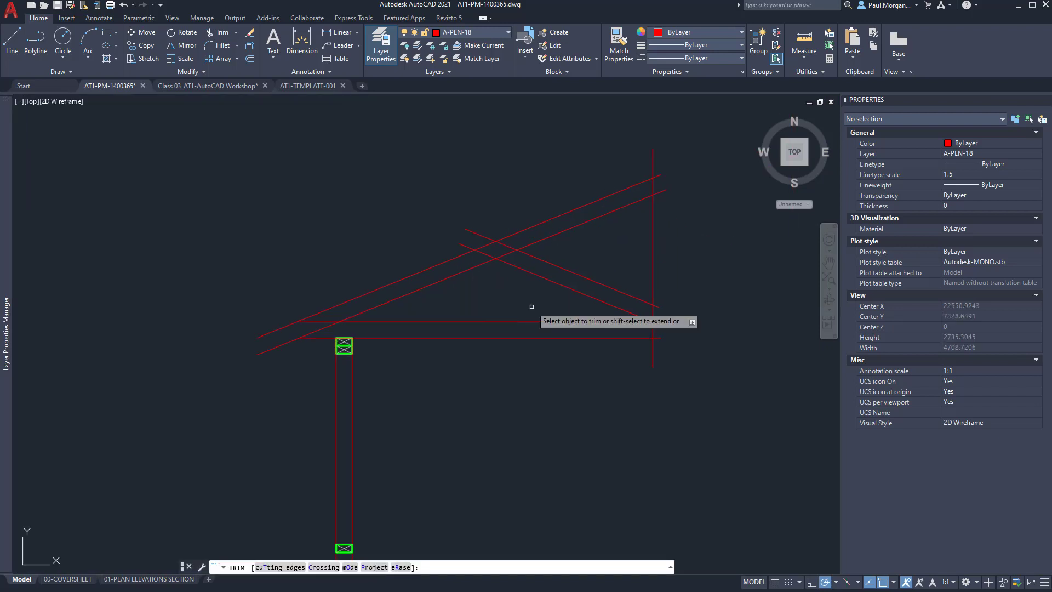
pyautogui.click(469, 246)
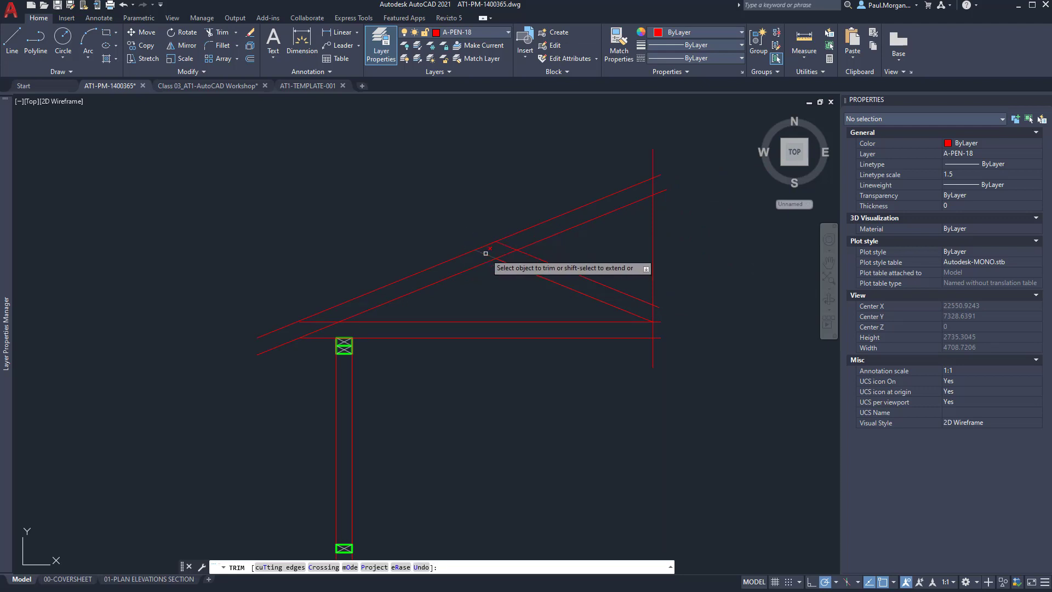
pyautogui.click(503, 247)
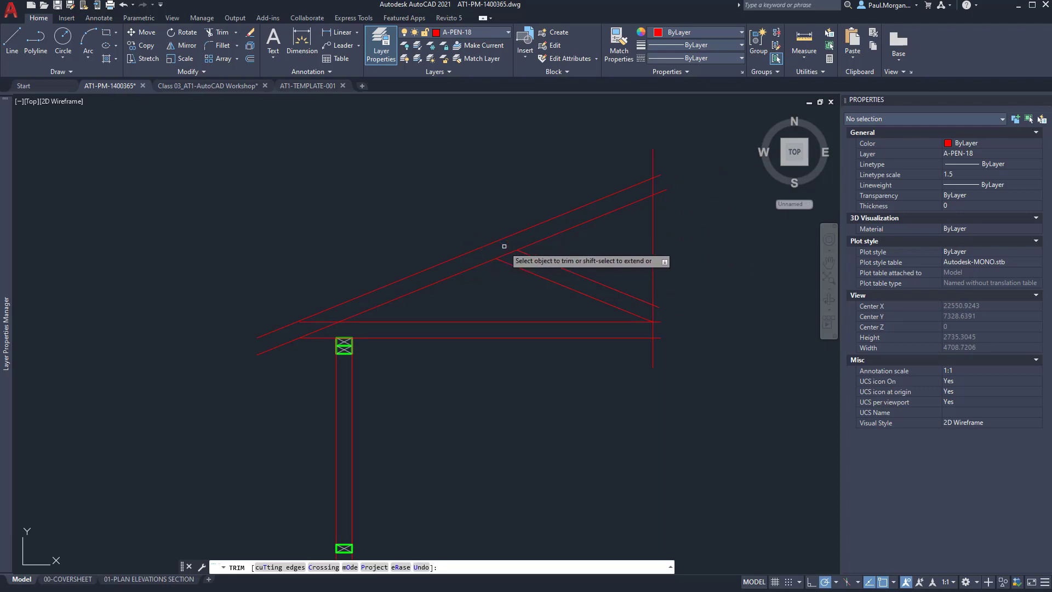
pyautogui.click(653, 184)
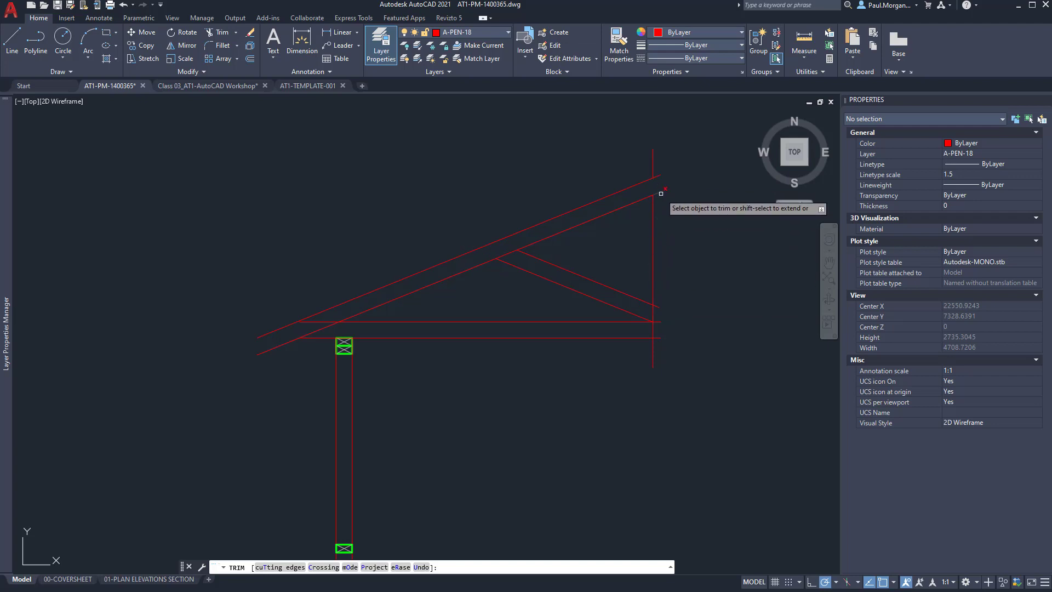
pyautogui.click(659, 176)
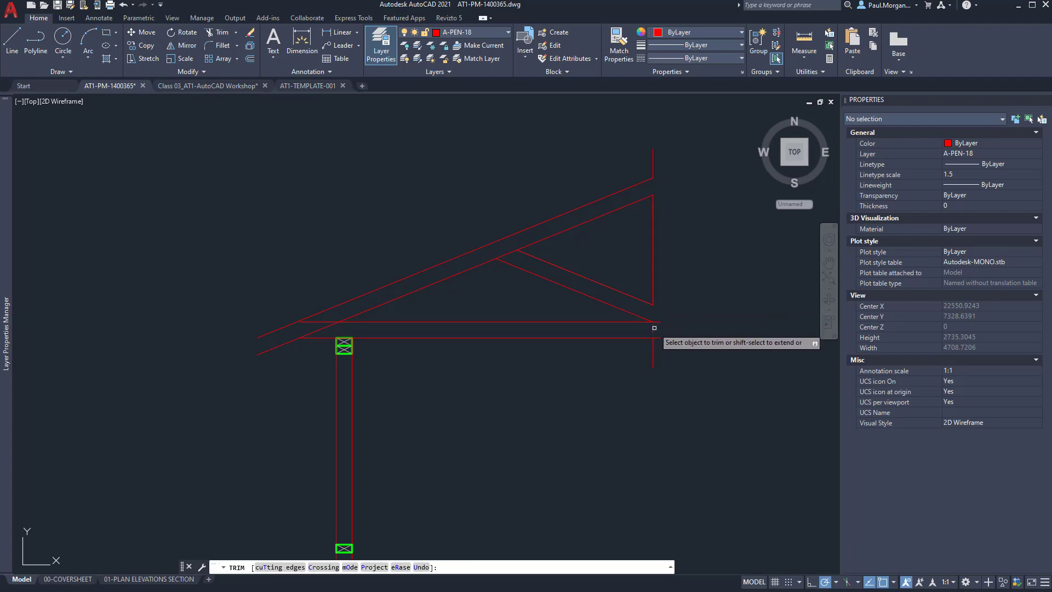
pyautogui.click(652, 350)
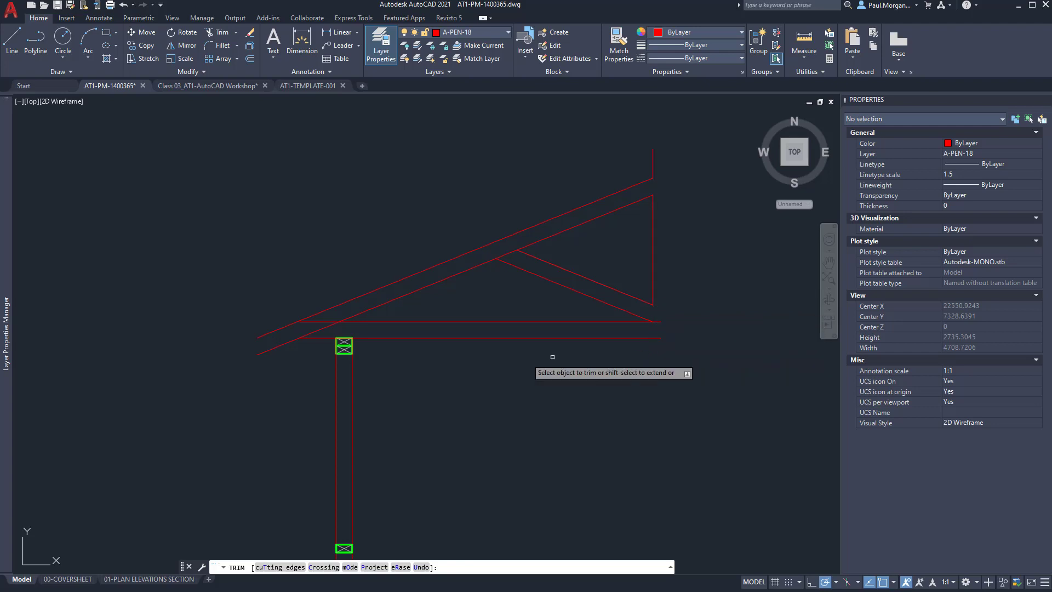
pyautogui.click(321, 322)
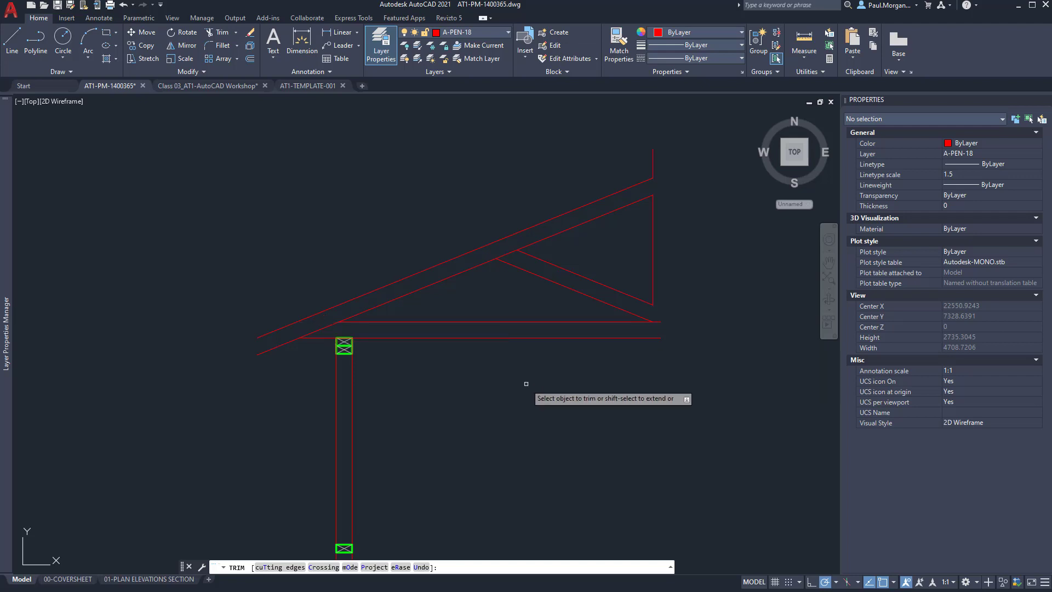
pyautogui.click(328, 326)
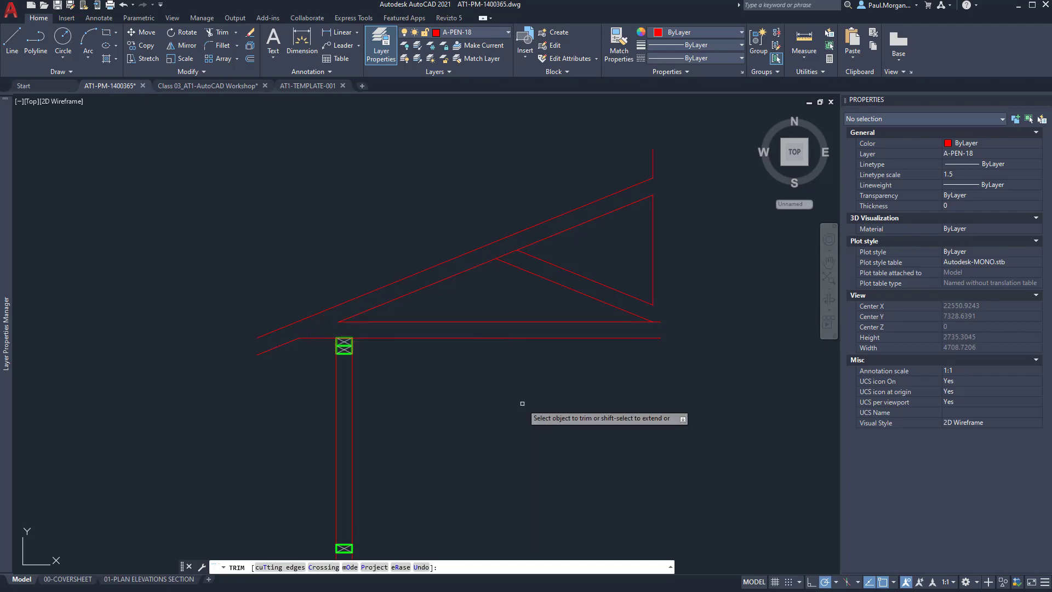
pyautogui.press('Escape')
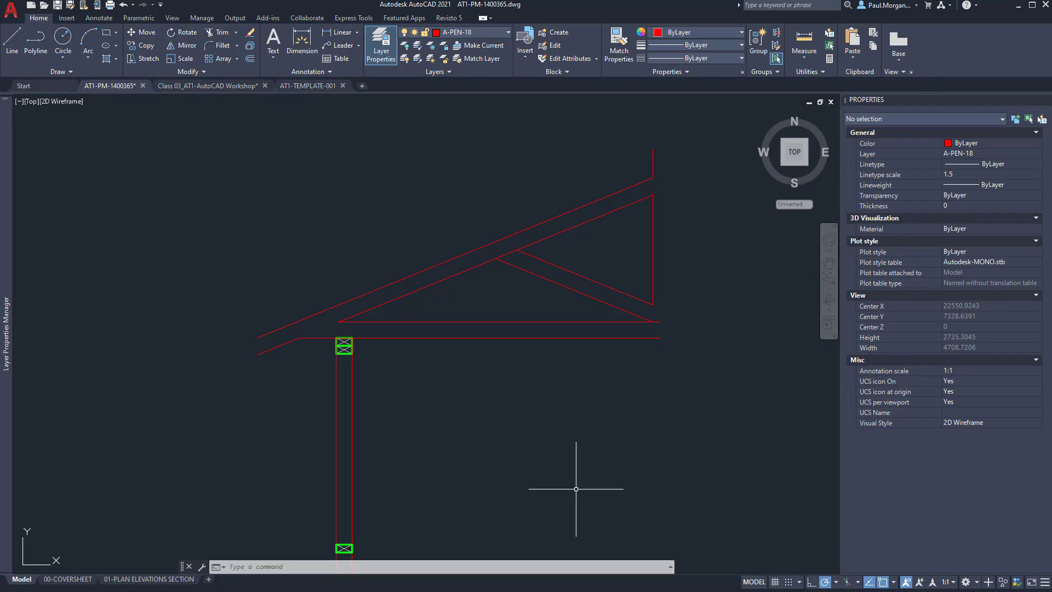
# Check the truss joints on the Revu reference drawing and trim the overshooting diagonal webs, upper bottom-chord line at the eaves and lower end of the post.
pyautogui.hotkey('alt', 'Tab')
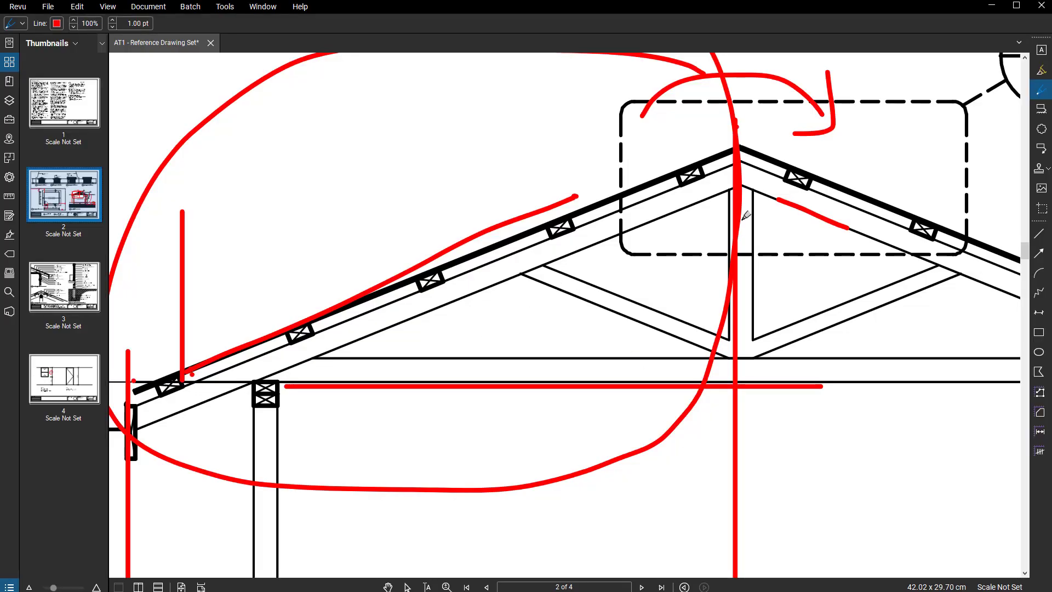
pyautogui.click(989, 6)
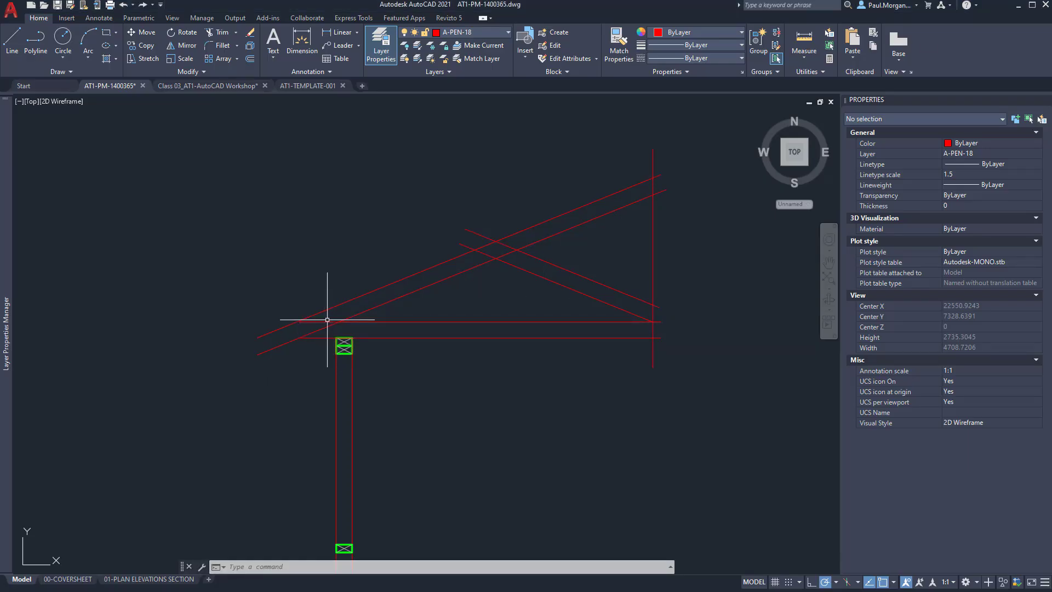
pyautogui.write('tr')
pyautogui.press('Return')
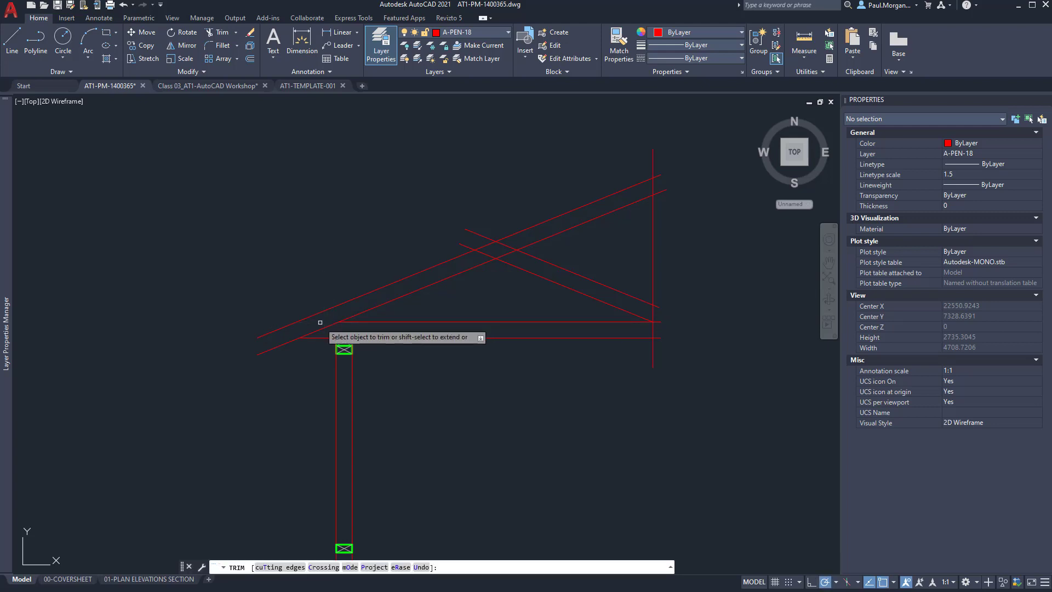
pyautogui.click(462, 248)
pyautogui.click(477, 225)
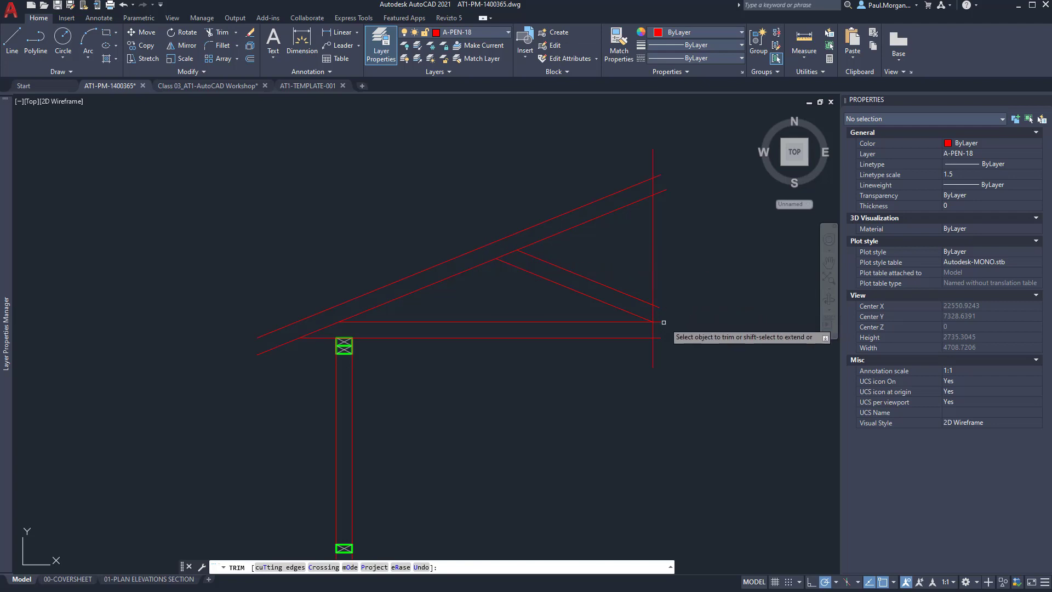
pyautogui.click(652, 310)
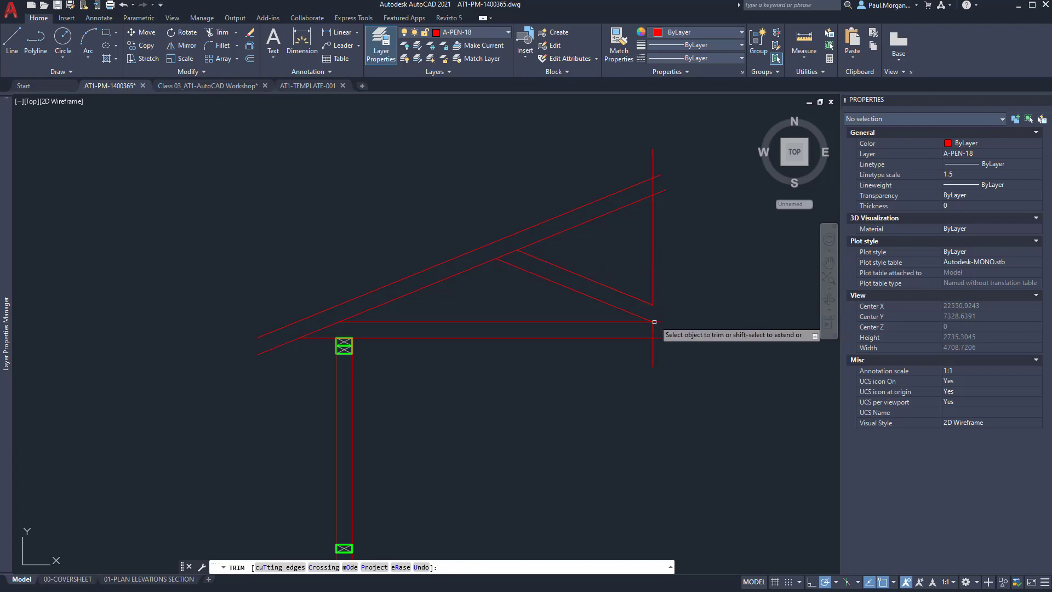
pyautogui.click(653, 354)
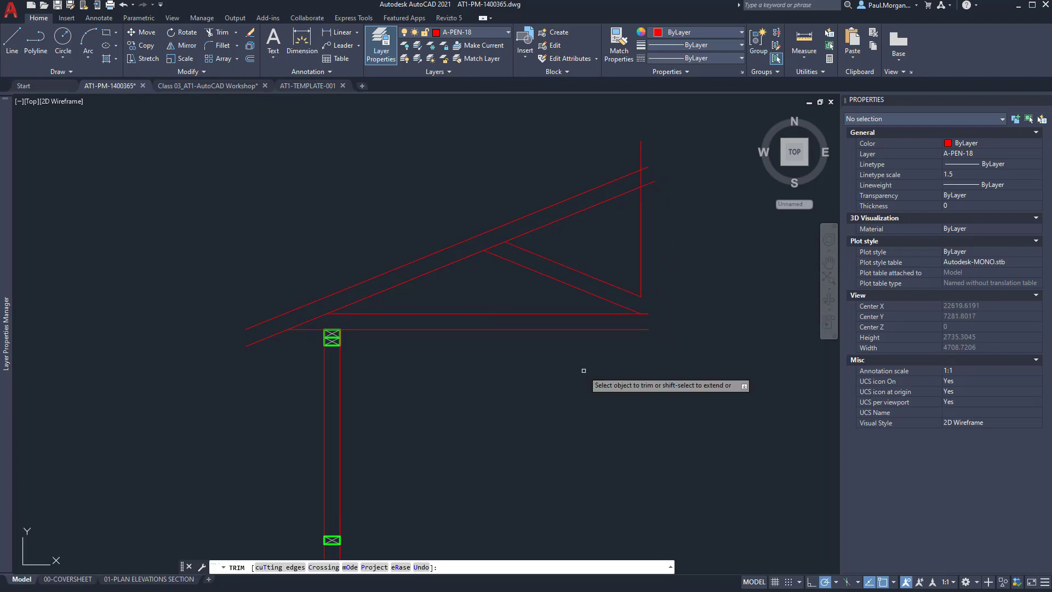
pyautogui.press('Escape')
# Draw a vertical line closing the top chord's open end at the eaves.
pyautogui.moveTo(298, 355); pyautogui.dragTo(364, 346, button='middle')
pyautogui.write('l')
pyautogui.press('Return')
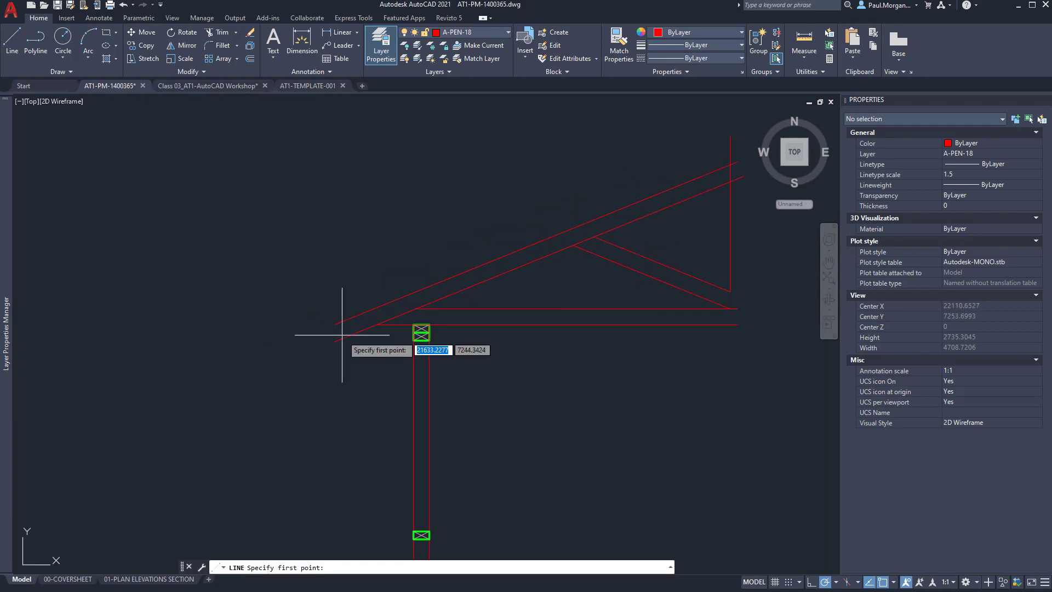
pyautogui.click(335, 341)
pyautogui.click(336, 324)
pyautogui.press('Return')
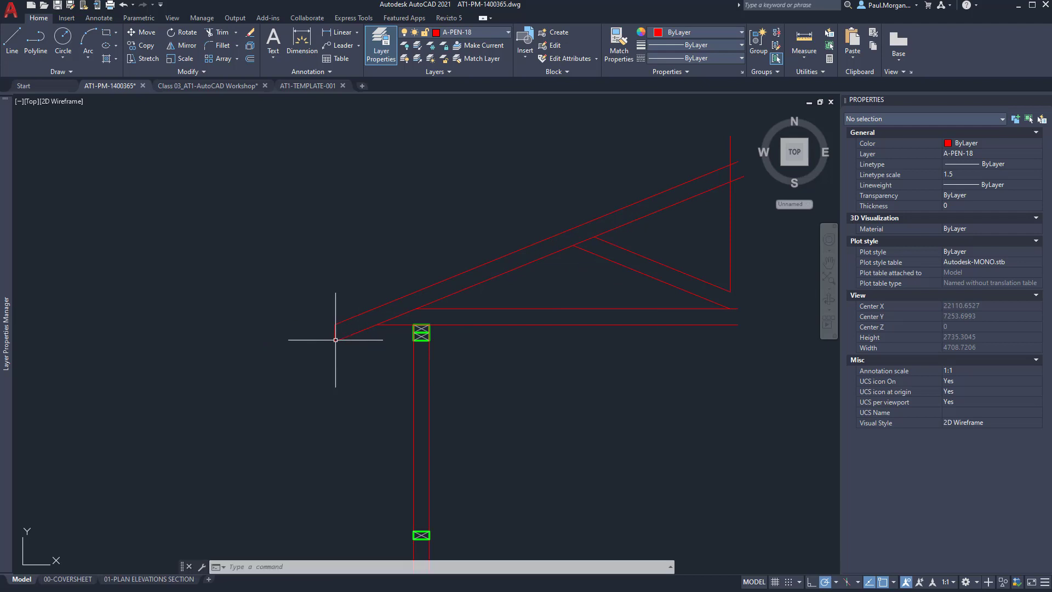
# Draw a vertical centre line from the inner end of the bottom chord's lower line up past the top chord.
pyautogui.scroll(-2, 537, 323)
pyautogui.moveTo(661, 369); pyautogui.dragTo(573, 377, button='middle')
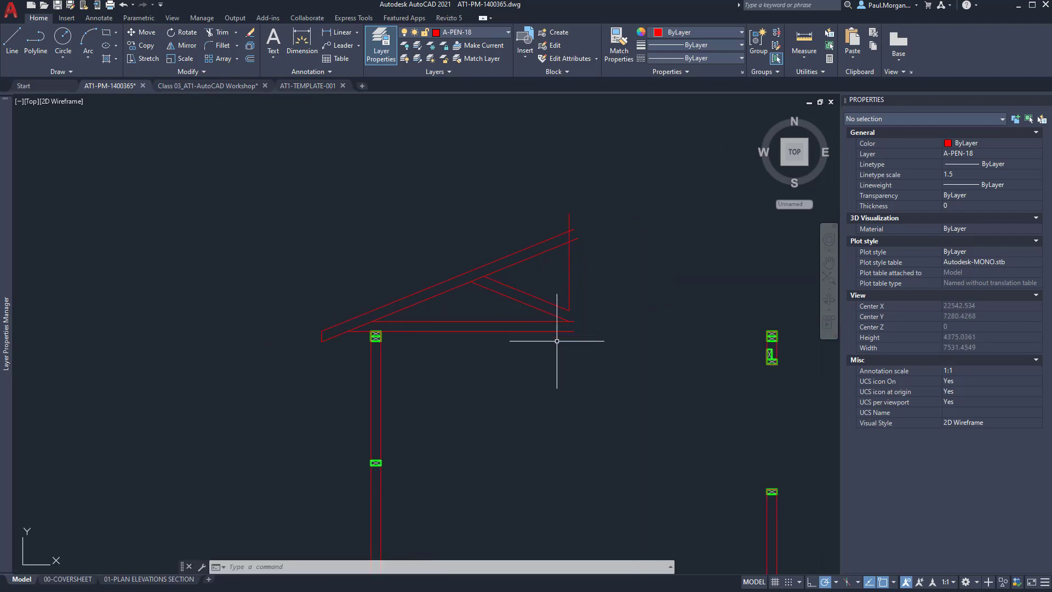
pyautogui.write('l')
pyautogui.press('Return')
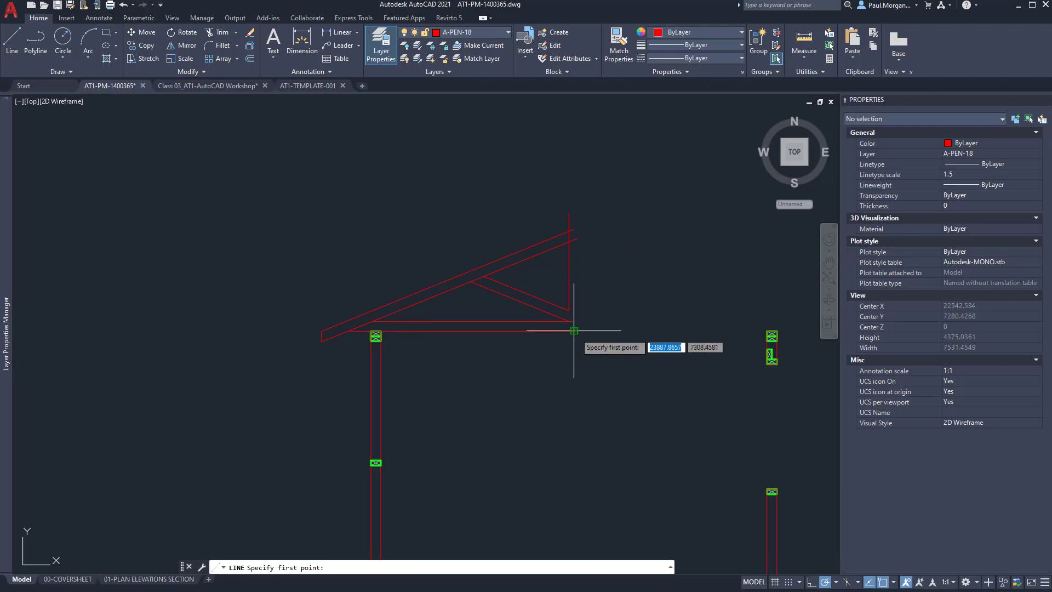
pyautogui.click(574, 331)
pyautogui.click(574, 197)
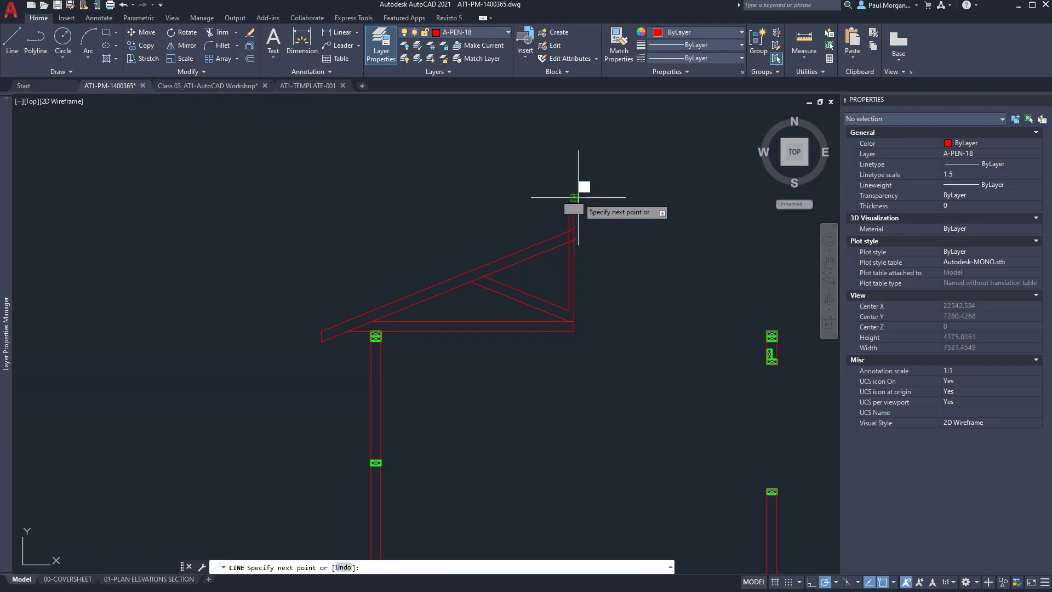
pyautogui.press('Return')
pyautogui.scroll(5, 572, 222)
pyautogui.scroll(-4, 590, 291)
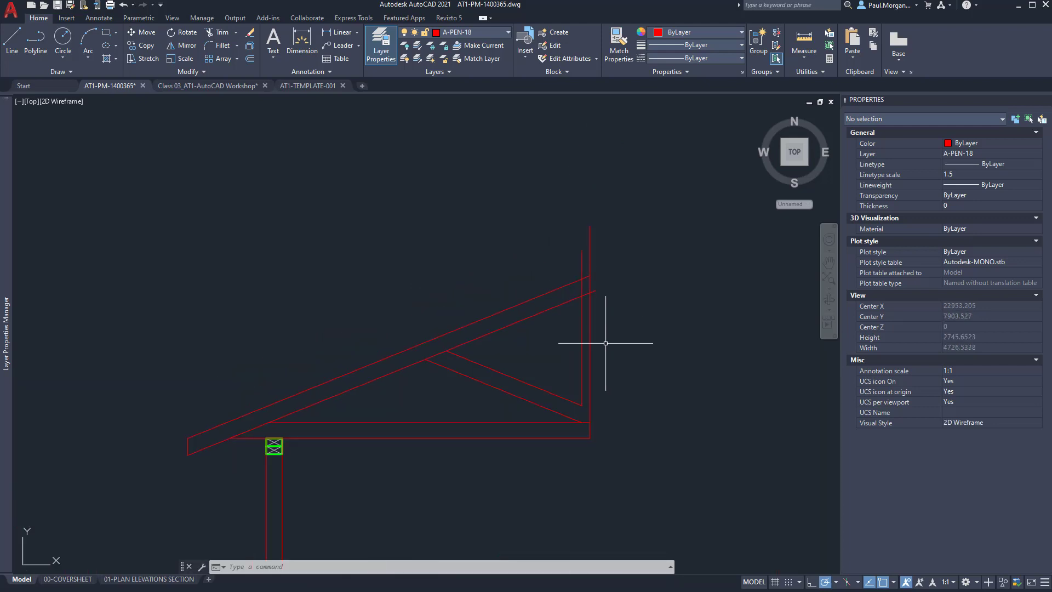
# Trim the top chord's lower line at the vertical centre line and the post line at the chord's underside, and delete the centre line.
pyautogui.write('tr')
pyautogui.press('Return')
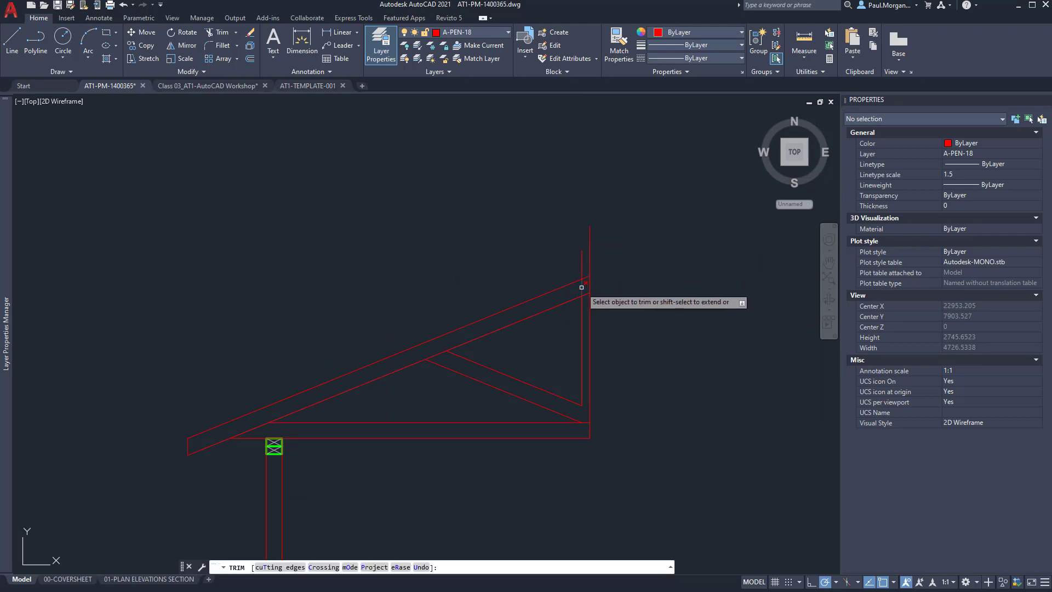
pyautogui.click(582, 273)
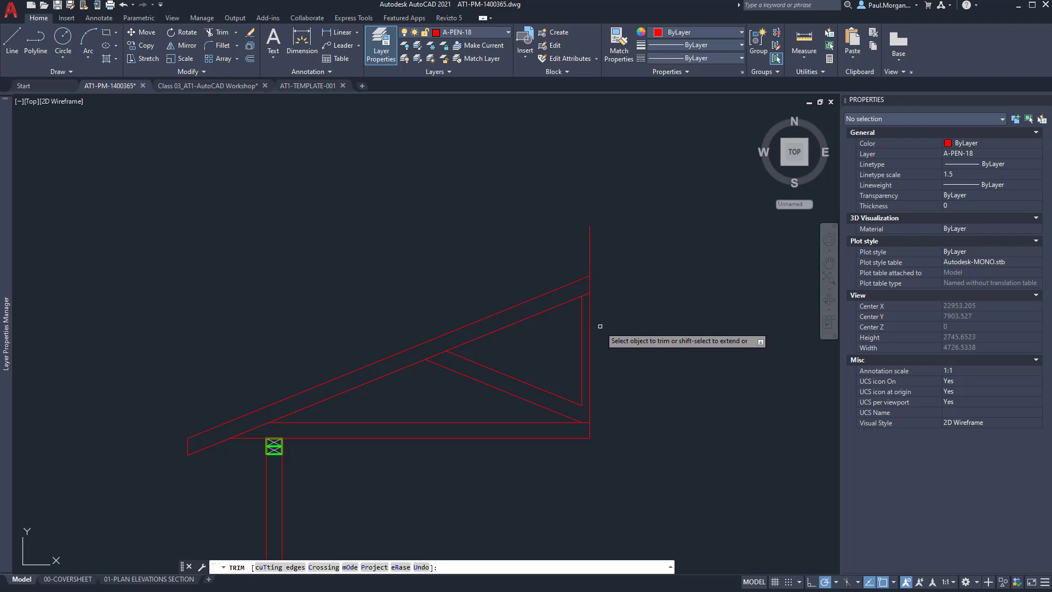
pyautogui.press('Escape')
pyautogui.click(590, 392)
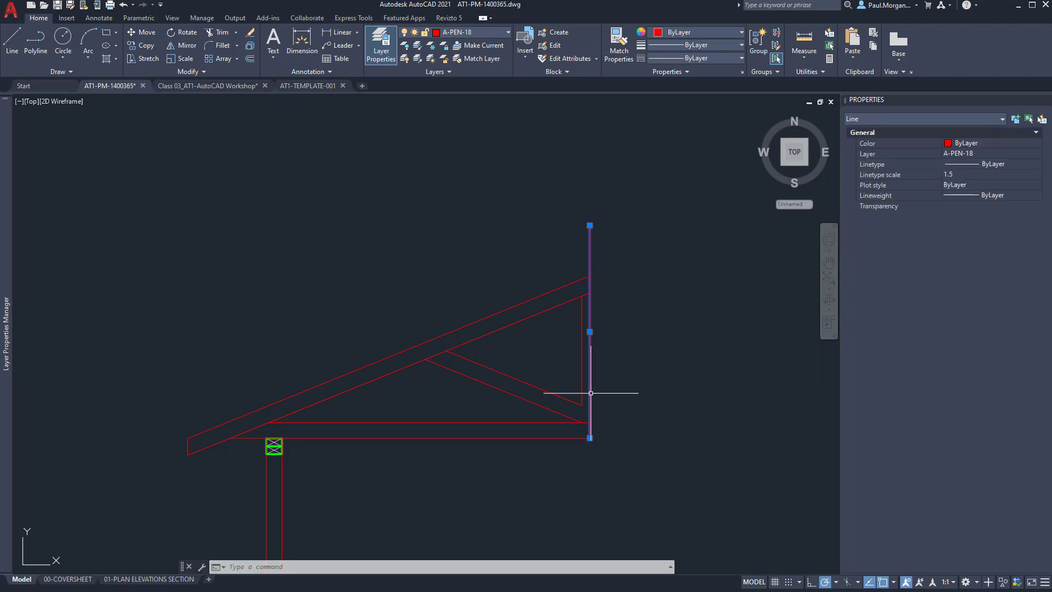
pyautogui.press('Delete')
pyautogui.scroll(-2, 564, 301)
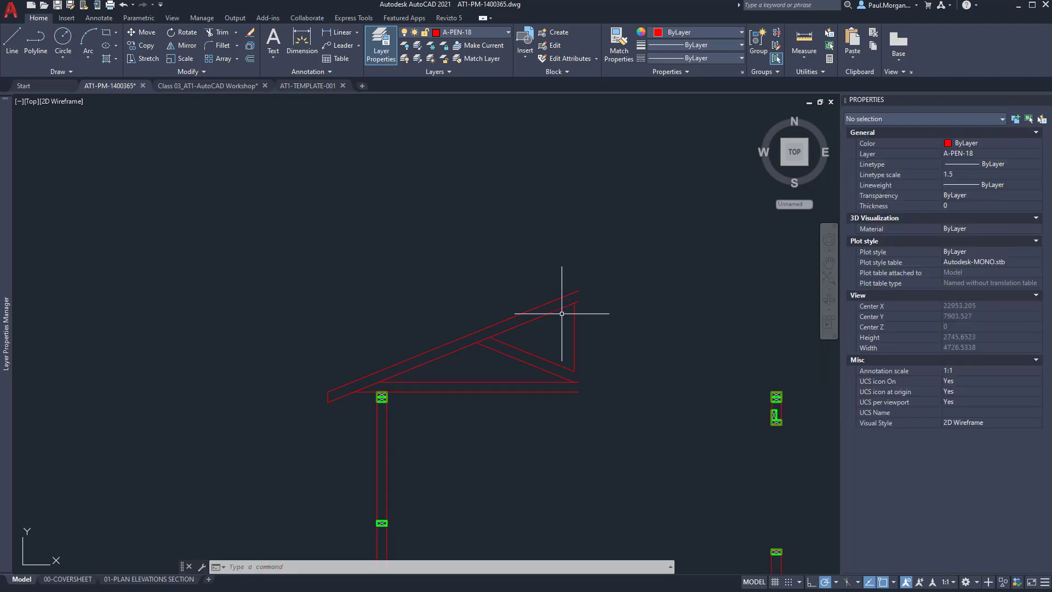
# Mirror the eight half-truss lines, excluding the wall plates, about a vertical axis through the apex, keeping the source objects.
pyautogui.scroll(-2, 665, 420)
pyautogui.moveTo(664, 420); pyautogui.dragTo(601, 343, button='middle')
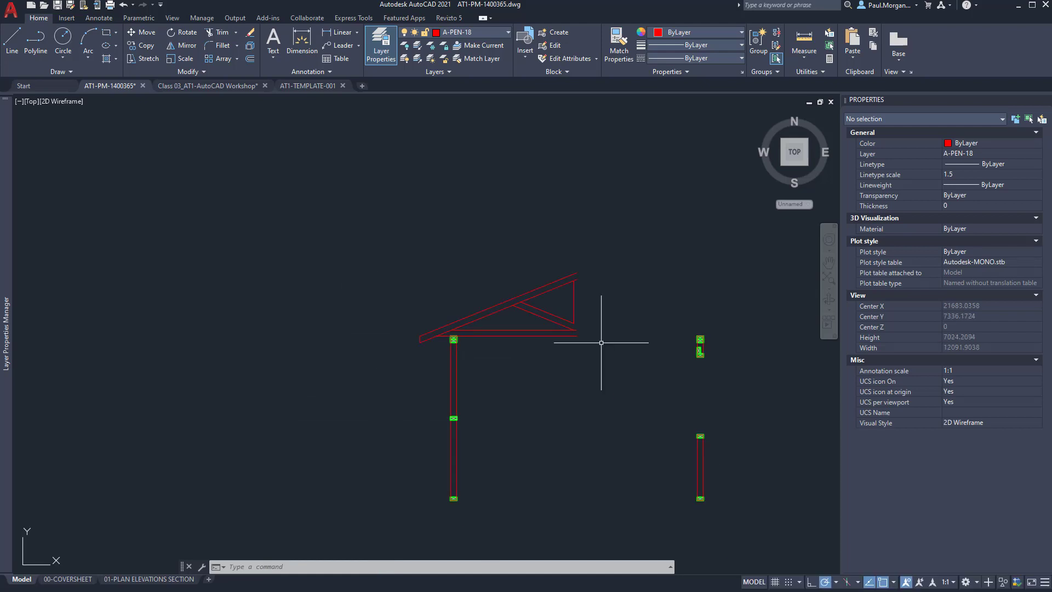
pyautogui.scroll(2, 630, 323)
pyautogui.scroll(2, 599, 301)
pyautogui.scroll(-2, 599, 301)
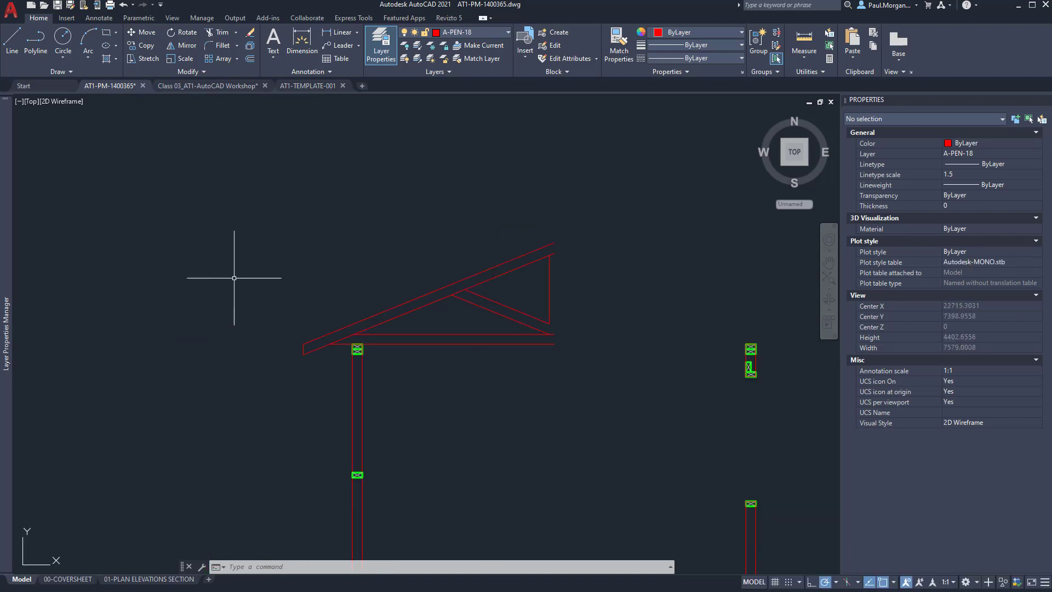
pyautogui.click(285, 187)
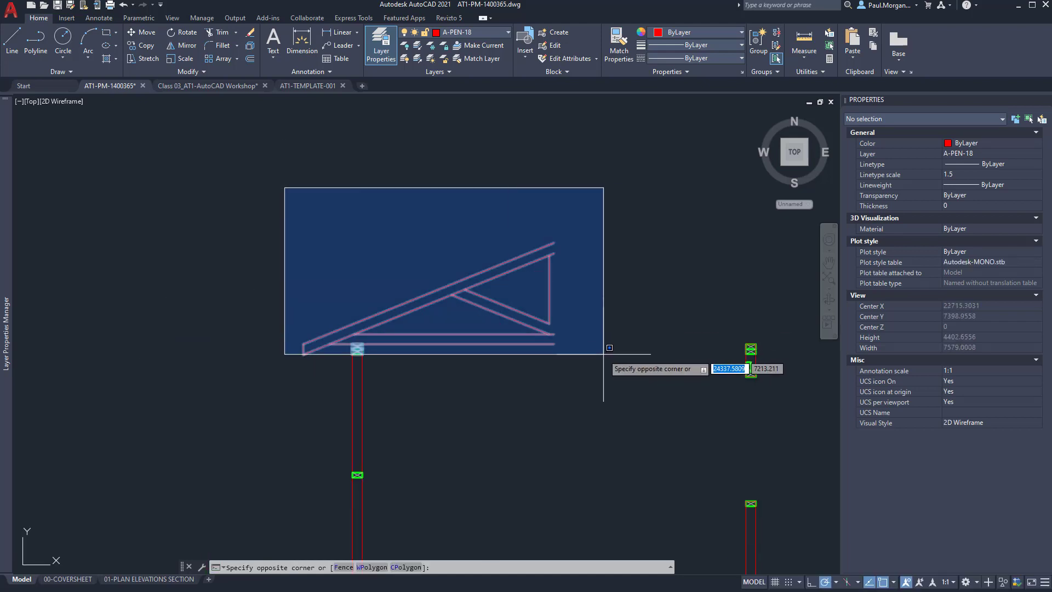
pyautogui.click(600, 350)
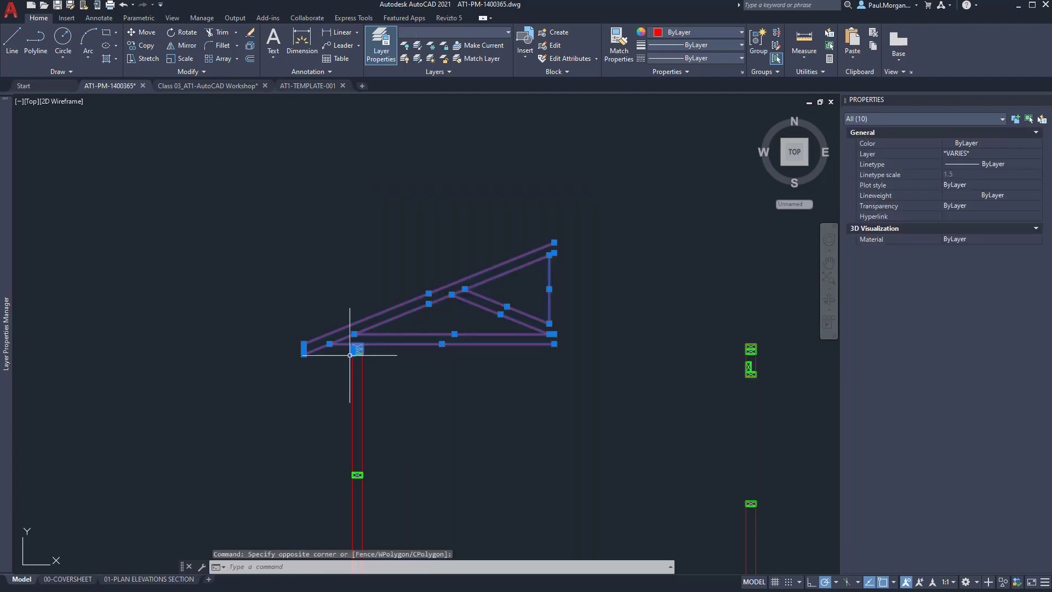
pyautogui.scroll(5, 392, 345)
pyautogui.keyDown('shift'); pyautogui.click(409, 370); pyautogui.keyUp('shift')
pyautogui.keyDown('shift'); pyautogui.click(397, 316); pyautogui.keyUp('shift')
pyautogui.scroll(-4, 413, 323)
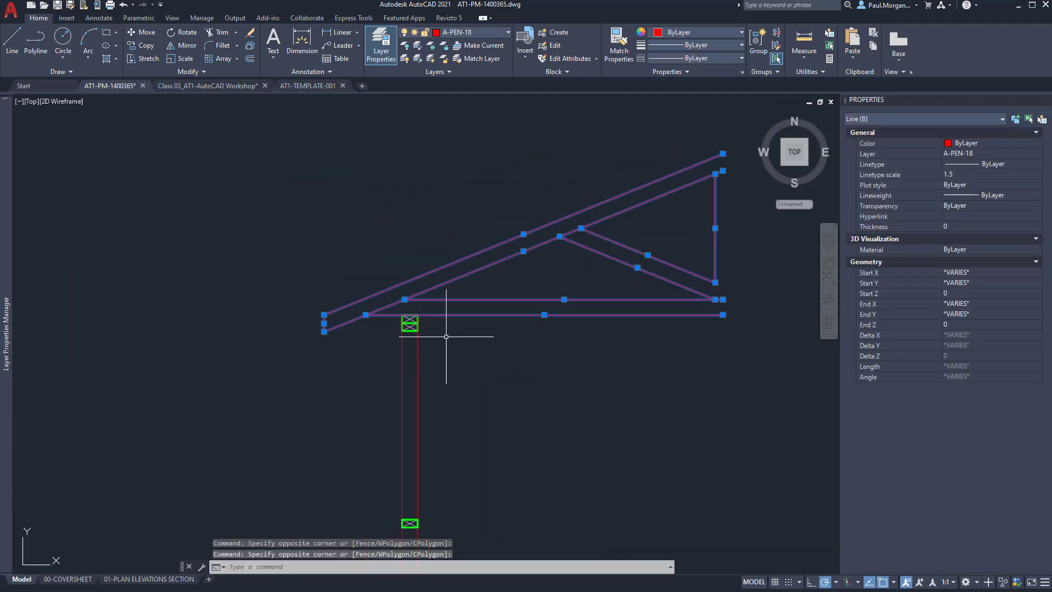
pyautogui.write('mi')
pyautogui.press('Return')
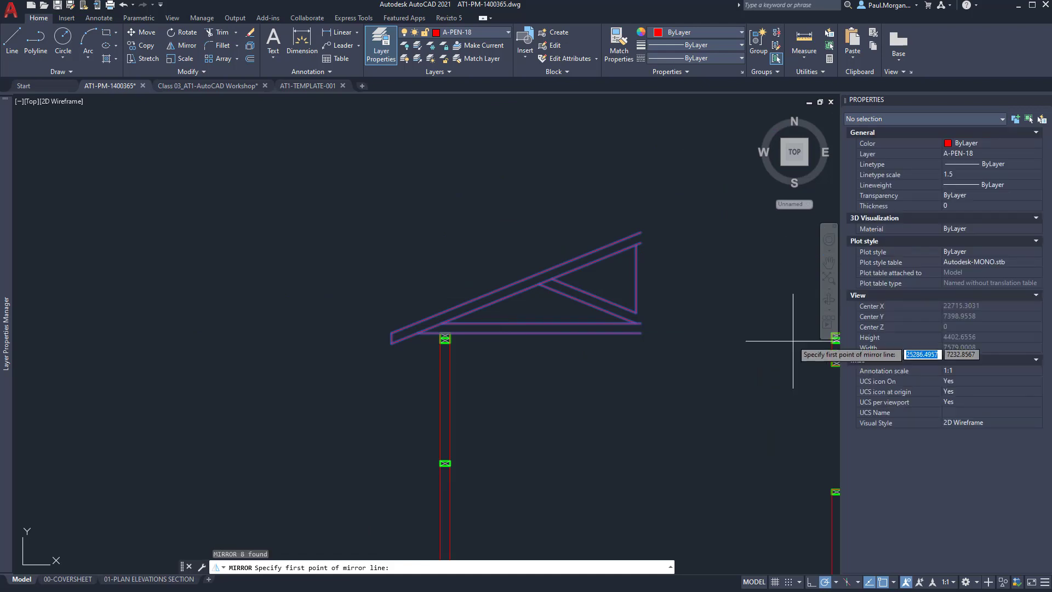
pyautogui.click(641, 232)
pyautogui.click(642, 209)
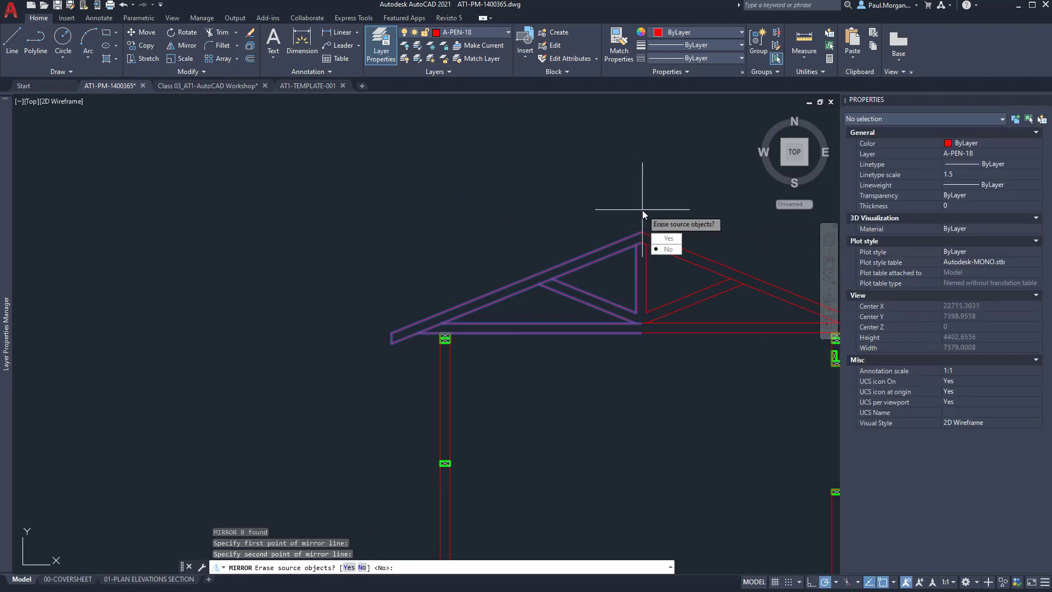
pyautogui.press('Return')
# Undo the mirroring of the half truss.
pyautogui.scroll(-2, 647, 220)
pyautogui.scroll(4, 698, 272)
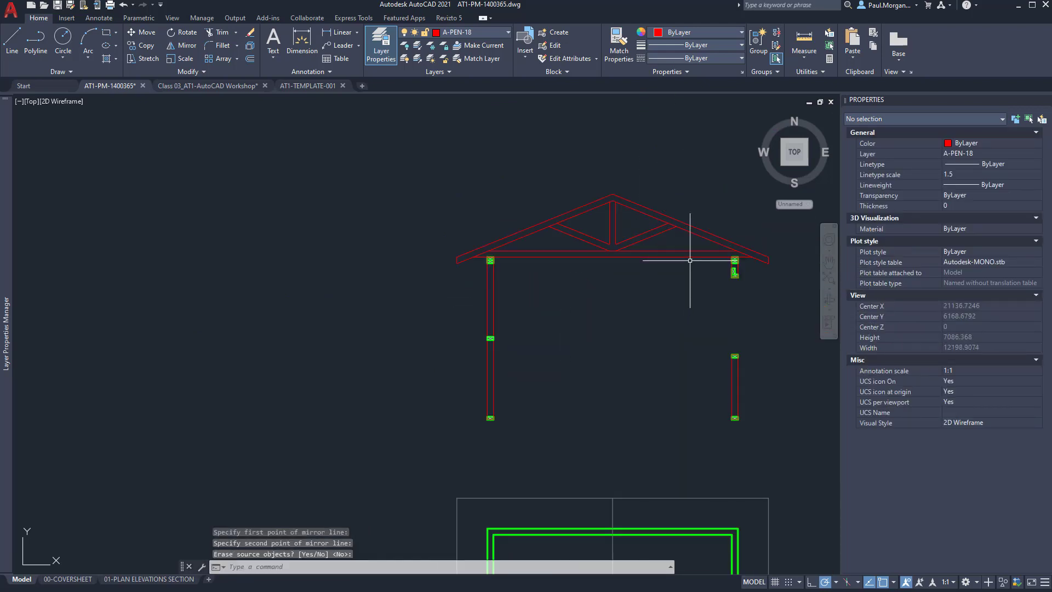
pyautogui.hotkey('ctrl', 'z')
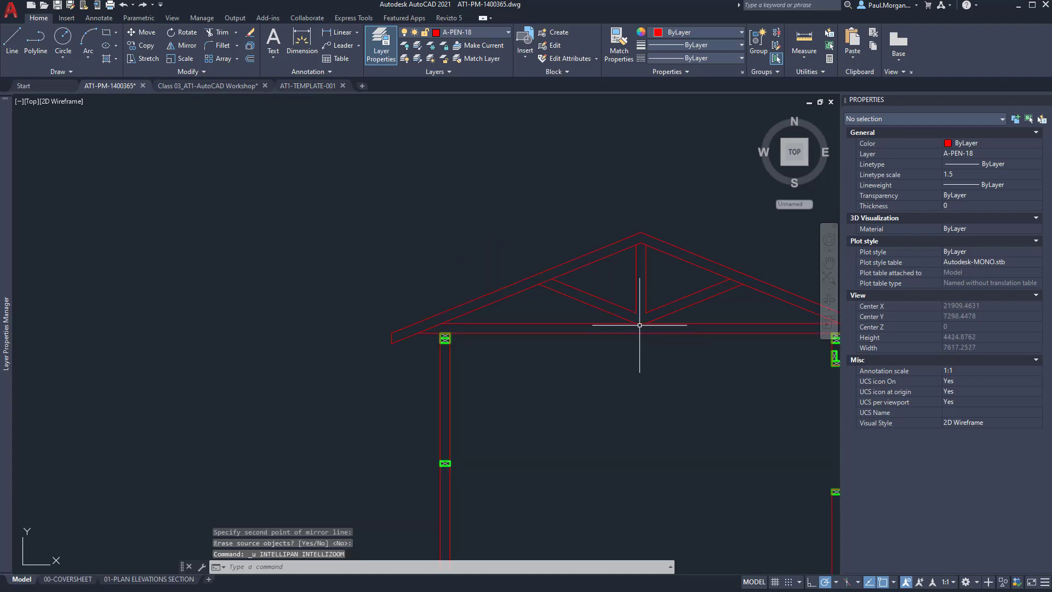
pyautogui.hotkey('ctrl', 'z')
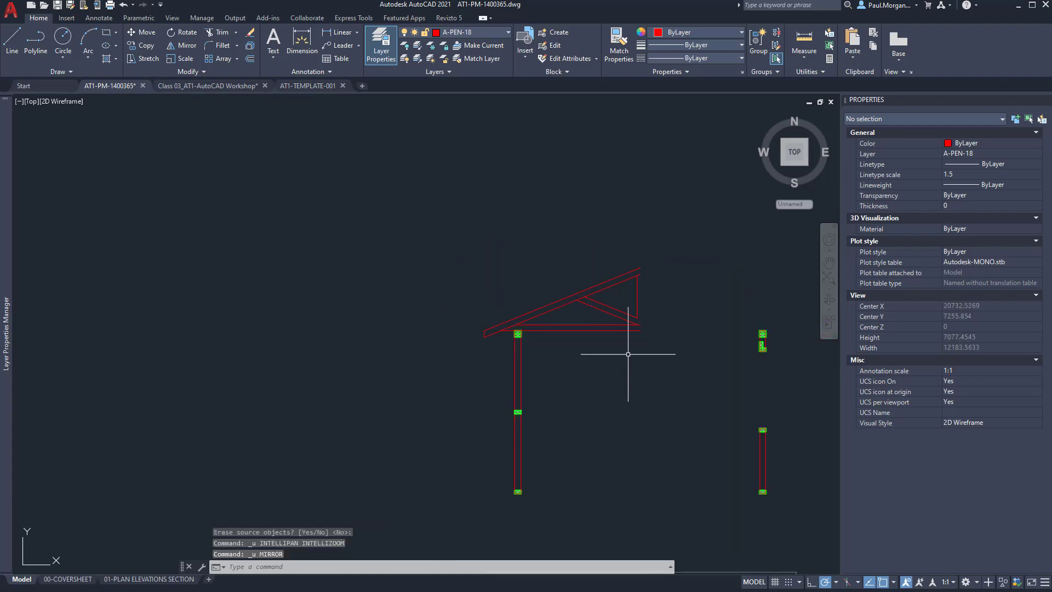
pyautogui.moveTo(628, 354); pyautogui.dragTo(628, 362, button='middle')
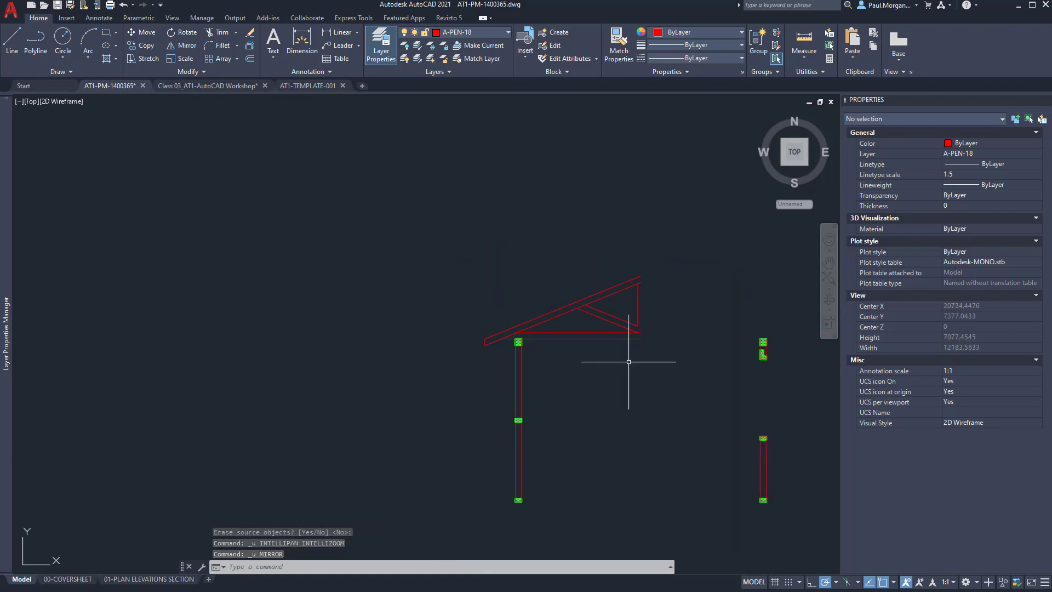
pyautogui.scroll(4, 510, 341)
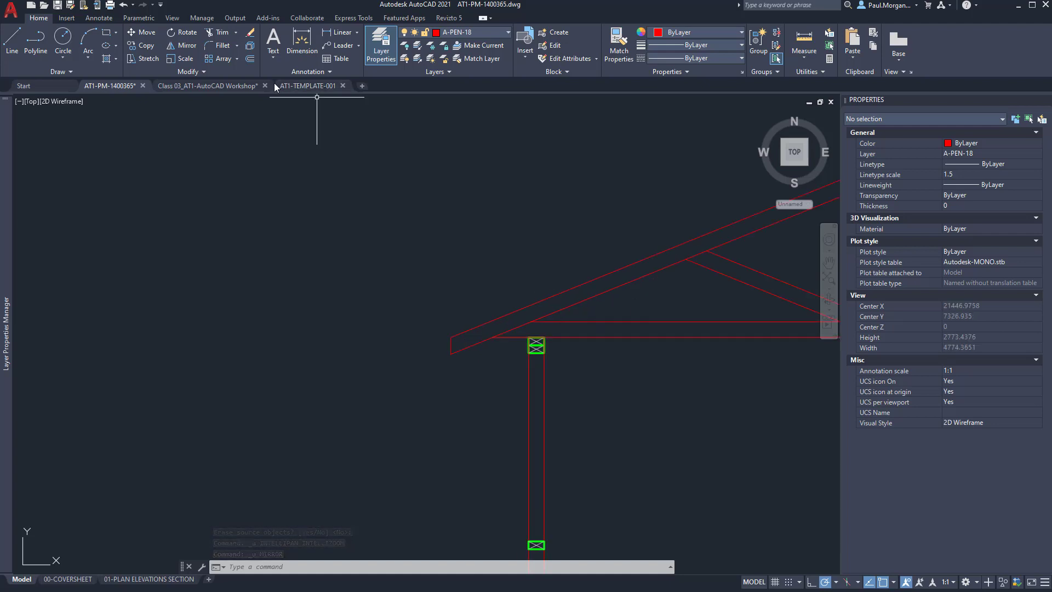
pyautogui.moveTo(630, 461); pyautogui.dragTo(473, 406, button='middle')
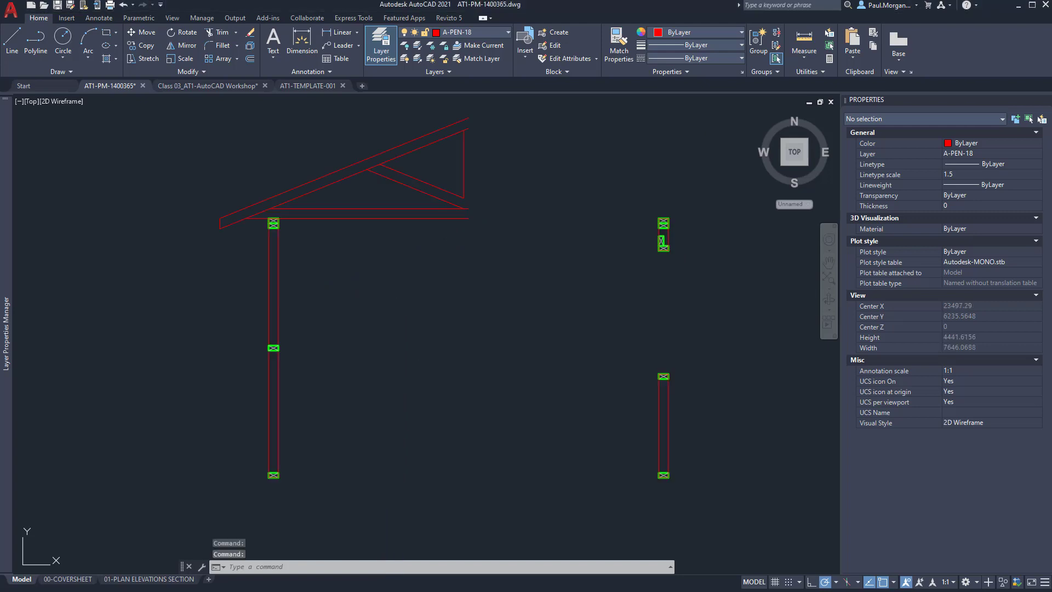
pyautogui.moveTo(373, 310); pyautogui.dragTo(401, 329, button='middle')
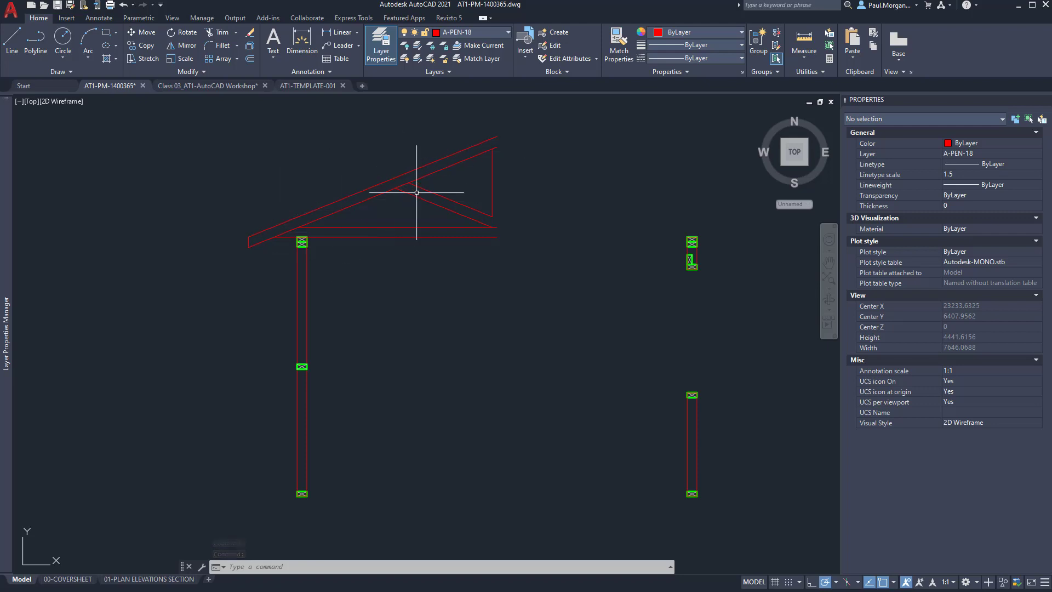
pyautogui.moveTo(422, 176)
pyautogui.mouseDown(button='middle')
pyautogui.moveTo(369, 195)
pyautogui.moveTo(350, 190)
pyautogui.mouseUp(button='middle')
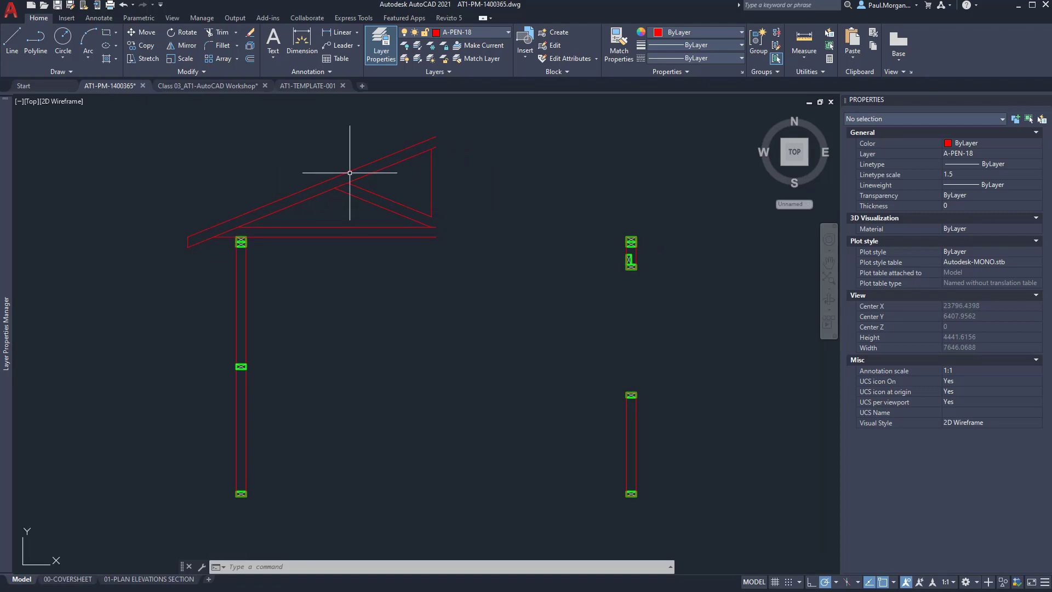
# Turn on the Refferance Planes layer so the construction lines show around the section.
pyautogui.moveTo(8, 171)
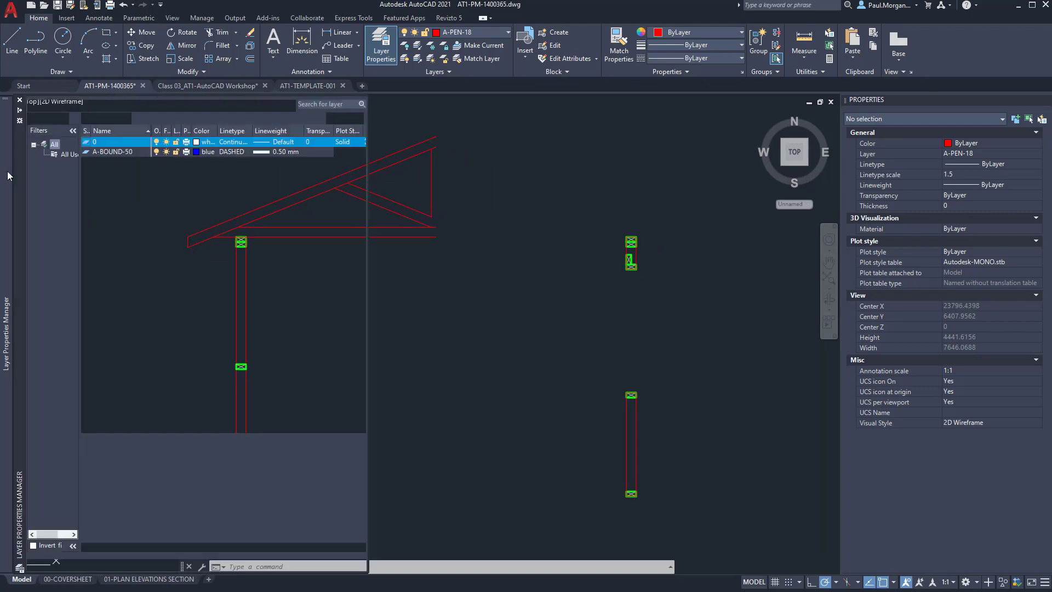
pyautogui.click(157, 399)
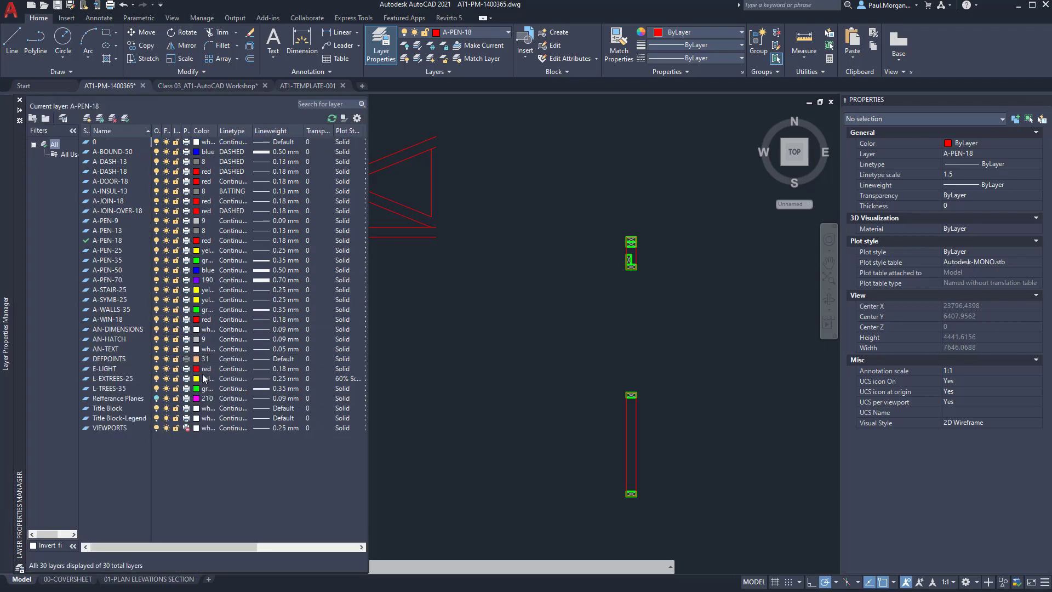
pyautogui.click(460, 332)
pyautogui.click(377, 331)
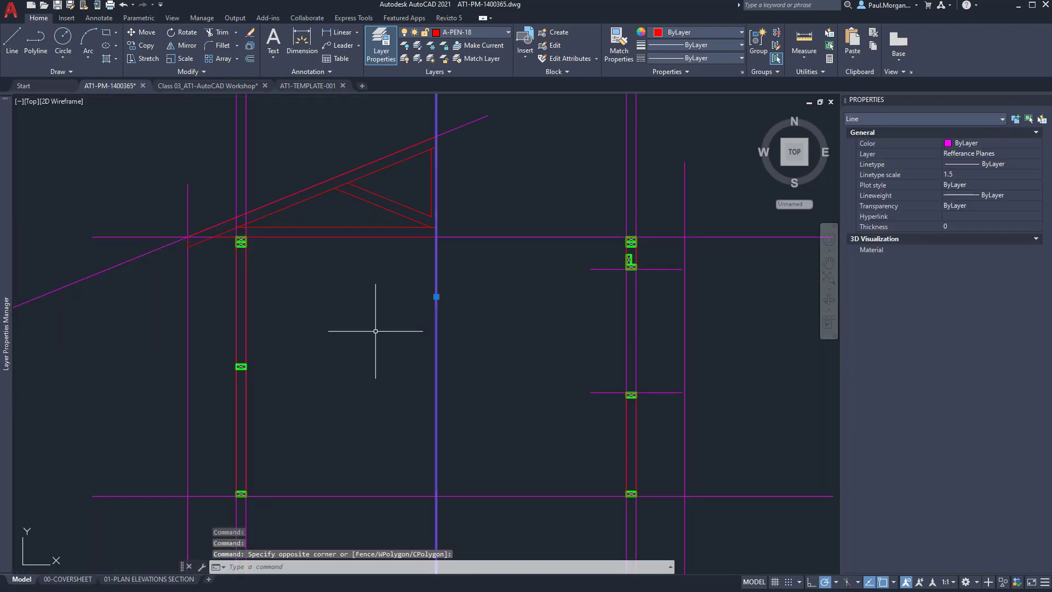
pyautogui.scroll(-5, 470, 331)
pyautogui.press('Escape')
pyautogui.scroll(6, 442, 282)
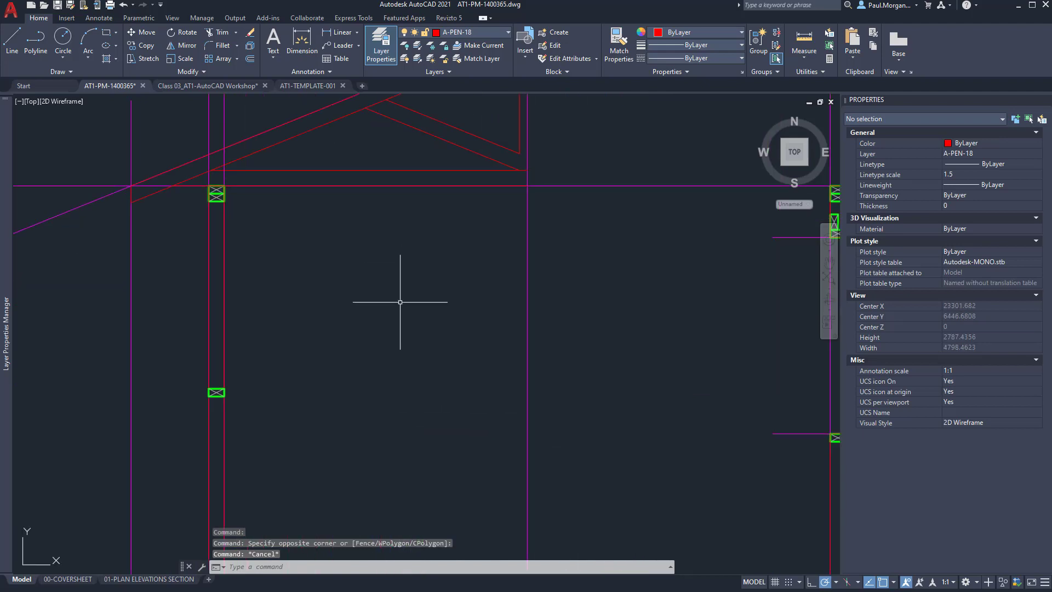
# Draw a 90 by 35 mm rectangular polyline on layer A-PEN-35 in the open area beneath the half truss.
pyautogui.moveTo(400, 302); pyautogui.dragTo(404, 258, button='middle')
pyautogui.click(467, 33)
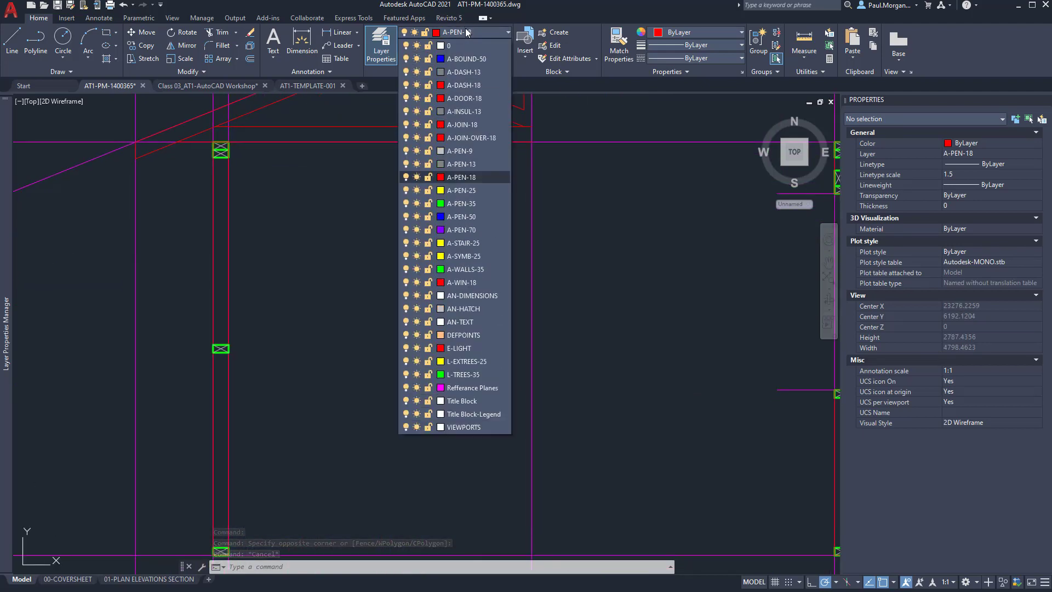
pyautogui.click(452, 205)
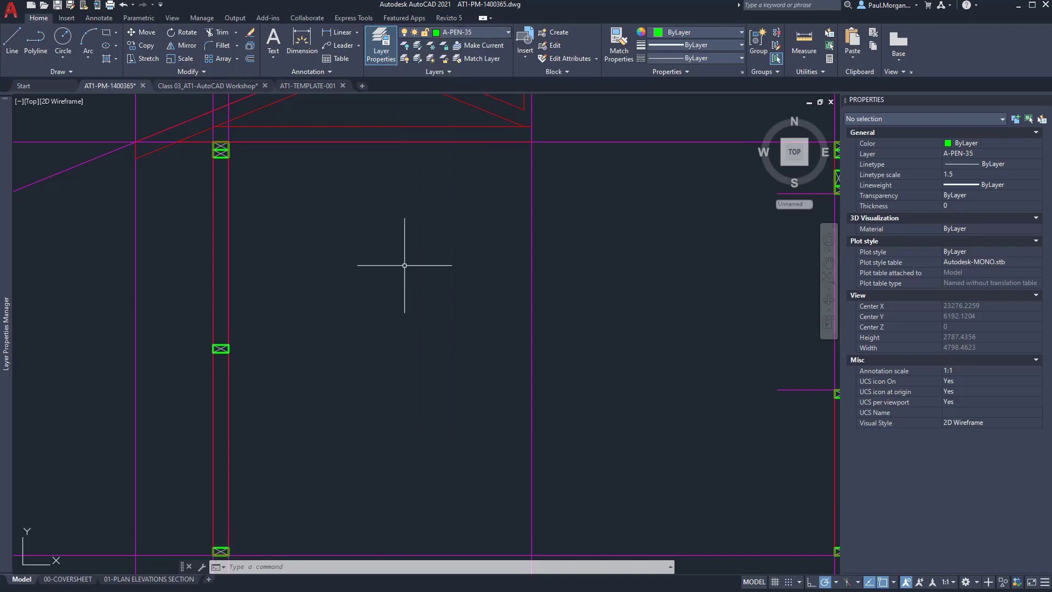
pyautogui.write('pl')
pyautogui.press('Return')
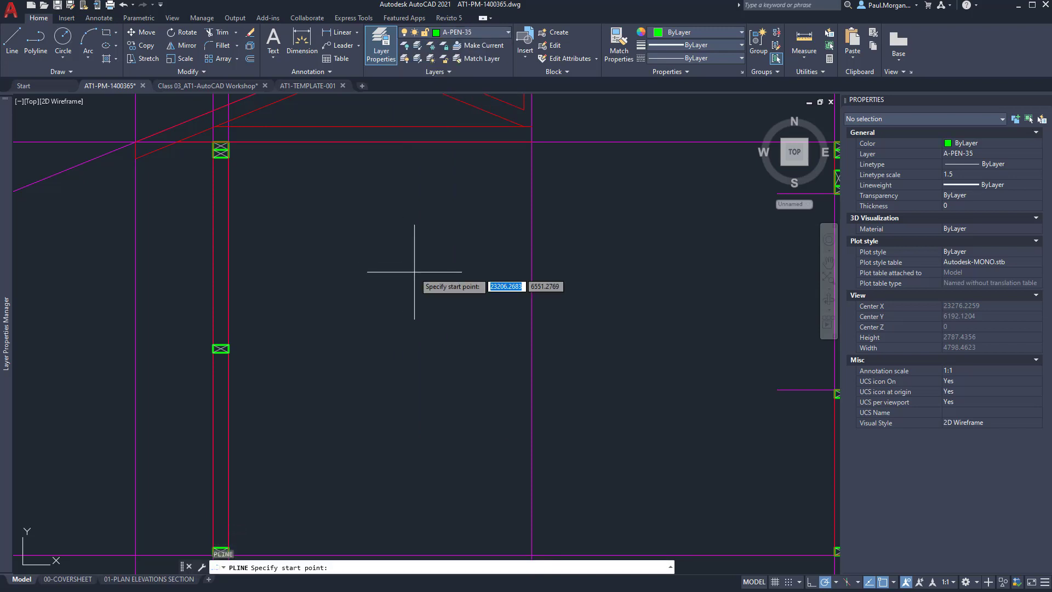
pyautogui.scroll(4, 418, 288)
pyautogui.click(380, 294)
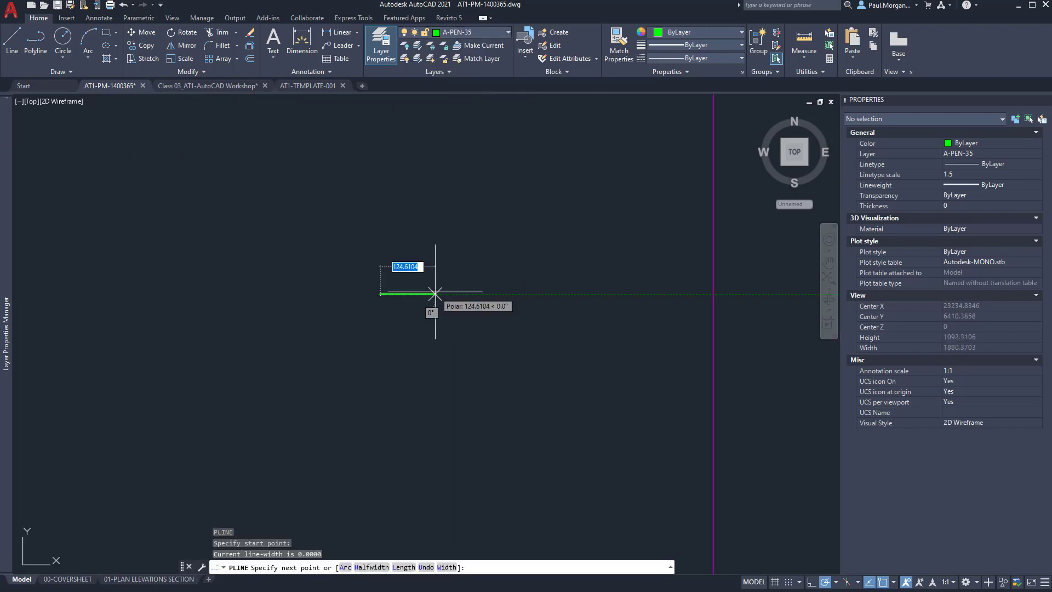
pyautogui.write('90')
pyautogui.press('Return')
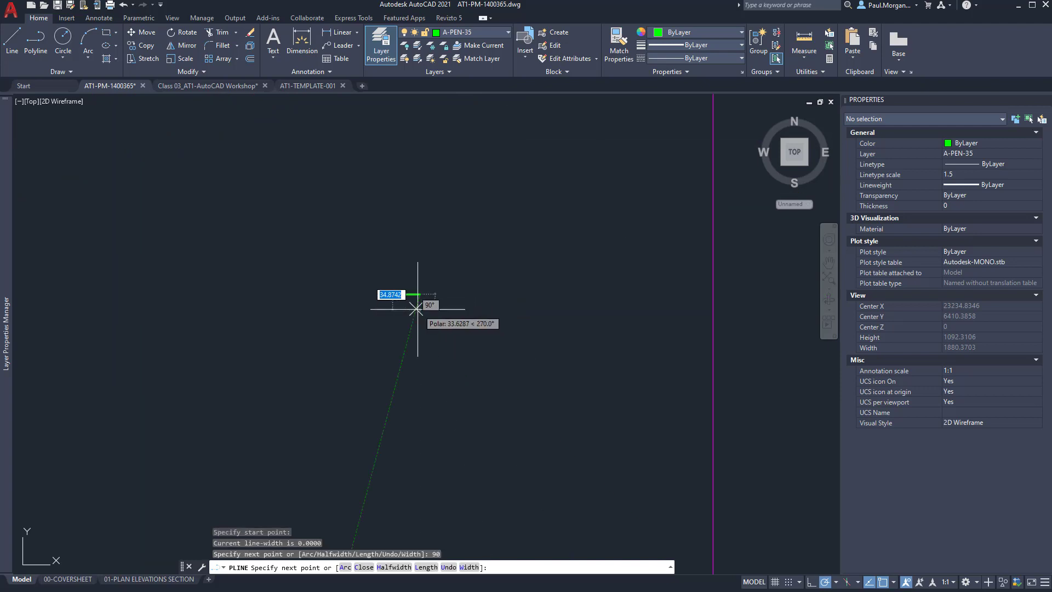
pyautogui.write('35')
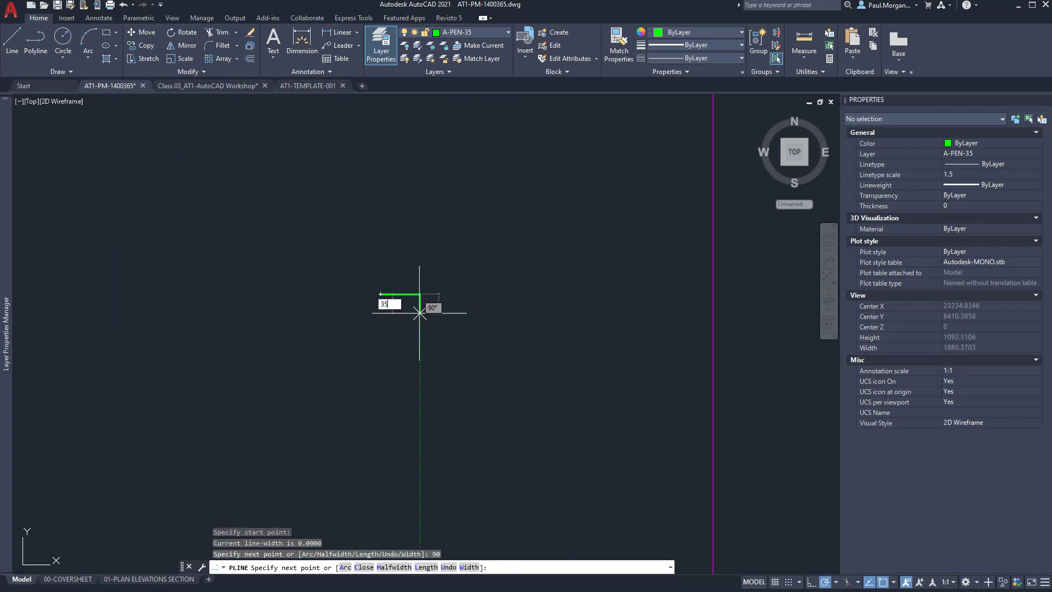
pyautogui.press('Return')
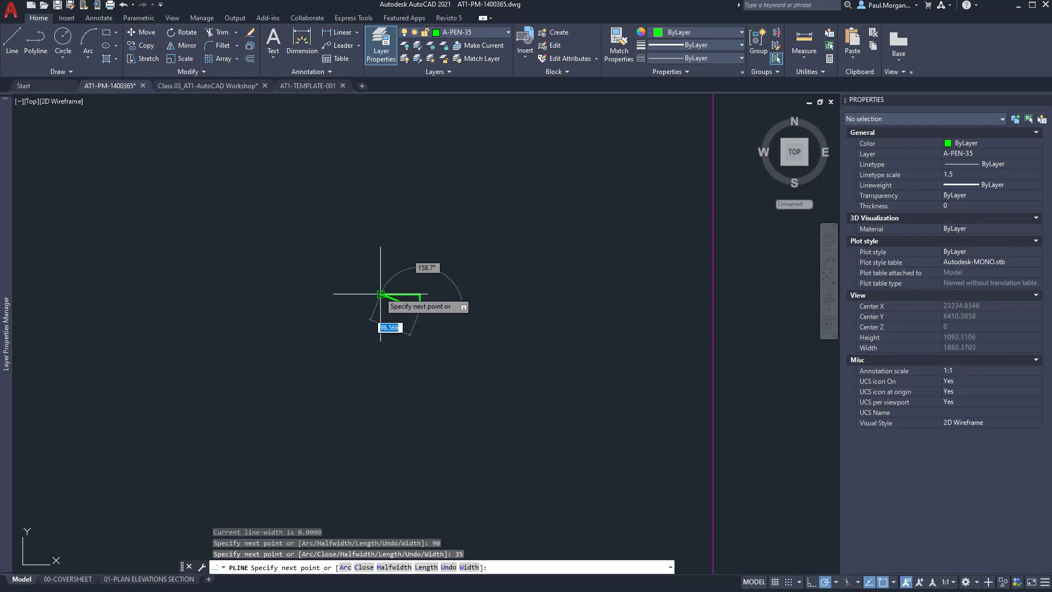
pyautogui.click(381, 309)
pyautogui.click(381, 294)
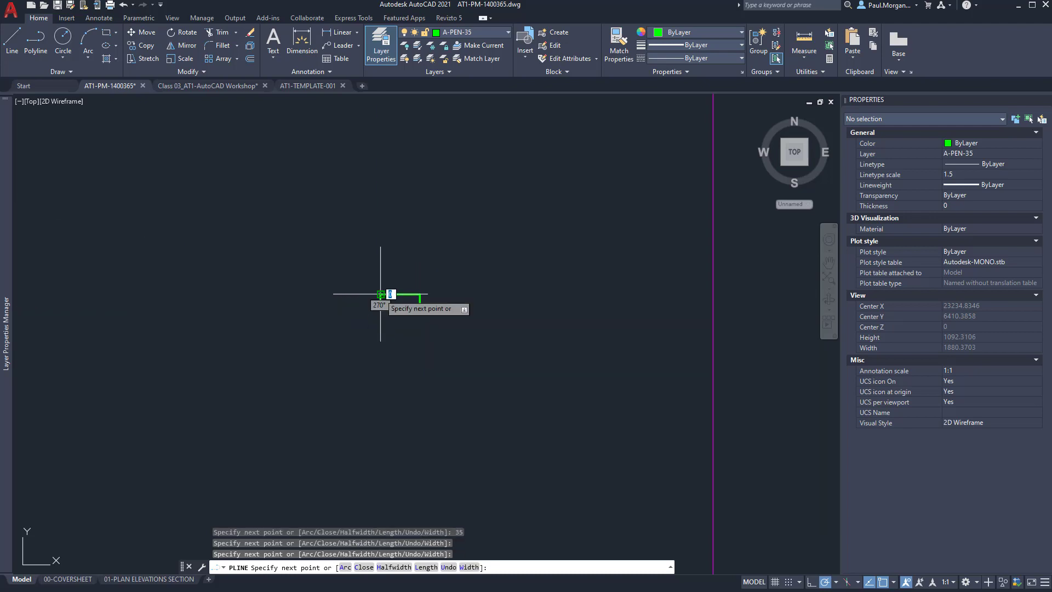
pyautogui.press('Return')
# Draw two crossing diagonals between the corners of the 90 by 35 mm rectangle on layer A-PEN-9.
pyautogui.scroll(4, 395, 296)
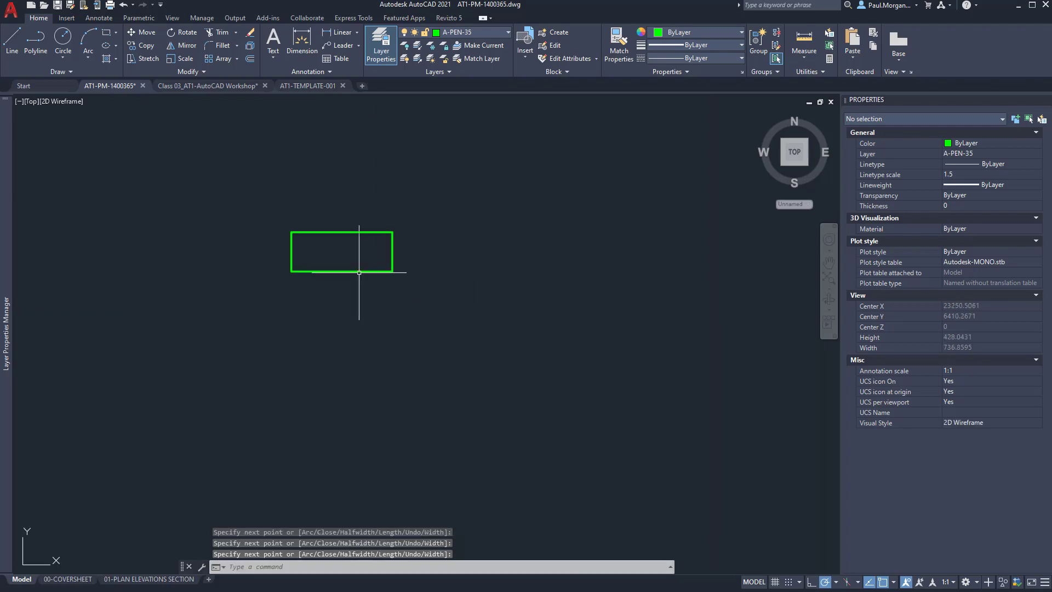
pyautogui.click(484, 31)
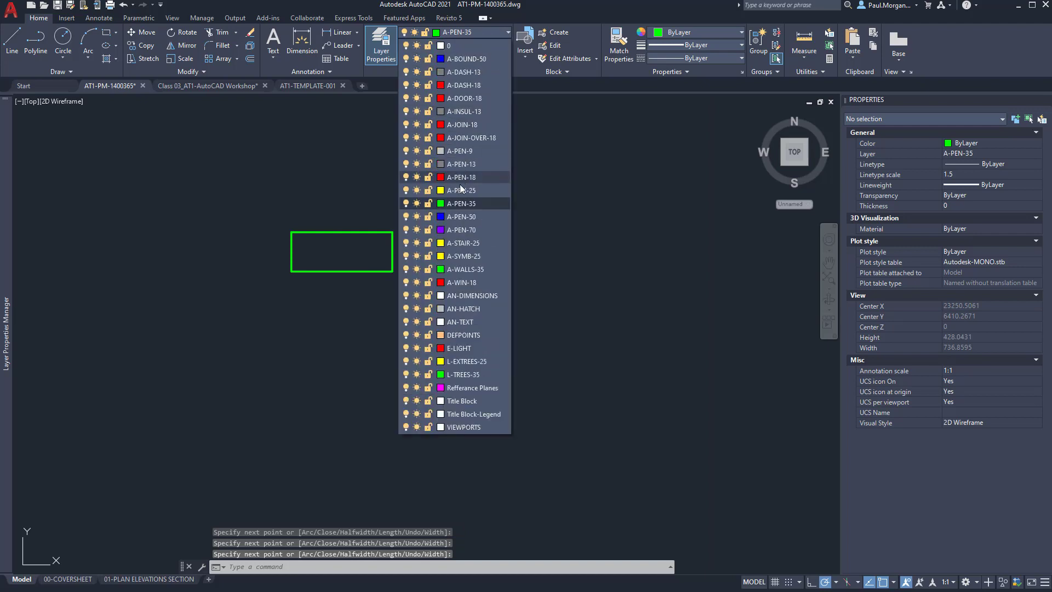
pyautogui.click(462, 151)
pyautogui.moveTo(397, 246); pyautogui.dragTo(388, 246, button='middle')
pyautogui.press('Escape')
pyautogui.press('Escape')
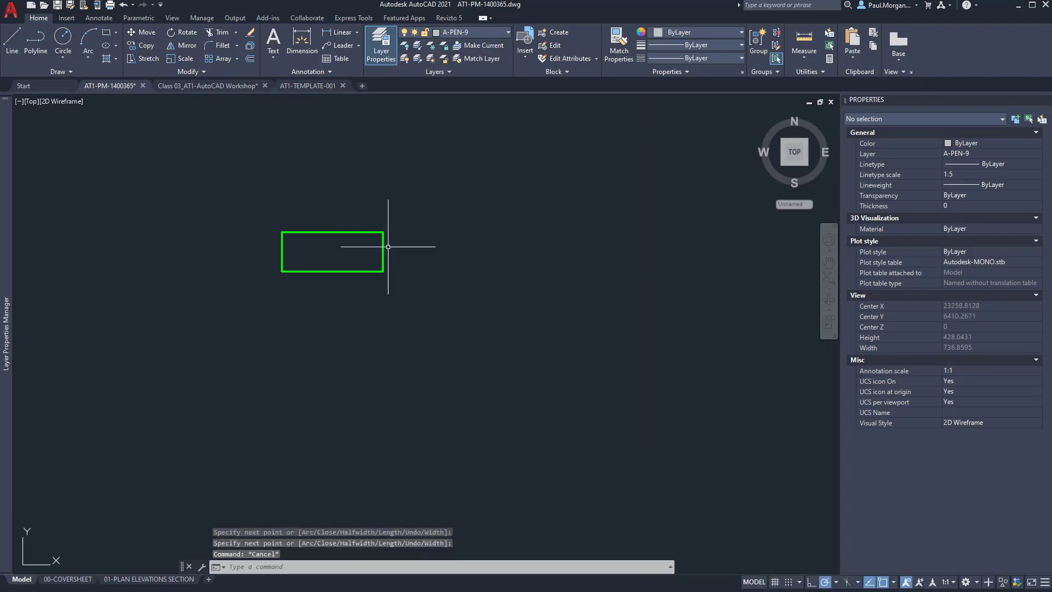
pyautogui.write('l')
pyautogui.press('Return')
pyautogui.click(383, 232)
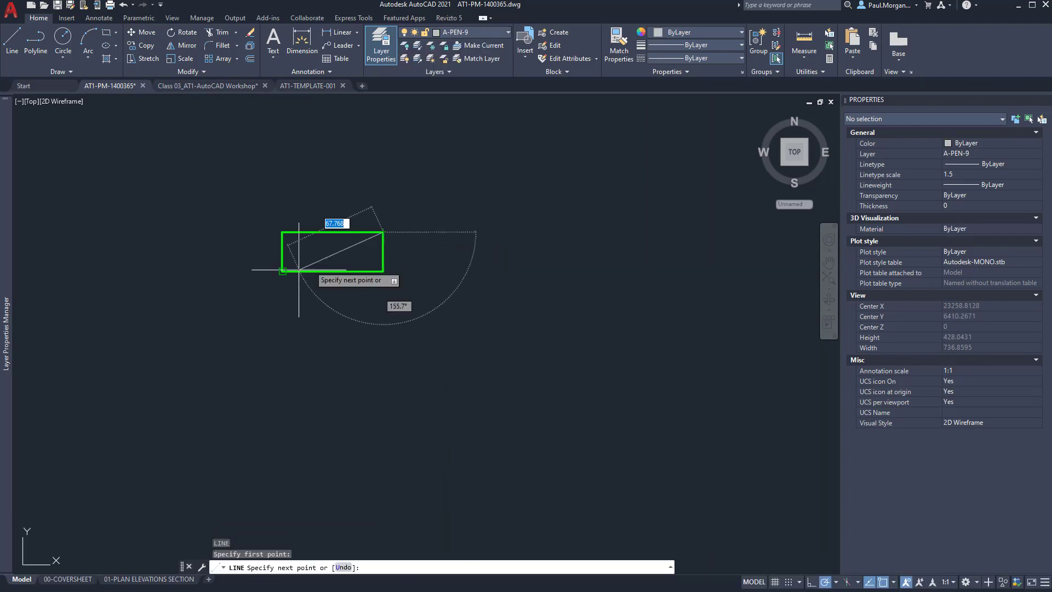
pyautogui.click(281, 270)
pyautogui.press('Return')
pyautogui.press('Return')
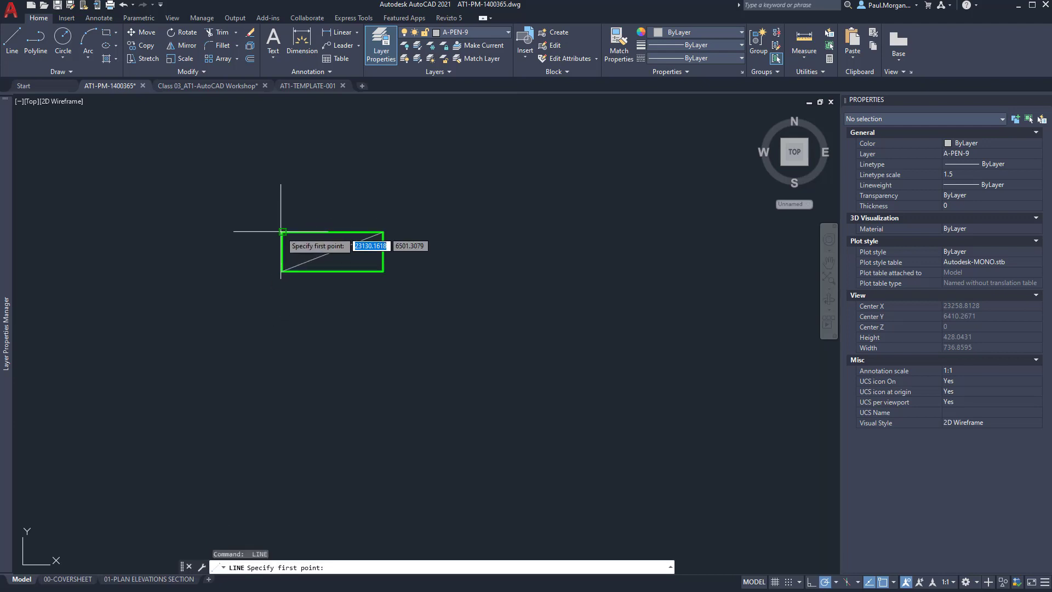
pyautogui.click(282, 232)
pyautogui.click(383, 270)
pyautogui.press('Escape')
pyautogui.press('Escape')
# Convert the rectangle and its diagonals into a block named STUD_90x35mm with its base point at the lower-left corner.
pyautogui.click(429, 187)
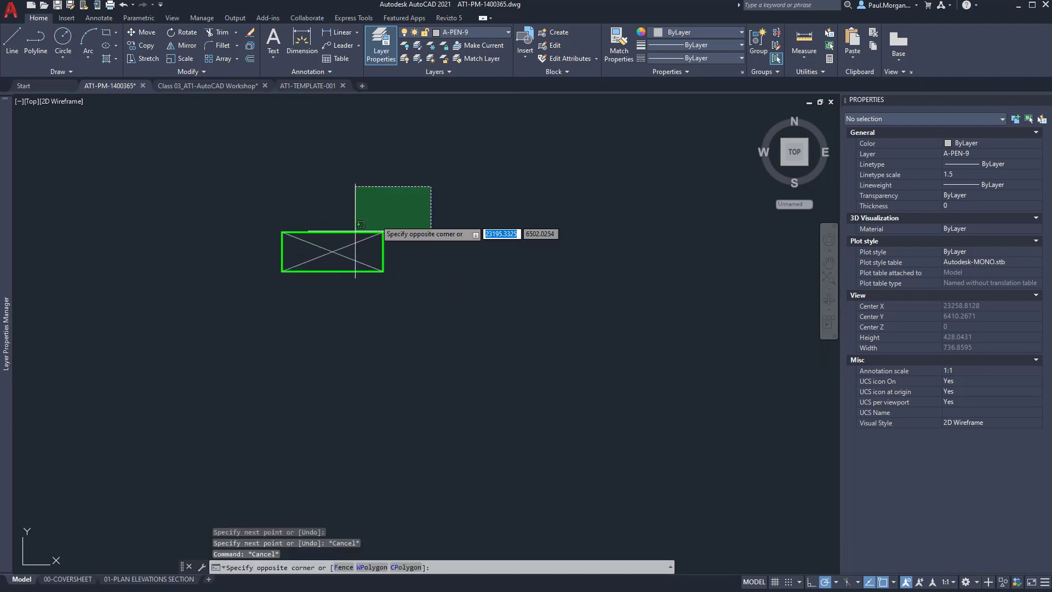
pyautogui.click(196, 324)
pyautogui.press('Return')
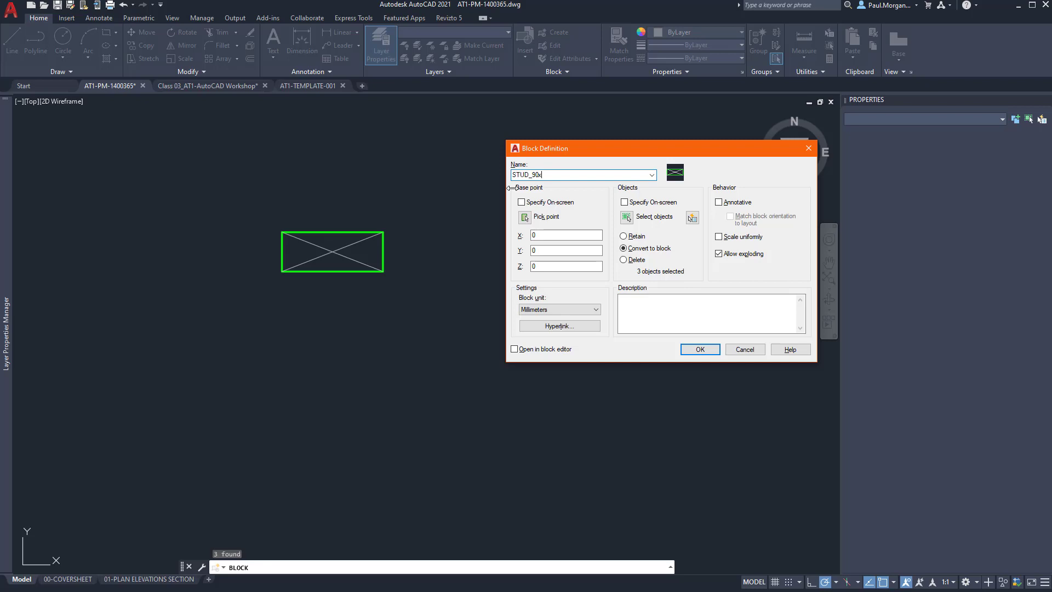
pyautogui.click(524, 219)
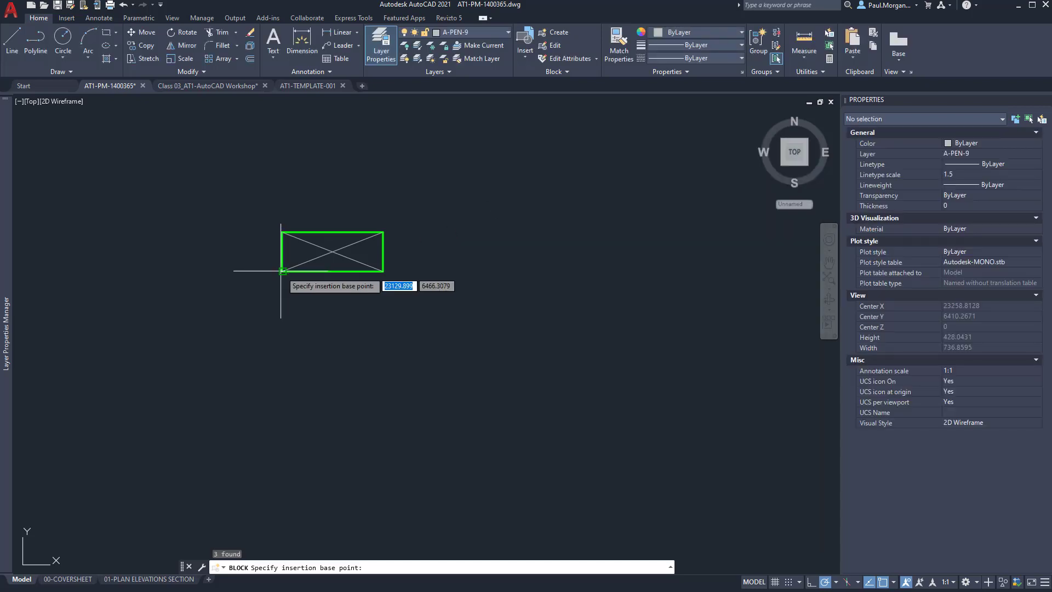
pyautogui.click(283, 271)
pyautogui.click(690, 350)
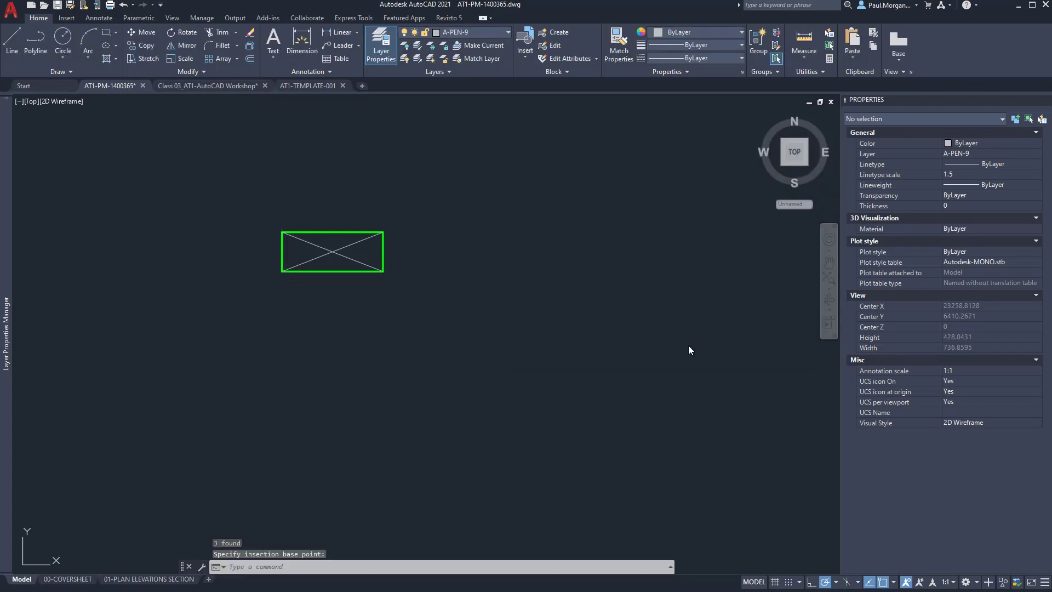
# Move the stud block by its base point to the top chord's apex on the vertical centre reference line.
pyautogui.scroll(-10, 438, 327)
pyautogui.moveTo(438, 329); pyautogui.dragTo(426, 369, button='middle')
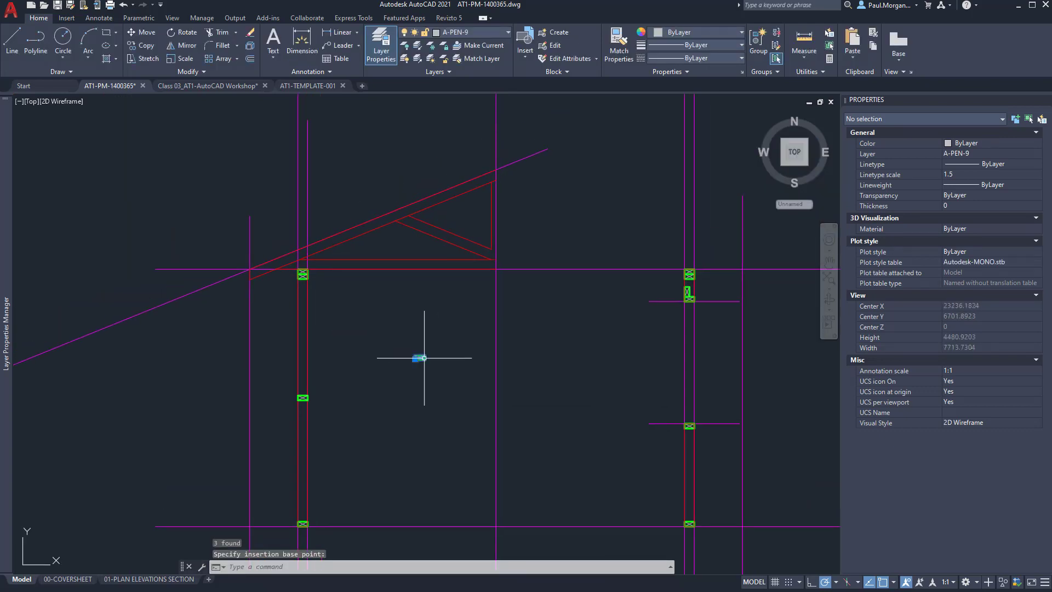
pyautogui.click(412, 360)
pyautogui.click(415, 358)
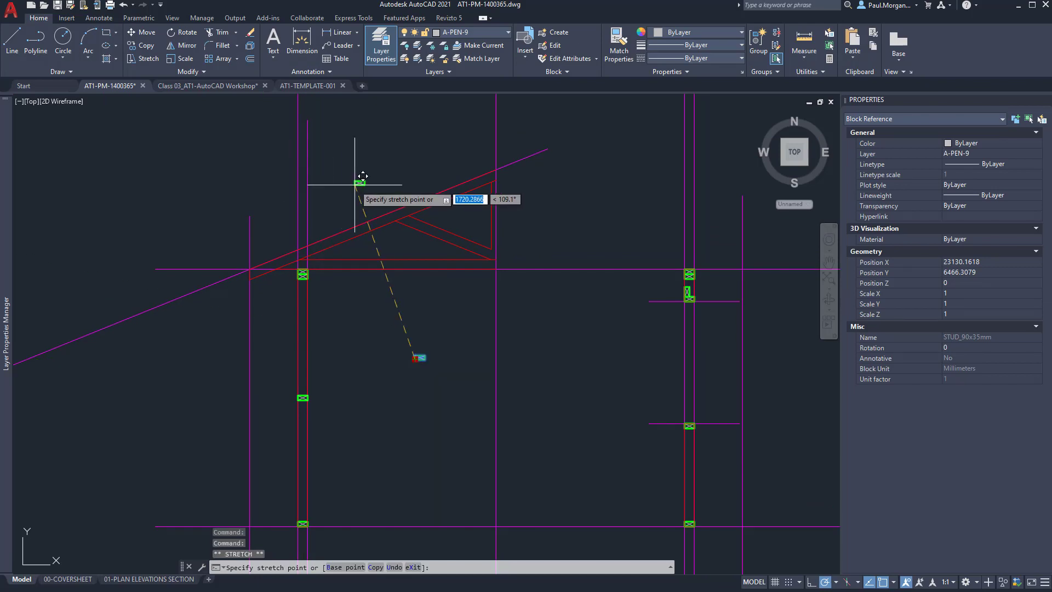
pyautogui.scroll(2, 363, 176)
pyautogui.scroll(2, 376, 165)
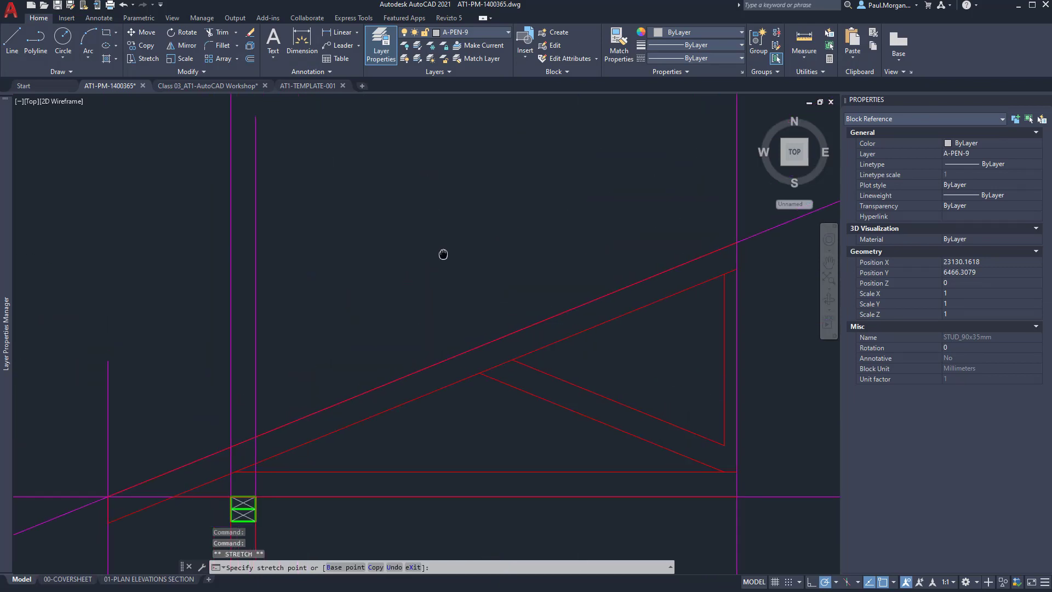
pyautogui.moveTo(525, 215); pyautogui.dragTo(458, 218, button='middle')
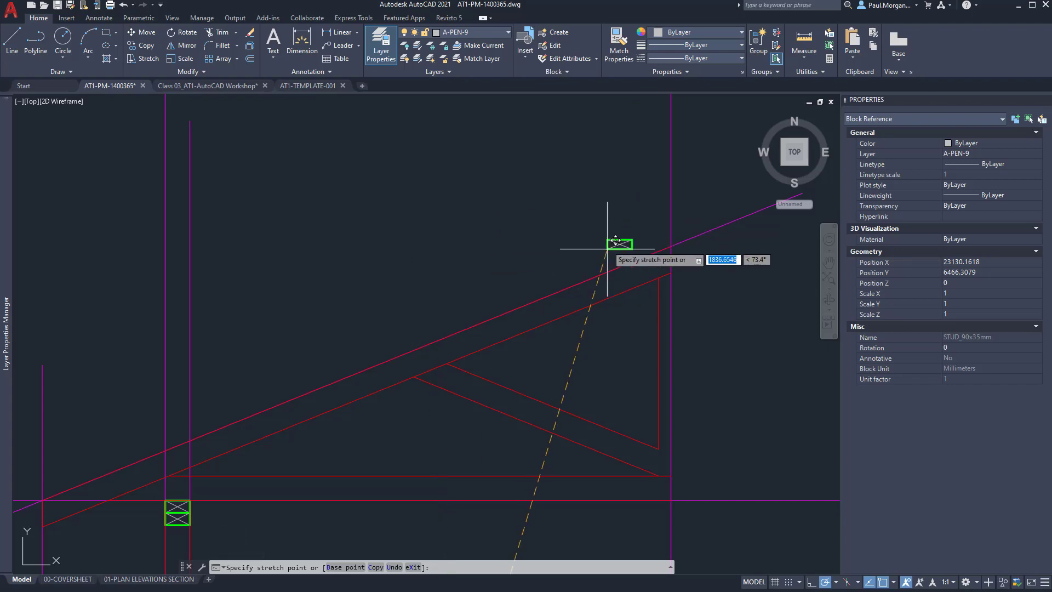
pyautogui.press('Escape')
pyautogui.scroll(3, 672, 246)
pyautogui.press('Escape')
pyautogui.click(672, 245)
# Rotate the stud block about its lower-left corner to align with the sloping roof reference line, and select it.
pyautogui.moveTo(672, 246); pyautogui.dragTo(603, 285, button='middle')
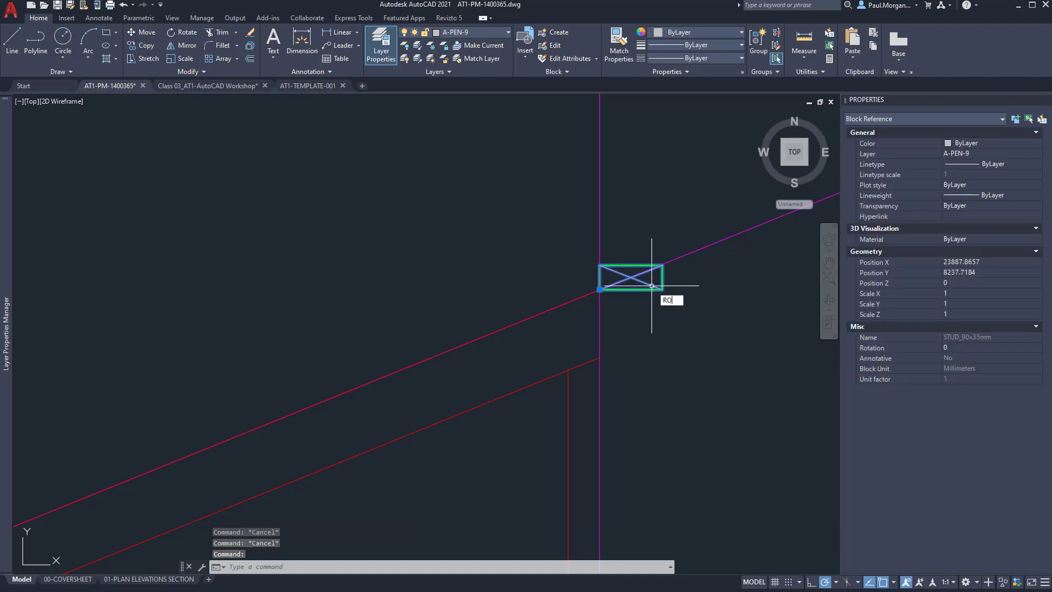
pyautogui.press('Return')
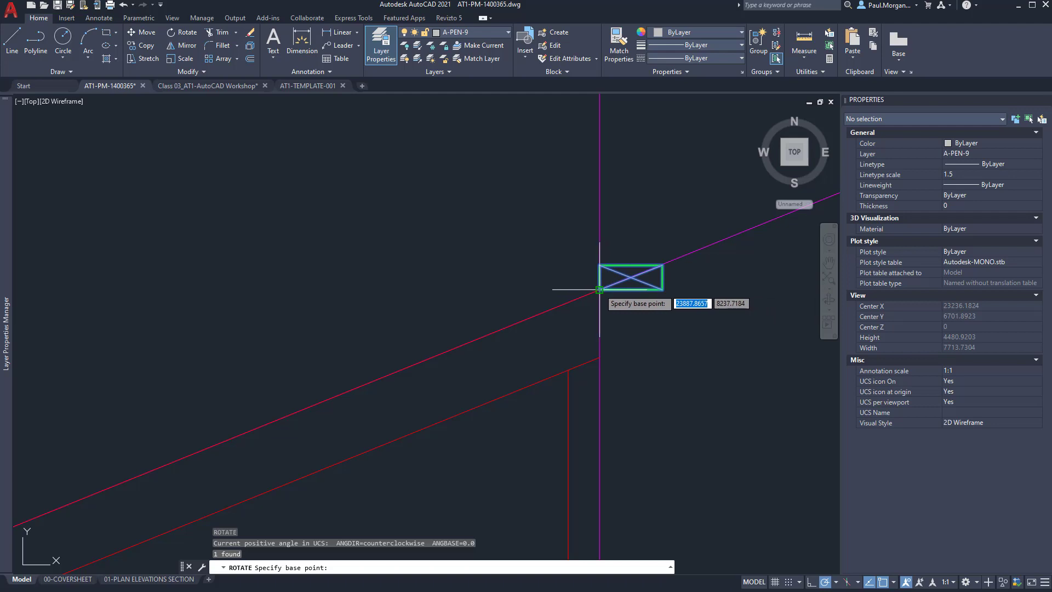
pyautogui.click(599, 290)
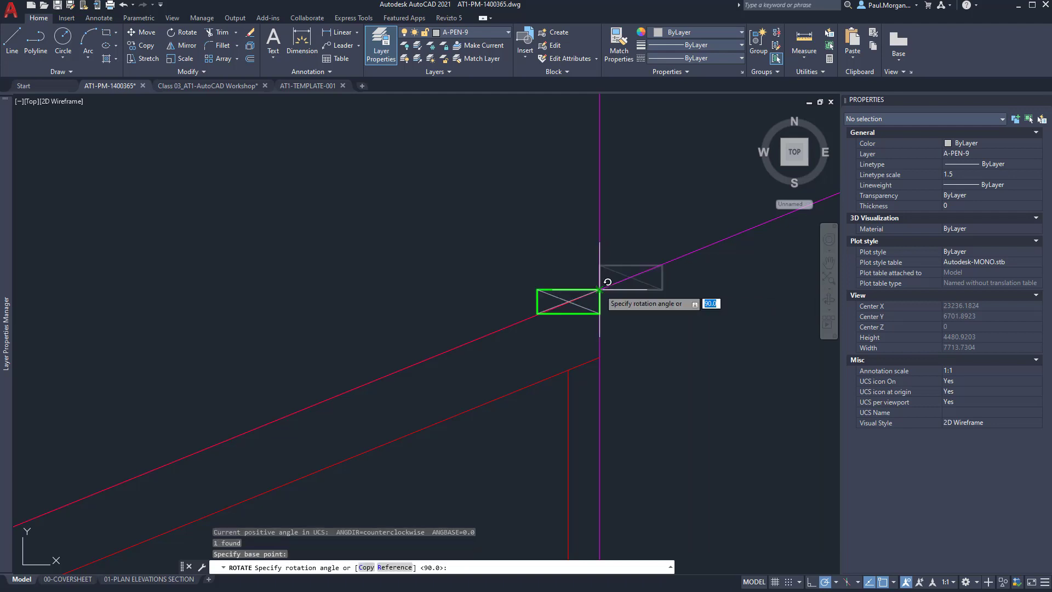
pyautogui.click(712, 242)
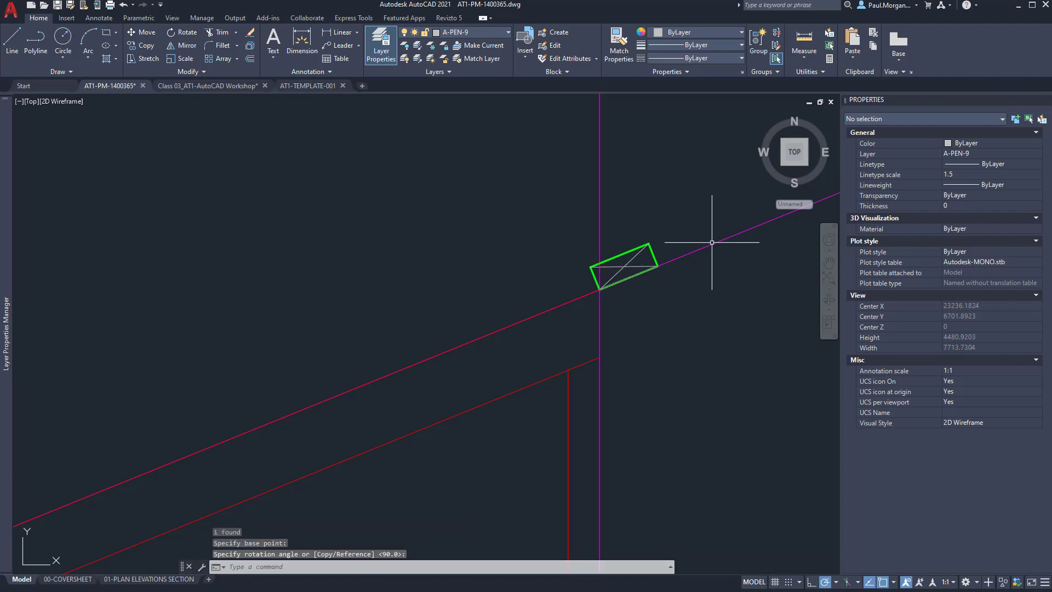
pyautogui.click(630, 259)
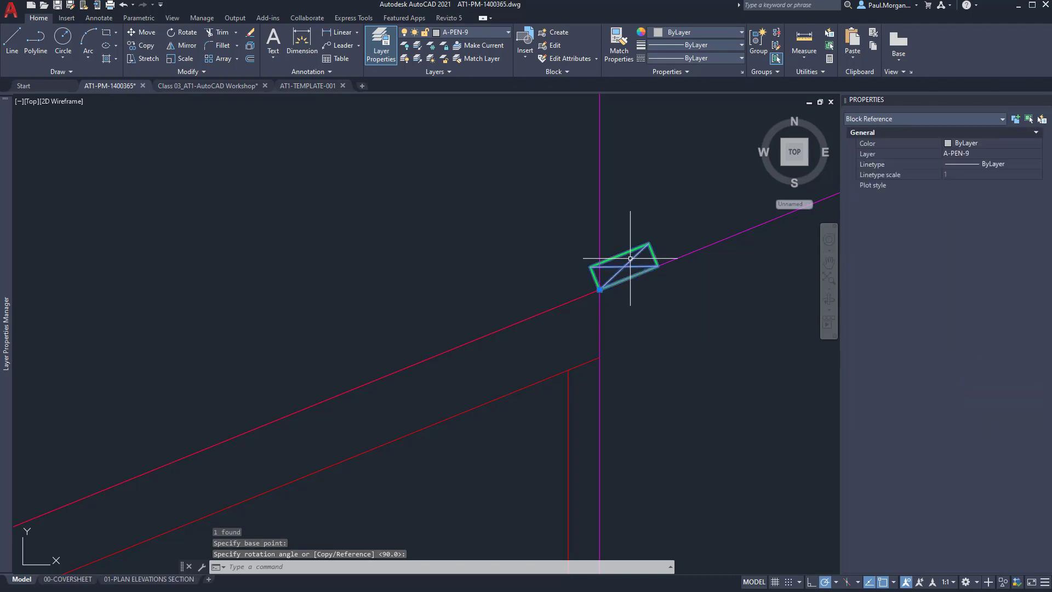
# Move the rotated stud block down the slope so its lower-right corner sits at the apex on the vertical centre reference line.
pyautogui.write('m')
pyautogui.press('Return')
pyautogui.click(659, 267)
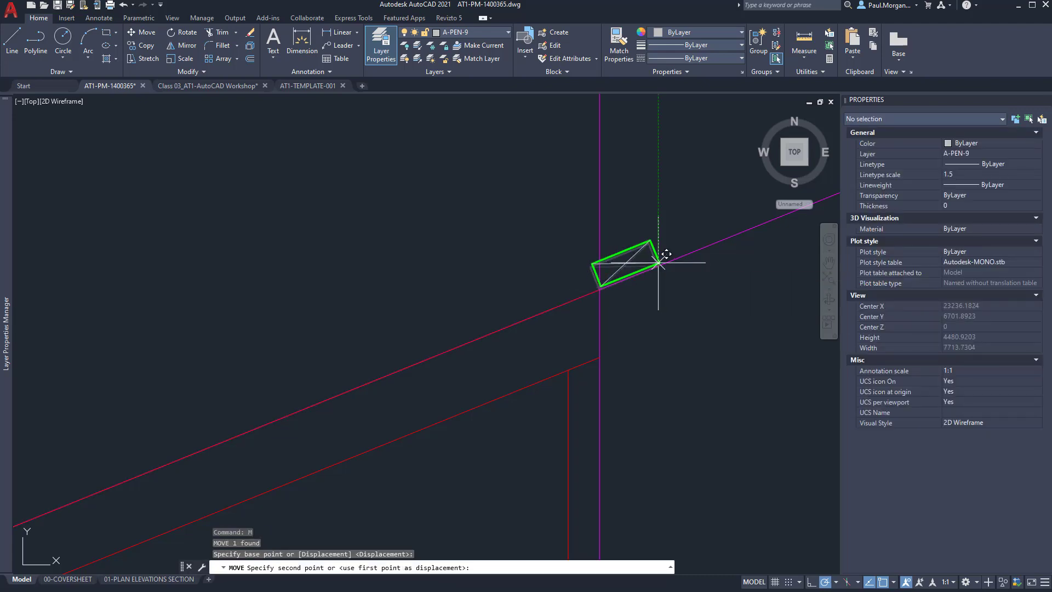
pyautogui.press('Escape')
pyautogui.scroll(-2, 605, 283)
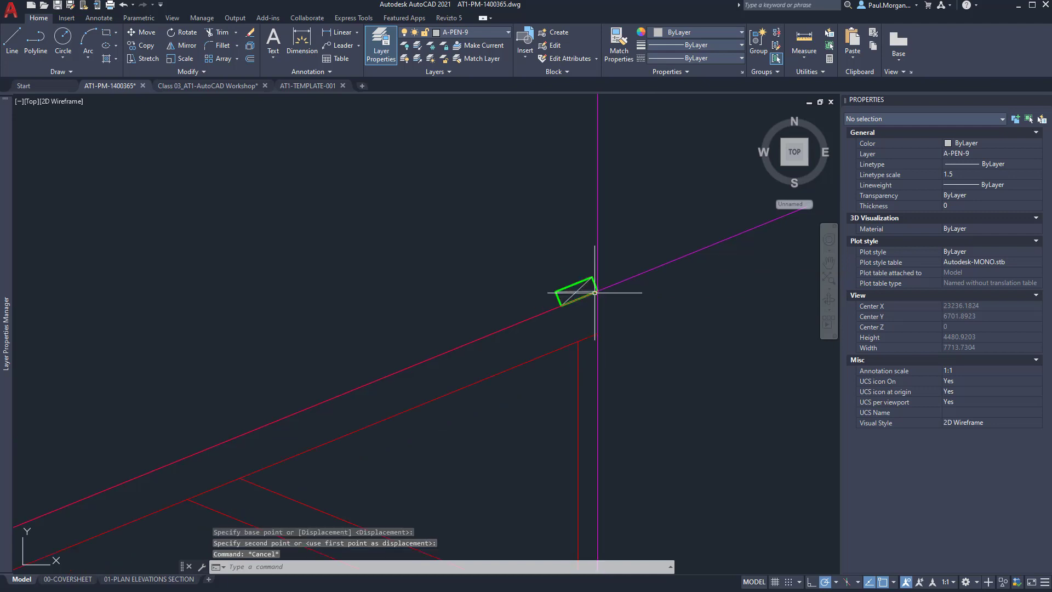
pyautogui.scroll(-5, 572, 291)
pyautogui.scroll(10, 578, 302)
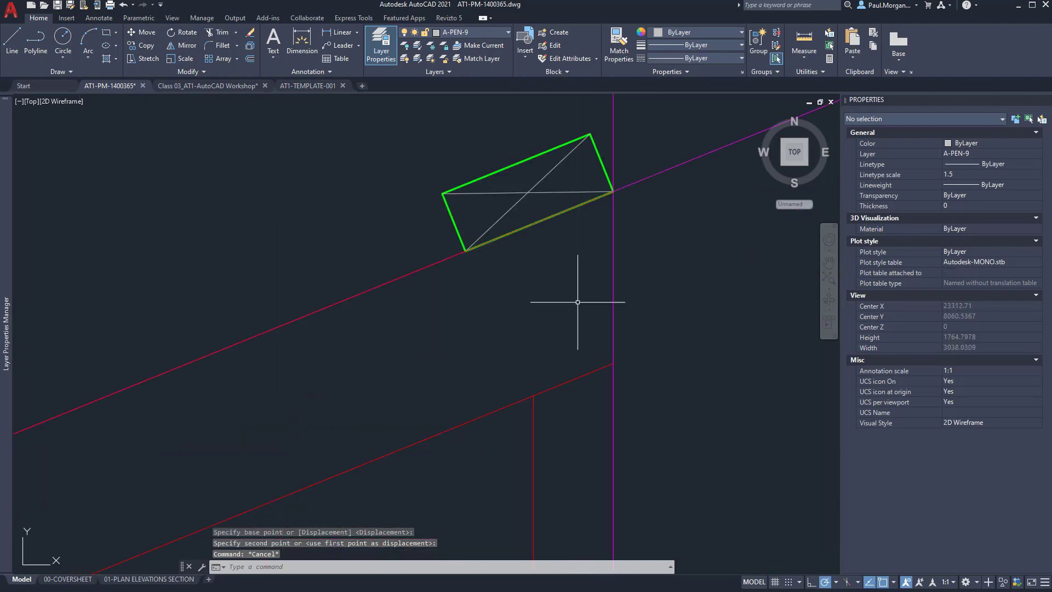
pyautogui.click(564, 176)
pyautogui.scroll(-5, 545, 177)
pyautogui.scroll(-3, 591, 220)
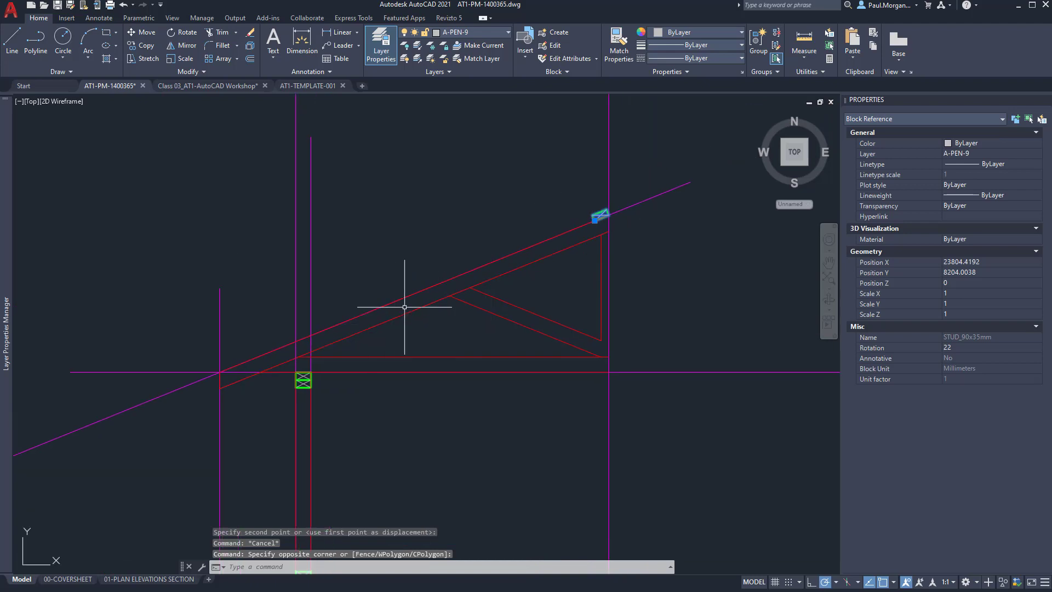
pyautogui.scroll(2, 606, 189)
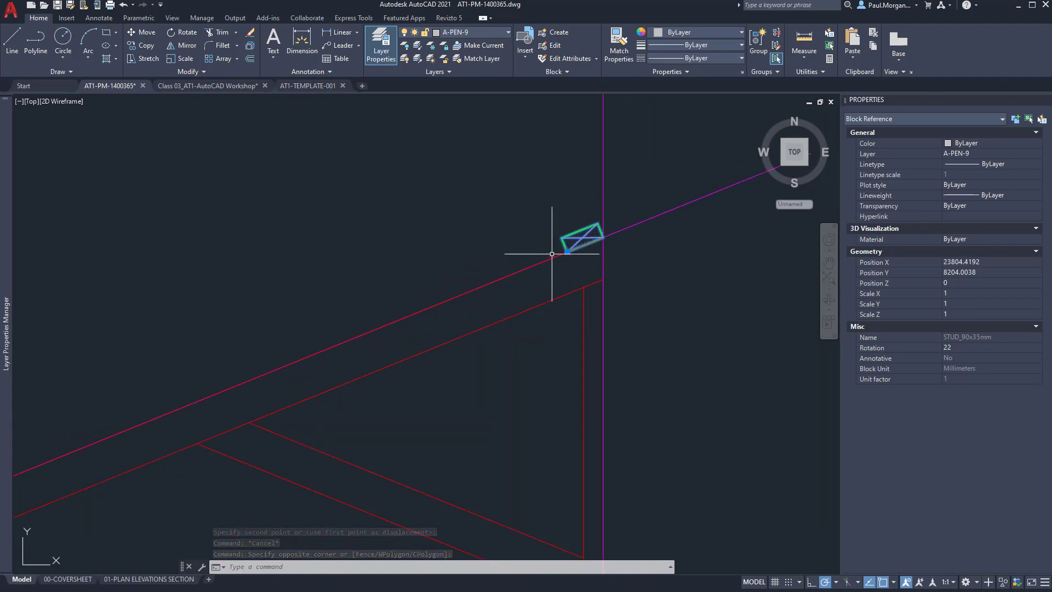
pyautogui.scroll(-3, 552, 254)
pyautogui.press('Escape')
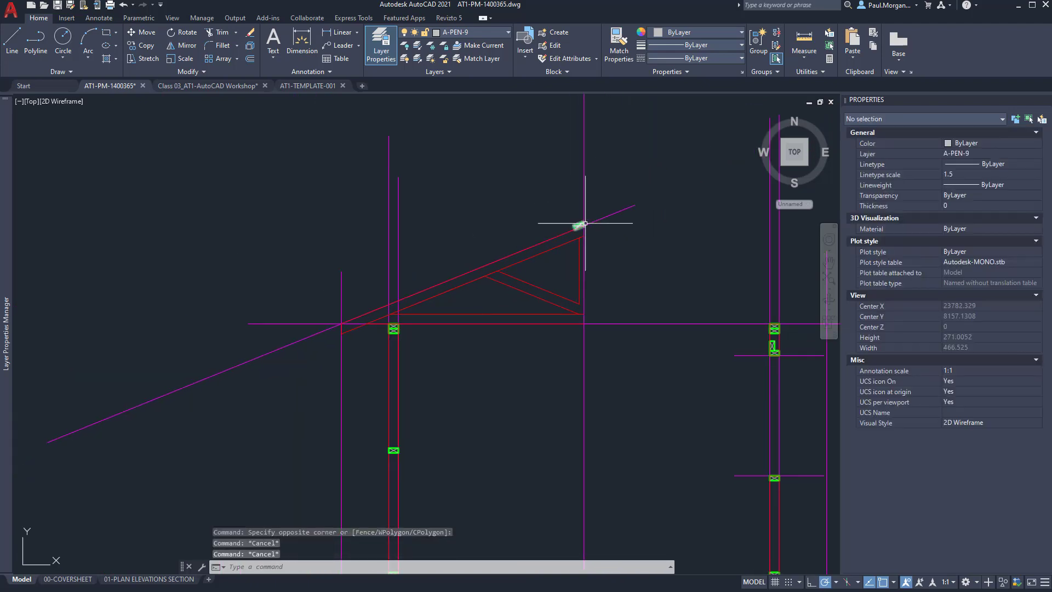
# Try copying the stud block 450 mm down the sloping top chord, using its lower-right corner as the base point.
pyautogui.click(584, 223)
pyautogui.scroll(5, 582, 223)
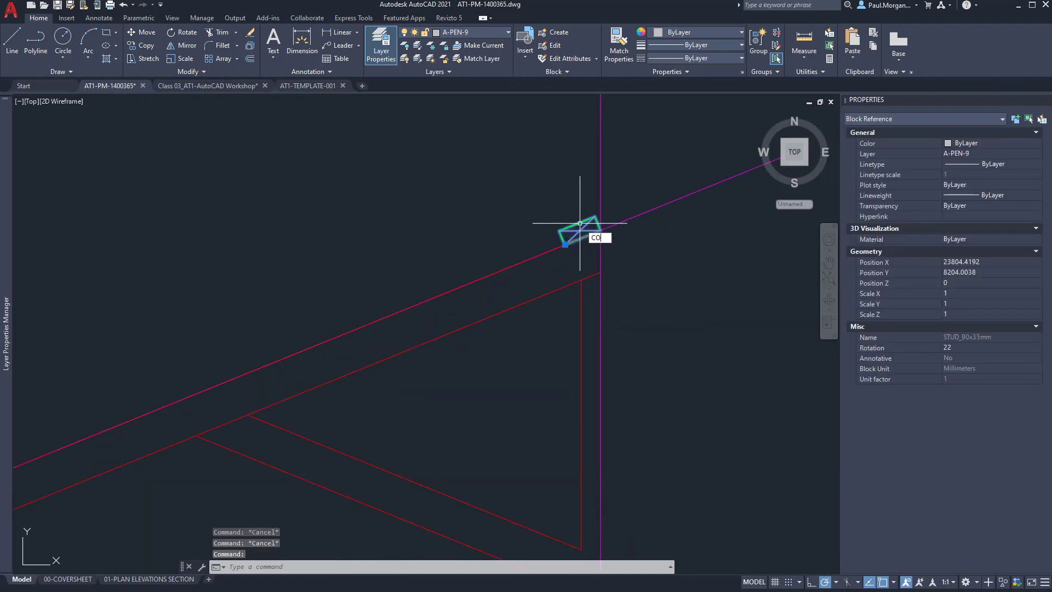
pyautogui.press('Return')
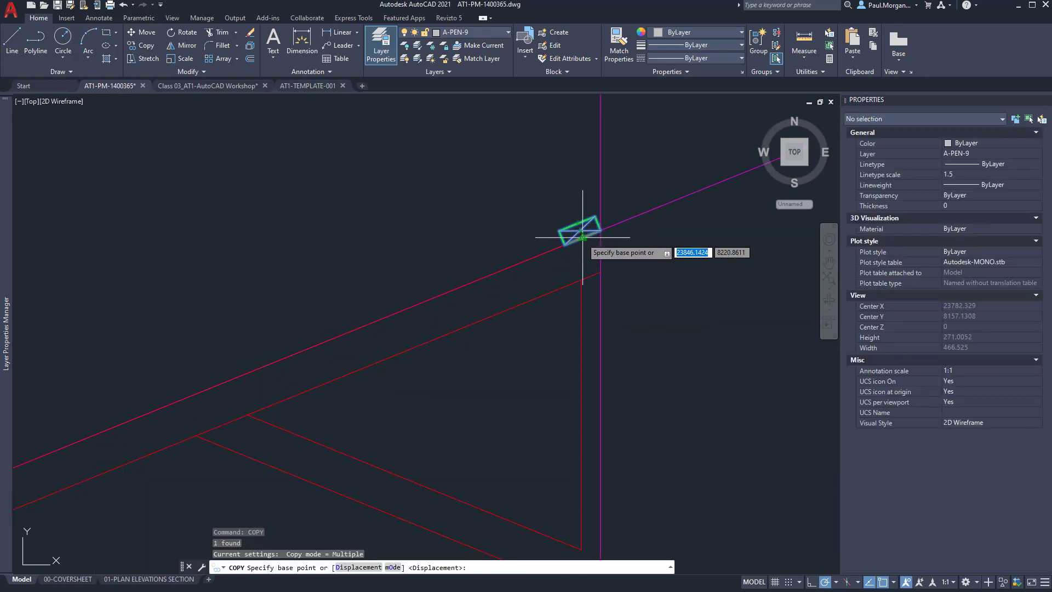
pyautogui.click(600, 231)
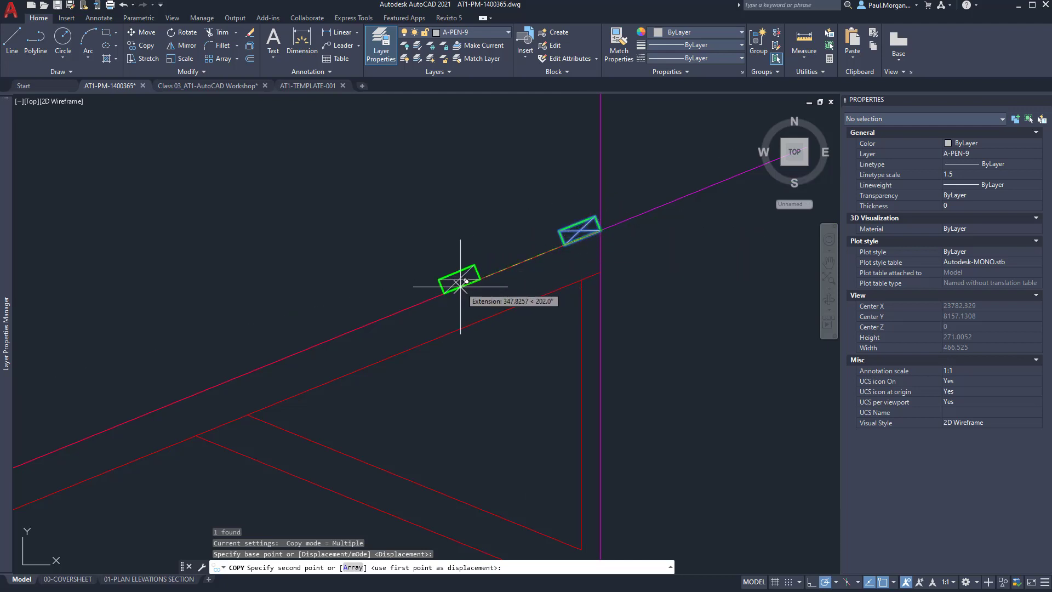
pyautogui.write('0')
pyautogui.press('Return')
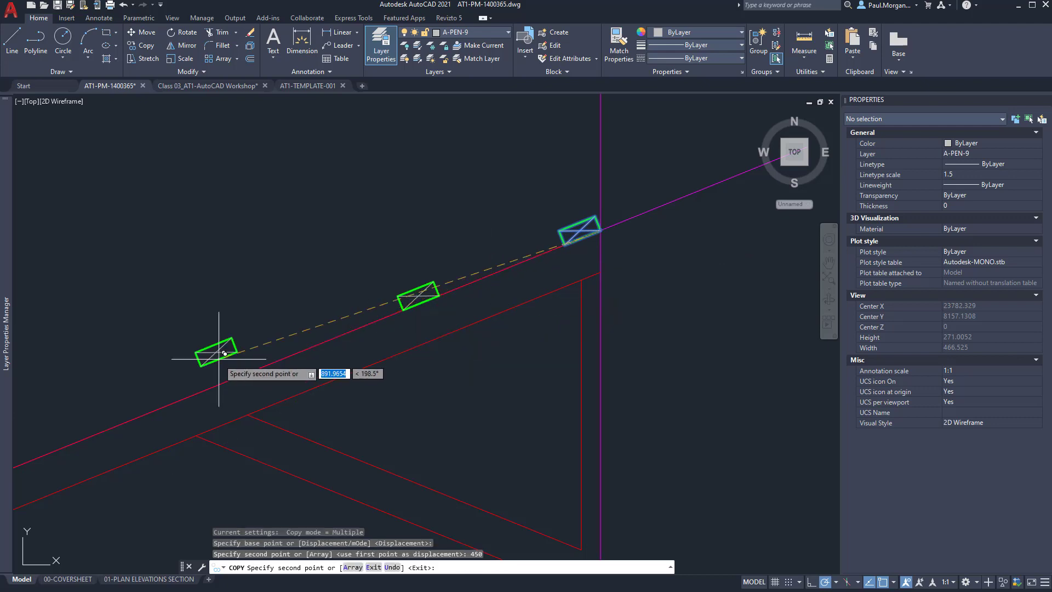
pyautogui.press('Escape')
pyautogui.press('Escape')
# Undo the copy of the stud block on the top chord.
pyautogui.scroll(-8, 411, 305)
pyautogui.moveTo(411, 305); pyautogui.dragTo(461, 299, button='middle')
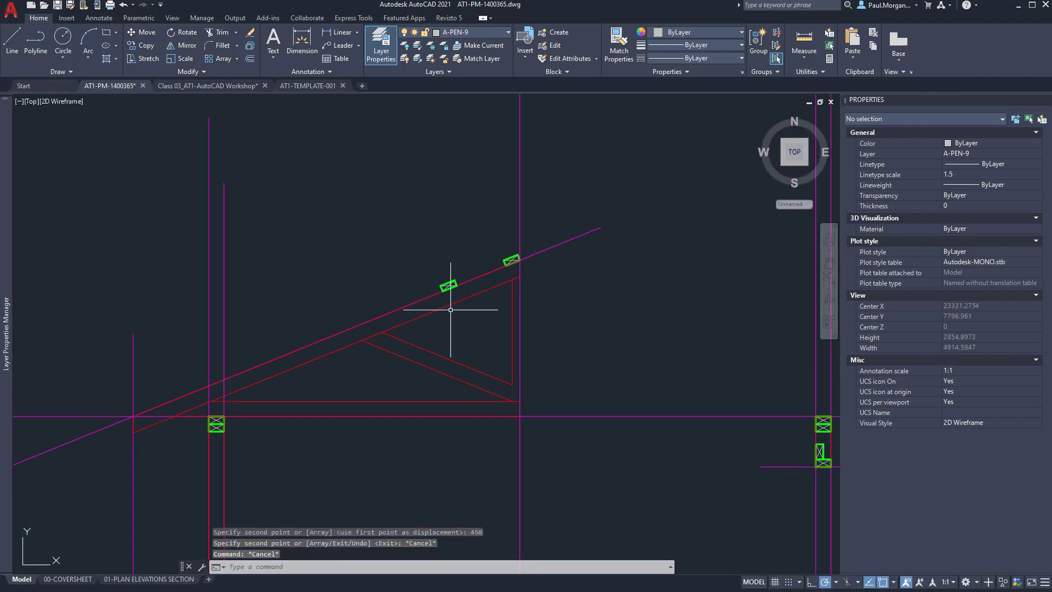
pyautogui.scroll(5, 450, 310)
pyautogui.hotkey('ctrl', 'z')
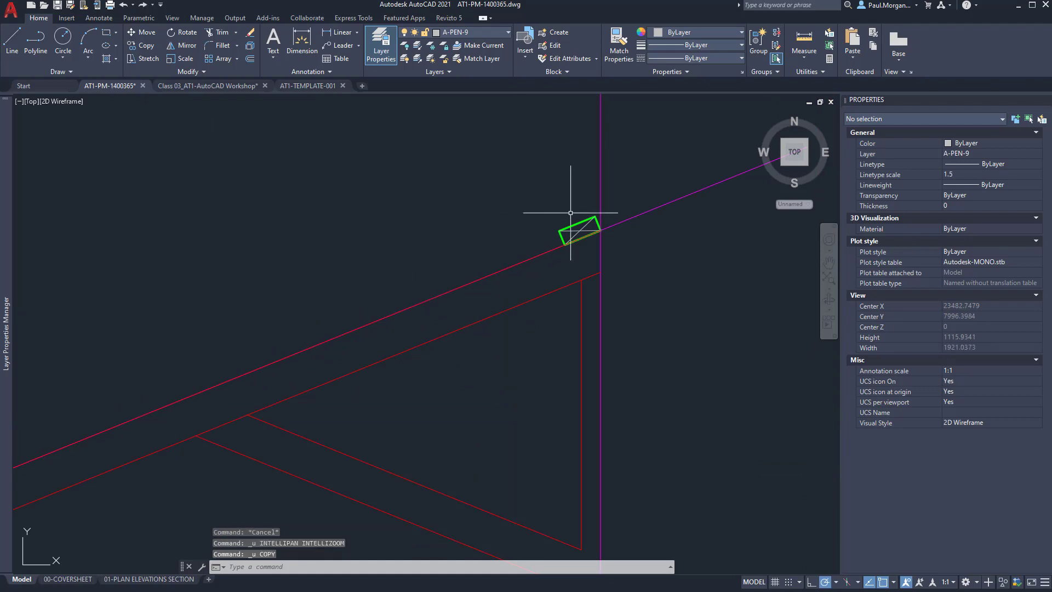
# Create a path array of the stud block at the apex along the truss's sloping top chord line.
pyautogui.click(573, 229)
pyautogui.write('A')
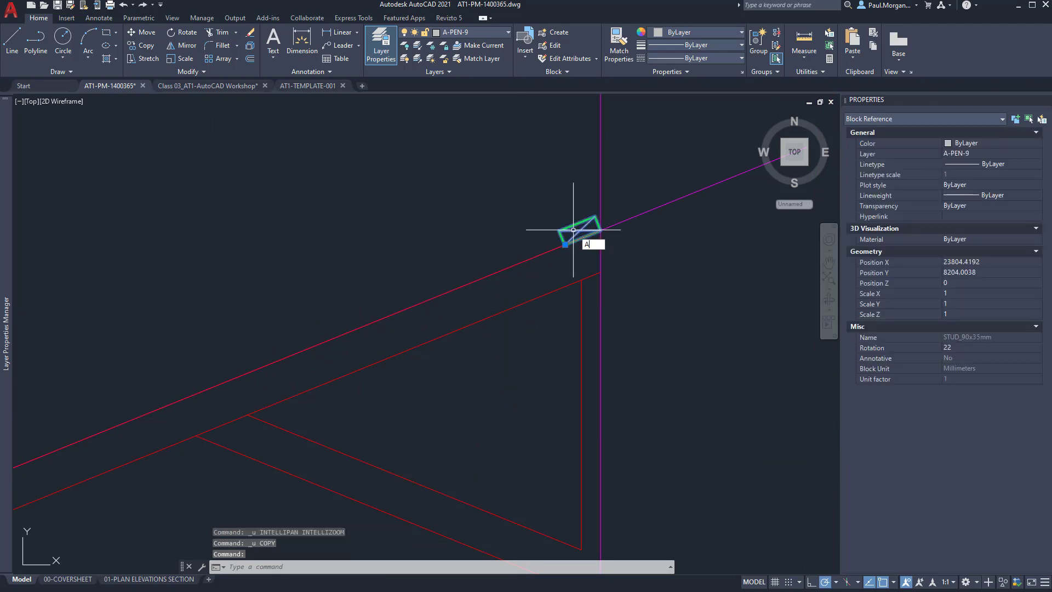
pyautogui.write('R')
pyautogui.press('Return')
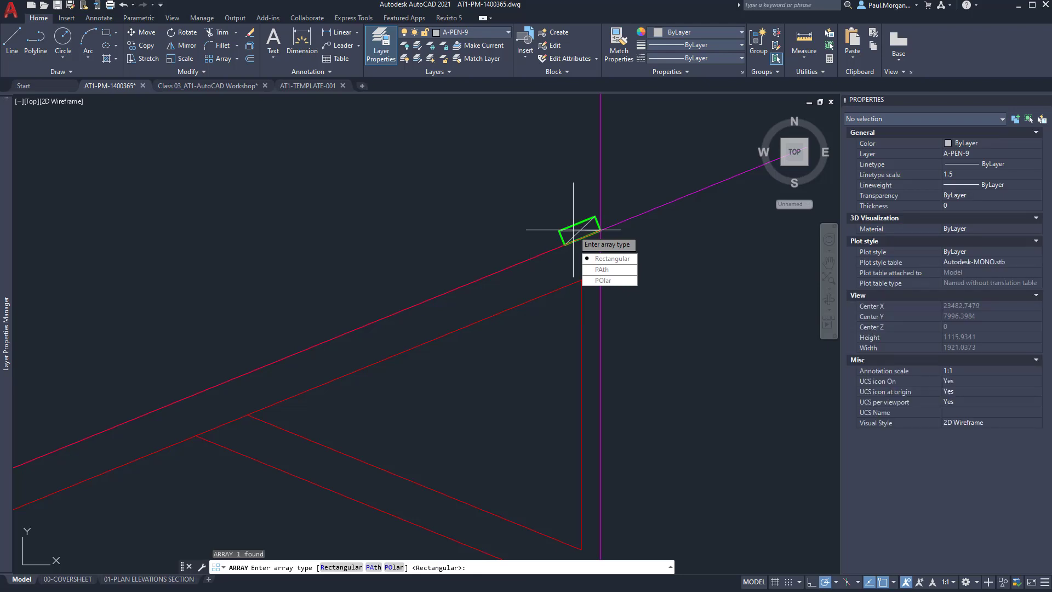
pyautogui.click(602, 272)
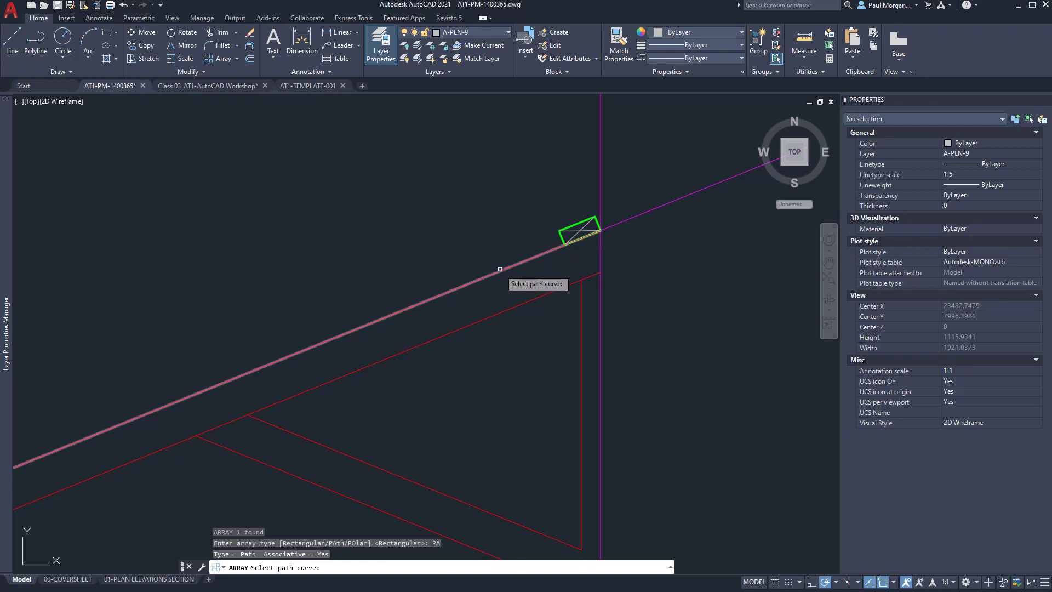
pyautogui.scroll(-3, 500, 269)
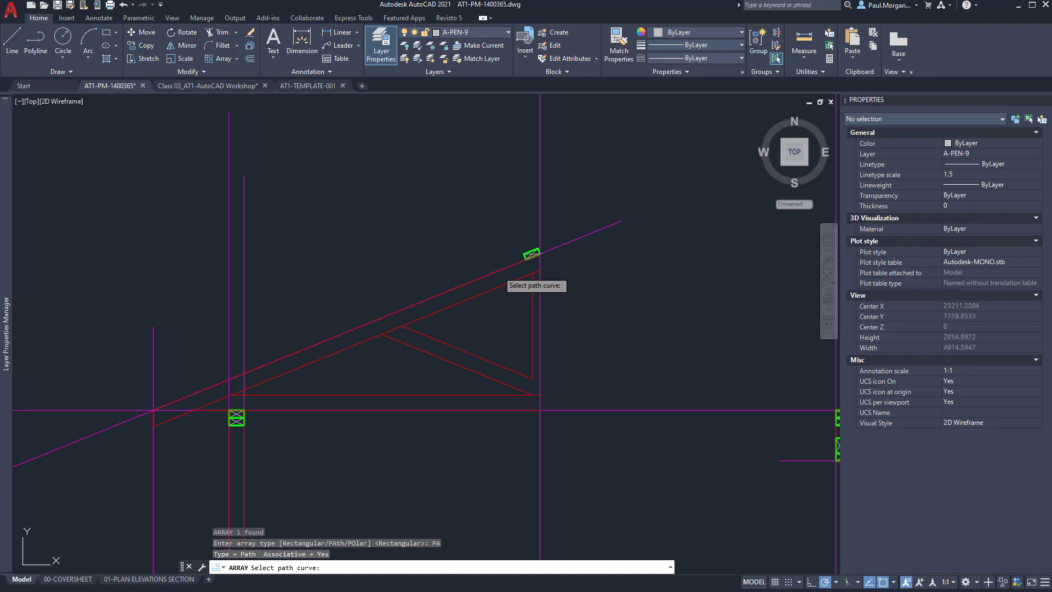
pyautogui.click(499, 270)
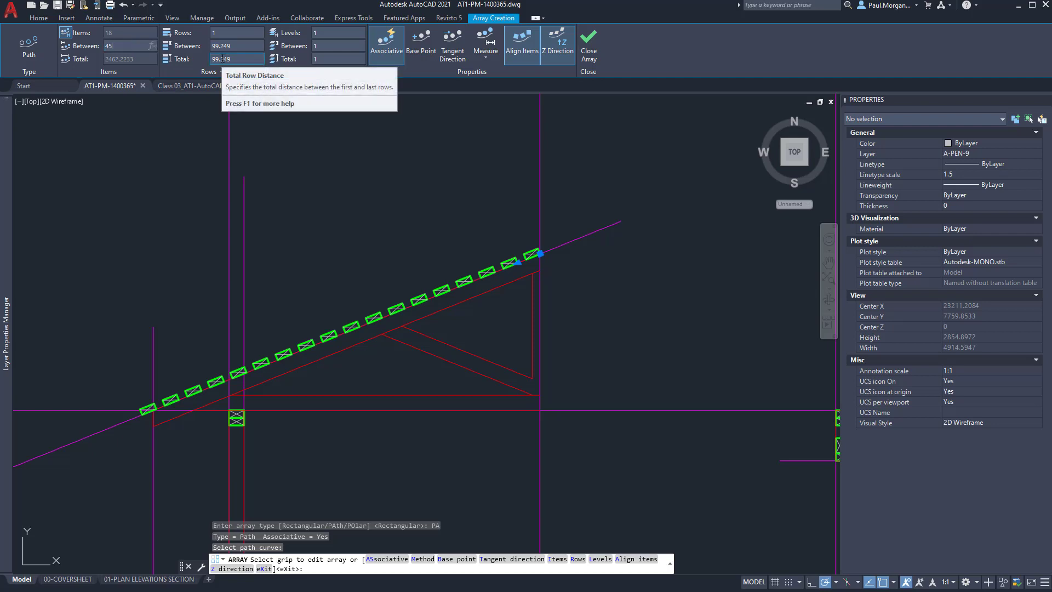
# Set the spacing between the path array's items to 450 mm and finish the array.
pyautogui.write('0')
pyautogui.press('Return')
pyautogui.scroll(-6, 674, 269)
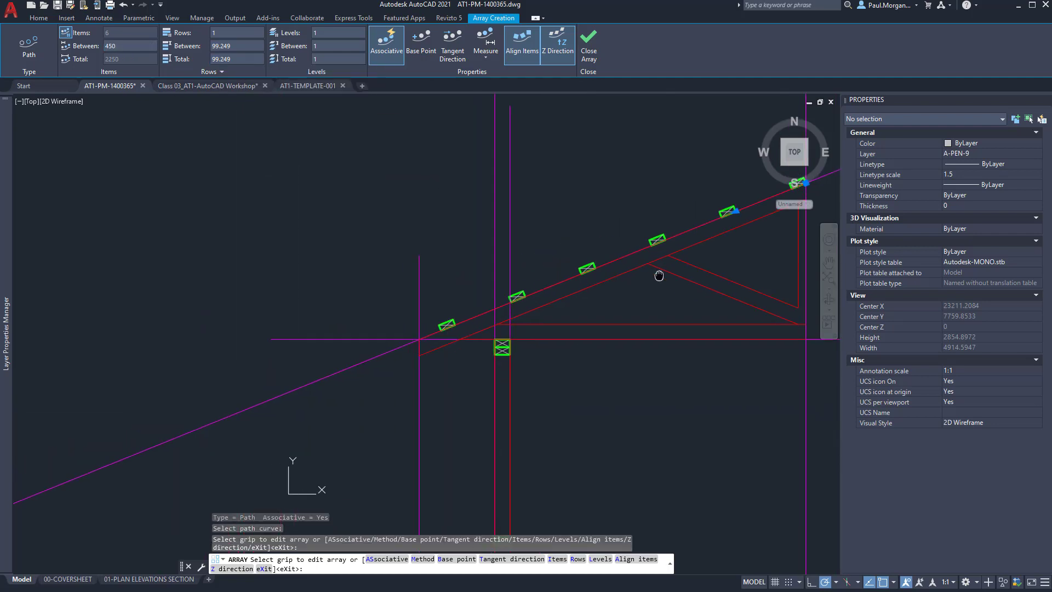
pyautogui.scroll(7, 692, 260)
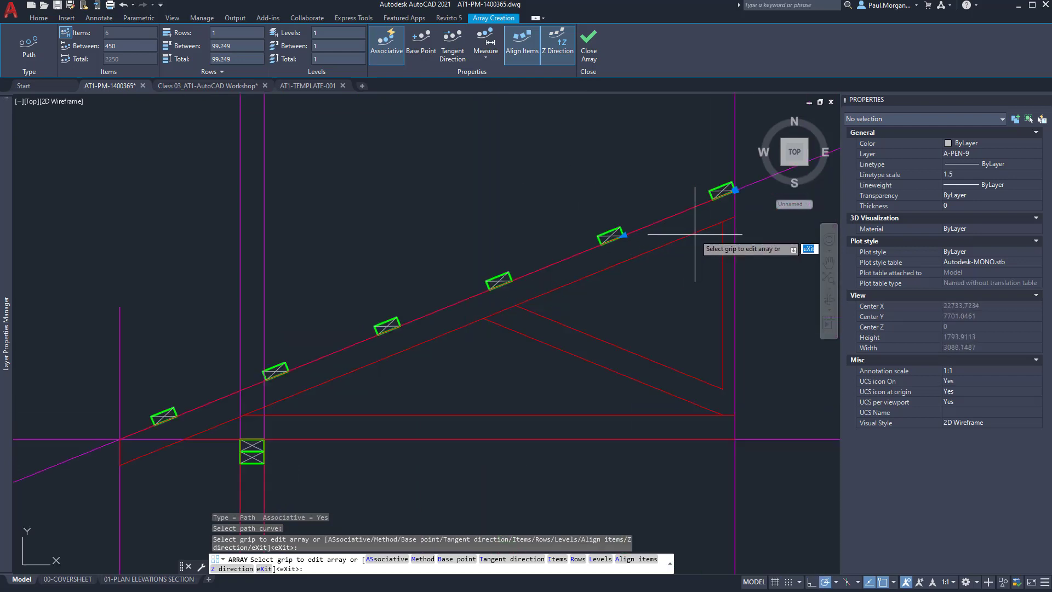
pyautogui.scroll(-1, 682, 222)
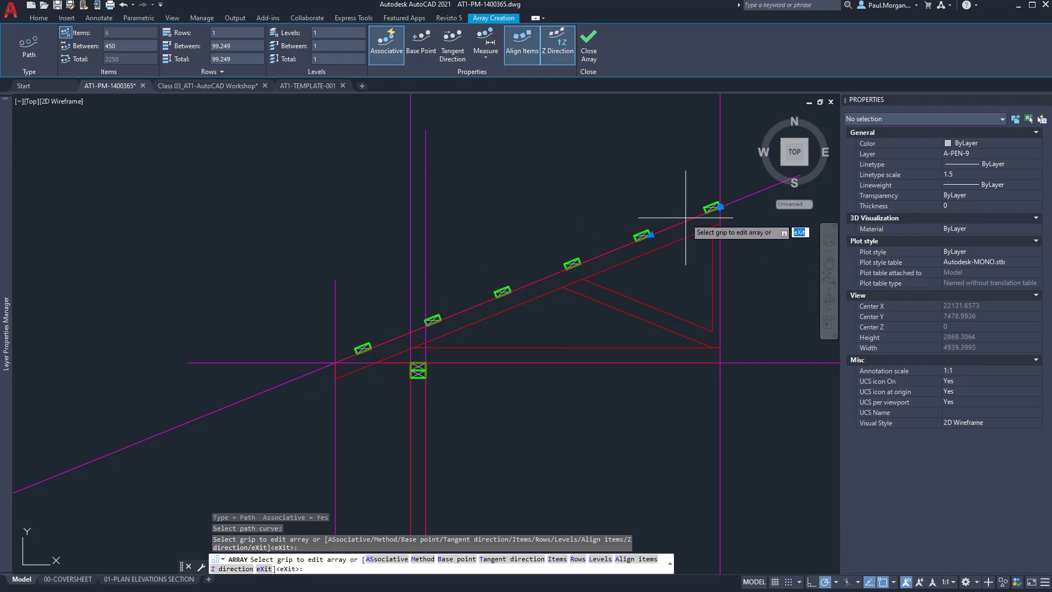
pyautogui.moveTo(557, 289); pyautogui.dragTo(499, 306, button='middle')
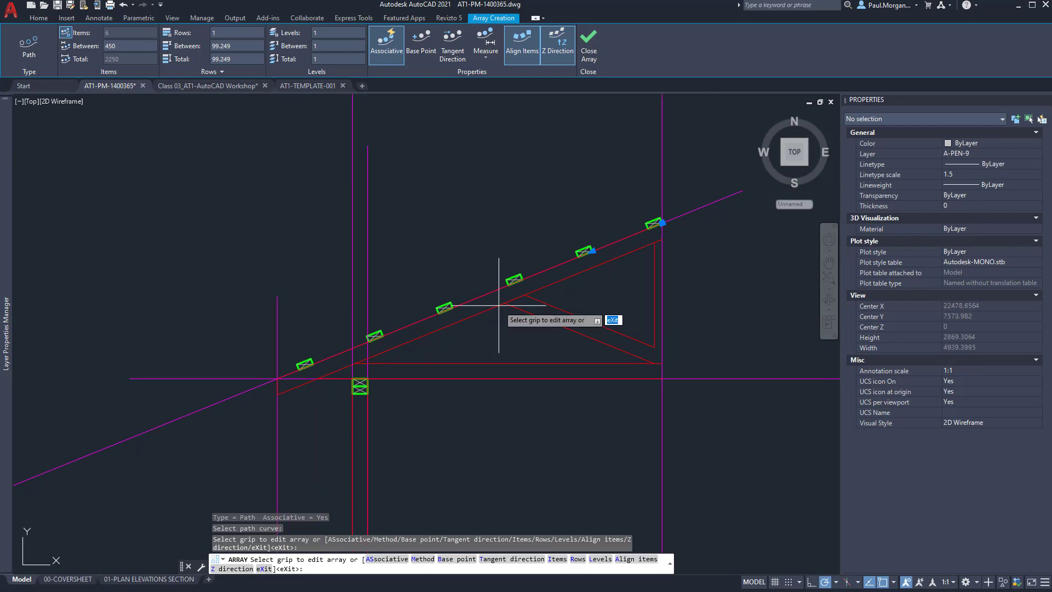
pyautogui.click(590, 44)
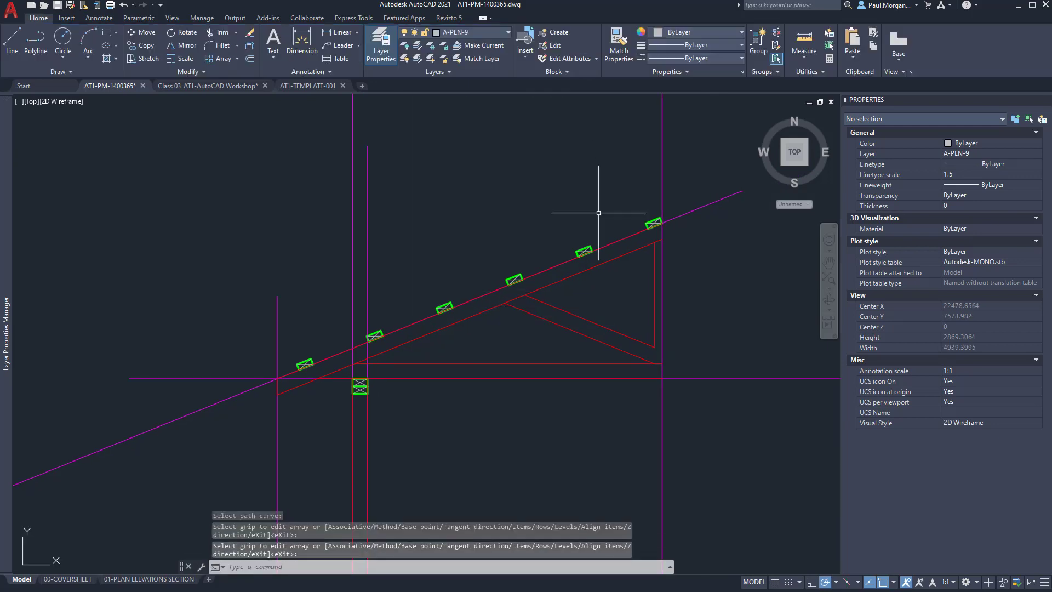
# Try to move the stud array down the top chord, using the uppermost stud's lower-right corner as the base point.
pyautogui.click(583, 250)
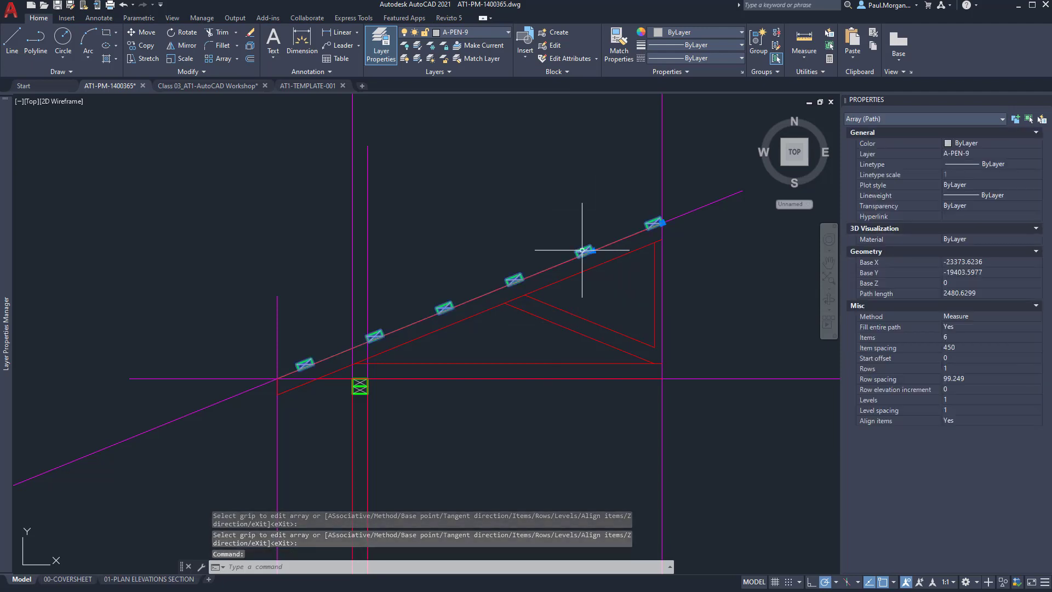
pyautogui.scroll(3, 664, 226)
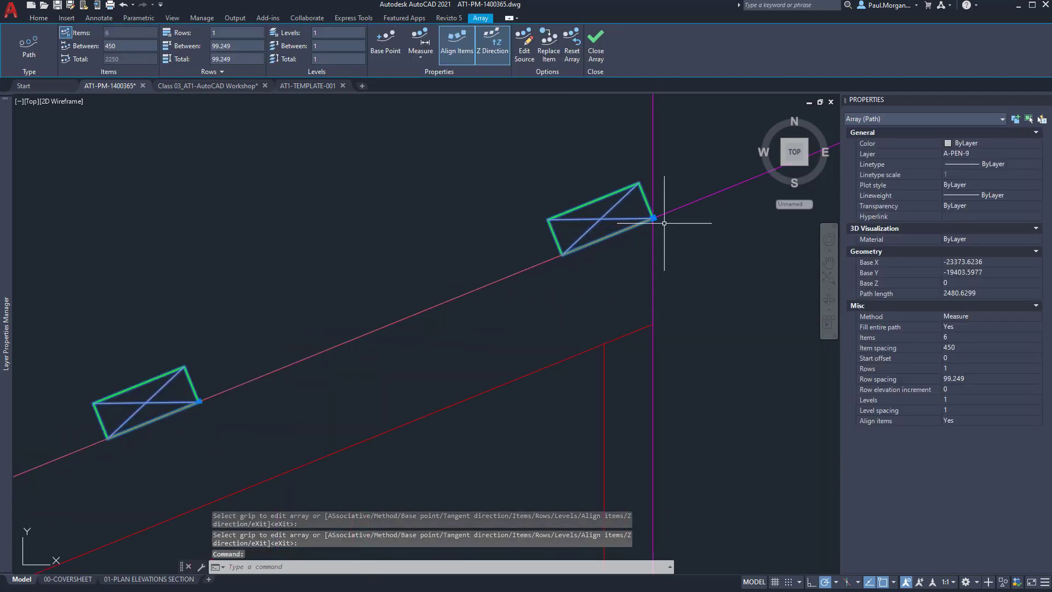
pyautogui.write('m')
pyautogui.press('Return')
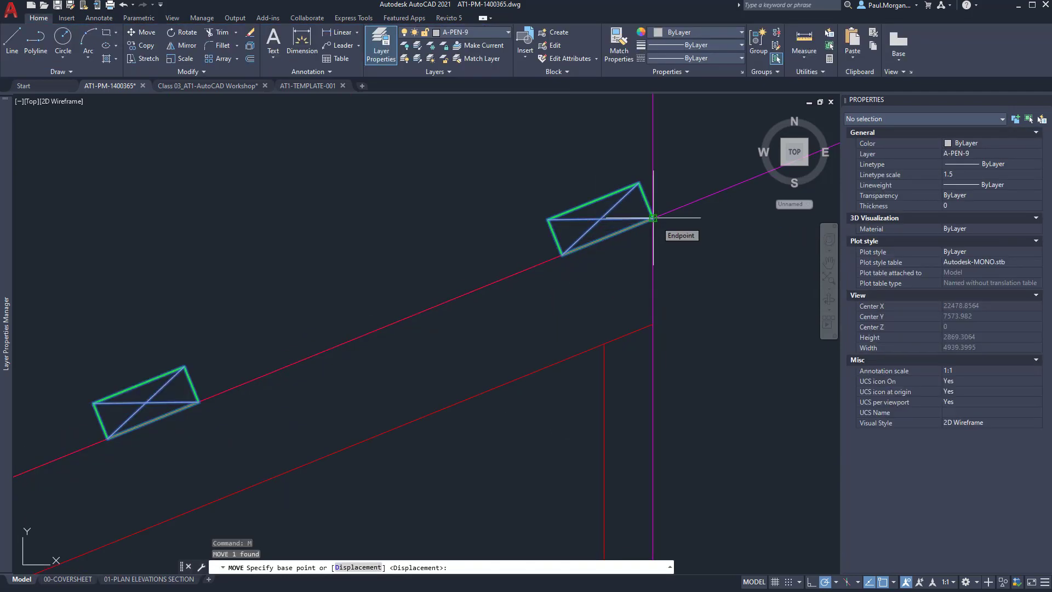
pyautogui.click(653, 218)
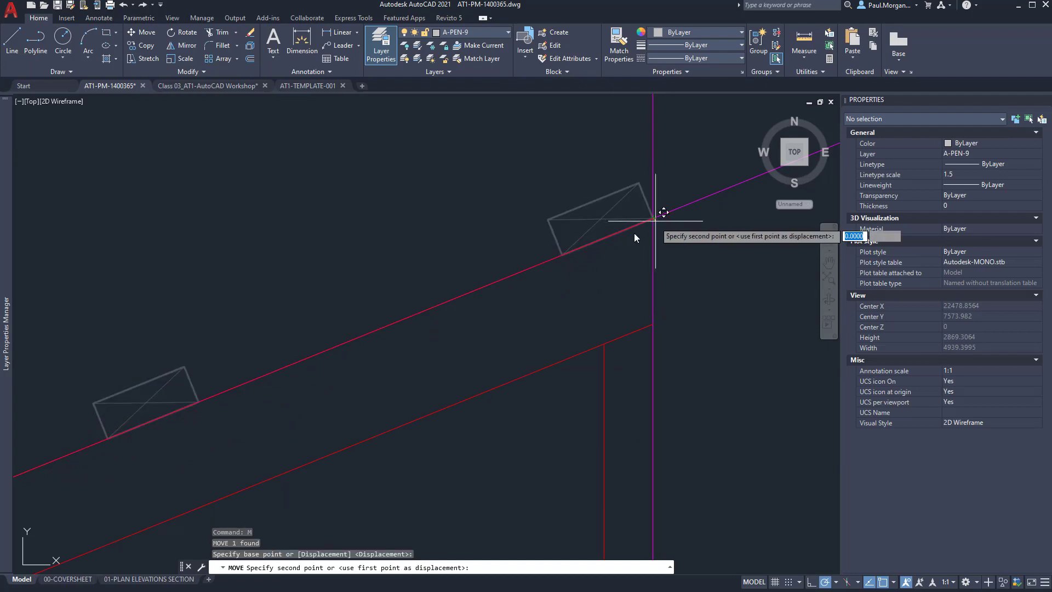
pyautogui.click(625, 233)
pyautogui.press('Escape')
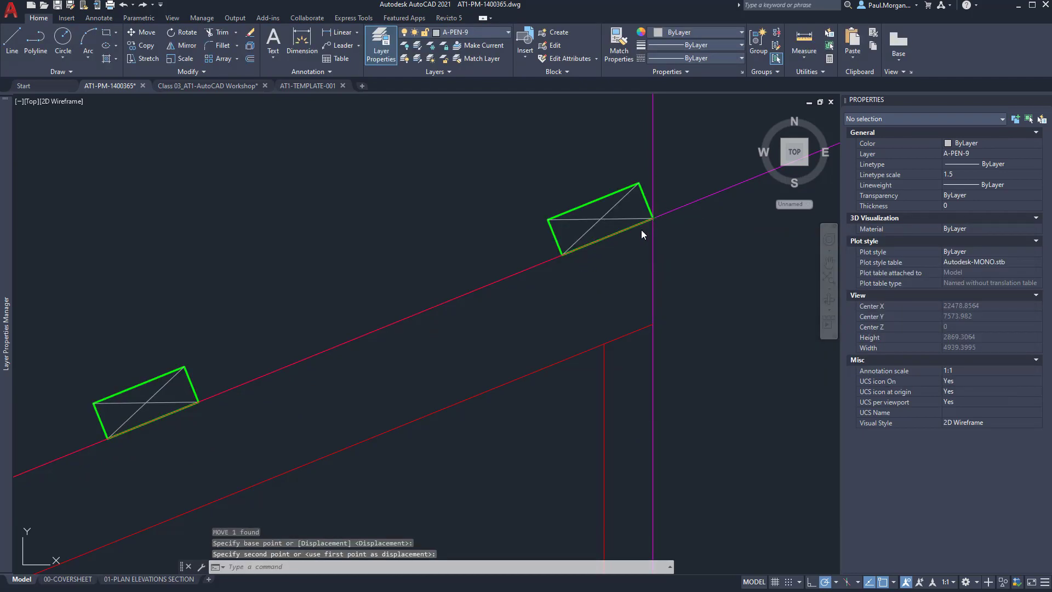
# Move the stud array by the uppermost stud's lower-right corner to the midpoint of that stud's lower edge, accepting loss of path associativity.
pyautogui.click(634, 196)
pyautogui.click(624, 186)
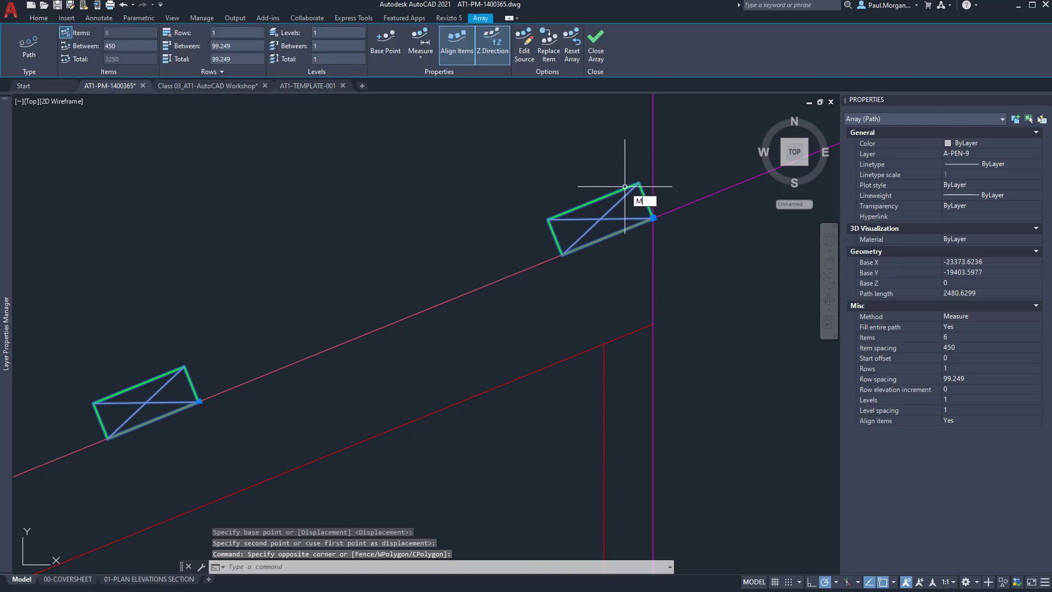
pyautogui.write('m')
pyautogui.press('Return')
pyautogui.click(653, 218)
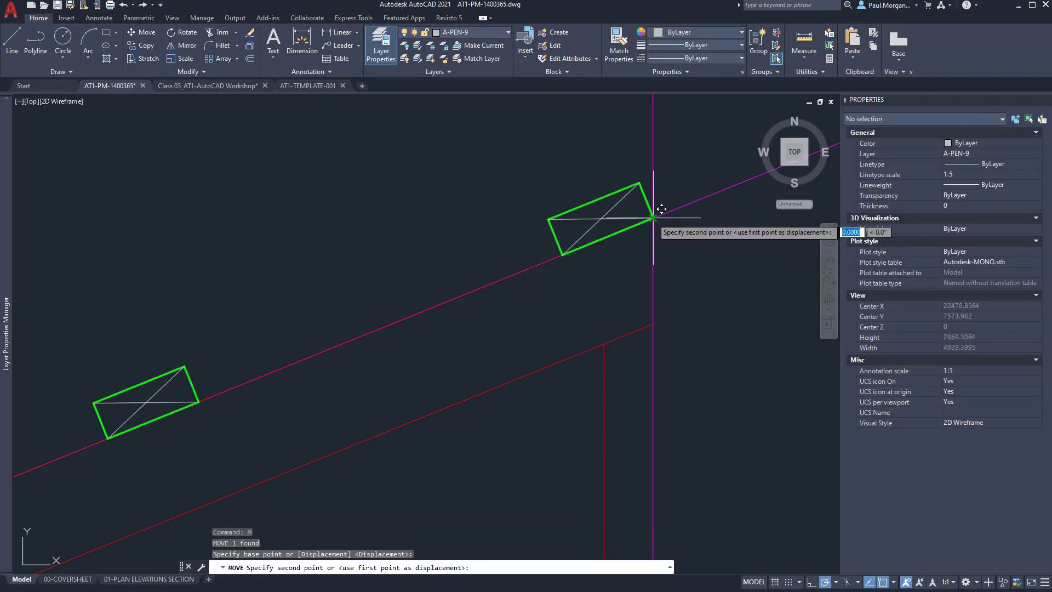
pyautogui.click(649, 219)
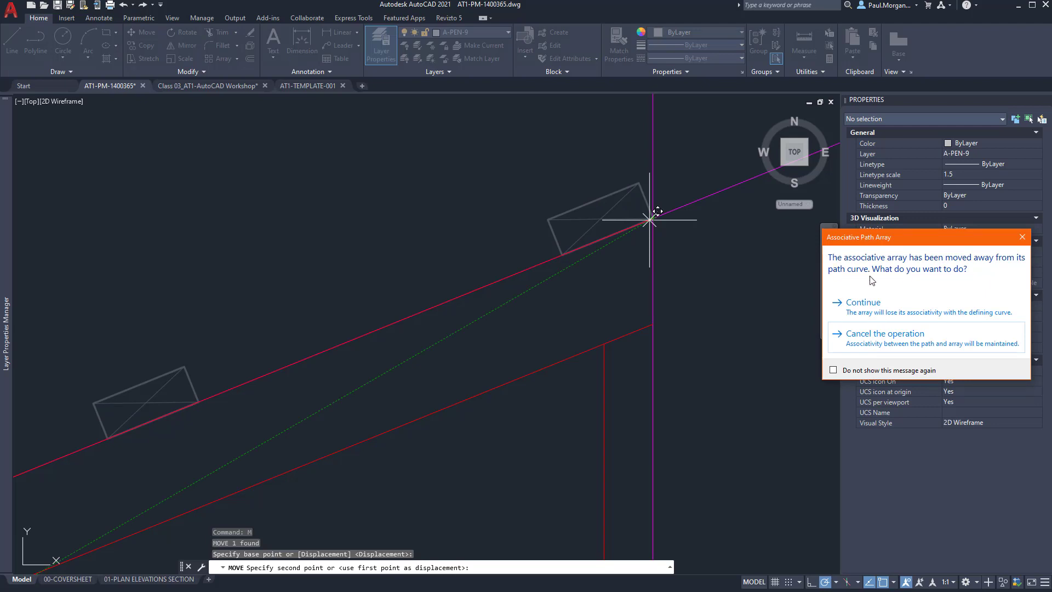
pyautogui.click(865, 311)
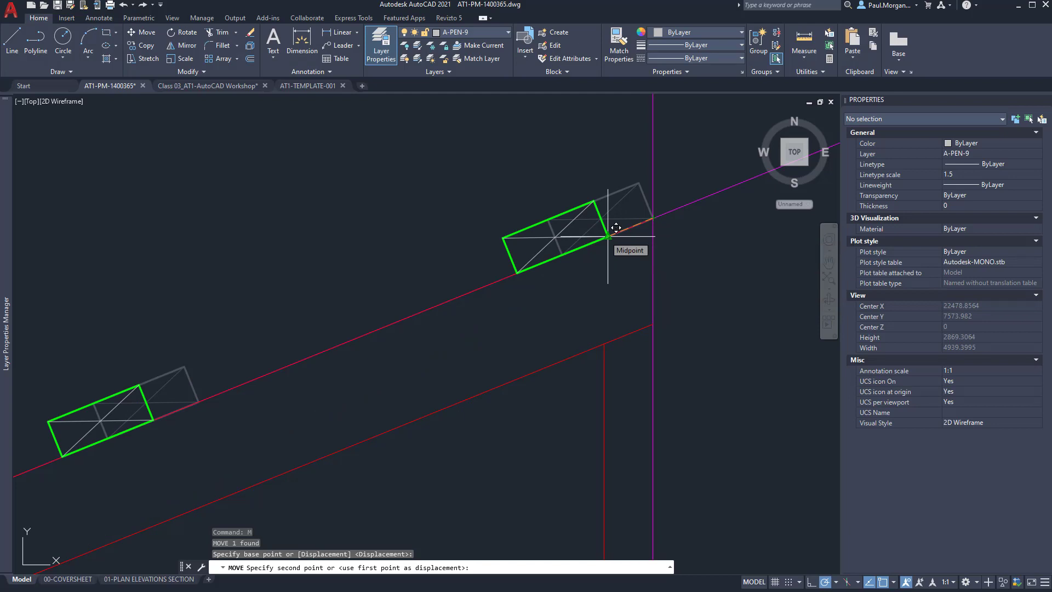
pyautogui.click(608, 236)
pyautogui.scroll(-6, 605, 236)
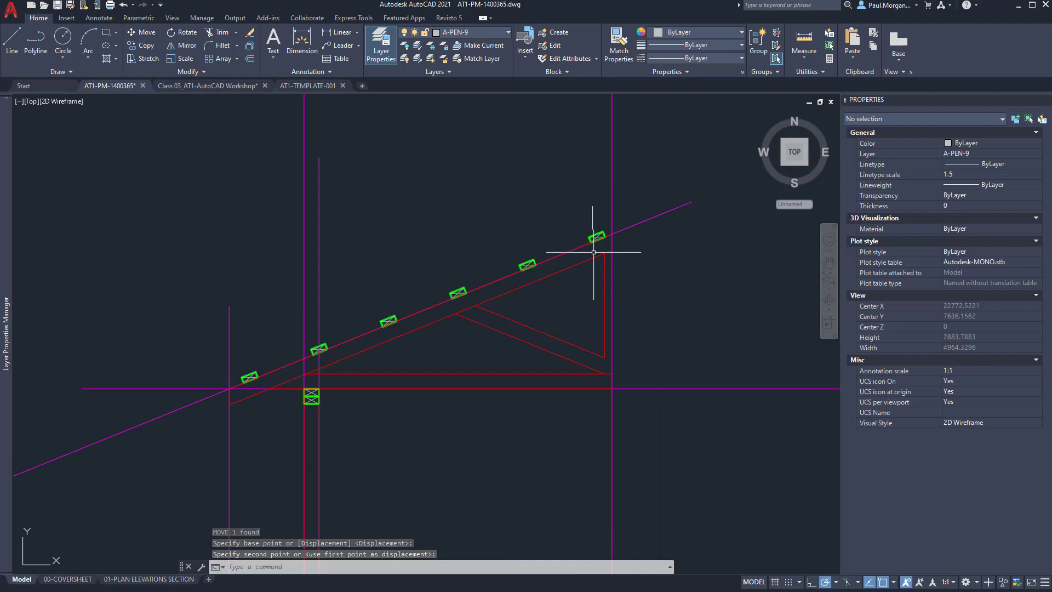
pyautogui.scroll(4, 596, 239)
pyautogui.scroll(-6, 620, 229)
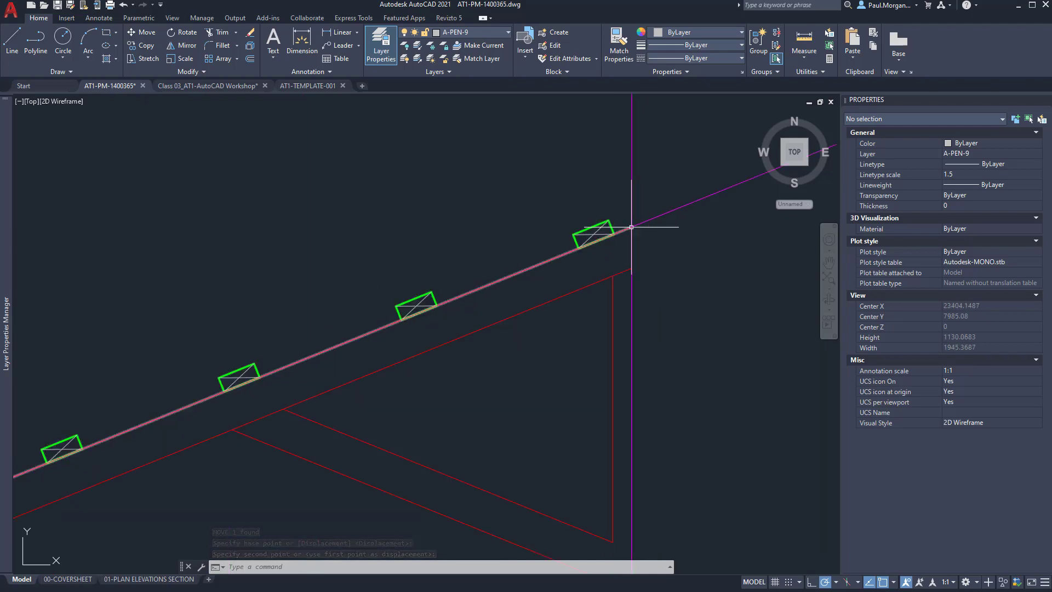
pyautogui.scroll(8, 399, 324)
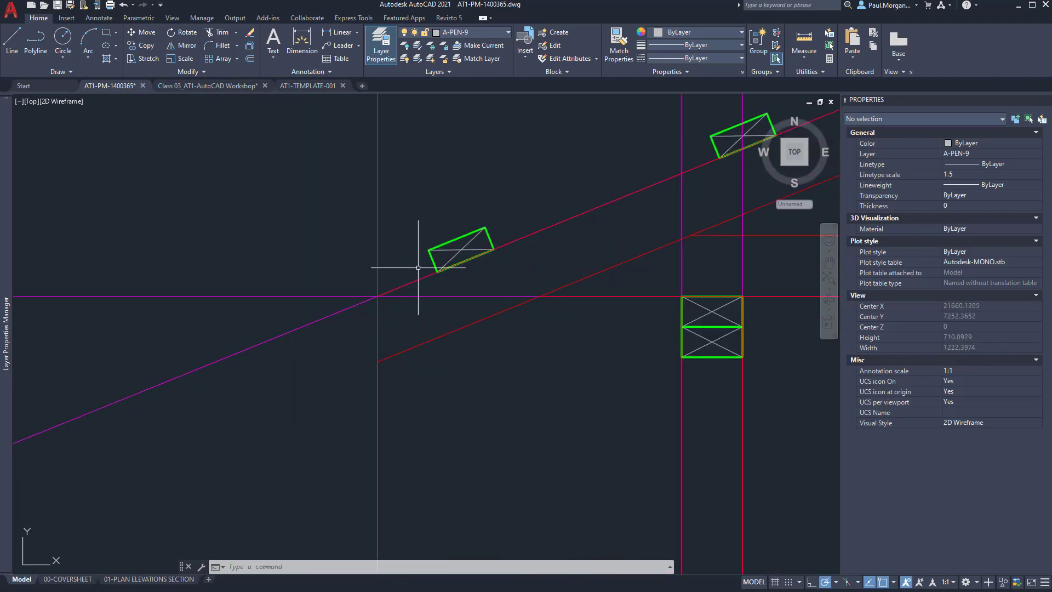
pyautogui.scroll(-8, 449, 278)
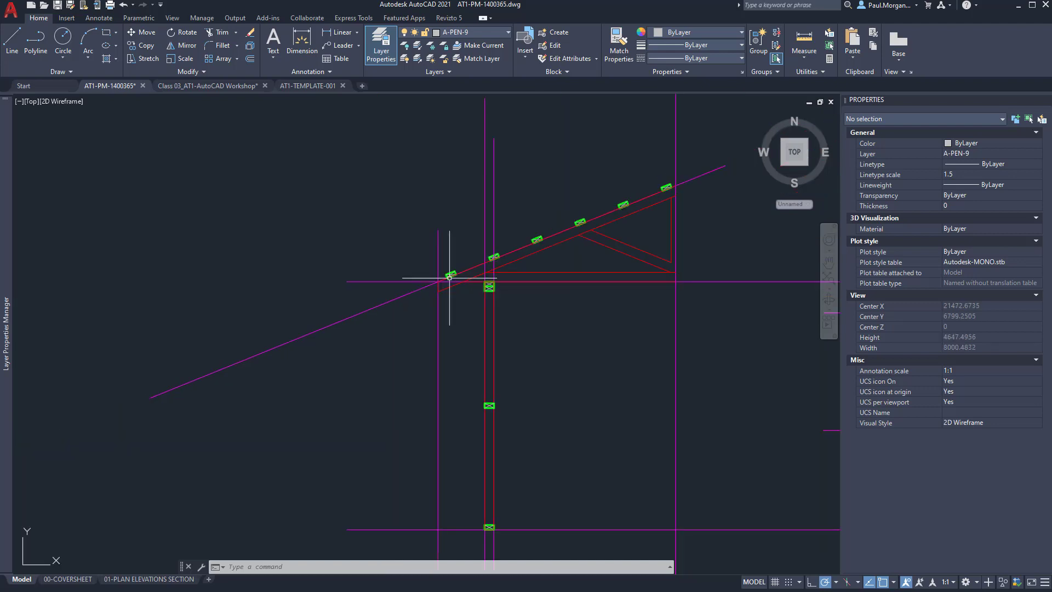
# On layer A-PEN-25, draw a line along the tops of the rafter studs, from the uppermost stud's upper-right corner to the vertical eave reference line.
pyautogui.moveTo(611, 324); pyautogui.dragTo(573, 355, button='middle')
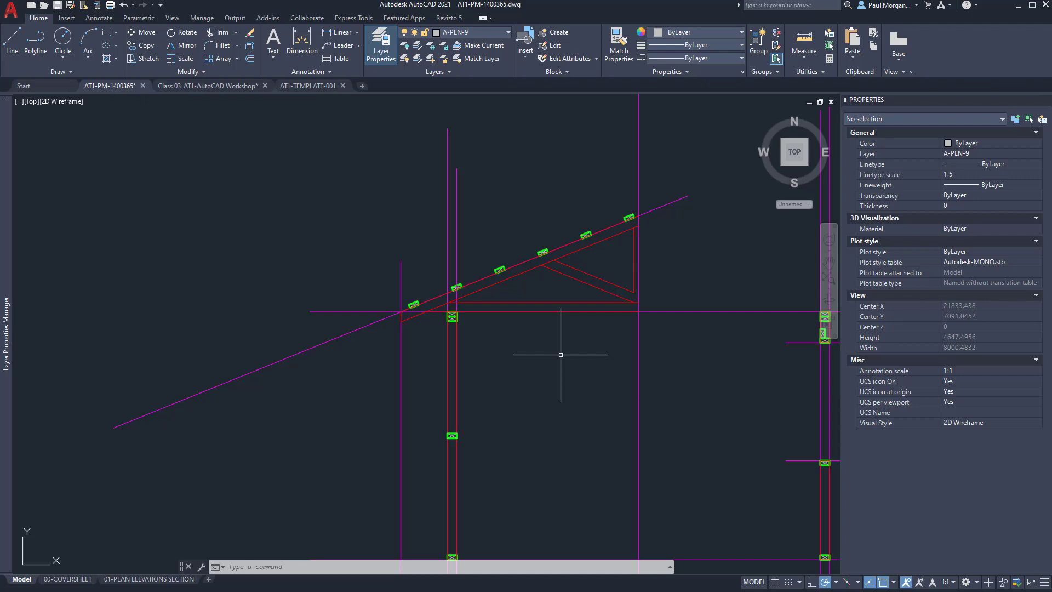
pyautogui.write('l')
pyautogui.press('Return')
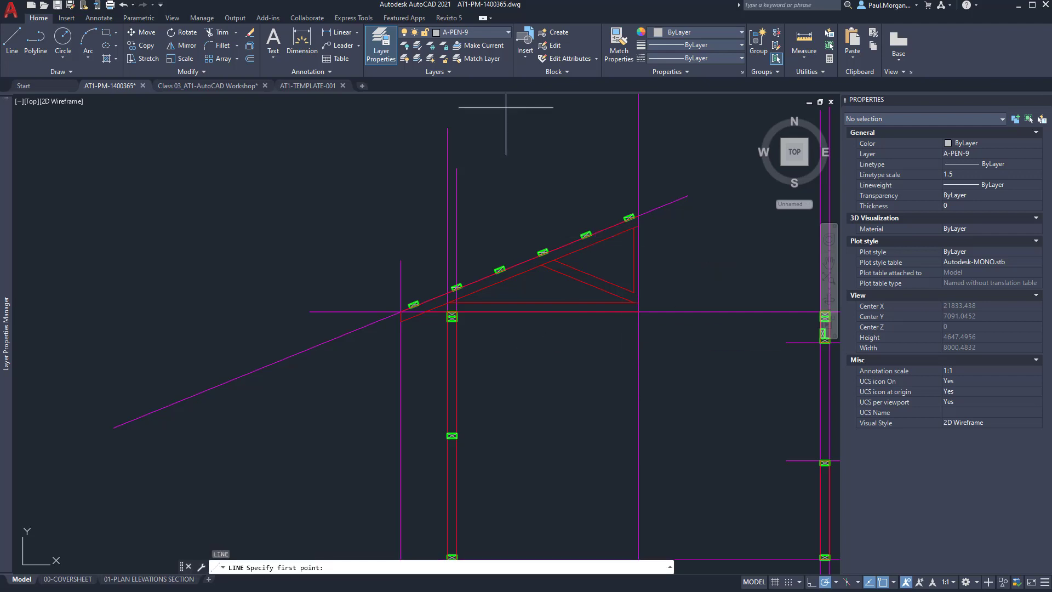
pyautogui.click(459, 32)
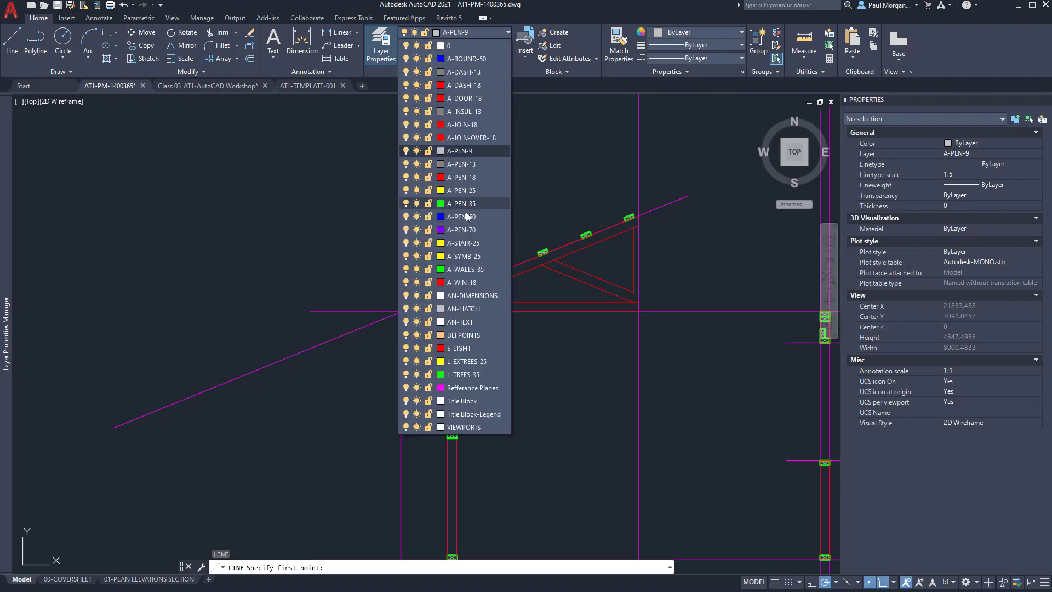
pyautogui.click(462, 190)
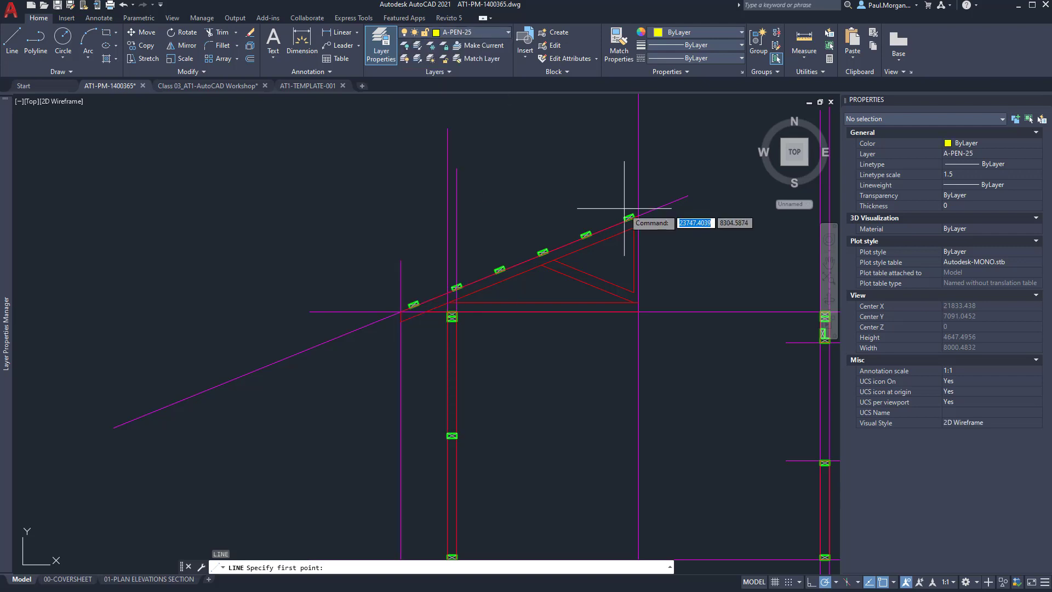
pyautogui.scroll(2, 625, 208)
pyautogui.scroll(6, 636, 218)
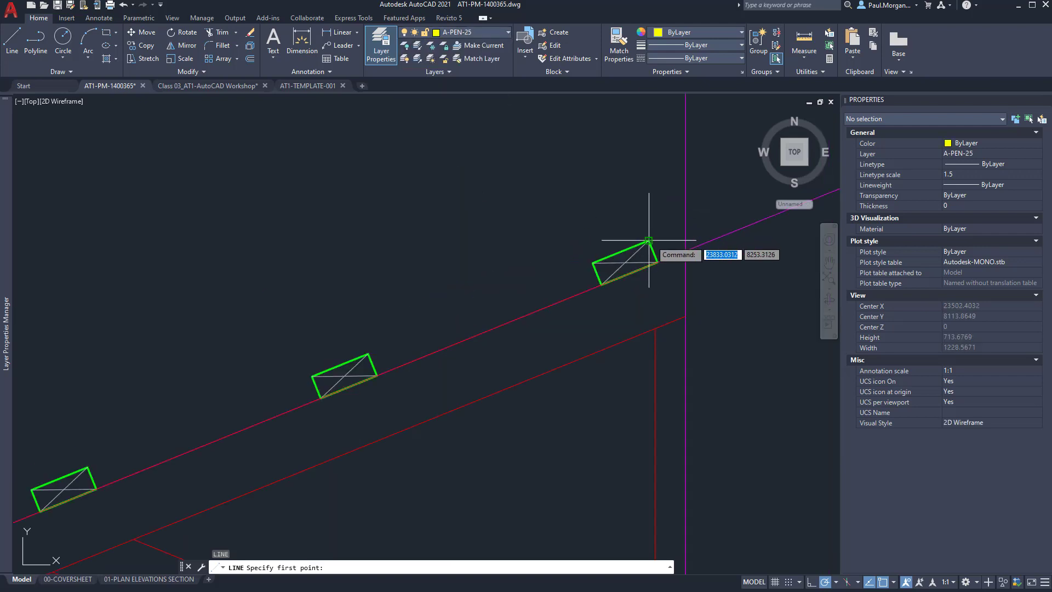
pyautogui.click(649, 240)
pyautogui.scroll(-8, 649, 240)
pyautogui.scroll(8, 514, 291)
pyautogui.moveTo(704, 305); pyautogui.dragTo(504, 292, button='middle')
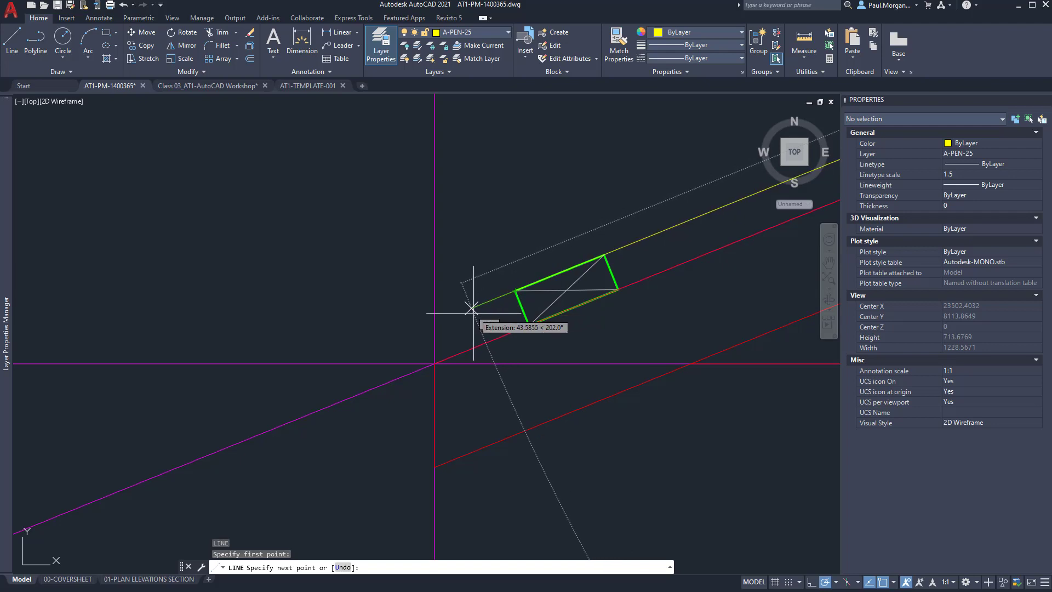
pyautogui.click(434, 323)
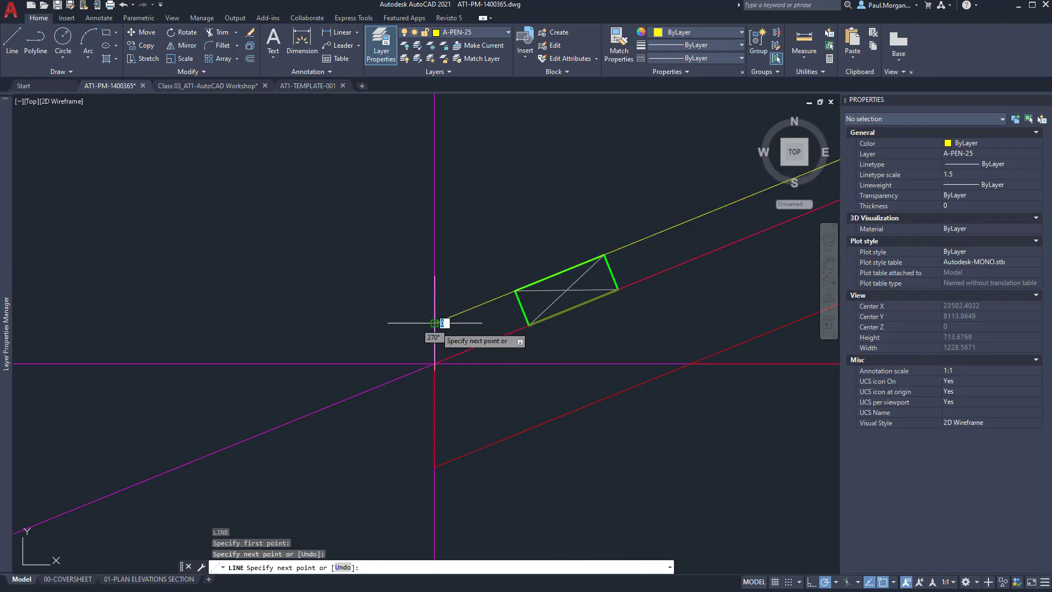
pyautogui.scroll(-5, 438, 326)
pyautogui.press('Escape')
pyautogui.press('Escape')
pyautogui.press('Escape')
pyautogui.scroll(-3, 436, 325)
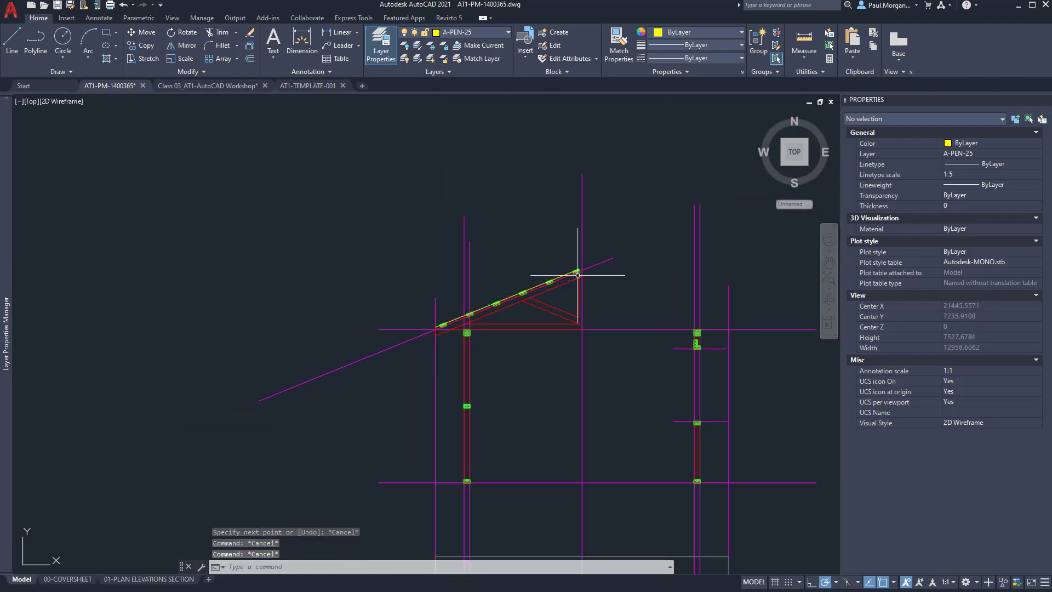
# Extend the A-PEN-25 roof line at its upper end to the vertical reference line at the truss apex.
pyautogui.scroll(5, 482, 279)
pyautogui.click(483, 277)
pyautogui.scroll(4, 573, 231)
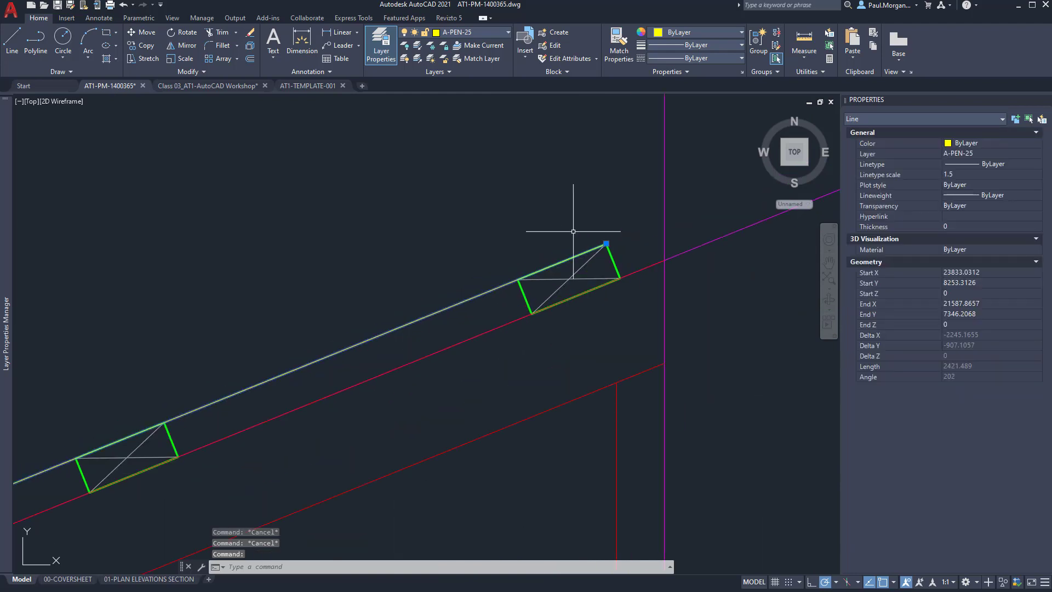
pyautogui.moveTo(622, 236); pyautogui.dragTo(514, 269, button='middle')
pyautogui.press('Escape')
pyautogui.write('EX')
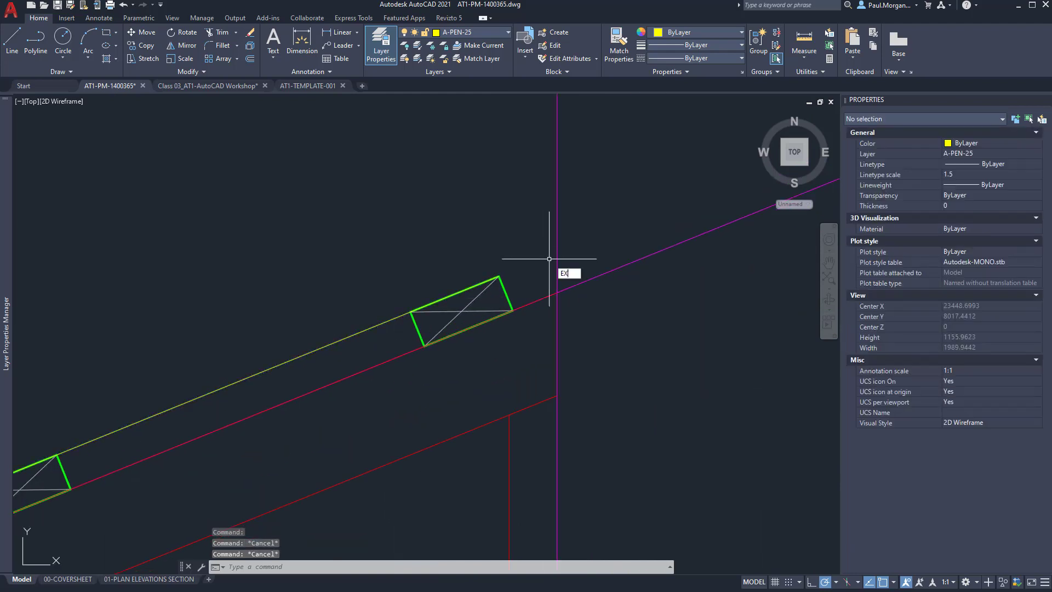
pyautogui.write('TE')
pyautogui.press('Return')
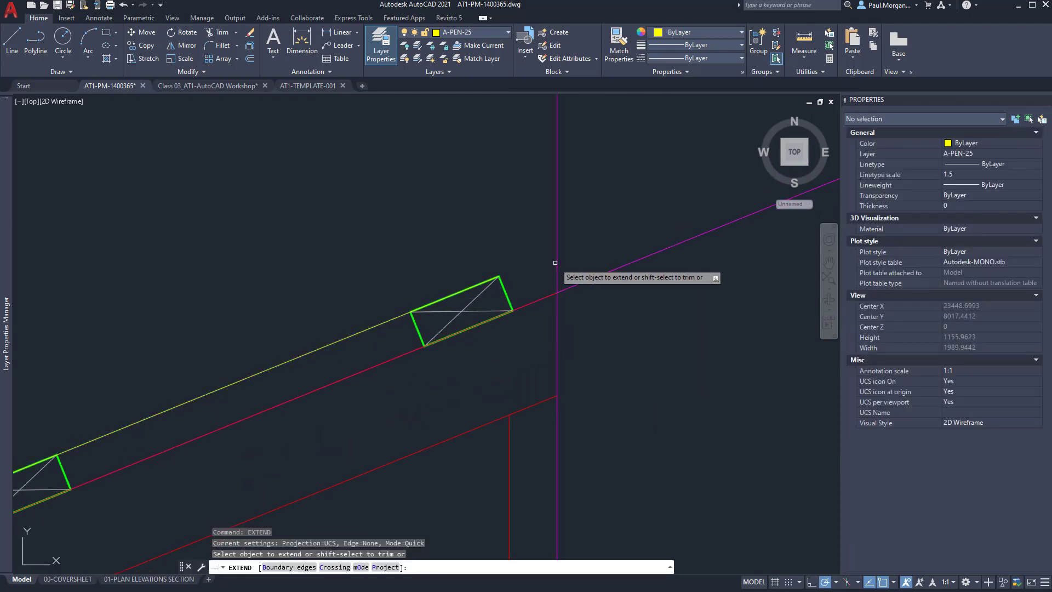
pyautogui.click(374, 326)
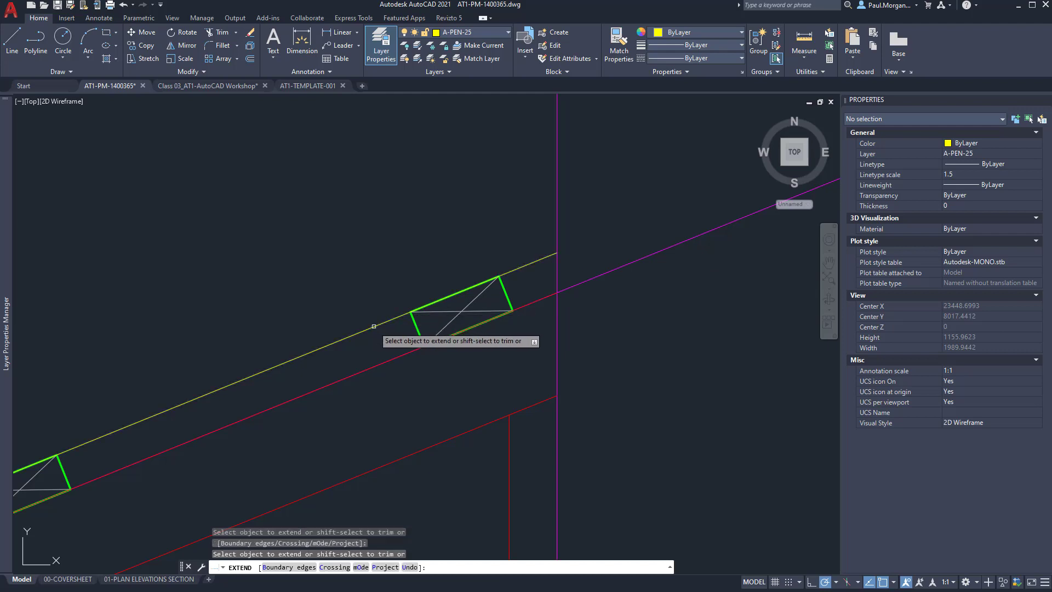
pyautogui.scroll(-4, 374, 326)
pyautogui.press('Escape')
pyautogui.scroll(-2, 373, 327)
pyautogui.moveTo(332, 339); pyautogui.dragTo(494, 249, button='middle')
pyautogui.press('Escape')
# On layer A-PEN-35, draw a closed upright polyline rectangle 235 mm high and 35 mm wide in the empty space beside the wall.
pyautogui.scroll(2, 304, 352)
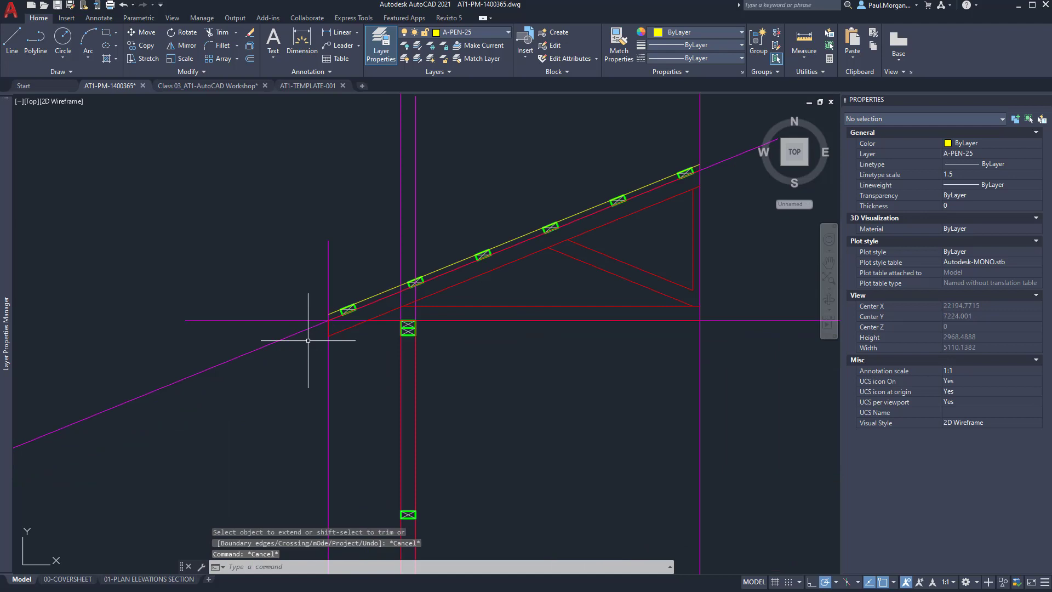
pyautogui.scroll(2, 308, 340)
pyautogui.moveTo(343, 383)
pyautogui.mouseDown(button='middle')
pyautogui.moveTo(347, 310)
pyautogui.moveTo(358, 304)
pyautogui.mouseUp(button='middle')
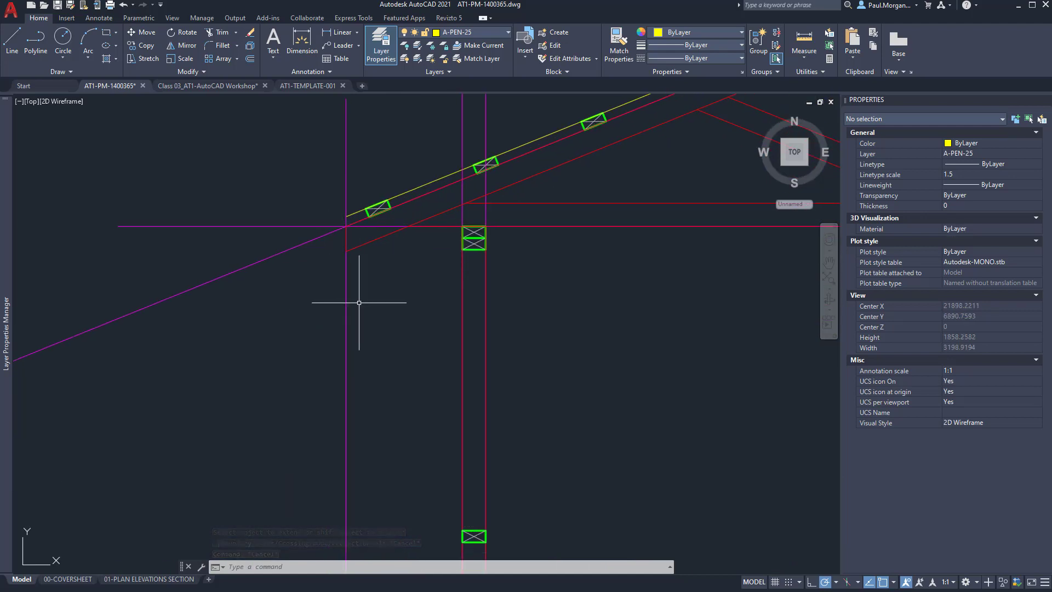
pyautogui.scroll(4, 310, 193)
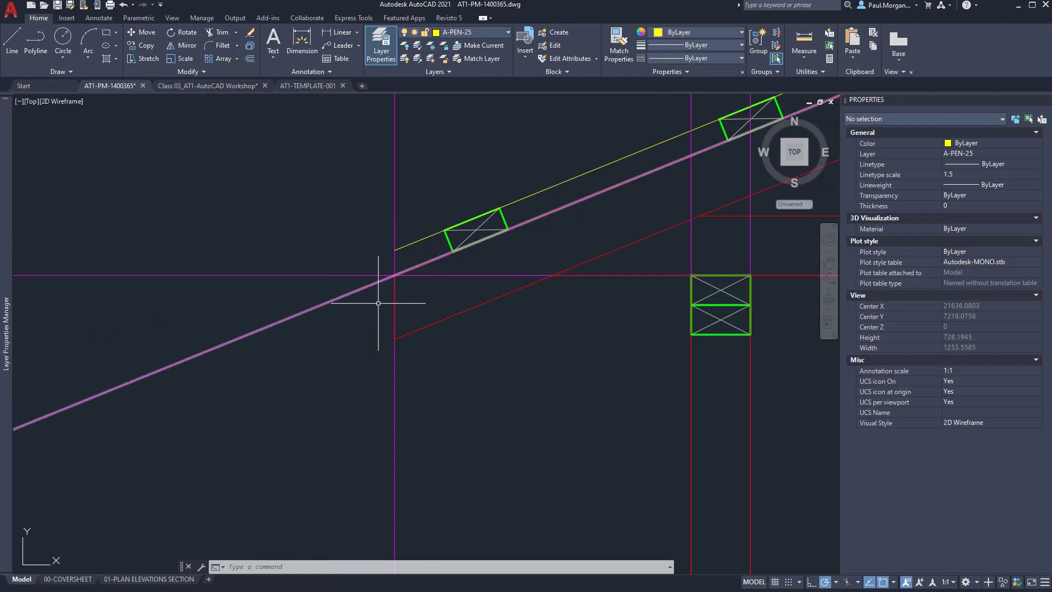
pyautogui.scroll(-2, 404, 305)
pyautogui.scroll(-4, 404, 305)
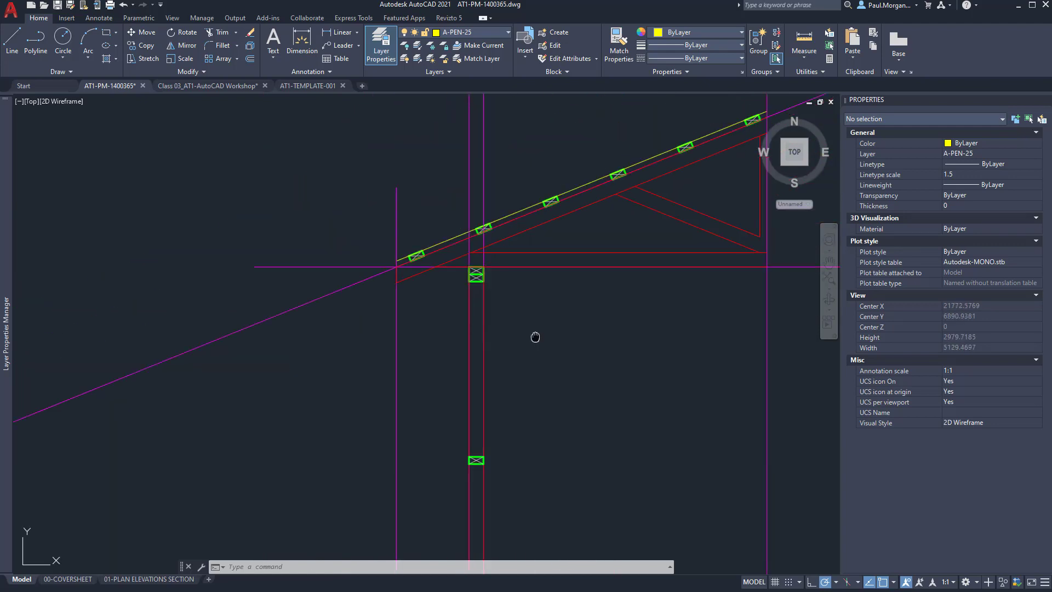
pyautogui.write('pl')
pyautogui.press('Return')
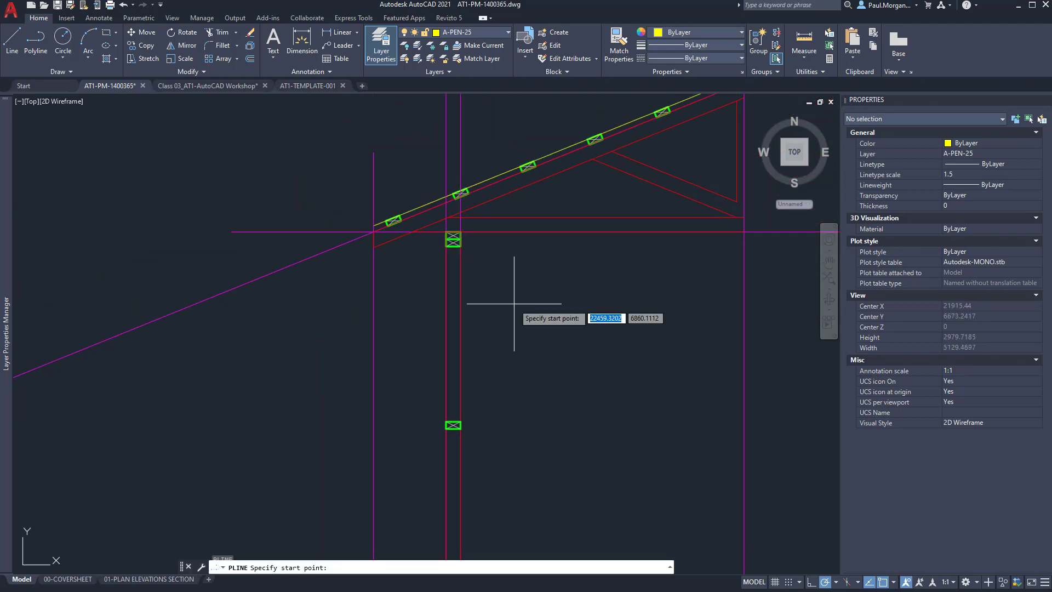
pyautogui.click(467, 36)
pyautogui.click(468, 204)
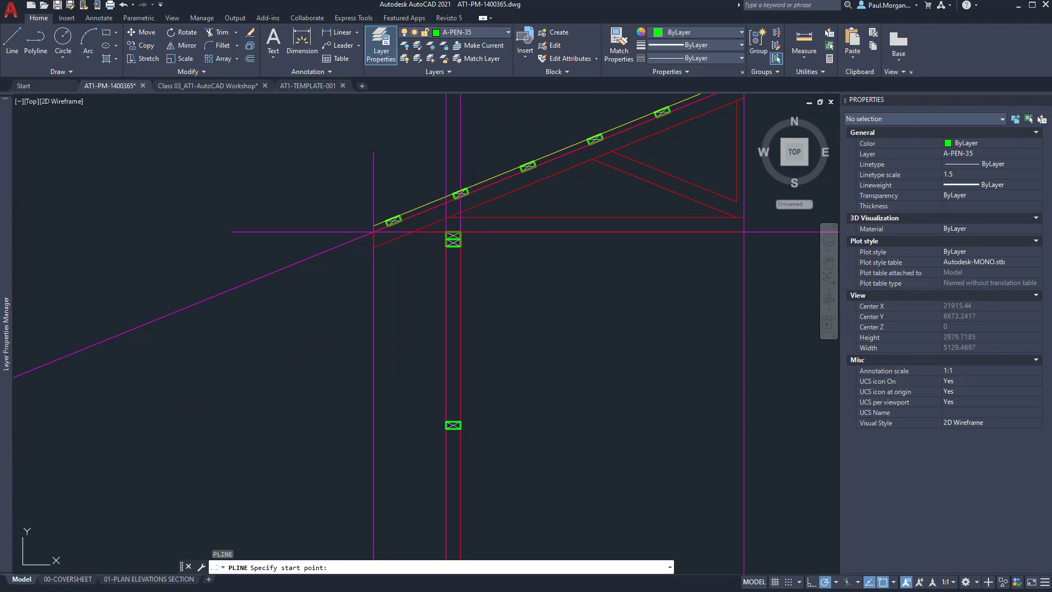
pyautogui.scroll(2, 512, 273)
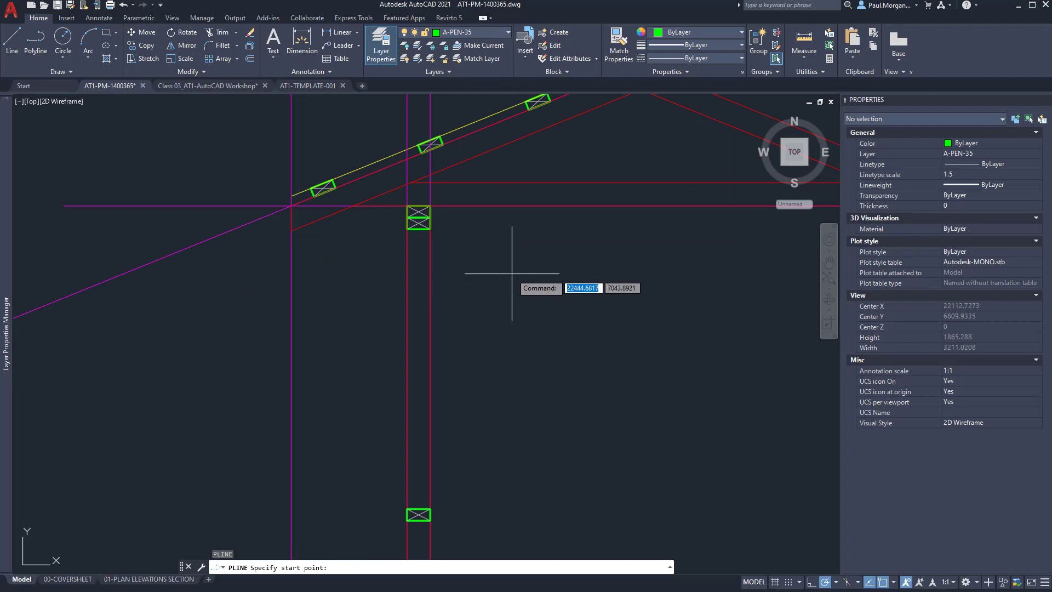
pyautogui.click(512, 273)
pyautogui.write('235')
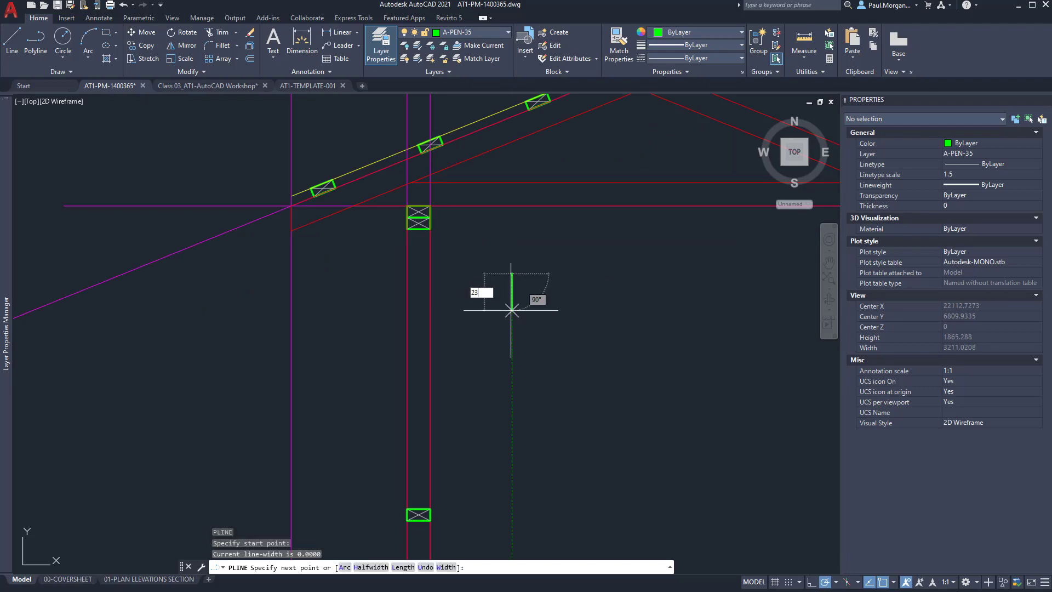
pyautogui.press('Return')
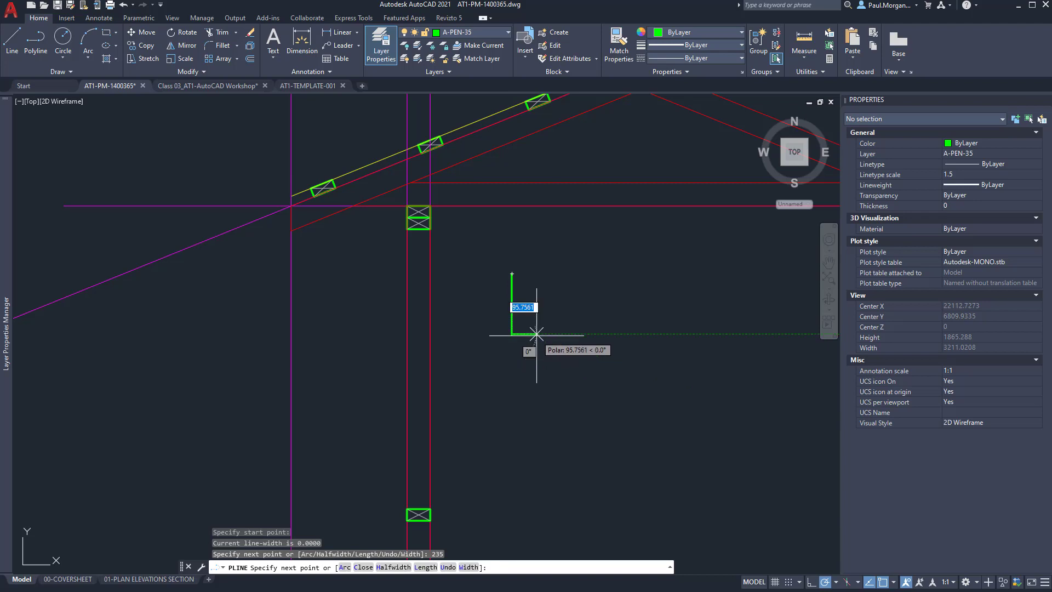
pyautogui.write('35')
pyautogui.press('Return')
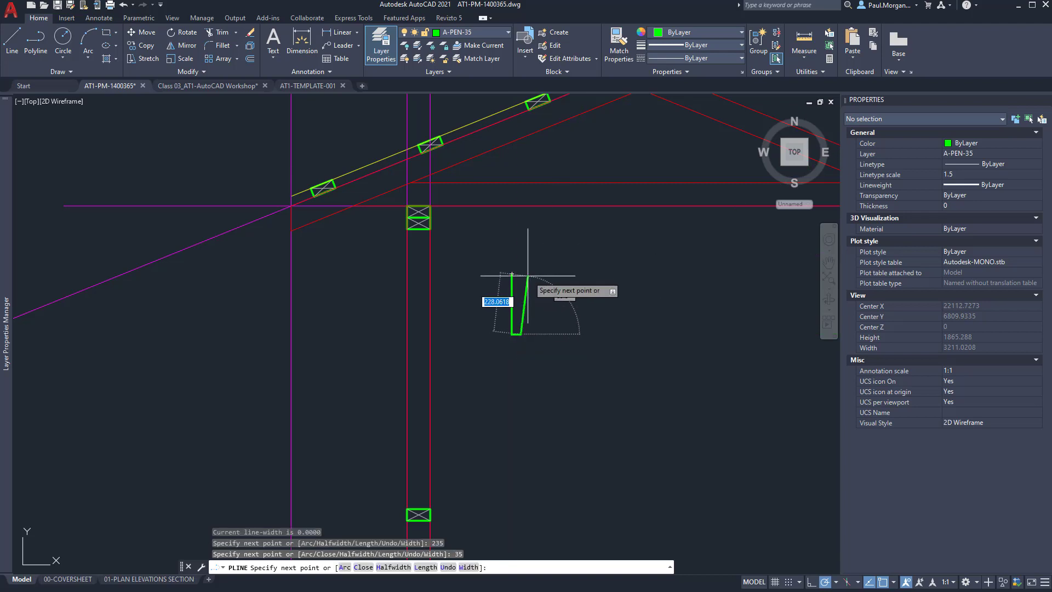
pyautogui.click(521, 273)
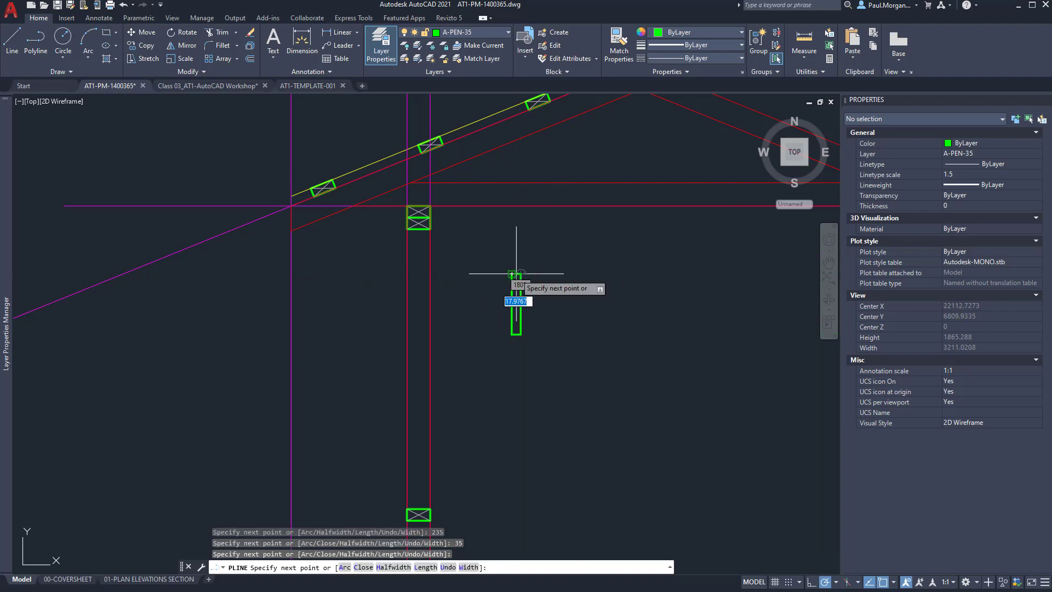
pyautogui.click(513, 273)
pyautogui.press('Escape')
pyautogui.press('Escape')
pyautogui.scroll(2, 515, 274)
pyautogui.moveTo(515, 274); pyautogui.dragTo(433, 170, button='middle')
# On layer A-PEN-9, draw two crossing diagonal lines between opposite corners of the 235 x 35 mm rectangle.
pyautogui.click(443, 32)
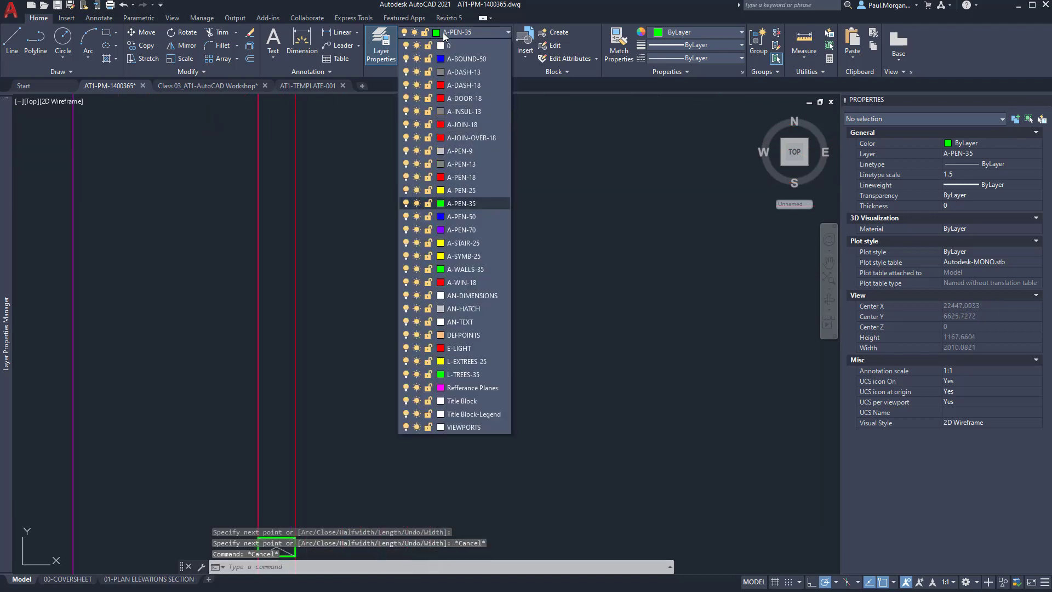
pyautogui.click(475, 151)
pyautogui.write('l')
pyautogui.press('Return')
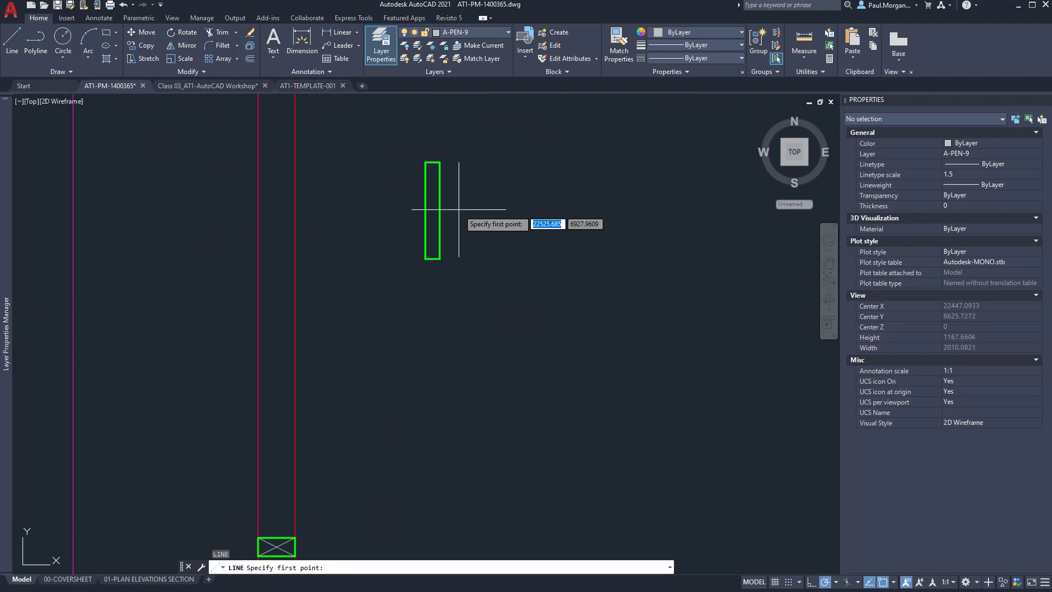
pyautogui.click(439, 163)
pyautogui.click(426, 258)
pyautogui.press('Escape')
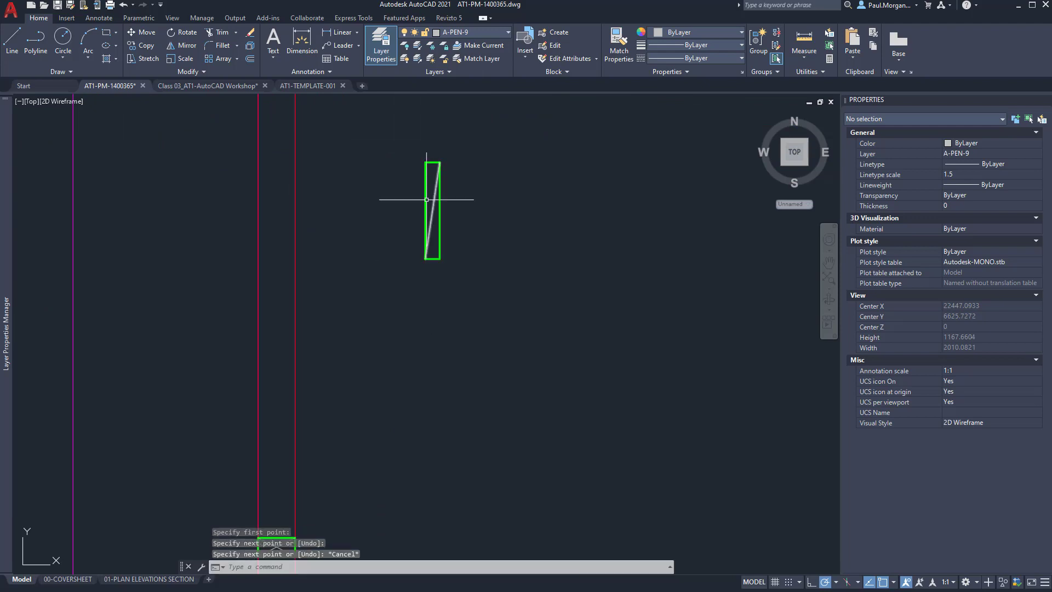
pyautogui.press('space')
pyautogui.click(425, 163)
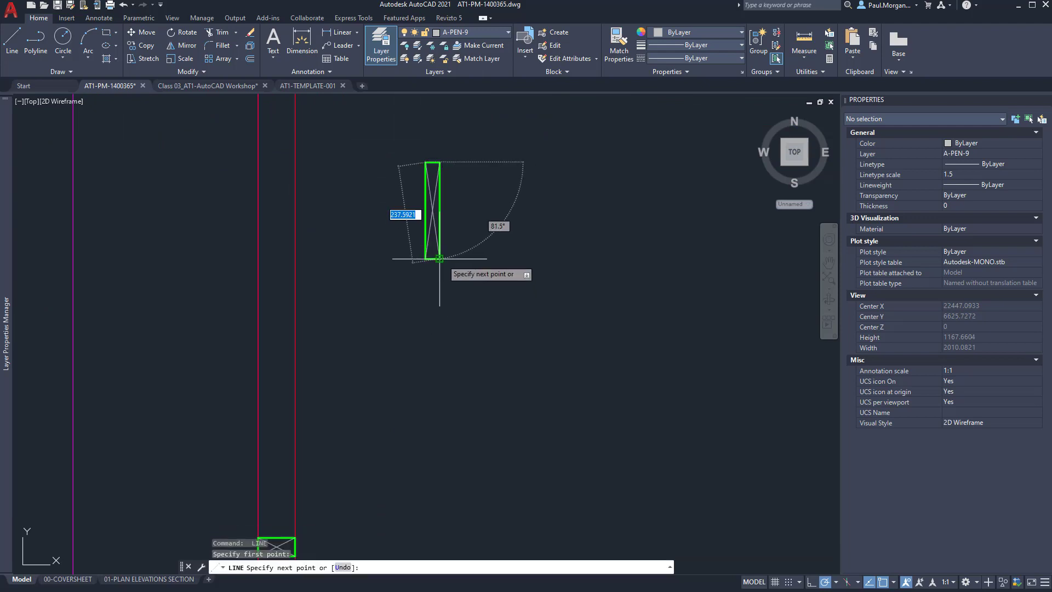
pyautogui.click(440, 258)
pyautogui.press('Escape')
pyautogui.press('Escape')
# Move the crossed fascia rectangle by its upper-right corner to the lower end of the truss's top chord at the eave.
pyautogui.scroll(-6, 442, 259)
pyautogui.moveTo(451, 291); pyautogui.dragTo(517, 298, button='middle')
pyautogui.scroll(8, 498, 255)
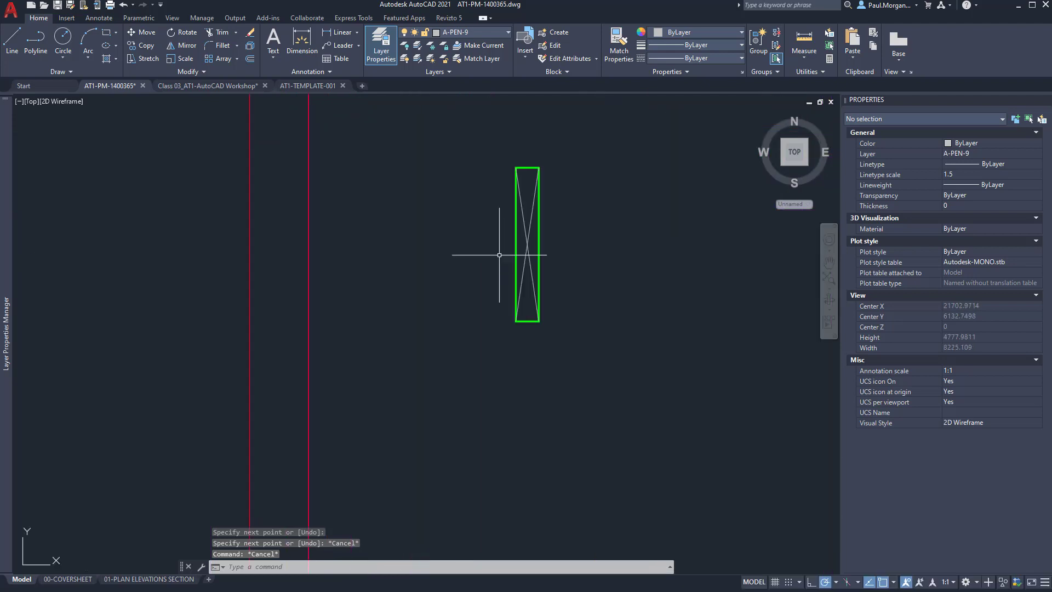
pyautogui.click(554, 160)
pyautogui.click(498, 328)
pyautogui.scroll(-3, 500, 345)
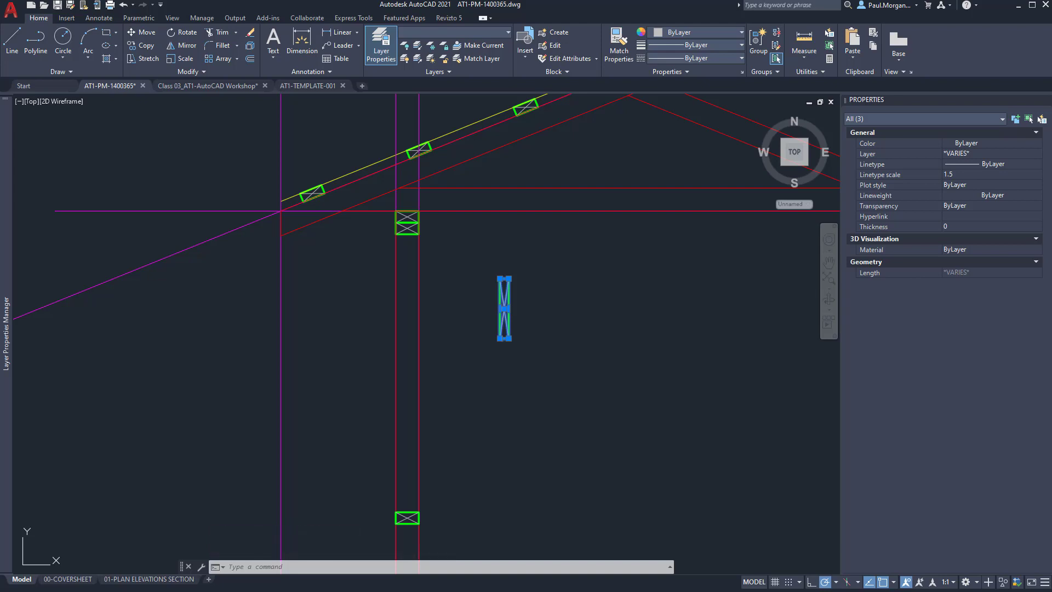
pyautogui.write('m')
pyautogui.press('Return')
pyautogui.click(509, 277)
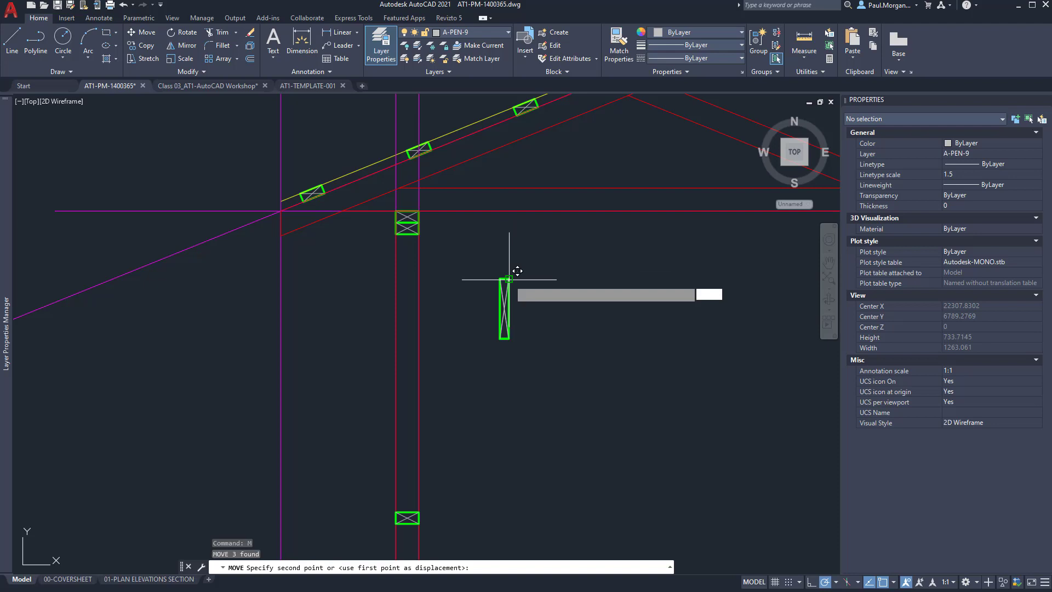
pyautogui.click(279, 210)
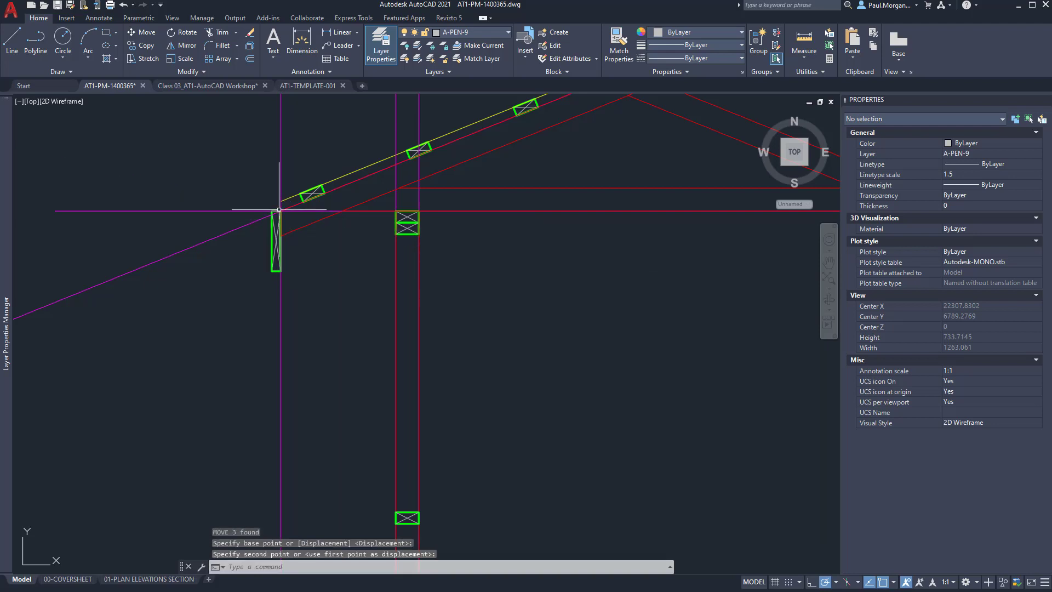
pyautogui.press('Escape')
pyautogui.press('Escape')
pyautogui.scroll(-3, 330, 267)
pyautogui.scroll(5, 337, 258)
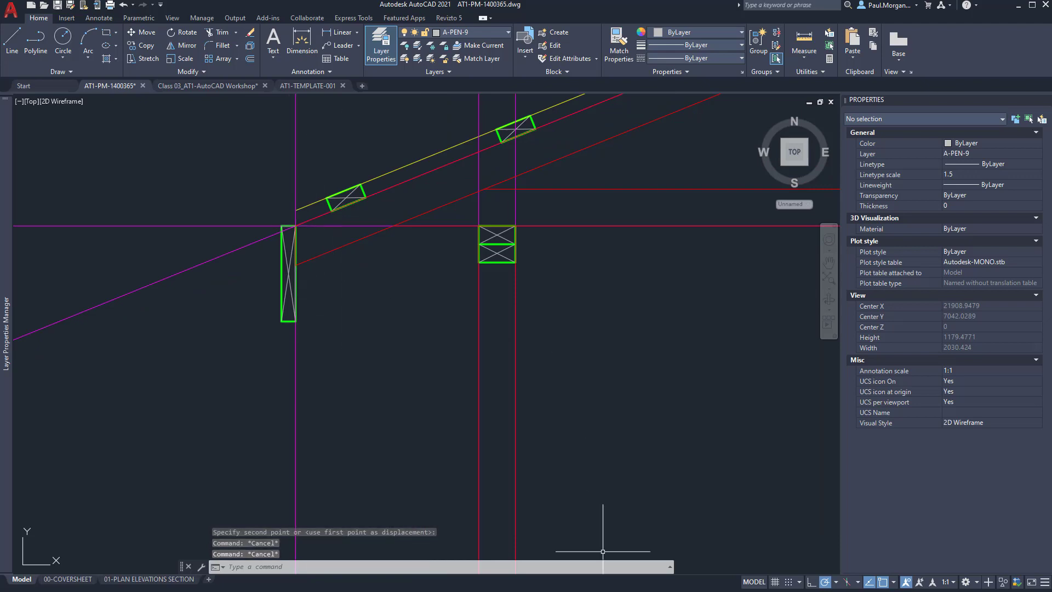
# Switch to the reference drawing set in Revu and examine how the fascia, gutter and rafter end meet at both eaves.
pyautogui.hotkey('alt', 'Tab')
pyautogui.moveTo(329, 406); pyautogui.dragTo(493, 350, button='middle')
pyautogui.scroll(4, 323, 342)
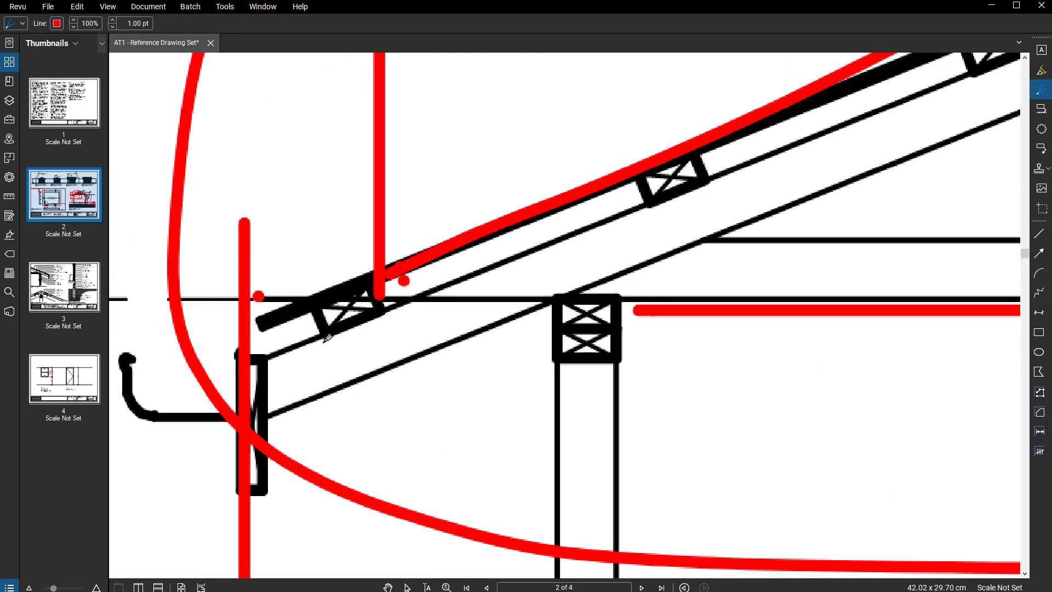
pyautogui.scroll(-4, 323, 340)
pyautogui.moveTo(899, 366); pyautogui.dragTo(445, 343, button='middle')
pyautogui.moveTo(975, 348); pyautogui.dragTo(559, 343, button='middle')
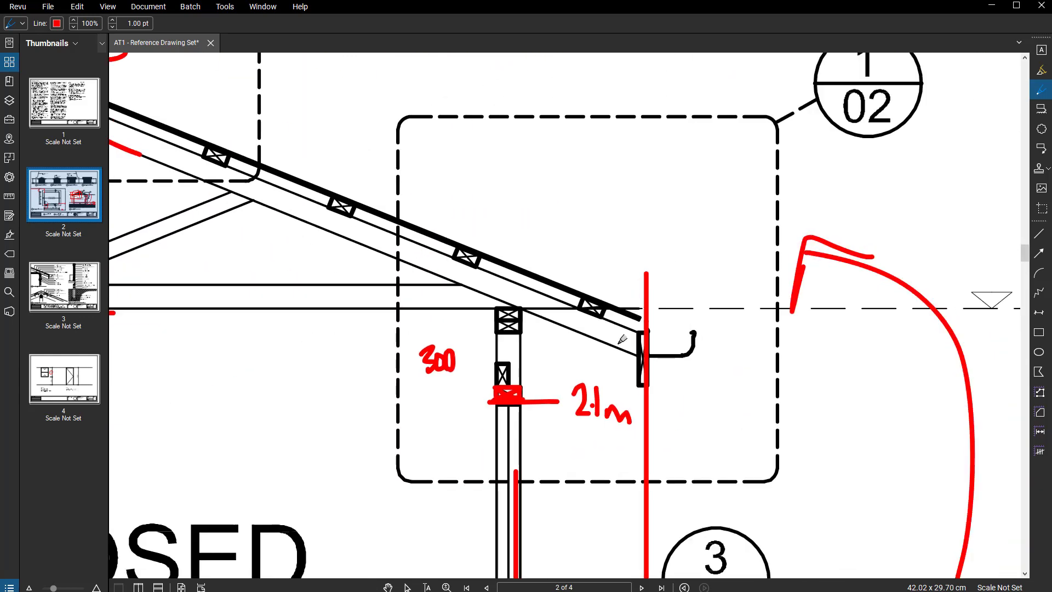
pyautogui.scroll(3, 631, 337)
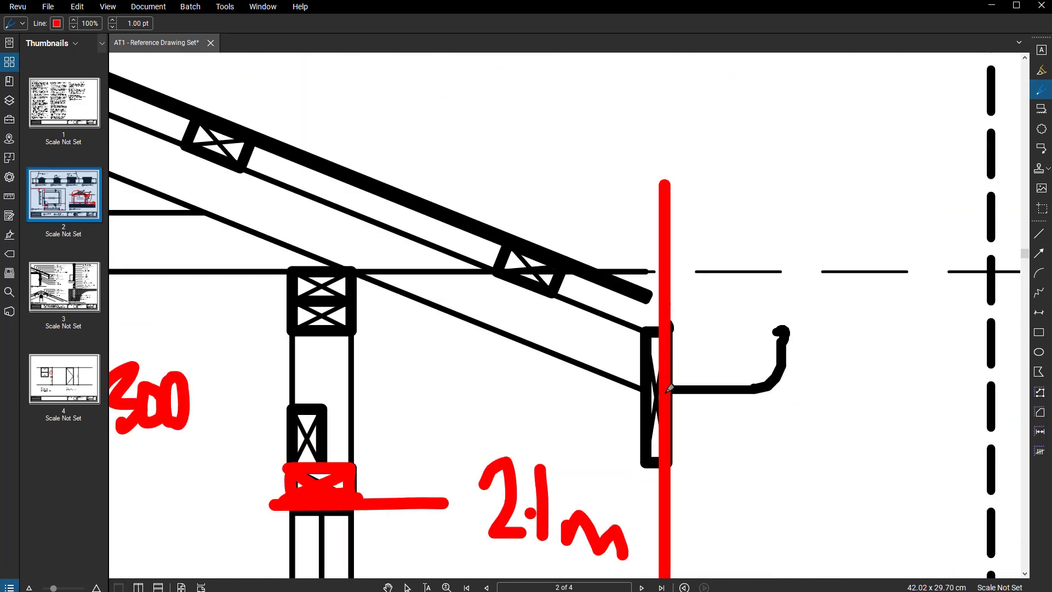
# Circle the gutter at the other eave of the workshop section with a freehand red pen markup.
pyautogui.scroll(-5, 666, 392)
pyautogui.moveTo(480, 354); pyautogui.dragTo(783, 334, button='middle')
pyautogui.moveTo(335, 358)
pyautogui.mouseDown(button='middle')
pyautogui.moveTo(549, 301)
pyautogui.moveTo(631, 292)
pyautogui.mouseUp(button='middle')
pyautogui.scroll(1, 324, 293)
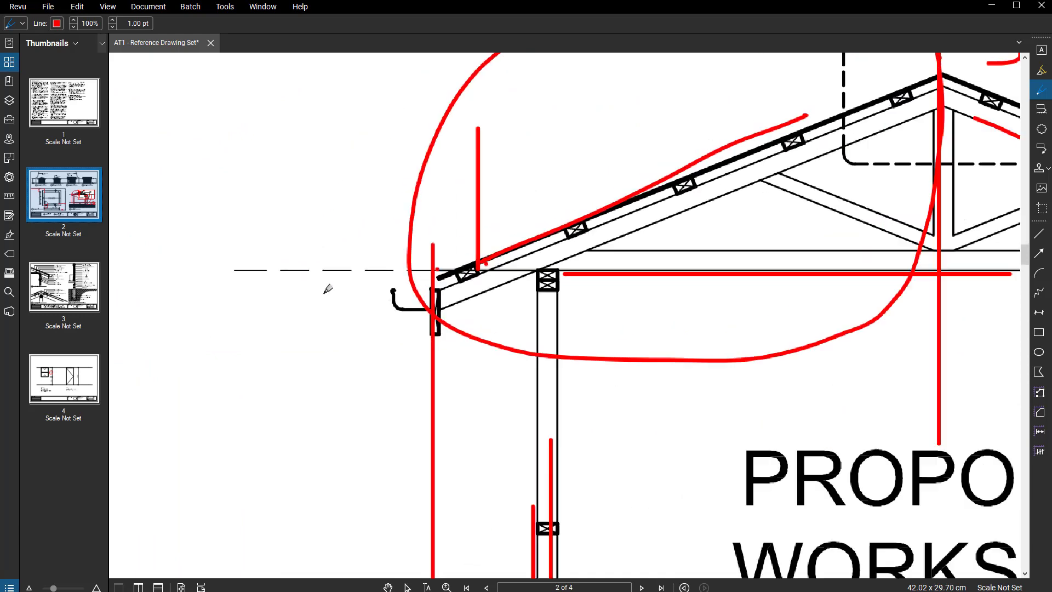
pyautogui.scroll(3, 328, 288)
pyautogui.moveTo(556, 264)
pyautogui.mouseDown()
pyautogui.moveTo(462, 348)
pyautogui.moveTo(500, 226)
pyautogui.mouseUp()
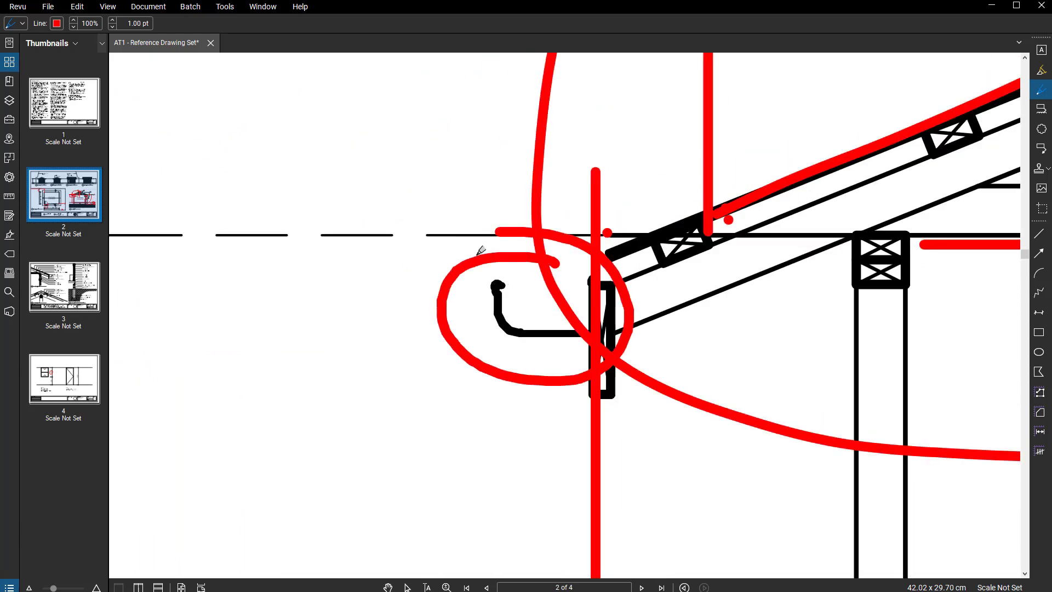
pyautogui.scroll(-3, 434, 419)
pyautogui.press('Escape')
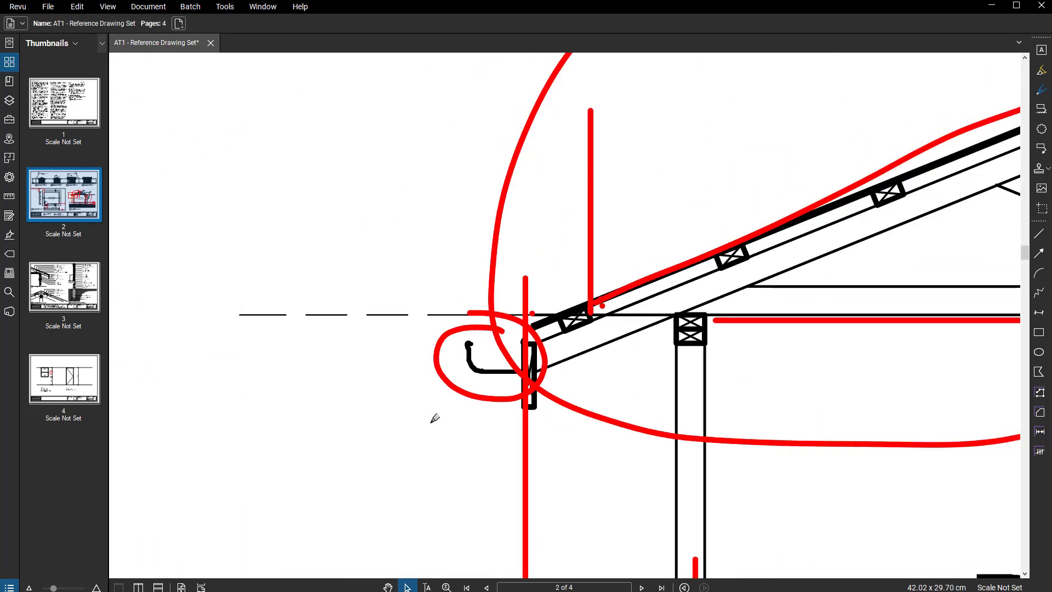
pyautogui.scroll(-1, 434, 419)
pyautogui.moveTo(469, 277); pyautogui.dragTo(421, 266, button='middle')
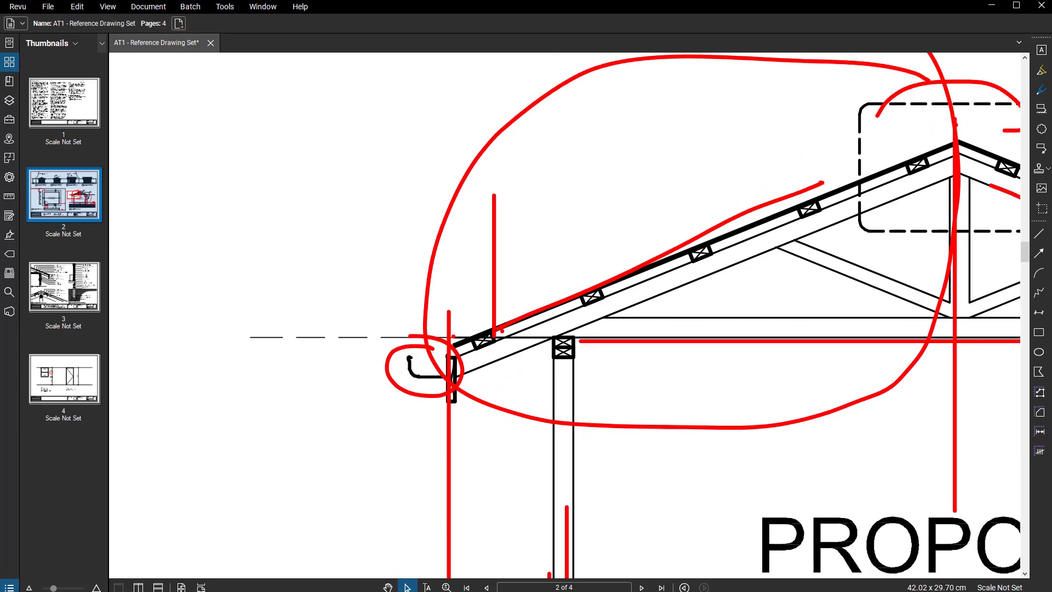
# Switch to the lysaght_quad_115_hi_front drawing in AutoCAD and examine the separate segments of the gutter profile, including its curled lip.
pyautogui.click(993, 7)
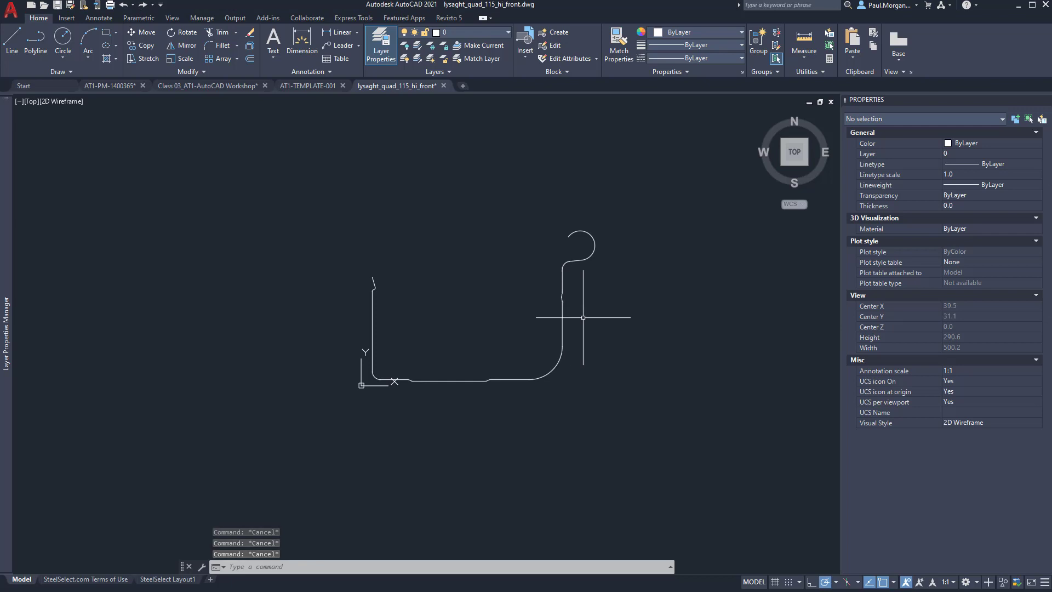
pyautogui.scroll(2, 597, 340)
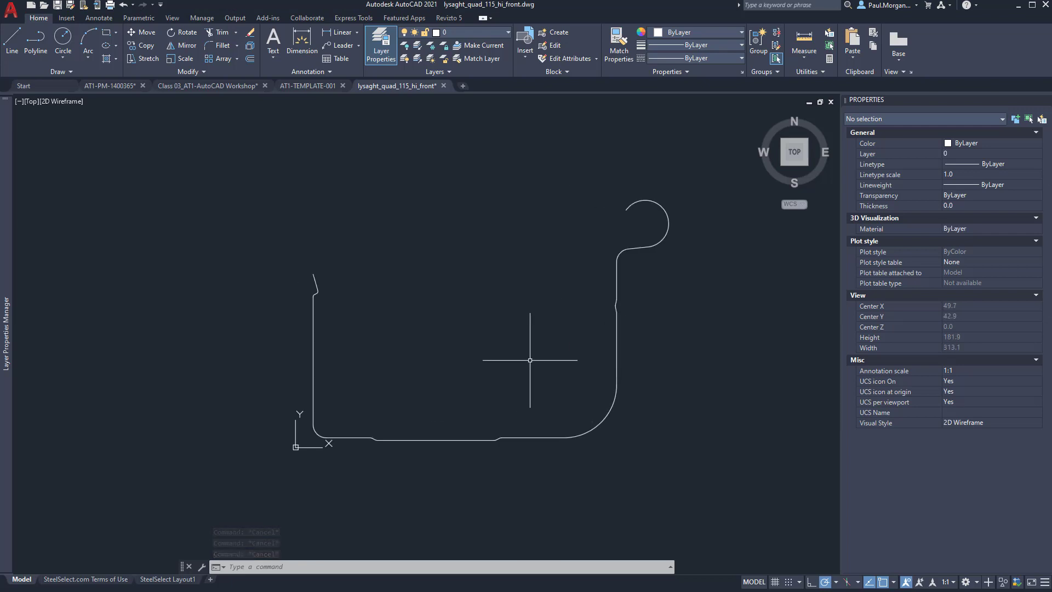
pyautogui.moveTo(530, 361); pyautogui.dragTo(503, 344, button='middle')
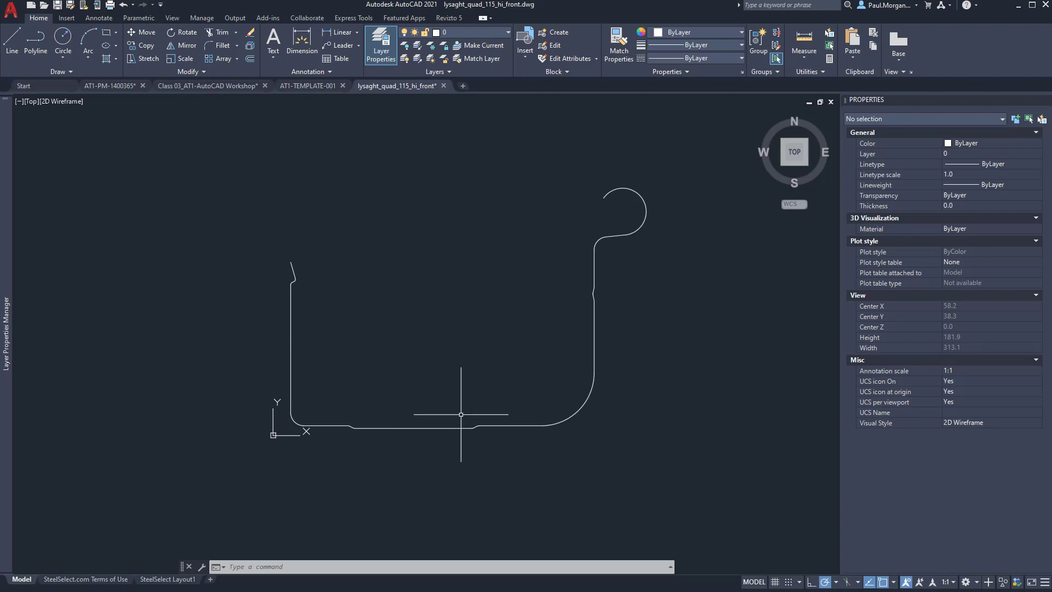
pyautogui.moveTo(535, 371); pyautogui.dragTo(518, 374, button='middle')
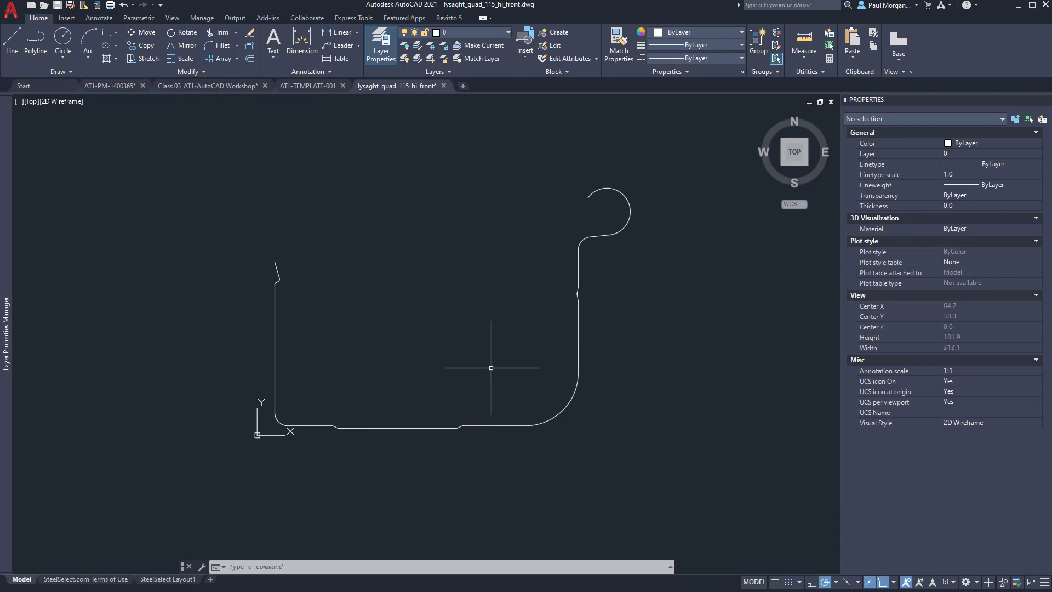
pyautogui.click(578, 295)
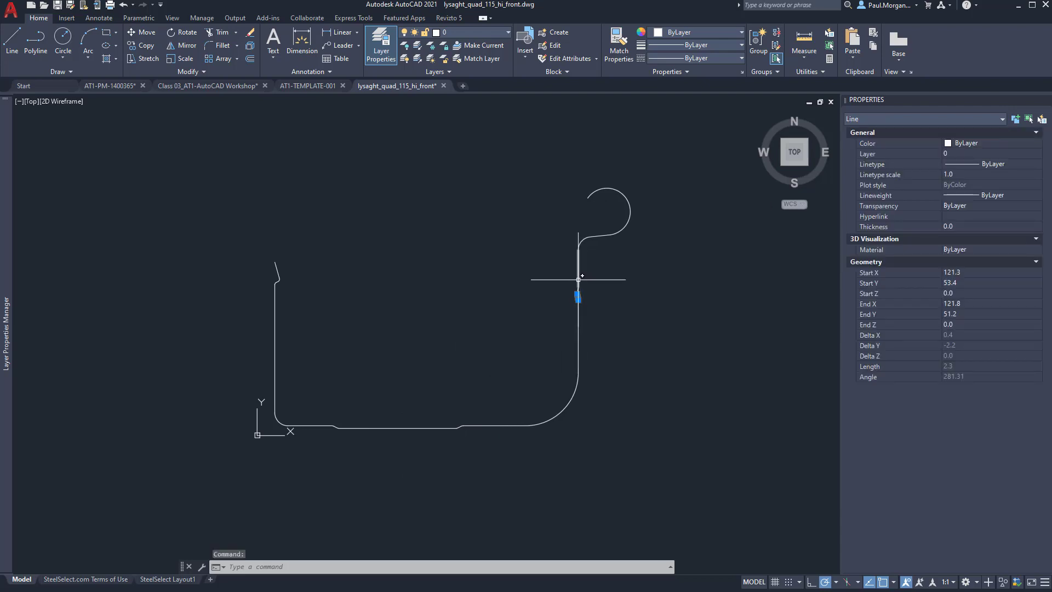
pyautogui.click(578, 280)
pyautogui.click(595, 243)
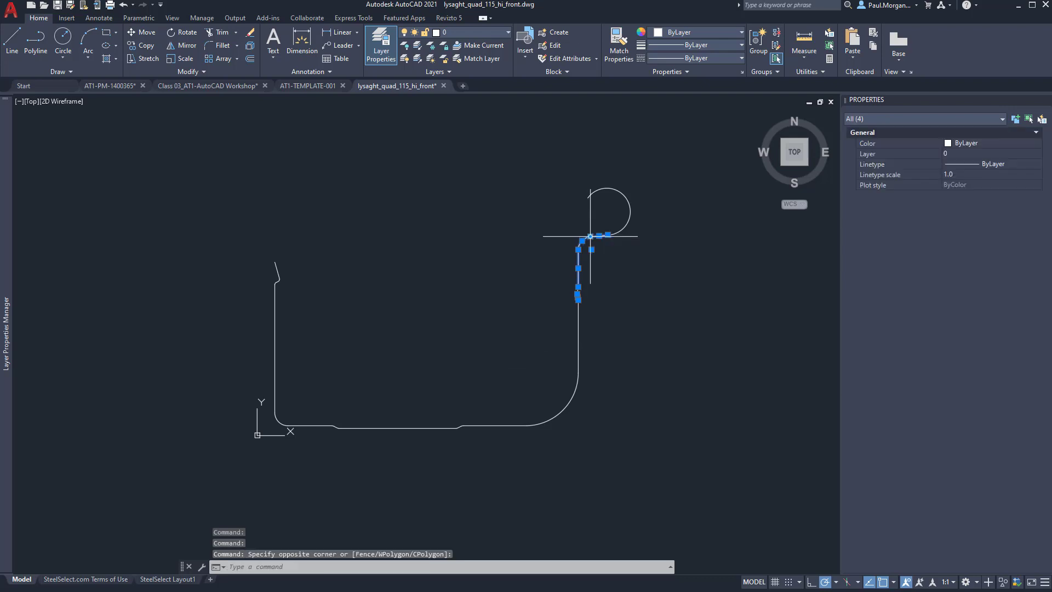
pyautogui.press('Escape')
pyautogui.click(623, 227)
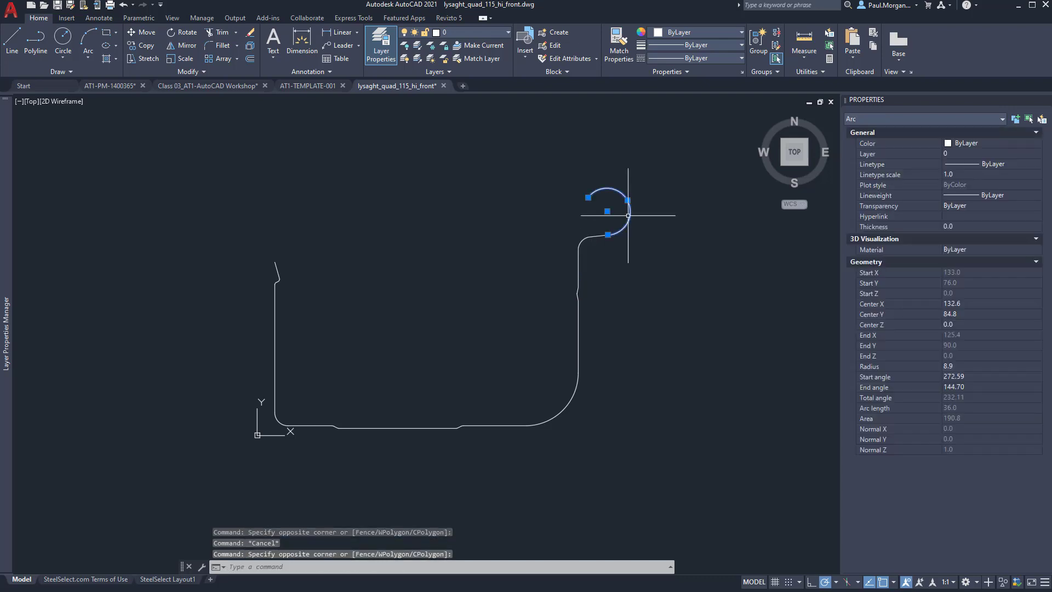
pyautogui.press('Escape')
pyautogui.scroll(-4, 625, 217)
pyautogui.moveTo(662, 204); pyautogui.dragTo(609, 235, button='middle')
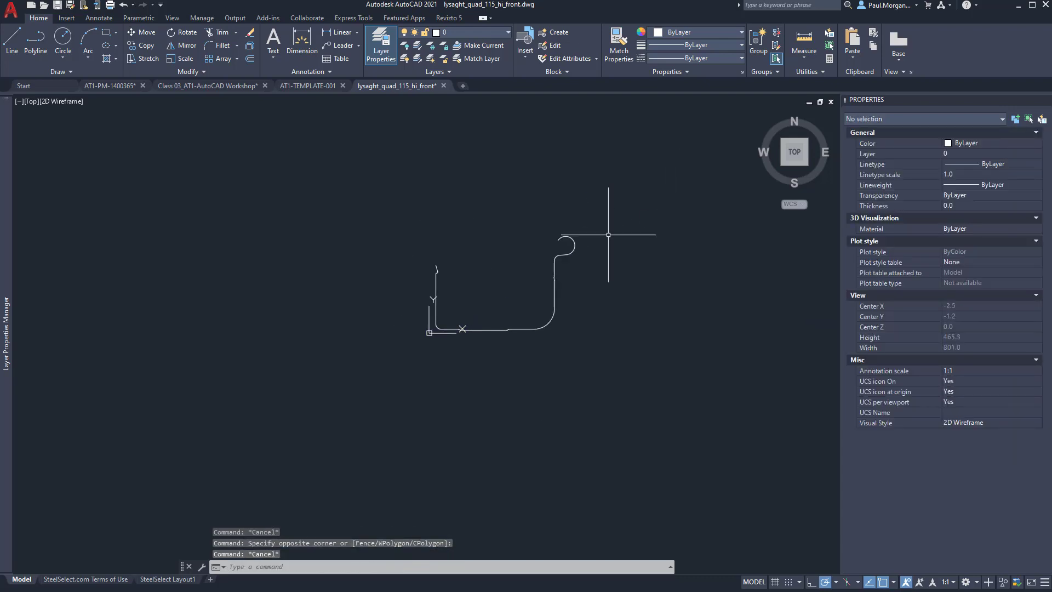
pyautogui.scroll(4, 566, 281)
pyautogui.moveTo(644, 312); pyautogui.dragTo(704, 317, button='middle')
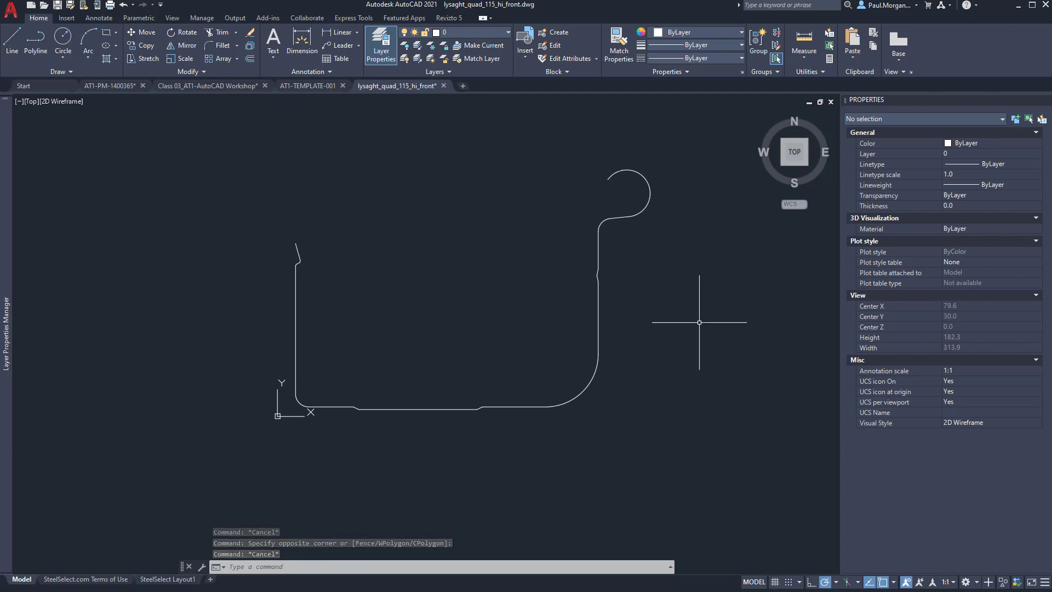
# Join all segments of the gutter profile into a single polyline and check it by selecting it.
pyautogui.click(685, 159)
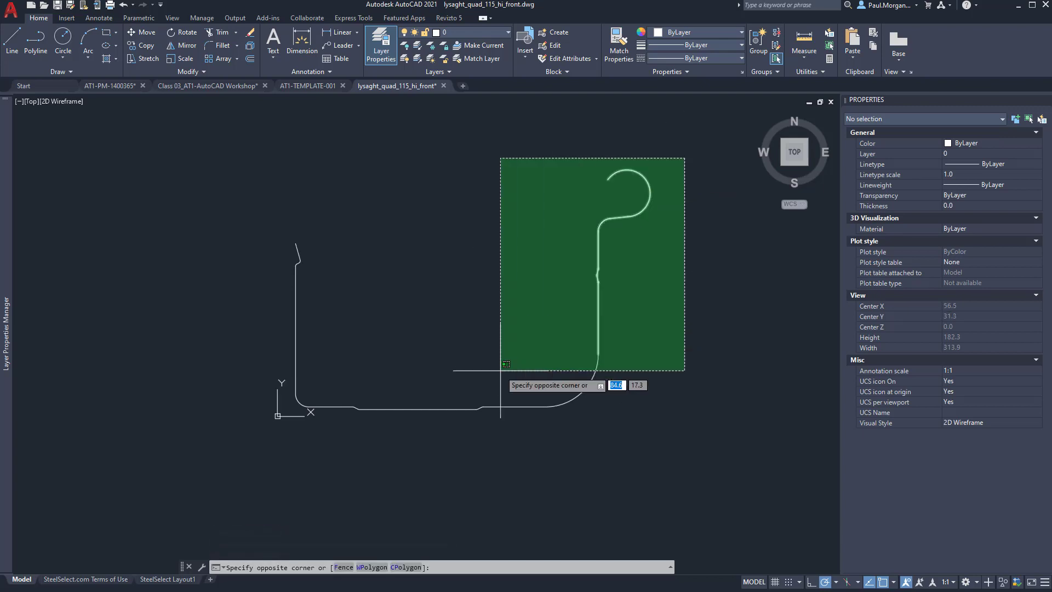
pyautogui.click(318, 420)
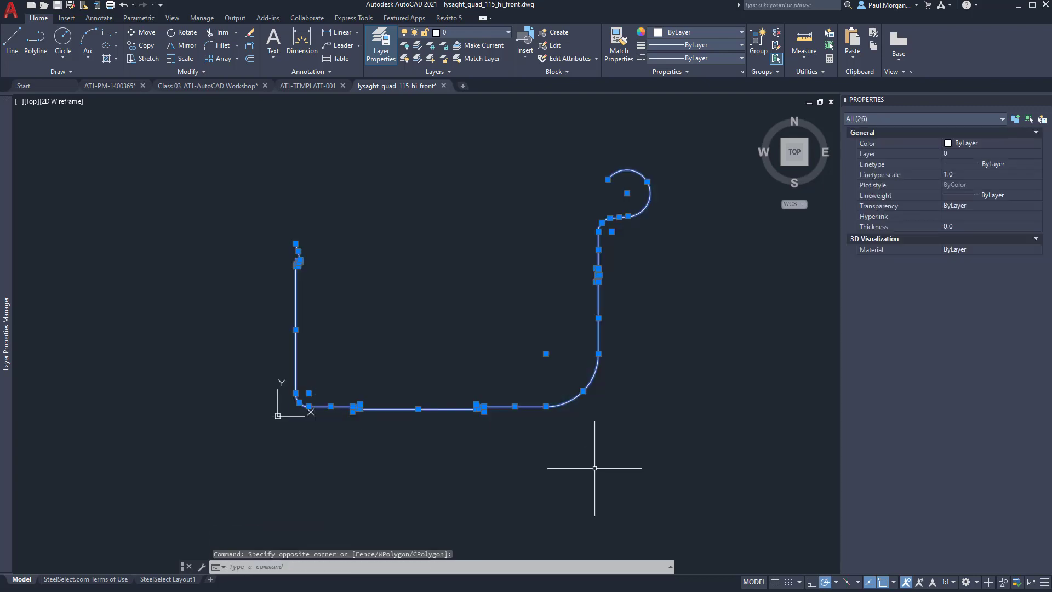
pyautogui.write('JO')
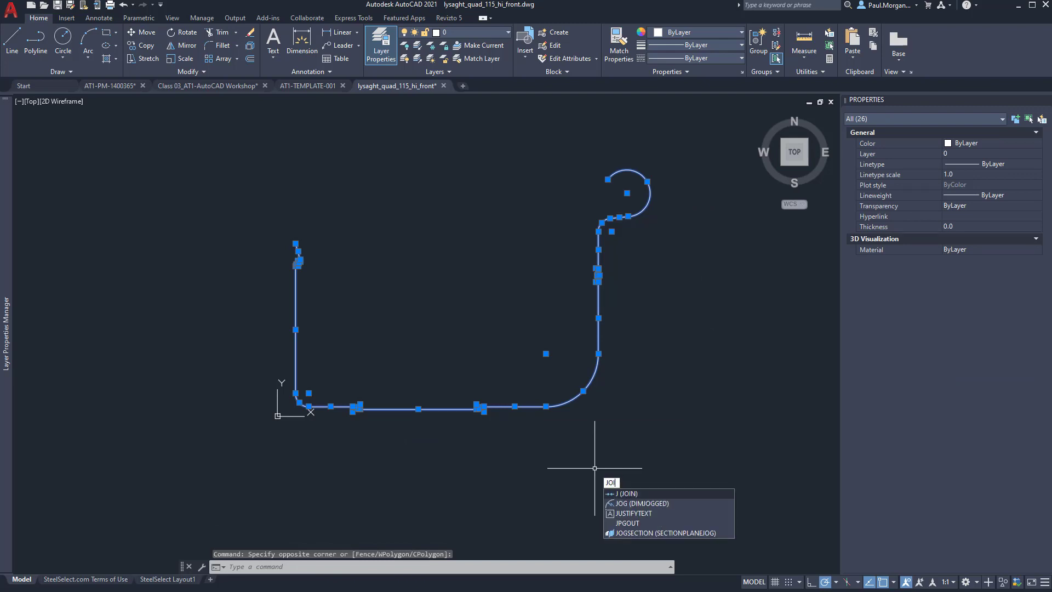
pyautogui.press('Return')
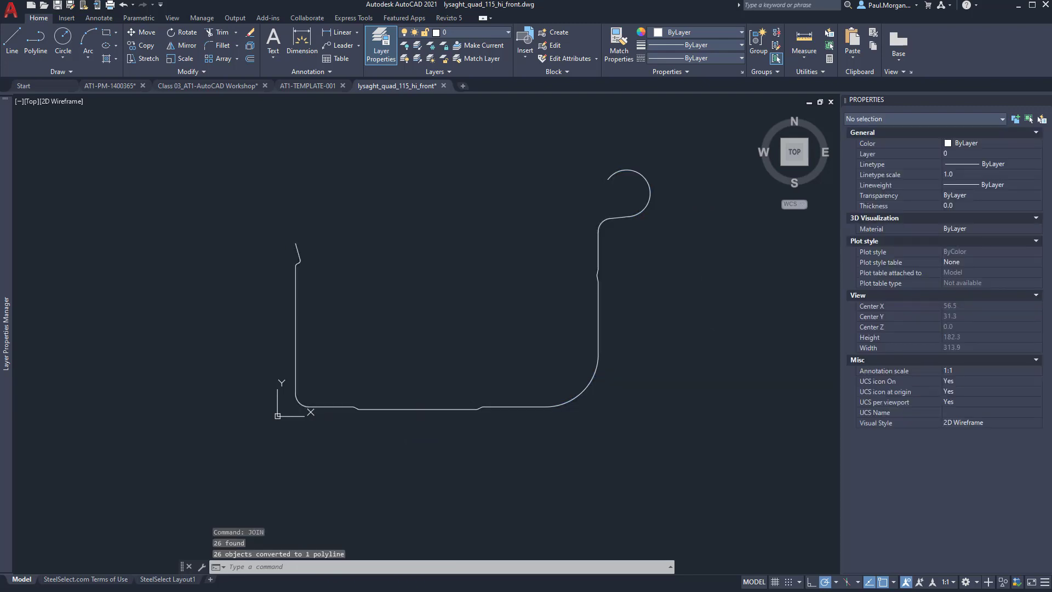
pyautogui.click(599, 339)
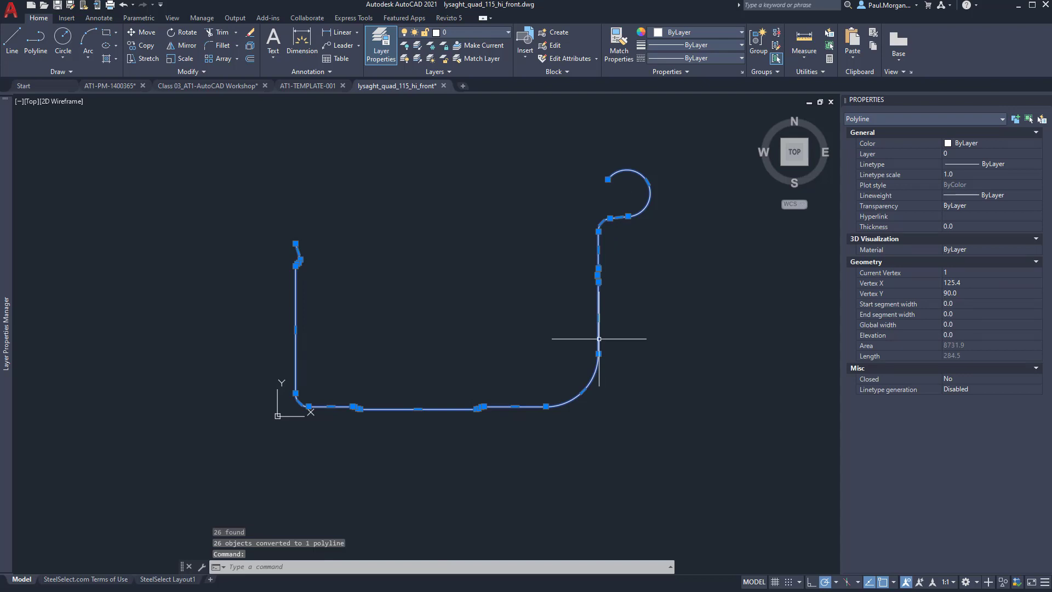
pyautogui.press('Escape')
pyautogui.press('Escape')
# Offset the joined gutter polyline 1 mm toward the inside of the gutter.
pyautogui.click(606, 326)
pyautogui.click(556, 350)
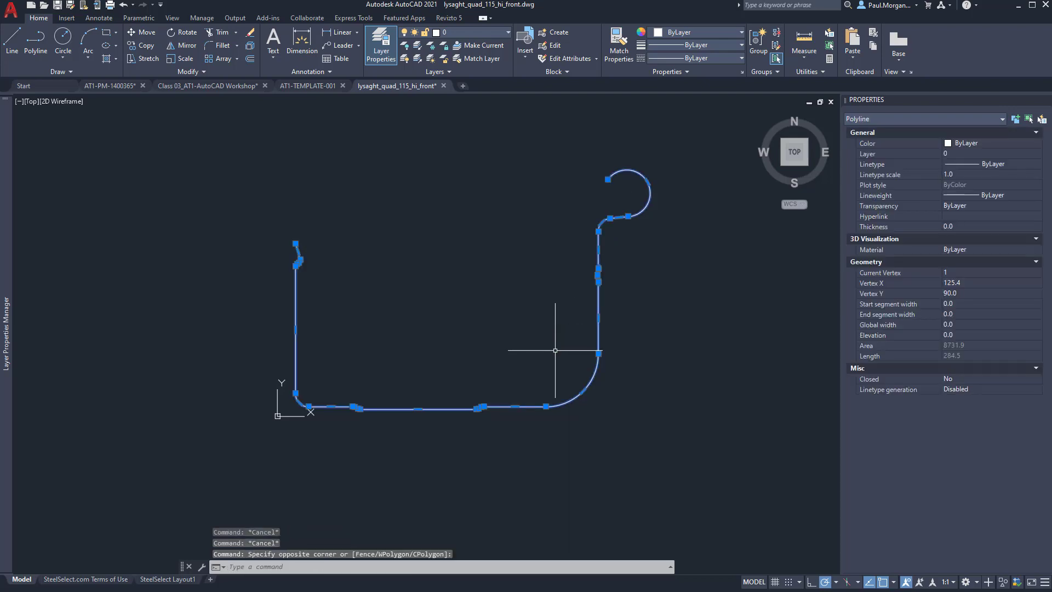
pyautogui.write('OF')
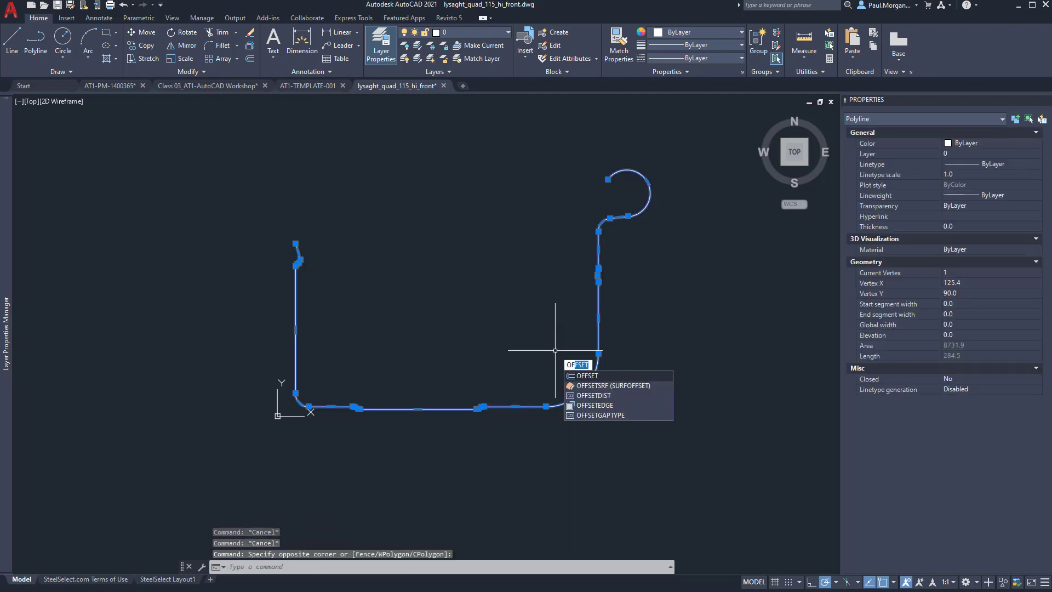
pyautogui.press('Return')
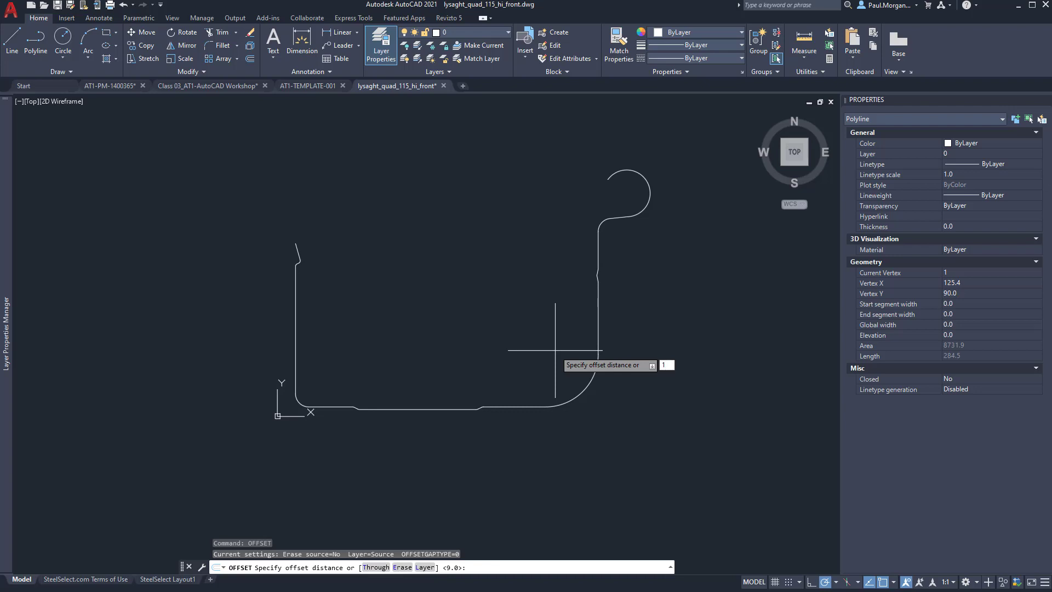
pyautogui.write('1')
pyautogui.press('Return')
pyautogui.click(516, 307)
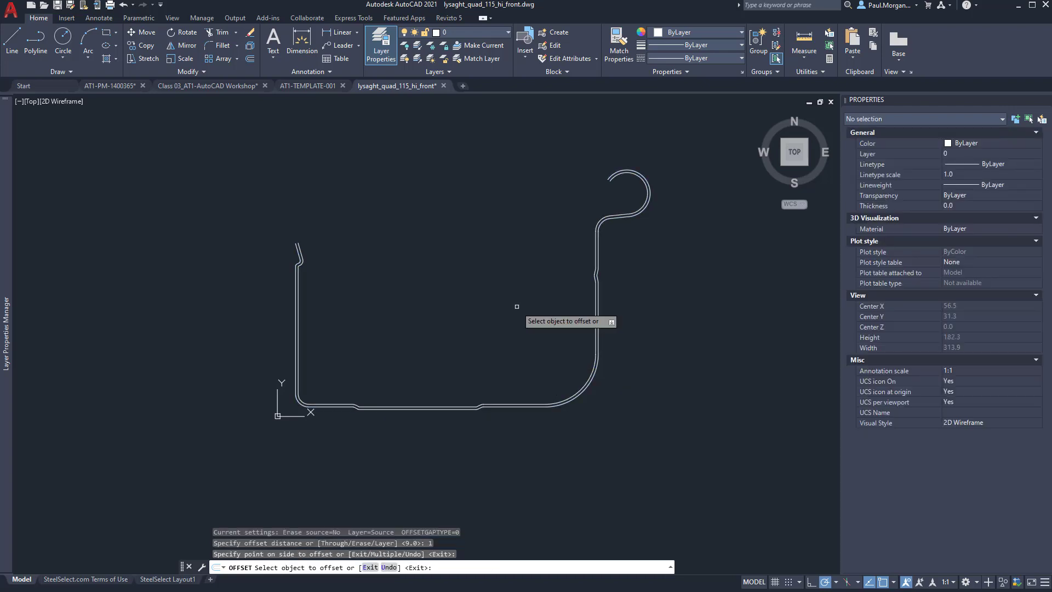
pyautogui.press('Escape')
pyautogui.press('Escape')
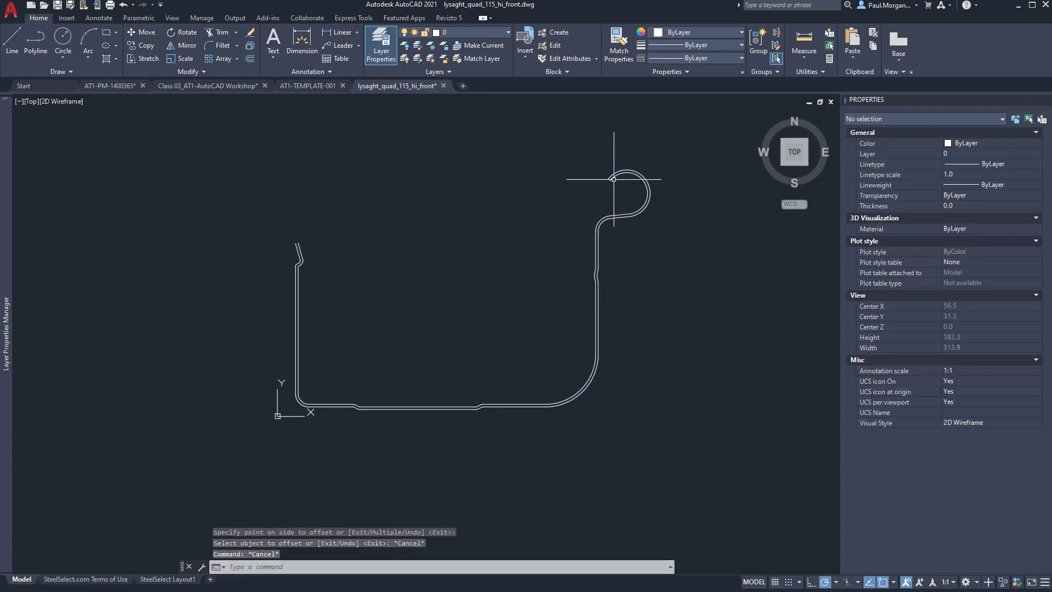
# Try to fillet the two parallel open ends of the gutter's curled lip with a radius of 0.
pyautogui.scroll(5, 614, 179)
pyautogui.scroll(-4, 575, 198)
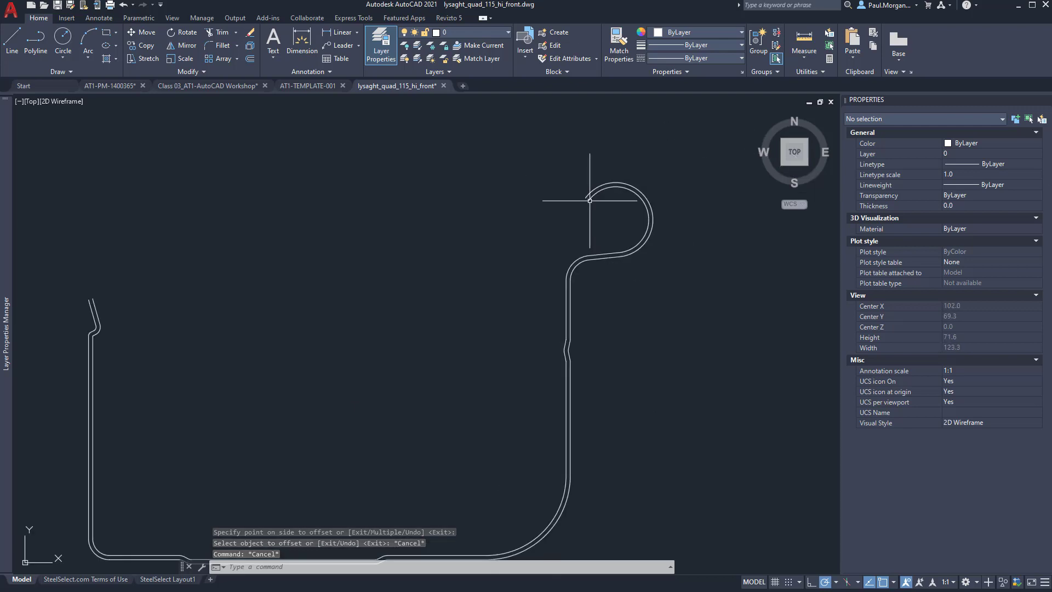
pyautogui.scroll(4, 575, 206)
pyautogui.moveTo(576, 207); pyautogui.dragTo(548, 214, button='middle')
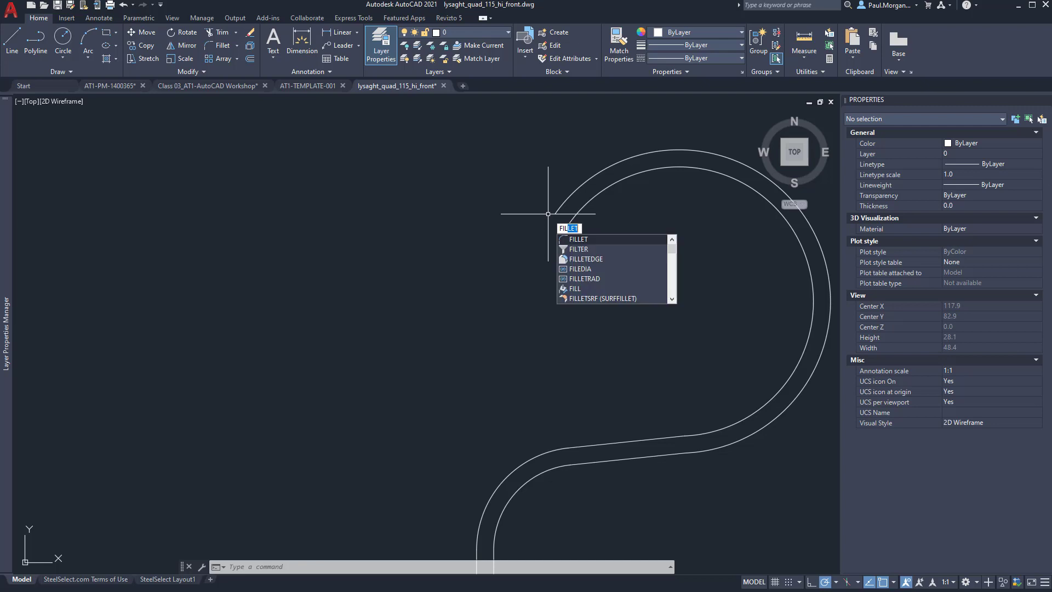
pyautogui.press('Return')
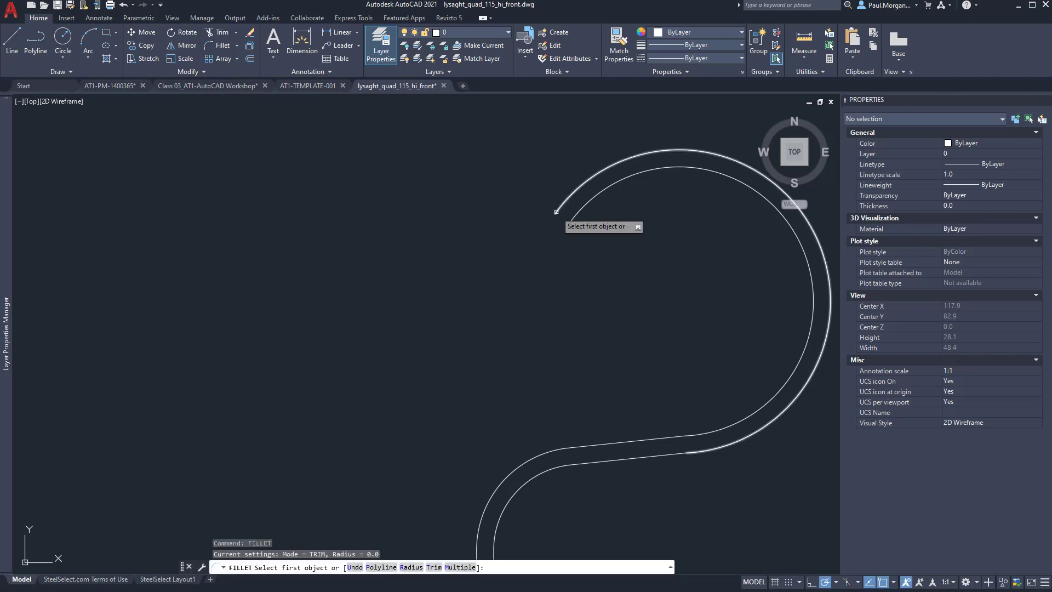
pyautogui.click(554, 213)
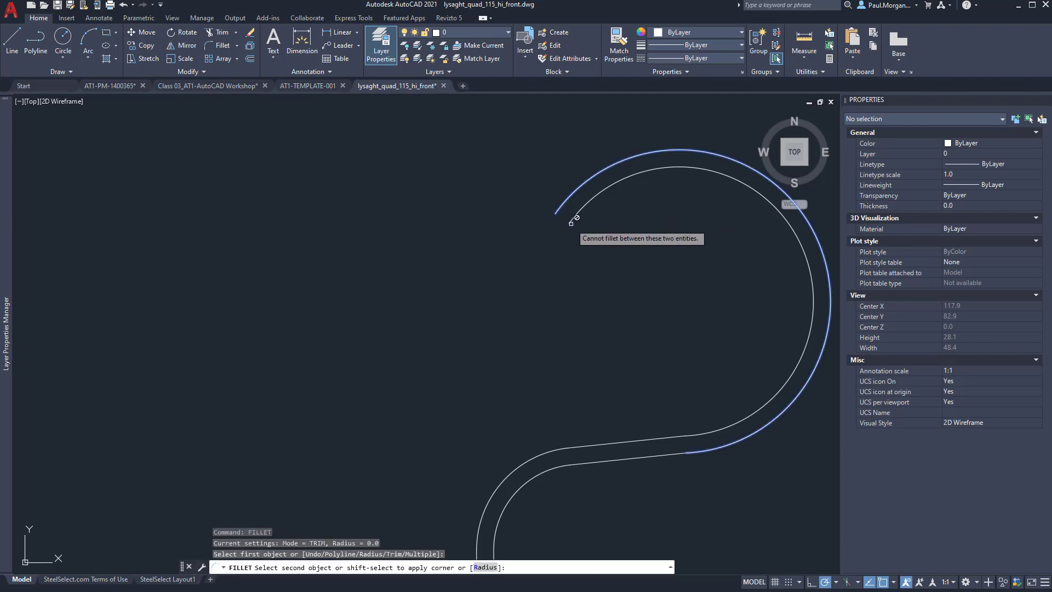
pyautogui.press('Escape')
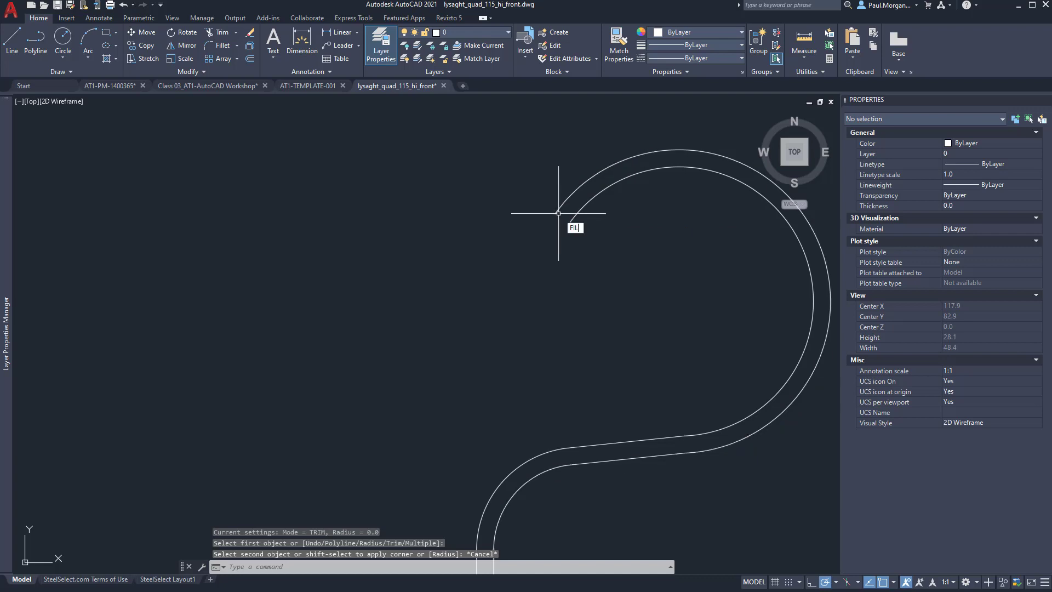
# Try to fillet the open ends of the gutter's curled lip with a radius of 1.
pyautogui.write('FIL')
pyautogui.press('Return')
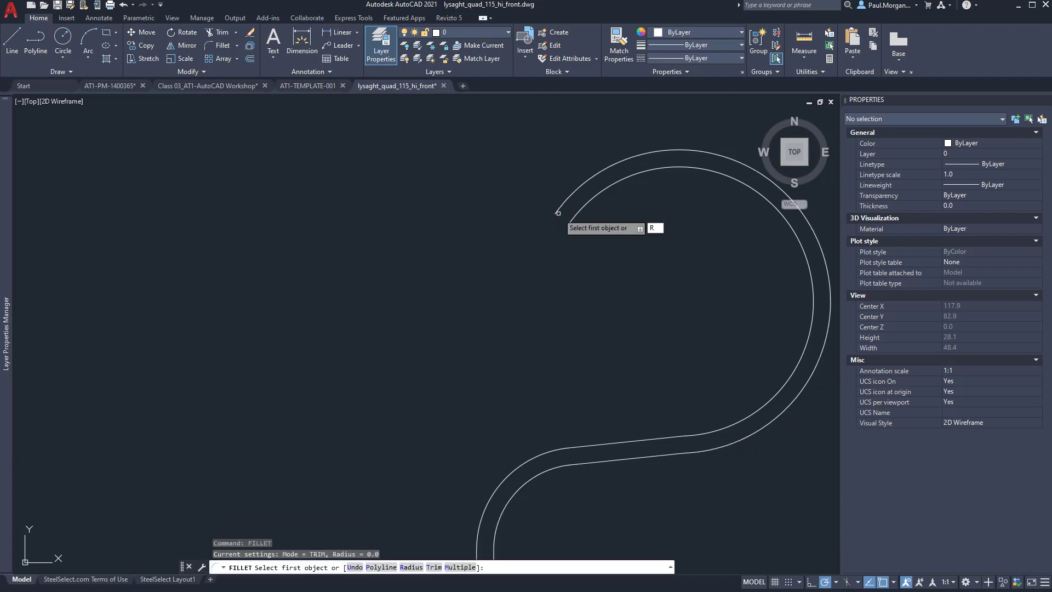
pyautogui.press('Return')
pyautogui.write('1')
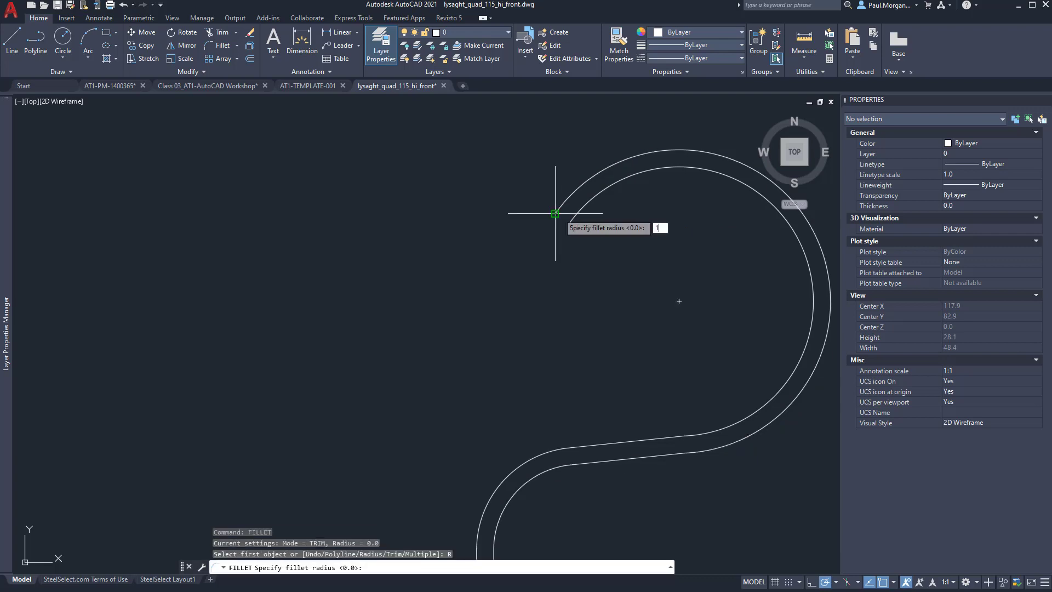
pyautogui.press('Return')
pyautogui.click(559, 211)
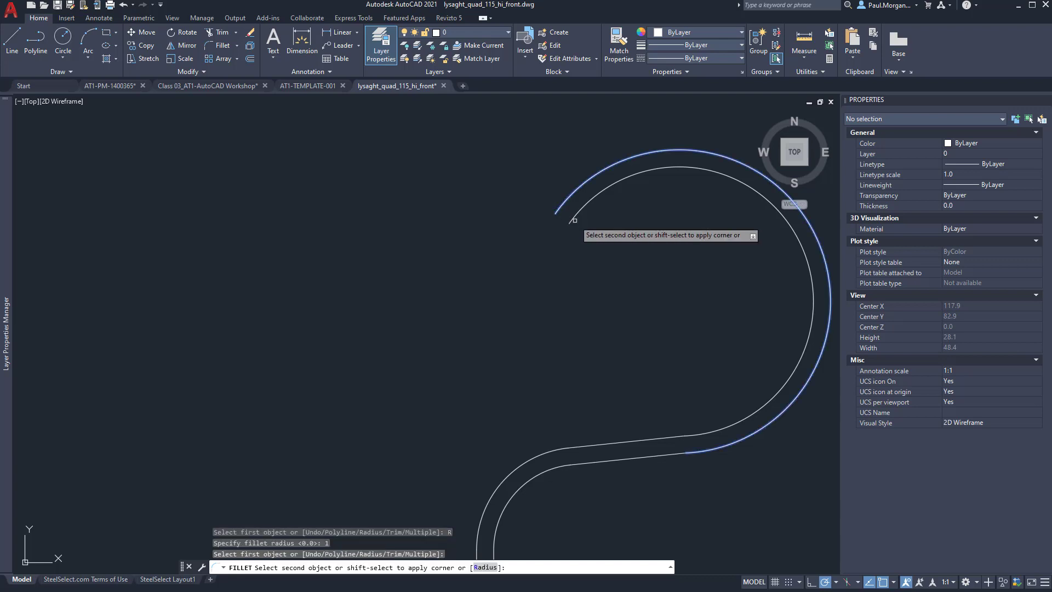
pyautogui.press('Escape')
pyautogui.press('Escape')
pyautogui.press('Escape')
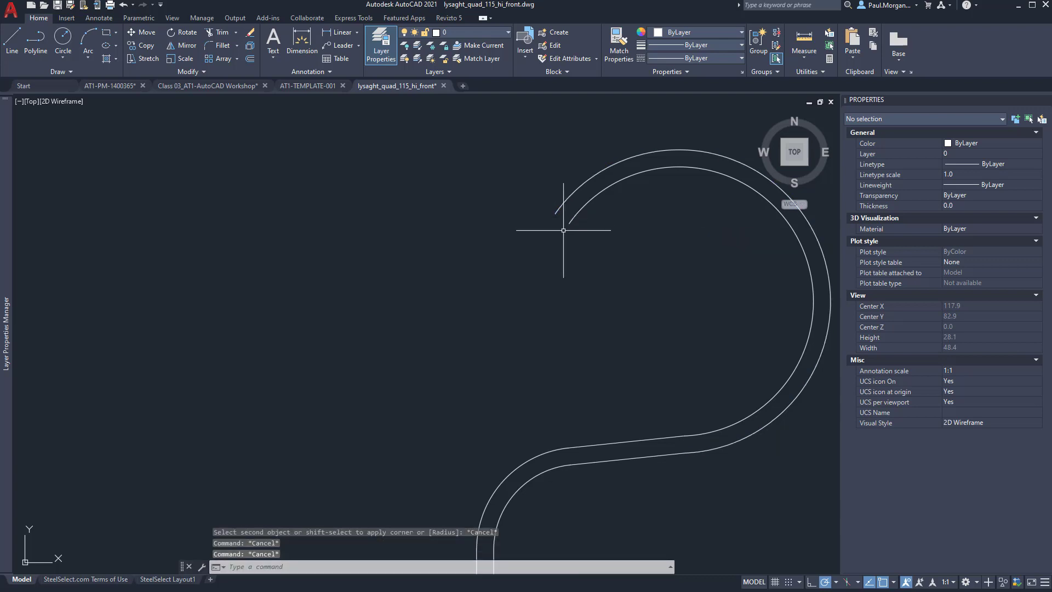
# Draw a short line closing the gap between the inner and outer ends of the gutter's curled lip.
pyautogui.scroll(-3, 566, 230)
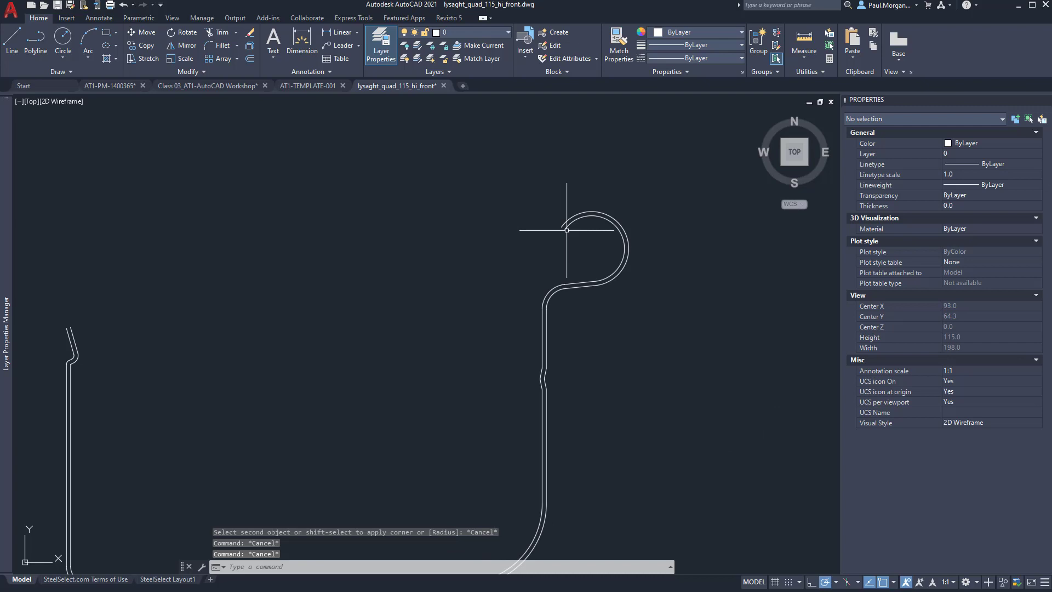
pyautogui.write('l')
pyautogui.press('Return')
pyautogui.scroll(2, 567, 230)
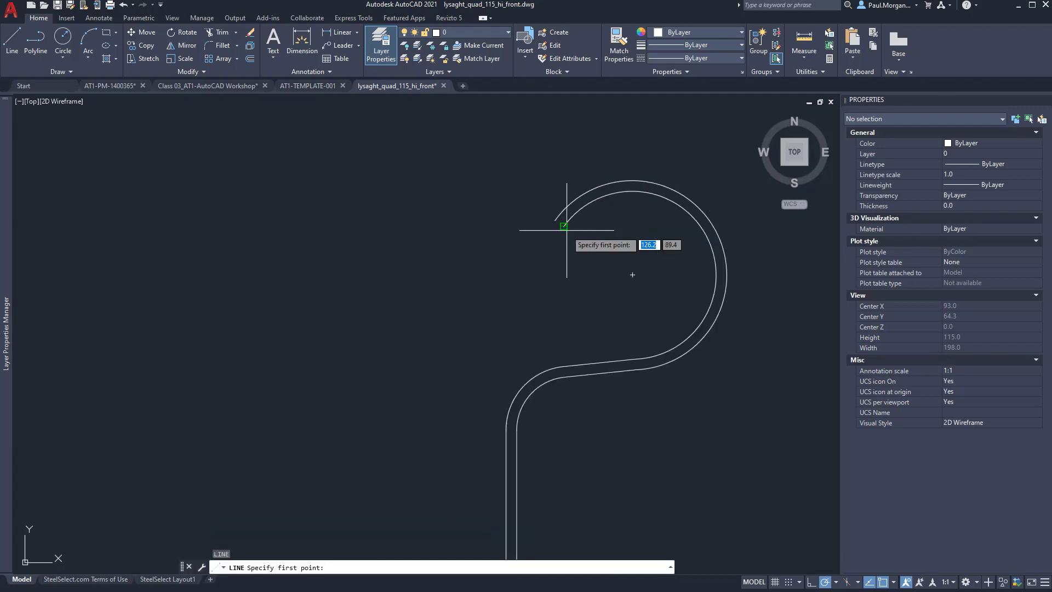
pyautogui.click(564, 225)
pyautogui.press('Escape')
pyautogui.scroll(-6, 557, 219)
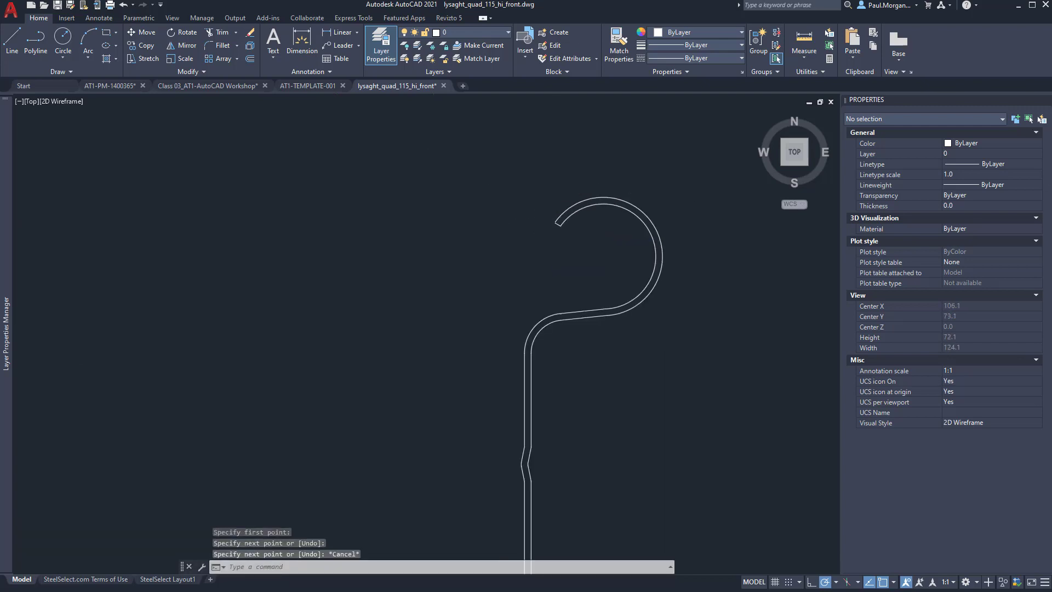
# Draw a short line closing the gap between the inner and outer outlines at the top of the gutter's straight back edge.
pyautogui.scroll(4, 251, 291)
pyautogui.write('l')
pyautogui.press('Return')
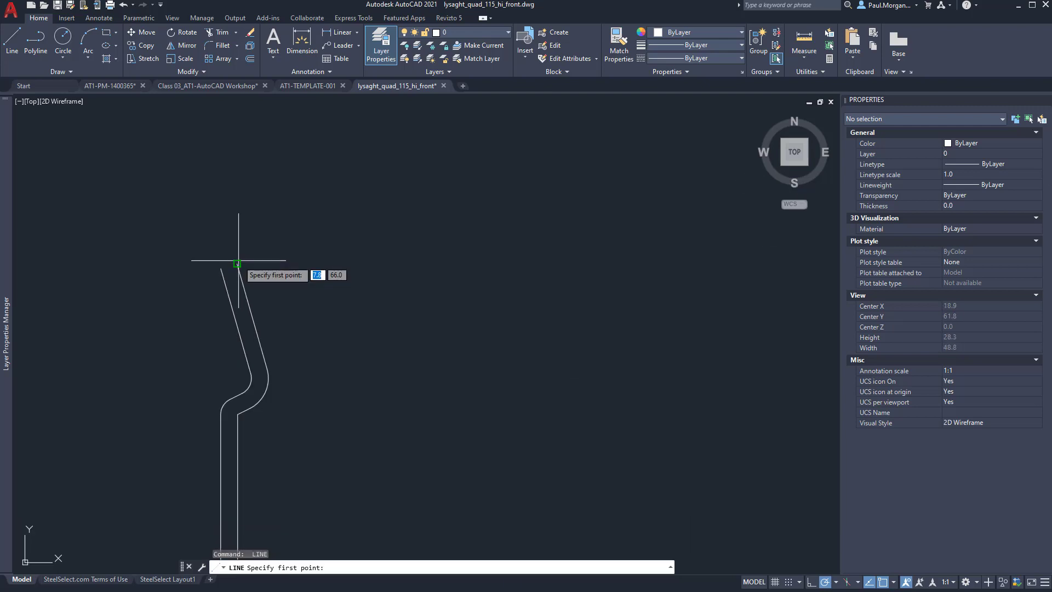
pyautogui.click(221, 269)
pyautogui.click(237, 265)
pyautogui.press('Escape')
# Join the two gutter outlines and both closing lines into one polyline.
pyautogui.scroll(-4, 273, 260)
pyautogui.scroll(-2, 610, 188)
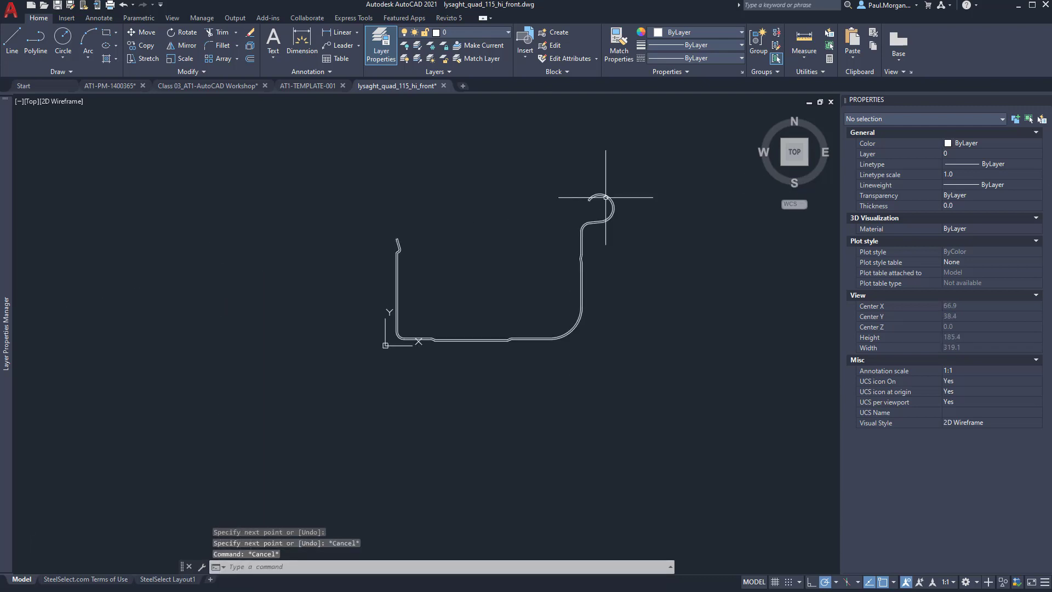
pyautogui.click(429, 154)
pyautogui.click(664, 300)
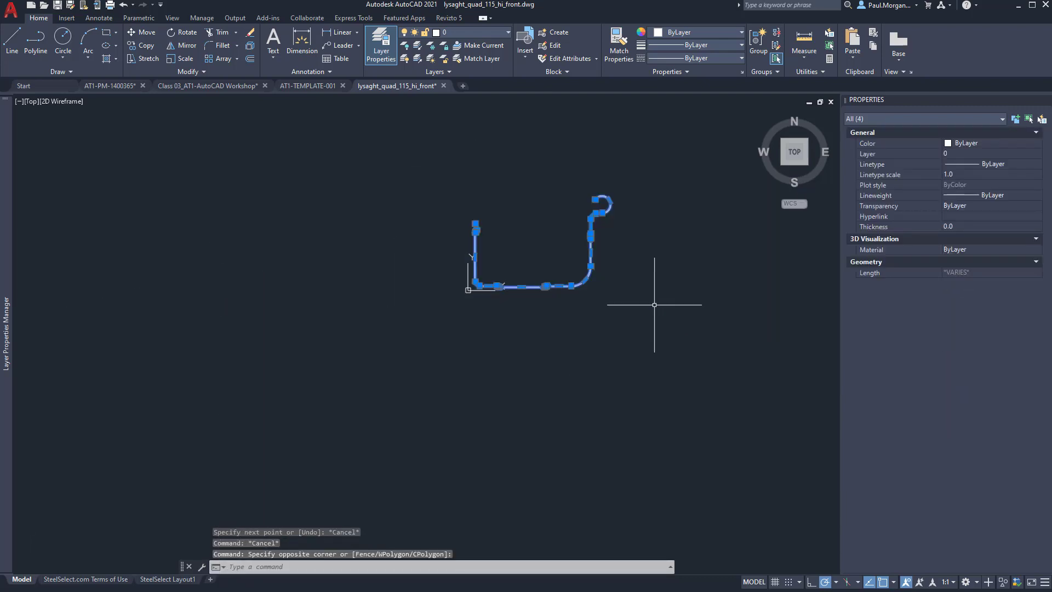
pyautogui.write('JO')
pyautogui.press('Return')
# Copy the joined gutter polyline into the AT1-PM-1400365 drawing, placing it in the empty area below and outside the fascia board.
pyautogui.scroll(5, 601, 204)
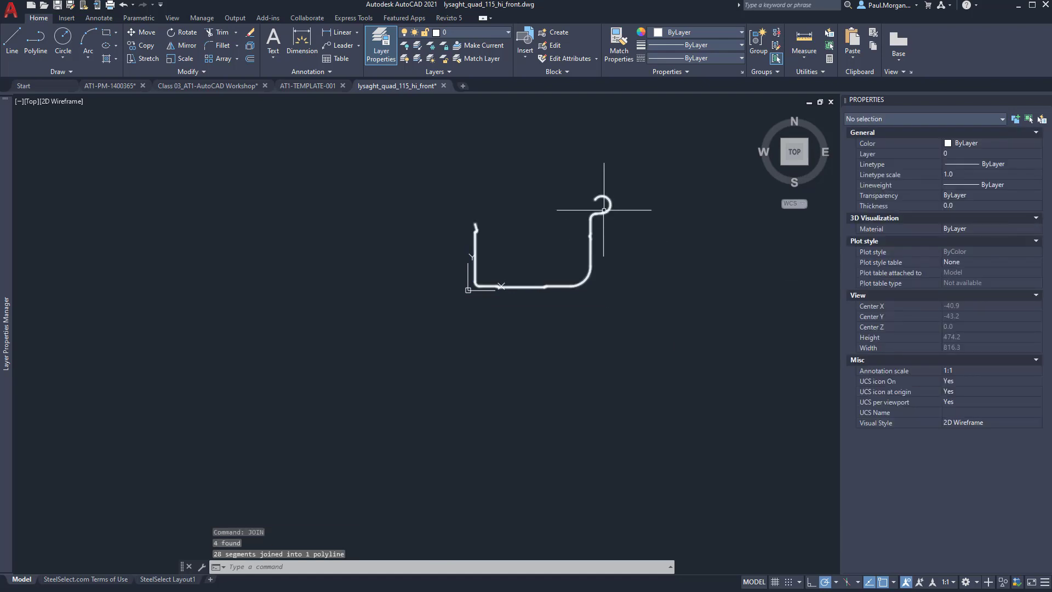
pyautogui.click(578, 169)
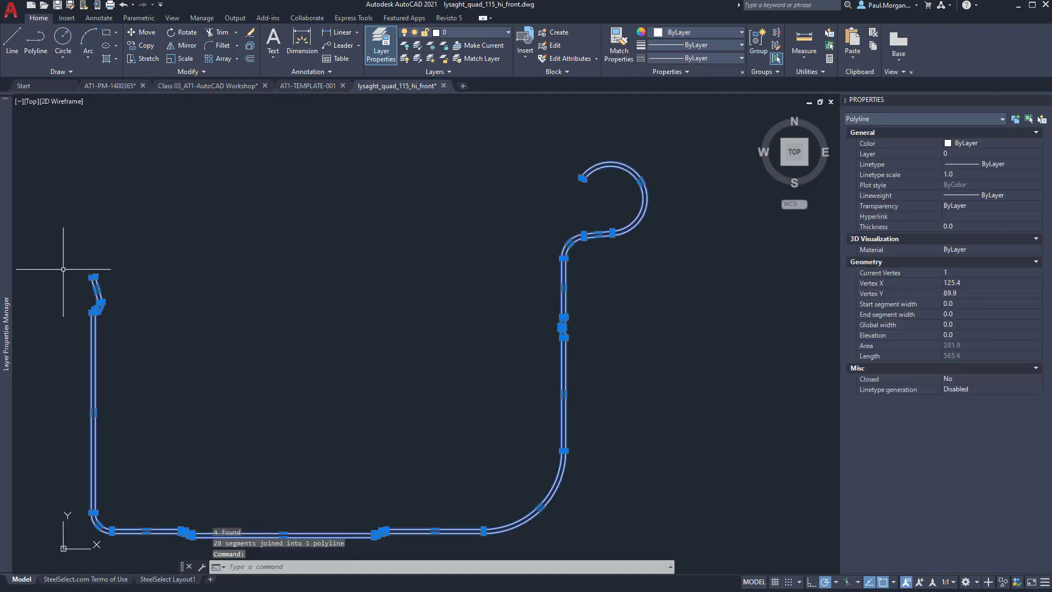
pyautogui.scroll(-5, 365, 426)
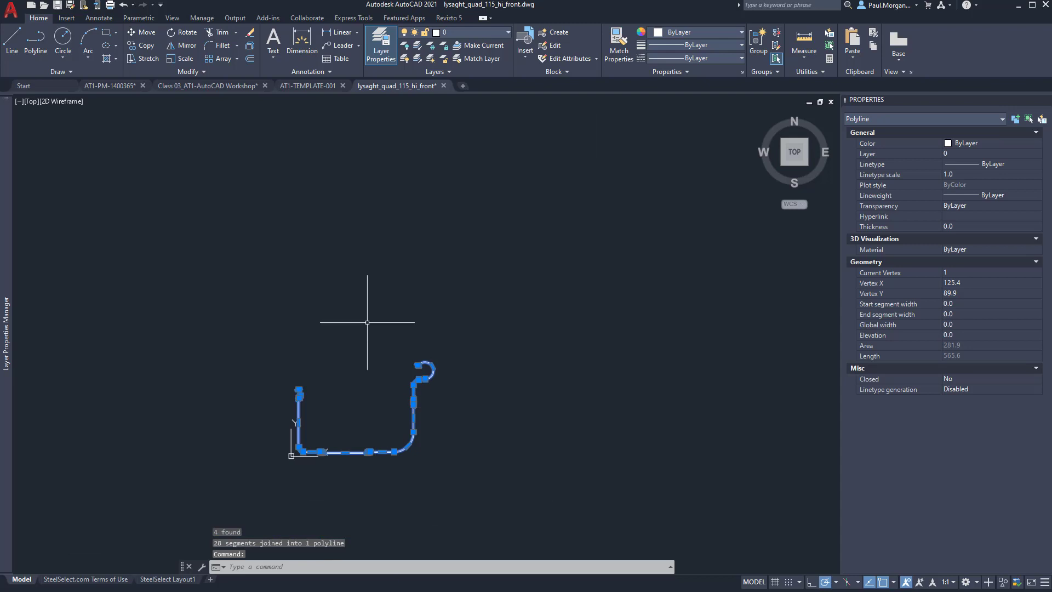
pyautogui.scroll(4, 425, 370)
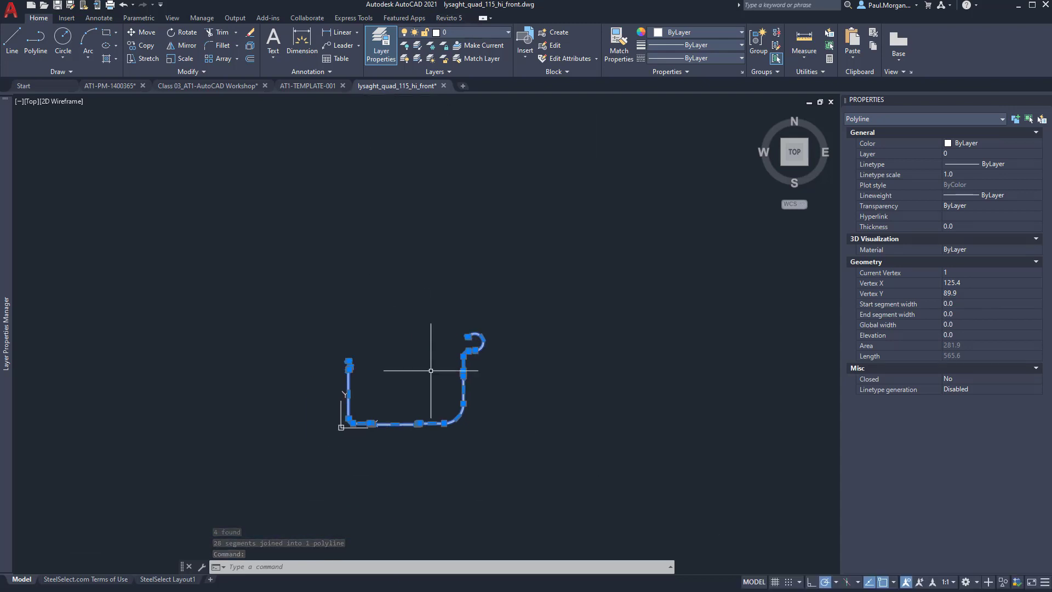
pyautogui.scroll(-4, 429, 373)
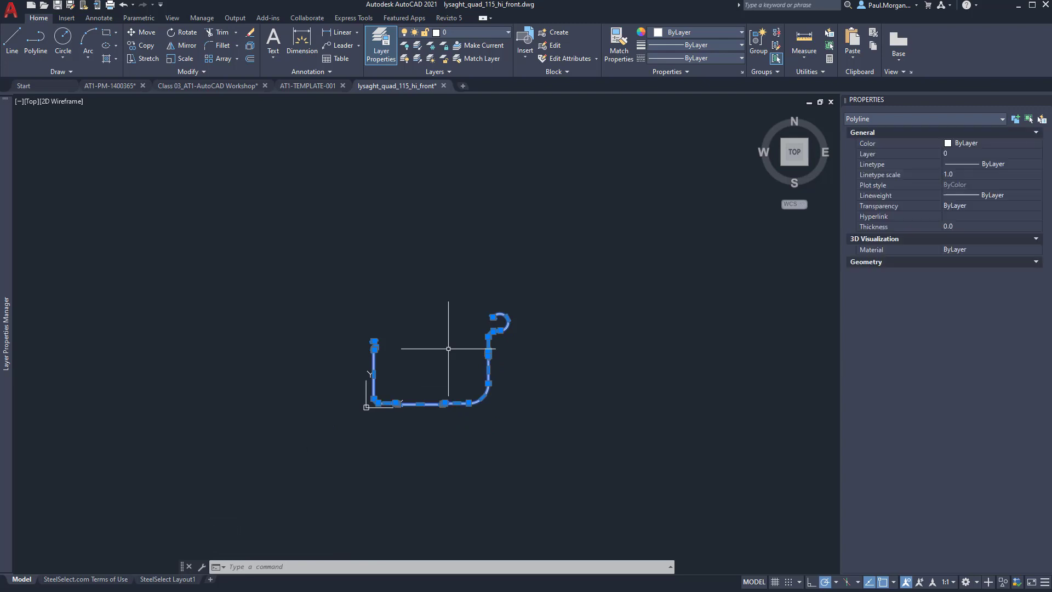
pyautogui.hotkey('ctrl', 'c')
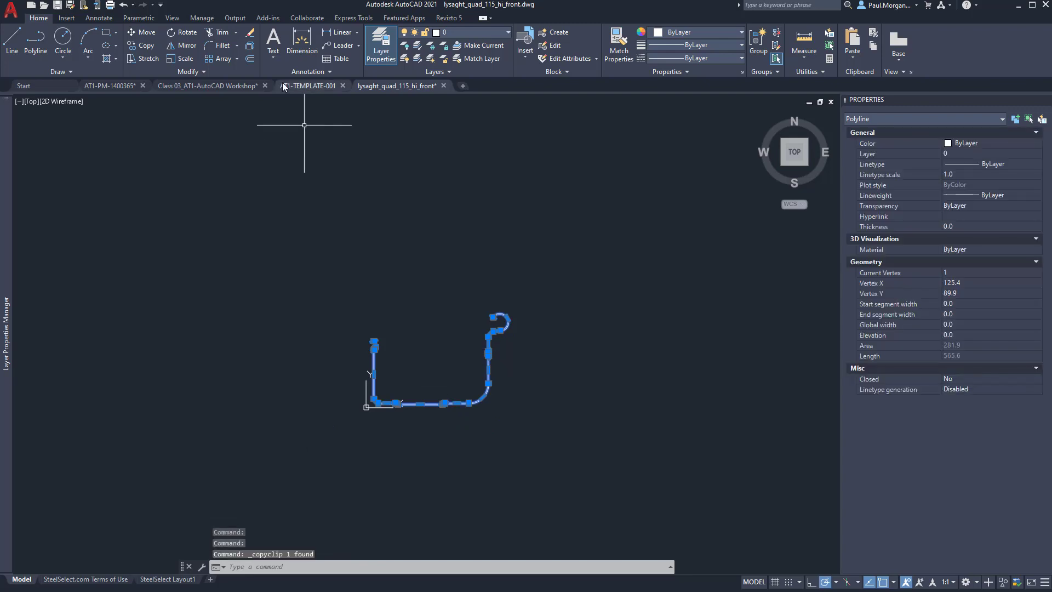
pyautogui.click(117, 85)
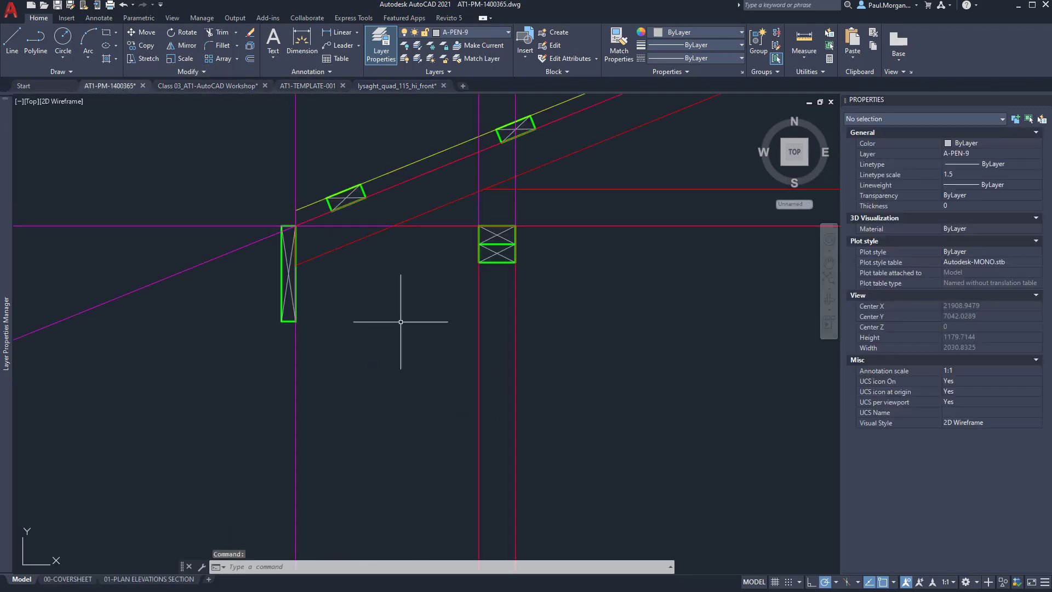
pyautogui.hotkey('ctrl', 'v')
pyautogui.scroll(-1, 533, 334)
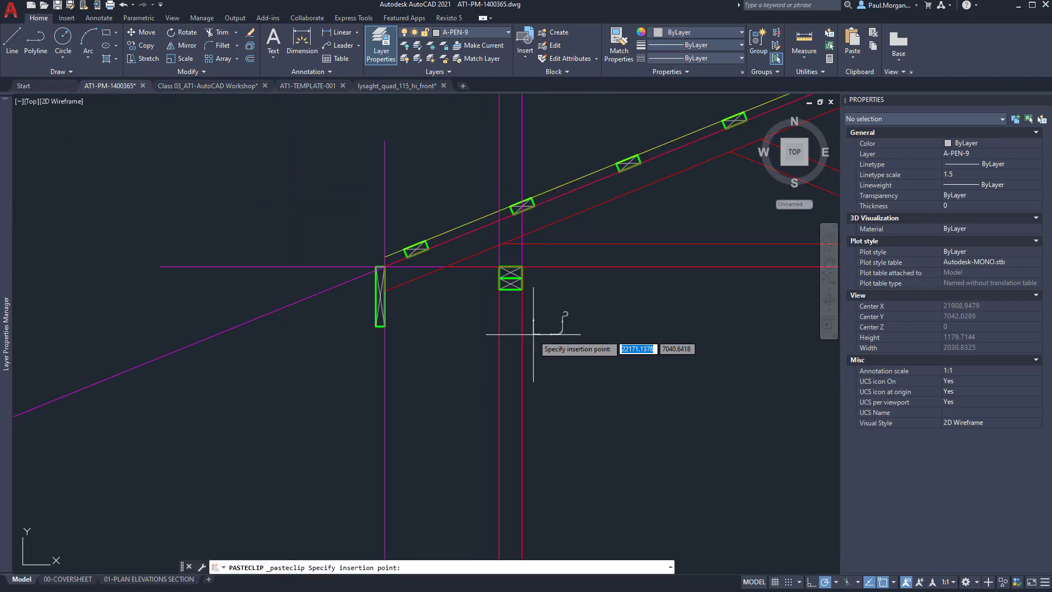
pyautogui.moveTo(400, 361); pyautogui.dragTo(470, 336, button='middle')
pyautogui.click(355, 354)
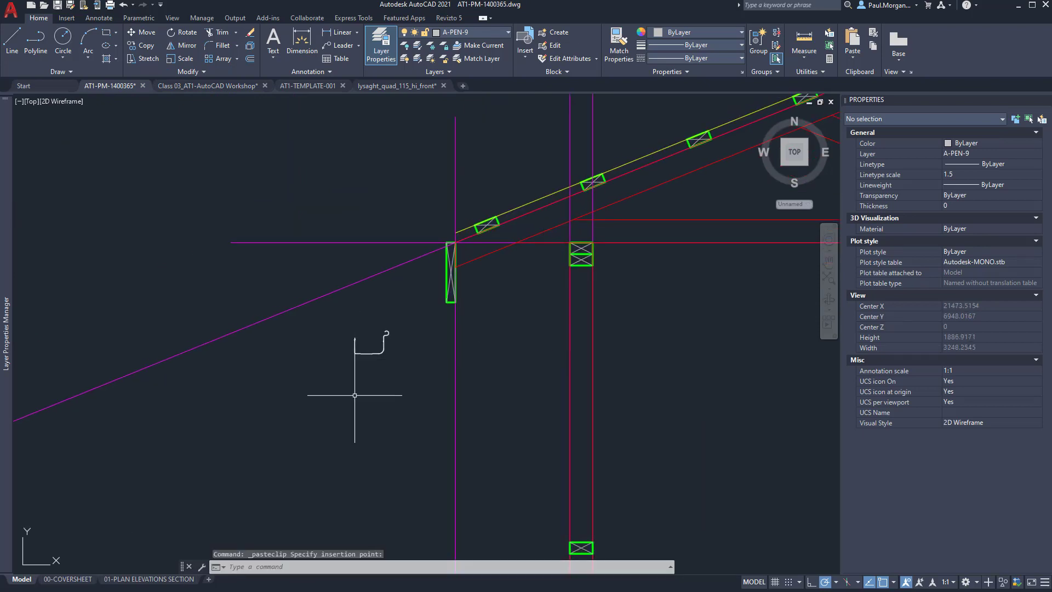
# Assign the pasted gutter profile to layer A-PEN-25.
pyautogui.press('Escape')
pyautogui.press('Escape')
pyautogui.scroll(5, 367, 336)
pyautogui.click(435, 339)
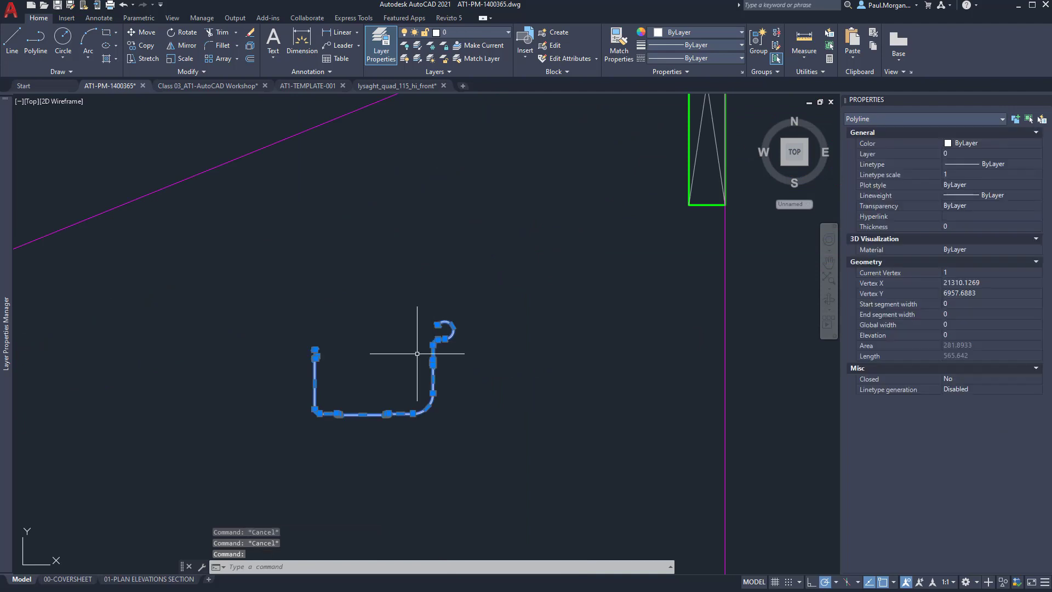
pyautogui.press('Escape')
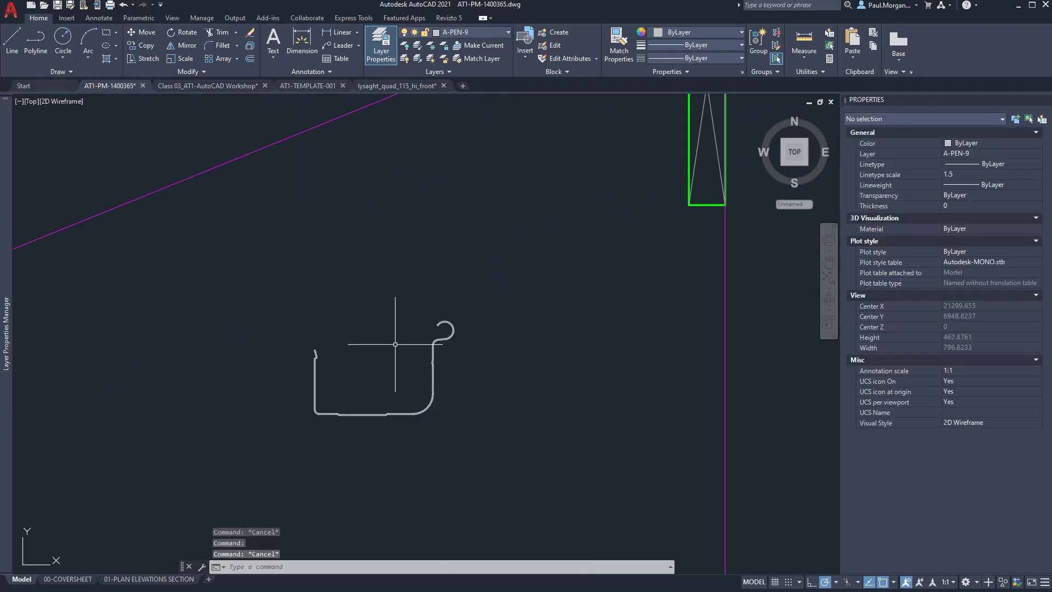
pyautogui.click(448, 323)
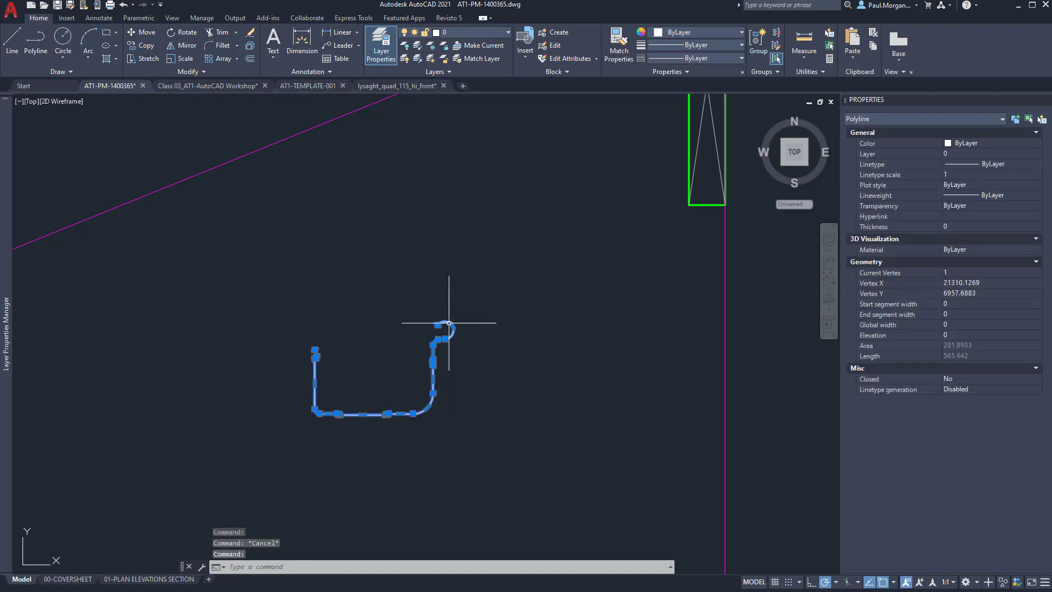
pyautogui.click(482, 34)
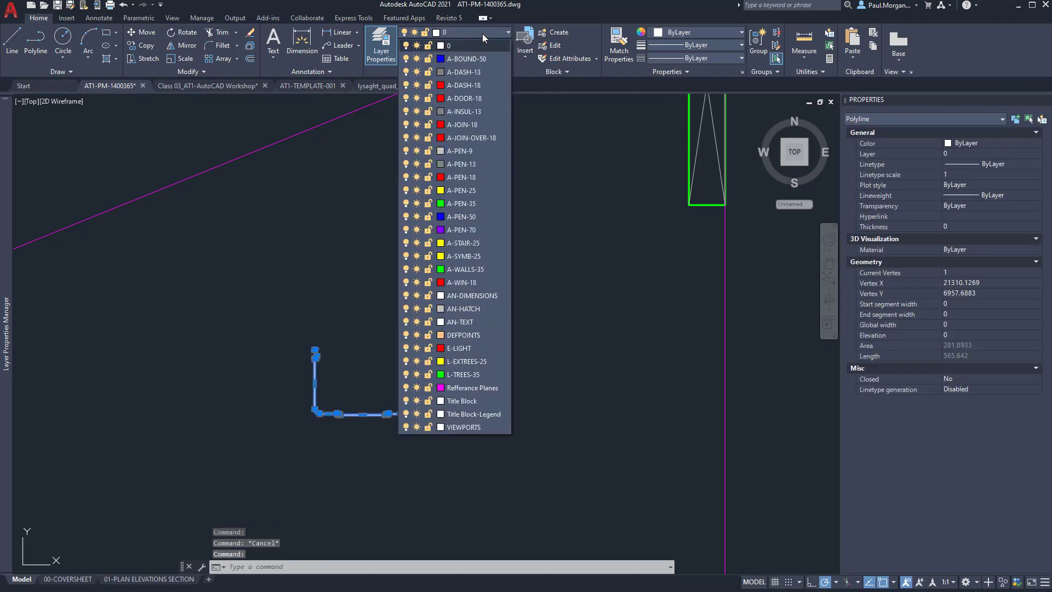
pyautogui.click(469, 196)
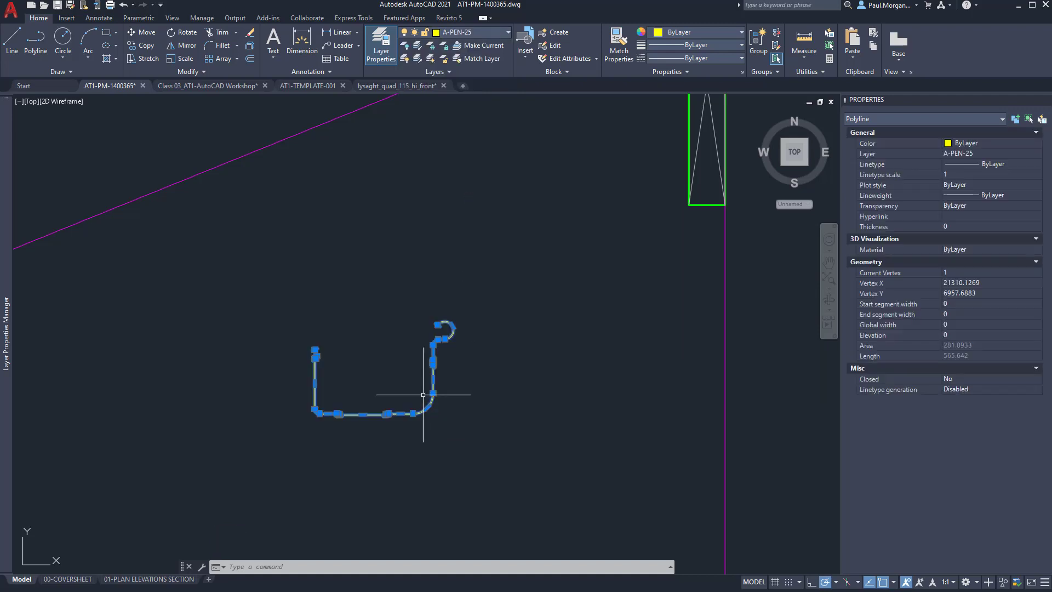
pyautogui.press('Escape')
# Mirror the gutter profile about a vertical line between it and the fascia board, keeping the source object.
pyautogui.scroll(-5, 452, 401)
pyautogui.scroll(3, 446, 397)
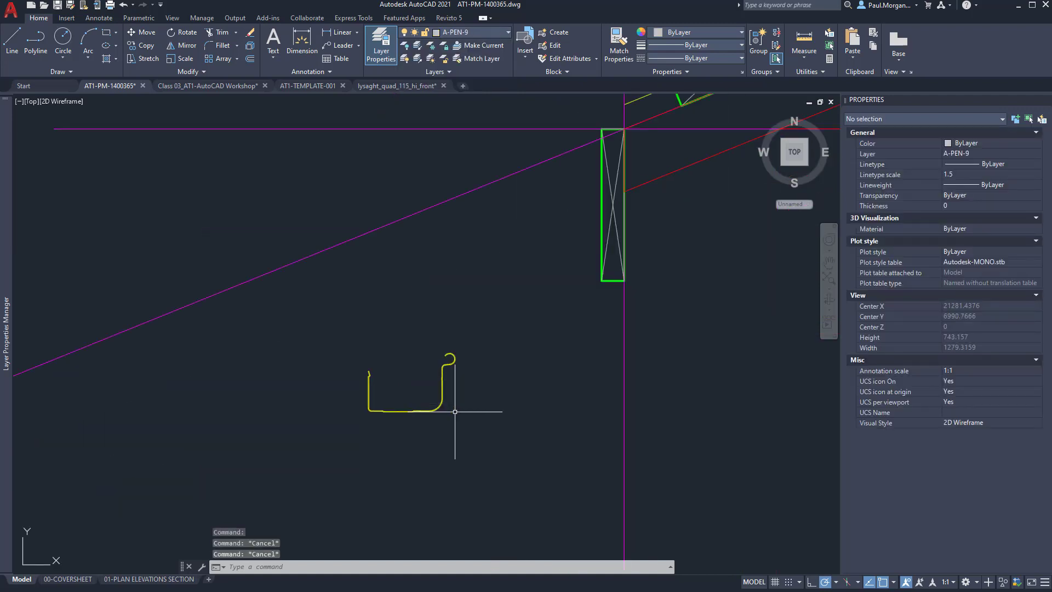
pyautogui.click(455, 411)
pyautogui.click(411, 366)
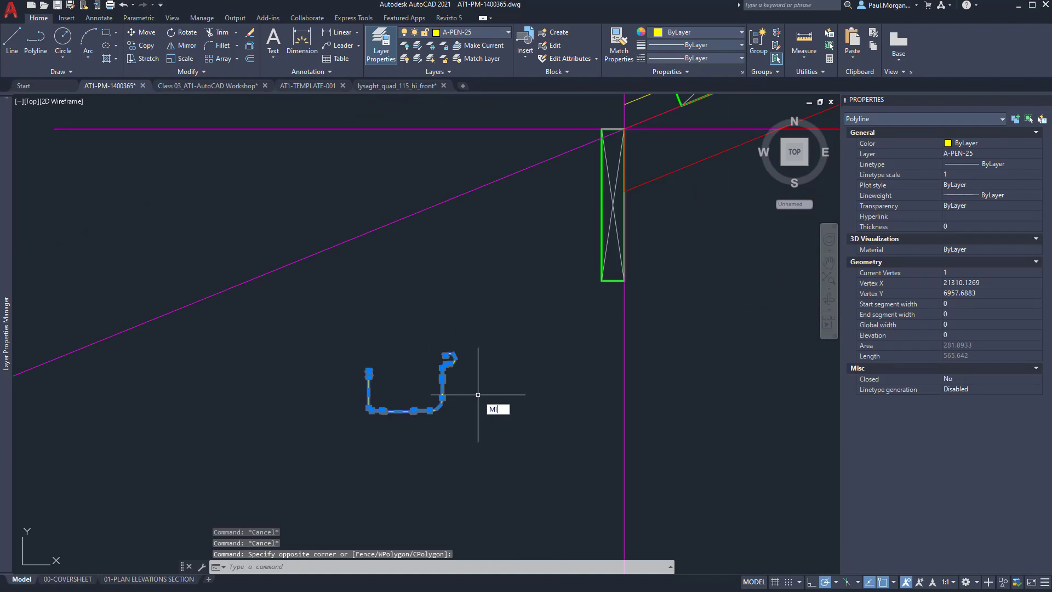
pyautogui.press('Return')
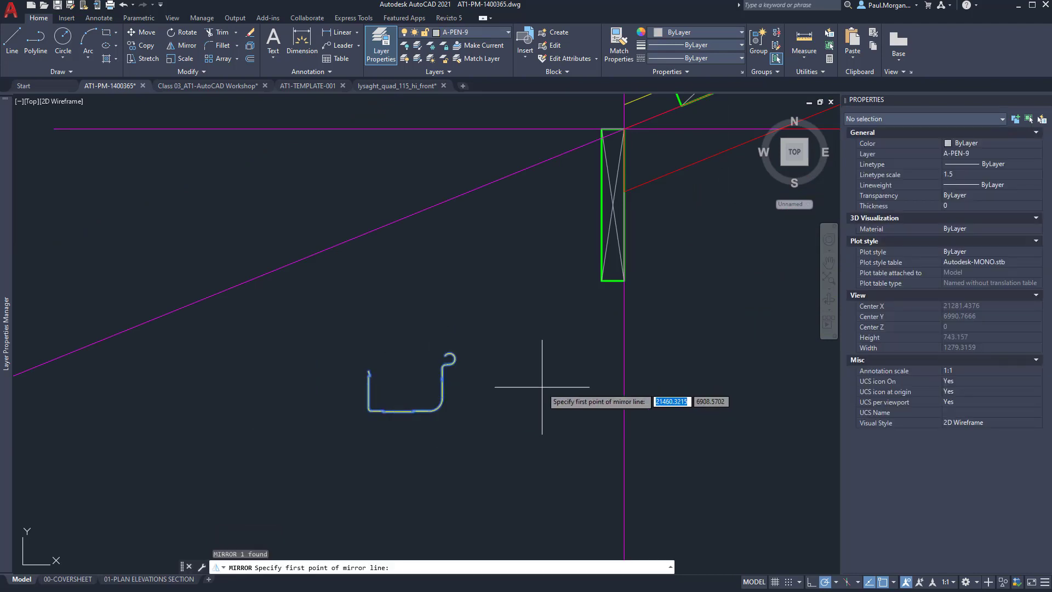
pyautogui.click(542, 387)
pyautogui.click(545, 330)
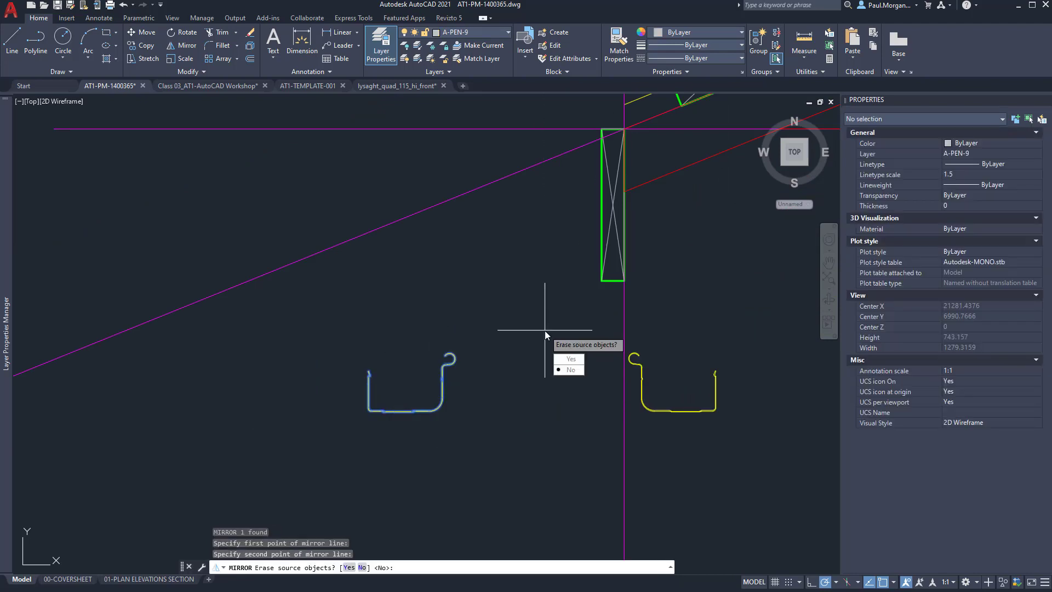
pyautogui.write('N')
pyautogui.press('Return')
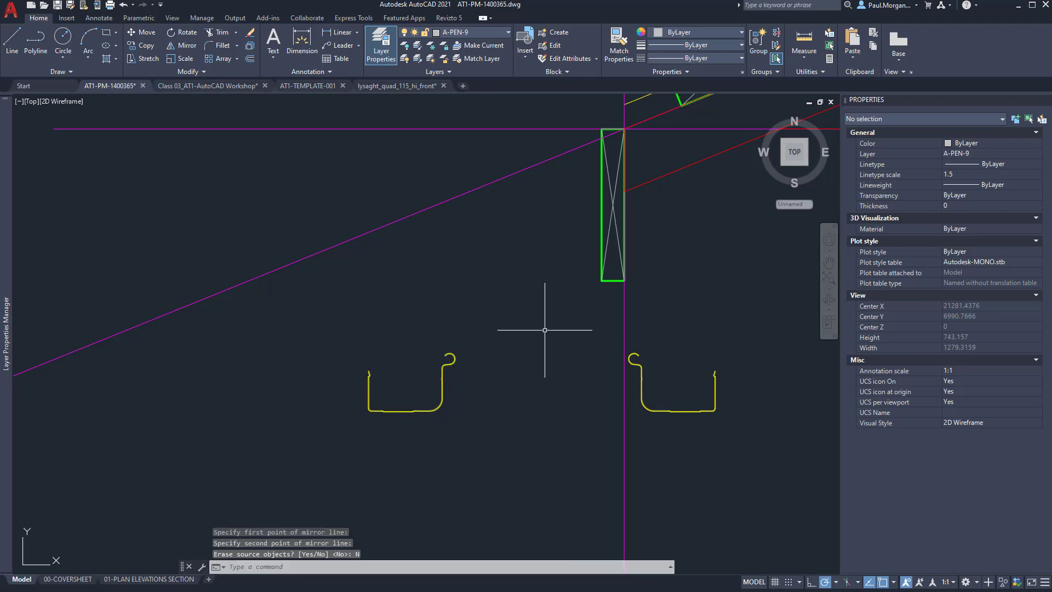
pyautogui.click(460, 394)
pyautogui.click(435, 378)
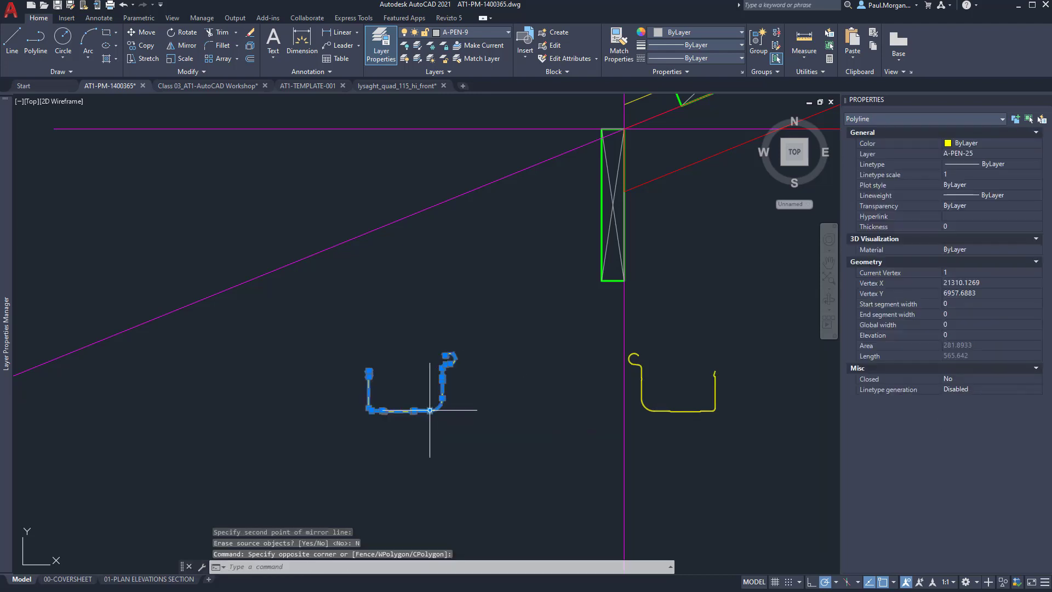
pyautogui.moveTo(429, 410)
pyautogui.press('Return')
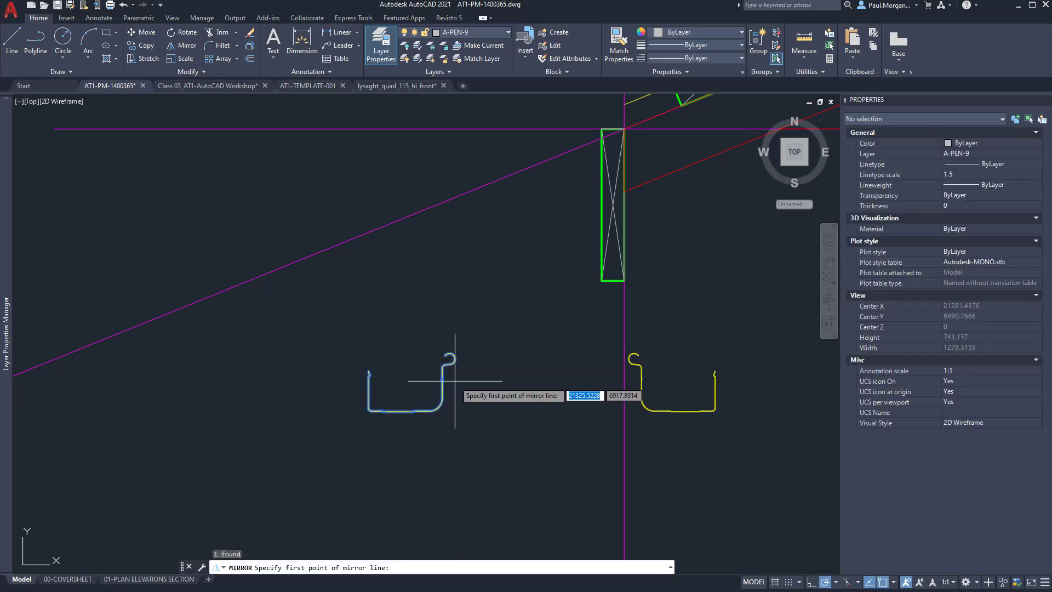
pyautogui.press('Escape')
# Erase the original unmirrored gutter profile.
pyautogui.click(481, 336)
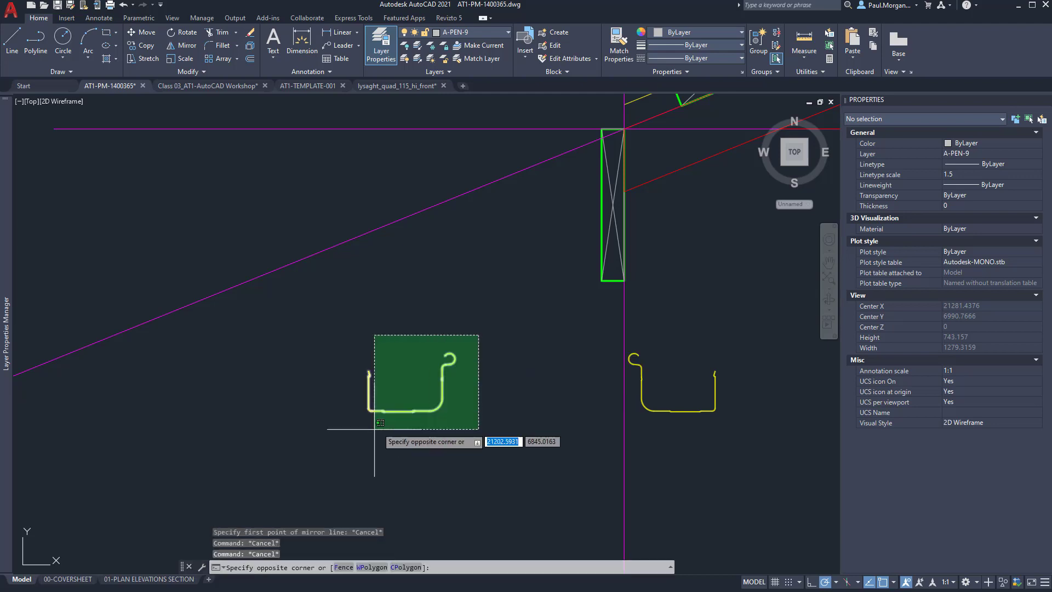
pyautogui.click(374, 429)
pyautogui.write('E')
pyautogui.press('Return')
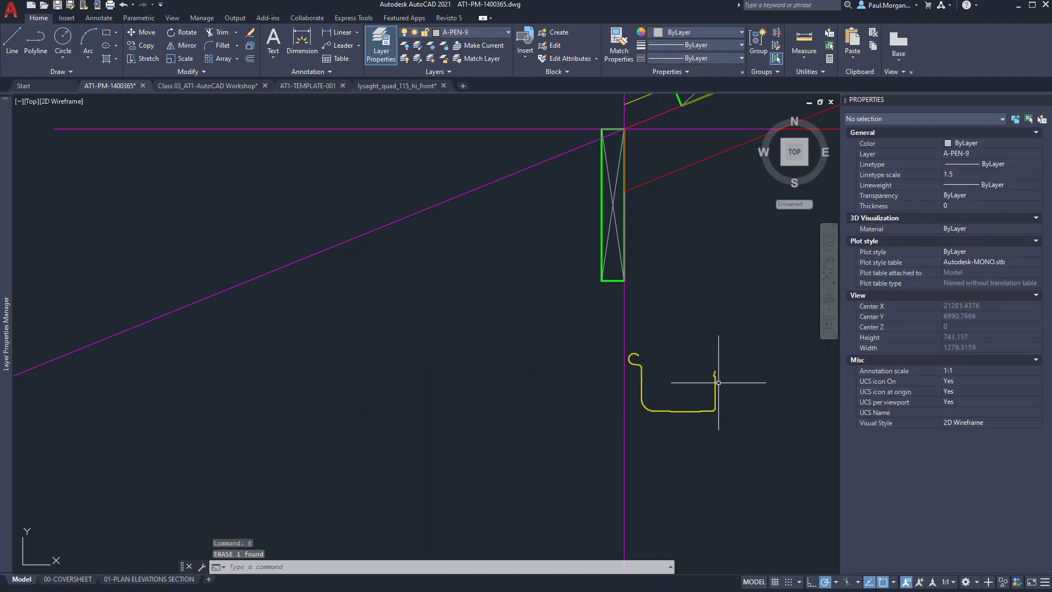
# Move the mirrored gutter from the bend near the top of its back edge to the fascia board's upper outer corner.
pyautogui.click(718, 382)
pyautogui.write('M')
pyautogui.press('Return')
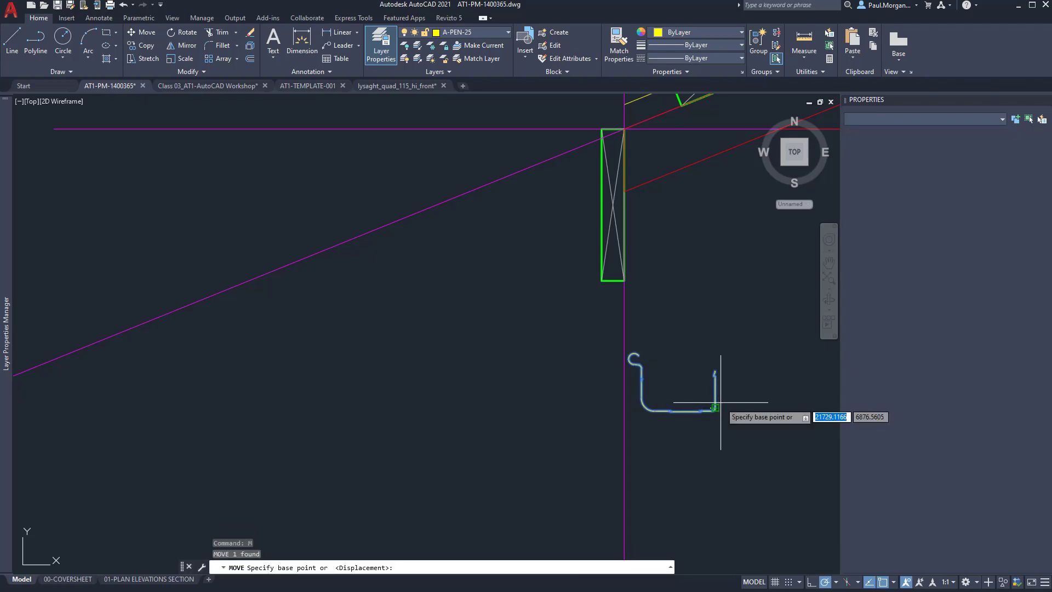
pyautogui.scroll(4, 720, 403)
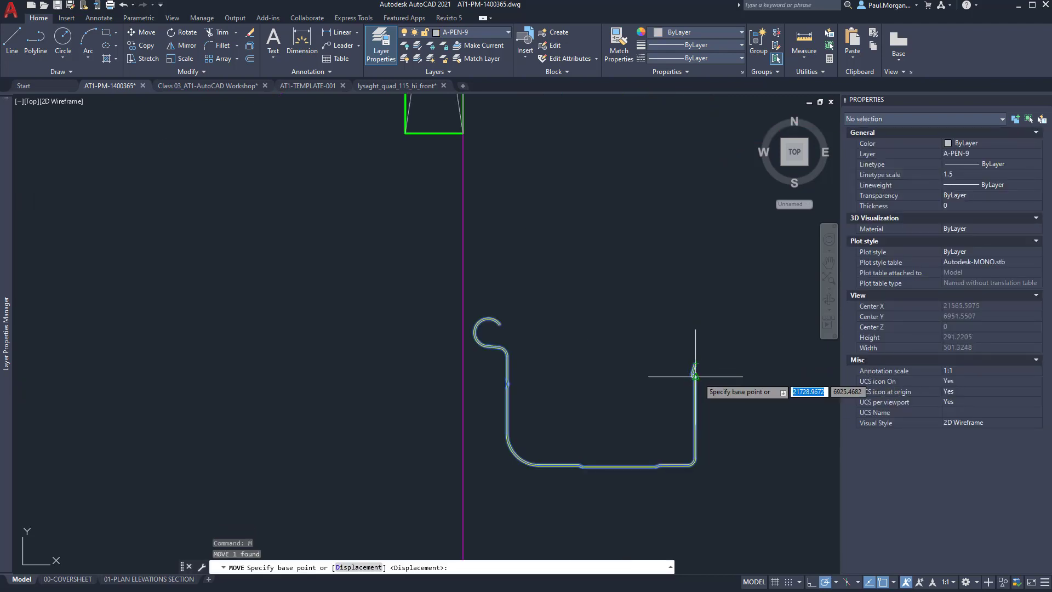
pyautogui.click(695, 376)
pyautogui.scroll(-4, 695, 376)
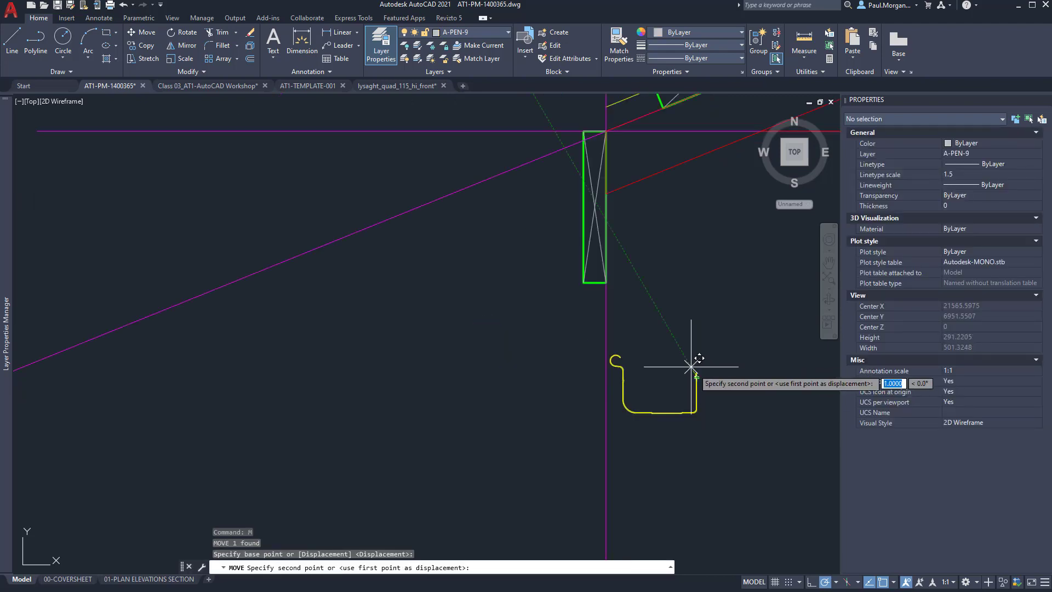
pyautogui.click(586, 138)
pyautogui.scroll(-3, 583, 145)
pyautogui.moveTo(582, 145)
pyautogui.mouseDown(button='middle')
pyautogui.moveTo(530, 303)
pyautogui.moveTo(469, 353)
pyautogui.mouseUp(button='middle')
pyautogui.press('Escape')
pyautogui.press('Escape')
pyautogui.scroll(-4, 462, 353)
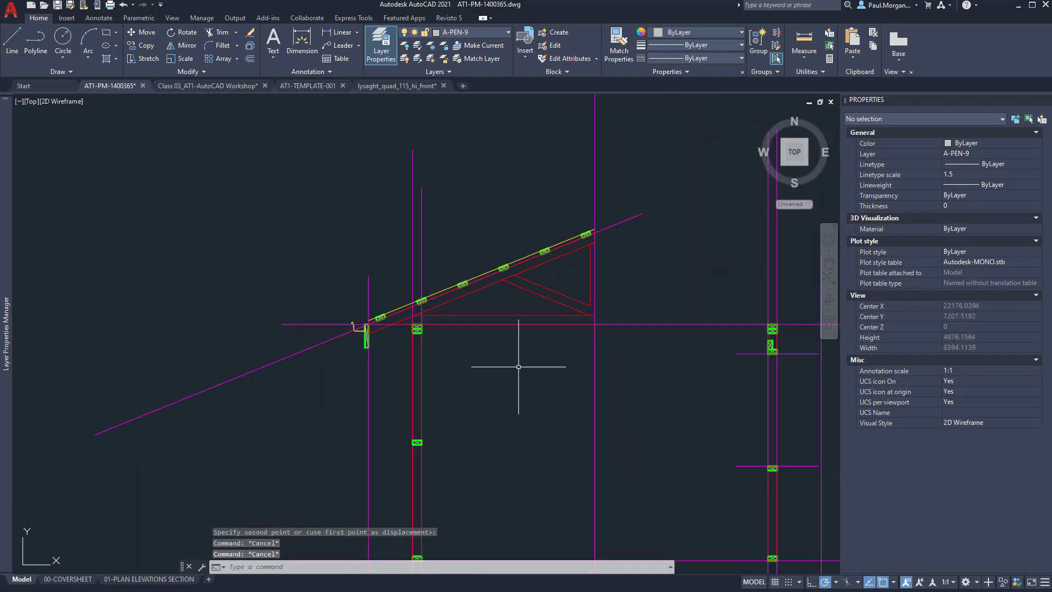
# Turn off the Refferance Planes layer.
pyautogui.moveTo(495, 374); pyautogui.dragTo(470, 364, button='middle')
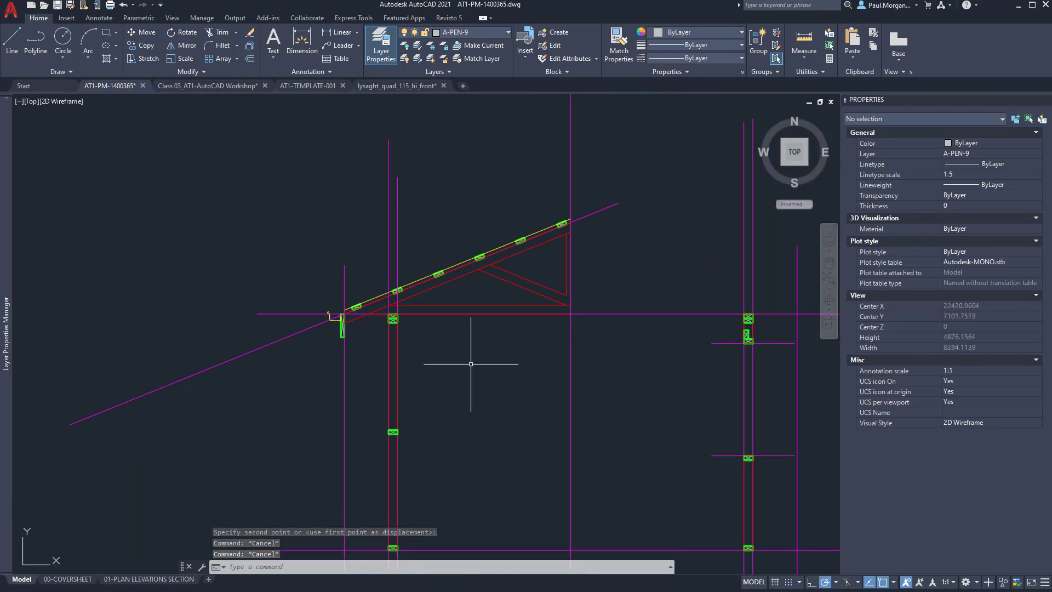
pyautogui.moveTo(10, 150)
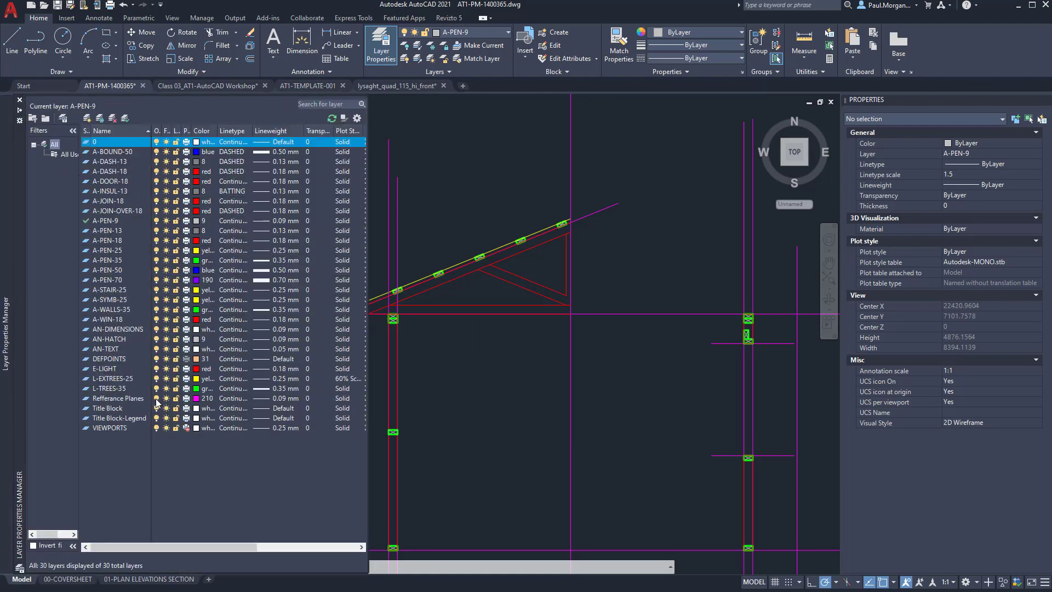
pyautogui.click(156, 399)
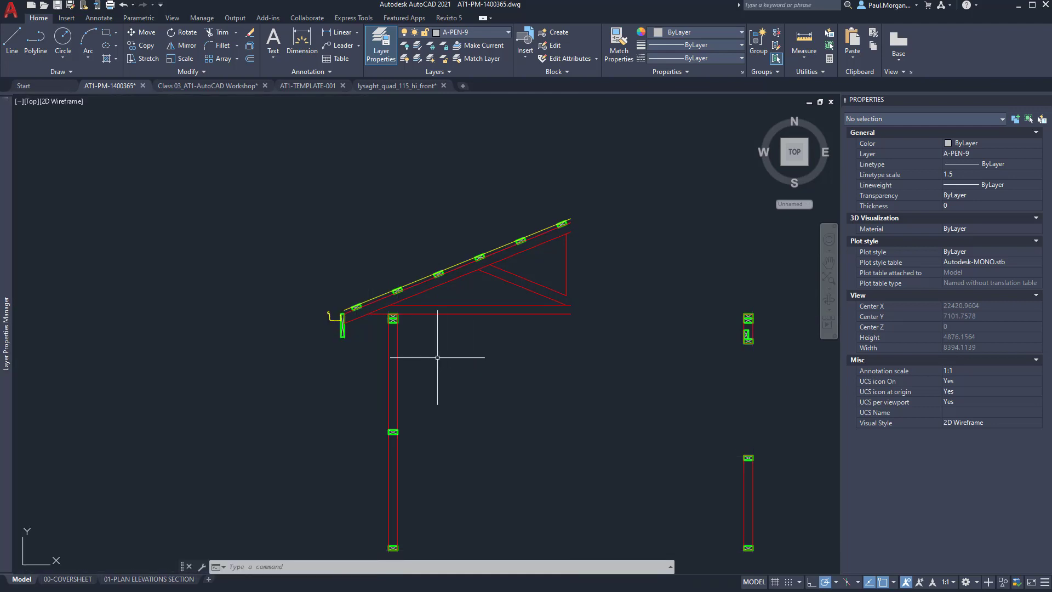
# Window-select the half truss together with its roof battens, fascia board and gutter.
pyautogui.moveTo(437, 357); pyautogui.dragTo(467, 320, button='middle')
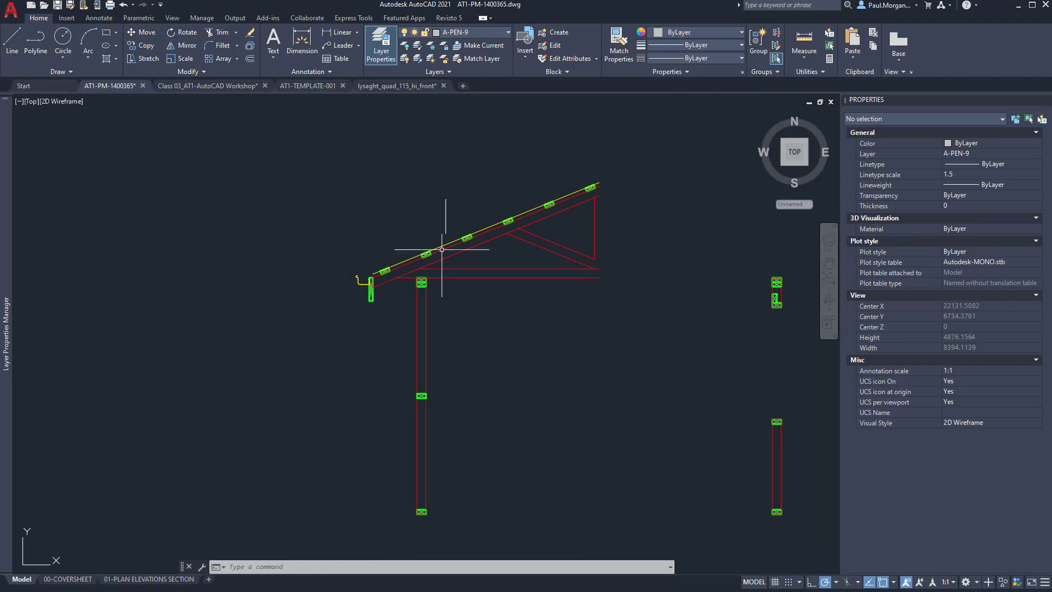
pyautogui.click(316, 130)
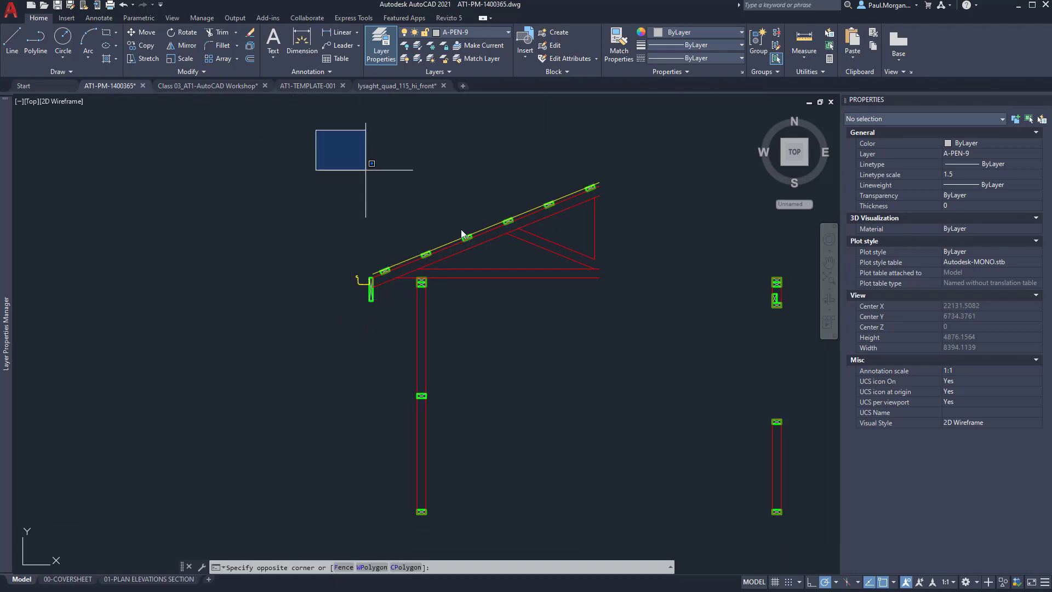
# Mirror the left half of the roof framing, excluding the two stacked wall top plates, about the vertical ridge line, keeping the source objects.
pyautogui.click(615, 310)
pyautogui.scroll(5, 420, 280)
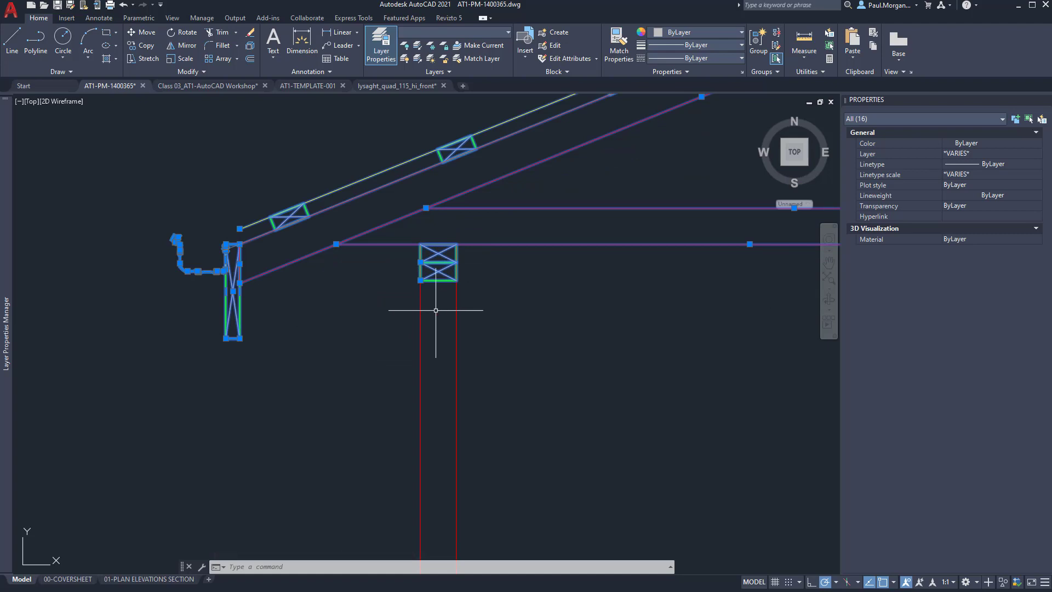
pyautogui.keyDown('shift'); pyautogui.click(439, 271); pyautogui.keyUp('shift')
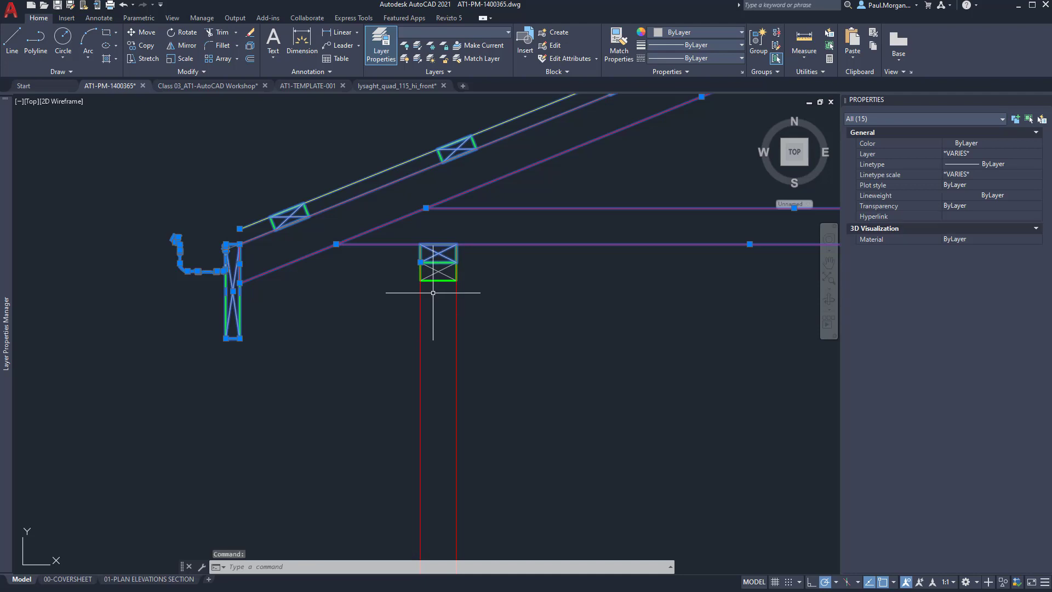
pyautogui.click(444, 309)
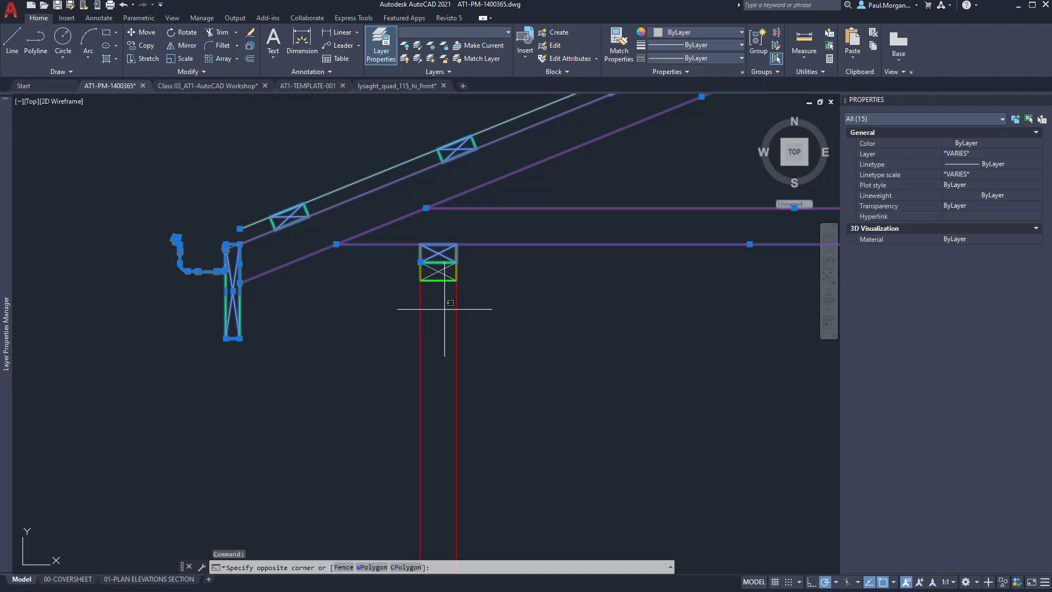
pyautogui.keyDown('shift'); pyautogui.click(439, 248); pyautogui.keyUp('shift')
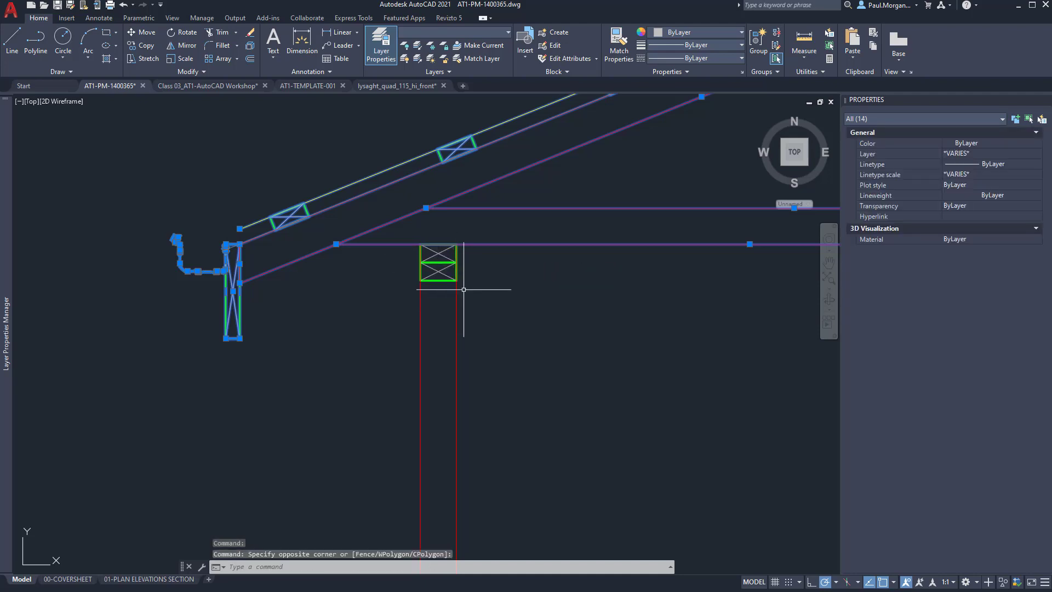
pyautogui.scroll(-3, 469, 294)
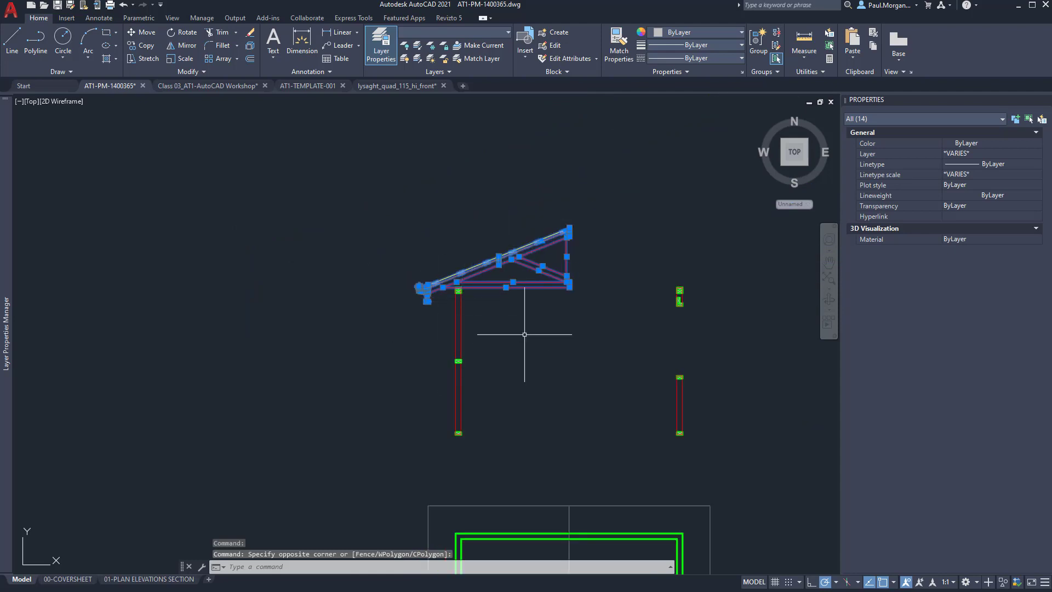
pyautogui.moveTo(524, 335); pyautogui.dragTo(496, 320, button='middle')
pyautogui.write('MI')
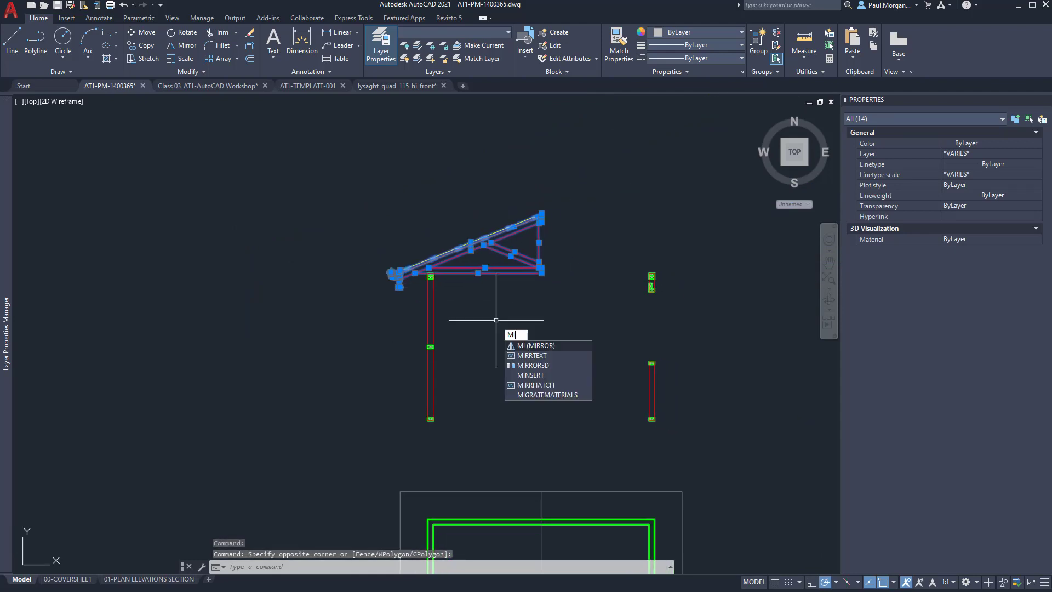
pyautogui.press('Return')
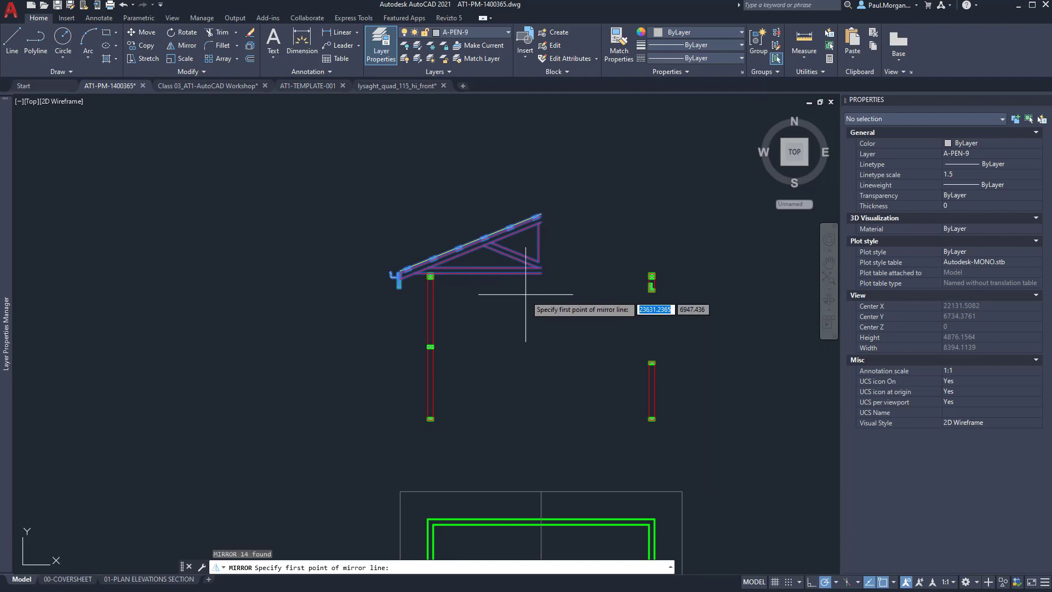
pyautogui.click(541, 274)
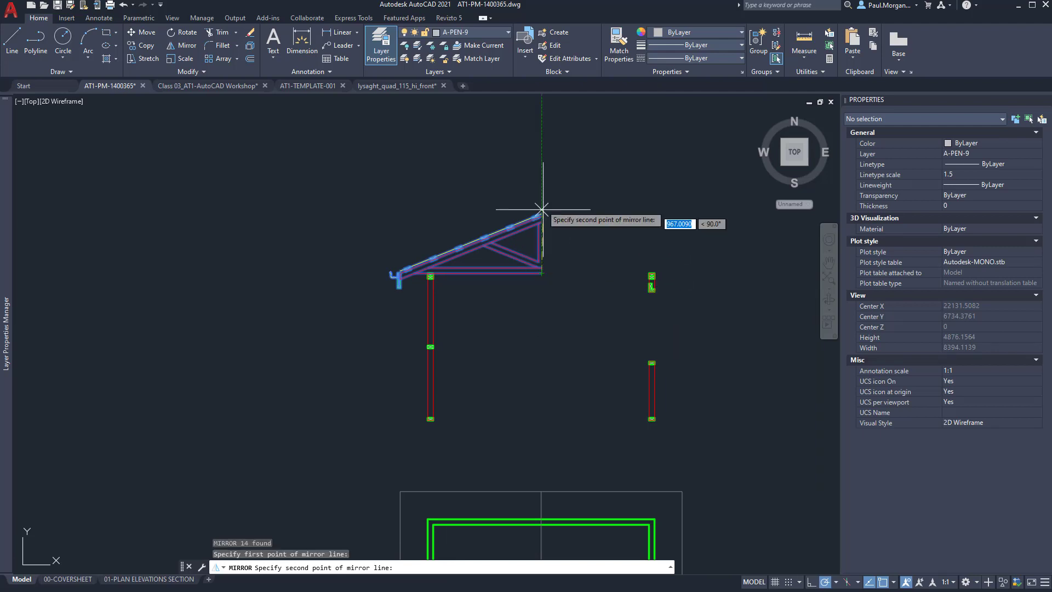
pyautogui.click(541, 190)
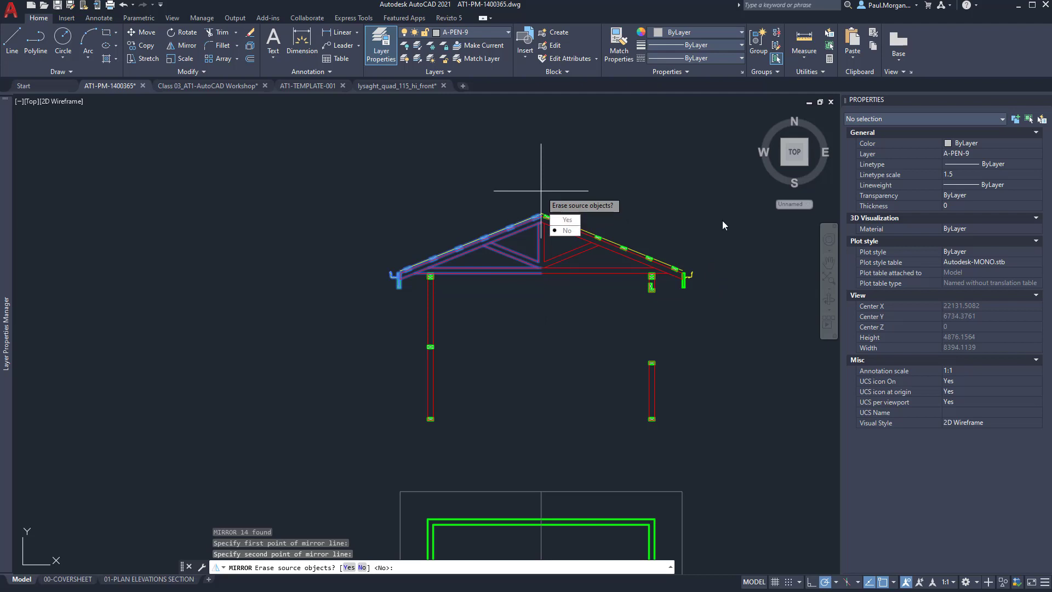
pyautogui.press('Return')
pyautogui.scroll(4, 570, 305)
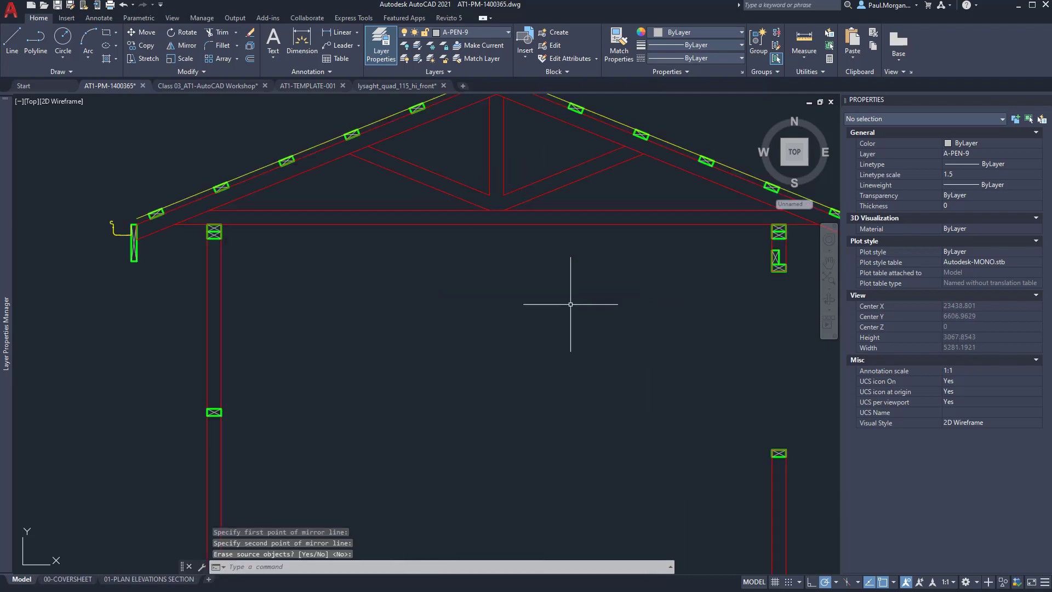
pyautogui.press('Escape')
# Turn on the Refferance Planes layer.
pyautogui.scroll(-2, 533, 264)
pyautogui.moveTo(533, 273); pyautogui.dragTo(507, 291, button='middle')
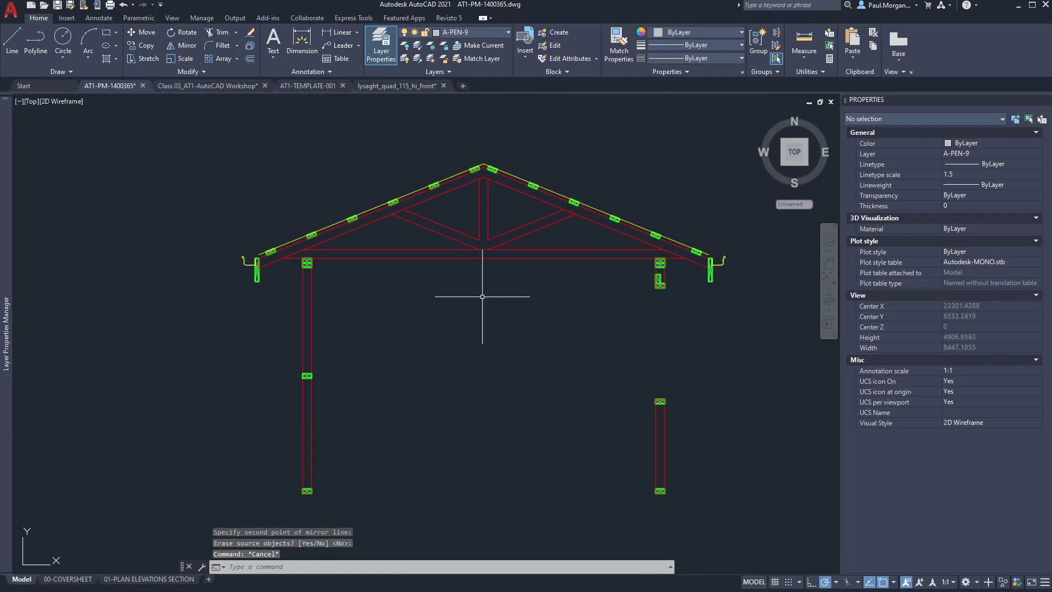
pyautogui.scroll(-4, 460, 274)
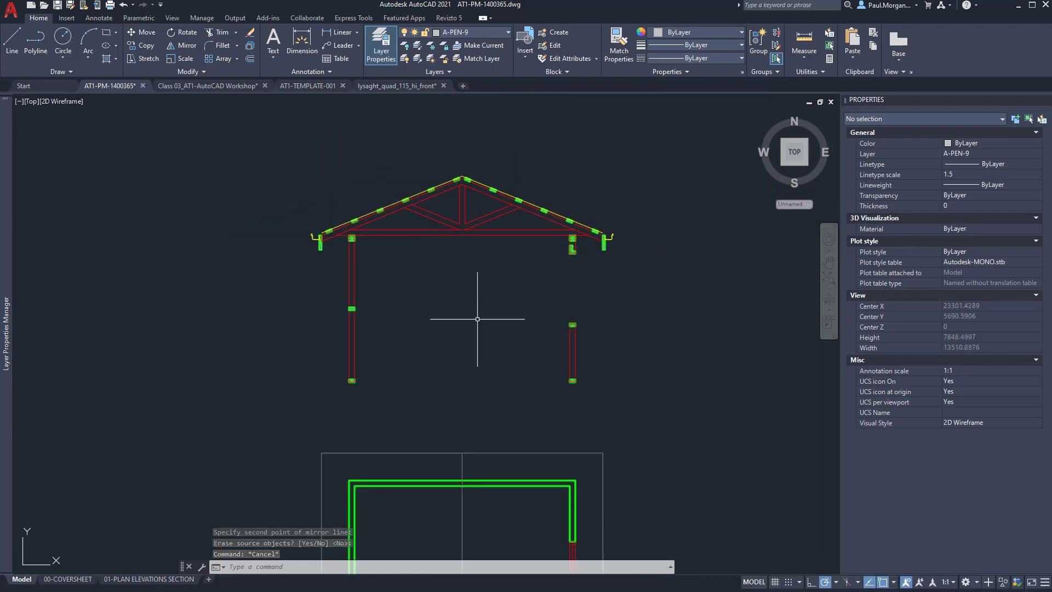
pyautogui.scroll(4, 477, 307)
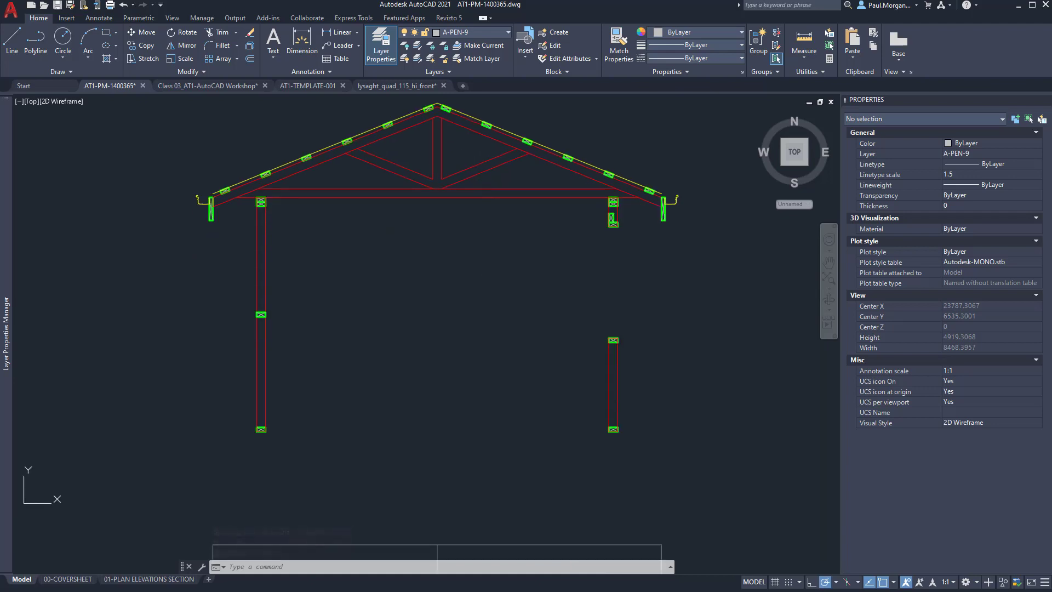
pyautogui.scroll(-2, 486, 274)
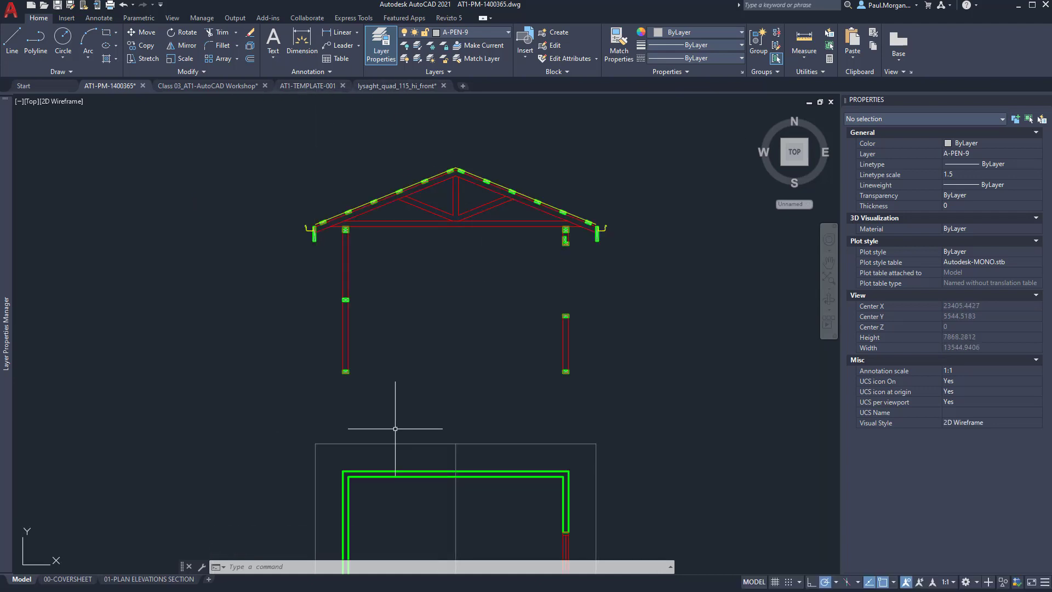
pyautogui.moveTo(281, 552); pyautogui.dragTo(314, 556, button='middle')
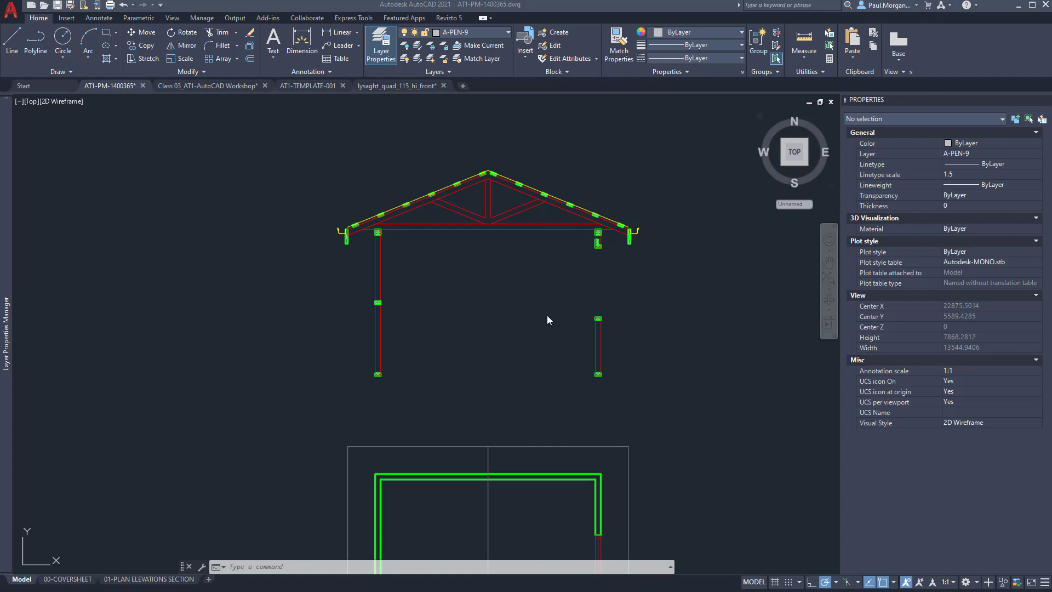
pyautogui.moveTo(8, 268)
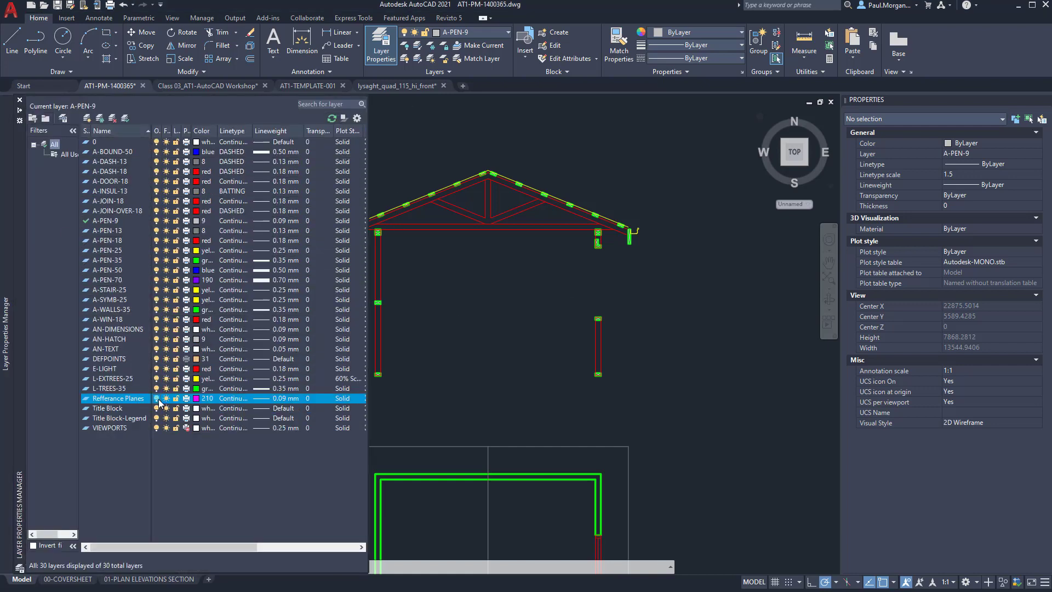
pyautogui.click(157, 398)
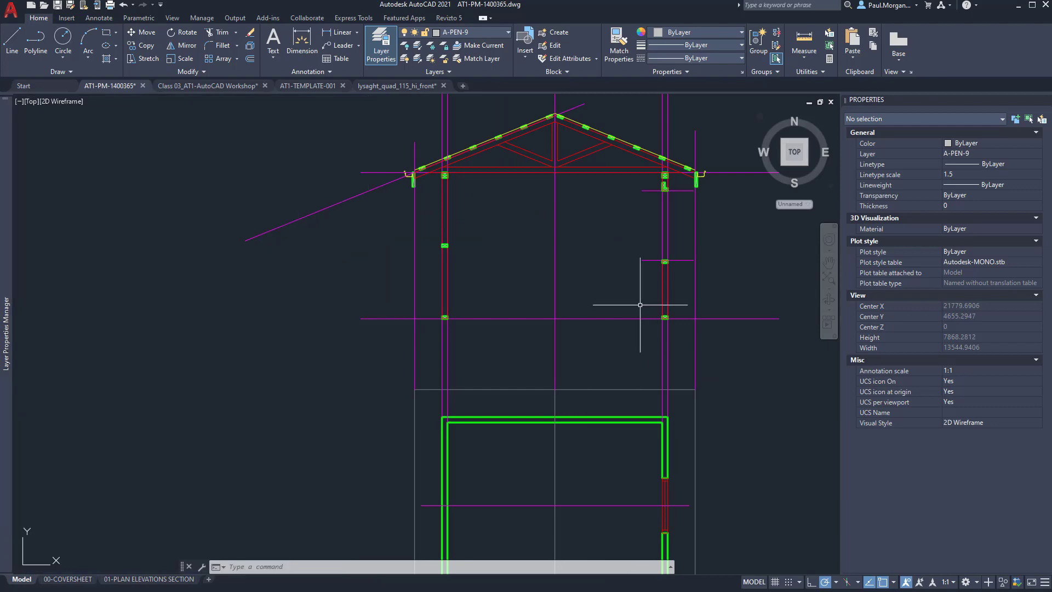
# Start a polyline from the left bottom plate's lower outer corner to the right bottom plate's lower outer corner, adding a 19 mm downward segment.
pyautogui.scroll(5, 642, 310)
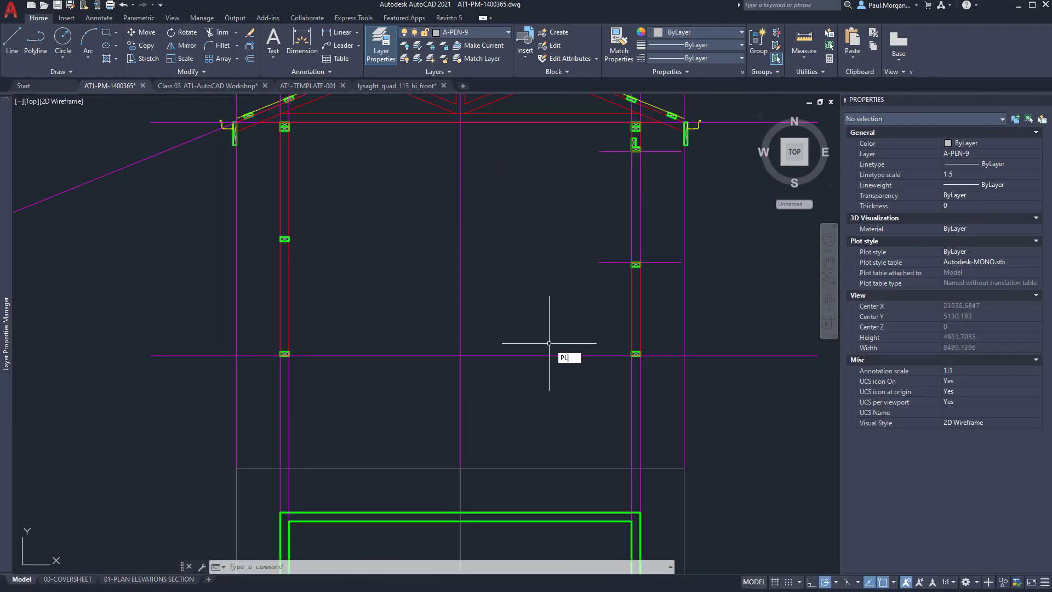
pyautogui.press('Return')
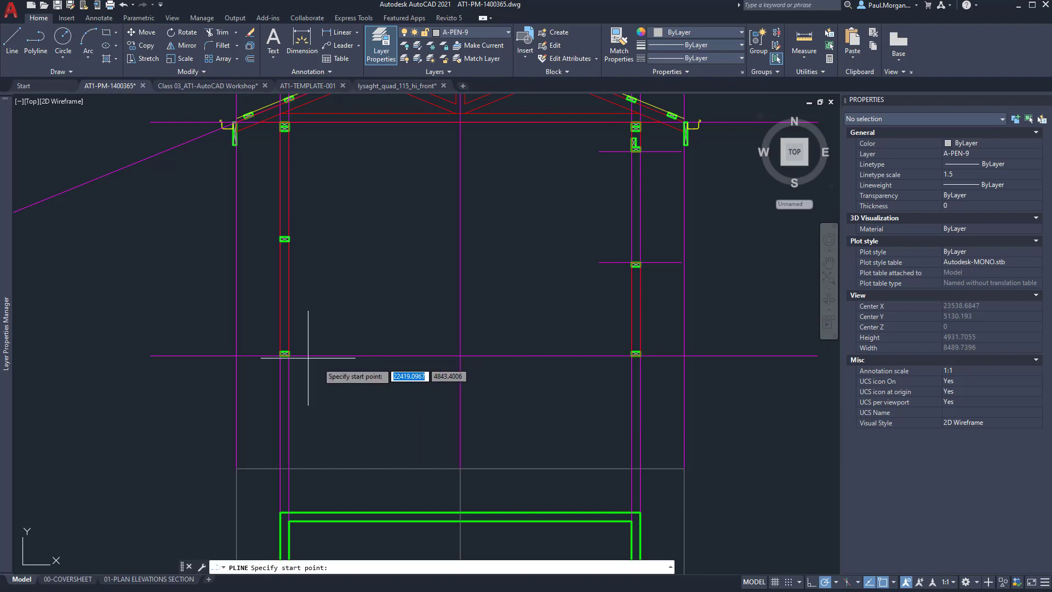
pyautogui.scroll(6, 278, 355)
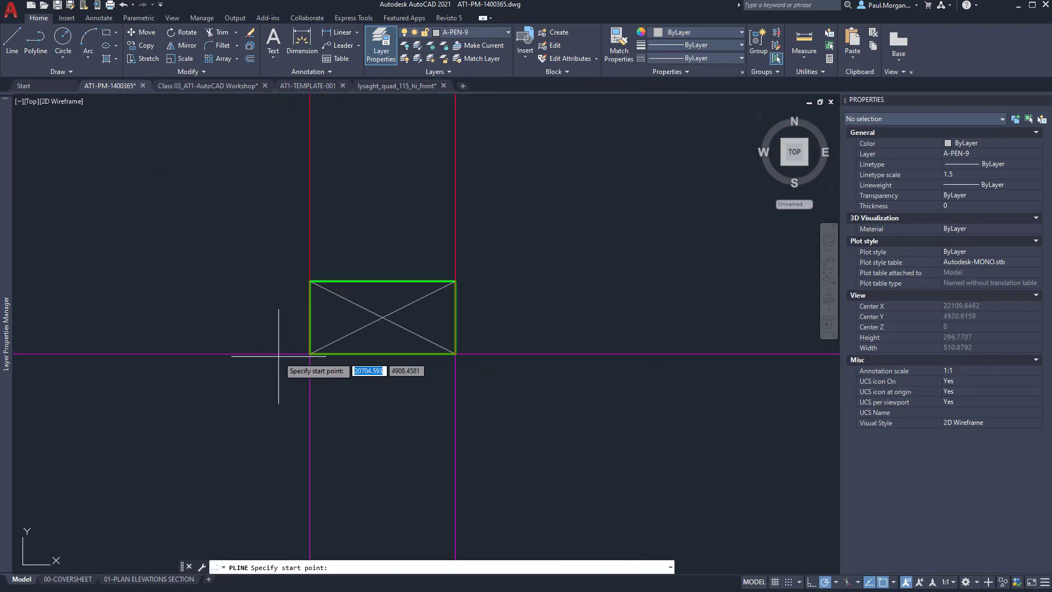
pyautogui.click(310, 353)
pyautogui.scroll(-6, 311, 354)
pyautogui.scroll(4, 676, 361)
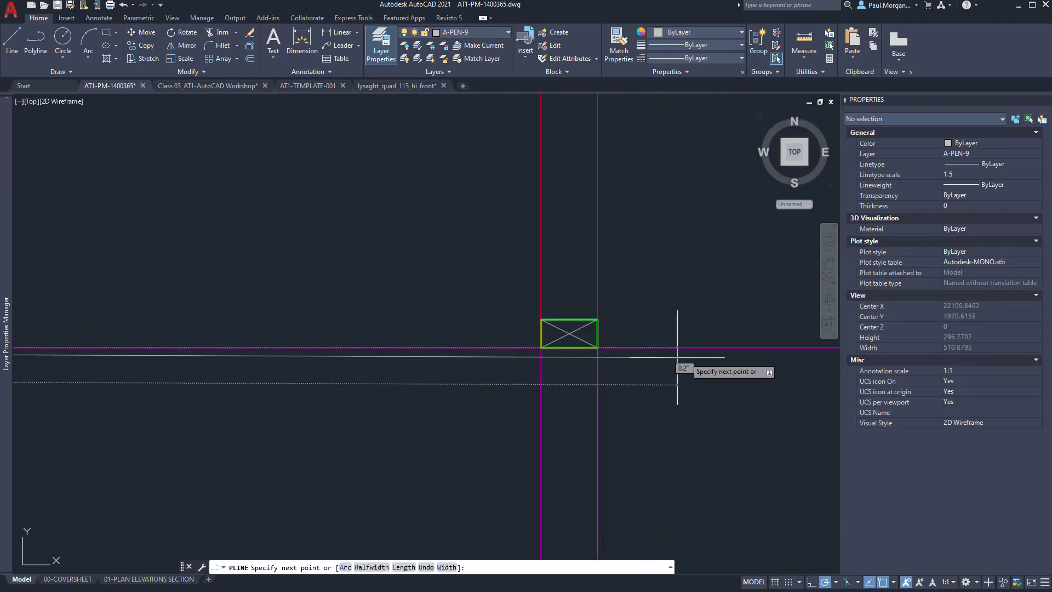
pyautogui.click(598, 348)
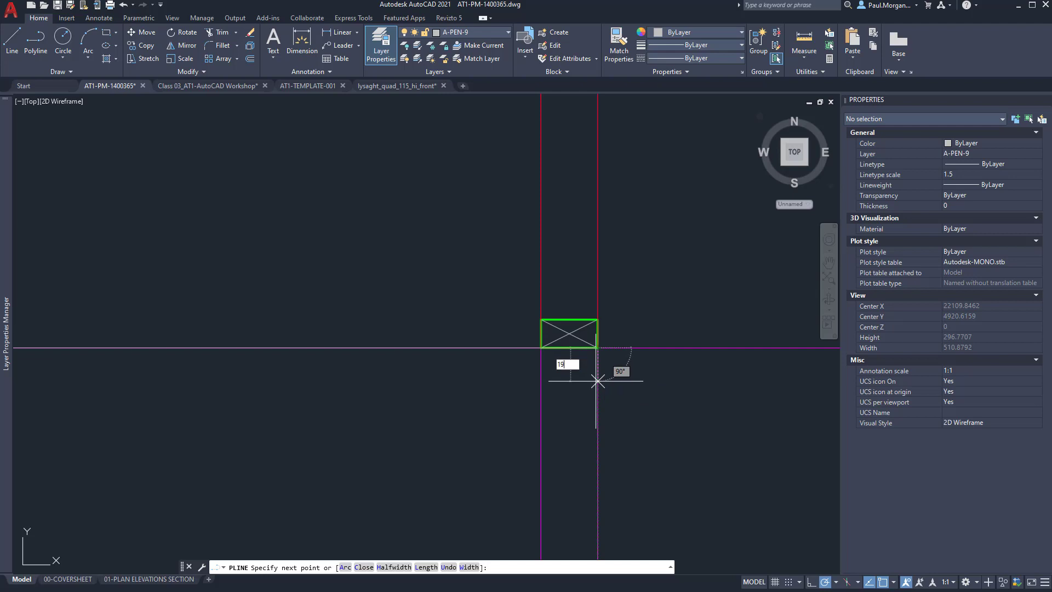
pyautogui.scroll(-1, 479, 346)
pyautogui.scroll(-1, 478, 346)
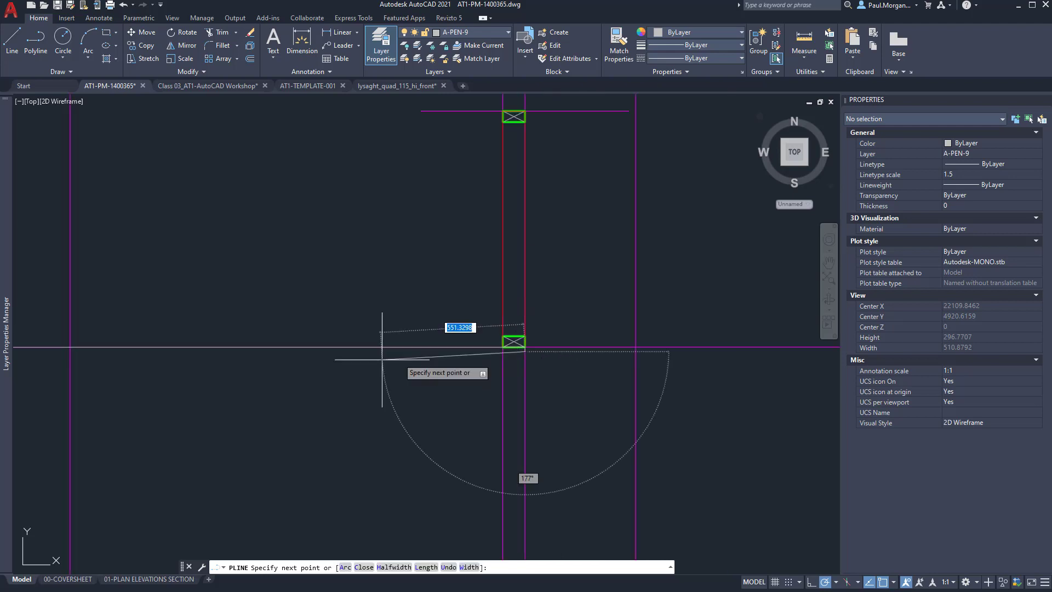
# Complete the thin floor outline by running the polyline back to the left wall's outer line and up to its starting corner.
pyautogui.moveTo(310, 358); pyautogui.dragTo(740, 358, button='middle')
pyautogui.scroll(-2, 740, 360)
pyautogui.scroll(3, 472, 361)
pyautogui.scroll(3, 471, 360)
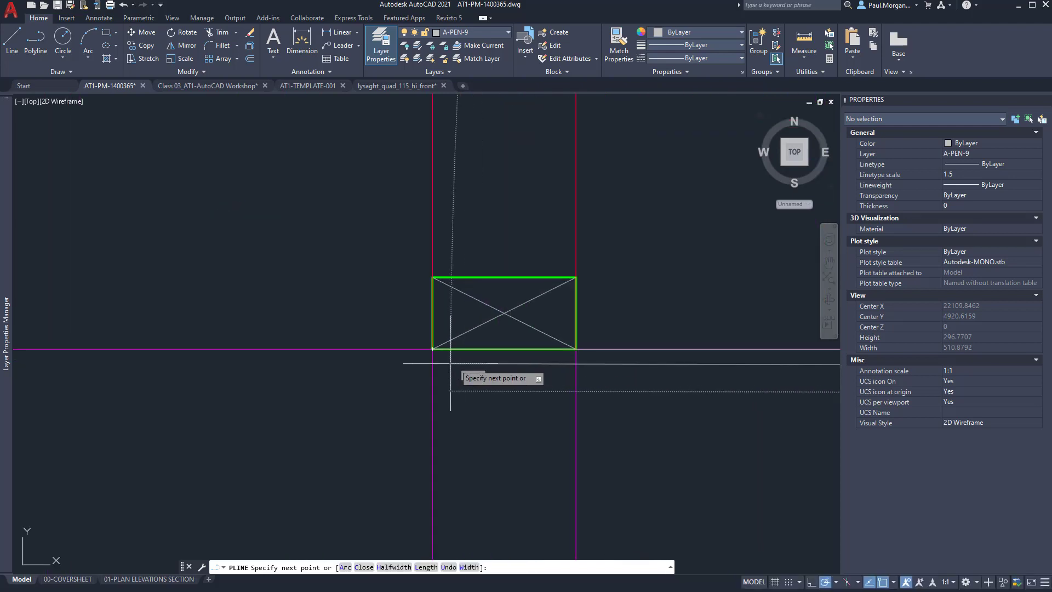
pyautogui.click(431, 379)
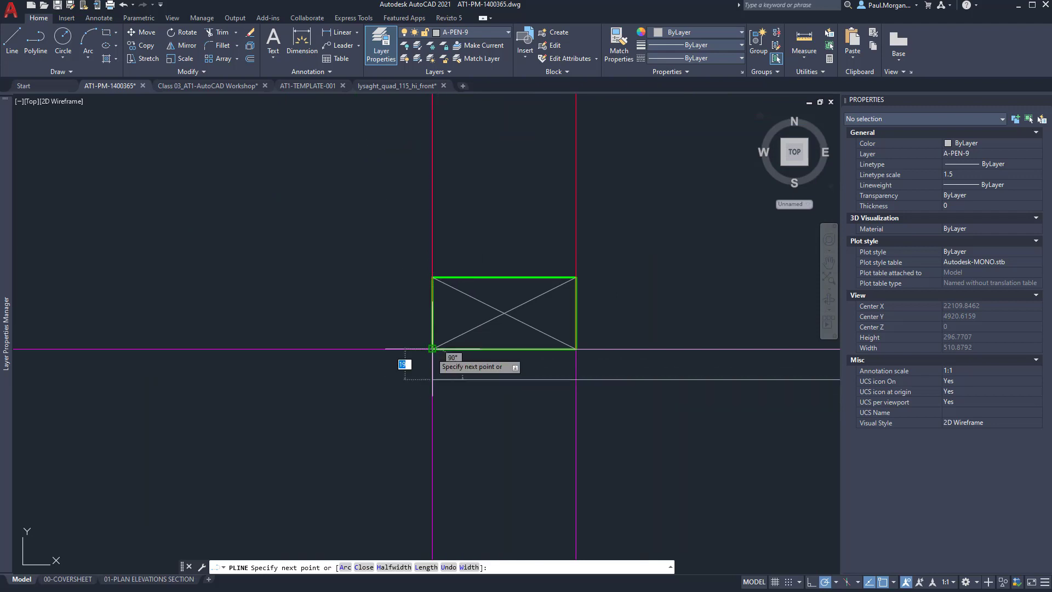
pyautogui.click(432, 349)
pyautogui.scroll(-4, 432, 350)
pyautogui.press('Return')
pyautogui.scroll(-2, 455, 351)
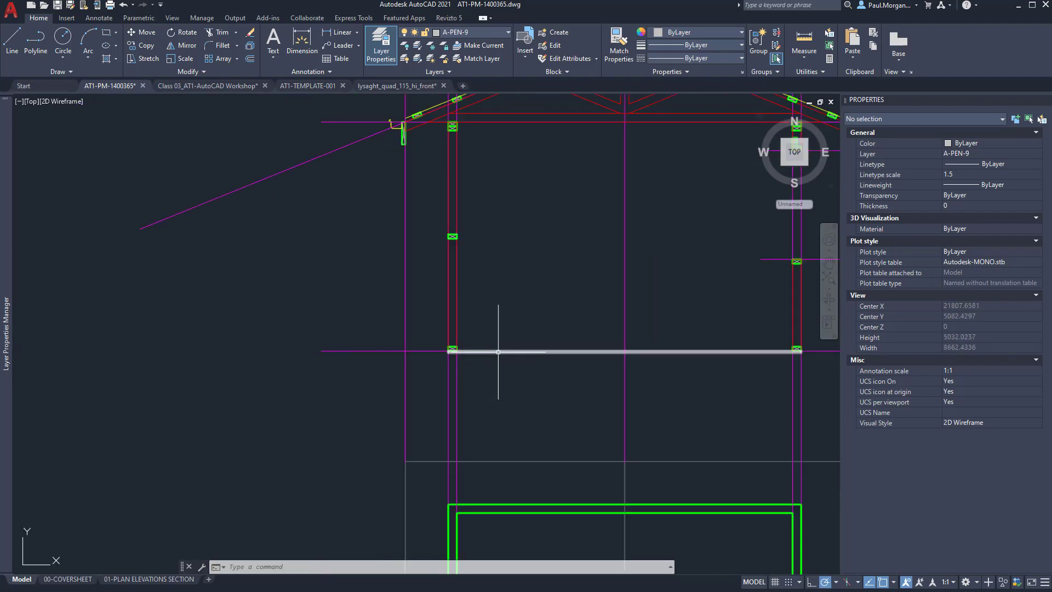
# Move the floor polyline to layer A-PEN-18.
pyautogui.moveTo(598, 351); pyautogui.dragTo(492, 343, button='middle')
pyautogui.click(537, 344)
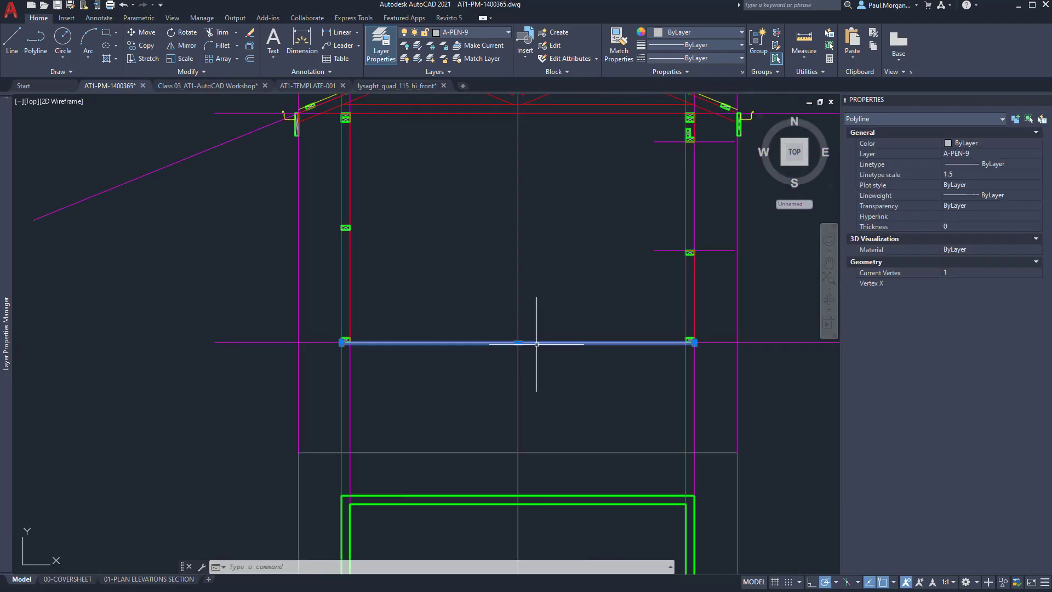
pyautogui.click(481, 35)
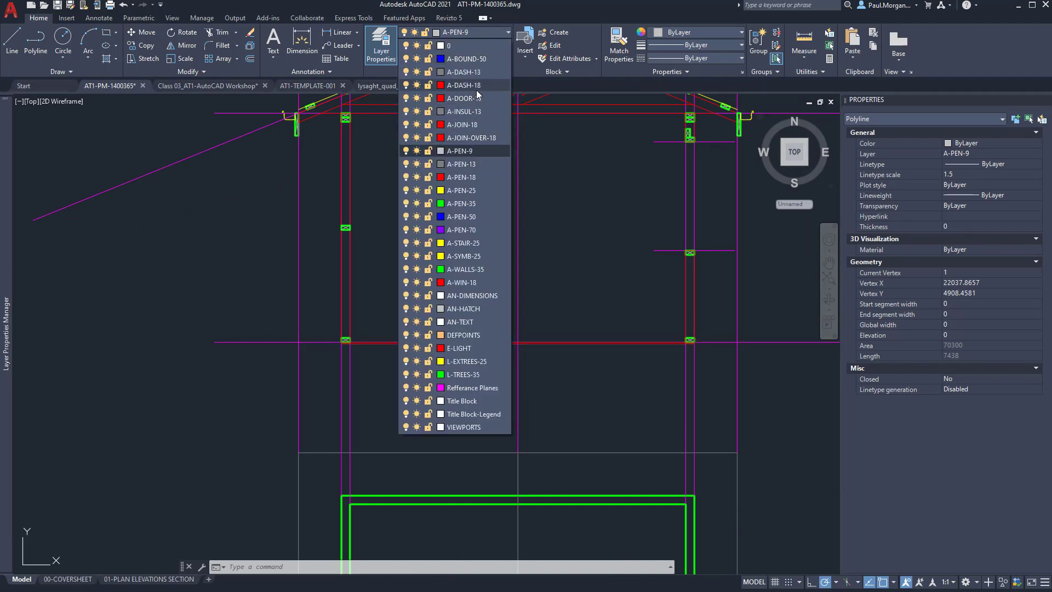
pyautogui.click(462, 179)
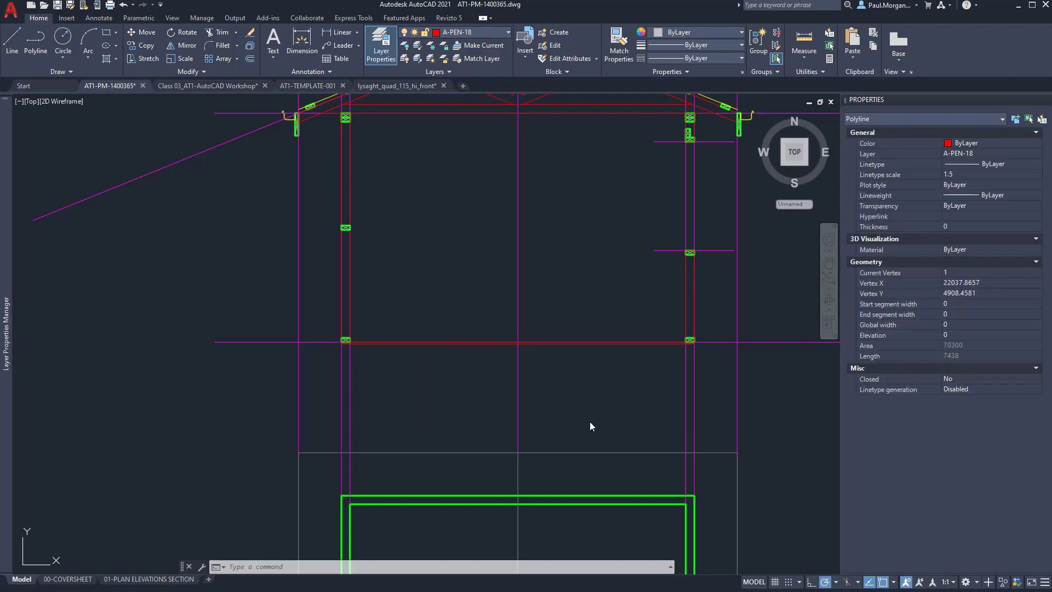
pyautogui.moveTo(589, 384); pyautogui.dragTo(564, 376, button='middle')
pyautogui.press('Escape')
pyautogui.press('Escape')
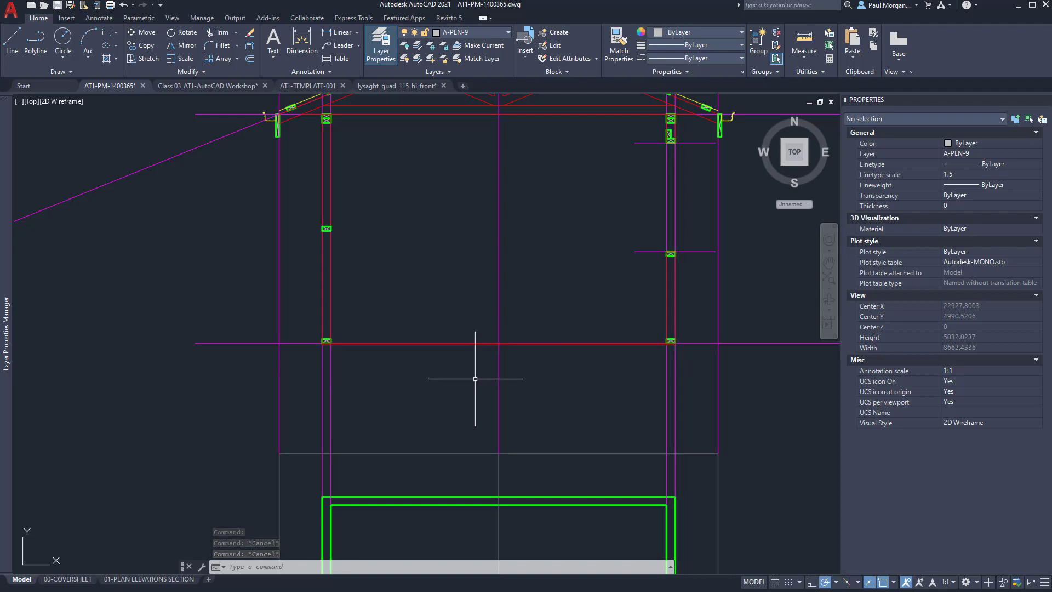
# Start a polyline on layer A-PEN-18 at the thin floor outline's lower-left corner with a 90 mm downward segment.
pyautogui.write('PLINE Specify start point:')
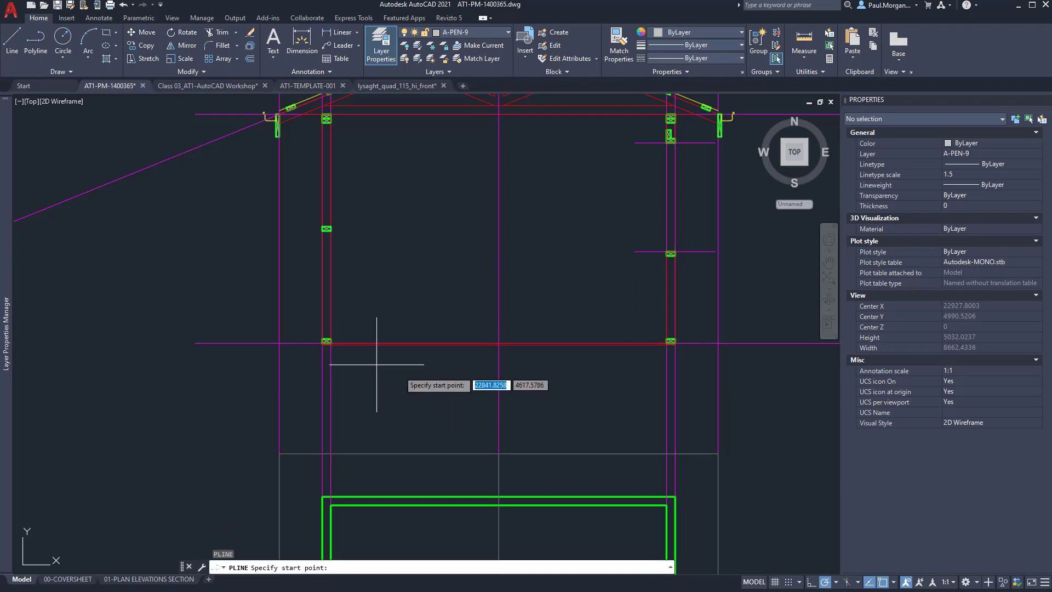
pyautogui.click(473, 31)
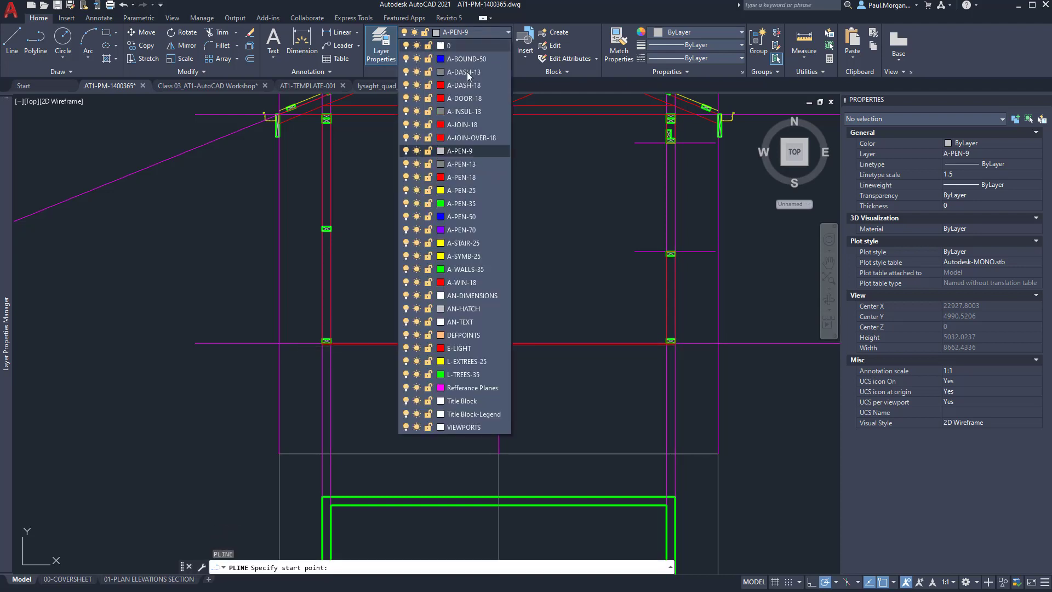
pyautogui.click(459, 170)
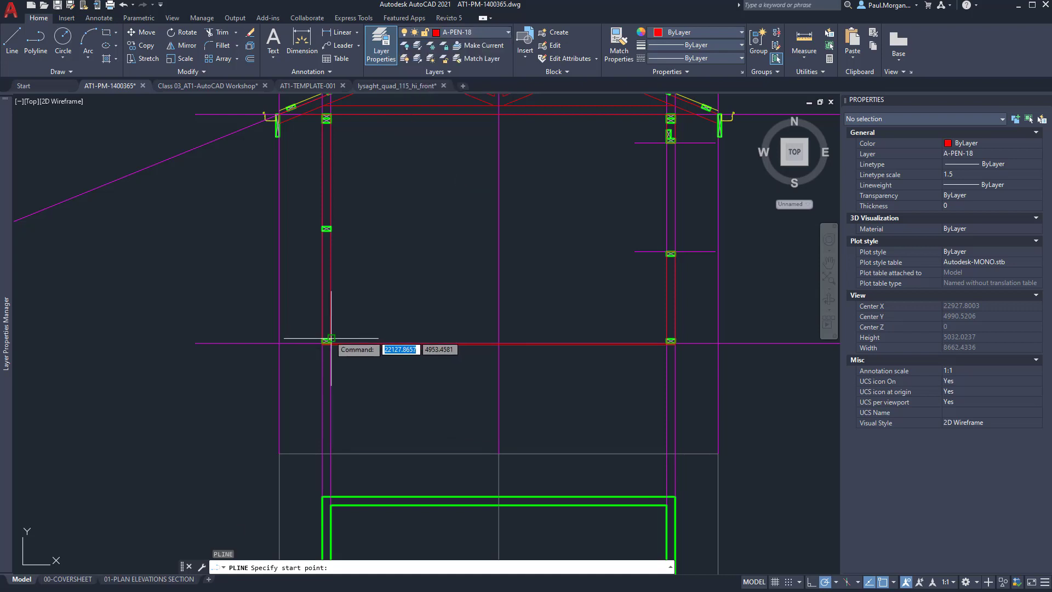
pyautogui.scroll(8, 328, 345)
pyautogui.click(314, 356)
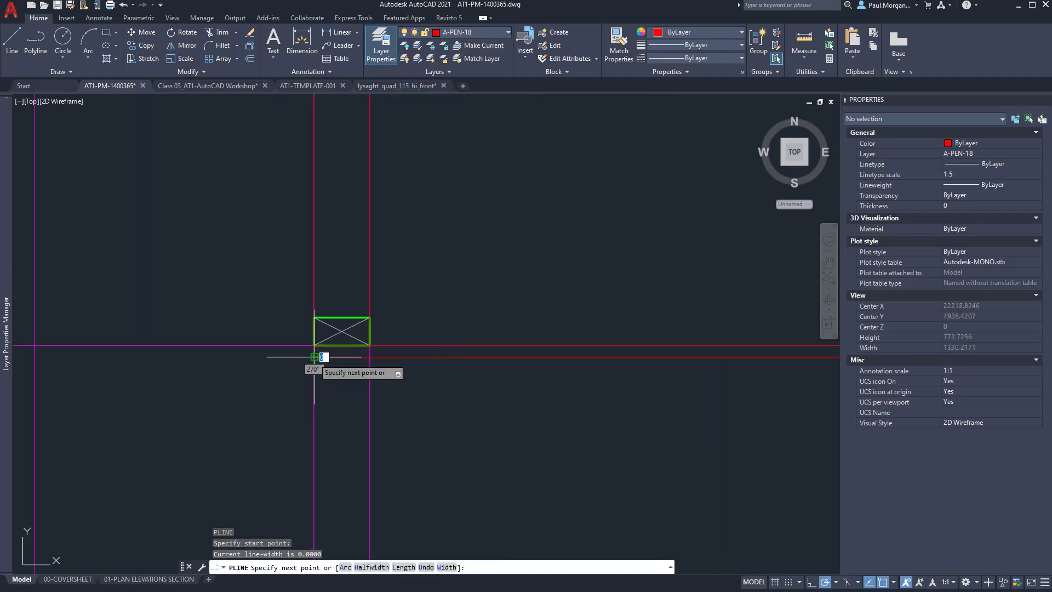
pyautogui.write('90')
pyautogui.press('Return')
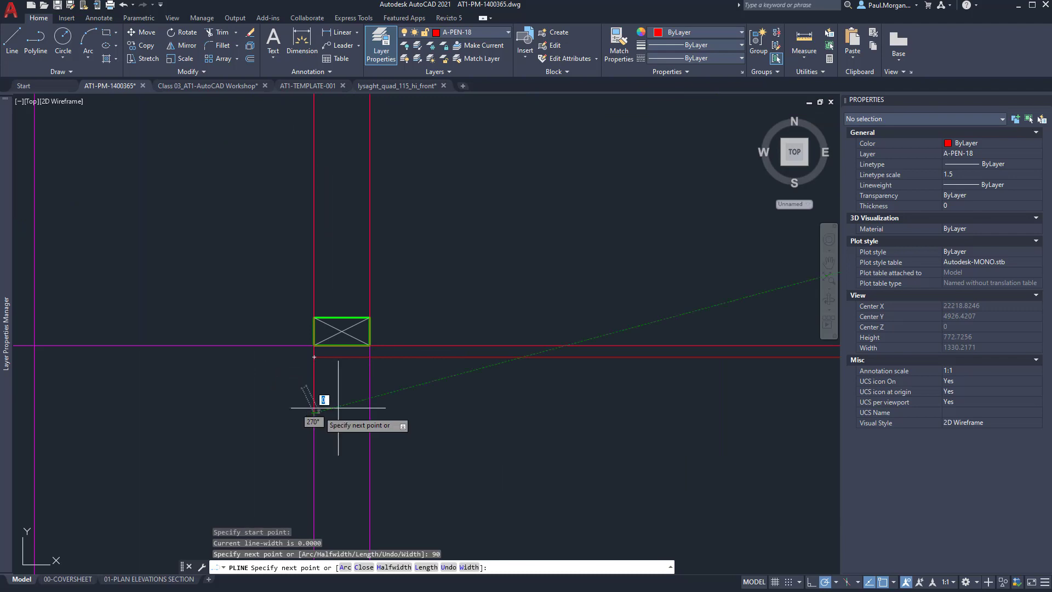
# Continue the polyline horizontally to the right wall's outer line and up to the underside of the thin floor outline.
pyautogui.scroll(-5, 329, 399)
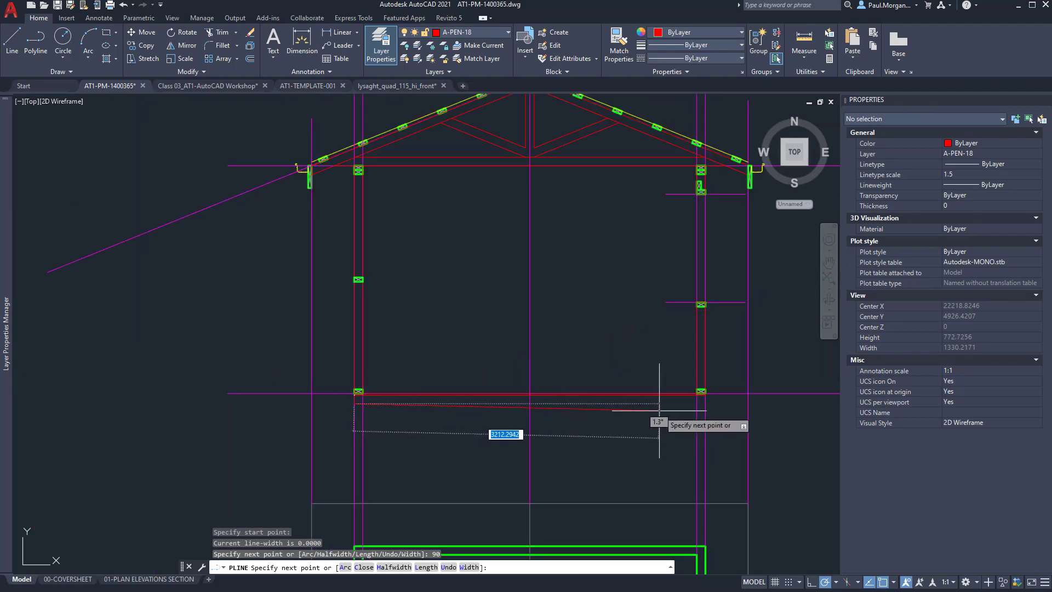
pyautogui.scroll(2, 706, 404)
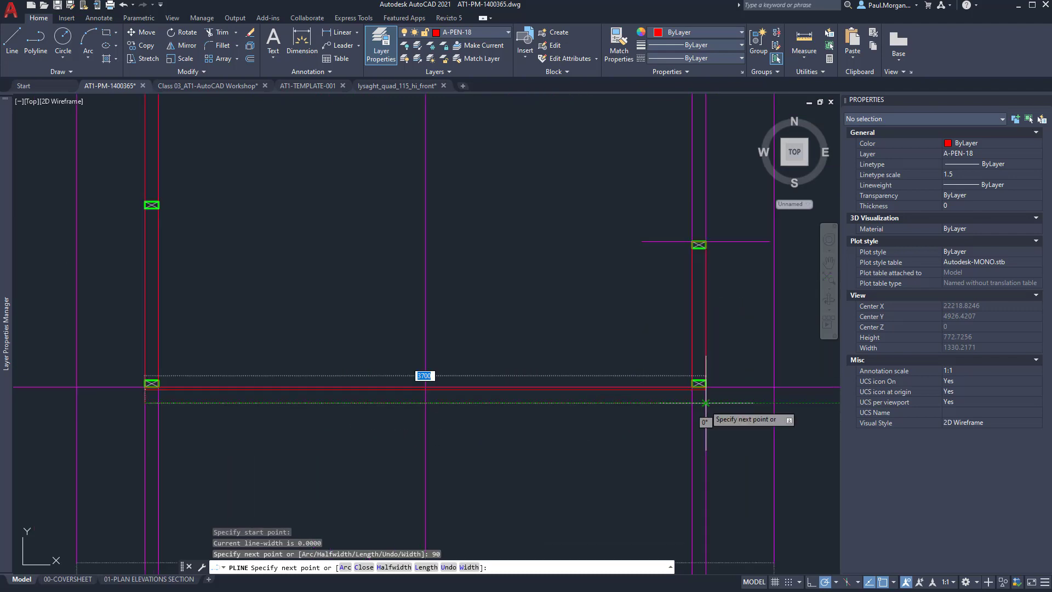
pyautogui.click(705, 403)
pyautogui.click(702, 388)
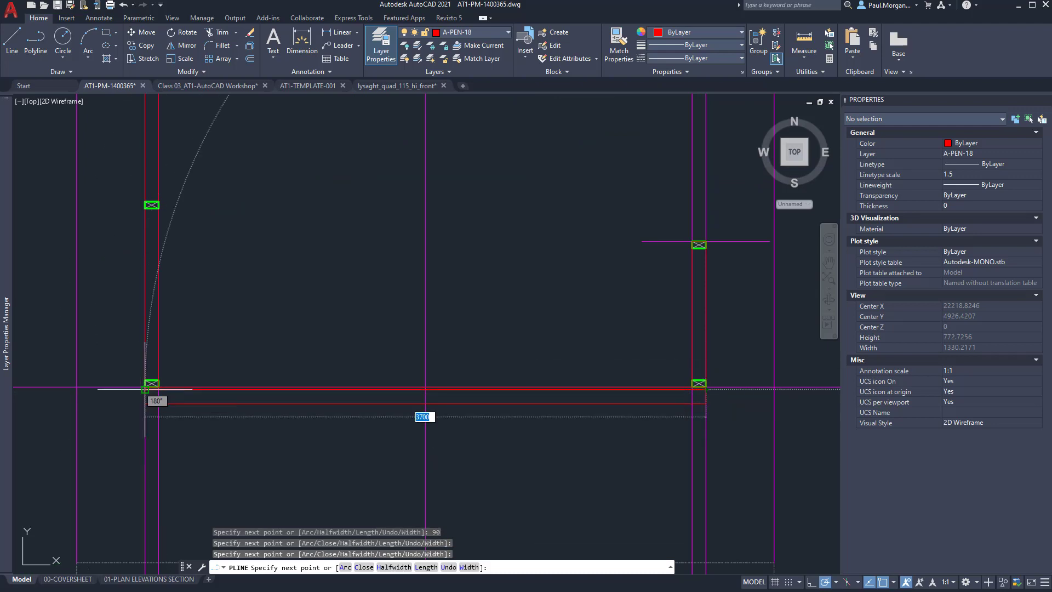
pyautogui.press('Escape')
pyautogui.press('Escape')
pyautogui.press('Escape')
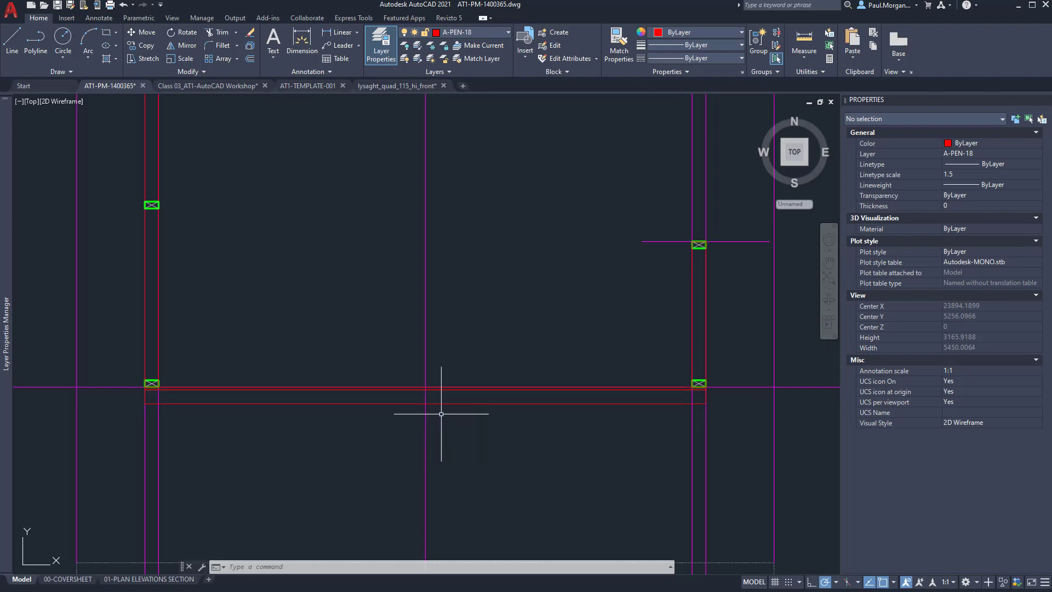
# Offset the horizontal floor-level reference line 540 mm downward for the ground level.
pyautogui.scroll(-2, 433, 406)
pyautogui.moveTo(567, 394); pyautogui.dragTo(488, 378, button='middle')
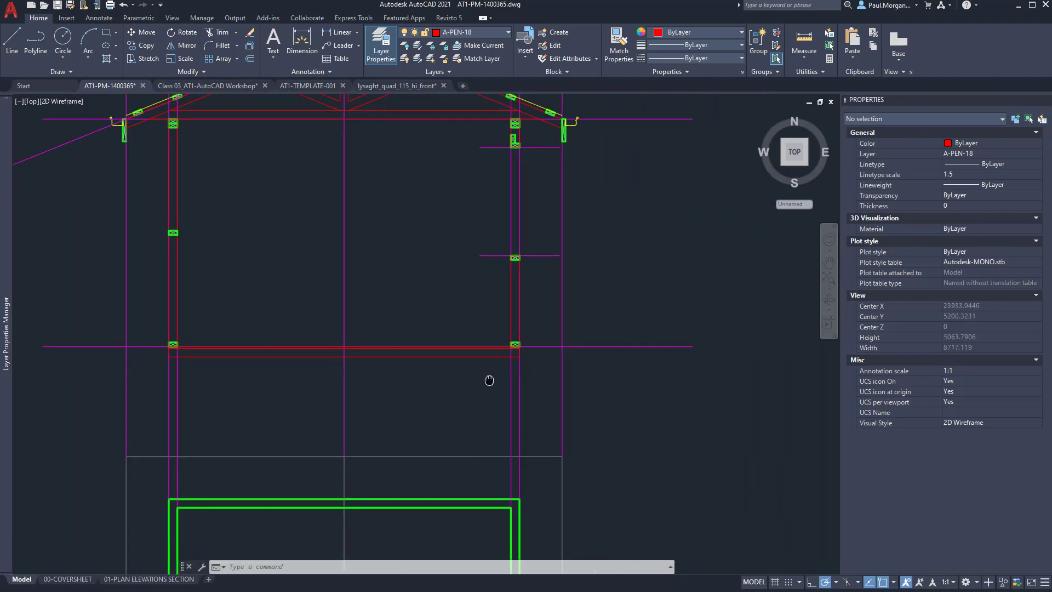
pyautogui.click(674, 338)
pyautogui.click(638, 359)
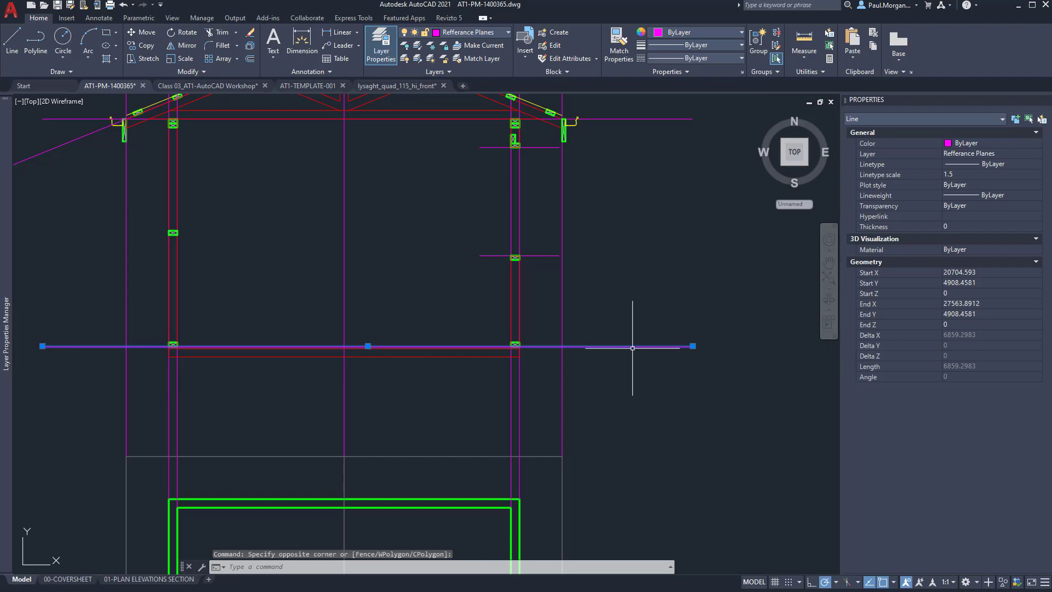
pyautogui.write('o')
pyautogui.press('Return')
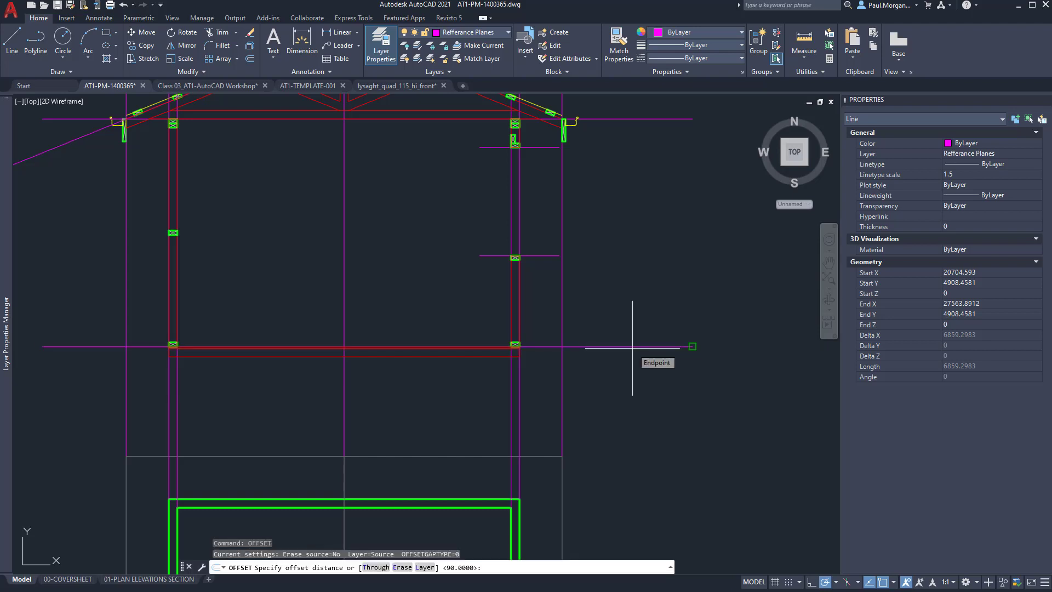
pyautogui.write('540')
pyautogui.press('Return')
pyautogui.click(626, 416)
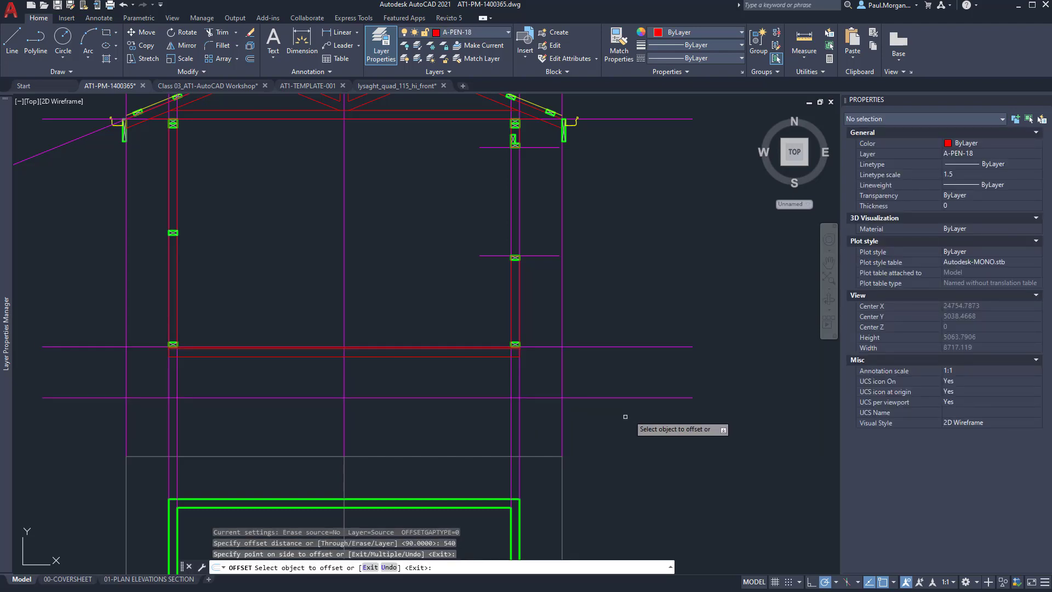
pyautogui.moveTo(625, 417); pyautogui.dragTo(661, 420, button='middle')
pyautogui.press('Escape')
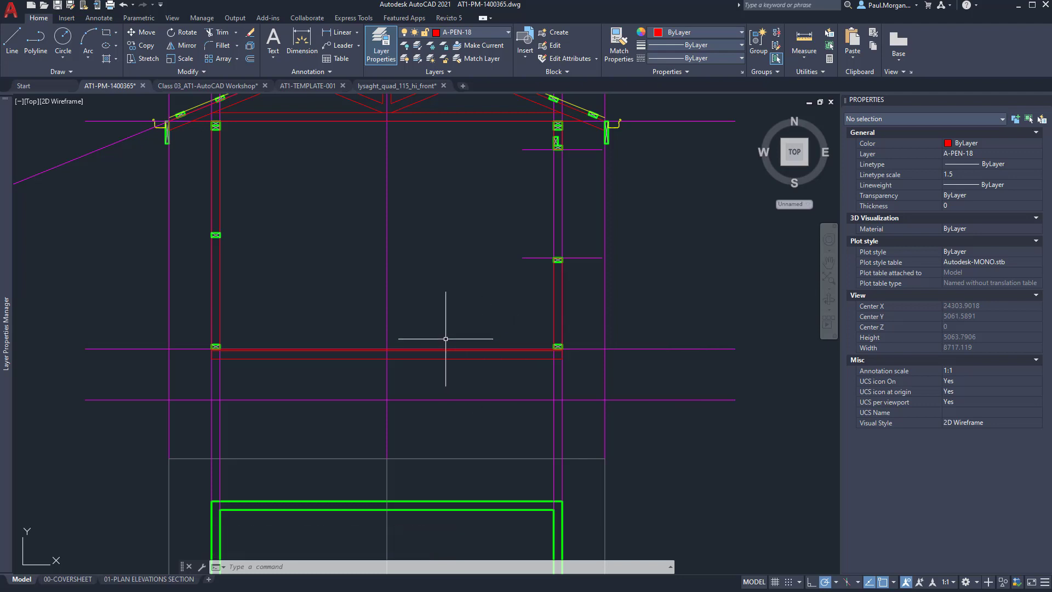
# Switch to the reference drawing set in Revu and examine the bearers, stumps and ground level beneath the floor in Section A.
pyautogui.scroll(-3, 429, 262)
pyautogui.scroll(3, 423, 303)
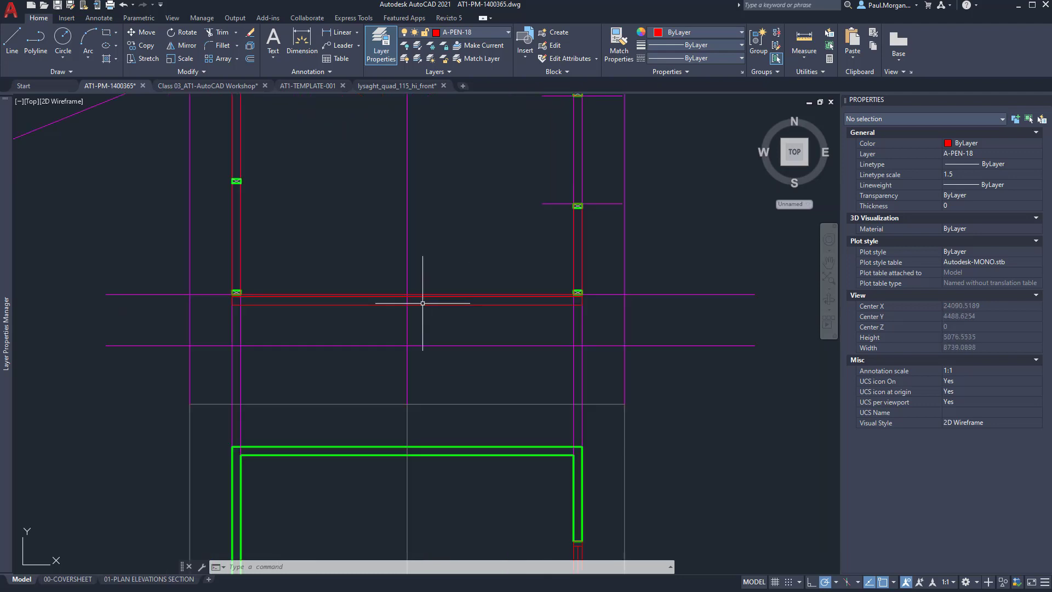
pyautogui.moveTo(442, 340); pyautogui.dragTo(432, 263, button='middle')
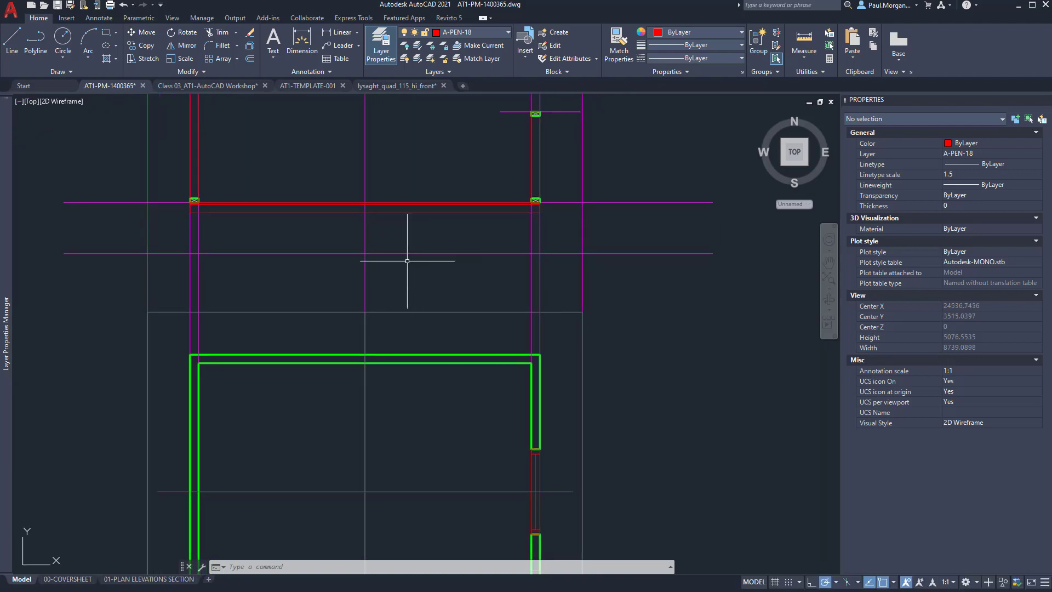
pyautogui.hotkey('alt', 'Tab')
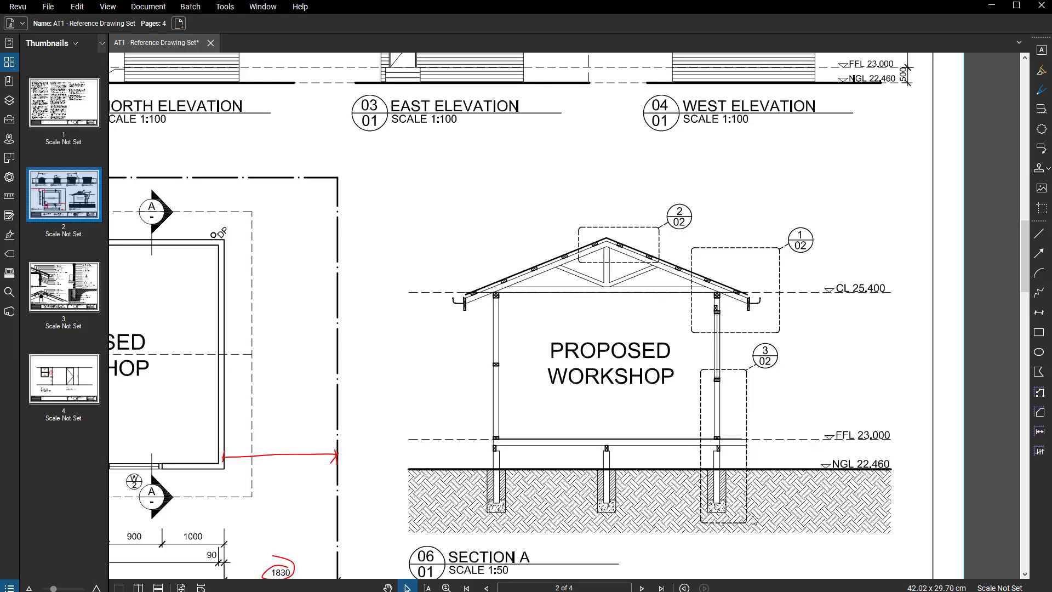
pyautogui.scroll(3, 627, 460)
pyautogui.moveTo(593, 464); pyautogui.dragTo(590, 372, button='middle')
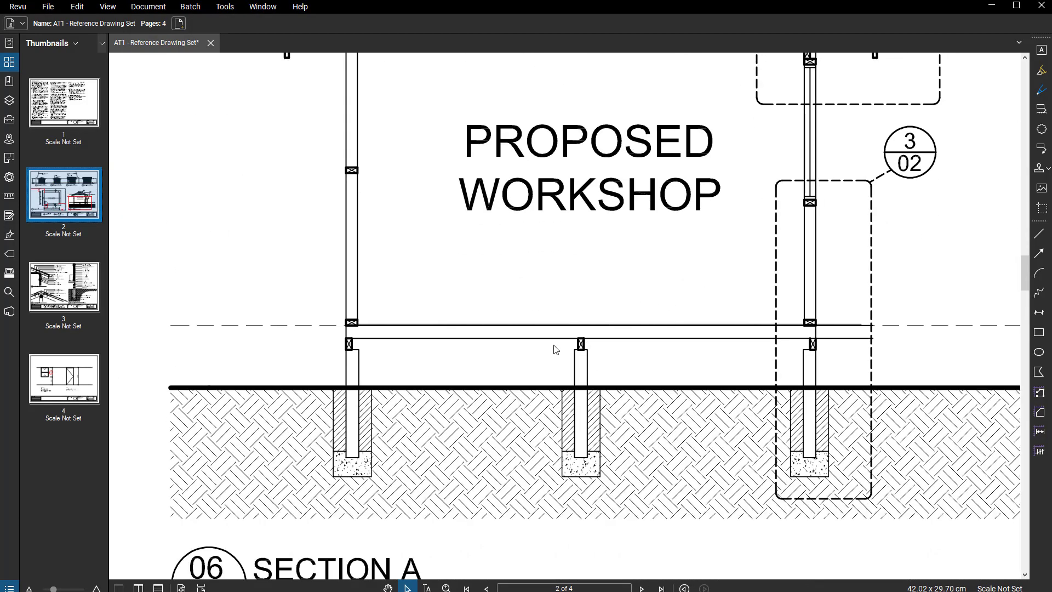
pyautogui.scroll(2, 554, 348)
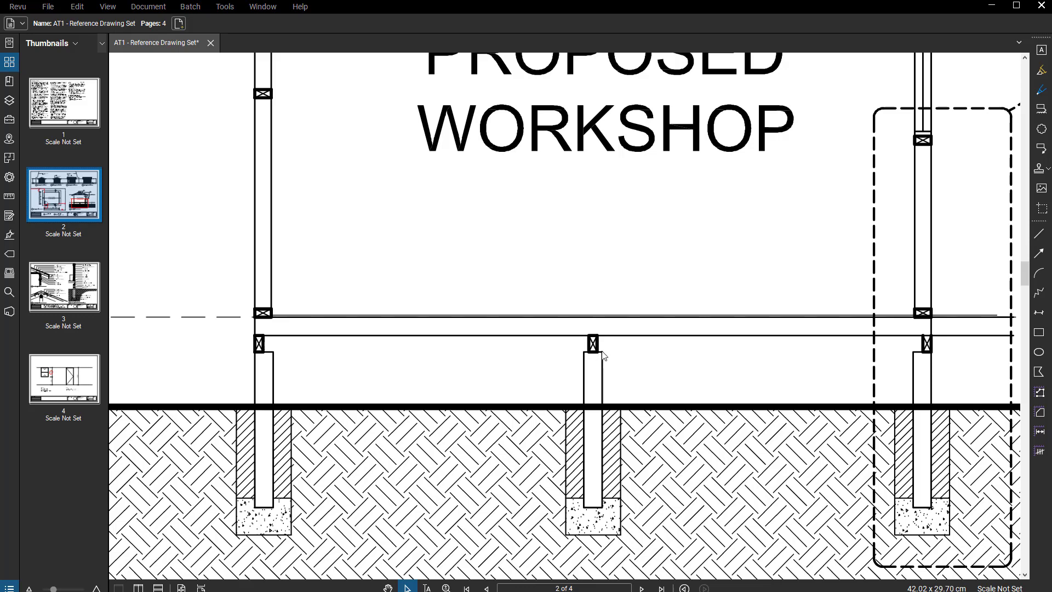
pyautogui.scroll(-3, 600, 514)
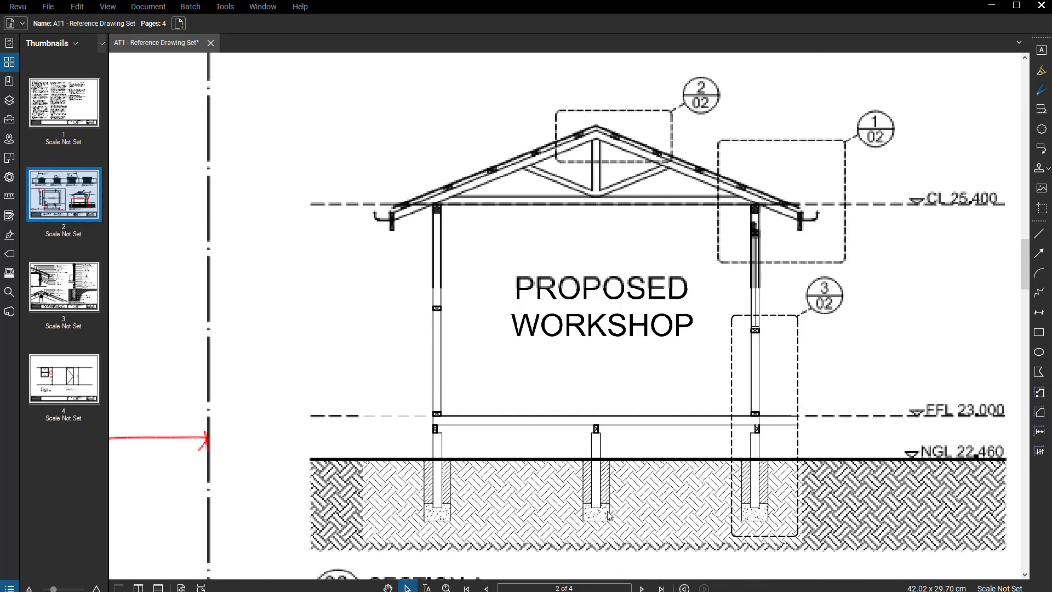
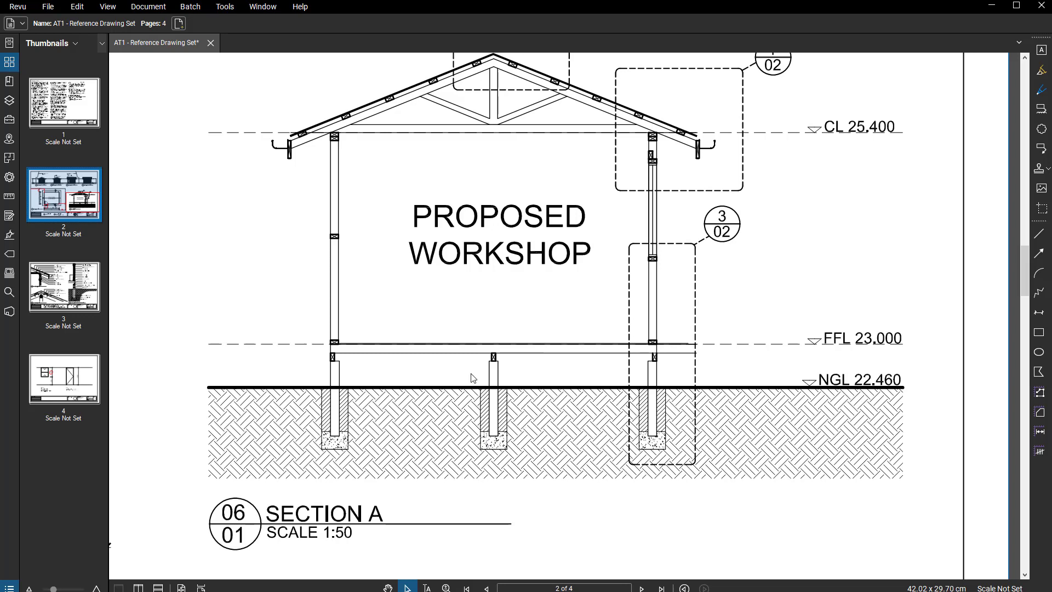
pyautogui.scroll(-2, 458, 377)
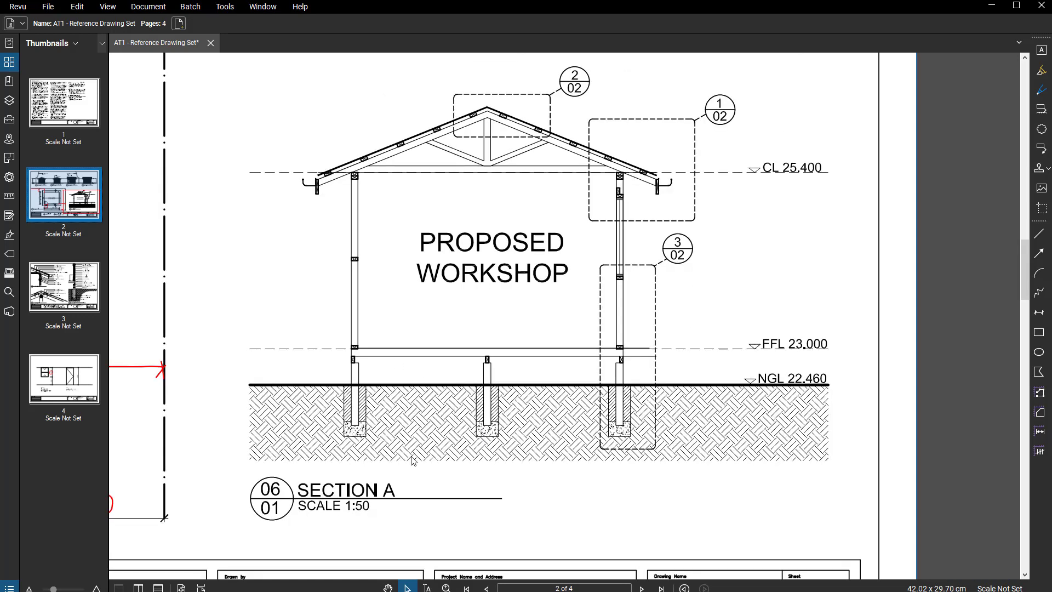
pyautogui.click(992, 11)
# Copy the left wall's bottom plate block from its upper outer corner to the floor joist's lower-left corner.
pyautogui.scroll(4, 573, 432)
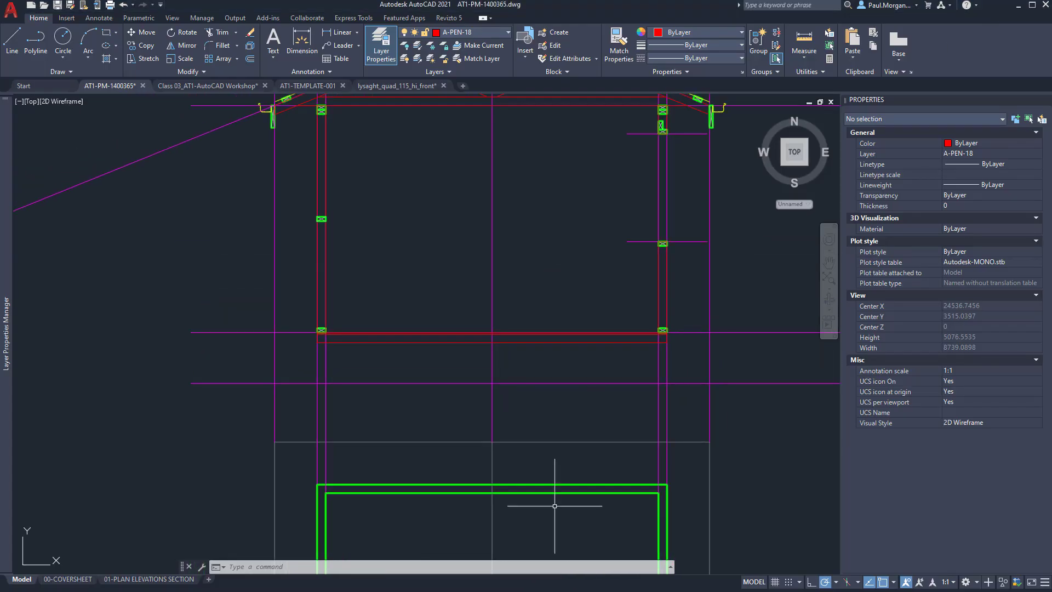
pyautogui.scroll(1, 549, 363)
pyautogui.moveTo(560, 368)
pyautogui.mouseDown(button='middle')
pyautogui.moveTo(550, 305)
pyautogui.moveTo(520, 298)
pyautogui.moveTo(555, 323)
pyautogui.mouseUp(button='middle')
pyautogui.moveTo(498, 340); pyautogui.dragTo(481, 314, button='middle')
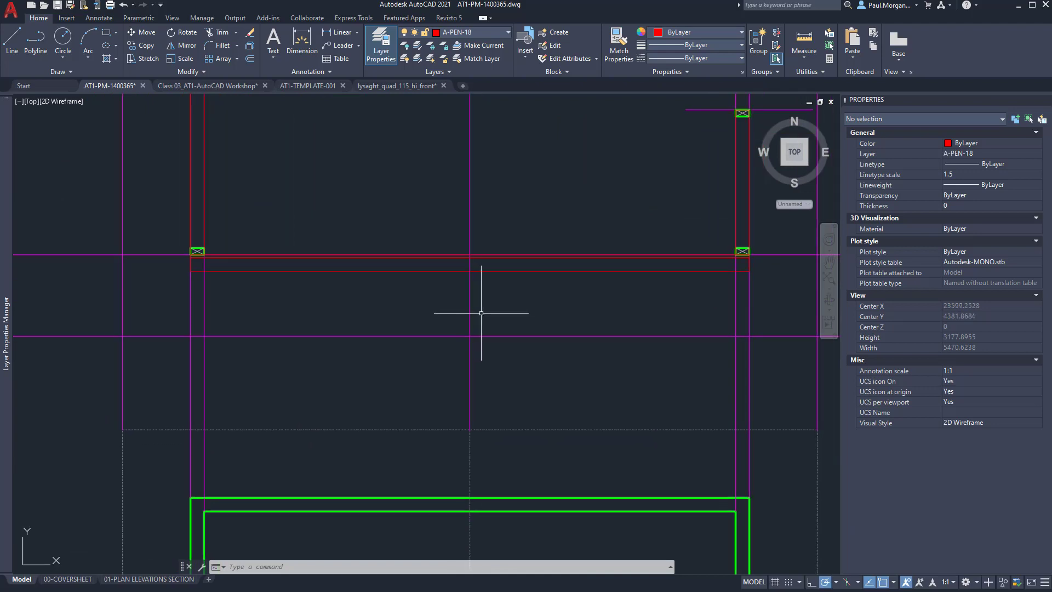
pyautogui.click(196, 249)
pyautogui.scroll(5, 196, 249)
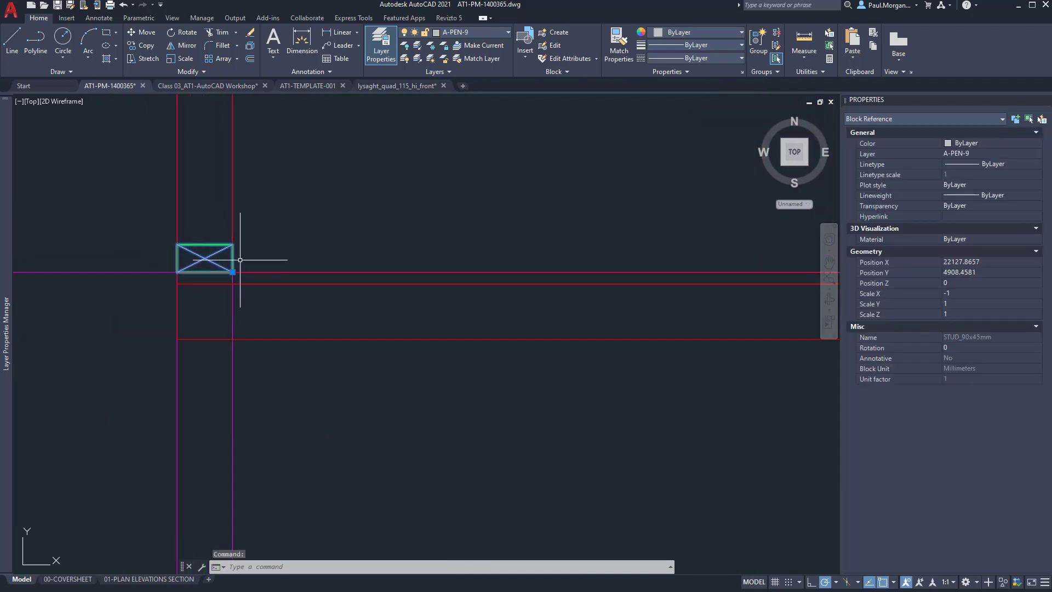
pyautogui.scroll(2, 240, 260)
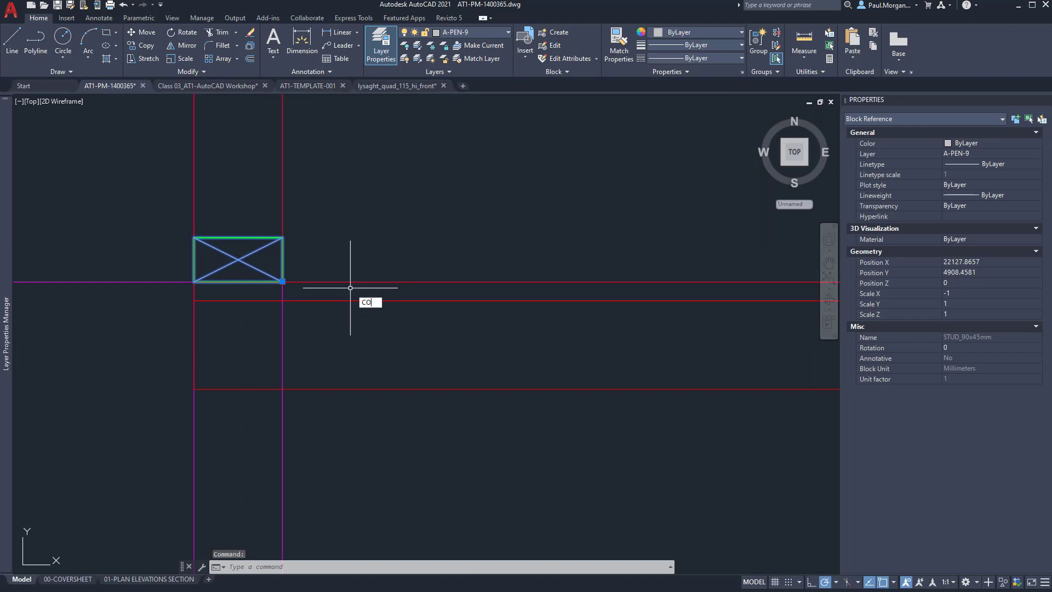
pyautogui.press('Return')
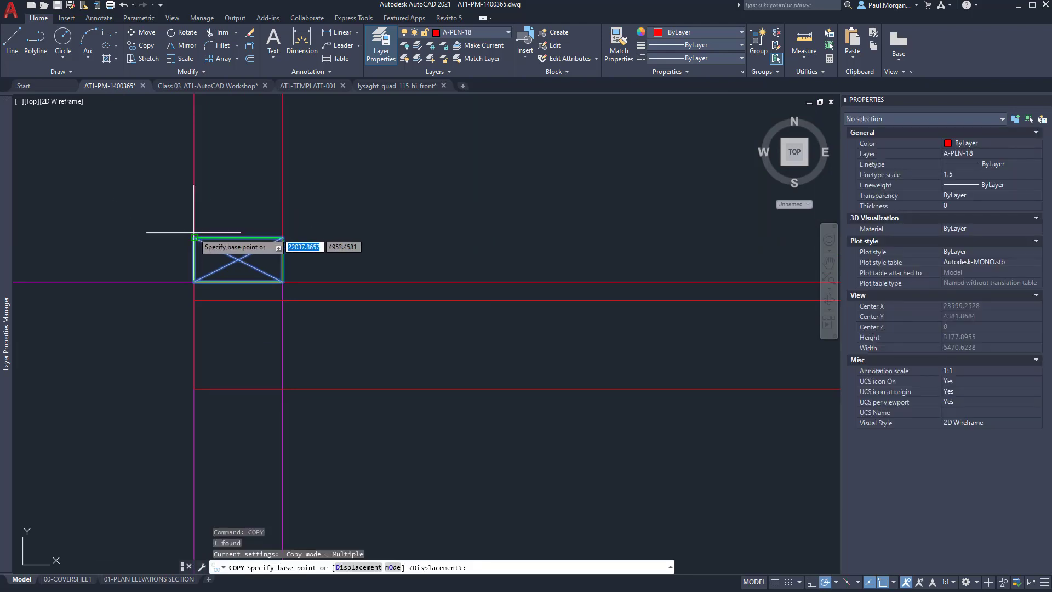
pyautogui.click(194, 237)
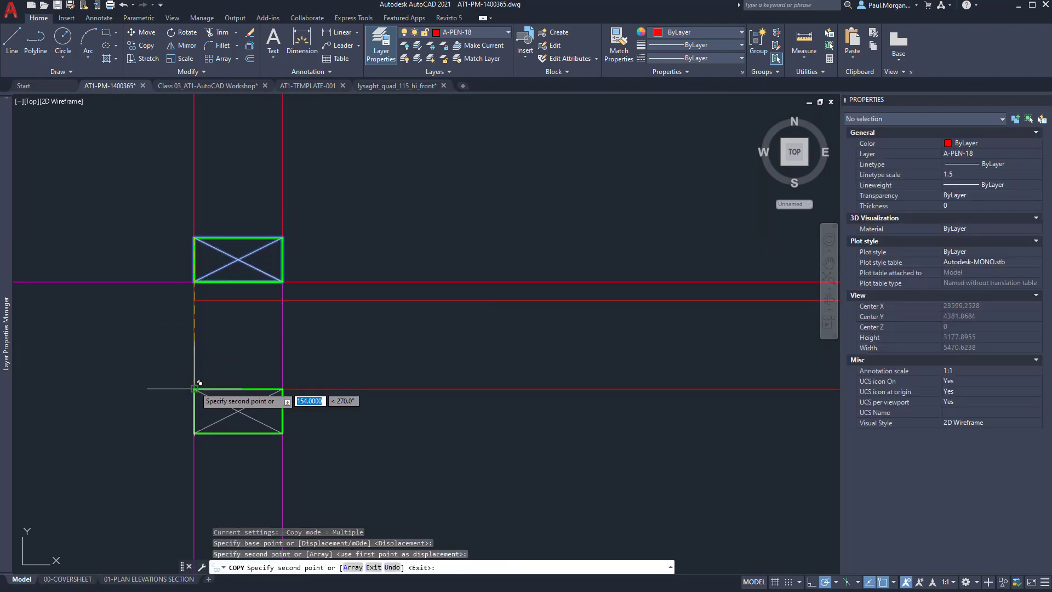
pyautogui.moveTo(227, 393); pyautogui.dragTo(277, 329, button='middle')
pyautogui.press('Escape')
pyautogui.press('Escape')
# Rotate the copied 90x45 block upright to 270° about its lower-left corner.
pyautogui.click(279, 340)
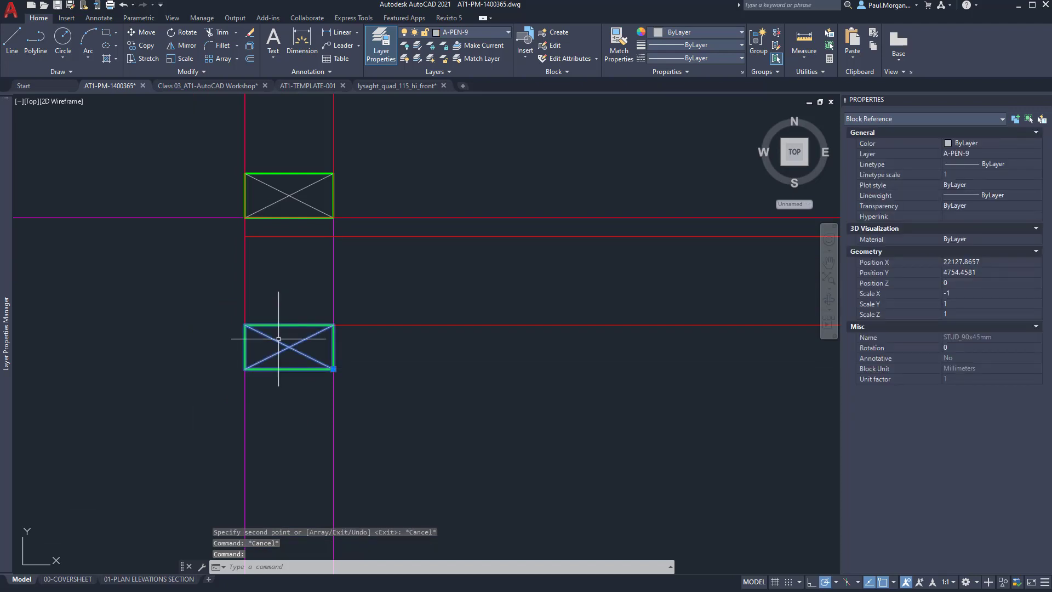
pyautogui.write('ro')
pyautogui.press('Return')
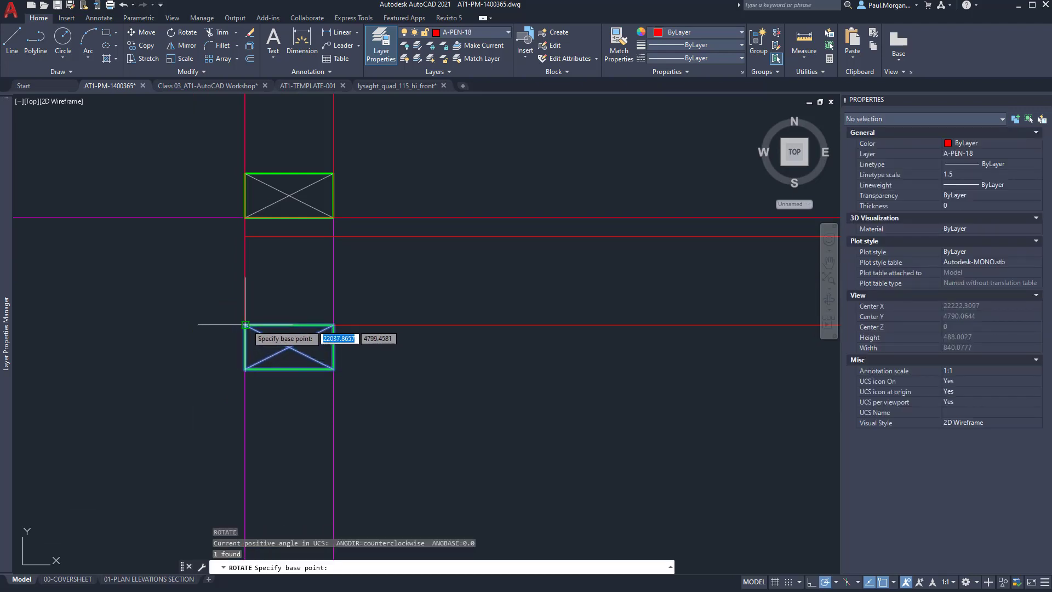
pyautogui.click(245, 368)
pyautogui.click(252, 439)
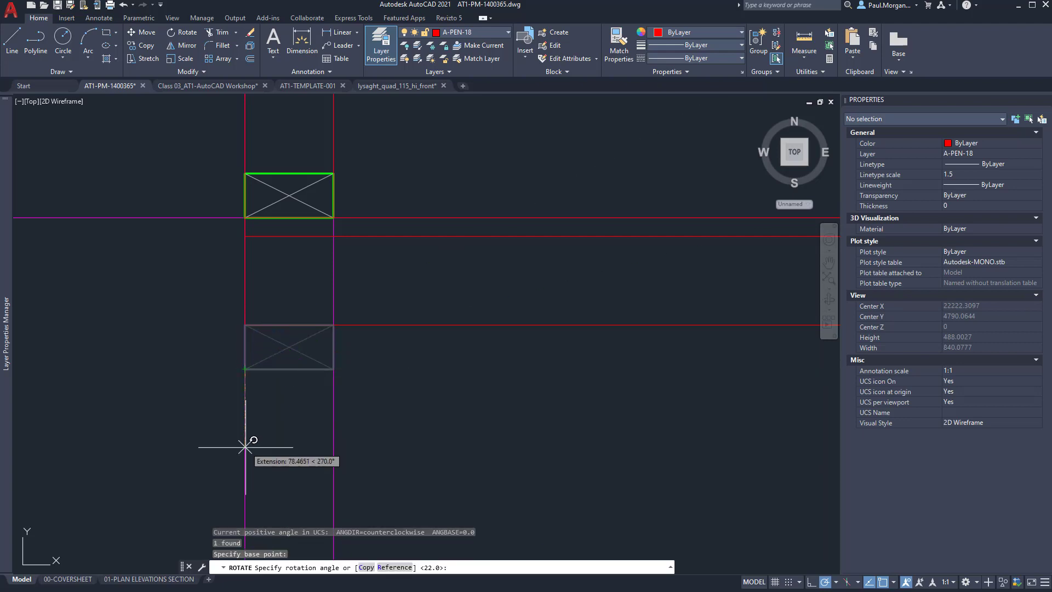
# Move the upright 90x45 block up by its upper-left corner to the floor joist's lower-left corner.
pyautogui.click(283, 370)
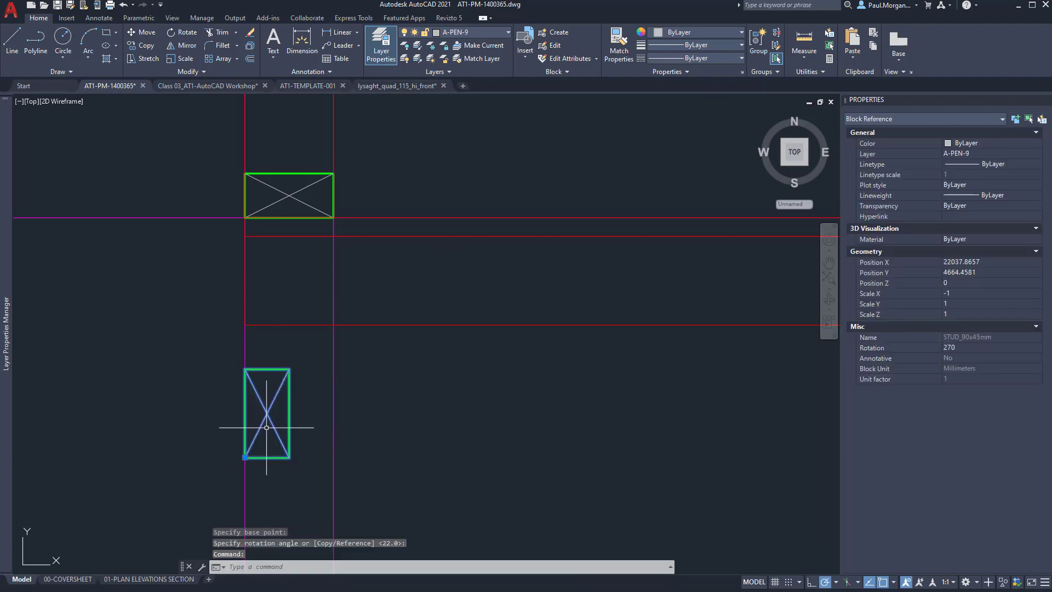
pyautogui.write('m')
pyautogui.press('Return')
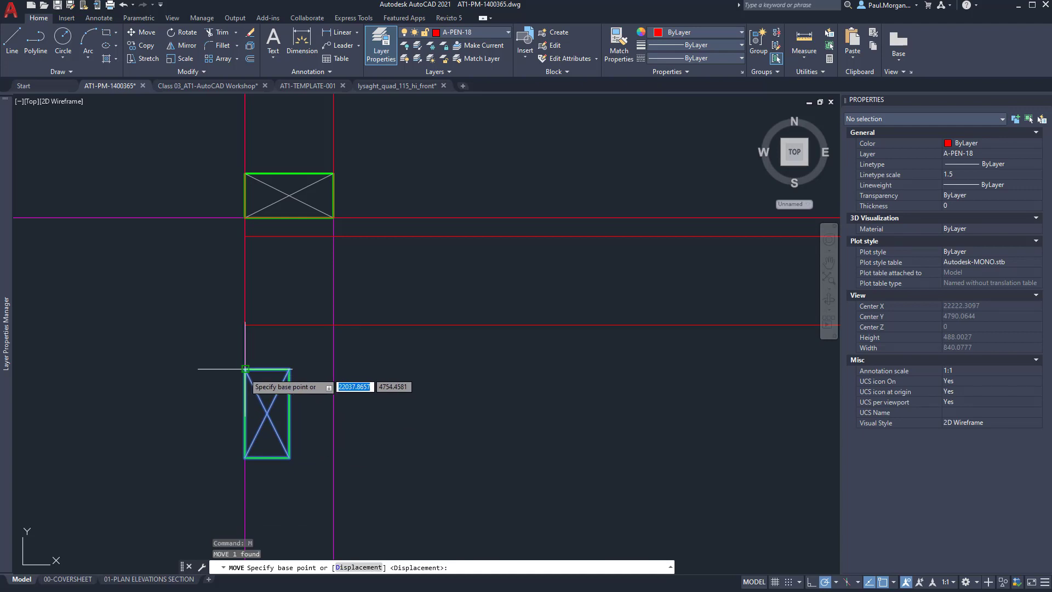
pyautogui.click(245, 369)
pyautogui.press('Escape')
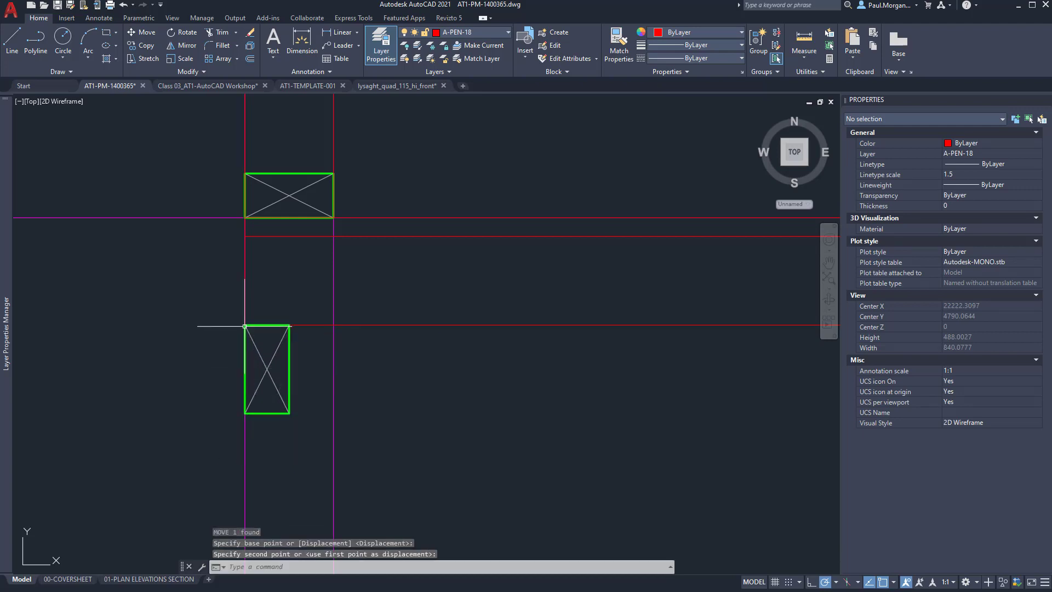
pyautogui.scroll(-8, 253, 323)
pyautogui.scroll(-2, 249, 336)
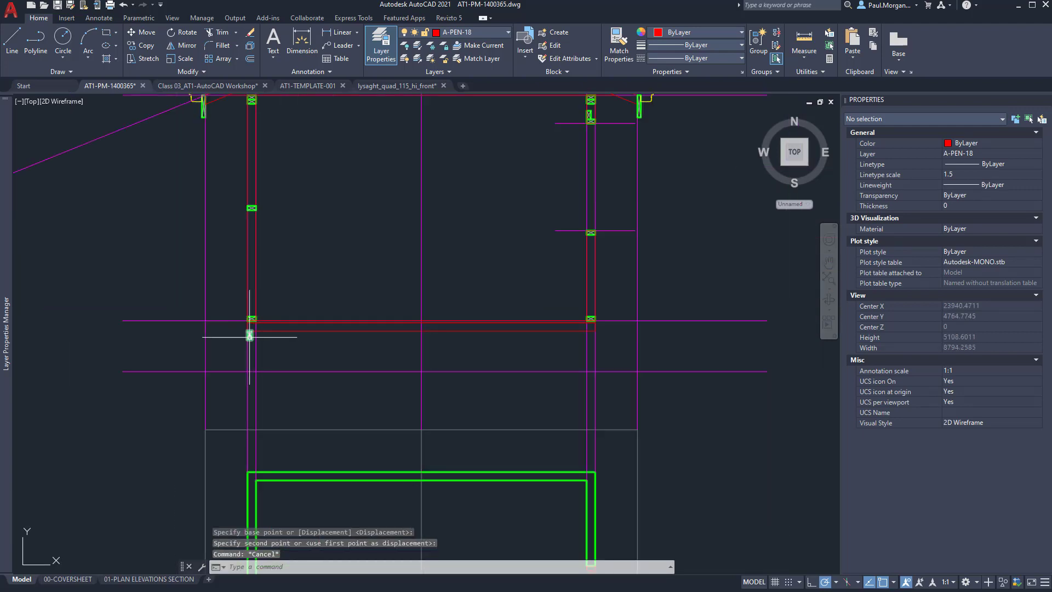
# Copy the upright 90x45 bearer block by its top midpoint to the underside of the floor joist at the building's centre line.
pyautogui.click(250, 335)
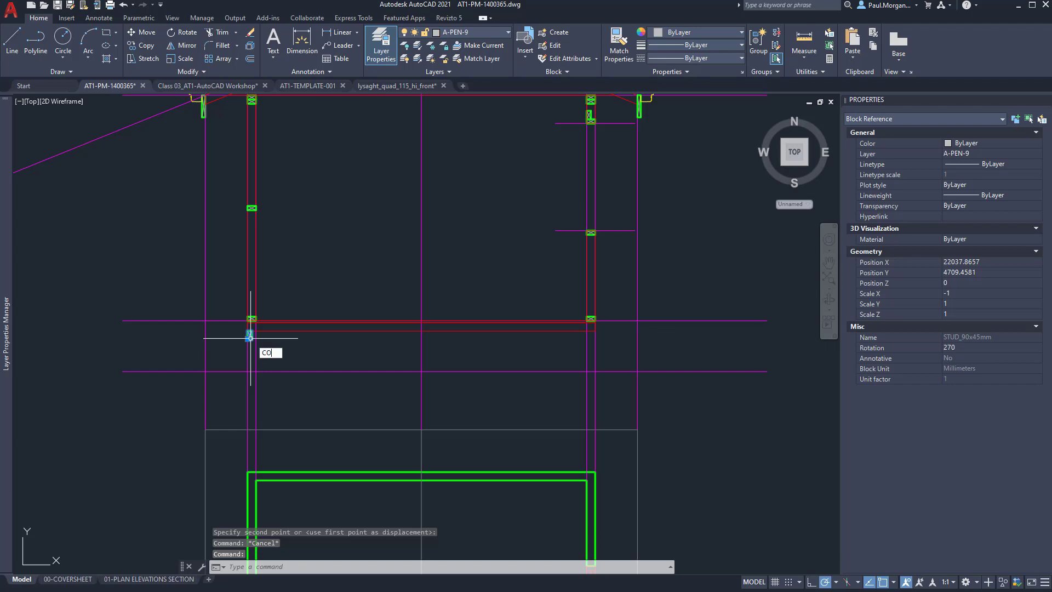
pyautogui.press('Return')
pyautogui.scroll(5, 250, 336)
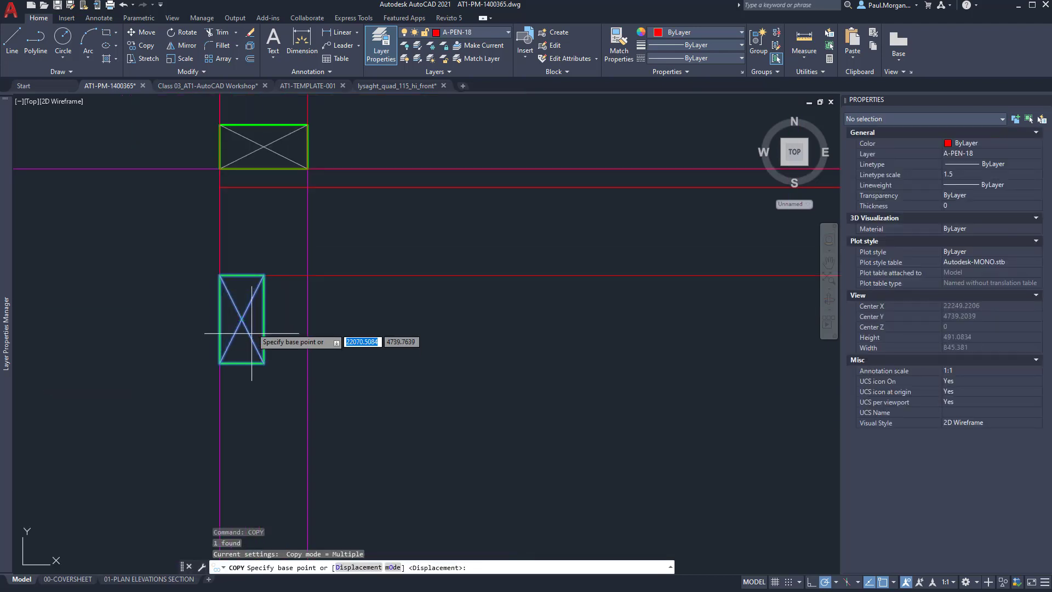
pyautogui.click(241, 276)
pyautogui.scroll(-4, 242, 281)
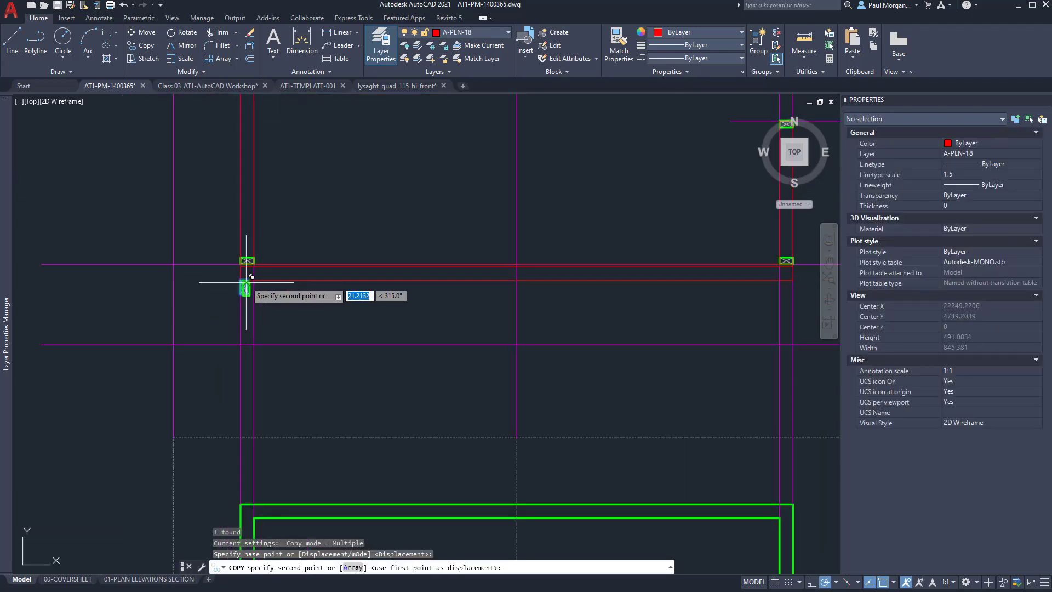
pyautogui.click(517, 280)
pyautogui.press('Escape')
pyautogui.press('Escape')
pyautogui.press('Escape')
pyautogui.scroll(-10, 422, 305)
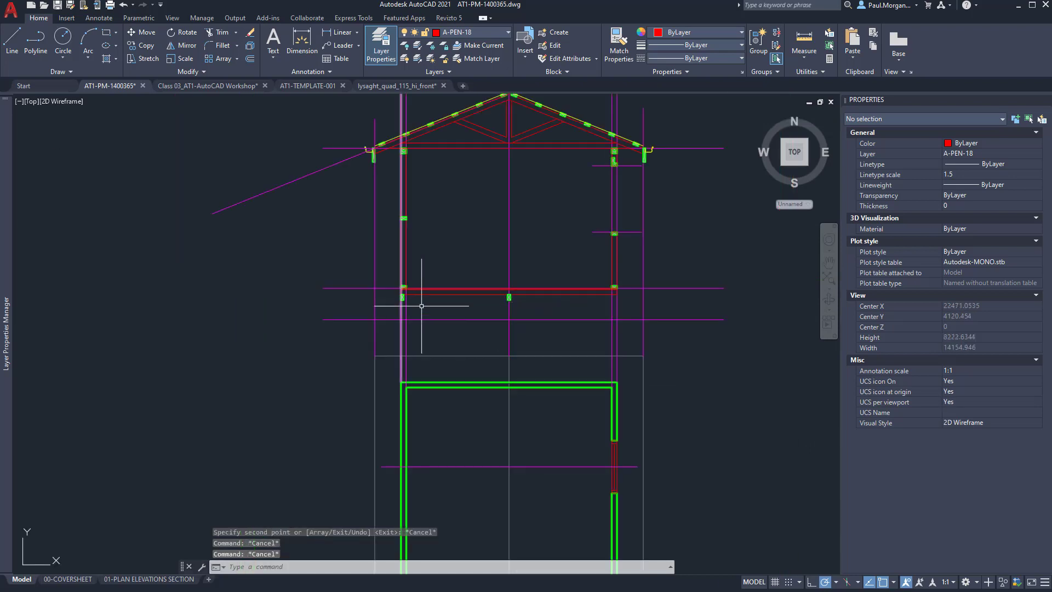
# Draw a closed polyline stump outline 100 mm wide and 850 mm deep, starting at the left bearer's lower-left corner and extending downward.
pyautogui.scroll(4, 517, 302)
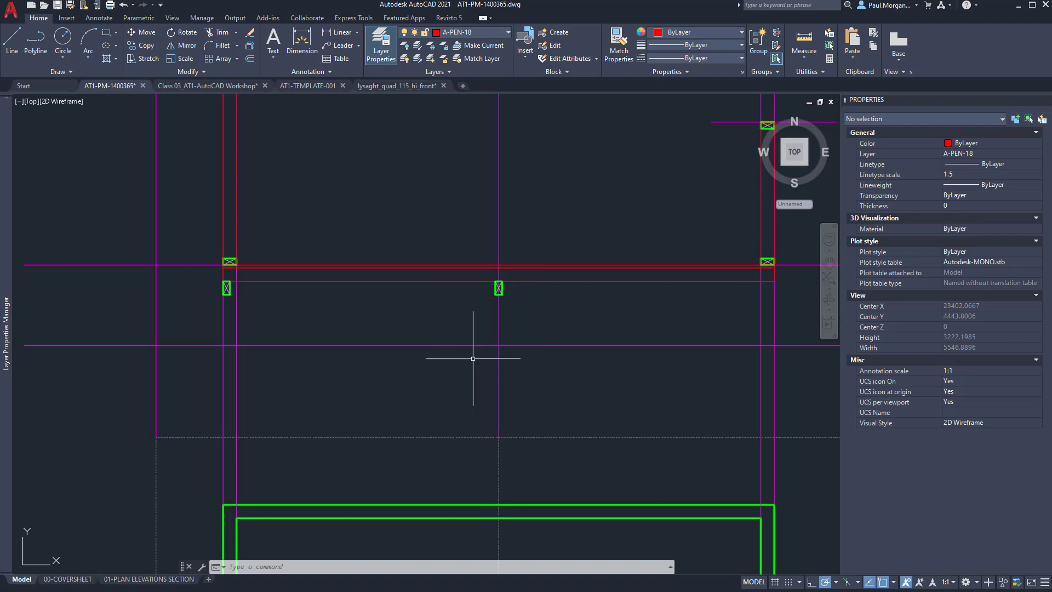
pyautogui.moveTo(376, 341); pyautogui.dragTo(441, 310, button='middle')
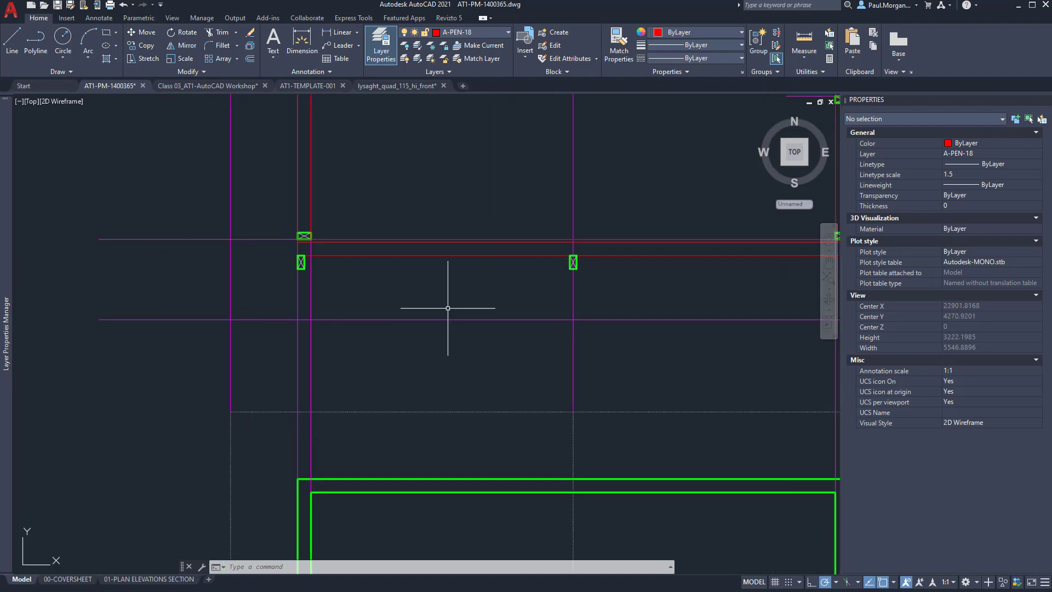
pyautogui.scroll(2, 314, 273)
pyautogui.scroll(1, 314, 274)
pyautogui.moveTo(328, 231); pyautogui.dragTo(322, 172, button='middle')
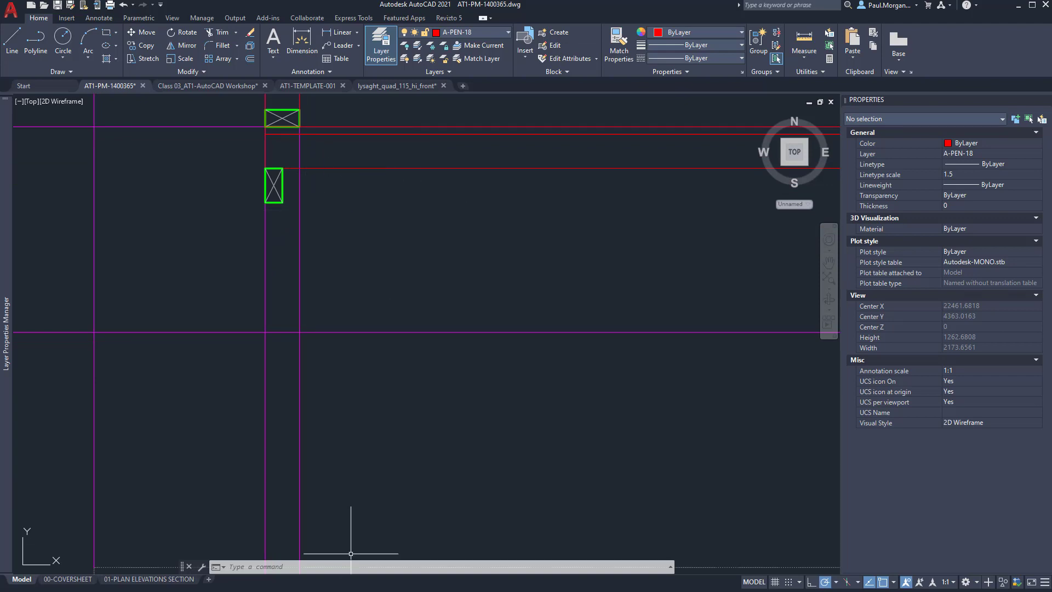
pyautogui.hotkey('alt', 'Tab')
pyautogui.click(296, 222)
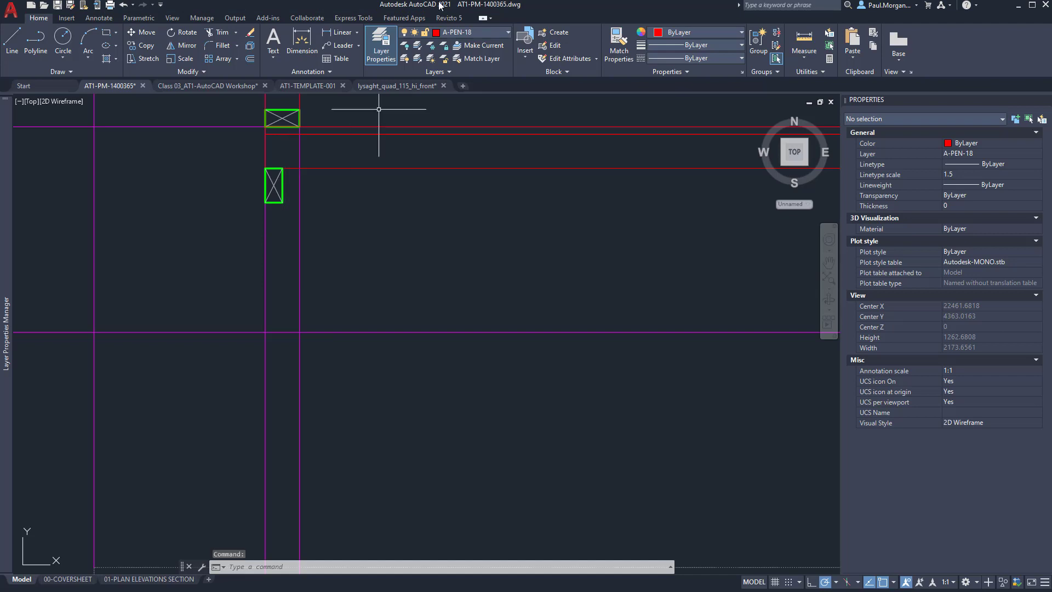
pyautogui.moveTo(379, 109); pyautogui.dragTo(384, 151, button='middle')
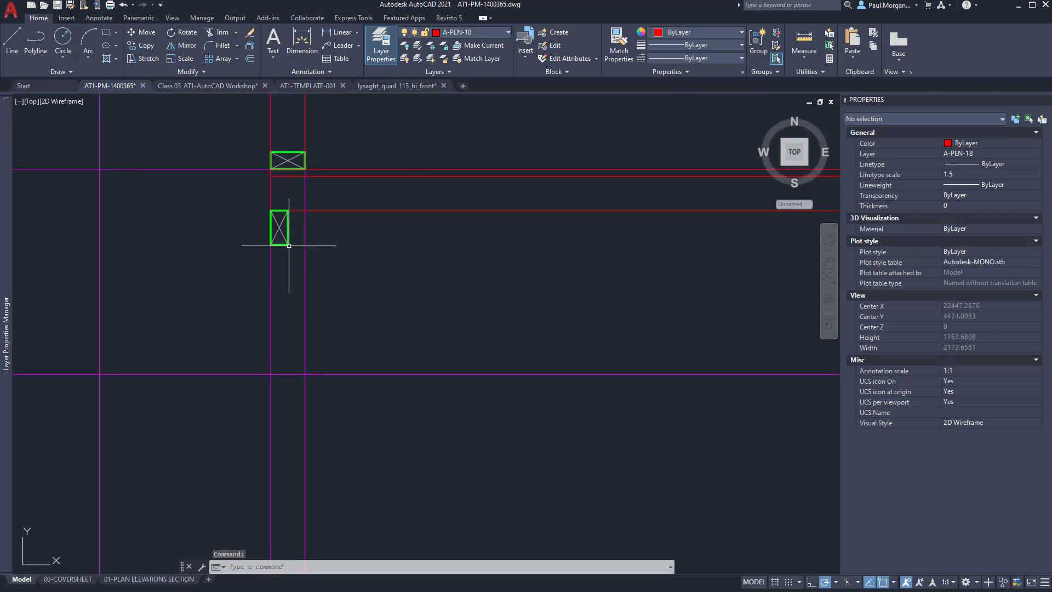
pyautogui.press('Escape')
pyautogui.press('Escape')
pyautogui.press('Return')
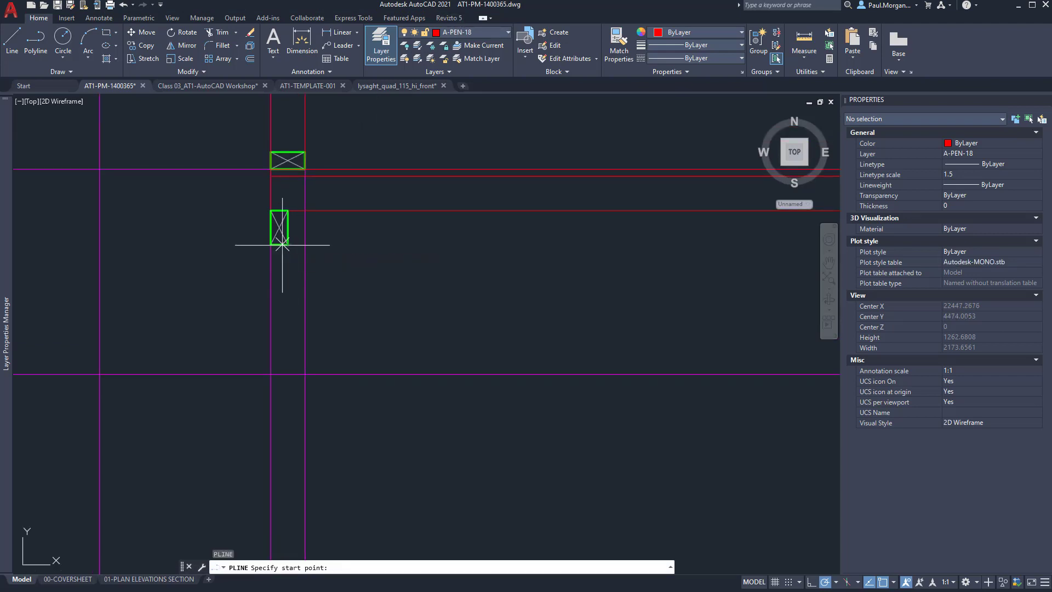
pyautogui.click(270, 245)
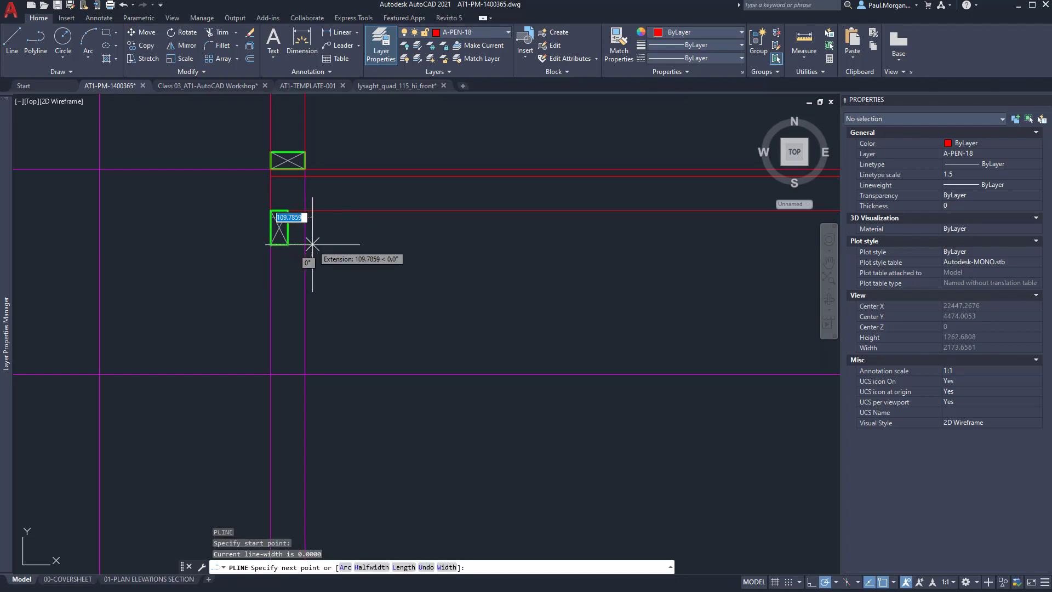
pyautogui.write('100')
pyautogui.press('Return')
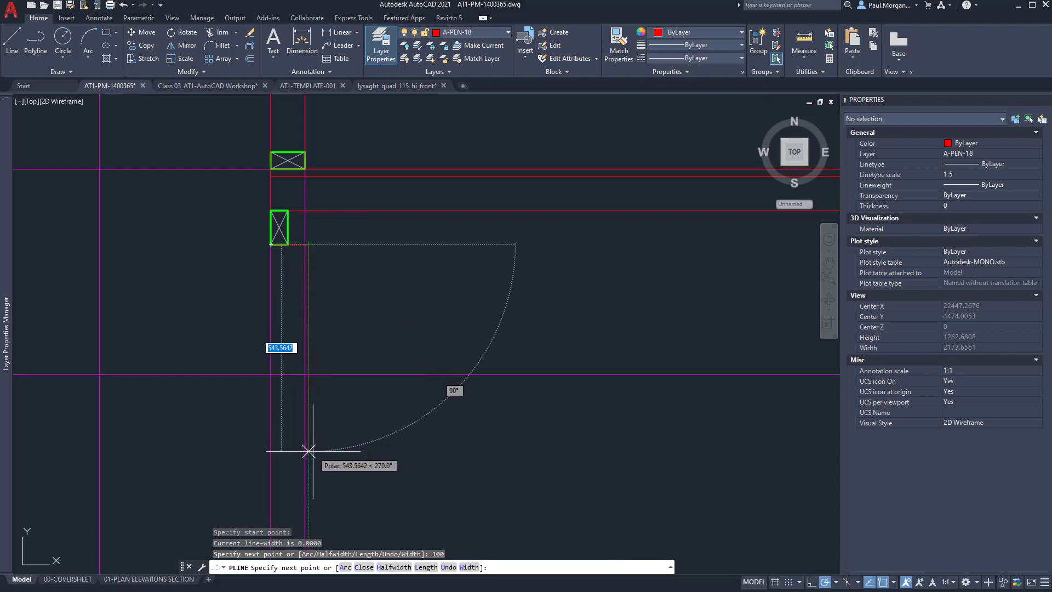
pyautogui.write('850')
pyautogui.press('Return')
pyautogui.moveTo(332, 419); pyautogui.dragTo(435, 244, button='middle')
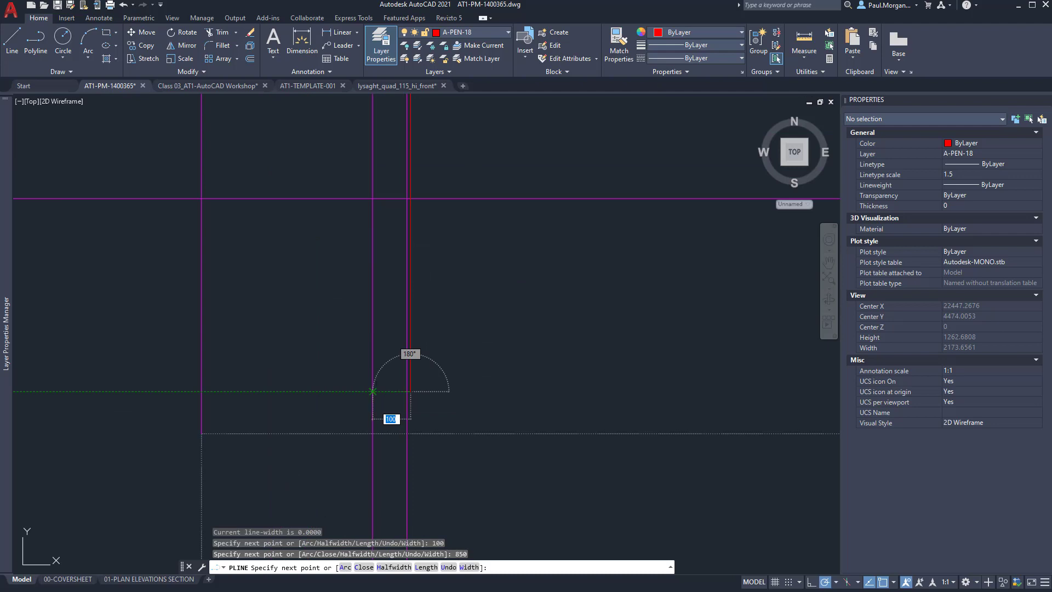
pyautogui.click(372, 391)
pyautogui.scroll(-2, 369, 344)
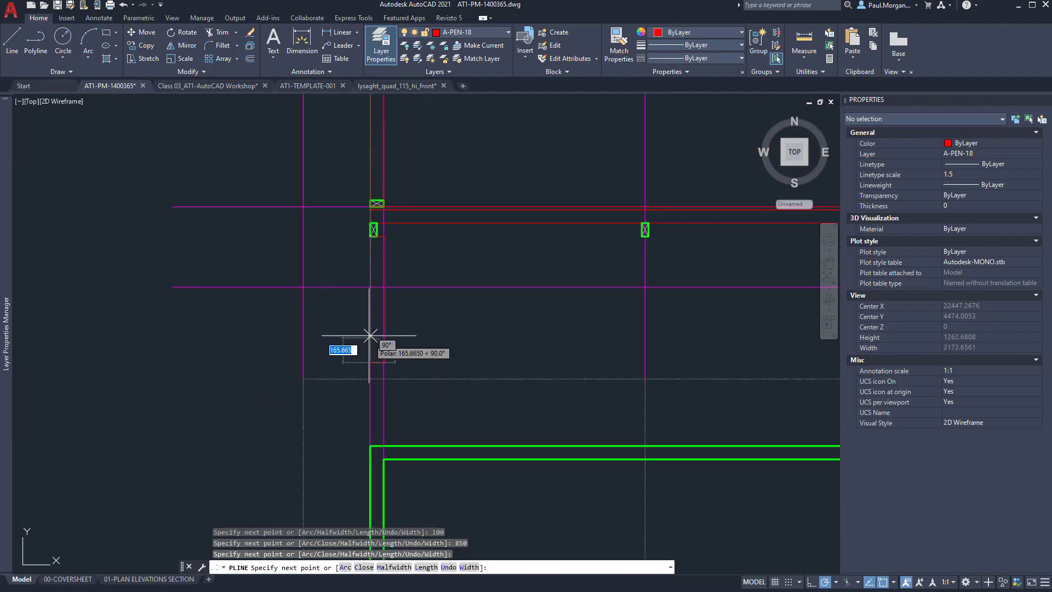
pyautogui.click(371, 236)
pyautogui.press('Return')
pyautogui.press('Escape')
pyautogui.press('Escape')
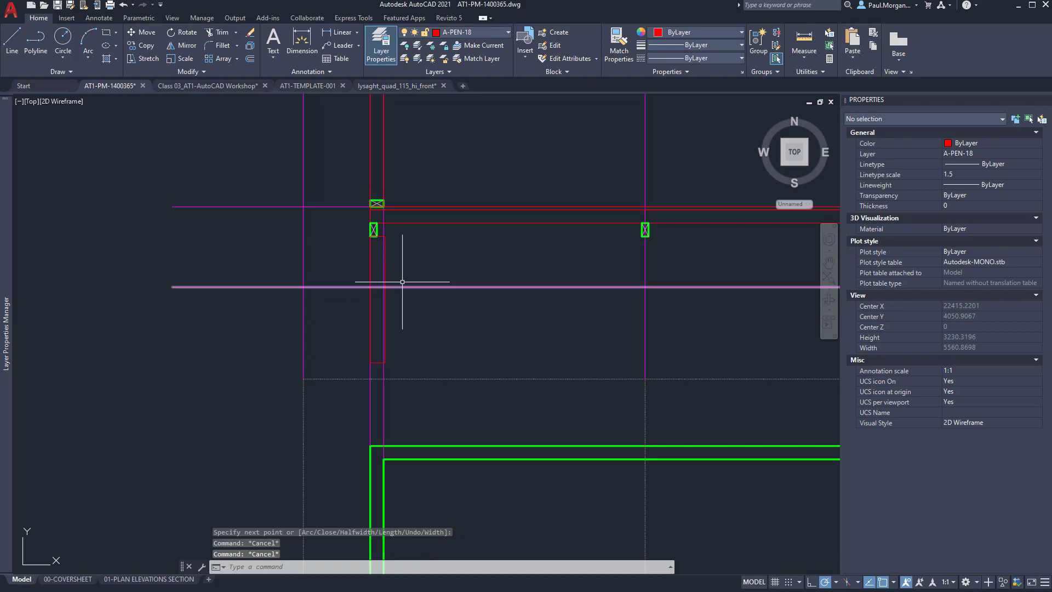
# Change the horizontal ground-level line below the floor joist to layer A-PEN-70.
pyautogui.scroll(-2, 404, 288)
pyautogui.scroll(-6, 407, 288)
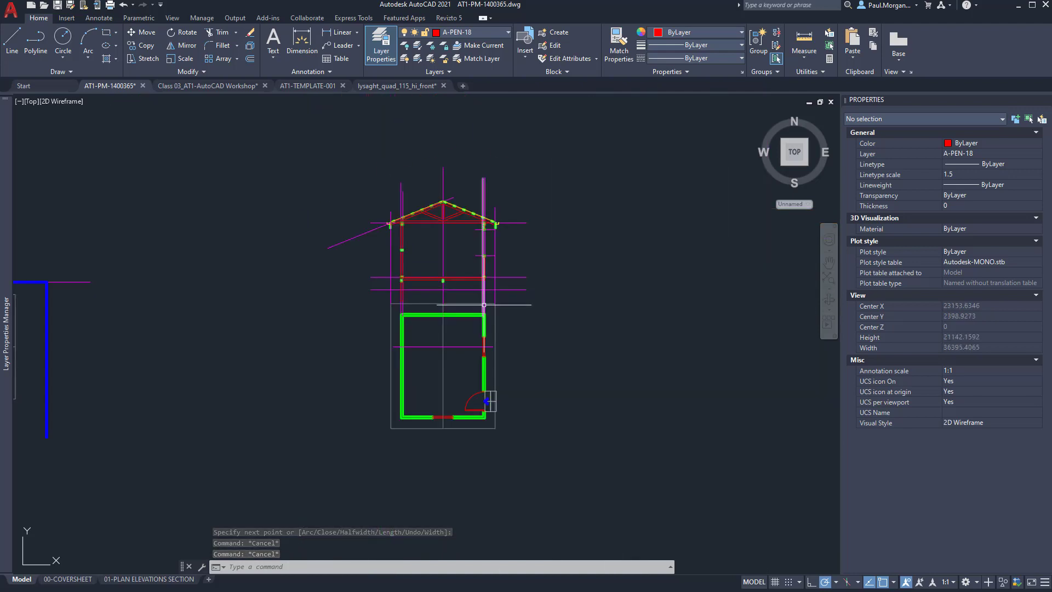
pyautogui.scroll(6, 422, 279)
pyautogui.click(423, 275)
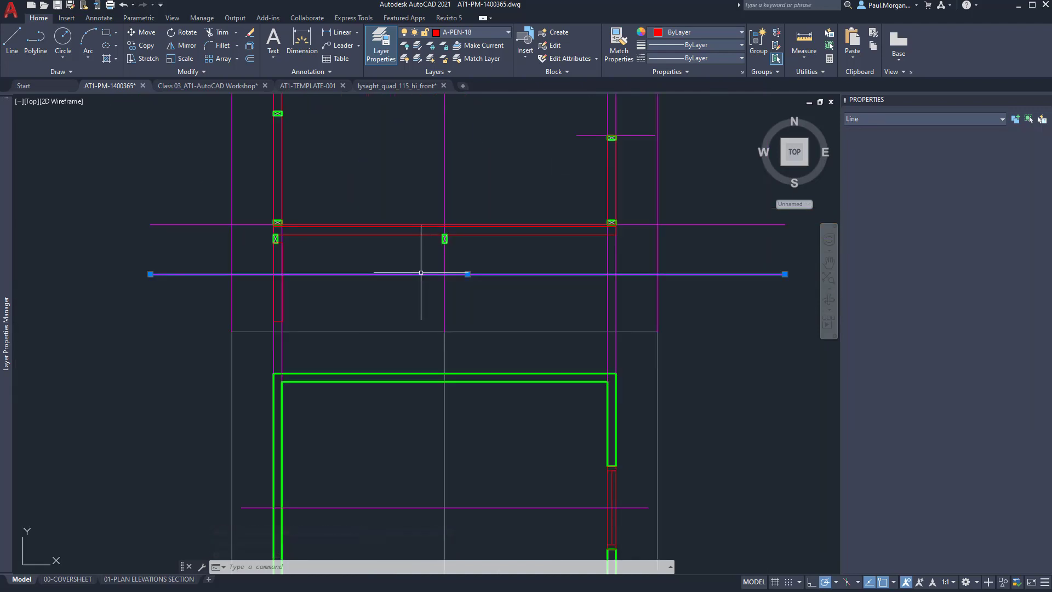
pyautogui.click(458, 34)
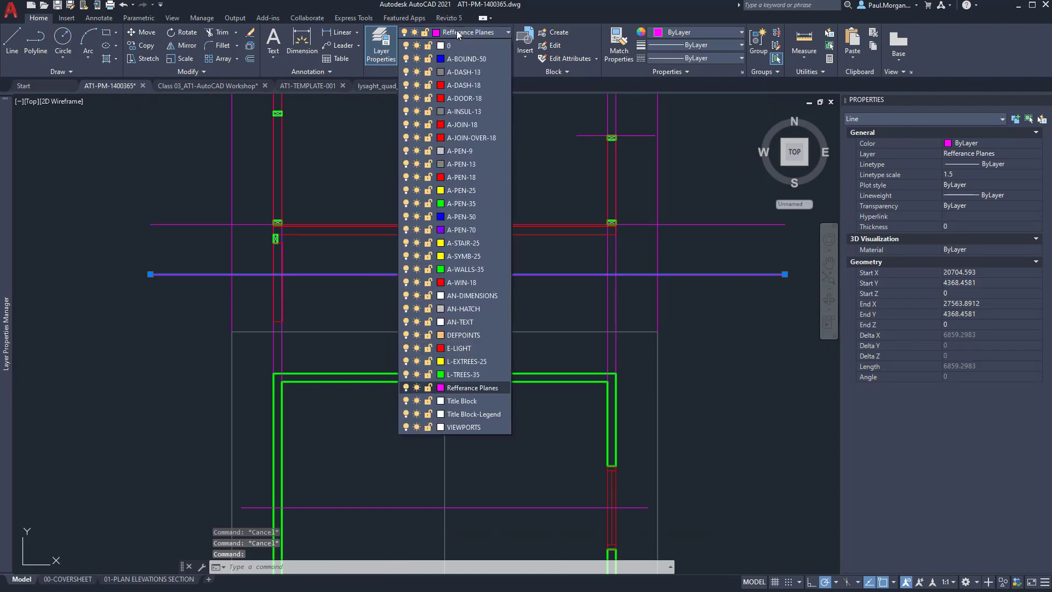
pyautogui.click(472, 229)
pyautogui.moveTo(483, 292); pyautogui.dragTo(503, 317, button='middle')
pyautogui.press('Escape')
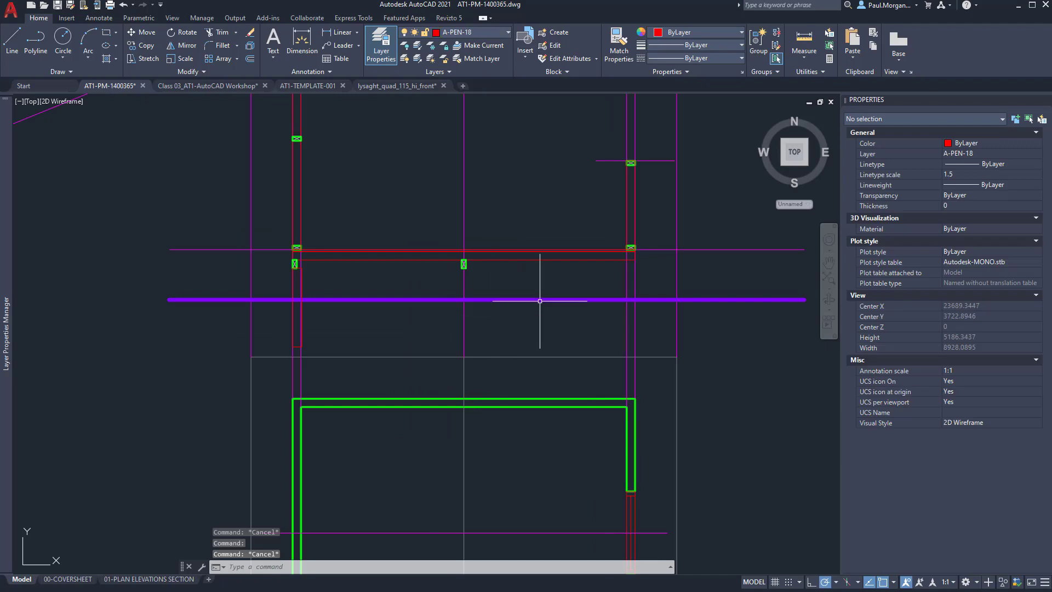
# Move the entire floor plan below the section straight down about 2200 mm.
pyautogui.scroll(-4, 540, 301)
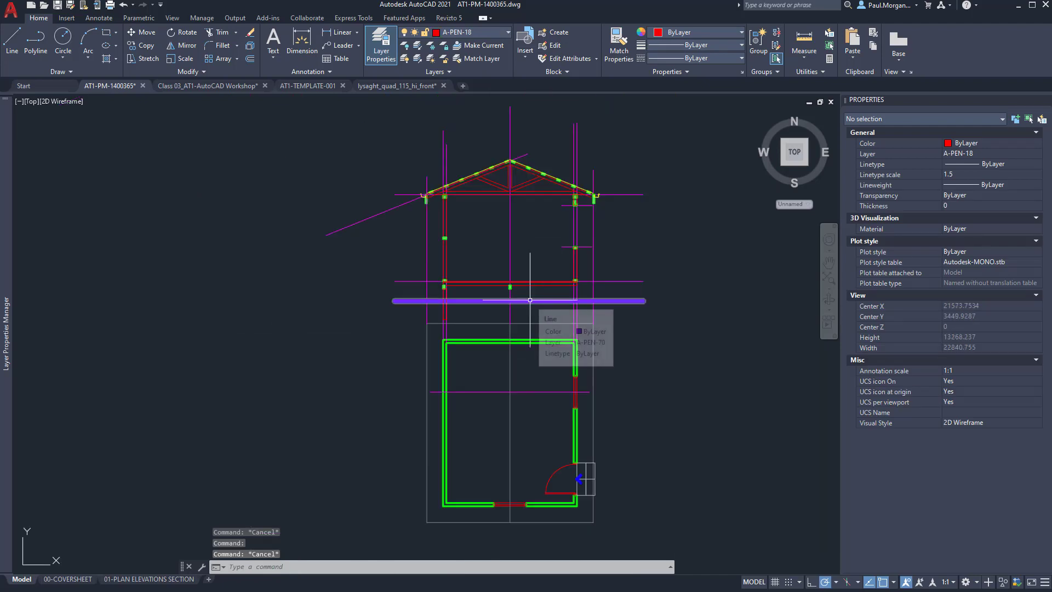
pyautogui.scroll(4, 530, 300)
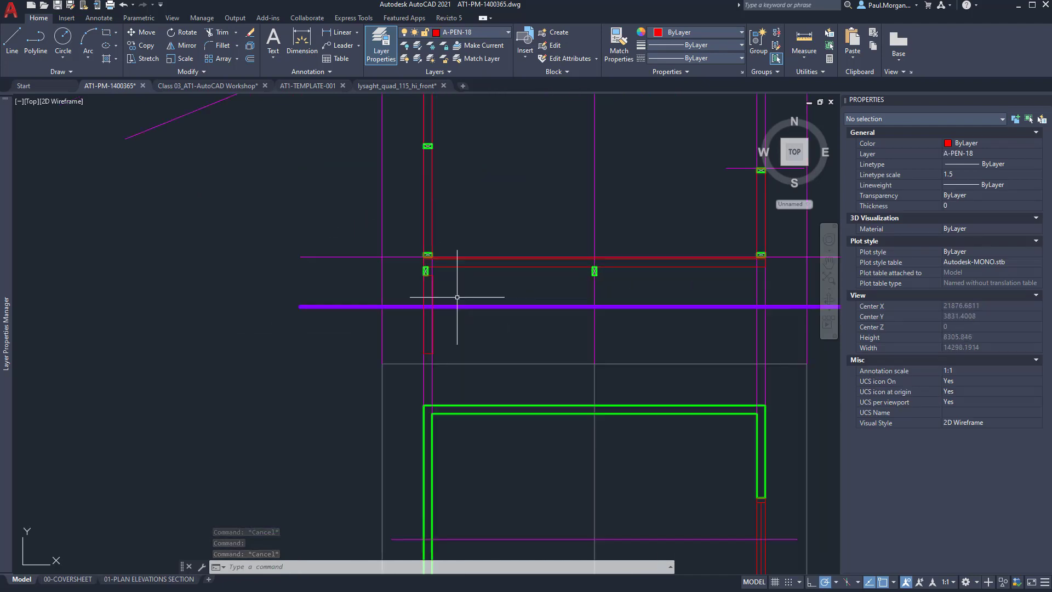
pyautogui.scroll(1, 476, 299)
pyautogui.scroll(2, 388, 344)
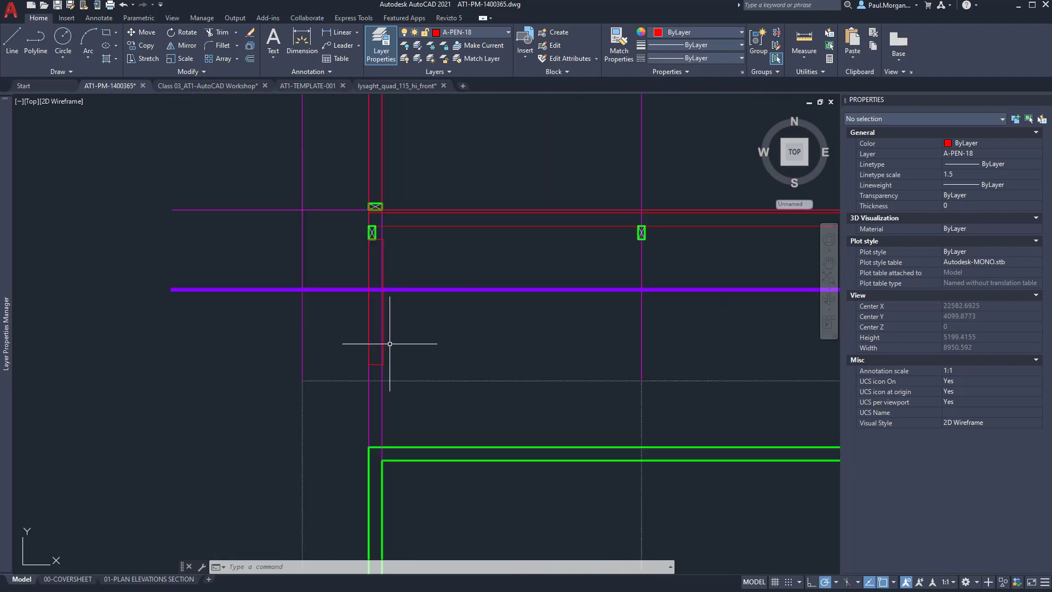
pyautogui.scroll(-6, 402, 307)
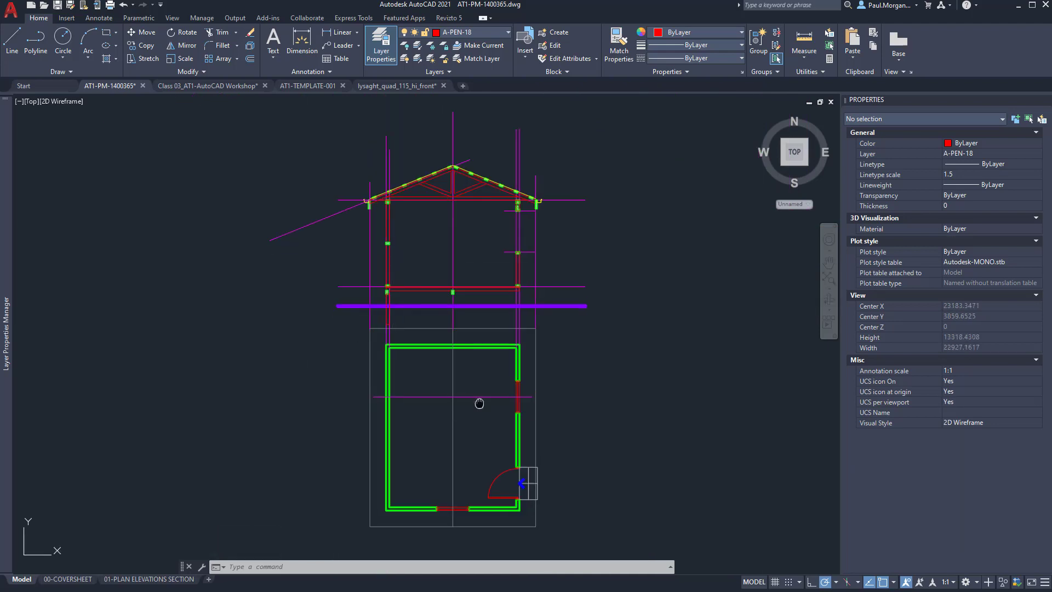
pyautogui.click(360, 255)
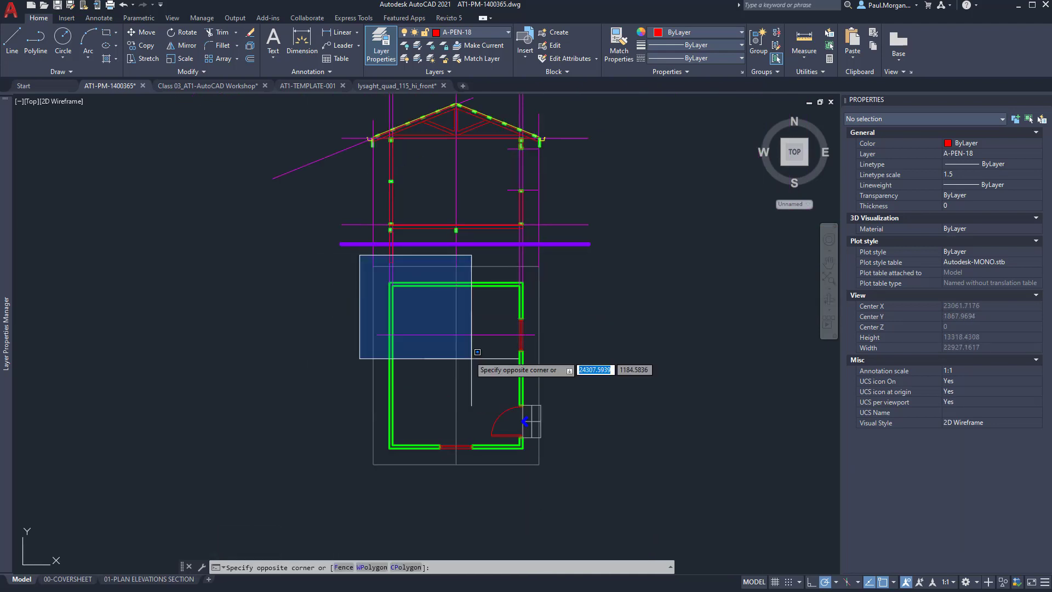
pyautogui.click(551, 475)
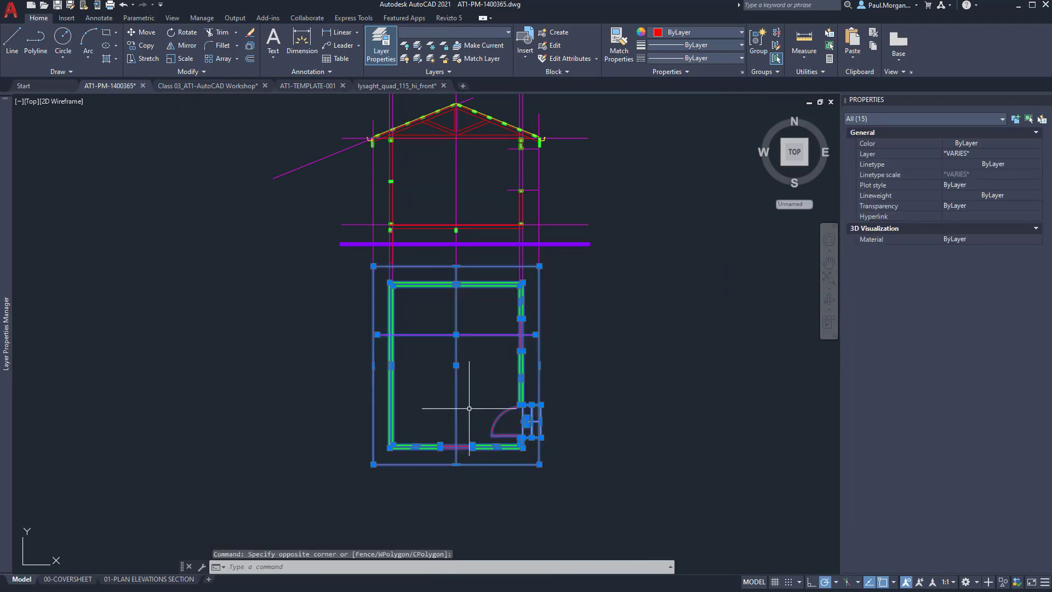
pyautogui.write('m')
pyautogui.press('Return')
pyautogui.click(553, 286)
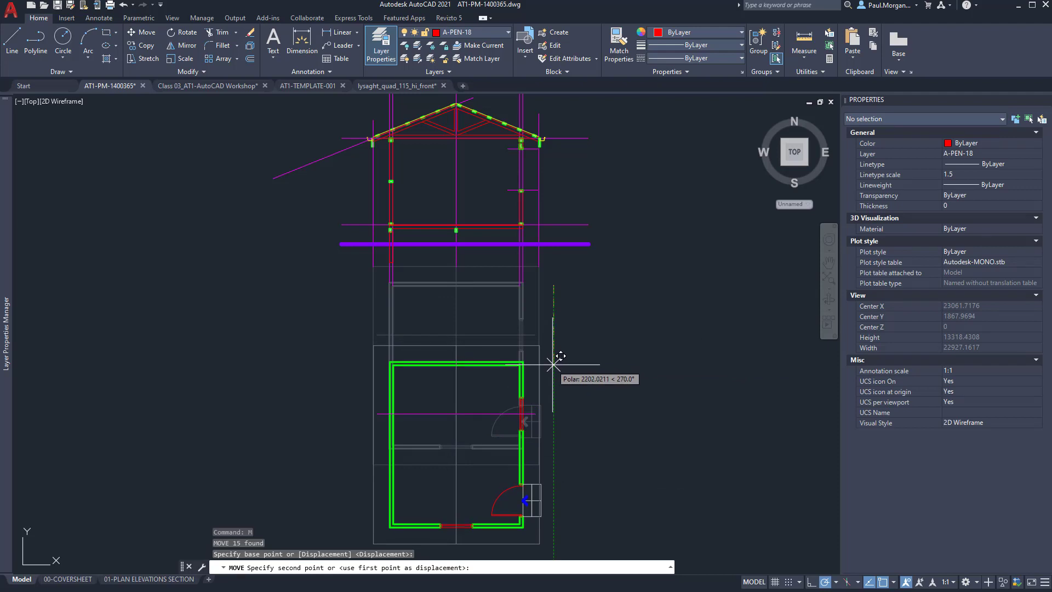
pyautogui.click(553, 365)
pyautogui.press('Escape')
pyautogui.press('Escape')
pyautogui.scroll(-2, 557, 342)
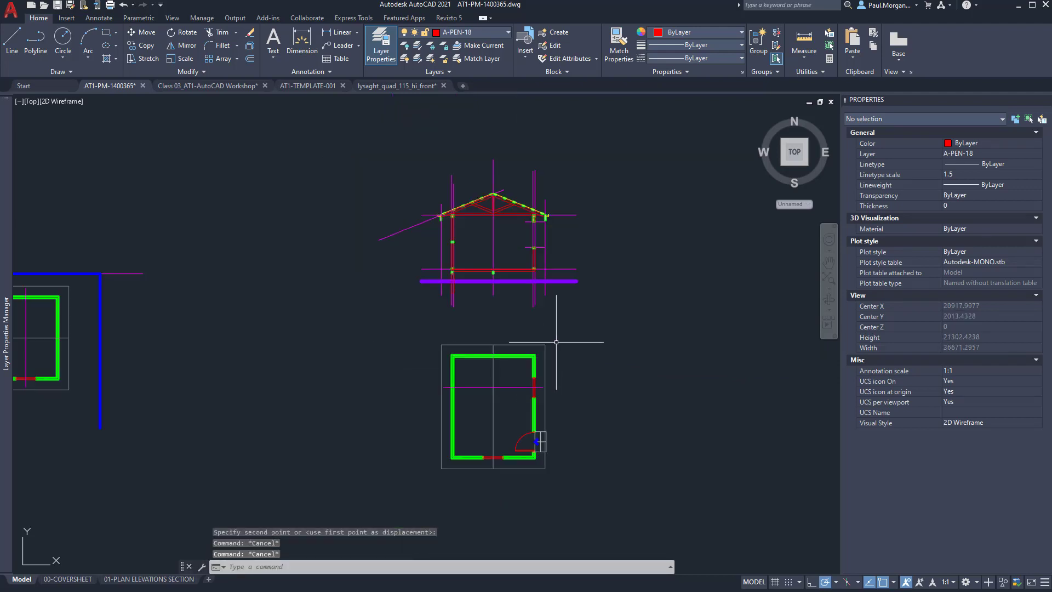
# Turn off the Refferance Planes layer.
pyautogui.scroll(6, 487, 263)
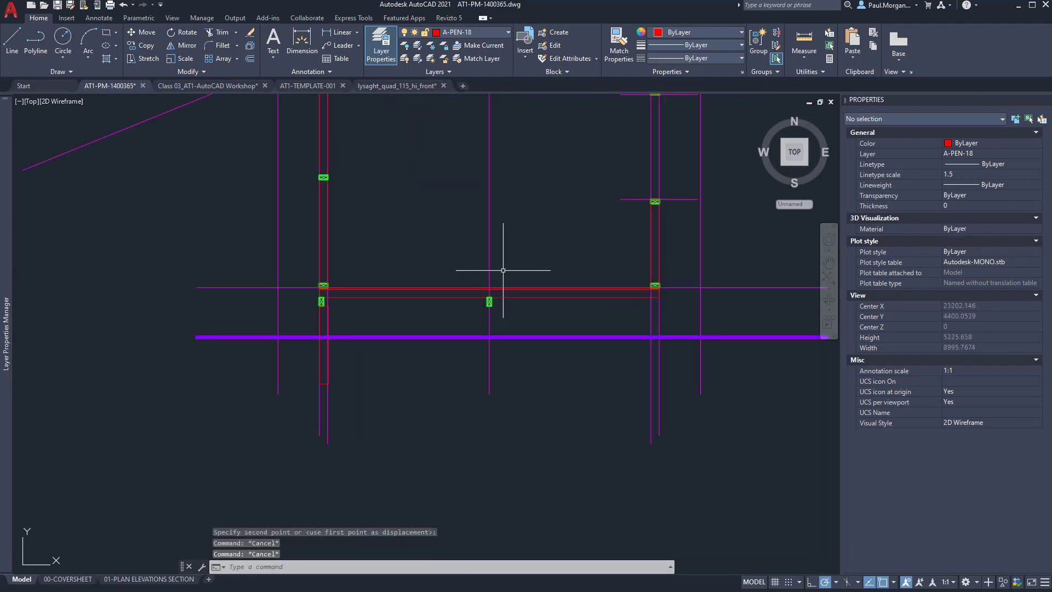
pyautogui.scroll(-2, 498, 185)
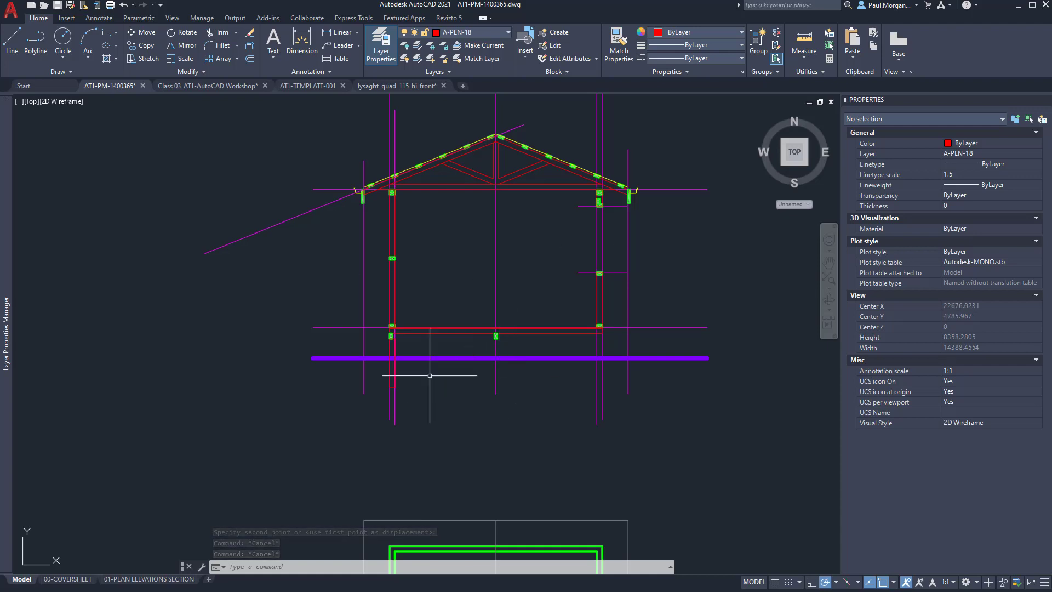
pyautogui.scroll(4, 392, 381)
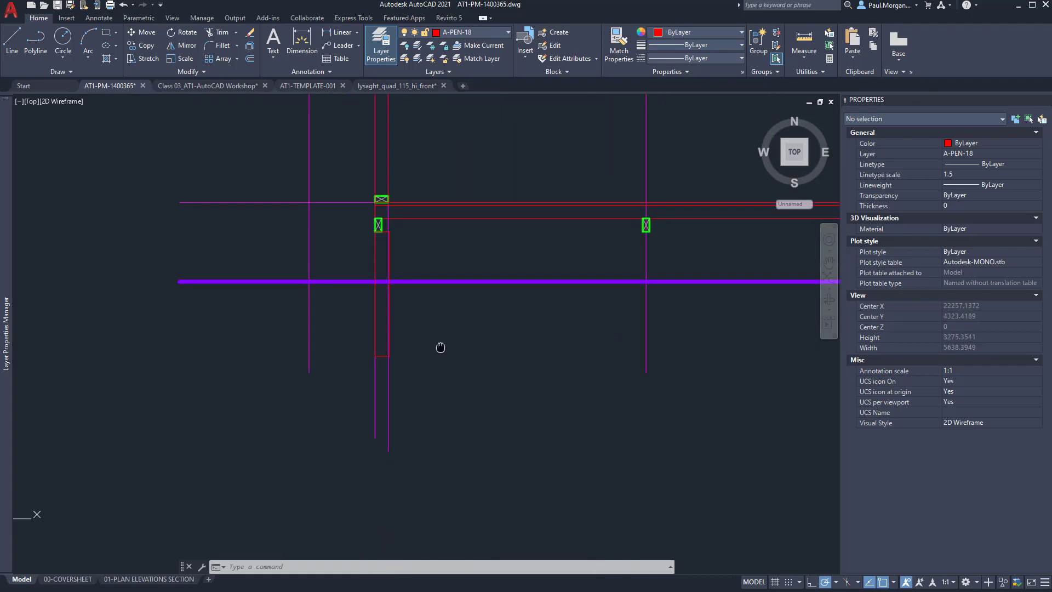
pyautogui.scroll(-4, 396, 386)
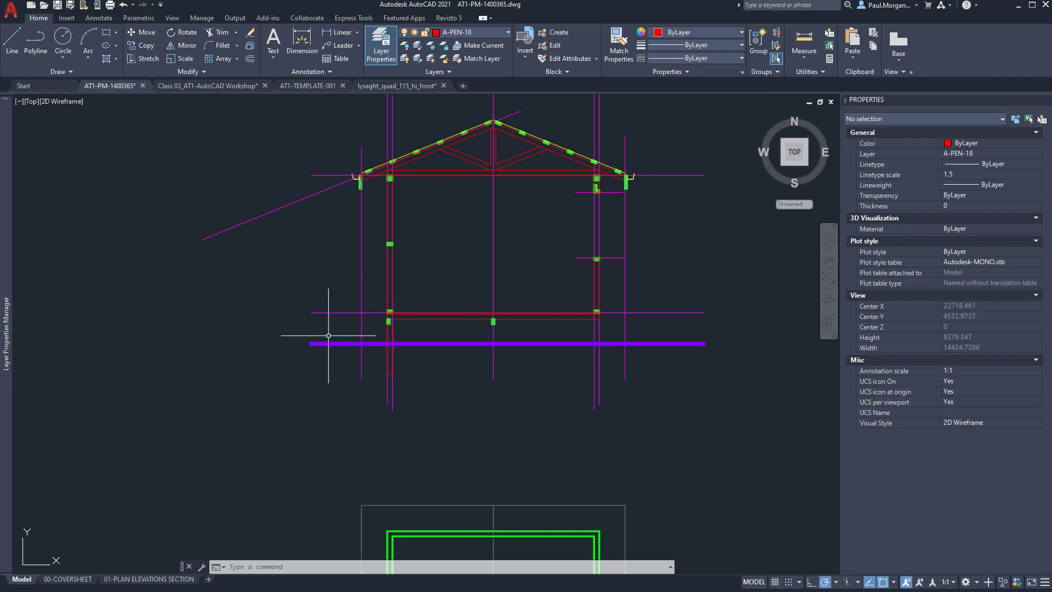
pyautogui.moveTo(11, 198)
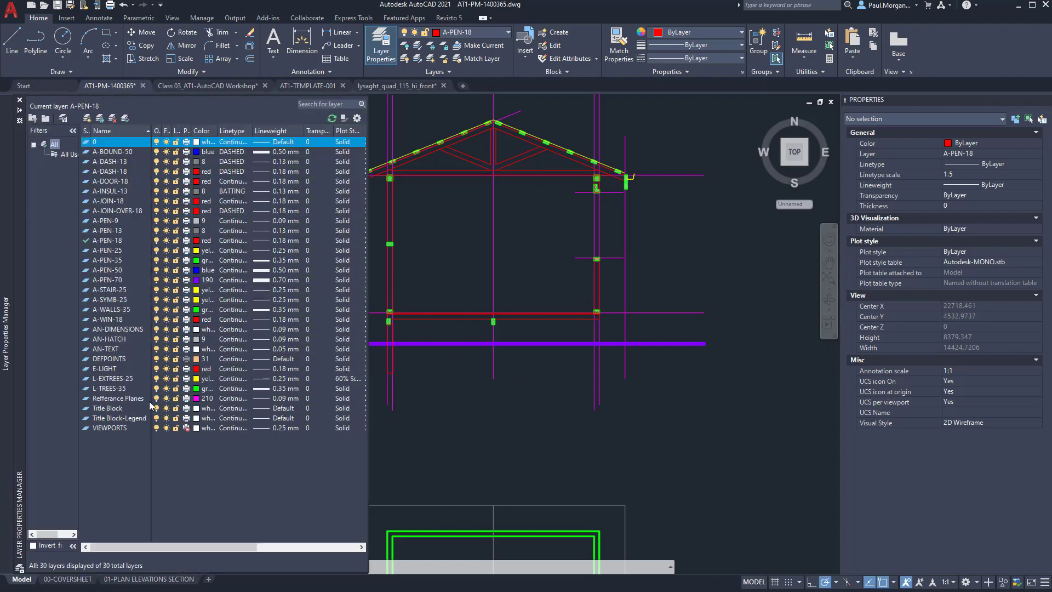
pyautogui.click(156, 399)
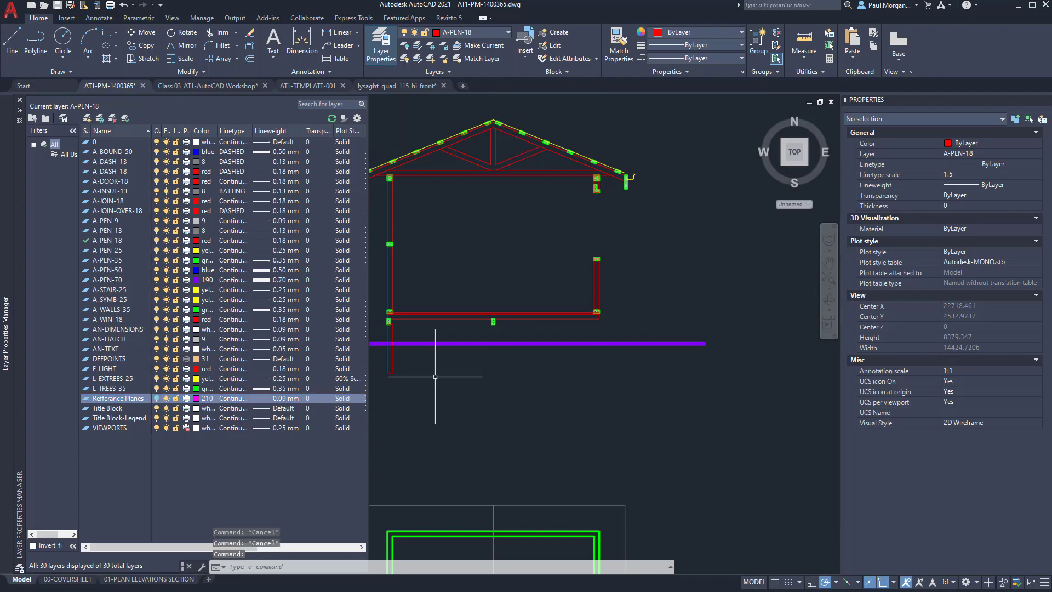
pyautogui.scroll(5, 474, 349)
pyautogui.scroll(-4, 474, 348)
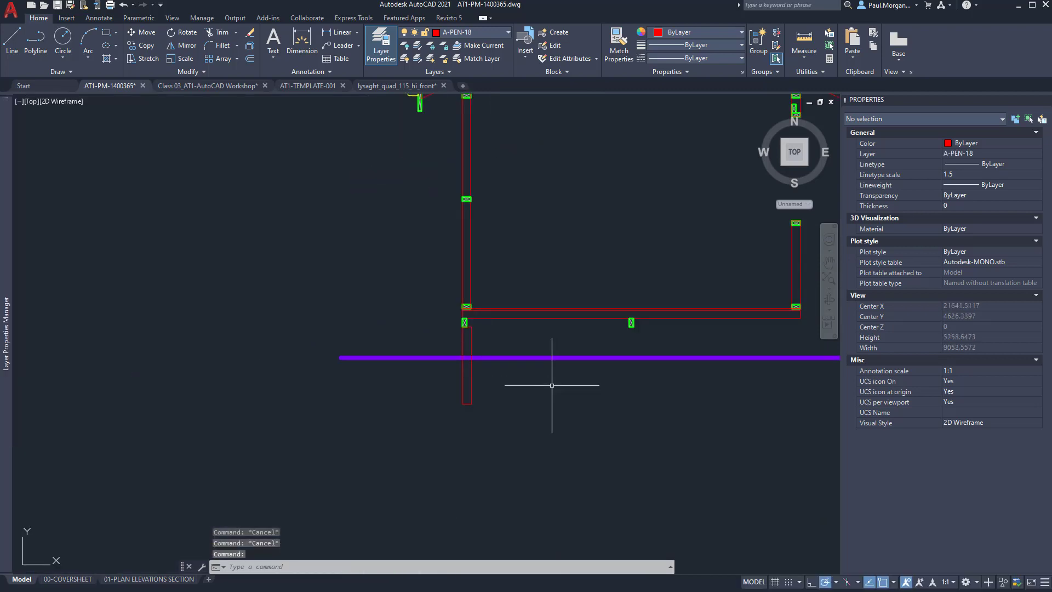
pyautogui.moveTo(546, 387); pyautogui.dragTo(454, 412, button='middle')
pyautogui.scroll(-2, 453, 410)
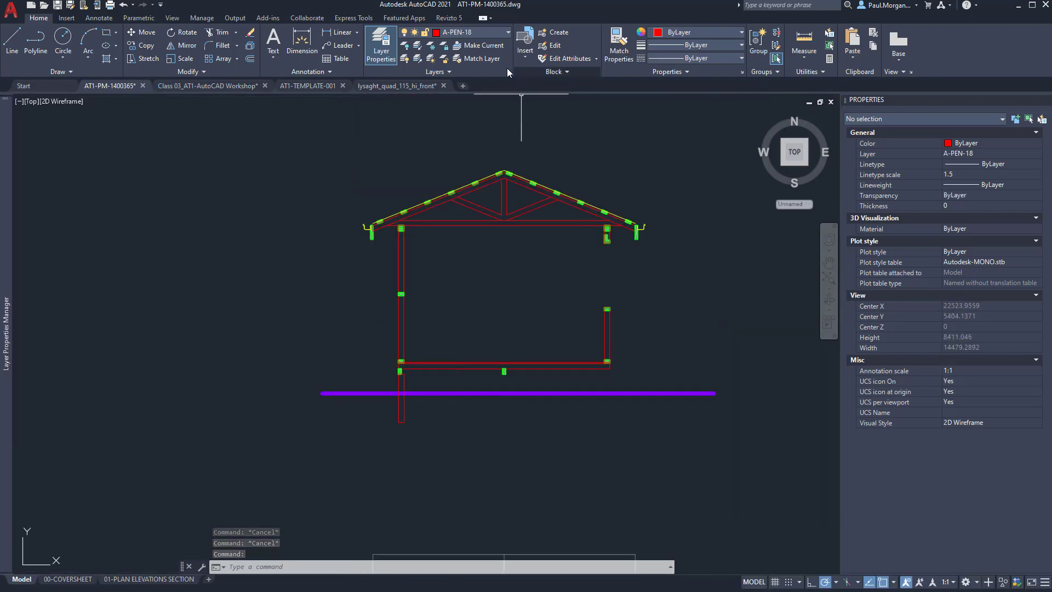
# On layer A-PEN-9, start a polyline footing outline at the stump's right edge on the ground line: 100 right, 800 down, 300 left, up to ground.
pyautogui.click(475, 33)
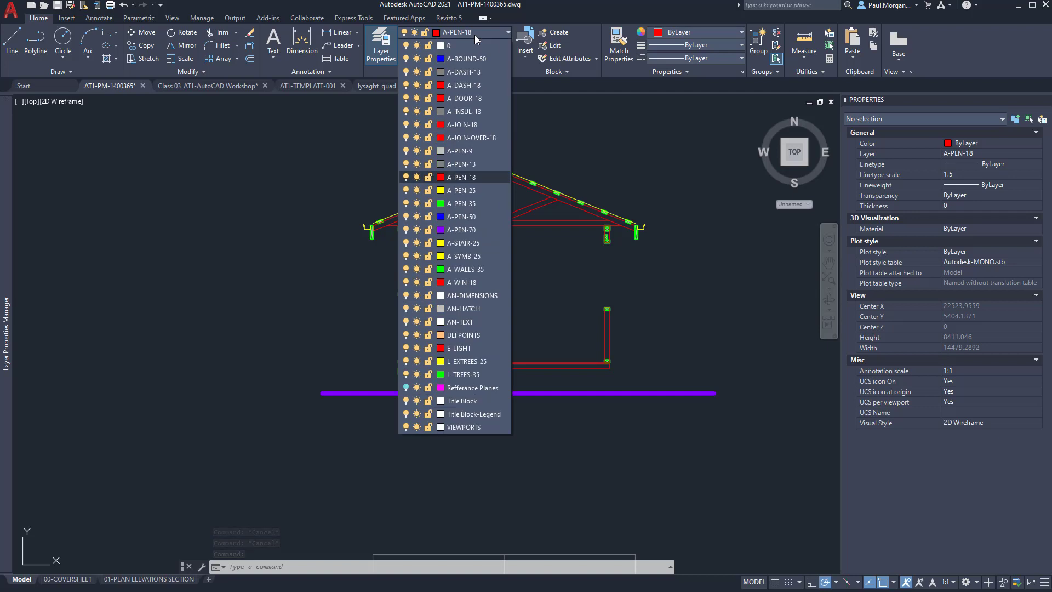
pyautogui.click(467, 155)
pyautogui.scroll(4, 421, 366)
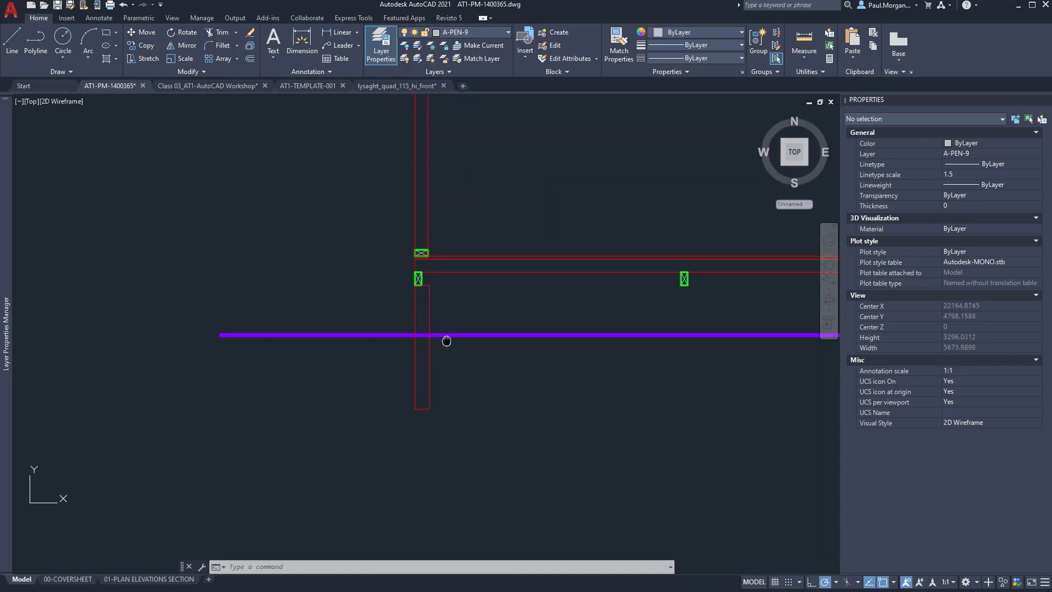
pyautogui.write('pl')
pyautogui.press('Return')
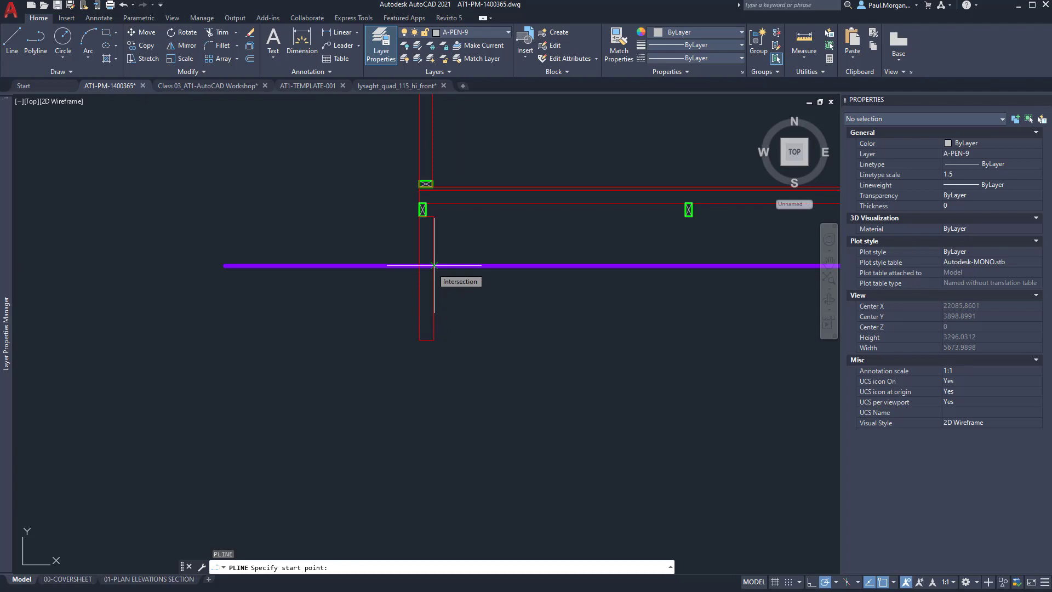
pyautogui.click(434, 266)
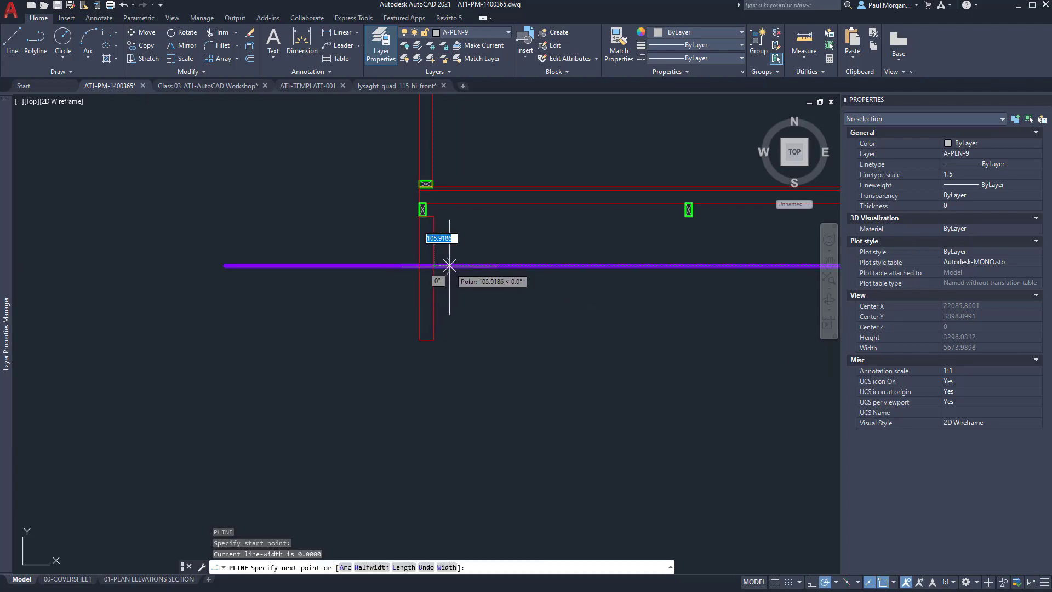
pyautogui.write('100')
pyautogui.press('Return')
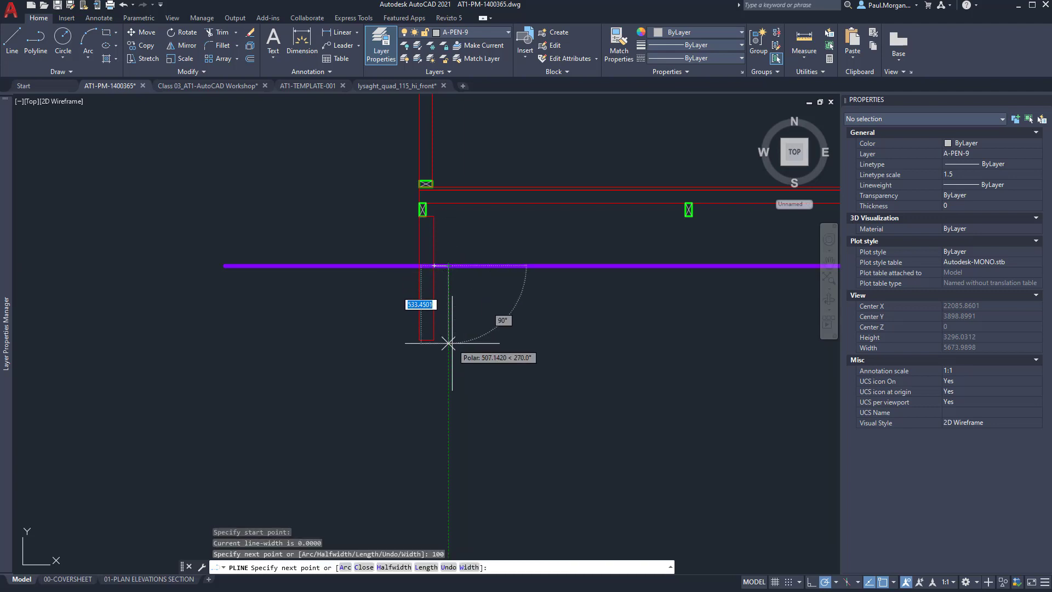
pyautogui.write('800')
pyautogui.press('Return')
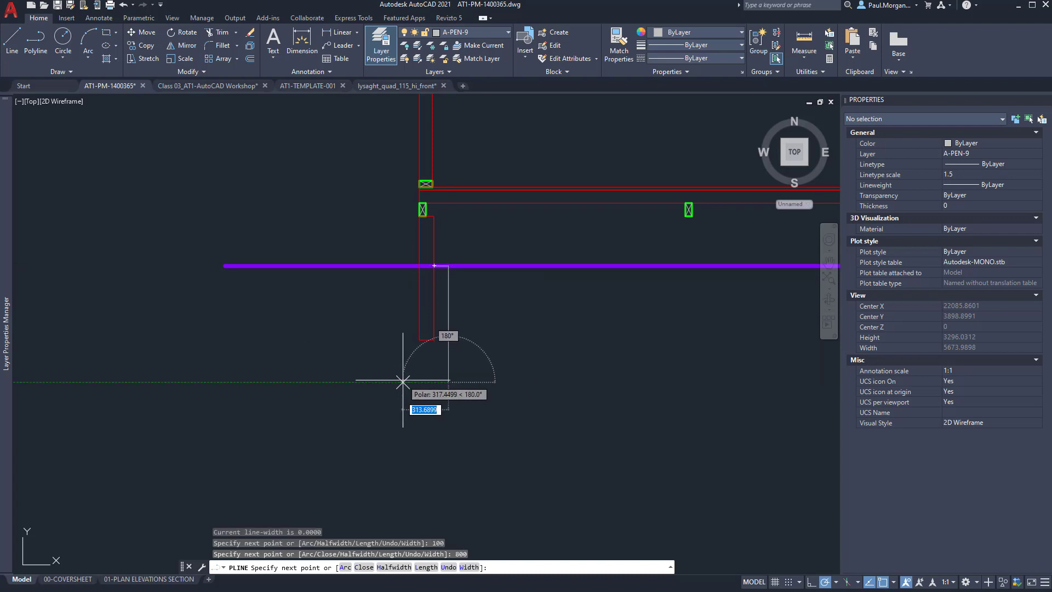
pyautogui.press('Return')
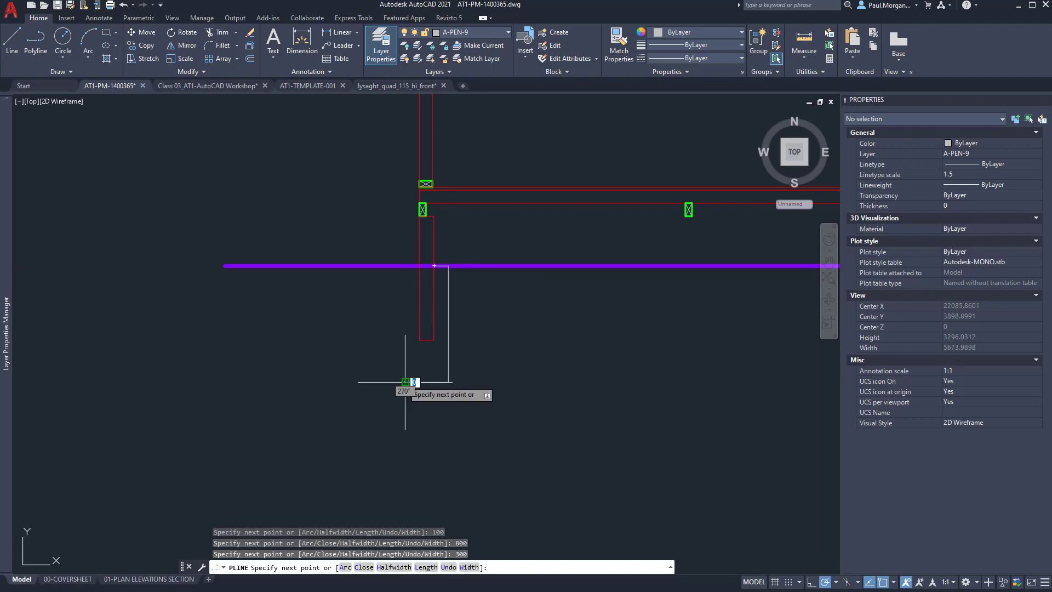
pyautogui.click(404, 267)
# Continue the footing polyline along the ground line to the stump and around its buried sides and base, ending at the start point.
pyautogui.click(418, 266)
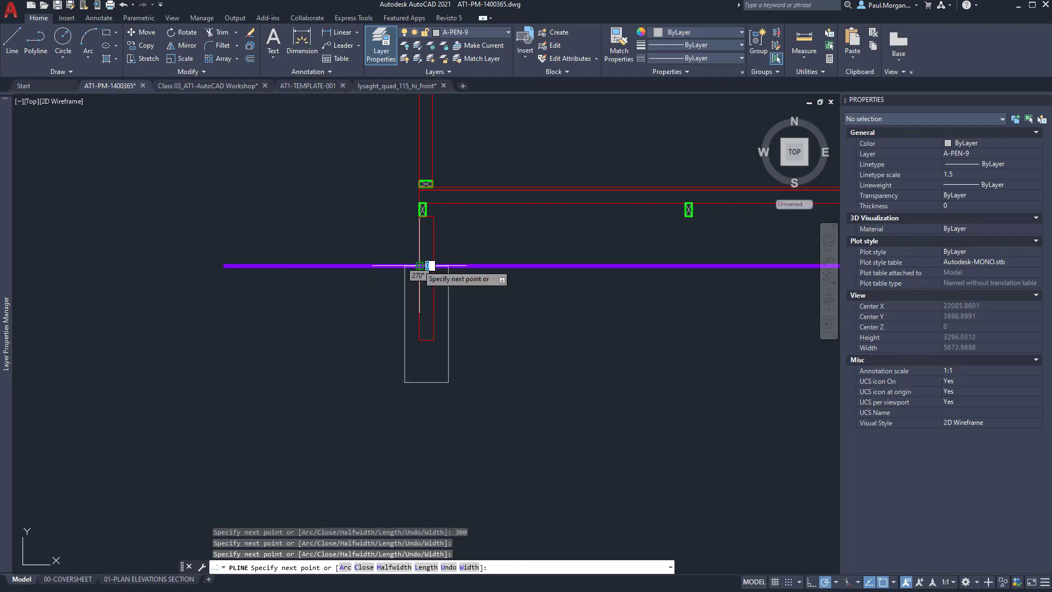
pyautogui.click(419, 339)
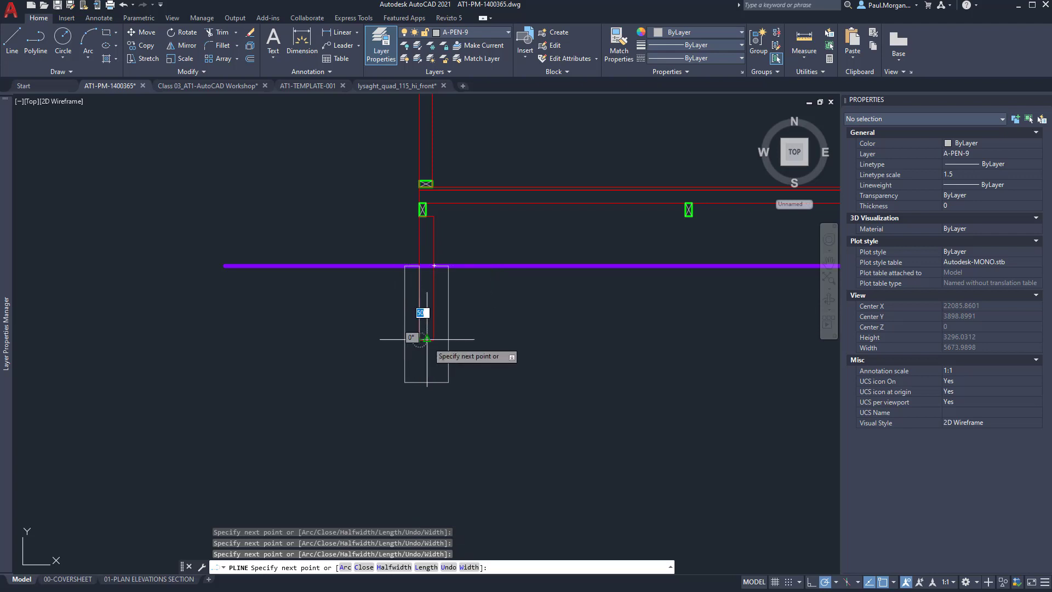
pyautogui.click(434, 339)
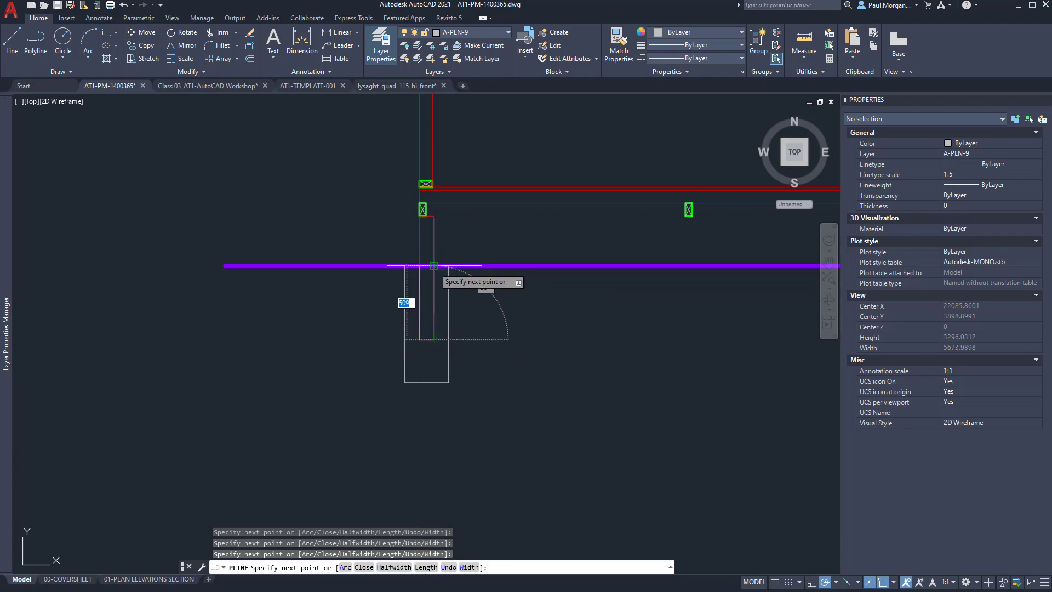
pyautogui.click(434, 266)
pyautogui.press('Escape')
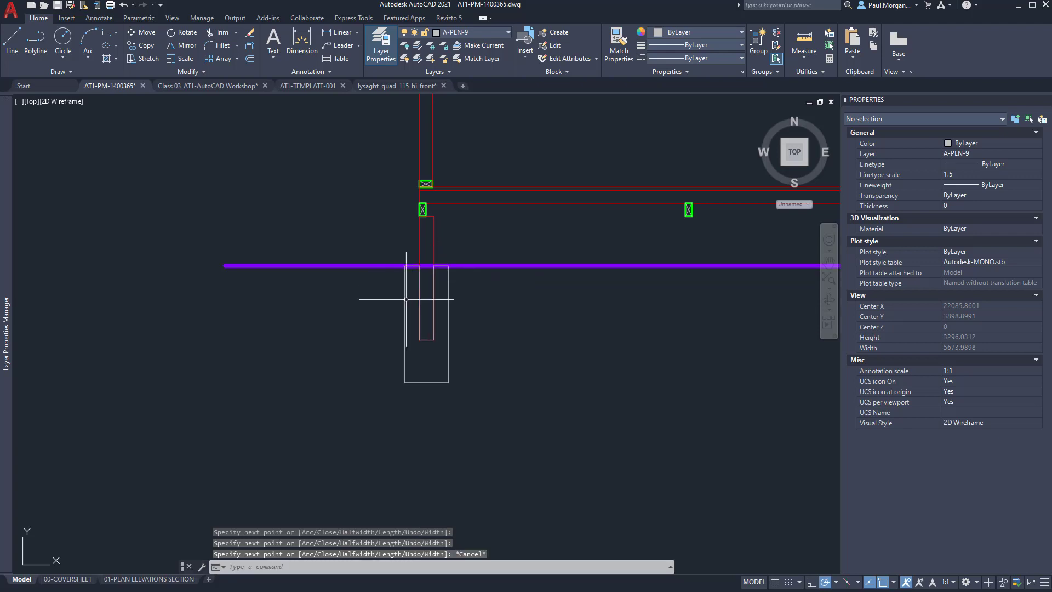
pyautogui.click(448, 331)
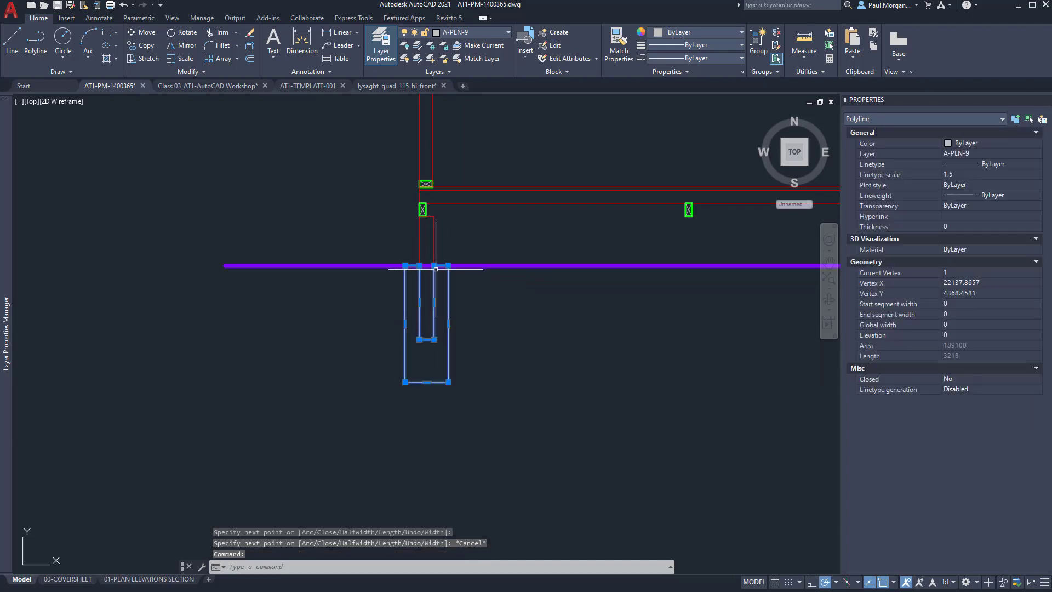
pyautogui.scroll(-1, 425, 341)
pyautogui.scroll(2, 425, 341)
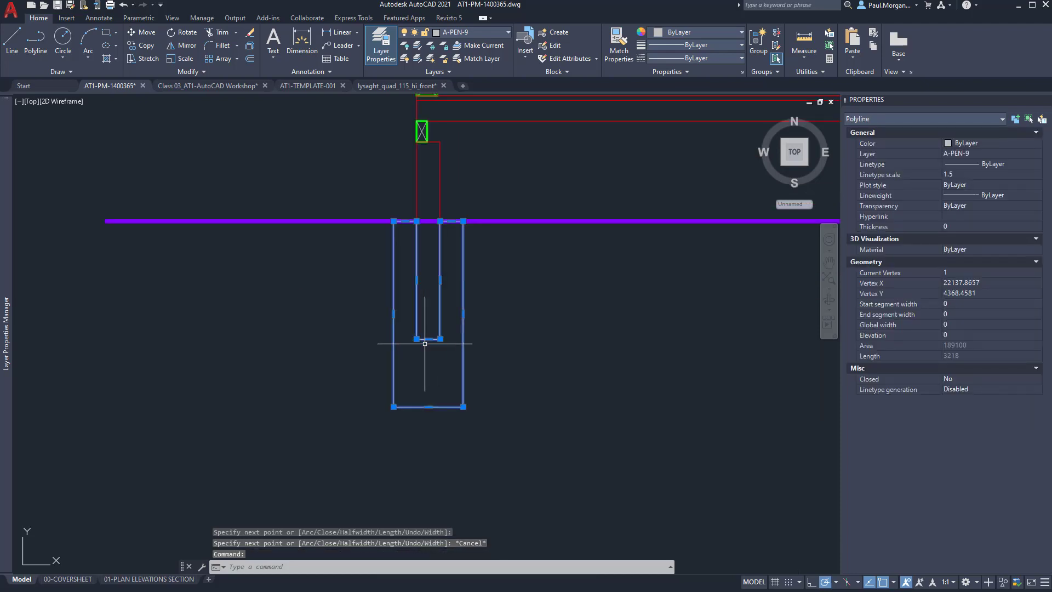
pyautogui.press('Escape')
pyautogui.press('Escape')
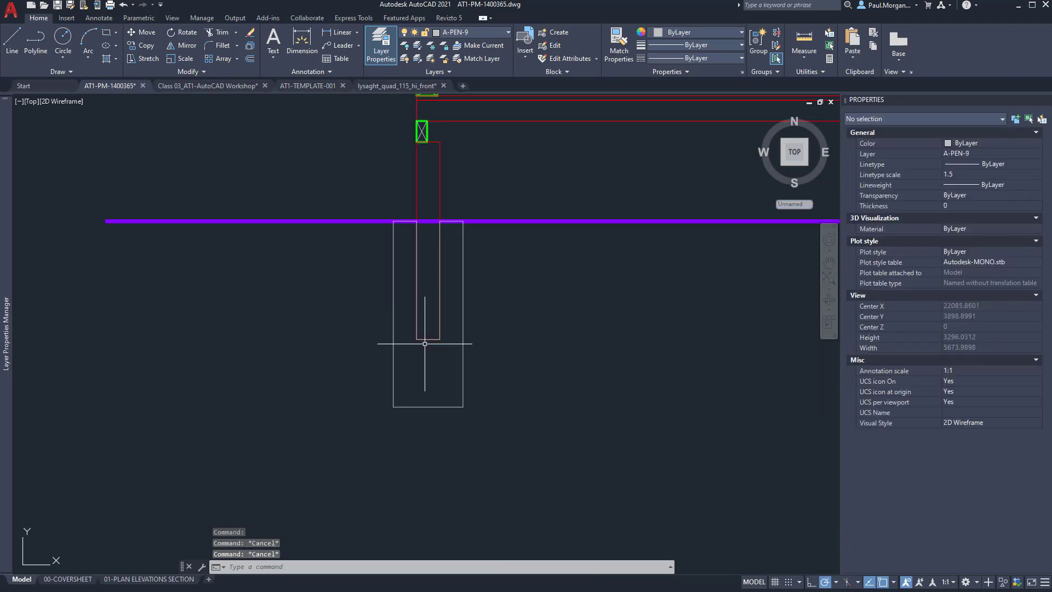
# Draw a horizontal line from the stump's right side, 50 mm above its base, to the footing outline's right edge.
pyautogui.moveTo(425, 343); pyautogui.dragTo(437, 354, button='middle')
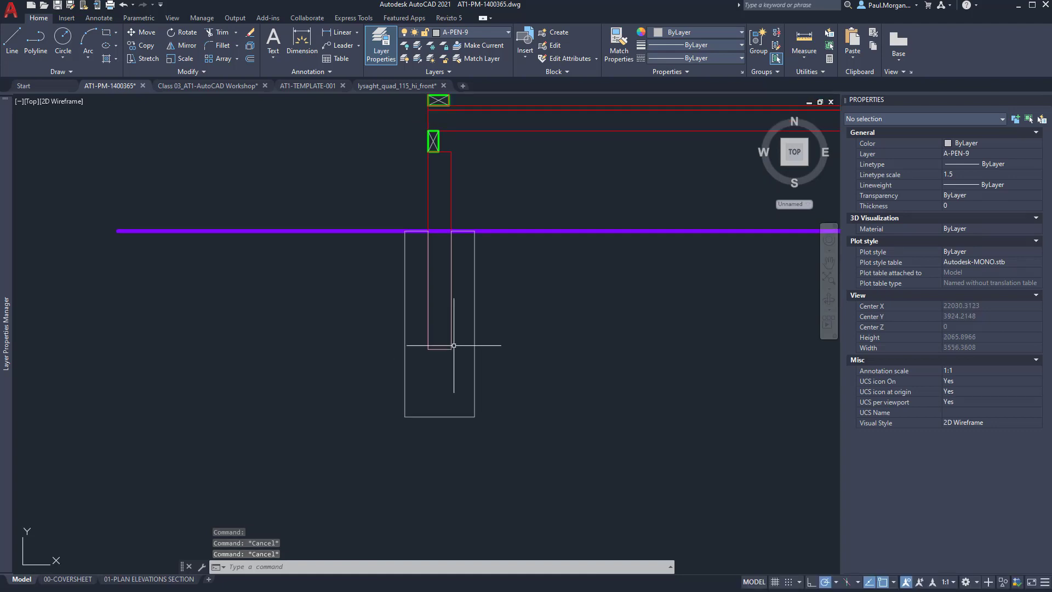
pyautogui.scroll(2, 454, 345)
pyautogui.moveTo(514, 357); pyautogui.dragTo(542, 371, button='middle')
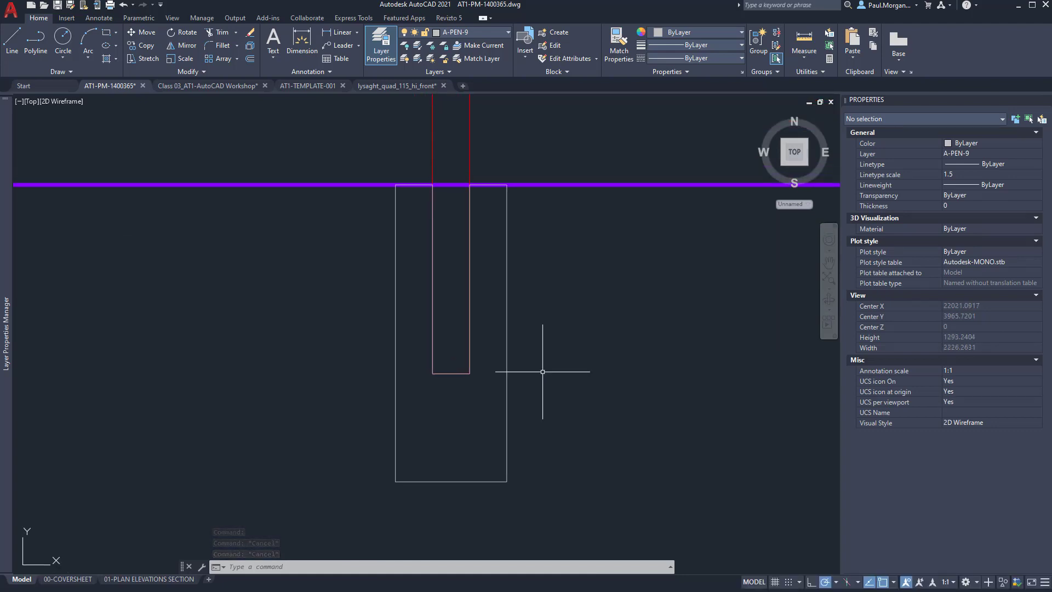
pyautogui.write('l')
pyautogui.press('Return')
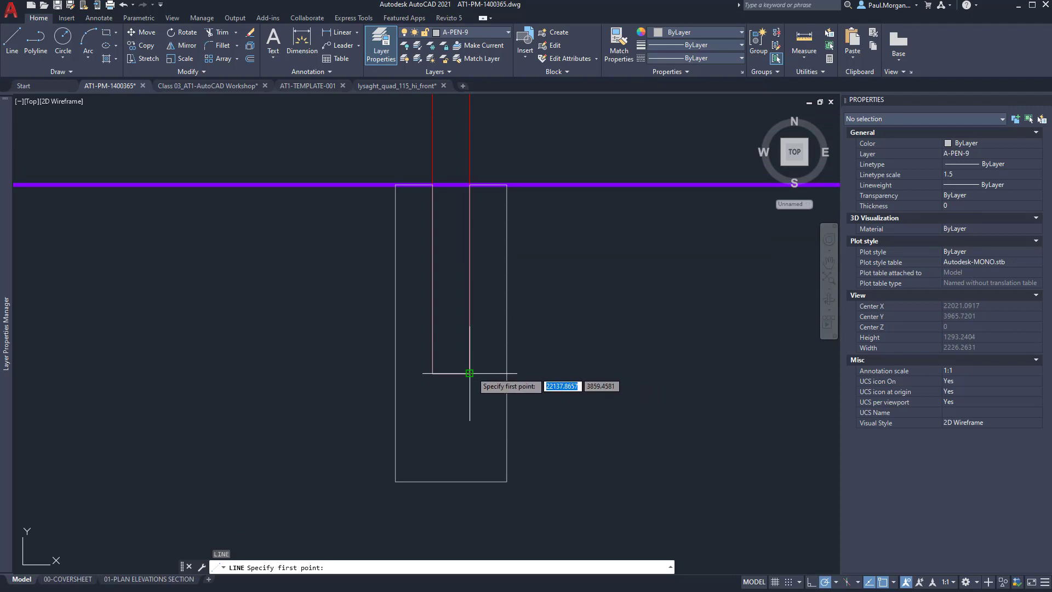
pyautogui.write('50')
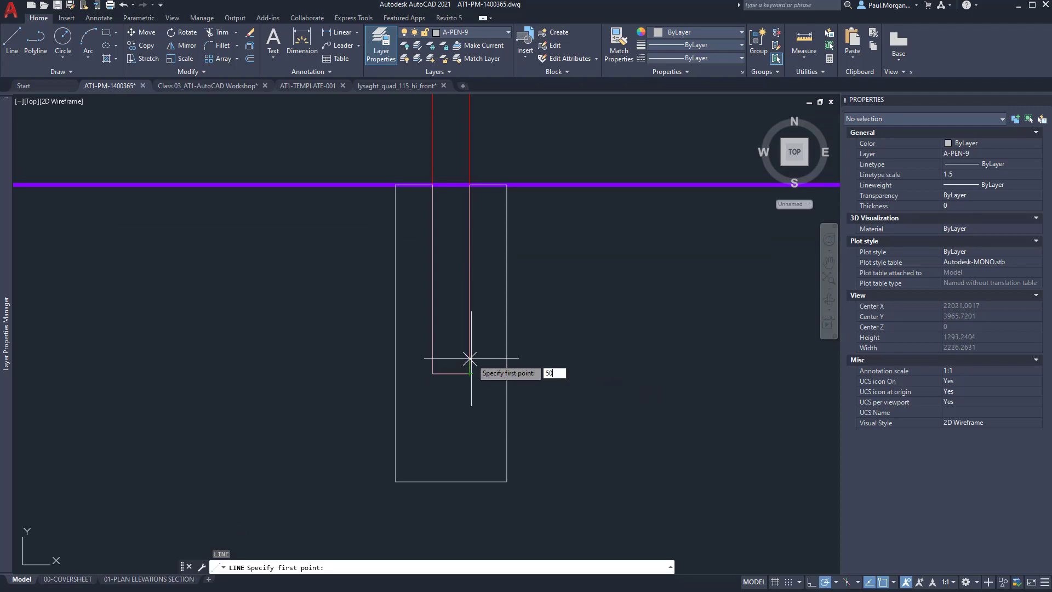
pyautogui.press('Return')
pyautogui.click(507, 354)
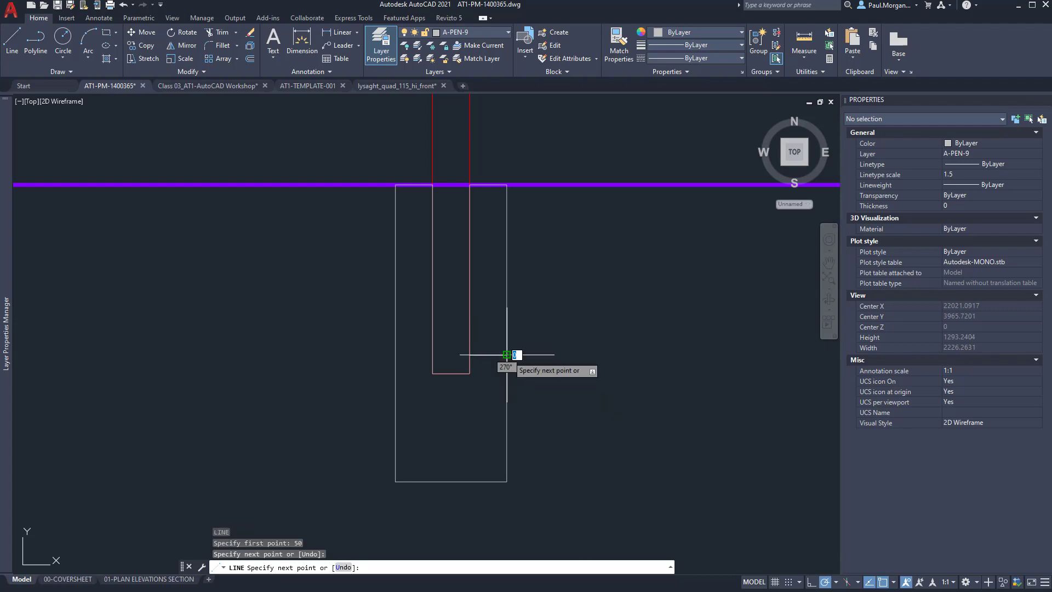
pyautogui.press('Escape')
pyautogui.press('Escape')
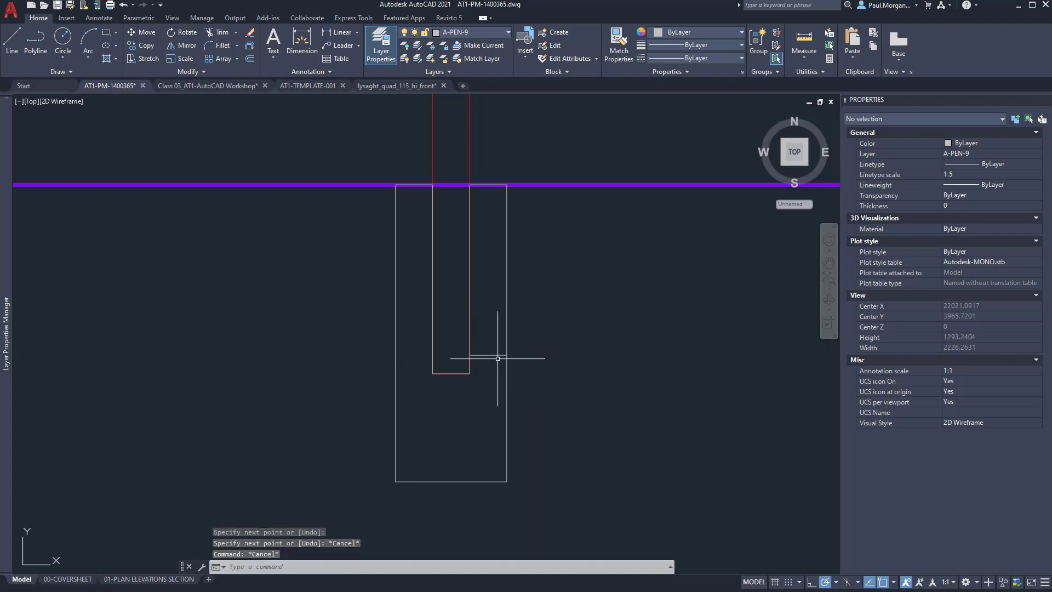
# Copy the short horizontal footing line across to the left side of the stump at the same height.
pyautogui.click(501, 347)
pyautogui.click(492, 354)
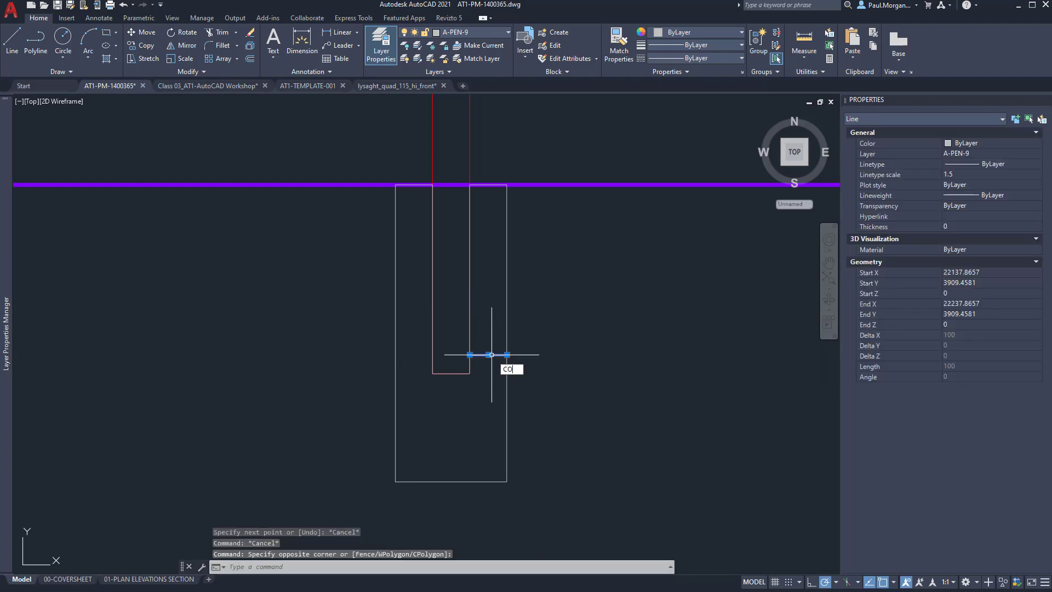
pyautogui.write('CO')
pyautogui.press('Return')
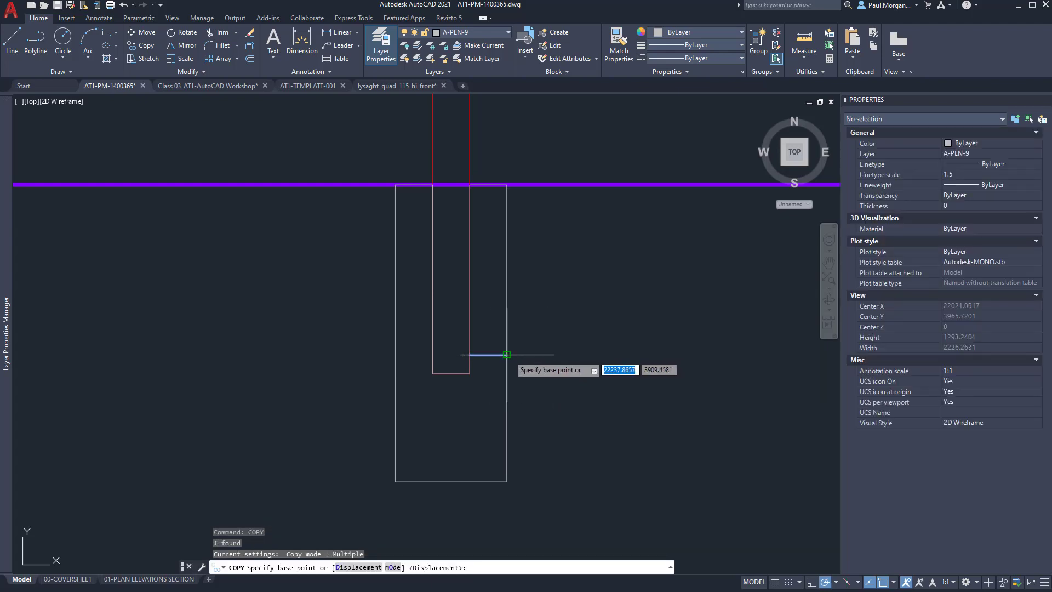
pyautogui.click(507, 355)
pyautogui.click(433, 356)
pyautogui.press('Escape')
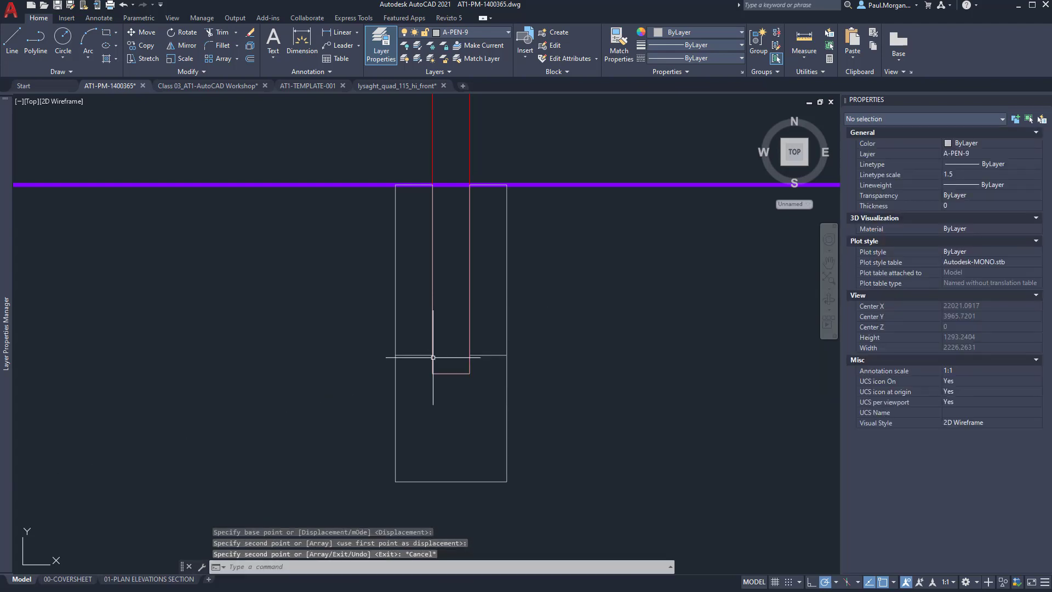
# Switch to the reference drawing set in Revu and trace the left stump and footing outlines of Section A in red pen.
pyautogui.hotkey('alt', 'Tab')
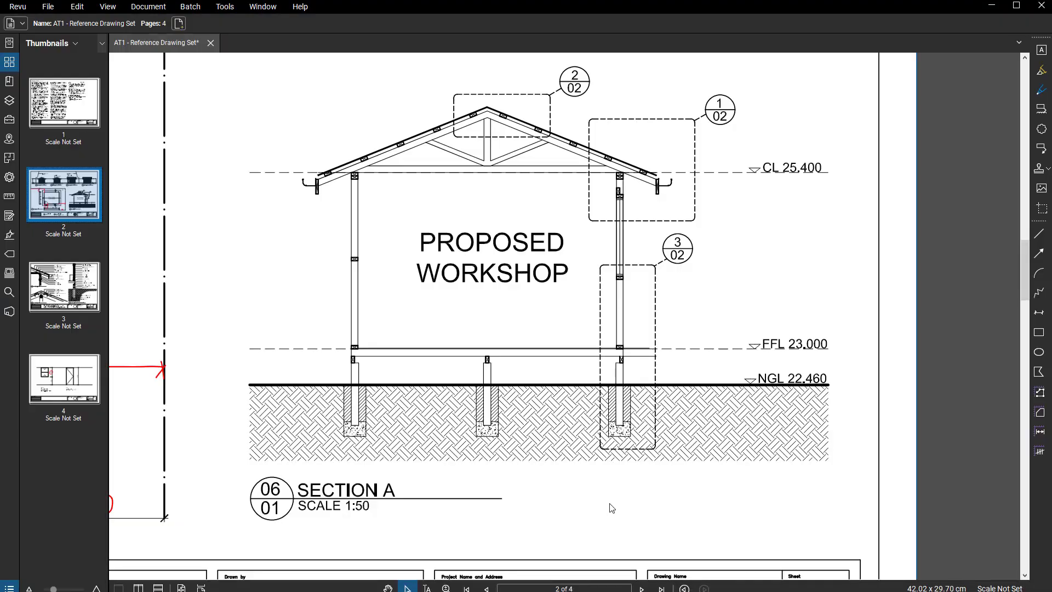
pyautogui.scroll(6, 345, 422)
pyautogui.scroll(2, 367, 440)
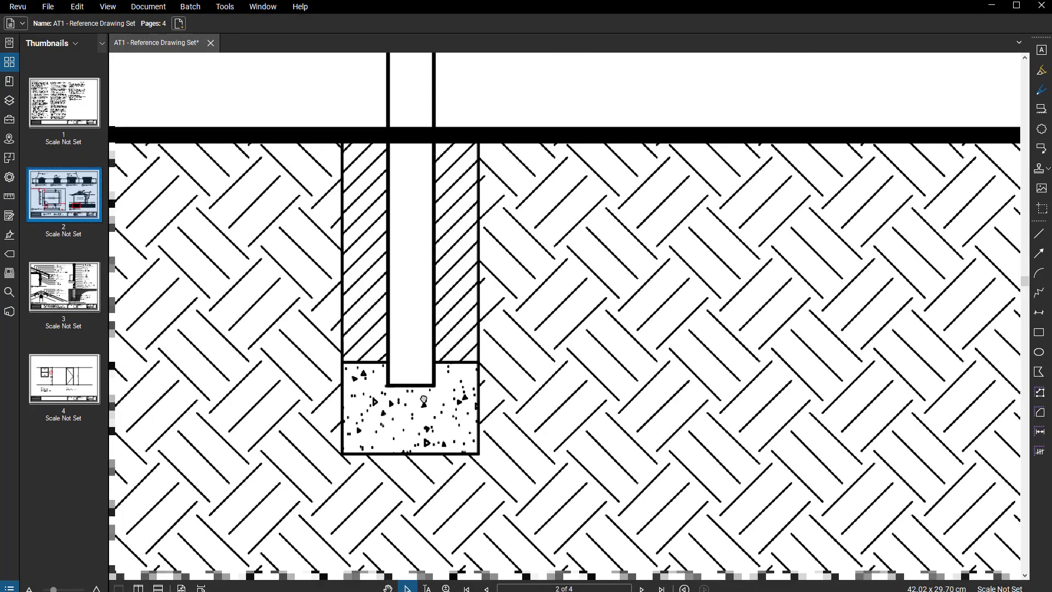
pyautogui.hotkey('alt', 'x')
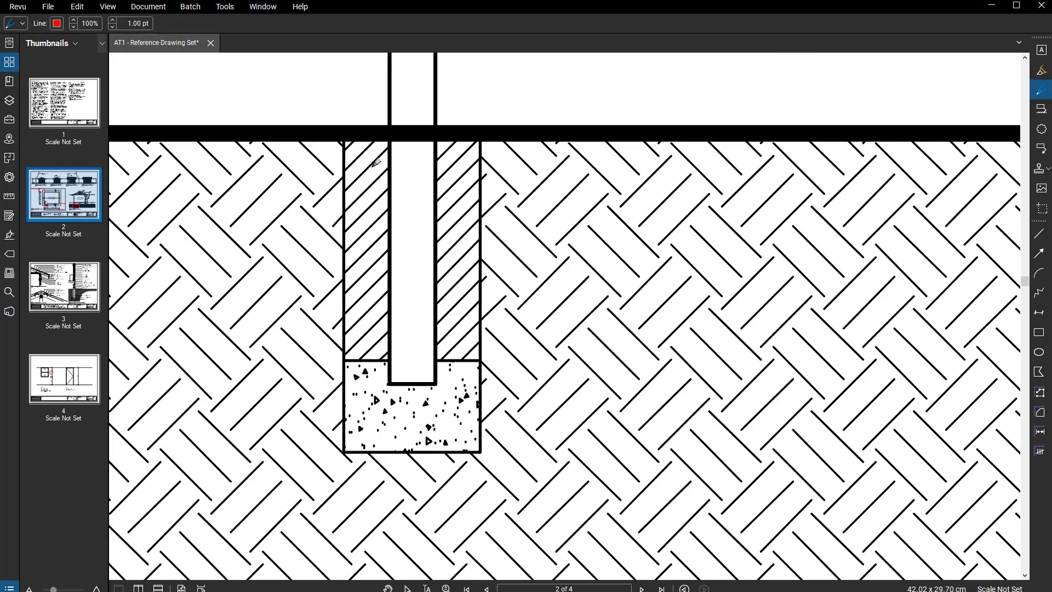
pyautogui.scroll(-4, 394, 132)
pyautogui.scroll(2, 403, 106)
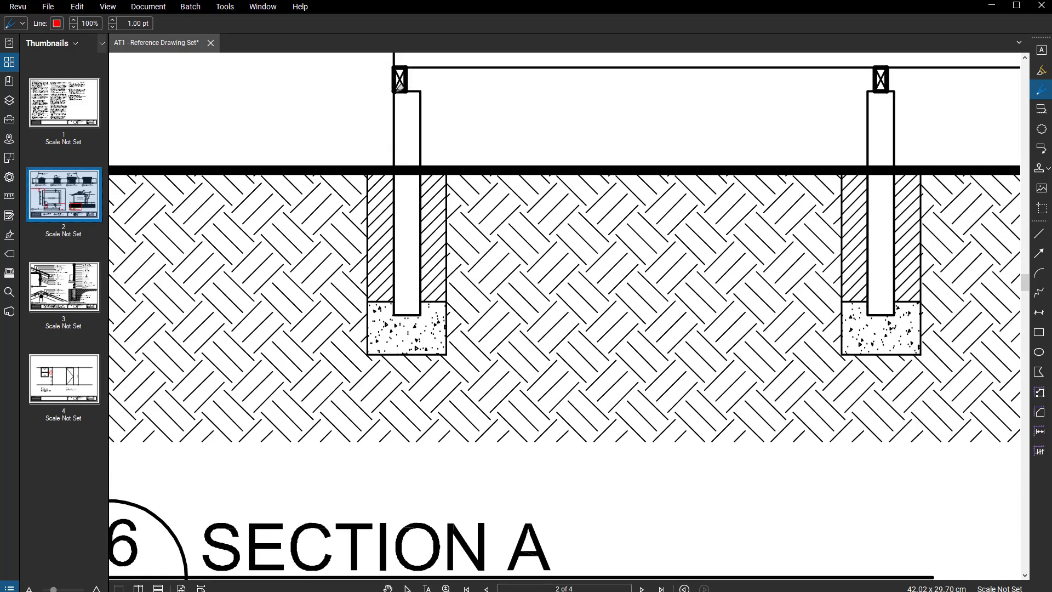
pyautogui.moveTo(395, 185); pyautogui.dragTo(393, 298)
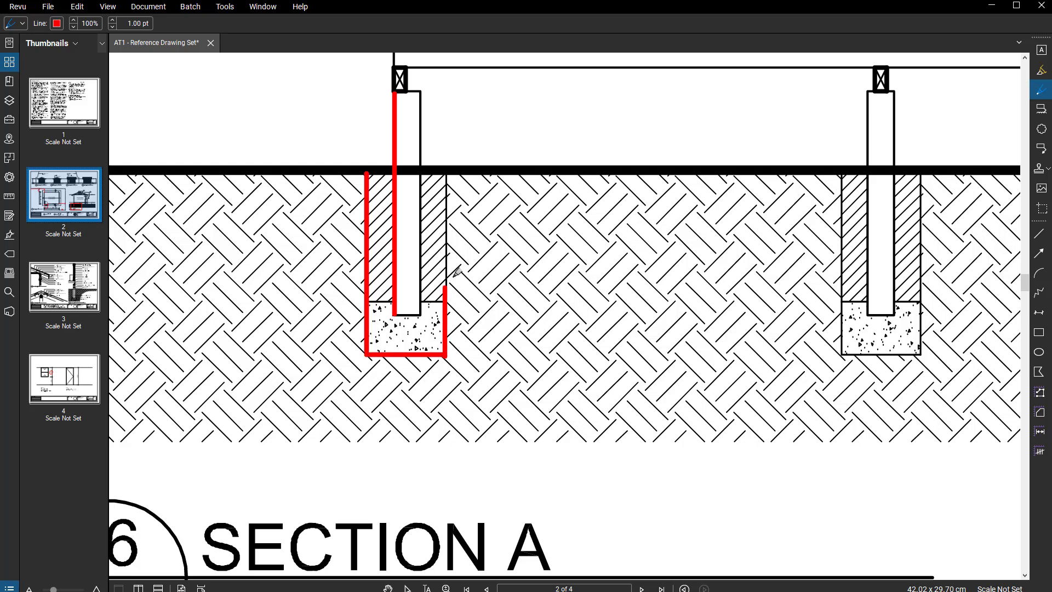
pyautogui.moveTo(455, 276); pyautogui.dragTo(468, 153)
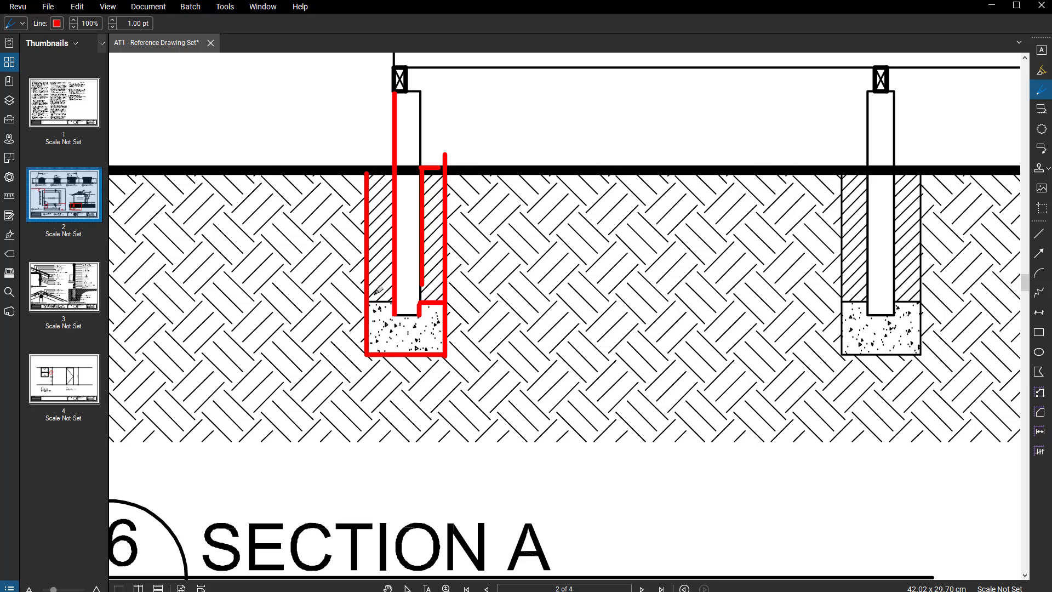
# Circle the left stump footing in red and draw a curved arrow from it to the right-hand footing in Section A.
pyautogui.scroll(-4, 378, 290)
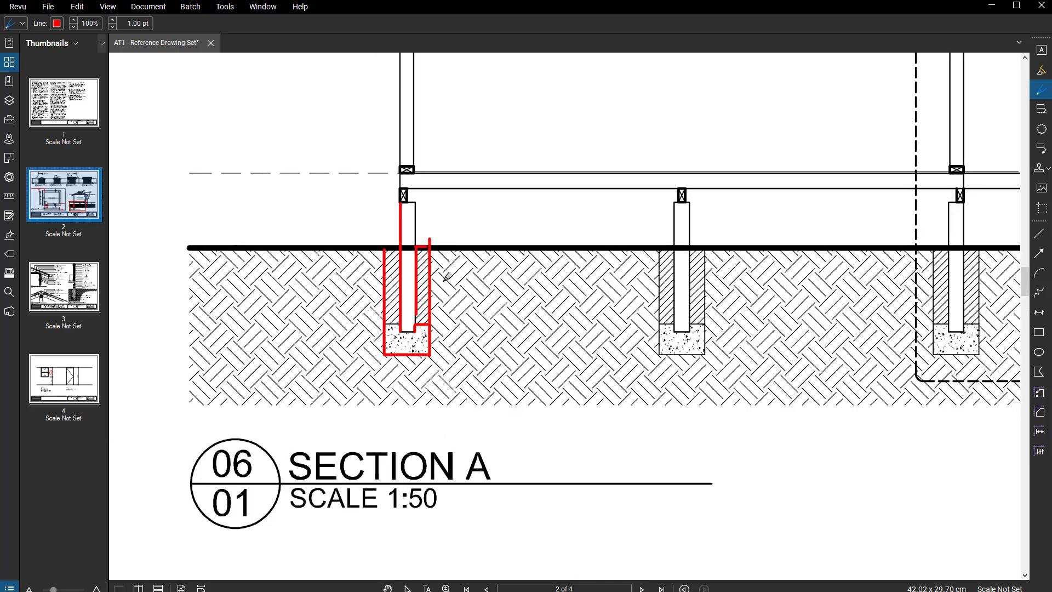
pyautogui.scroll(-1, 392, 316)
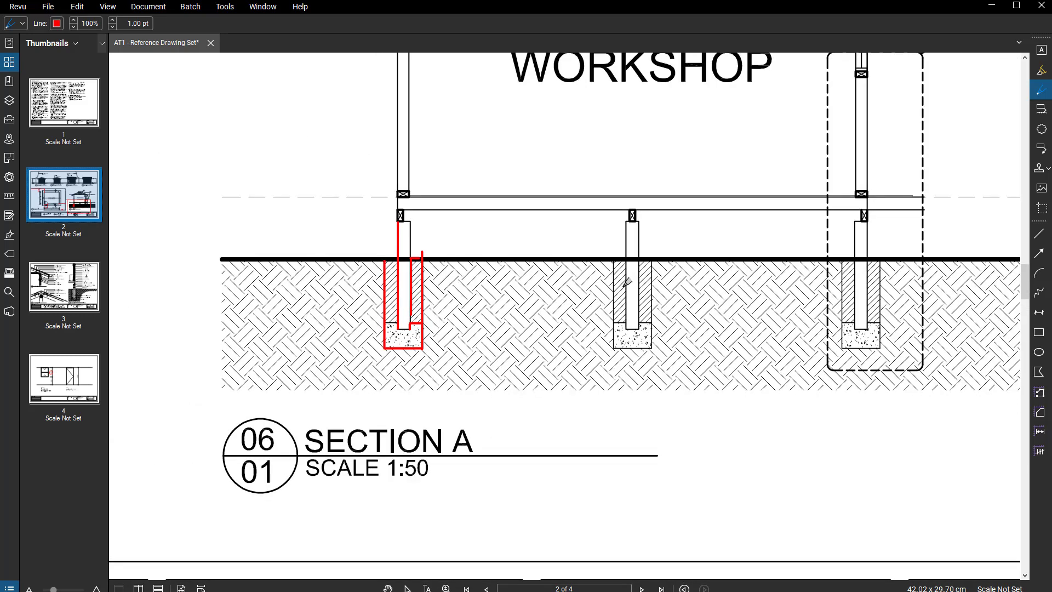
pyautogui.moveTo(469, 340); pyautogui.dragTo(429, 357, button='middle')
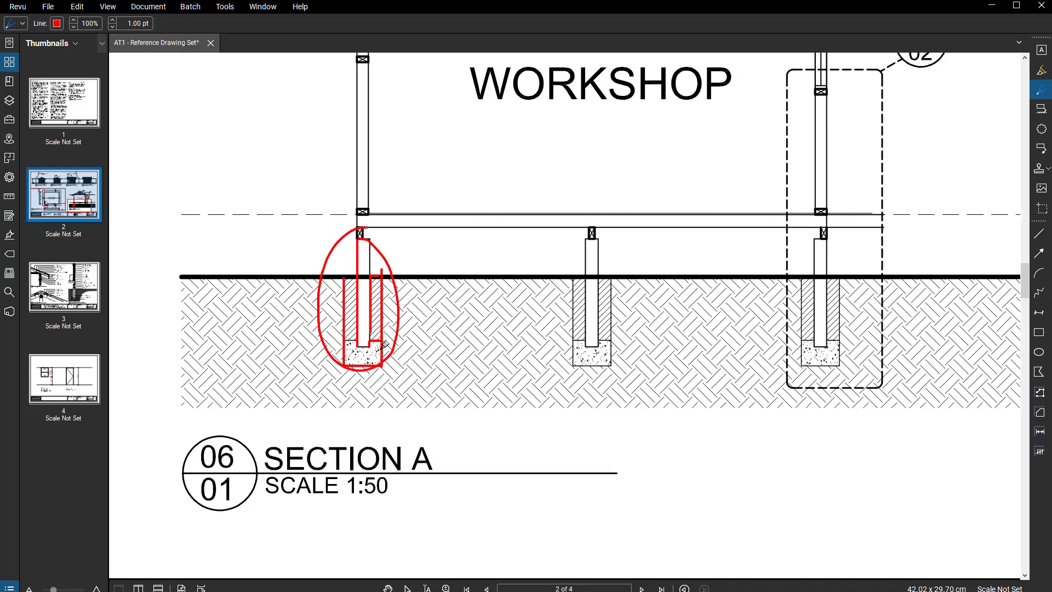
pyautogui.moveTo(383, 346); pyautogui.dragTo(790, 345)
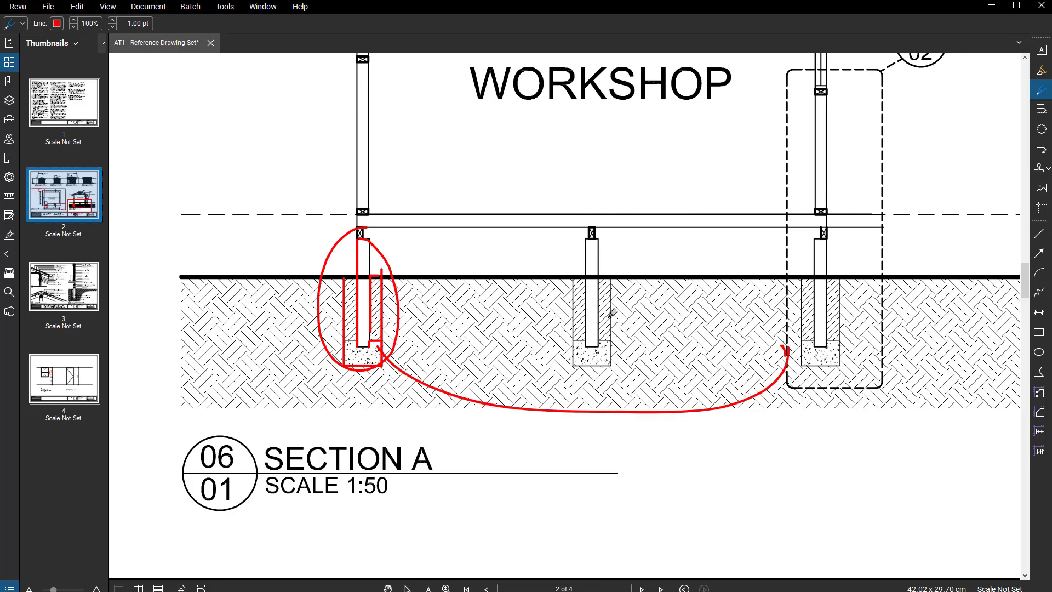
pyautogui.scroll(-3, 612, 312)
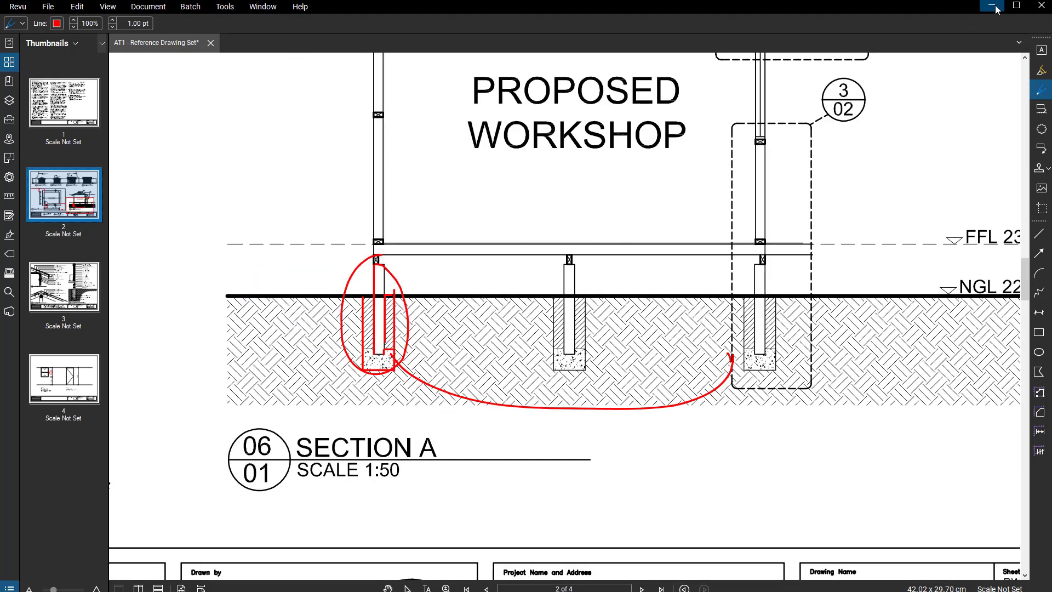
# Switch back to AutoCAD and mirror the left stump and footing about the vertical line through the floor's midpoint, keeping the originals.
pyautogui.click(995, 9)
pyautogui.scroll(-2, 497, 288)
pyautogui.moveTo(497, 288)
pyautogui.mouseDown(button='middle')
pyautogui.moveTo(482, 352)
pyautogui.moveTo(314, 387)
pyautogui.mouseUp(button='middle')
pyautogui.click(293, 296)
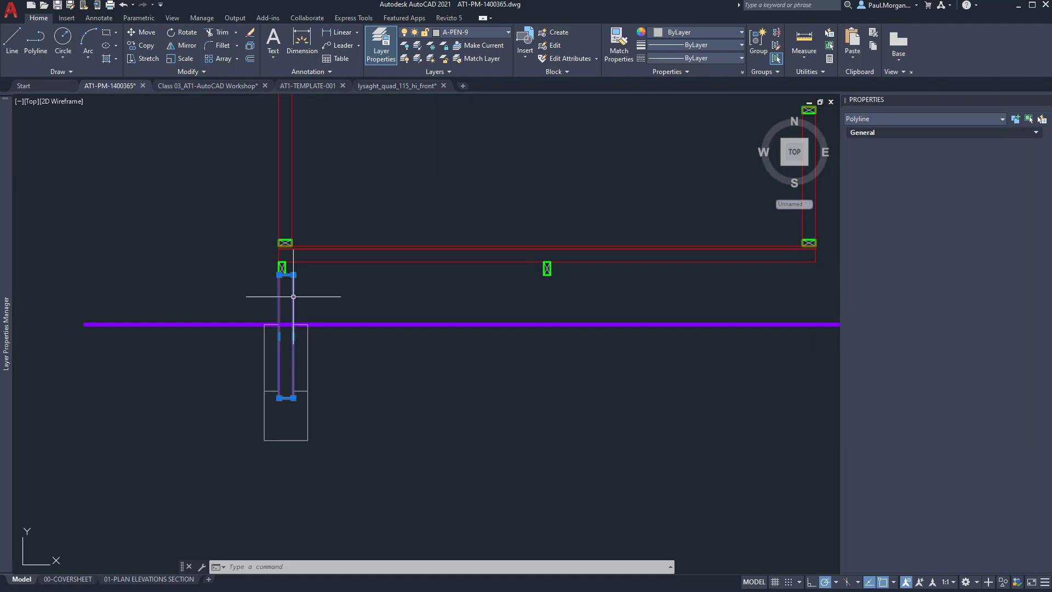
pyautogui.click(237, 301)
pyautogui.click(344, 467)
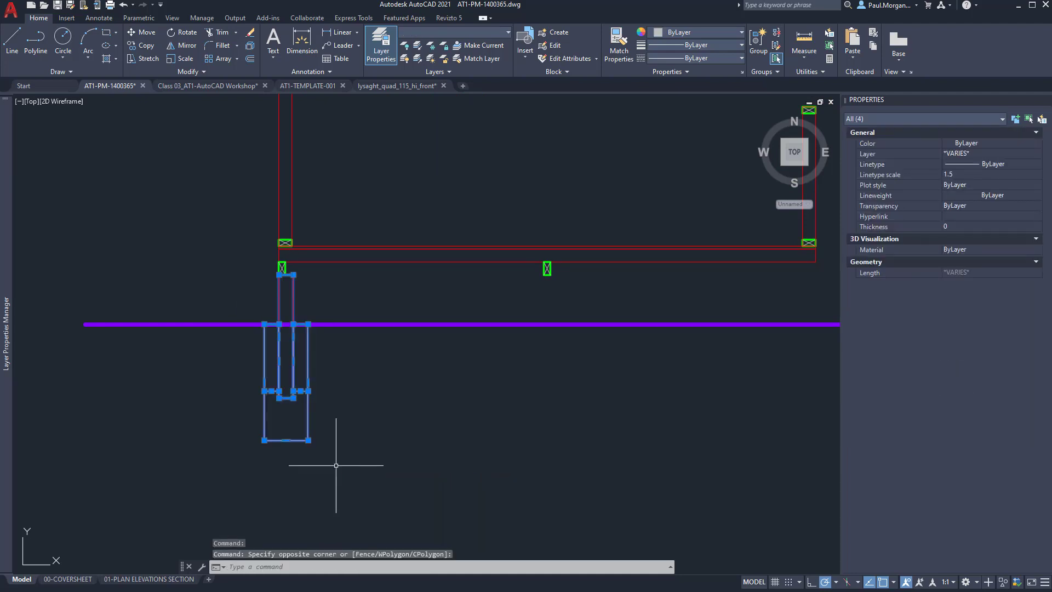
pyautogui.write('MI')
pyautogui.press('Return')
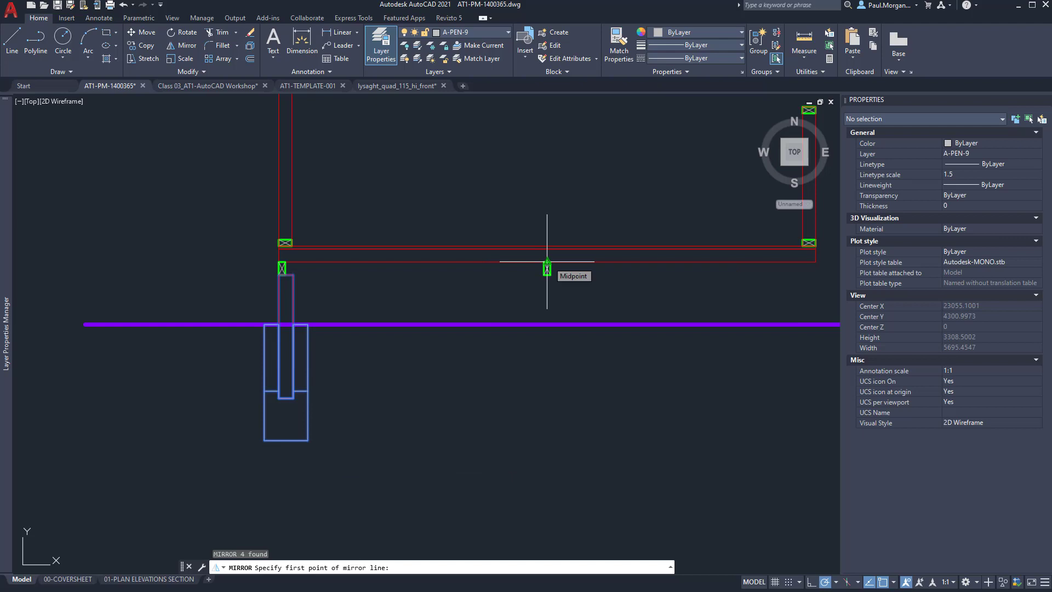
pyautogui.click(547, 261)
pyautogui.click(547, 206)
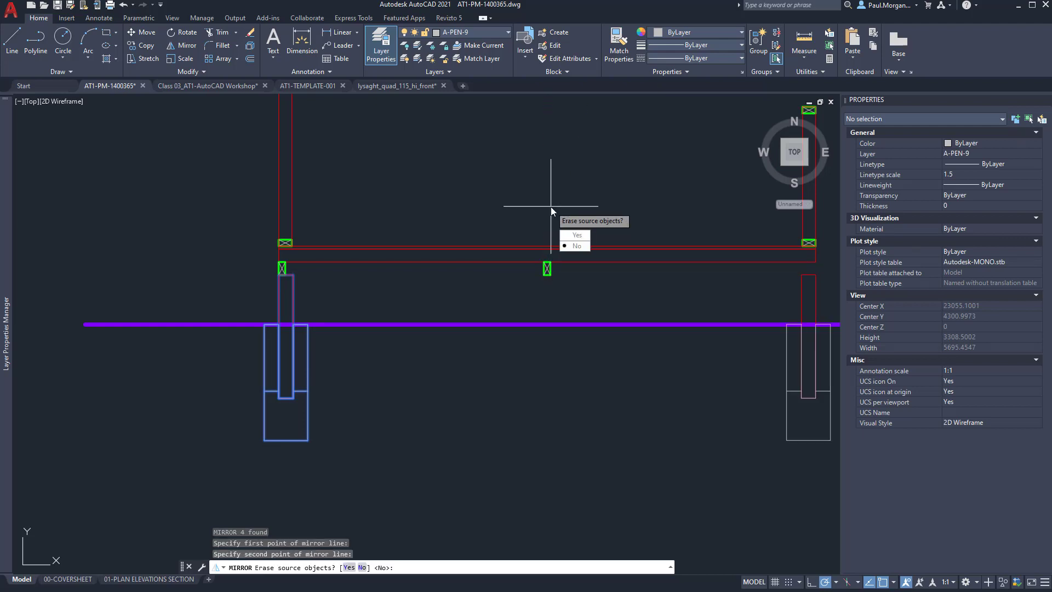
pyautogui.press('Return')
# Mirror the left bearer about the vertical centreline through the middle bearer, keeping the original.
pyautogui.click(285, 269)
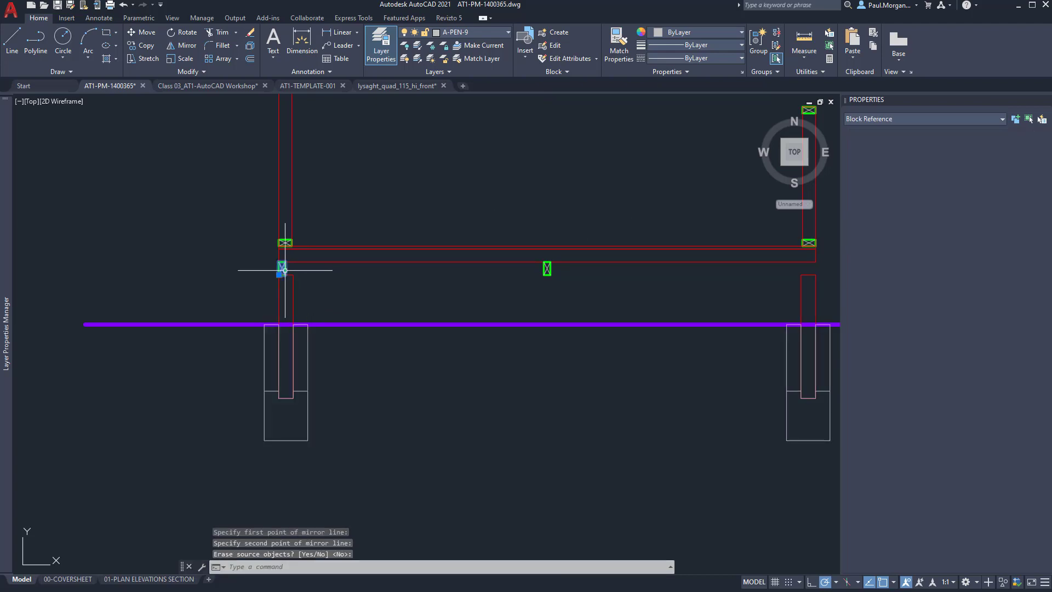
pyautogui.press('Return')
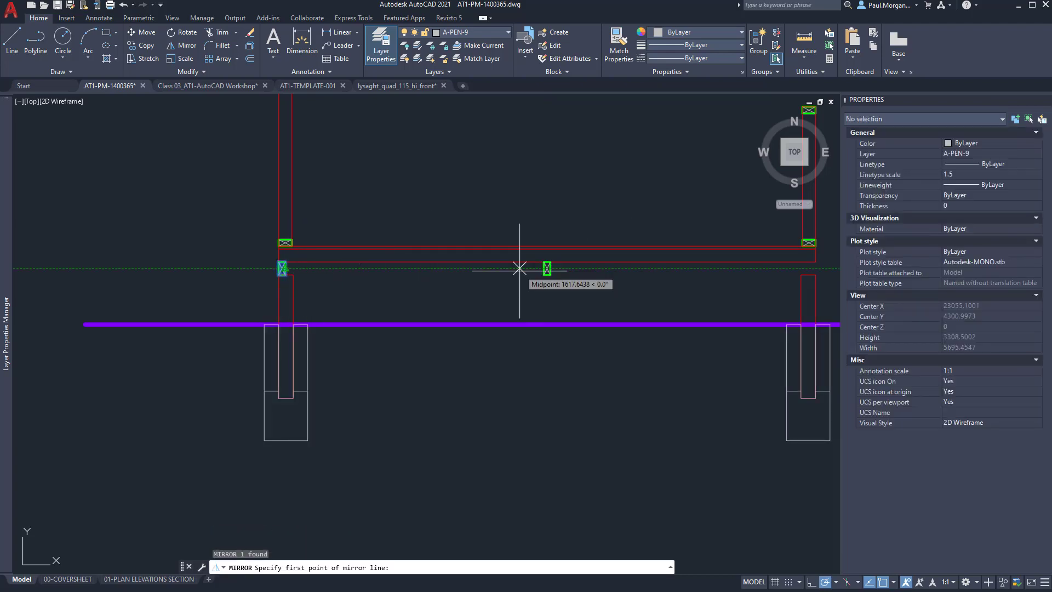
pyautogui.click(544, 274)
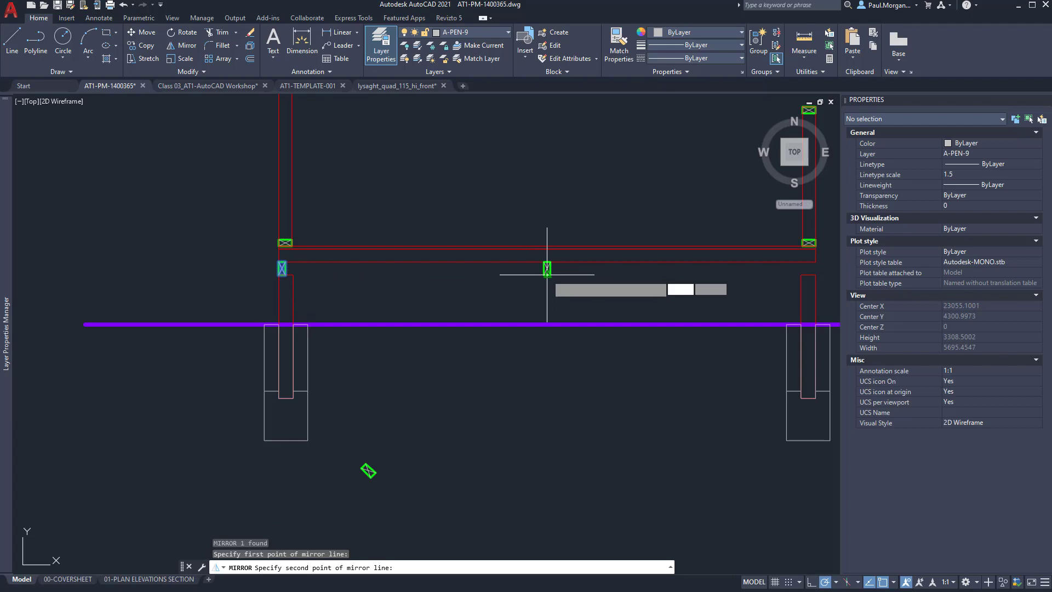
pyautogui.click(549, 203)
pyautogui.press('Escape')
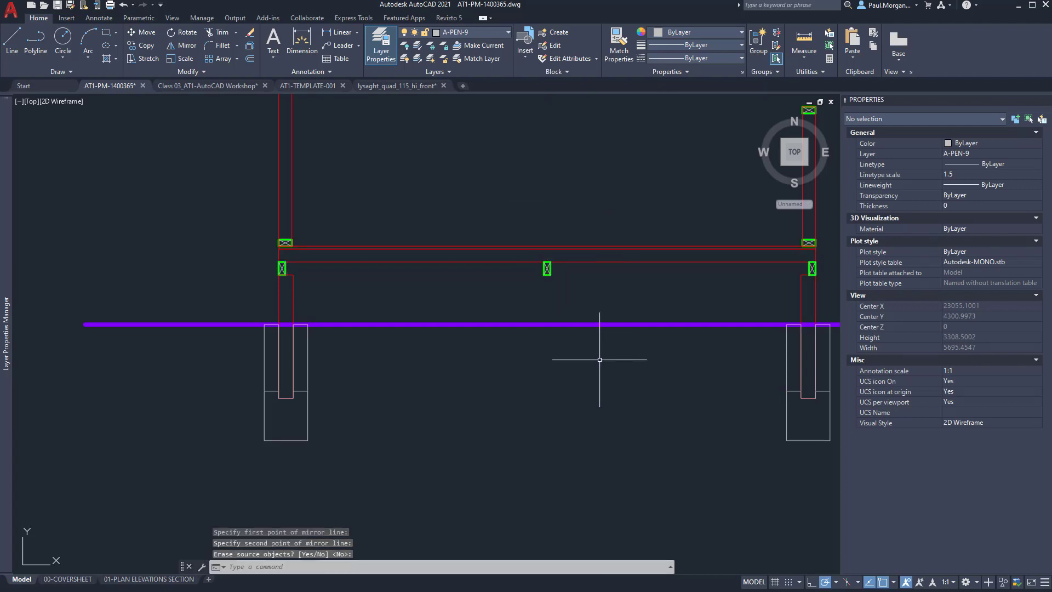
# Copy the right stump and footing to the middle bearer, centring the stump's top edge under the bearer.
pyautogui.moveTo(601, 357); pyautogui.dragTo(511, 356, button='middle')
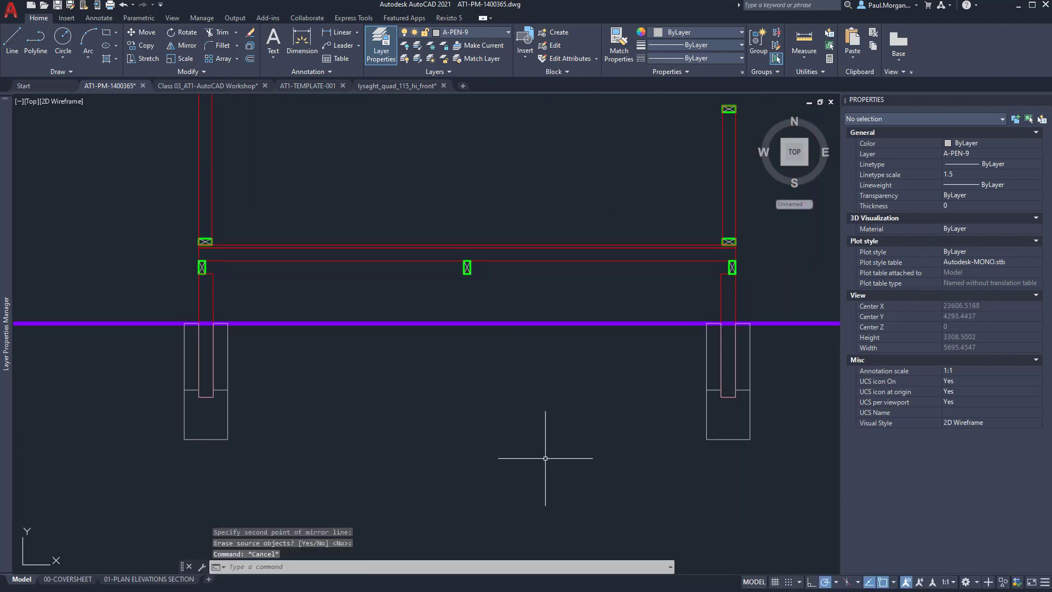
pyautogui.click(700, 269)
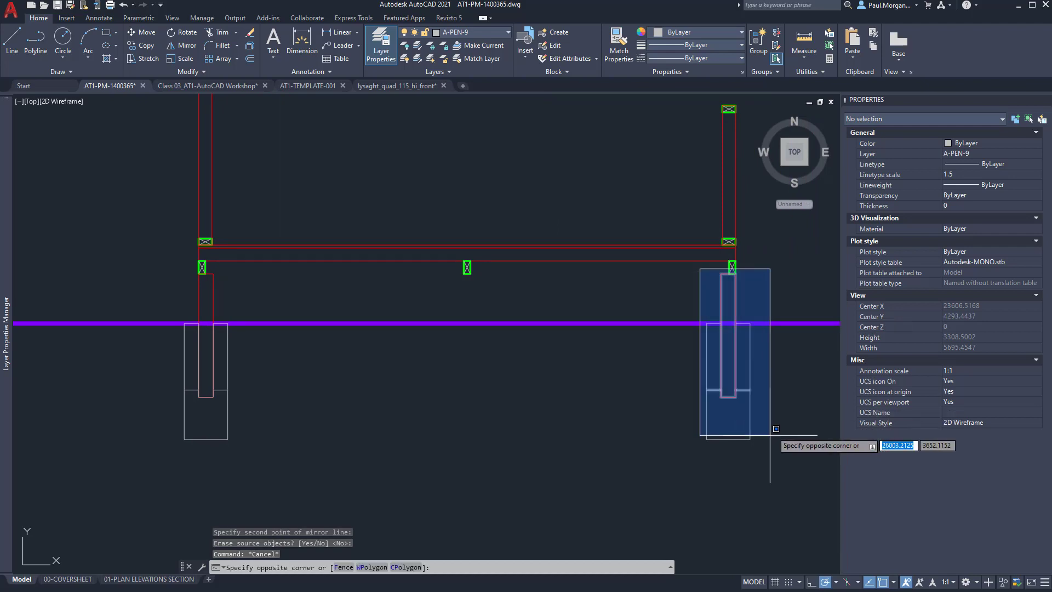
pyautogui.click(771, 454)
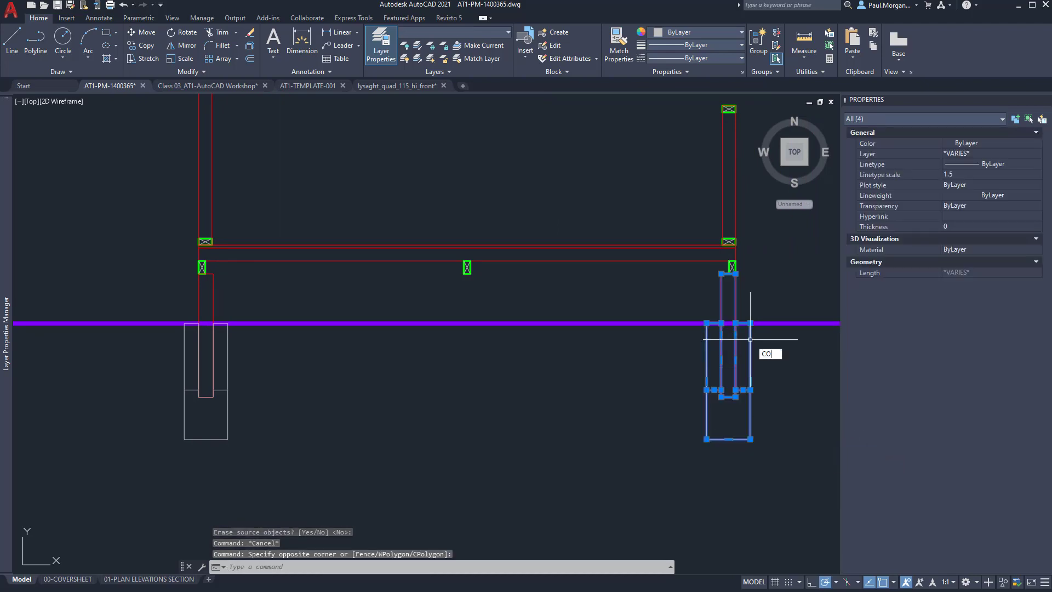
pyautogui.press('Return')
pyautogui.scroll(4, 734, 272)
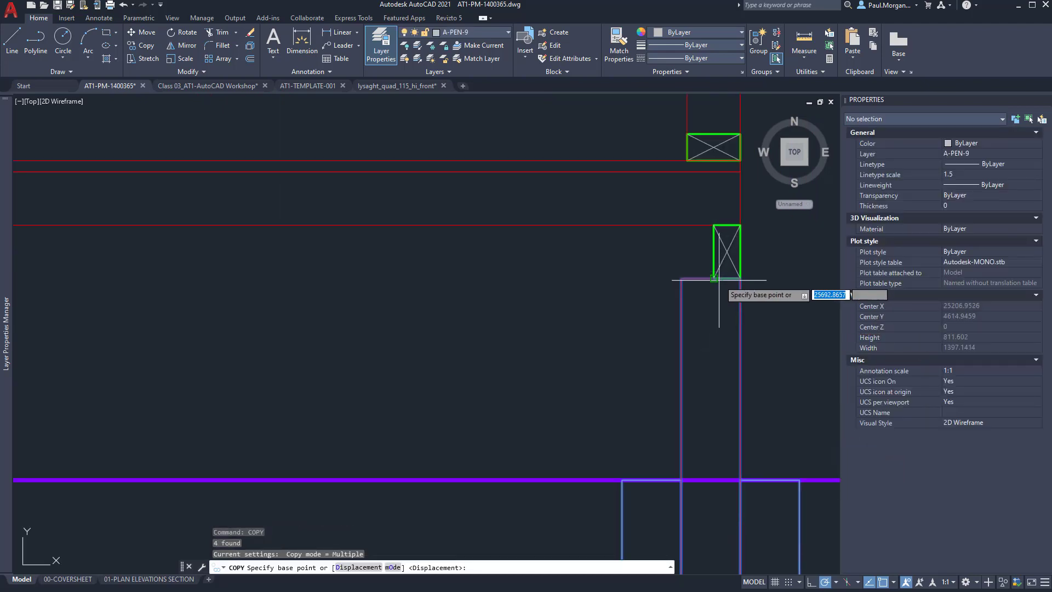
pyautogui.scroll(8, 707, 280)
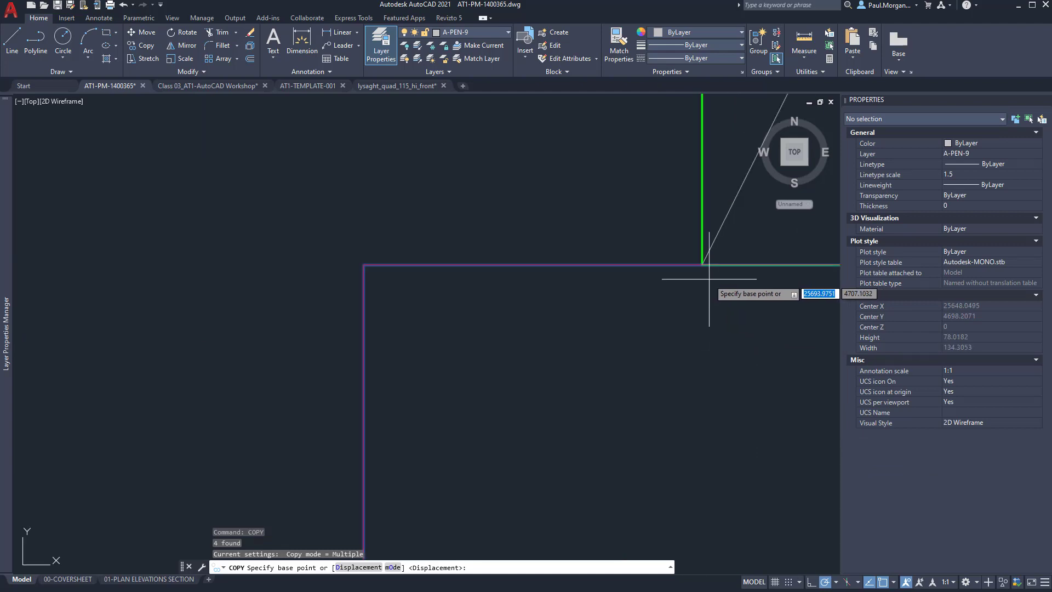
pyautogui.click(672, 265)
pyautogui.scroll(-5, 674, 265)
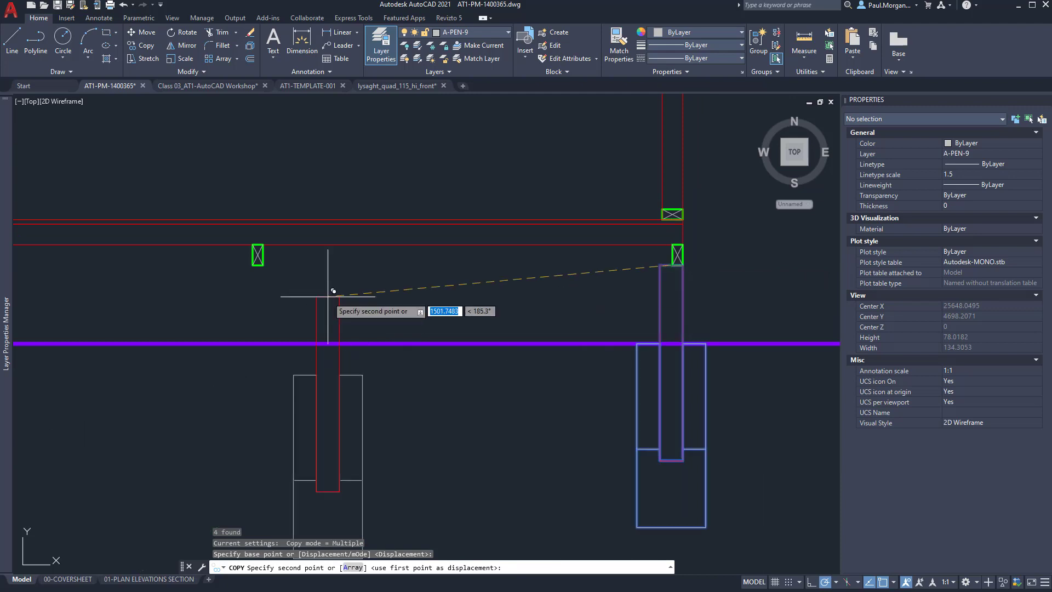
pyautogui.click(263, 259)
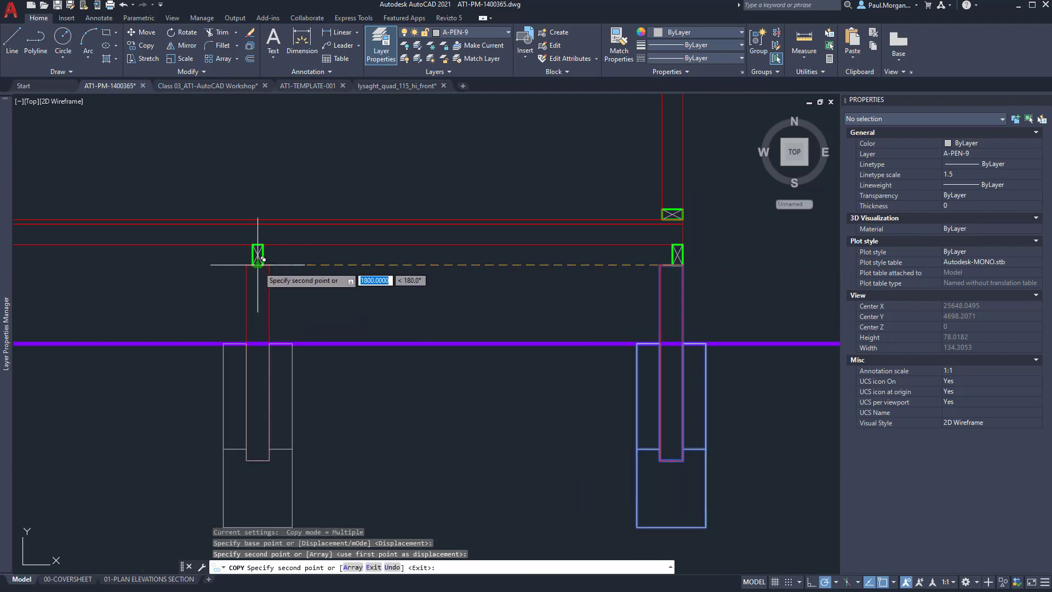
pyautogui.scroll(-5, 263, 259)
pyautogui.press('Escape')
# Make A-WIN-18 the current layer for drawing the window in the right wall's opening.
pyautogui.scroll(-1, 554, 364)
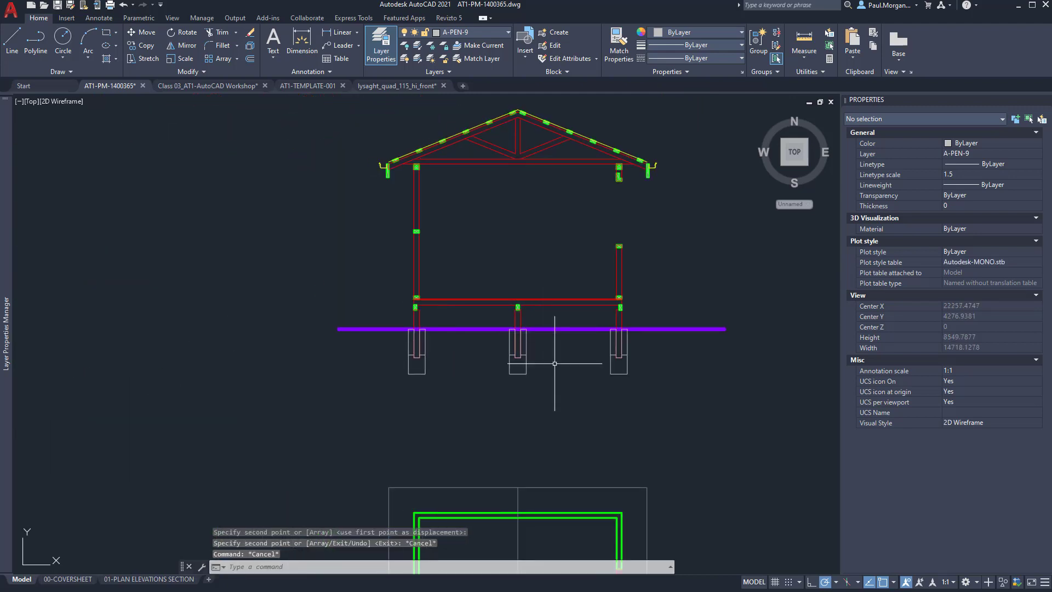
pyautogui.moveTo(554, 364)
pyautogui.mouseDown(button='middle')
pyautogui.moveTo(551, 374)
pyautogui.moveTo(445, 359)
pyautogui.moveTo(500, 436)
pyautogui.mouseUp(button='middle')
pyautogui.scroll(2, 540, 411)
pyautogui.scroll(-4, 497, 427)
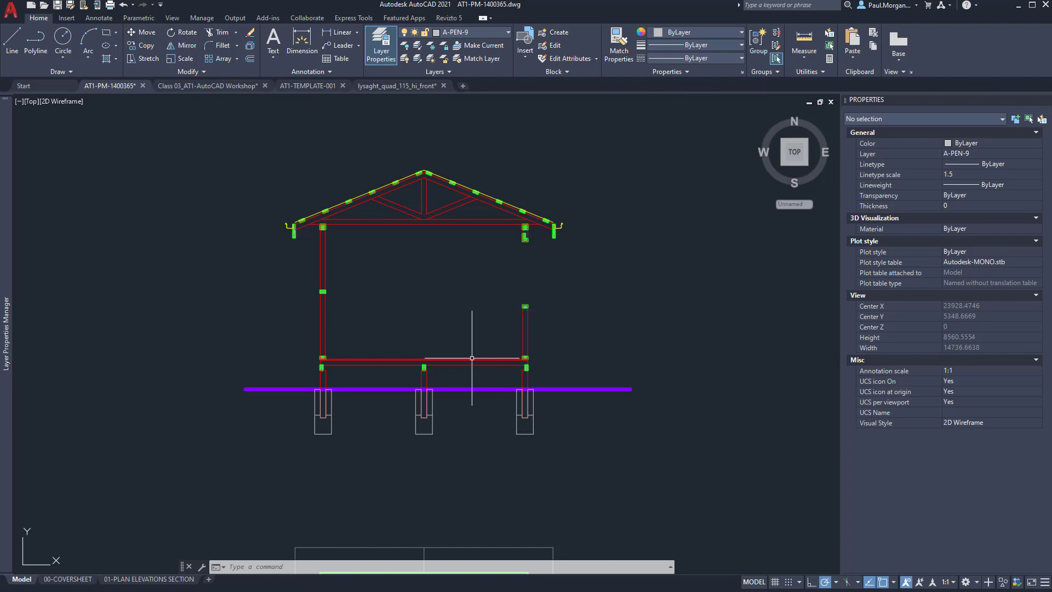
pyautogui.moveTo(471, 358); pyautogui.dragTo(495, 364, button='middle')
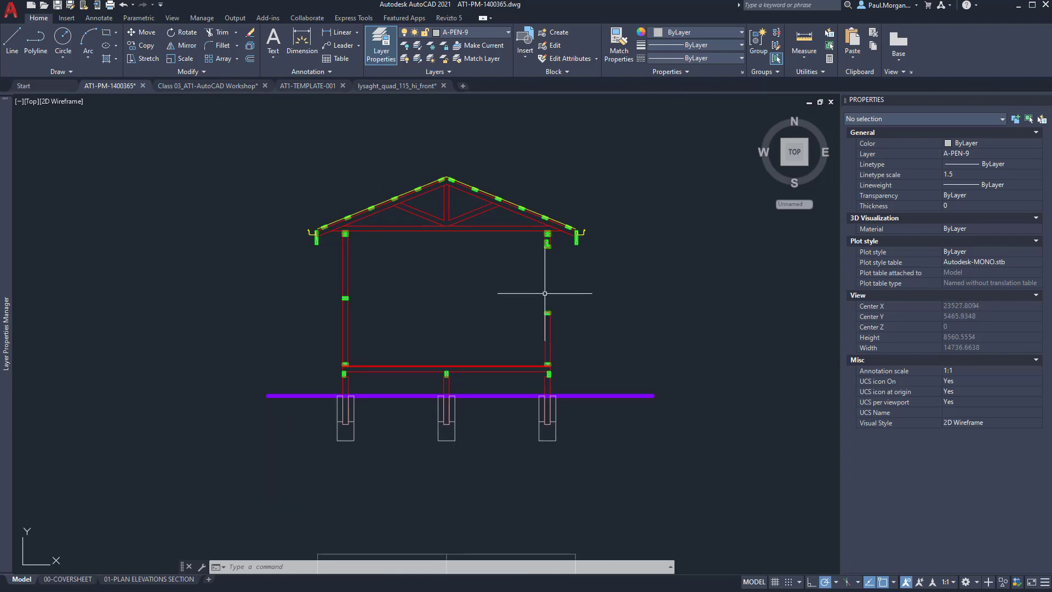
pyautogui.scroll(4, 558, 261)
pyautogui.scroll(-2, 512, 376)
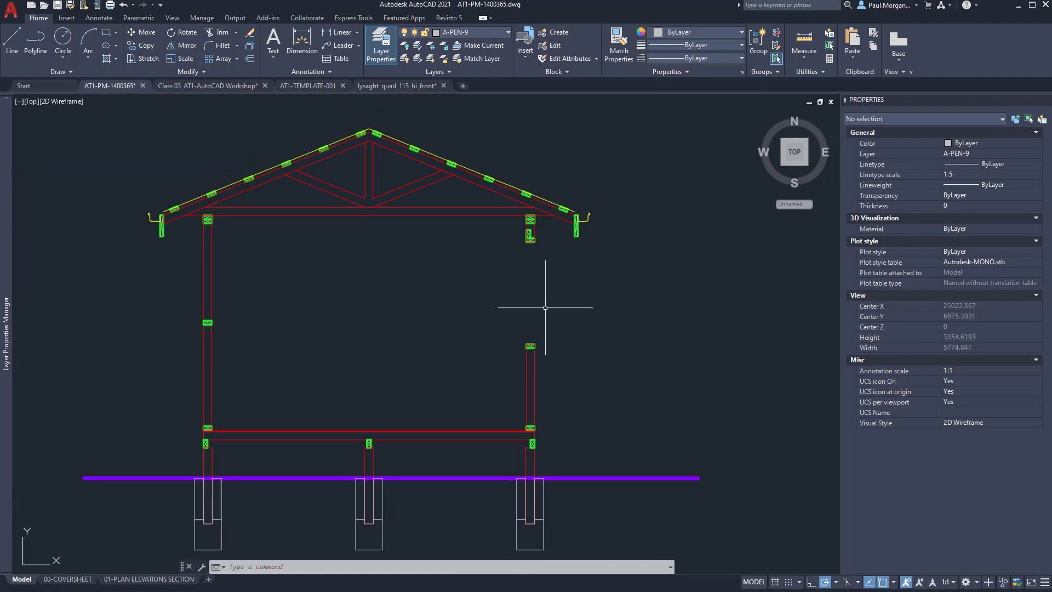
pyautogui.scroll(2, 557, 286)
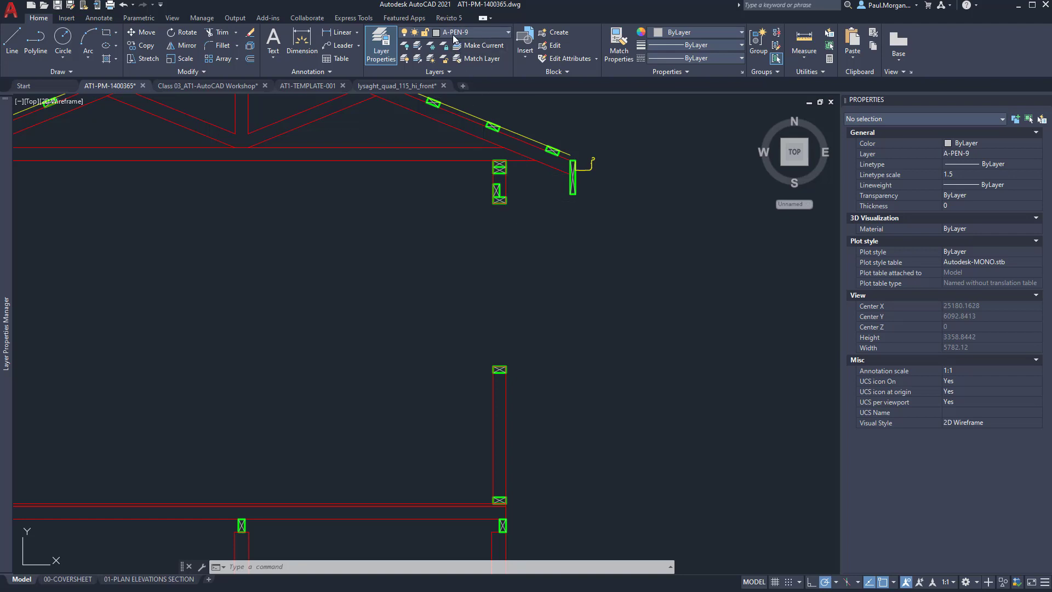
pyautogui.click(454, 34)
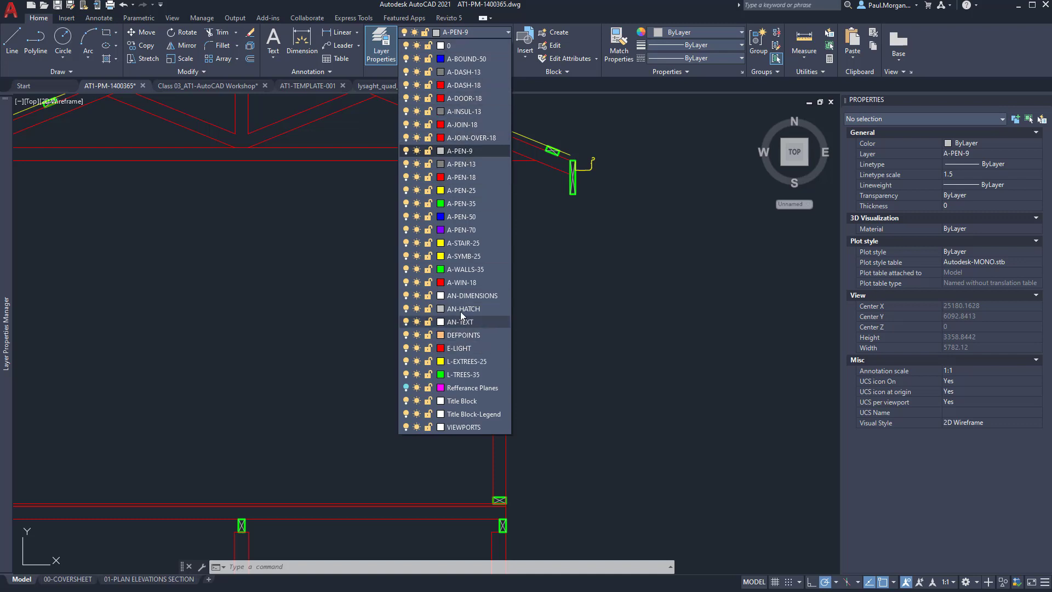
pyautogui.click(456, 284)
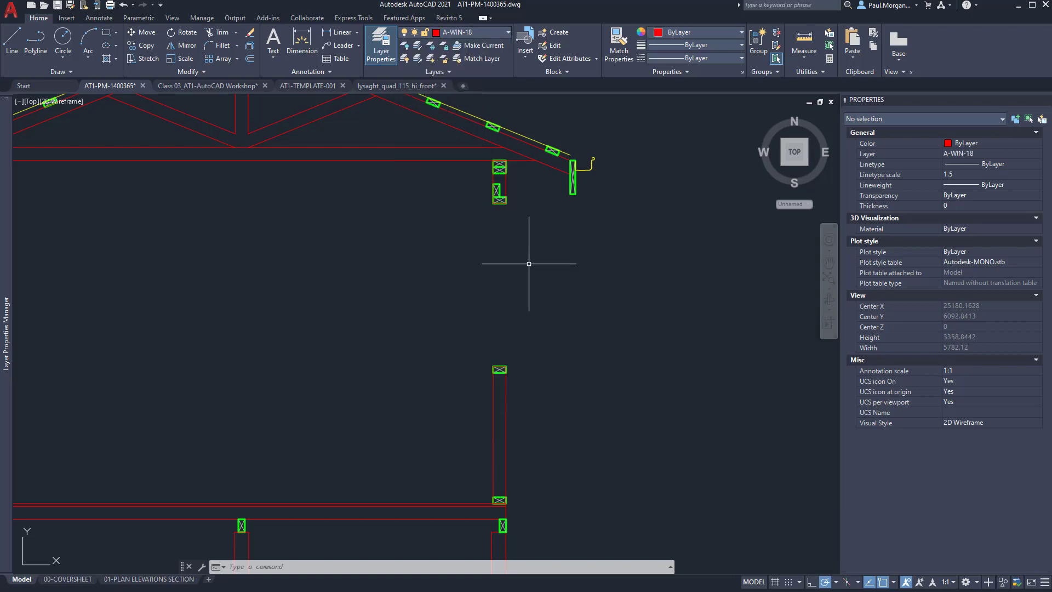
# Draw a closed polyline 90 mm wide and 1140 mm high around the window opening between the right wall's head and sill members.
pyautogui.moveTo(544, 276); pyautogui.dragTo(549, 282, button='middle')
pyautogui.press('Return')
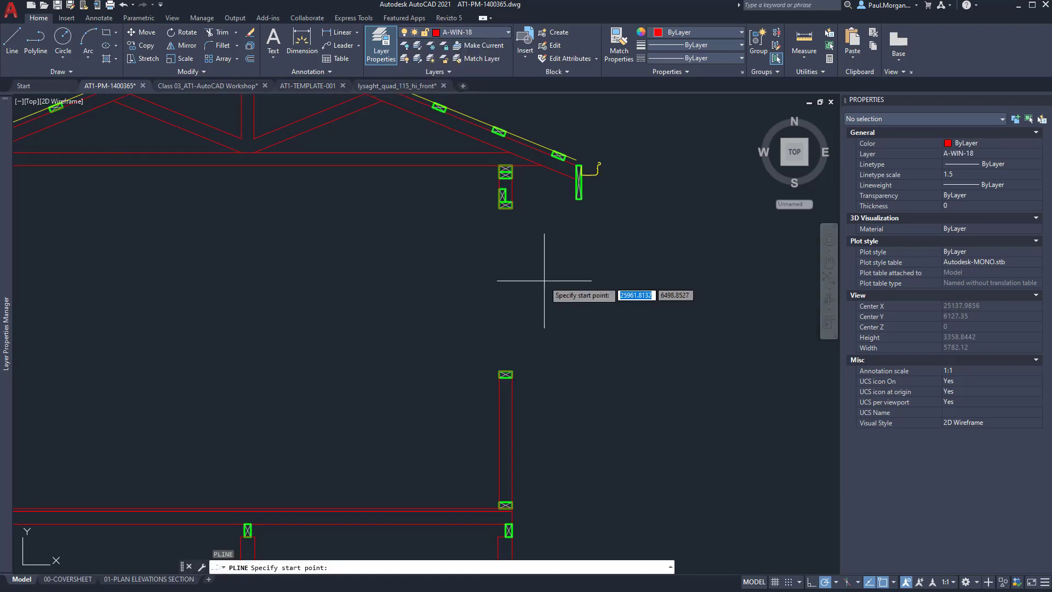
pyautogui.click(511, 208)
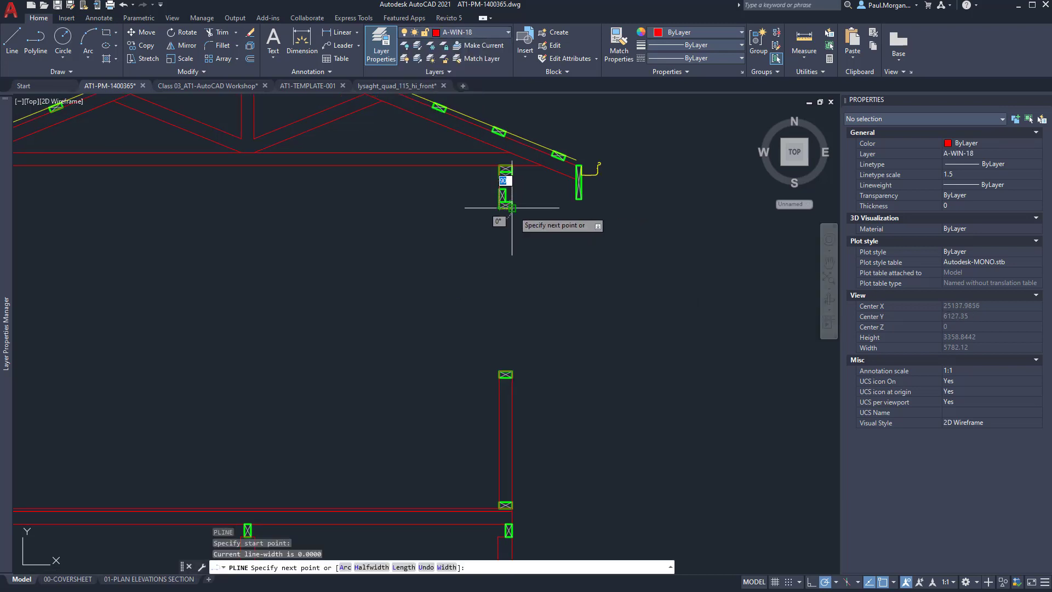
pyautogui.click(512, 371)
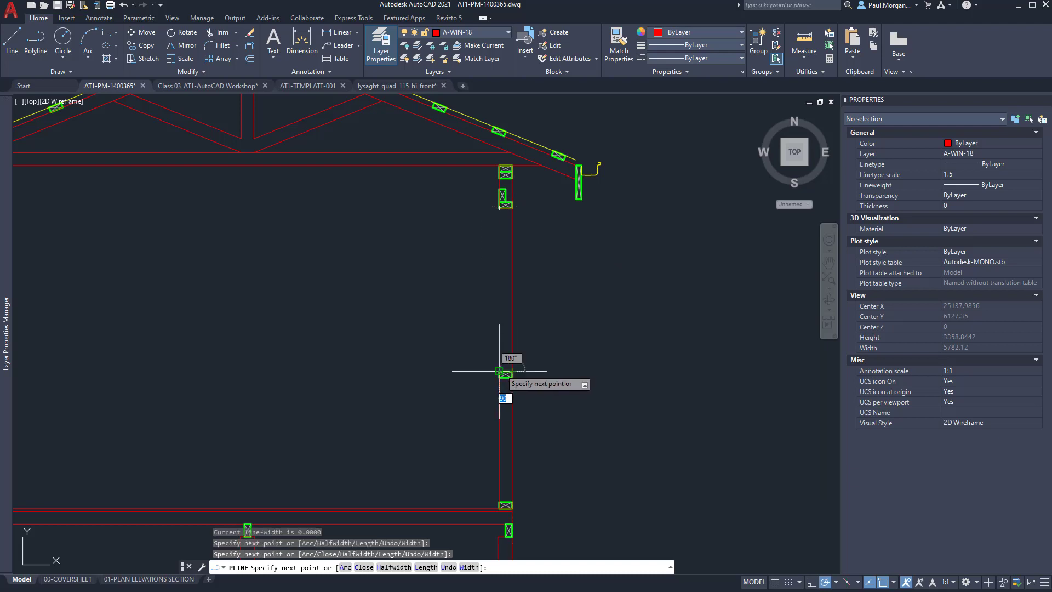
pyautogui.click(499, 371)
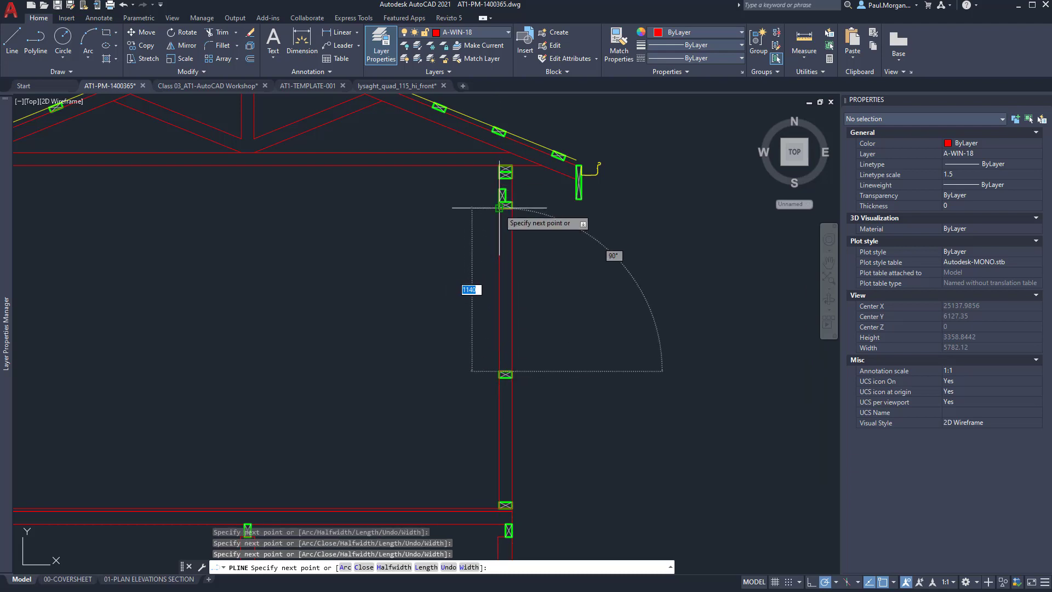
pyautogui.press('Escape')
pyautogui.press('Escape')
# Draw a horizontal window-frame line across the opening a short distance below the head member.
pyautogui.scroll(2, 498, 209)
pyautogui.scroll(5, 498, 208)
pyautogui.press('Return')
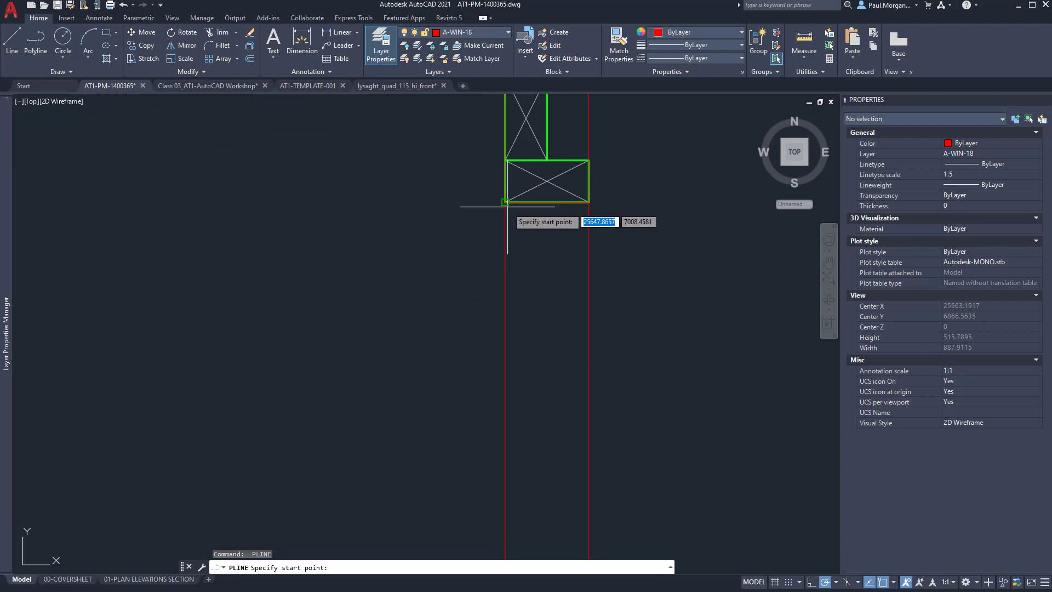
pyautogui.click(505, 249)
pyautogui.click(587, 249)
pyautogui.press('Escape')
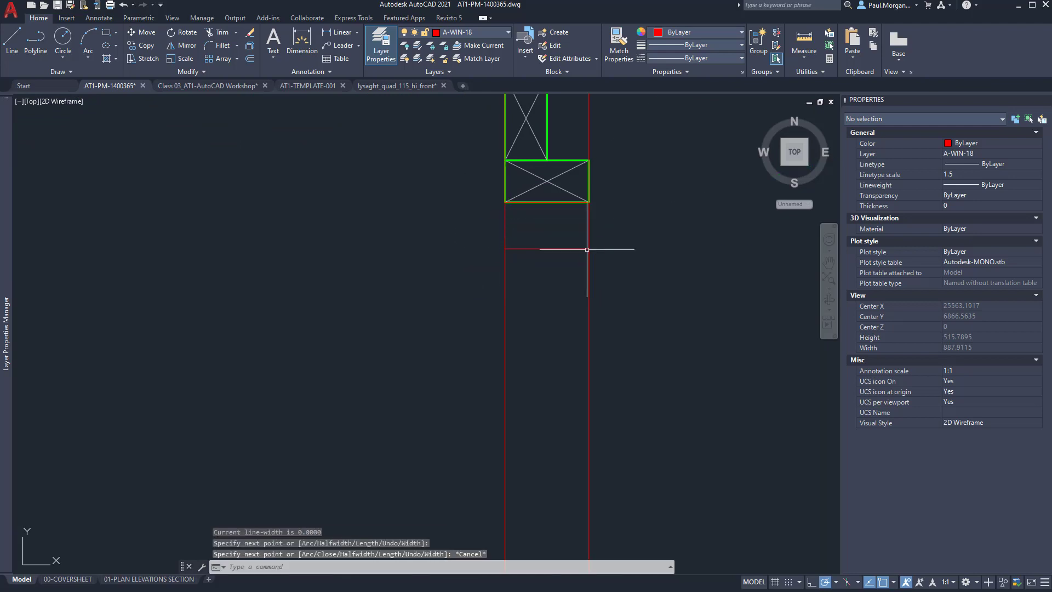
# Draw a horizontal window-frame line across the opening, 50 mm above the sill member.
pyautogui.scroll(-3, 587, 249)
pyautogui.scroll(4, 571, 458)
pyautogui.press('Return')
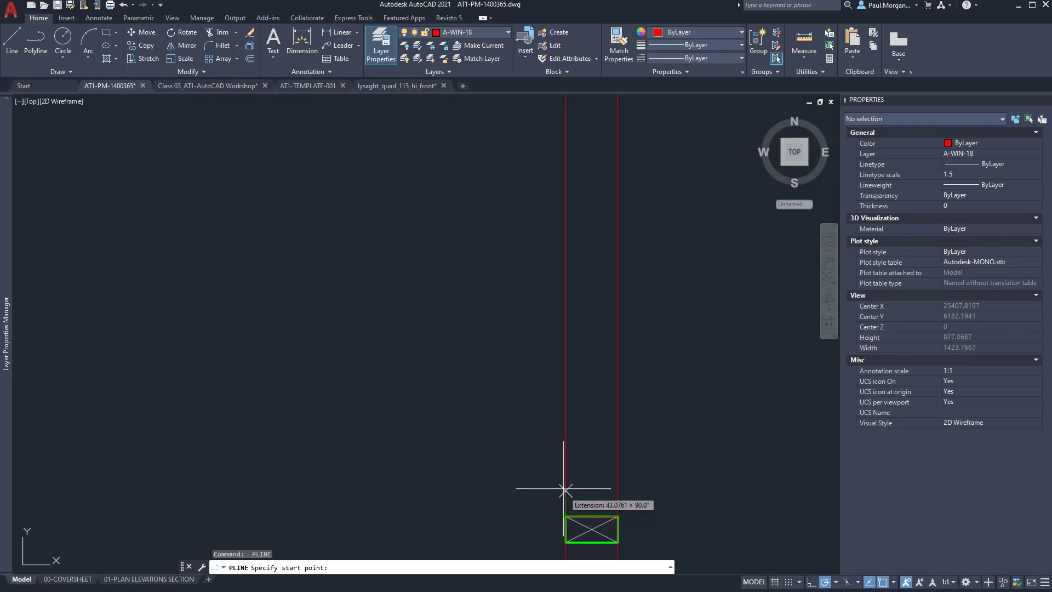
pyautogui.write('50')
pyautogui.press('Return')
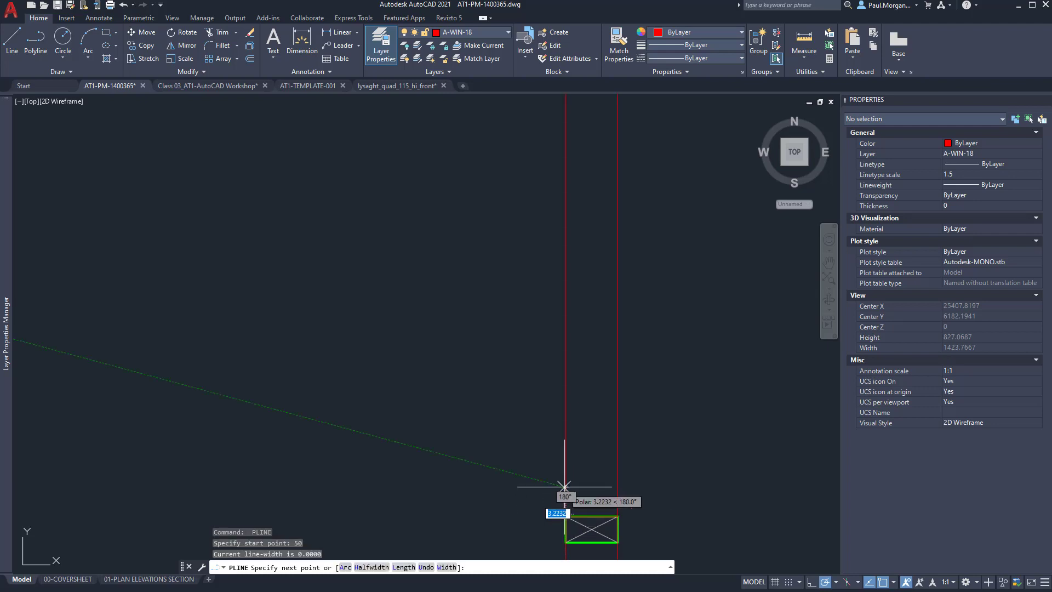
pyautogui.click(618, 487)
pyautogui.press('Escape')
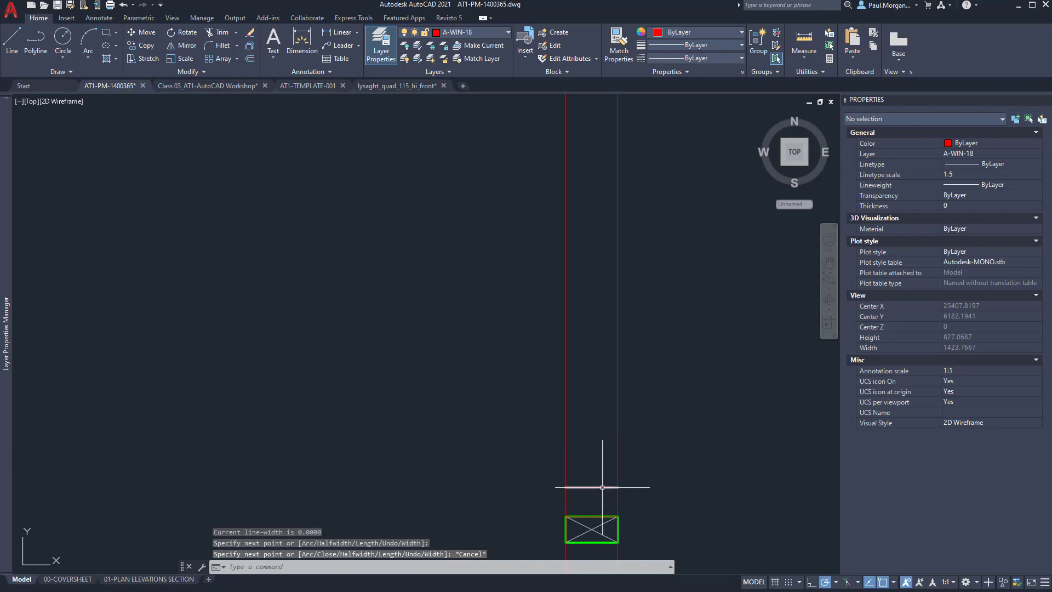
# Draw a vertical glass line from the lower window-frame line's midpoint to the upper frame line's midpoint.
pyautogui.press('Return')
pyautogui.click(600, 449)
pyautogui.scroll(-6, 600, 482)
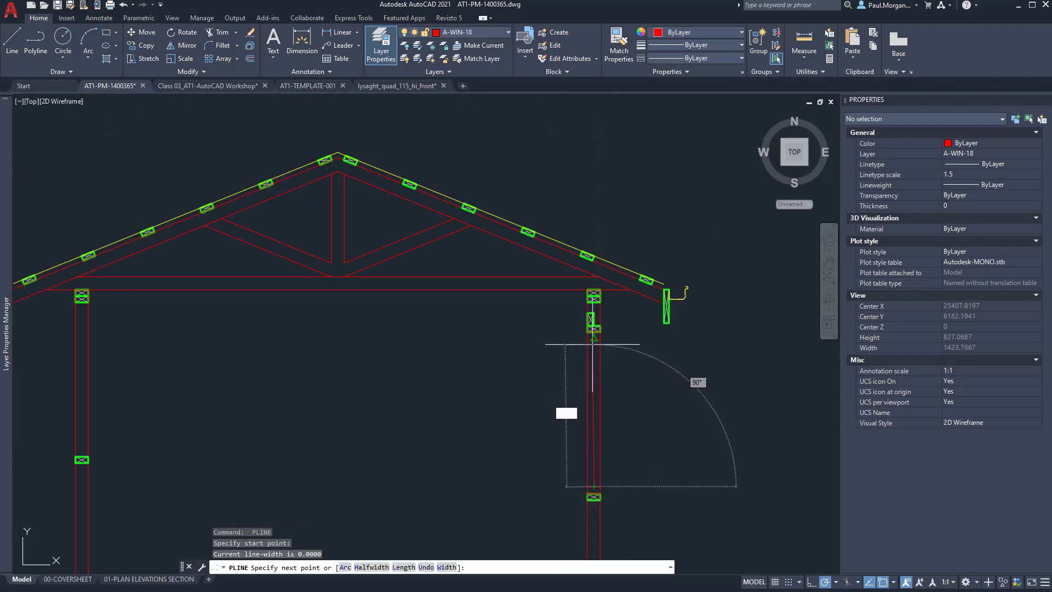
pyautogui.scroll(-6, 592, 344)
pyautogui.press('Escape')
pyautogui.press('Escape')
pyautogui.press('Escape')
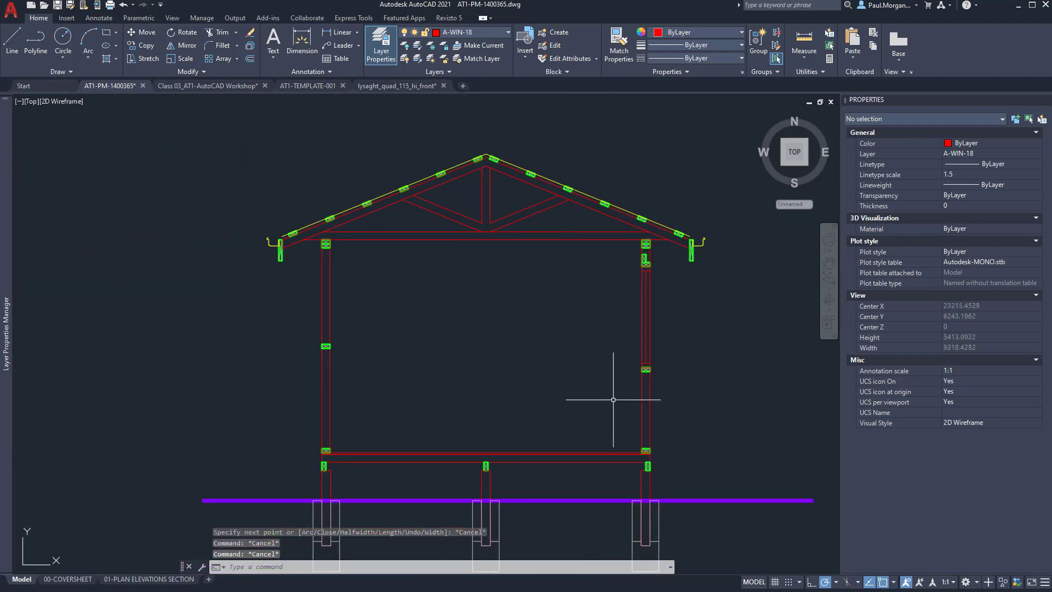
# Switch to the reference drawing set in Revu and examine the window in Section A's right wall.
pyautogui.hotkey('alt', 'Tab')
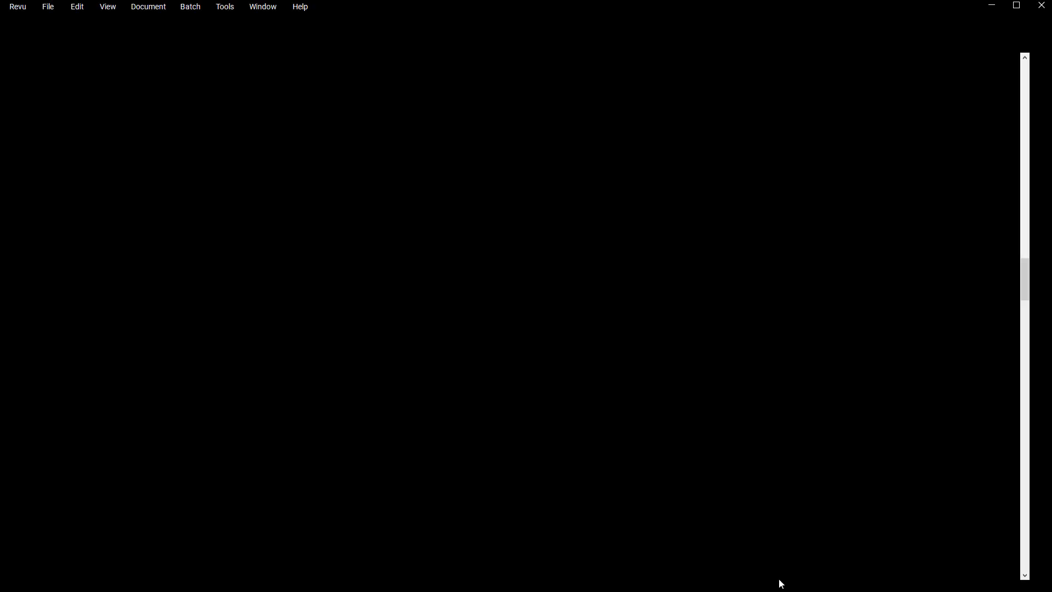
pyautogui.moveTo(768, 195); pyautogui.dragTo(744, 329, button='middle')
pyautogui.scroll(3, 738, 211)
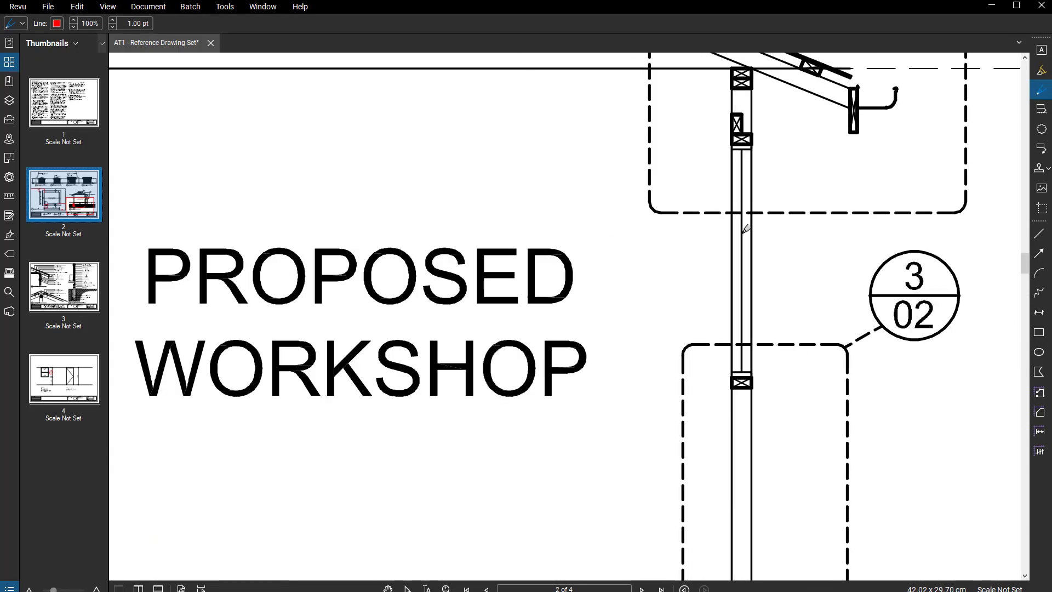
# Examine the window's frame lines at the head and sill members in Section A's right wall.
pyautogui.scroll(-1, 746, 229)
pyautogui.scroll(5, 751, 346)
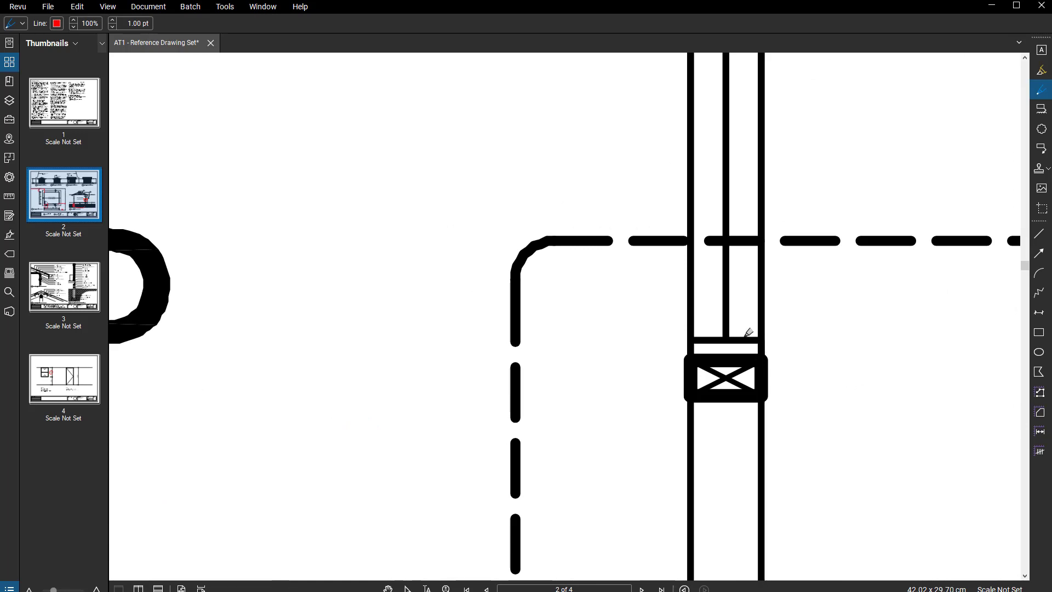
pyautogui.scroll(-4, 749, 332)
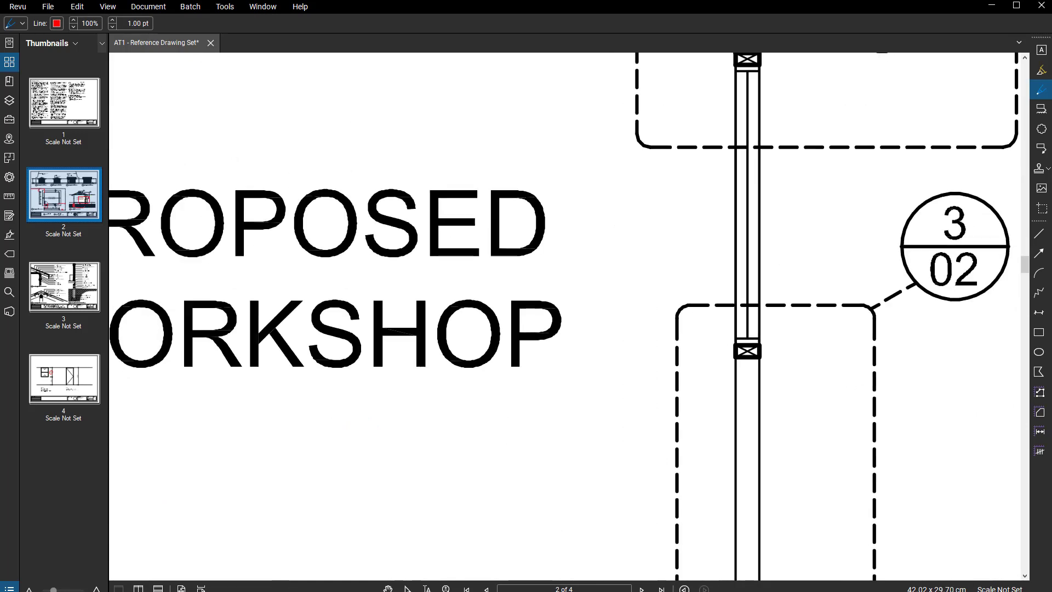
pyautogui.scroll(-3, 685, 247)
# Open sheet 3 of the drawing set and outline the window sill in the Wall and Sub-Floor Detail with the red pen.
pyautogui.click(90, 296)
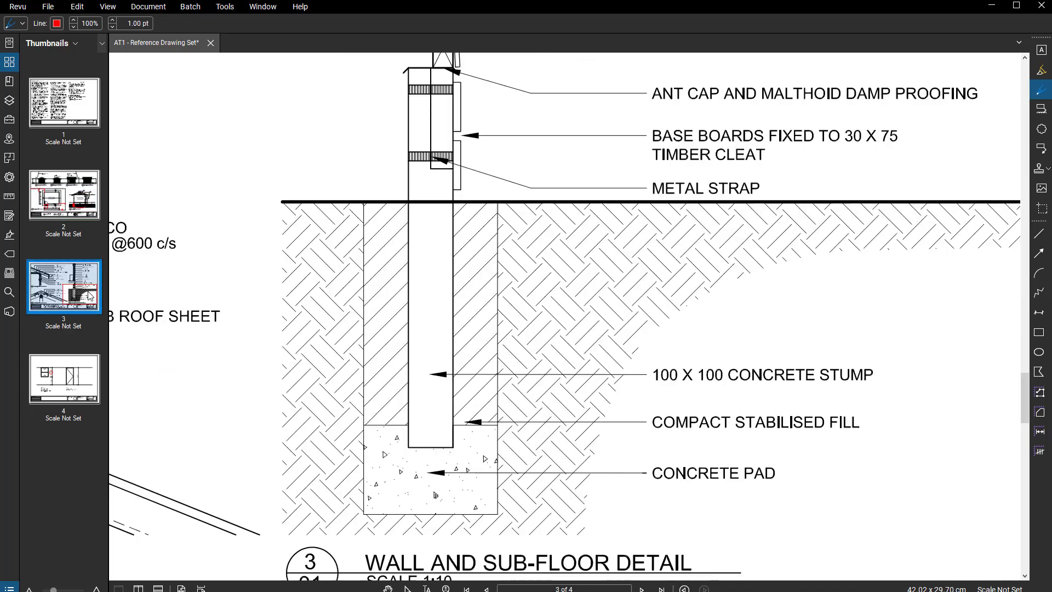
pyautogui.scroll(-3, 544, 158)
pyautogui.moveTo(504, 145); pyautogui.dragTo(665, 417, button='middle')
pyautogui.moveTo(593, 204); pyautogui.dragTo(574, 358, button='middle')
pyautogui.scroll(3, 648, 209)
pyautogui.scroll(2, 609, 226)
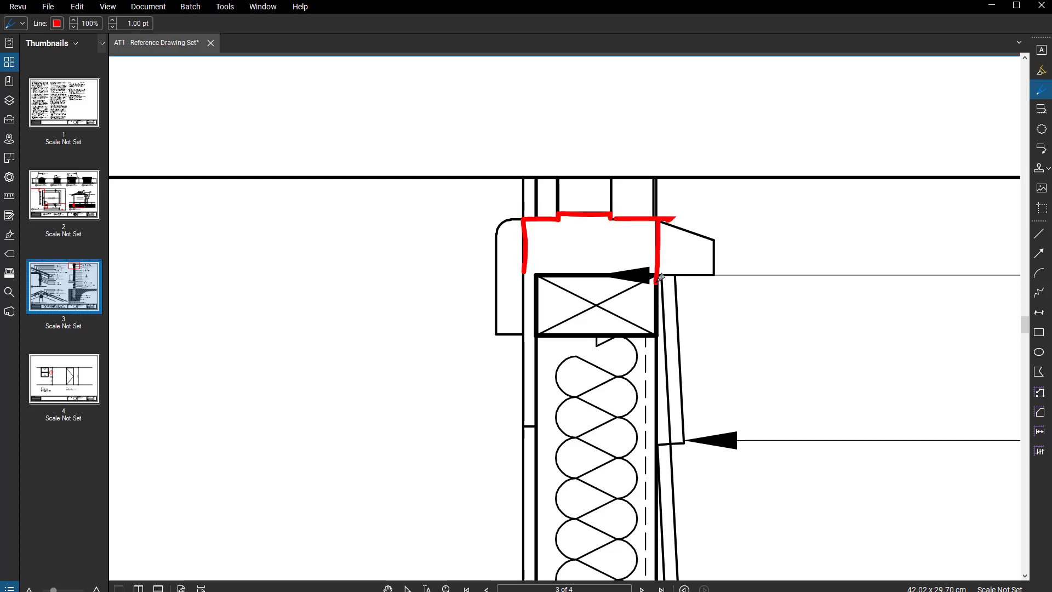
pyautogui.moveTo(660, 279); pyautogui.dragTo(556, 273)
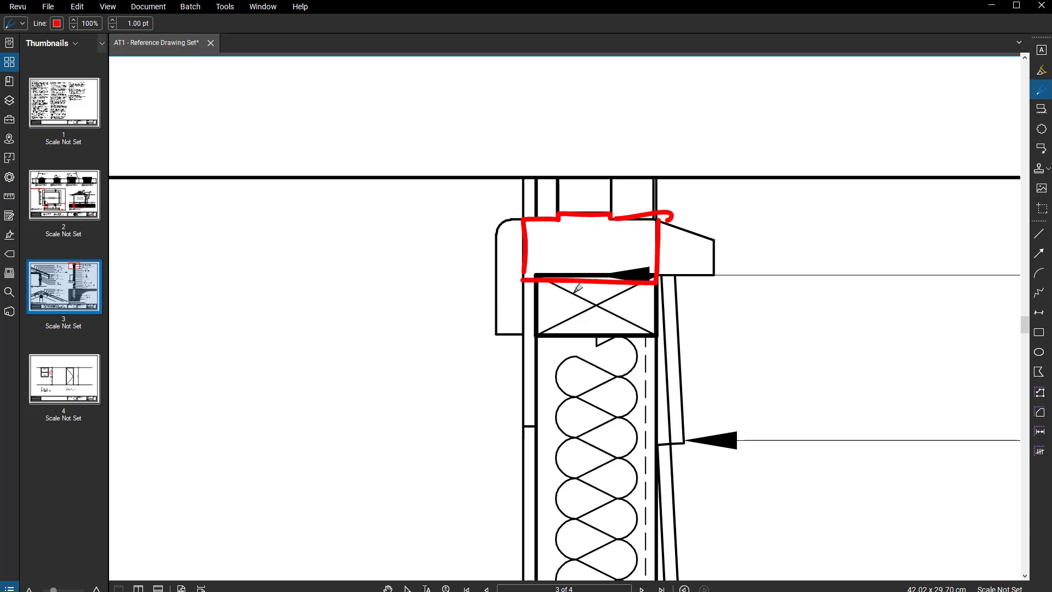
# Return to the AutoCAD drawing, turn on the Refferance Planes layer and make it current.
pyautogui.click(991, 3)
pyautogui.scroll(-4, 544, 305)
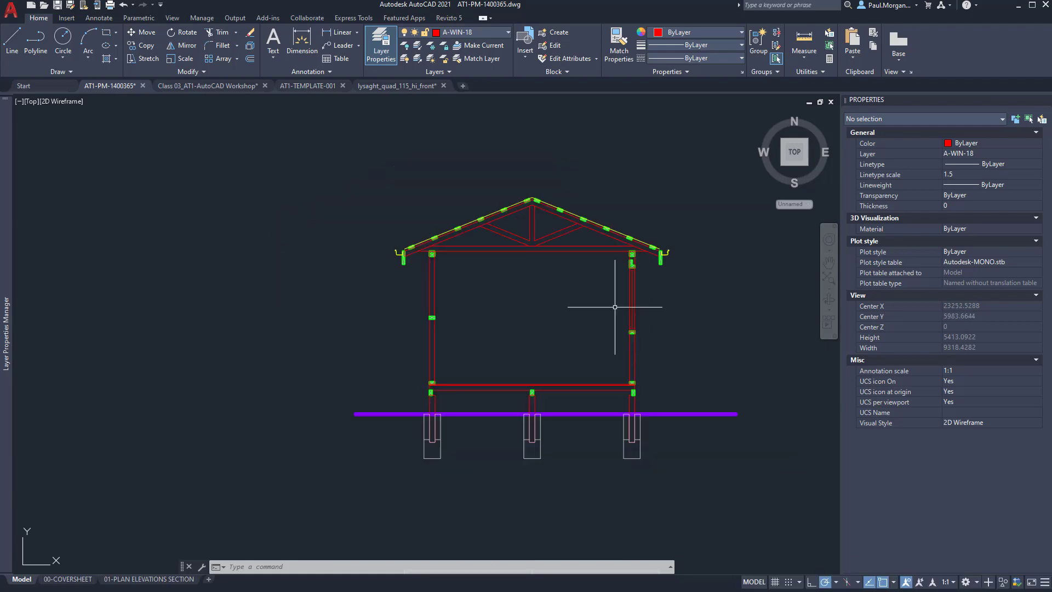
pyautogui.moveTo(615, 306)
pyautogui.mouseDown(button='middle')
pyautogui.moveTo(559, 274)
pyautogui.moveTo(581, 310)
pyautogui.mouseUp(button='middle')
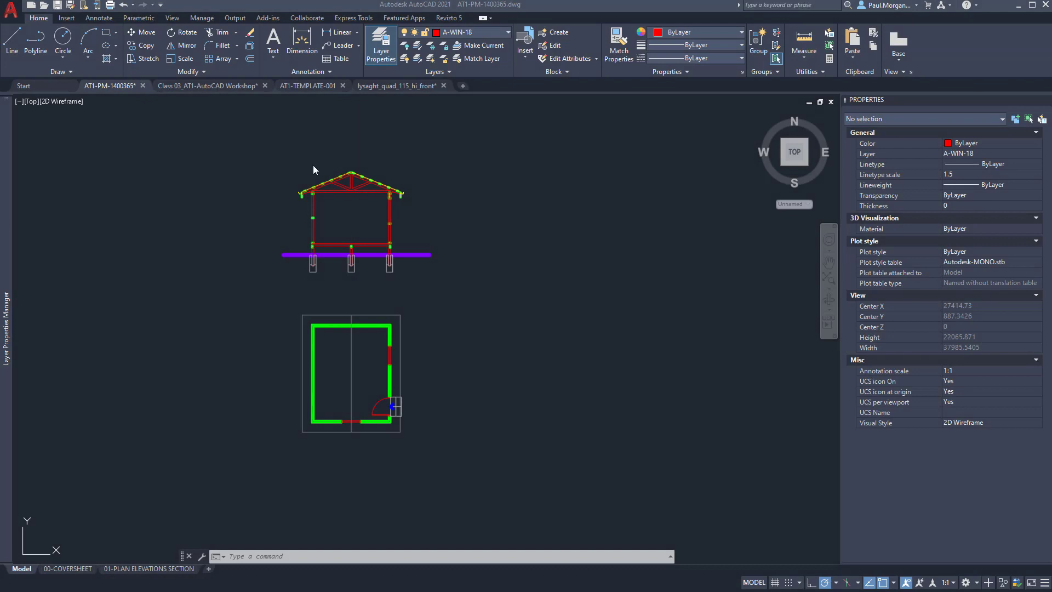
pyautogui.moveTo(439, 223); pyautogui.dragTo(370, 259, button='middle')
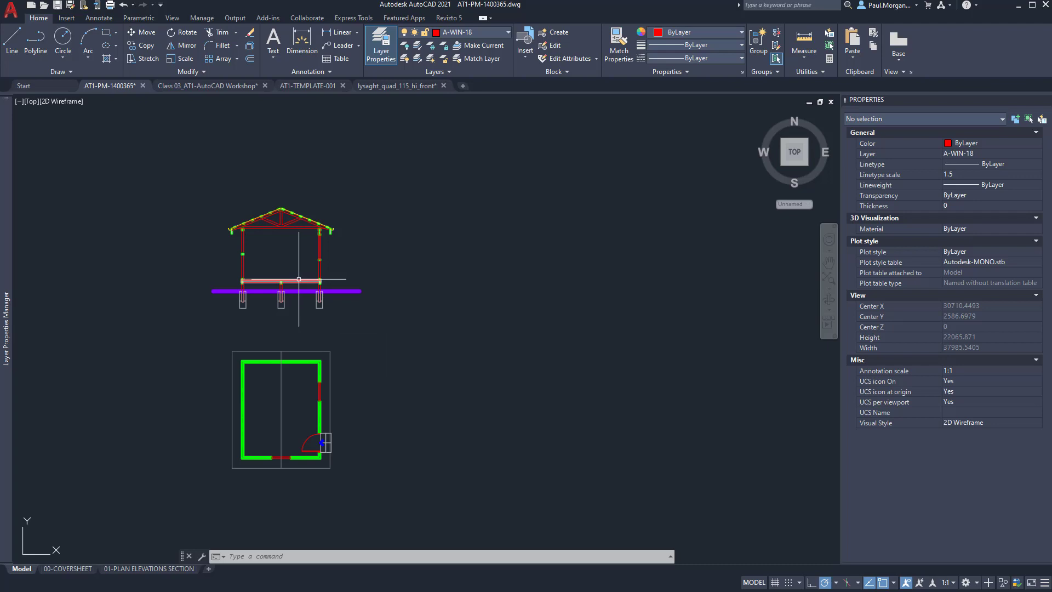
pyautogui.moveTo(411, 277); pyautogui.dragTo(434, 247, button='middle')
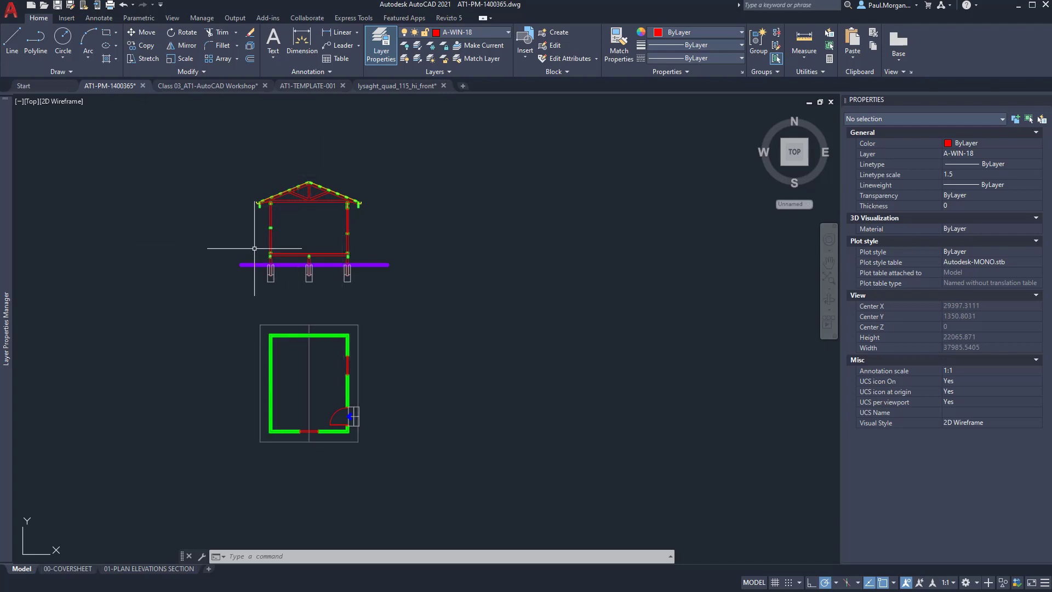
pyautogui.moveTo(5, 282)
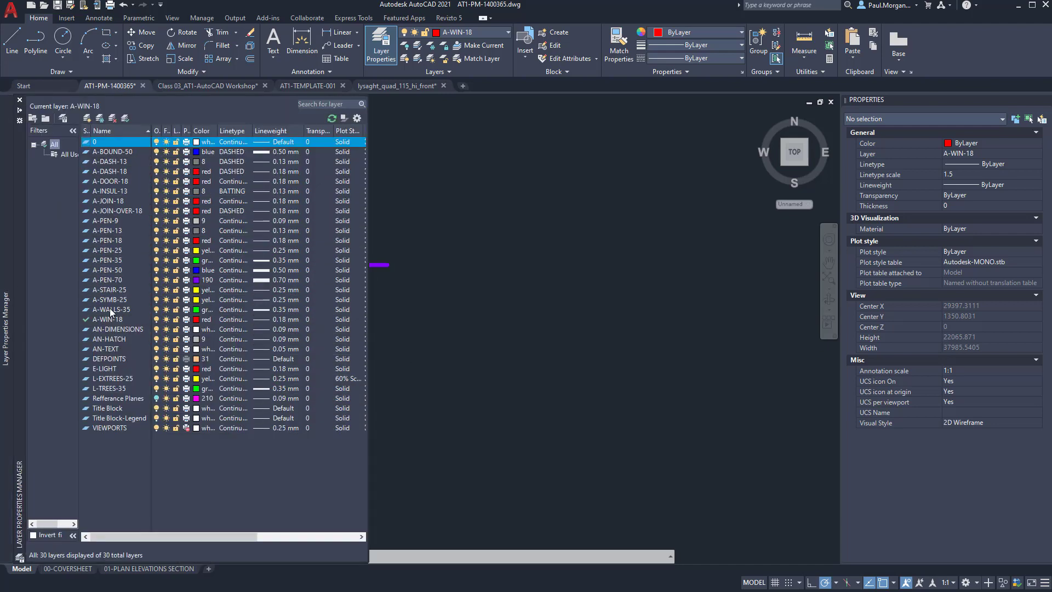
pyautogui.click(103, 400)
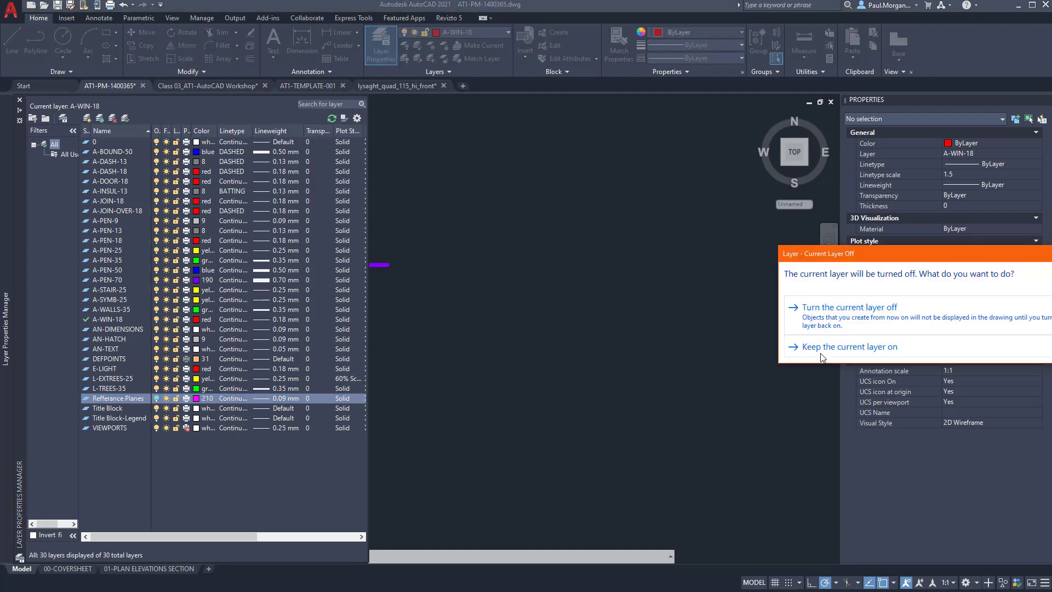
pyautogui.click(822, 350)
pyautogui.moveTo(429, 273); pyautogui.dragTo(430, 289, button='middle')
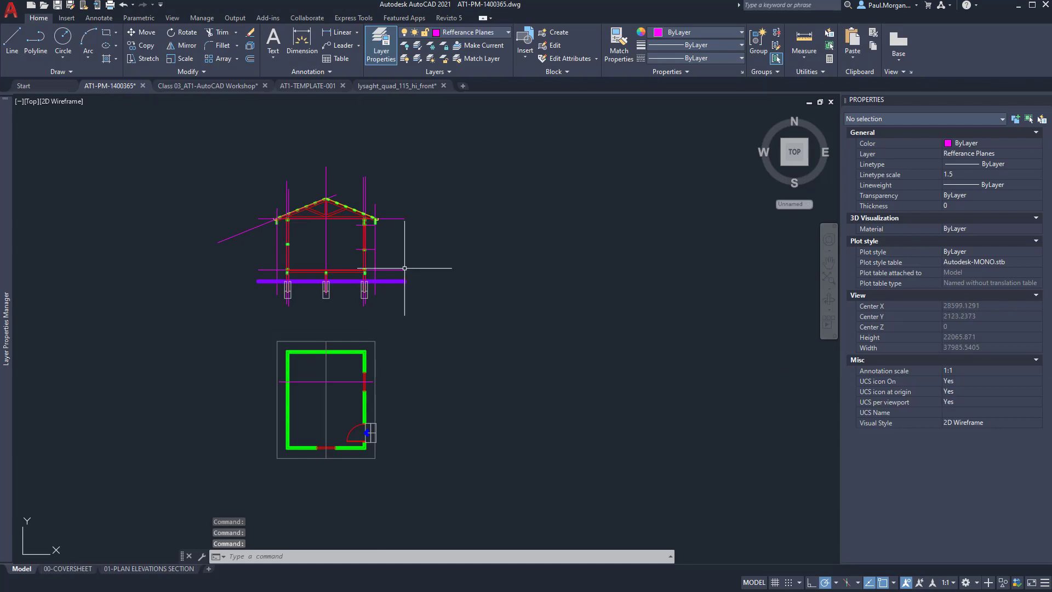
pyautogui.scroll(1, 405, 221)
pyautogui.moveTo(469, 228); pyautogui.dragTo(345, 243, button='middle')
pyautogui.write('l')
pyautogui.press('Return')
pyautogui.scroll(-1, 345, 242)
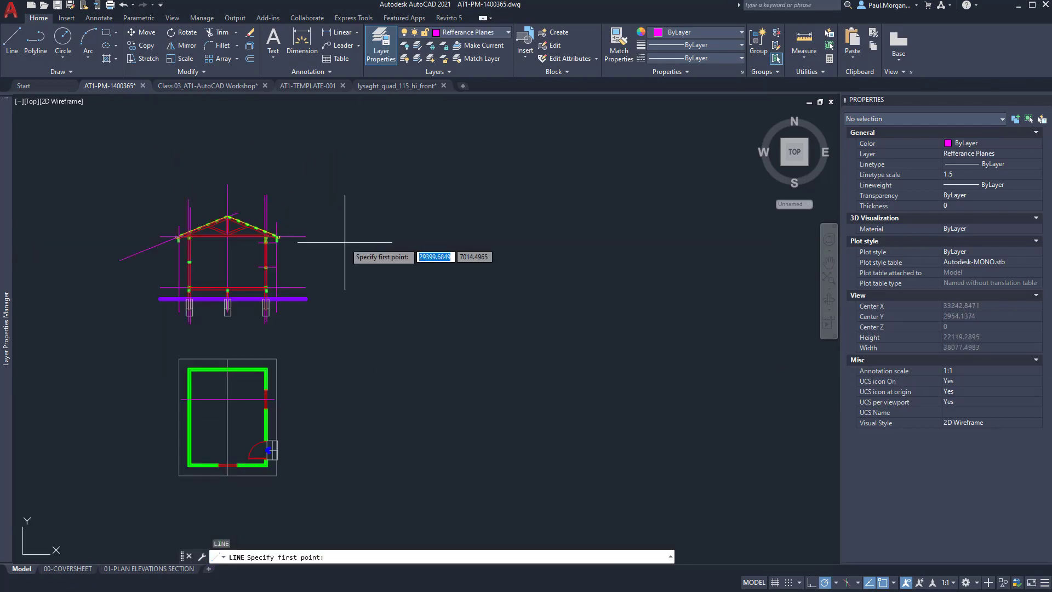
pyautogui.moveTo(406, 261); pyautogui.dragTo(285, 256, button='middle')
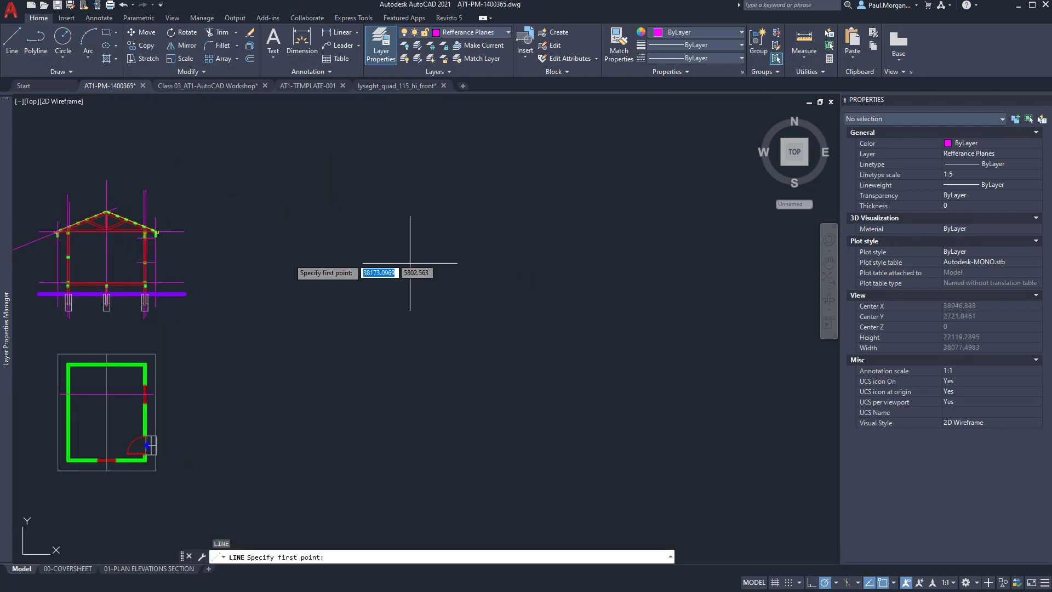
pyautogui.click(188, 232)
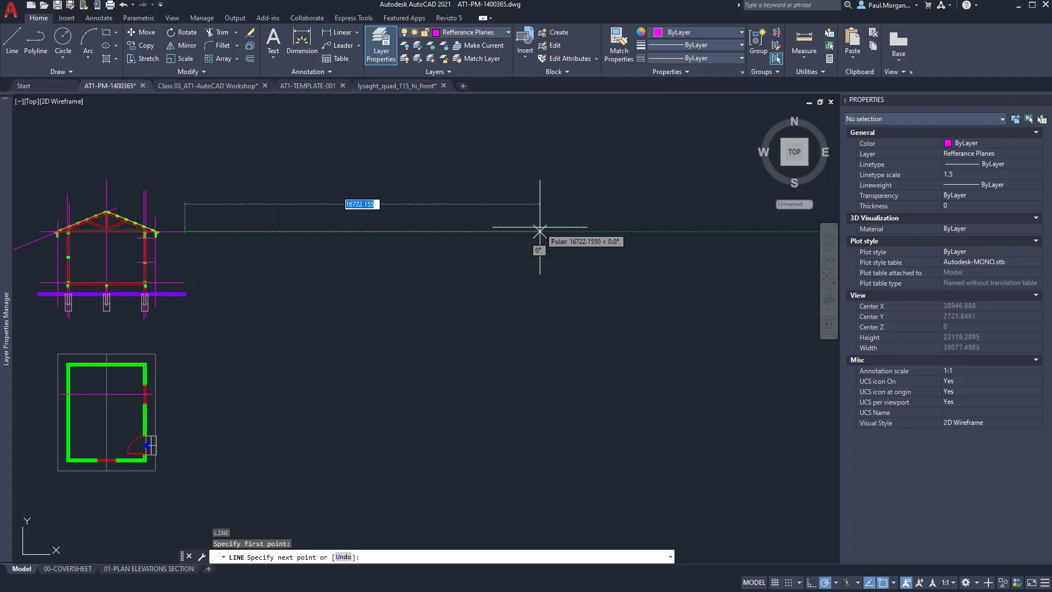
pyautogui.press('Escape')
# Stretch the right end of the section's horizontal eave-level reference line far out to the right.
pyautogui.scroll(10, 208, 227)
pyautogui.moveTo(228, 254); pyautogui.dragTo(462, 252, button='middle')
pyautogui.scroll(-2, 334, 242)
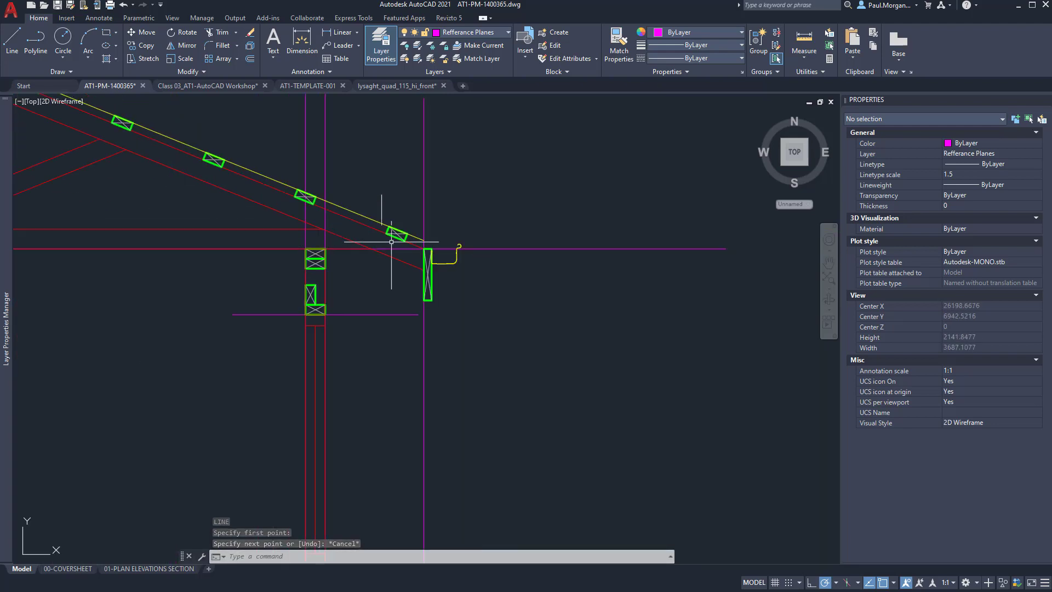
pyautogui.scroll(4, 433, 250)
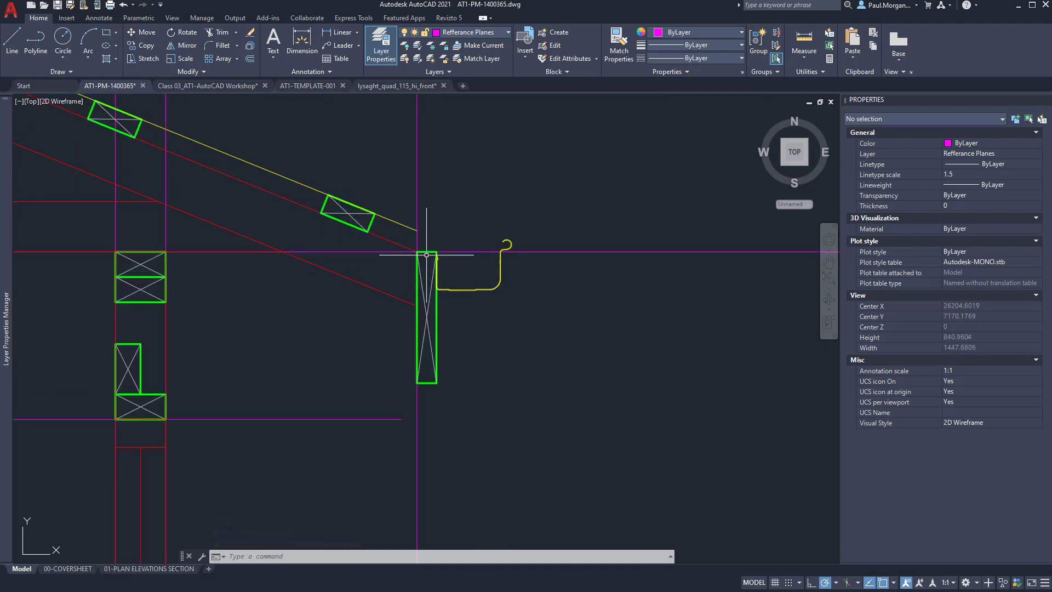
pyautogui.scroll(-5, 426, 255)
pyautogui.moveTo(503, 258); pyautogui.dragTo(321, 257, button='middle')
pyautogui.click(347, 227)
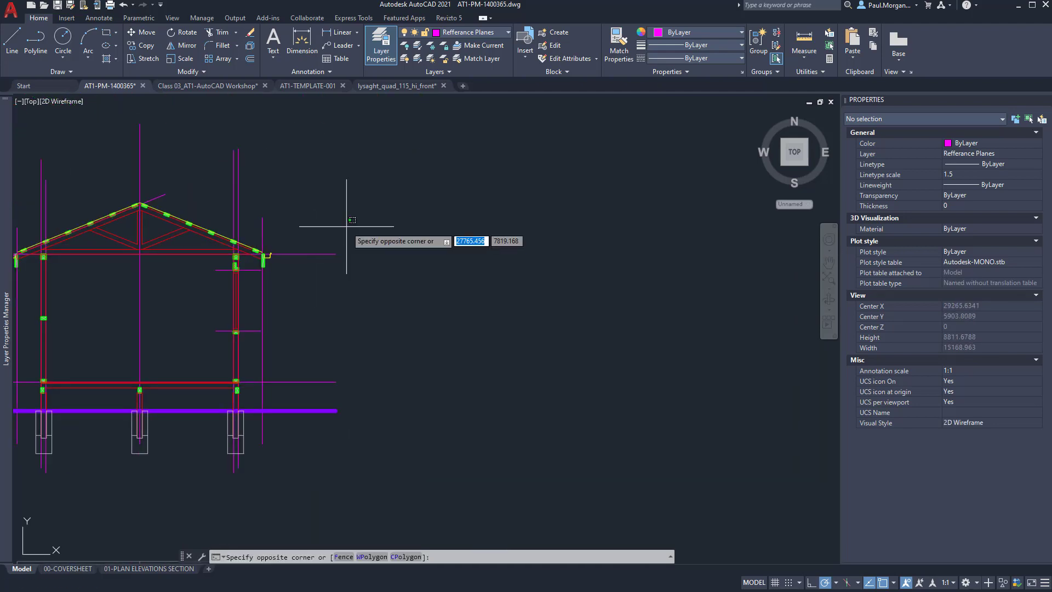
pyautogui.click(324, 256)
pyautogui.scroll(-2, 342, 253)
pyautogui.click(338, 253)
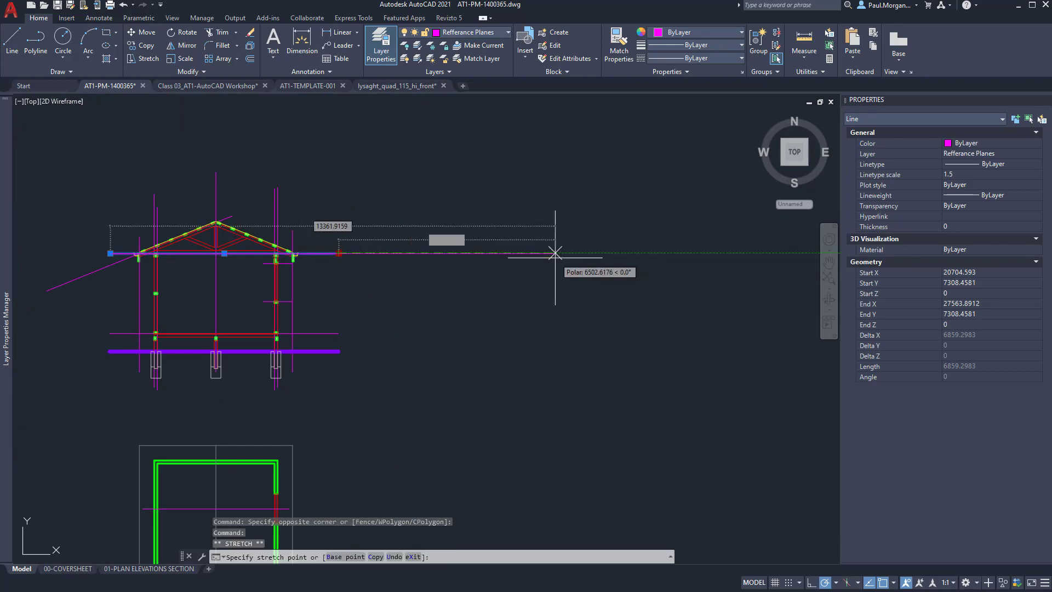
pyautogui.scroll(-4, 570, 254)
pyautogui.scroll(2, 526, 254)
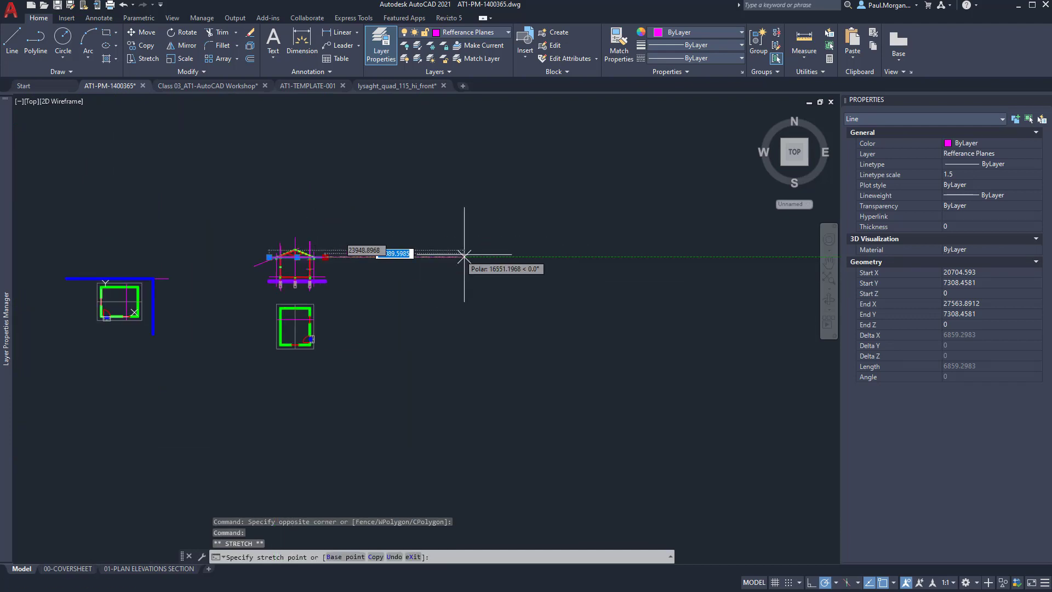
pyautogui.click(625, 256)
pyautogui.press('Escape')
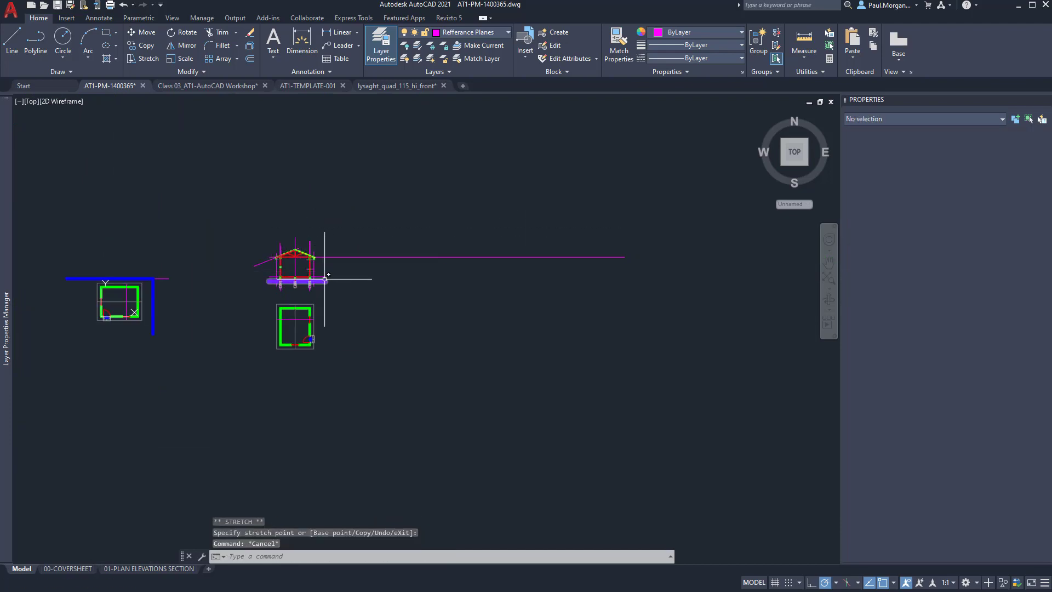
# Stretch the floor-level reference line's right end horizontally to about the same extent as the eave-level line.
pyautogui.click(320, 277)
pyautogui.click(325, 277)
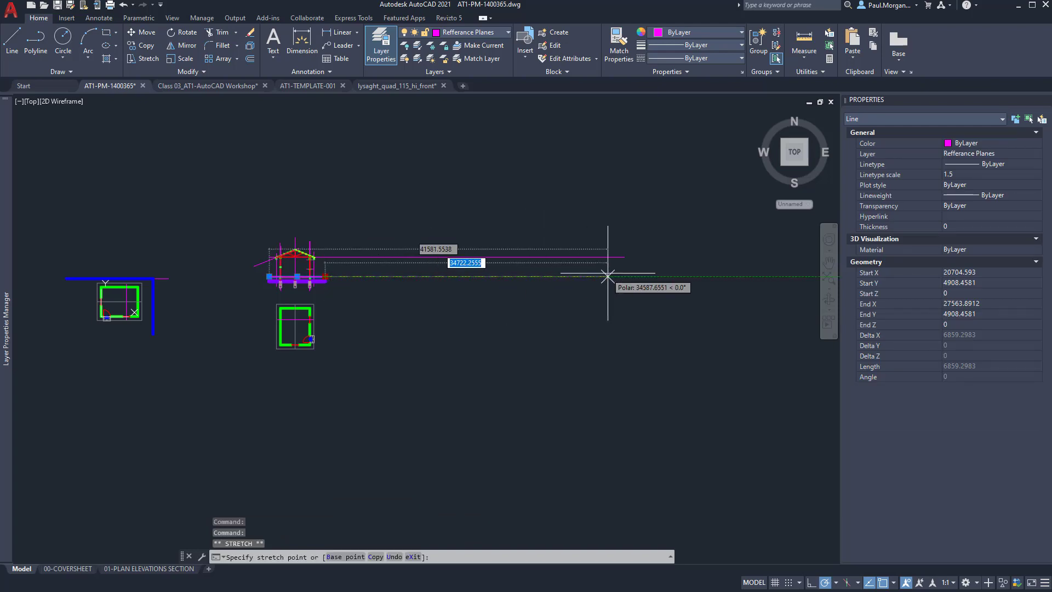
pyautogui.click(622, 277)
pyautogui.press('Escape')
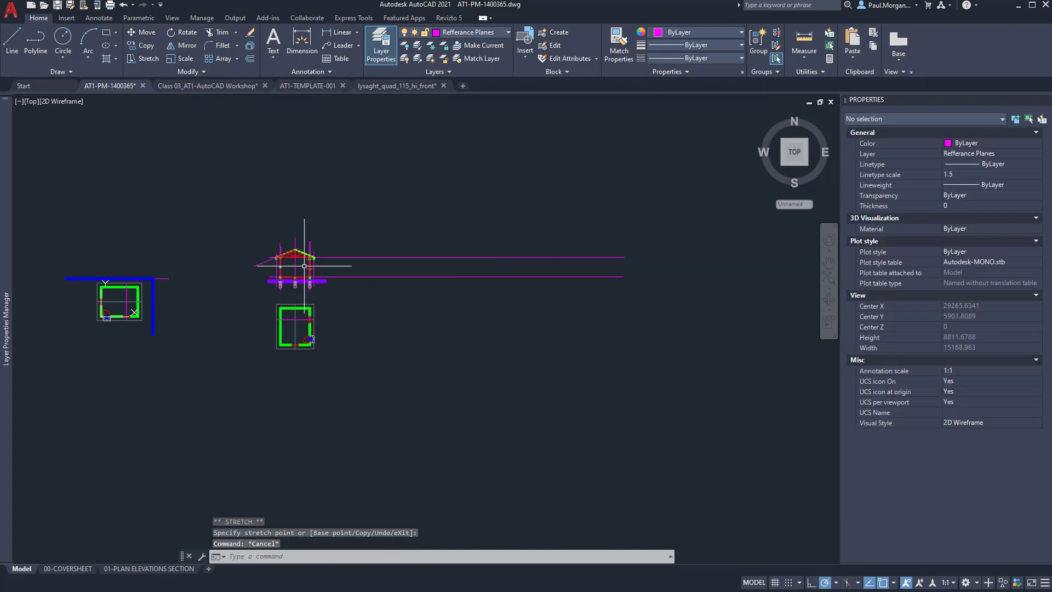
# Draw a horizontal reference line from the roof ridge's apex to the right, slightly past the eave-level line's end.
pyautogui.scroll(8, 308, 262)
pyautogui.moveTo(362, 277); pyautogui.dragTo(334, 309, button='middle')
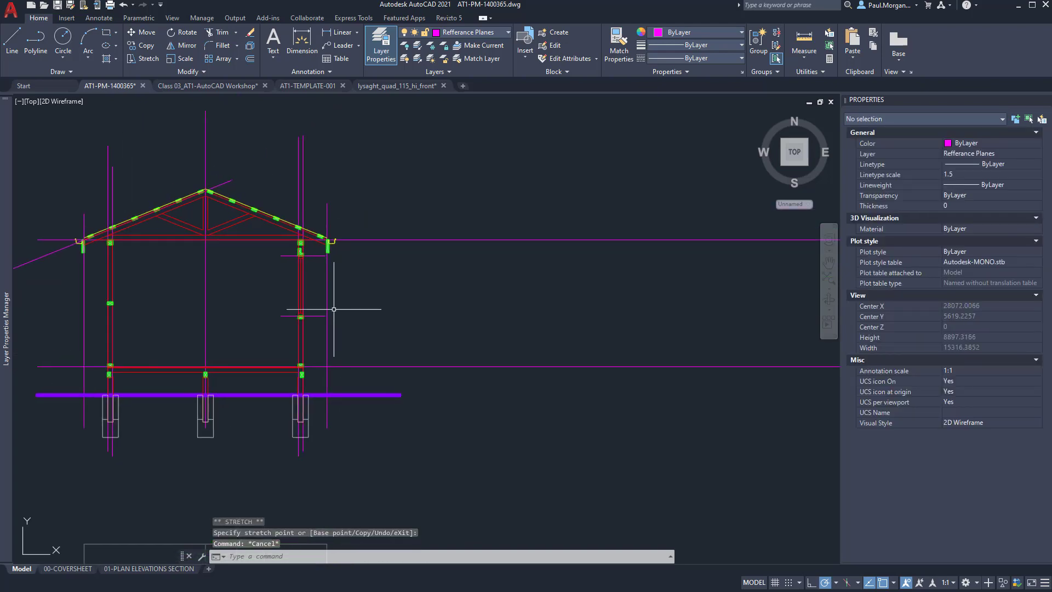
pyautogui.write('l')
pyautogui.press('Return')
pyautogui.scroll(8, 208, 196)
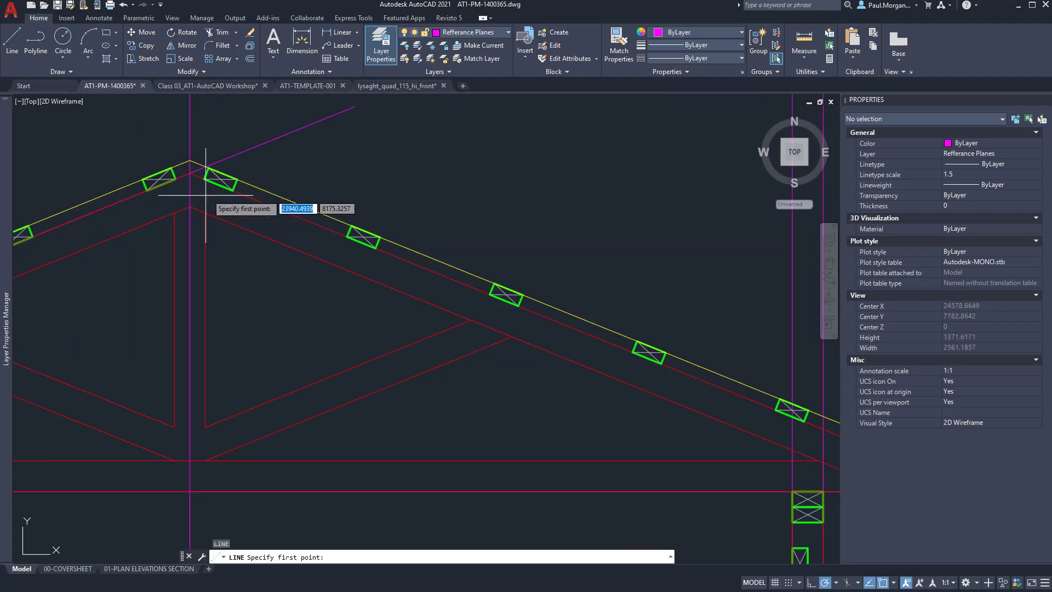
pyautogui.click(190, 159)
pyautogui.scroll(-12, 329, 165)
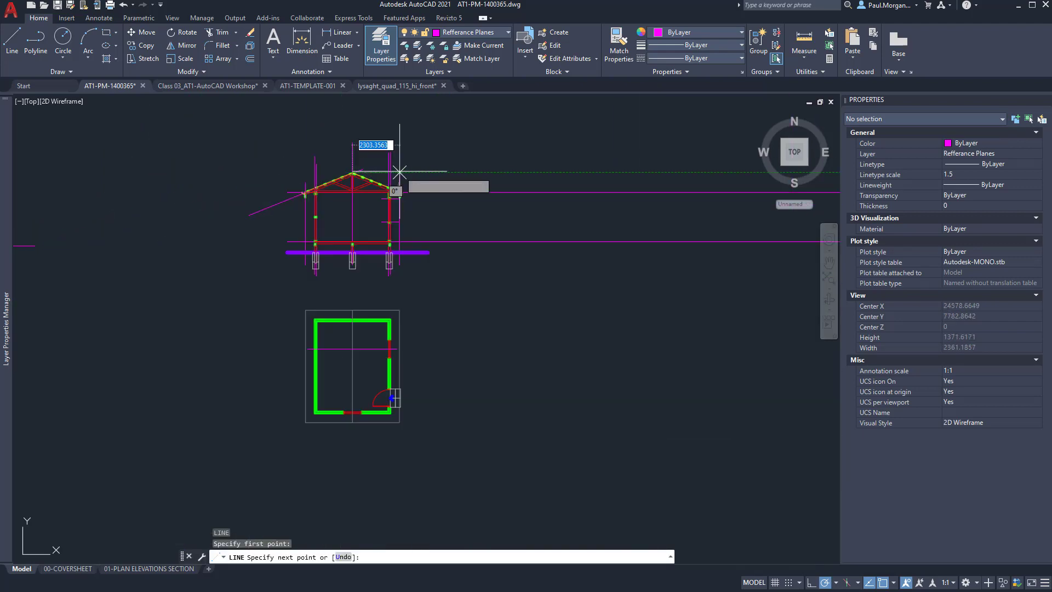
pyautogui.press('Escape')
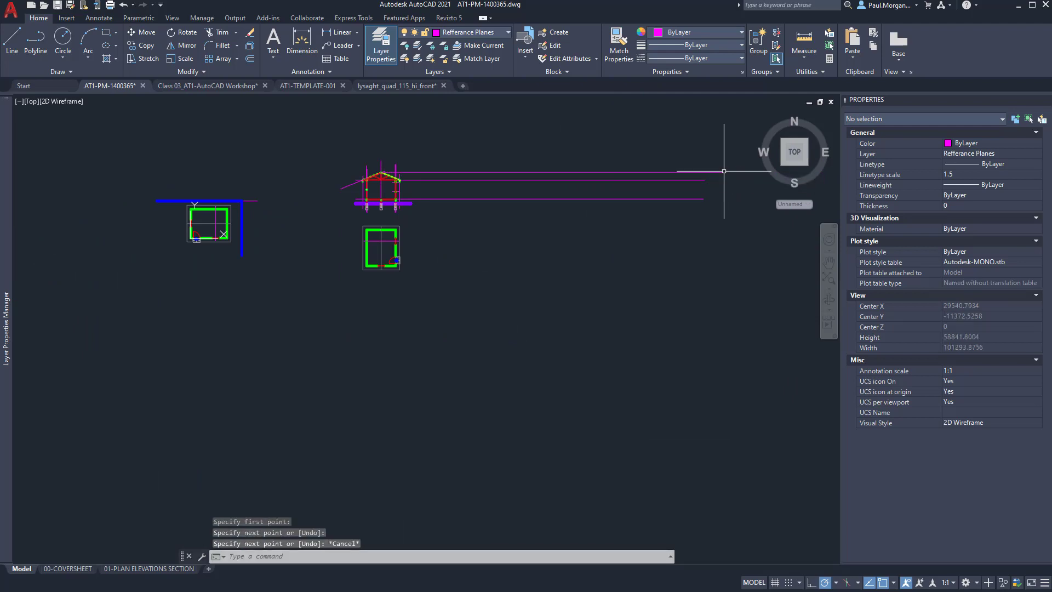
# Draw a horizontal reference line from the ground line's right end to about the ridge line's extent.
pyautogui.scroll(5, 388, 179)
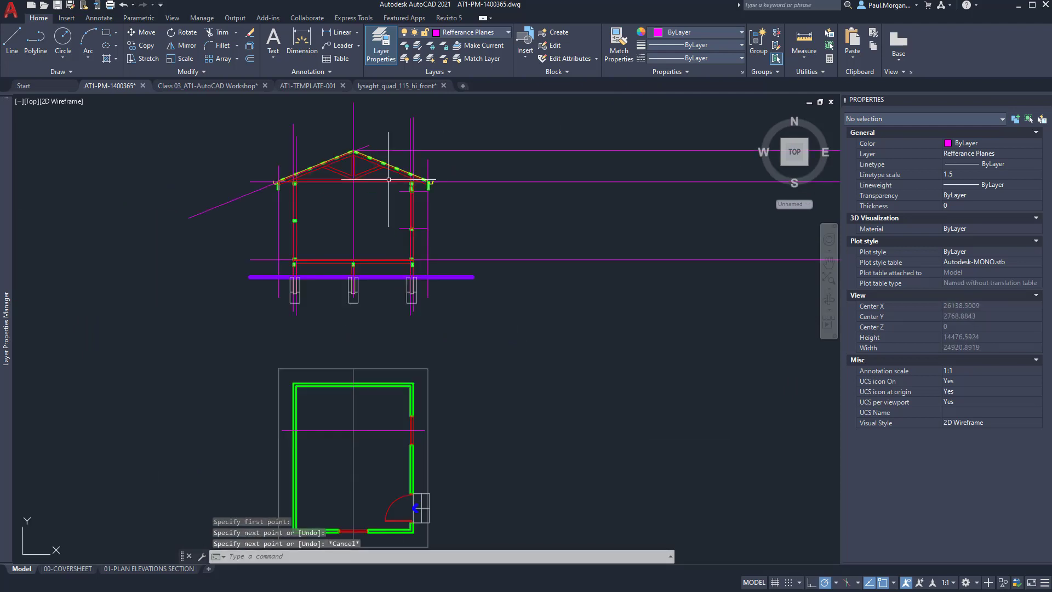
pyautogui.press('Return')
pyautogui.click(473, 277)
pyautogui.scroll(-5, 474, 277)
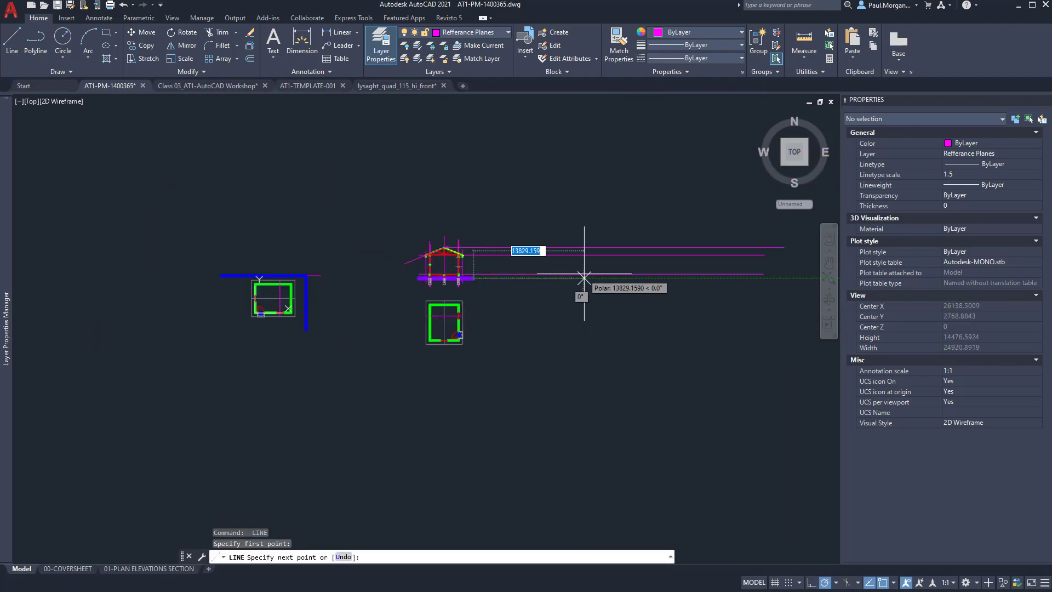
pyautogui.press('Escape')
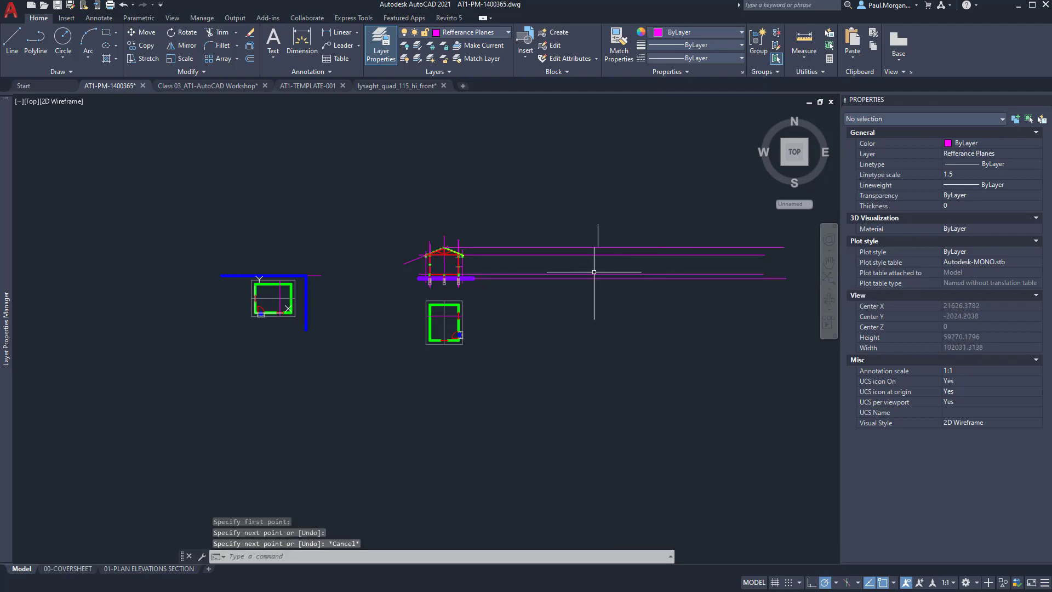
# Draw a horizontal reference line at window-sill level from the right eave's vertical reference line out to the right.
pyautogui.scroll(7, 460, 276)
pyautogui.press('Return')
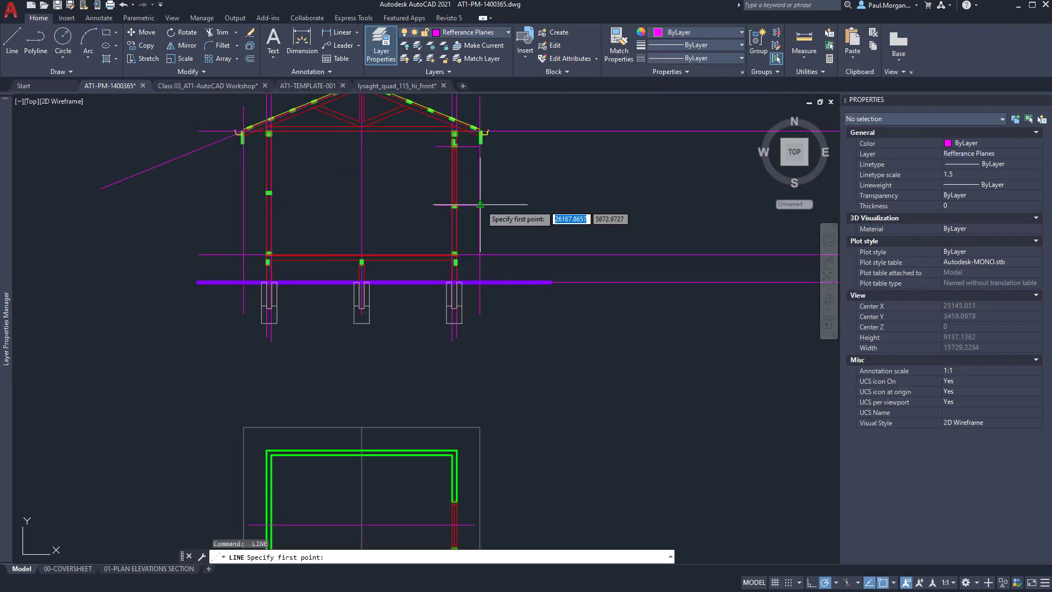
pyautogui.click(480, 205)
pyautogui.scroll(-5, 603, 205)
pyautogui.moveTo(657, 210); pyautogui.dragTo(454, 208, button='middle')
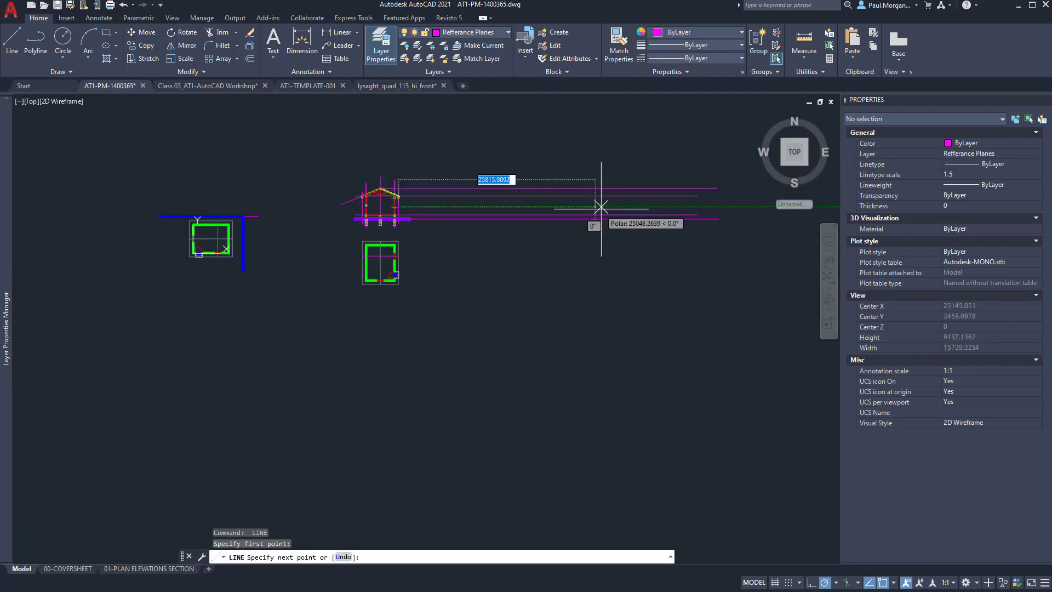
pyautogui.press('Escape')
# Draw a horizontal reference line at window-head level from the right eave's vertical reference line to about the other level lines' extent.
pyautogui.scroll(14, 409, 193)
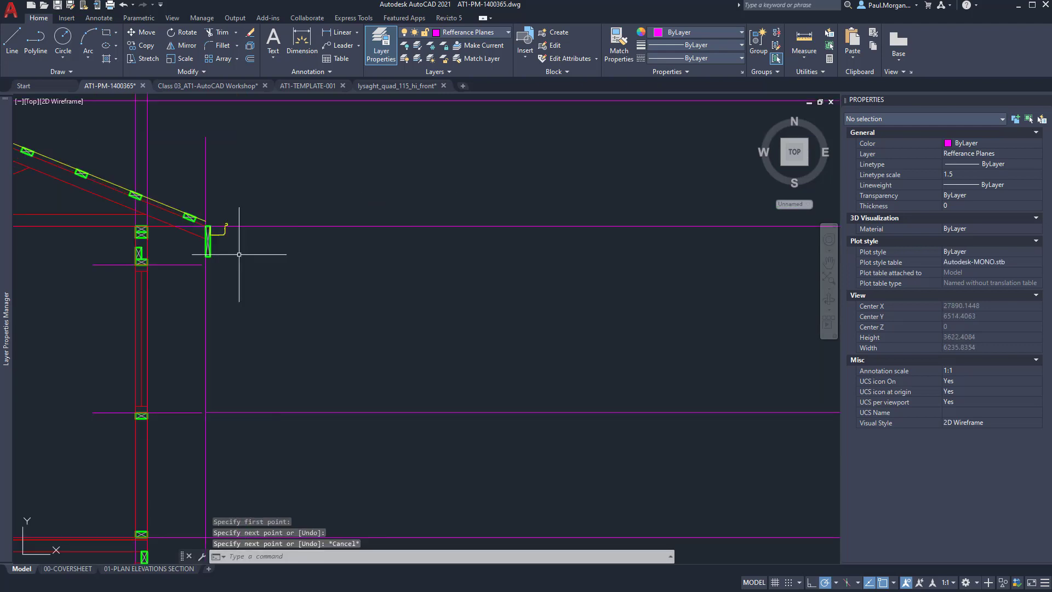
pyautogui.press('Return')
pyautogui.click(211, 242)
pyautogui.scroll(-3, 212, 242)
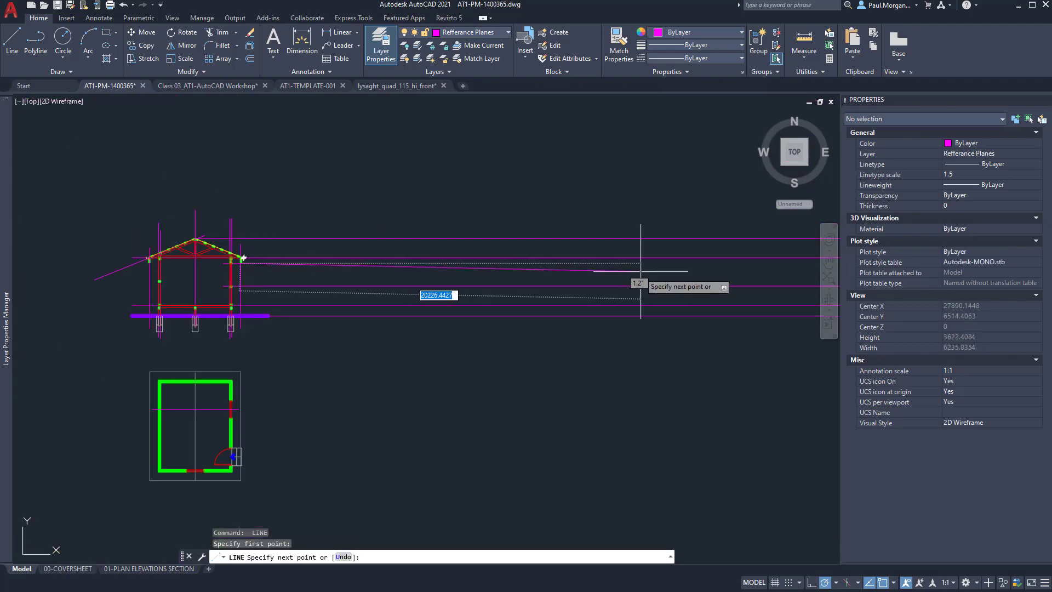
pyautogui.moveTo(634, 260); pyautogui.dragTo(461, 250, button='middle')
pyautogui.scroll(-4, 686, 255)
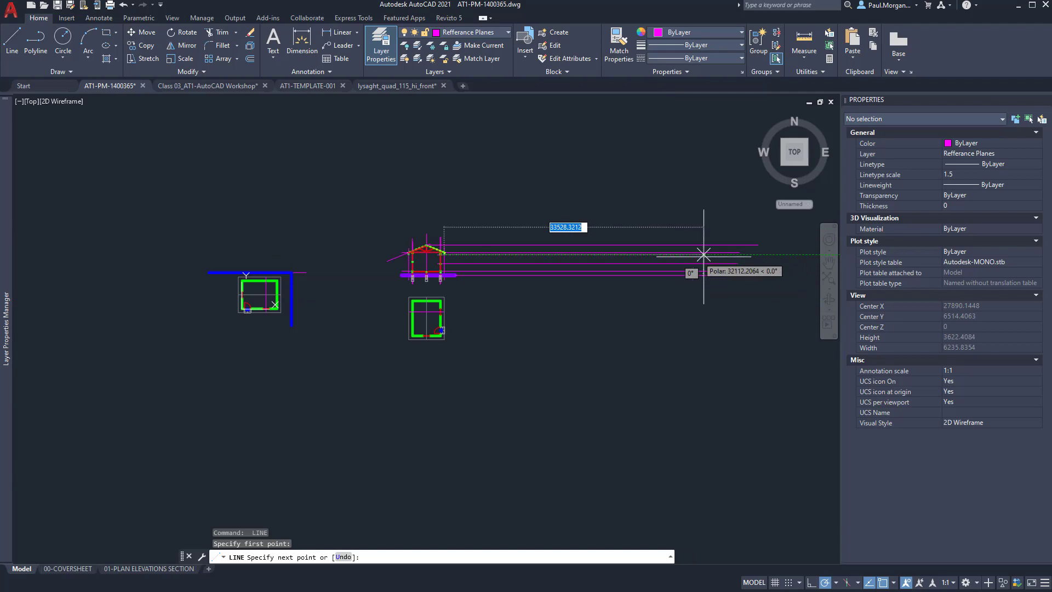
pyautogui.click(725, 254)
pyautogui.press('Escape')
# Draw a horizontal reference line from the bottom of the right fascia board out towards the ends of the other level lines.
pyautogui.scroll(12, 451, 251)
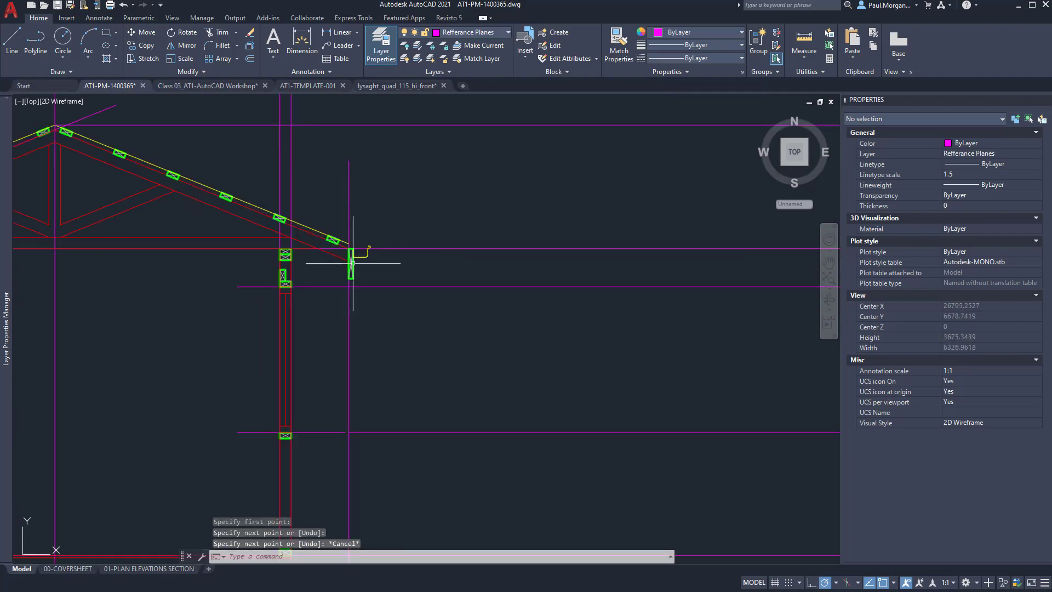
pyautogui.press('Return')
pyautogui.click(353, 277)
pyautogui.scroll(-10, 398, 277)
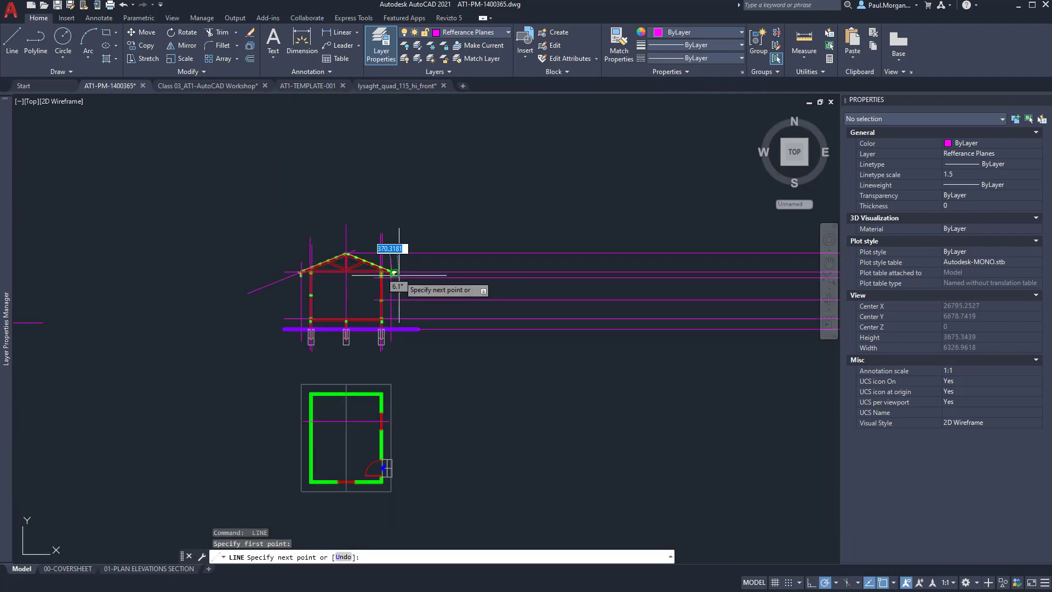
pyautogui.scroll(-4, 529, 275)
pyautogui.moveTo(515, 275); pyautogui.dragTo(421, 275, button='middle')
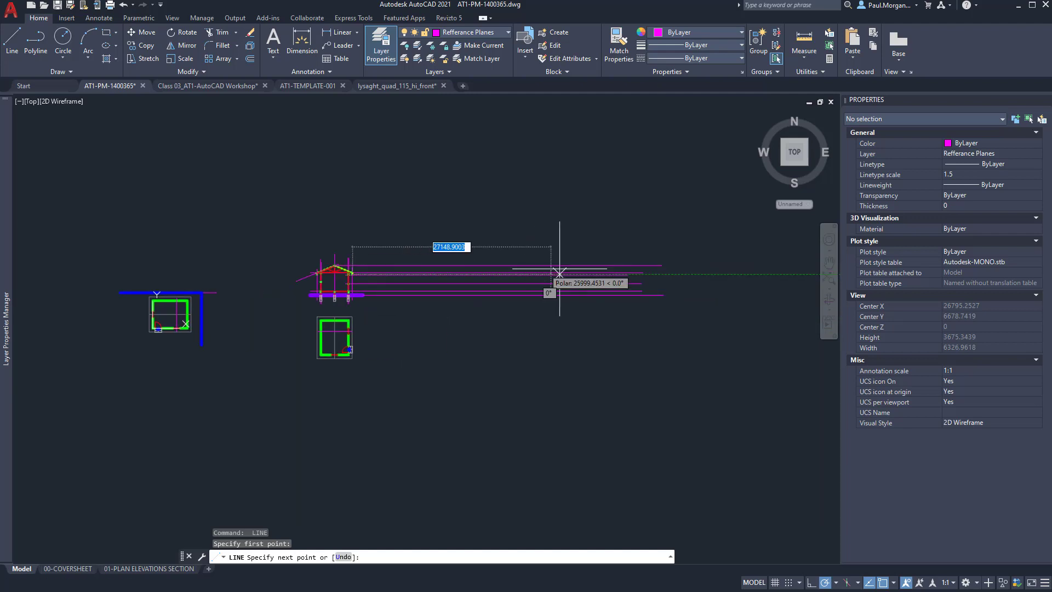
pyautogui.scroll(3, 623, 272)
pyautogui.press('Escape')
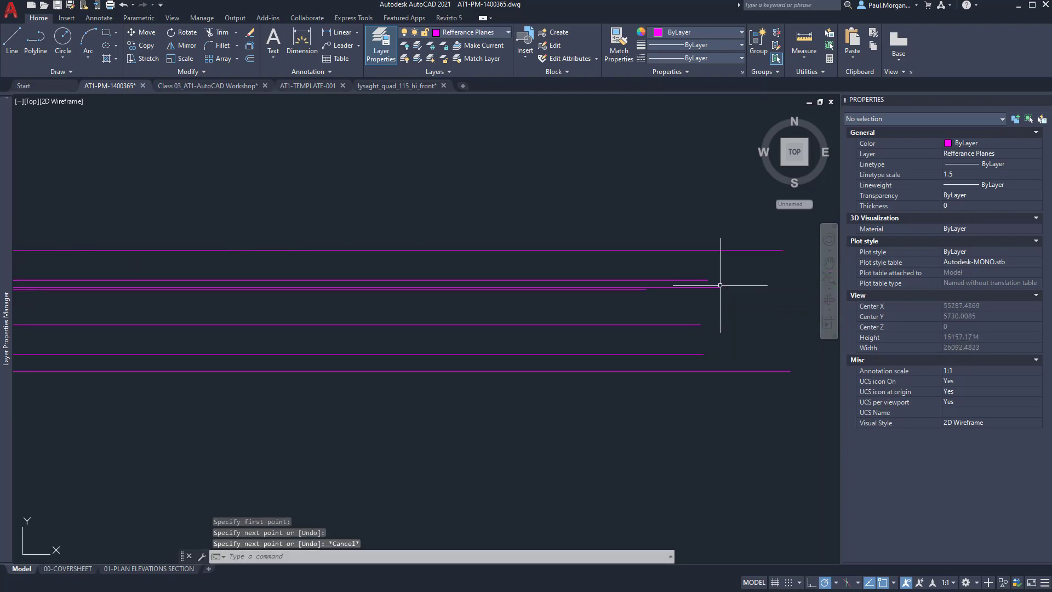
# Copy the building cross-section, including its footings, horizontally to the right along the level lines by about 11840 mm.
pyautogui.scroll(-6, 734, 286)
pyautogui.scroll(5, 482, 296)
pyautogui.scroll(-2, 482, 296)
pyautogui.scroll(-1, 429, 297)
pyautogui.moveTo(452, 322)
pyautogui.mouseDown(button='middle')
pyautogui.moveTo(376, 317)
pyautogui.moveTo(289, 339)
pyautogui.mouseUp(button='middle')
pyautogui.scroll(-1, 408, 184)
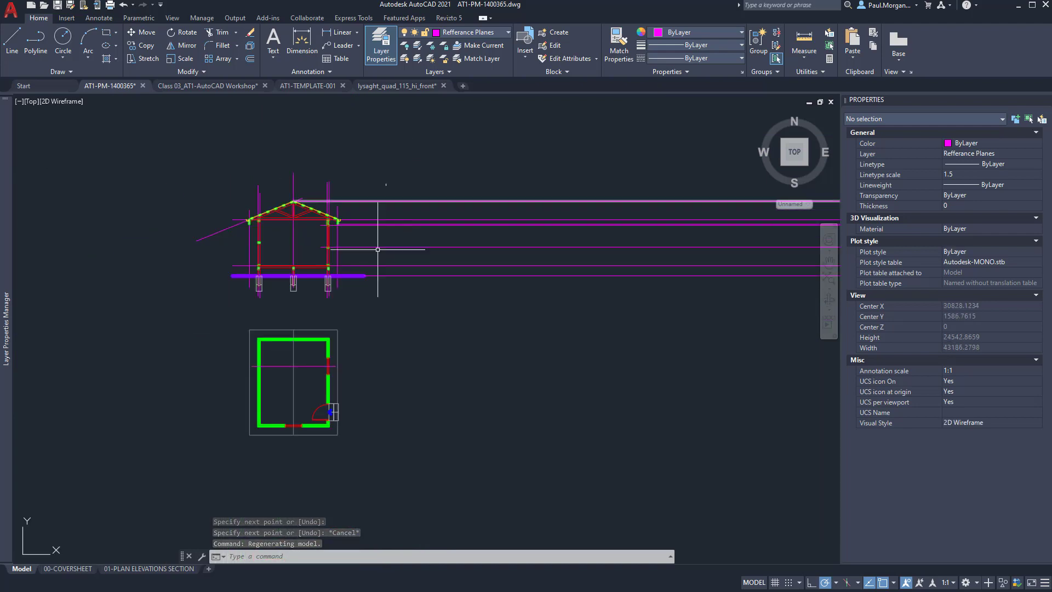
pyautogui.moveTo(365, 334); pyautogui.dragTo(342, 316, button='middle')
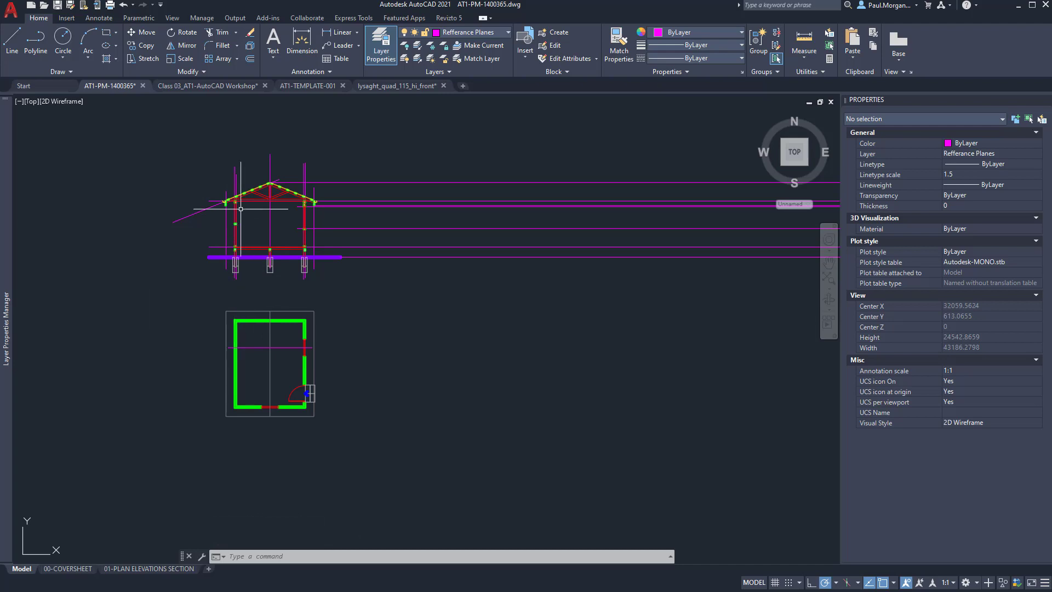
pyautogui.scroll(2, 224, 192)
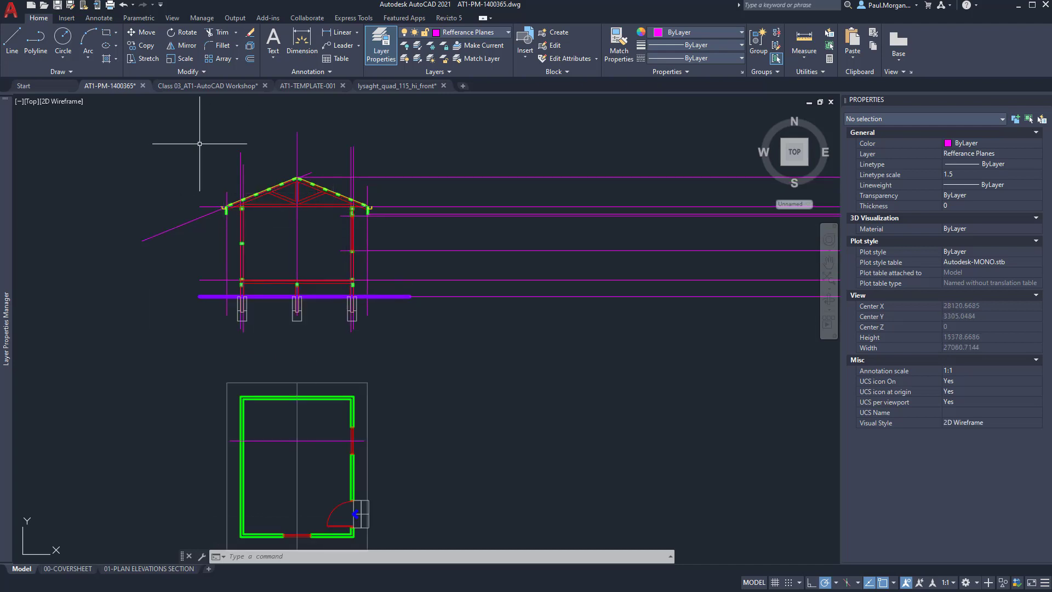
pyautogui.click(182, 153)
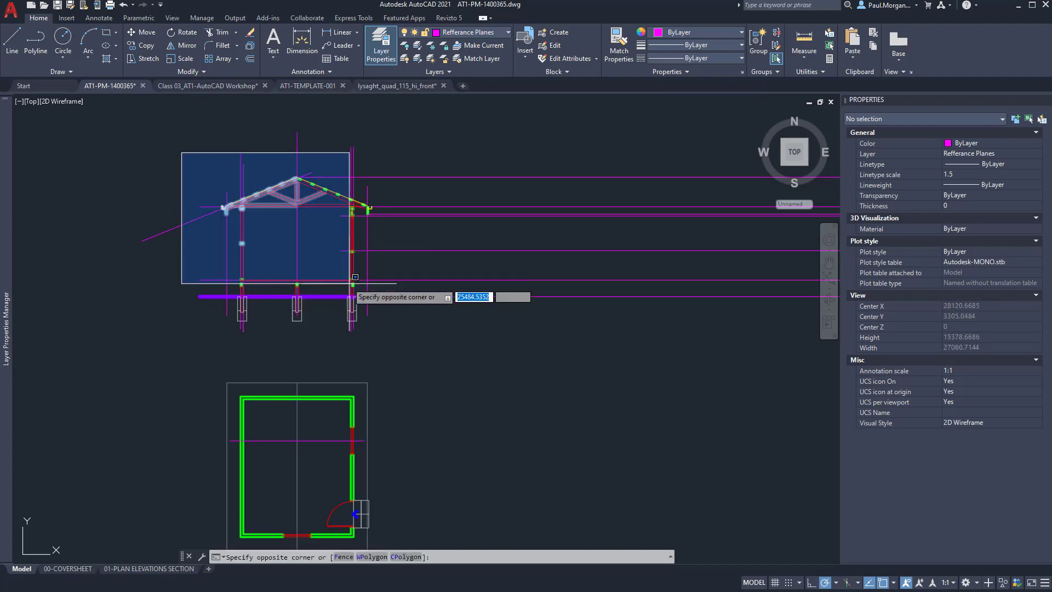
pyautogui.click(371, 333)
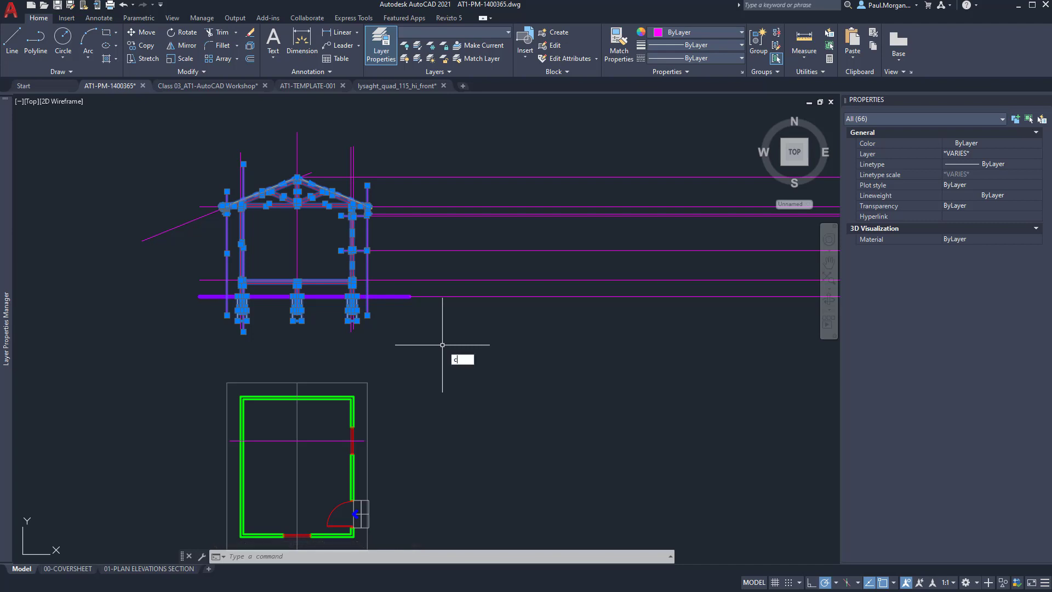
pyautogui.write('o')
pyautogui.press('Return')
pyautogui.click(333, 263)
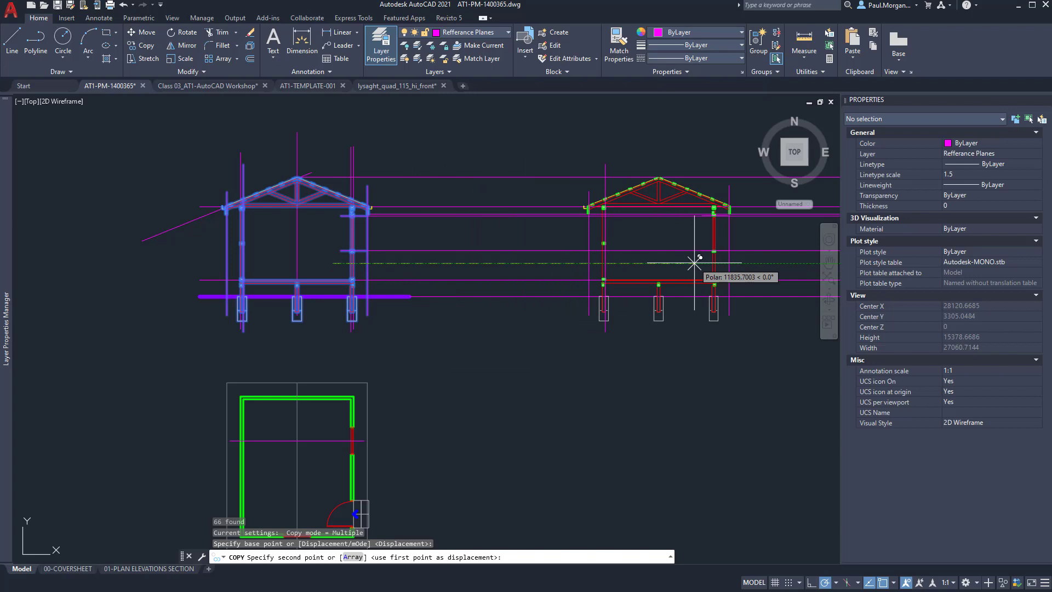
pyautogui.press('Escape')
pyautogui.press('Escape')
# Erase the floor joist outline and the floor sheeting outline from the copied section.
pyautogui.scroll(5, 694, 260)
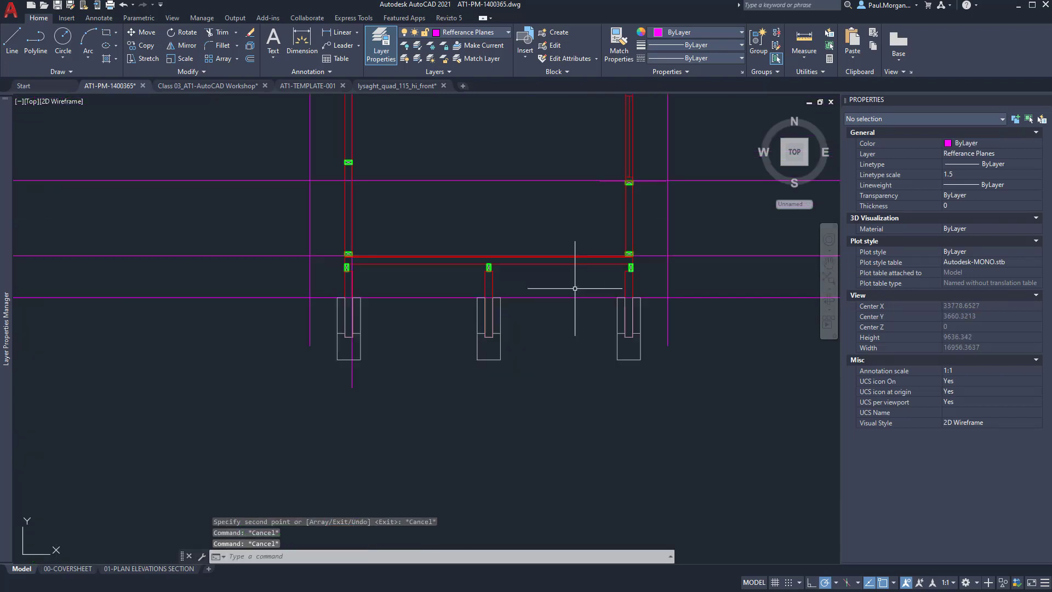
pyautogui.scroll(-2, 575, 288)
pyautogui.moveTo(575, 288); pyautogui.dragTo(571, 313, button='middle')
pyautogui.scroll(4, 571, 312)
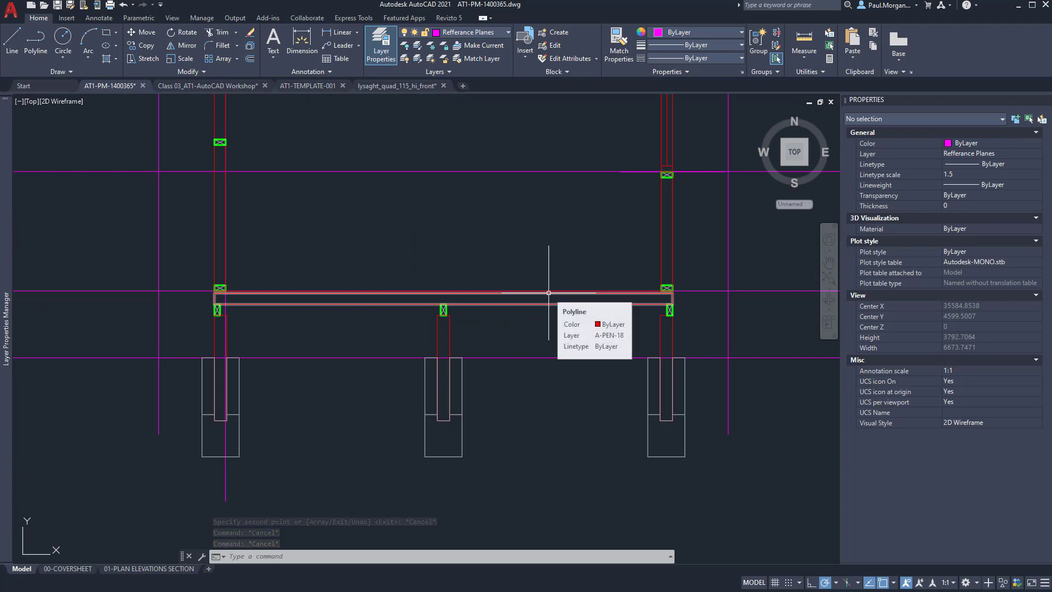
pyautogui.click(549, 293)
pyautogui.write('e')
pyautogui.press('Return')
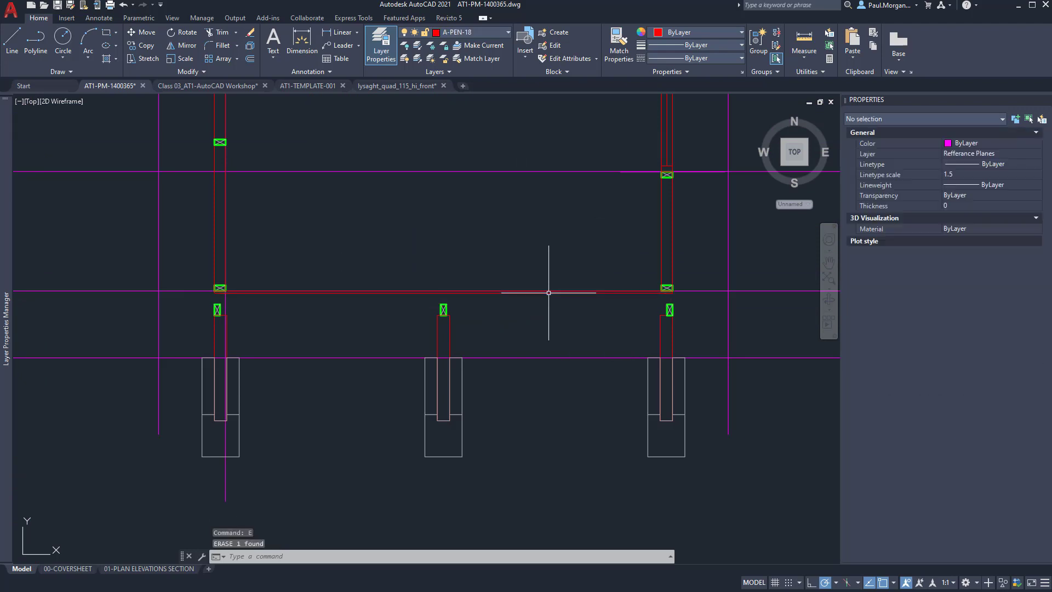
pyautogui.click(549, 291)
pyautogui.write('e')
pyautogui.press('Return')
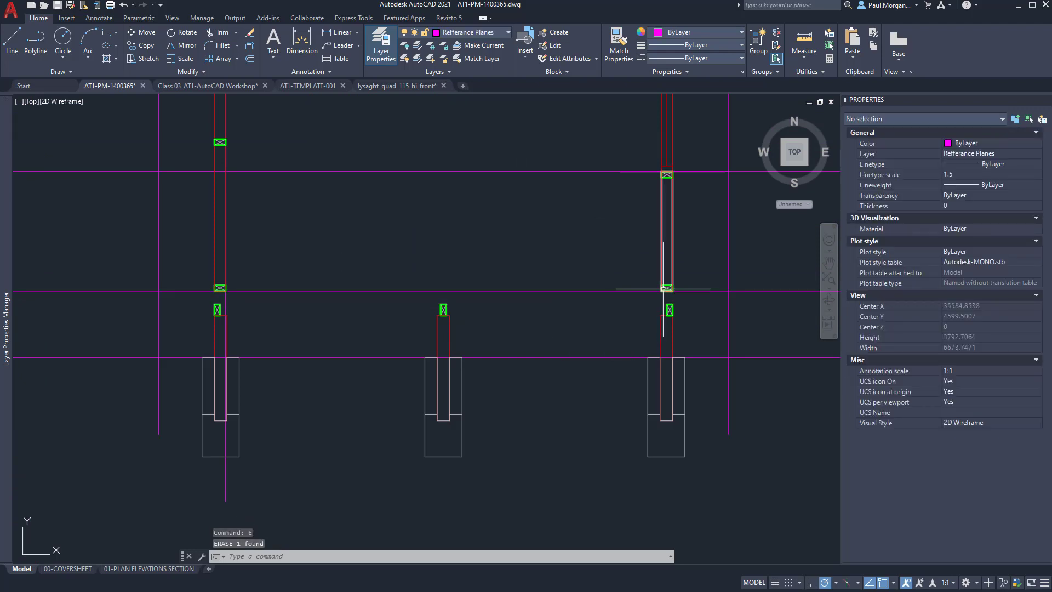
# Erase the left wall's noggin and bottom plate and the middle bearer from the copied section.
pyautogui.scroll(-2, 641, 286)
pyautogui.click(364, 184)
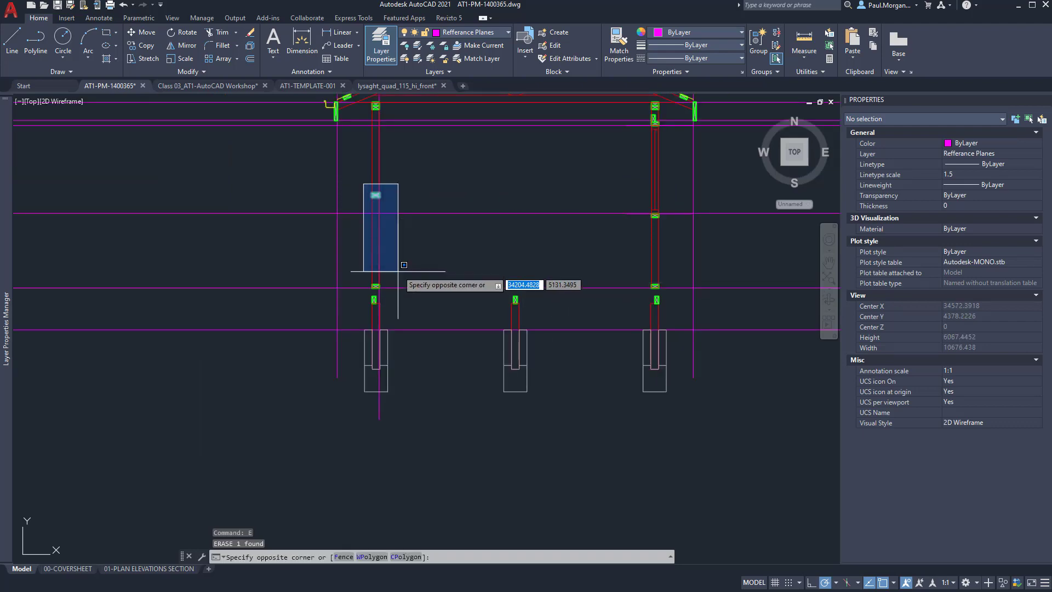
pyautogui.click(396, 297)
pyautogui.write('e')
pyautogui.press('Return')
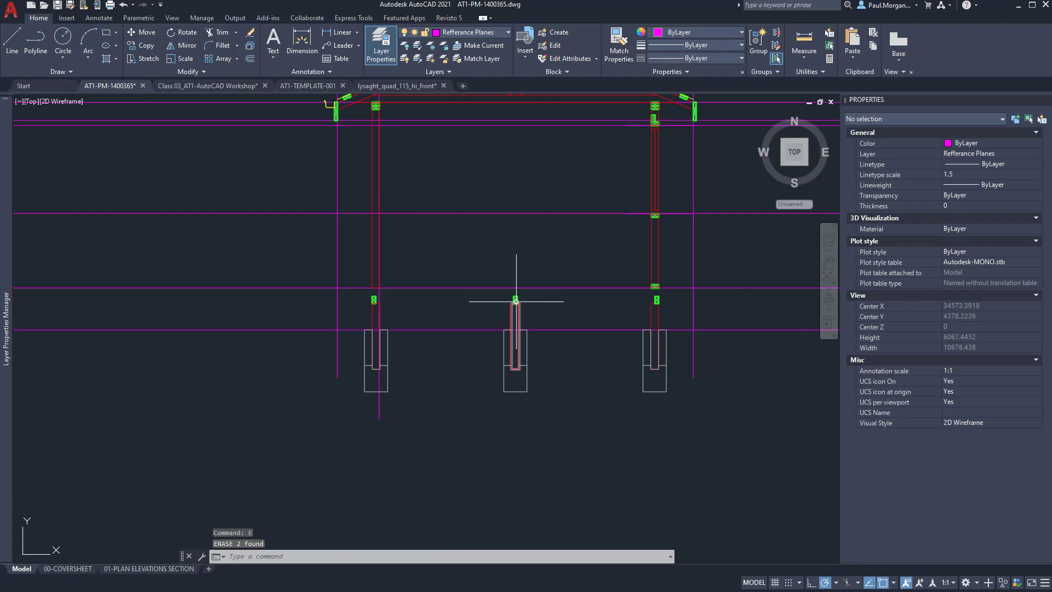
pyautogui.click(516, 301)
pyautogui.write('e')
pyautogui.press('Return')
# Erase the three stumps with their footings and the two outer bearers from the copied section.
pyautogui.click(365, 287)
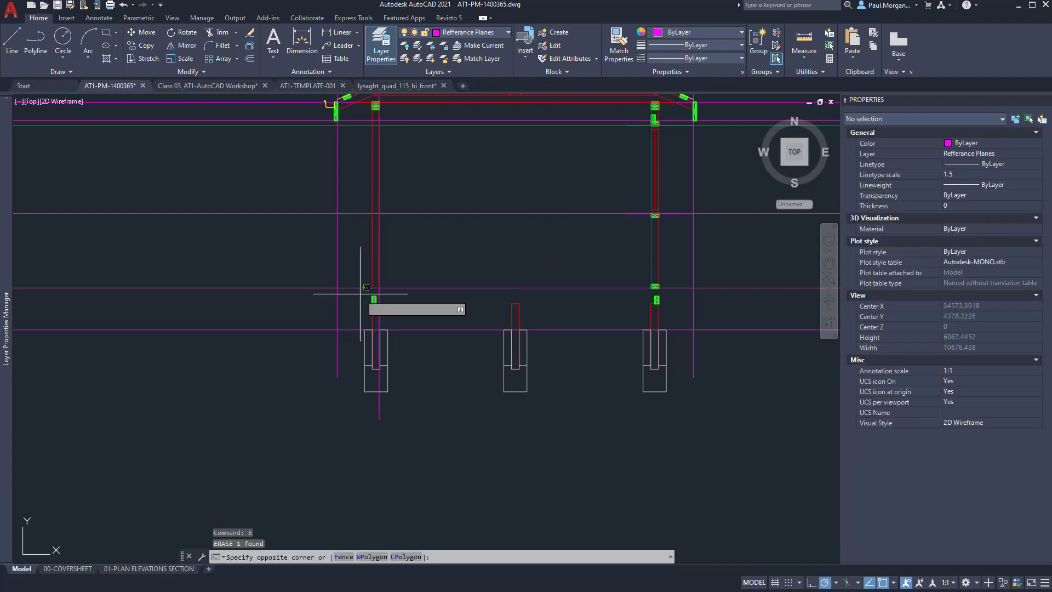
pyautogui.click(669, 403)
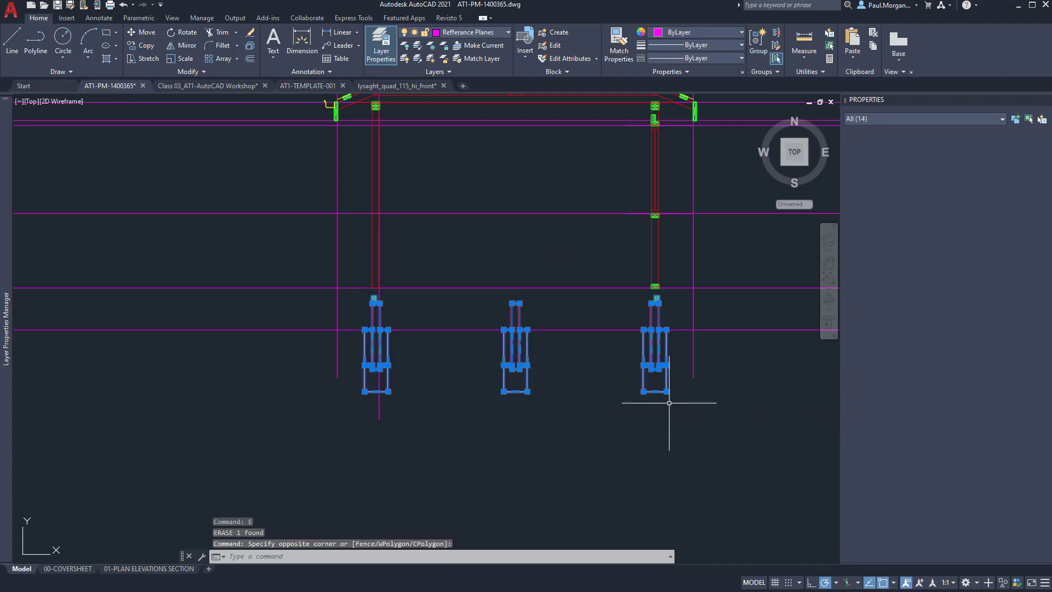
pyautogui.write('e')
pyautogui.press('Return')
pyautogui.moveTo(594, 264); pyautogui.dragTo(552, 337, button='middle')
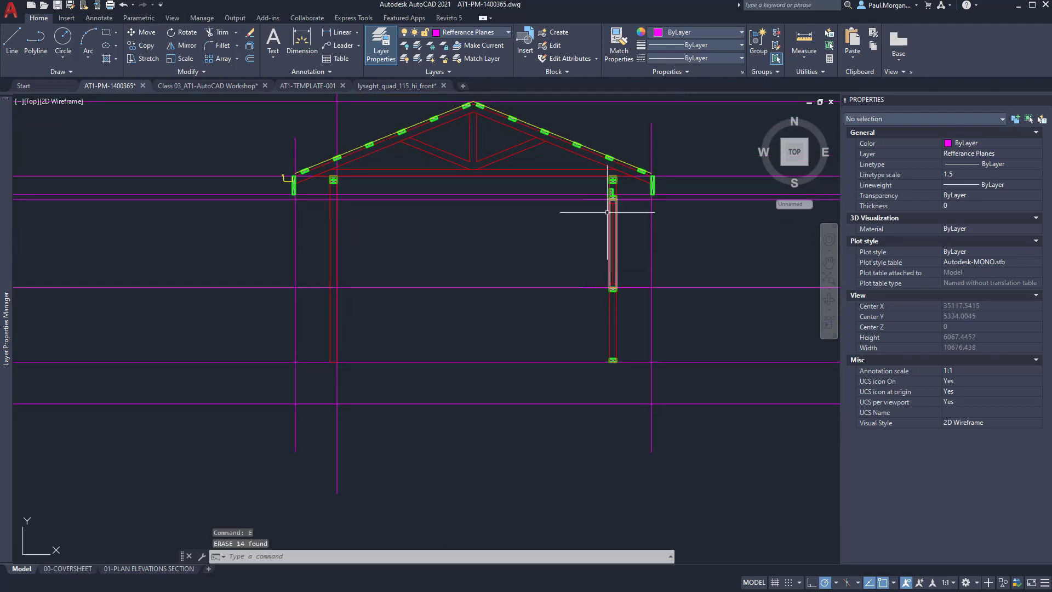
# Erase the window, lintel, bottom plate and sill stud from the copied section's right wall.
pyautogui.click(603, 173)
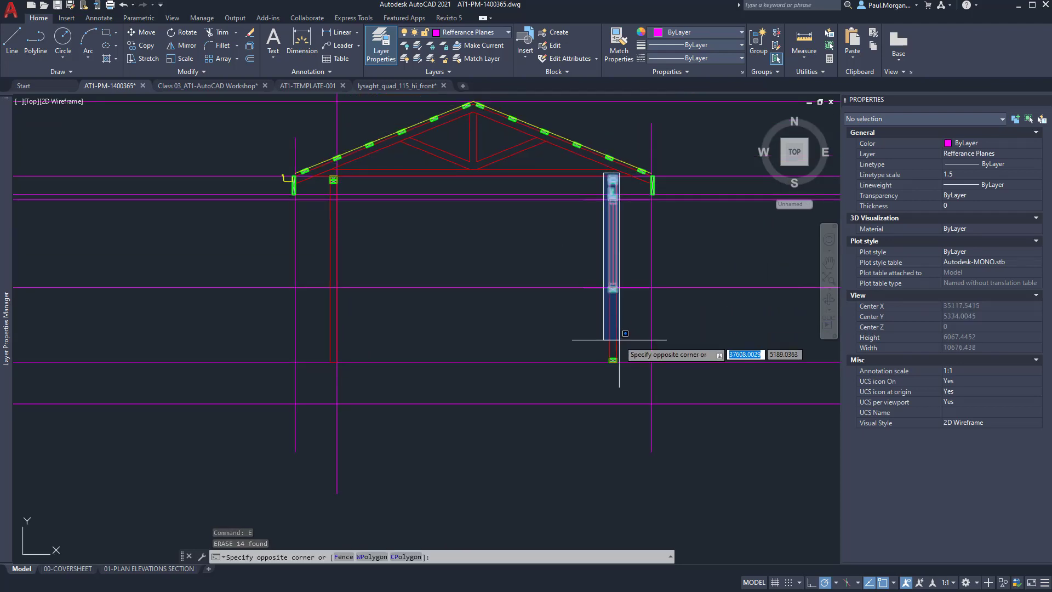
pyautogui.click(615, 370)
pyautogui.write('e')
pyautogui.press('Return')
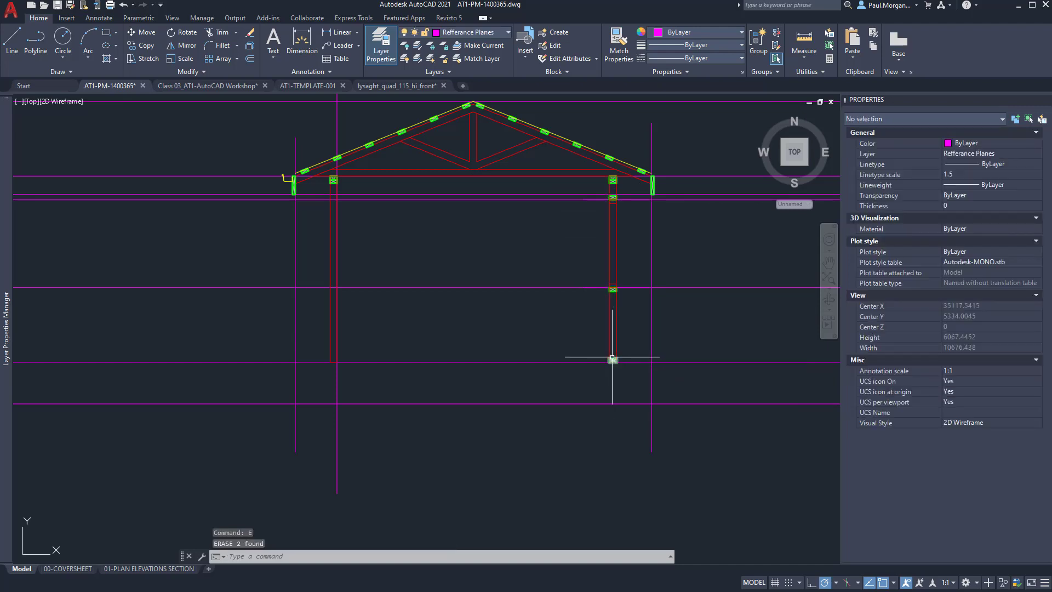
pyautogui.click(613, 359)
pyautogui.write('e')
pyautogui.press('Return')
pyautogui.click(614, 290)
pyautogui.write('e')
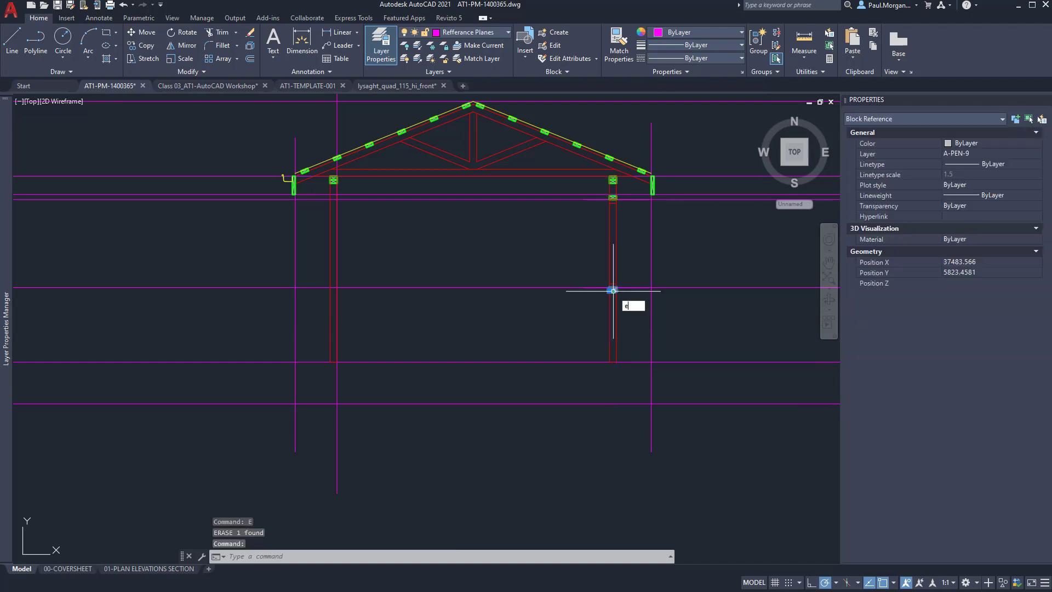
pyautogui.press('Return')
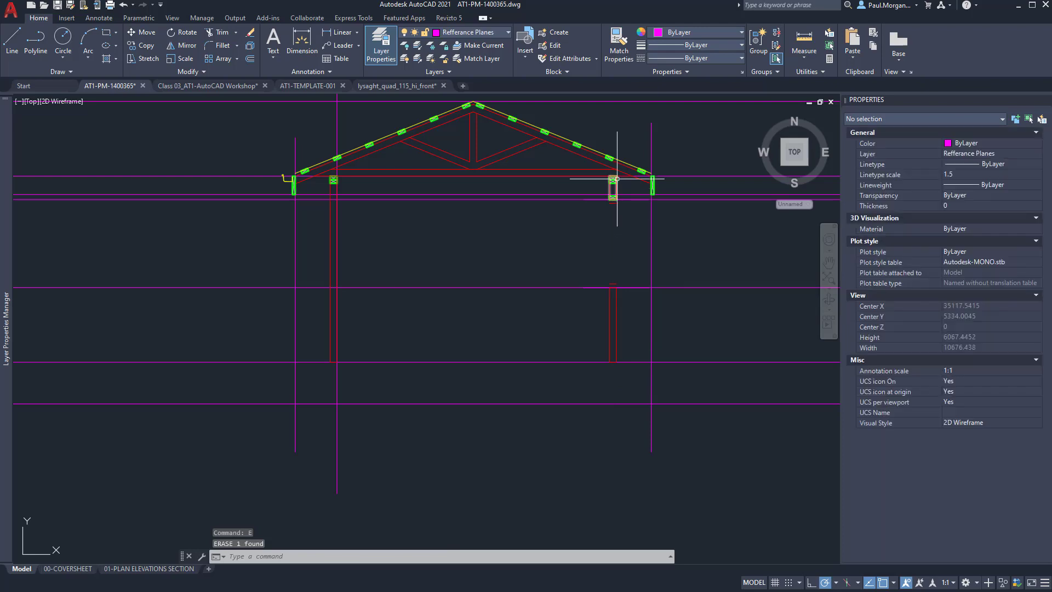
# Erase the double top plate and the window-head stud from the copied section's right wall.
pyautogui.scroll(4, 617, 179)
pyautogui.click(599, 227)
pyautogui.click(583, 171)
pyautogui.write('e')
pyautogui.press('Return')
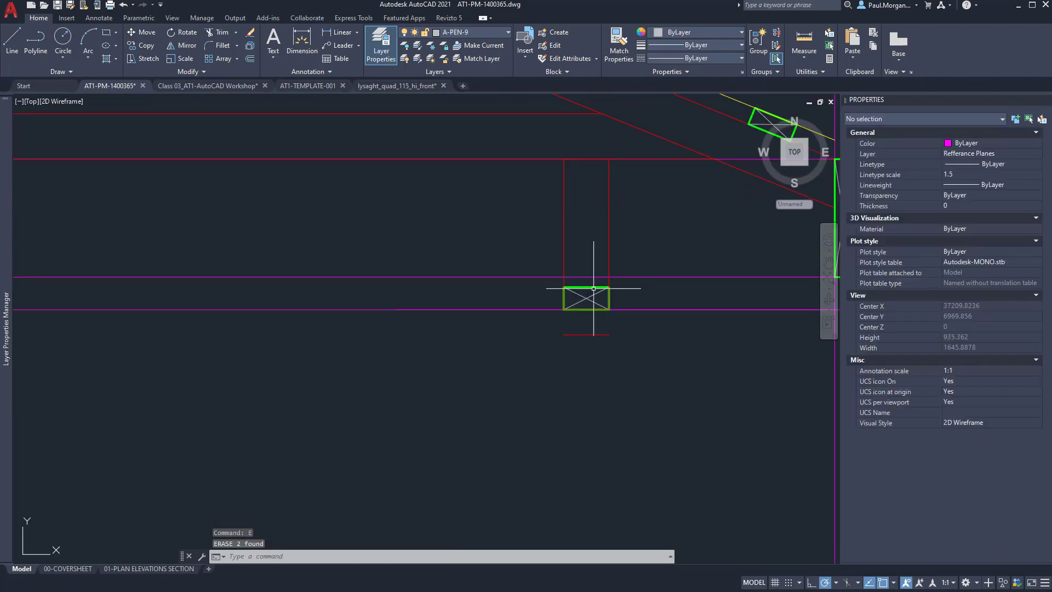
pyautogui.click(575, 294)
pyautogui.click(576, 295)
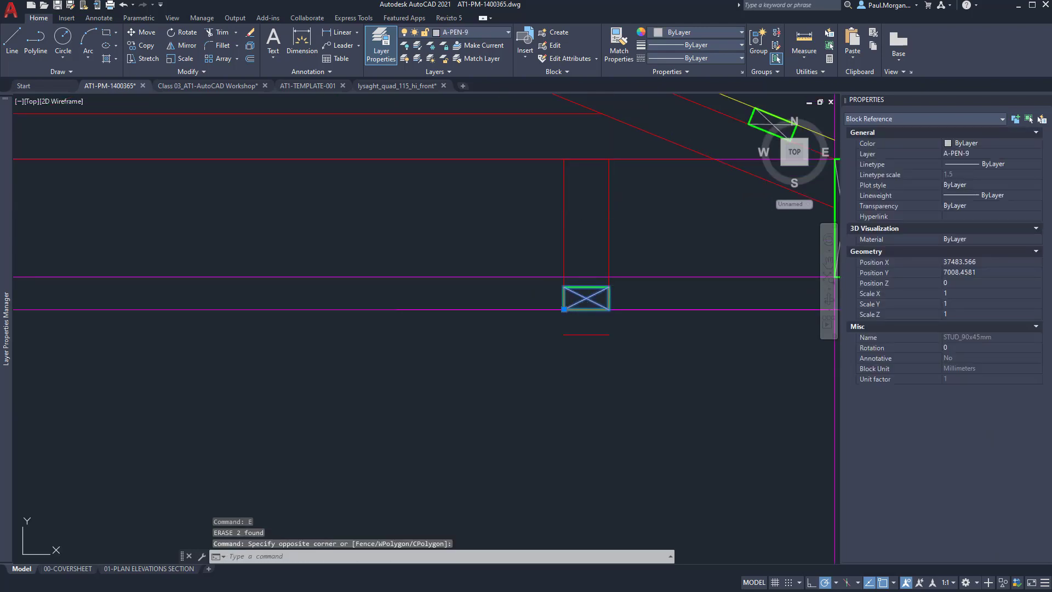
pyautogui.write('e')
pyautogui.press('Return')
# Erase the leftover horizontal window line just below the right wall's window head.
pyautogui.click(591, 331)
pyautogui.click(586, 336)
pyautogui.write('e')
pyautogui.press('Return')
# Try to erase the copied roof truss's web members together with the top chords' lower edges, and undo the erasure.
pyautogui.scroll(-1, 585, 337)
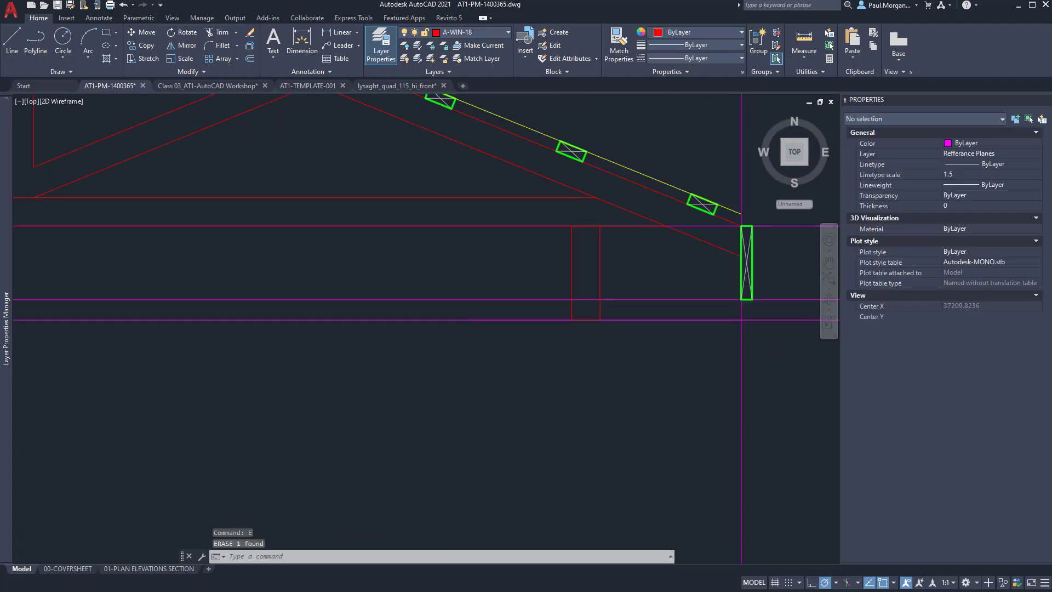
pyautogui.scroll(-1, 586, 338)
pyautogui.moveTo(442, 231); pyautogui.dragTo(768, 310, button='middle')
pyautogui.click(692, 294)
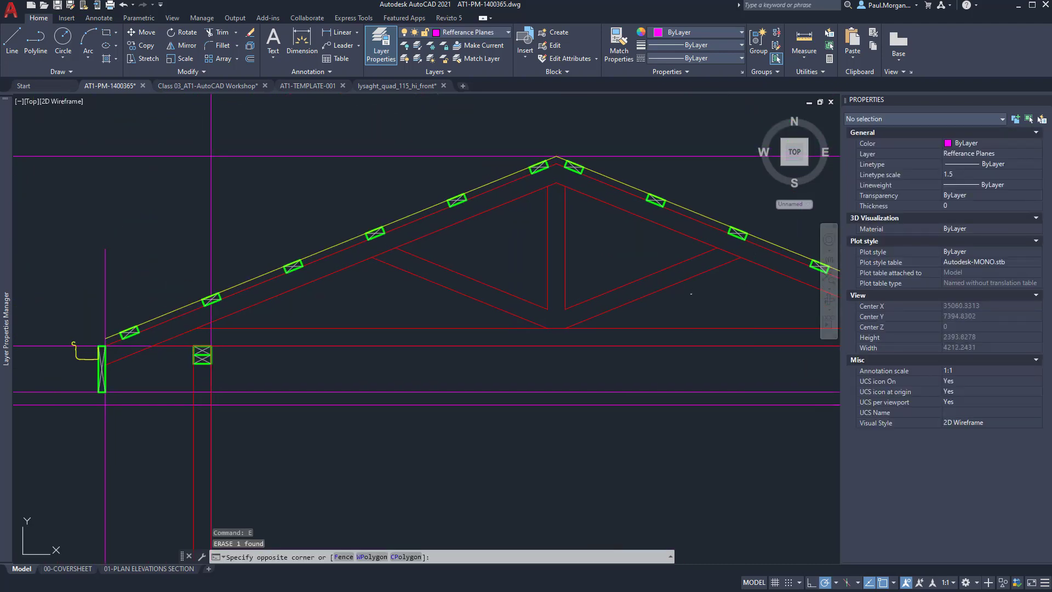
pyautogui.click(420, 229)
pyautogui.write('e')
pyautogui.press('Return')
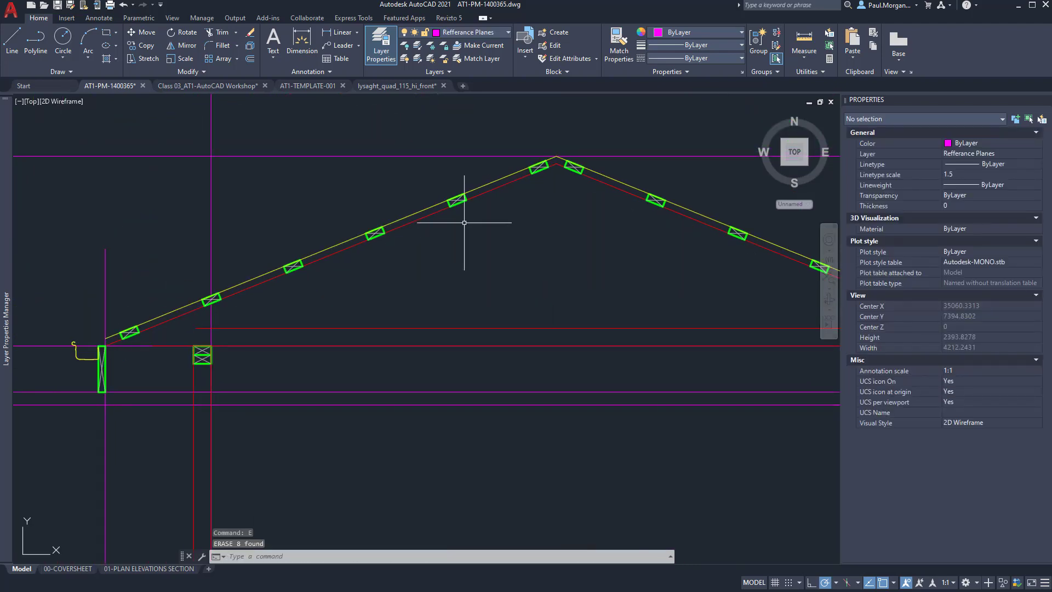
pyautogui.hotkey('ctrl', 'z')
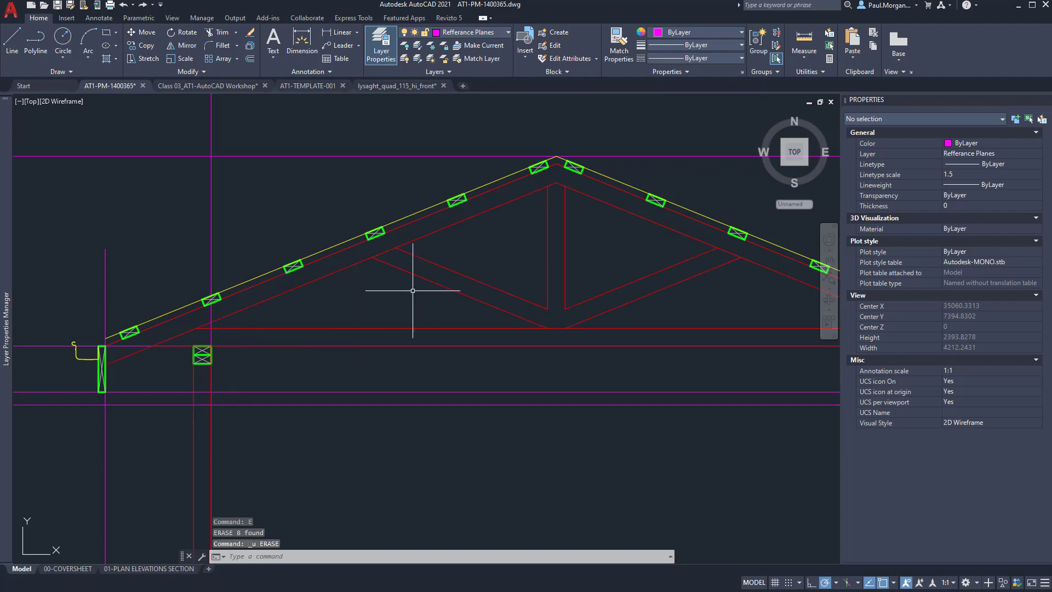
# Erase the copied truss's vertical and diagonal webs, its bottom chord and the lines along the chord's underside.
pyautogui.click(584, 253)
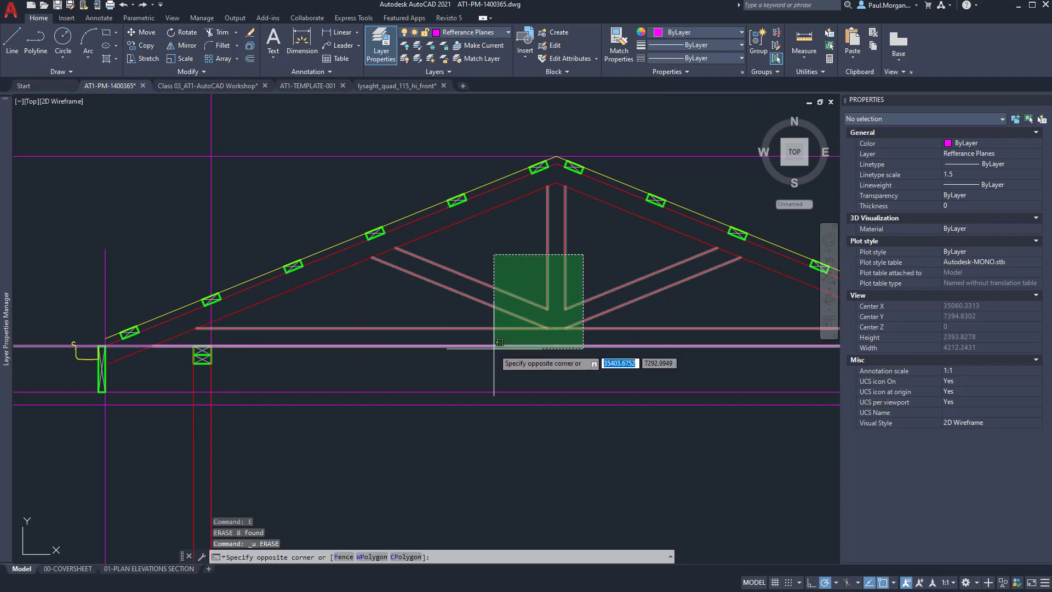
pyautogui.click(494, 349)
pyautogui.write('e')
pyautogui.press('Return')
pyautogui.scroll(-2, 494, 348)
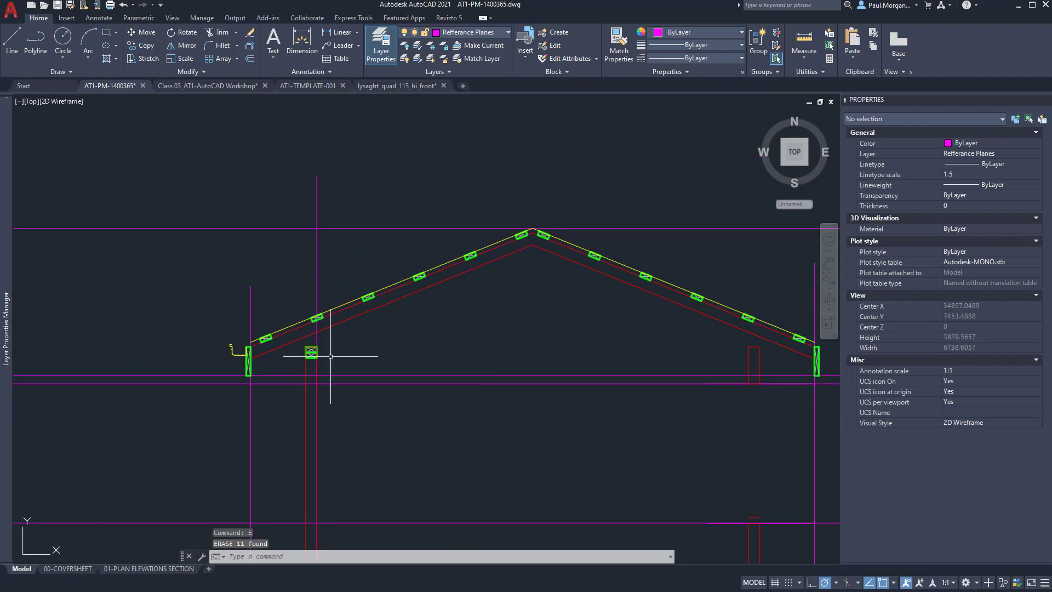
pyautogui.scroll(-2, 329, 357)
pyautogui.scroll(-2, 559, 368)
pyautogui.moveTo(481, 372); pyautogui.dragTo(515, 259, button='middle')
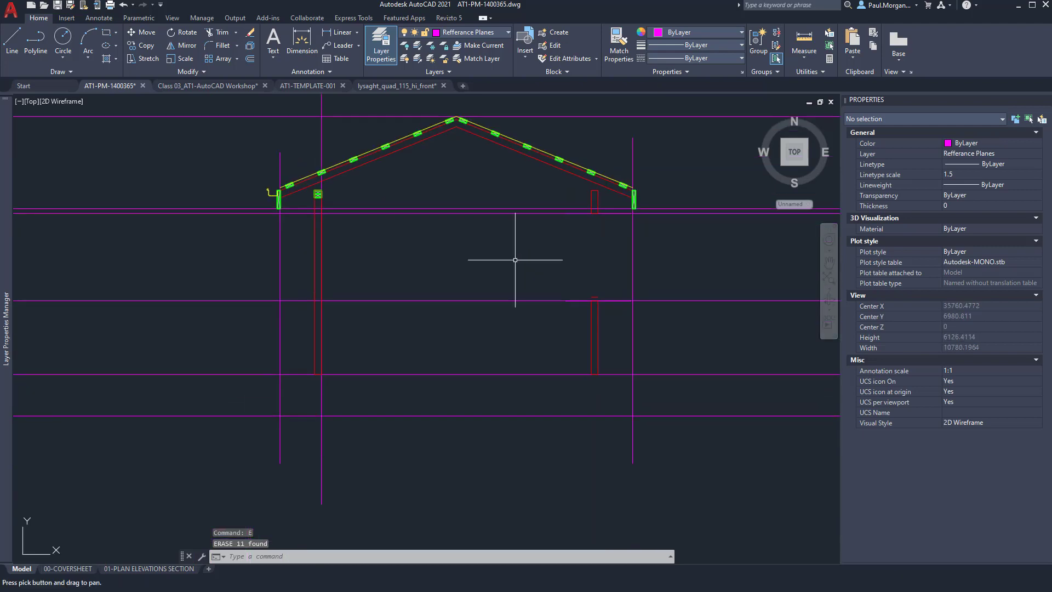
# Erase both batten arrays along the left and right slopes of the copied roof.
pyautogui.moveTo(386, 208); pyautogui.dragTo(392, 266, button='middle')
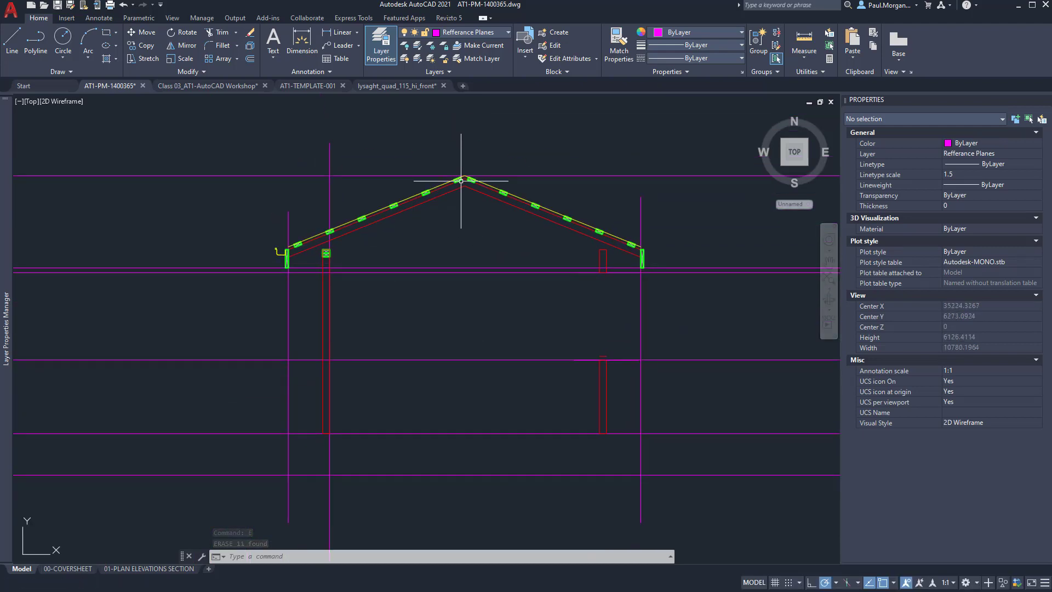
pyautogui.scroll(2, 462, 176)
pyautogui.scroll(2, 474, 118)
pyautogui.scroll(1, 466, 131)
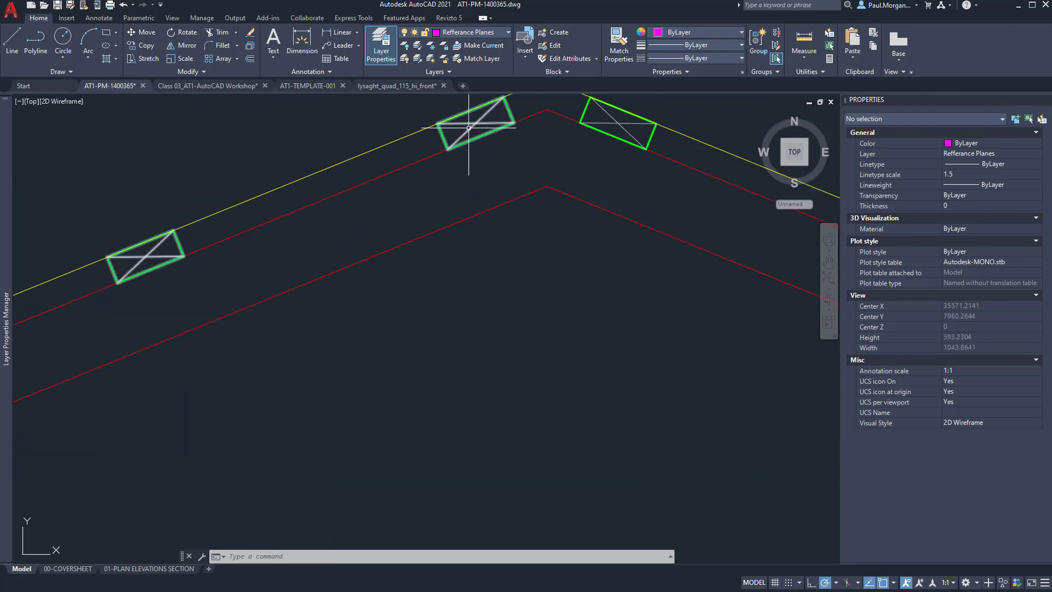
pyautogui.click(469, 128)
pyautogui.scroll(-3, 470, 148)
pyautogui.click(473, 165)
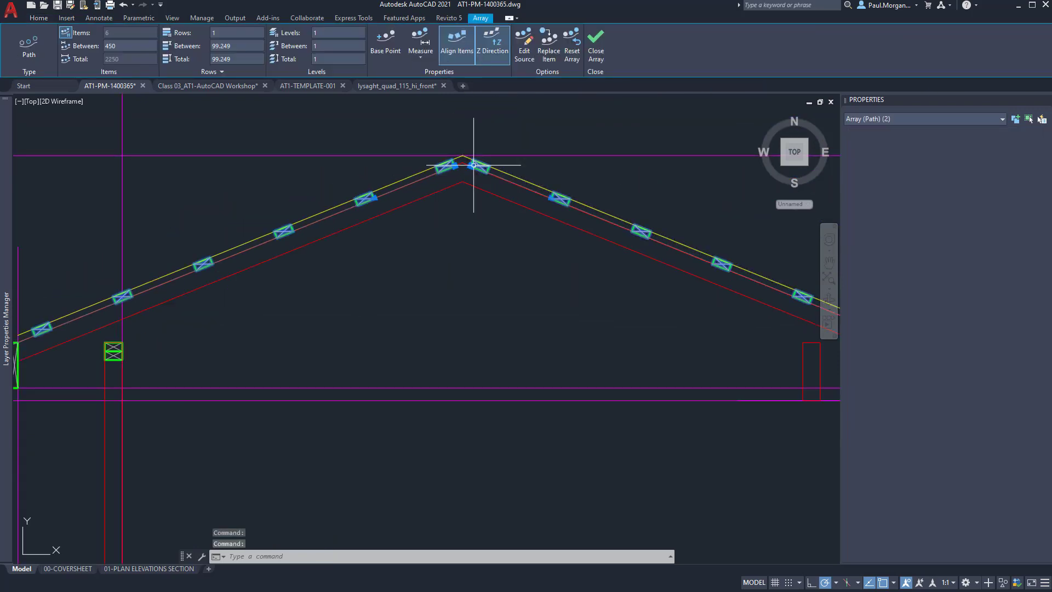
pyautogui.write('E')
pyautogui.press('Return')
pyautogui.scroll(-3, 444, 197)
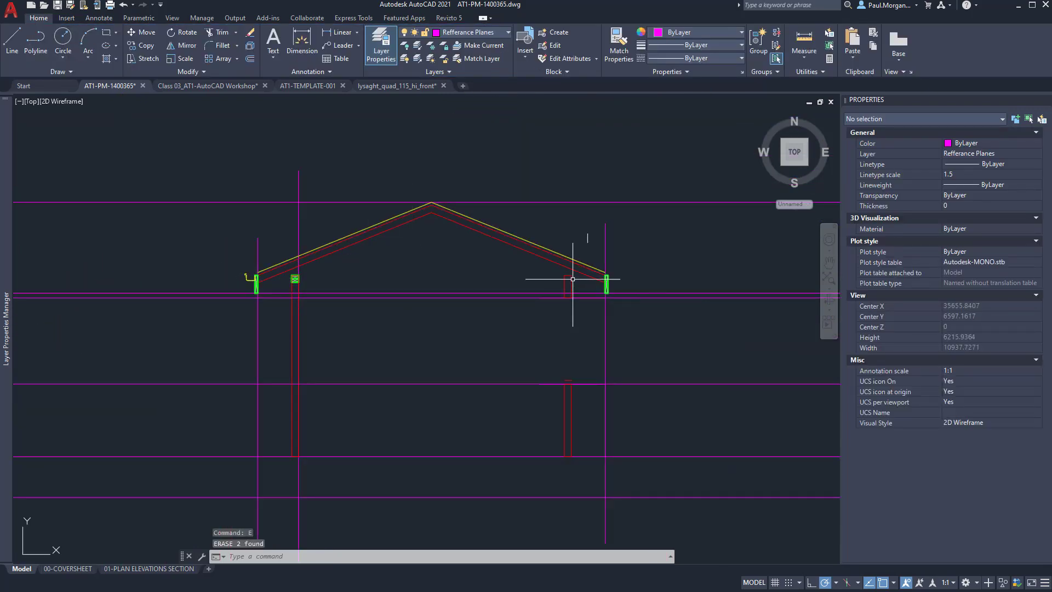
# Mirror the left eave's gutter about a vertical line through the roof ridge, keeping the original.
pyautogui.click(246, 279)
pyautogui.moveTo(247, 279)
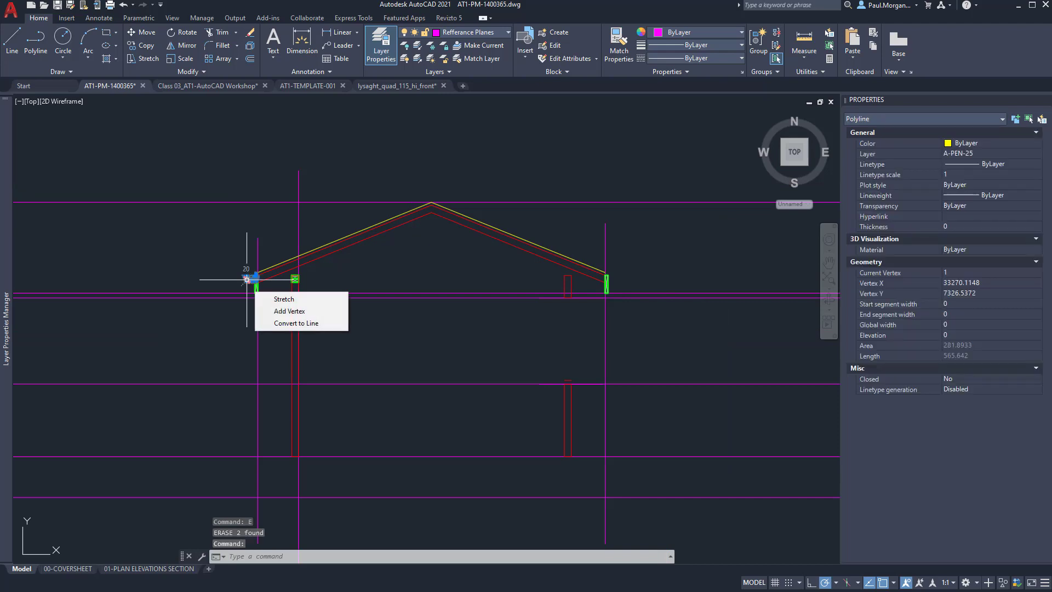
pyautogui.write('mi')
pyautogui.press('Return')
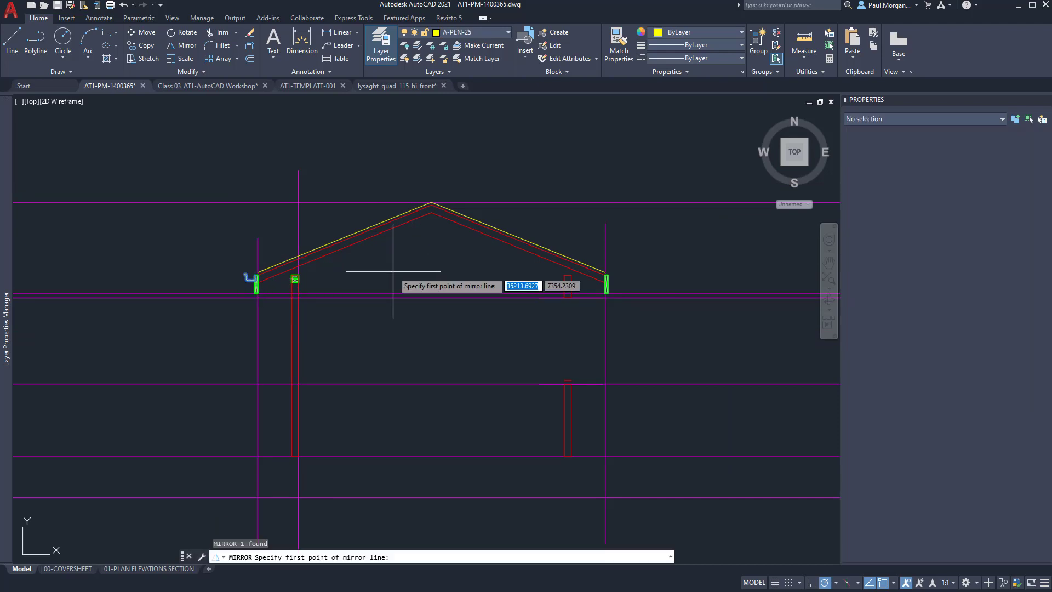
pyautogui.click(431, 202)
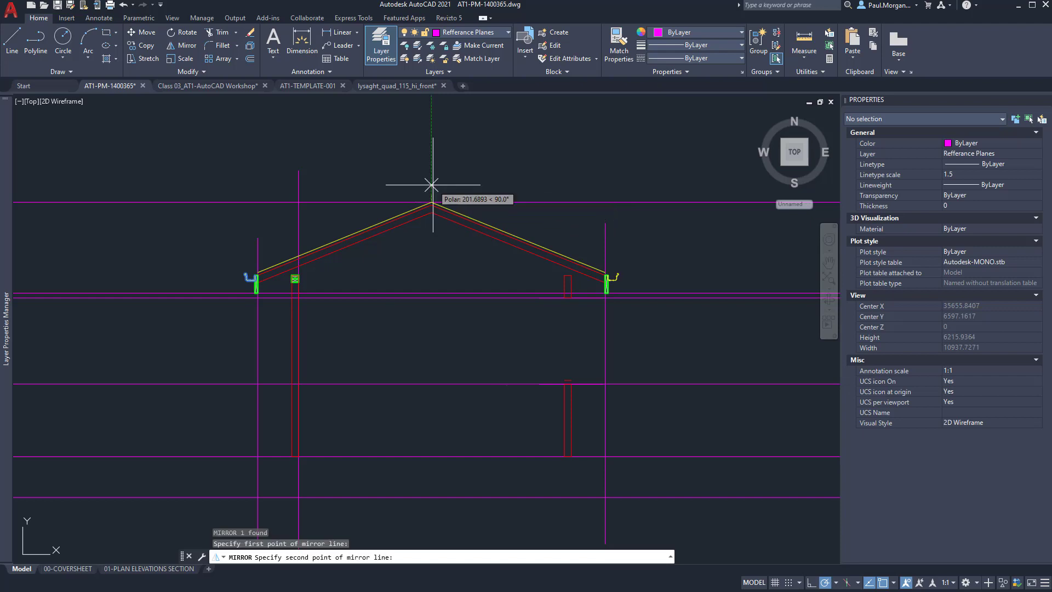
pyautogui.click(431, 185)
pyautogui.press('Return')
pyautogui.moveTo(419, 280); pyautogui.dragTo(481, 277, button='middle')
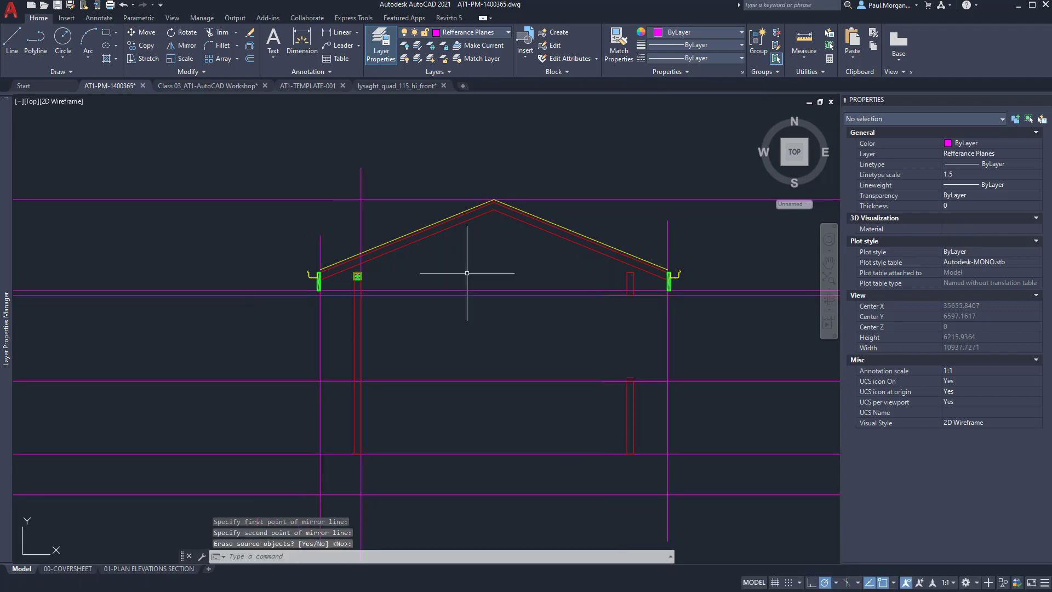
pyautogui.press('Escape')
pyautogui.press('Escape')
pyautogui.press('Escape')
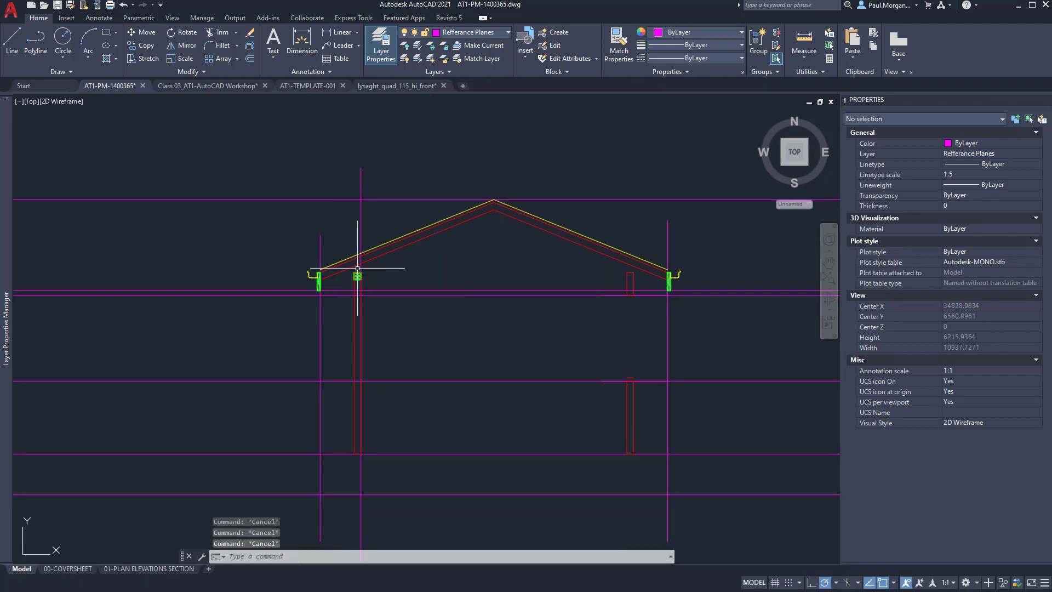
# Erase the two crossed top-plate blocks at the head of the copied section's left wall.
pyautogui.scroll(8, 357, 268)
pyautogui.click(345, 361)
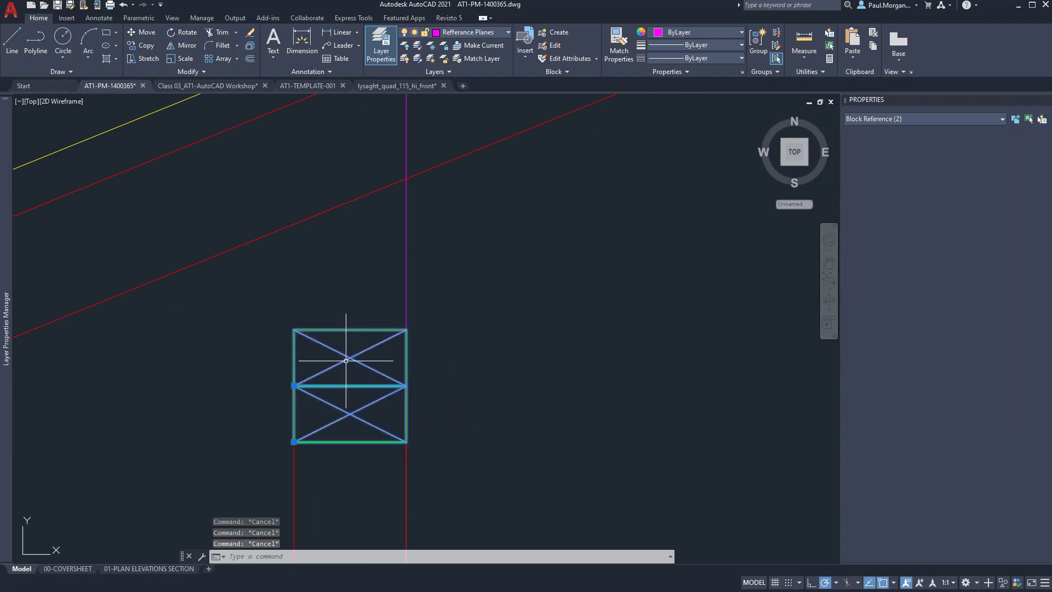
pyautogui.write('E')
pyautogui.press('Return')
pyautogui.scroll(-8, 346, 360)
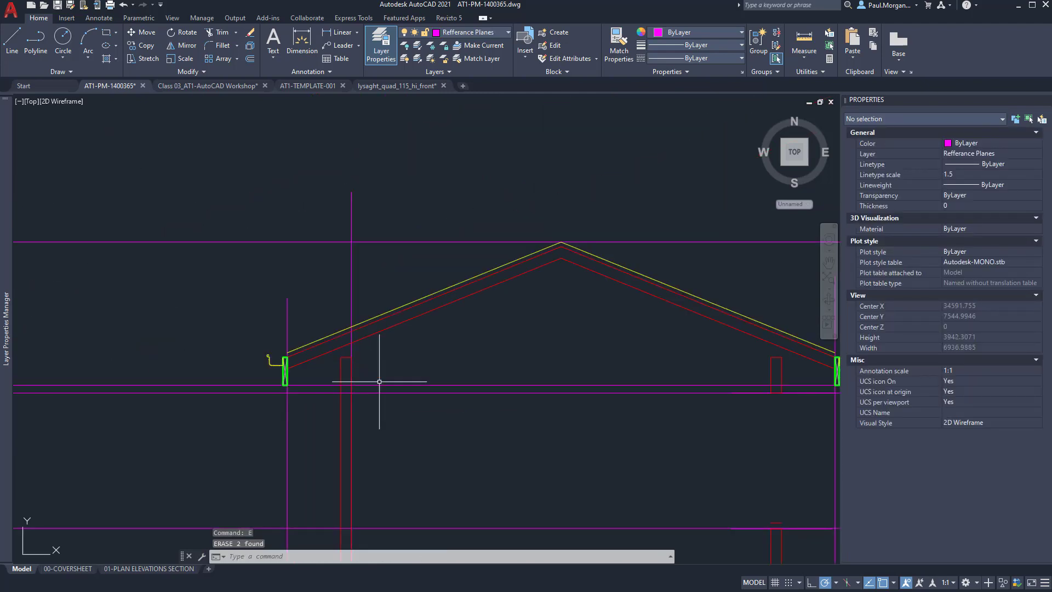
pyautogui.moveTo(380, 382); pyautogui.dragTo(313, 327, button='middle')
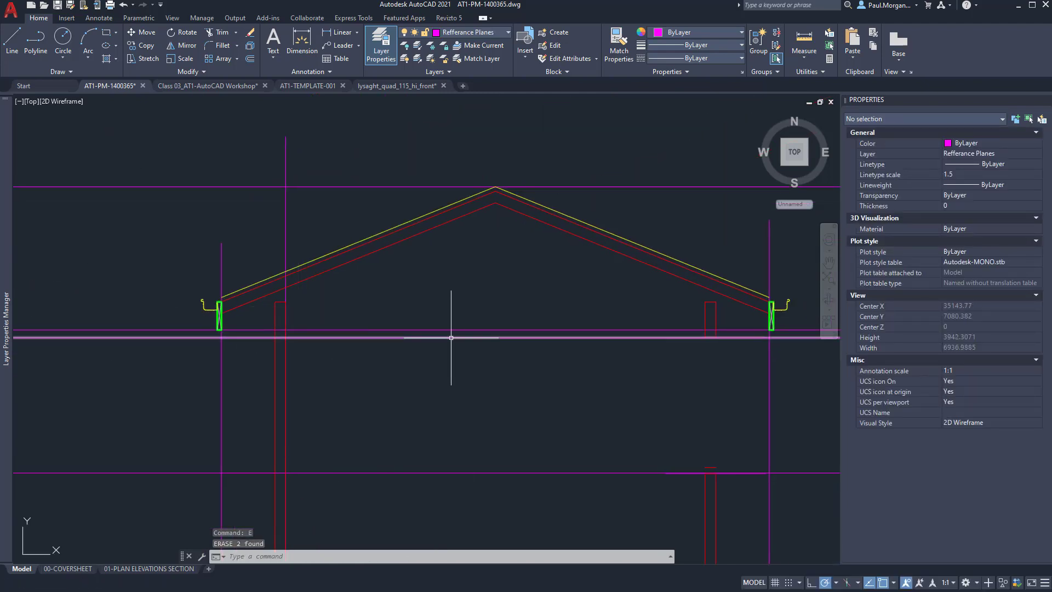
pyautogui.moveTo(446, 305); pyautogui.dragTo(425, 286, button='middle')
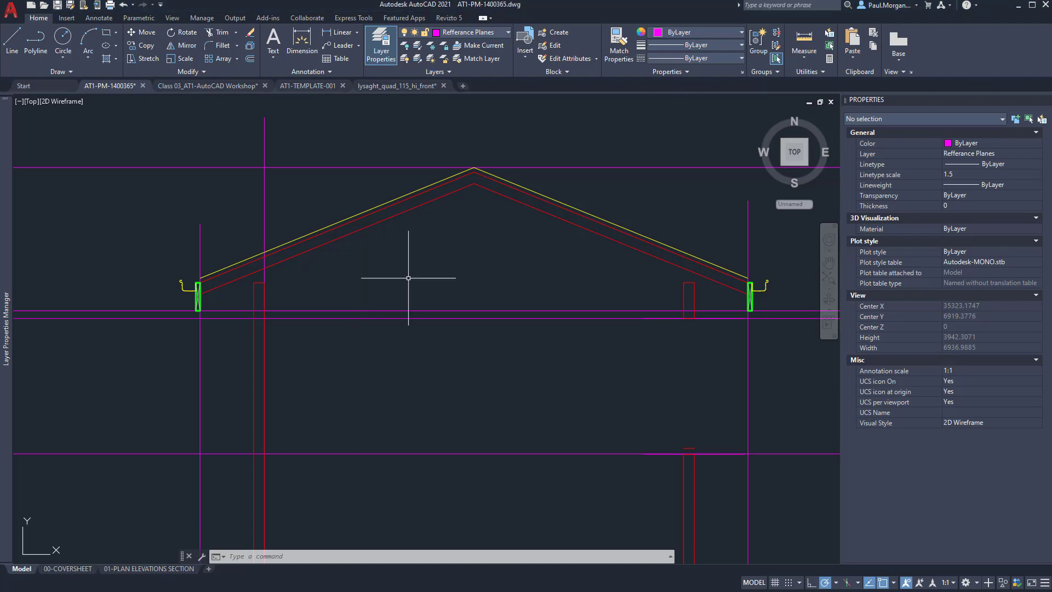
pyautogui.moveTo(420, 272); pyautogui.dragTo(390, 280, button='middle')
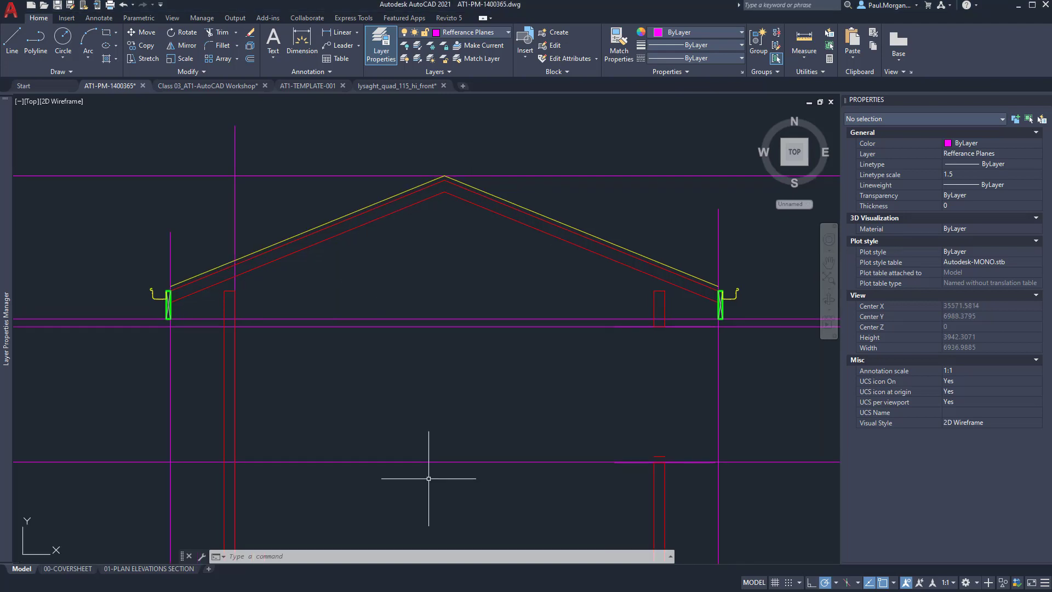
# Switch to the reference drawing set in Revu, examine the South and North Elevations, and return to AutoCAD.
pyautogui.hotkey('alt', 'Tab')
pyautogui.scroll(8, 294, 208)
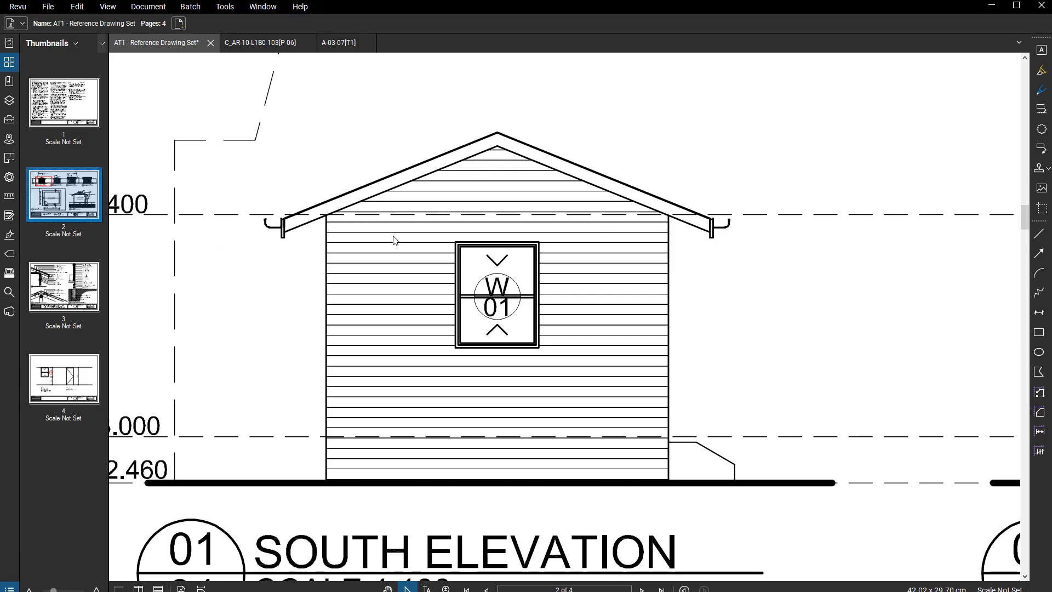
pyautogui.scroll(-5, 560, 413)
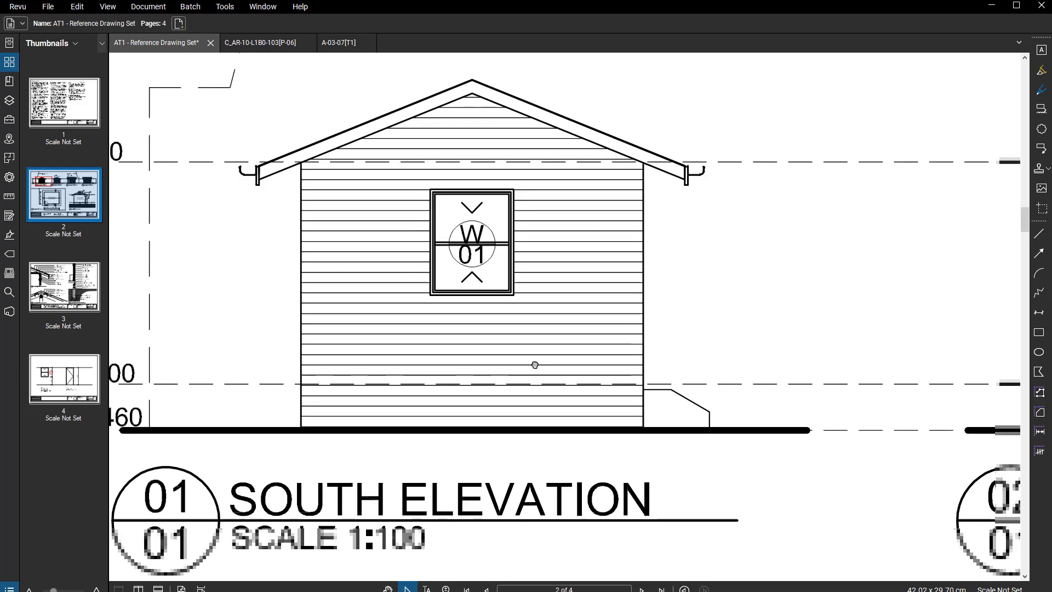
pyautogui.scroll(-5, 462, 352)
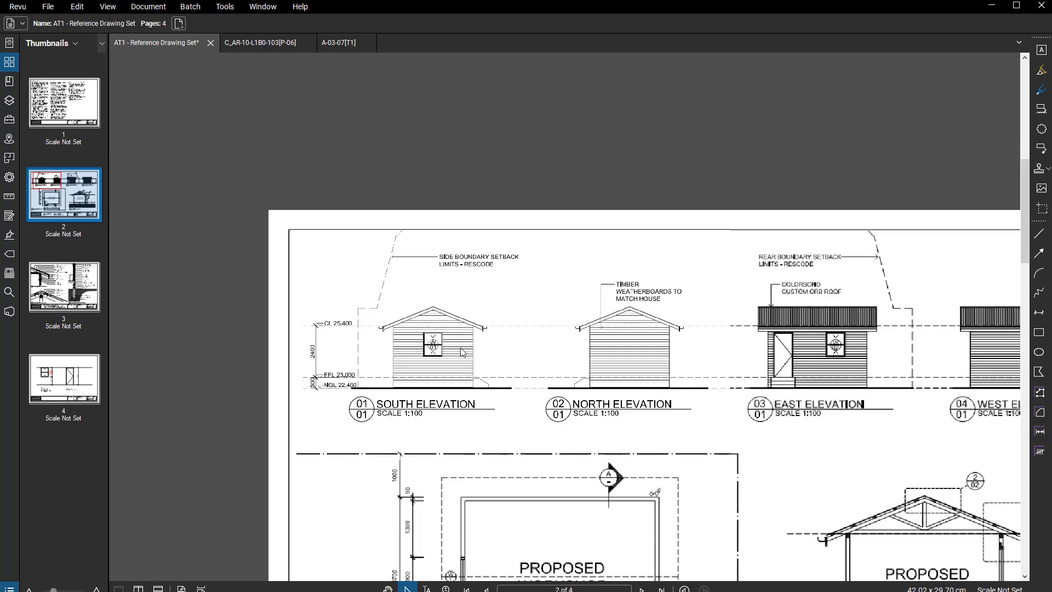
pyautogui.scroll(7, 435, 350)
pyautogui.scroll(-2, 447, 331)
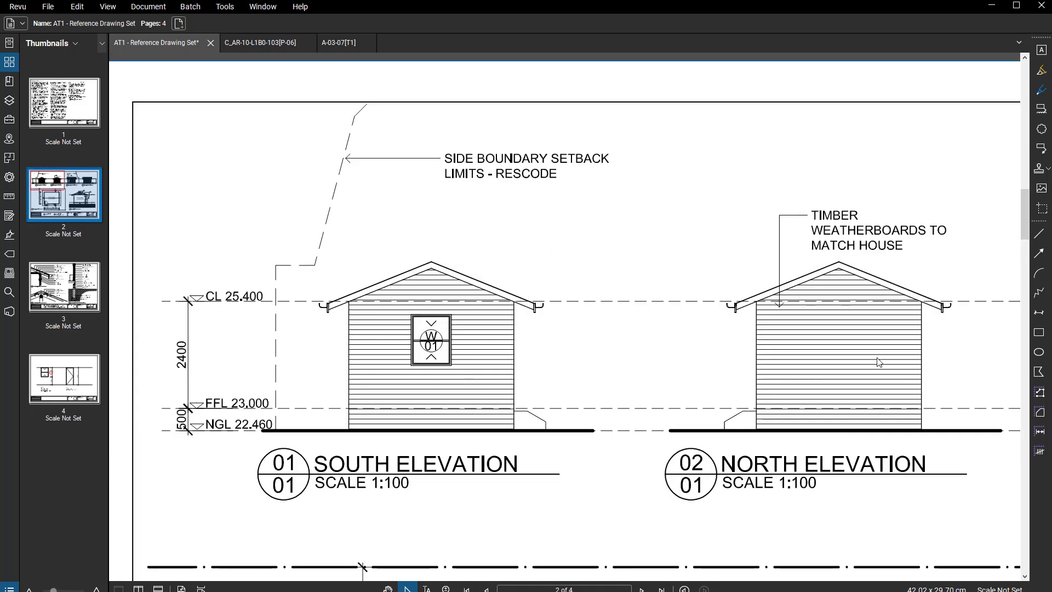
pyautogui.click(989, 10)
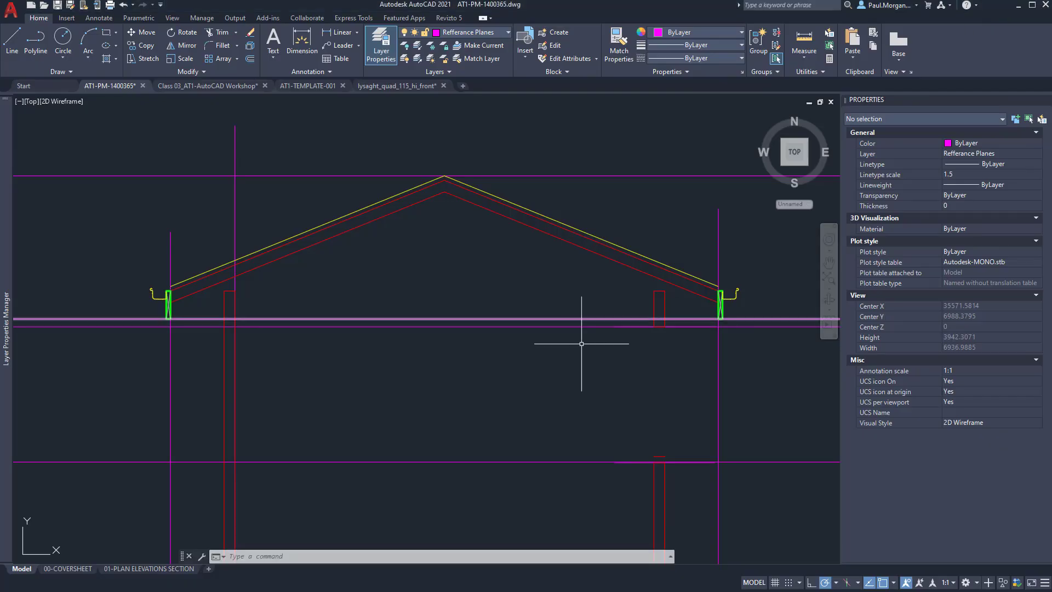
# Erase the short wall outline above the window opening in the copied section's right wall.
pyautogui.moveTo(580, 343); pyautogui.dragTo(584, 315, button='middle')
pyautogui.moveTo(437, 330); pyautogui.dragTo(497, 283, button='middle')
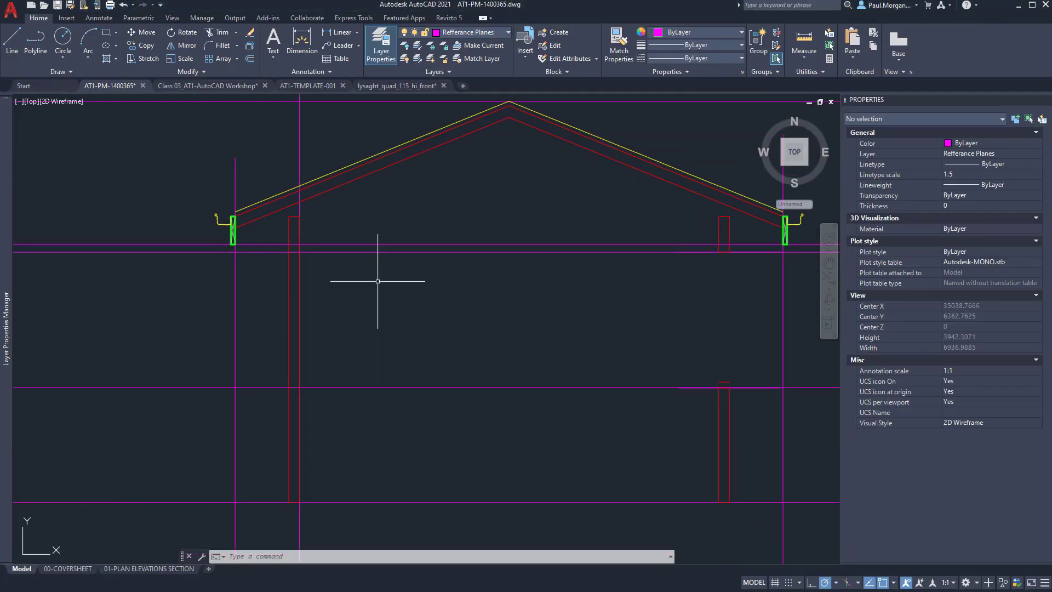
pyautogui.click(288, 300)
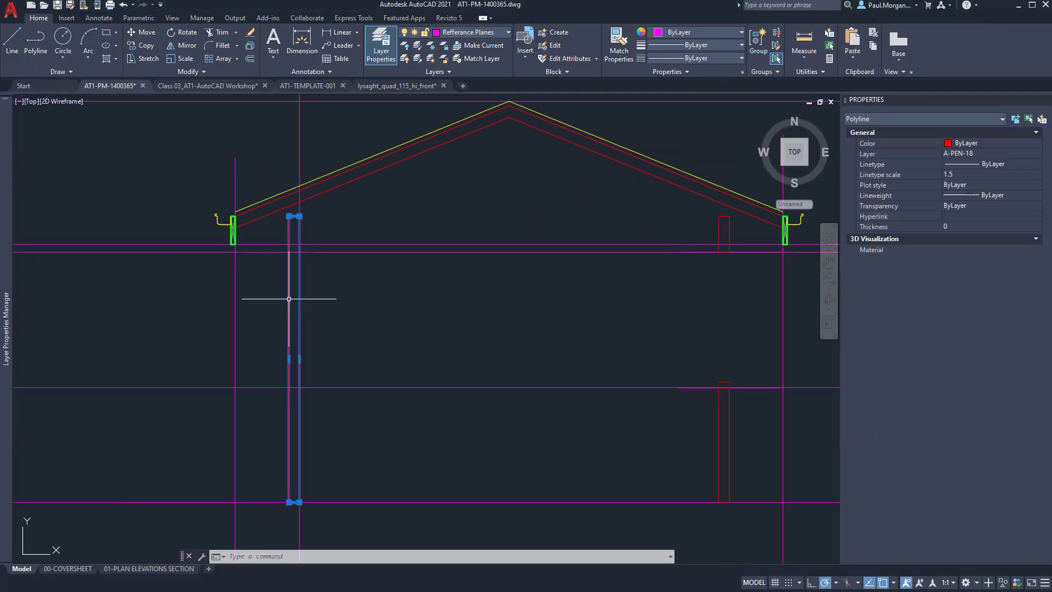
pyautogui.click(729, 230)
pyautogui.press('Escape')
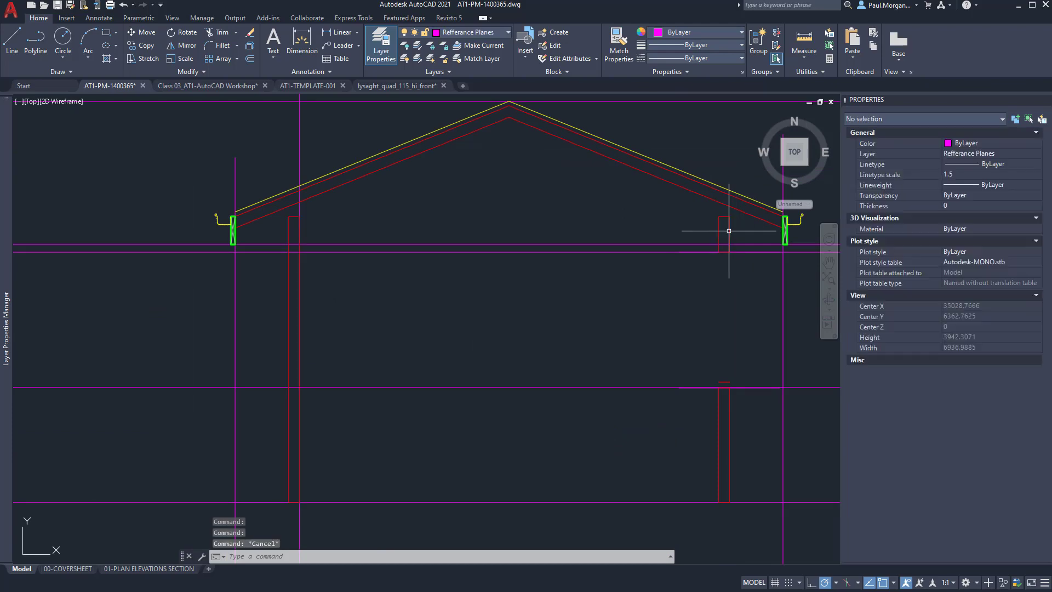
pyautogui.click(729, 231)
pyautogui.write('E')
pyautogui.press('Return')
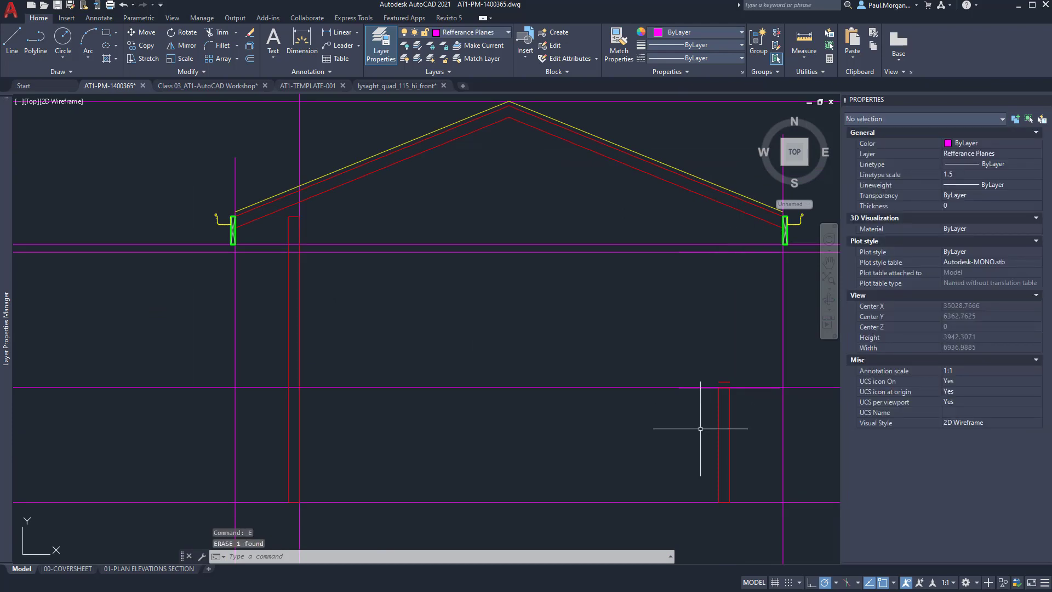
# Make A-PEN-18 the current layer and turn off the Refferance Planes layer.
pyautogui.scroll(-2, 642, 425)
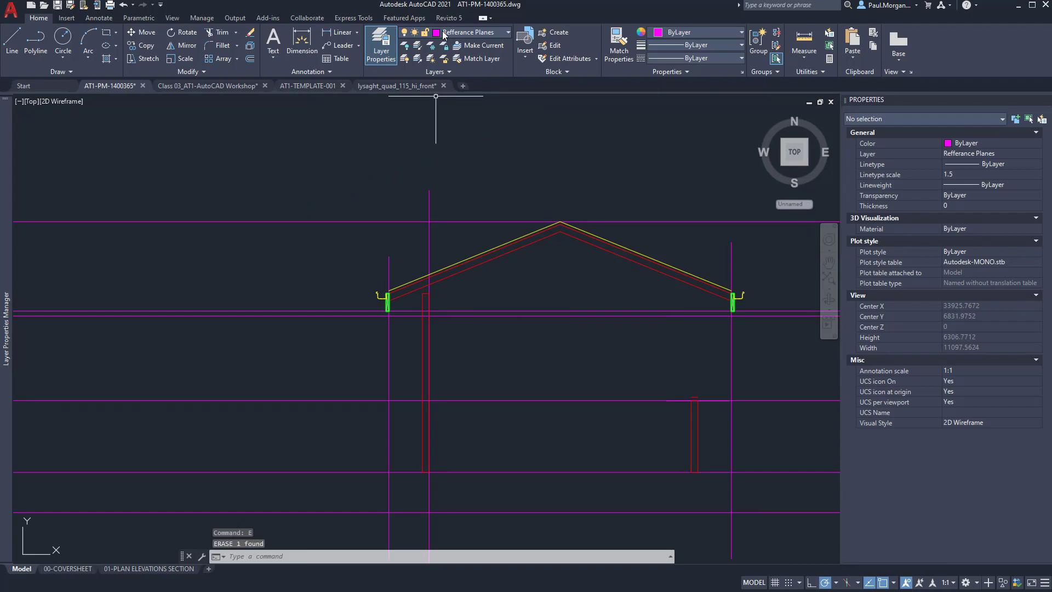
pyautogui.click(465, 34)
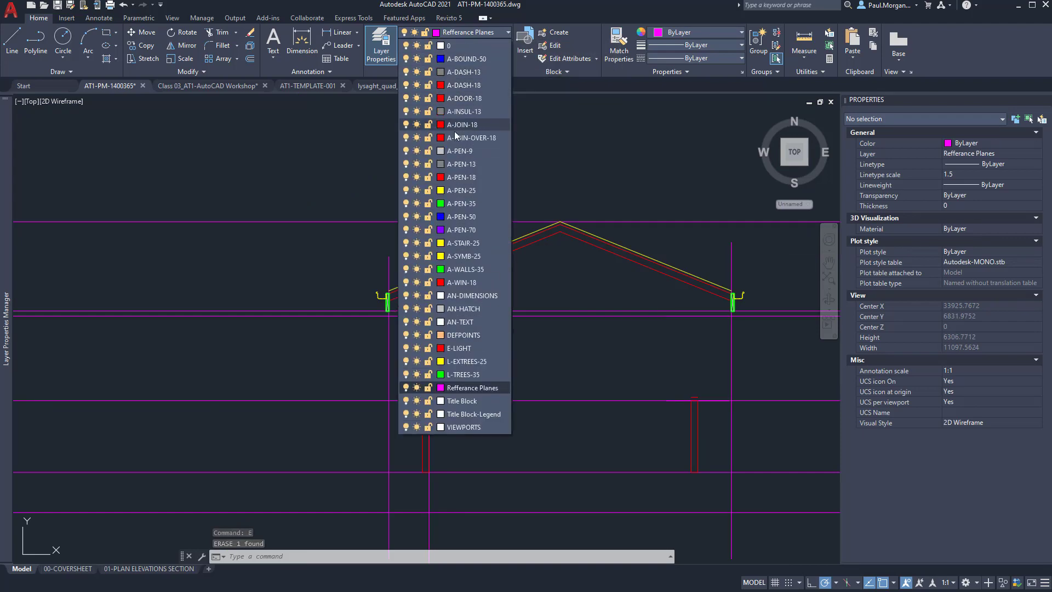
pyautogui.click(465, 177)
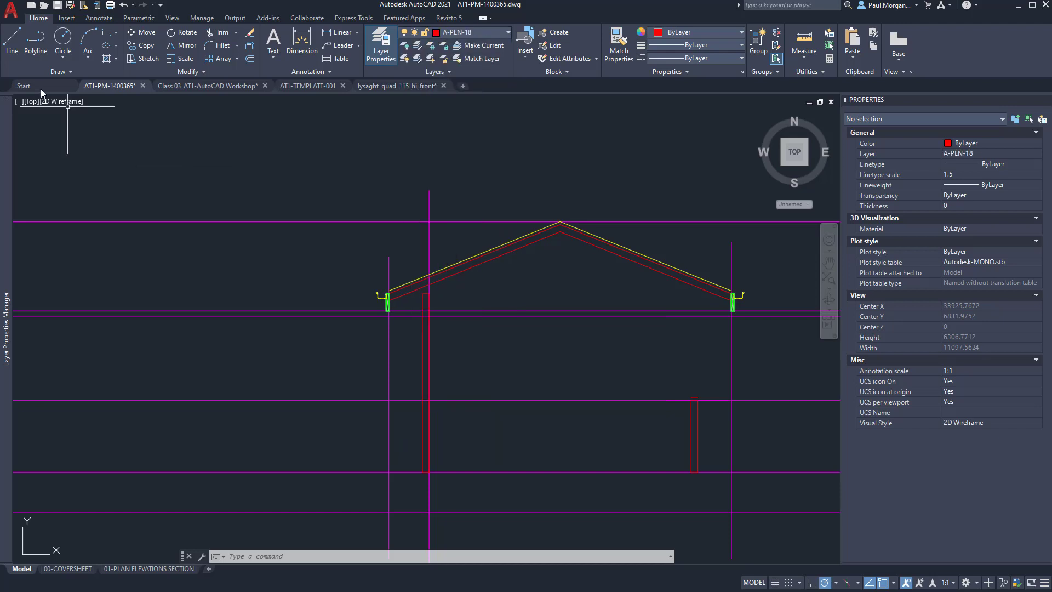
pyautogui.moveTo(5, 140)
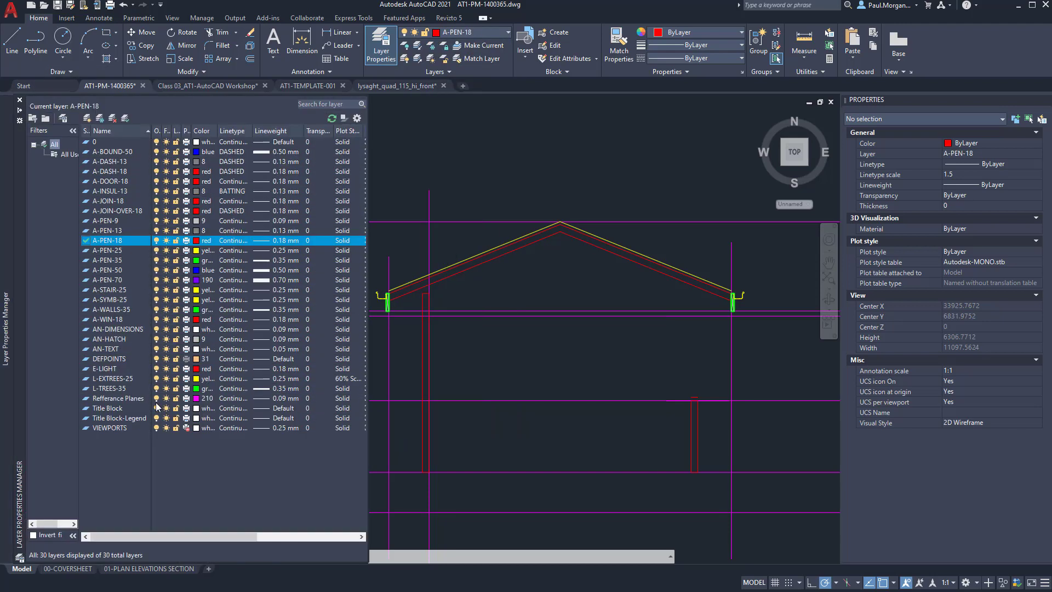
pyautogui.click(157, 399)
# Explode the left and right wall outline polylines into separate lines.
pyautogui.moveTo(567, 370); pyautogui.dragTo(593, 321, button='middle')
pyautogui.click(756, 383)
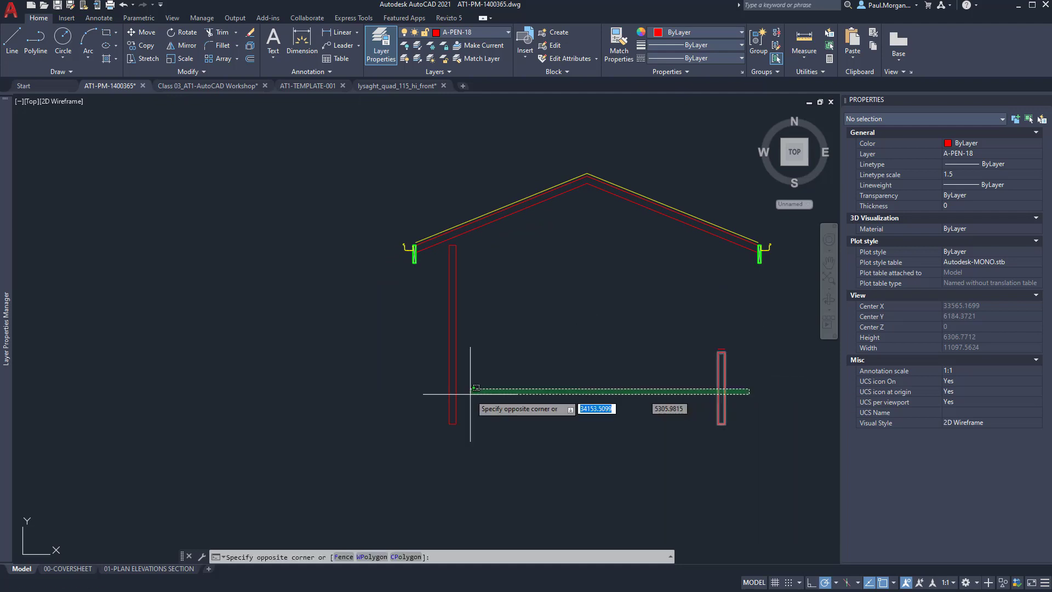
pyautogui.click(419, 403)
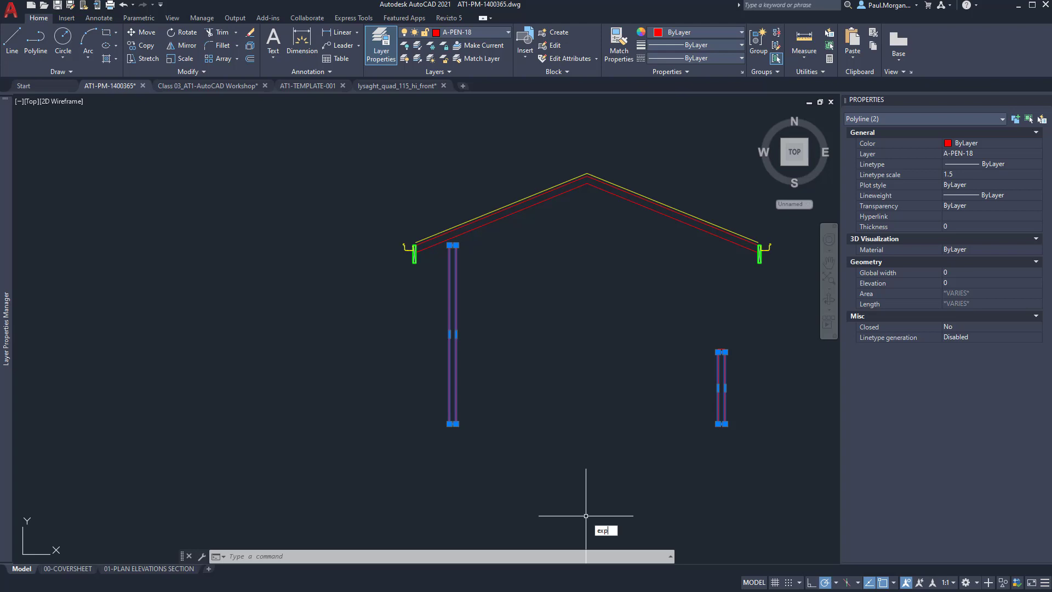
pyautogui.write('explode')
pyautogui.press('Return')
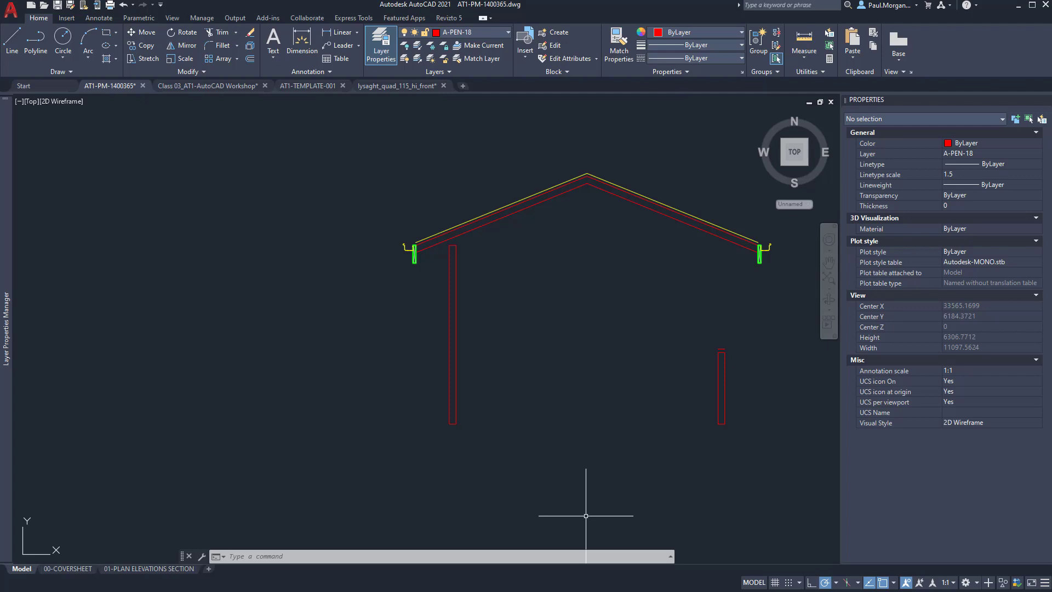
# Erase the left wall's inner line and its top and bottom end lines, keeping only the outer face.
pyautogui.scroll(2, 503, 426)
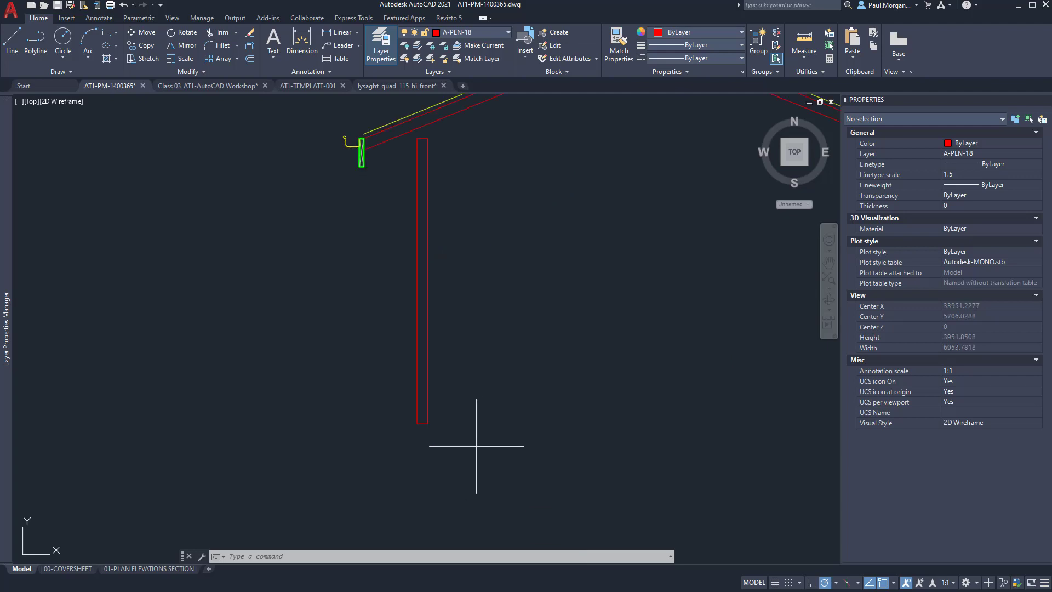
pyautogui.click(482, 435)
pyautogui.click(420, 134)
pyautogui.write('e')
pyautogui.press('space')
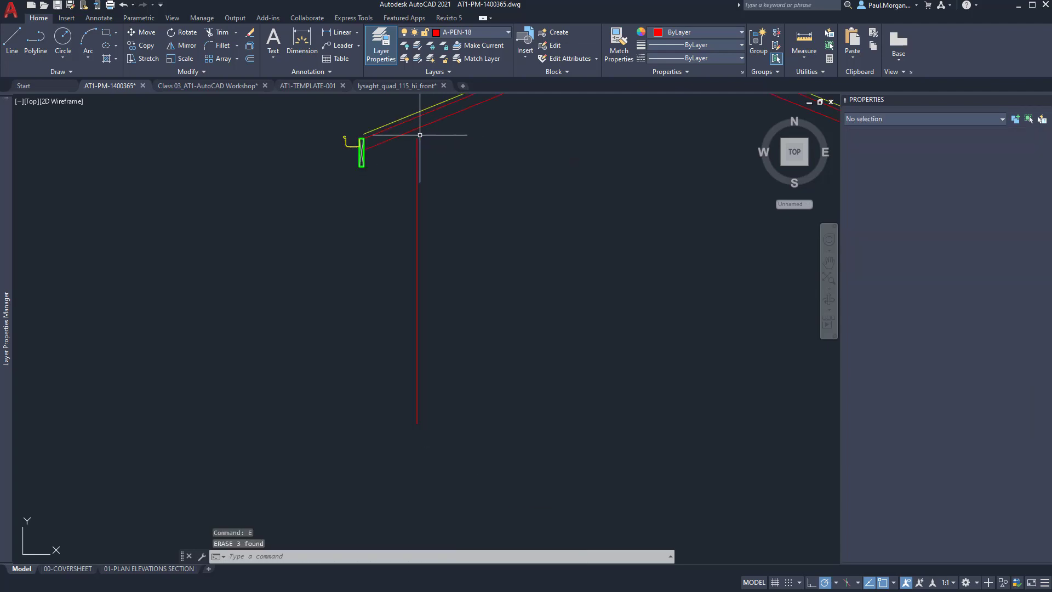
# Erase the right wall's inner line, its end lines and the short line above it, keeping only the outer face.
pyautogui.moveTo(605, 305); pyautogui.dragTo(364, 330, button='middle')
pyautogui.click(614, 318)
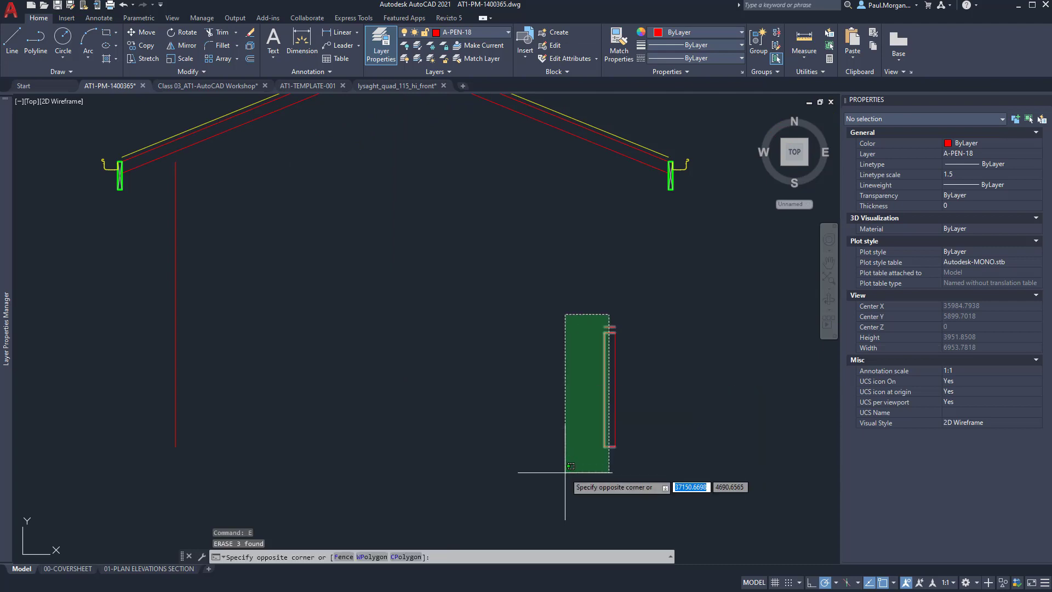
pyautogui.click(570, 484)
pyautogui.write('e')
pyautogui.press('space')
pyautogui.scroll(-4, 565, 472)
pyautogui.scroll(4, 511, 427)
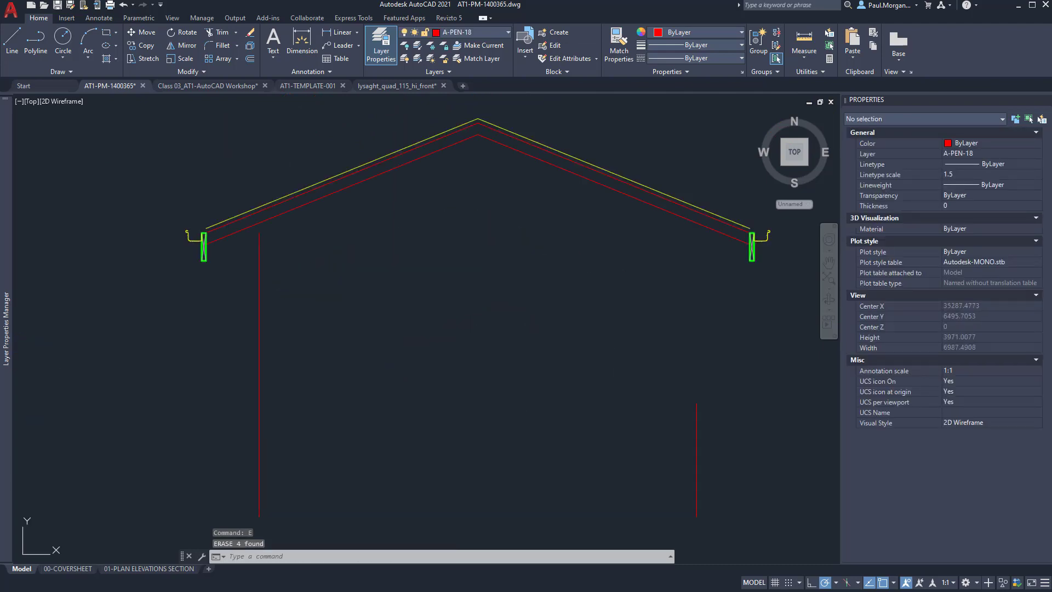
# Extend the left and right outer wall lines up to the lower red roof lines.
pyautogui.write('ex')
pyautogui.press('space')
pyautogui.click(697, 410)
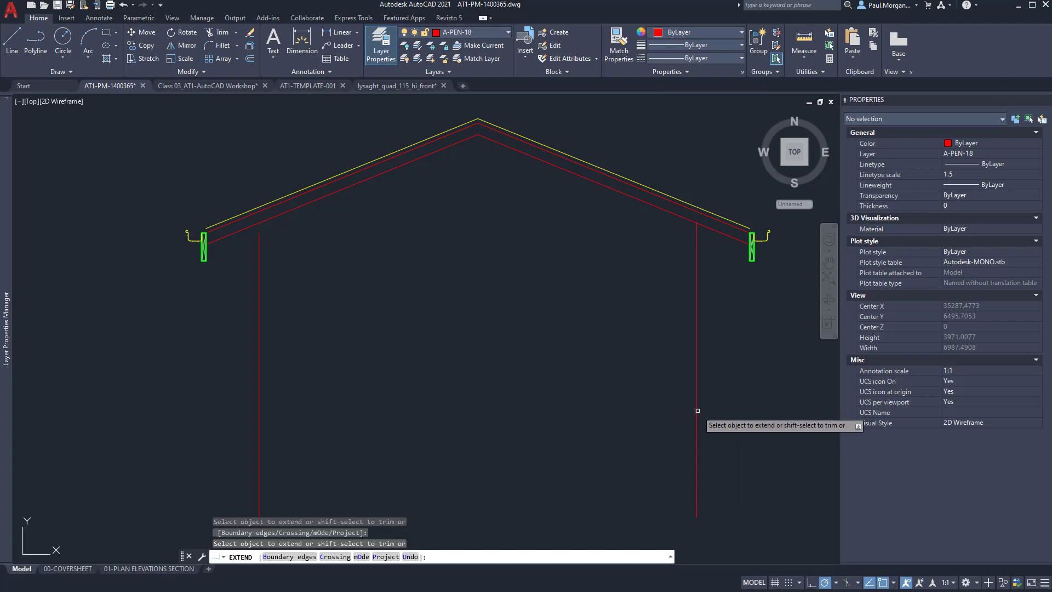
pyautogui.click(258, 273)
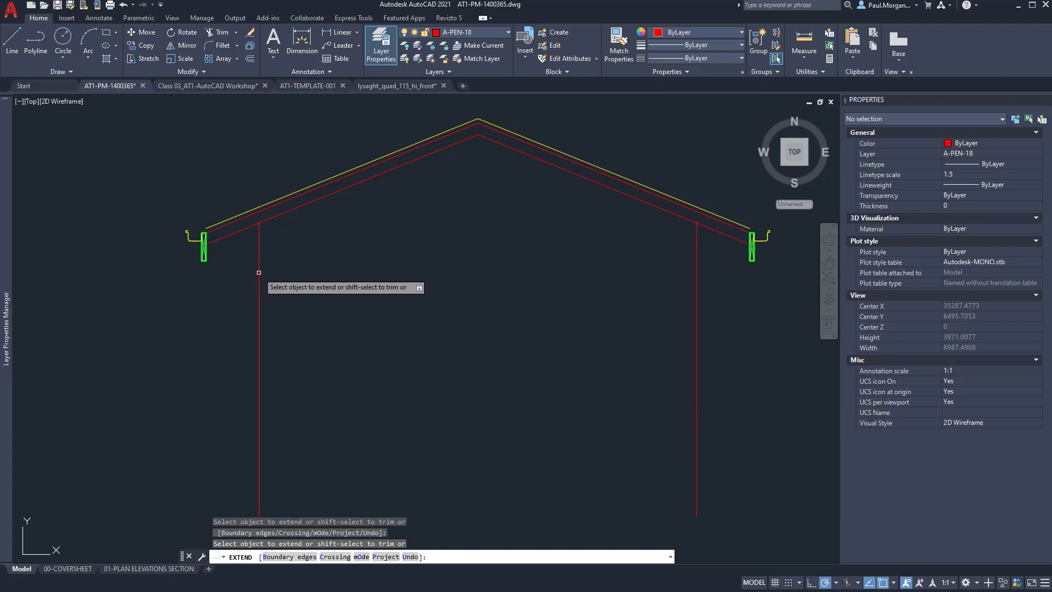
pyautogui.scroll(-4, 258, 272)
pyautogui.scroll(6, 282, 257)
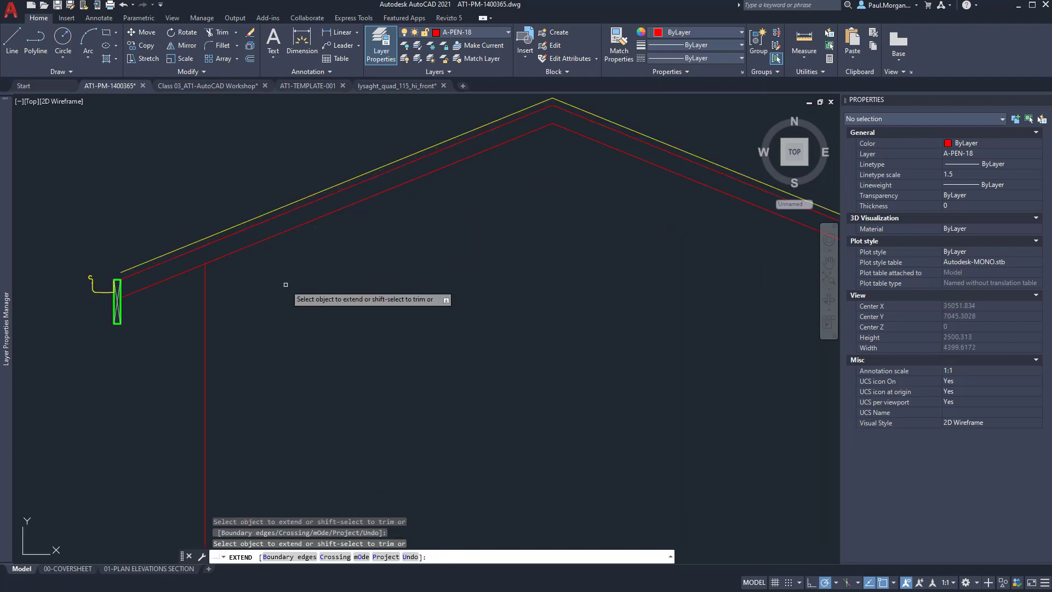
pyautogui.scroll(-2, 275, 323)
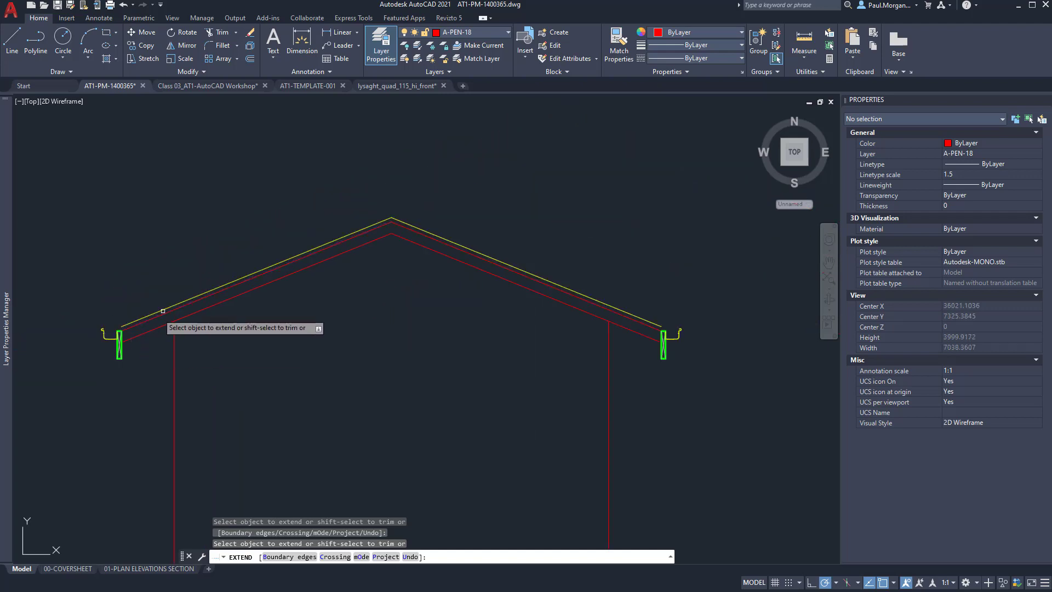
pyautogui.press('Escape')
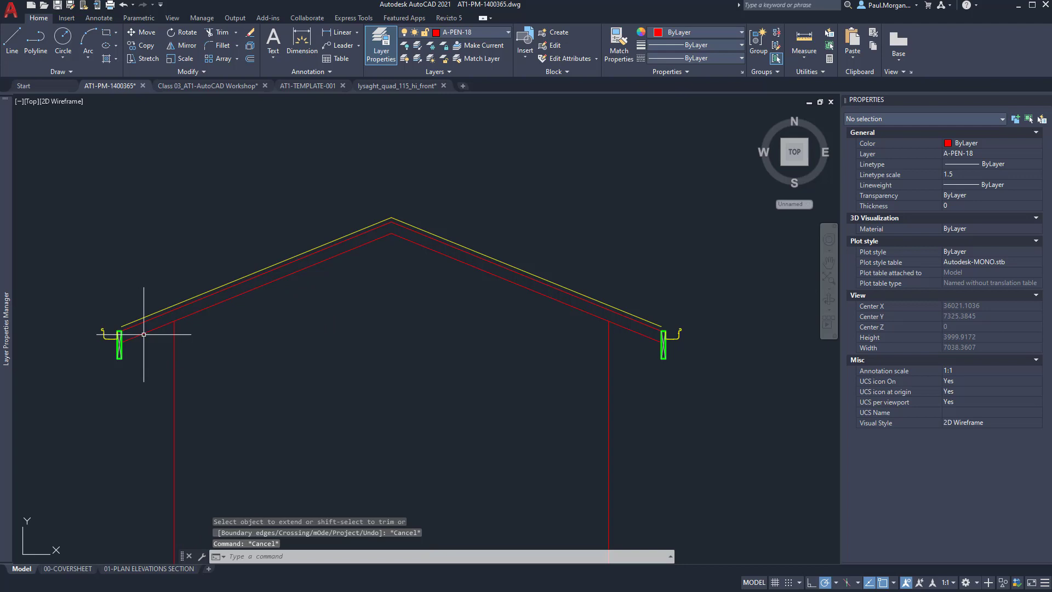
# Offset the upper red roof line on both slopes 200 mm downward.
pyautogui.click(143, 334)
pyautogui.scroll(2, 137, 338)
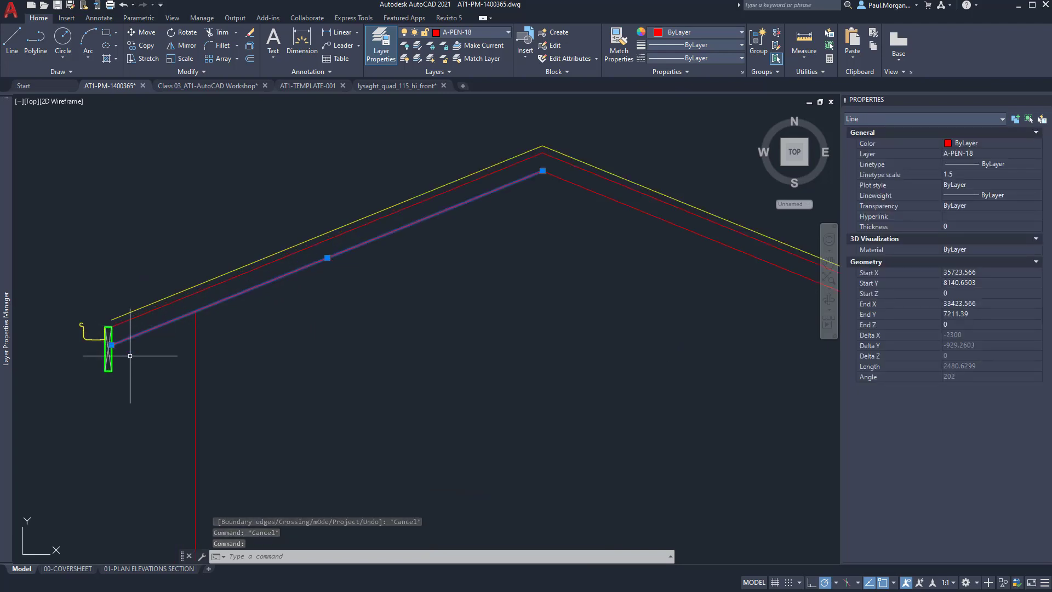
pyautogui.scroll(4, 146, 305)
pyautogui.press('Escape')
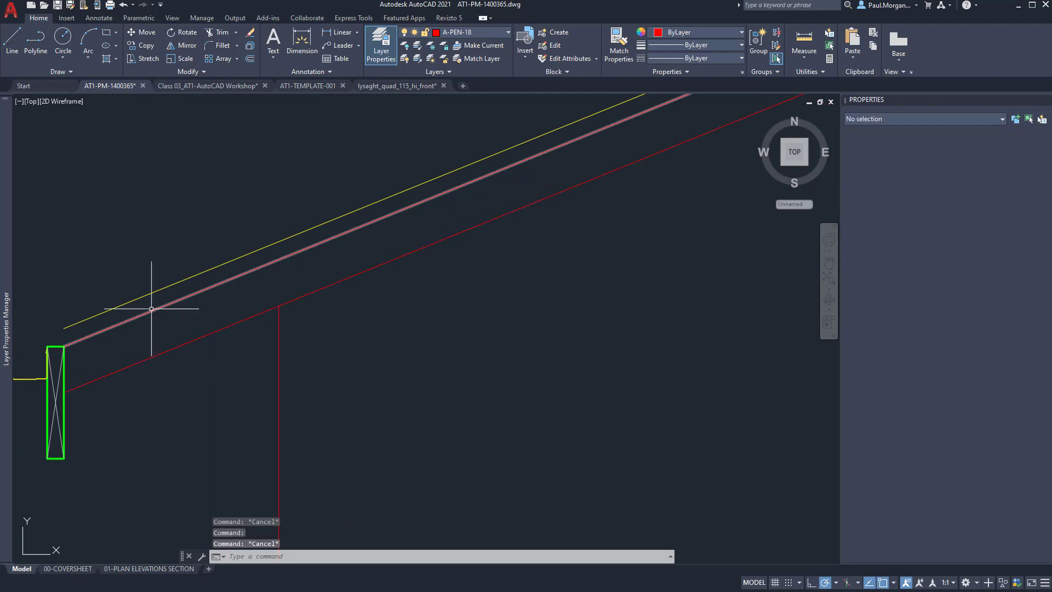
pyautogui.click(151, 308)
pyautogui.write('o')
pyautogui.press('Return')
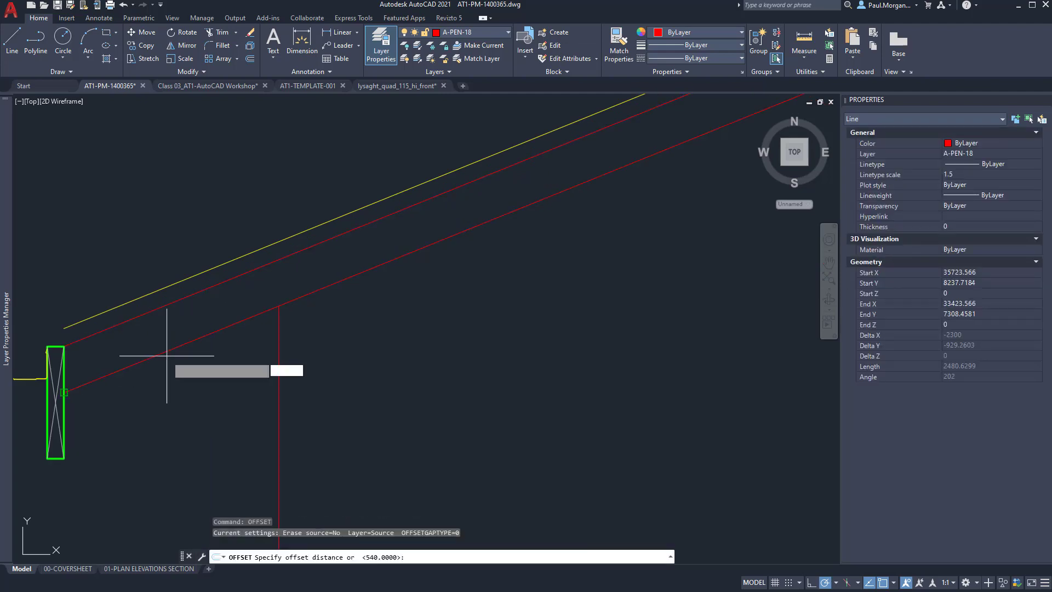
pyautogui.write('200')
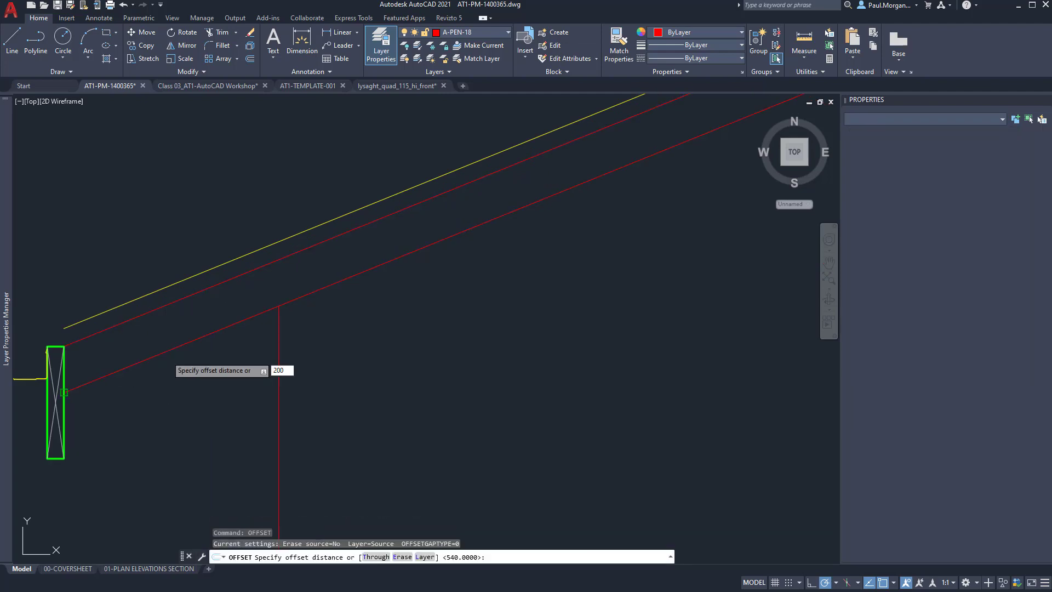
pyautogui.press('Return')
pyautogui.click(142, 359)
pyautogui.click(161, 383)
pyautogui.scroll(-3, 160, 382)
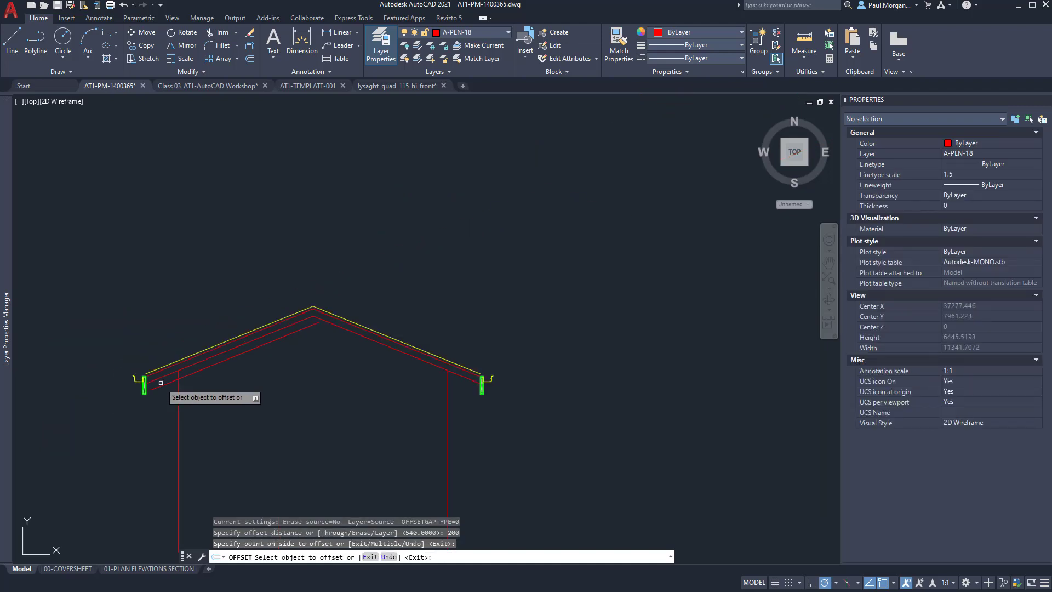
pyautogui.scroll(3, 335, 326)
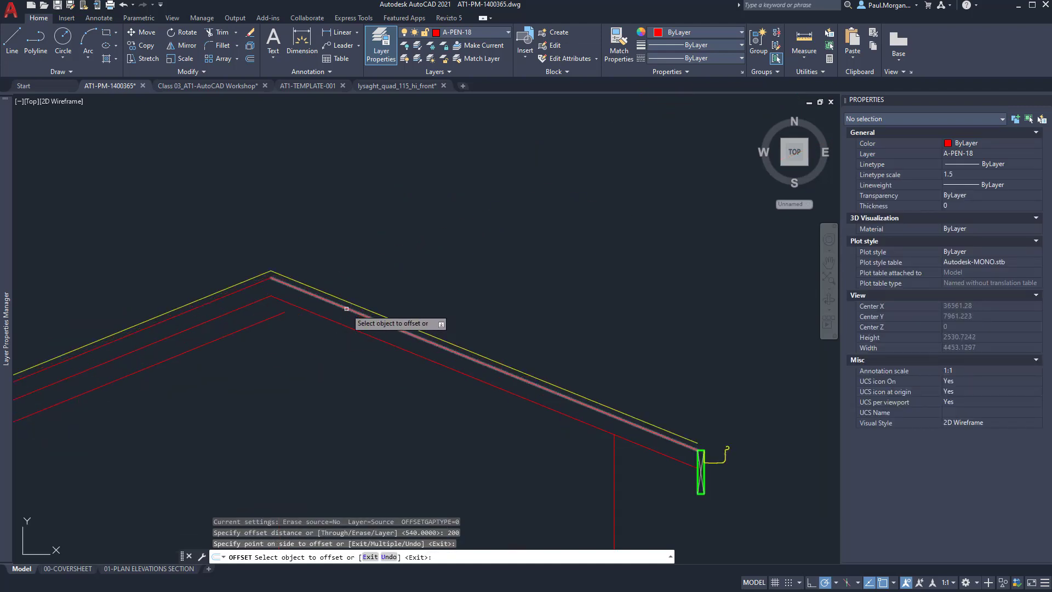
pyautogui.click(348, 307)
pyautogui.click(343, 324)
pyautogui.scroll(-5, 348, 345)
pyautogui.moveTo(348, 345); pyautogui.dragTo(354, 341, button='middle')
pyautogui.press('Escape')
pyautogui.press('Escape')
pyautogui.press('Escape')
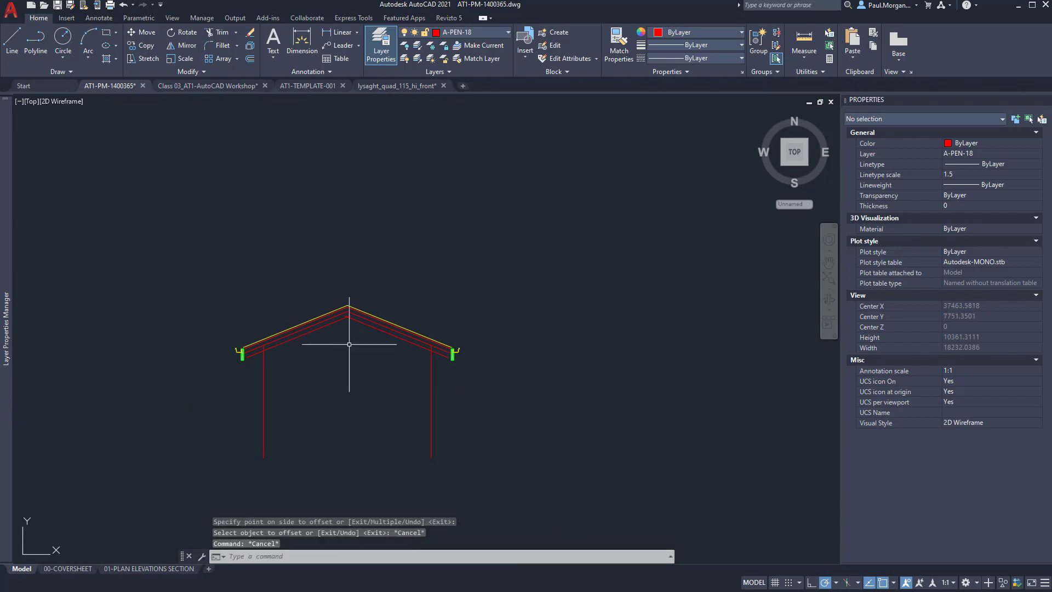
# Switch to the reference drawing set in Revu and examine the gable roof edge on the south elevation.
pyautogui.hotkey('alt', 'Tab')
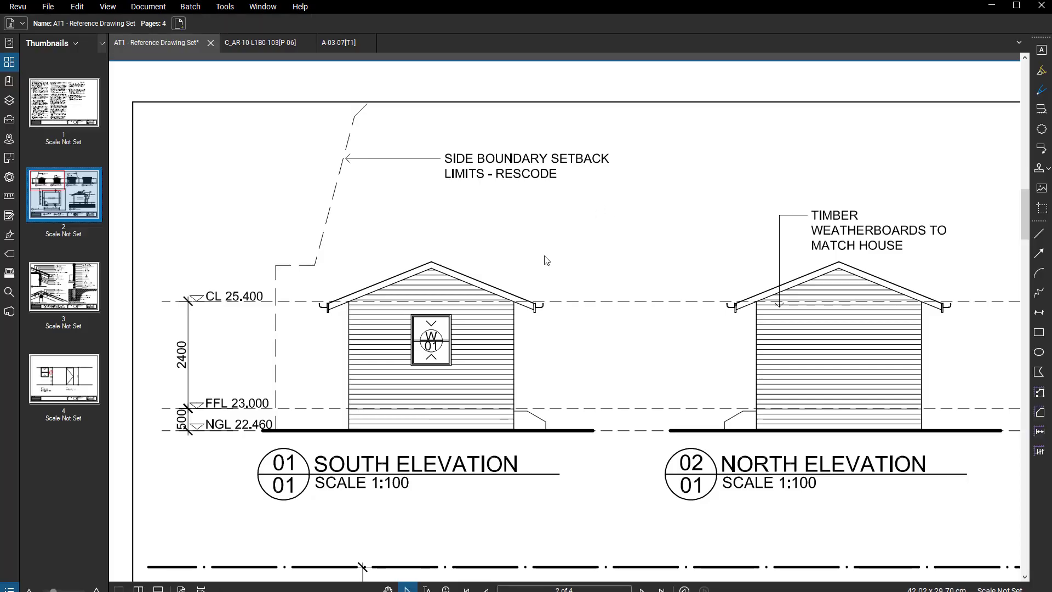
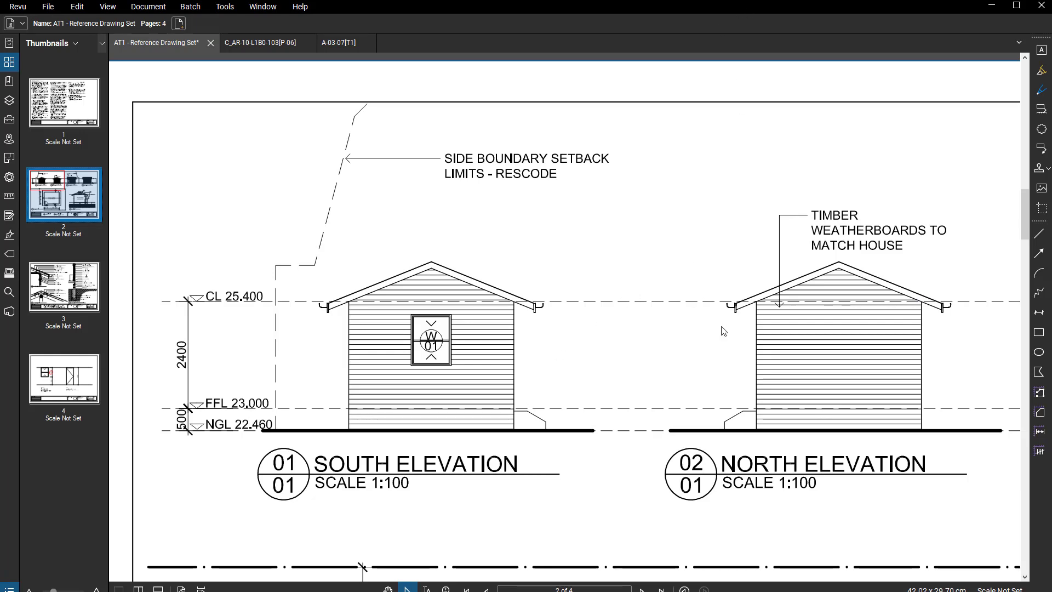
pyautogui.scroll(-3, 721, 331)
pyautogui.scroll(3, 724, 332)
pyautogui.moveTo(723, 331)
pyautogui.mouseDown(button='middle')
pyautogui.moveTo(354, 347)
pyautogui.moveTo(666, 366)
pyautogui.mouseUp(button='middle')
pyautogui.scroll(5, 444, 288)
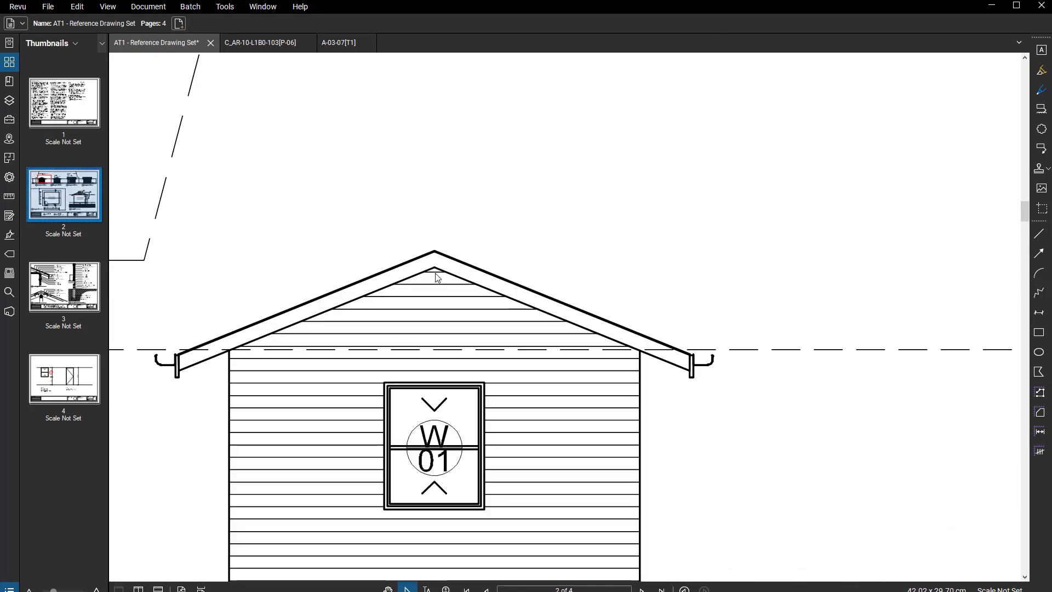
pyautogui.scroll(-5, 437, 276)
pyautogui.click(991, 6)
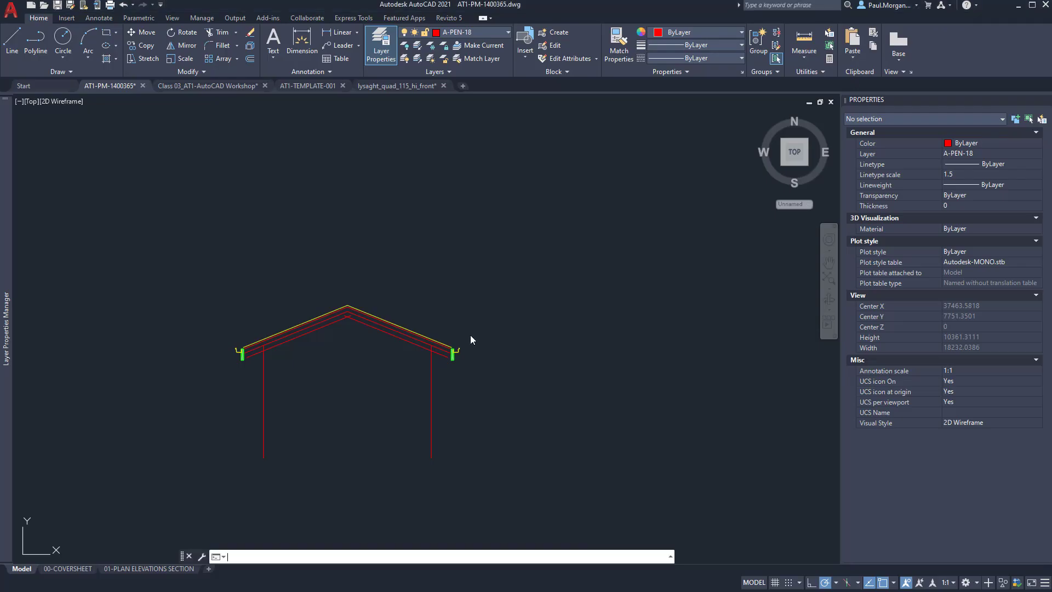
# Return to AutoCAD and erase the two roof lines offset by 200 mm.
pyautogui.moveTo(335, 358); pyautogui.dragTo(473, 354, button='middle')
pyautogui.scroll(5, 435, 341)
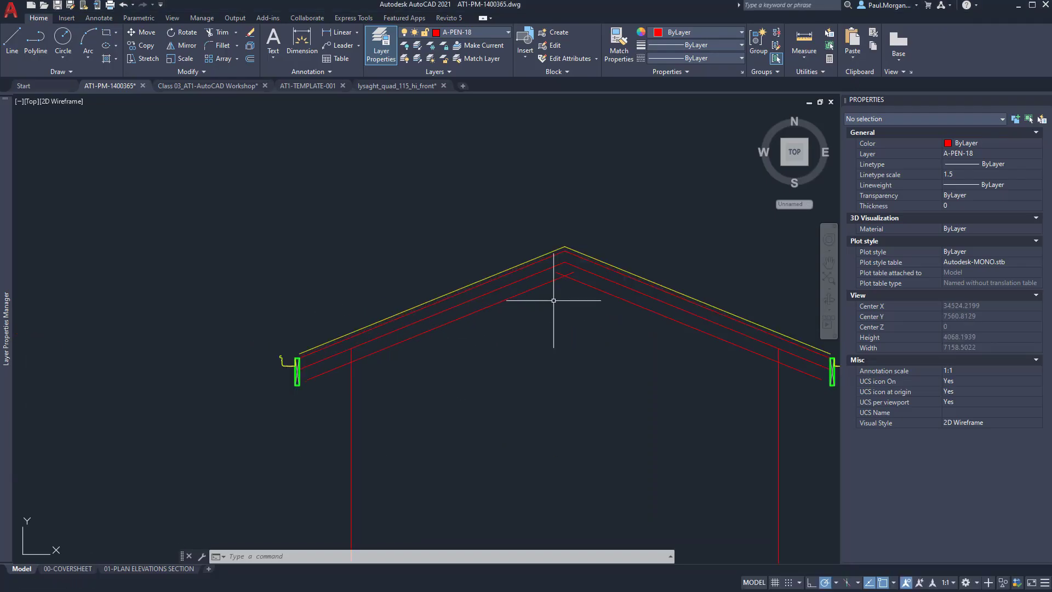
pyautogui.click(576, 280)
pyautogui.click(547, 283)
pyautogui.write('e')
pyautogui.press('Return')
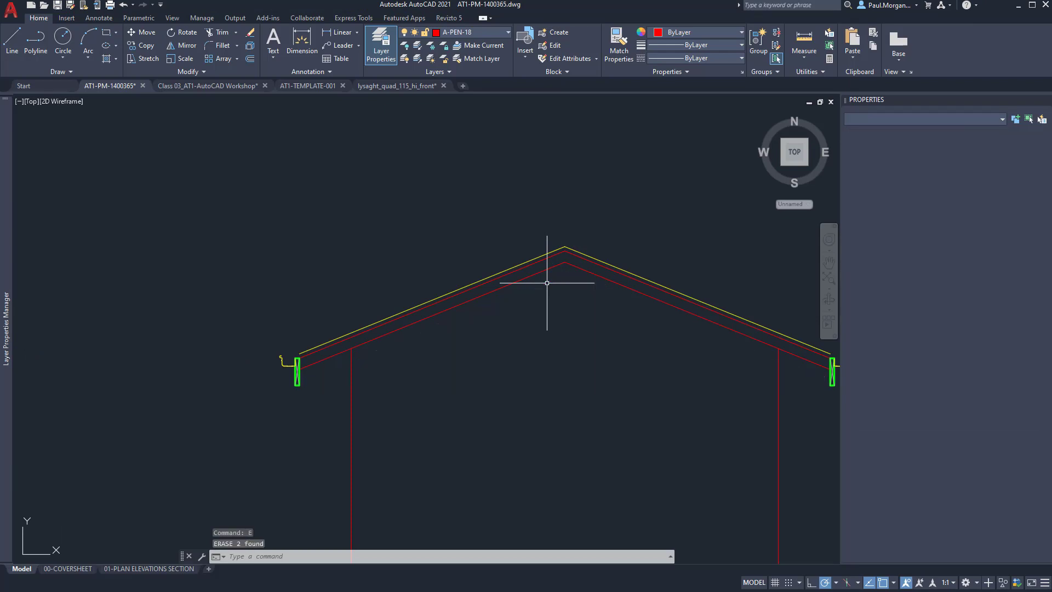
# Offset the upper red roof line on both slopes 135 mm downward.
pyautogui.click(545, 273)
pyautogui.write('o')
pyautogui.press('Return')
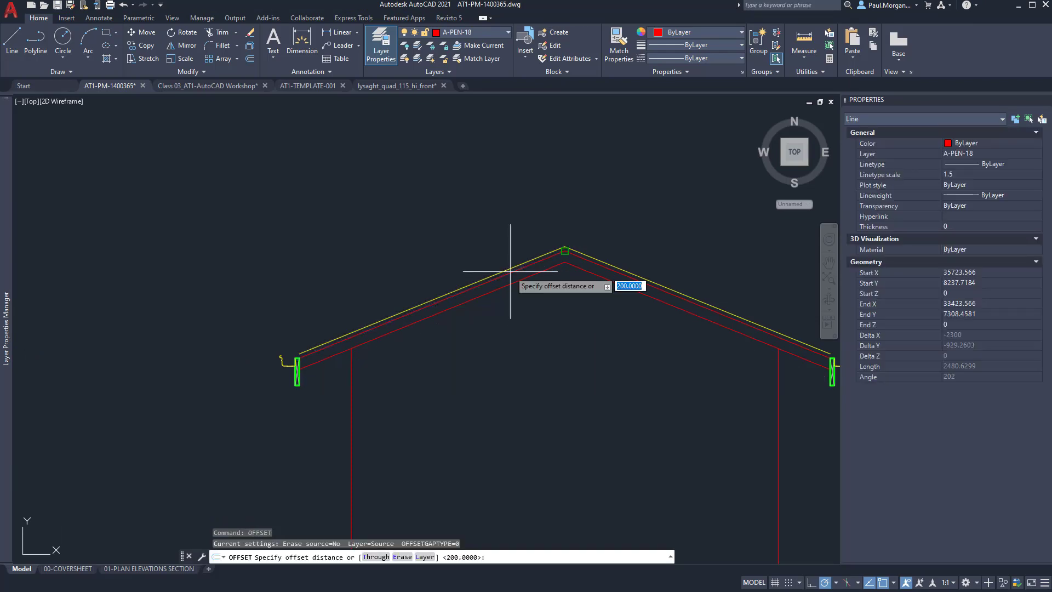
pyautogui.write('135')
pyautogui.press('Return')
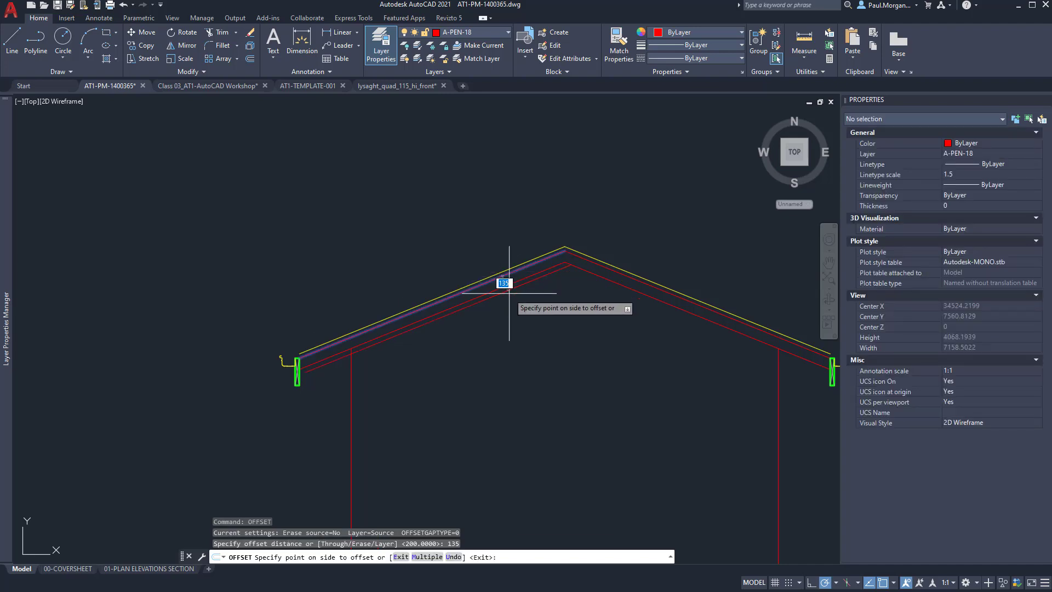
pyautogui.click(505, 284)
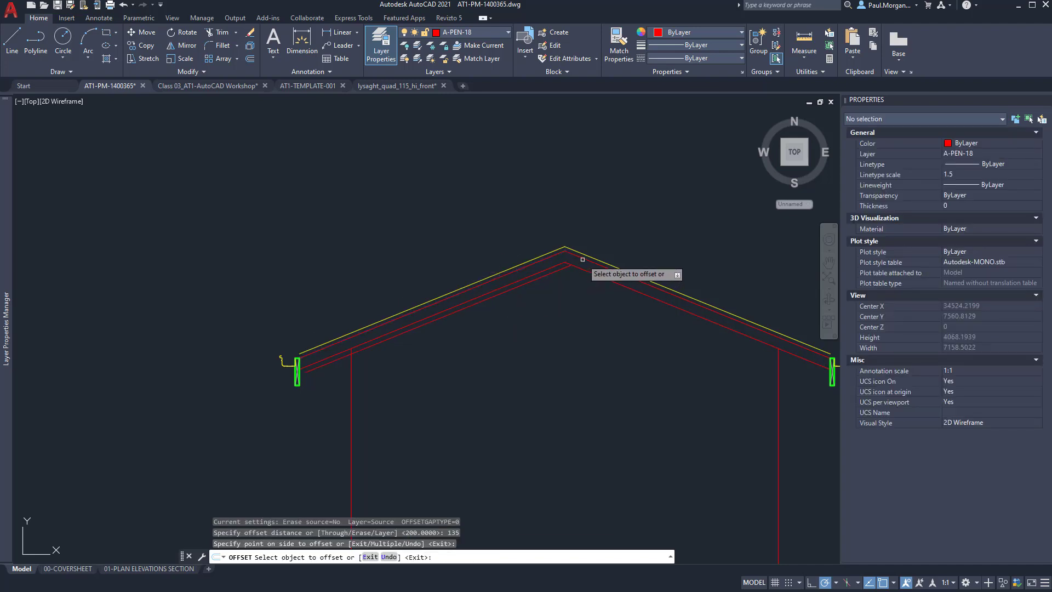
pyautogui.click(583, 259)
pyautogui.click(580, 224)
pyautogui.press('Escape')
pyautogui.press('Escape')
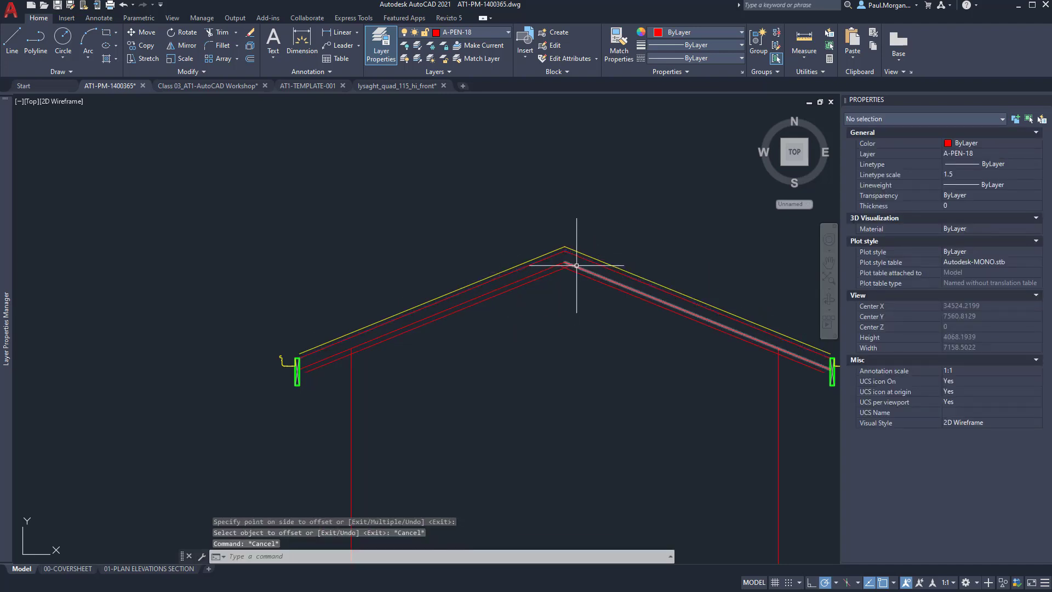
# Erase the original lower roof lines on both slopes, keeping the 135 mm offset lines below them.
pyautogui.scroll(3, 576, 265)
pyautogui.click(568, 270)
pyautogui.write('E')
pyautogui.press('Return')
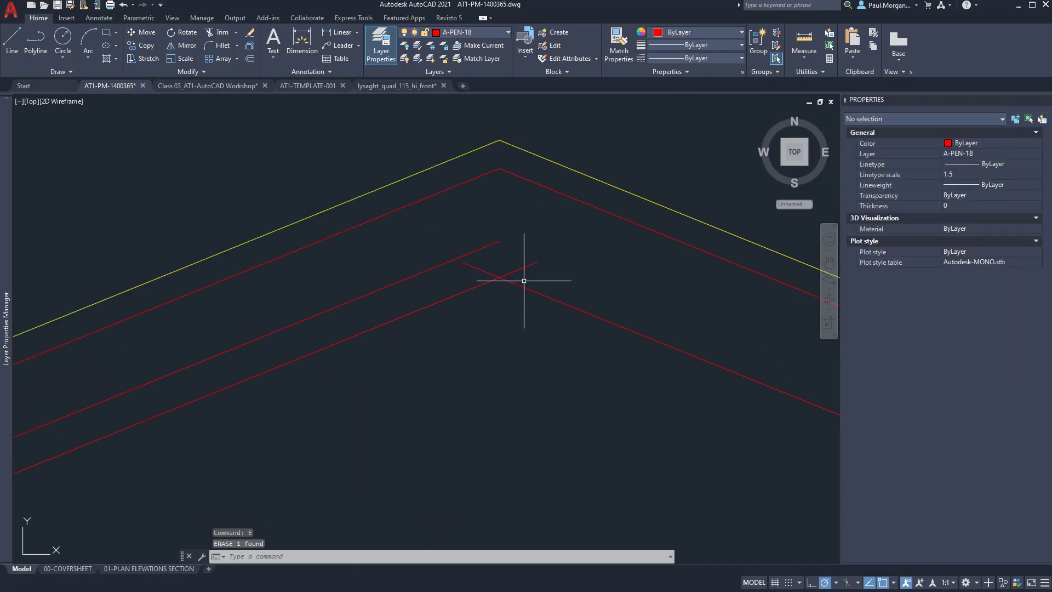
# Trim the crossing ends of the offset roof lines at the ridge so they meet in a point.
pyautogui.write('t')
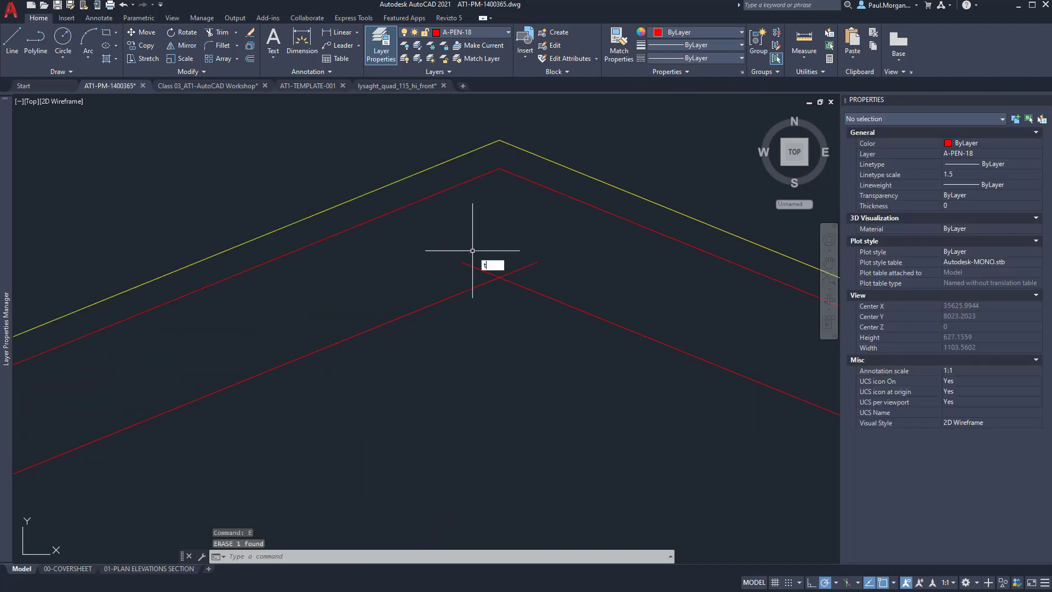
pyautogui.write('r')
pyautogui.press('Return')
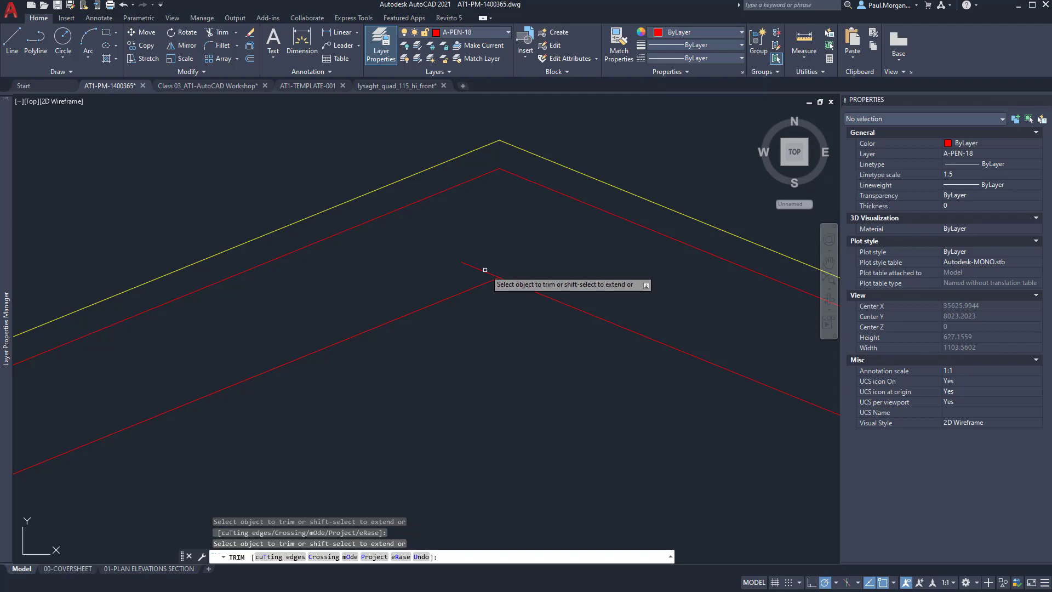
pyautogui.scroll(-8, 533, 254)
pyautogui.press('Escape')
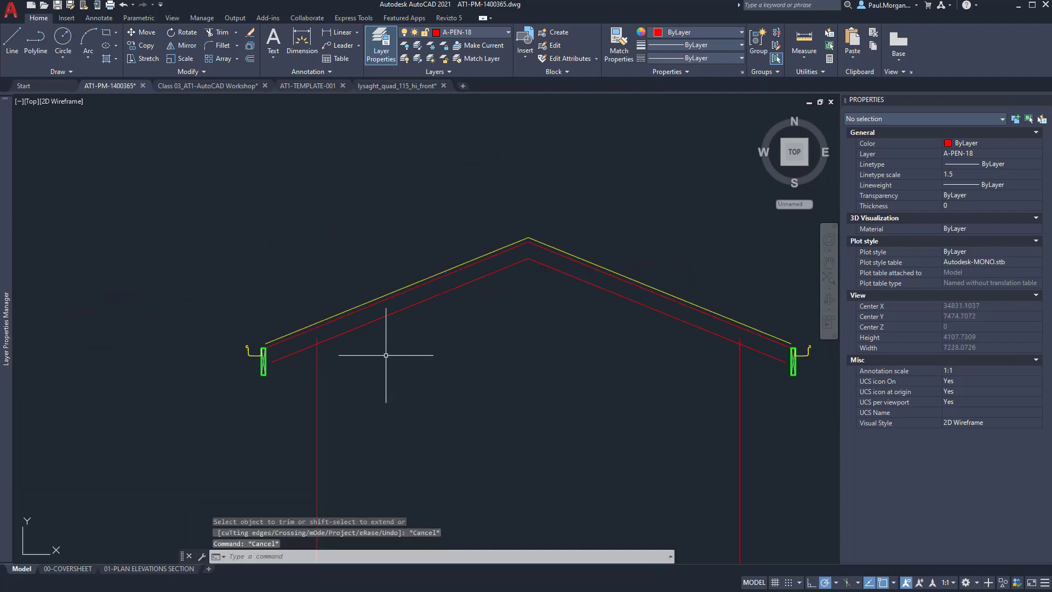
# Erase the two diagonal cross lines inside the left fascia board.
pyautogui.scroll(-4, 386, 355)
pyautogui.moveTo(383, 376)
pyautogui.mouseDown(button='middle')
pyautogui.moveTo(465, 360)
pyautogui.moveTo(496, 304)
pyautogui.moveTo(411, 315)
pyautogui.mouseUp(button='middle')
pyautogui.scroll(8, 369, 278)
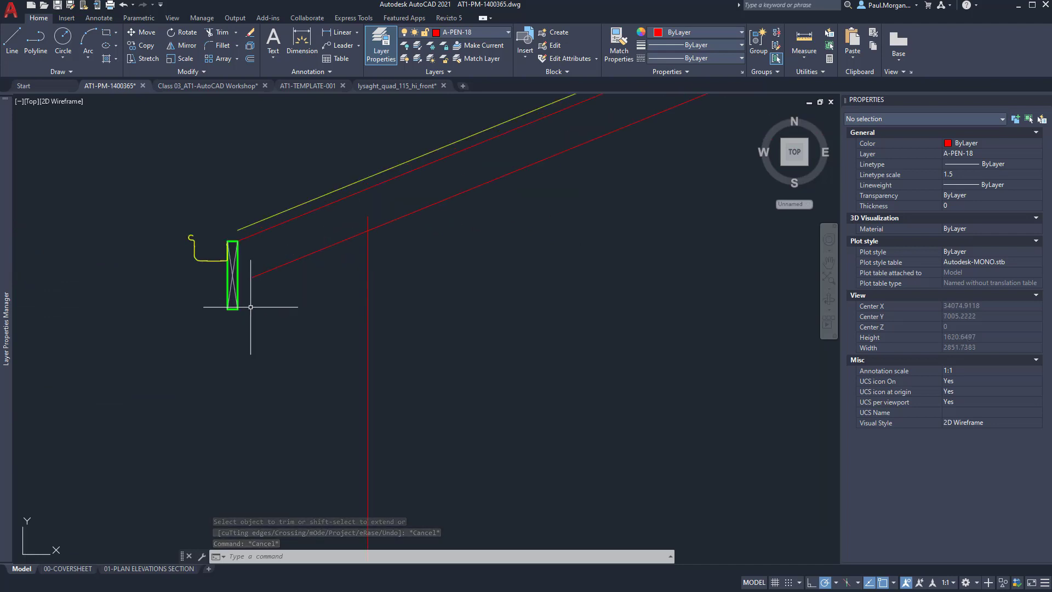
pyautogui.scroll(-3, 251, 307)
pyautogui.moveTo(275, 293); pyautogui.dragTo(301, 347, button='middle')
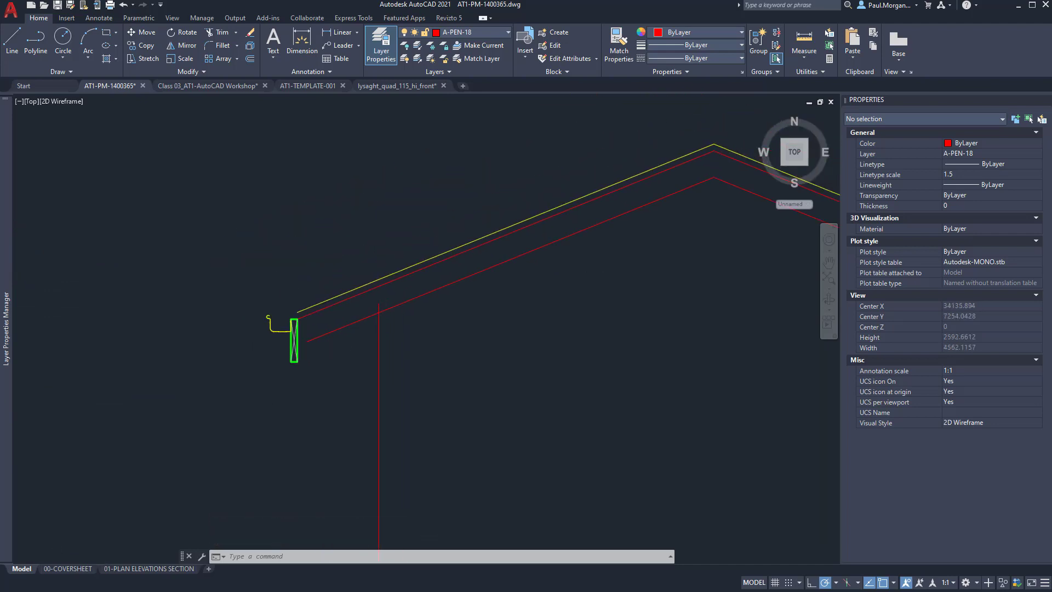
pyautogui.scroll(6, 273, 354)
pyautogui.click(357, 292)
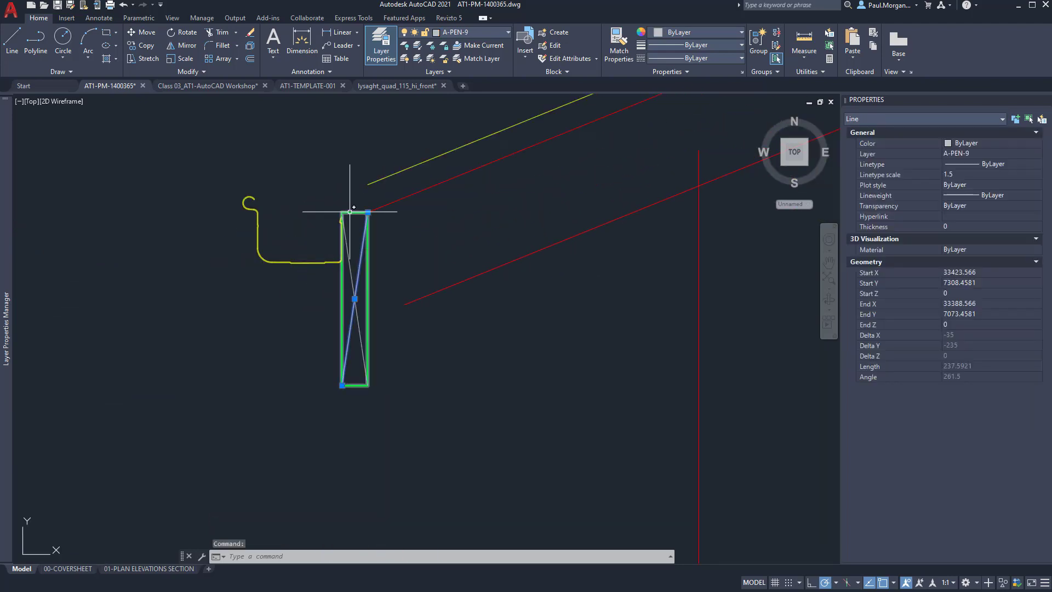
pyautogui.press('Escape')
pyautogui.press('Escape')
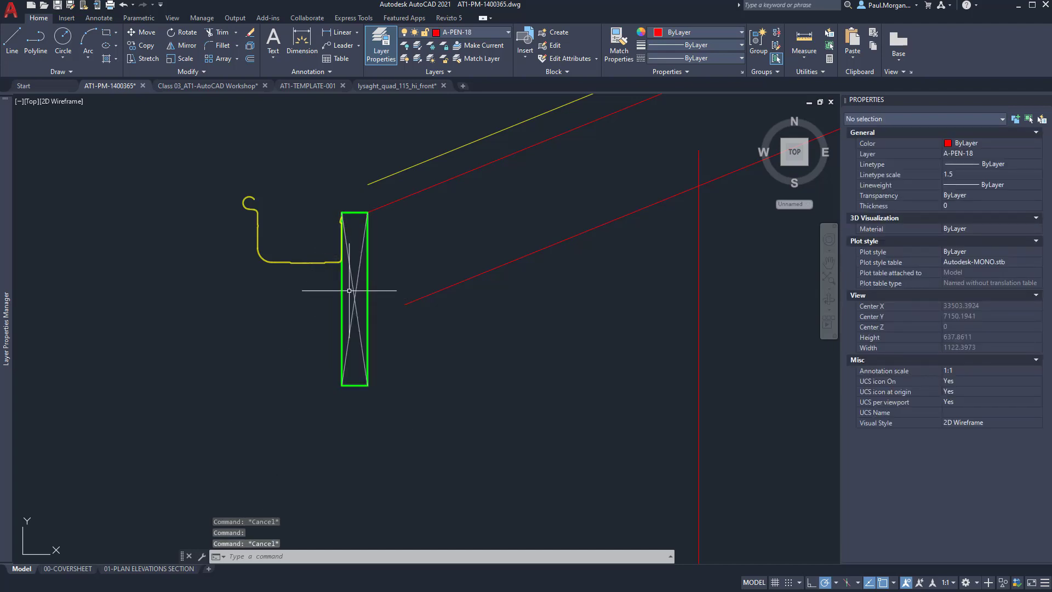
pyautogui.click(356, 292)
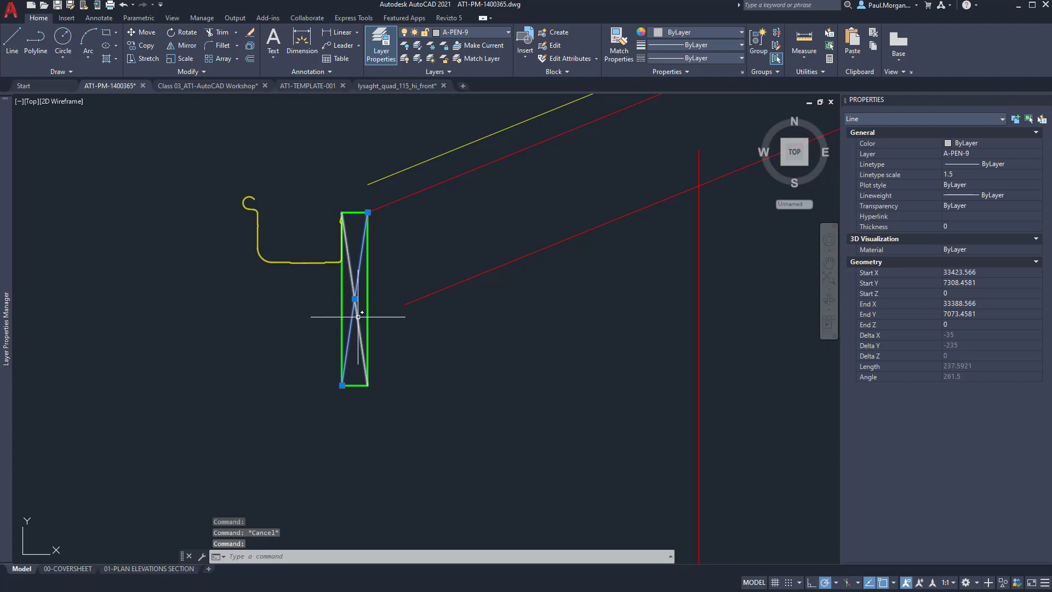
pyautogui.write('e')
pyautogui.press('Return')
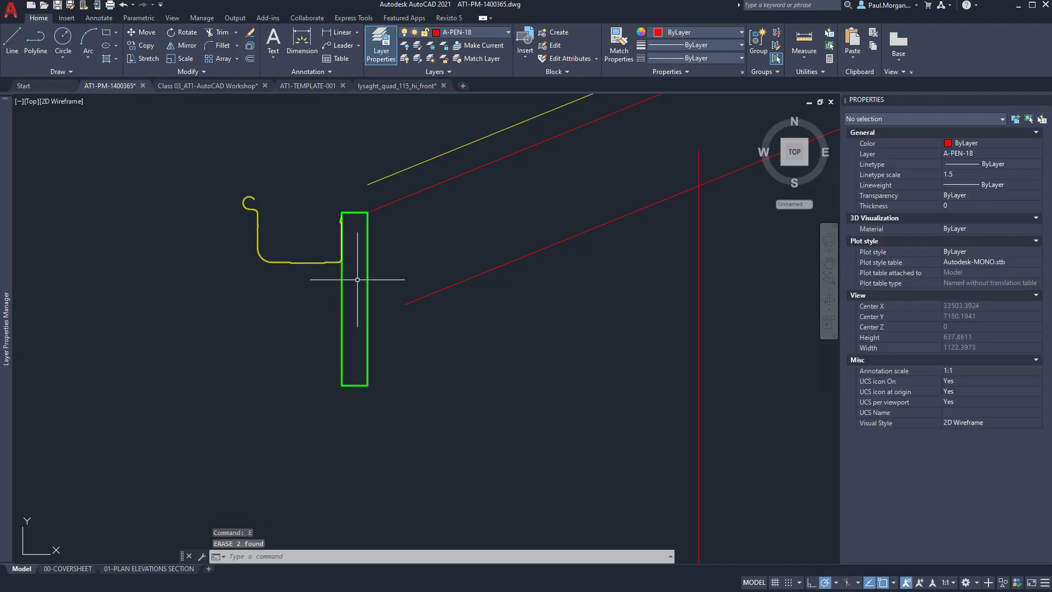
# Move the left fascia outline to layer A-PEN-18.
pyautogui.click(368, 260)
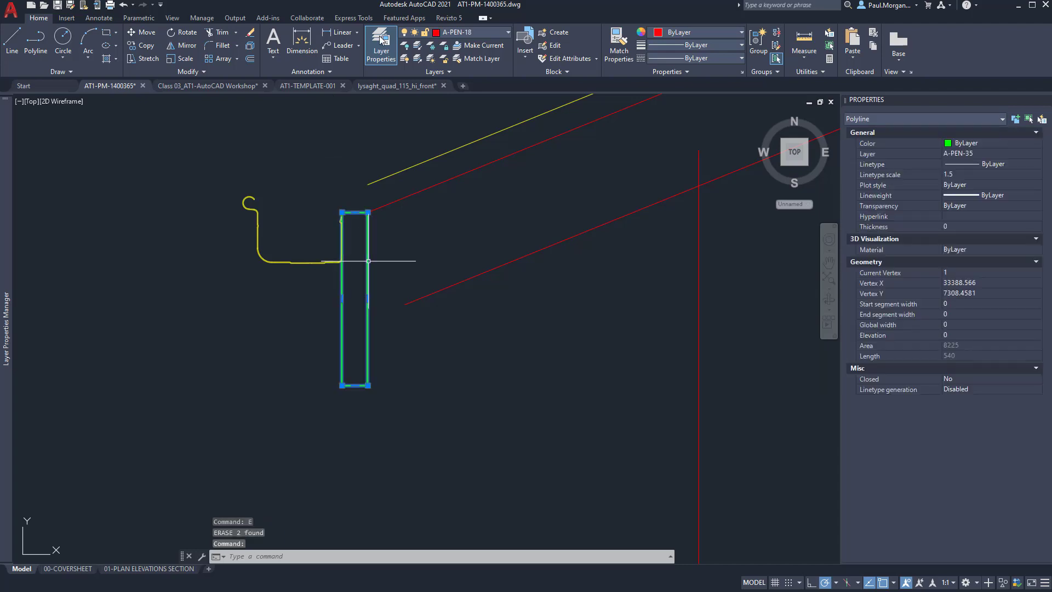
pyautogui.click(419, 36)
pyautogui.click(453, 178)
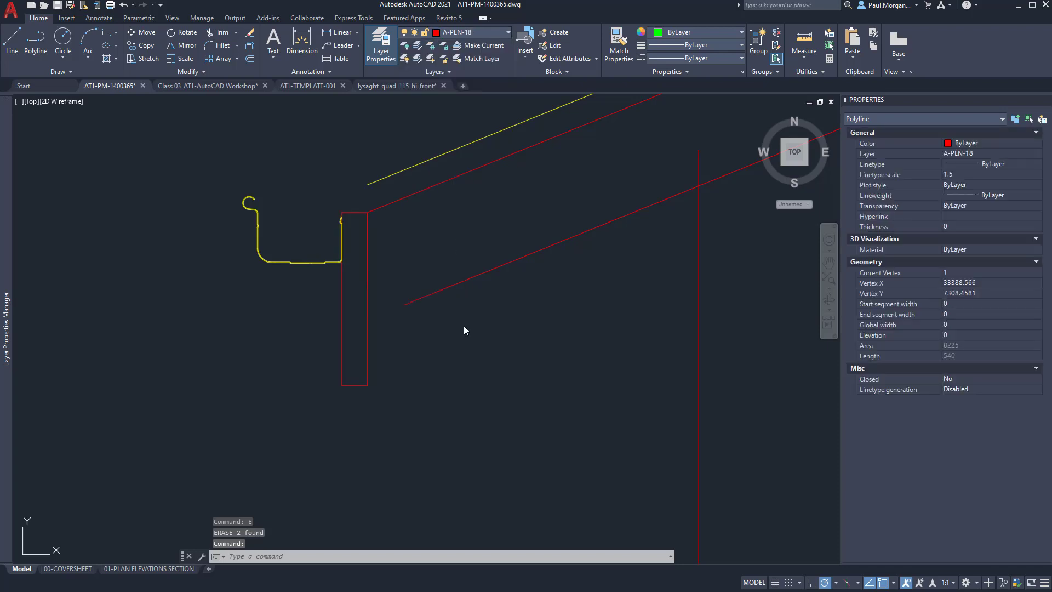
# Extend the lower roof line on the left slope to meet the left fascia outline.
pyautogui.write('exte')
pyautogui.press('Return')
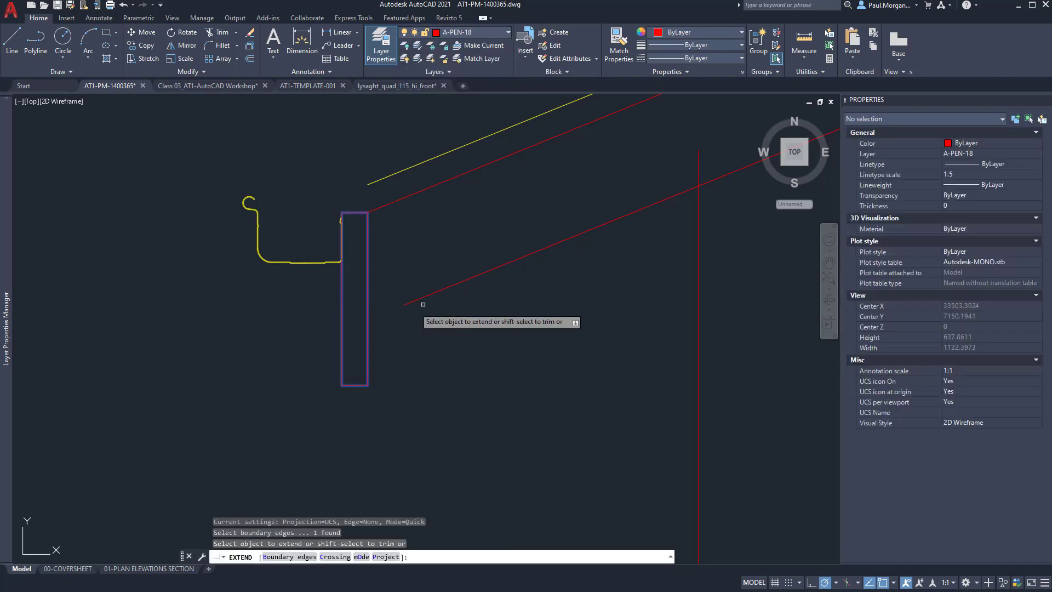
pyautogui.click(409, 304)
pyautogui.scroll(-5, 409, 303)
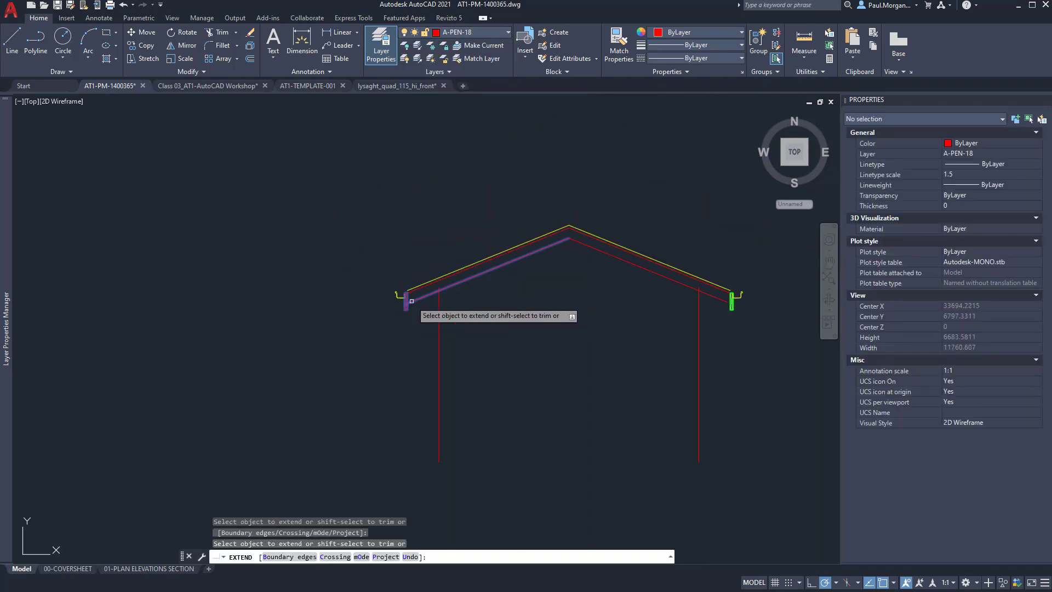
# Extend the lower roof line on the right slope to meet the right fascia board.
pyautogui.moveTo(545, 305); pyautogui.dragTo(384, 296, button='middle')
pyautogui.scroll(3, 529, 294)
pyautogui.scroll(6, 689, 275)
pyautogui.scroll(-2, 673, 284)
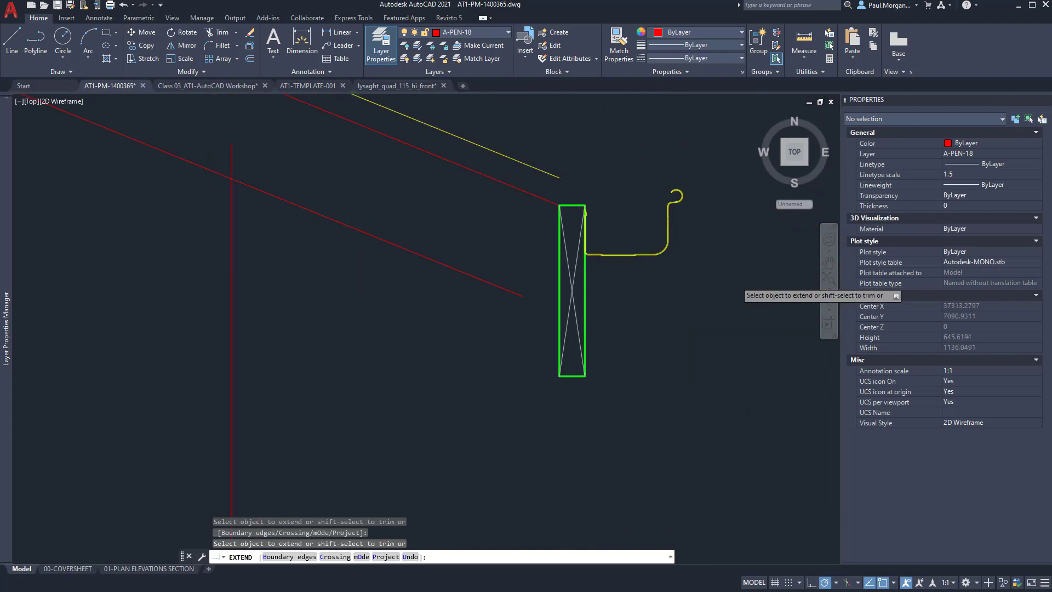
pyautogui.click(514, 291)
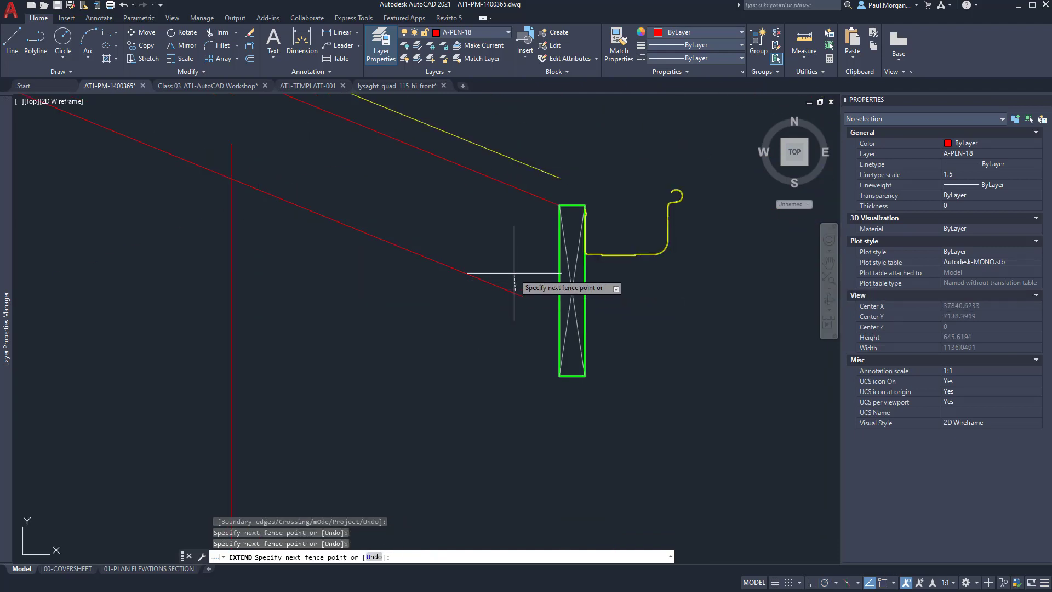
pyautogui.press('Escape')
pyautogui.press('Escape')
pyautogui.press('Return')
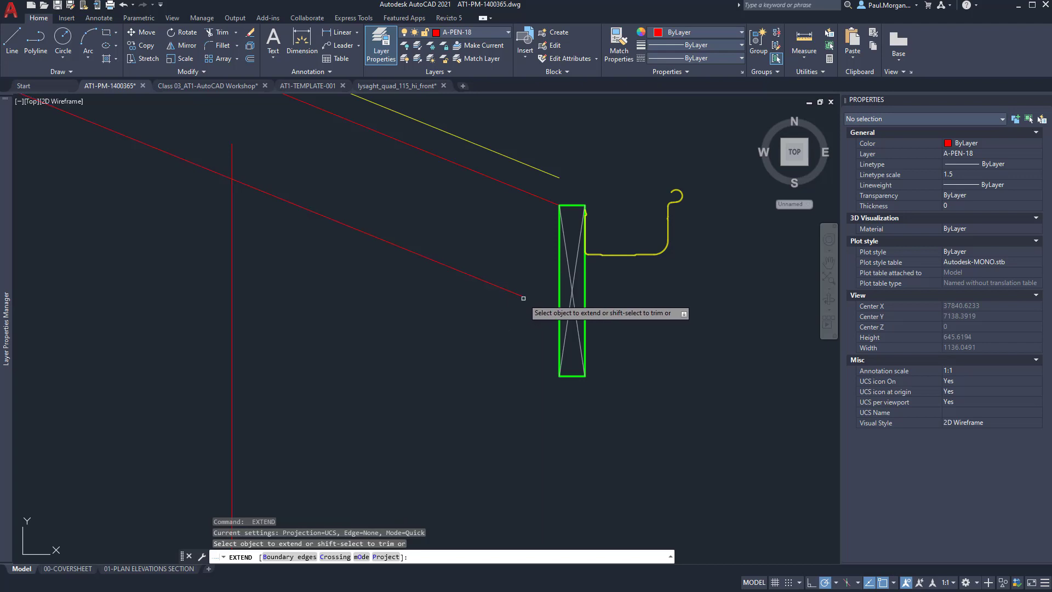
pyautogui.press('Escape')
pyautogui.press('Escape')
pyautogui.press('Escape')
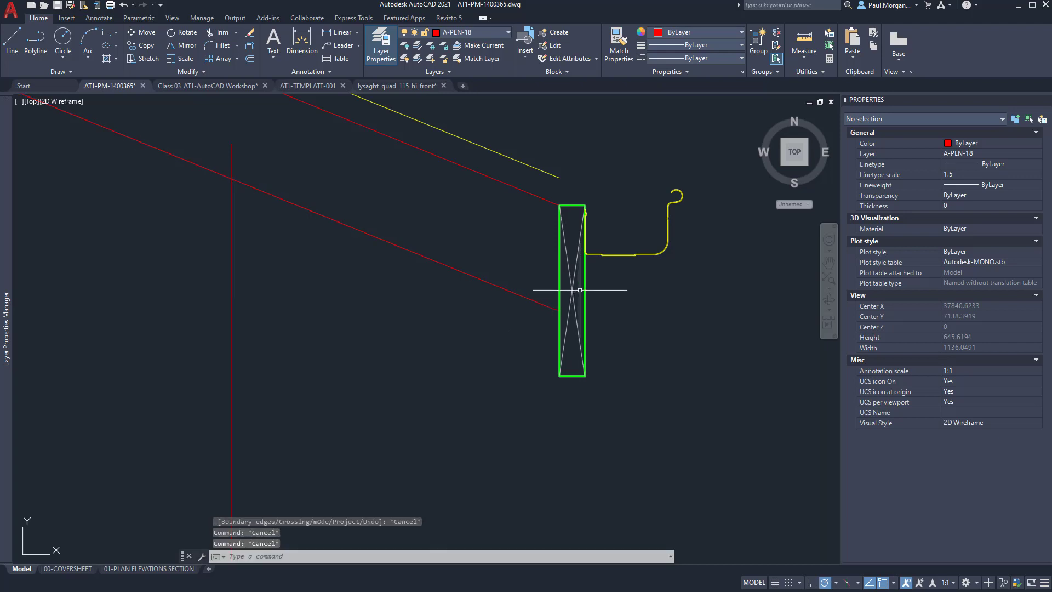
# Erase the two diagonal cross lines inside the right fascia board.
pyautogui.click(580, 291)
pyautogui.click(566, 305)
pyautogui.write('e')
pyautogui.press('Return')
# Move the right fascia outline to layer A-PEN-18.
pyautogui.click(613, 383)
pyautogui.click(541, 383)
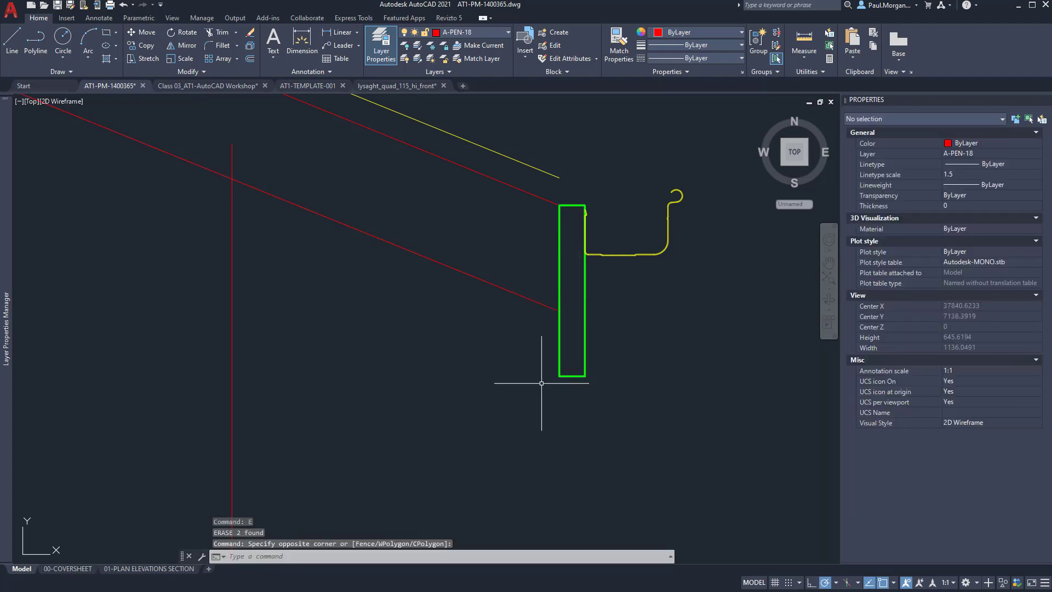
pyautogui.click(627, 354)
pyautogui.click(550, 381)
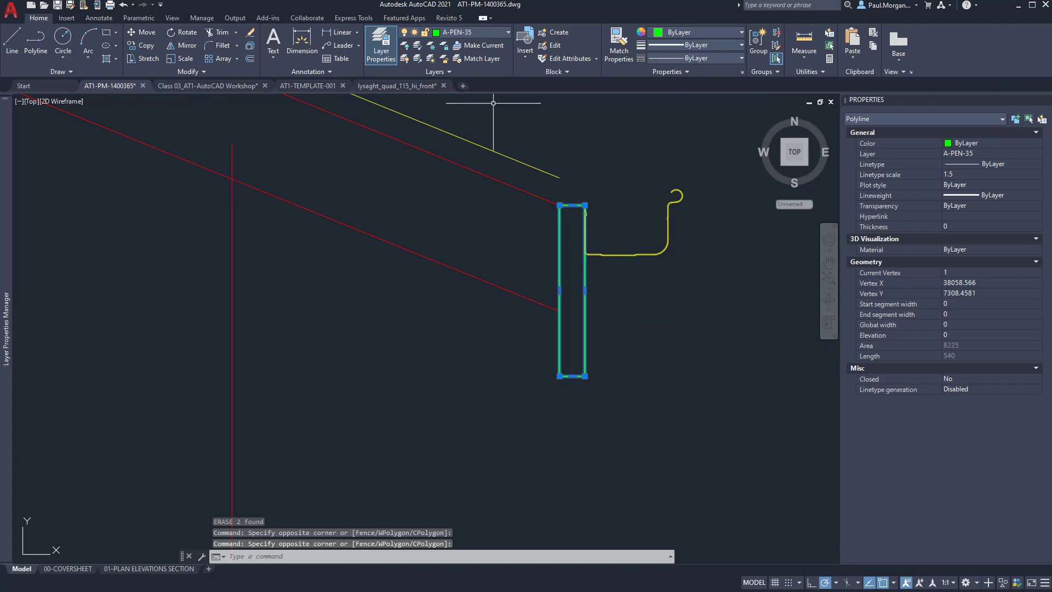
pyautogui.click(469, 34)
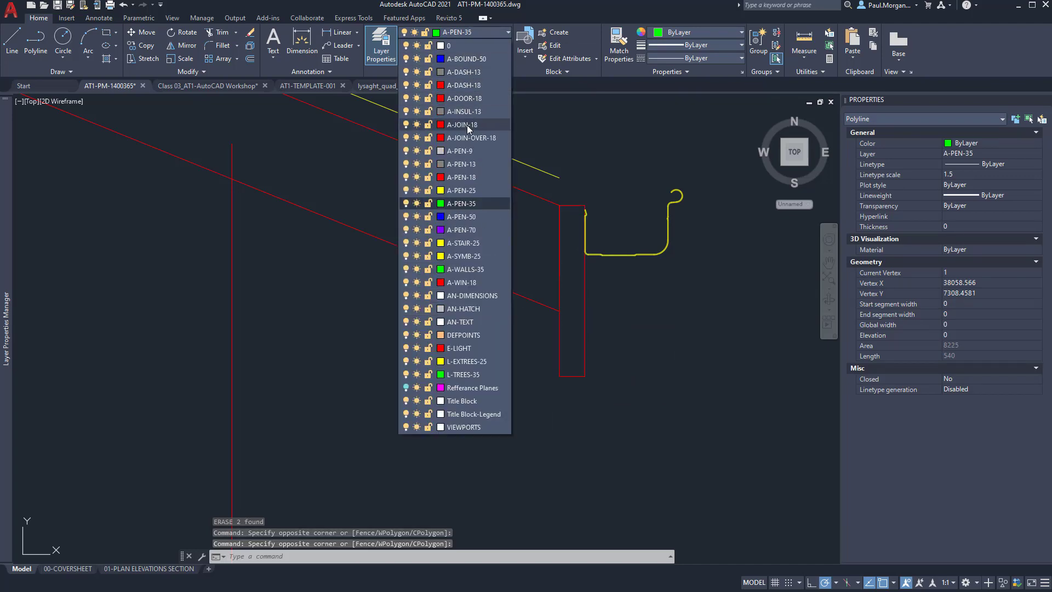
pyautogui.click(469, 177)
pyautogui.press('Escape')
# Trim the piece of the right wall line that projects above the lower roof line.
pyautogui.moveTo(343, 297); pyautogui.dragTo(559, 385, button='middle')
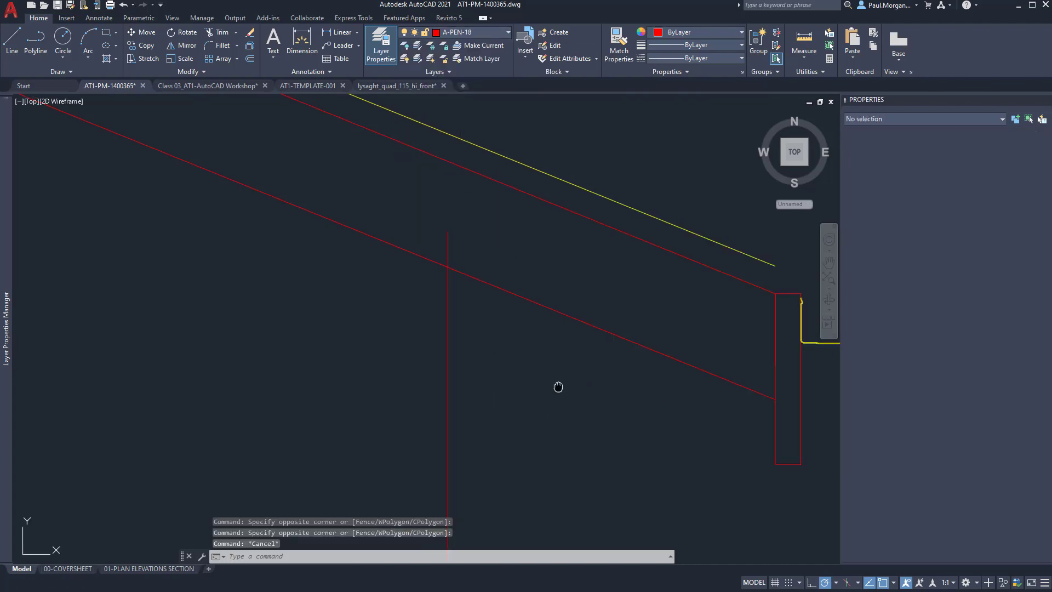
pyautogui.write('tr')
pyautogui.press('space')
pyautogui.click(448, 245)
pyautogui.press('Escape')
pyautogui.scroll(-4, 510, 305)
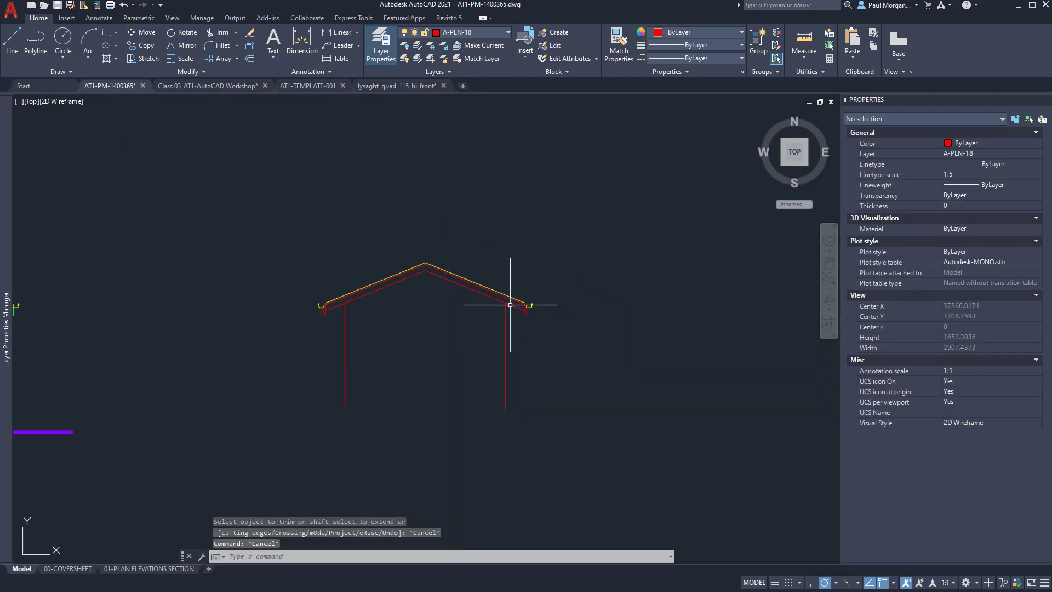
# Check the section's ground line layer, turn on the Refferance Planes layer and make A-PEN-70 the current layer.
pyautogui.moveTo(429, 389); pyautogui.dragTo(478, 369, button='middle')
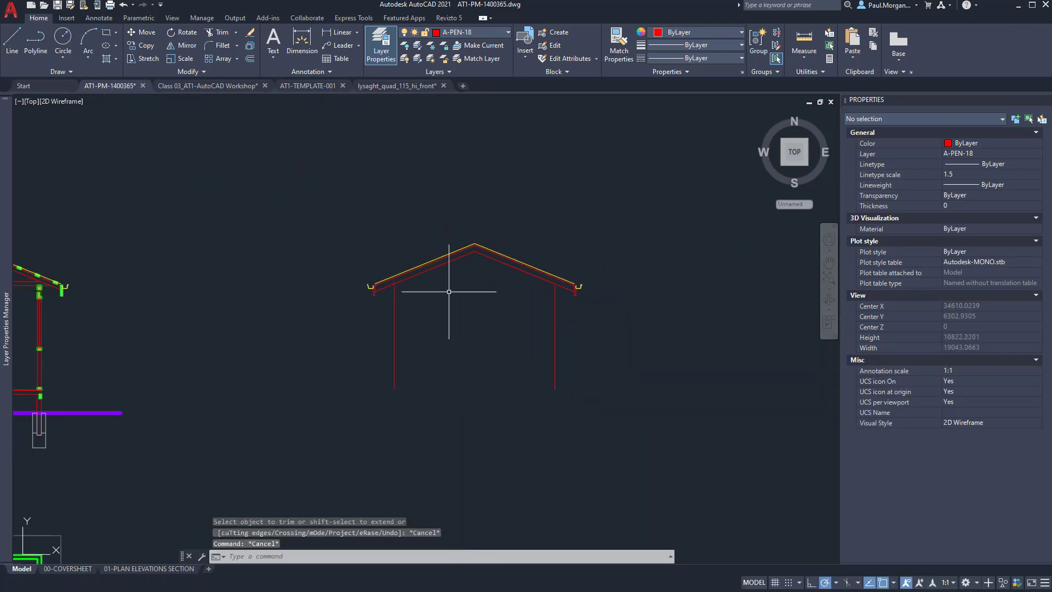
pyautogui.moveTo(416, 431); pyautogui.dragTo(488, 404, button='middle')
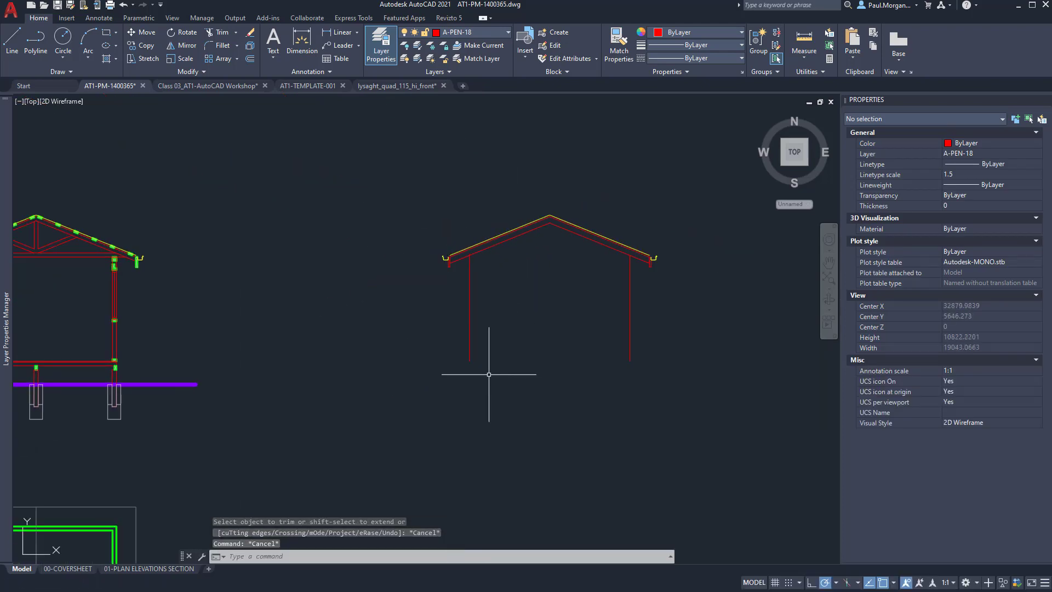
pyautogui.click(173, 384)
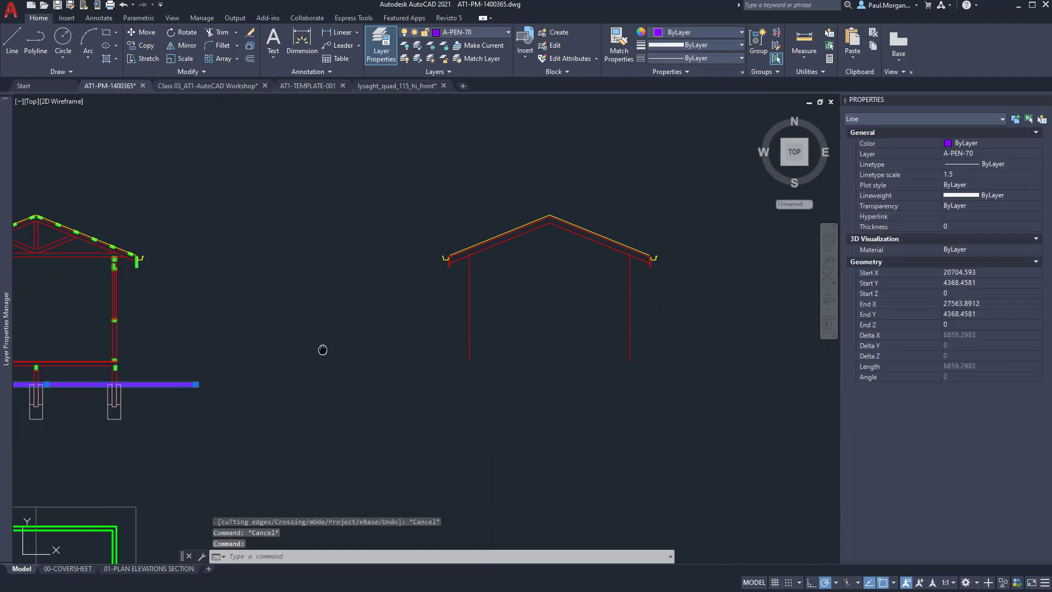
pyautogui.moveTo(323, 349); pyautogui.dragTo(277, 334, button='middle')
pyautogui.press('Escape')
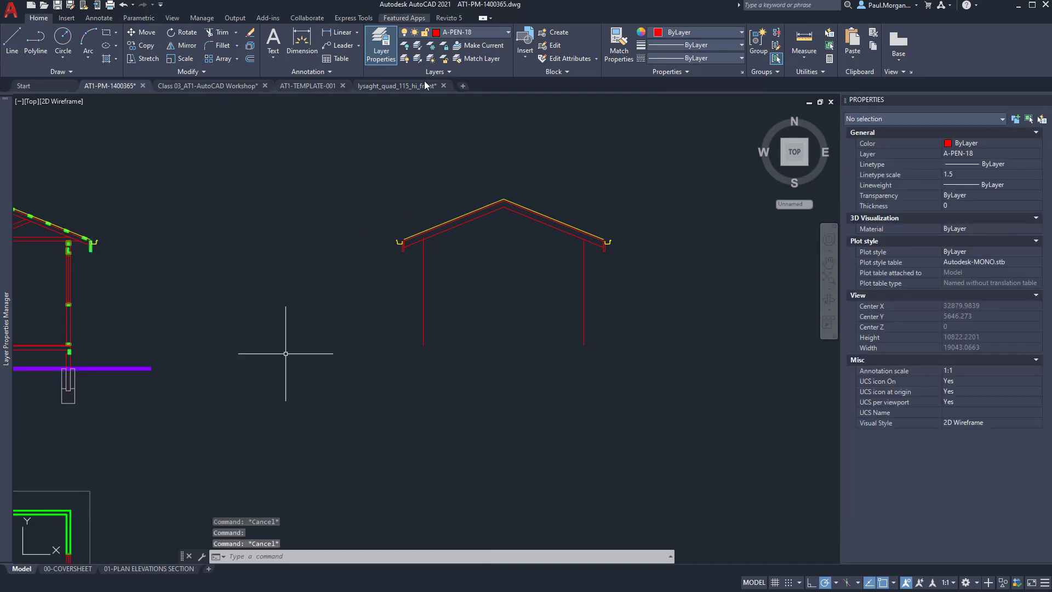
pyautogui.moveTo(6, 132)
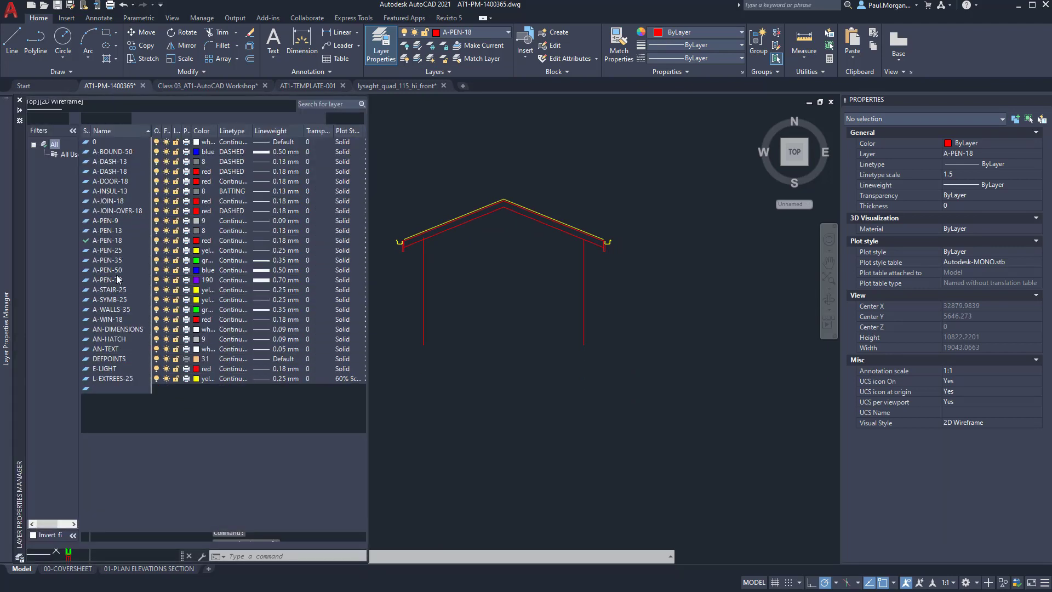
pyautogui.click(157, 398)
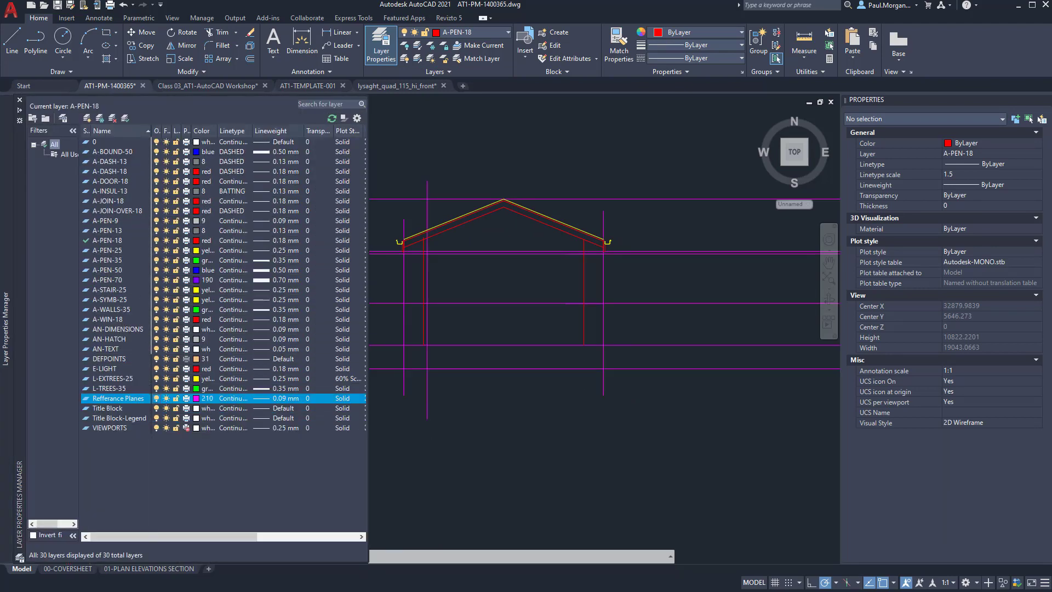
pyautogui.click(449, 33)
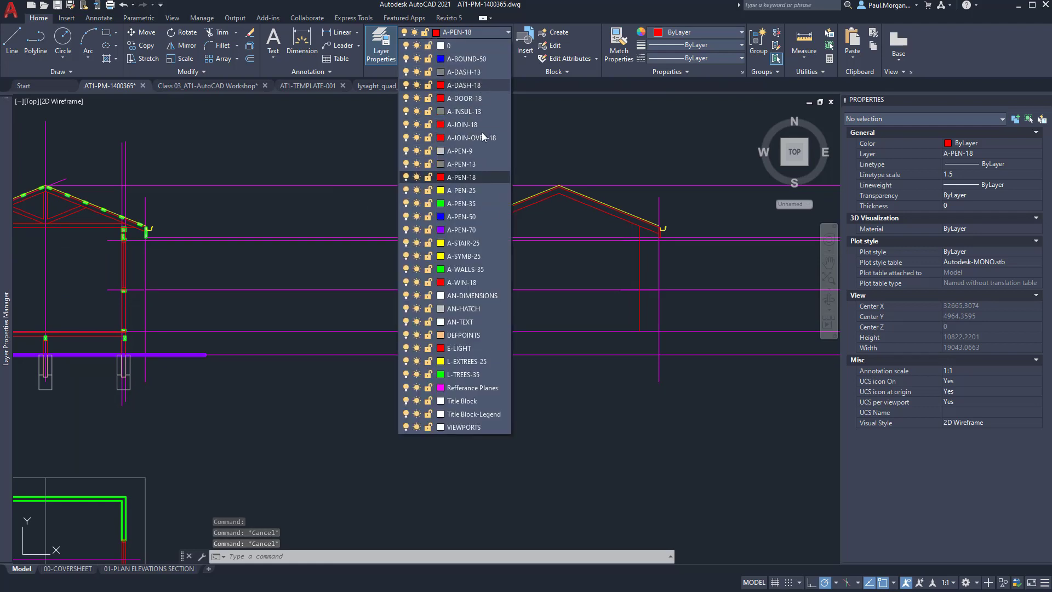
pyautogui.click(461, 230)
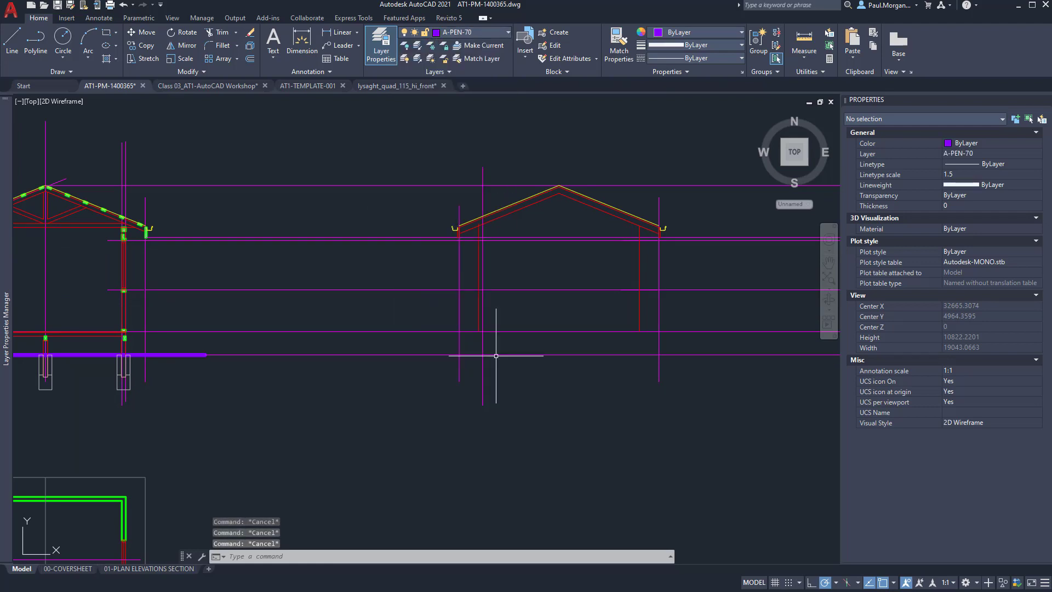
# Draw a horizontal ground line along the lowest reference plane, running past both sides of the end elevation.
pyautogui.write('l')
pyautogui.press('Return')
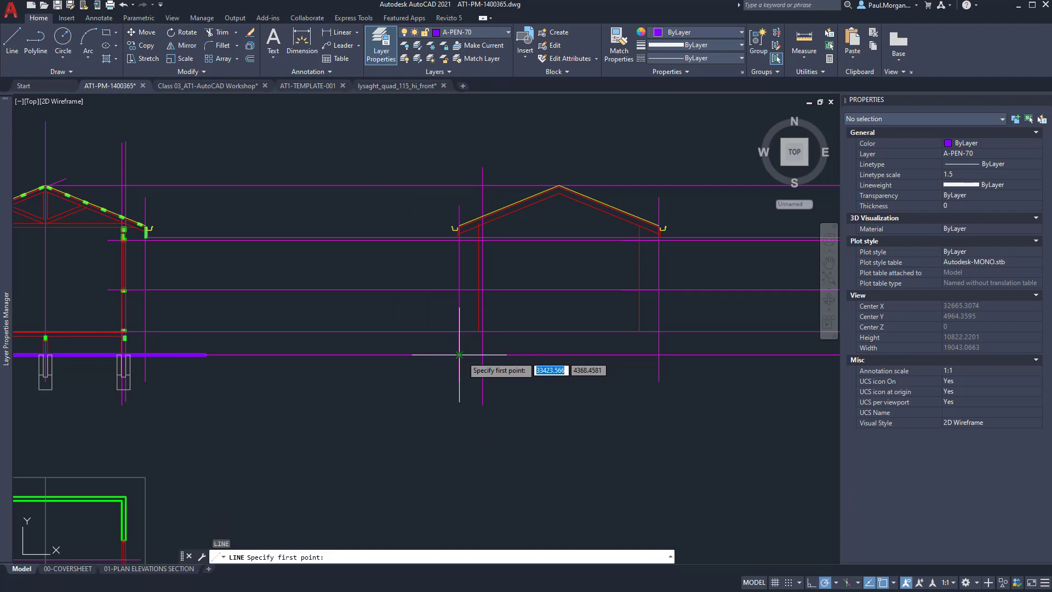
pyautogui.click(433, 355)
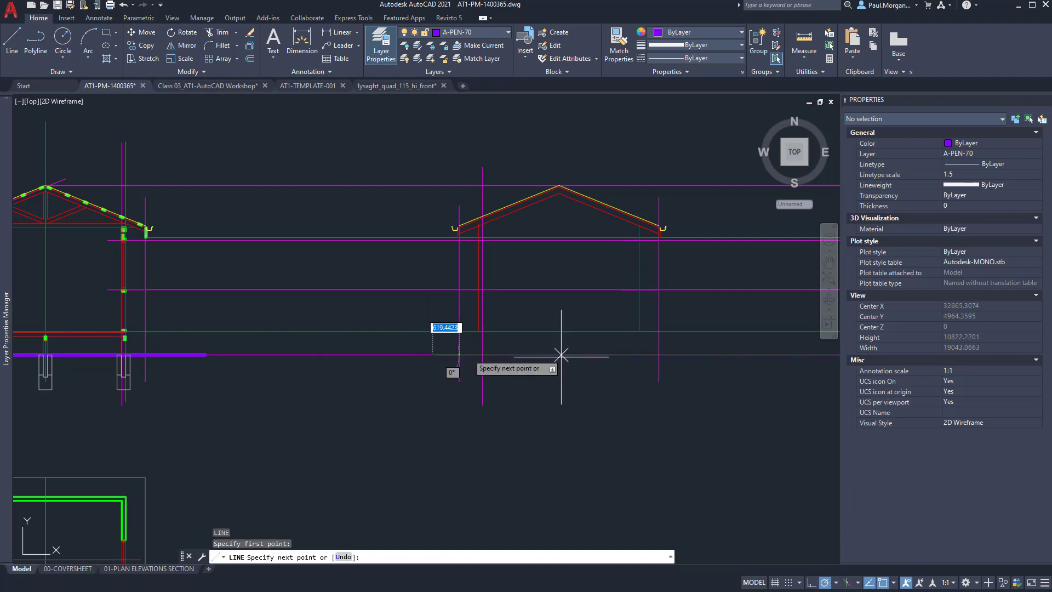
pyautogui.click(691, 354)
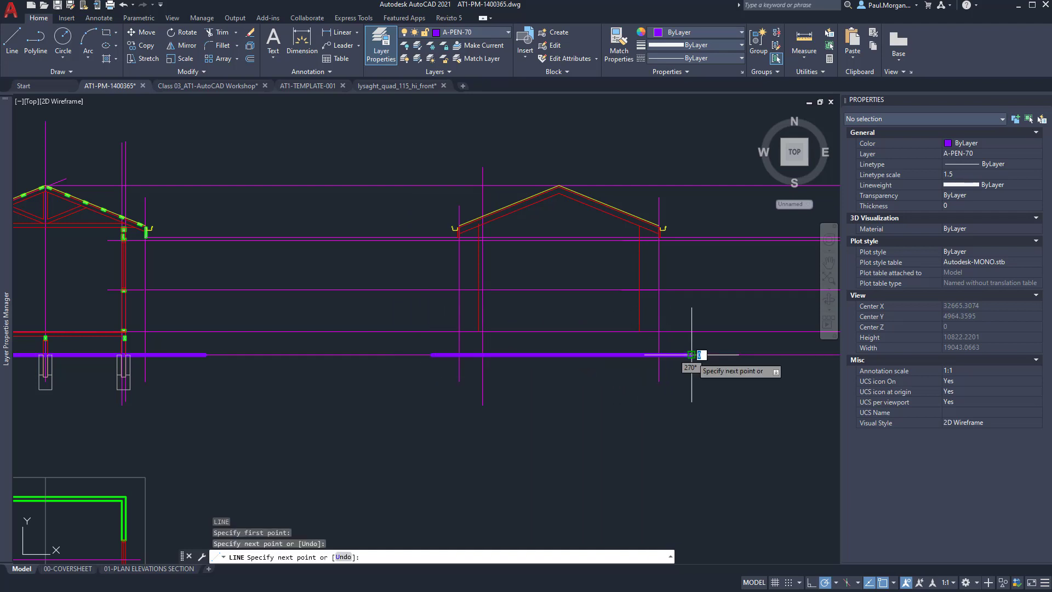
pyautogui.press('Escape')
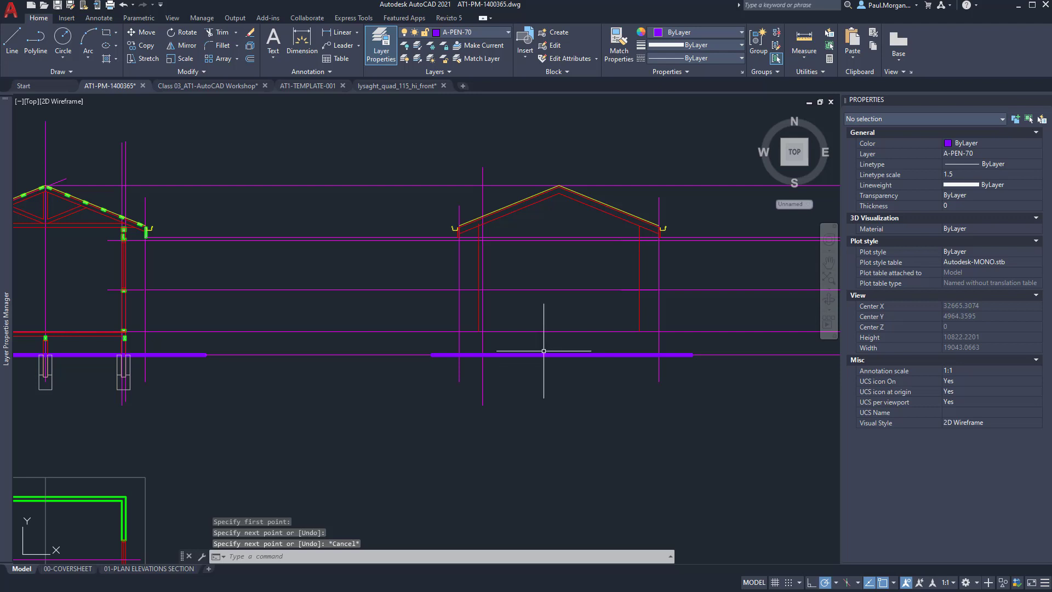
pyautogui.scroll(2, 566, 346)
pyautogui.write('e')
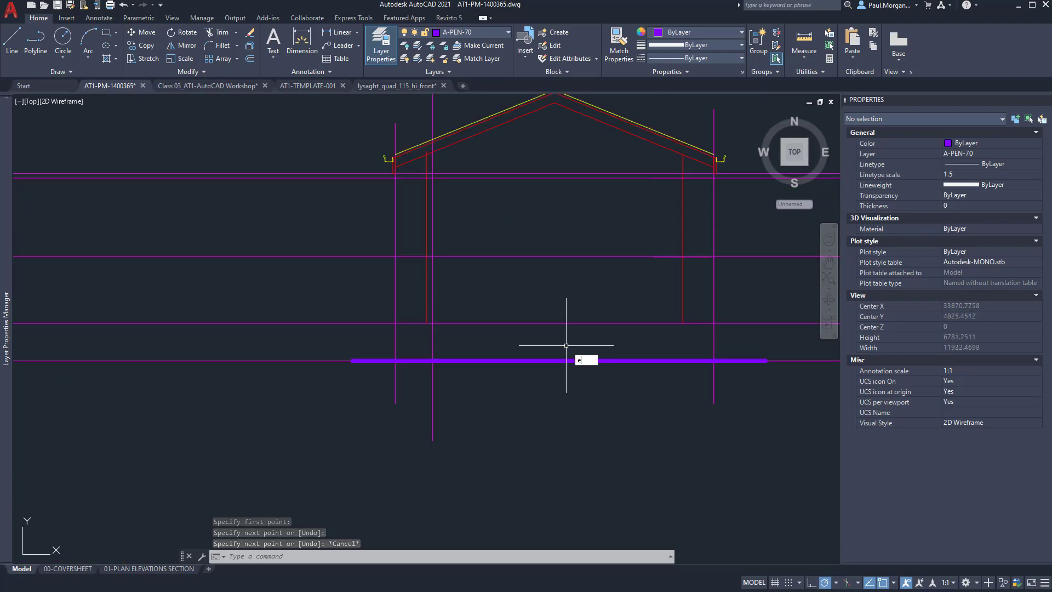
pyautogui.write('xt')
pyautogui.press('Return')
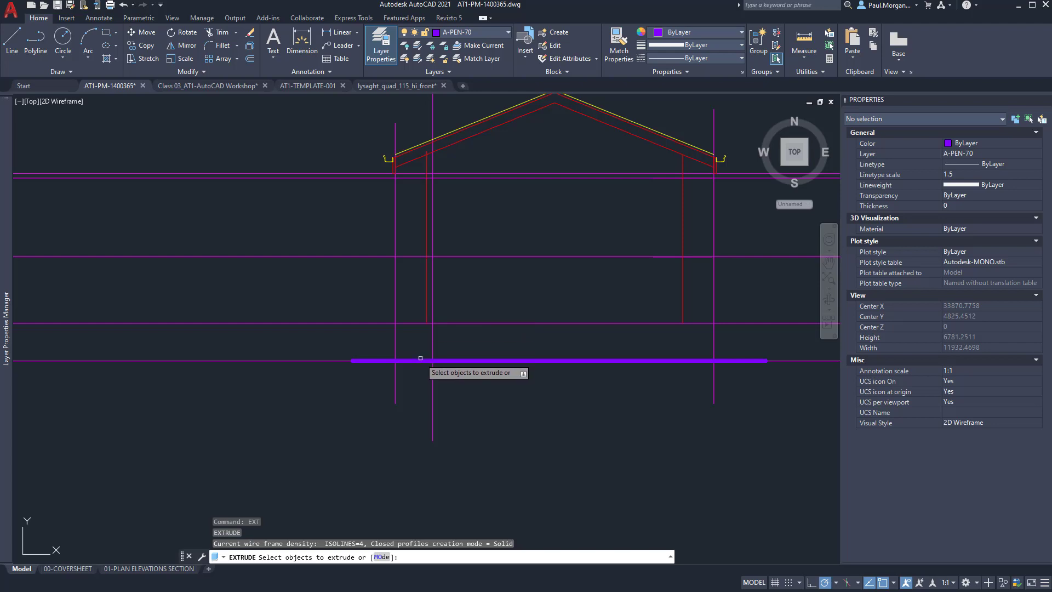
pyautogui.click(427, 310)
pyautogui.click(424, 360)
pyautogui.click(423, 360)
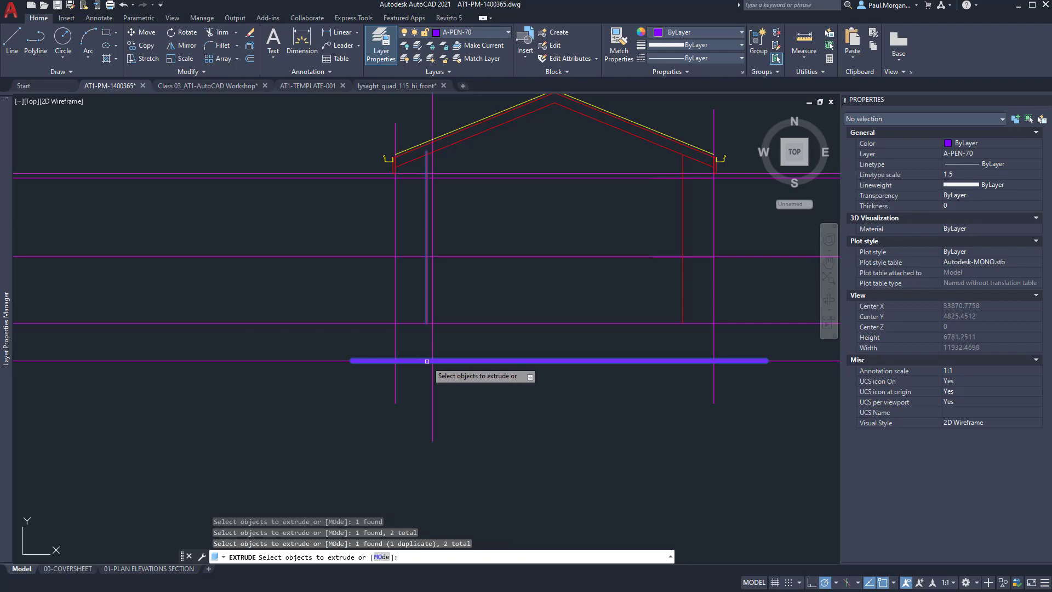
pyautogui.press('Escape')
pyautogui.click(426, 313)
pyautogui.press('Escape')
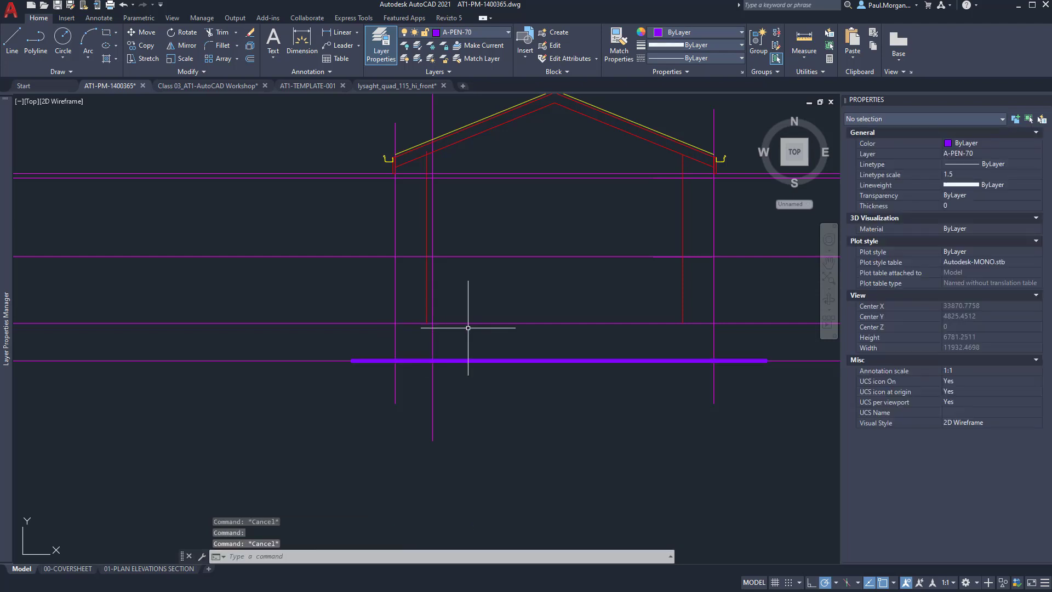
# Turn off the Refferance Planes layer and extend both wall lines of the elevation down to the ground line.
pyautogui.moveTo(5, 242)
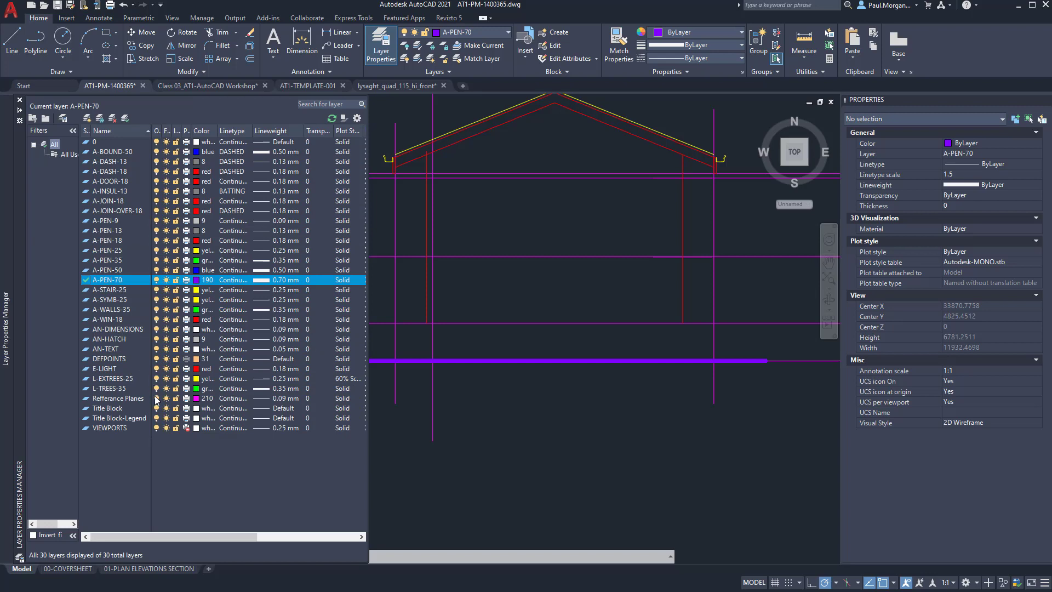
pyautogui.click(156, 399)
pyautogui.scroll(2, 487, 351)
pyautogui.write('e')
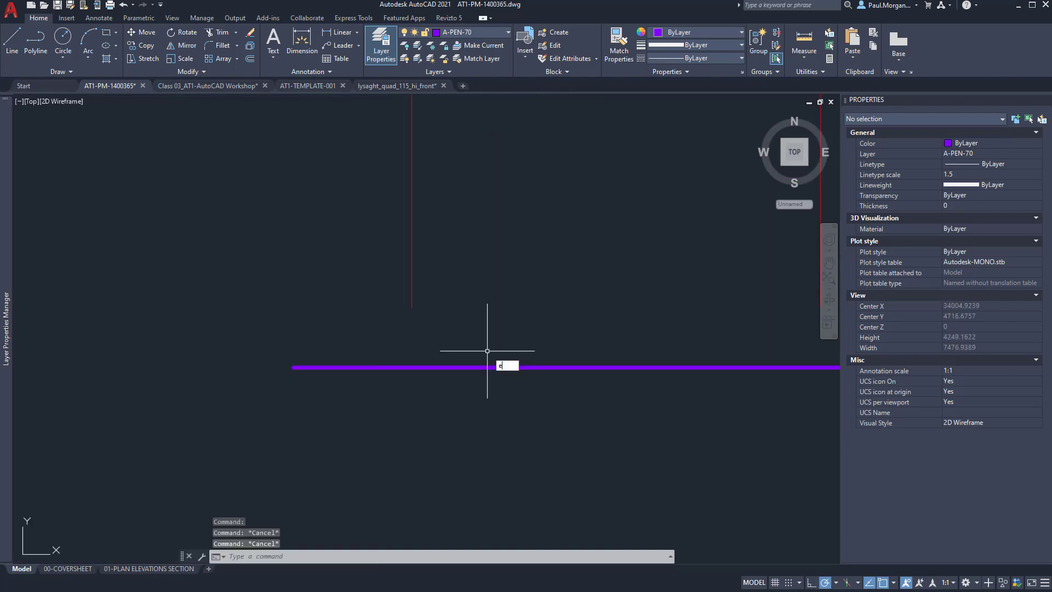
pyautogui.write('xte')
pyautogui.press('Return')
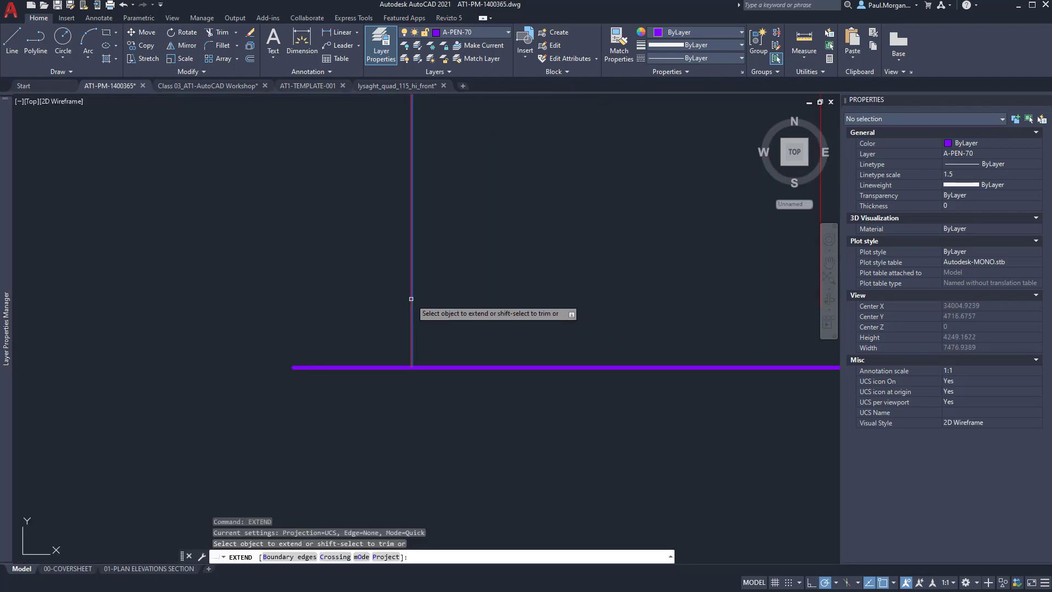
pyautogui.scroll(-3, 471, 298)
pyautogui.scroll(-2, 556, 300)
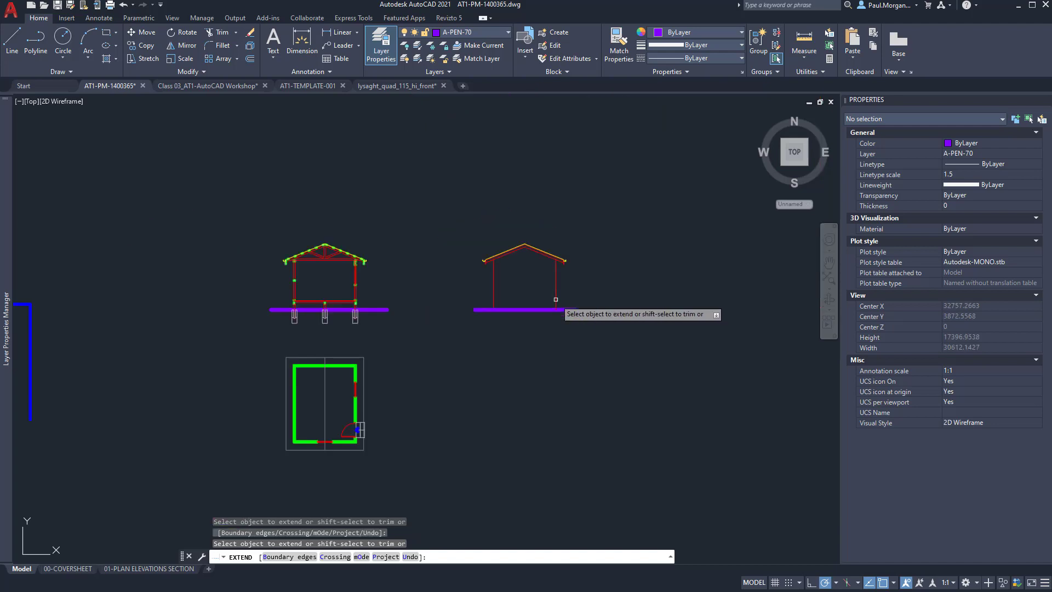
pyautogui.press('Escape')
pyautogui.press('Escape')
pyautogui.scroll(4, 555, 299)
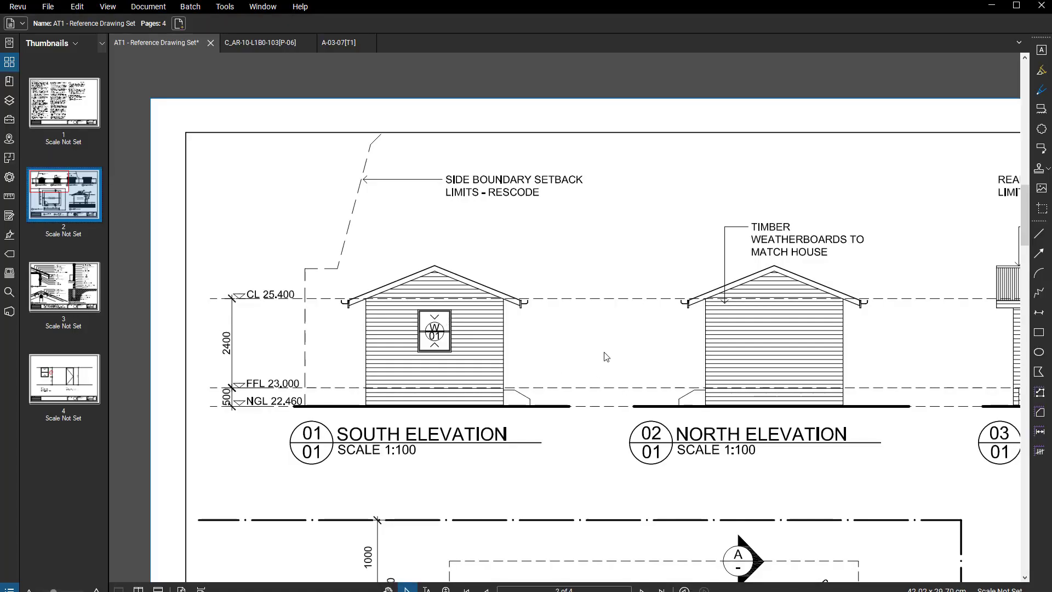
# Examine the south and north elevations in the Revu reference drawing set, then return to AutoCAD.
pyautogui.moveTo(605, 352); pyautogui.dragTo(552, 331, button='middle')
pyautogui.scroll(4, 453, 377)
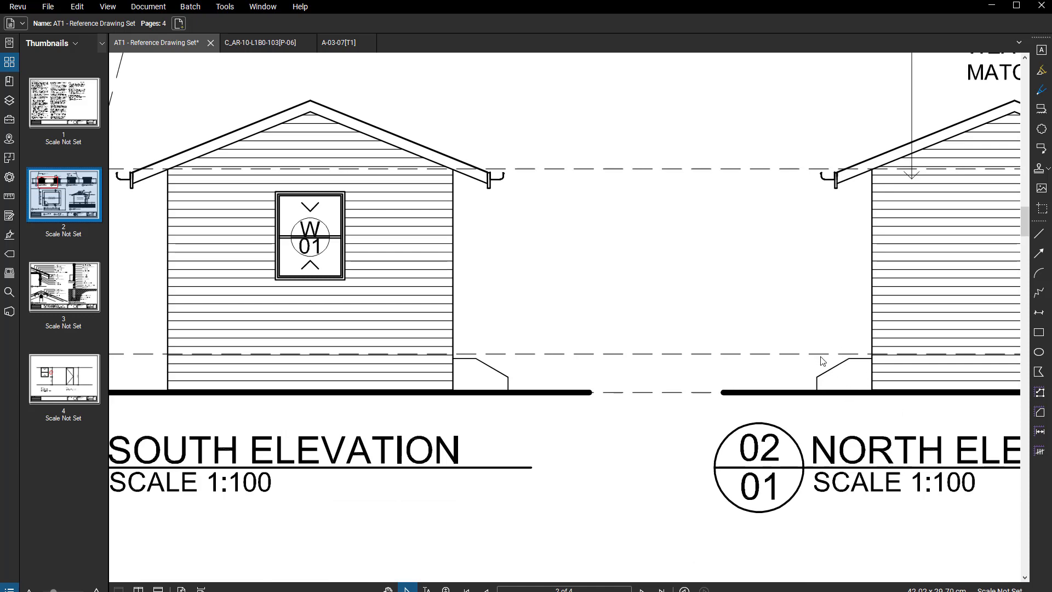
pyautogui.scroll(-2, 824, 354)
pyautogui.moveTo(826, 314)
pyautogui.mouseDown(button='middle')
pyautogui.moveTo(543, 317)
pyautogui.moveTo(589, 315)
pyautogui.mouseUp(button='middle')
pyautogui.scroll(-2, 542, 318)
pyautogui.scroll(-1, 573, 328)
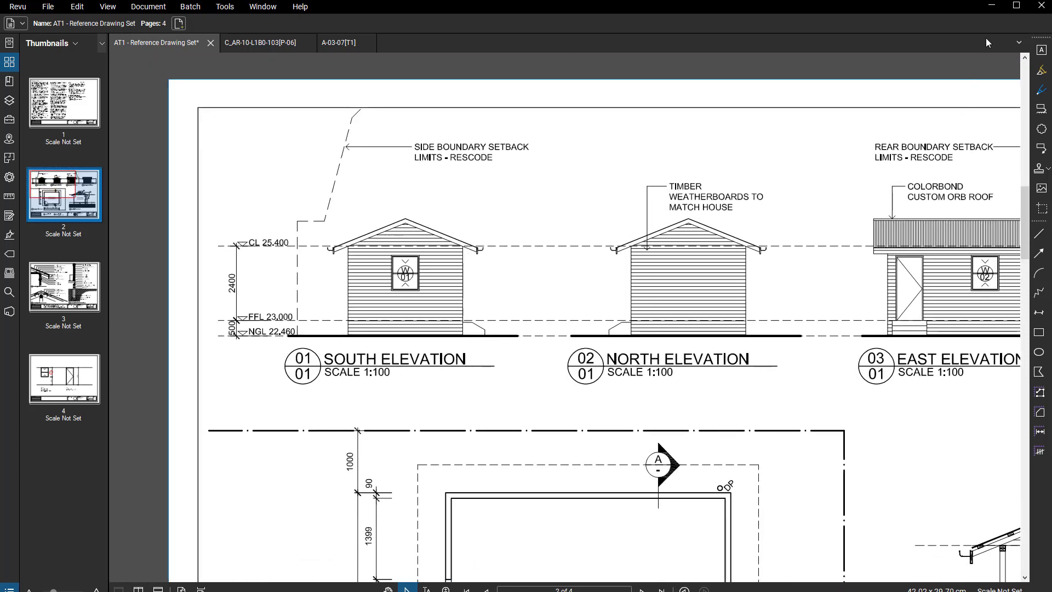
pyautogui.click(990, 6)
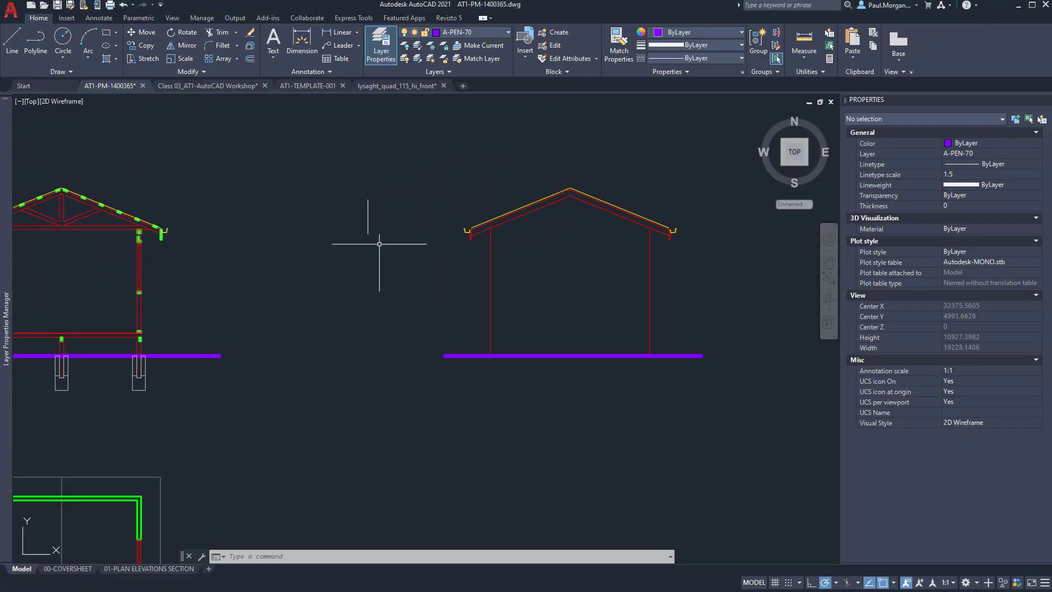
# Trim the end of the elevation's left wall line that projects above the underside of the sloping barge.
pyautogui.scroll(8, 482, 226)
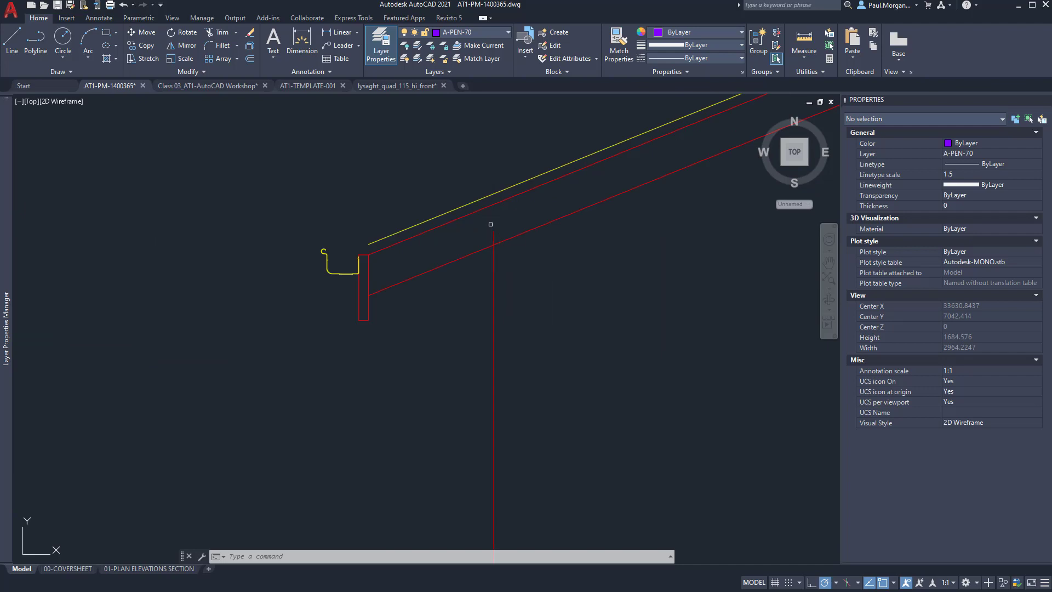
pyautogui.write('tr')
pyautogui.press('Return')
pyautogui.scroll(-5, 494, 237)
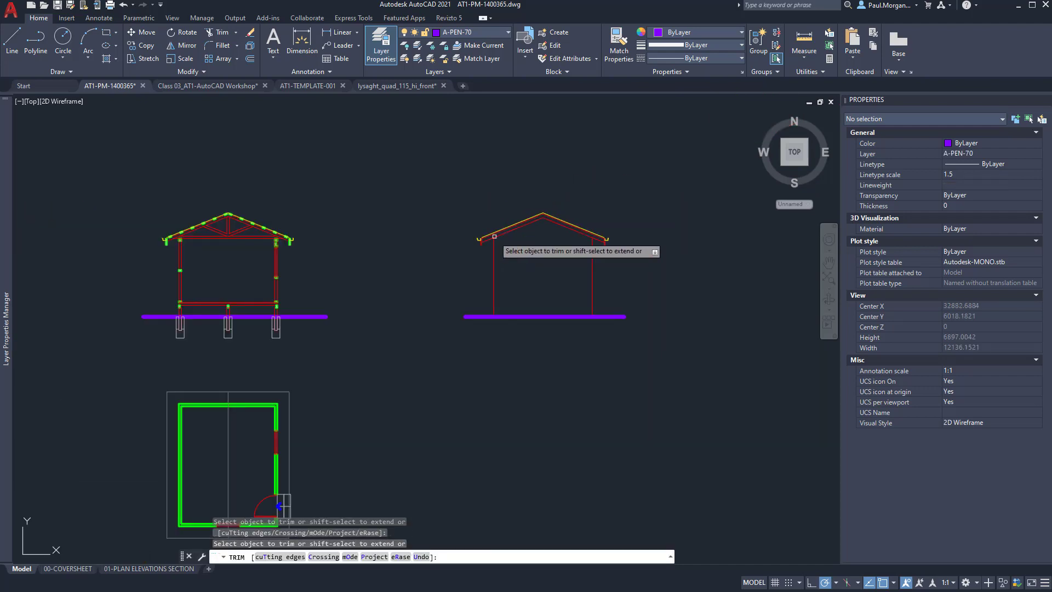
pyautogui.press('Escape')
pyautogui.press('Escape')
# Copy the whole floor plan from the midpoint of its upper roof edge to below the end elevation, aligned vertically with the elevation's ridge.
pyautogui.moveTo(535, 291); pyautogui.dragTo(460, 253, button='middle')
pyautogui.moveTo(300, 373); pyautogui.dragTo(340, 329, button='middle')
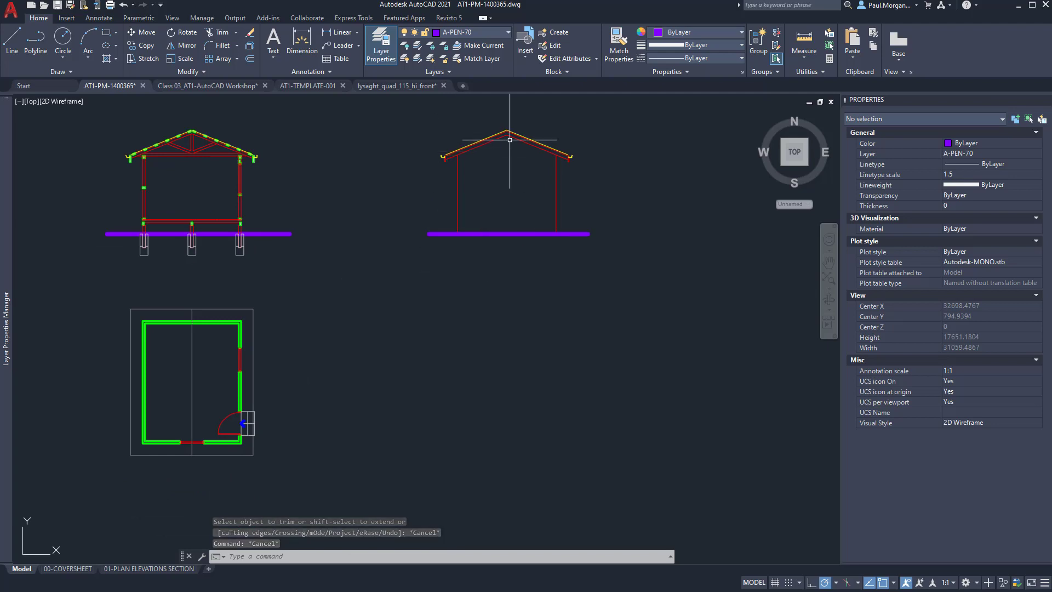
pyautogui.moveTo(520, 194); pyautogui.dragTo(517, 247, button='middle')
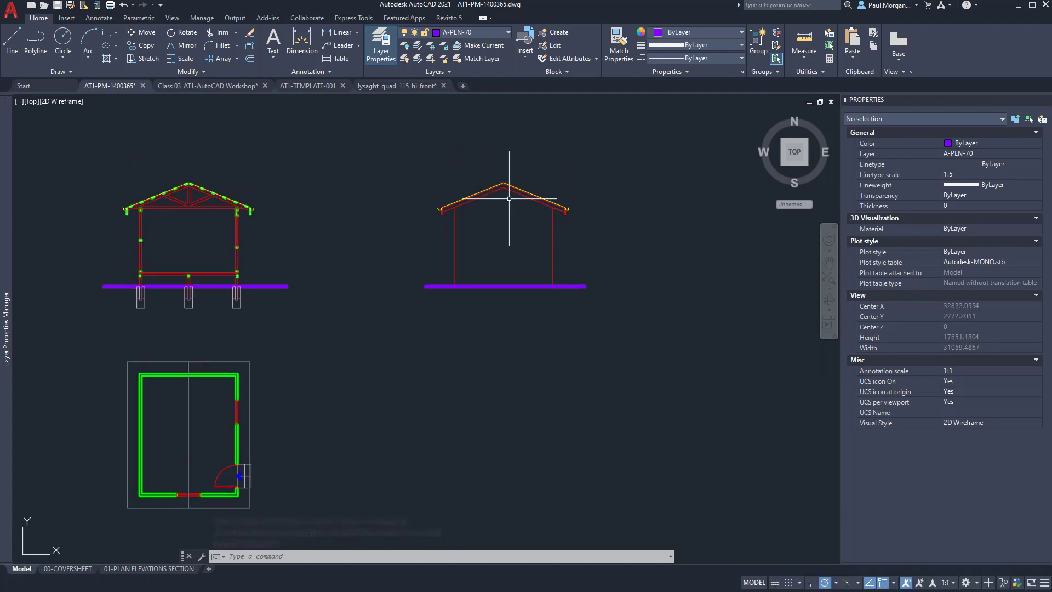
pyautogui.moveTo(191, 369); pyautogui.dragTo(212, 348, button='middle')
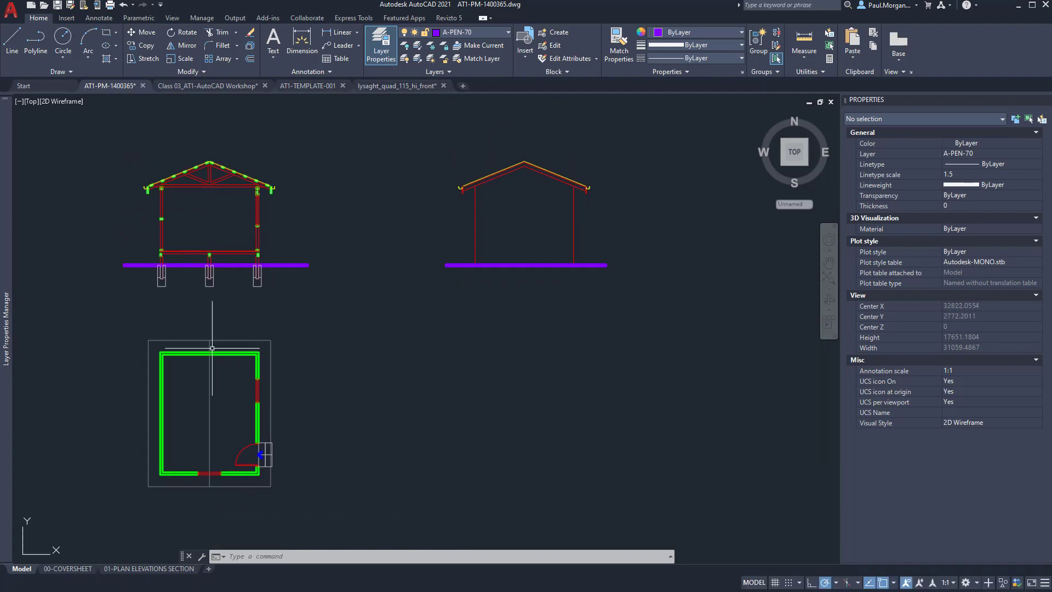
pyautogui.click(121, 327)
pyautogui.click(293, 498)
pyautogui.write('c')
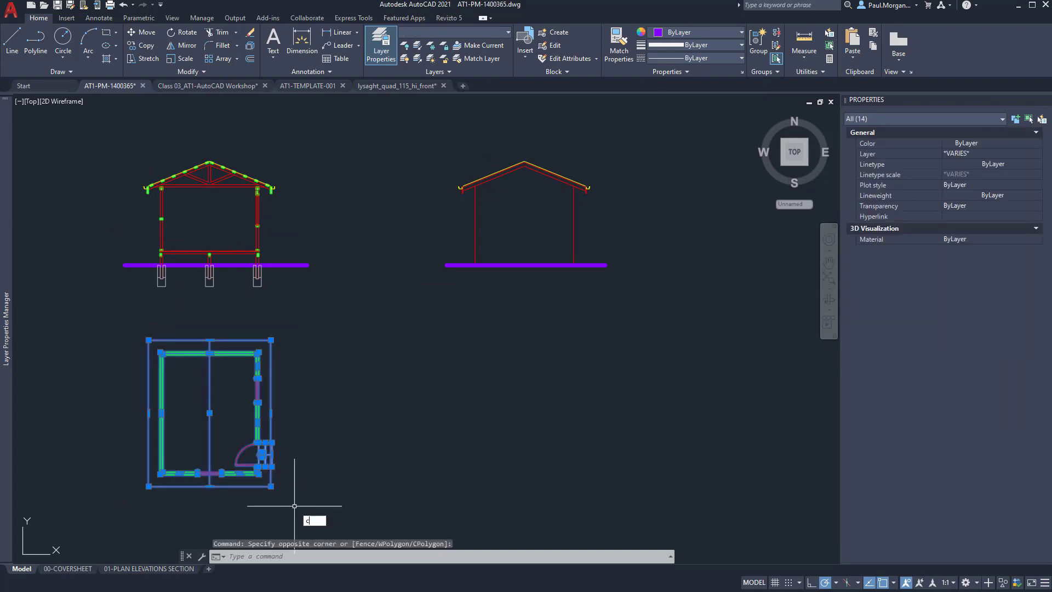
pyautogui.write('o')
pyautogui.press('Return')
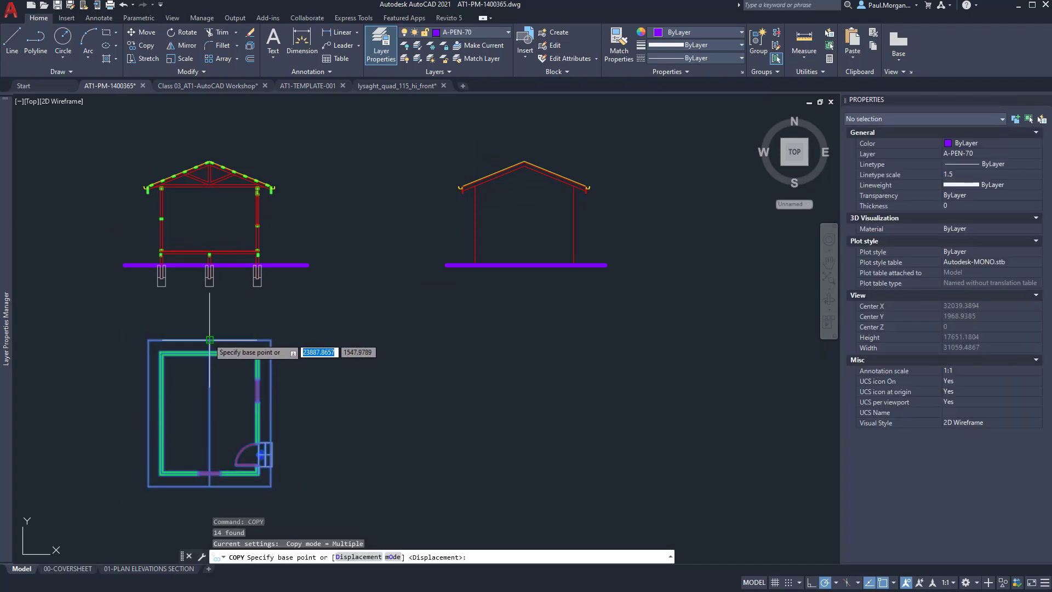
pyautogui.click(209, 340)
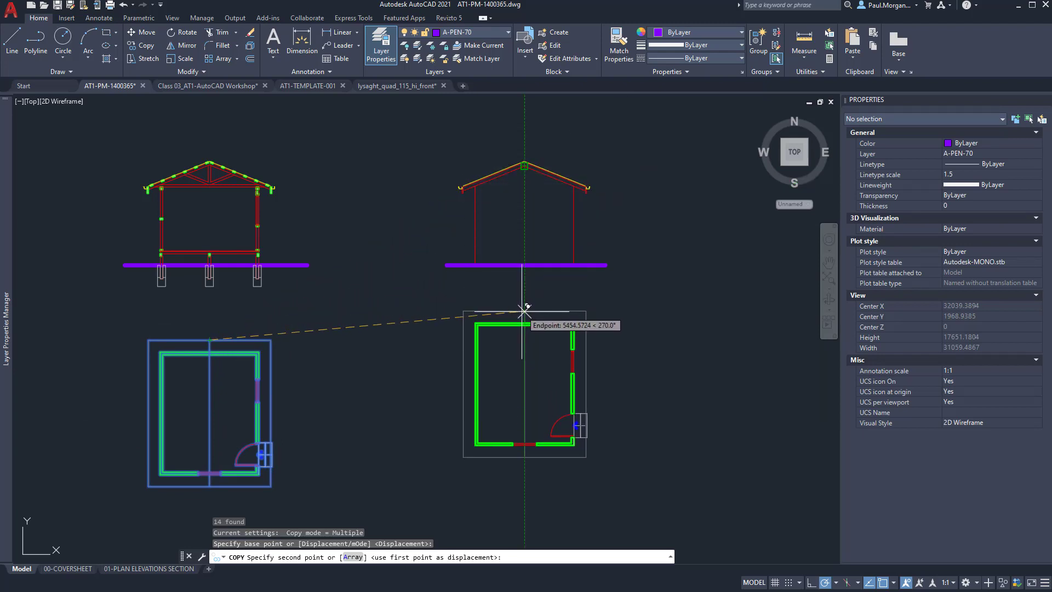
pyautogui.click(525, 317)
pyautogui.press('Escape')
pyautogui.press('Escape')
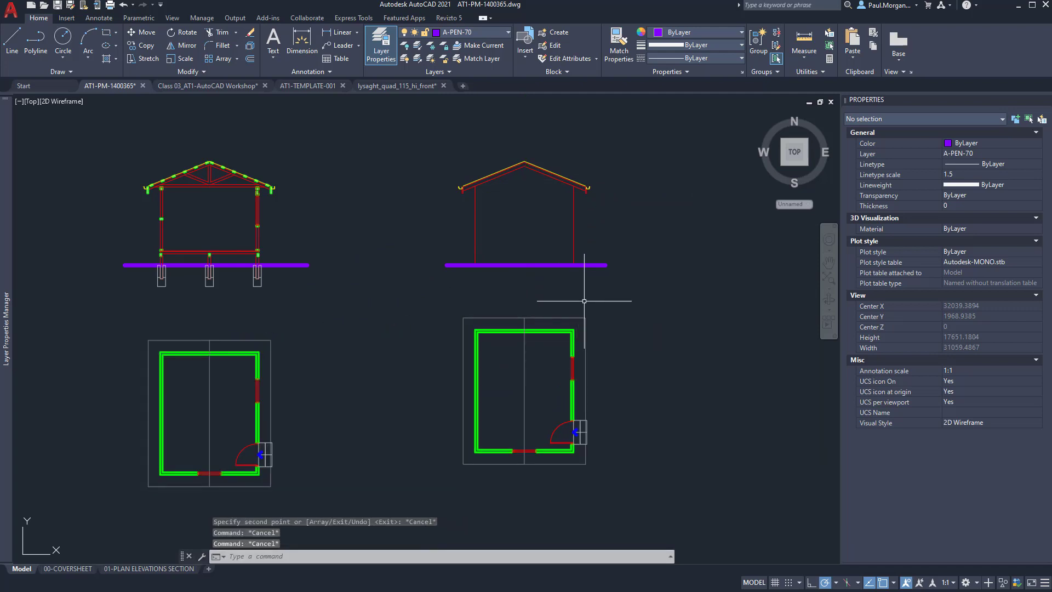
# Rotate the copied floor plan about the midpoint of its central ridge line.
pyautogui.click(616, 299)
pyautogui.click(432, 484)
pyautogui.write('ro')
pyautogui.press('Return')
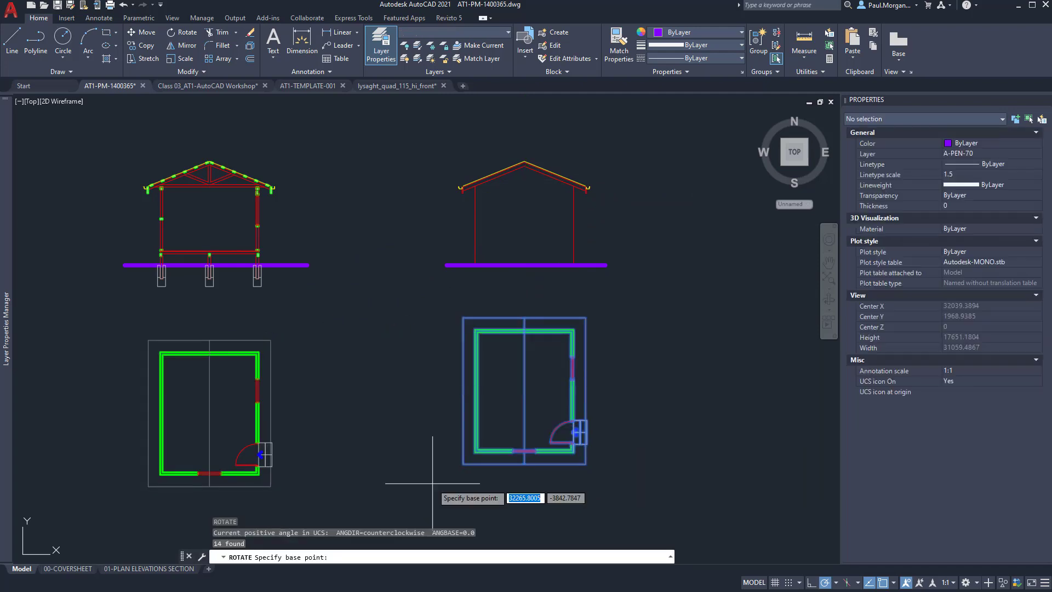
pyautogui.click(524, 391)
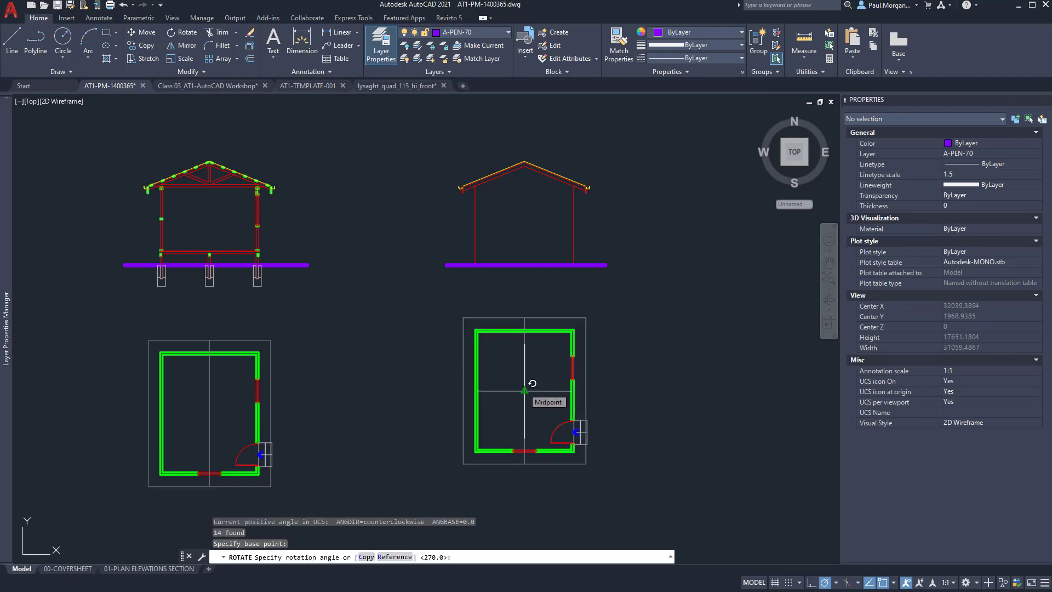
# Rotate the floor plan under the outline elevation by 180 degrees about the picked midpoint at its centre.
pyautogui.write('180')
pyautogui.press('Return')
pyautogui.moveTo(544, 297); pyautogui.dragTo(570, 335, button='middle')
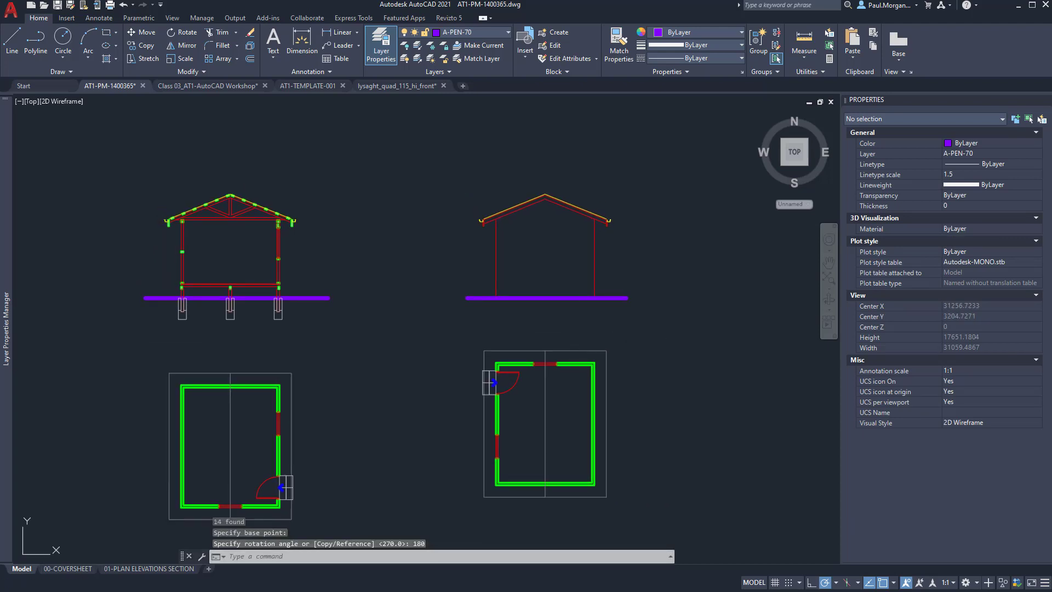
pyautogui.press('Escape')
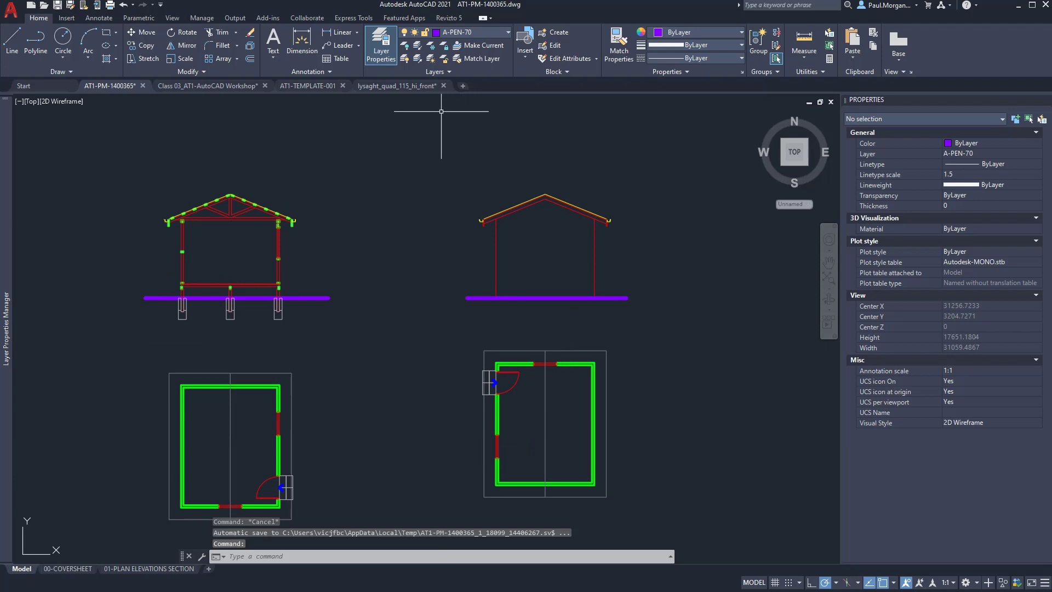
pyautogui.hotkey('alt', 'Tab')
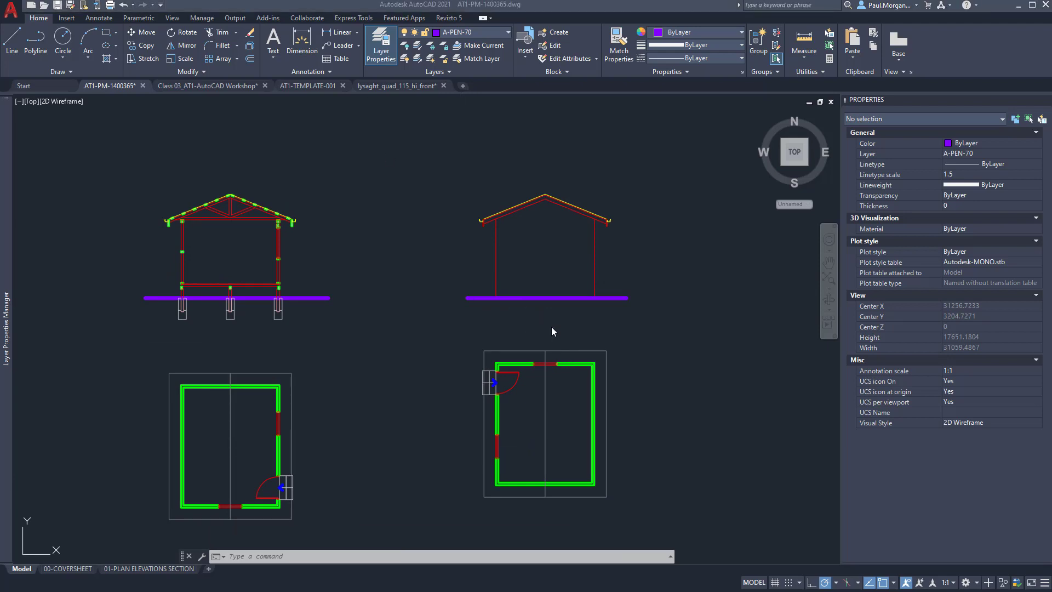
pyautogui.hotkey('alt', 'Tab')
# Turn on the Refferance Planes layer so the construction lines are displayed.
pyautogui.scroll(2, 555, 364)
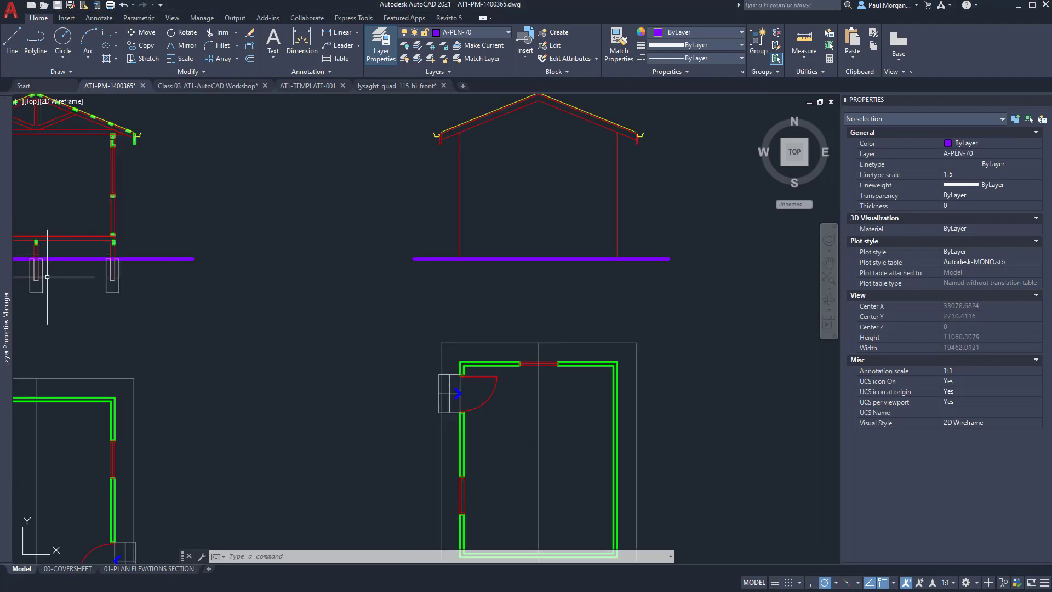
pyautogui.moveTo(6, 300)
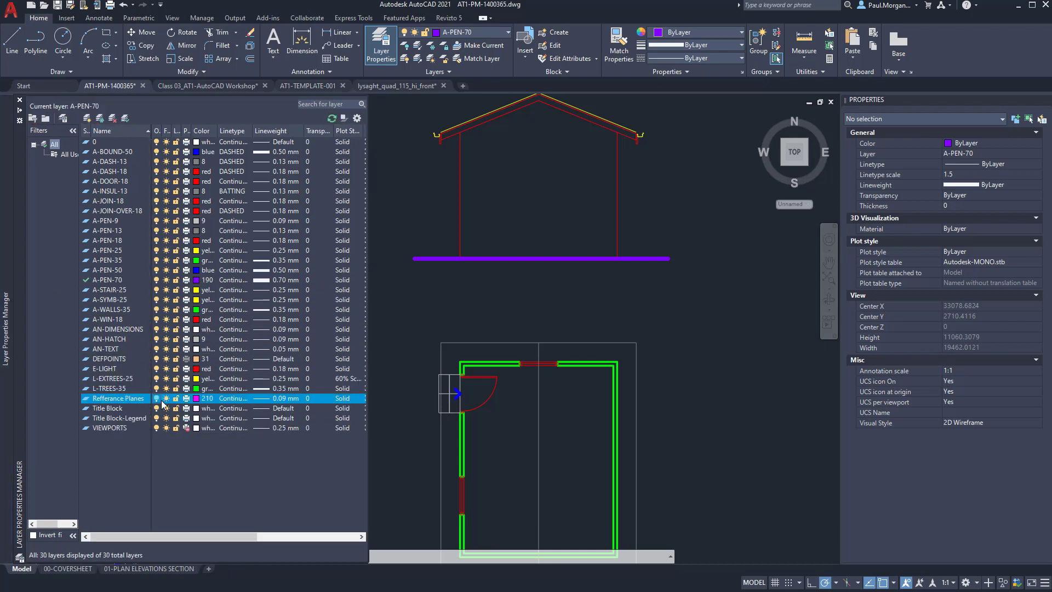
pyautogui.click(156, 399)
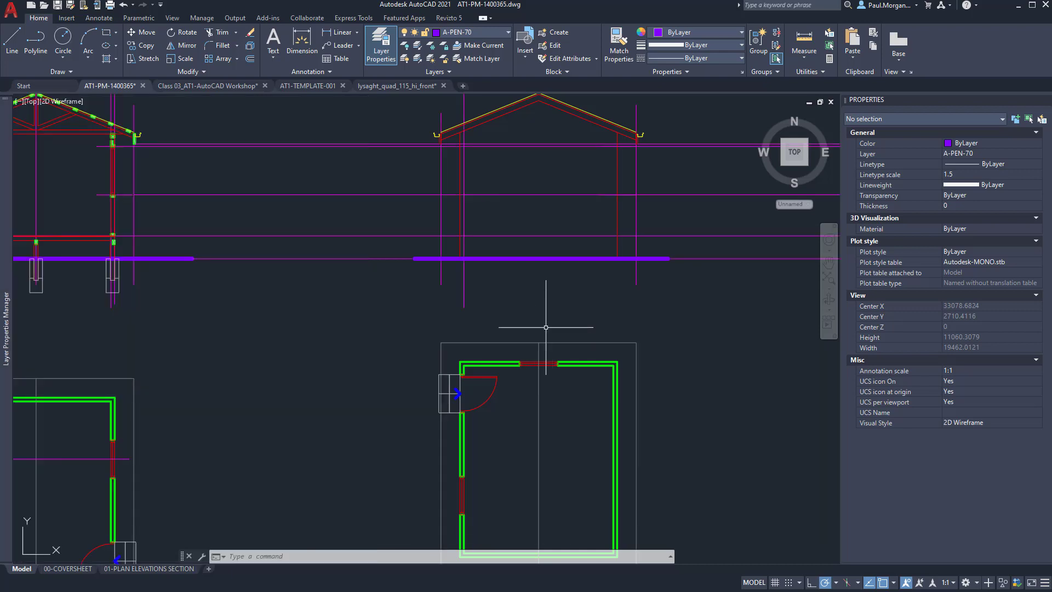
pyautogui.moveTo(546, 327); pyautogui.dragTo(548, 338, button='middle')
pyautogui.write('l')
pyautogui.press('Return')
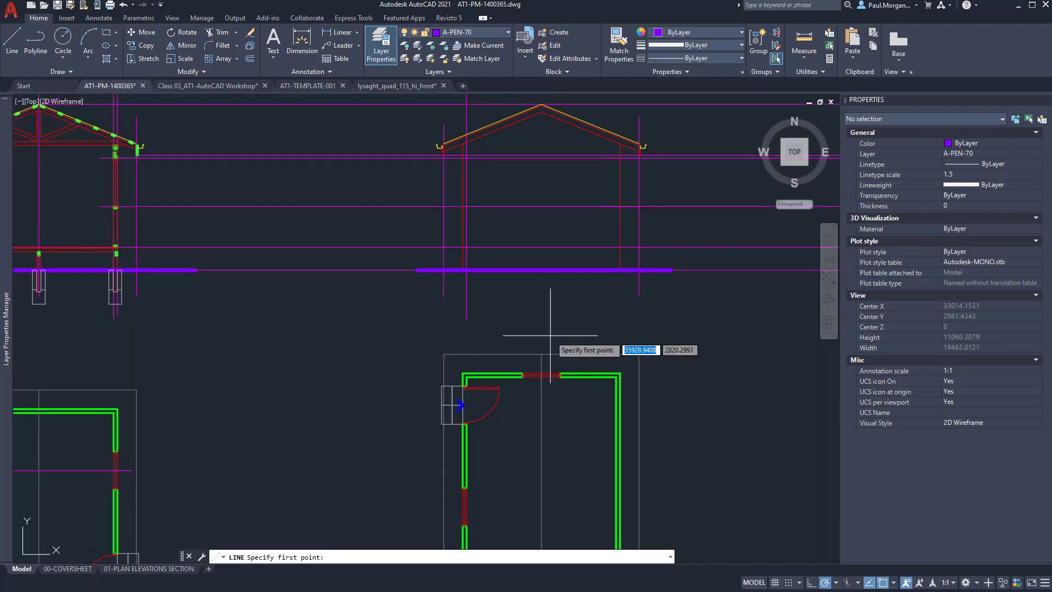
pyautogui.click(561, 373)
pyautogui.press('Escape')
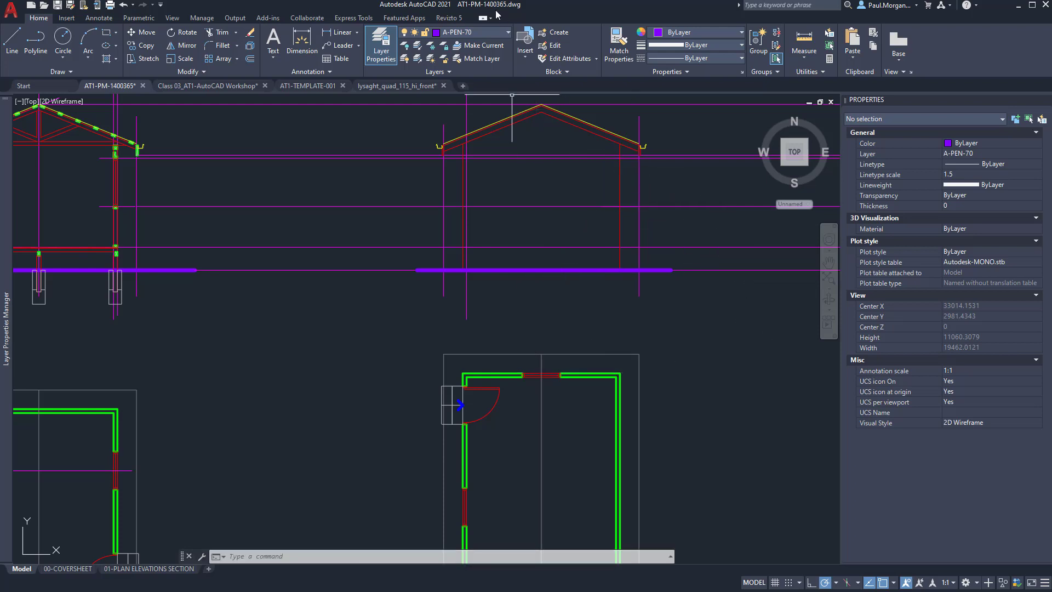
# Make Refferance Planes the current layer and draw a vertical line from the upper wall window's right end up to the roof eaves.
pyautogui.click(484, 28)
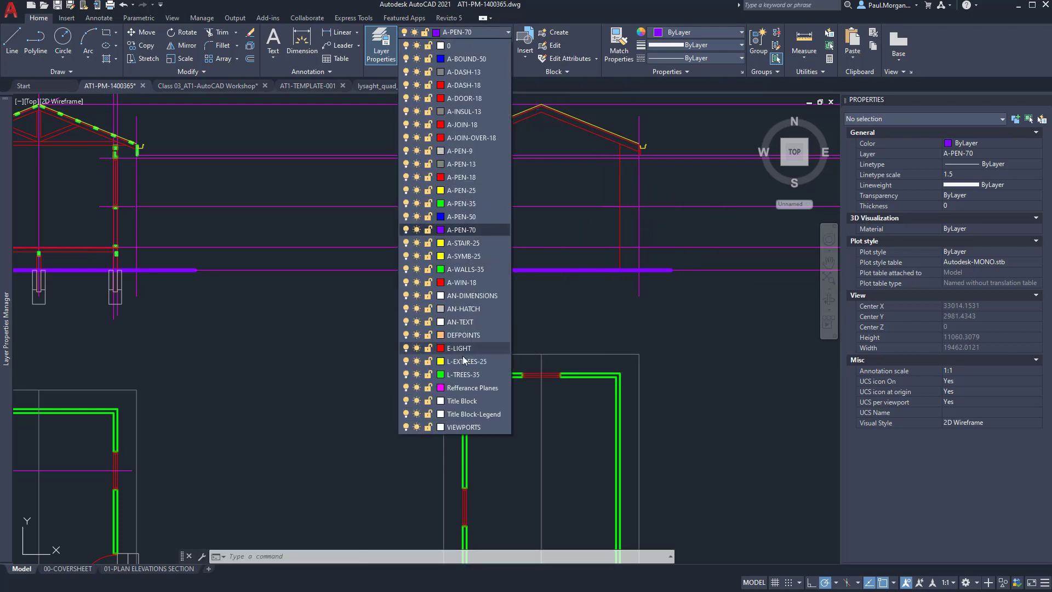
pyautogui.click(464, 390)
pyautogui.write('l')
pyautogui.press('Return')
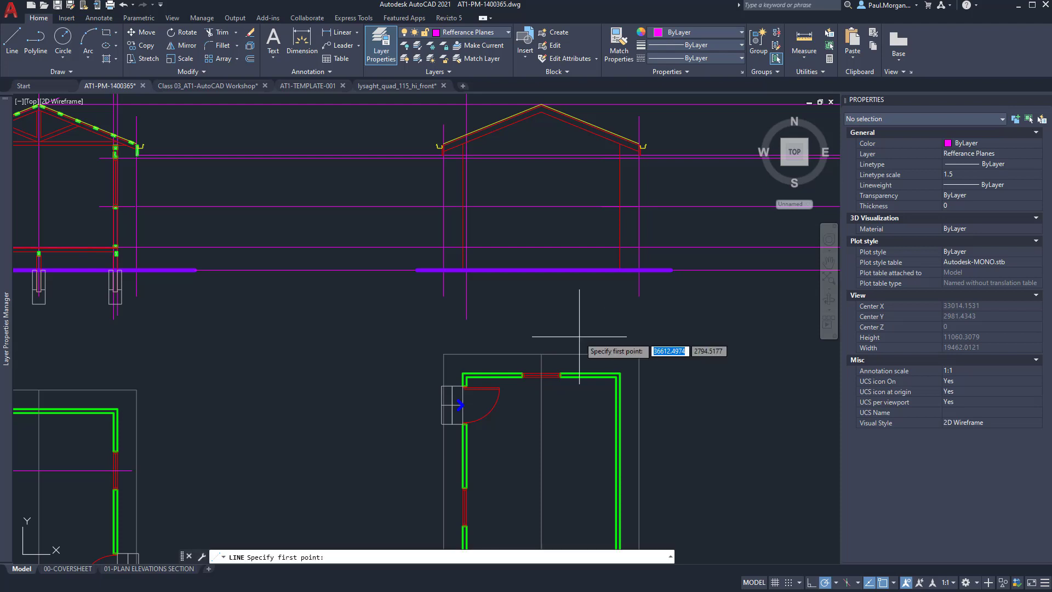
pyautogui.scroll(3, 565, 372)
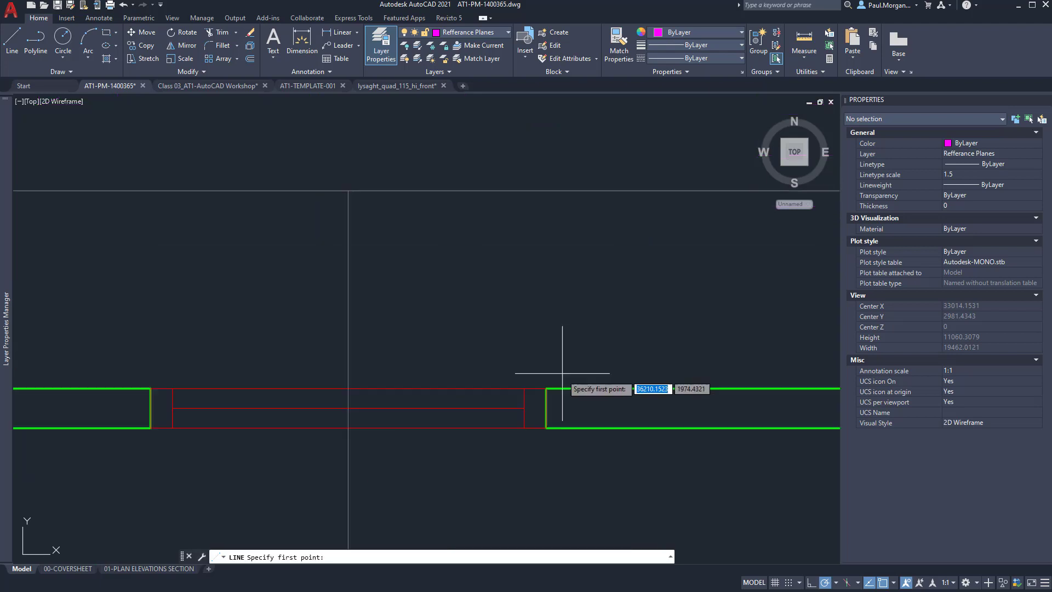
pyautogui.click(560, 374)
pyautogui.scroll(-3, 547, 384)
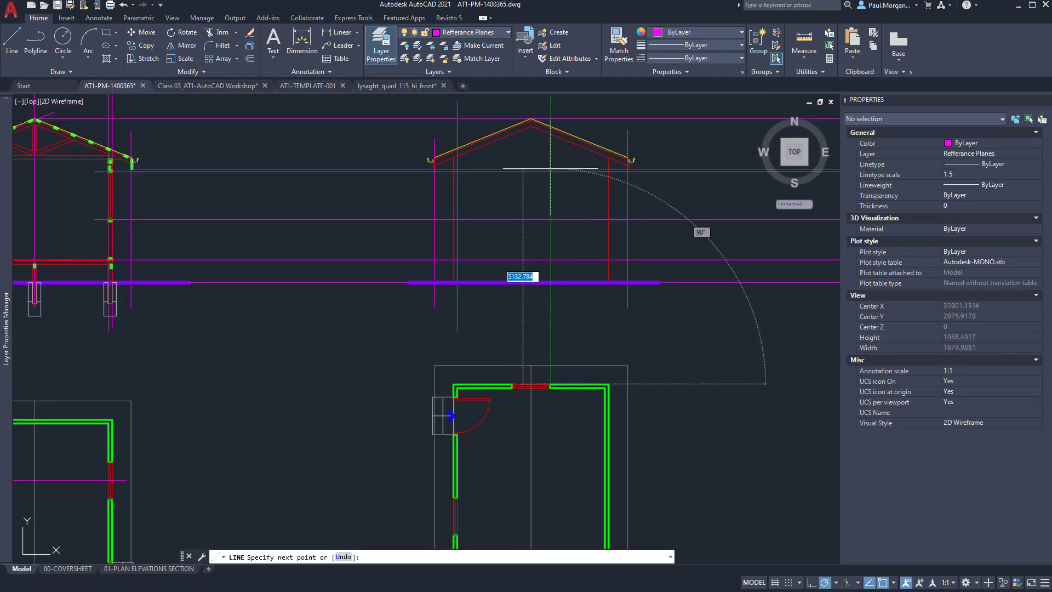
pyautogui.click(551, 165)
pyautogui.press('Return')
# Draw a matching vertical projection line from the window's left end up to the eaves of the elevation.
pyautogui.press('Return')
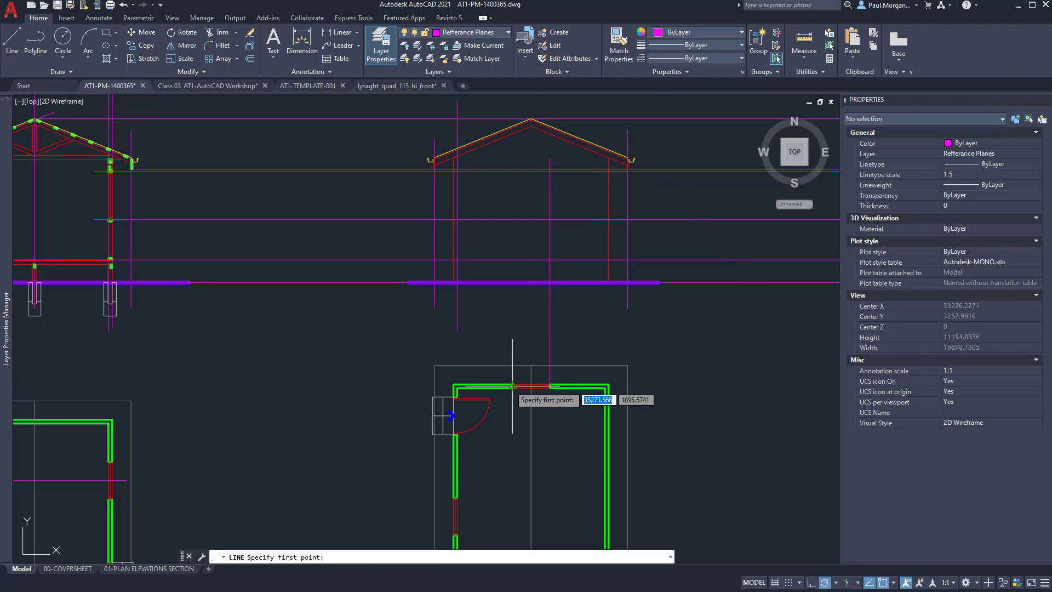
pyautogui.click(513, 387)
pyautogui.click(513, 158)
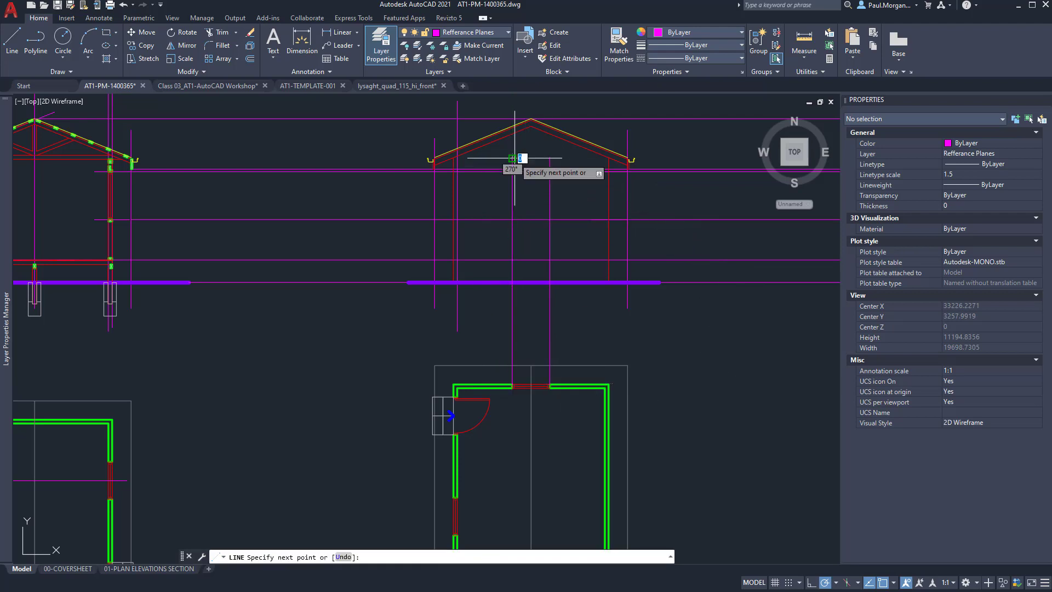
pyautogui.press('Return')
# Select the whole floor plan under the outline elevation and rotate it 180 degrees about its centre midpoint.
pyautogui.scroll(-2, 692, 427)
pyautogui.moveTo(677, 416); pyautogui.dragTo(639, 348, button='middle')
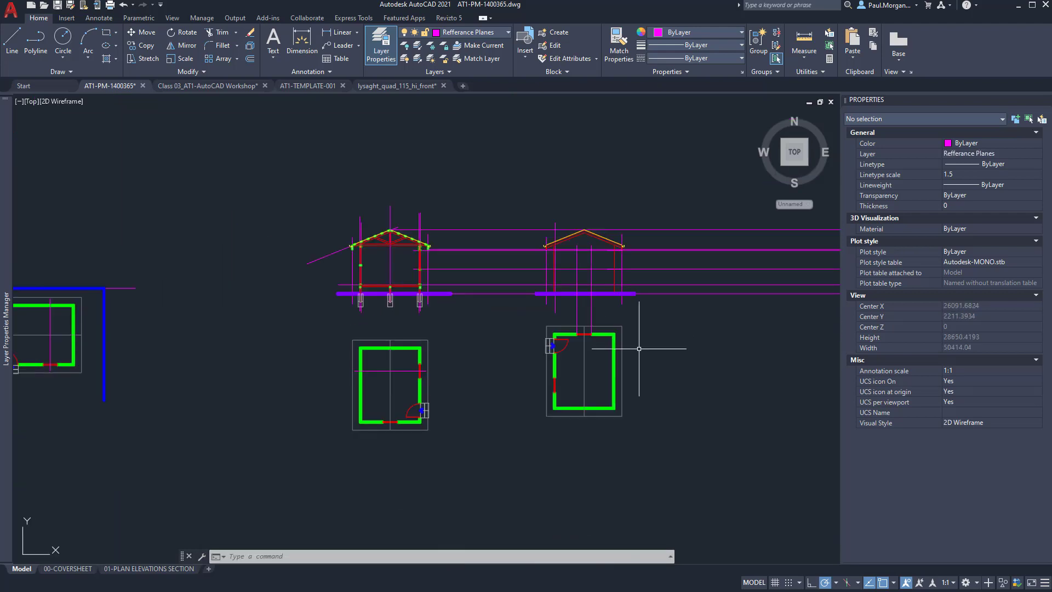
pyautogui.scroll(4, 641, 354)
pyautogui.click(388, 277)
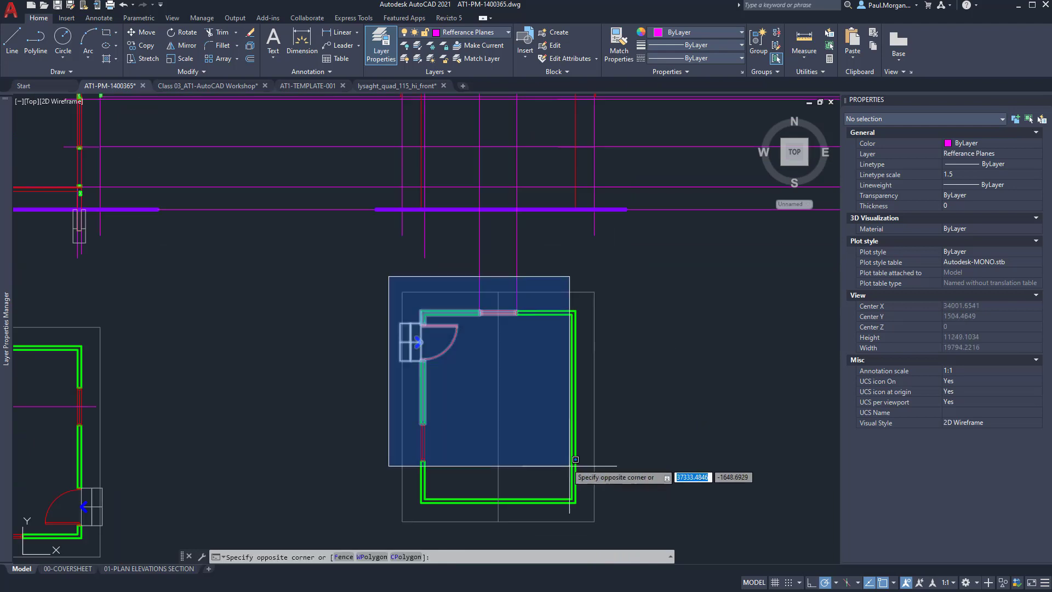
pyautogui.click(608, 527)
pyautogui.write('ro')
pyautogui.press('Return')
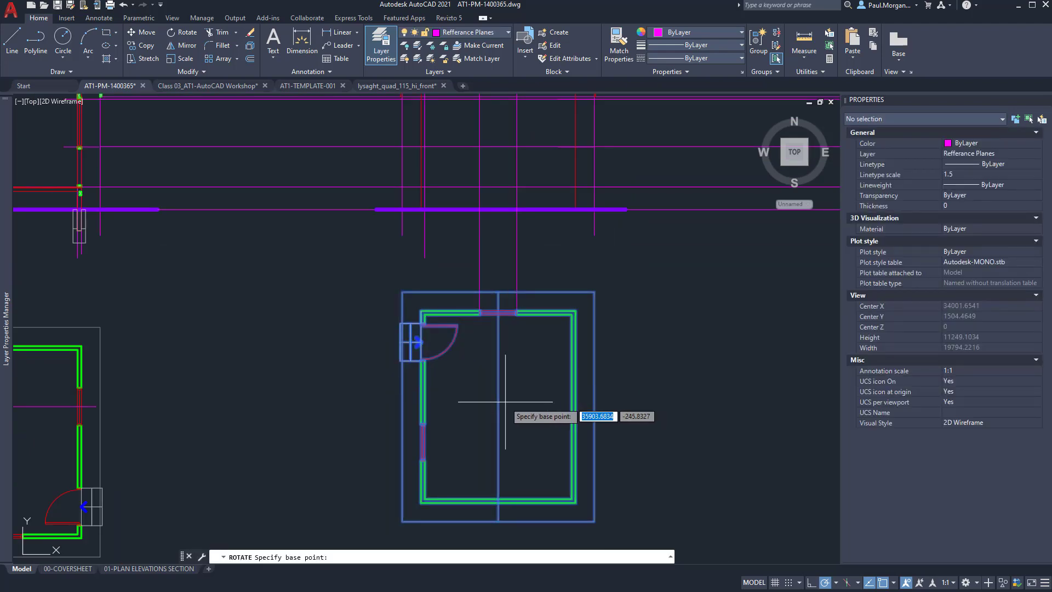
pyautogui.click(498, 405)
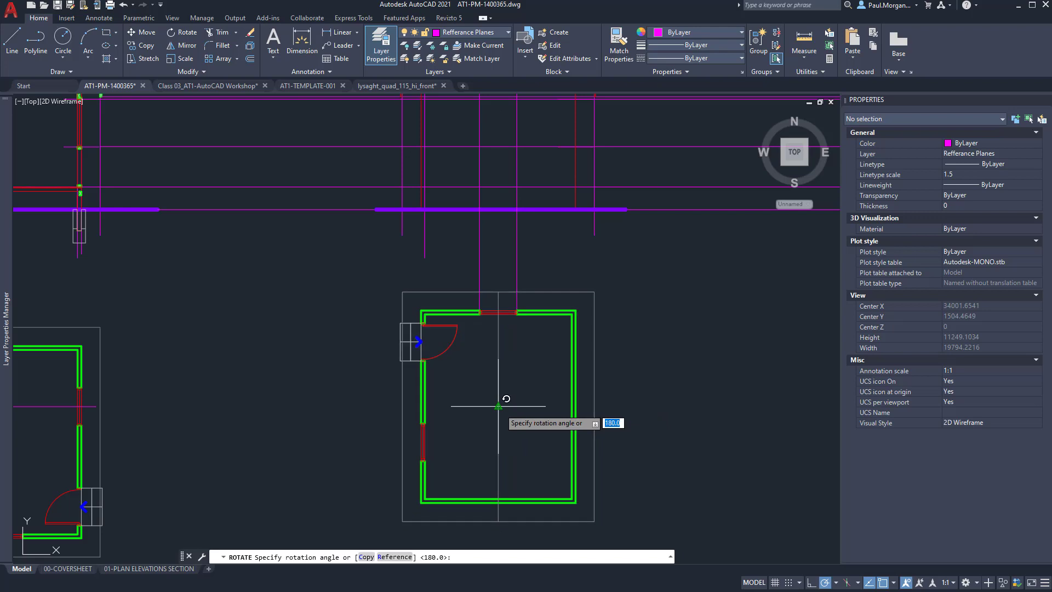
pyautogui.press('Return')
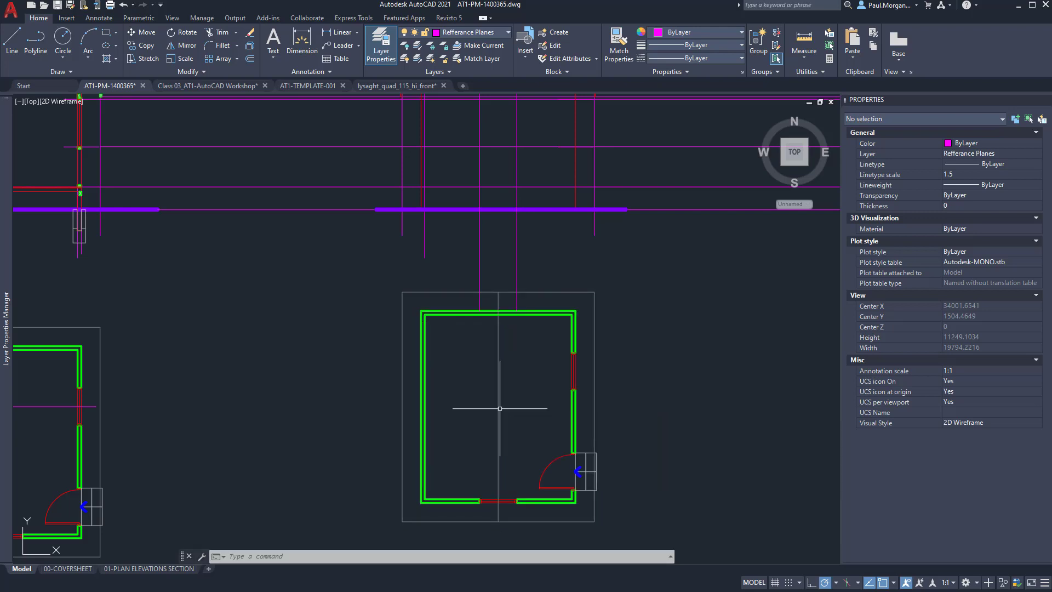
pyautogui.moveTo(521, 439); pyautogui.dragTo(536, 318, button='middle')
pyautogui.scroll(1, 514, 440)
pyautogui.moveTo(528, 438); pyautogui.dragTo(554, 377, button='middle')
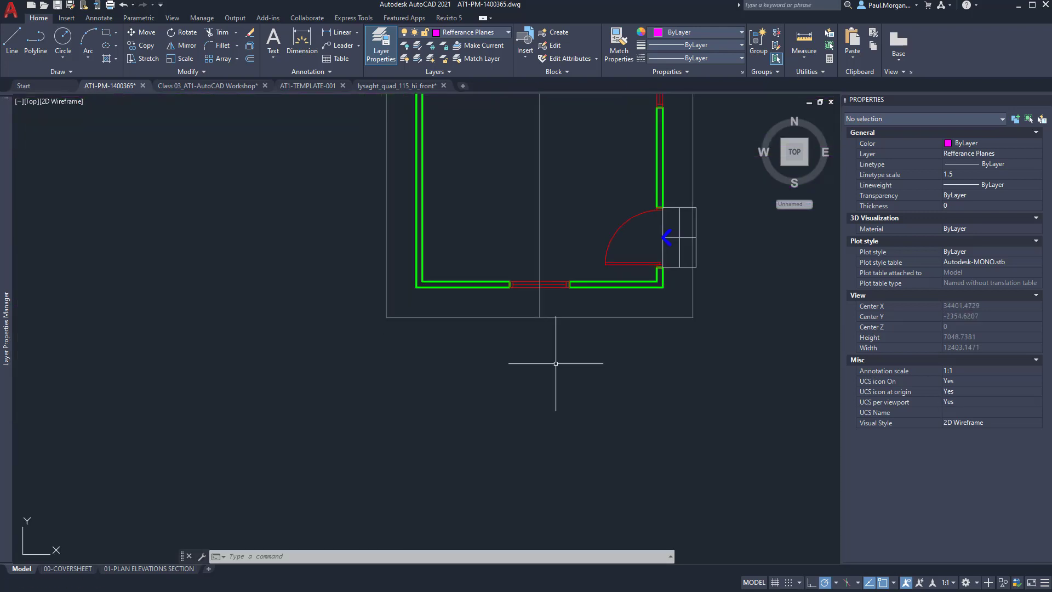
pyautogui.write('l')
pyautogui.press('Return')
pyautogui.press('Escape')
# Draw an upward-pointing view arrow with a polyline below the floor plan, aimed at the lower wall's window.
pyautogui.write('pl')
pyautogui.press('Return')
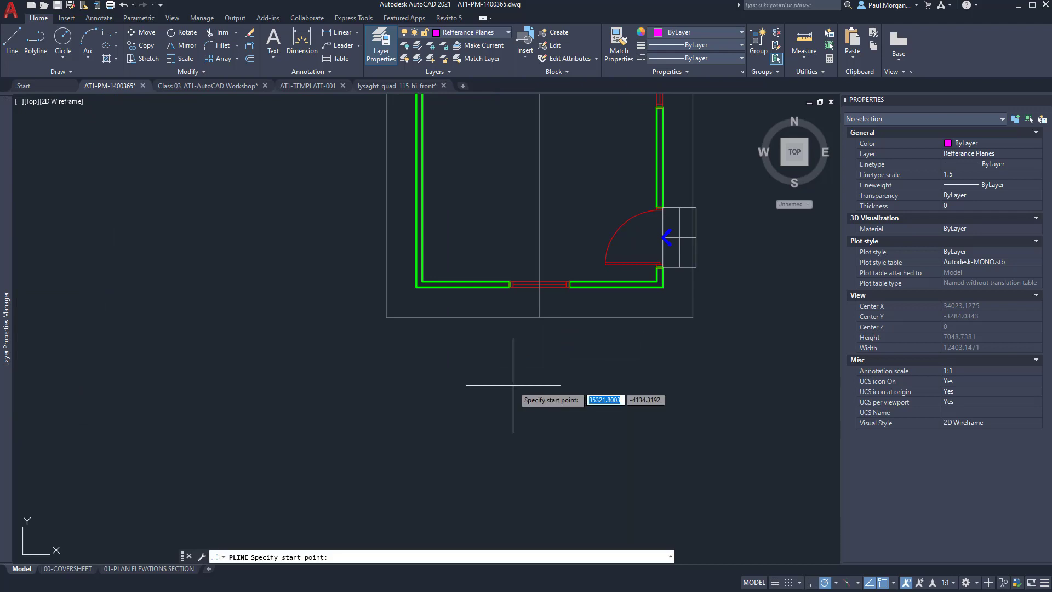
pyautogui.click(496, 420)
pyautogui.click(537, 366)
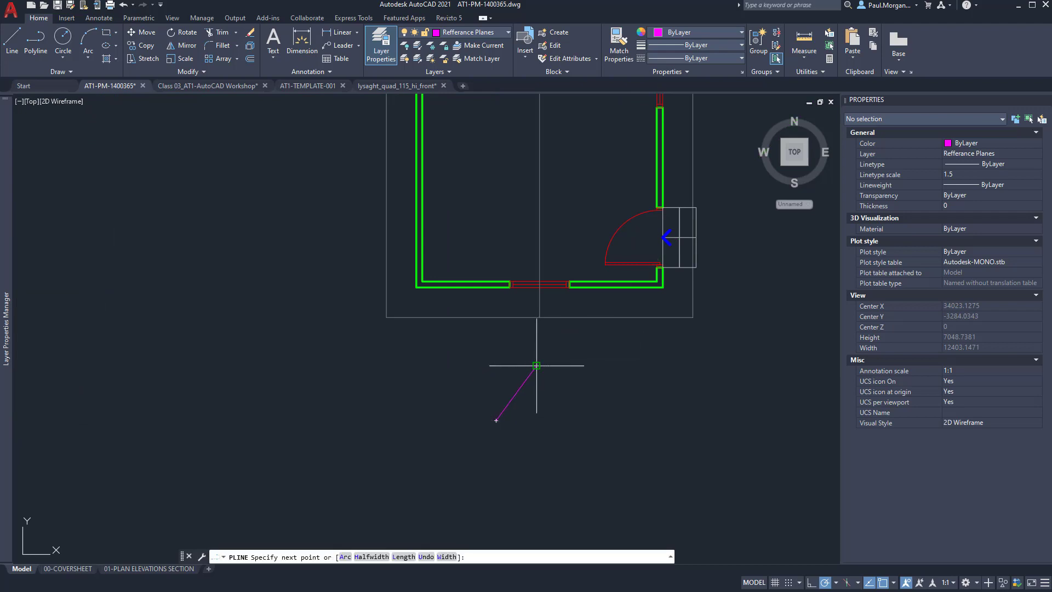
pyautogui.click(596, 426)
pyautogui.press('Return')
pyautogui.write('l')
pyautogui.press('Return')
pyautogui.click(537, 366)
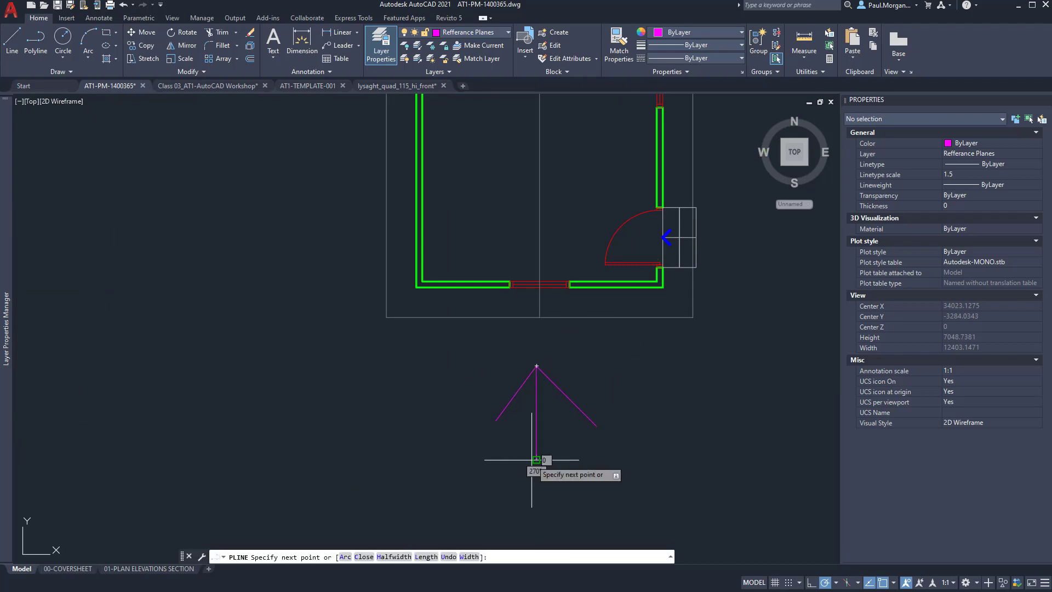
pyautogui.click(536, 459)
pyautogui.press('Return')
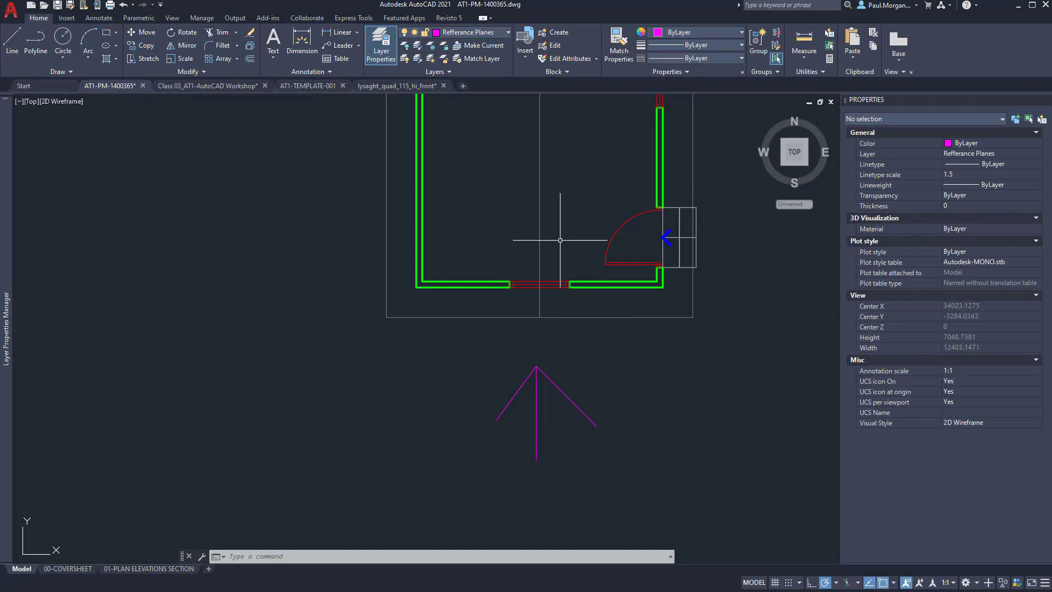
# Examine the elevation's projection lines against the plan's entry door and the window in its lower wall.
pyautogui.scroll(-2, 558, 241)
pyautogui.moveTo(552, 246); pyautogui.dragTo(525, 395, button='middle')
pyautogui.scroll(3, 522, 161)
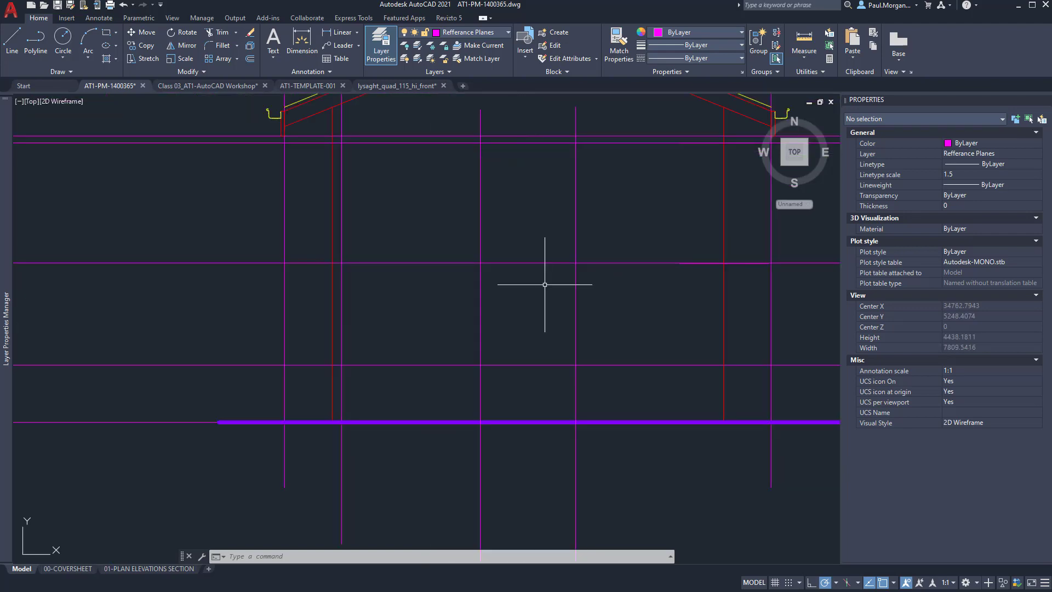
pyautogui.scroll(-2, 509, 204)
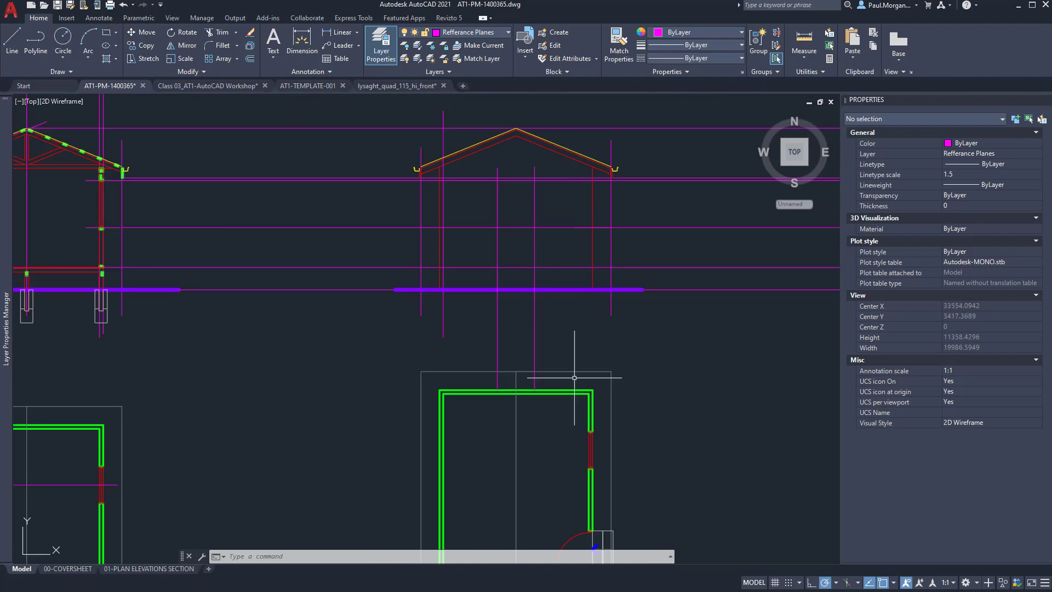
pyautogui.moveTo(570, 370); pyautogui.dragTo(503, 194, button='middle')
pyautogui.scroll(3, 531, 394)
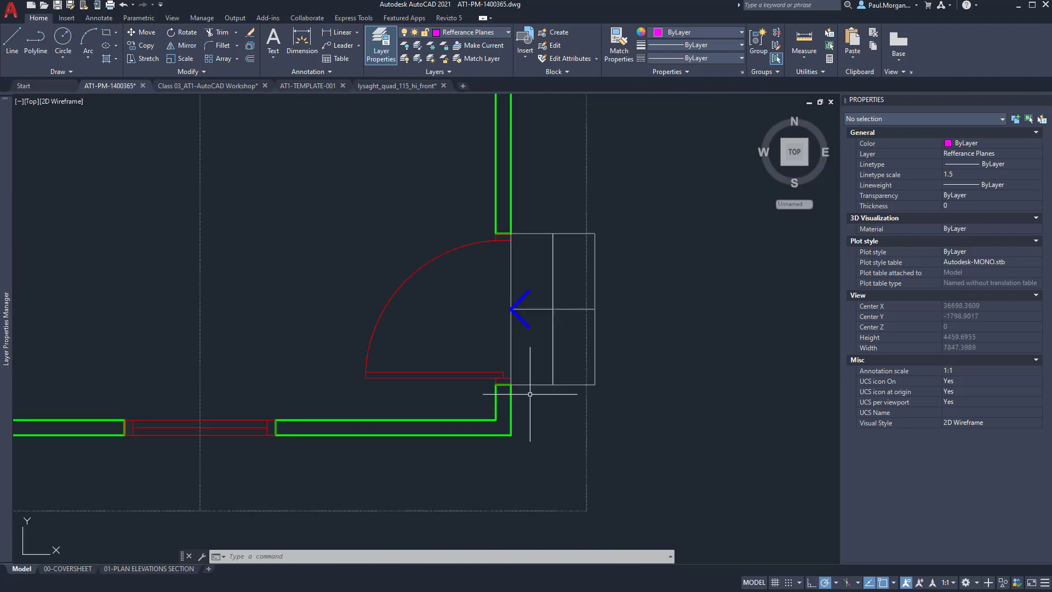
pyautogui.scroll(-3, 552, 390)
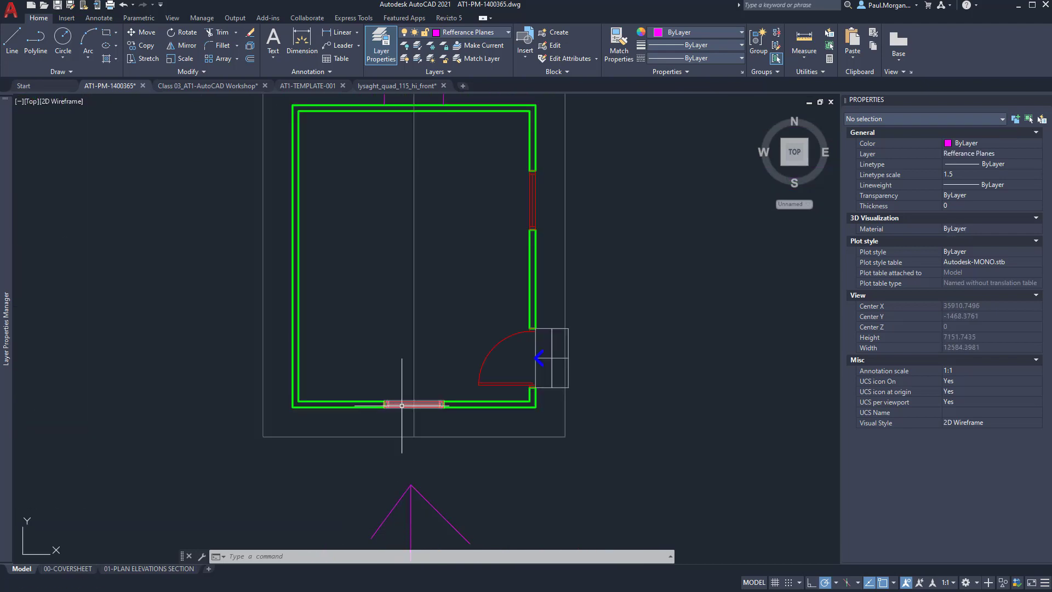
pyautogui.scroll(-2, 481, 368)
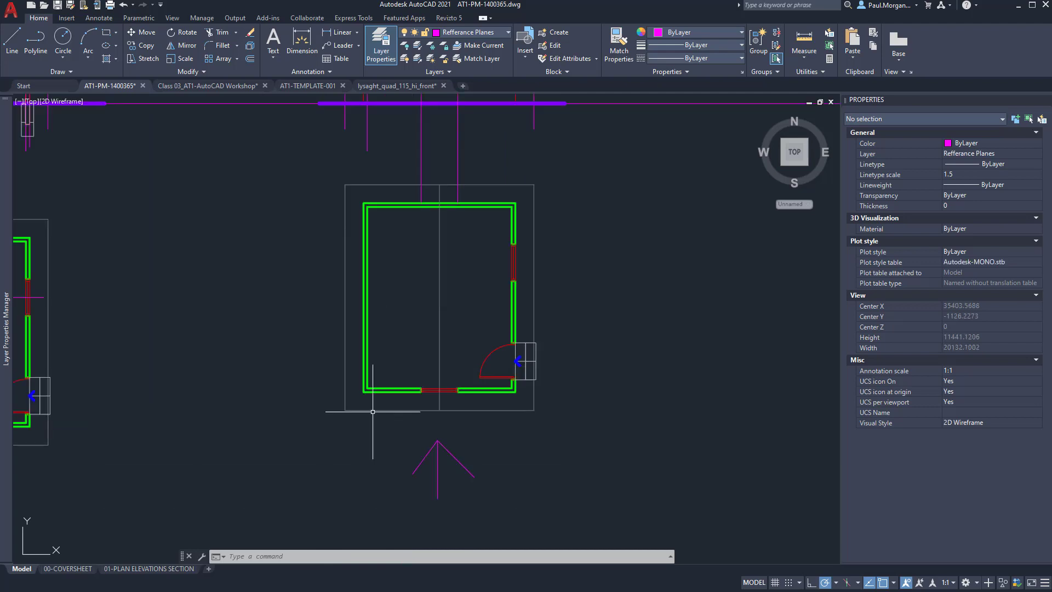
# Stretch the lower end of the right-hand window projection line down to the right end of the plan's lower wall window.
pyautogui.moveTo(467, 298); pyautogui.dragTo(471, 319, button='middle')
pyautogui.click(476, 162)
pyautogui.click(400, 189)
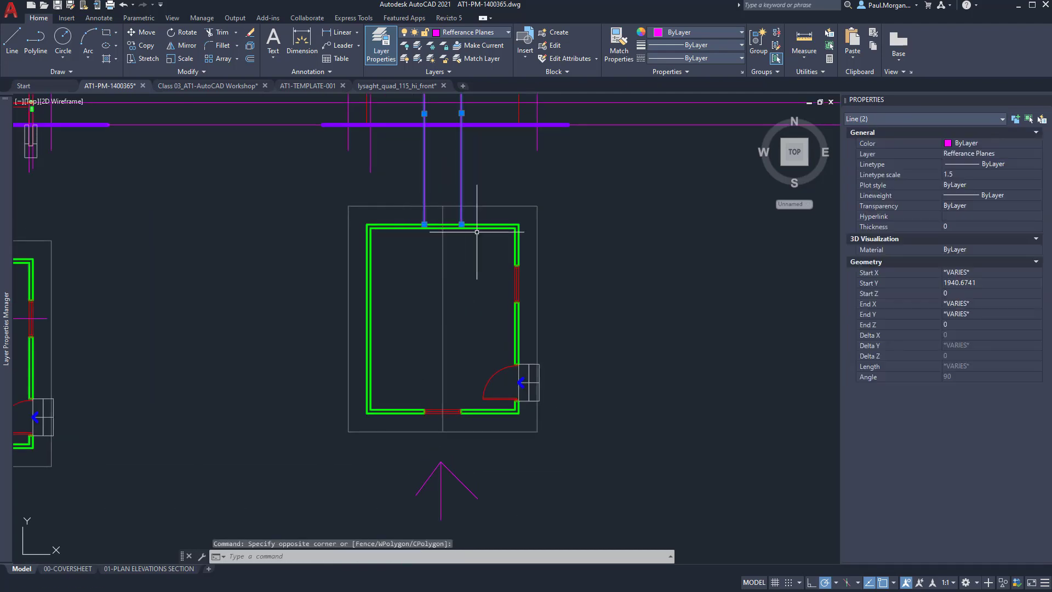
pyautogui.click(462, 225)
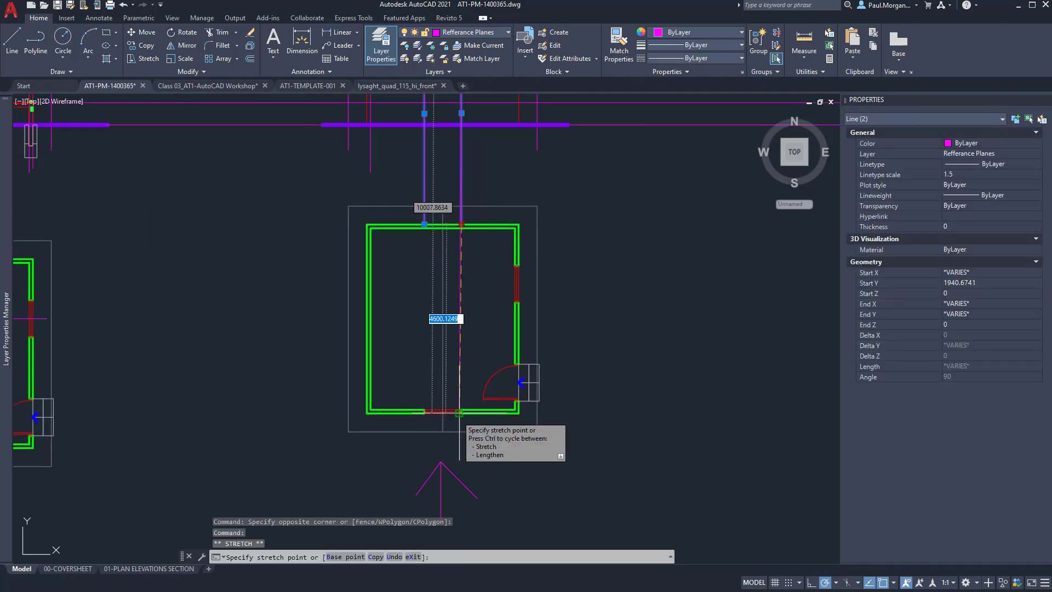
pyautogui.press('Escape')
pyautogui.press('Escape')
pyautogui.scroll(-4, 553, 393)
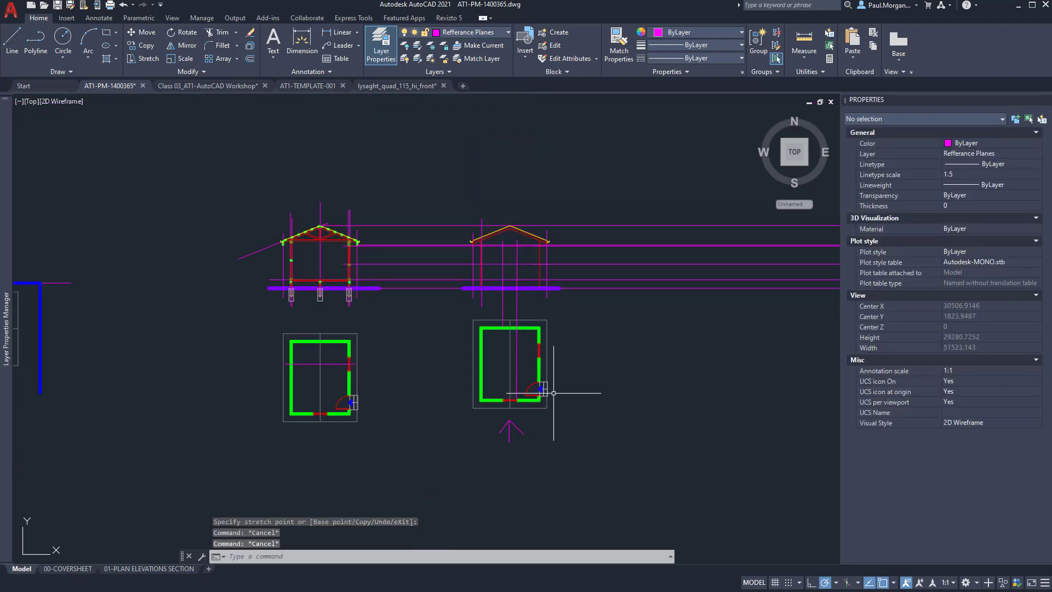
pyautogui.scroll(5, 537, 274)
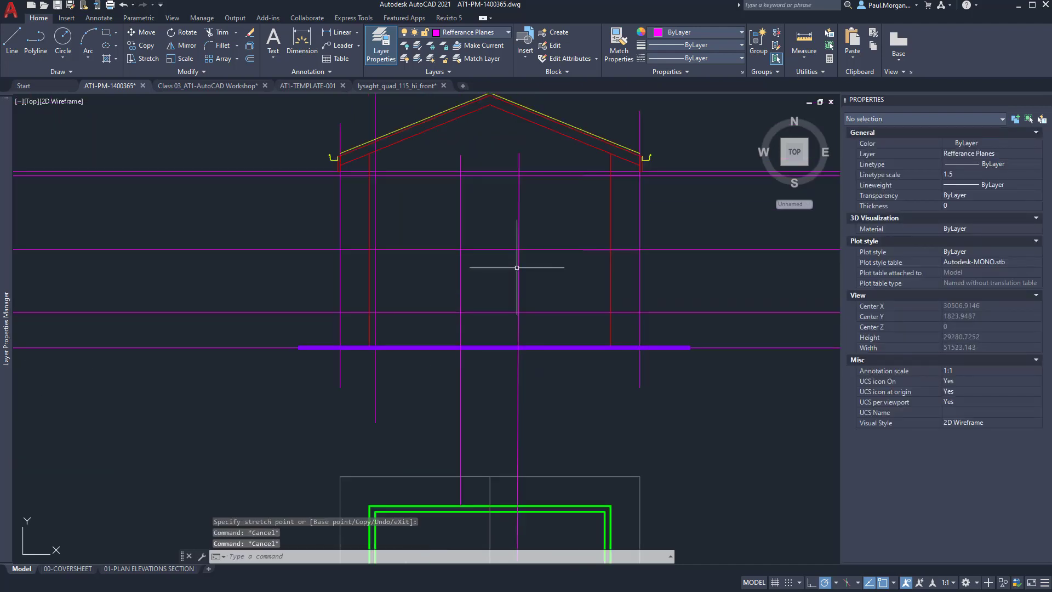
pyautogui.scroll(1, 521, 228)
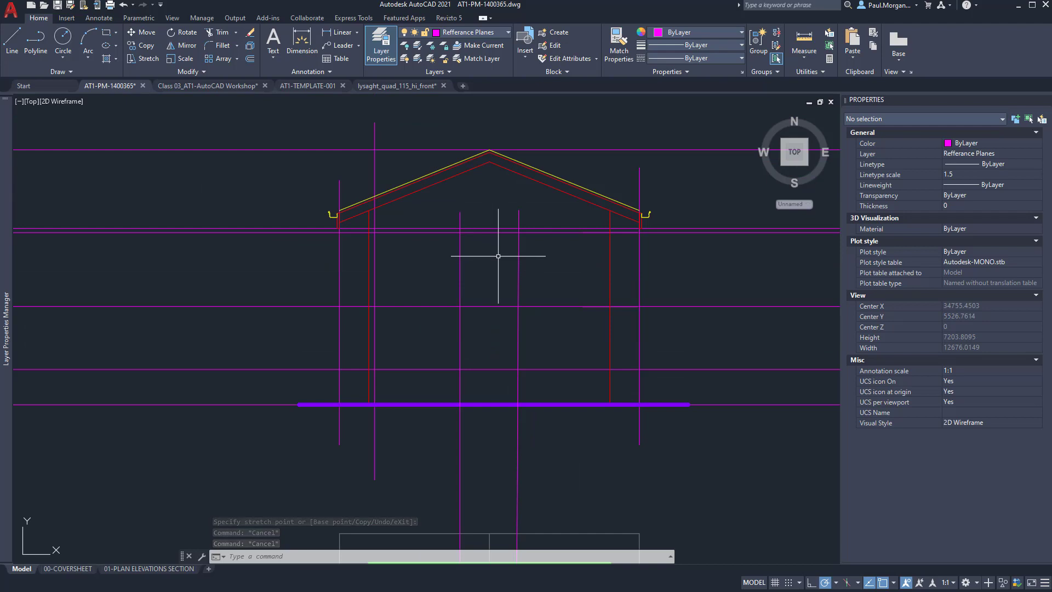
pyautogui.scroll(-4, 498, 256)
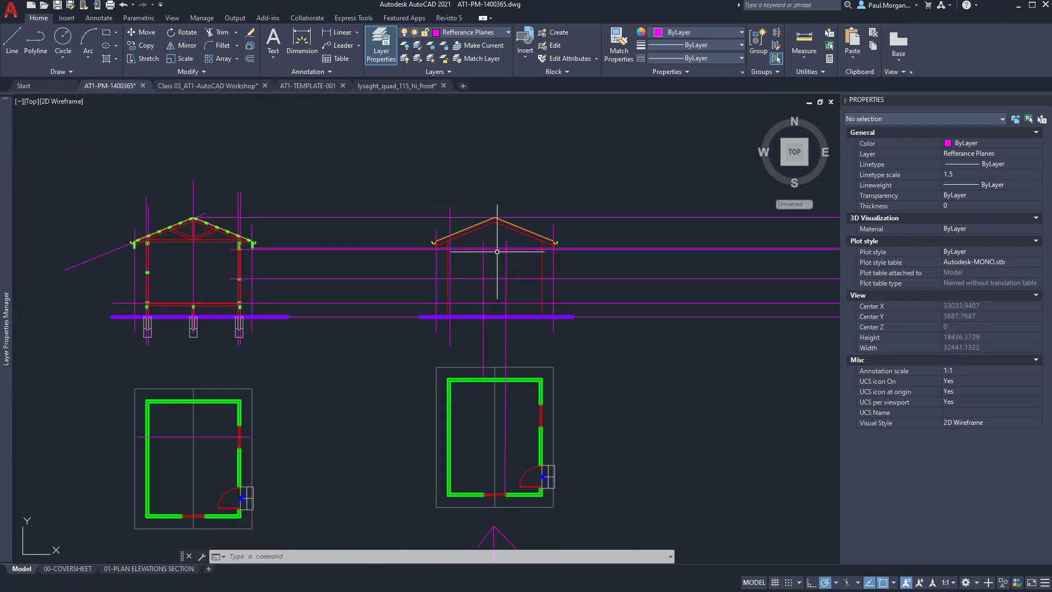
# On layer A-WIN-18, trace the window opening in the elevation with a polyline through the four reference line intersections.
pyautogui.scroll(2, 497, 251)
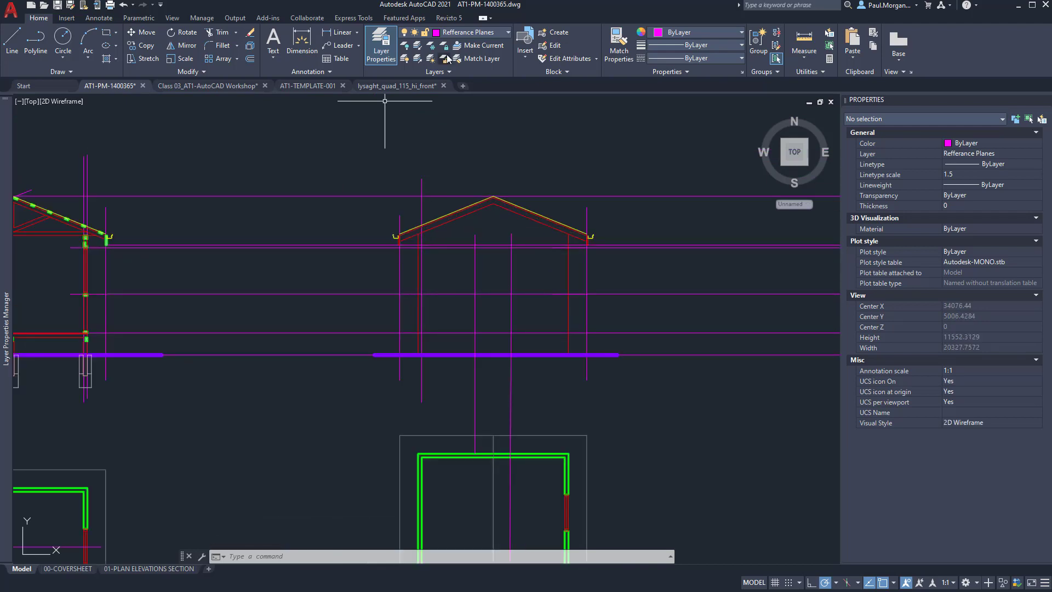
pyautogui.click(463, 34)
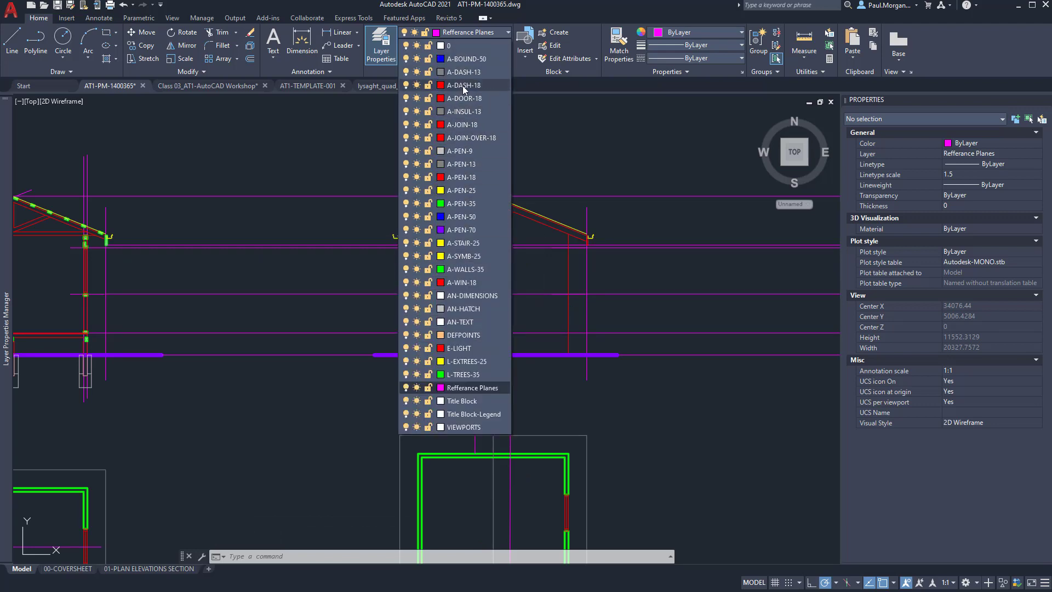
pyautogui.click(463, 283)
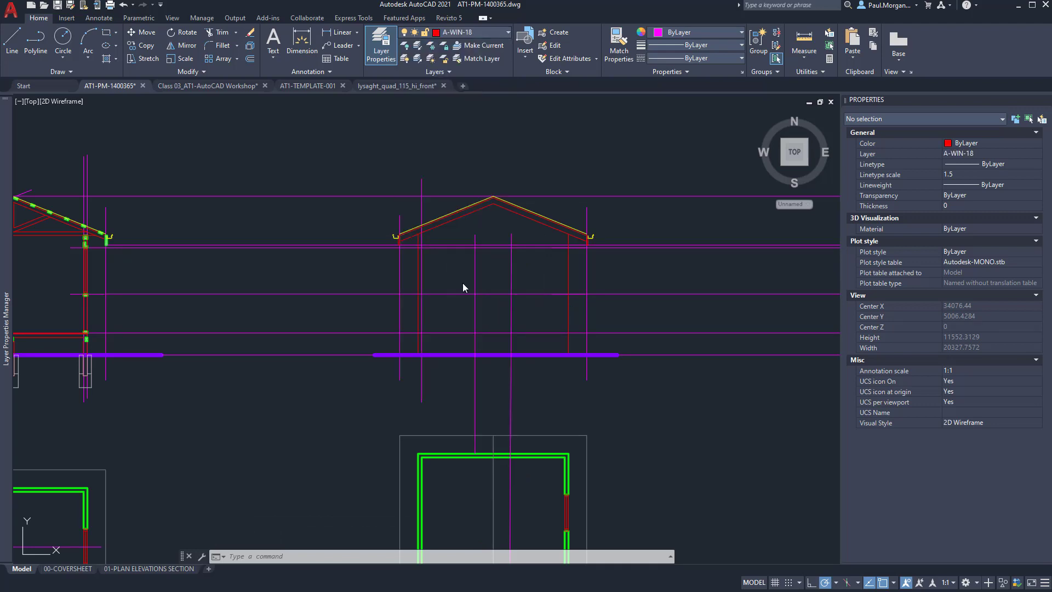
pyautogui.moveTo(505, 261); pyautogui.dragTo(524, 269, button='middle')
pyautogui.scroll(6, 505, 263)
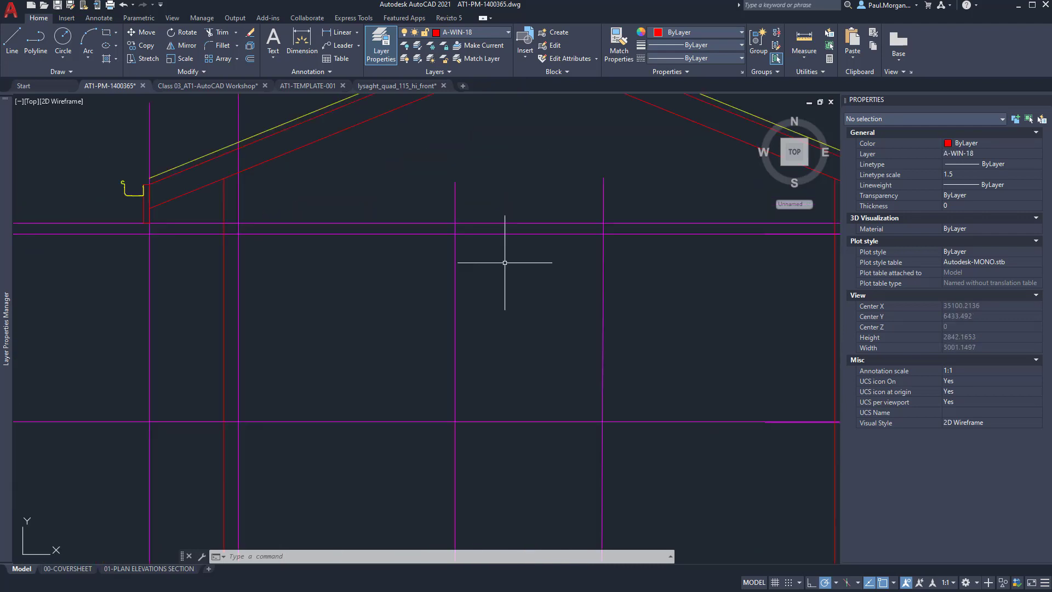
pyautogui.press('Return')
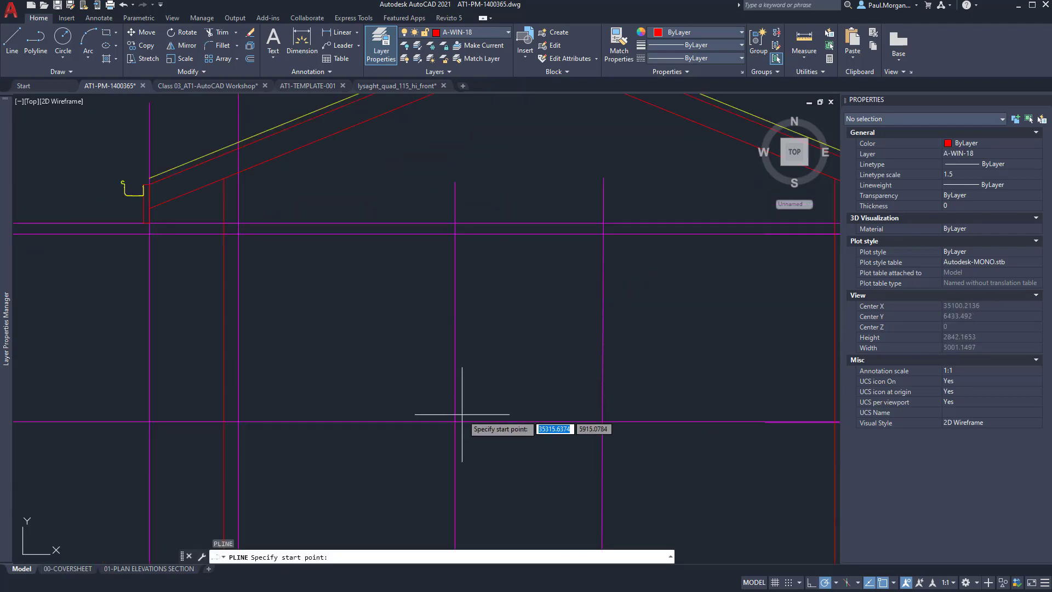
pyautogui.click(454, 421)
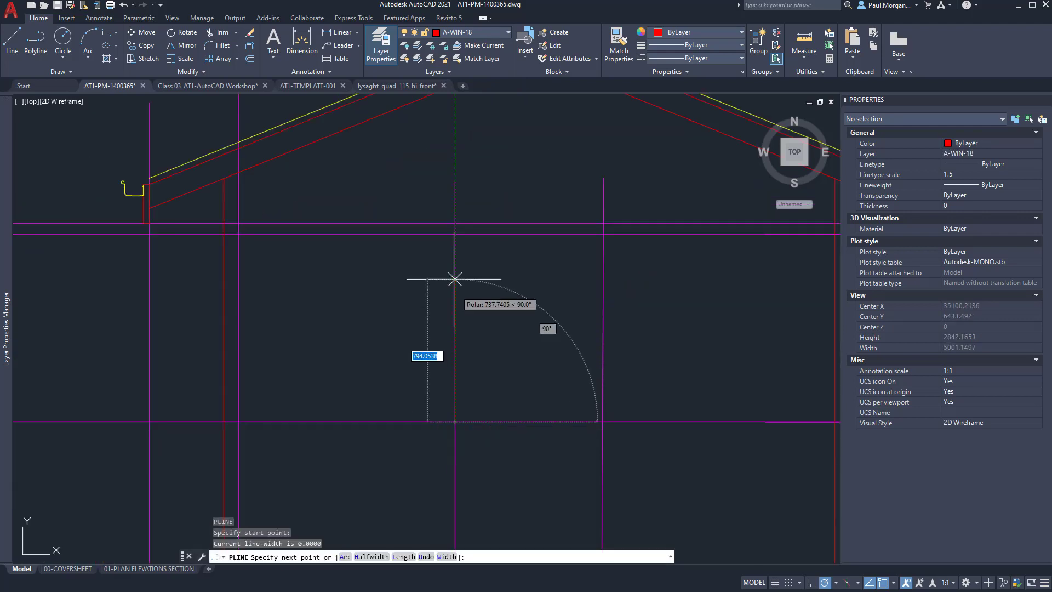
pyautogui.click(455, 234)
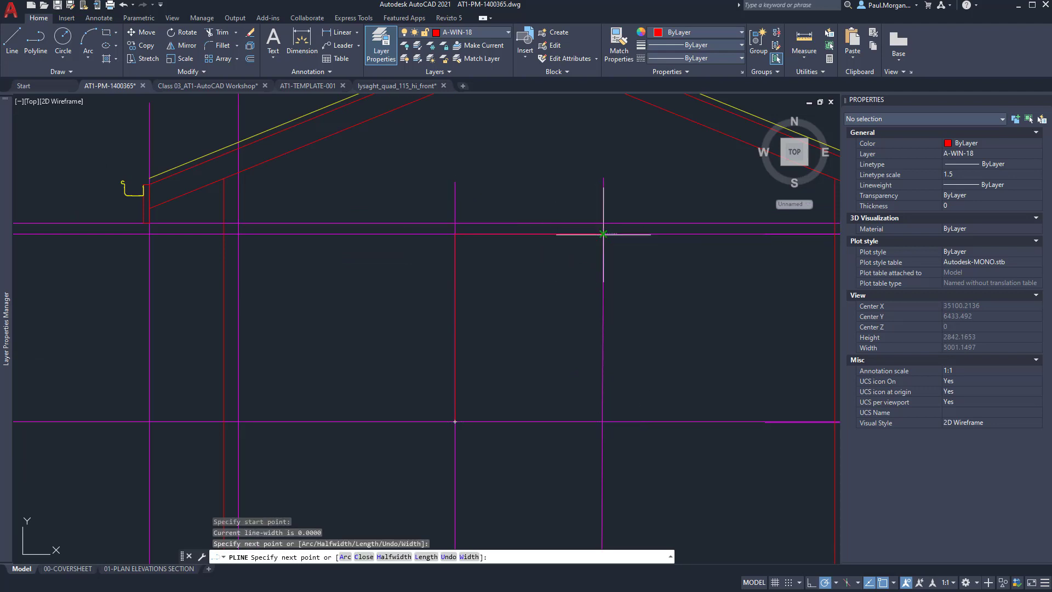
pyautogui.click(603, 234)
pyautogui.click(603, 423)
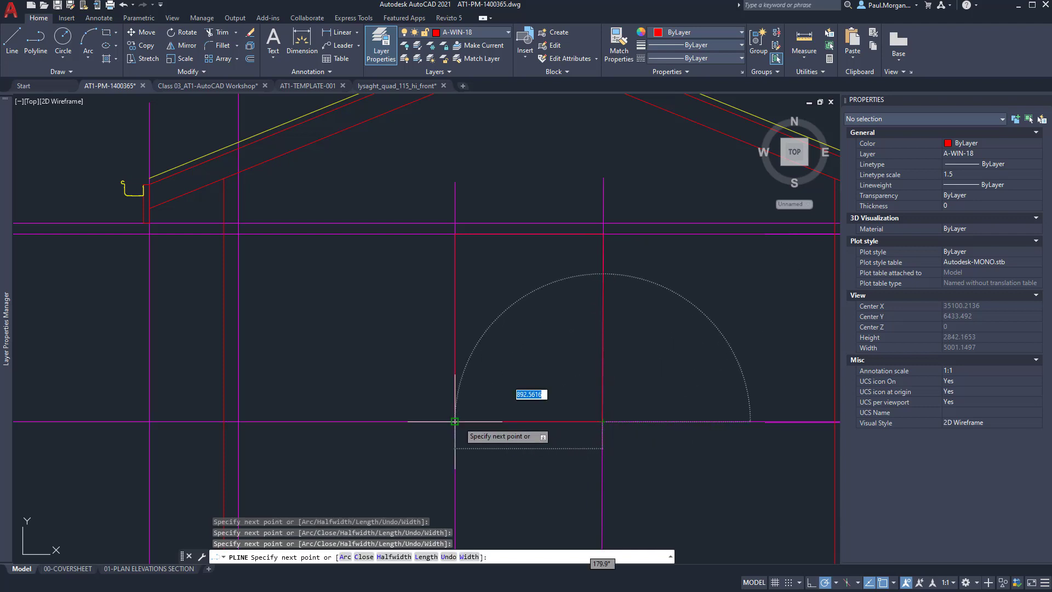
pyautogui.click(455, 422)
pyautogui.press('Escape')
pyautogui.press('Escape')
# Select the new window outline and examine how the section's window head and sill line up with the horizontal reference lines.
pyautogui.click(471, 422)
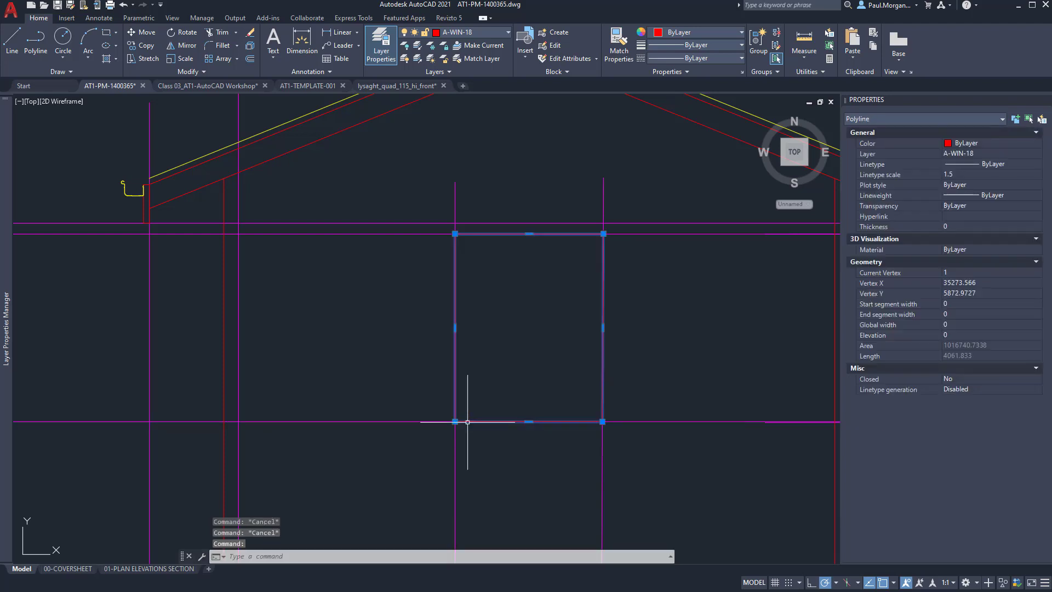
pyautogui.scroll(-4, 468, 421)
pyautogui.moveTo(230, 411); pyautogui.dragTo(515, 369, button='middle')
pyautogui.moveTo(164, 370); pyautogui.dragTo(268, 369, button='middle')
pyautogui.scroll(3, 181, 371)
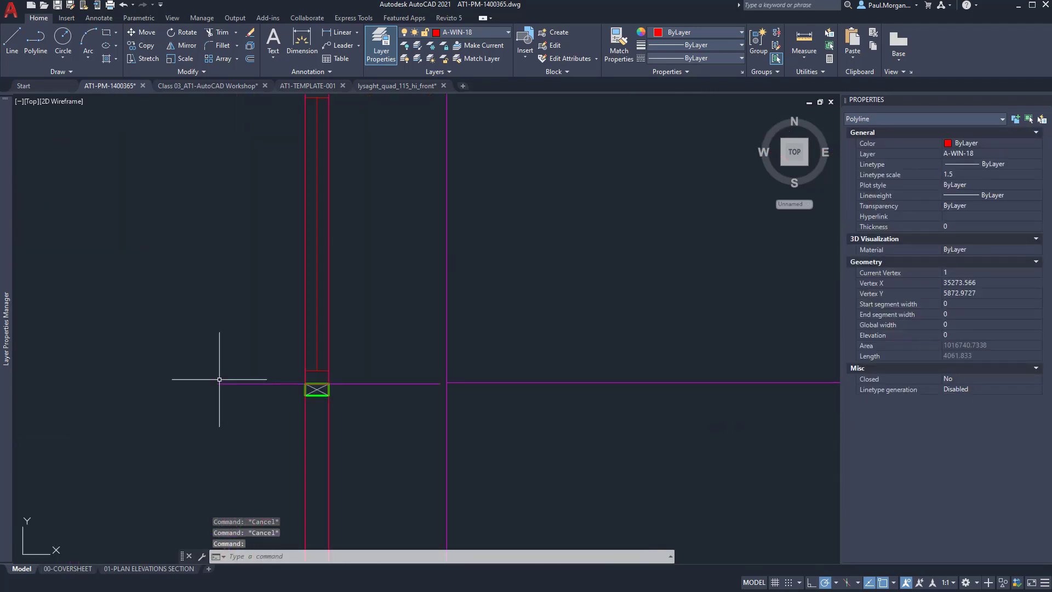
pyautogui.scroll(-4, 279, 378)
pyautogui.scroll(4, 294, 309)
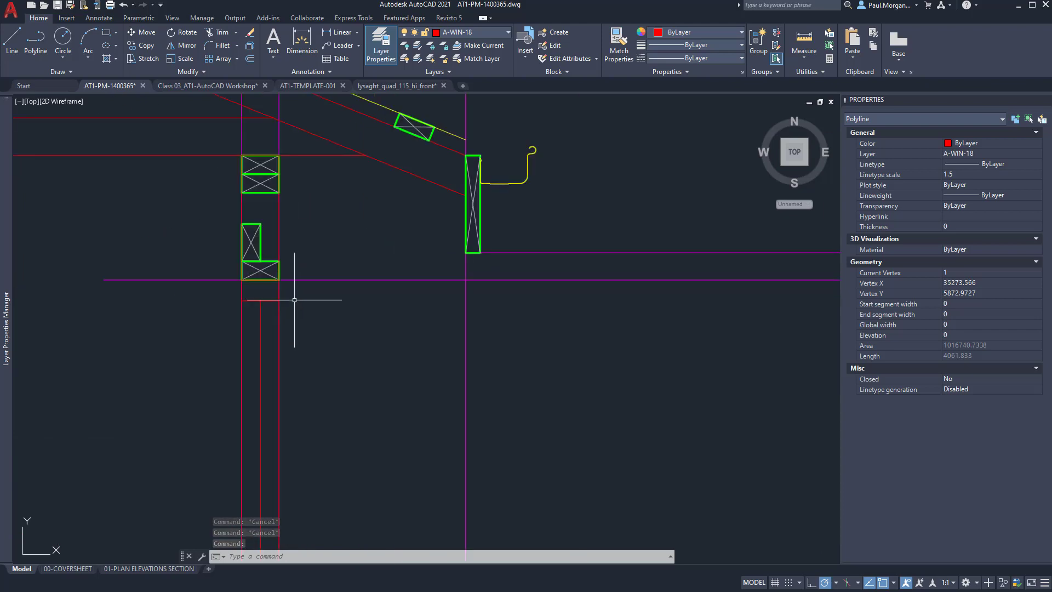
pyautogui.scroll(-4, 292, 275)
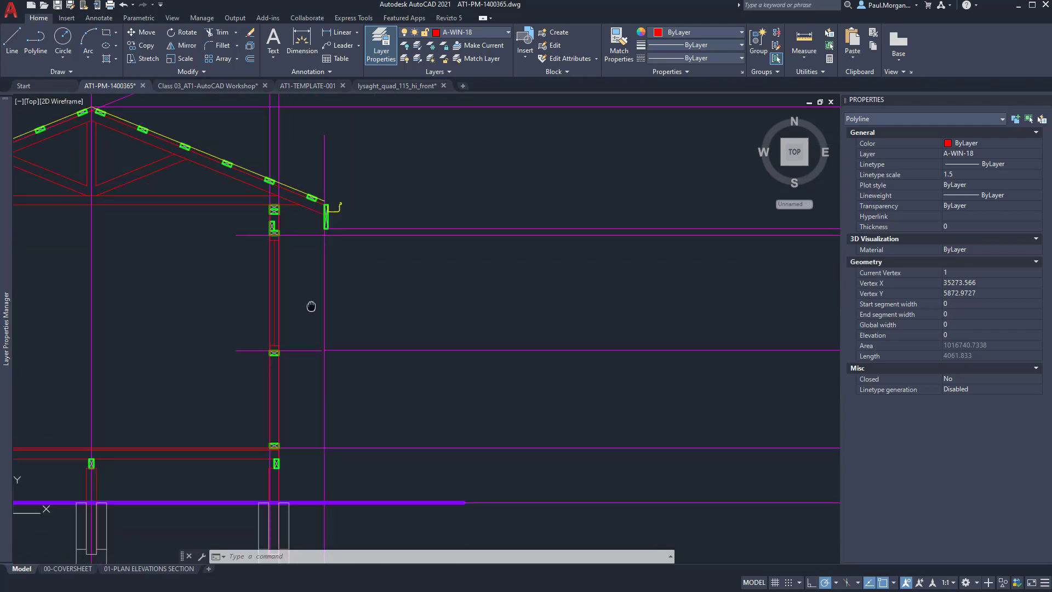
pyautogui.press('Escape')
pyautogui.press('Escape')
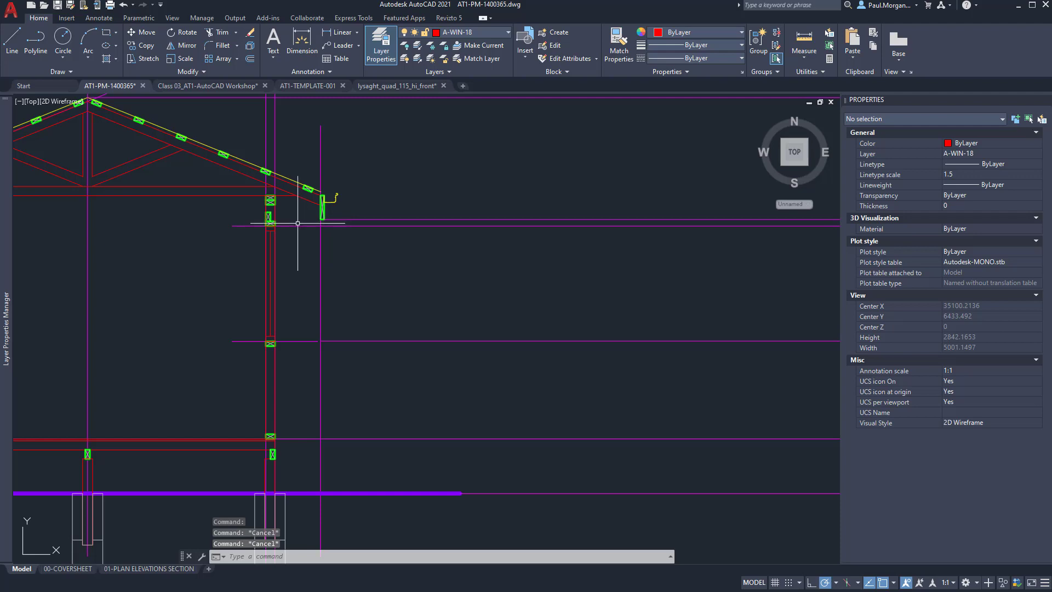
# Offset the section's short window head reference line 1150 mm downward.
pyautogui.click(297, 224)
pyautogui.write('o')
pyautogui.press('Return')
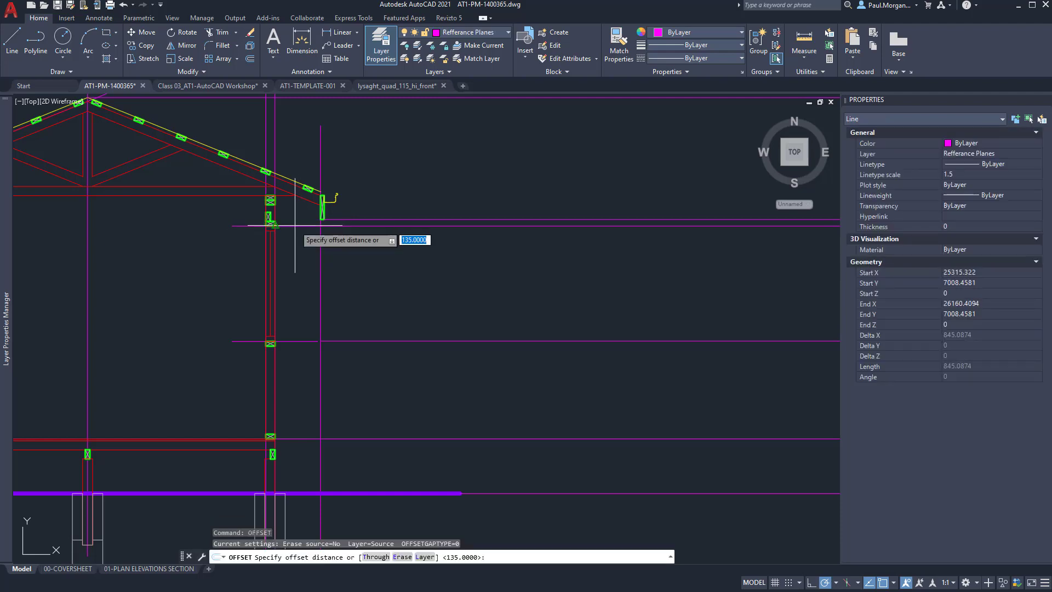
pyautogui.write('1150')
pyautogui.press('Return')
pyautogui.scroll(6, 301, 296)
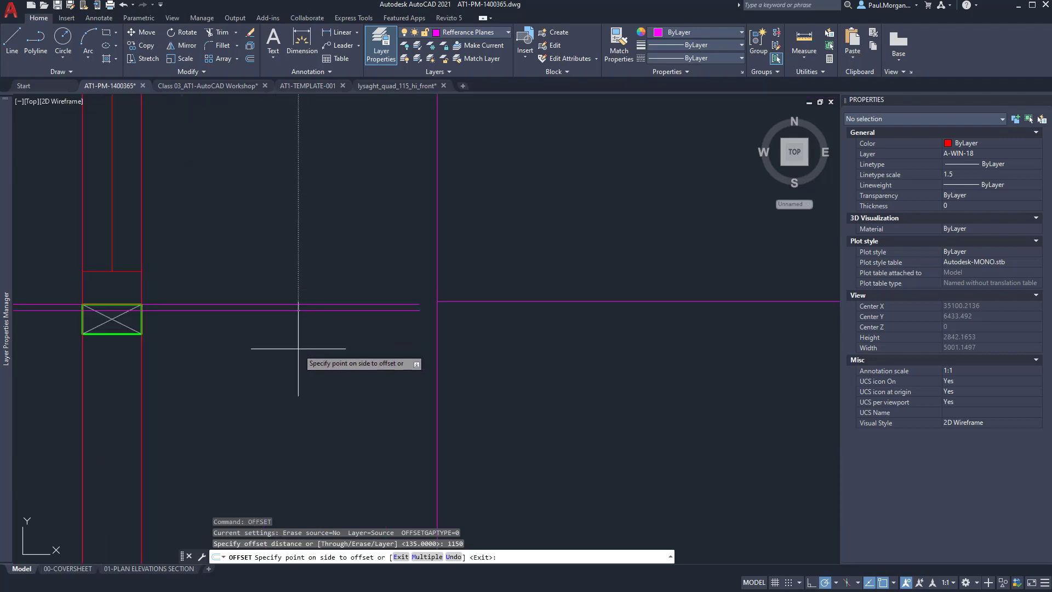
pyautogui.scroll(1, 298, 349)
pyautogui.scroll(-1, 298, 348)
pyautogui.moveTo(298, 348); pyautogui.dragTo(385, 341, button='middle')
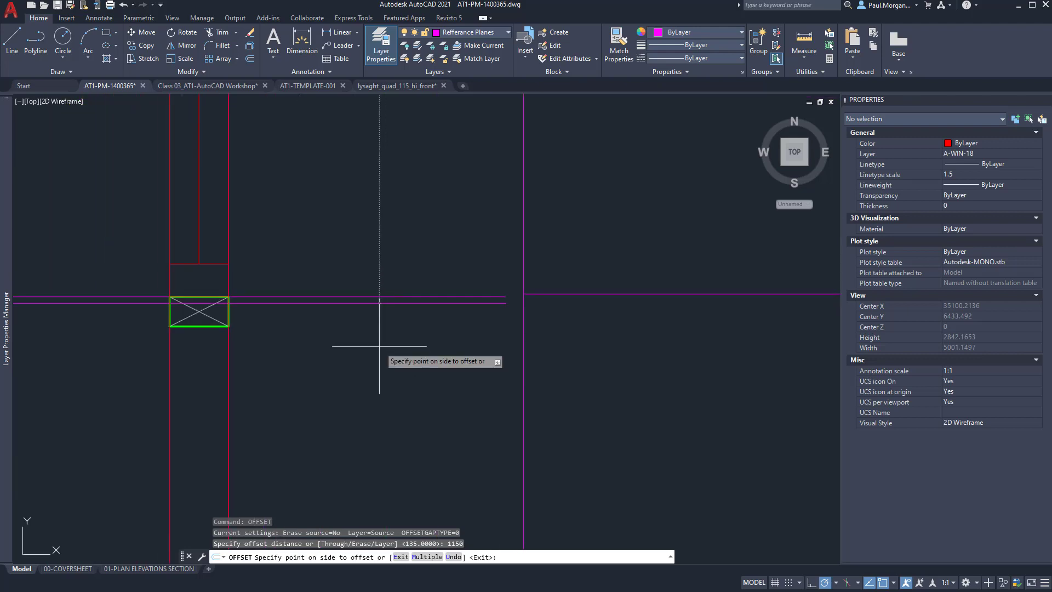
pyautogui.click(379, 346)
pyautogui.press('Escape')
pyautogui.press('Escape')
pyautogui.press('Escape')
pyautogui.scroll(-1, 348, 336)
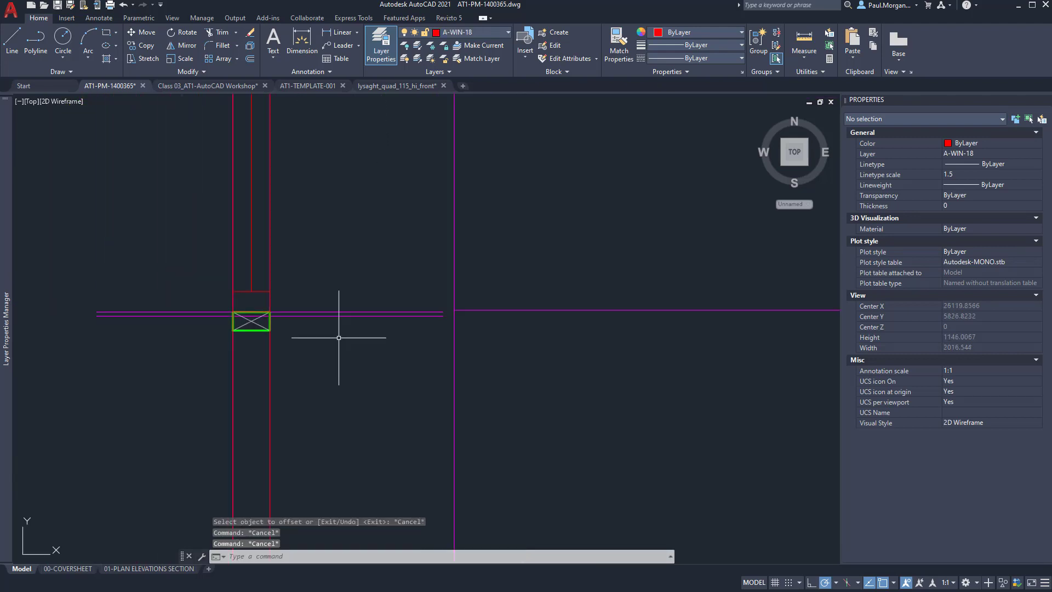
# Erase the lower of the two short reference lines at the section's window sill.
pyautogui.click(299, 315)
pyautogui.scroll(-6, 335, 357)
pyautogui.write('e')
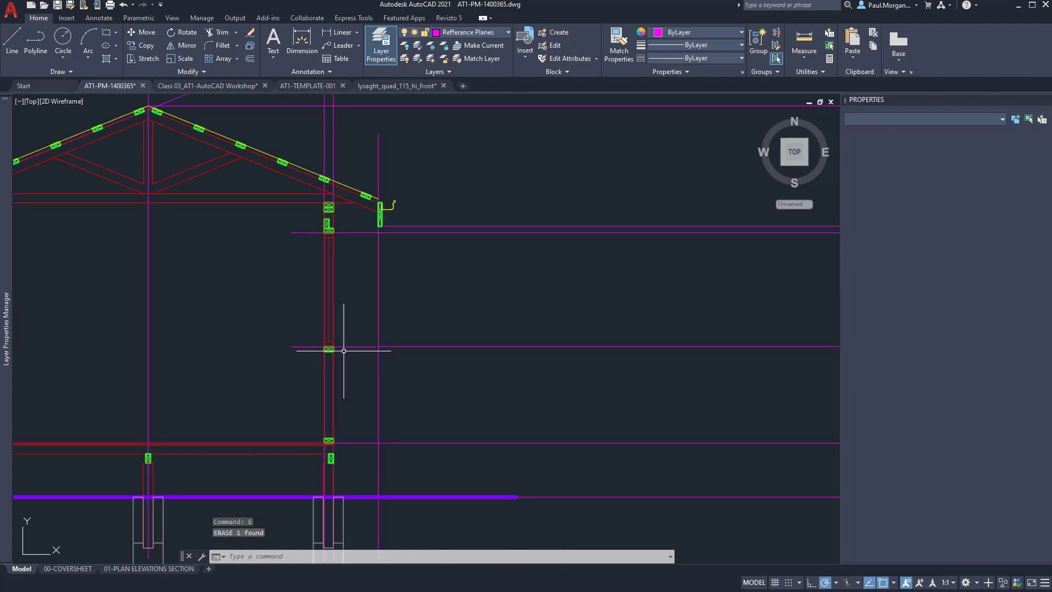
pyautogui.press('Return')
# Measure the height of the window outline in the elevation from its lower-left corner to its upper-left corner.
pyautogui.scroll(-3, 353, 348)
pyautogui.scroll(1, 71, 317)
pyautogui.scroll(6, 454, 290)
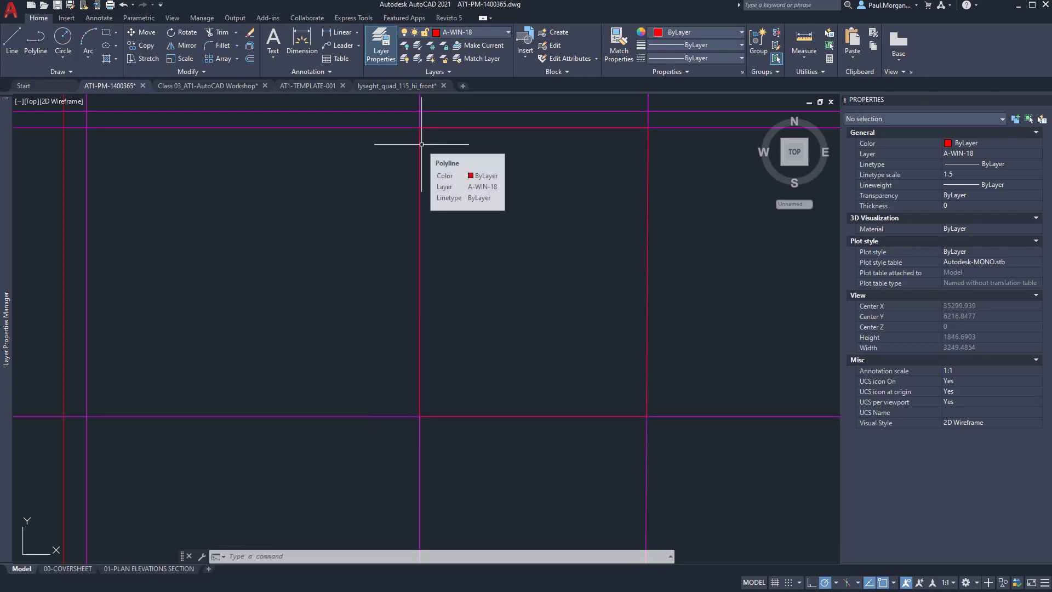
pyautogui.click(797, 60)
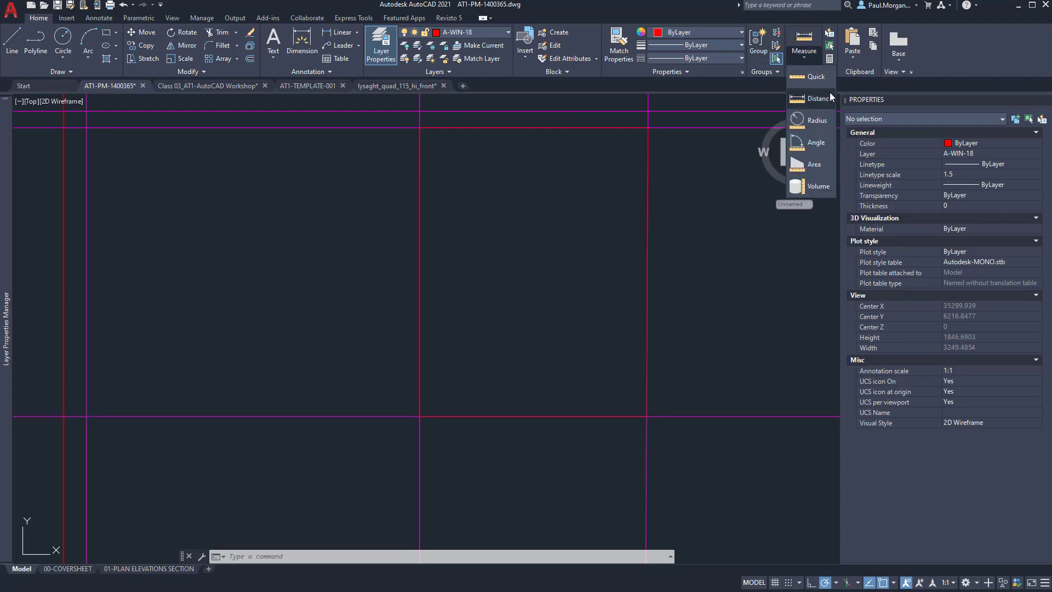
pyautogui.click(798, 102)
pyautogui.click(420, 416)
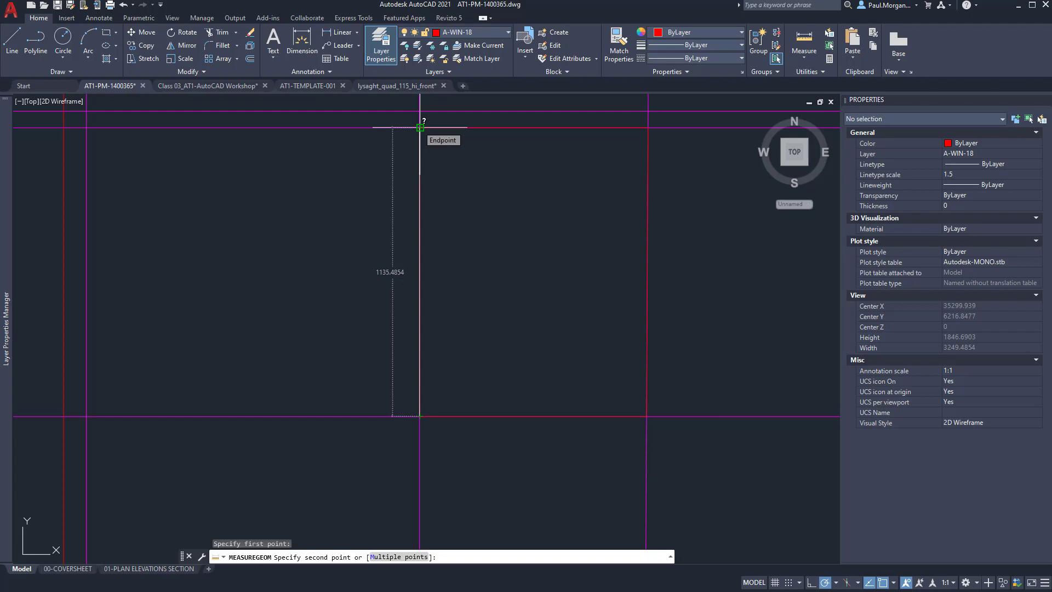
pyautogui.press('Escape')
pyautogui.press('Escape')
# Erase the long horizontal reference line at the elevation's window sill.
pyautogui.scroll(-5, 420, 134)
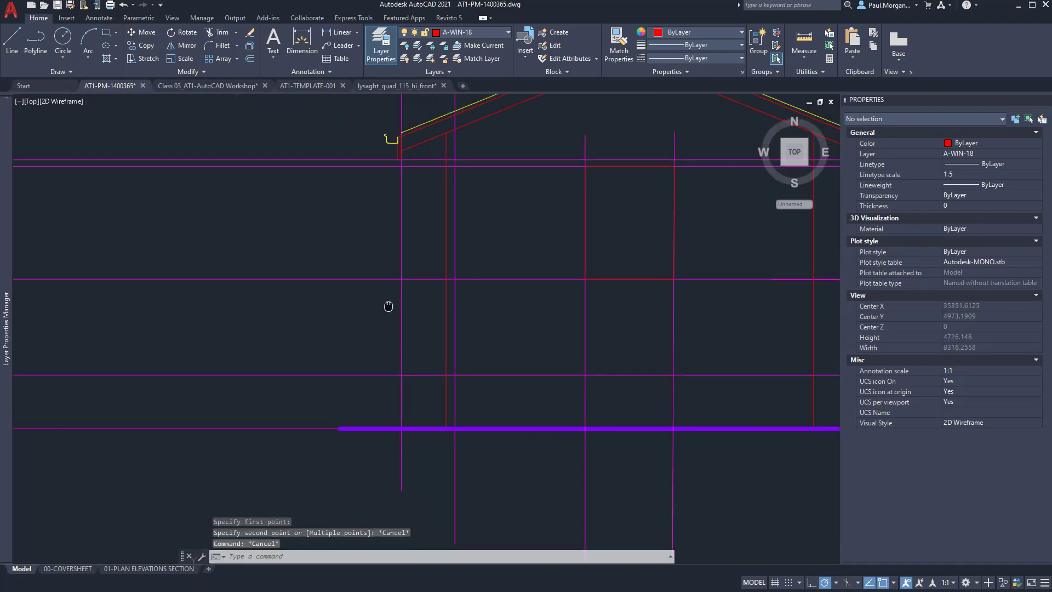
pyautogui.click(551, 279)
pyautogui.write('e')
pyautogui.press('Return')
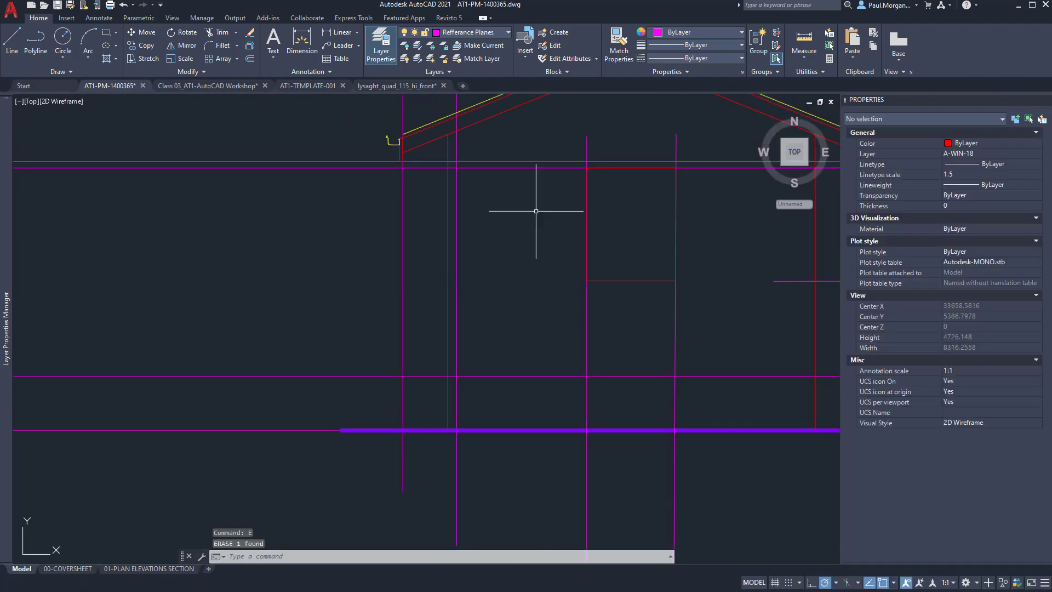
# Offset the elevation's long window head reference line 1150 mm downward as the new sill line.
pyautogui.click(549, 159)
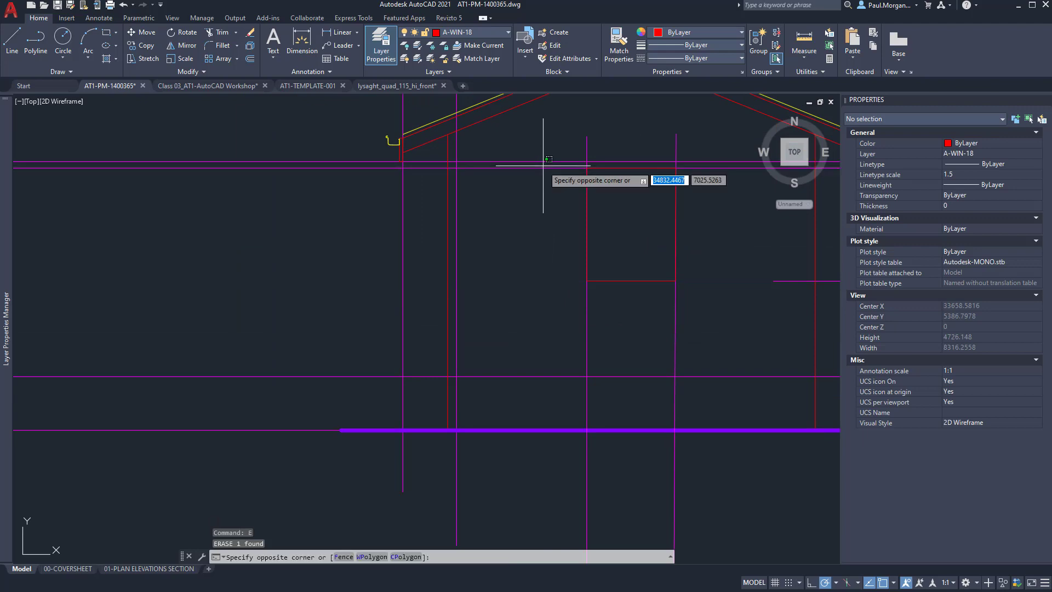
pyautogui.click(536, 171)
pyautogui.write('offset')
pyautogui.press('Return')
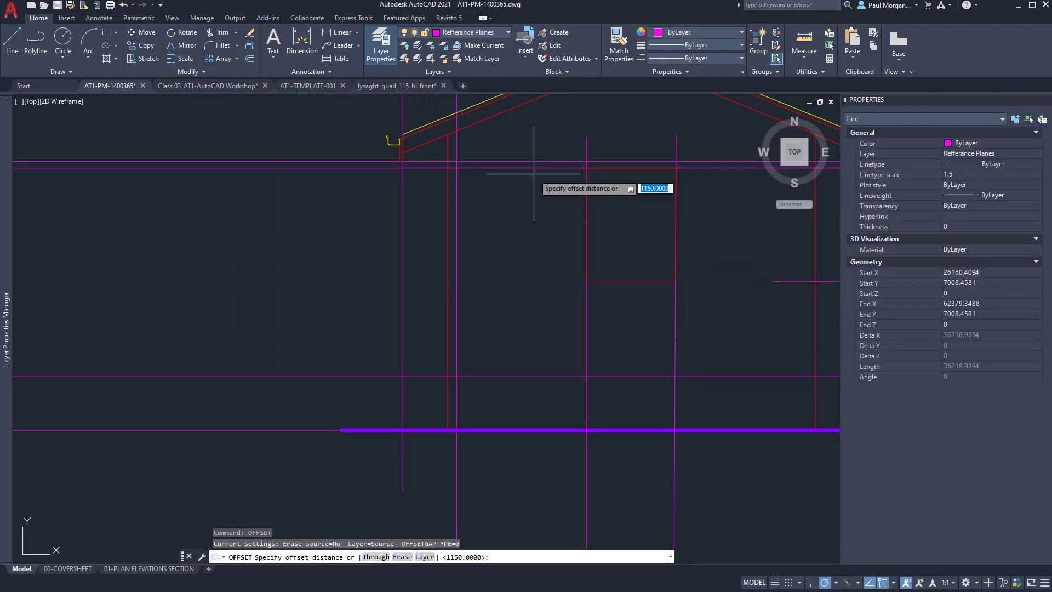
pyautogui.press('Return')
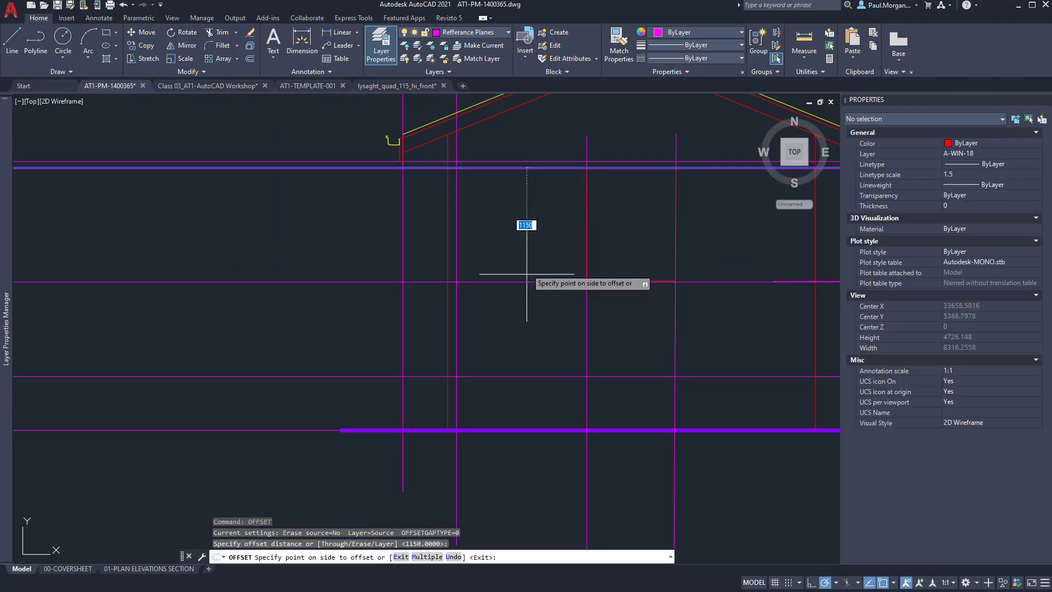
pyautogui.click(530, 293)
pyautogui.press('Escape')
pyautogui.press('Escape')
# Erase the short reference line along the top of the sill stud in the section.
pyautogui.moveTo(270, 274); pyautogui.dragTo(661, 280, button='middle')
pyautogui.moveTo(319, 273); pyautogui.dragTo(633, 271, button='middle')
pyautogui.scroll(4, 365, 289)
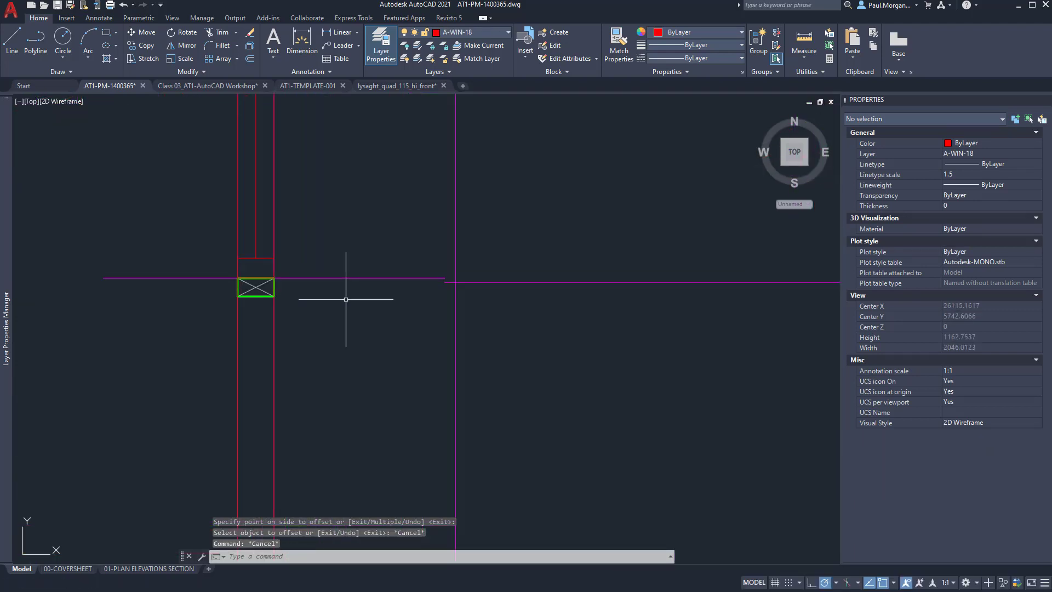
pyautogui.moveTo(348, 292); pyautogui.dragTo(477, 305, button='middle')
pyautogui.click(422, 296)
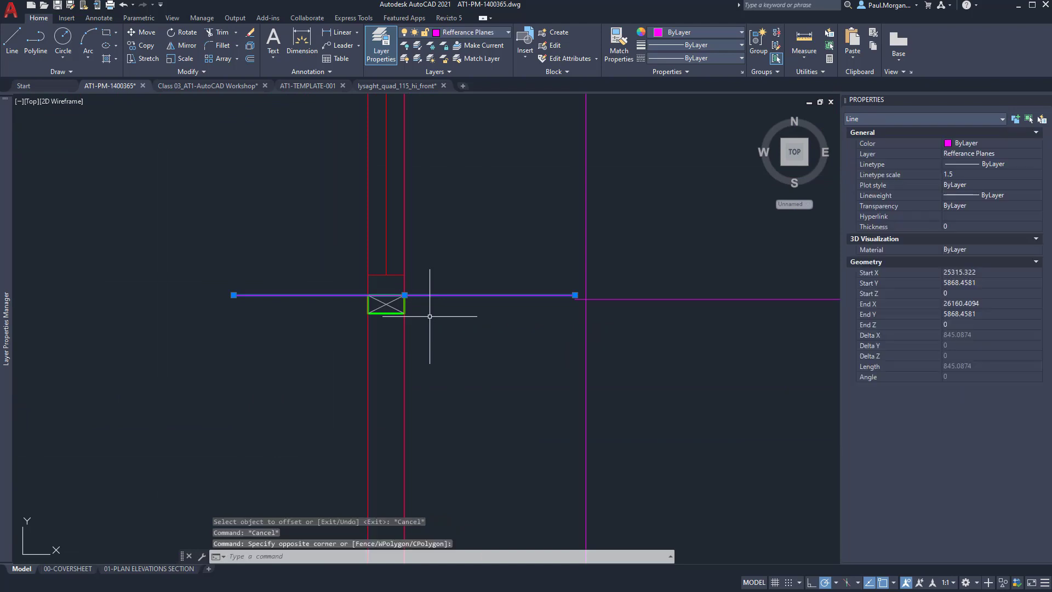
pyautogui.write('e')
pyautogui.press('Return')
# Offset the section's short window head reference line 1150 mm downward across the sill stud.
pyautogui.scroll(-2, 452, 289)
pyautogui.moveTo(474, 217); pyautogui.dragTo(478, 351, button='middle')
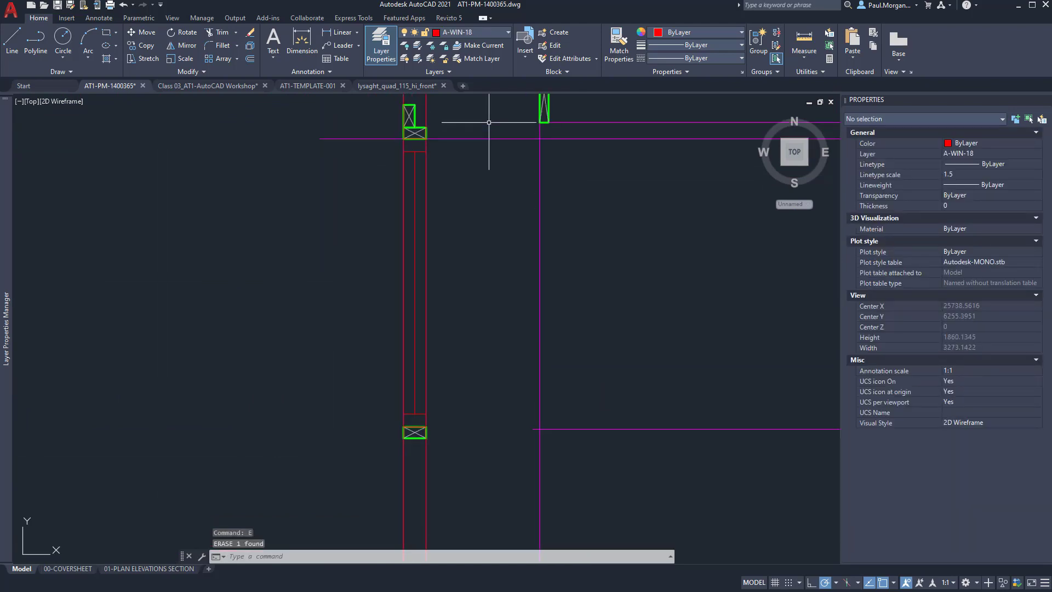
pyautogui.click(480, 138)
pyautogui.write('o')
pyautogui.press('Return')
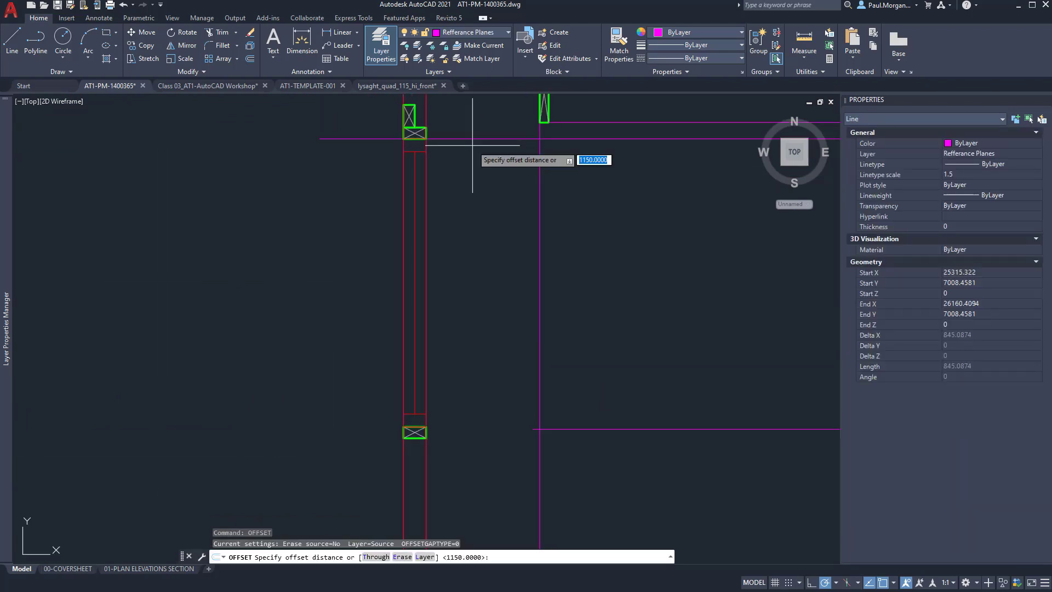
pyautogui.press('Return')
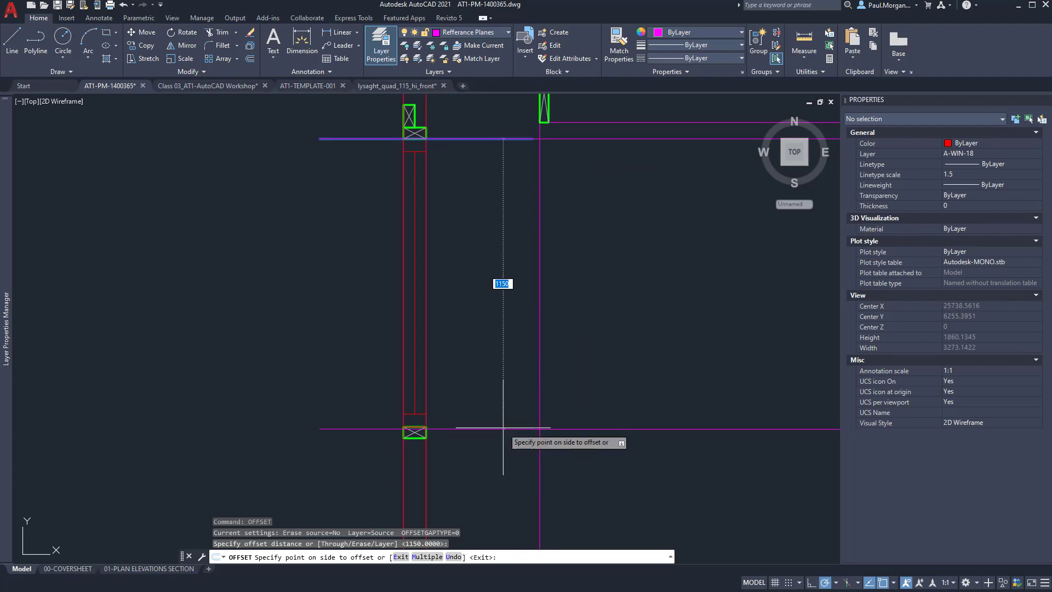
pyautogui.scroll(3, 503, 428)
pyautogui.scroll(-2, 503, 428)
pyautogui.click(503, 428)
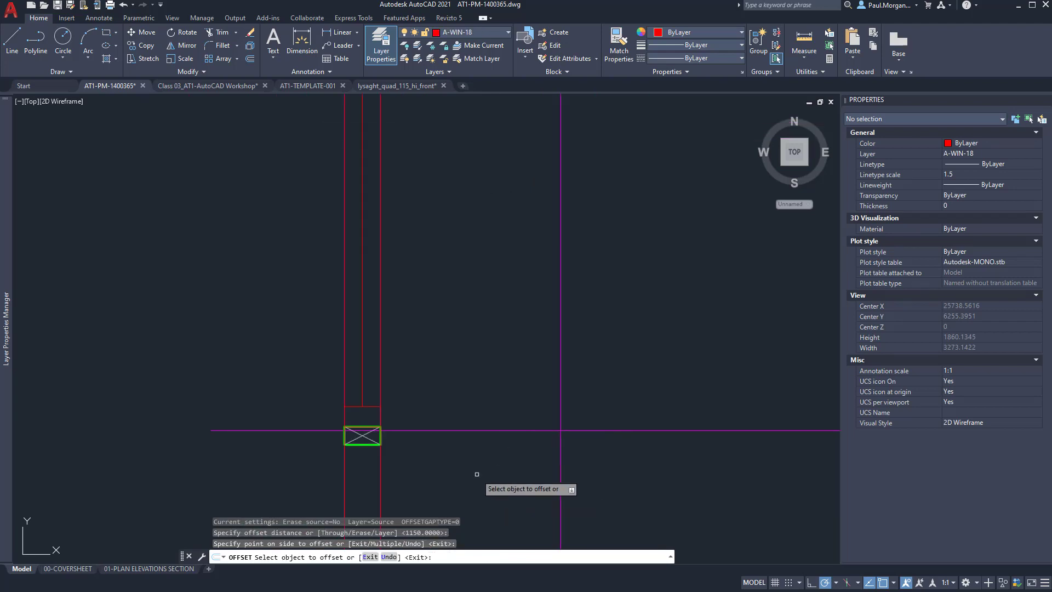
pyautogui.press('Escape')
pyautogui.press('Escape')
# Move the section's sill stud block straight down so its upper-right corner meets the new sill reference line.
pyautogui.scroll(2, 482, 394)
pyautogui.click(482, 390)
pyautogui.scroll(4, 482, 393)
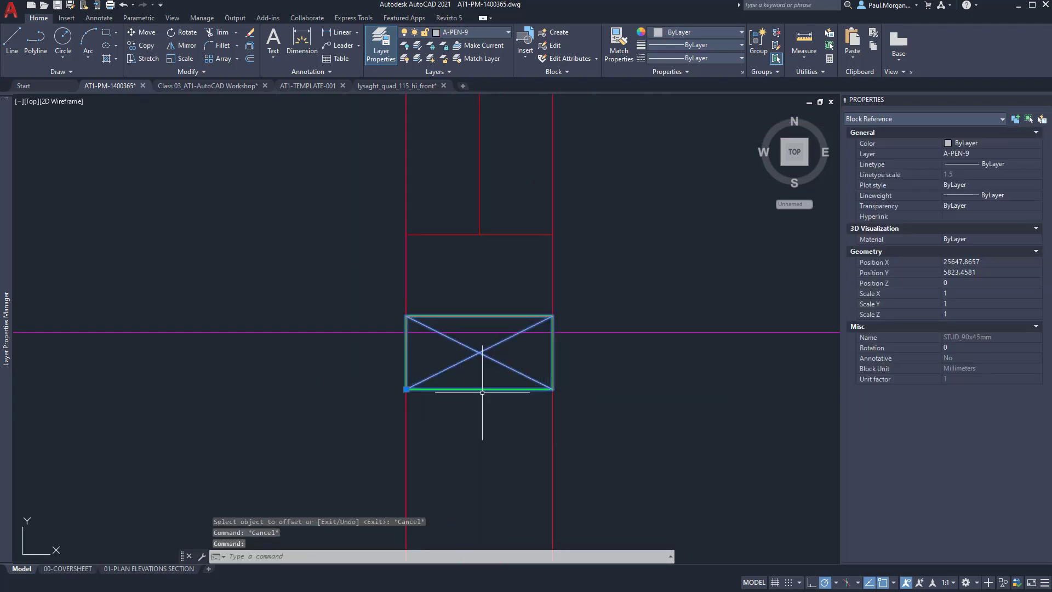
pyautogui.scroll(1, 482, 393)
pyautogui.write('m')
pyautogui.press('Return')
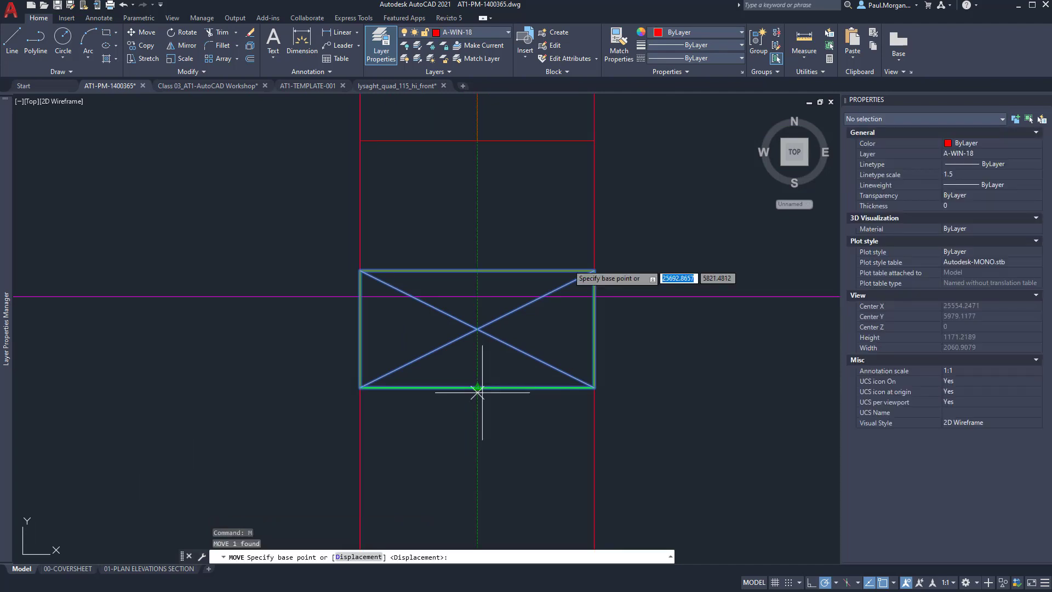
pyautogui.click(594, 269)
pyautogui.click(594, 297)
pyautogui.press('Escape')
pyautogui.press('Escape')
# Stretch the bottom edge of the section's window outline down to the sill reference line.
pyautogui.moveTo(506, 216); pyautogui.dragTo(510, 282, button='middle')
pyautogui.click(483, 333)
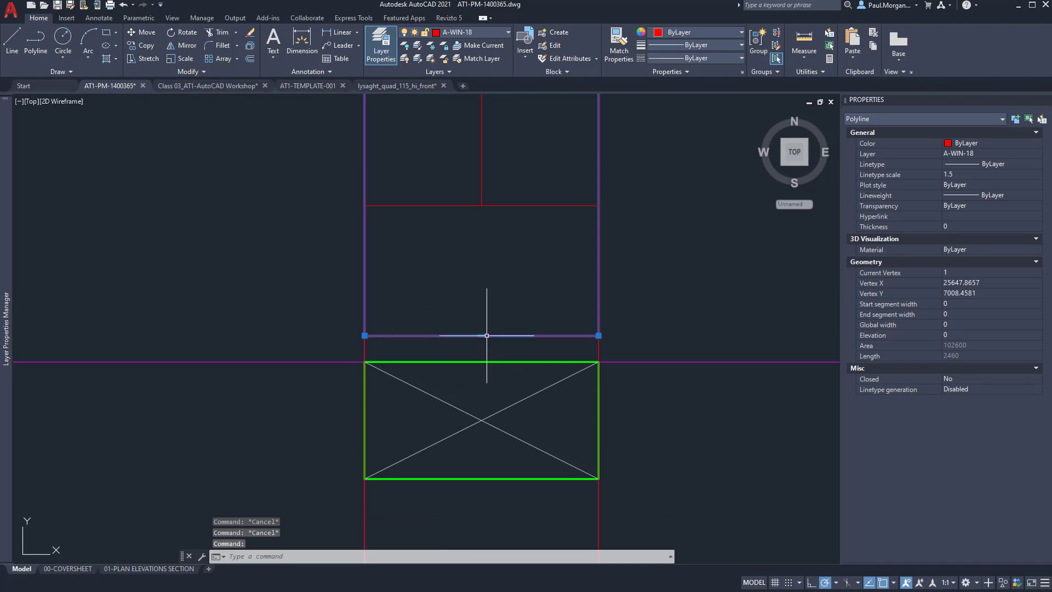
pyautogui.click(482, 336)
pyautogui.press('Escape')
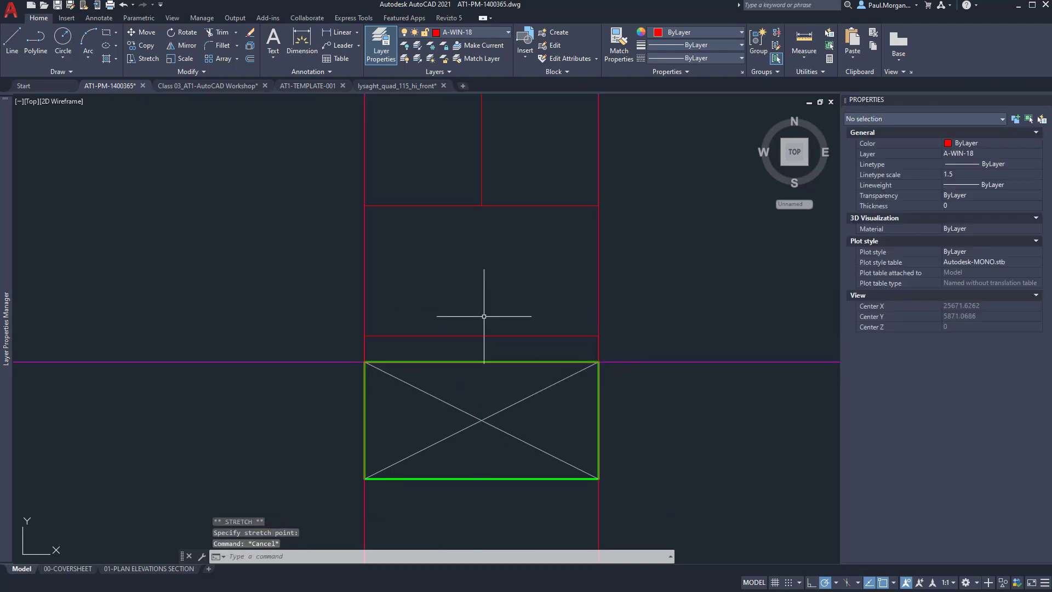
# Stretch the top edge of the section's wall outline below the window down to the sill reference line.
pyautogui.click(466, 334)
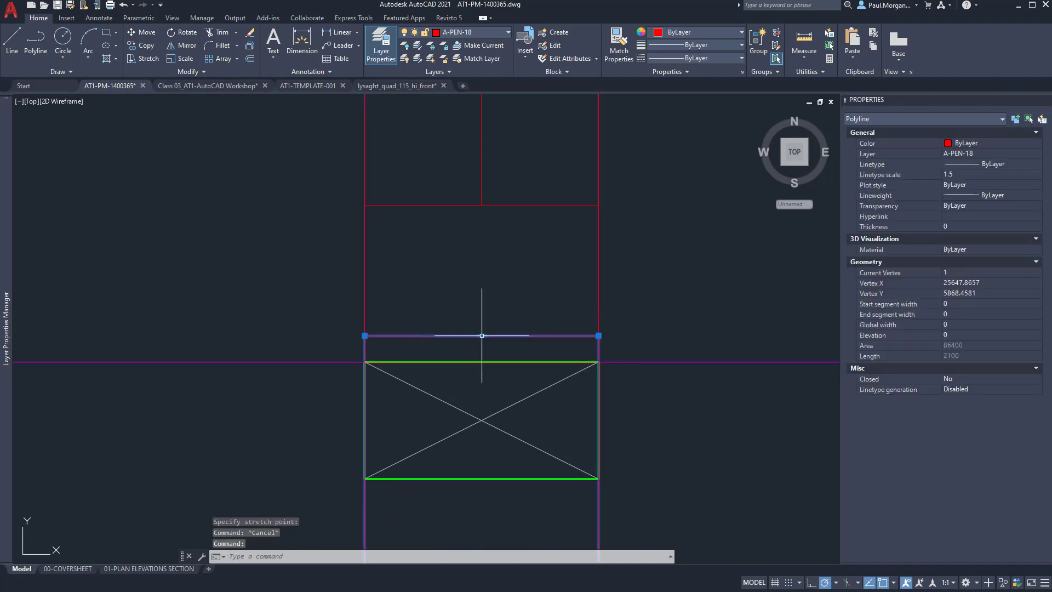
pyautogui.click(481, 335)
pyautogui.press('Escape')
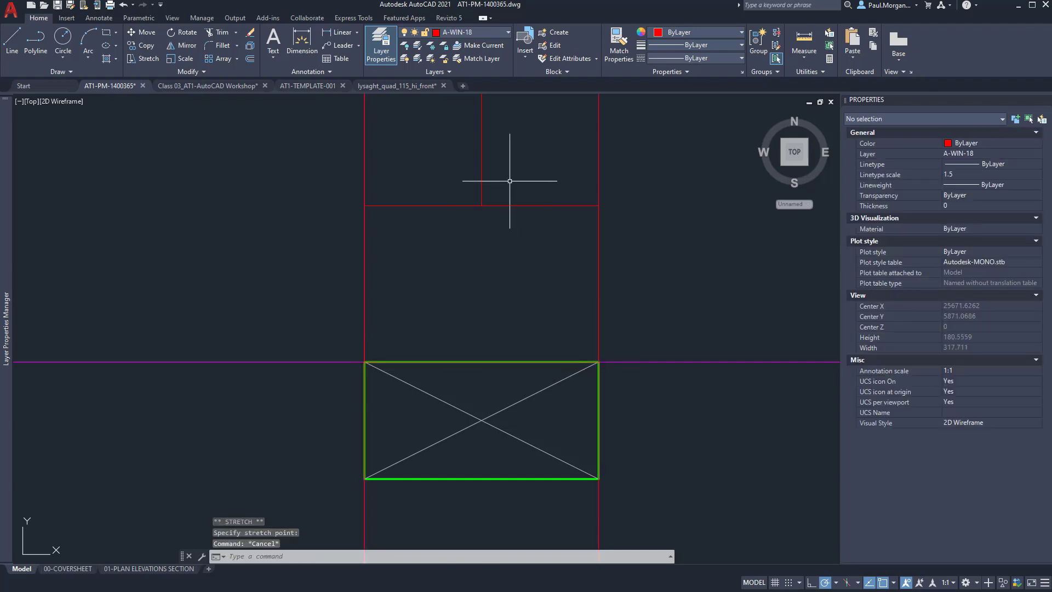
# Move the section's short horizontal window frame line straight down so its right end meets the sill stud's upper-right corner.
pyautogui.moveTo(510, 181); pyautogui.dragTo(491, 228)
pyautogui.moveTo(536, 233); pyautogui.dragTo(534, 276, button='middle')
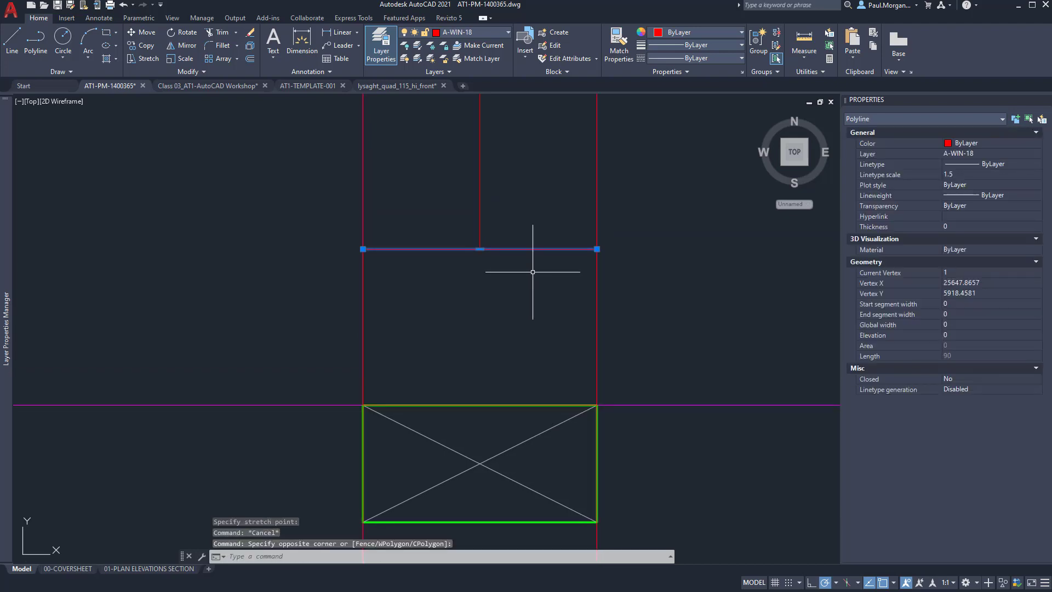
pyautogui.press('Return')
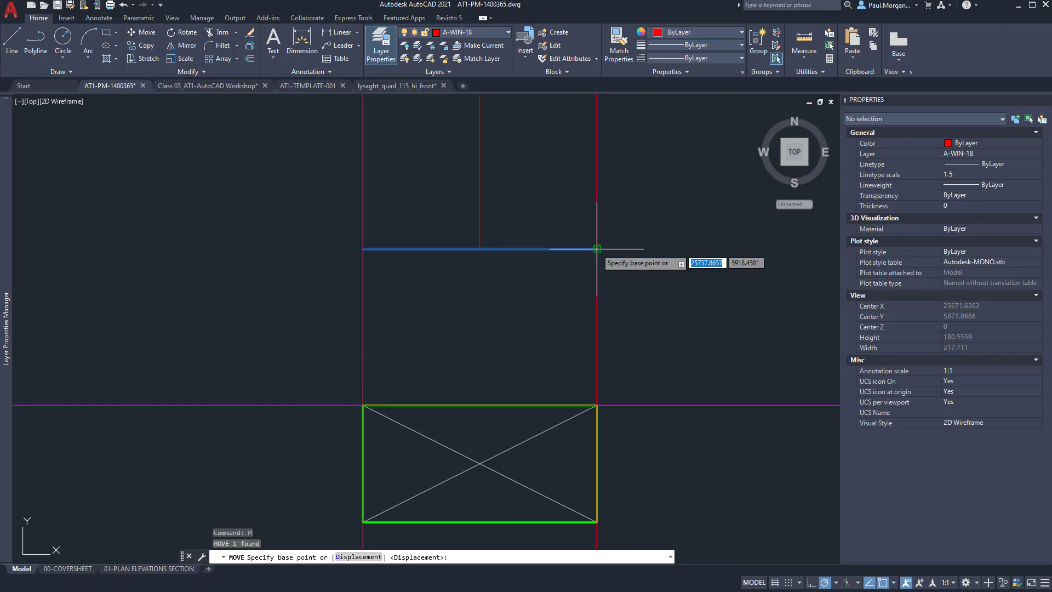
pyautogui.click(596, 249)
pyautogui.click(598, 403)
# Move the short horizontal frame line on the sill stud's top edge 50 mm straight up.
pyautogui.press('Return')
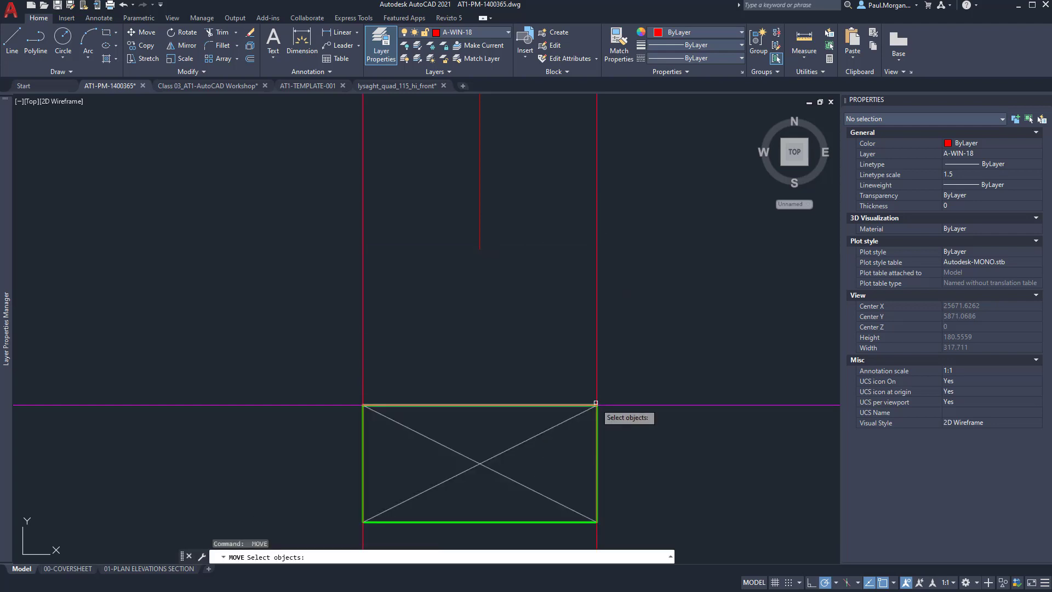
pyautogui.press('Escape')
pyautogui.click(588, 404)
pyautogui.press('Return')
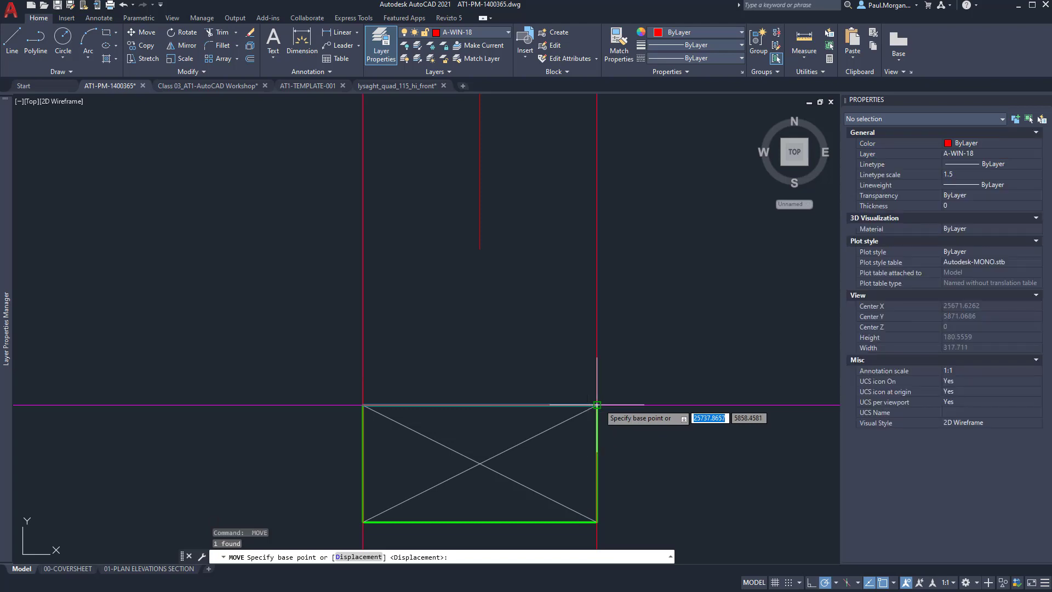
pyautogui.click(597, 405)
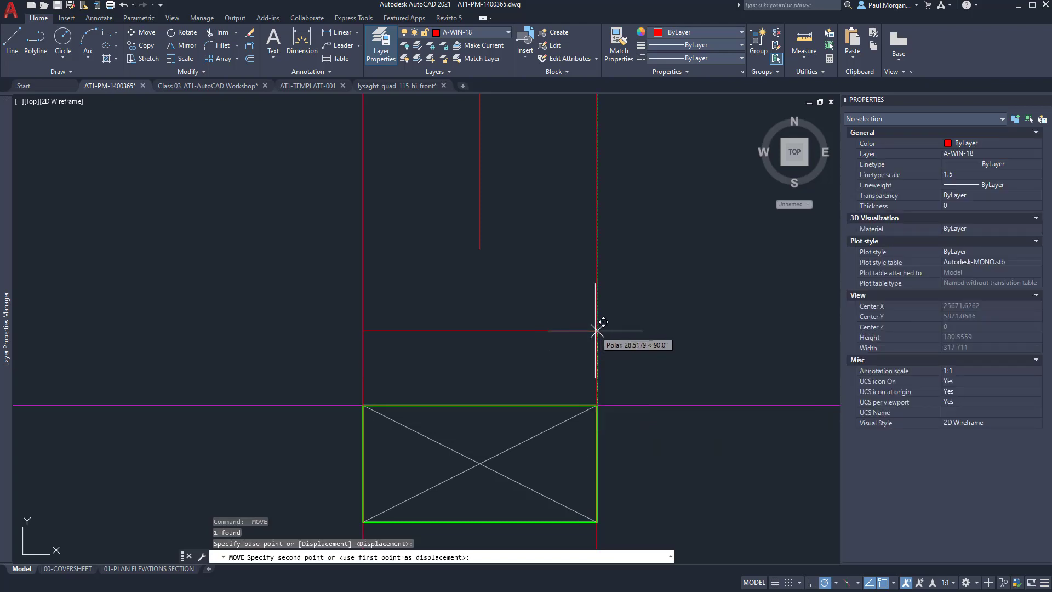
pyautogui.write('50')
pyautogui.press('Return')
pyautogui.press('Escape')
pyautogui.press('Escape')
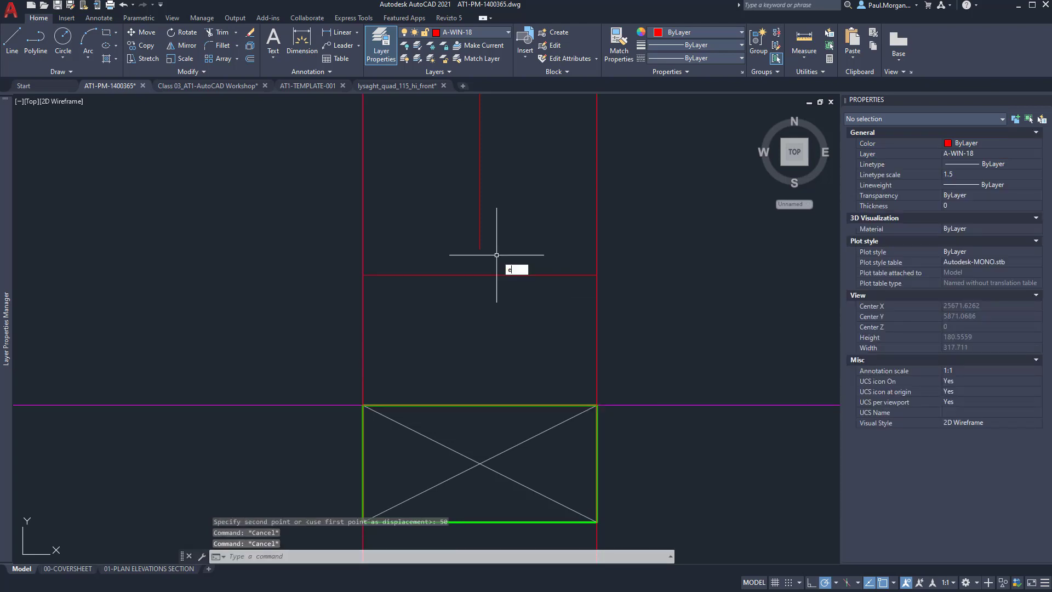
# Extend the section's vertical glazing line down to the horizontal bottom frame line.
pyautogui.write('extend')
pyautogui.press('Return')
pyautogui.press('Escape')
pyautogui.scroll(-8, 514, 253)
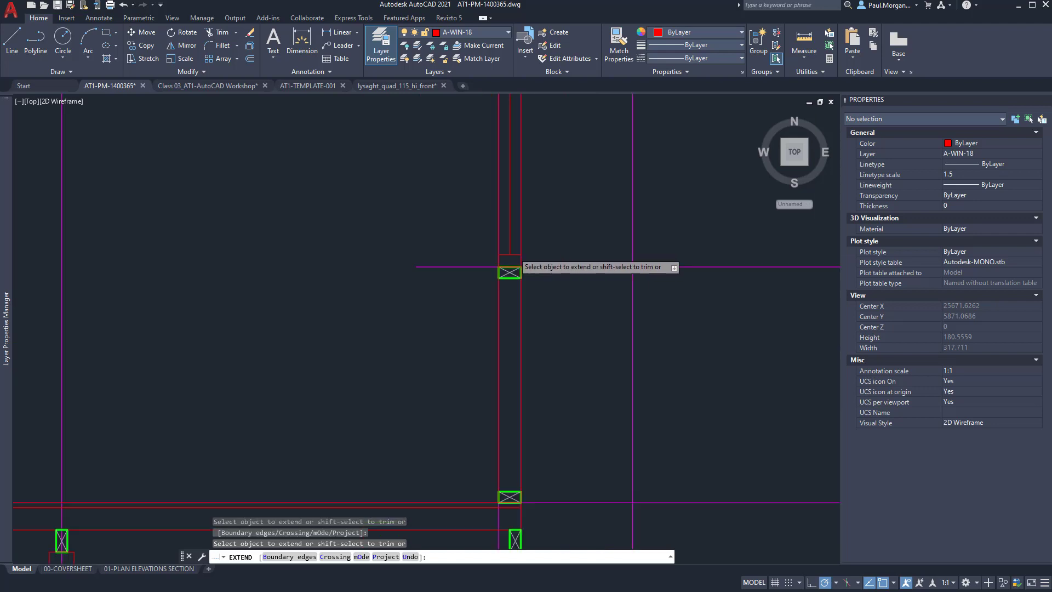
# Stretch the bottom edge of the elevation's window outline down to the sill reference line.
pyautogui.scroll(-6, 513, 252)
pyautogui.moveTo(545, 254); pyautogui.dragTo(369, 235, button='middle')
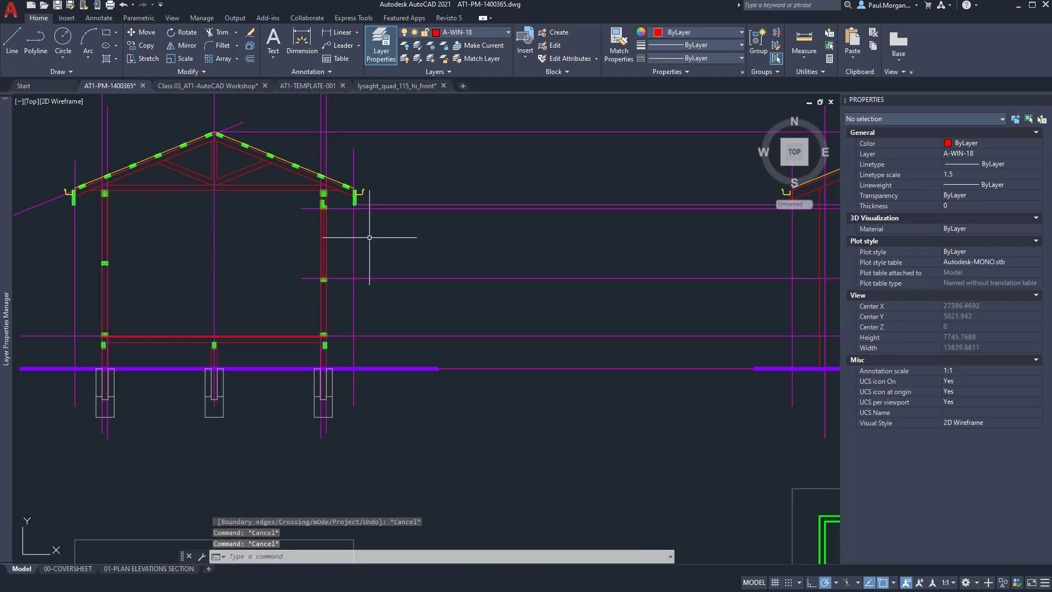
pyautogui.moveTo(582, 268); pyautogui.dragTo(352, 277, button='middle')
pyautogui.moveTo(704, 253); pyautogui.dragTo(592, 262, button='middle')
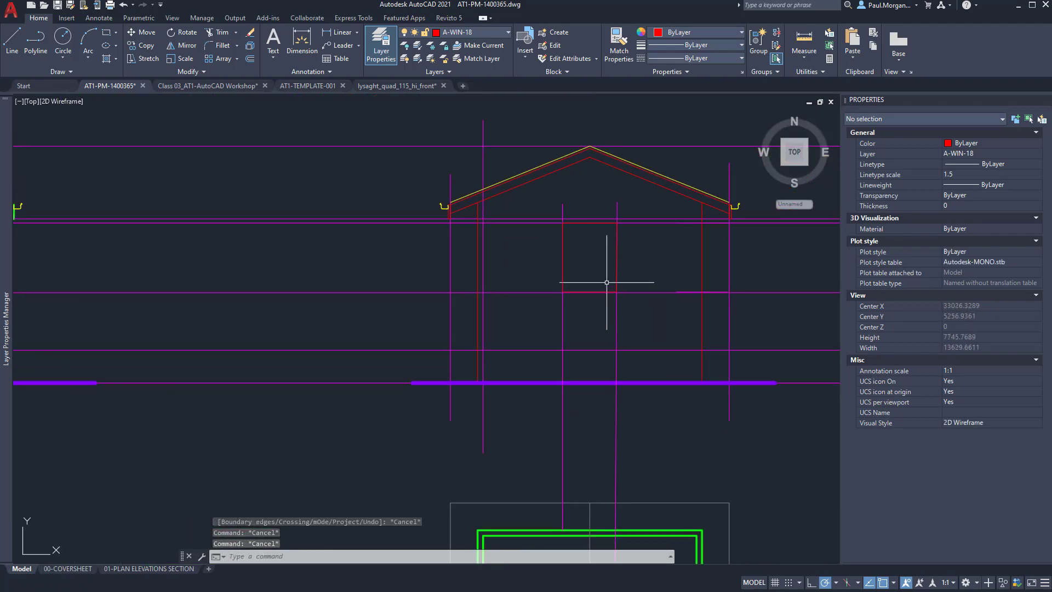
pyautogui.scroll(5, 607, 283)
pyautogui.click(599, 316)
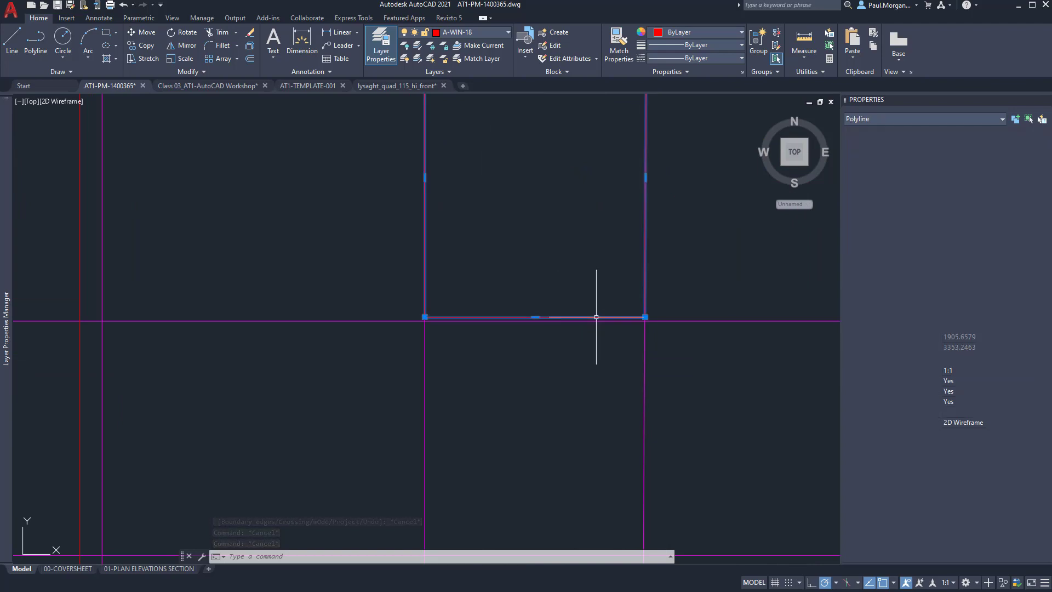
pyautogui.scroll(-2, 508, 268)
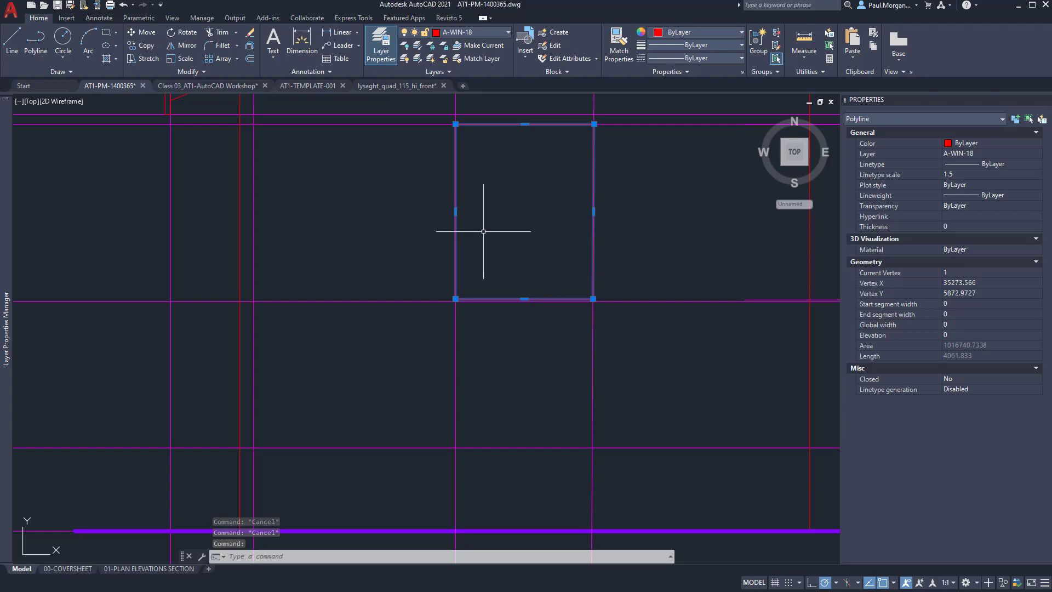
pyautogui.scroll(5, 517, 301)
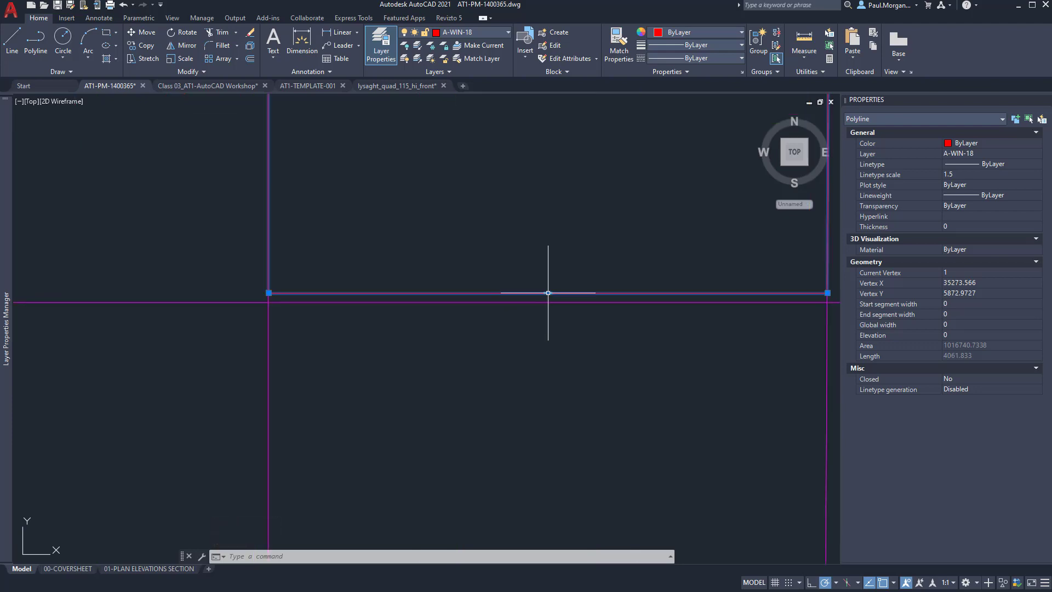
pyautogui.moveTo(548, 292)
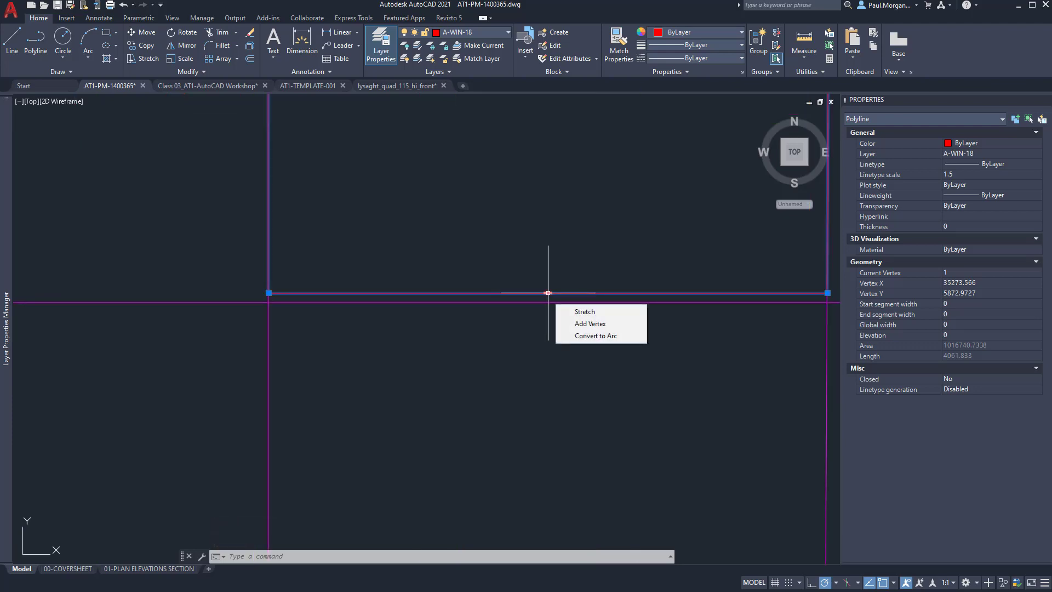
pyautogui.click(548, 292)
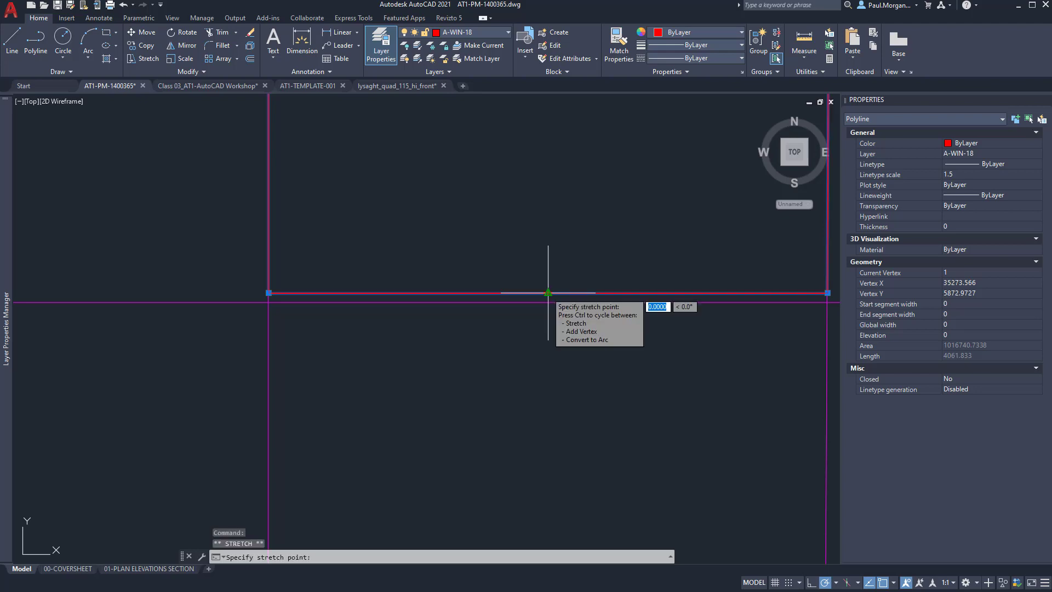
pyautogui.press('Escape')
pyautogui.press('Escape')
pyautogui.scroll(2, 548, 301)
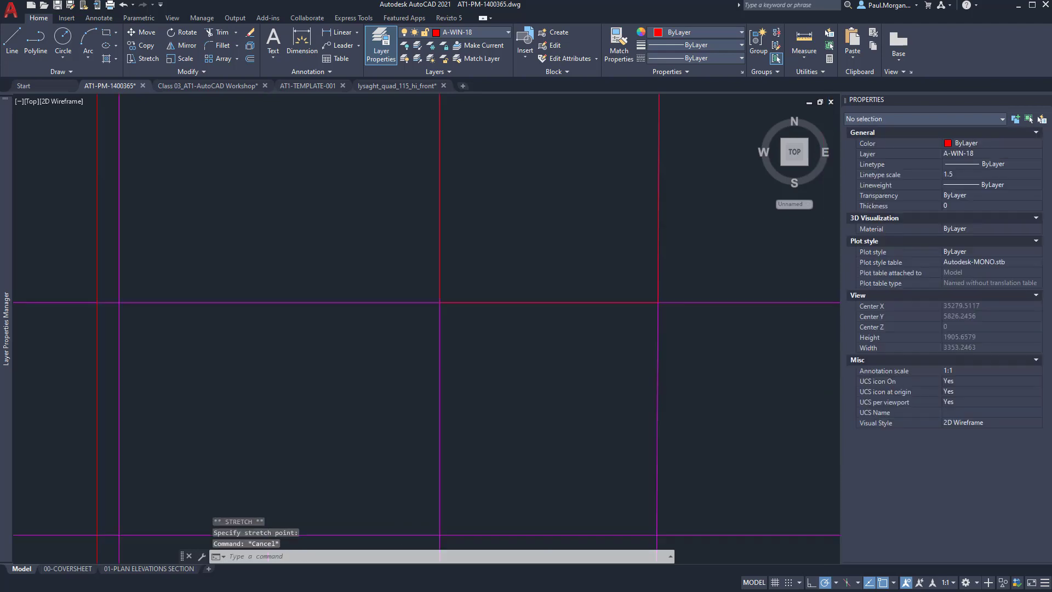
# Offset the elevation's window outline 30 mm inward.
pyautogui.scroll(-3, 550, 302)
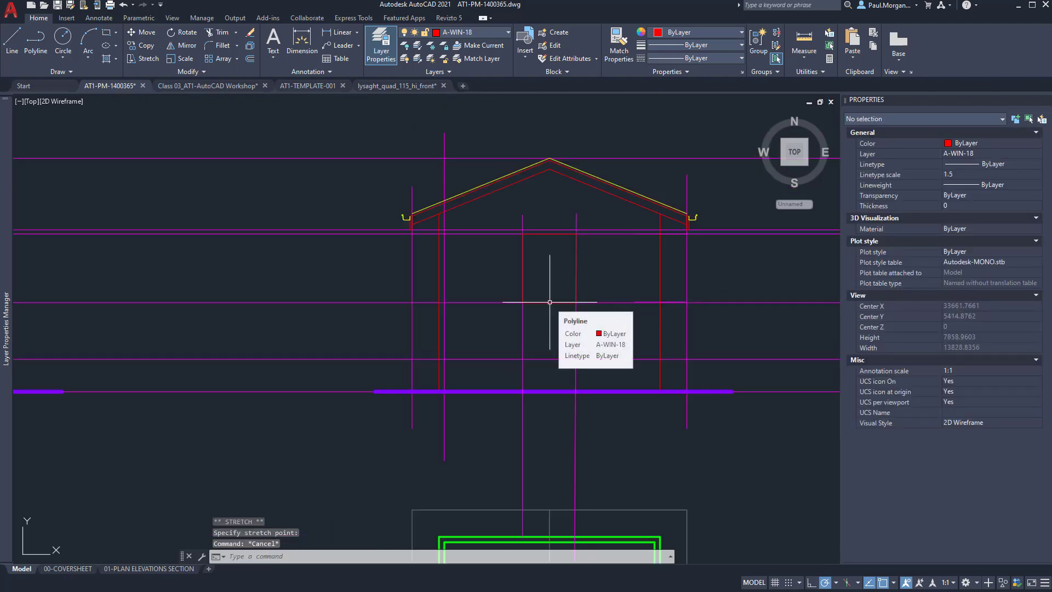
pyautogui.click(550, 302)
pyautogui.moveTo(550, 301)
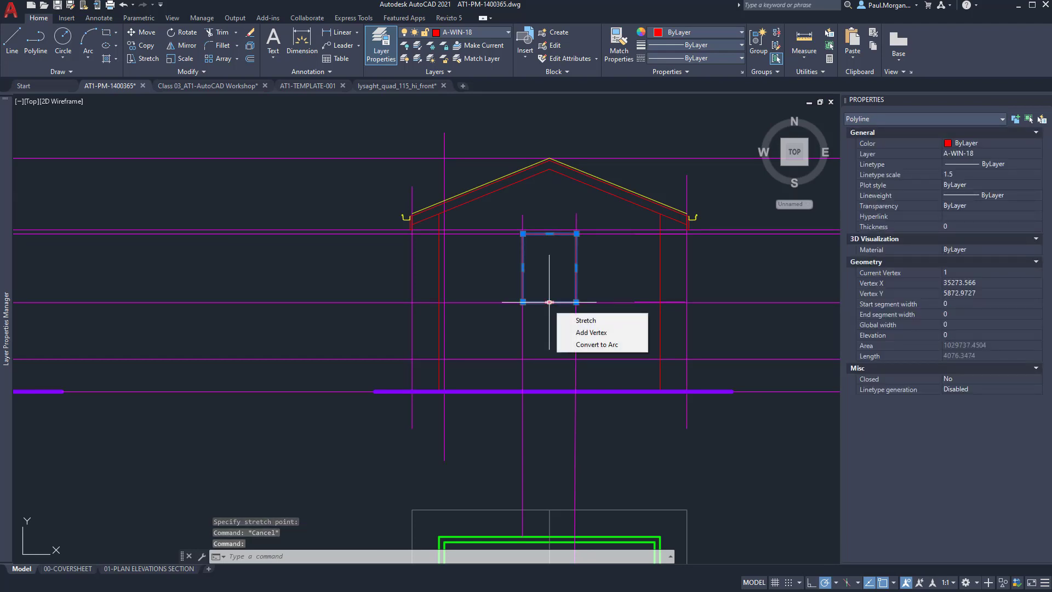
pyautogui.click(549, 302)
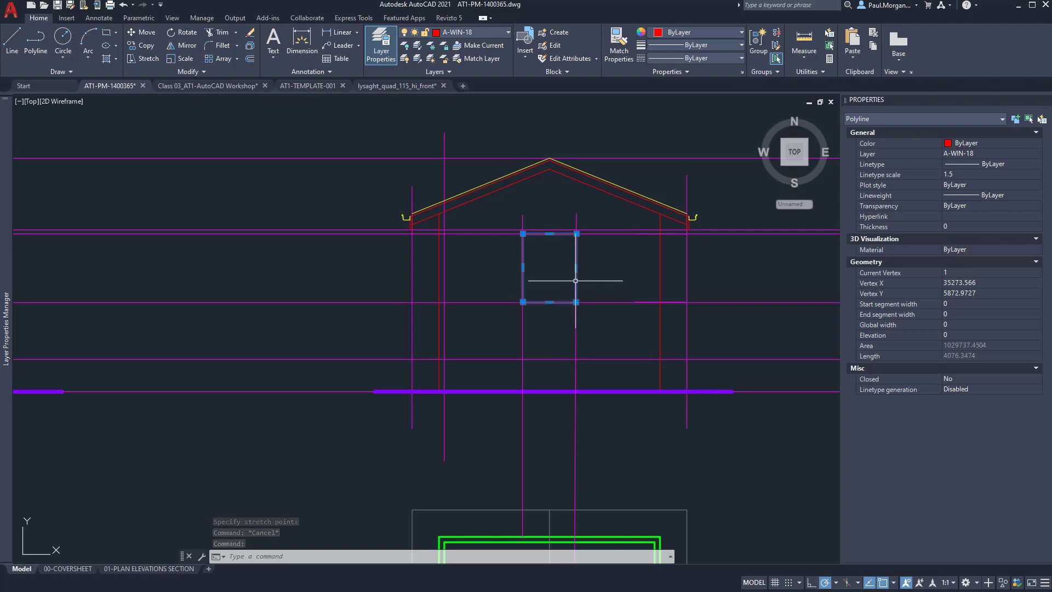
pyautogui.scroll(4, 575, 281)
pyautogui.write('o')
pyautogui.press('Return')
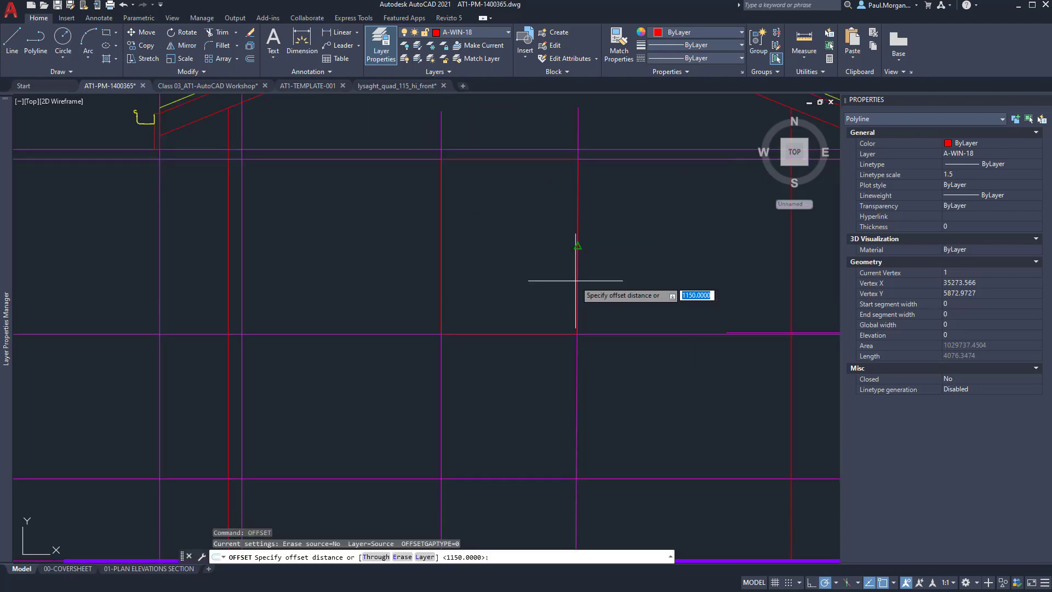
pyautogui.write('30')
pyautogui.press('Return')
pyautogui.click(576, 279)
pyautogui.click(530, 280)
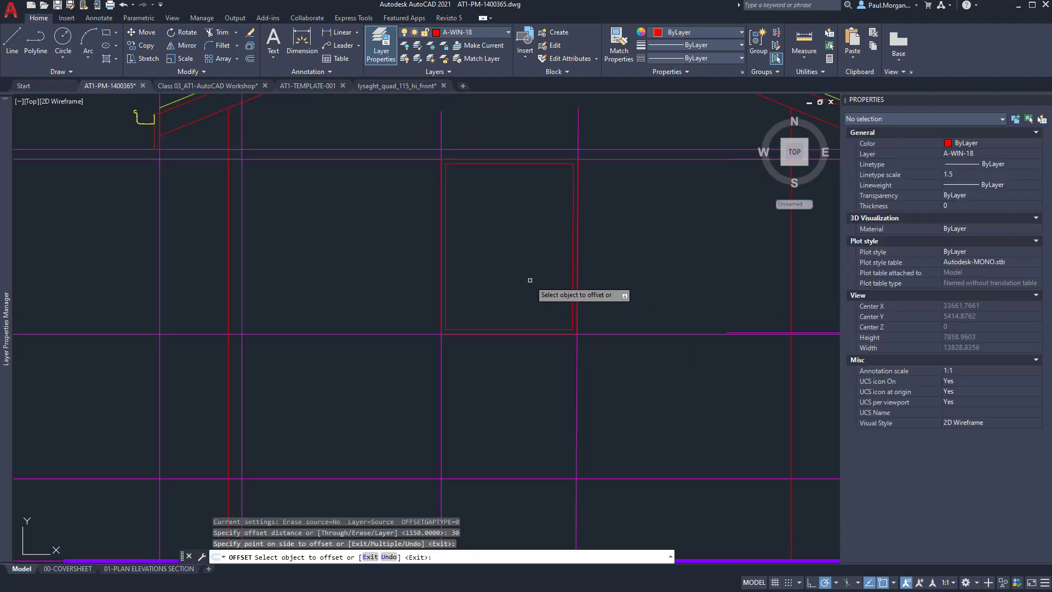
# Offset the elevation window's inner outline a further 20 mm inward.
pyautogui.click(572, 256)
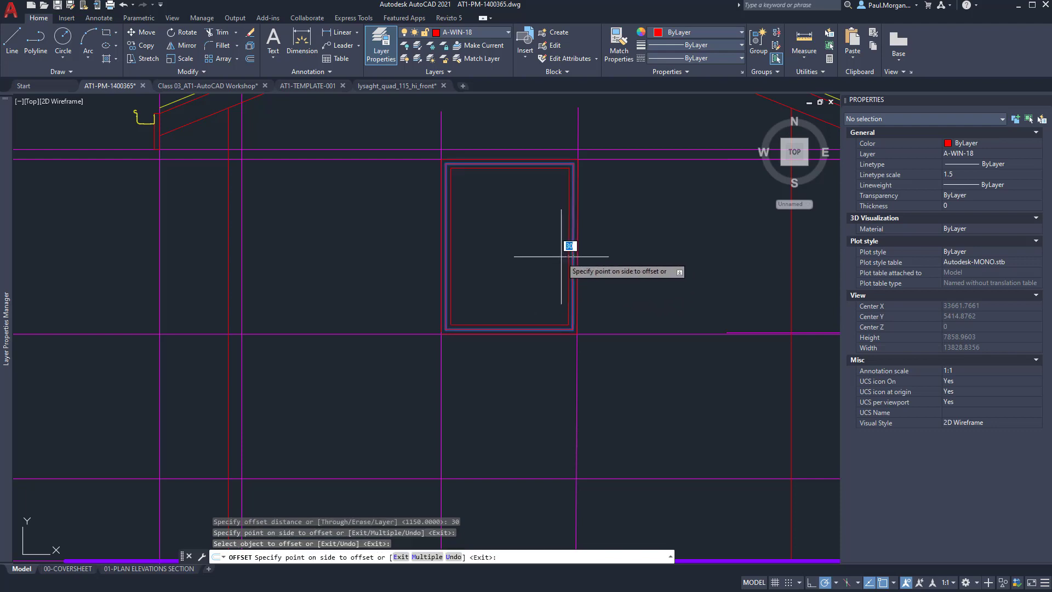
pyautogui.write('20')
pyautogui.press('Return')
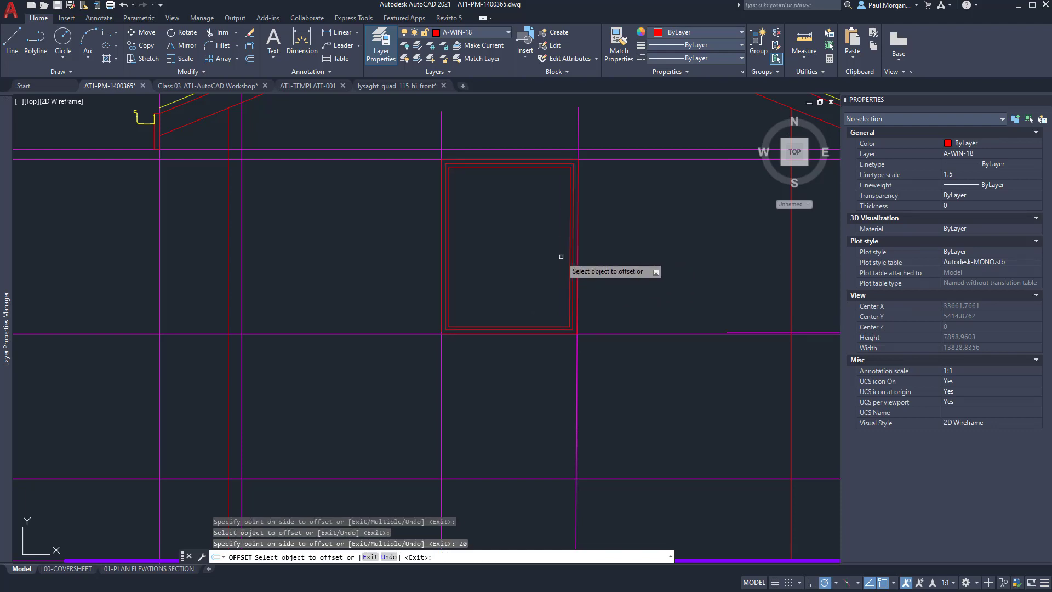
pyautogui.press('Escape')
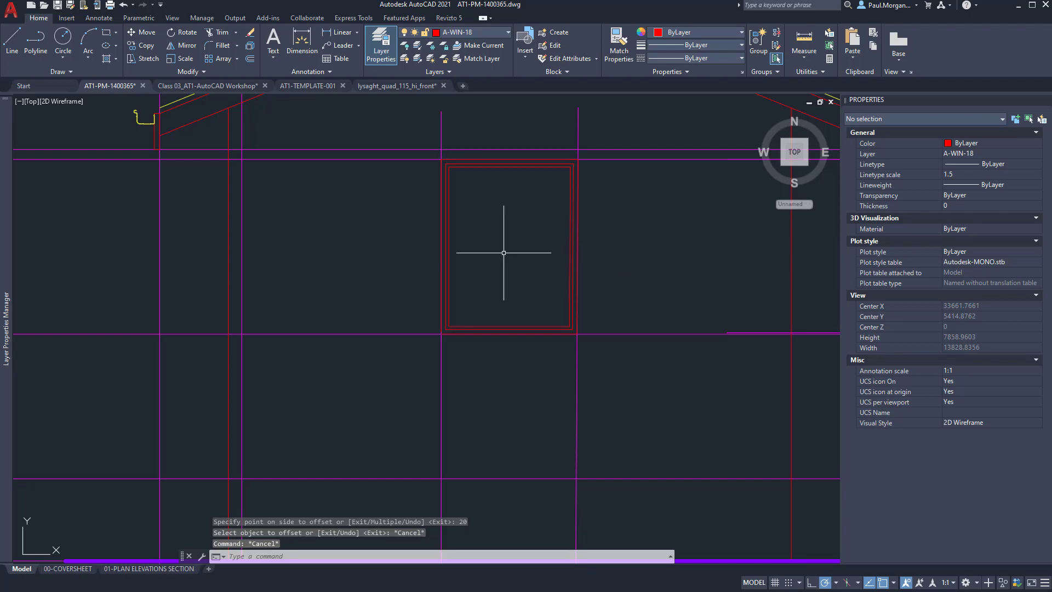
# Draw a horizontal line across the elevation window between the side midpoints of its innermost outline.
pyautogui.write('l')
pyautogui.press('Return')
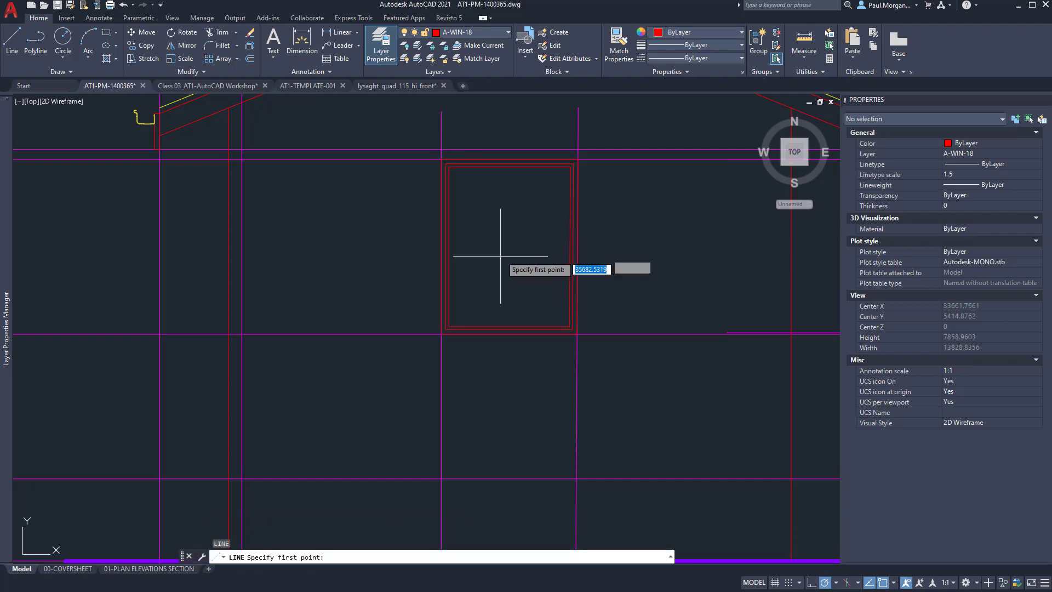
pyautogui.click(449, 246)
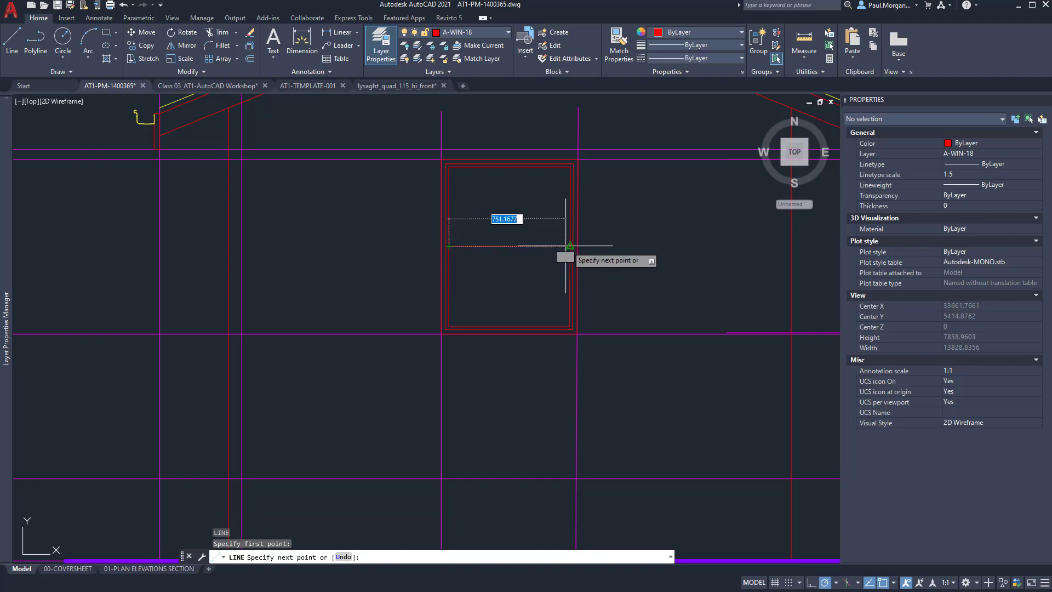
pyautogui.click(570, 247)
pyautogui.press('Escape')
# Offset the elevation window's horizontal centre line 20 mm upward.
pyautogui.scroll(4, 526, 248)
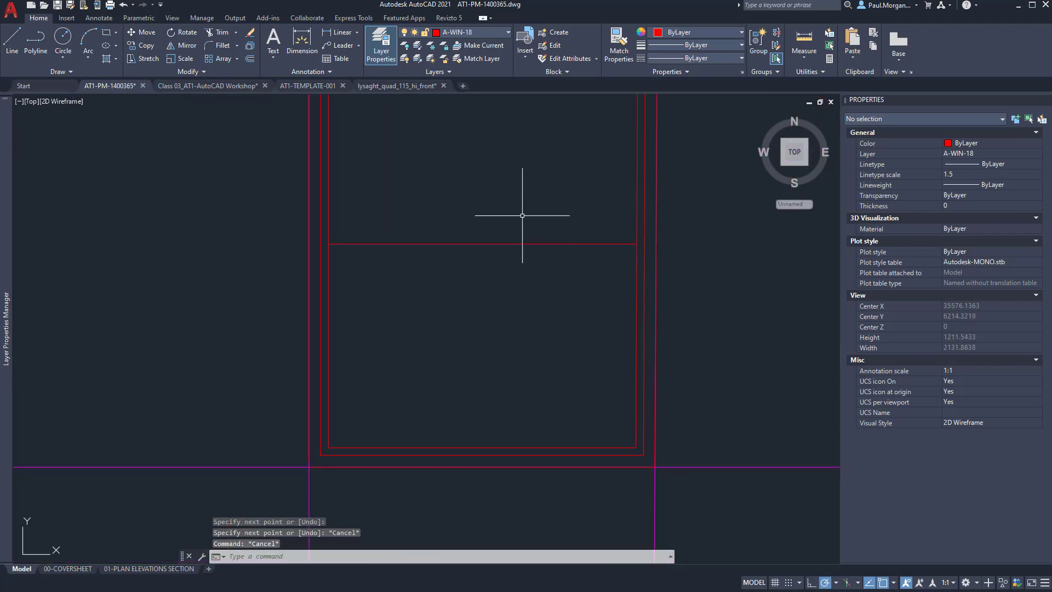
pyautogui.moveTo(522, 216); pyautogui.dragTo(511, 276, button='middle')
pyautogui.click(541, 287)
pyautogui.click(475, 320)
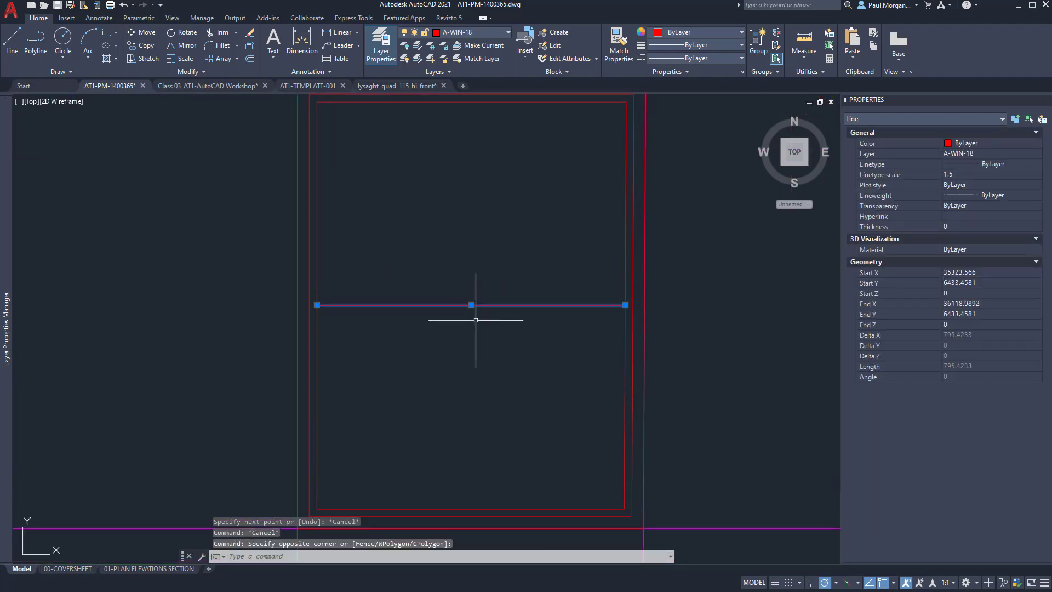
pyautogui.write('o')
pyautogui.press('Return')
pyautogui.press('Return')
pyautogui.click(476, 305)
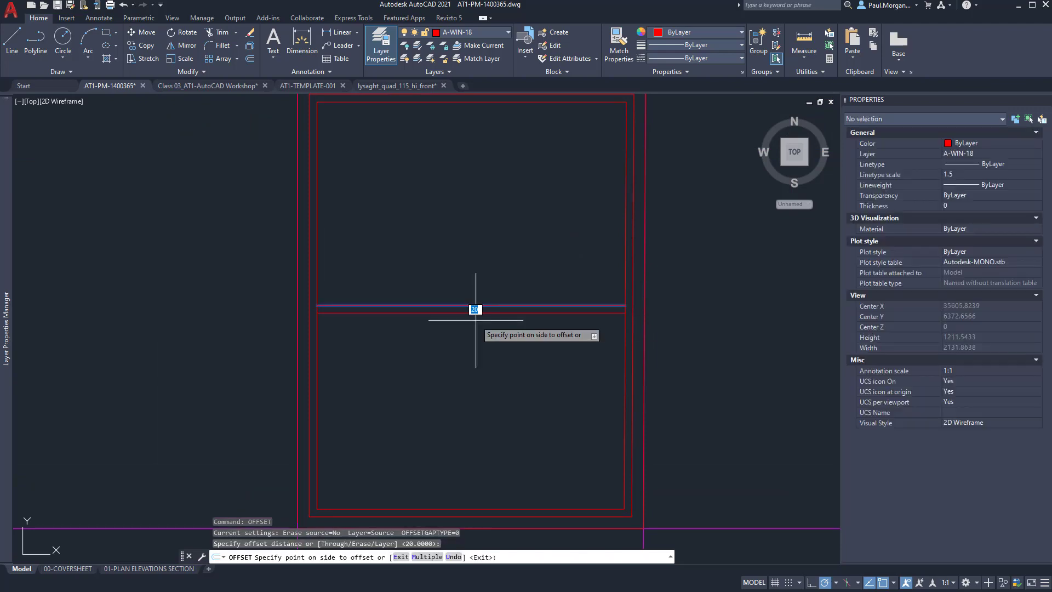
pyautogui.click(478, 288)
pyautogui.press('Return')
# Offset the elevation window's original centre line 20 mm downward.
pyautogui.click(485, 305)
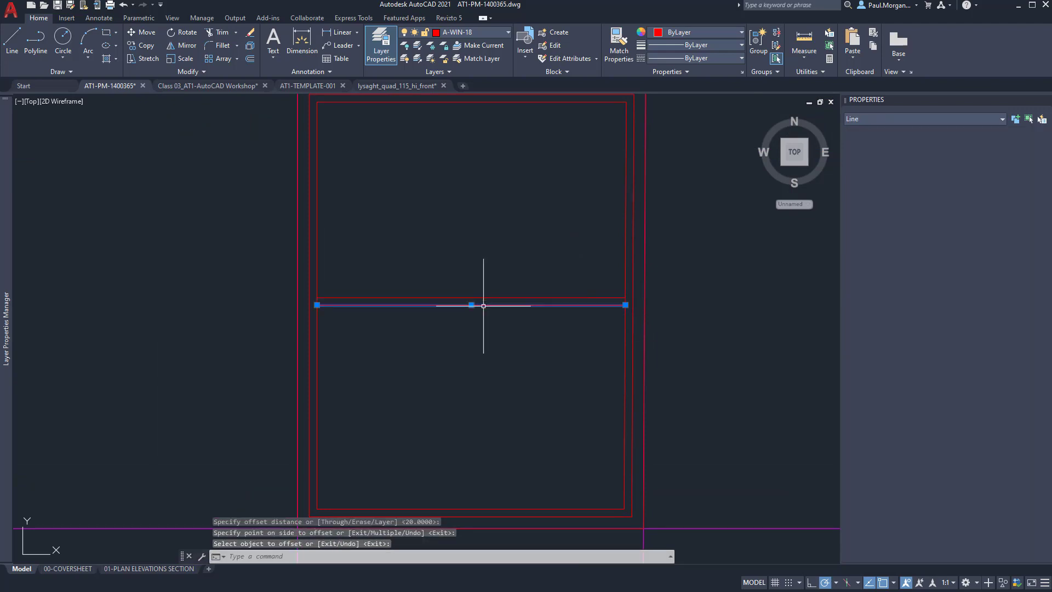
pyautogui.press('Return')
pyautogui.press('Return')
pyautogui.click(480, 326)
pyautogui.press('Escape')
pyautogui.press('Escape')
pyautogui.press('Escape')
# Switch to the reference PDF in Revu to look at the window in the elevations.
pyautogui.scroll(-4, 480, 326)
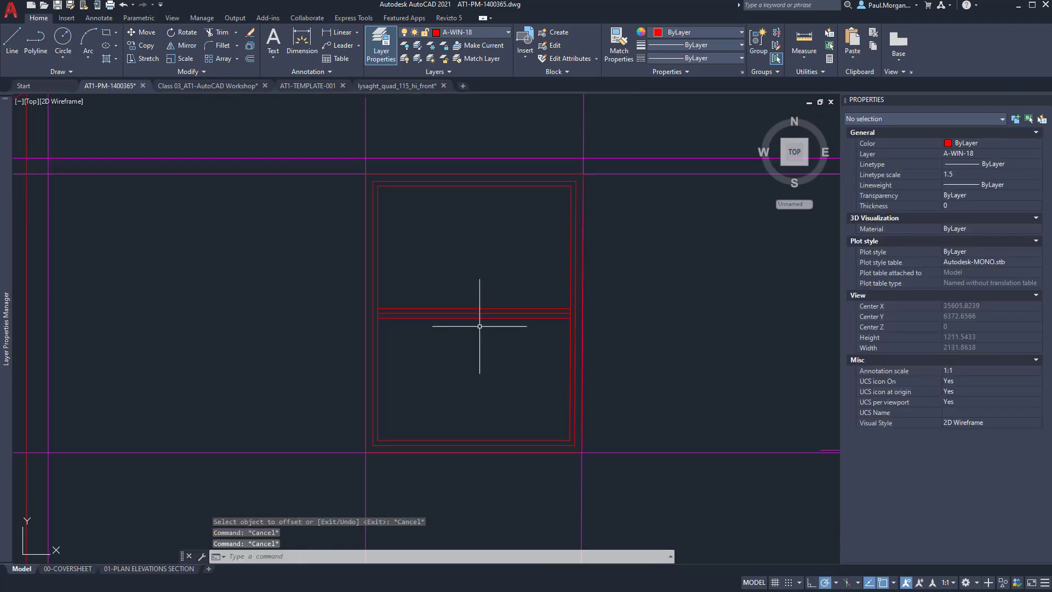
pyautogui.scroll(2, 469, 353)
pyautogui.hotkey('alt', 'Tab')
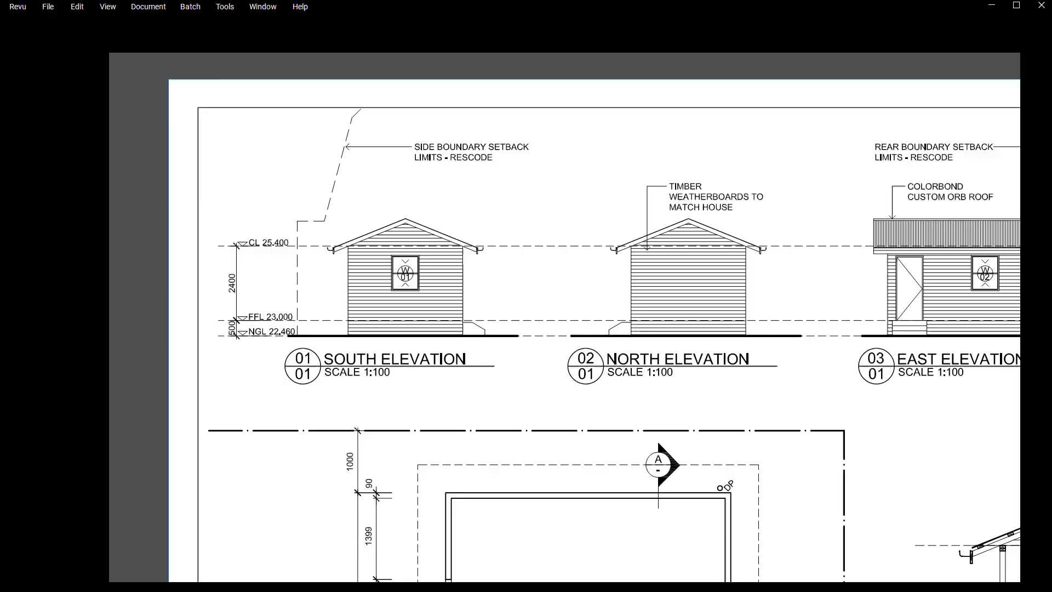
# Examine window W02 in the East Elevation of the reference PDF, including its meeting rail and opening arrows.
pyautogui.moveTo(866, 271); pyautogui.dragTo(492, 275, button='middle')
pyautogui.scroll(5, 608, 282)
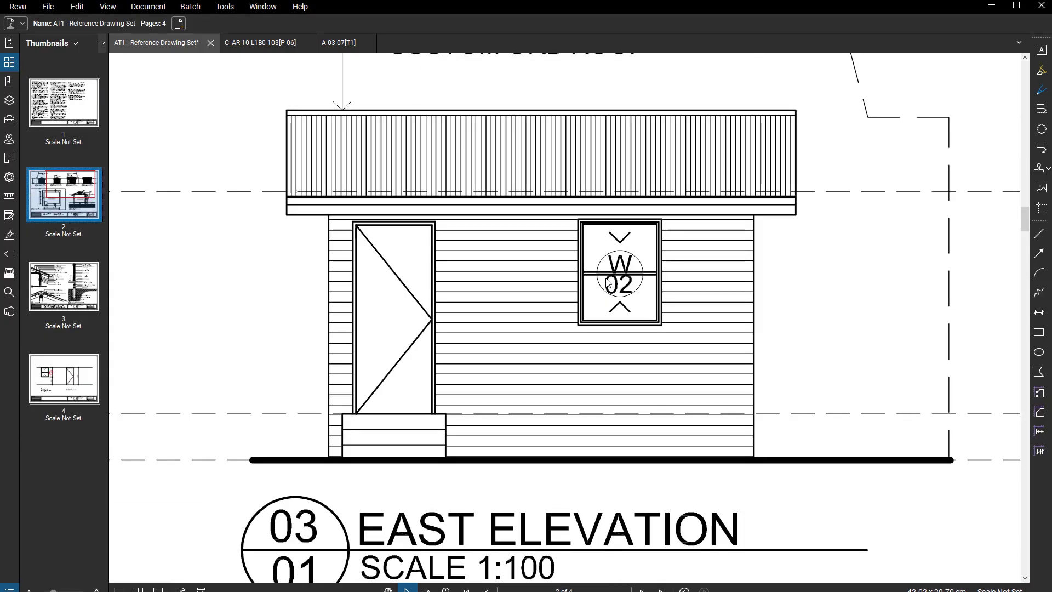
pyautogui.scroll(3, 569, 265)
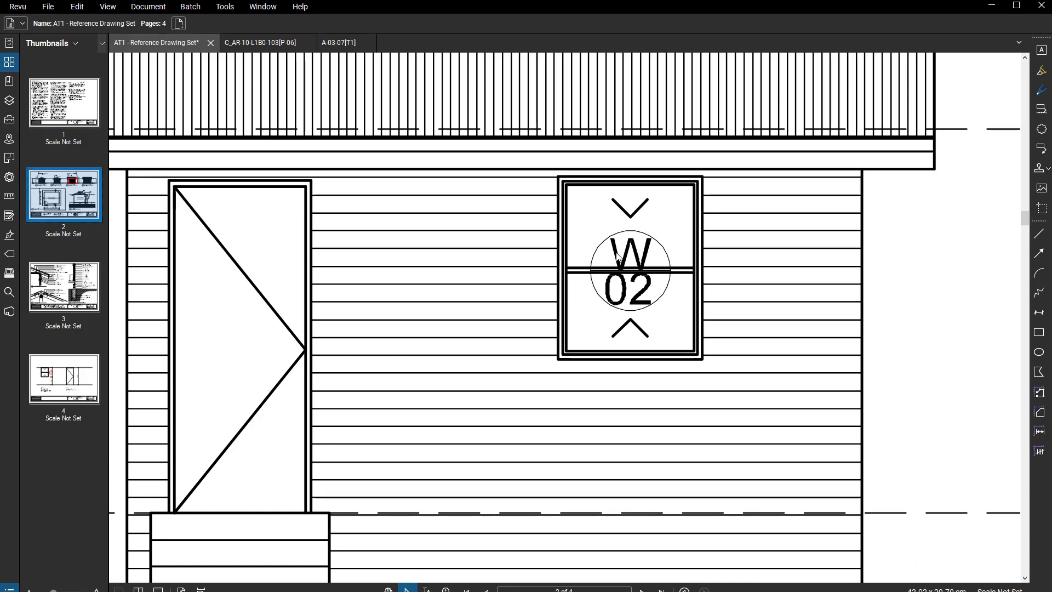
pyautogui.scroll(-2, 618, 257)
pyautogui.scroll(-1, 597, 275)
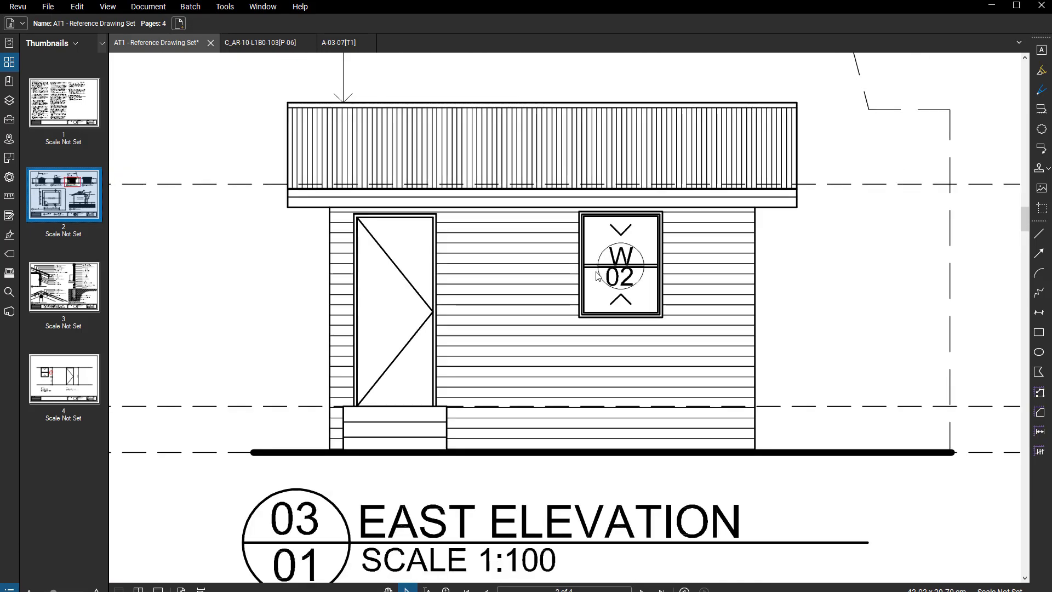
# Switch back to AutoCAD and draw a 200 mm vertical line down from the top midpoint of the window's innermost outline.
pyautogui.hotkey('alt', 'Tab')
pyautogui.moveTo(476, 260); pyautogui.dragTo(585, 256, button='middle')
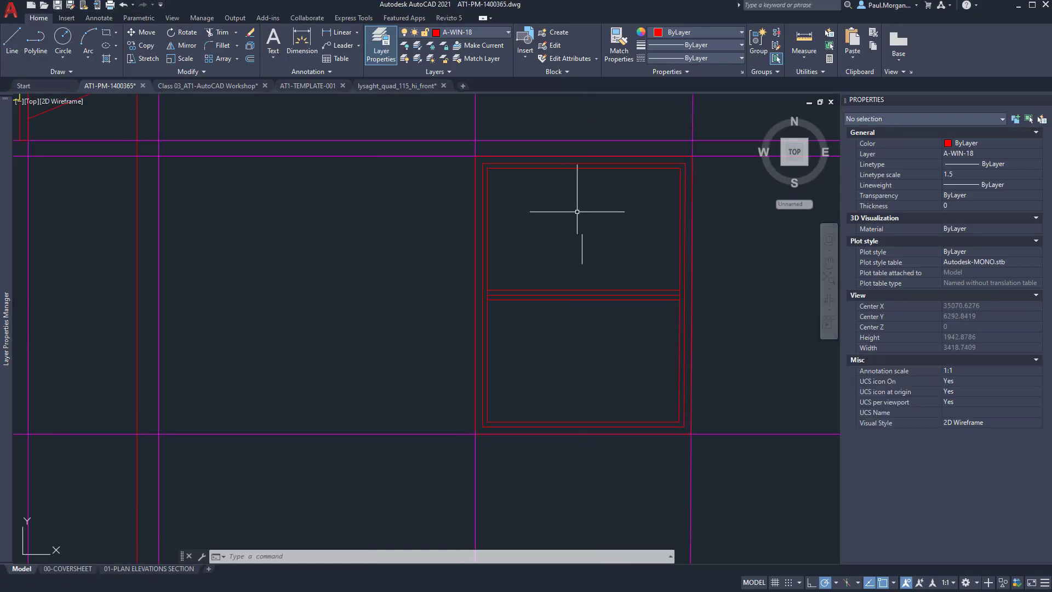
pyautogui.write('l')
pyautogui.press('Return')
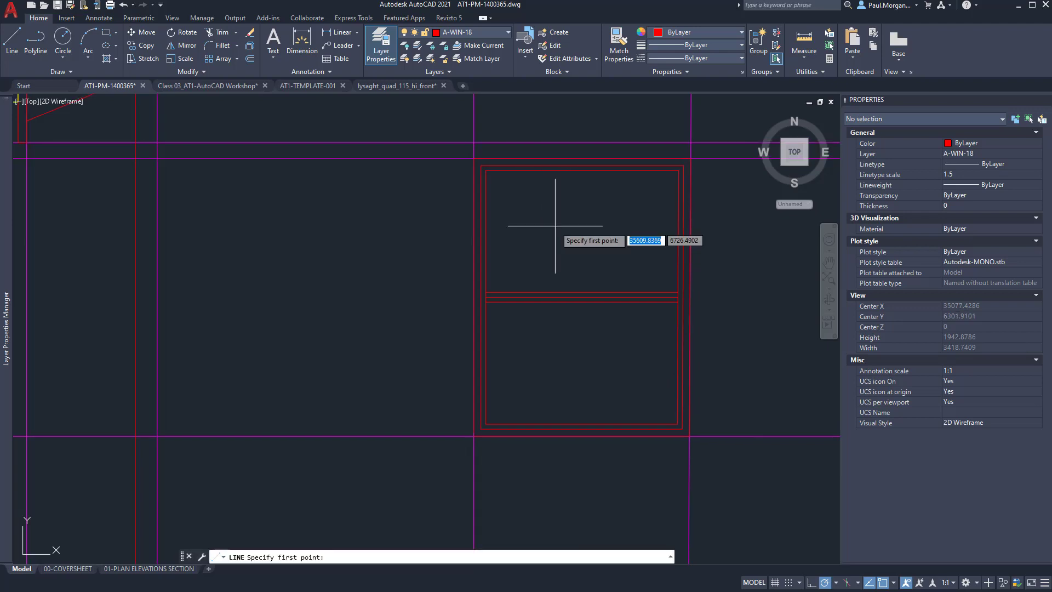
pyautogui.click(583, 170)
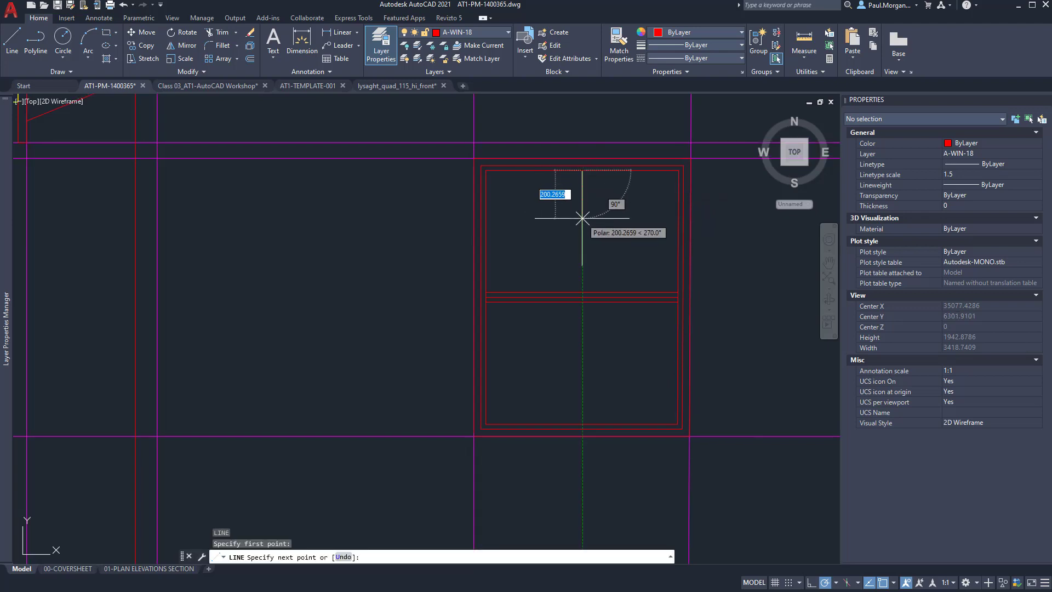
pyautogui.write('200')
pyautogui.press('Return')
pyautogui.press('Return')
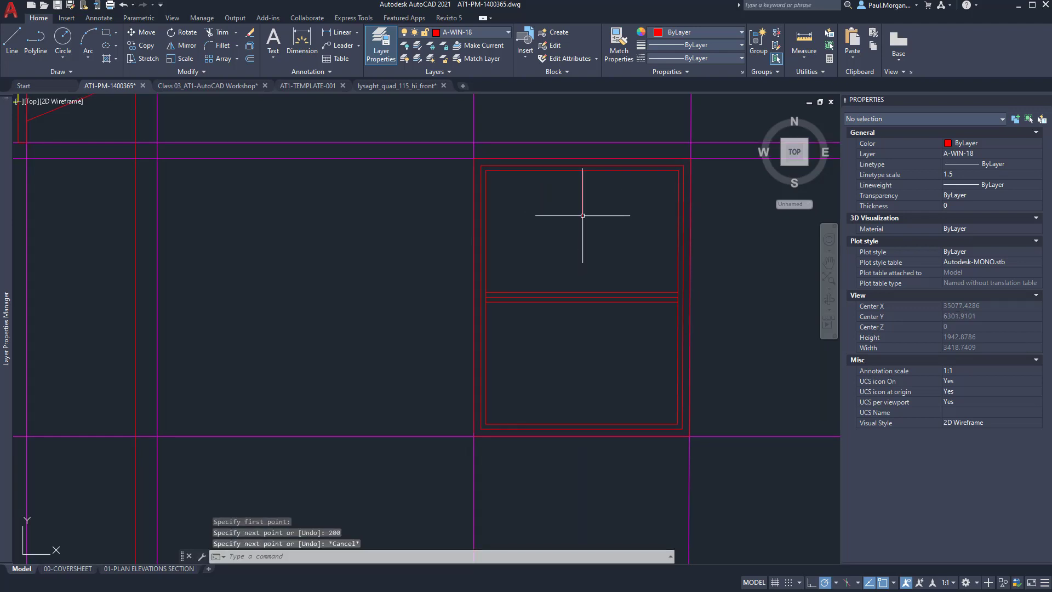
# Draw a 200 mm line rising to the right at 30° from the lower end of the vertical guide line.
pyautogui.press('Return')
pyautogui.click(583, 218)
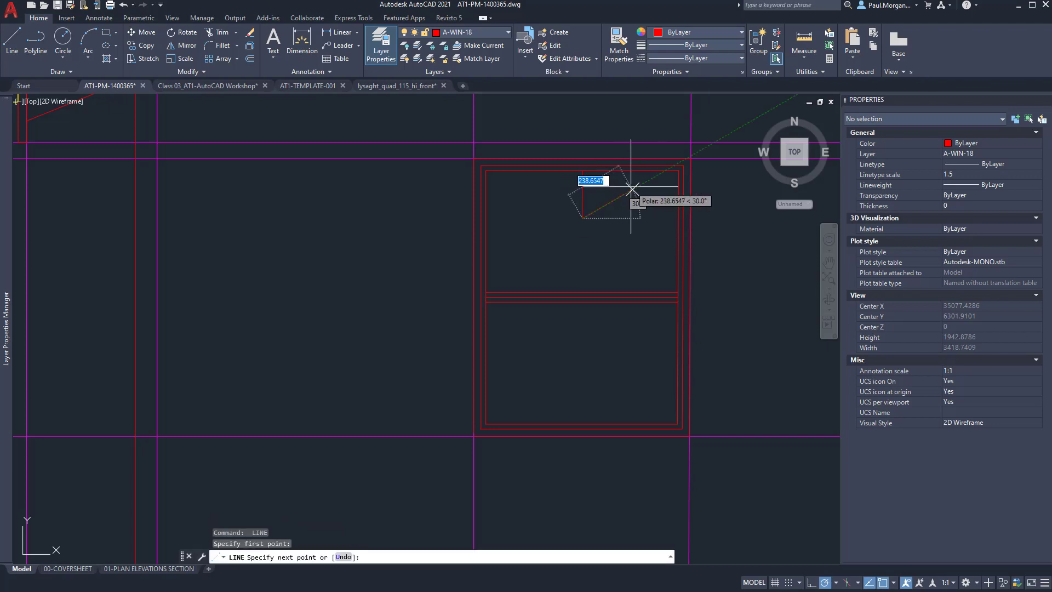
pyautogui.write('200')
pyautogui.press('Return')
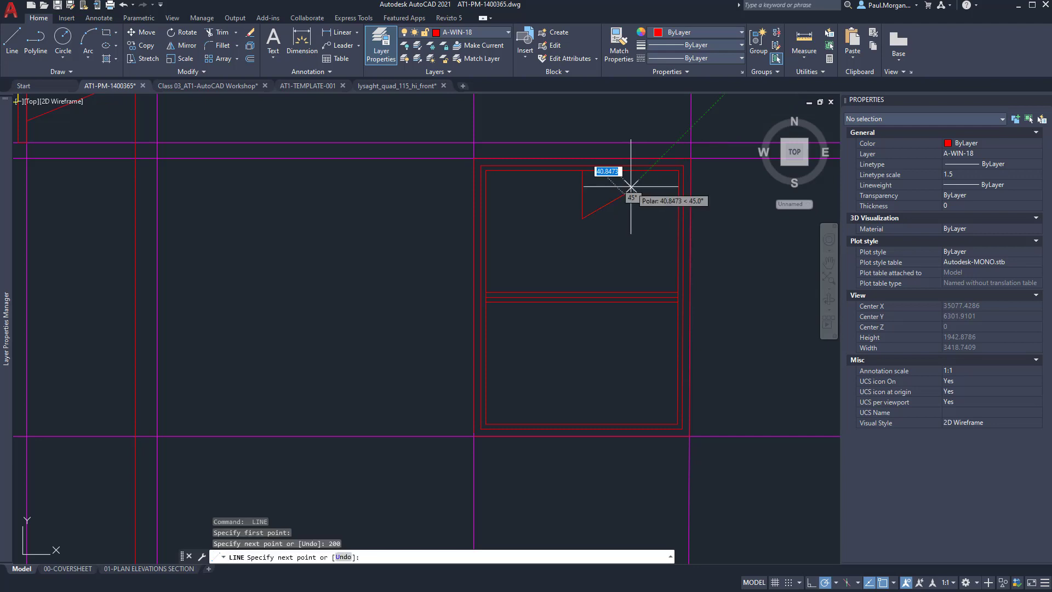
pyautogui.press('Escape')
pyautogui.press('Escape')
# Mirror the angled line about the vertical guide line, keeping the original, to form a V-shaped opening arrow.
pyautogui.click(615, 201)
pyautogui.write('mi')
pyautogui.press('Return')
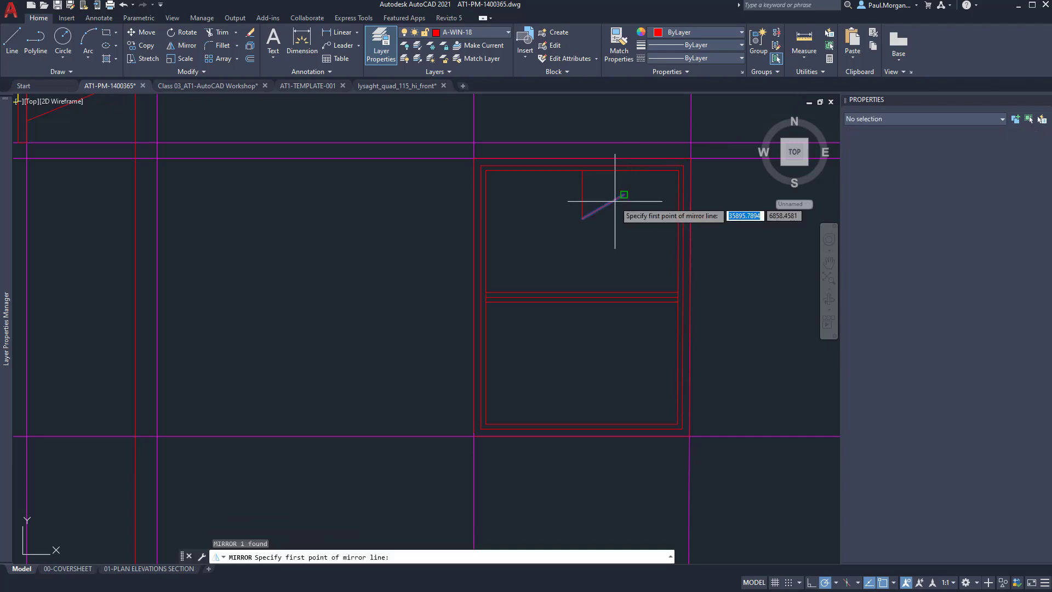
pyautogui.click(583, 219)
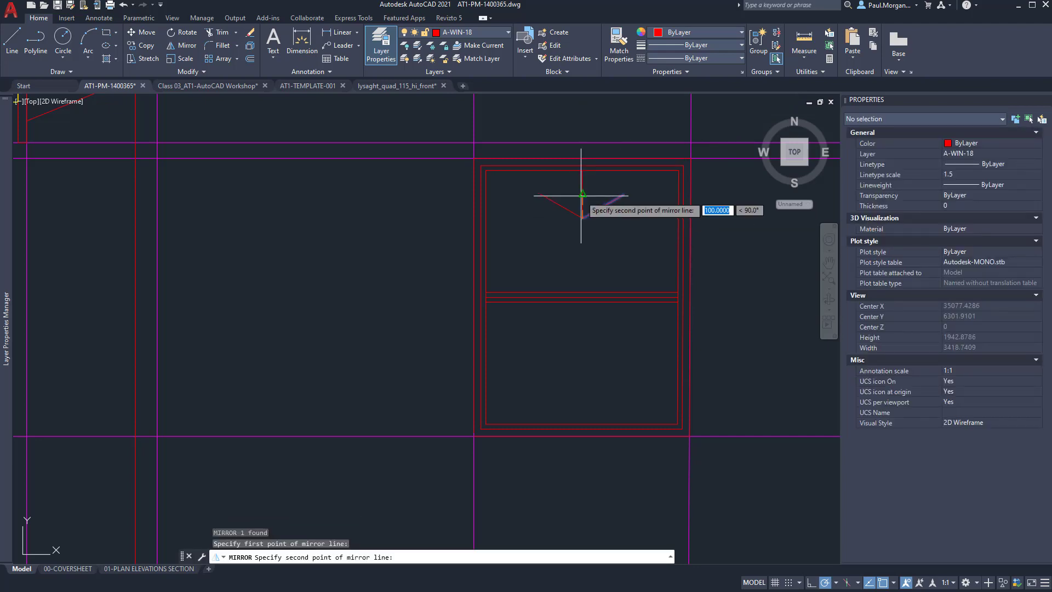
pyautogui.click(582, 195)
pyautogui.press('Return')
# Erase the vertical guide line between the two arms of the V-shaped arrow.
pyautogui.click(582, 196)
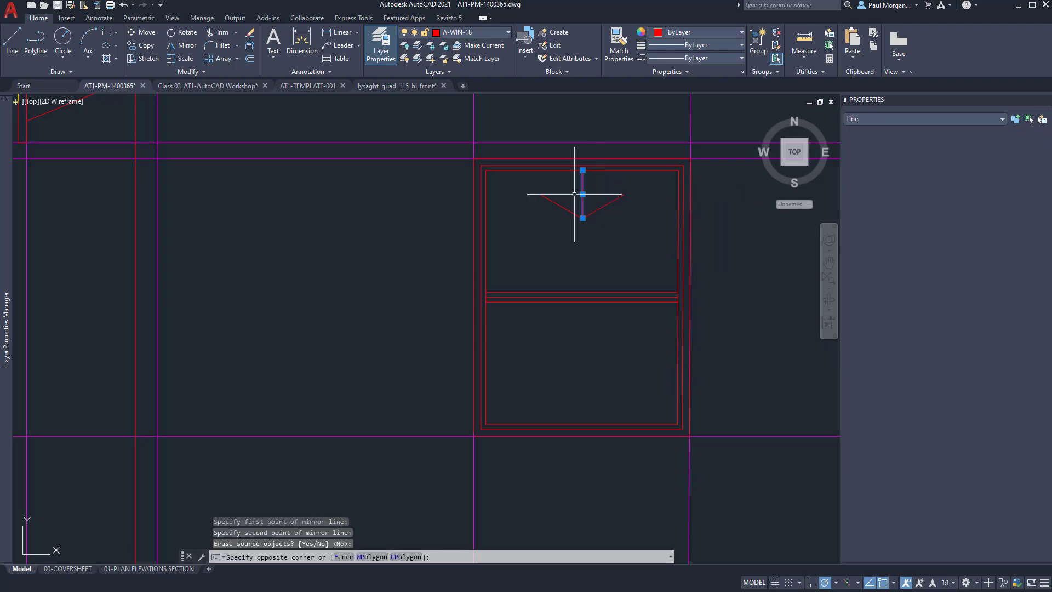
pyautogui.write('e')
pyautogui.press('Return')
# Move both lines of the V-shaped arrow 50 mm upward in the upper sash.
pyautogui.moveTo(611, 242); pyautogui.dragTo(564, 216)
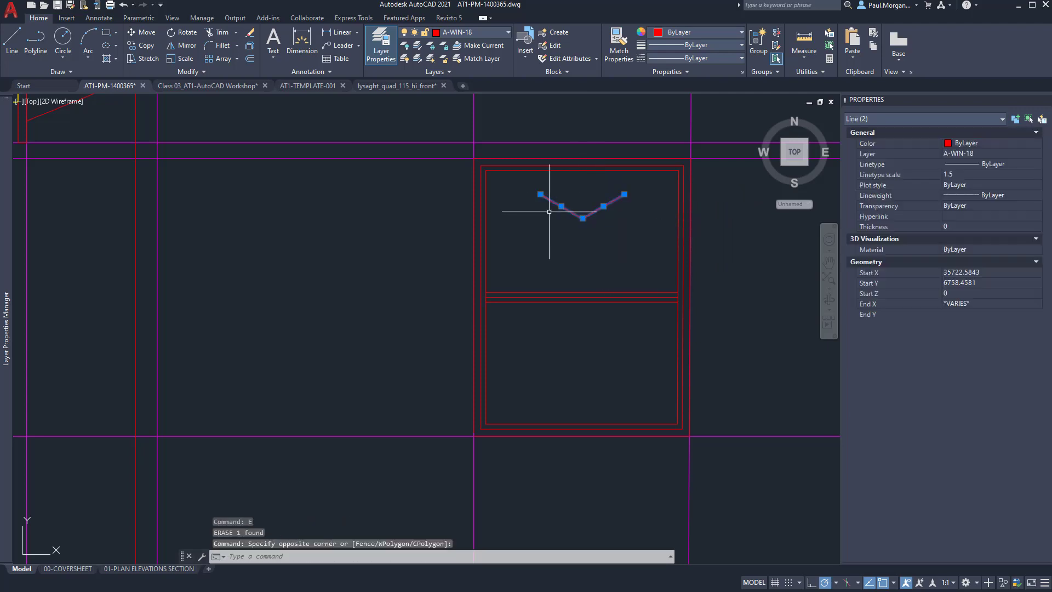
pyautogui.write('m')
pyautogui.press('Return')
pyautogui.click(583, 218)
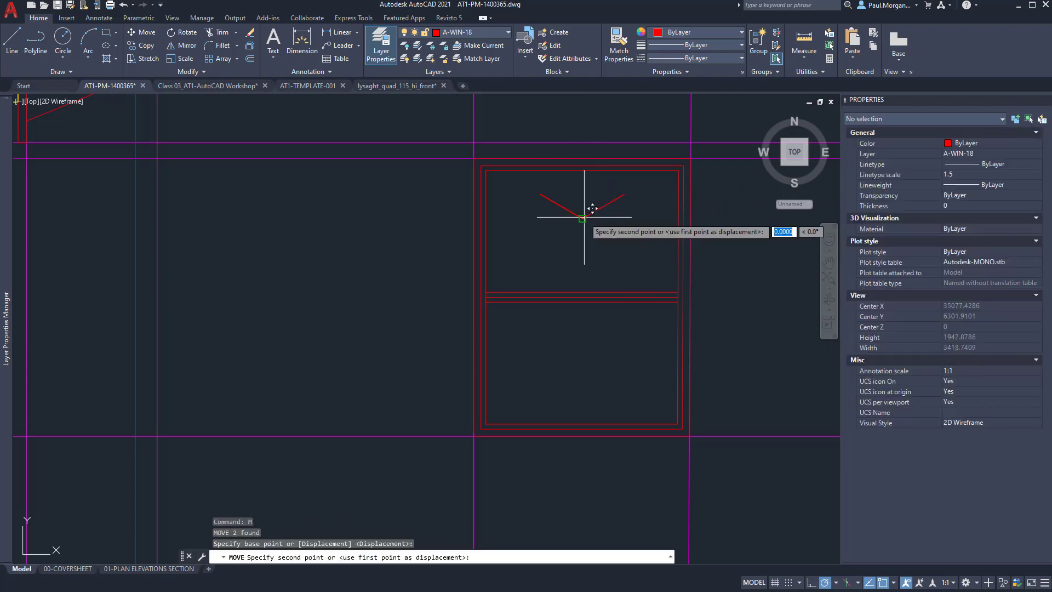
pyautogui.write('50')
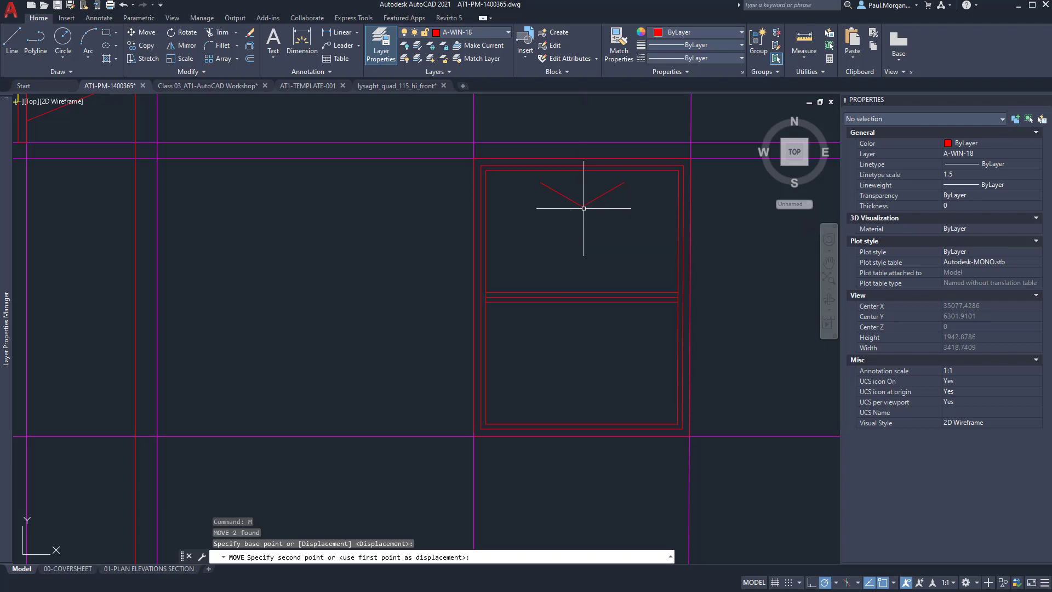
pyautogui.press('Return')
pyautogui.press('Escape')
# Mirror the V-shaped arrow about the window's horizontal centre line into the lower sash, keeping the original.
pyautogui.scroll(10, 583, 208)
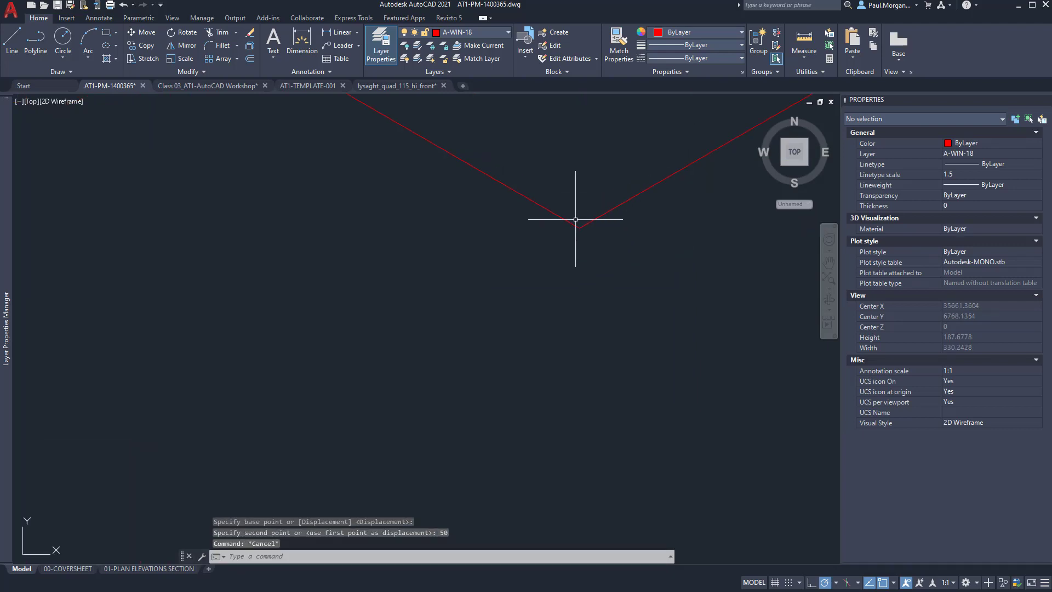
pyautogui.scroll(-8, 575, 219)
pyautogui.click(575, 223)
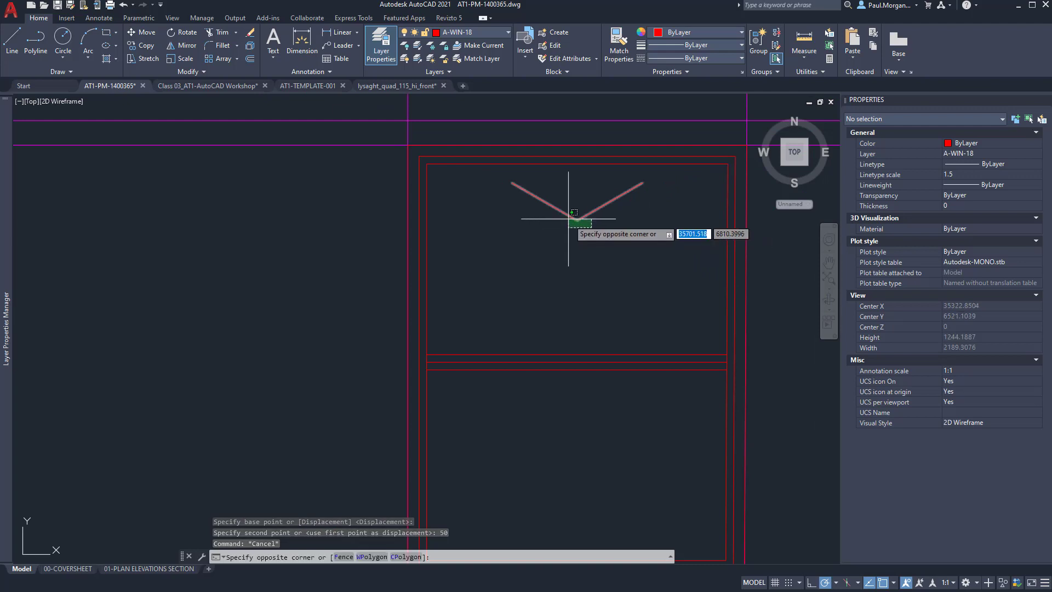
pyautogui.click(557, 216)
pyautogui.write('mi')
pyautogui.press('Return')
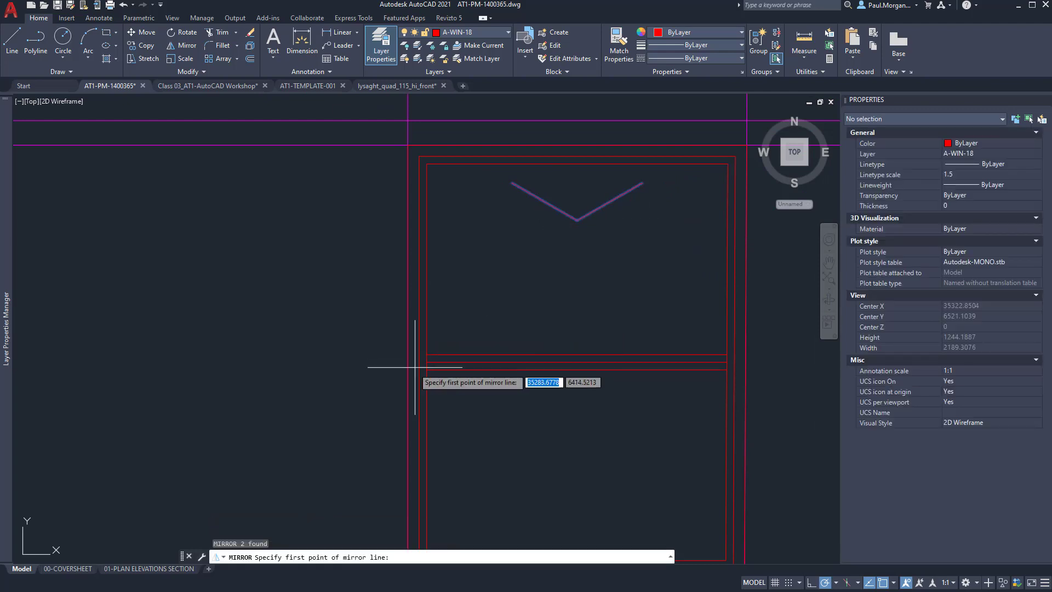
pyautogui.click(427, 362)
pyautogui.click(442, 361)
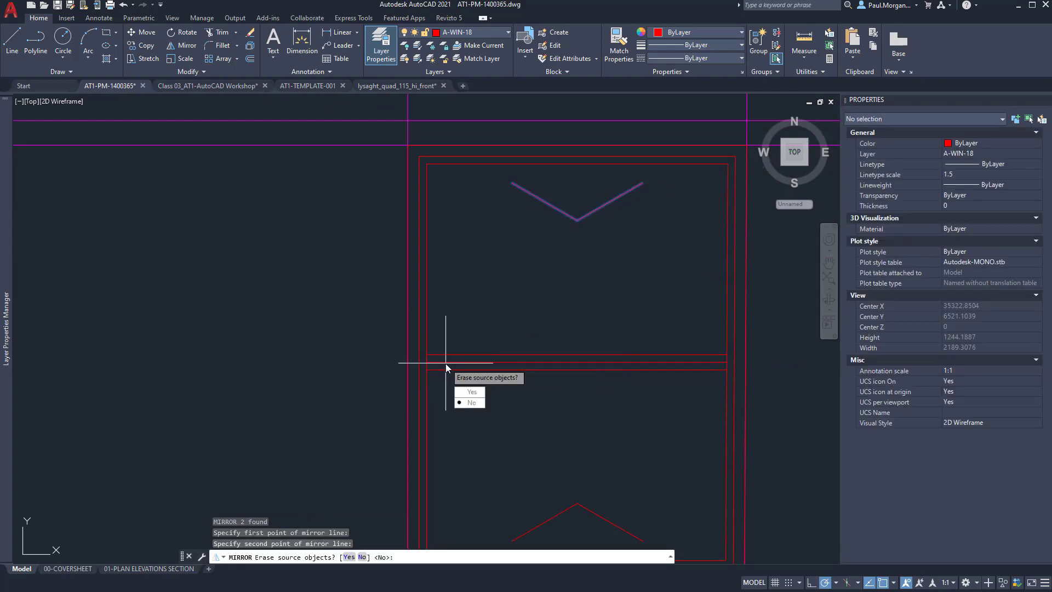
pyautogui.scroll(-4, 447, 361)
pyautogui.press('Return')
pyautogui.moveTo(493, 339); pyautogui.dragTo(533, 298, button='middle')
pyautogui.press('Escape')
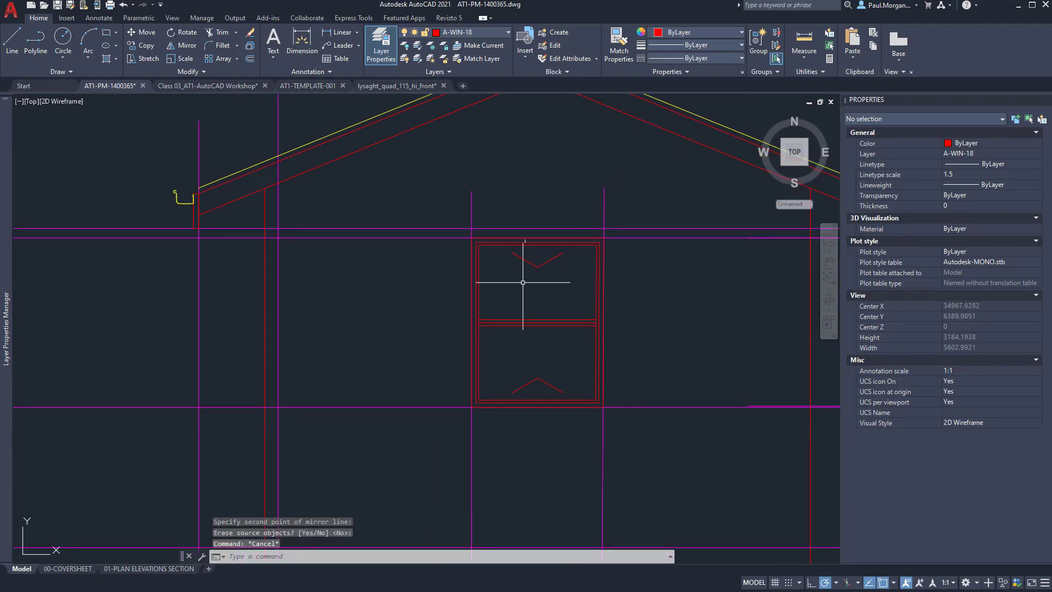
# Erase the original horizontal centre line between the two offset lines of the elevation window.
pyautogui.scroll(-4, 539, 292)
pyautogui.scroll(6, 540, 293)
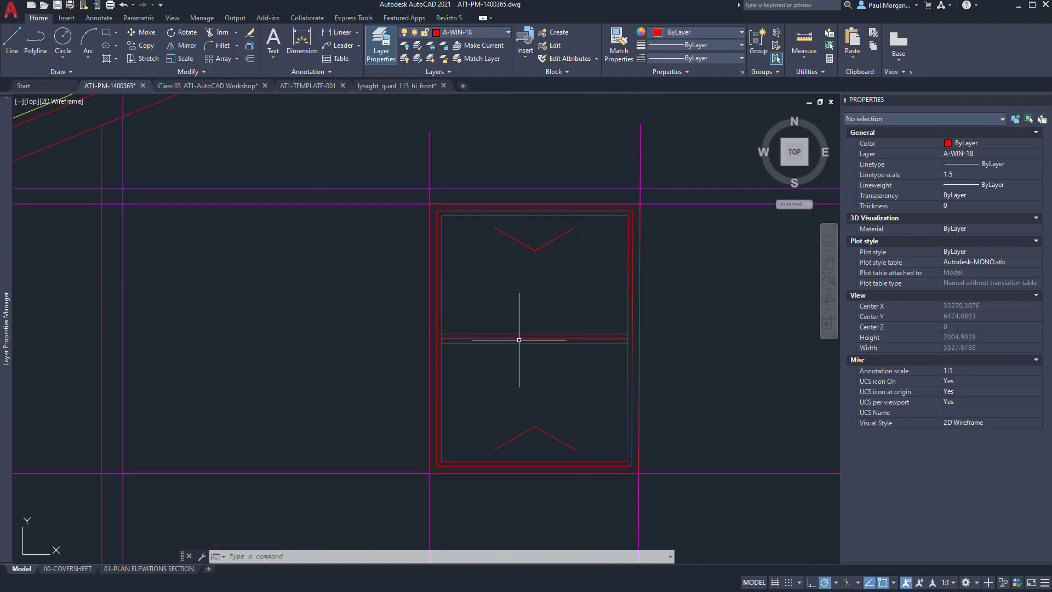
pyautogui.click(511, 346)
pyautogui.click(509, 339)
pyautogui.write('e')
pyautogui.press('Return')
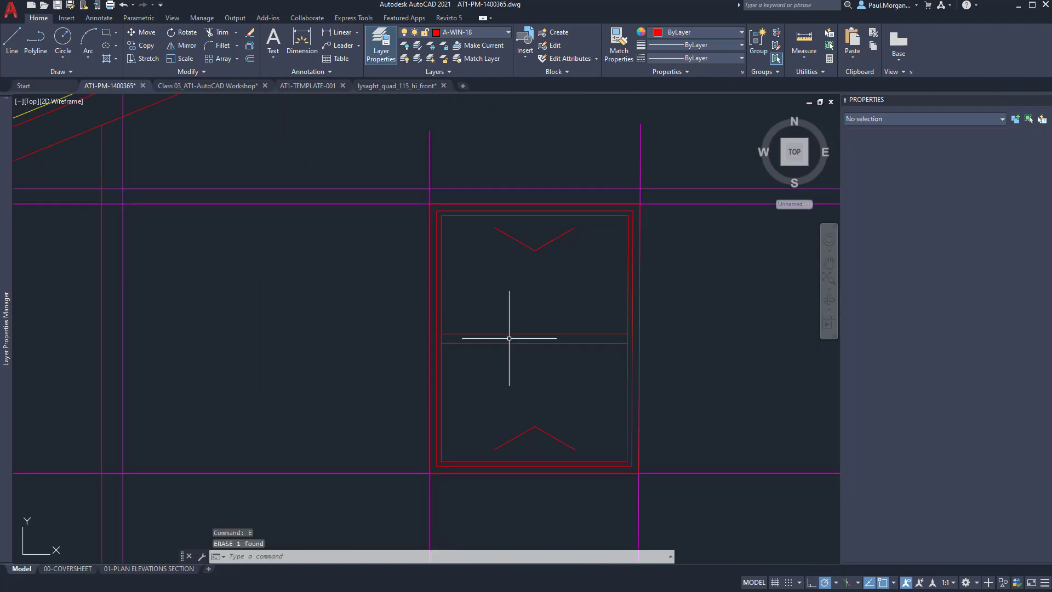
# Convert the whole elevation window into a block named WINDOW_900x1150mm-ELEVATION with its base point at the window's lower-left corner.
pyautogui.scroll(-2, 538, 402)
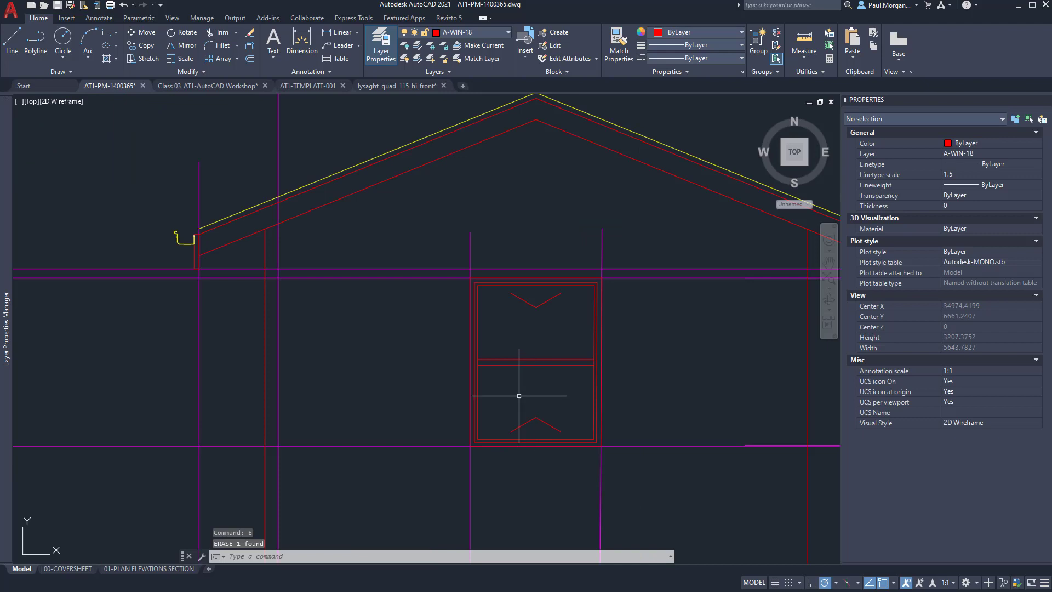
pyautogui.moveTo(500, 404); pyautogui.dragTo(524, 394, button='middle')
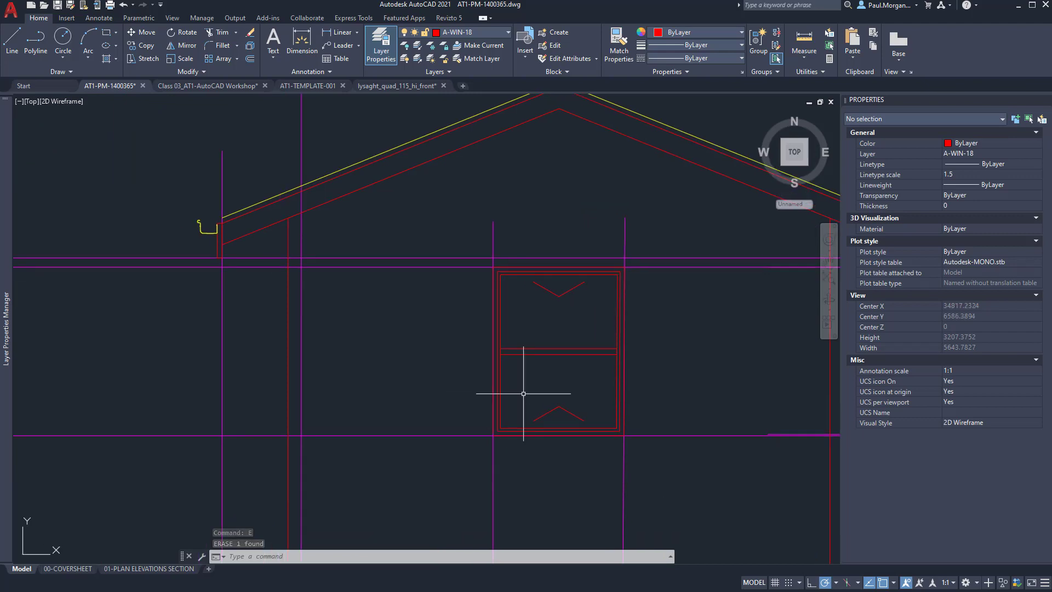
pyautogui.scroll(-4, 523, 394)
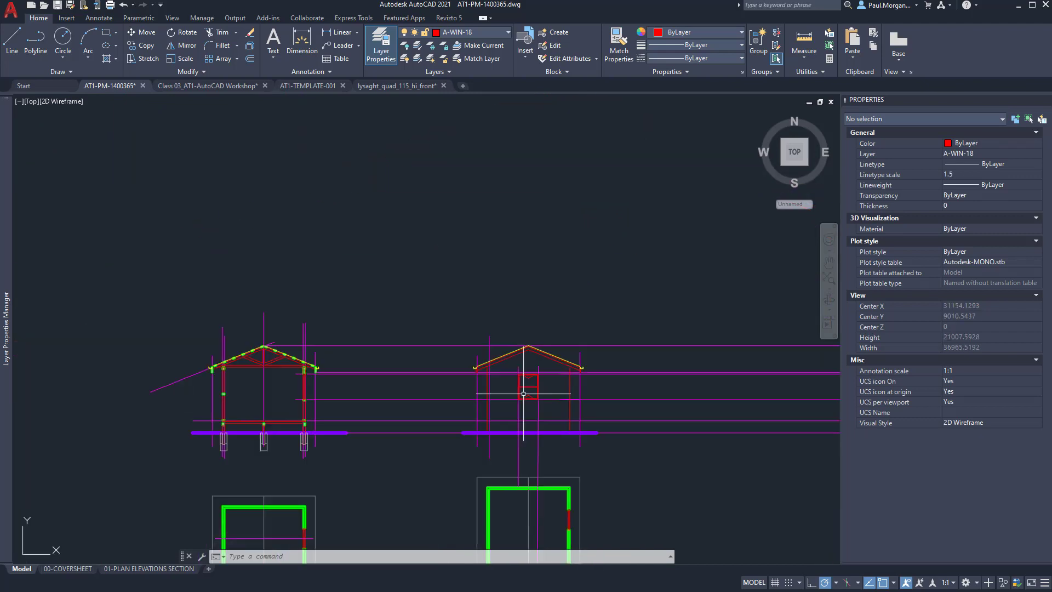
pyautogui.scroll(4, 523, 394)
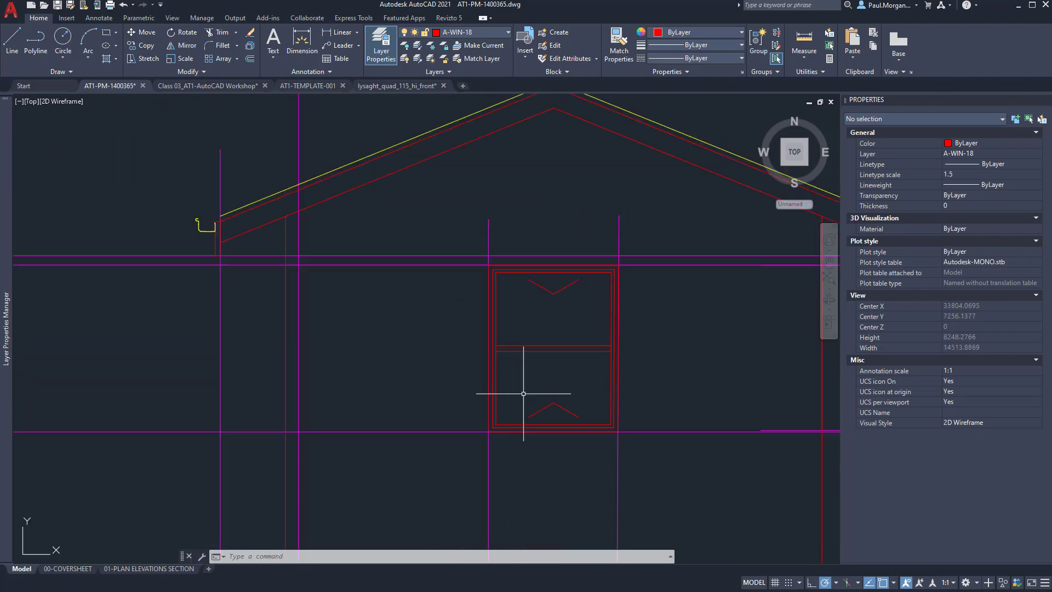
pyautogui.click(477, 259)
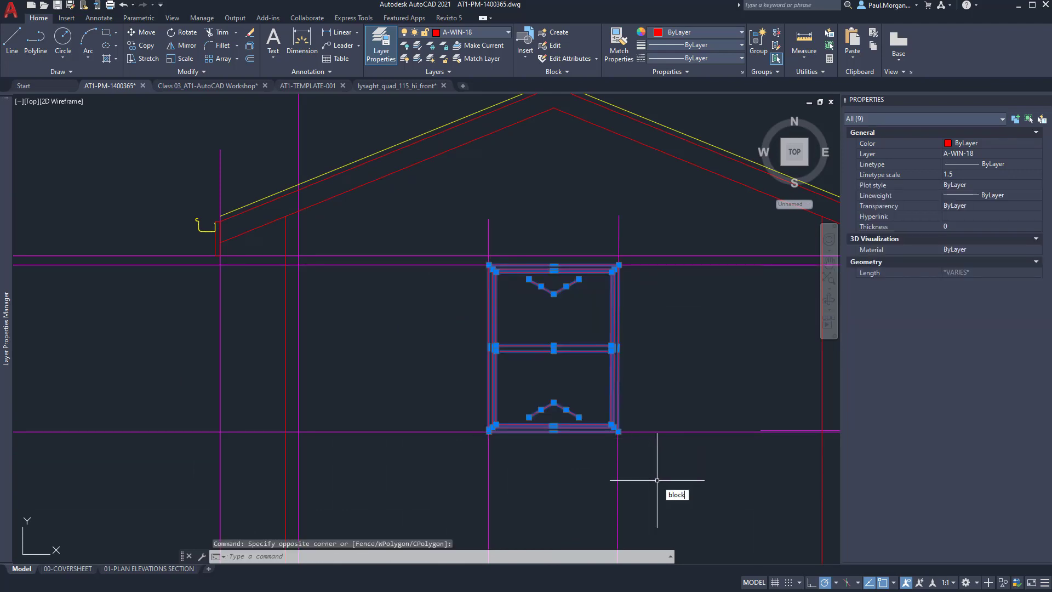
pyautogui.press('Return')
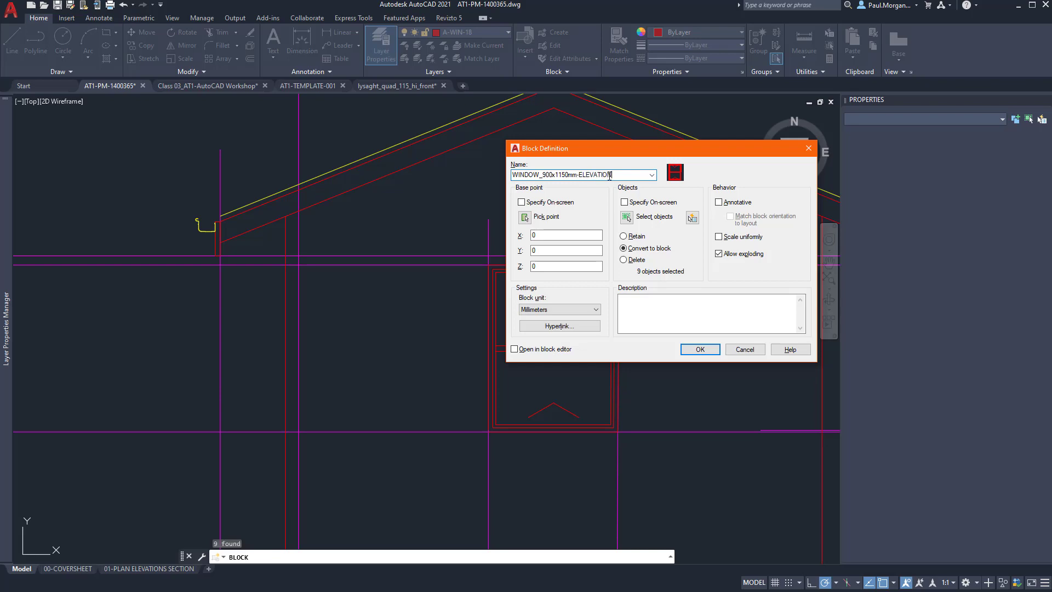
pyautogui.click(525, 217)
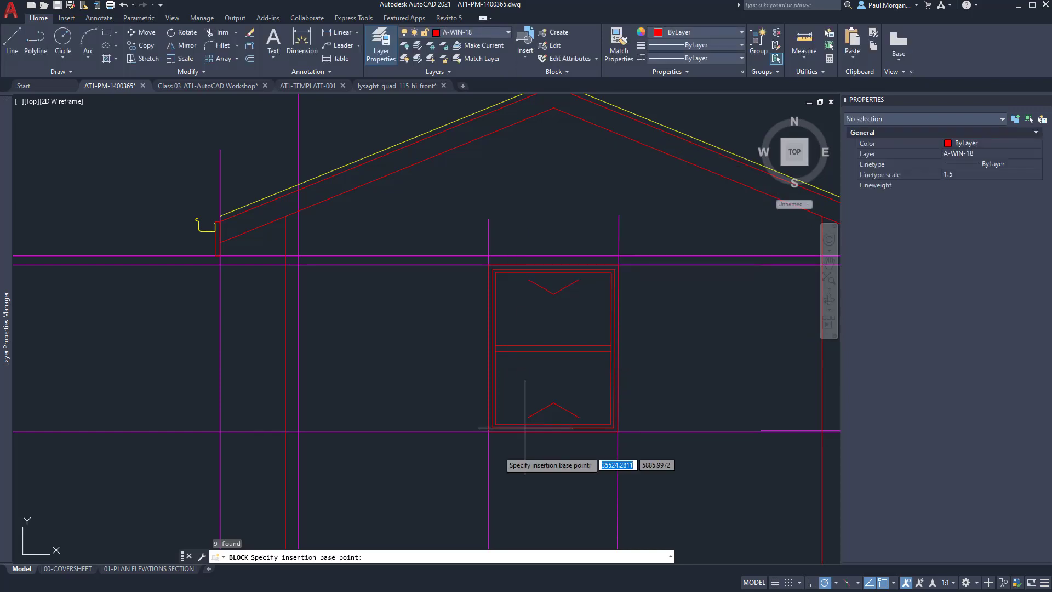
pyautogui.click(489, 431)
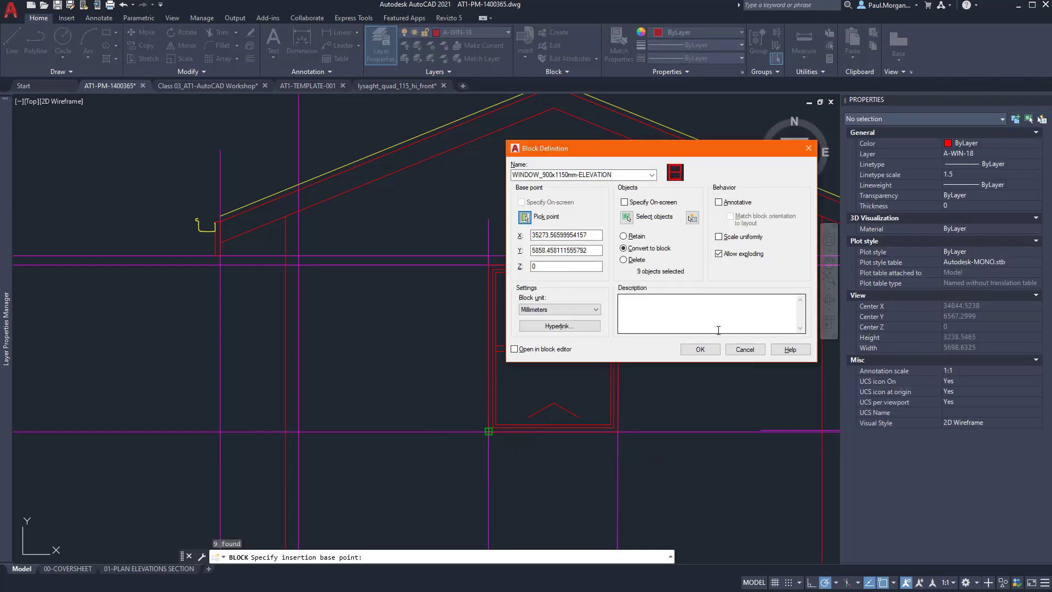
pyautogui.click(694, 351)
pyautogui.click(534, 378)
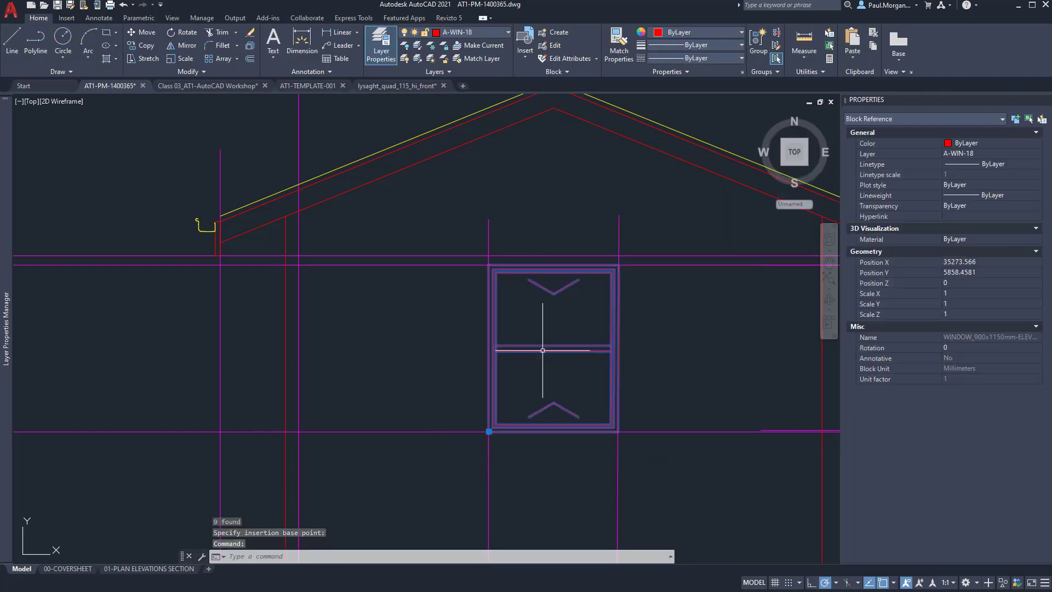
pyautogui.scroll(-4, 533, 386)
pyautogui.press('Escape')
# Make A-PEN-9 the current layer for drawing the entry steps on the elevation.
pyautogui.moveTo(555, 394); pyautogui.dragTo(504, 324, button='middle')
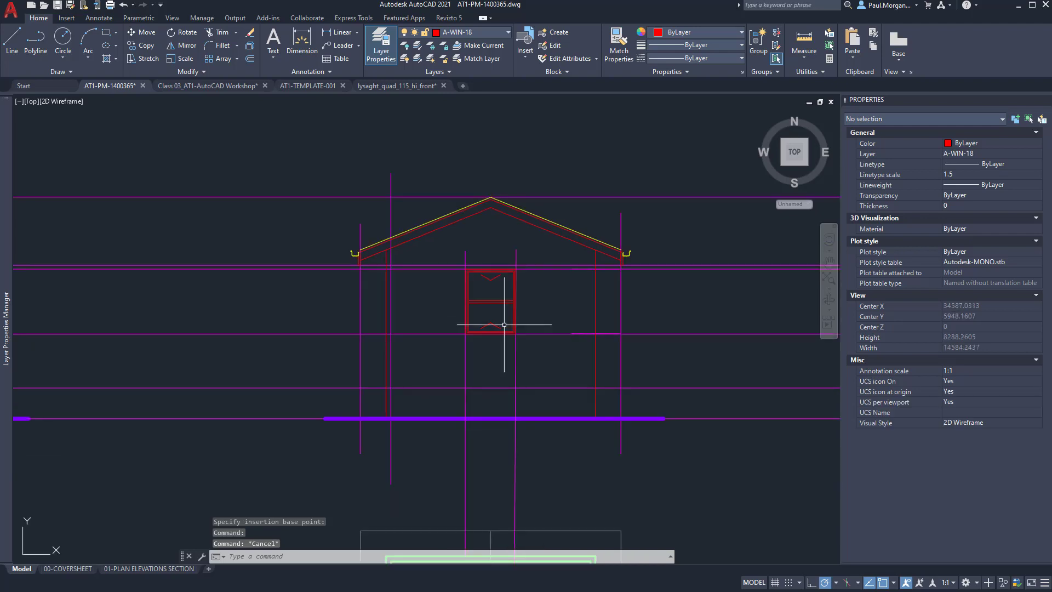
pyautogui.scroll(-1, 504, 324)
pyautogui.moveTo(418, 433); pyautogui.dragTo(505, 251, button='middle')
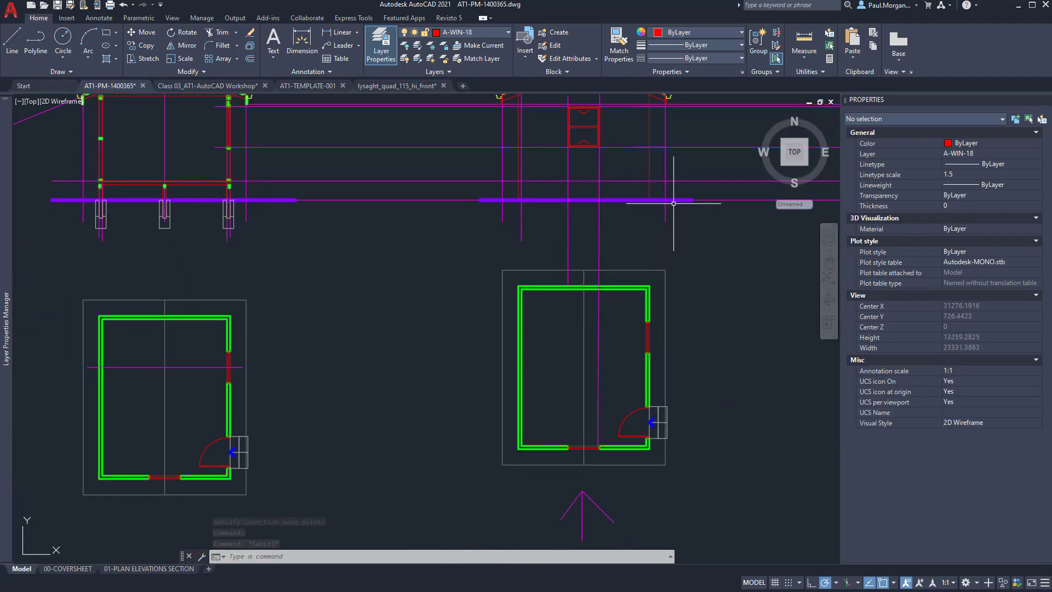
pyautogui.scroll(1, 656, 215)
pyautogui.moveTo(657, 214); pyautogui.dragTo(589, 252, button='middle')
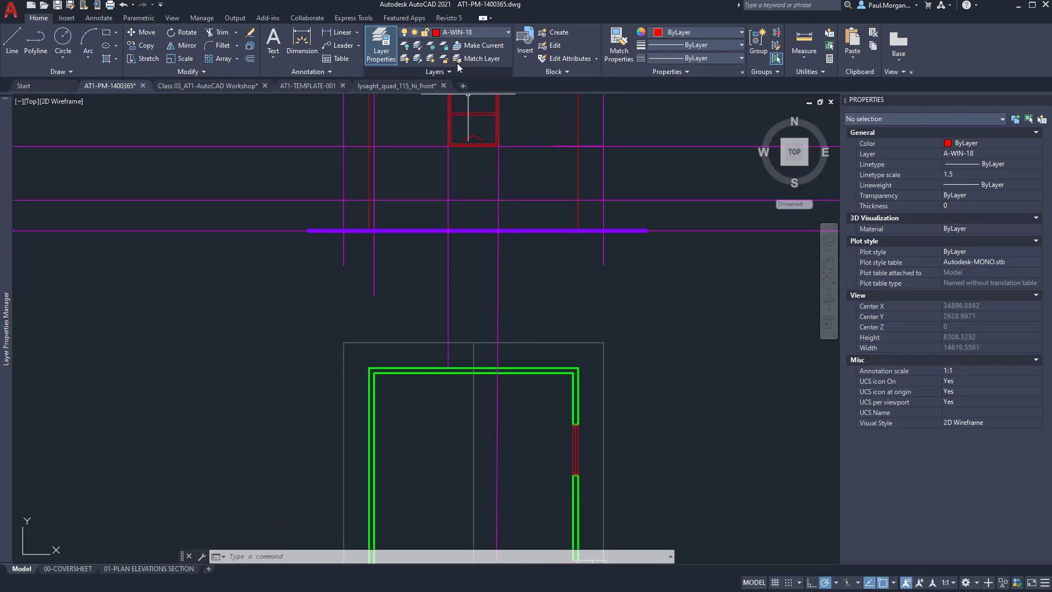
pyautogui.click(472, 31)
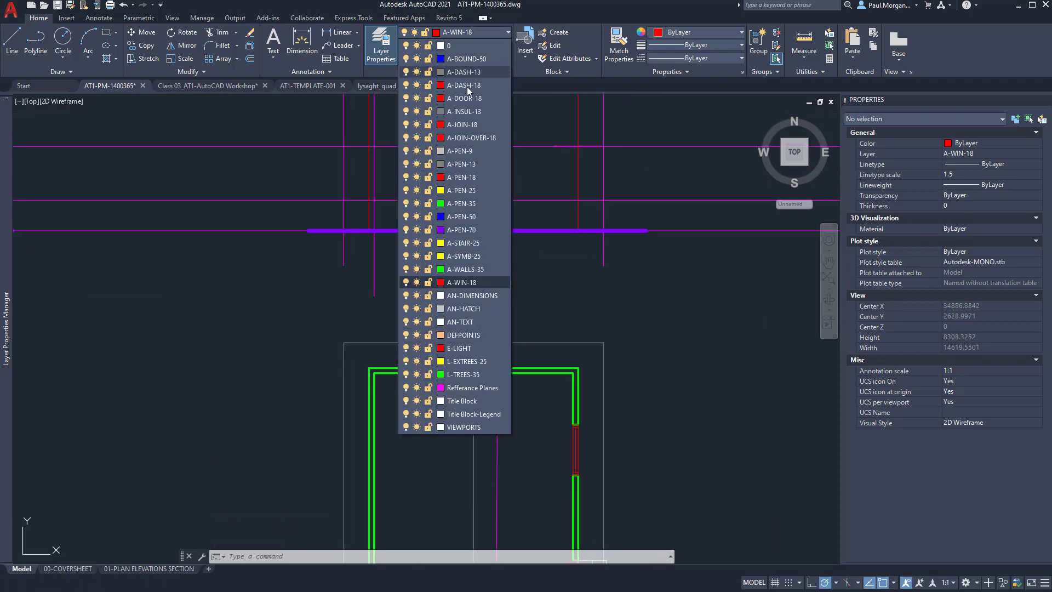
pyautogui.click(461, 152)
# Draw a vertical line from the outer corner of the plan's entry steps up to between ground and floor level in the elevation.
pyautogui.moveTo(633, 298)
pyautogui.mouseDown(button='middle')
pyautogui.moveTo(528, 272)
pyautogui.moveTo(507, 197)
pyautogui.mouseUp(button='middle')
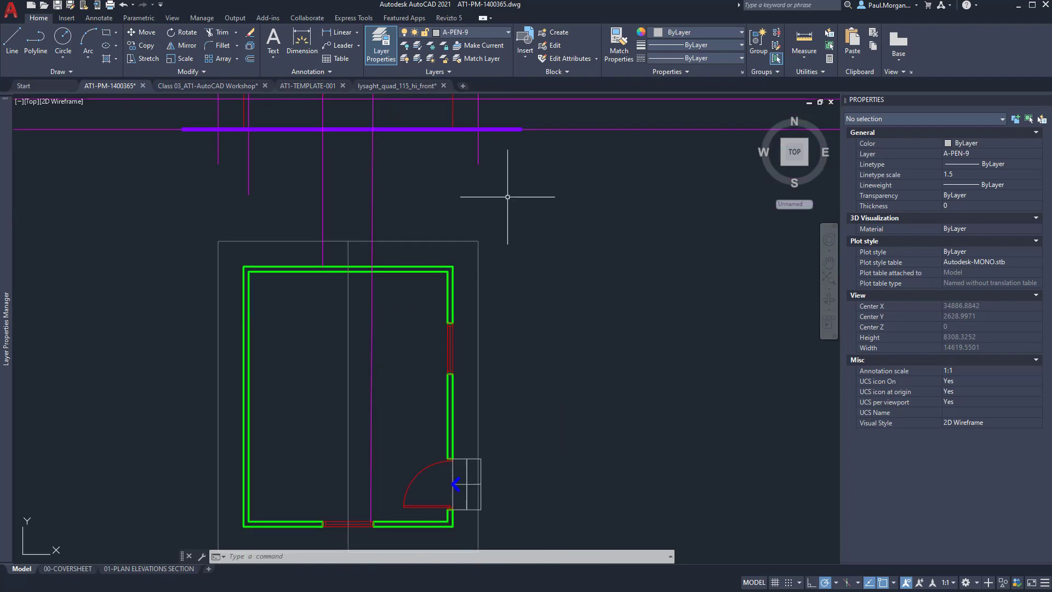
pyautogui.write('l')
pyautogui.press('Return')
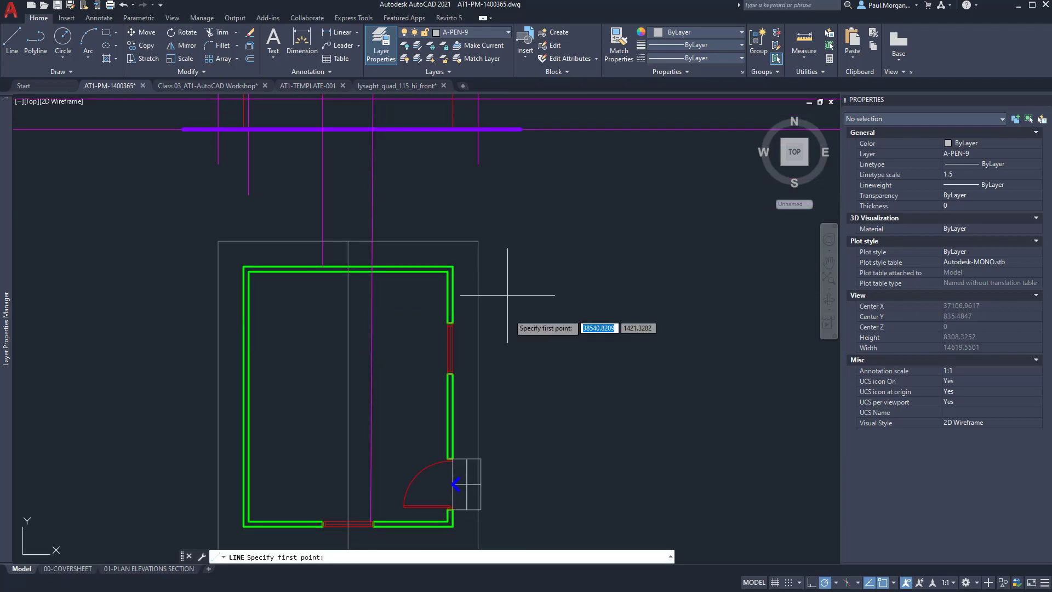
pyautogui.click(481, 458)
pyautogui.moveTo(482, 141); pyautogui.dragTo(517, 301, button='middle')
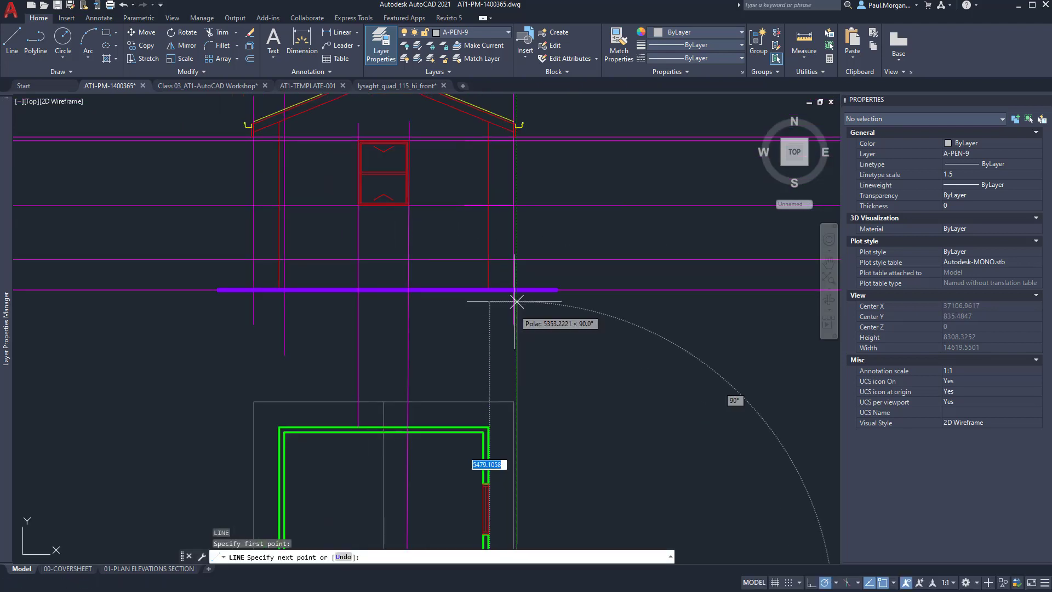
pyautogui.scroll(6, 513, 269)
pyautogui.click(514, 288)
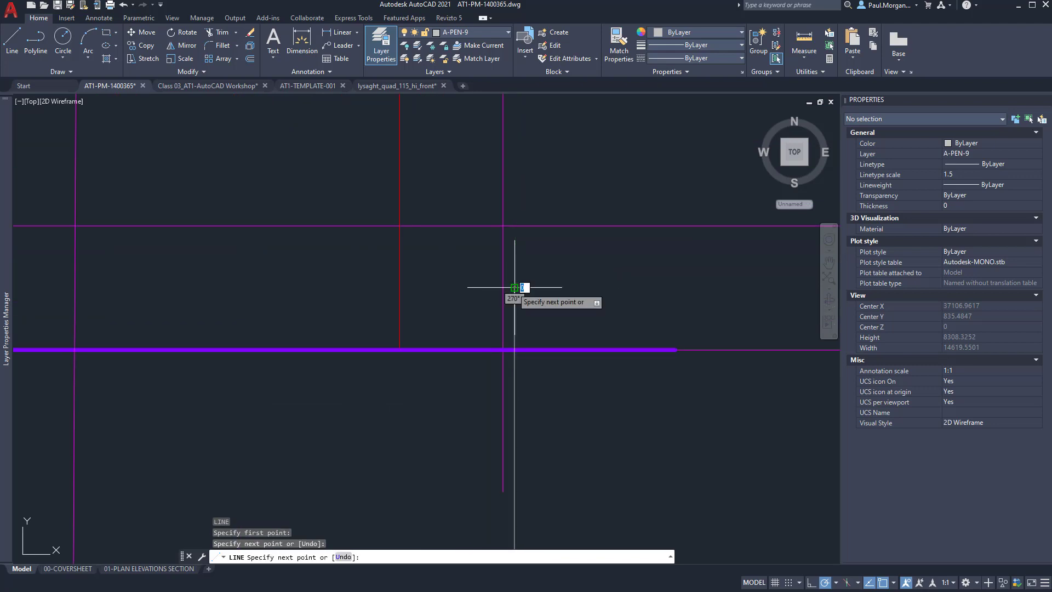
pyautogui.press('Escape')
# Draw a 250 mm horizontal line outward from the wall at floor level, continuing diagonally to the top of the vertical projection line.
pyautogui.press('Return')
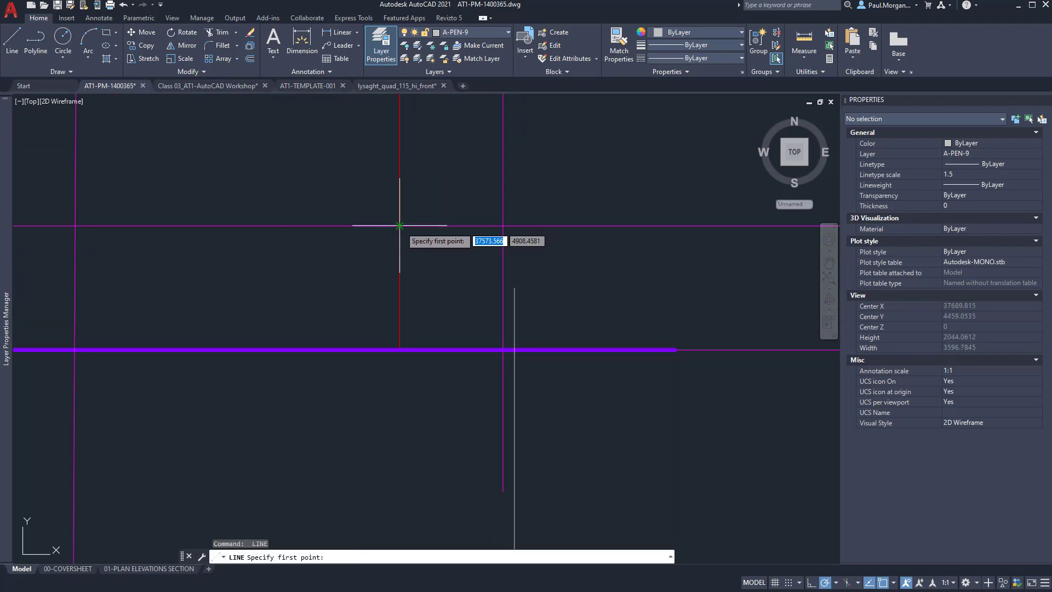
pyautogui.click(402, 226)
pyautogui.write('2')
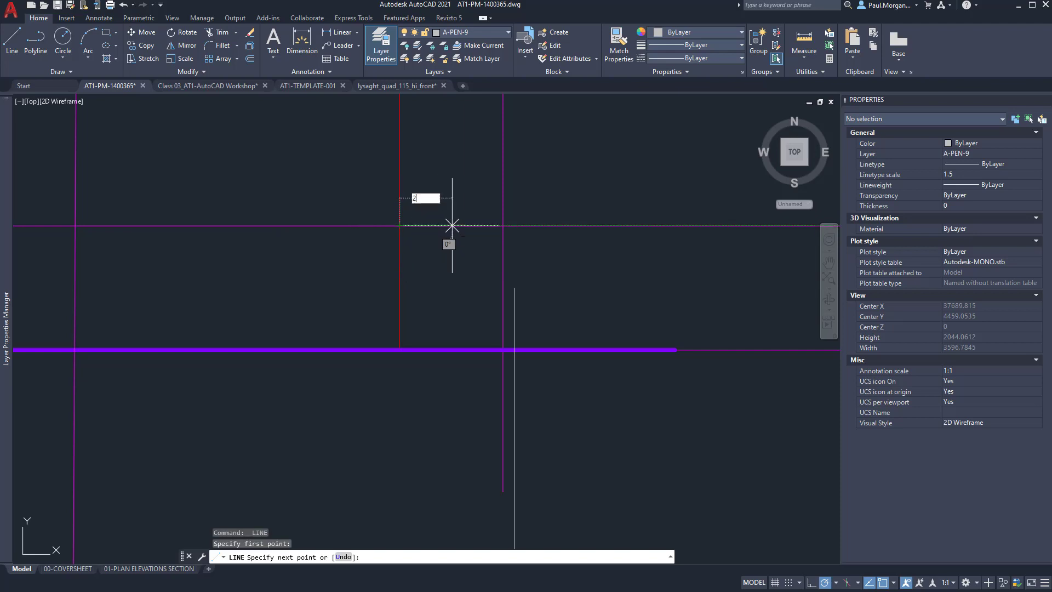
pyautogui.write('50')
pyautogui.press('Return')
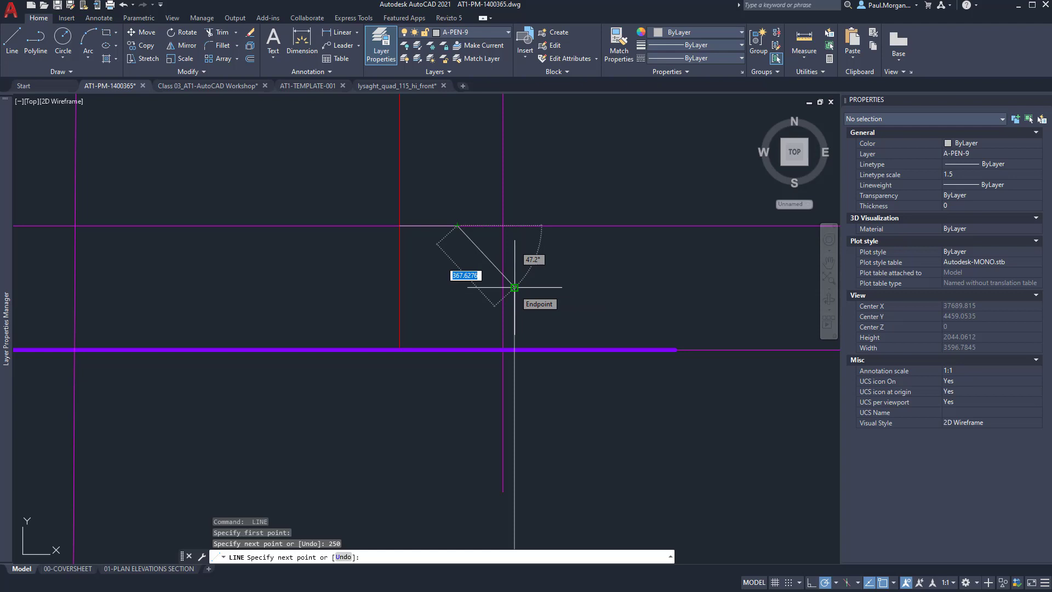
pyautogui.click(514, 288)
pyautogui.press('Escape')
pyautogui.press('Escape')
pyautogui.press('Escape')
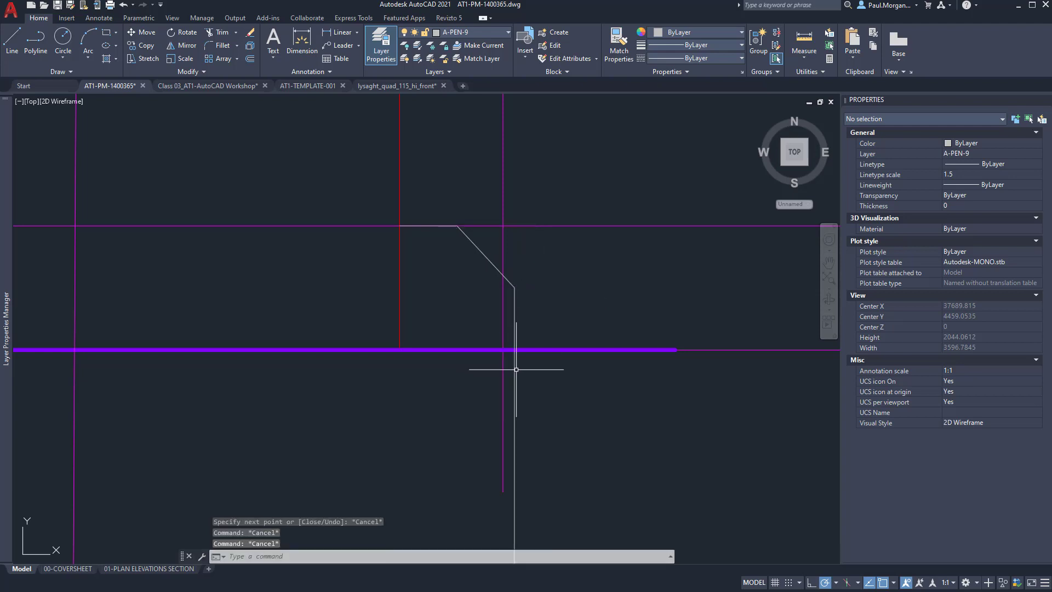
# Trim the part of the vertical projection line that lies below the ground line.
pyautogui.write('tr')
pyautogui.press('Return')
pyautogui.press('Escape')
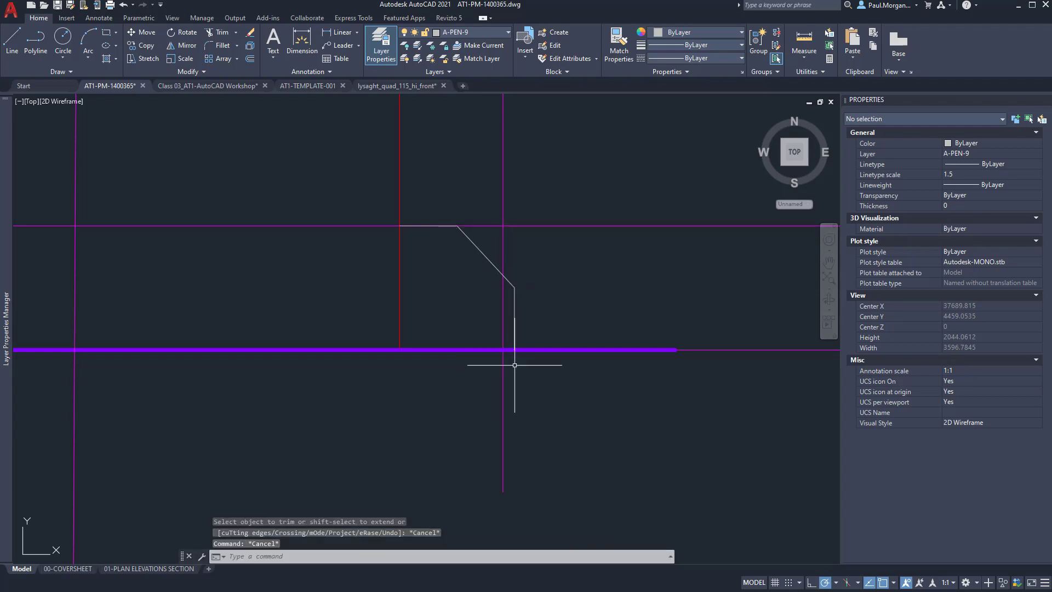
pyautogui.scroll(-3, 516, 366)
pyautogui.scroll(-4, 513, 362)
pyautogui.scroll(6, 511, 369)
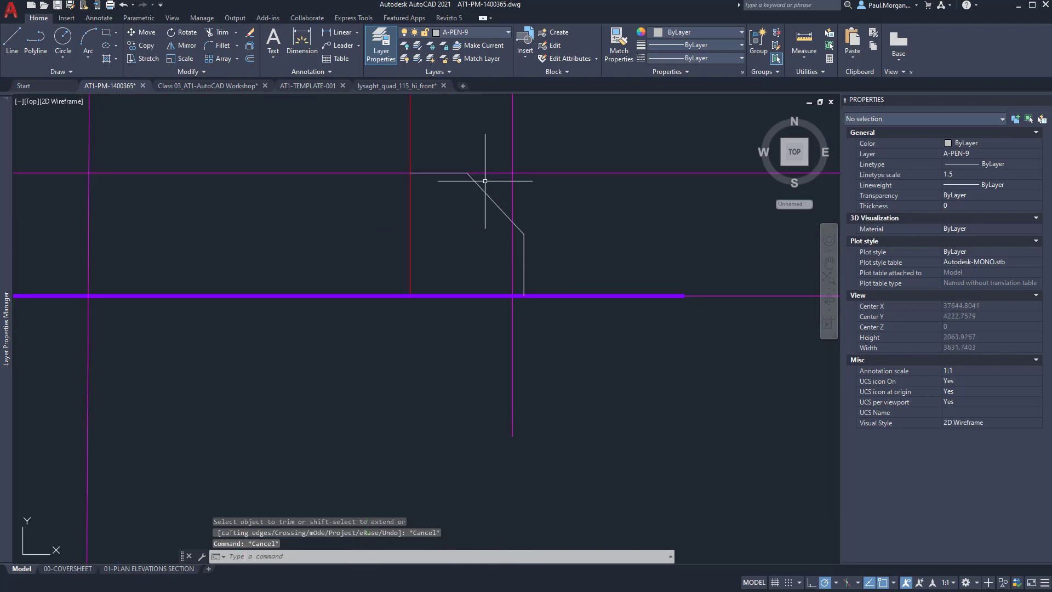
pyautogui.press('Escape')
pyautogui.press('Escape')
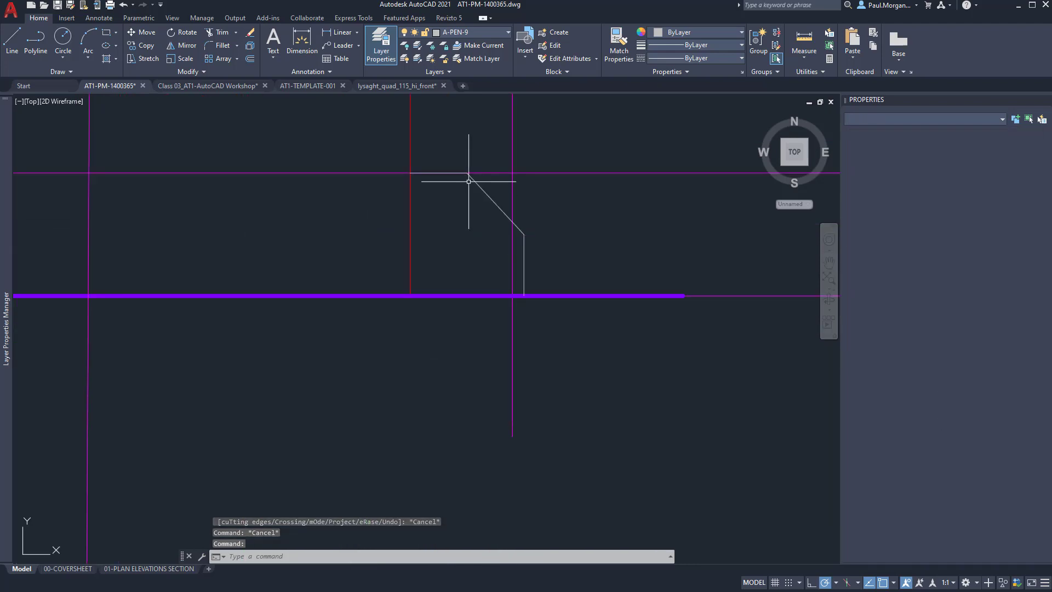
# Move the short vertical step line outward, and stretch the sloping line's lower end to its top, making the slope about 516 mm long.
pyautogui.click(474, 180)
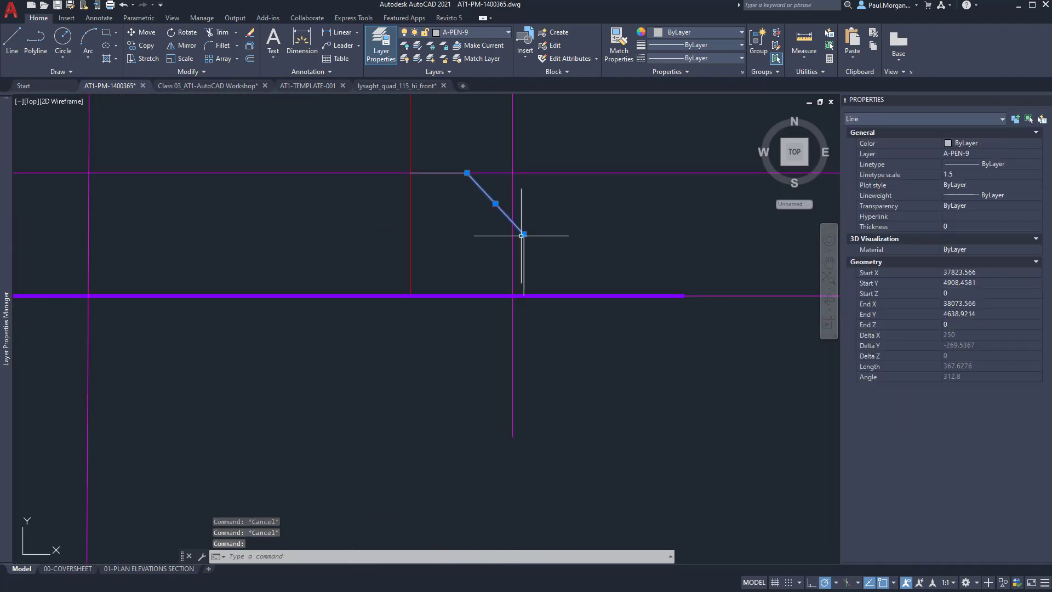
pyautogui.click(525, 253)
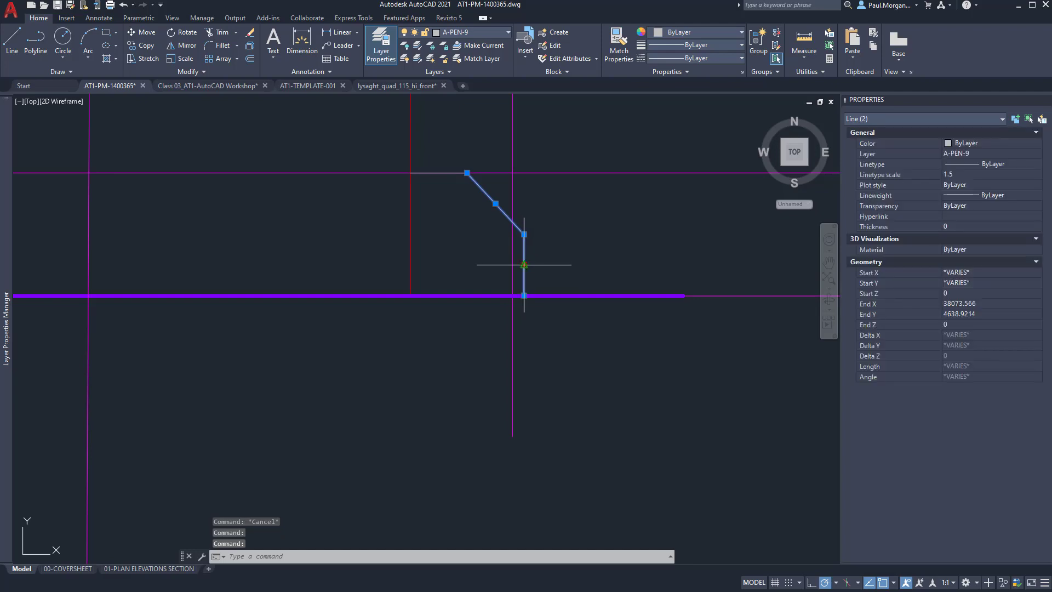
pyautogui.click(525, 264)
pyautogui.click(567, 265)
pyautogui.press('Escape')
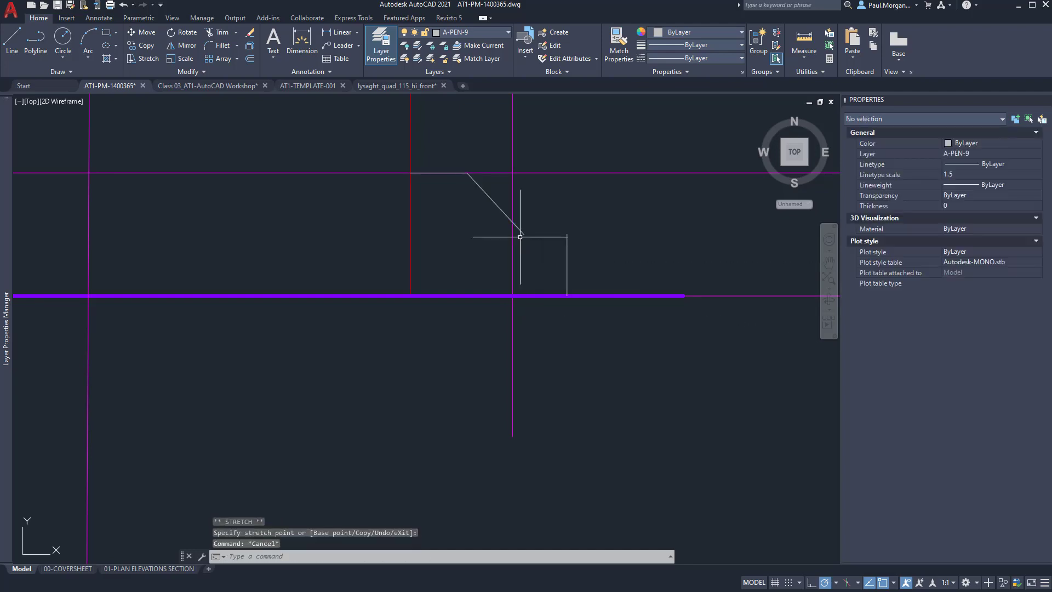
pyautogui.press('Escape')
pyautogui.click(519, 232)
pyautogui.click(524, 234)
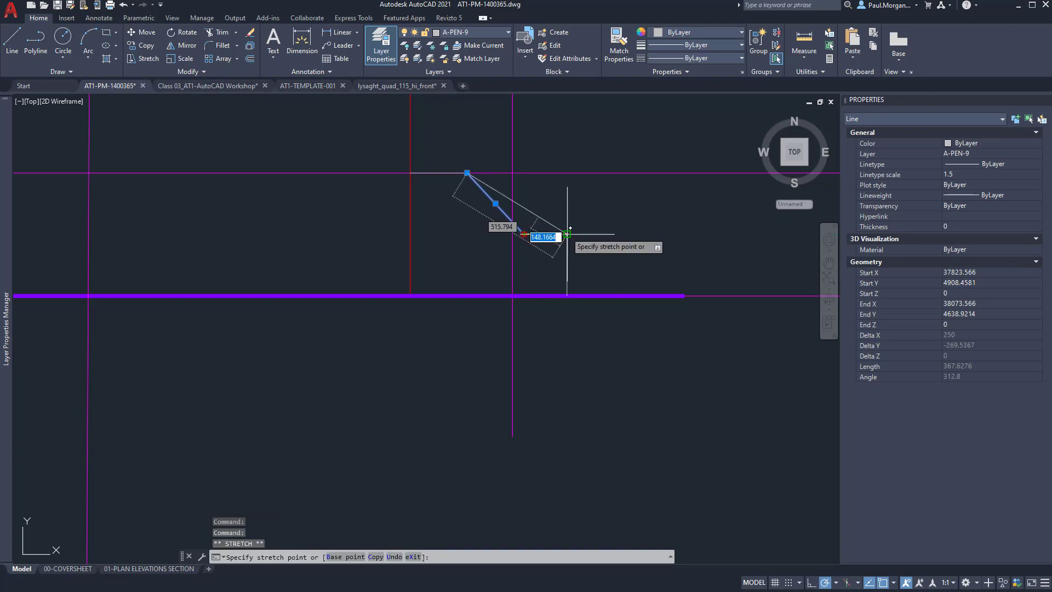
pyautogui.press('Escape')
# Turn off the Refferance Planes layer to hide the construction lines.
pyautogui.scroll(-5, 567, 233)
pyautogui.scroll(3, 564, 235)
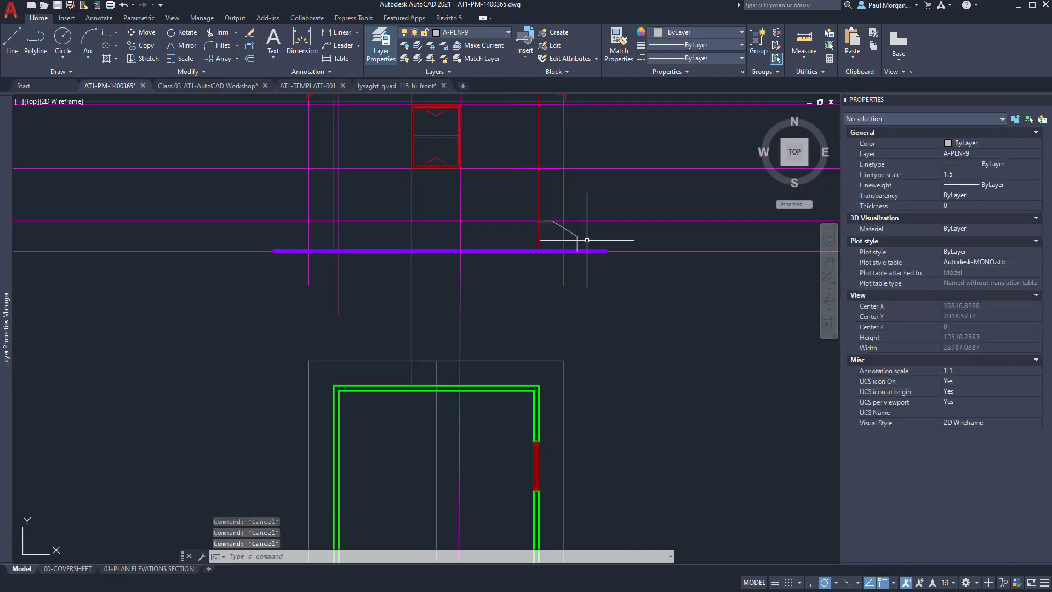
pyautogui.scroll(-4, 570, 277)
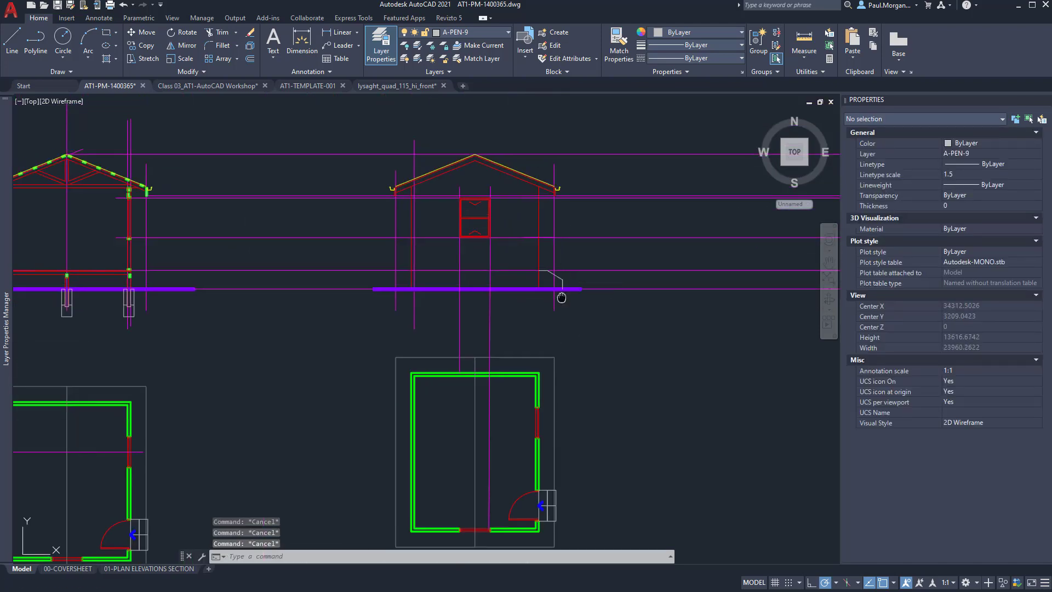
pyautogui.moveTo(562, 298); pyautogui.dragTo(459, 293, button='middle')
pyautogui.moveTo(8, 185)
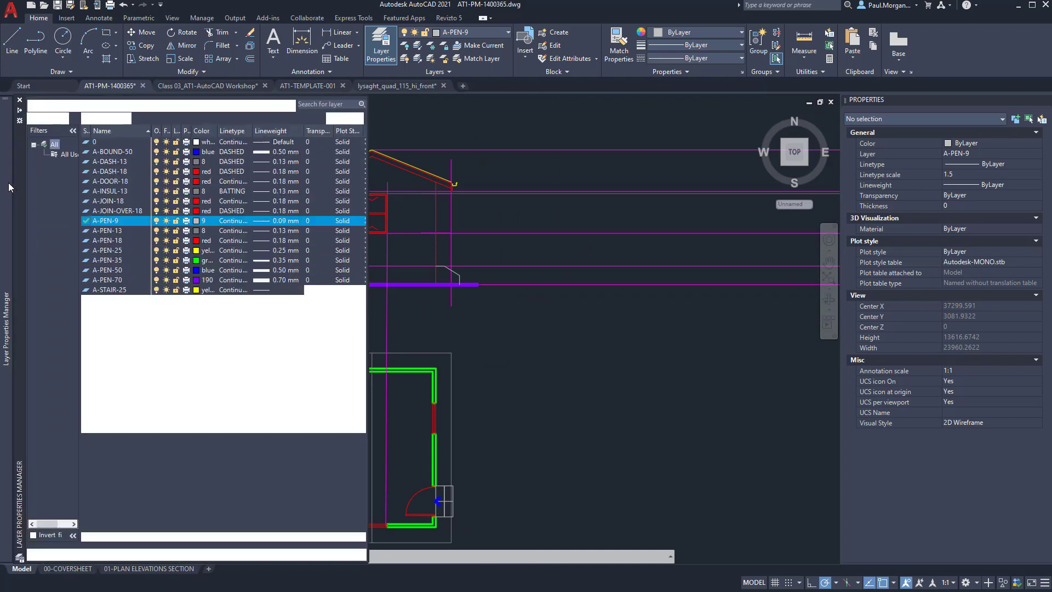
pyautogui.click(156, 399)
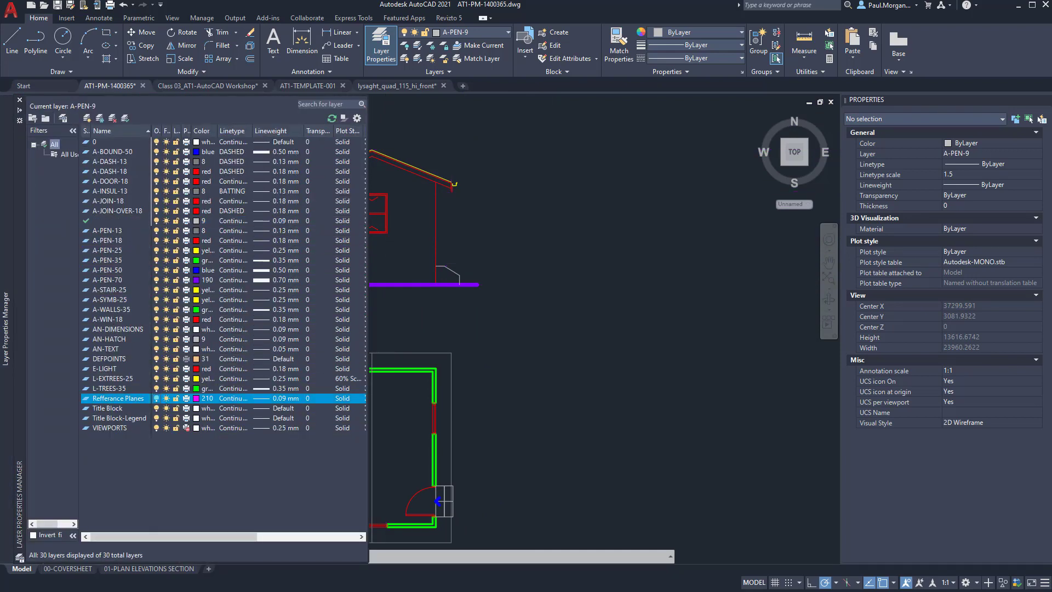
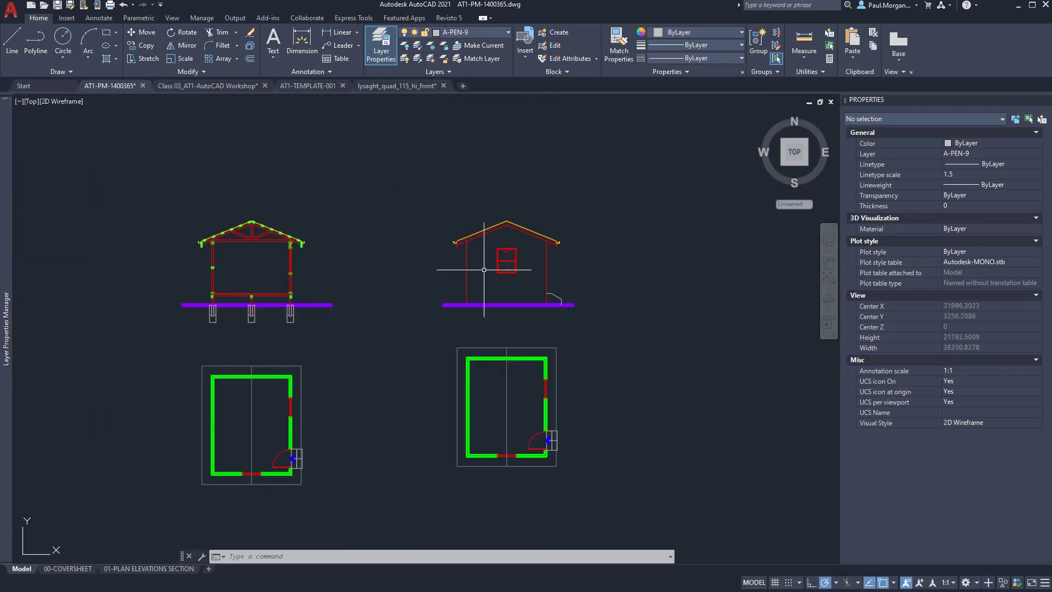
# Copy the whole elevation, including its ground line, horizontally to the right with a clear gap beside the original.
pyautogui.scroll(2, 570, 288)
pyautogui.scroll(-2, 465, 222)
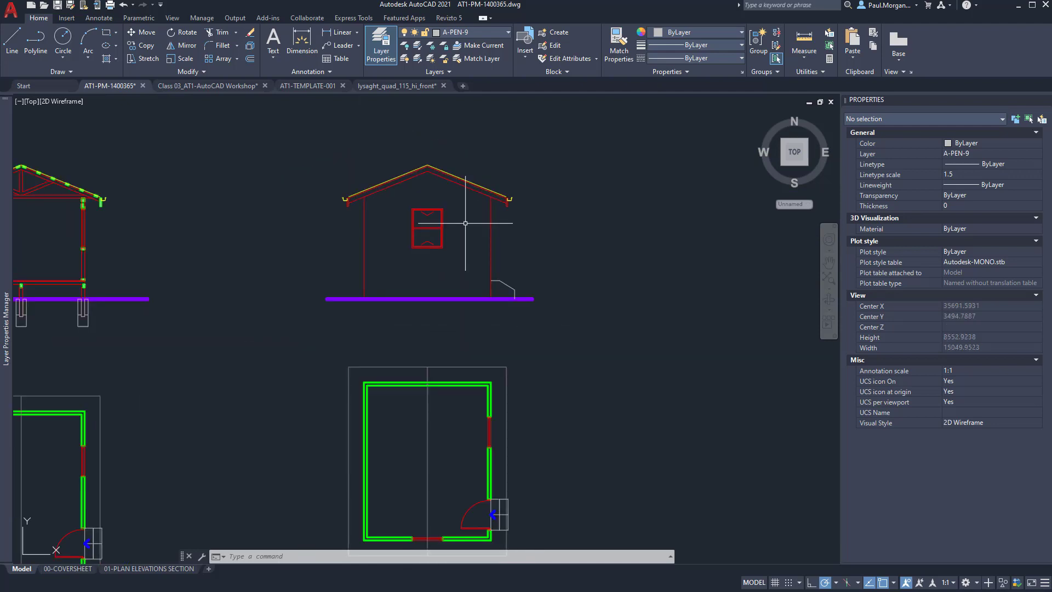
pyautogui.moveTo(482, 291)
pyautogui.mouseDown(button='middle')
pyautogui.moveTo(649, 293)
pyautogui.moveTo(651, 324)
pyautogui.moveTo(557, 325)
pyautogui.mouseUp(button='middle')
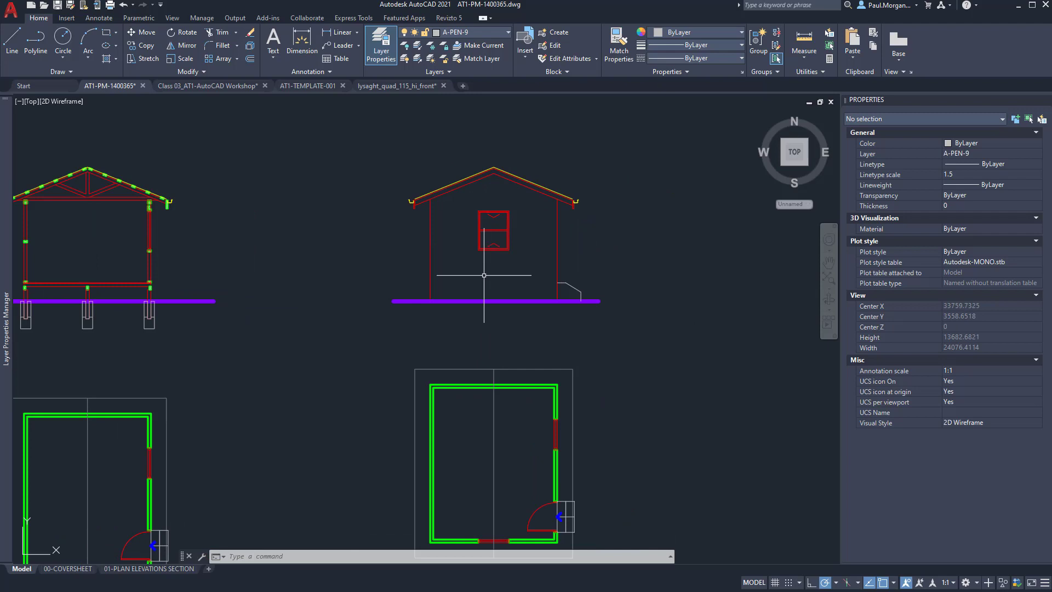
pyautogui.moveTo(500, 276); pyautogui.dragTo(444, 298, button='middle')
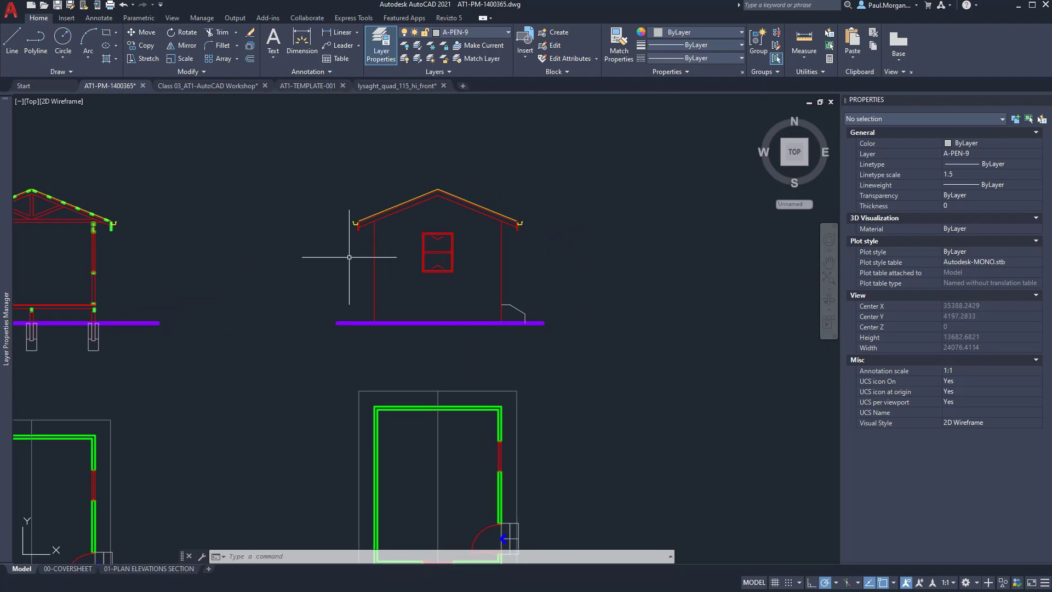
pyautogui.click(293, 163)
pyautogui.click(606, 356)
pyautogui.write('co')
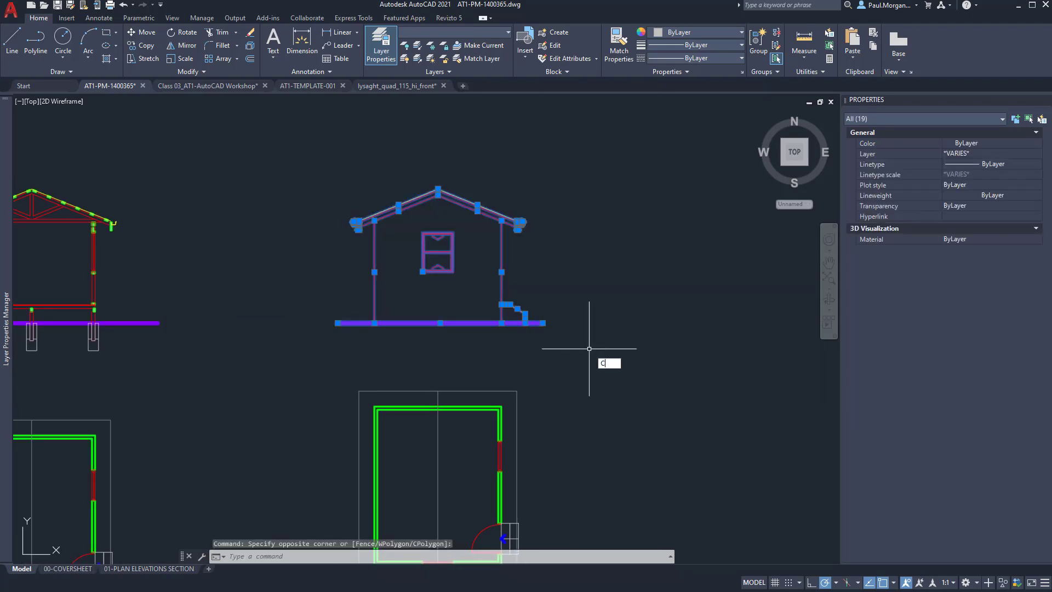
pyautogui.press('Return')
pyautogui.click(440, 323)
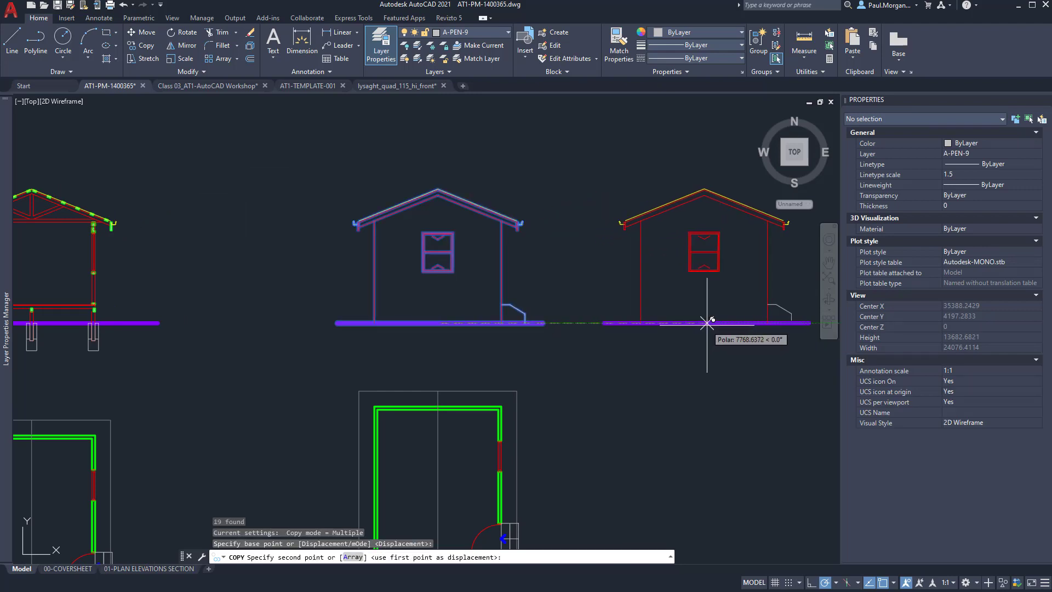
pyautogui.click(712, 323)
pyautogui.press('Escape')
pyautogui.press('Escape')
pyautogui.press('Escape')
pyautogui.moveTo(736, 285); pyautogui.dragTo(614, 290, button='middle')
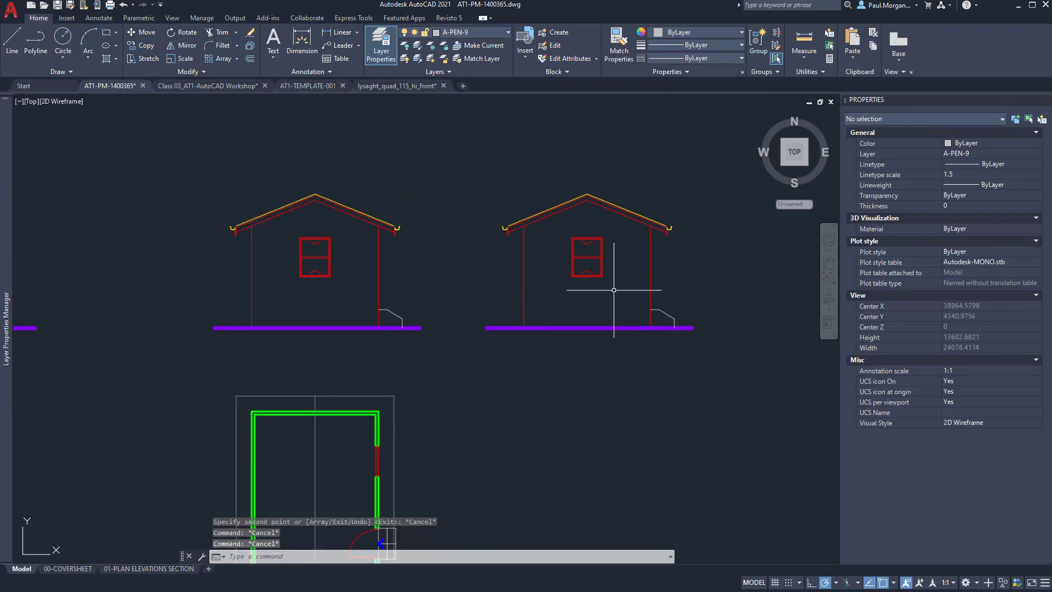
# Erase the window block from the copied elevation.
pyautogui.click(578, 262)
pyautogui.write('E')
pyautogui.press('Return')
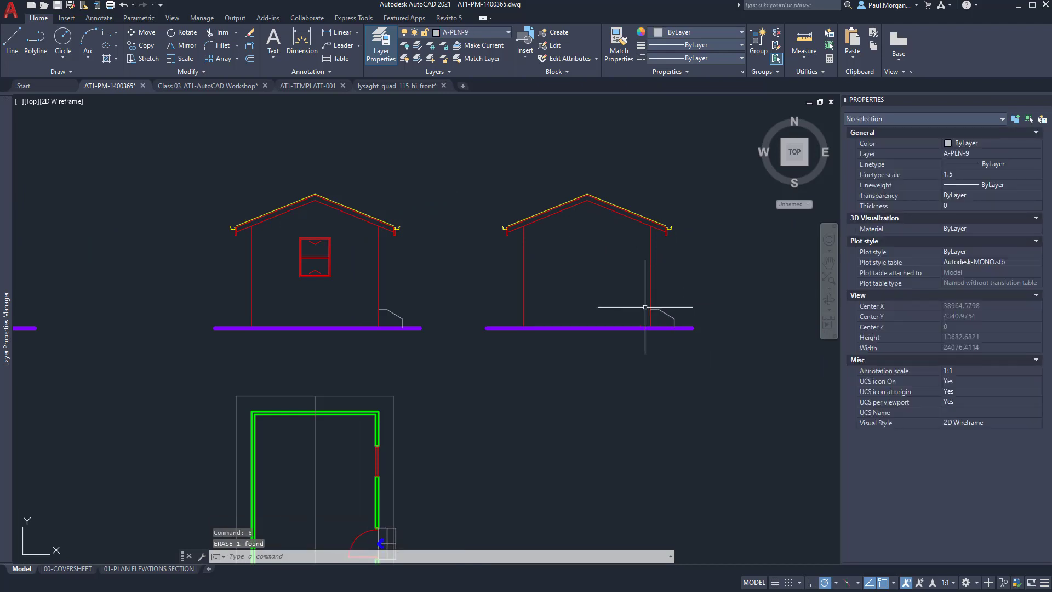
# Mirror the three step lines of the copied elevation about the vertical axis through its roof ridge, deleting the source lines.
pyautogui.click(645, 307)
pyautogui.click(682, 336)
pyautogui.write('MI')
pyautogui.press('Return')
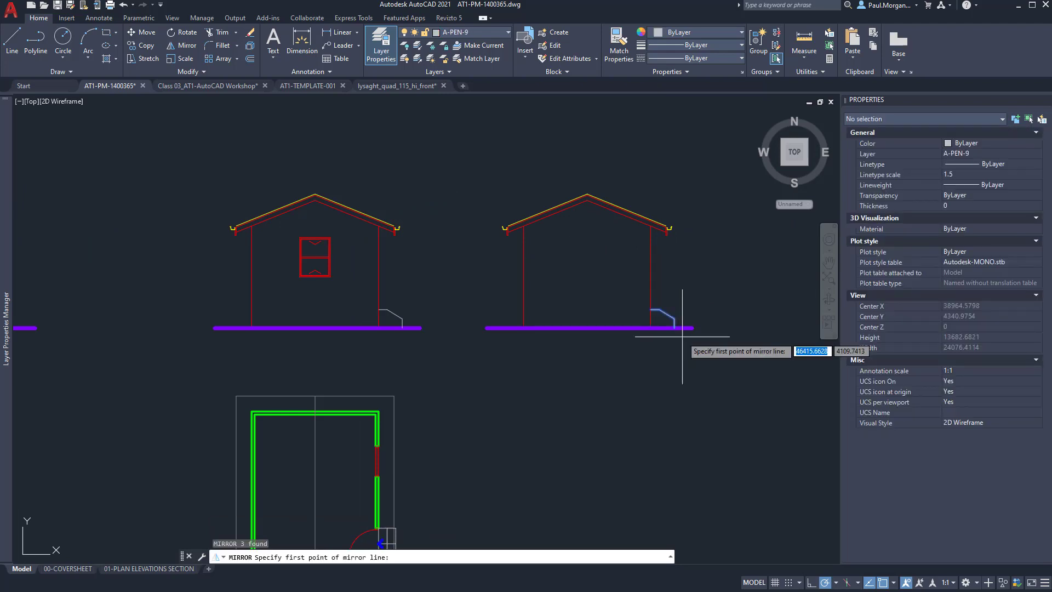
pyautogui.click(587, 200)
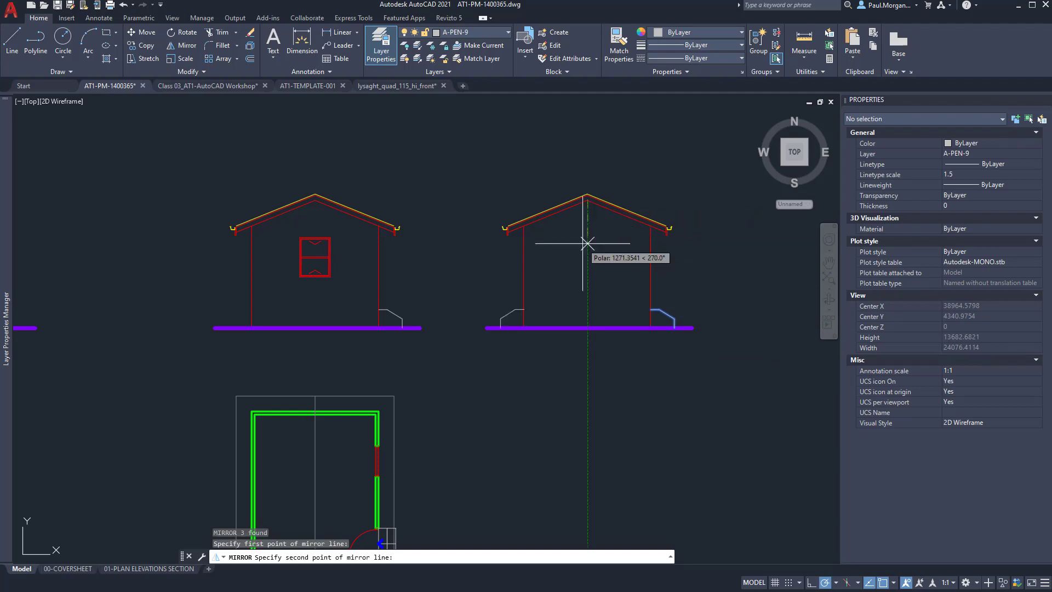
pyautogui.click(583, 244)
pyautogui.write('Y')
pyautogui.press('Return')
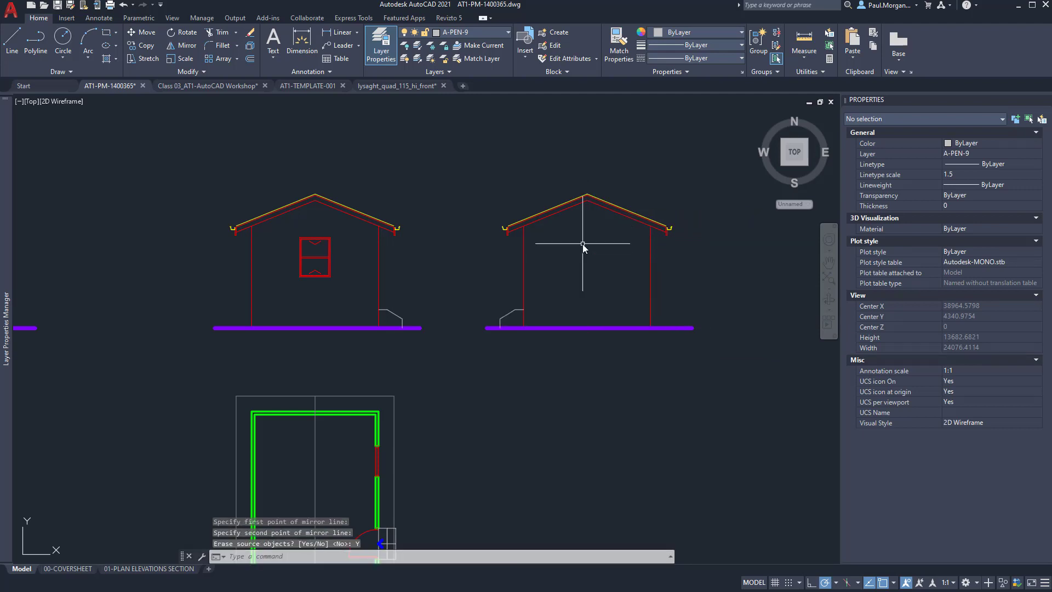
pyautogui.press('Escape')
pyautogui.press('Escape')
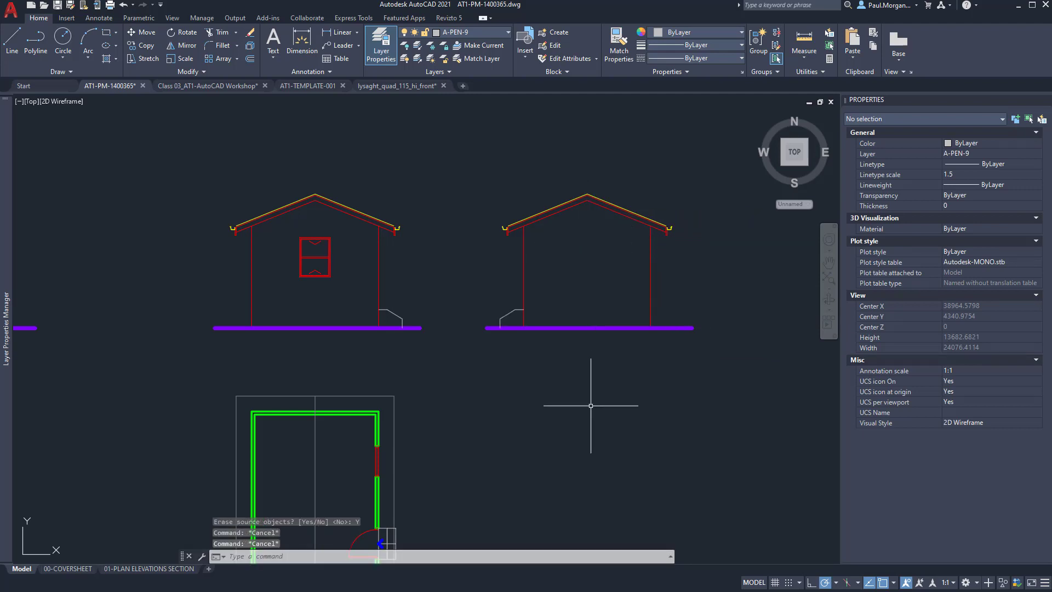
# Turn the Refferance Planes layer back on to show the construction lines around the elevations.
pyautogui.scroll(-2, 591, 406)
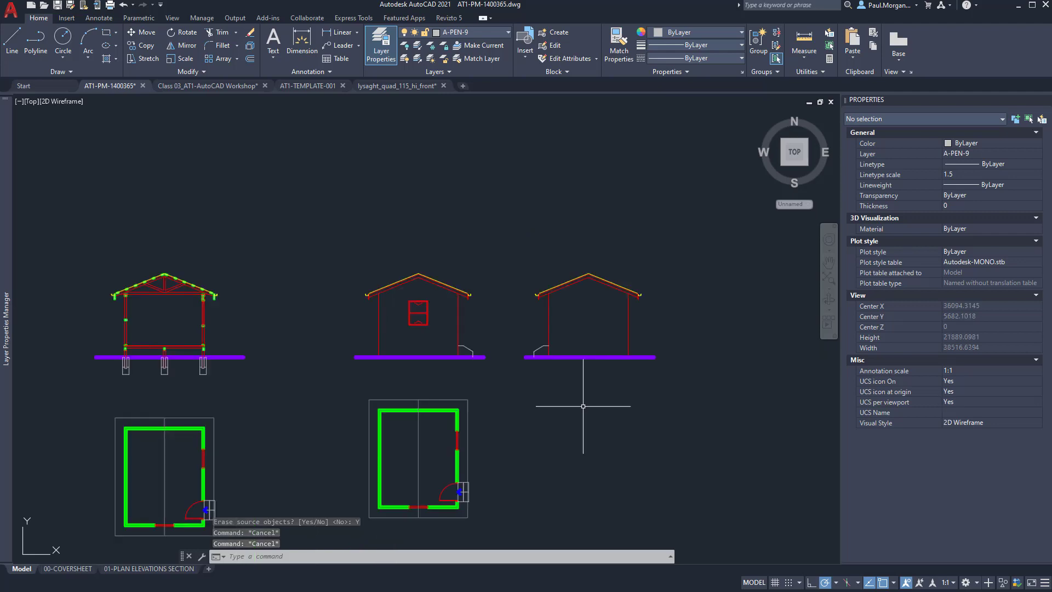
pyautogui.moveTo(575, 404); pyautogui.dragTo(422, 297, button='middle')
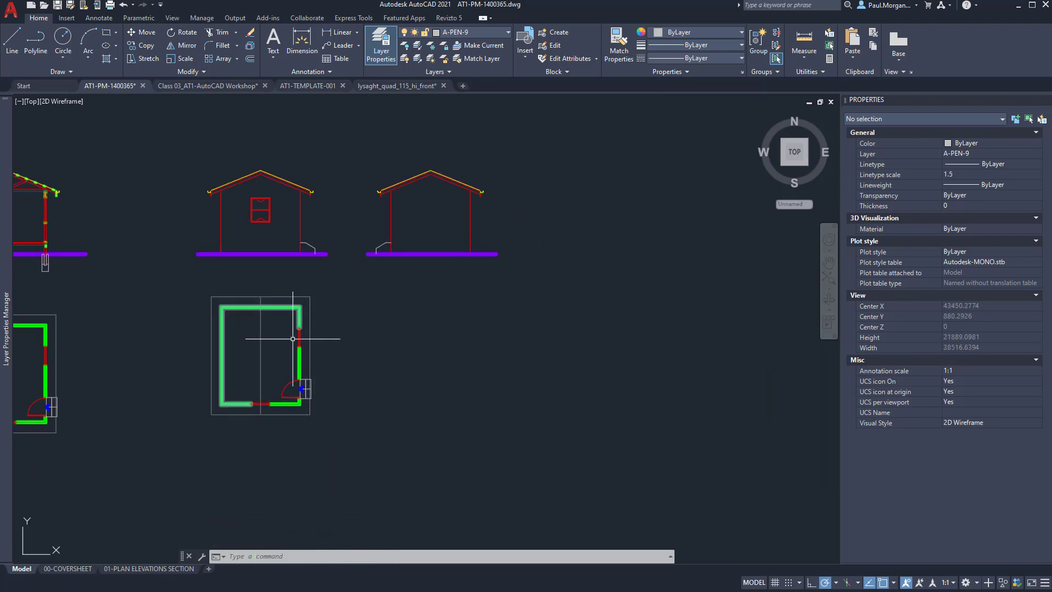
pyautogui.moveTo(5, 281)
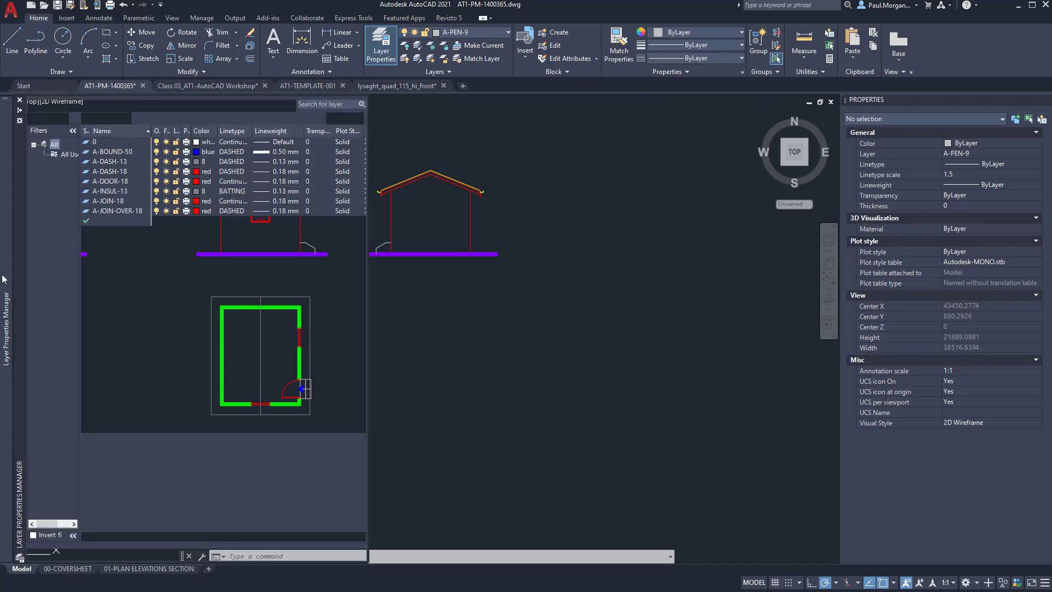
pyautogui.click(157, 399)
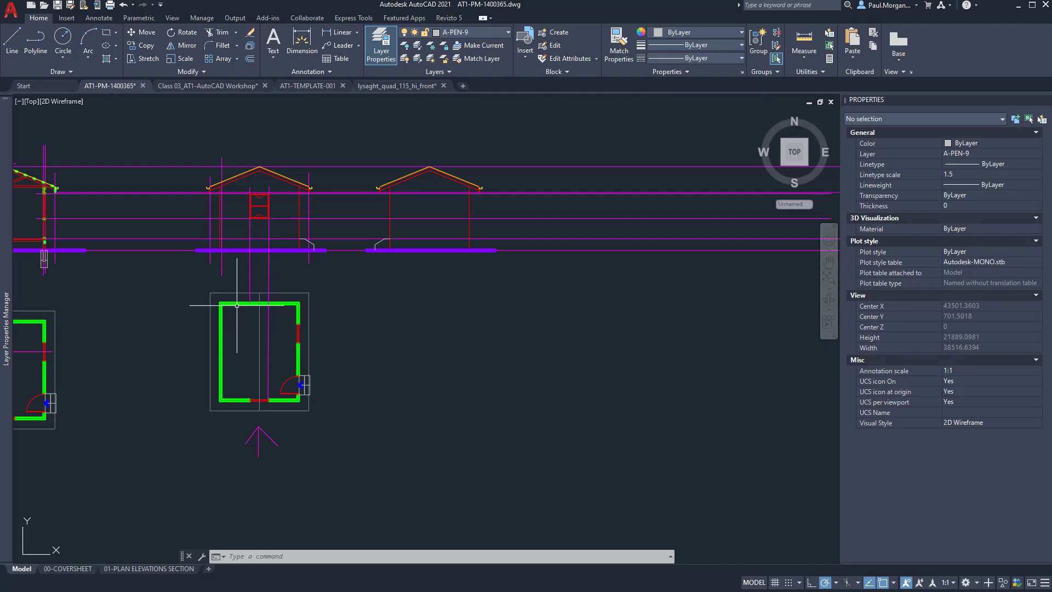
# Move the whole floor plan horizontally from below the first elevation to the open area right of the copied elevation.
pyautogui.click(204, 283)
pyautogui.click(344, 420)
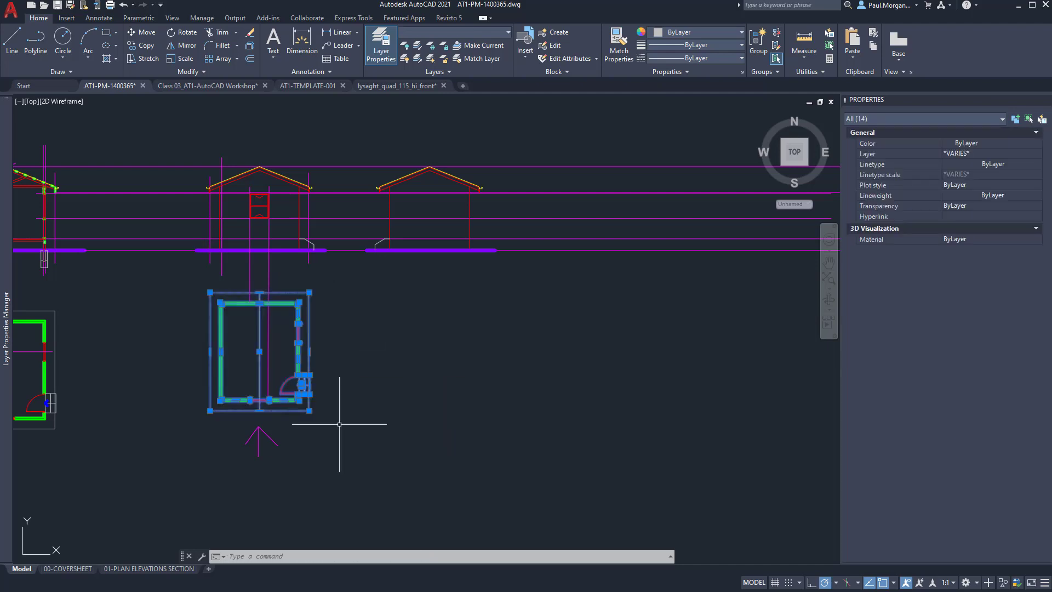
pyautogui.write('m')
pyautogui.press('Return')
pyautogui.click(327, 373)
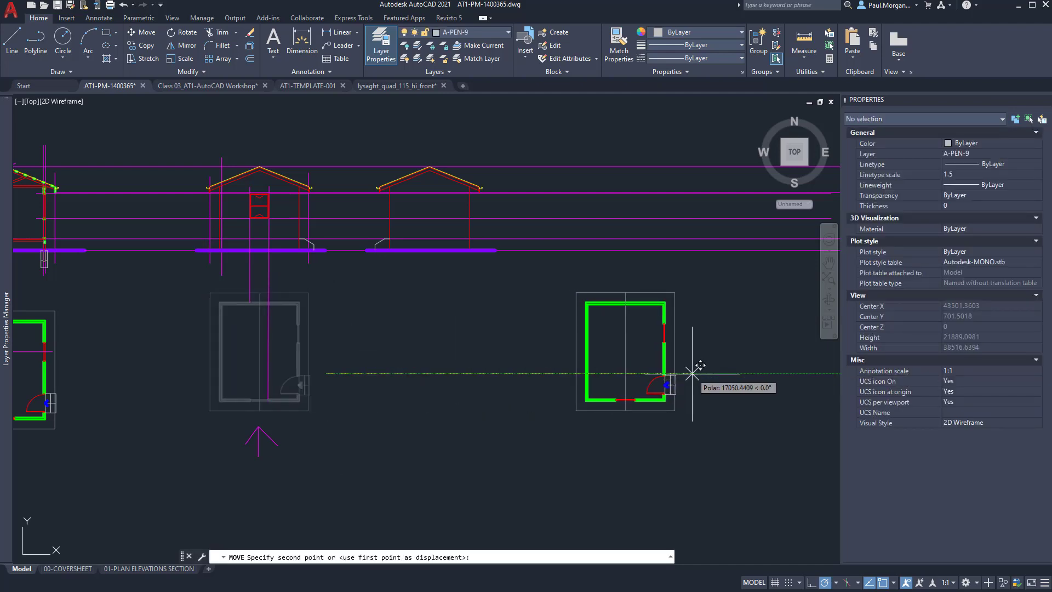
pyautogui.click(687, 376)
# Rotate the moved floor plan 90° clockwise about its centre so the door and steps face downward.
pyautogui.click(689, 288)
pyautogui.click(507, 467)
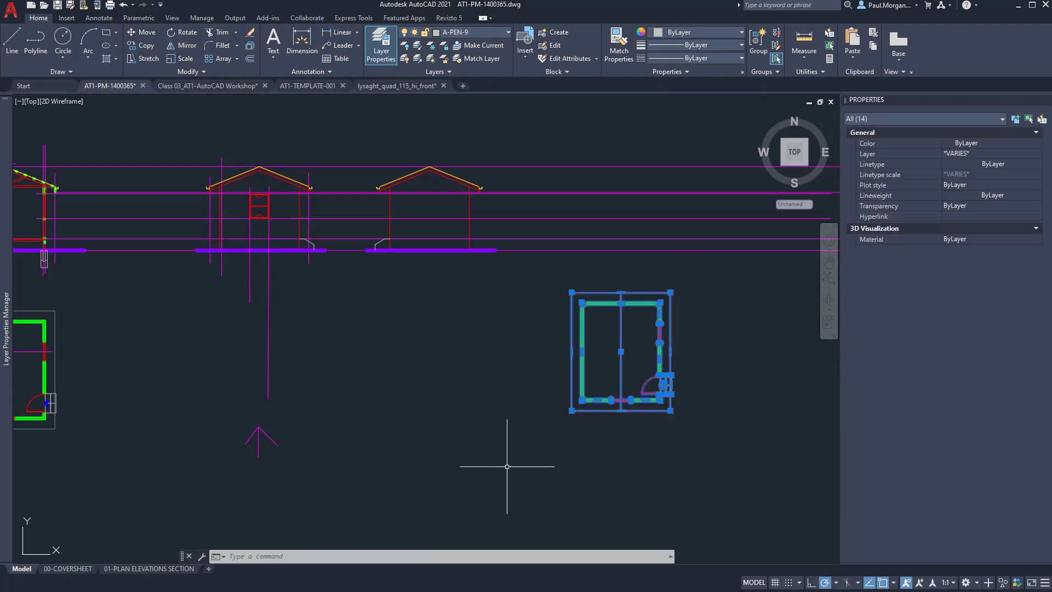
pyautogui.write('ro')
pyautogui.press('Return')
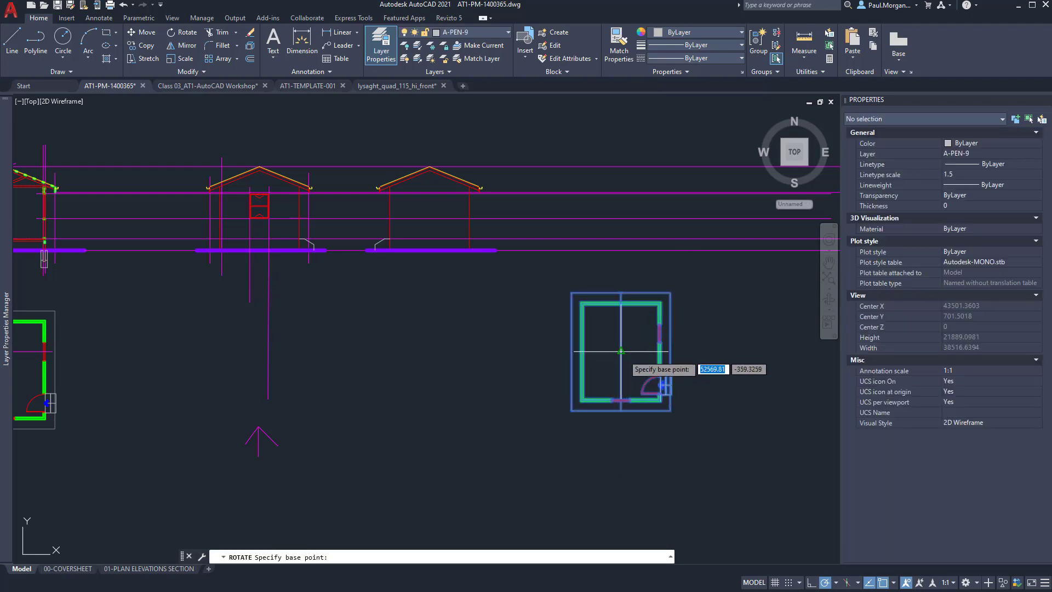
pyautogui.click(632, 355)
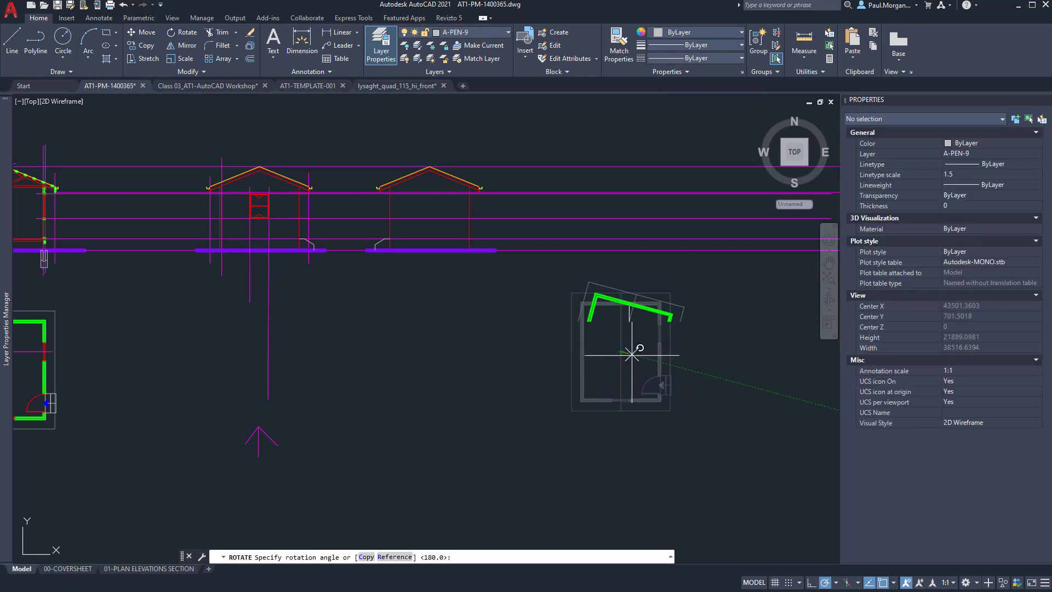
pyautogui.click(622, 454)
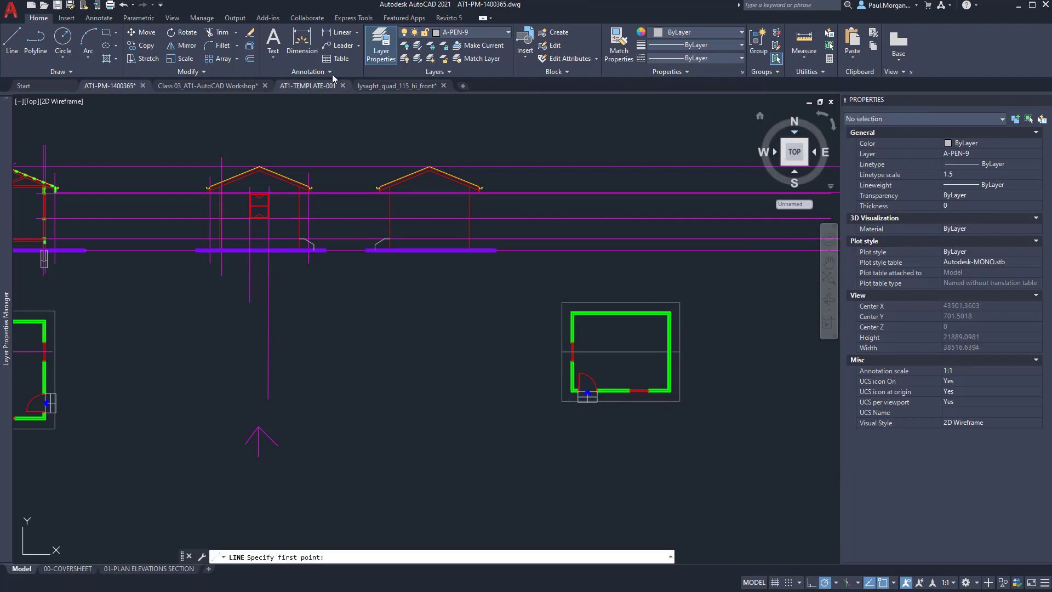
# On the Refferance Planes layer, project vertical lines from both upper roof-outline corners of the rotated plan up past the ridge height line.
pyautogui.click(436, 34)
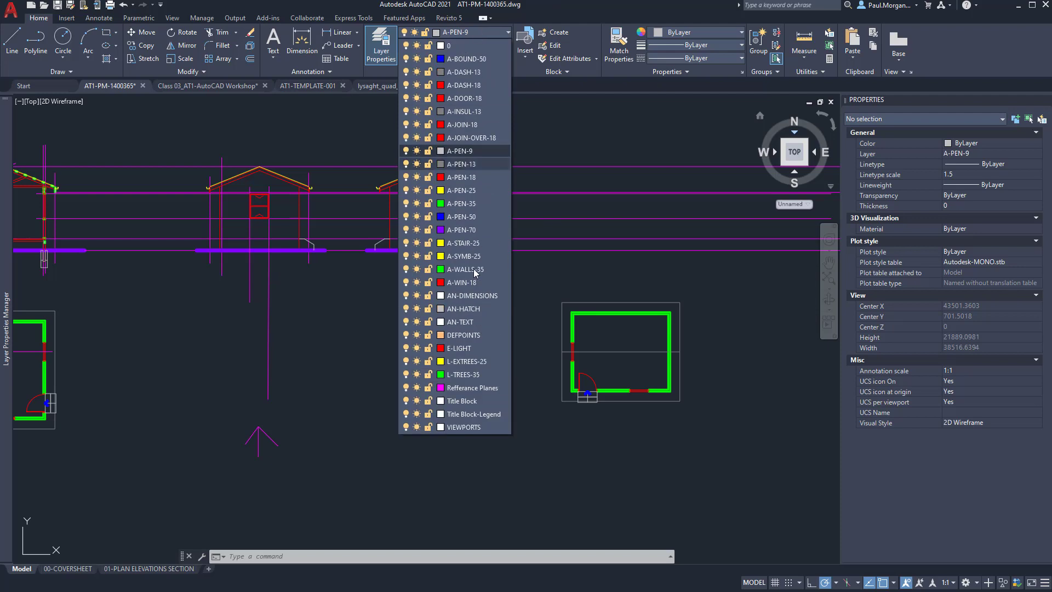
pyautogui.click(460, 391)
pyautogui.moveTo(658, 292); pyautogui.dragTo(610, 322, button='middle')
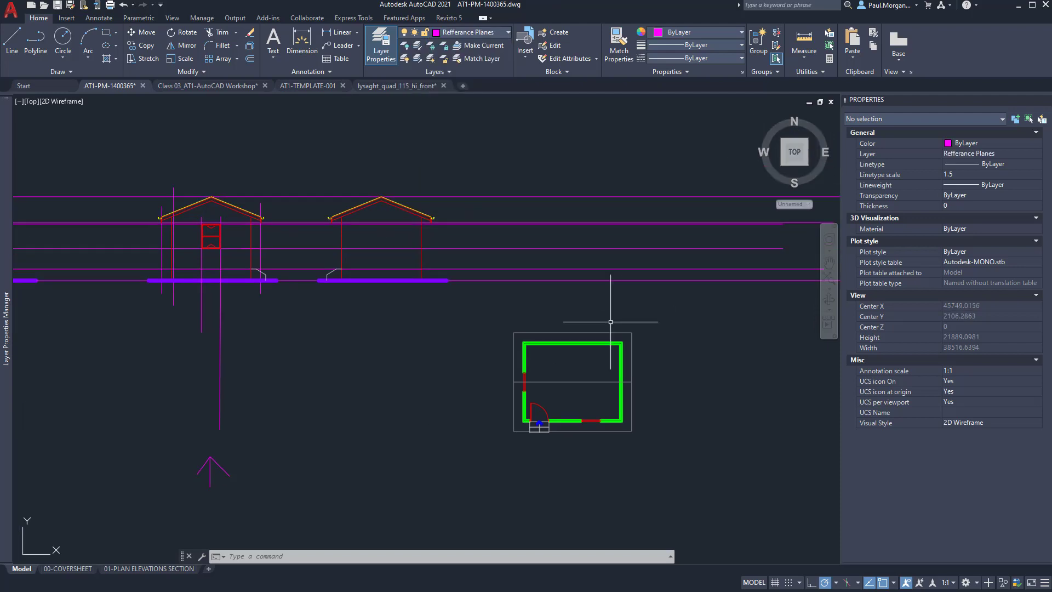
pyautogui.write('l')
pyautogui.press('Return')
pyautogui.click(632, 333)
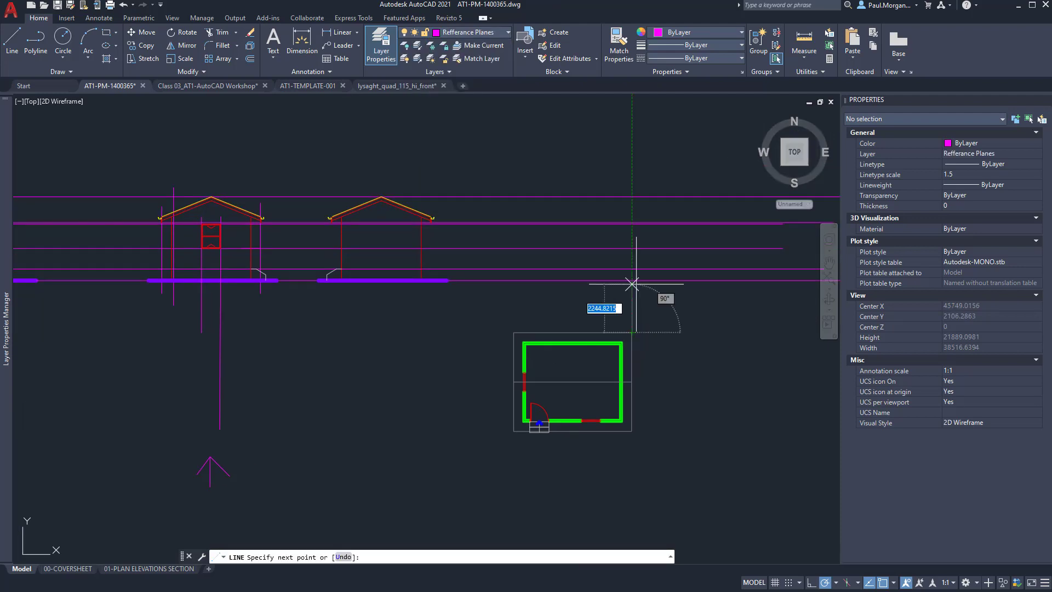
pyautogui.click(632, 156)
pyautogui.press('Return')
pyautogui.press('Return')
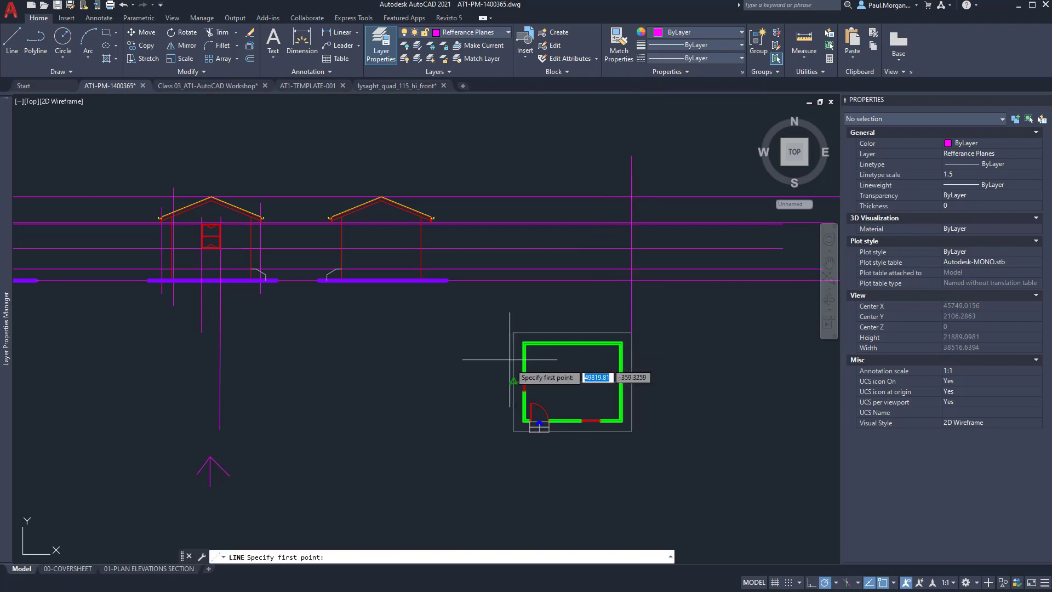
pyautogui.click(513, 332)
pyautogui.click(514, 165)
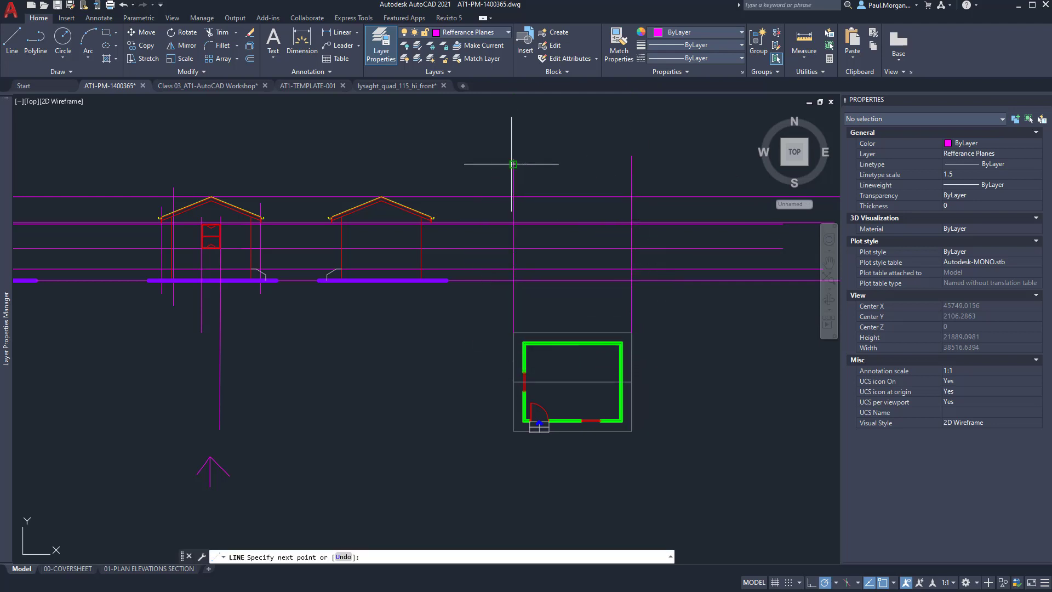
pyautogui.press('Return')
# Project vertical construction lines from the two upper outer wall corners of the rotated plan to just above the eaves lines.
pyautogui.press('Return')
pyautogui.click(523, 343)
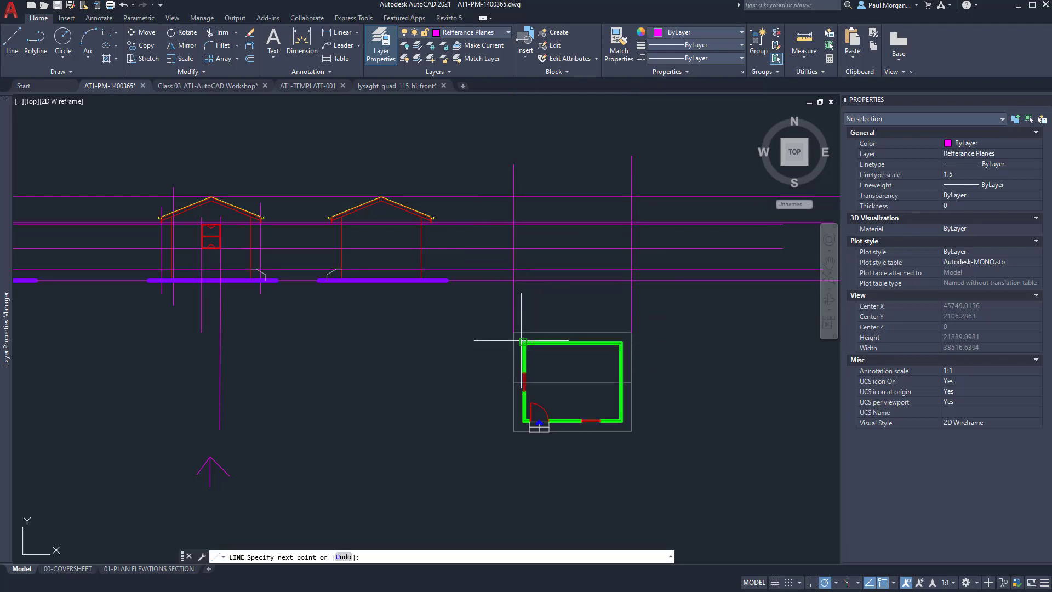
pyautogui.click(524, 222)
pyautogui.press('Return')
pyautogui.press('Return')
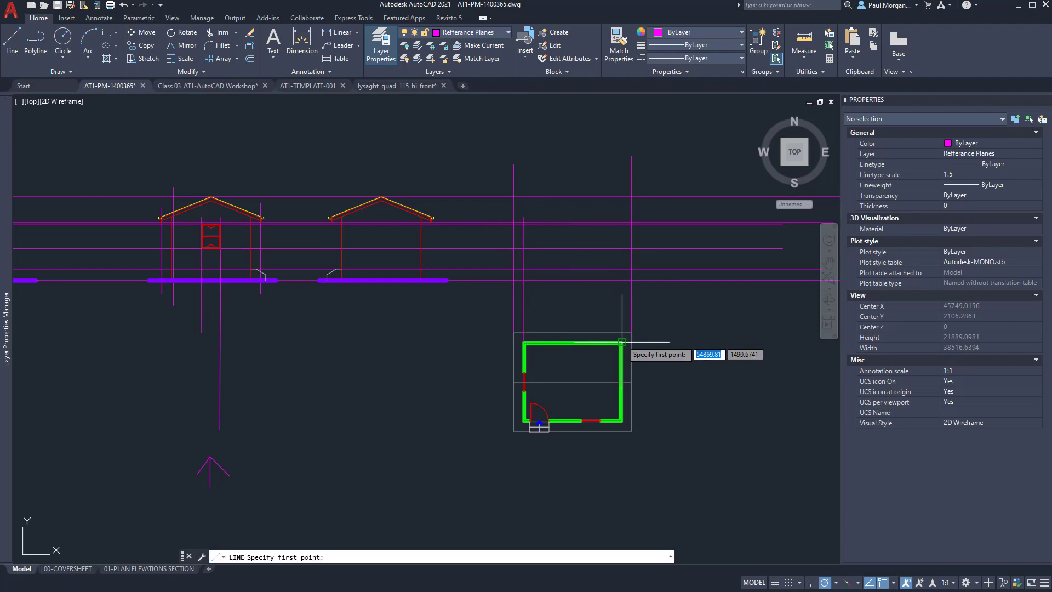
pyautogui.click(621, 343)
pyautogui.click(622, 222)
pyautogui.press('Return')
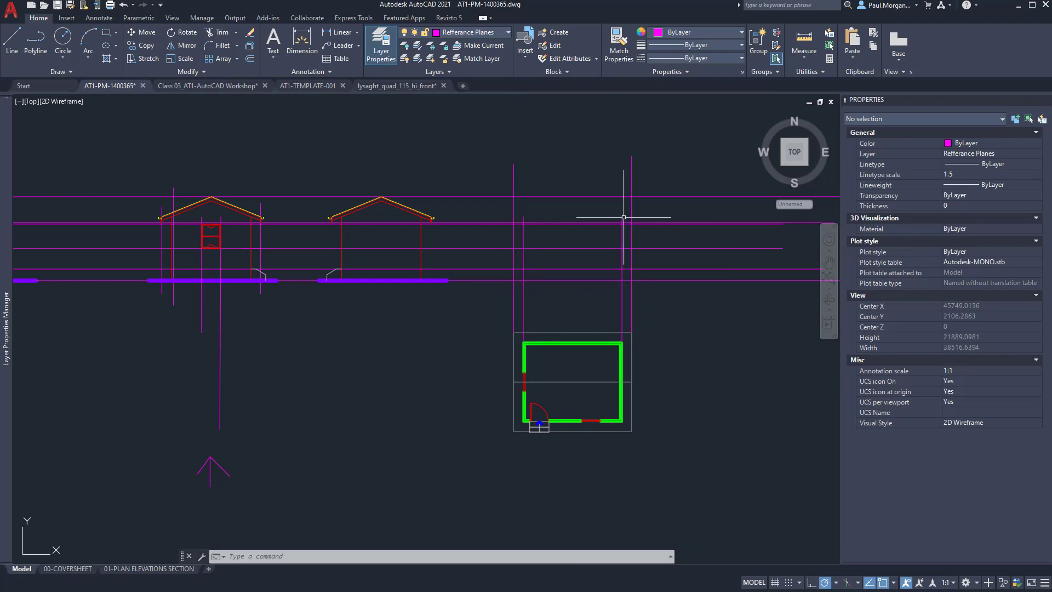
# Project vertical construction lines from both edges of the window in the plan's lower wall up past the eaves lines.
pyautogui.press('Return')
pyautogui.click(600, 420)
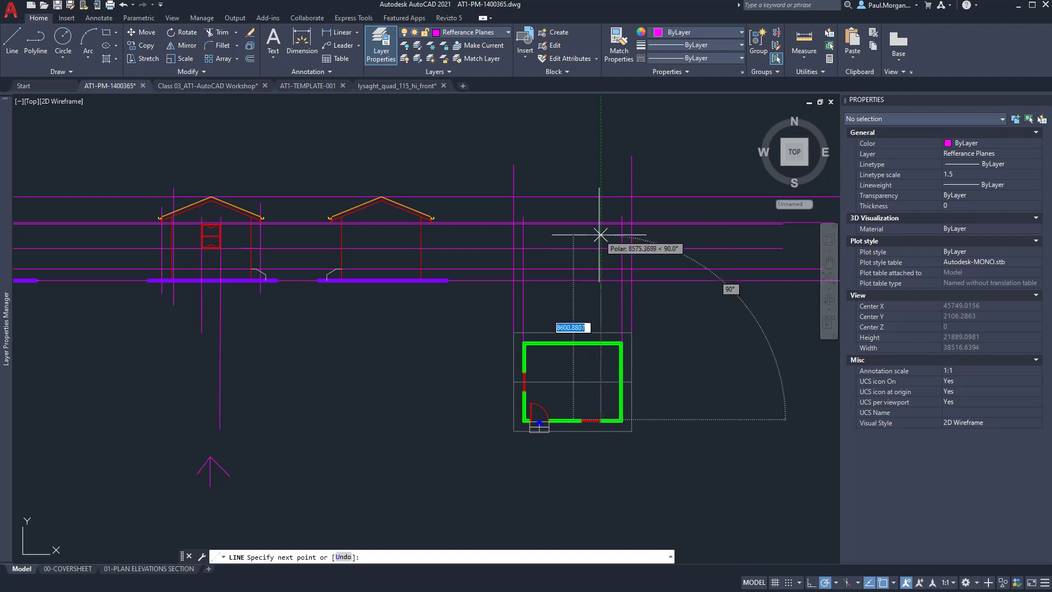
pyautogui.click(610, 223)
pyautogui.press('Return')
pyautogui.scroll(6, 600, 421)
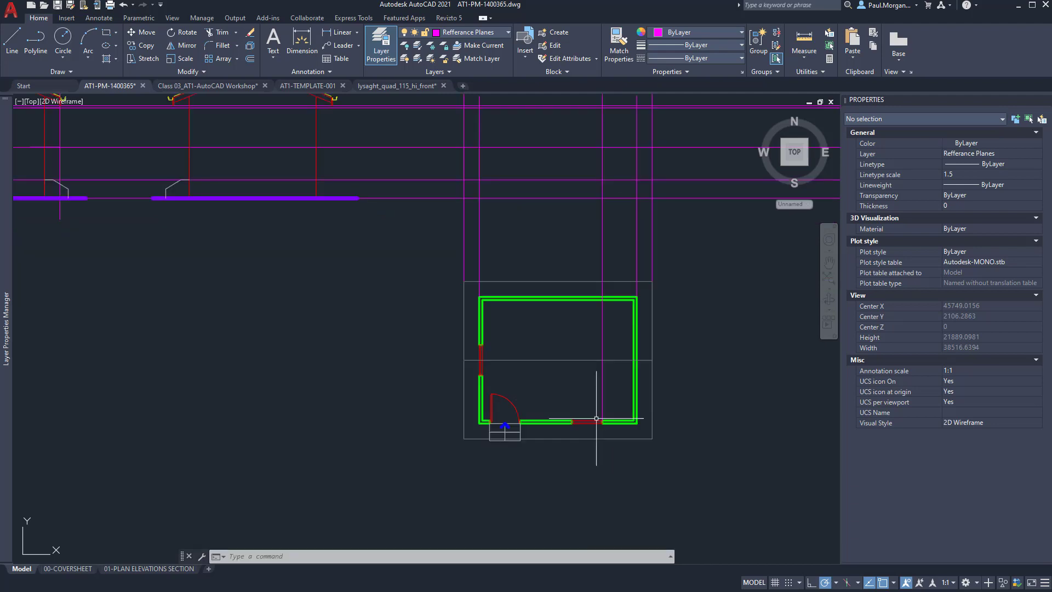
pyautogui.write('l')
pyautogui.press('Return')
pyautogui.click(534, 426)
pyautogui.scroll(-5, 534, 426)
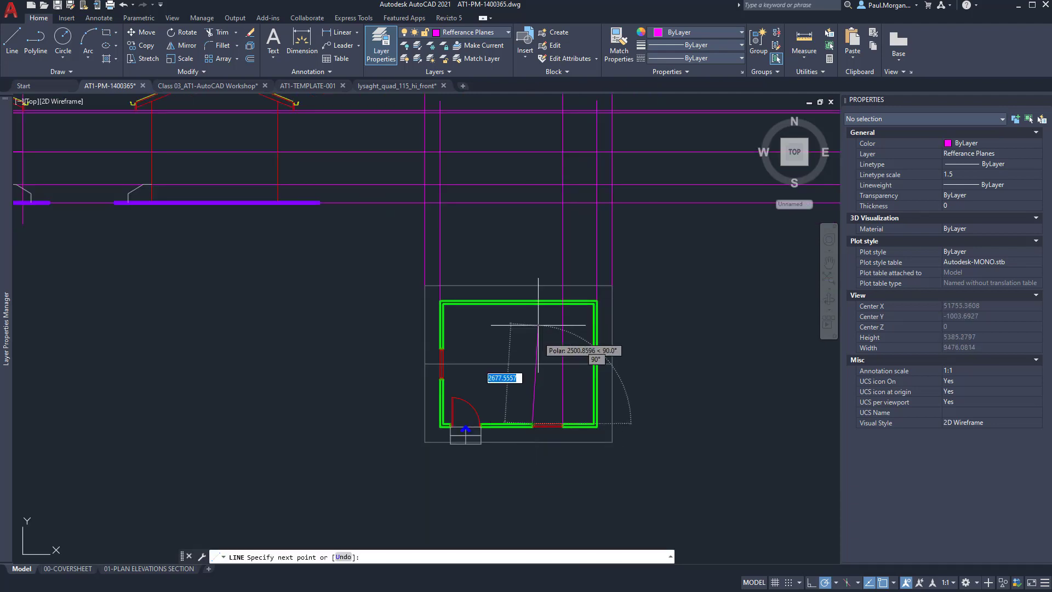
pyautogui.click(532, 102)
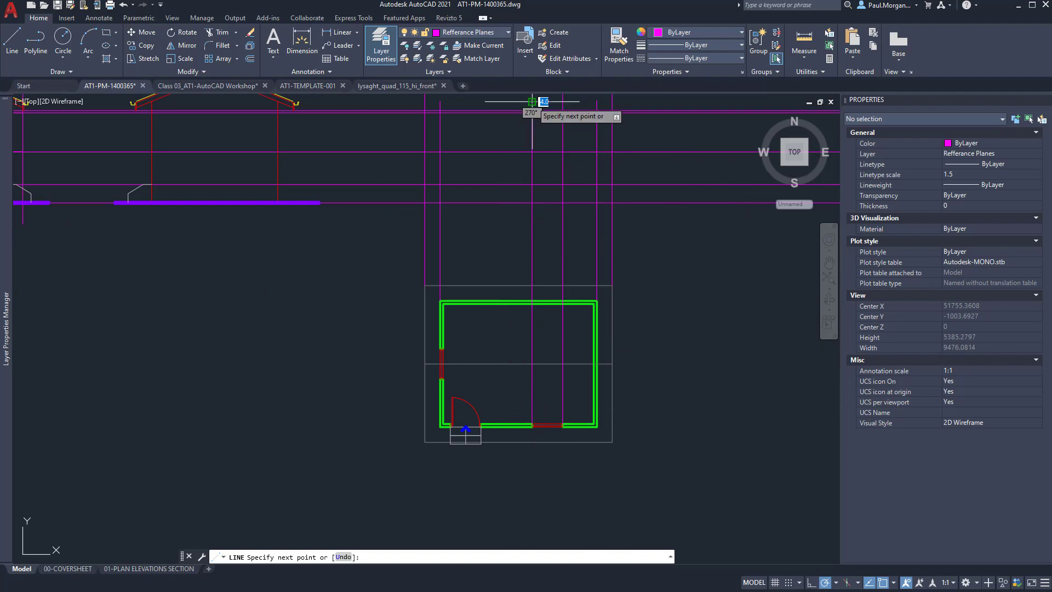
pyautogui.press('Return')
# Project a vertical construction line from the door opening's right jamb up past the eaves lines.
pyautogui.write('l')
pyautogui.press('Return')
pyautogui.scroll(5, 510, 425)
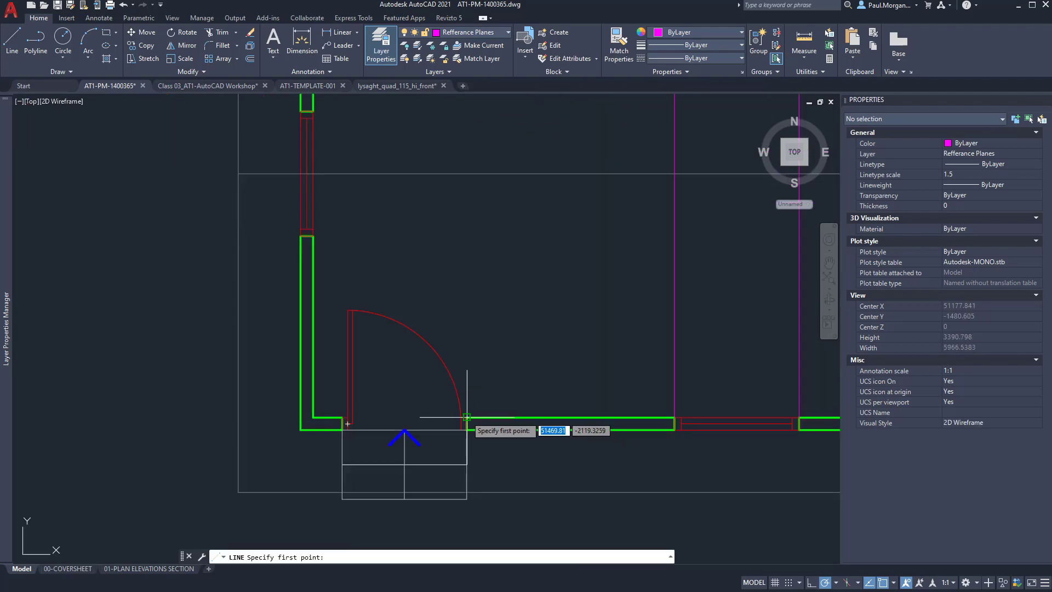
pyautogui.click(452, 426)
pyautogui.scroll(-4, 404, 429)
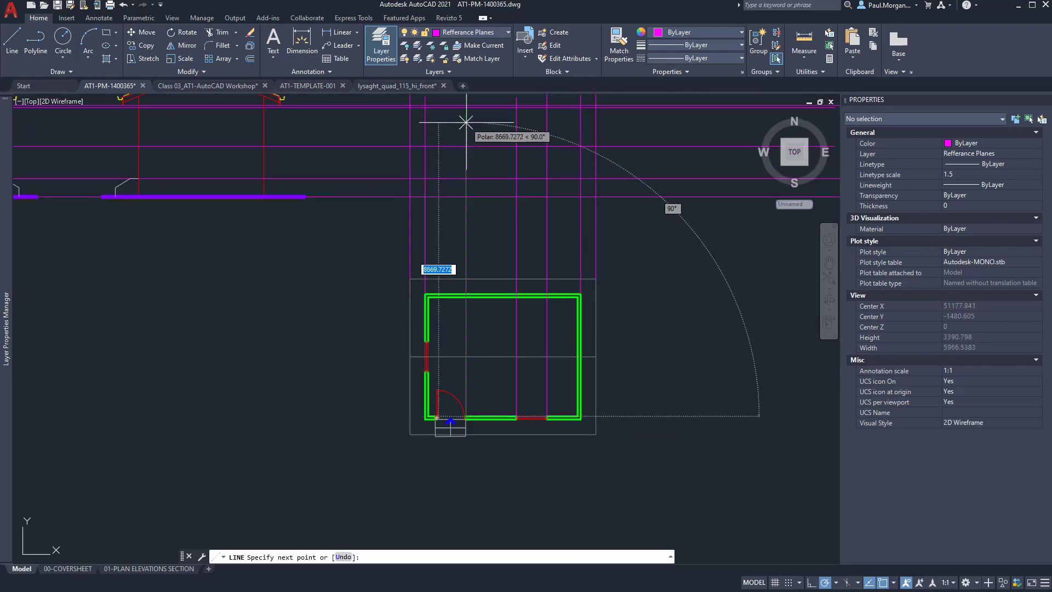
pyautogui.moveTo(465, 122); pyautogui.dragTo(494, 262, button='middle')
pyautogui.press('Escape')
pyautogui.scroll(-2, 460, 395)
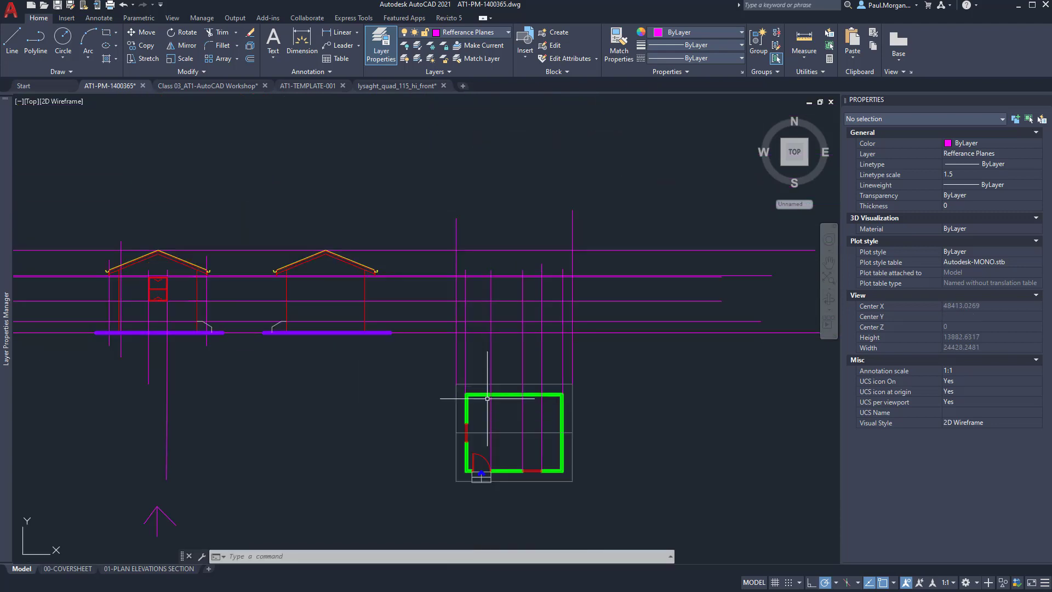
# Project a vertical construction line from the door opening's left jamb up past the eaves lines.
pyautogui.scroll(5, 477, 422)
pyautogui.write('l')
pyautogui.press('Return')
pyautogui.click(405, 425)
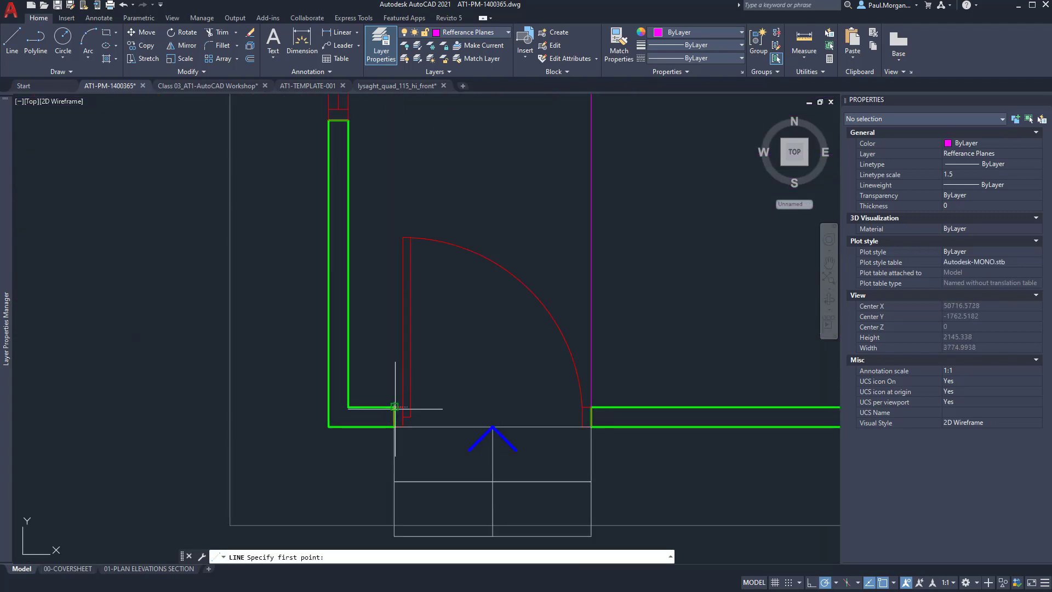
pyautogui.scroll(-6, 409, 427)
pyautogui.moveTo(395, 173); pyautogui.dragTo(462, 419, button='middle')
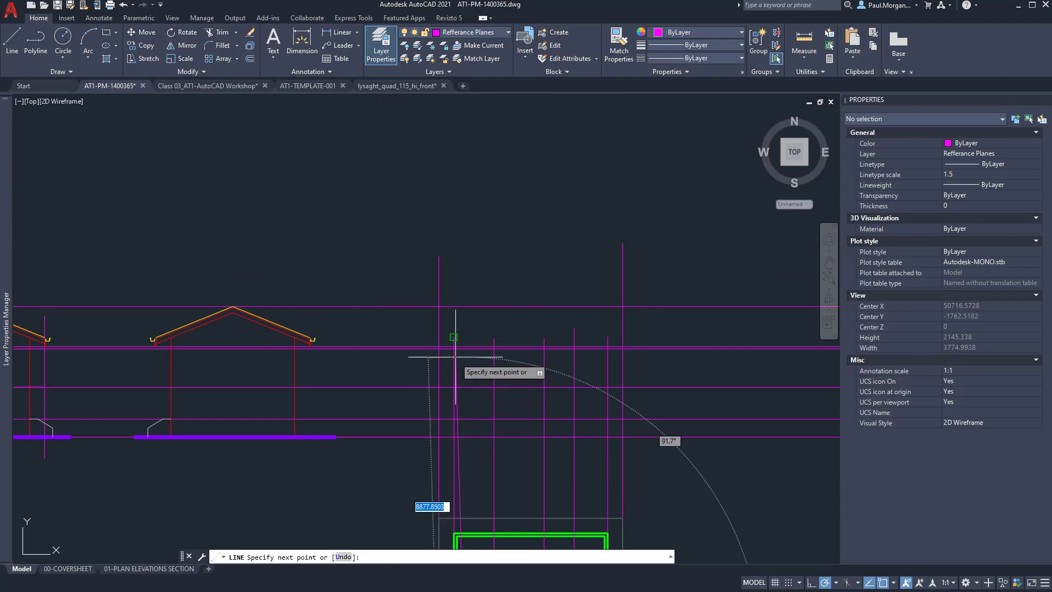
pyautogui.click(467, 335)
pyautogui.press('Escape')
# On layer A-PEN-18, outline the wall face from ground line to upper eaves line, between the left wall line and right outermost projection line.
pyautogui.scroll(2, 471, 334)
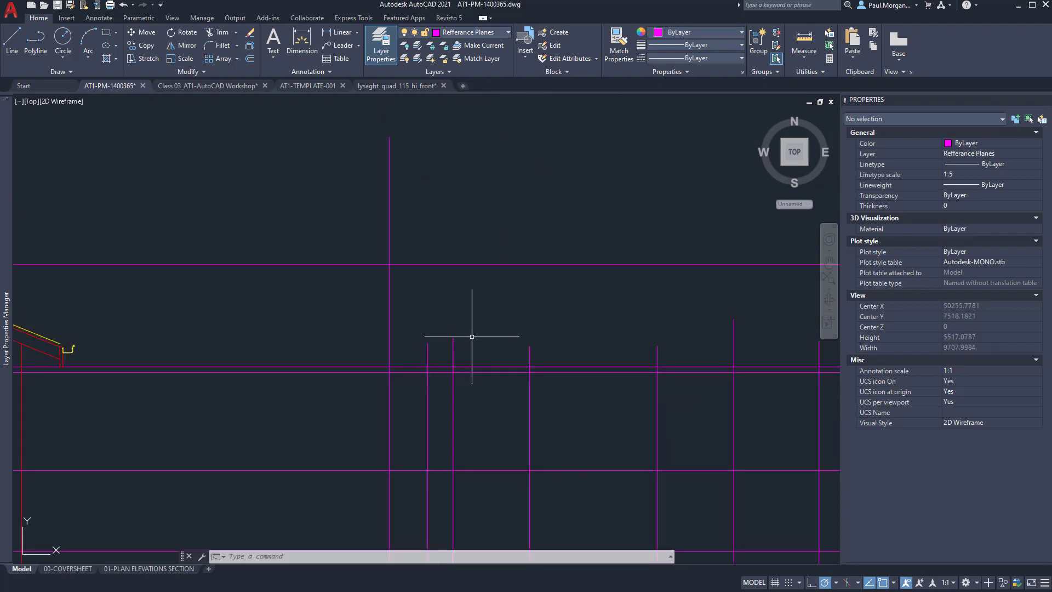
pyautogui.moveTo(588, 436); pyautogui.dragTo(442, 346, button='middle')
pyautogui.scroll(-1, 441, 344)
pyautogui.moveTo(492, 380); pyautogui.dragTo(550, 342, button='middle')
pyautogui.moveTo(475, 235); pyautogui.dragTo(460, 234, button='middle')
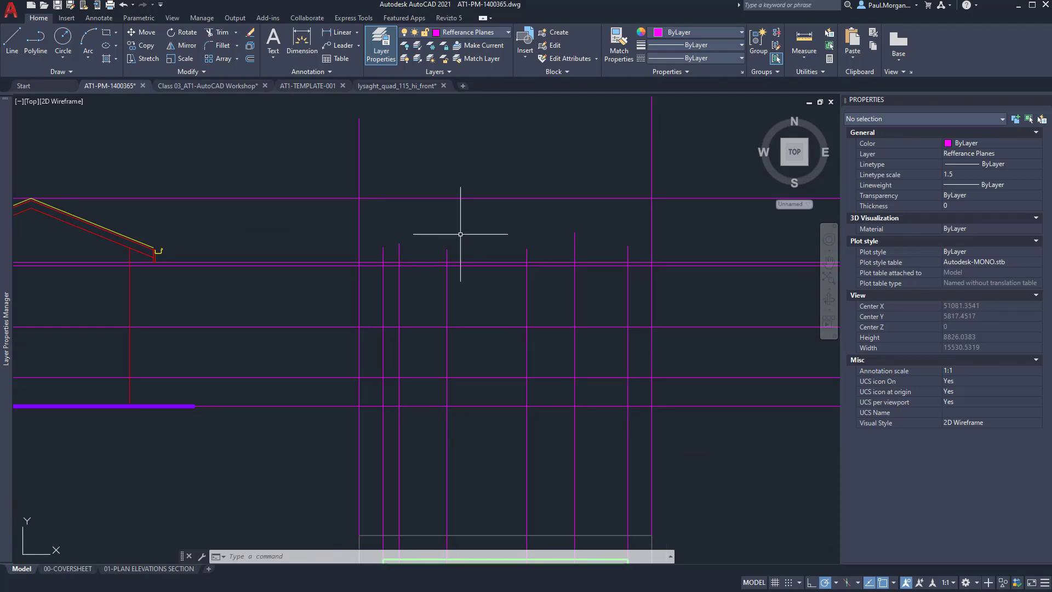
pyautogui.write('pl')
pyautogui.press('Return')
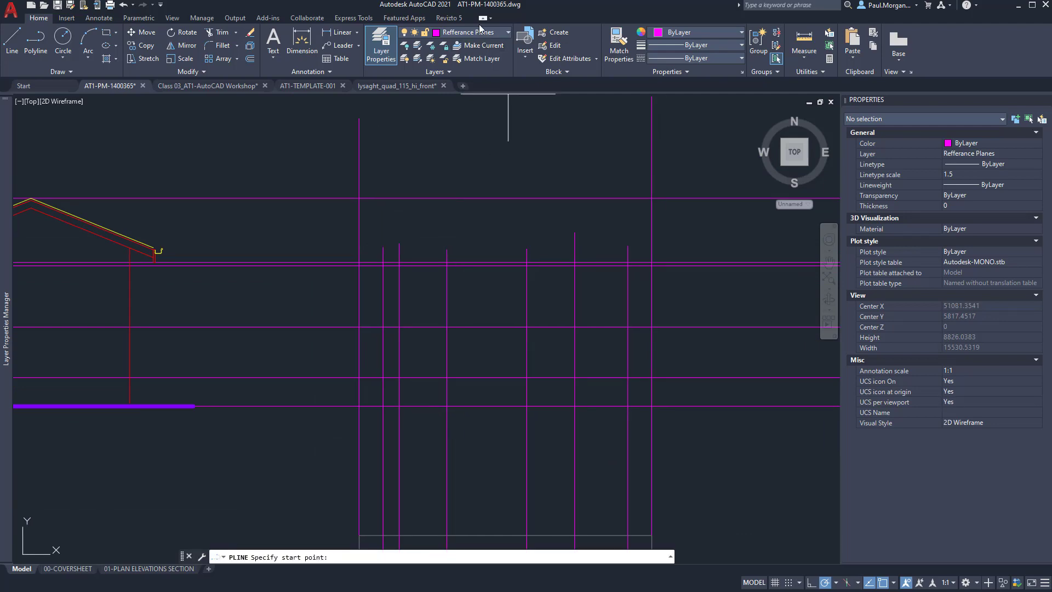
pyautogui.click(479, 32)
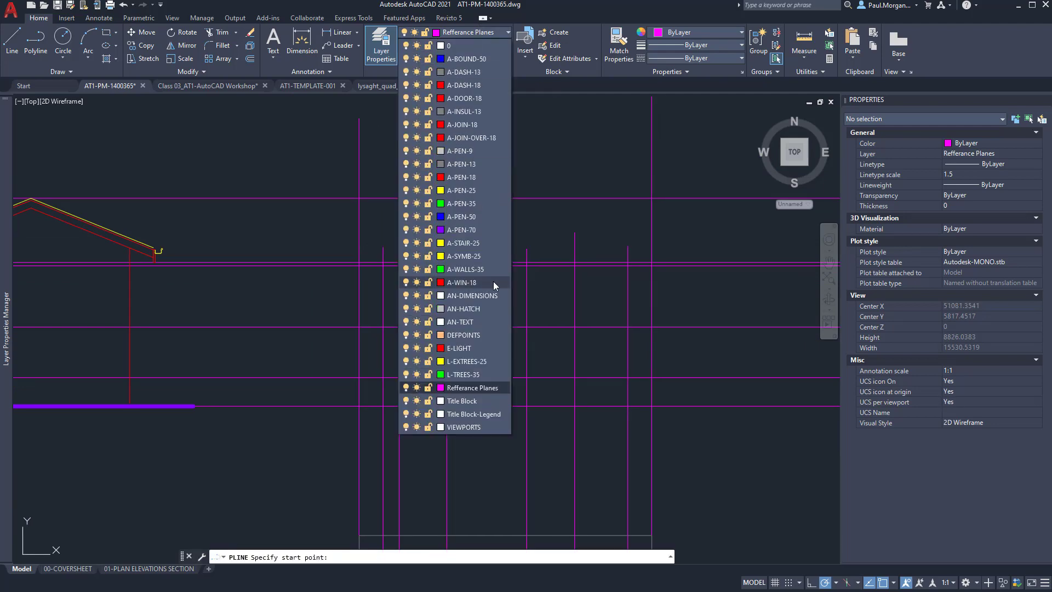
pyautogui.click(462, 177)
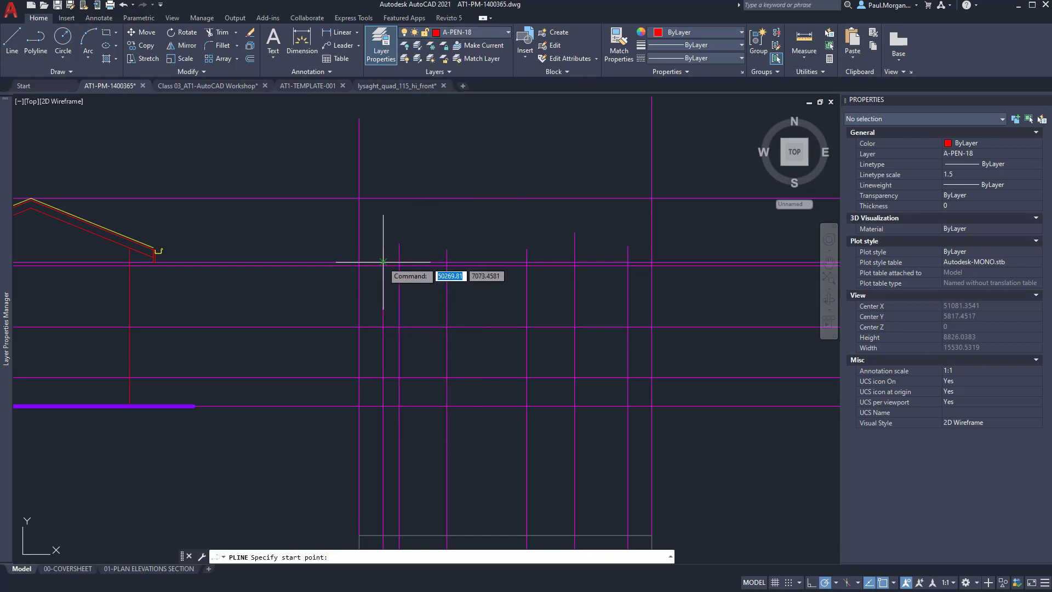
pyautogui.click(382, 406)
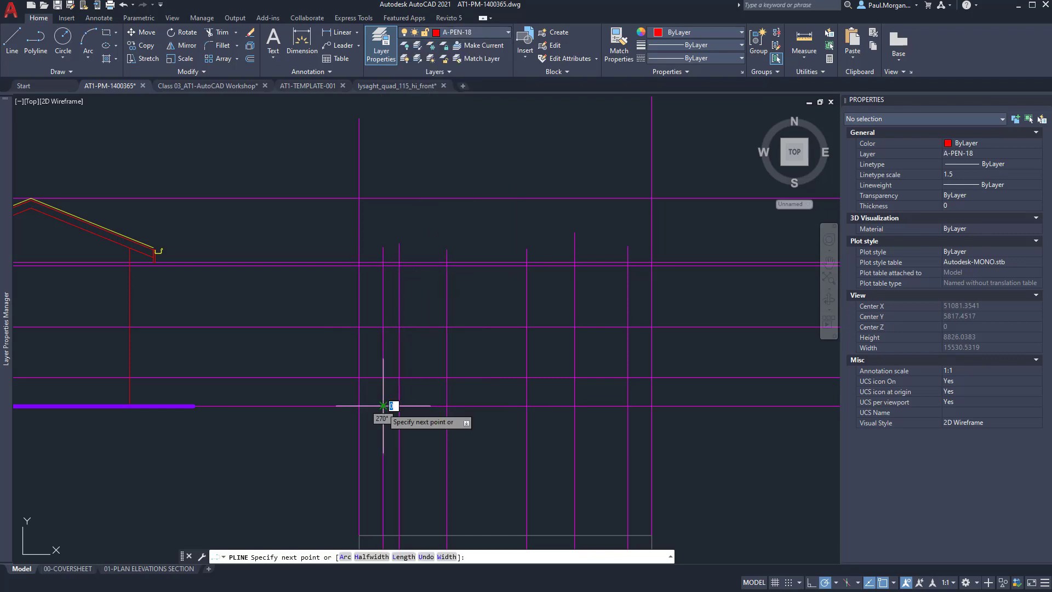
pyautogui.click(384, 263)
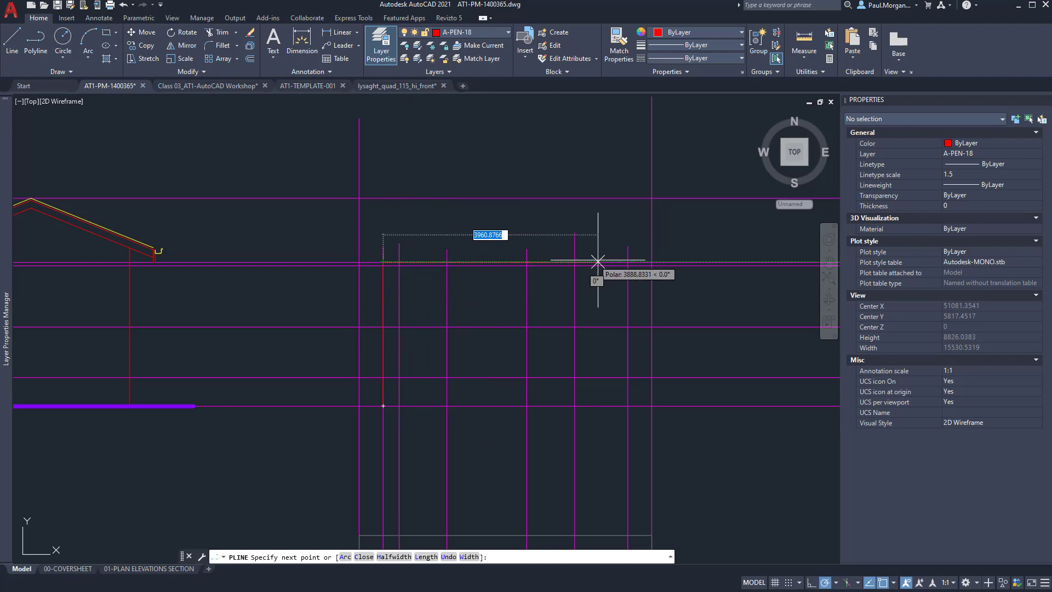
pyautogui.click(651, 262)
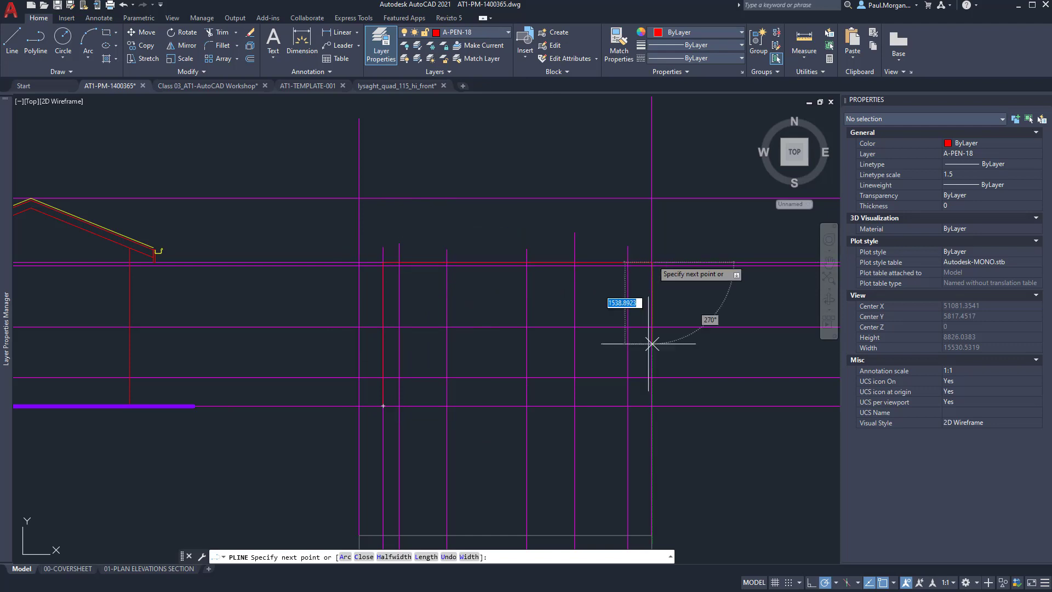
pyautogui.click(651, 406)
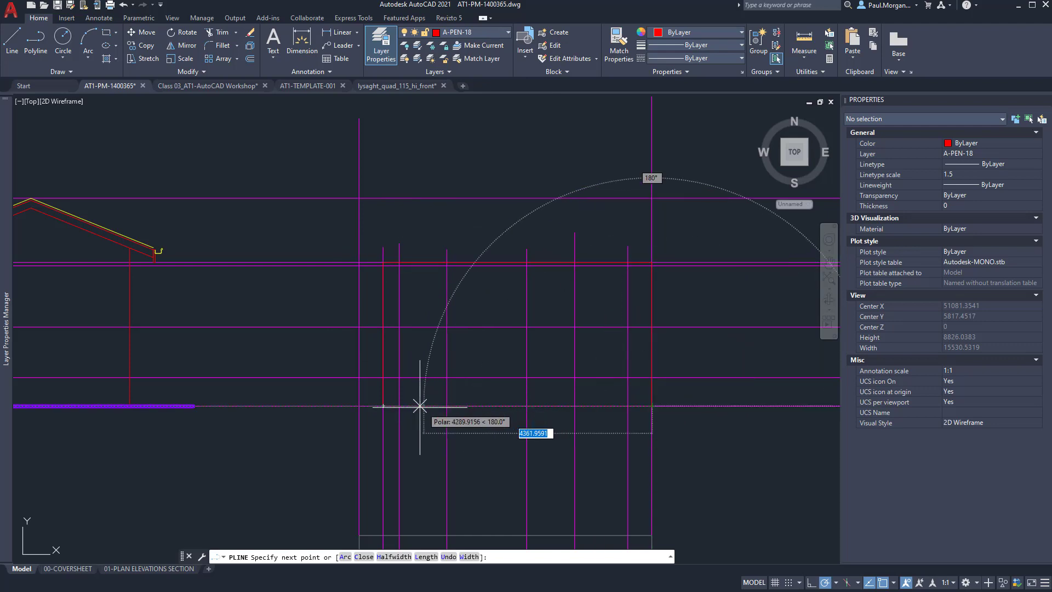
pyautogui.click(388, 407)
pyautogui.press('Return')
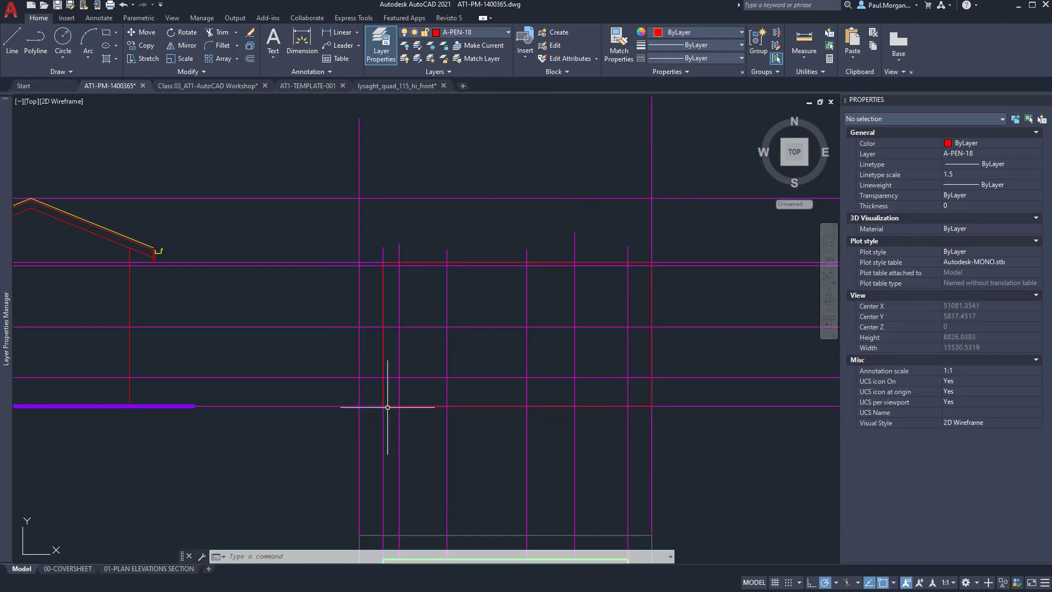
# Draw the door outline as a polyline along both jamb projection lines, from the floor line up to the head line.
pyautogui.rightClick(418, 378)
pyautogui.click(447, 392)
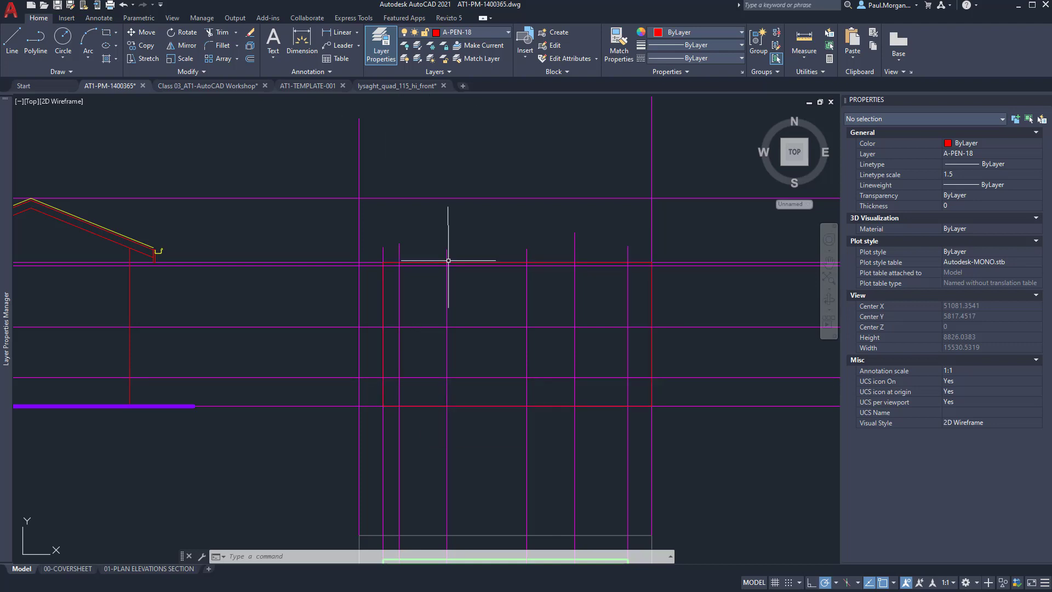
pyautogui.click(399, 377)
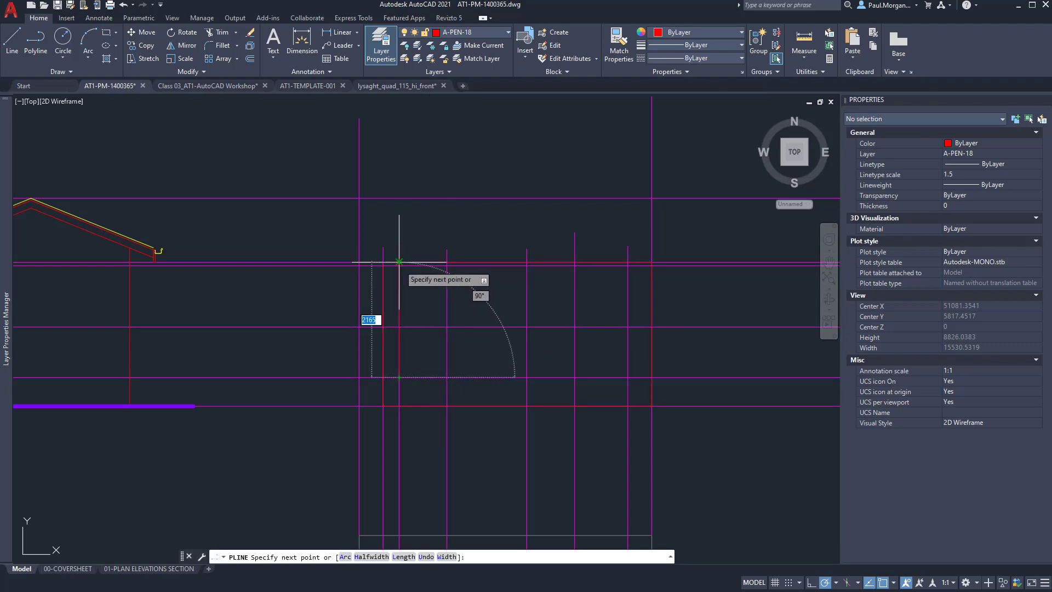
pyautogui.click(400, 263)
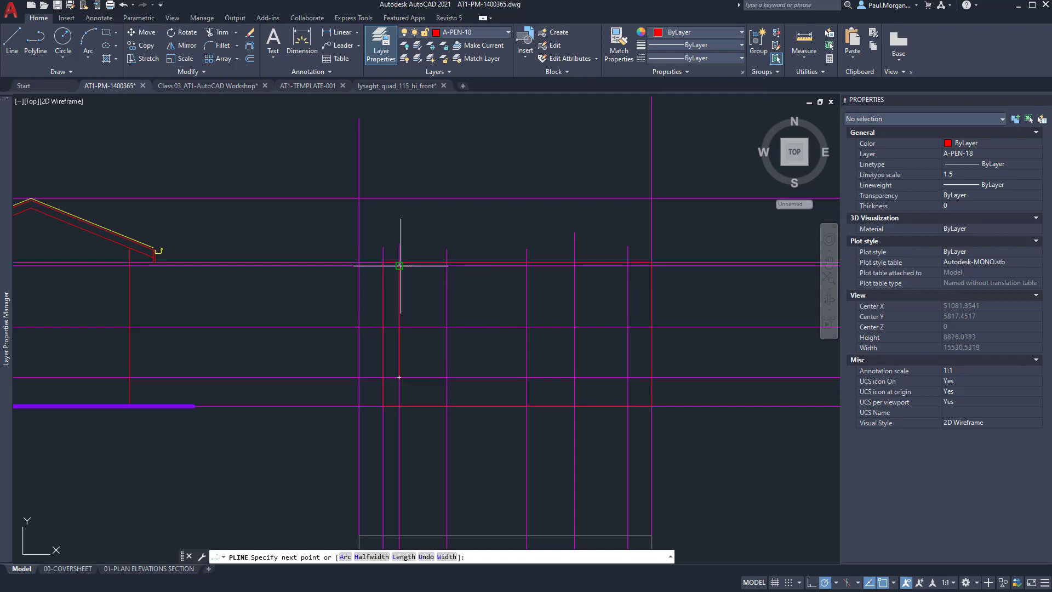
pyautogui.click(446, 266)
pyautogui.click(447, 377)
pyautogui.press('Return')
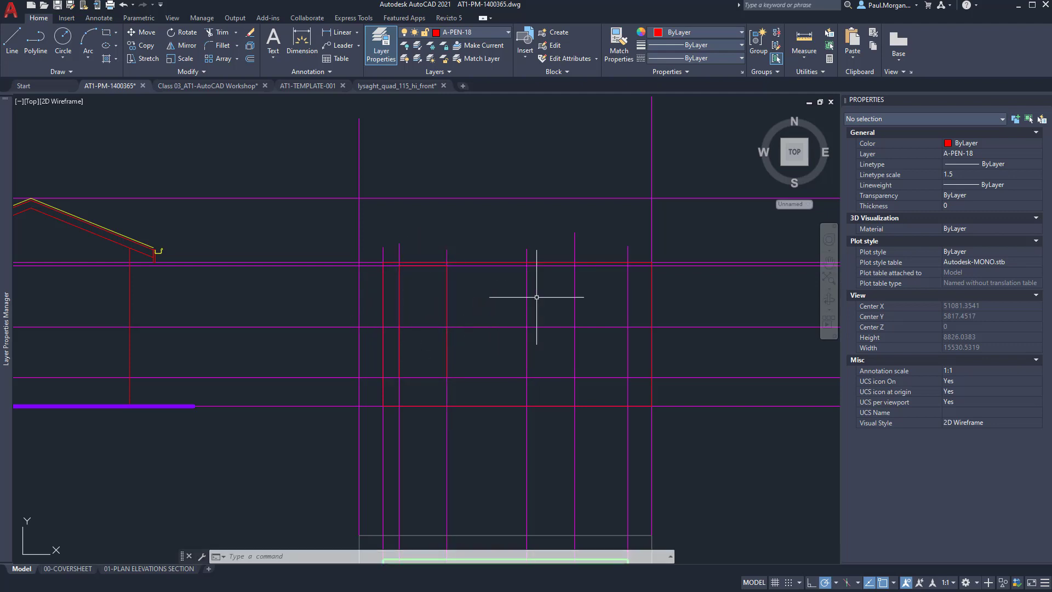
# Copy the window block from the first gable elevation by its lower-left corner to where the left window projection line meets the sill line.
pyautogui.moveTo(426, 331); pyautogui.dragTo(682, 316, button='middle')
pyautogui.moveTo(219, 290); pyautogui.dragTo(348, 286, button='middle')
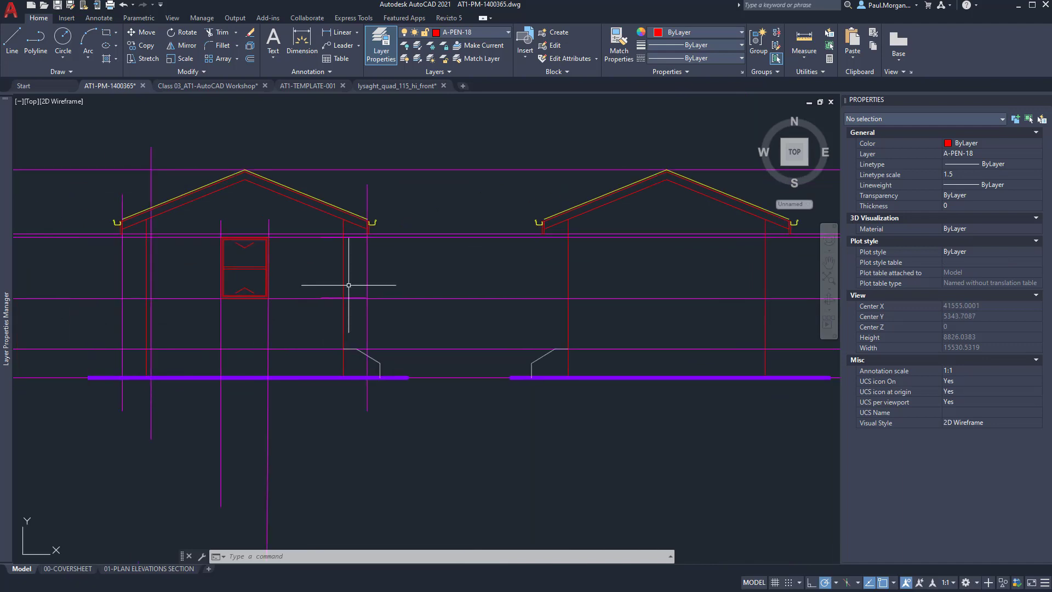
pyautogui.click(235, 267)
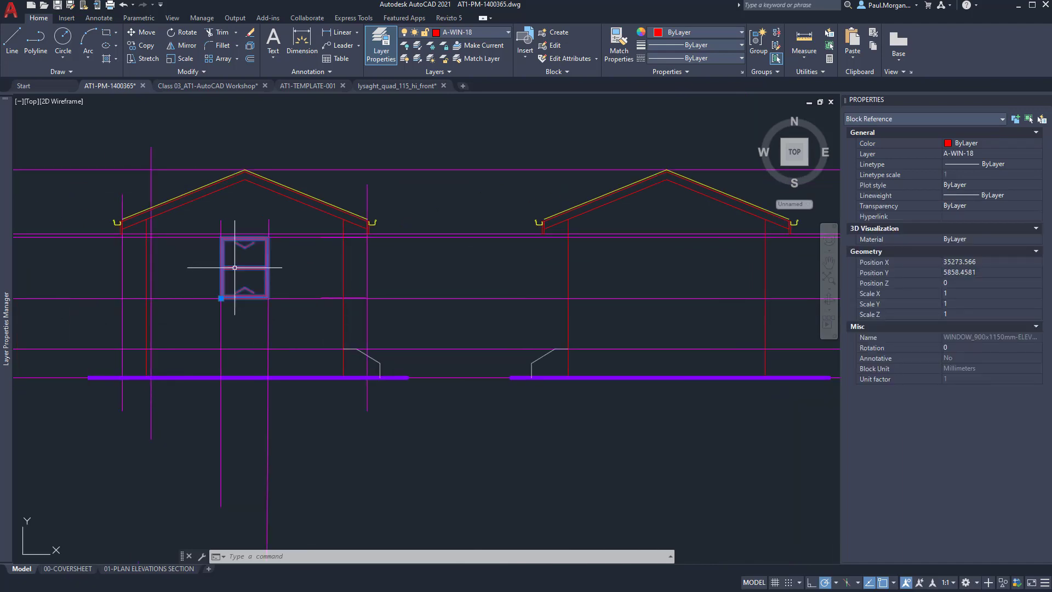
pyautogui.write('co')
pyautogui.press('Return')
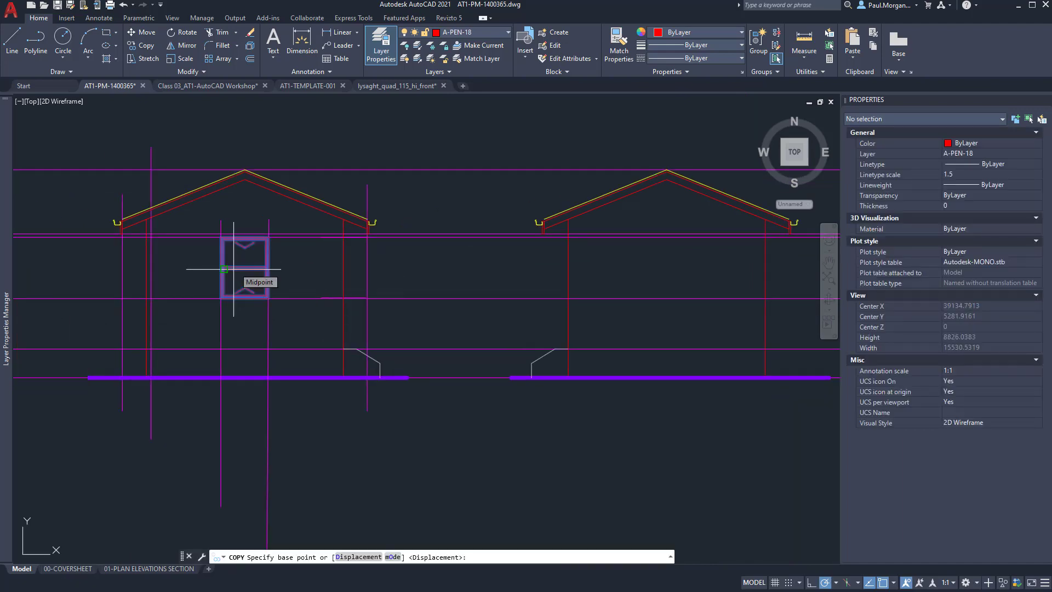
pyautogui.click(222, 298)
pyautogui.scroll(-2, 239, 300)
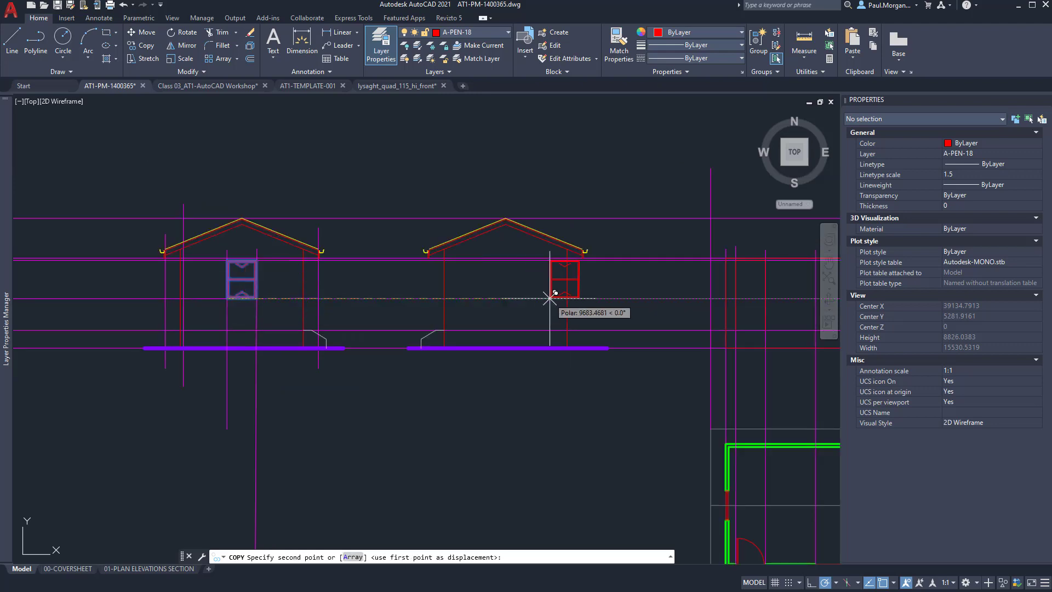
pyautogui.moveTo(606, 290); pyautogui.dragTo(315, 288, button='middle')
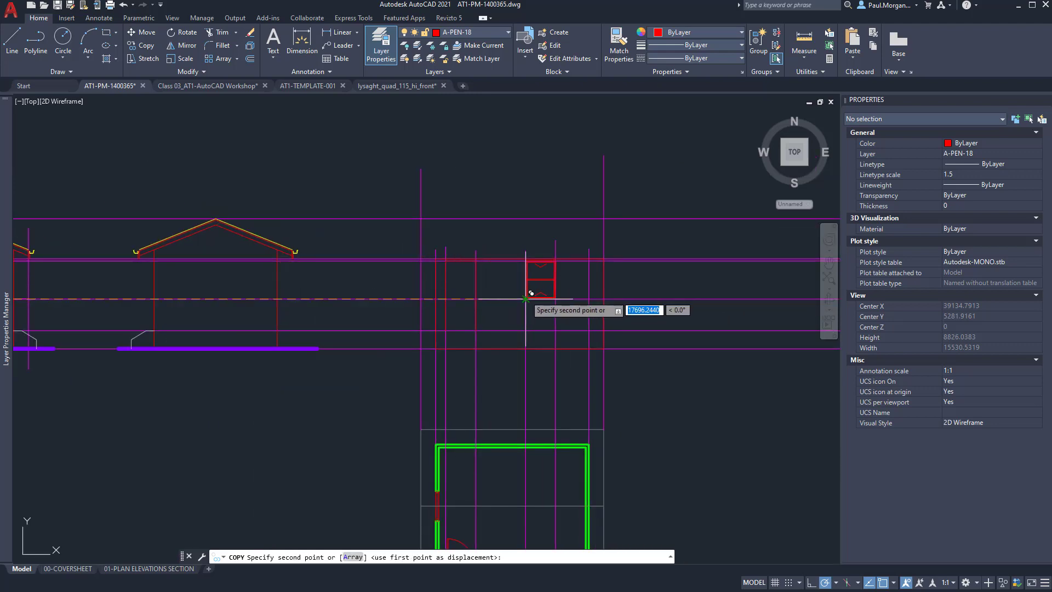
pyautogui.click(525, 299)
pyautogui.press('Escape')
pyautogui.scroll(2, 528, 295)
pyautogui.scroll(-3, 529, 294)
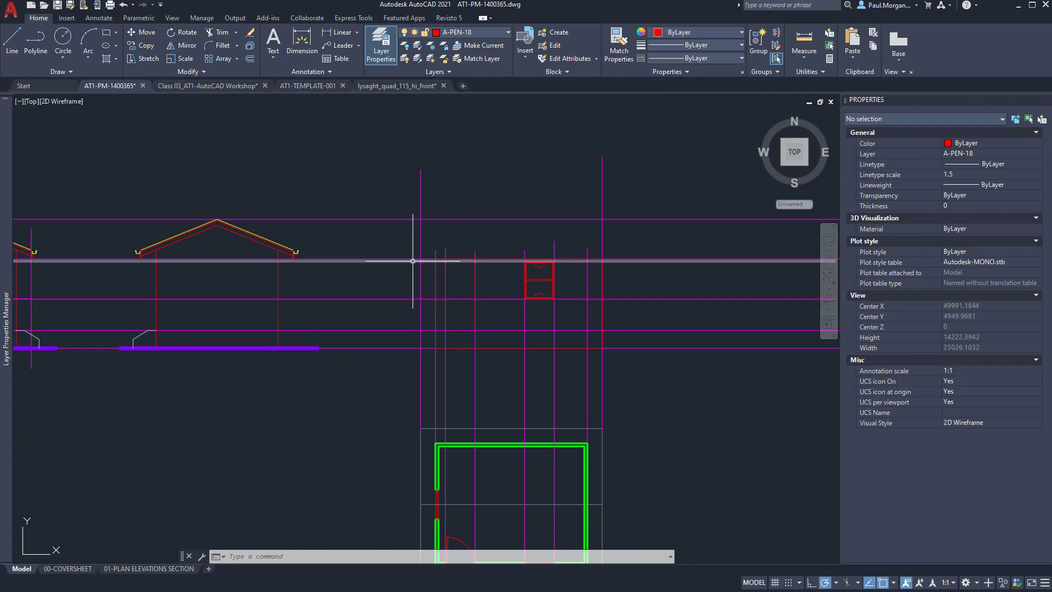
# On layer Refferance Planes, project a horizontal construction line from the right fascia's top outer corner past the door-side elevation.
pyautogui.scroll(4, 423, 230)
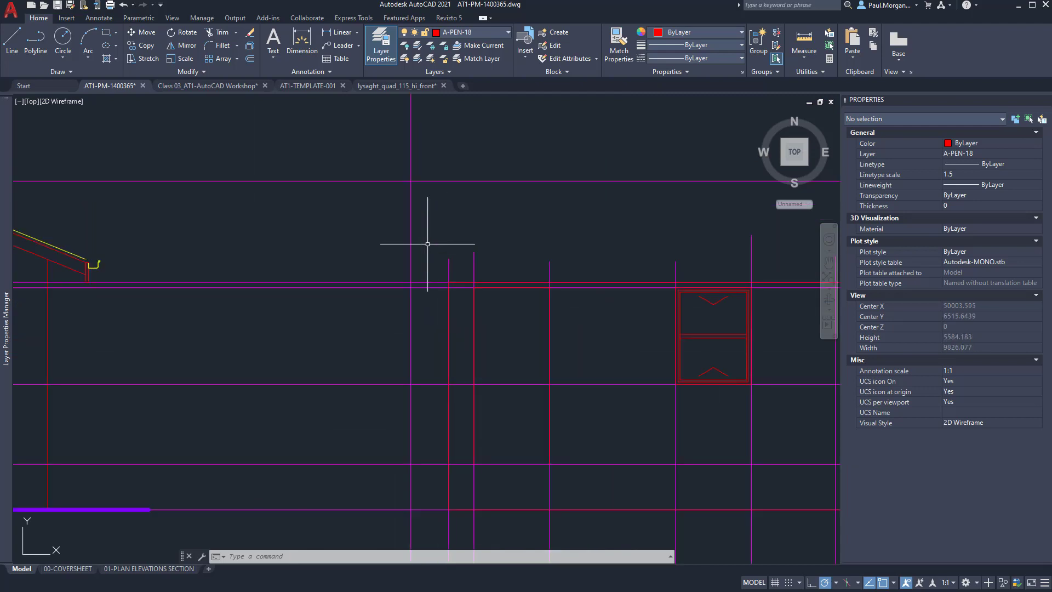
pyautogui.scroll(-2, 422, 229)
pyautogui.scroll(5, 220, 254)
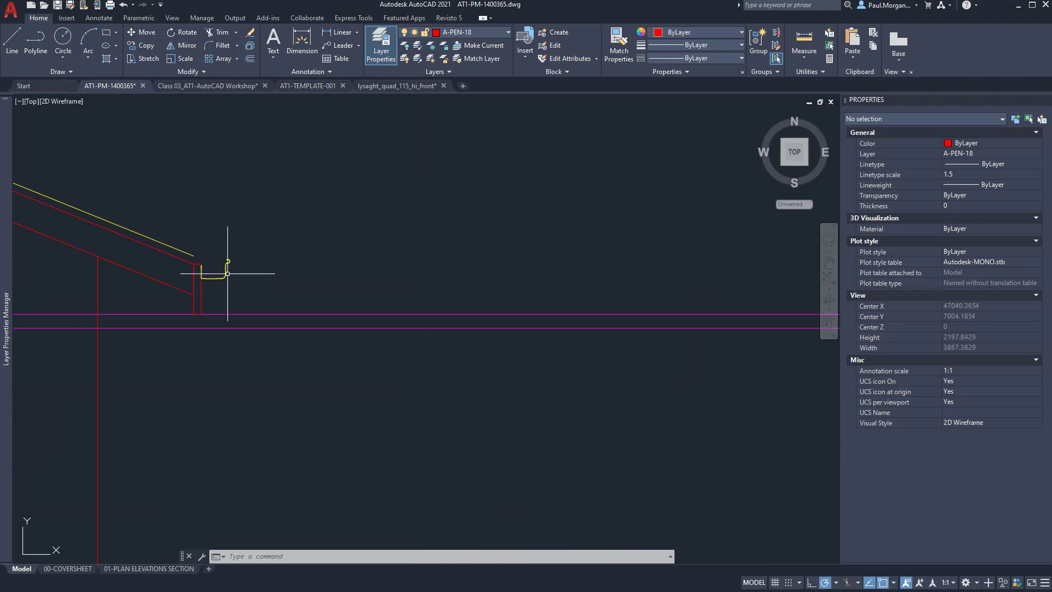
pyautogui.scroll(-4, 227, 272)
pyautogui.moveTo(466, 262); pyautogui.dragTo(373, 253, button='middle')
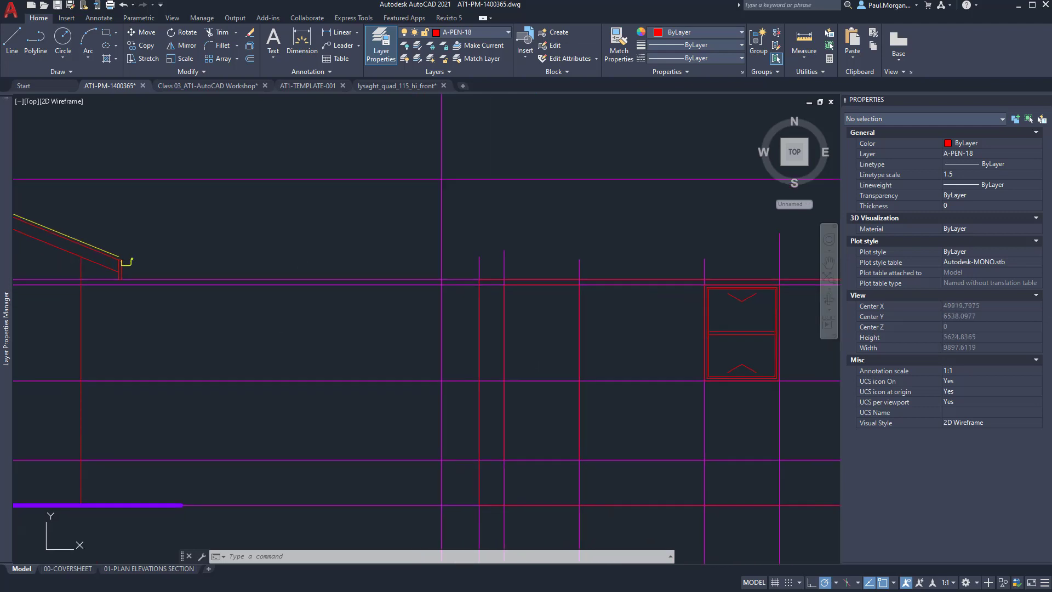
pyautogui.click(455, 33)
pyautogui.click(439, 387)
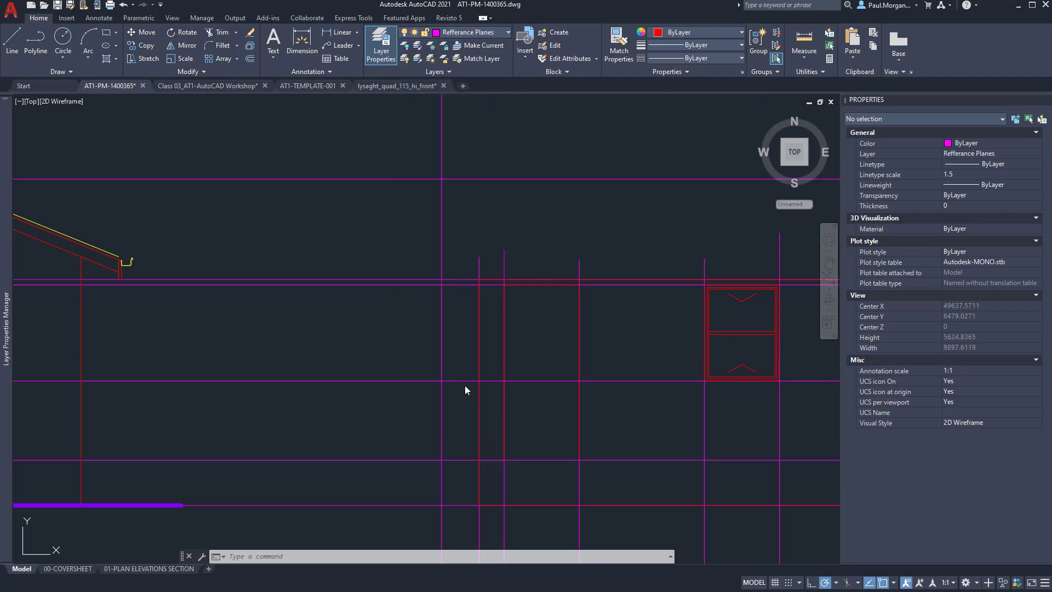
pyautogui.press('l')
pyautogui.press('Return')
pyautogui.scroll(6, 117, 241)
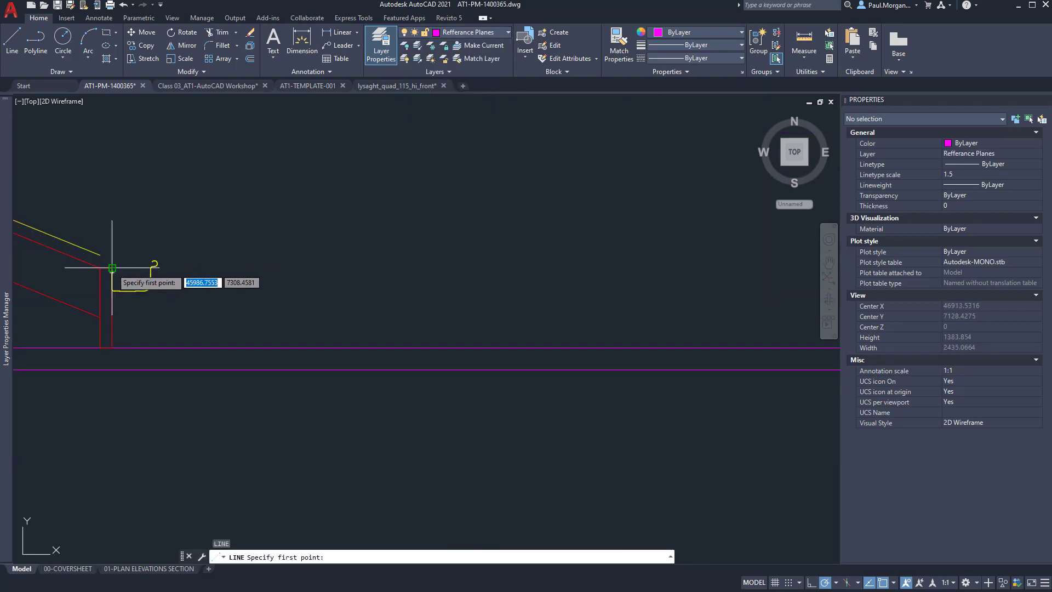
pyautogui.click(112, 272)
pyautogui.scroll(-10, 162, 266)
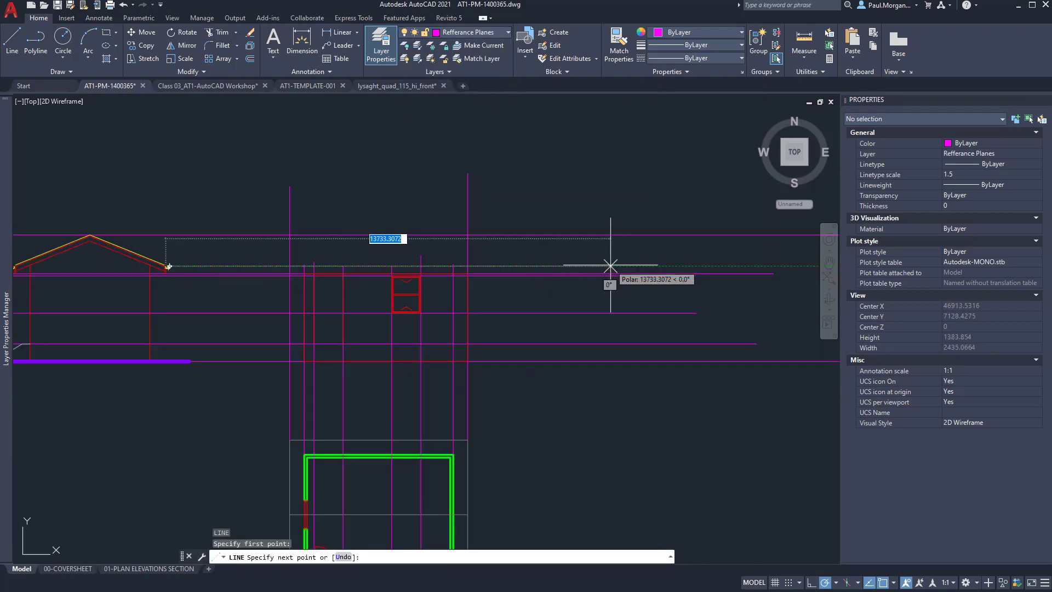
pyautogui.press('Escape')
# Project a horizontal construction line from the bottom of the right gutter profile past the door-side elevation.
pyautogui.scroll(5, 189, 255)
pyautogui.moveTo(125, 326); pyautogui.dragTo(470, 265, button='middle')
pyautogui.scroll(2, 348, 330)
pyautogui.press('Return')
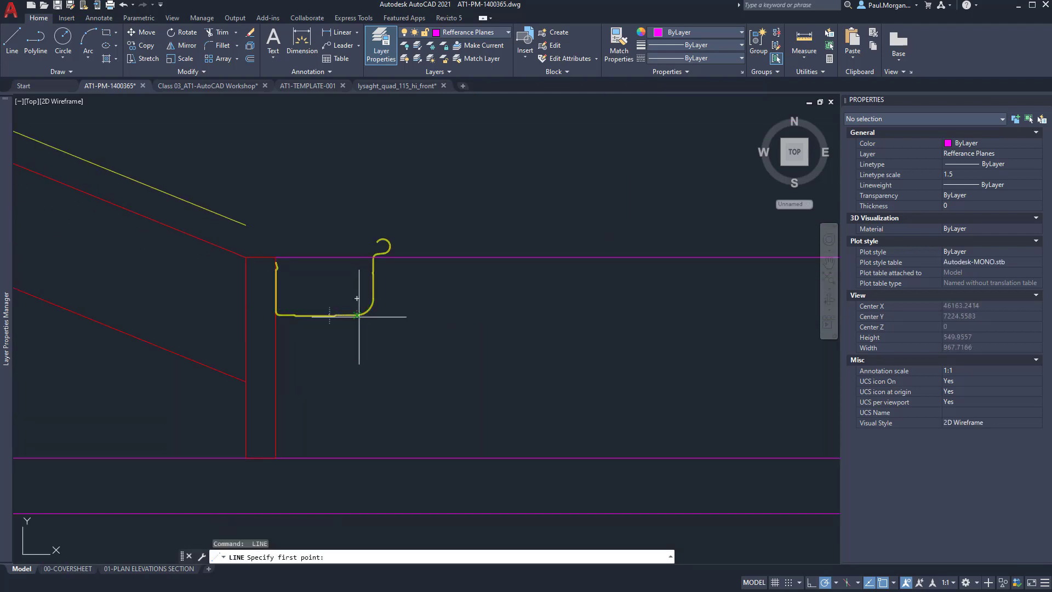
pyautogui.click(357, 314)
pyautogui.scroll(-4, 482, 314)
pyautogui.scroll(-5, 698, 305)
pyautogui.scroll(3, 717, 329)
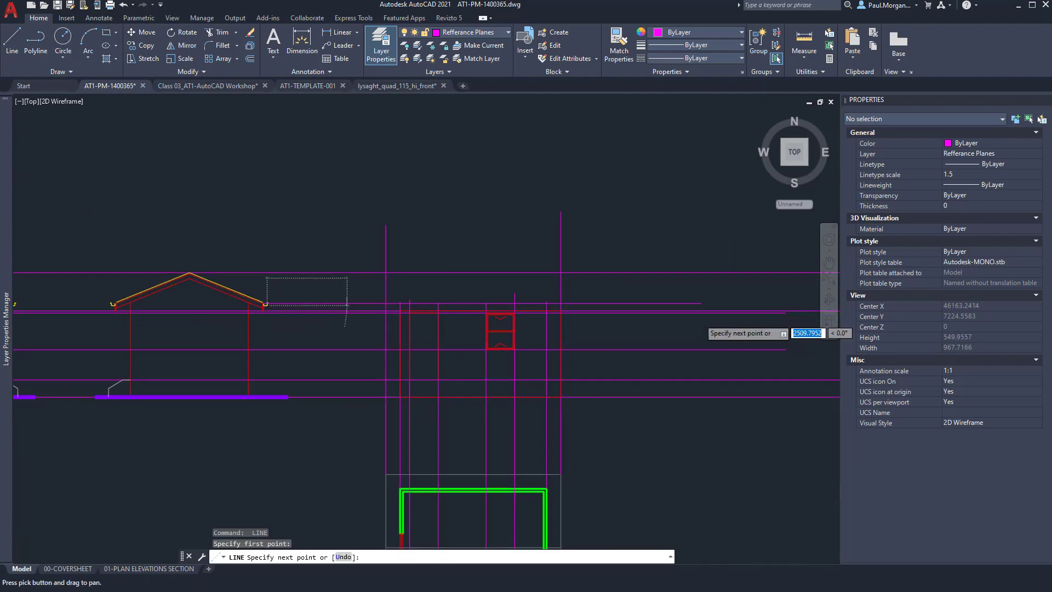
pyautogui.click(631, 312)
pyautogui.press('Escape')
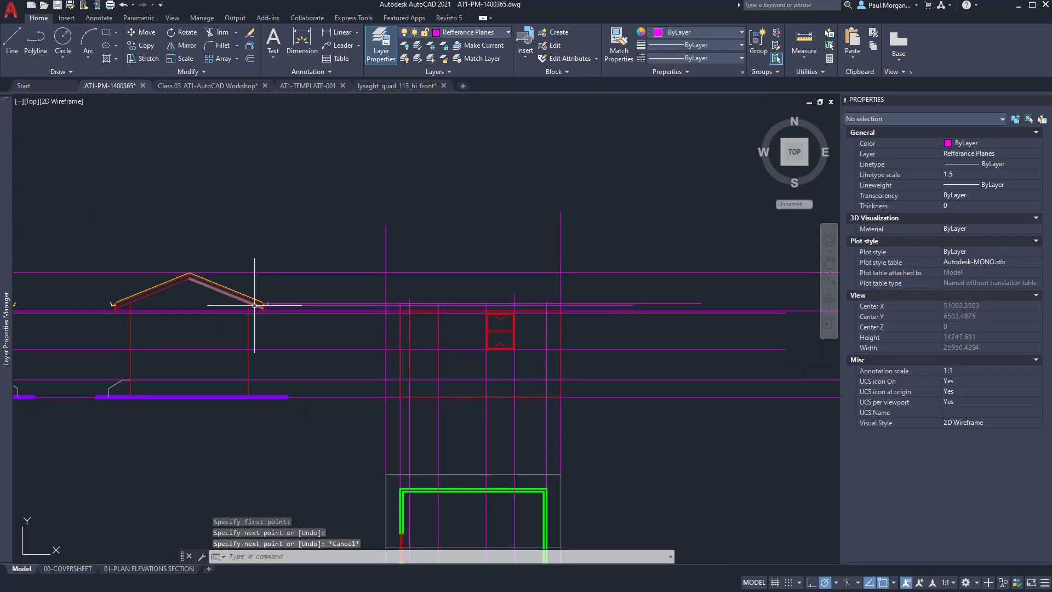
# Project a horizontal construction line from the top of the right gutter's rolled lip past the door-side elevation.
pyautogui.scroll(4, 273, 302)
pyautogui.press('Return')
pyautogui.click(229, 297)
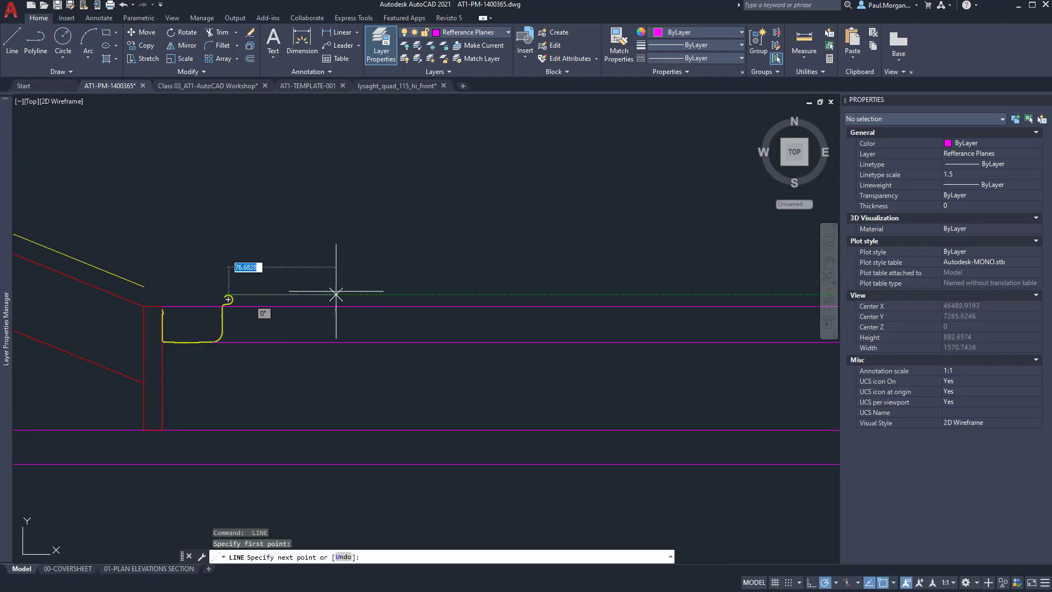
pyautogui.scroll(-2, 394, 288)
pyautogui.scroll(-4, 726, 299)
pyautogui.scroll(2, 646, 296)
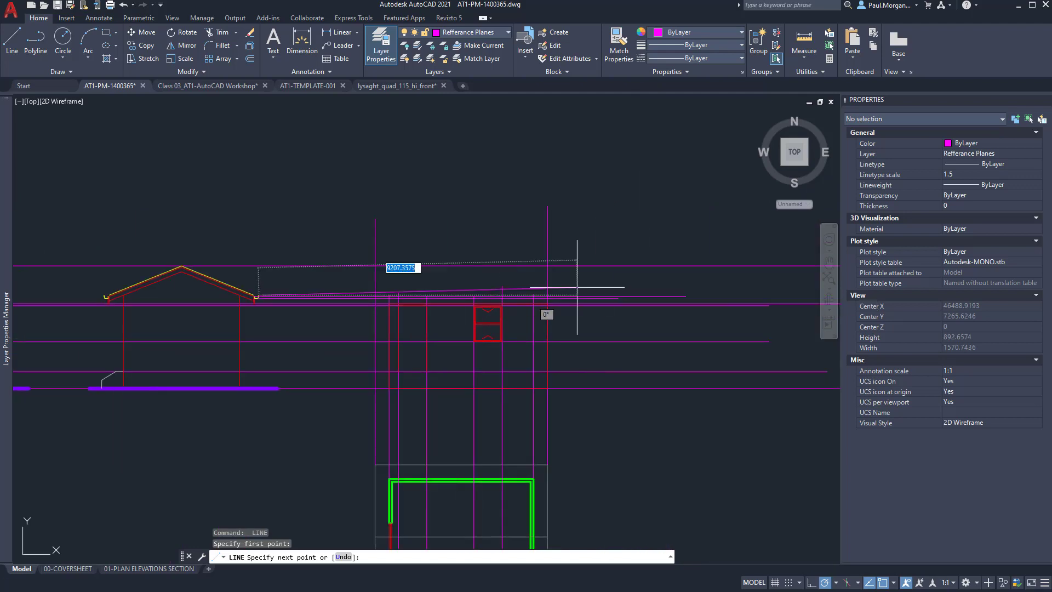
pyautogui.click(647, 295)
pyautogui.press('Escape')
pyautogui.press('Escape')
# Draw the roof outline as a polyline on layer A-PEN-18, between the roof edge projection lines from the ridge height down to the fascia bottom.
pyautogui.scroll(5, 377, 298)
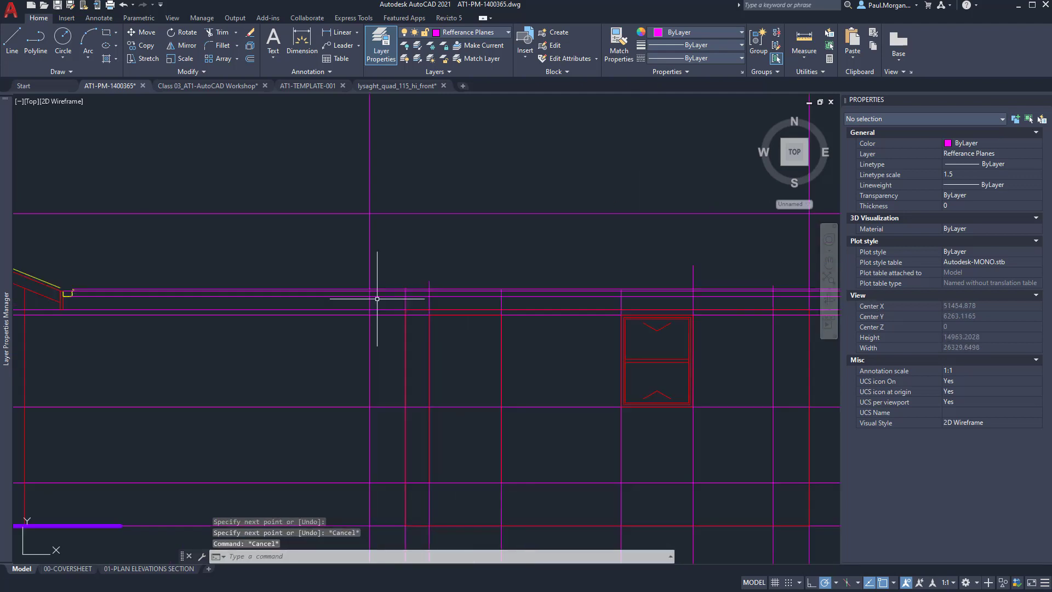
pyautogui.scroll(-4, 378, 299)
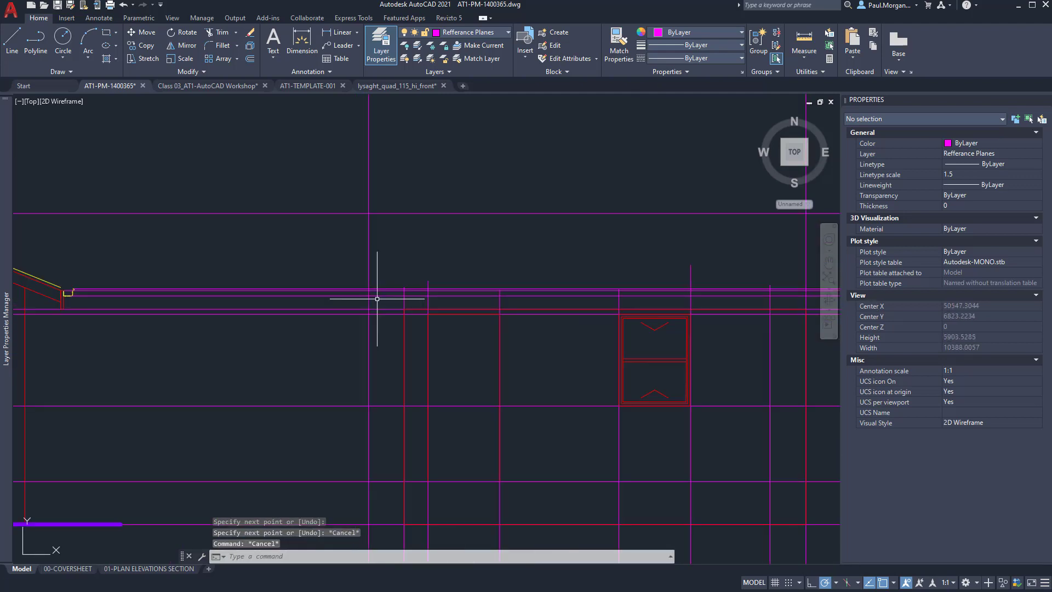
pyautogui.scroll(-2, 377, 298)
pyautogui.write('pl')
pyautogui.press('Return')
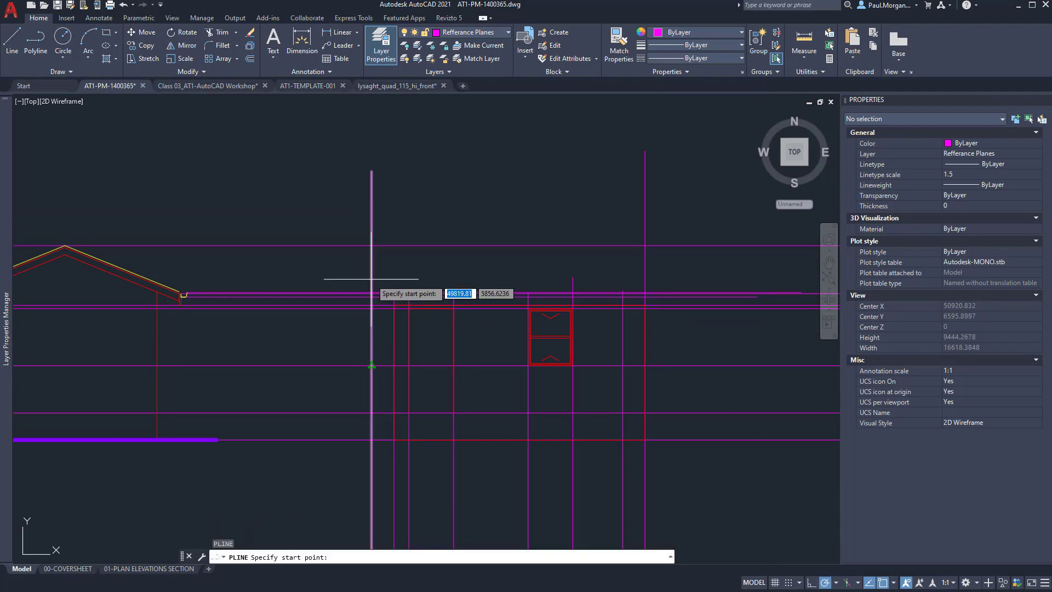
pyautogui.click(436, 36)
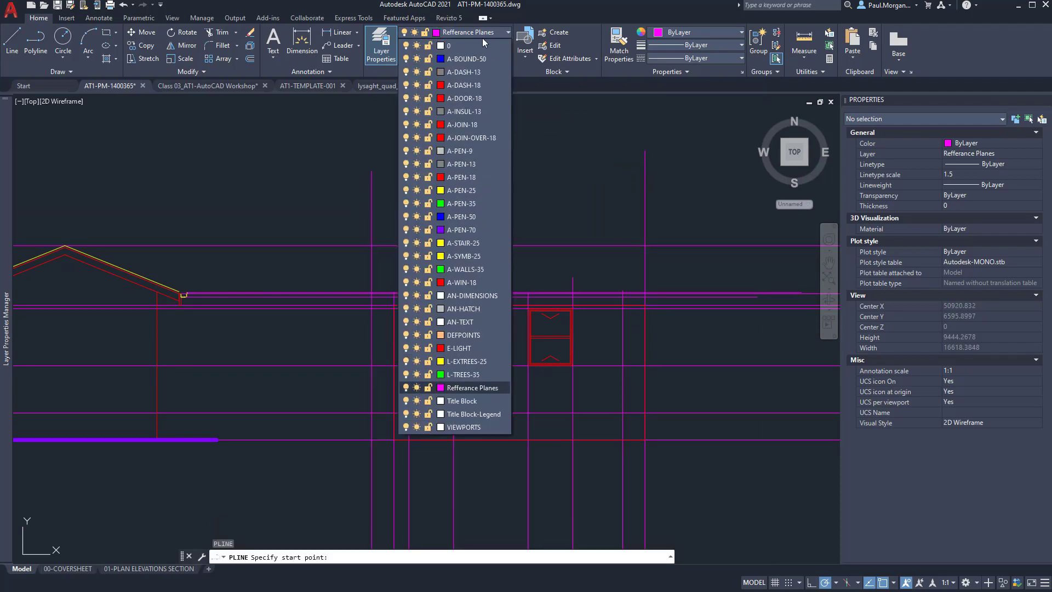
pyautogui.click(468, 179)
pyautogui.click(372, 245)
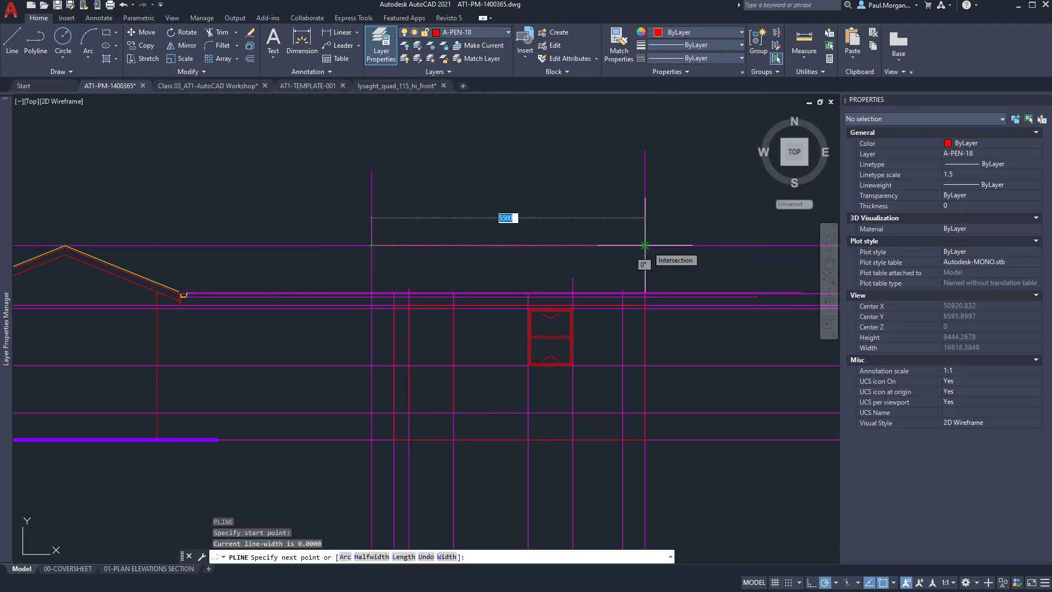
pyautogui.click(645, 245)
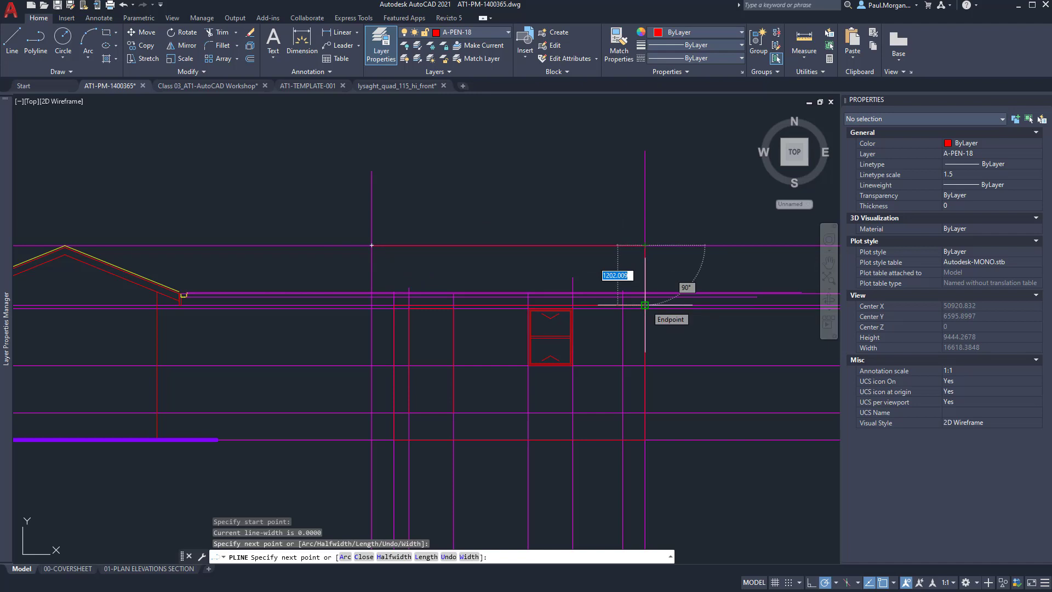
pyautogui.click(645, 304)
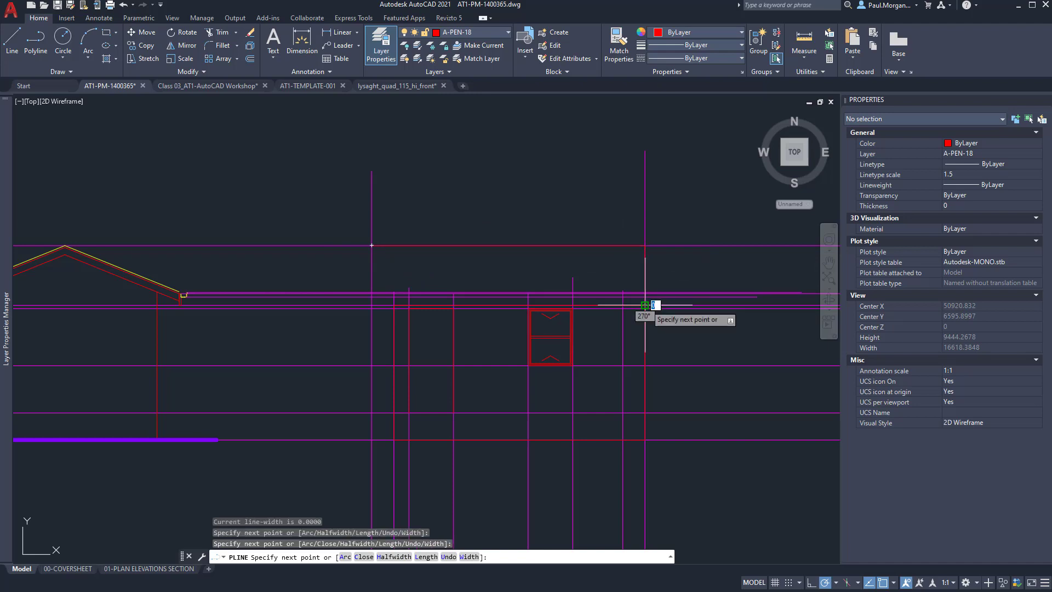
pyautogui.click(372, 305)
pyautogui.press('Escape')
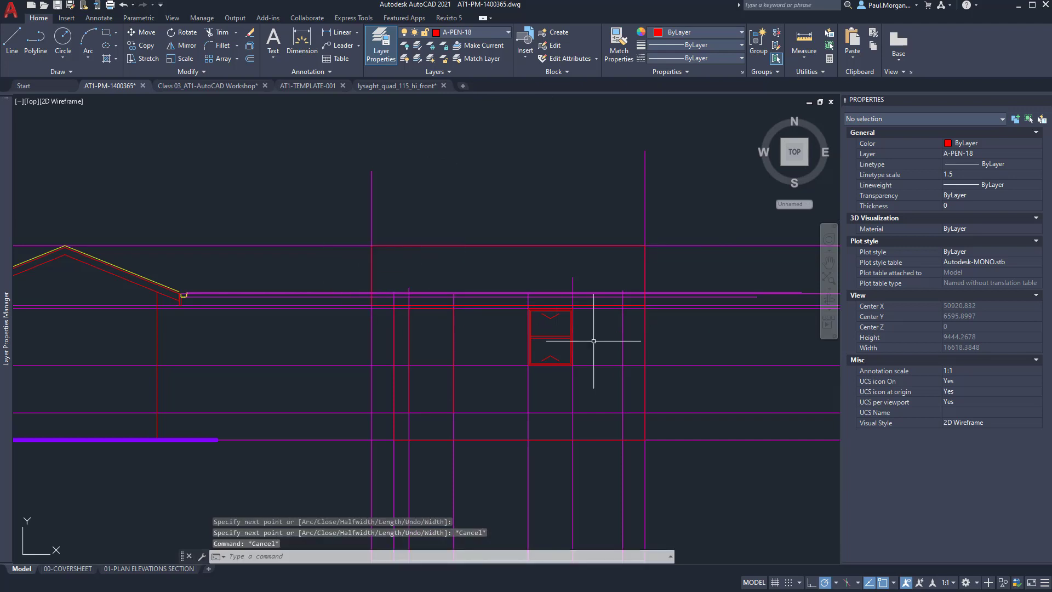
# Stretch the right side of the door-side elevation's wall outline inward to the right outer wall projection line.
pyautogui.click(646, 343)
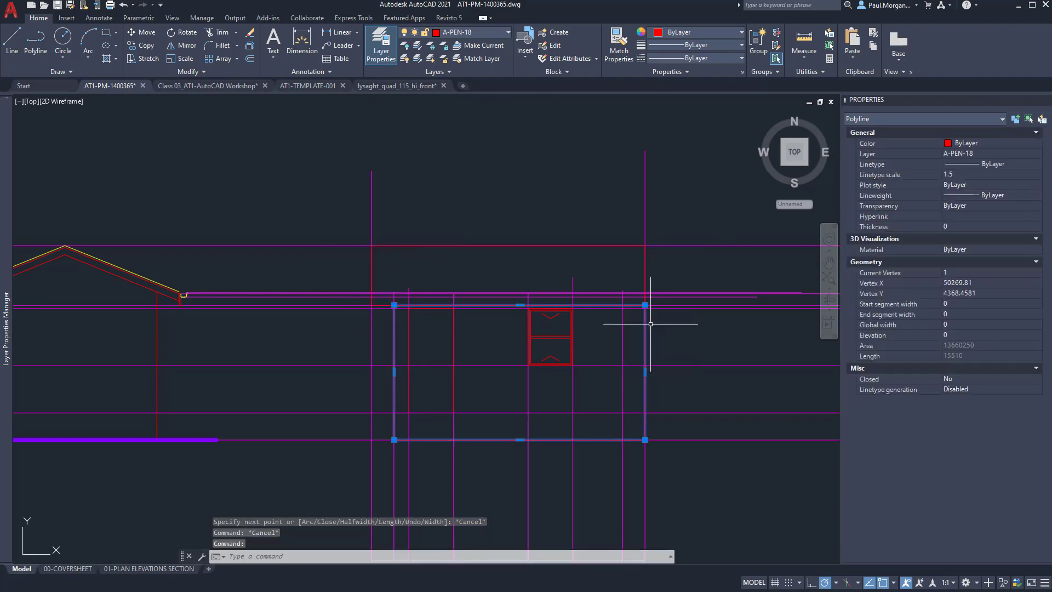
pyautogui.click(645, 372)
pyautogui.press('Escape')
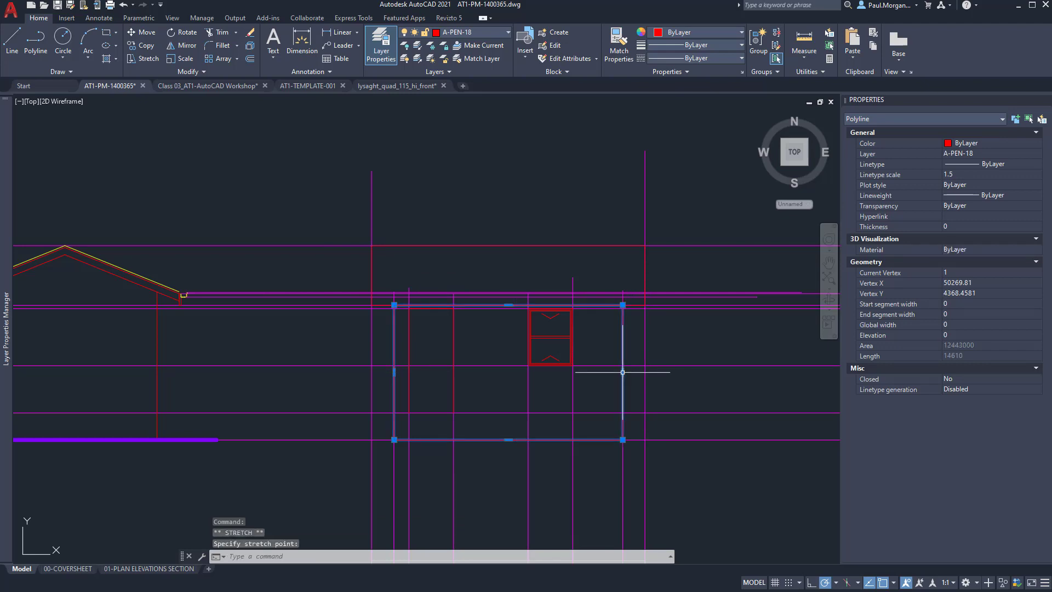
pyautogui.press('Escape')
pyautogui.scroll(-2, 650, 376)
pyautogui.scroll(4, 572, 301)
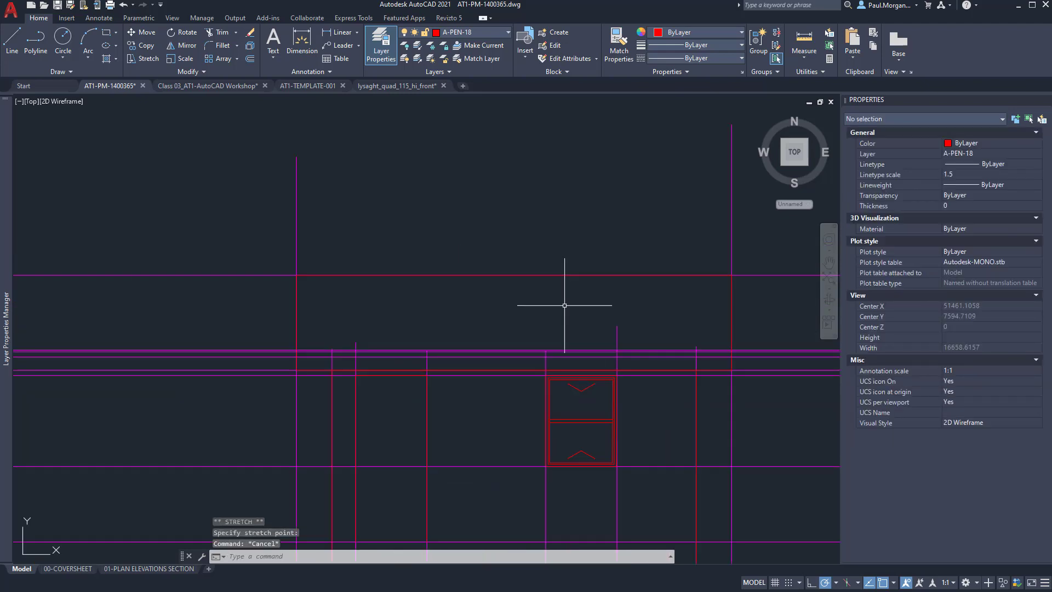
# Switch off layer Refferance Planes to examine the elevations without construction lines, and switch the layer back on.
pyautogui.scroll(-2, 566, 229)
pyautogui.moveTo(5, 209)
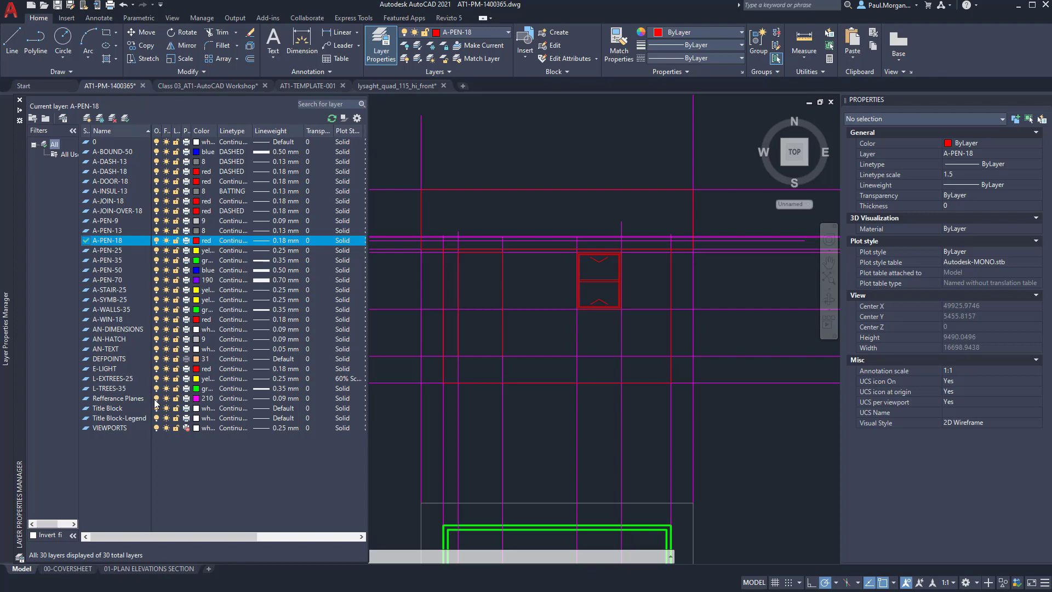
pyautogui.click(156, 398)
pyautogui.moveTo(542, 304)
pyautogui.mouseDown(button='middle')
pyautogui.moveTo(606, 304)
pyautogui.moveTo(481, 269)
pyautogui.mouseUp(button='middle')
pyautogui.press('Escape')
pyautogui.scroll(-2, 596, 332)
pyautogui.scroll(2, 560, 311)
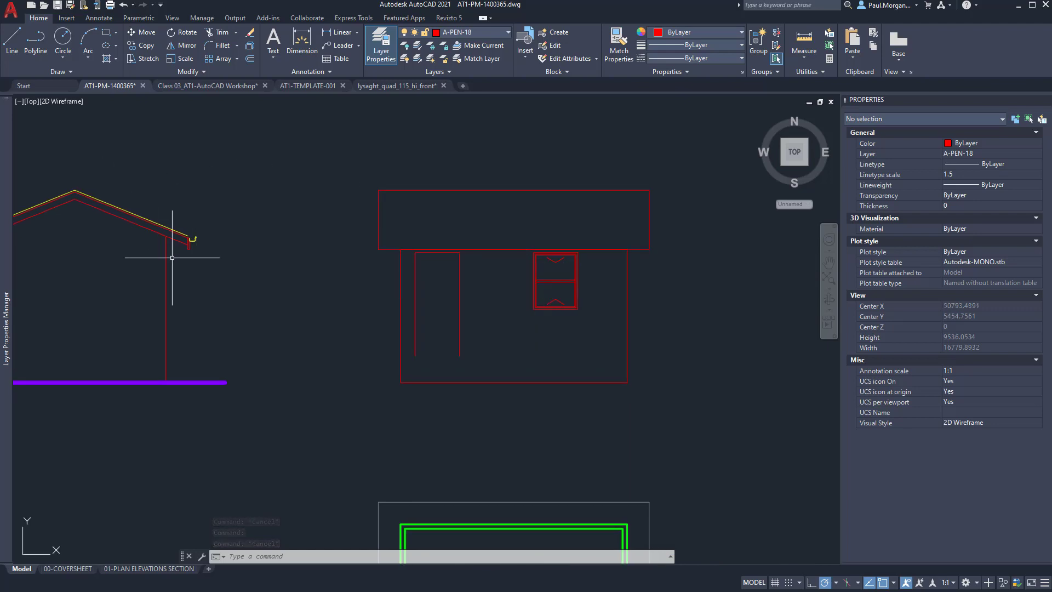
pyautogui.scroll(-1, 172, 257)
pyautogui.moveTo(172, 258); pyautogui.dragTo(494, 254, button='middle')
pyautogui.moveTo(412, 223); pyautogui.dragTo(311, 135, button='middle')
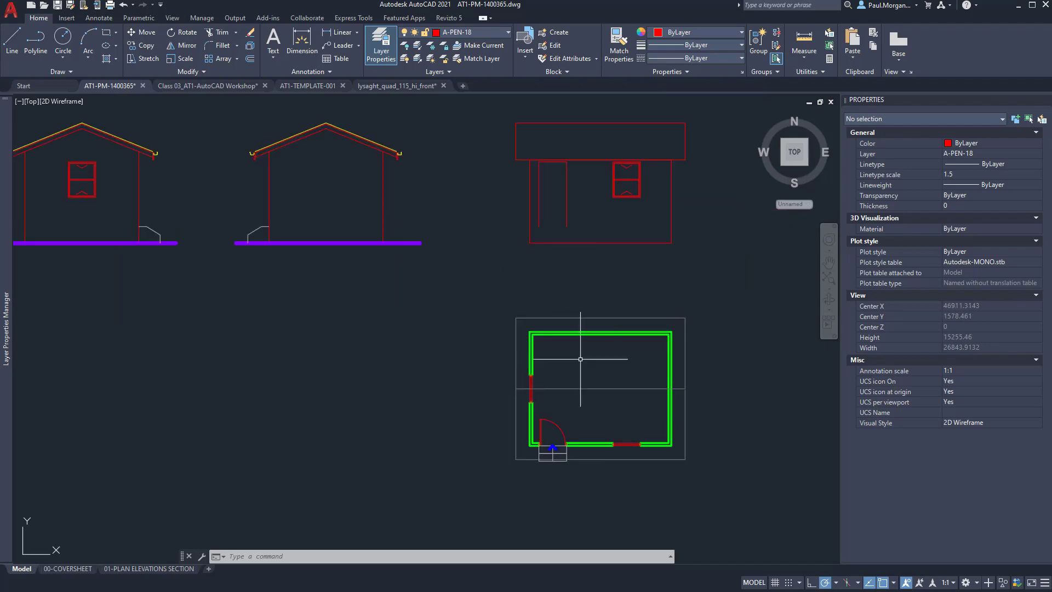
pyautogui.scroll(4, 544, 228)
pyautogui.scroll(-1, 518, 245)
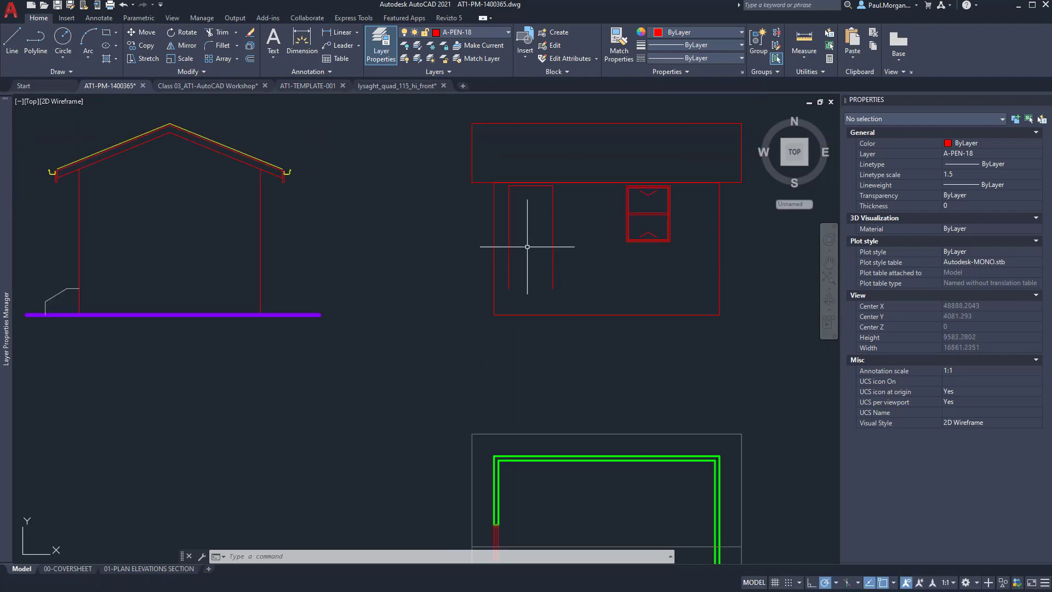
pyautogui.moveTo(616, 267); pyautogui.dragTo(486, 299, button='middle')
pyautogui.moveTo(7, 178)
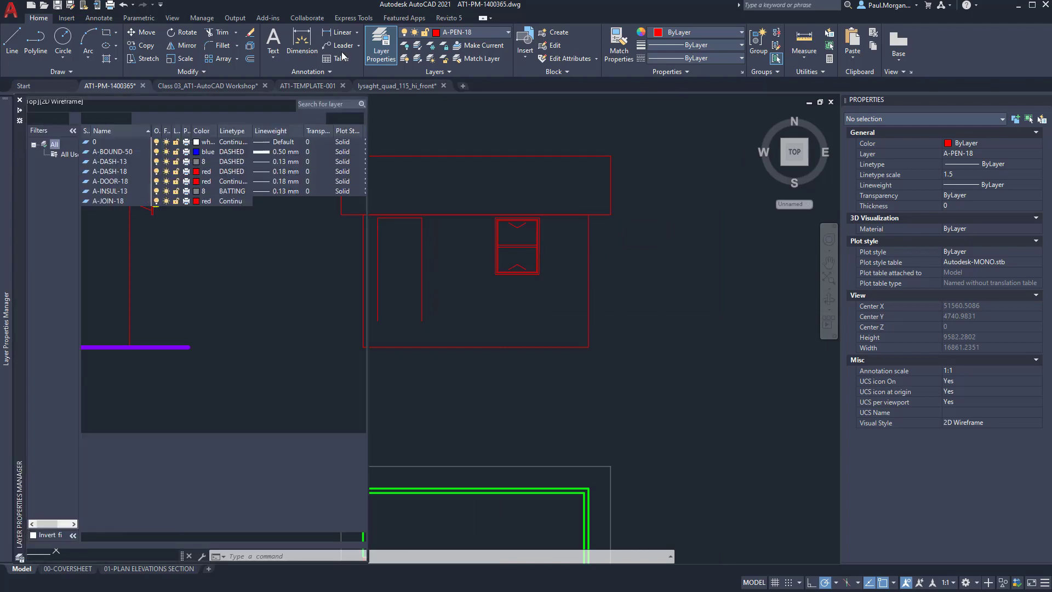
pyautogui.click(156, 398)
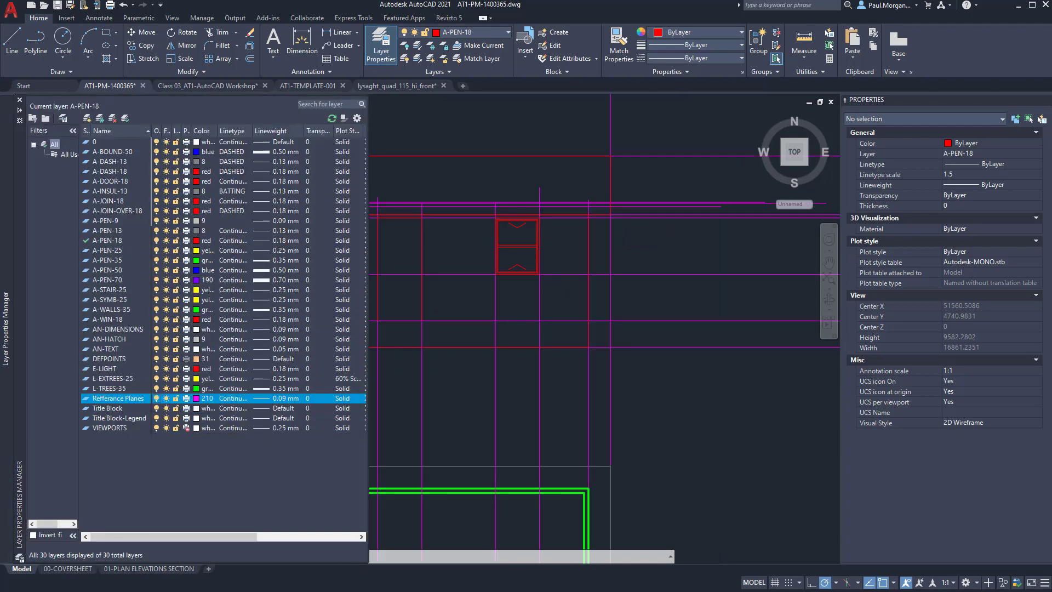
# Draw the gutter's bottom edge as a 5500 line along its height projection line, from the left to the right roof edge.
pyautogui.moveTo(449, 272); pyautogui.dragTo(543, 333, button='middle')
pyautogui.scroll(2, 484, 287)
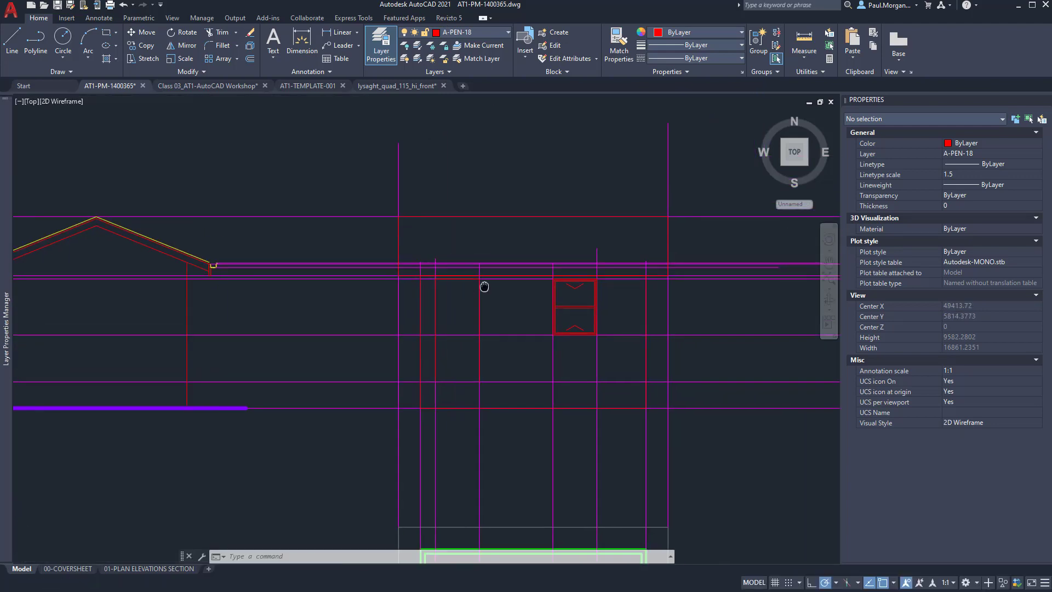
pyautogui.moveTo(402, 264); pyautogui.dragTo(379, 260, button='middle')
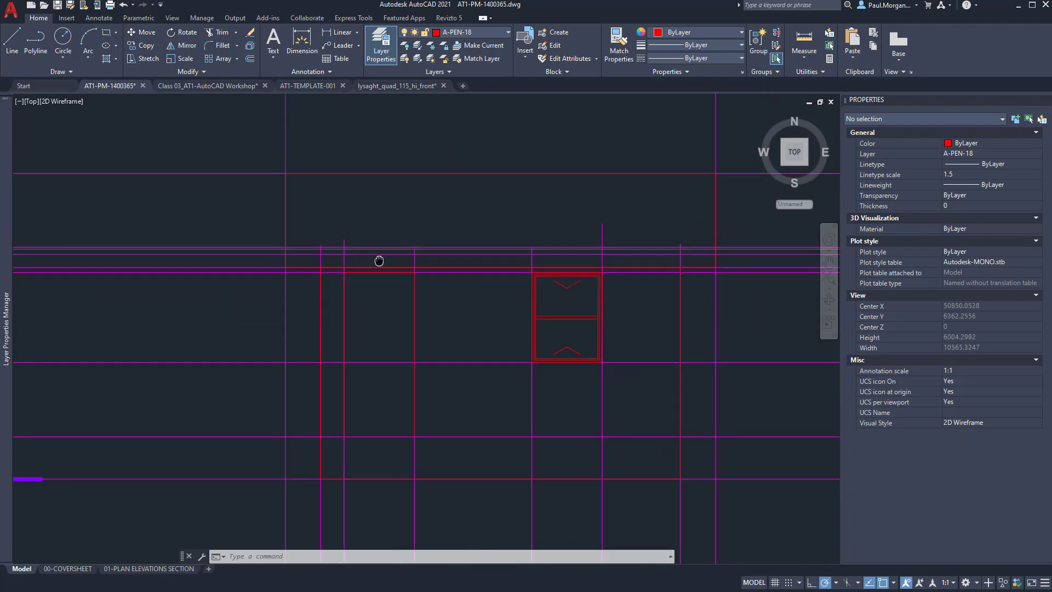
pyautogui.write('l')
pyautogui.press('Return')
pyautogui.click(285, 254)
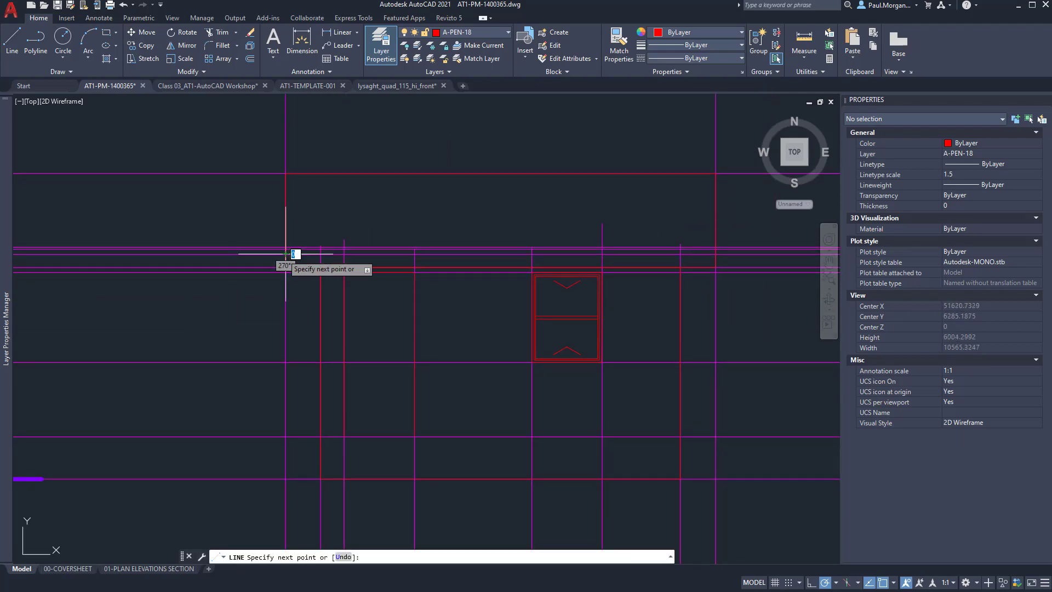
pyautogui.scroll(-2, 714, 255)
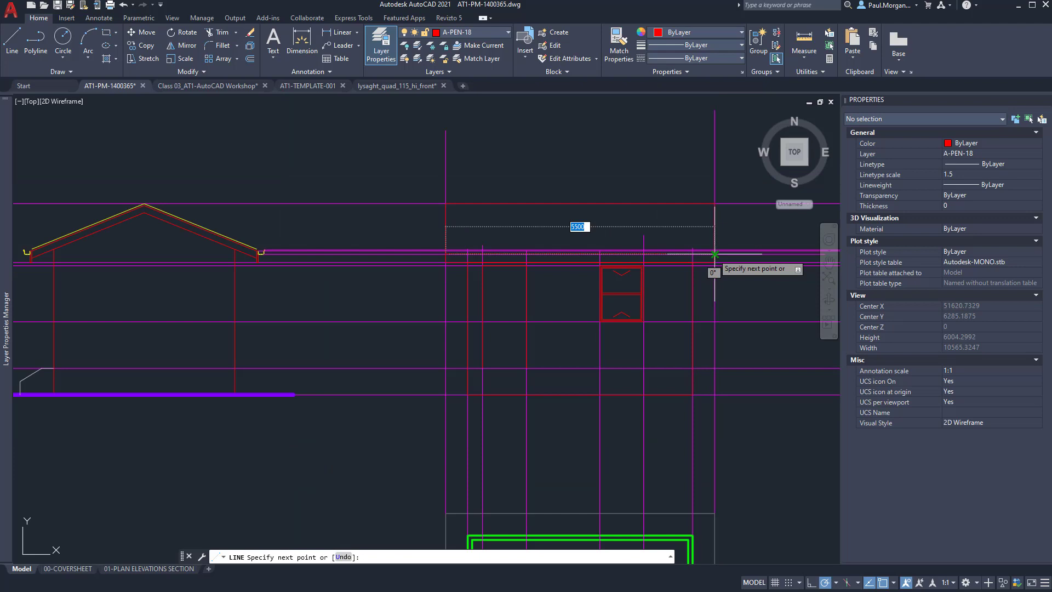
pyautogui.press('Return')
pyautogui.press('Return')
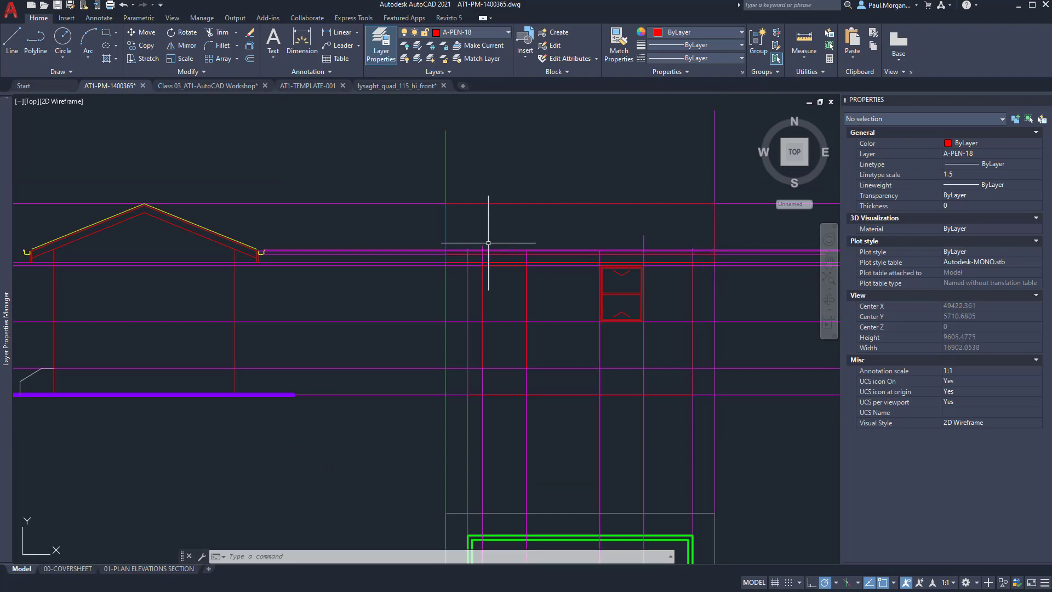
# Draw a line along the uppermost gutter height projection line, from the left to the right roof edge.
pyautogui.scroll(6, 488, 243)
pyautogui.write('l')
pyautogui.press('Return')
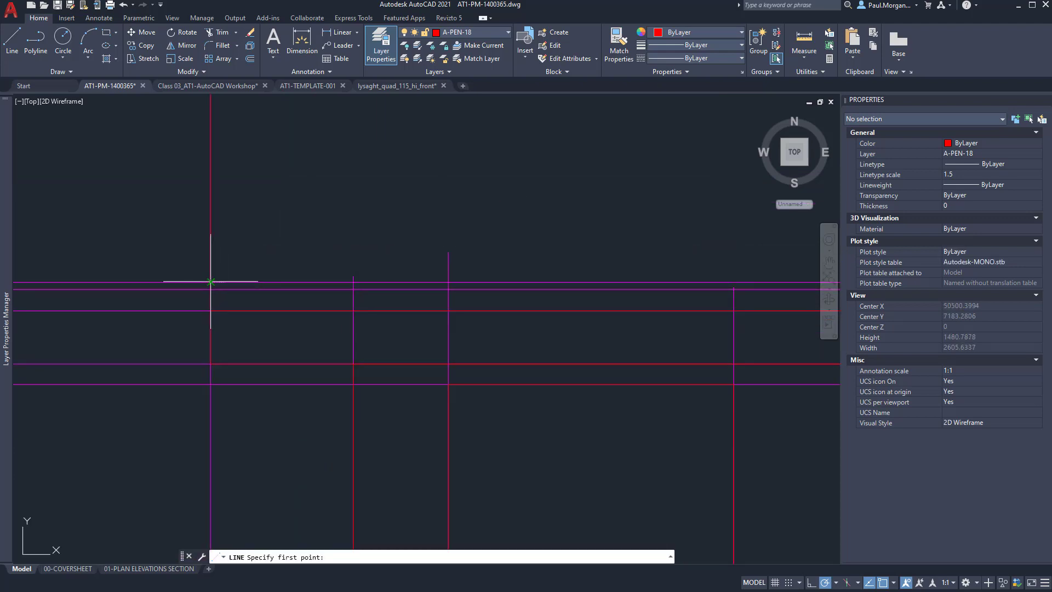
pyautogui.click(211, 281)
pyautogui.scroll(-2, 211, 281)
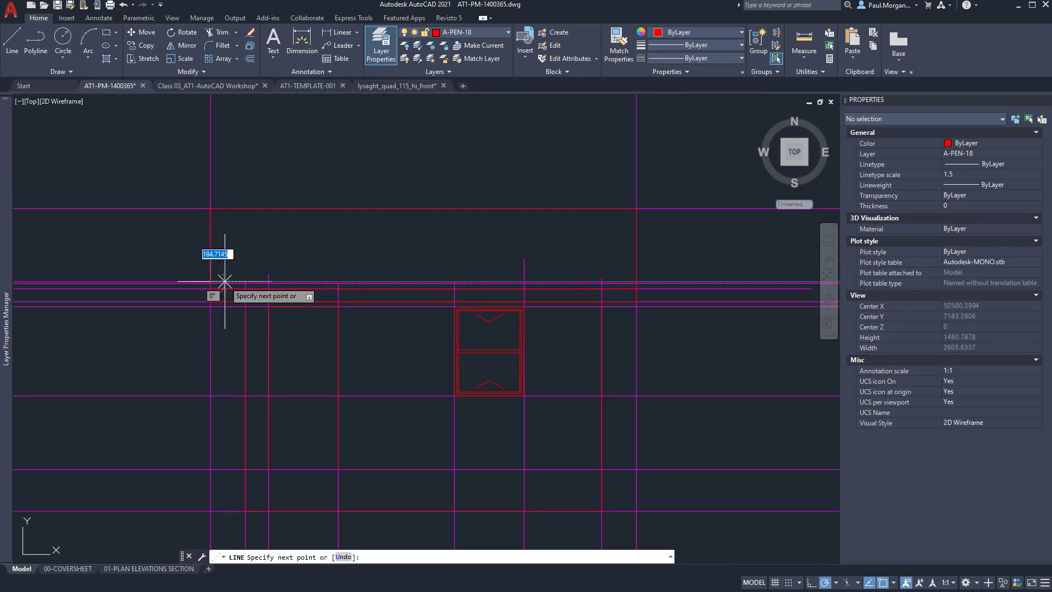
pyautogui.click(636, 283)
pyautogui.scroll(2, 637, 282)
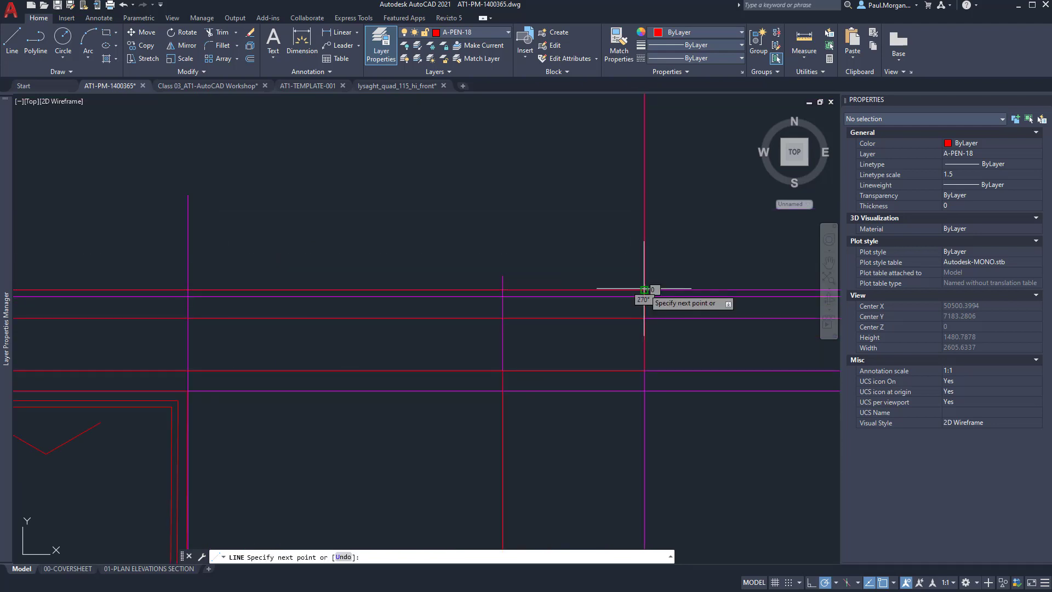
pyautogui.press('Return')
# Draw a line along the height projection line just below the gutter's top line, from the right to the left roof edge.
pyautogui.press('Return')
pyautogui.click(644, 297)
pyautogui.scroll(-3, 644, 296)
pyautogui.moveTo(309, 297); pyautogui.dragTo(624, 302, button='middle')
pyautogui.scroll(4, 592, 300)
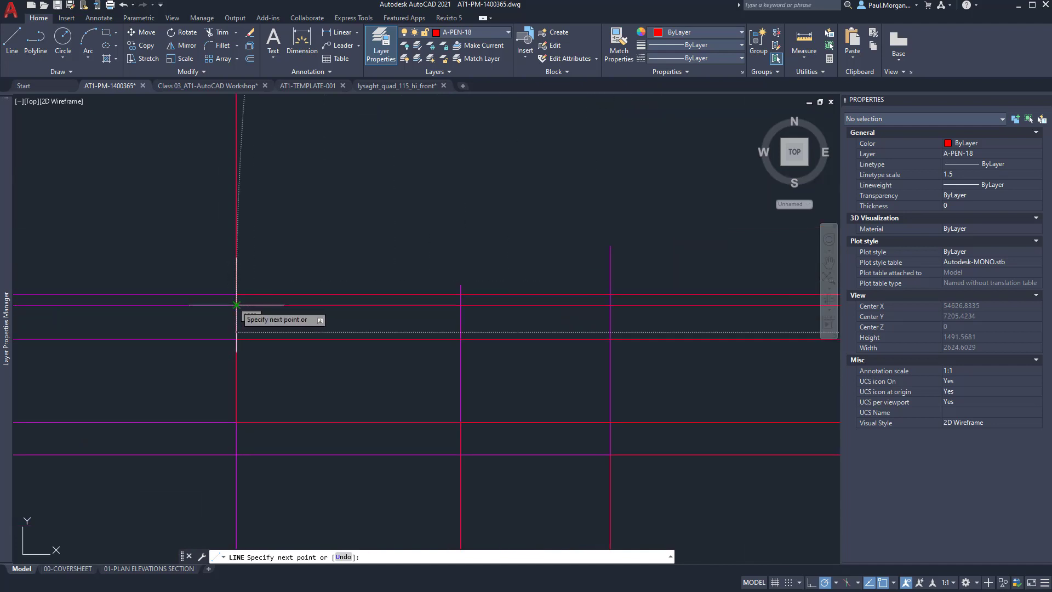
pyautogui.press('Escape')
# Draw a 5500 line over the roof outline's top edge, from its left corner to its right corner.
pyautogui.scroll(-3, 279, 298)
pyautogui.moveTo(380, 357); pyautogui.dragTo(394, 367, button='middle')
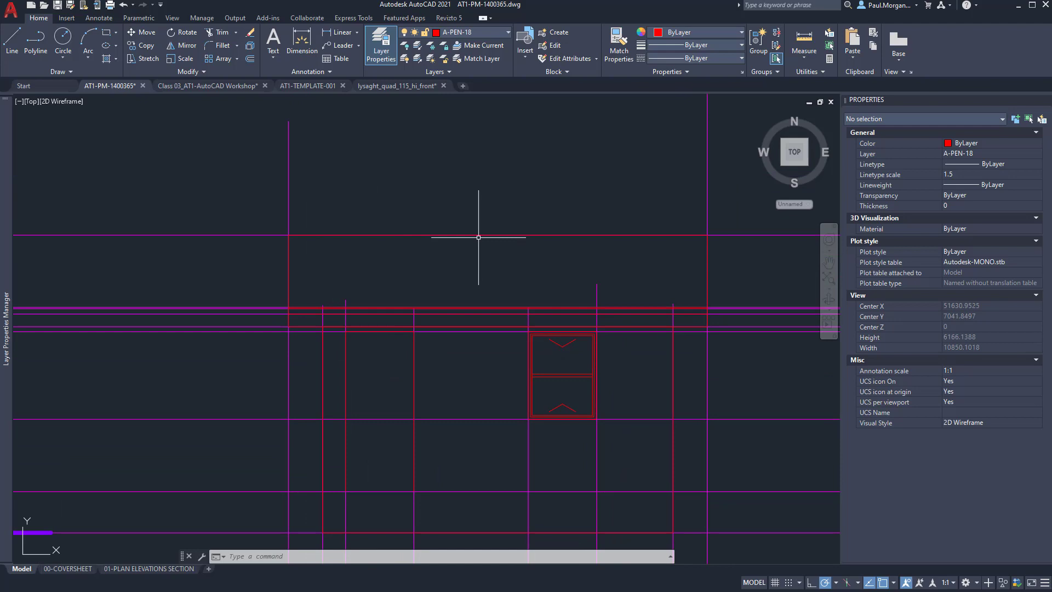
pyautogui.write('l')
pyautogui.press('Return')
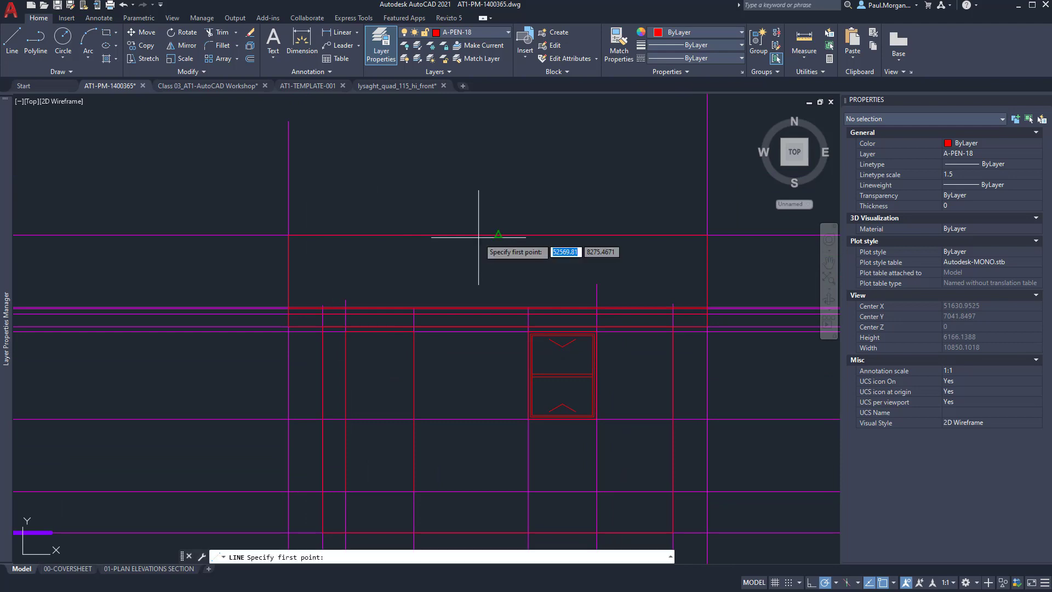
pyautogui.click(289, 235)
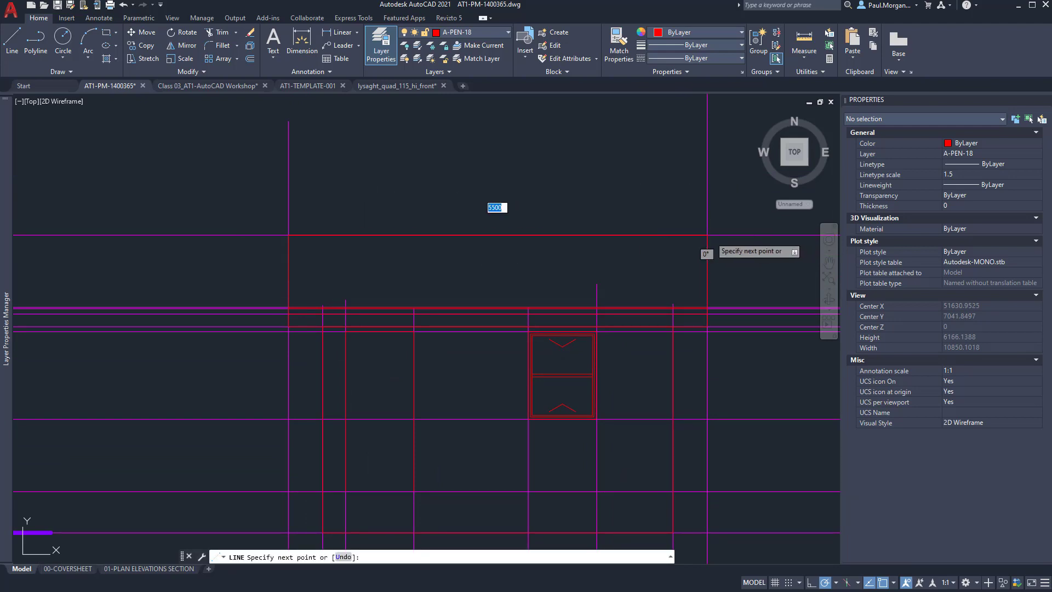
pyautogui.click(706, 235)
pyautogui.press('Escape')
# Move the new ridge line straight down by 50 from its right endpoint.
pyautogui.click(679, 235)
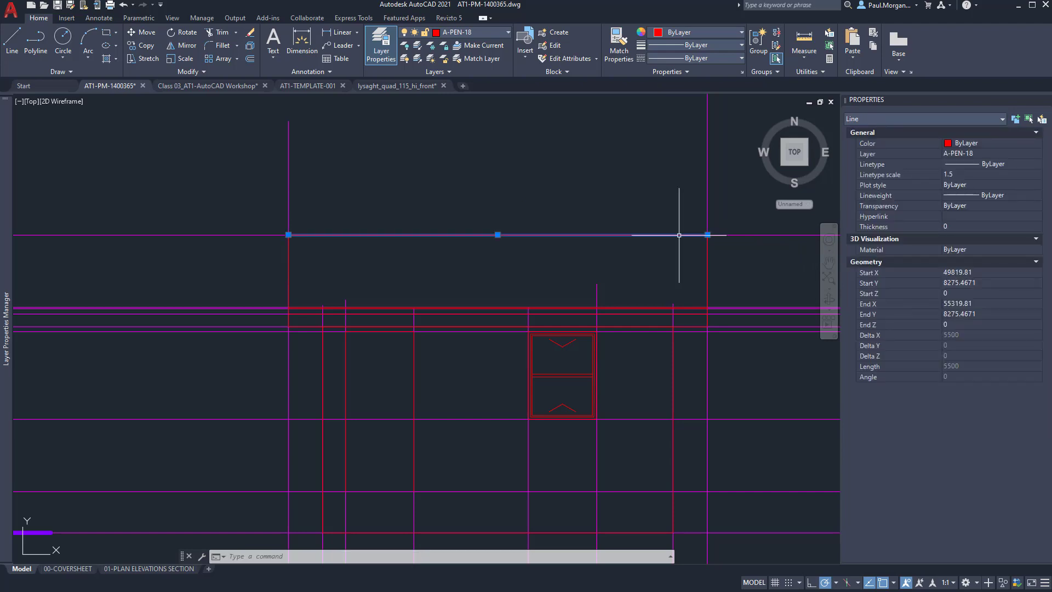
pyautogui.write('M')
pyautogui.press('Return')
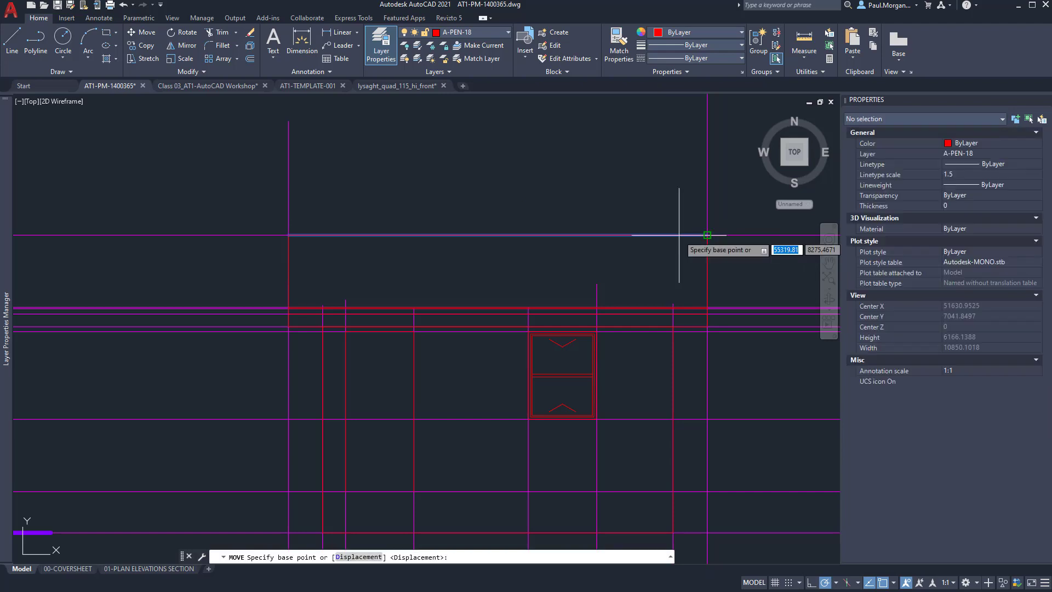
pyautogui.click(707, 235)
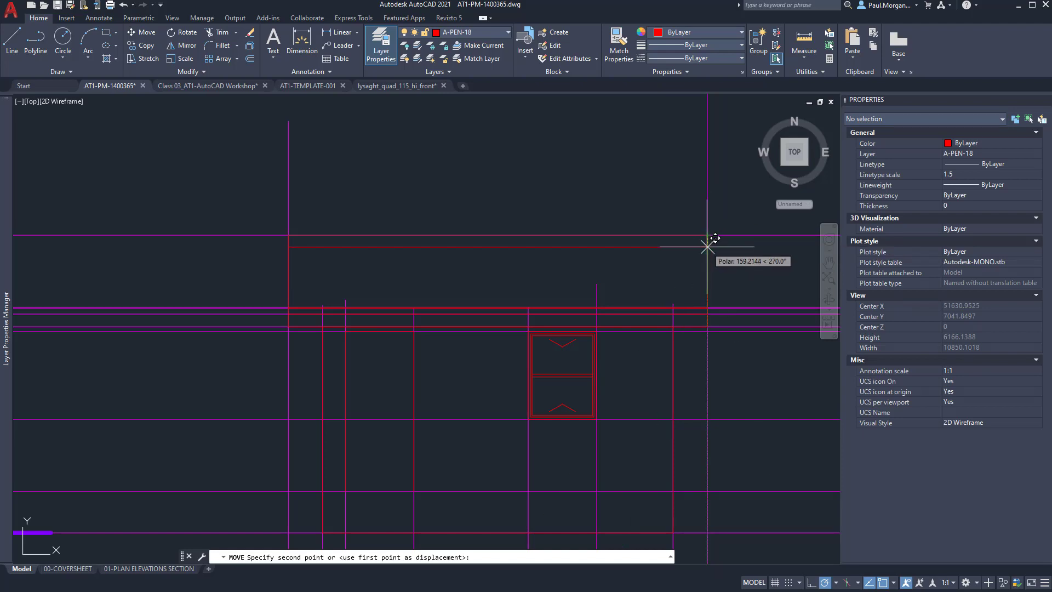
pyautogui.write('50')
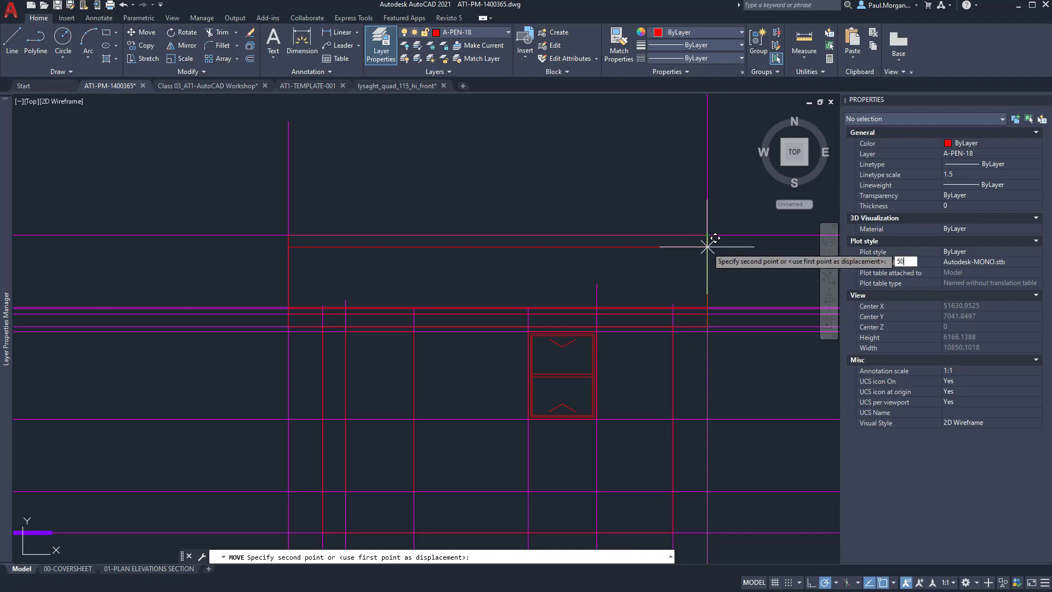
pyautogui.press('Return')
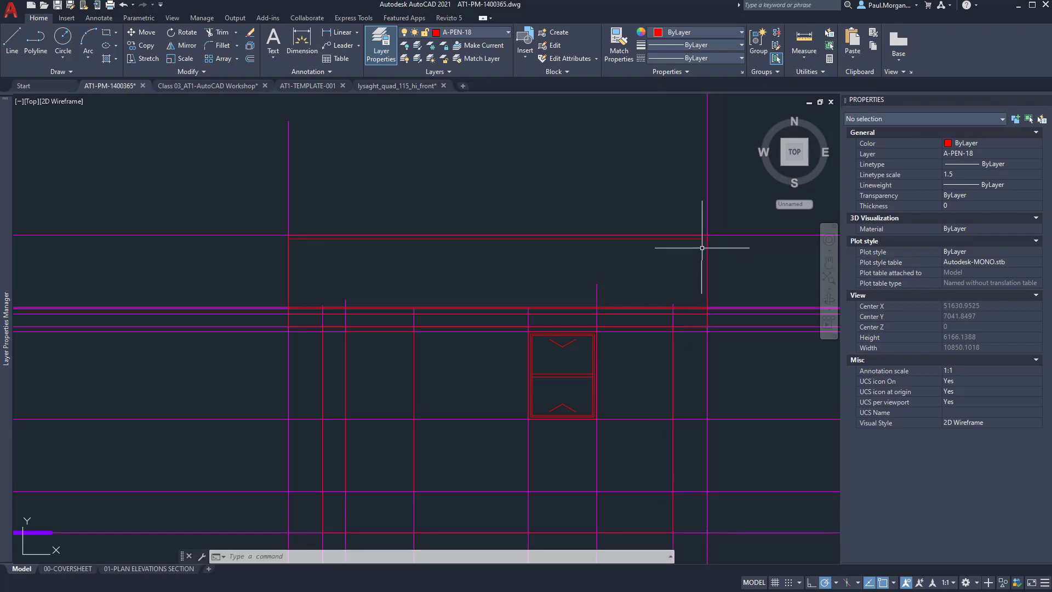
pyautogui.scroll(6, 672, 307)
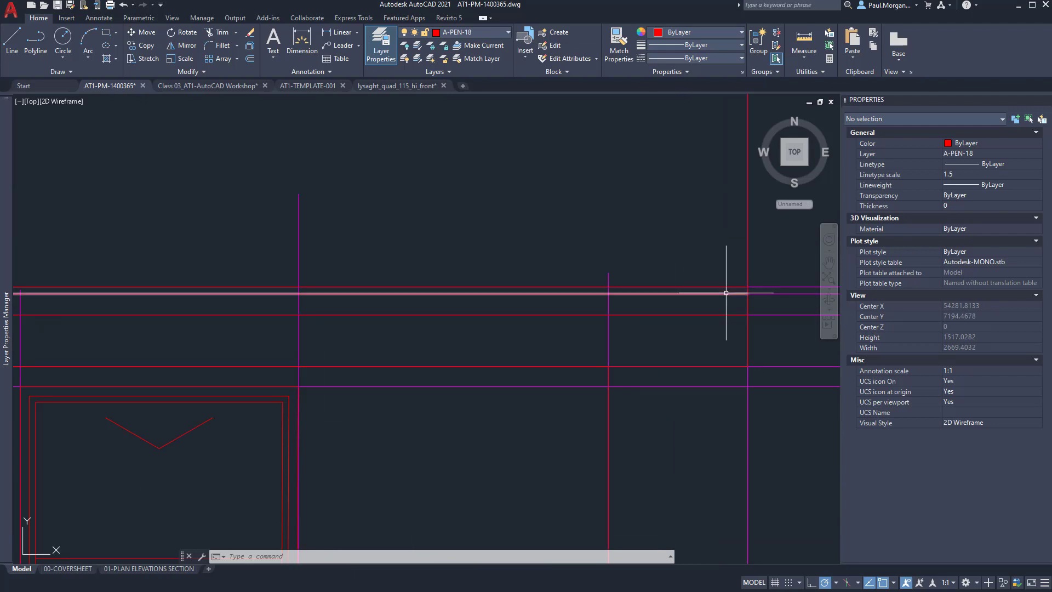
# Move the two horizontal gutter lines of the door-side elevation to the A-PEN-9 layer.
pyautogui.click(726, 293)
pyautogui.click(715, 315)
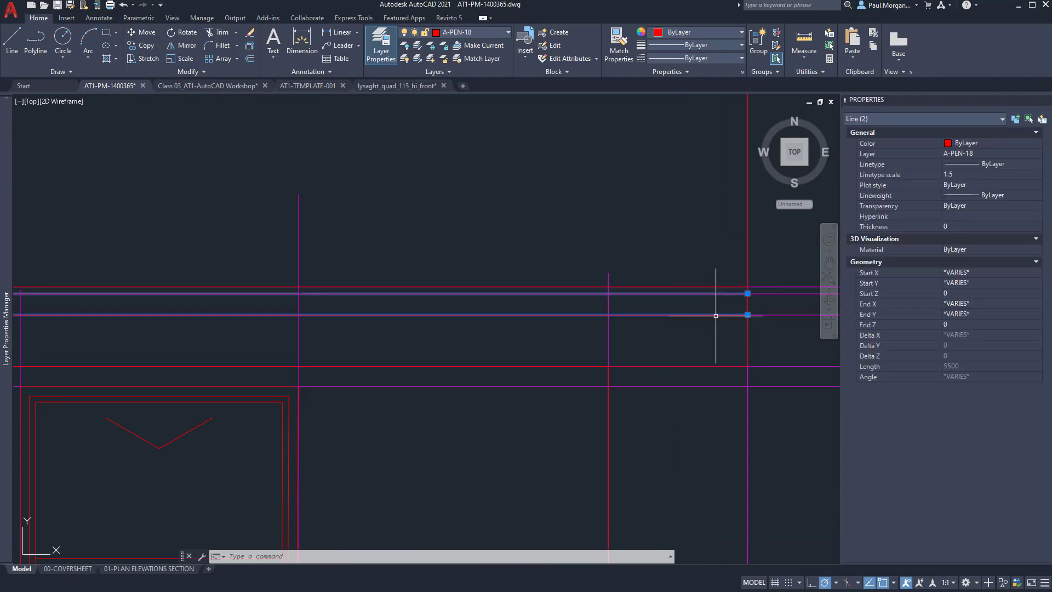
pyautogui.click(475, 32)
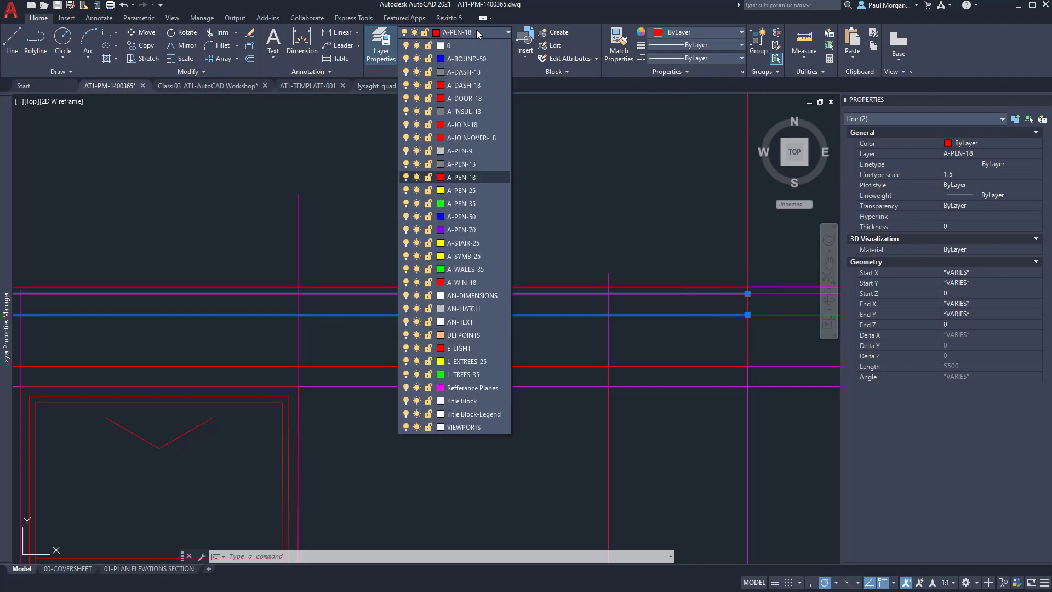
pyautogui.click(470, 152)
pyautogui.scroll(-2, 676, 259)
pyautogui.press('Escape')
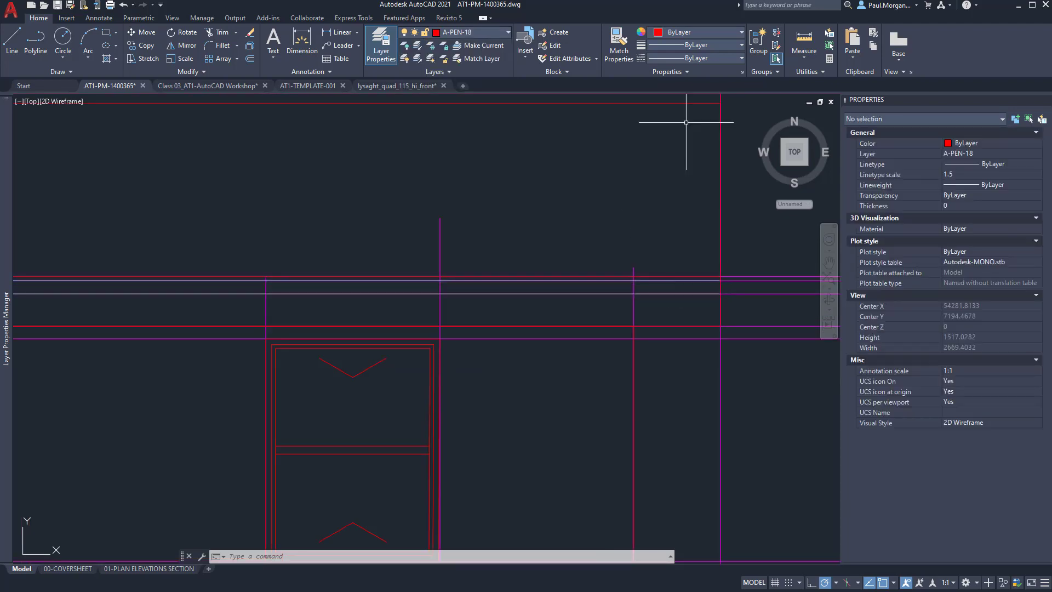
# Move the 5500 ridge line just below the roof outline's top edge to the A-PEN-9 layer.
pyautogui.moveTo(686, 122); pyautogui.dragTo(693, 162, button='middle')
pyautogui.click(693, 136)
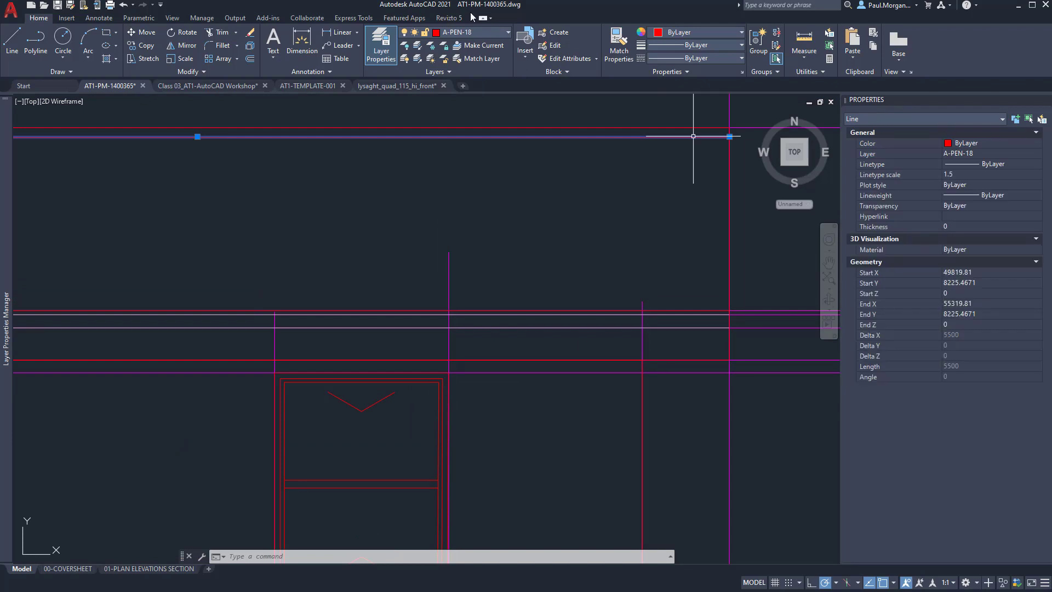
pyautogui.click(463, 33)
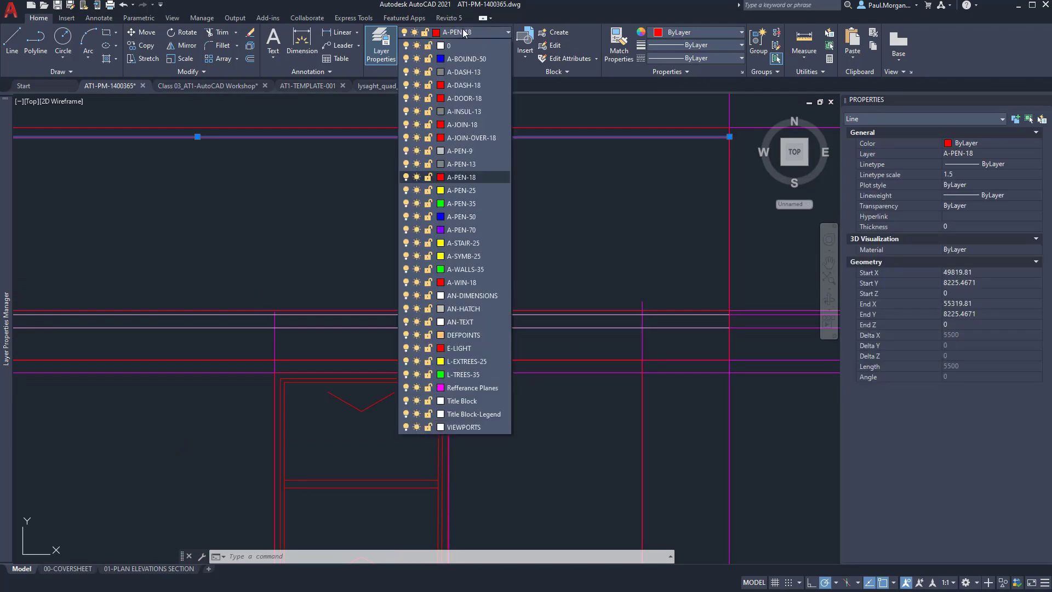
pyautogui.click(460, 153)
pyautogui.press('Escape')
# Turn off the Refferance Planes layer to hide the construction lines.
pyautogui.scroll(-3, 630, 186)
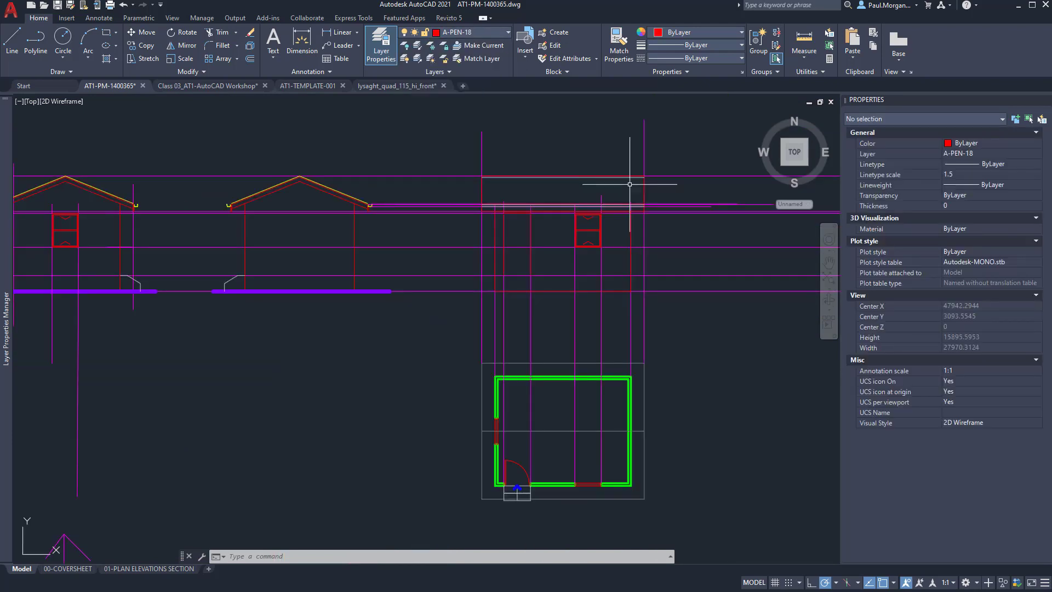
pyautogui.moveTo(10, 250)
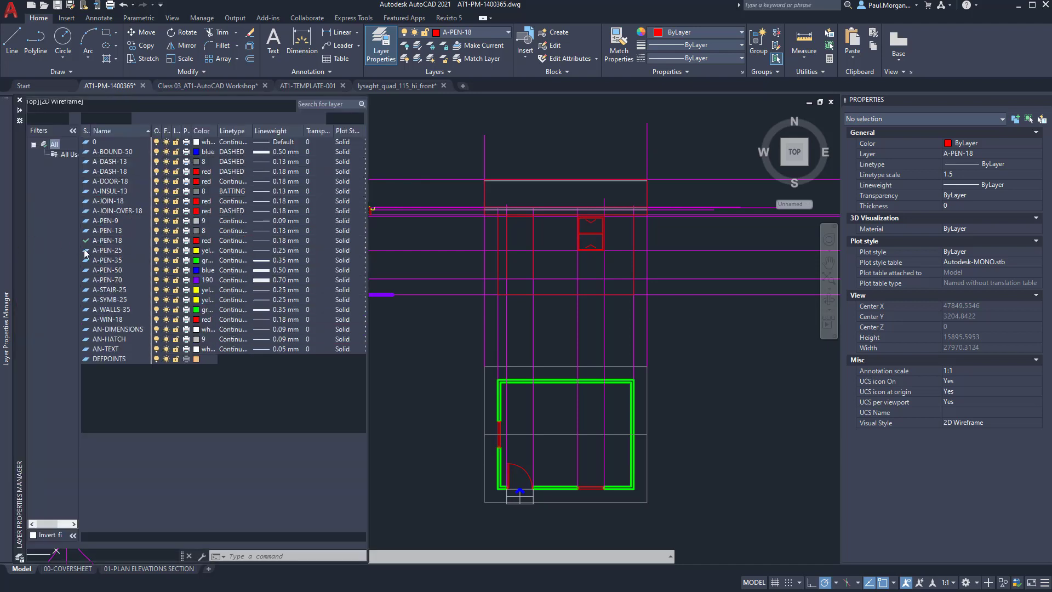
pyautogui.click(150, 394)
pyautogui.click(157, 398)
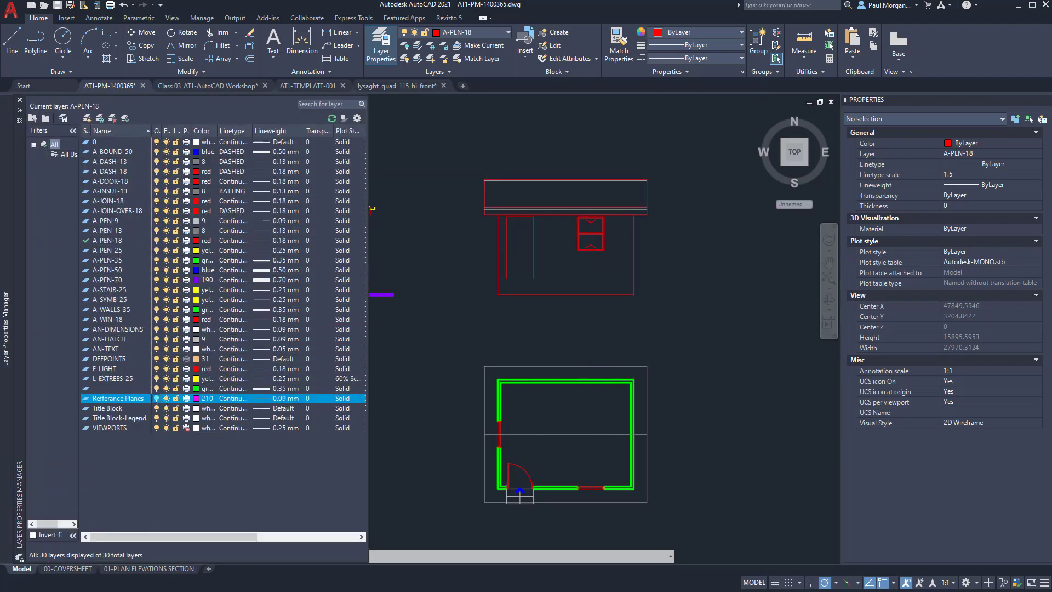
pyautogui.moveTo(533, 251)
pyautogui.mouseDown(button='middle')
pyautogui.moveTo(568, 249)
pyautogui.moveTo(547, 296)
pyautogui.mouseUp(button='middle')
pyautogui.scroll(2, 567, 253)
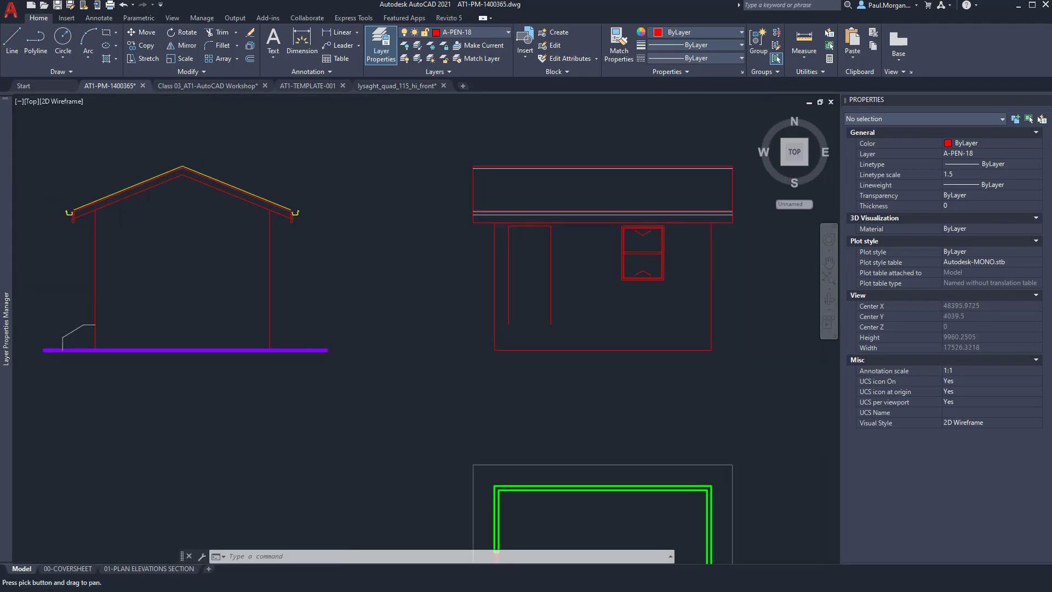
# Make A-DOOR-18 the current layer and trace the door opening with a 900 by 2100 rectangular polyline.
pyautogui.scroll(4, 556, 286)
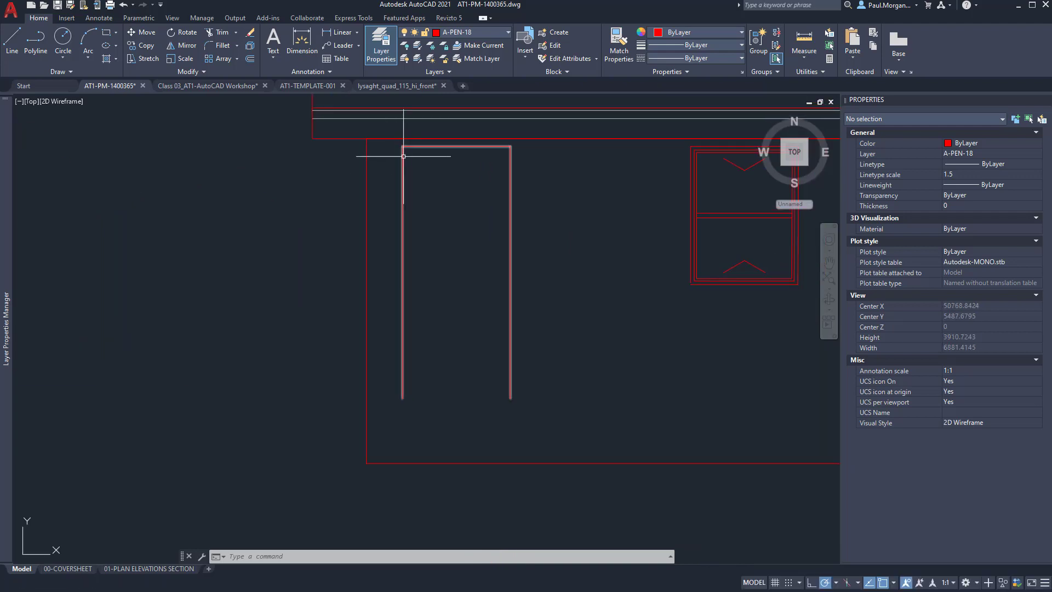
pyautogui.click(470, 32)
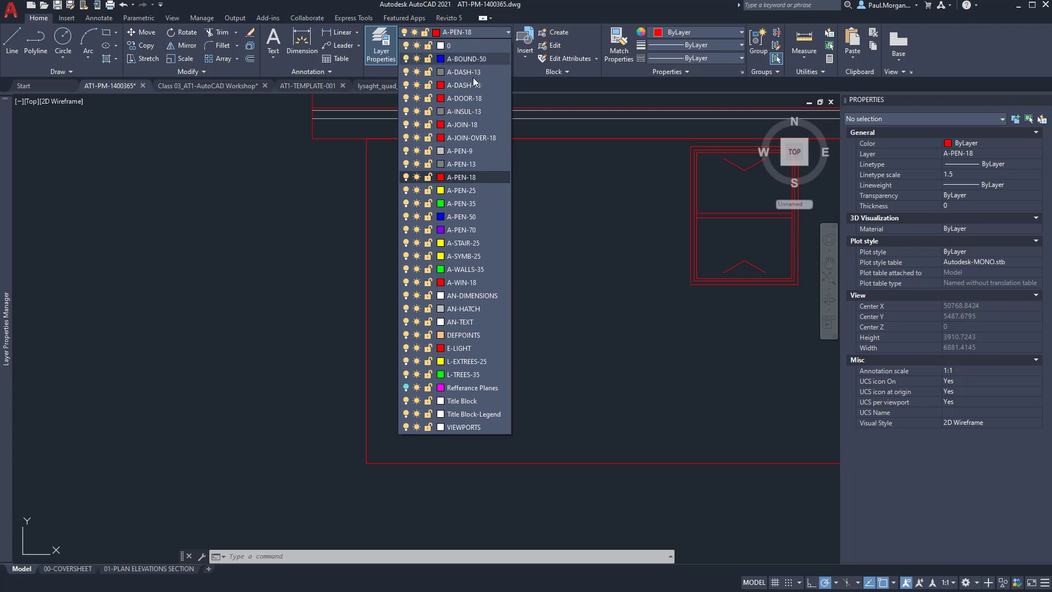
pyautogui.click(471, 98)
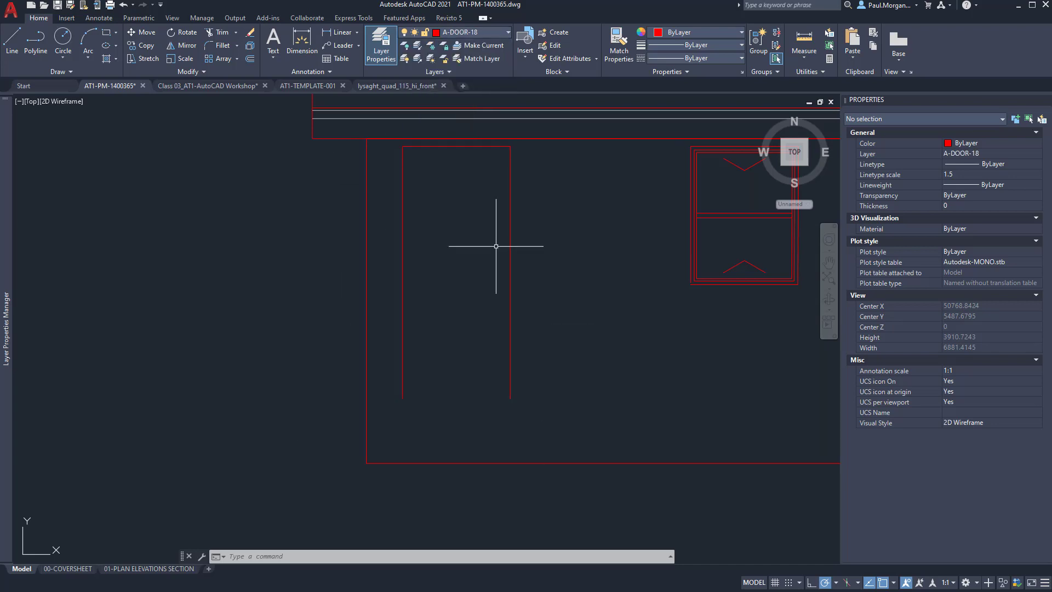
pyautogui.press('Return')
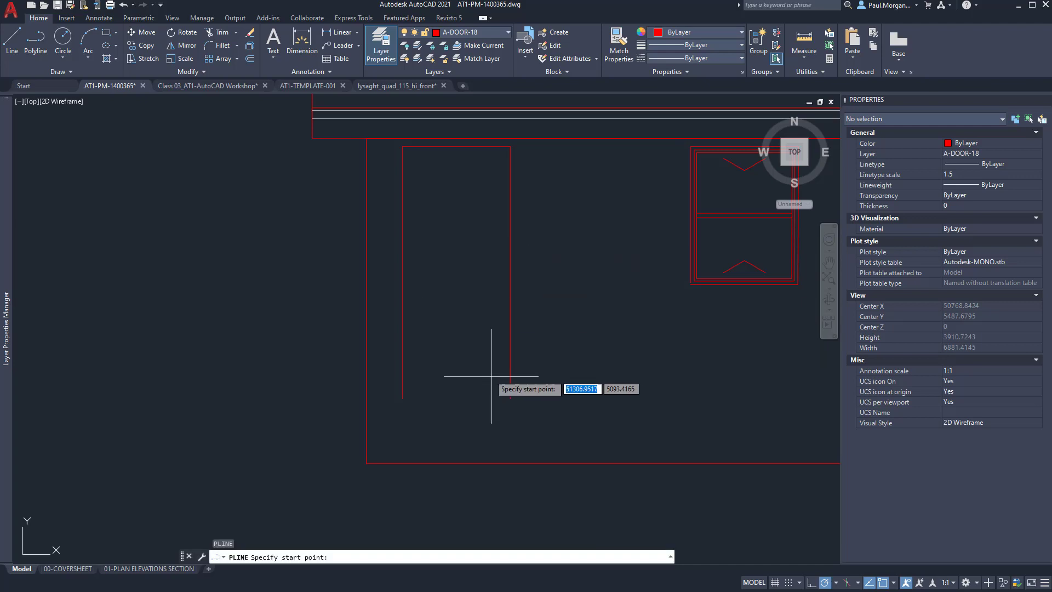
pyautogui.click(511, 398)
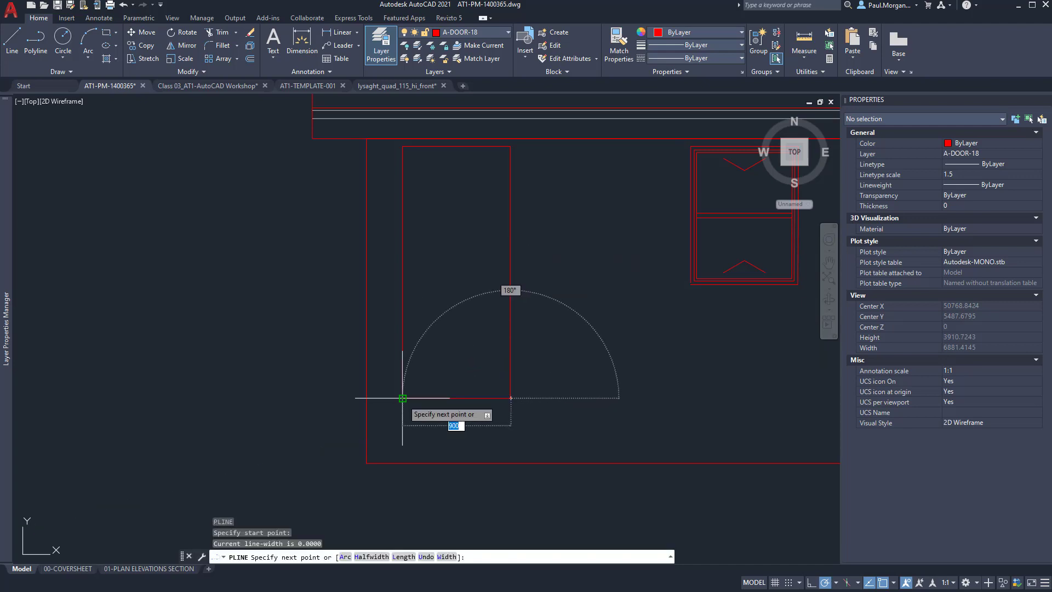
pyautogui.click(402, 398)
pyautogui.click(403, 146)
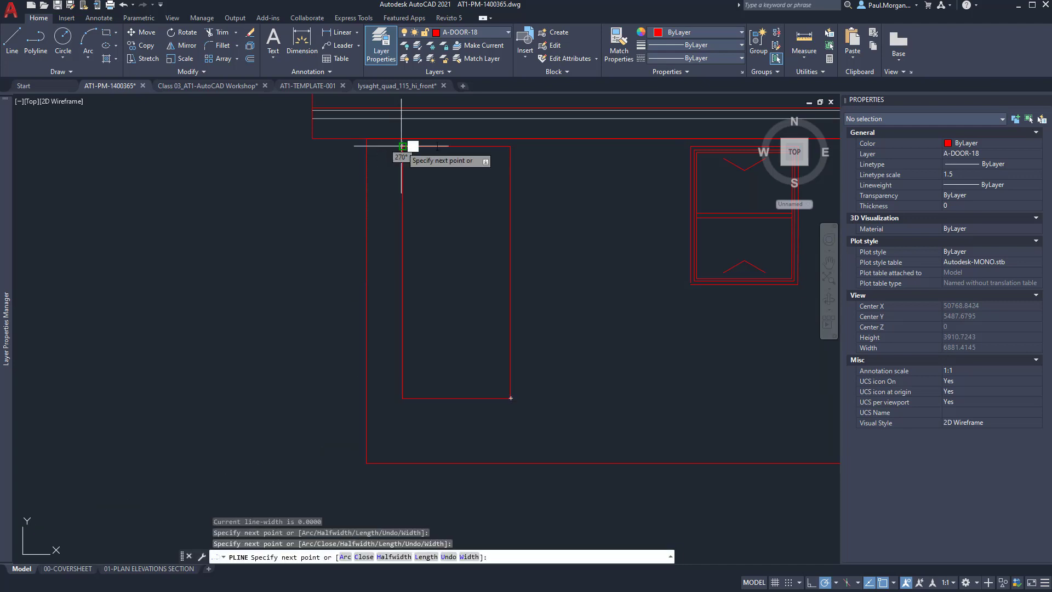
pyautogui.click(511, 147)
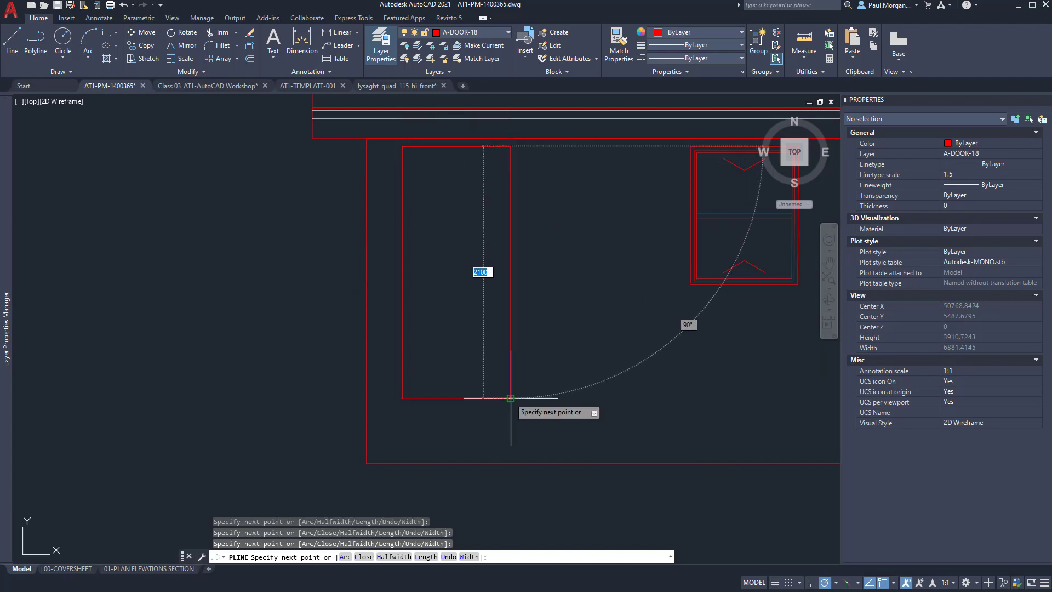
pyautogui.click(511, 398)
pyautogui.press('Escape')
pyautogui.press('Escape')
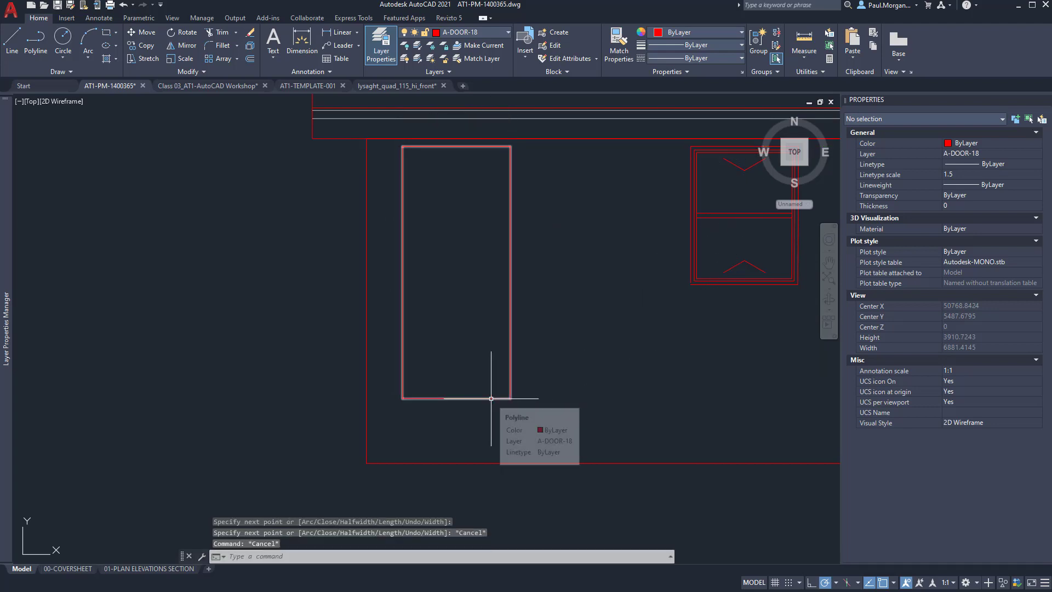
# Delete the original three-sided A-PEN-18 door polyline, keeping the new A-DOOR-18 rectangle.
pyautogui.click(510, 379)
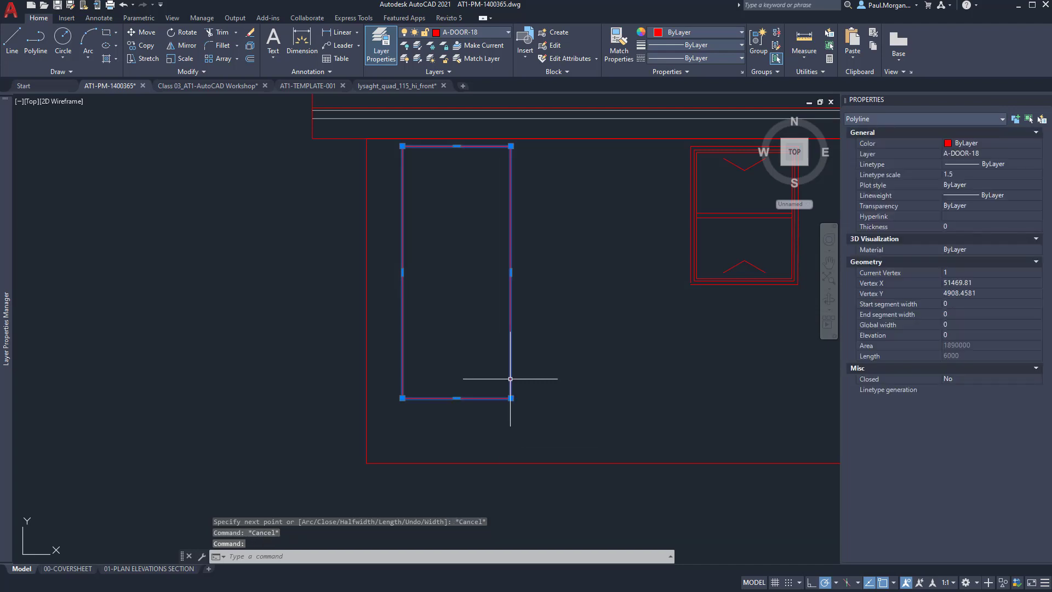
pyautogui.press('Escape')
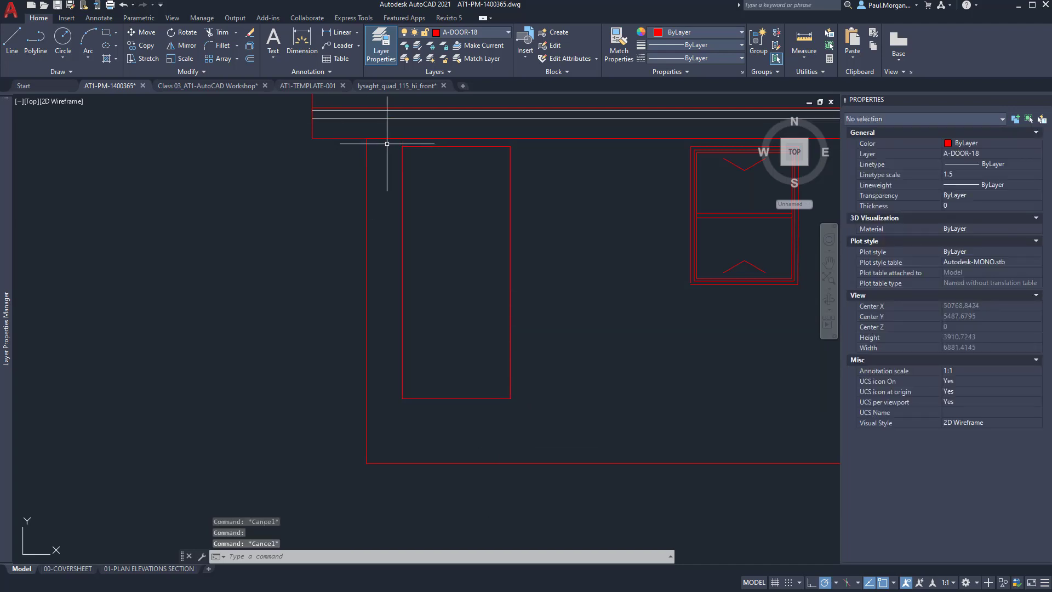
pyautogui.moveTo(519, 170); pyautogui.dragTo(501, 183)
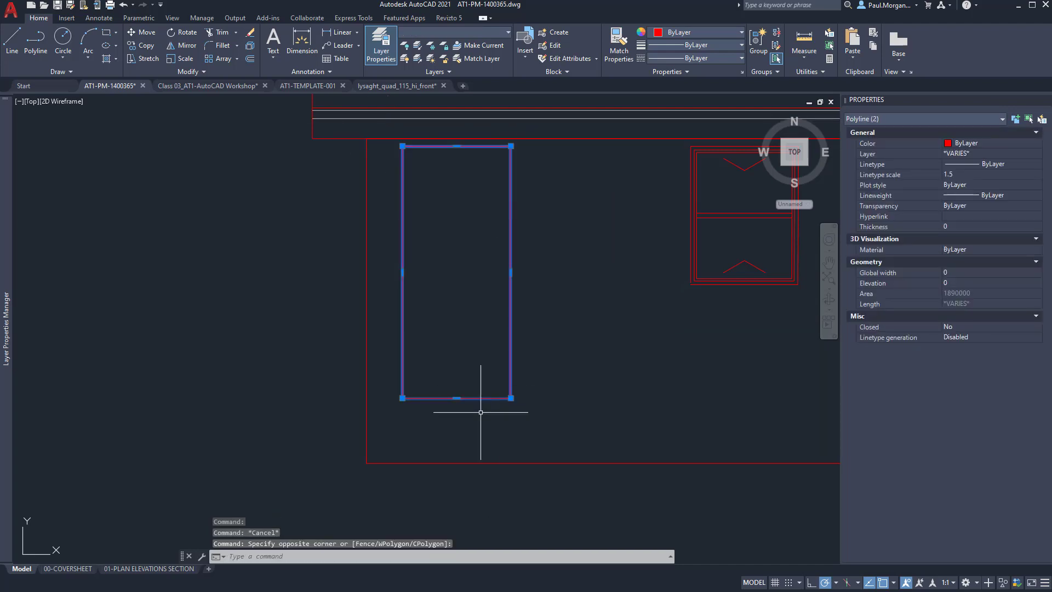
pyautogui.keyDown('shift'); pyautogui.click(485, 323); pyautogui.keyUp('shift')
pyautogui.keyDown('shift'); pyautogui.click(463, 430); pyautogui.keyUp('shift')
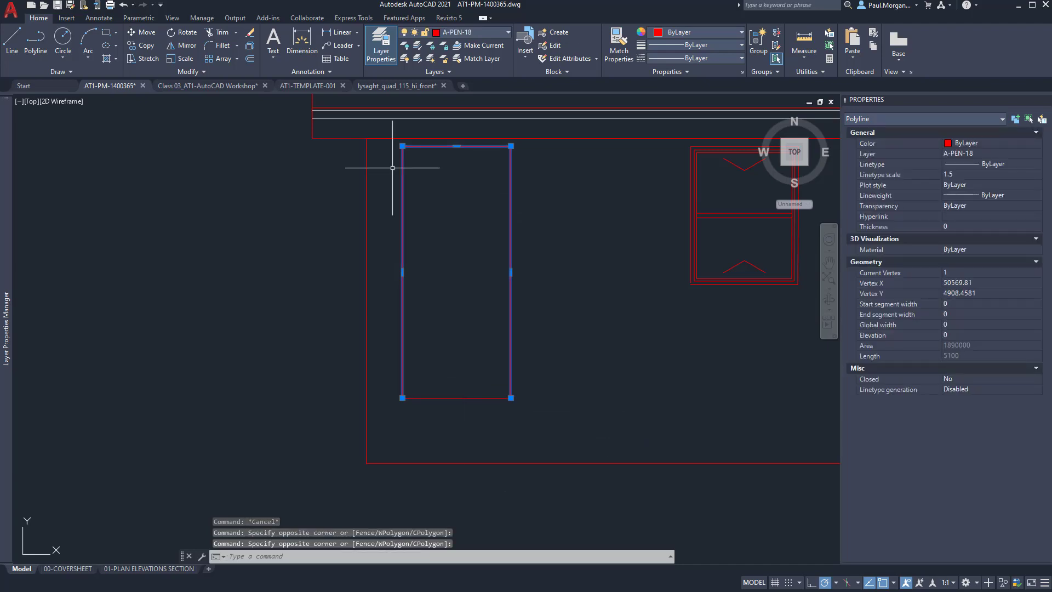
pyautogui.press('Delete')
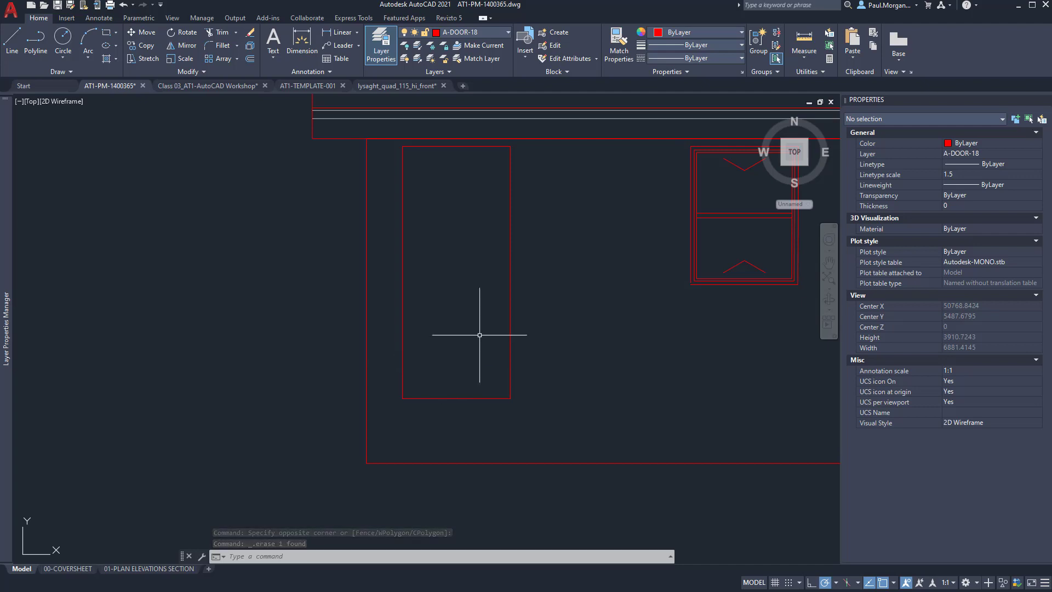
# Offset the door rectangle inward by 50 to form the door frame.
pyautogui.scroll(-5, 458, 333)
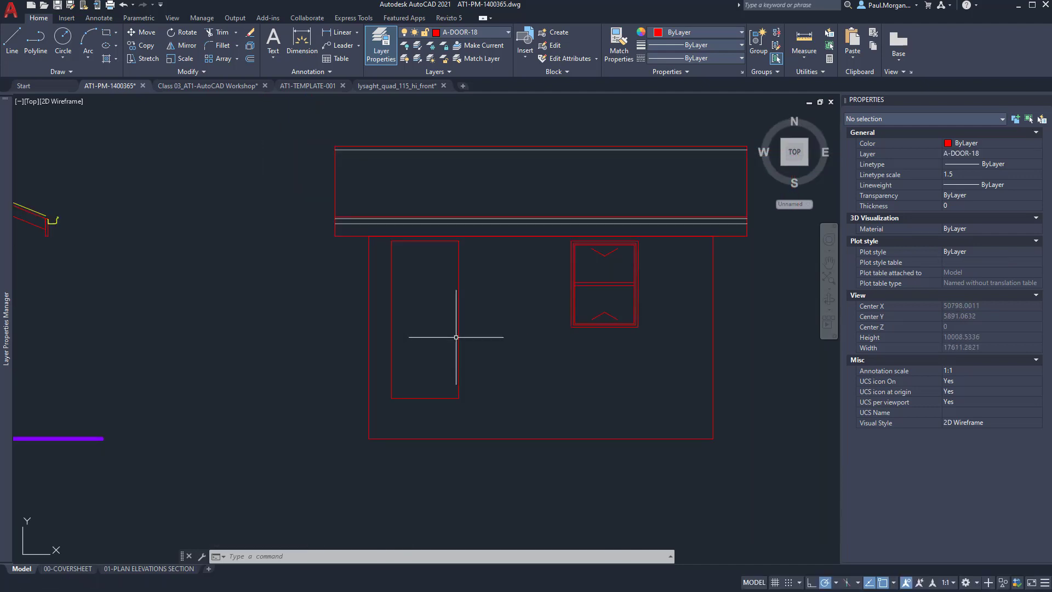
pyautogui.scroll(3, 456, 337)
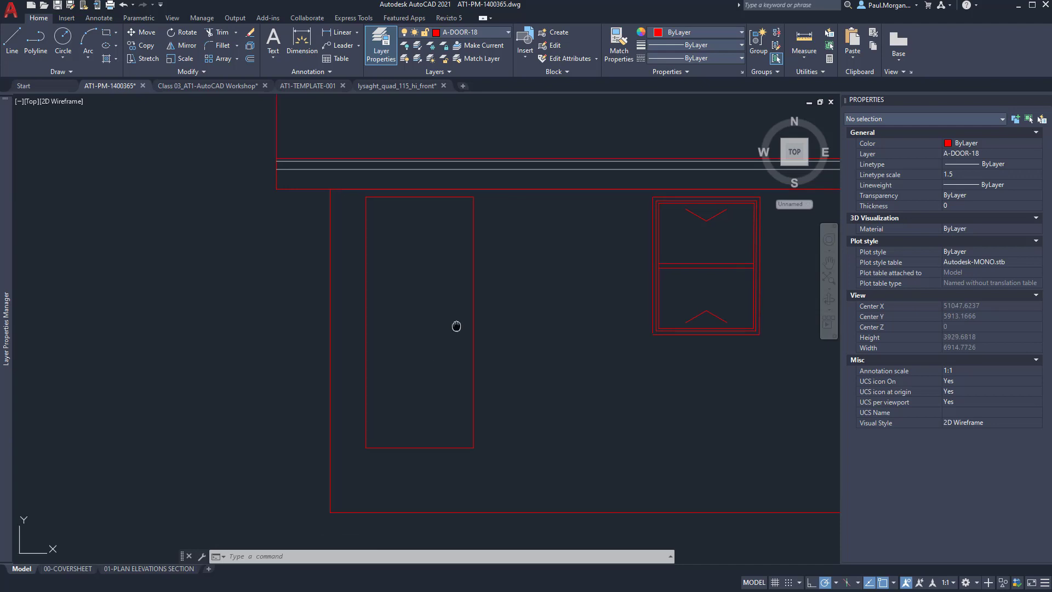
pyautogui.moveTo(432, 362); pyautogui.dragTo(485, 389, button='middle')
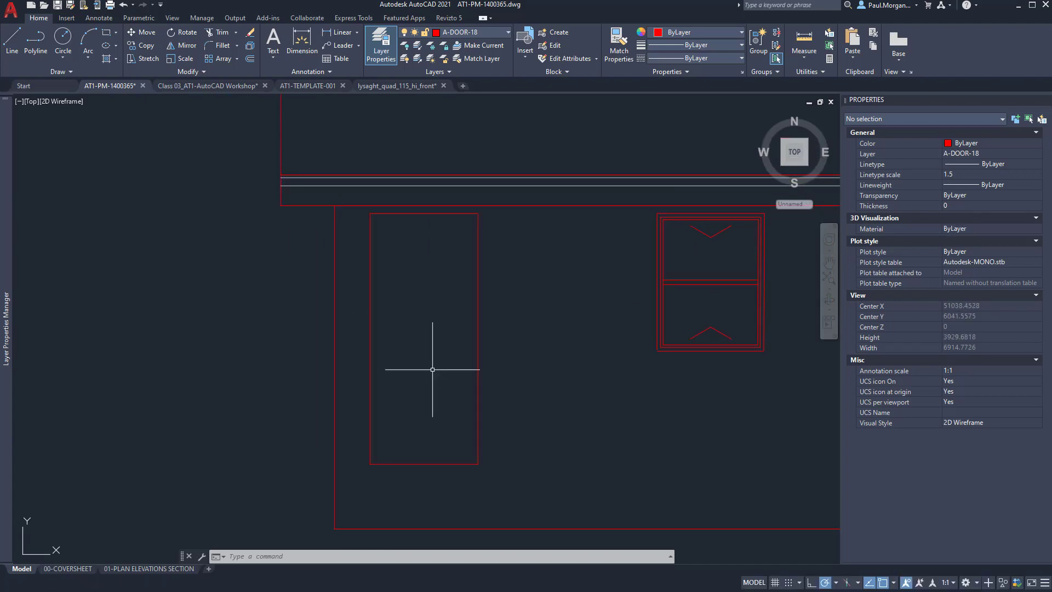
pyautogui.write('o')
pyautogui.press('Return')
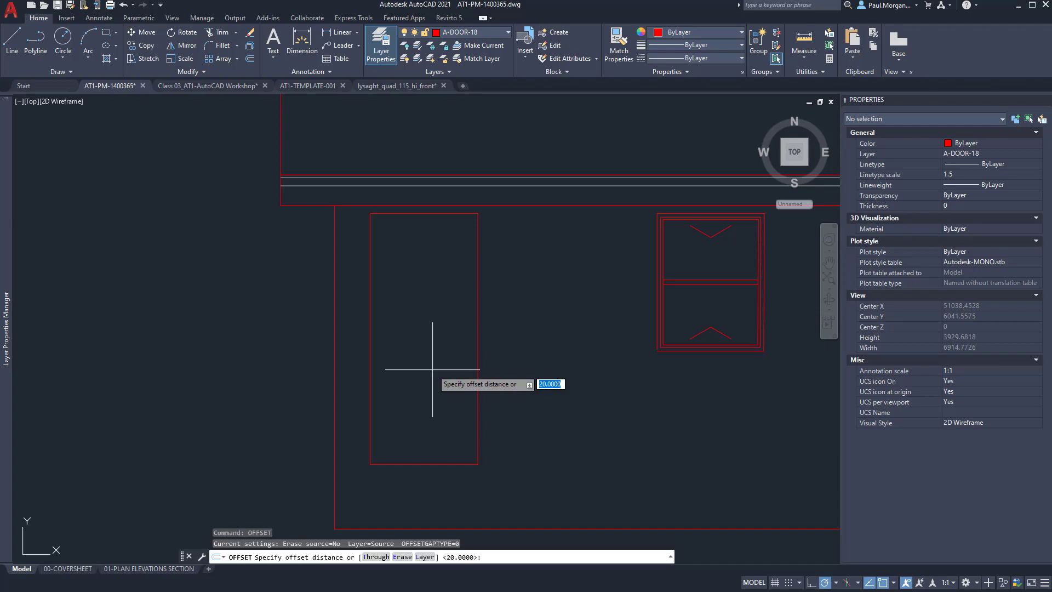
pyautogui.click(476, 352)
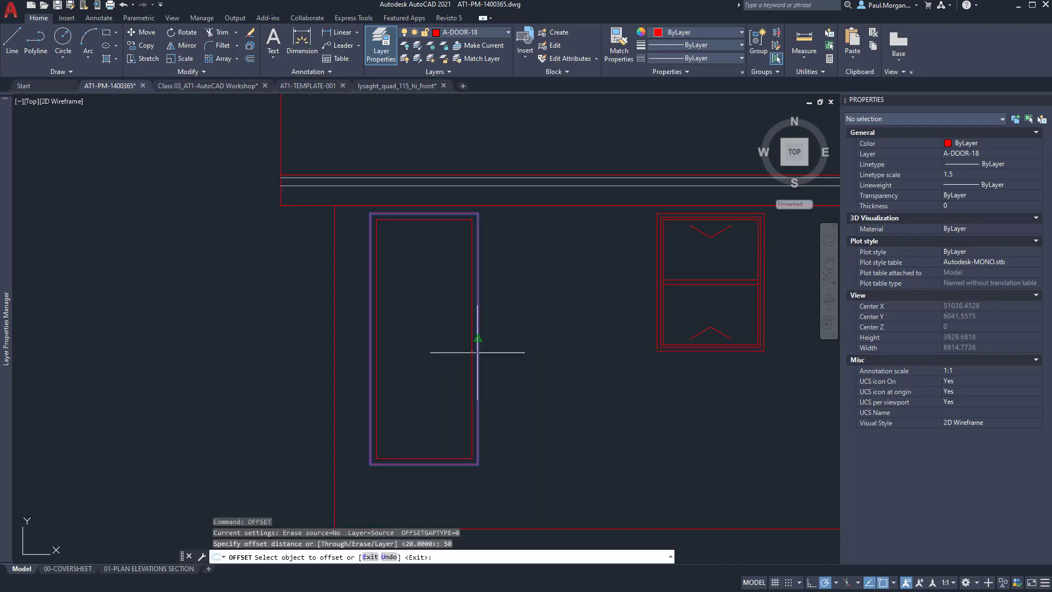
pyautogui.click(423, 377)
pyautogui.moveTo(419, 381); pyautogui.dragTo(439, 364, button='middle')
pyautogui.press('Escape')
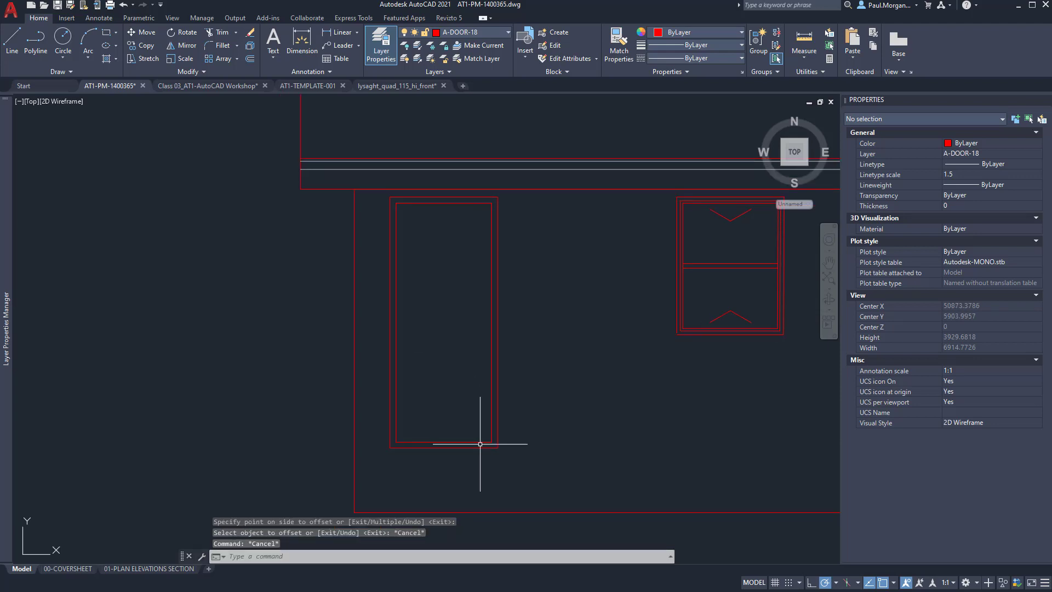
# Explode the inner door outline and erase its bottom line.
pyautogui.click(452, 441)
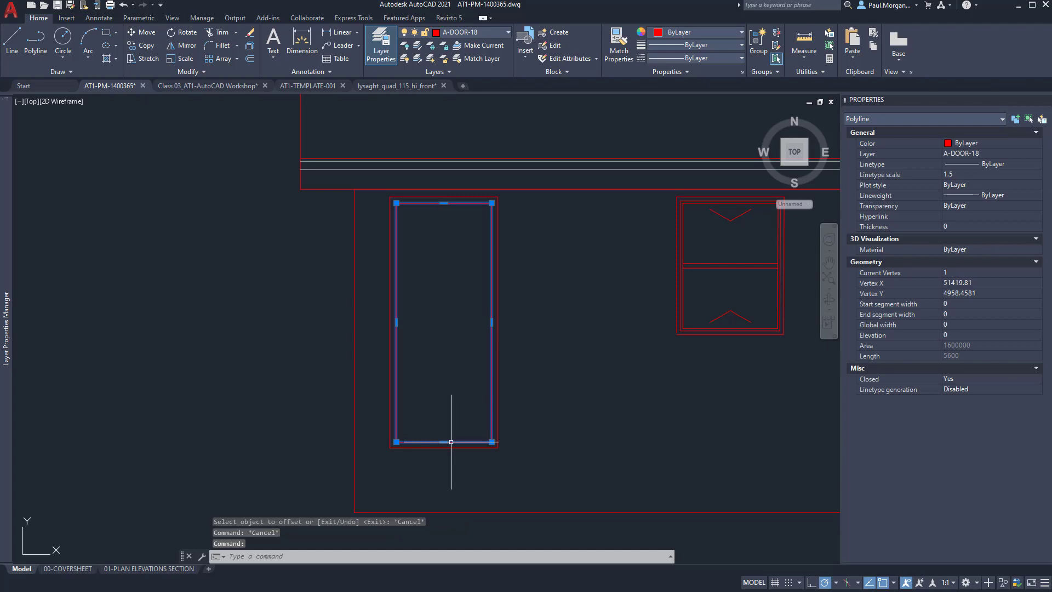
pyautogui.write('e')
pyautogui.press('Return')
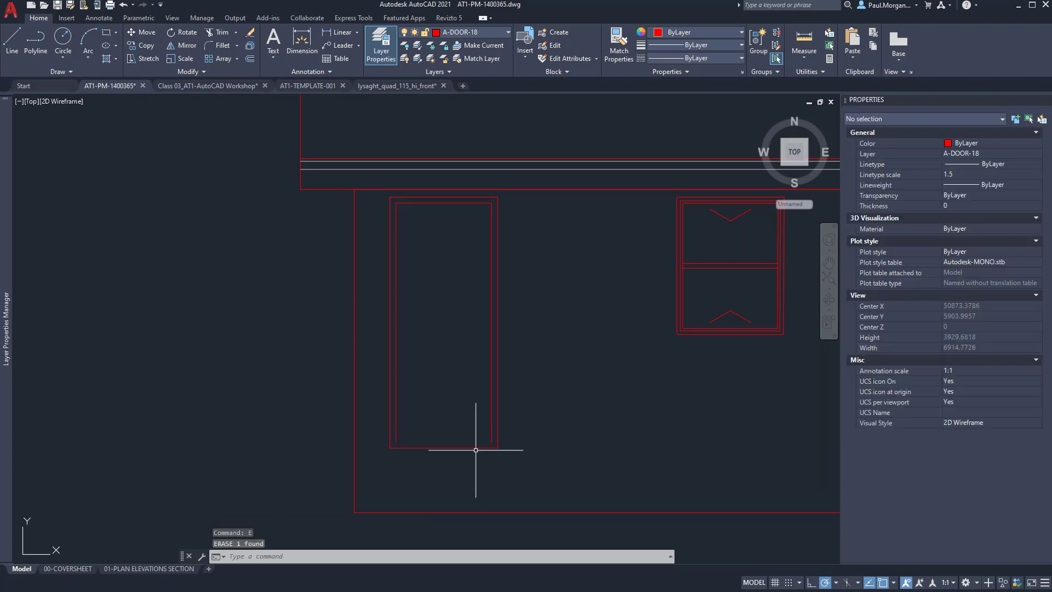
# Extend both inner vertical door frame lines down to the bottom edge of the outer door outline.
pyautogui.scroll(2, 476, 450)
pyautogui.write('exte')
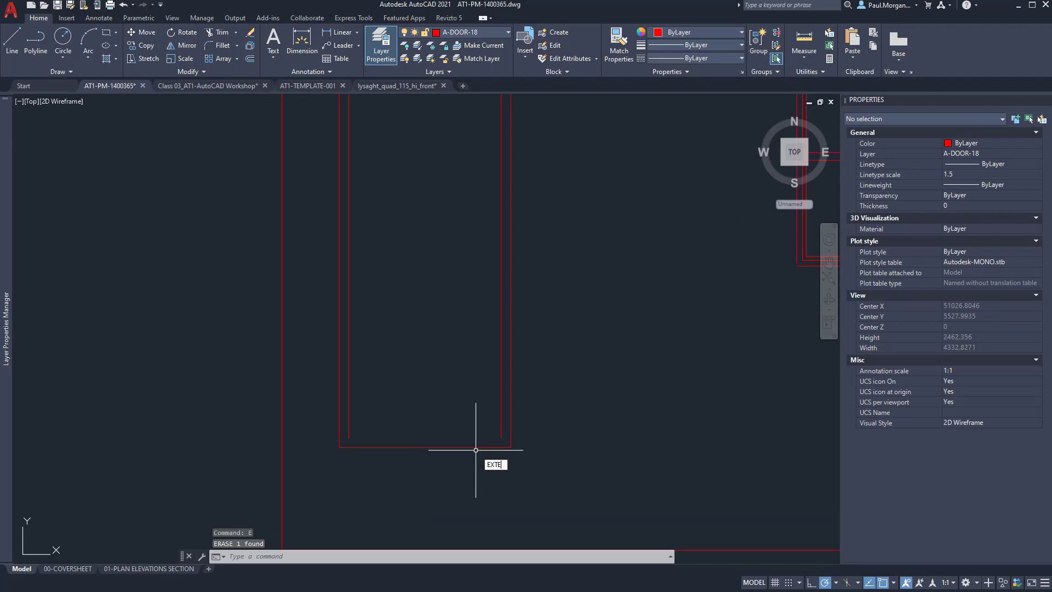
pyautogui.write('nd')
pyautogui.press('Return')
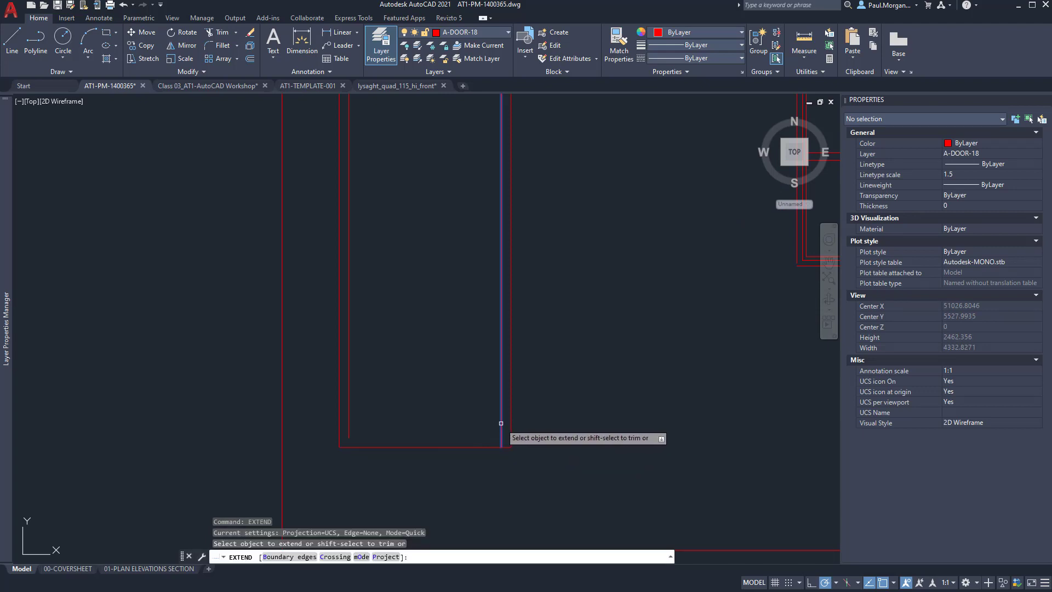
pyautogui.click(349, 436)
pyautogui.scroll(-2, 378, 389)
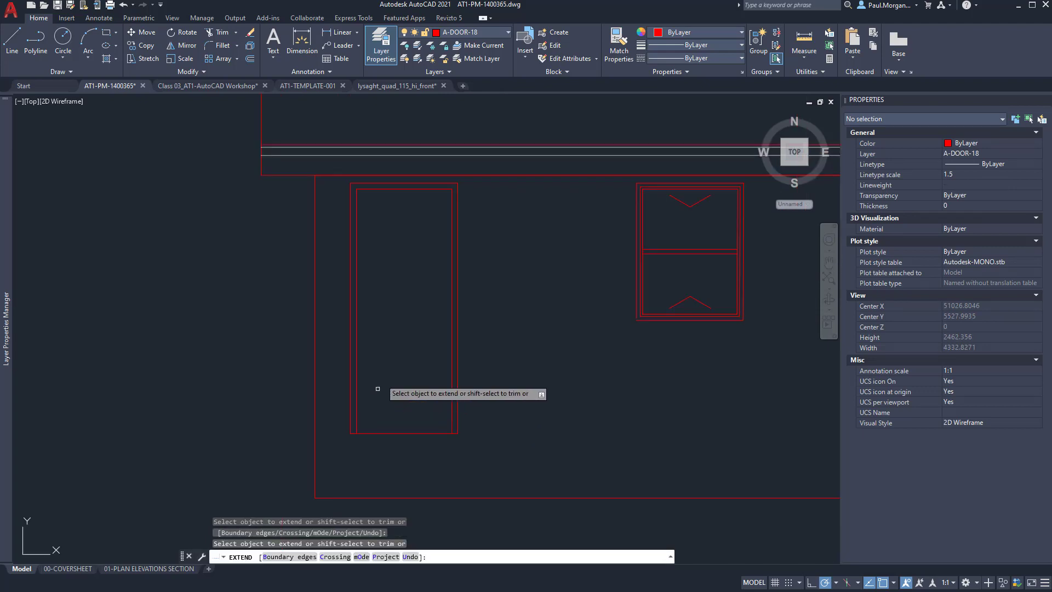
pyautogui.press('Escape')
pyautogui.press('Escape')
# Draw the door swing polyline from the inner frame's top-left corner to the midpoint of its right side and back to the bottom-left corner.
pyautogui.moveTo(488, 362)
pyautogui.mouseDown(button='middle')
pyautogui.moveTo(529, 393)
pyautogui.moveTo(572, 386)
pyautogui.mouseUp(button='middle')
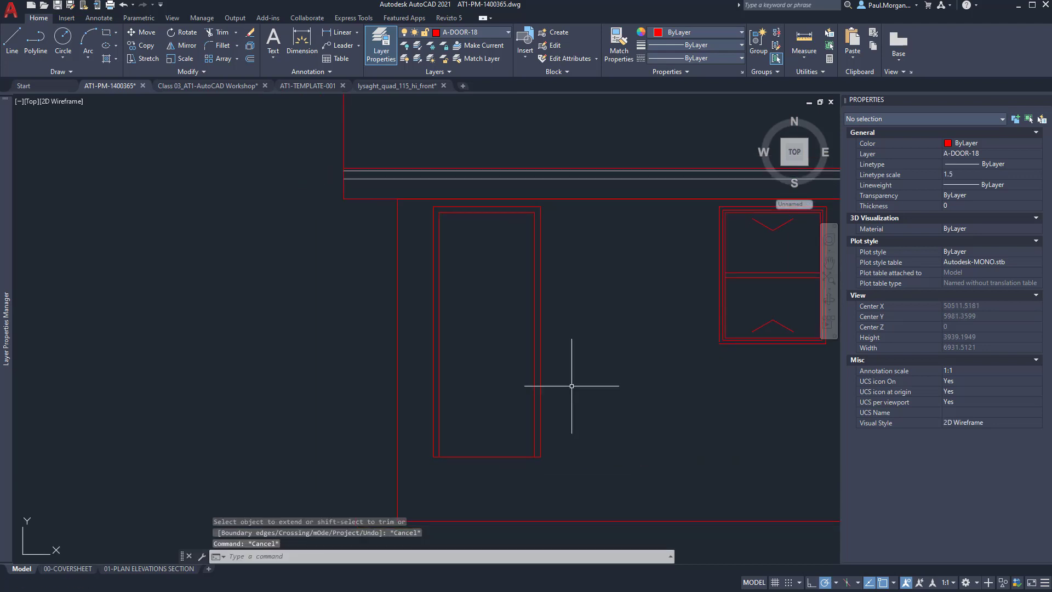
pyautogui.write('pl')
pyautogui.press('Return')
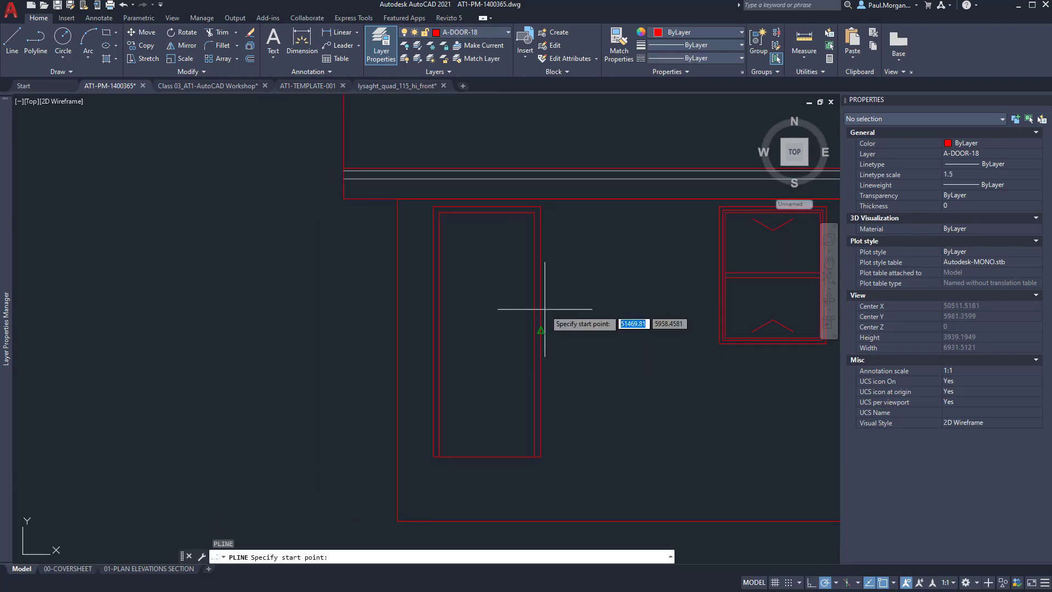
pyautogui.click(439, 212)
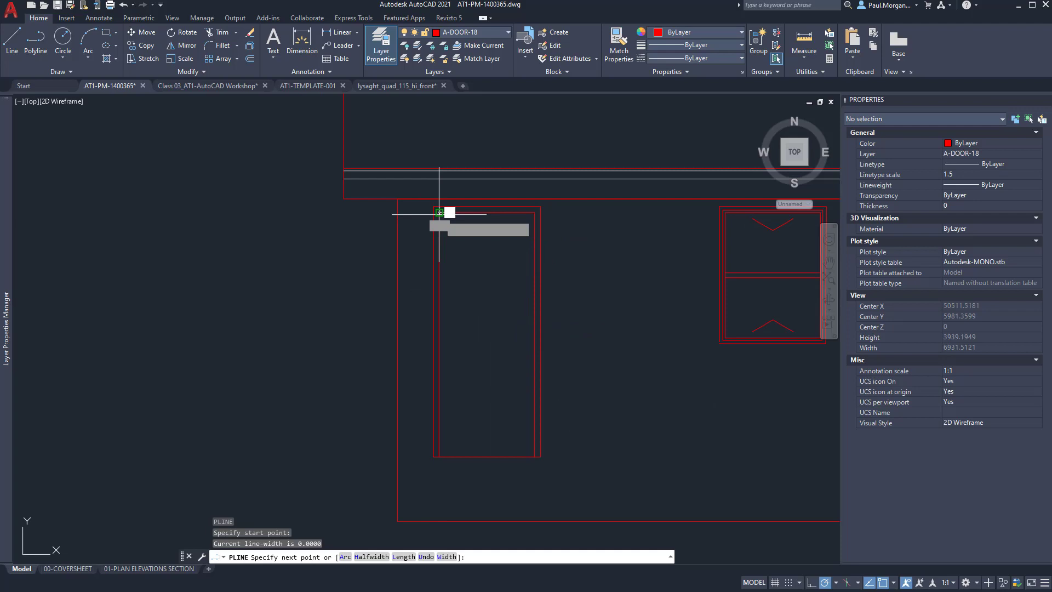
pyautogui.click(534, 334)
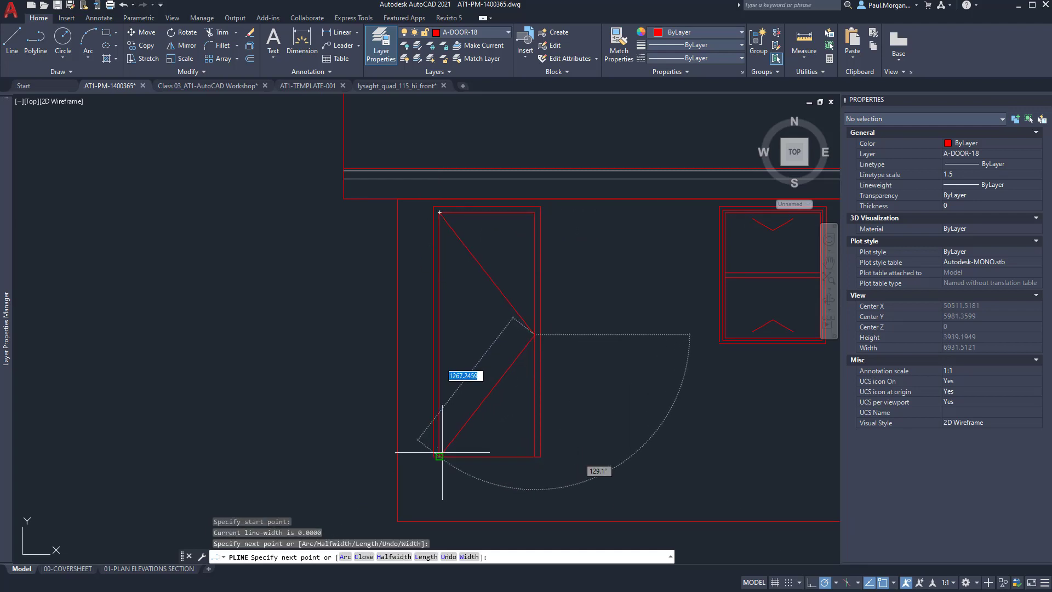
pyautogui.click(439, 455)
pyautogui.press('Escape')
pyautogui.press('Escape')
pyautogui.press('Escape')
pyautogui.press('Escape')
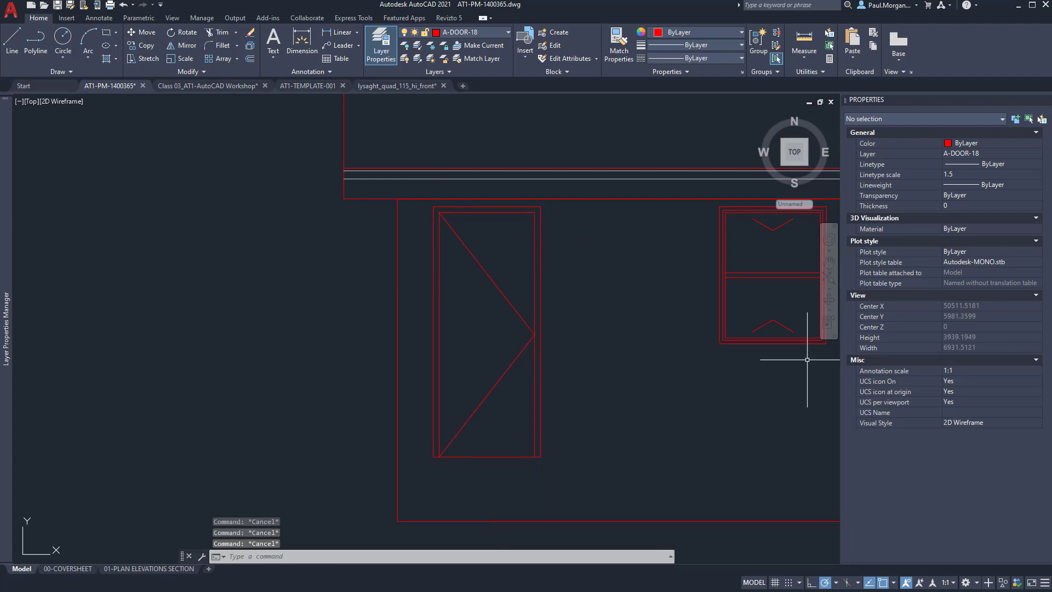
# Switch to the reference drawing set in Revu and examine the East Elevation's door and the steps below it, then return to AutoCAD.
pyautogui.scroll(-1, 521, 321)
pyautogui.moveTo(544, 404); pyautogui.dragTo(517, 397, button='middle')
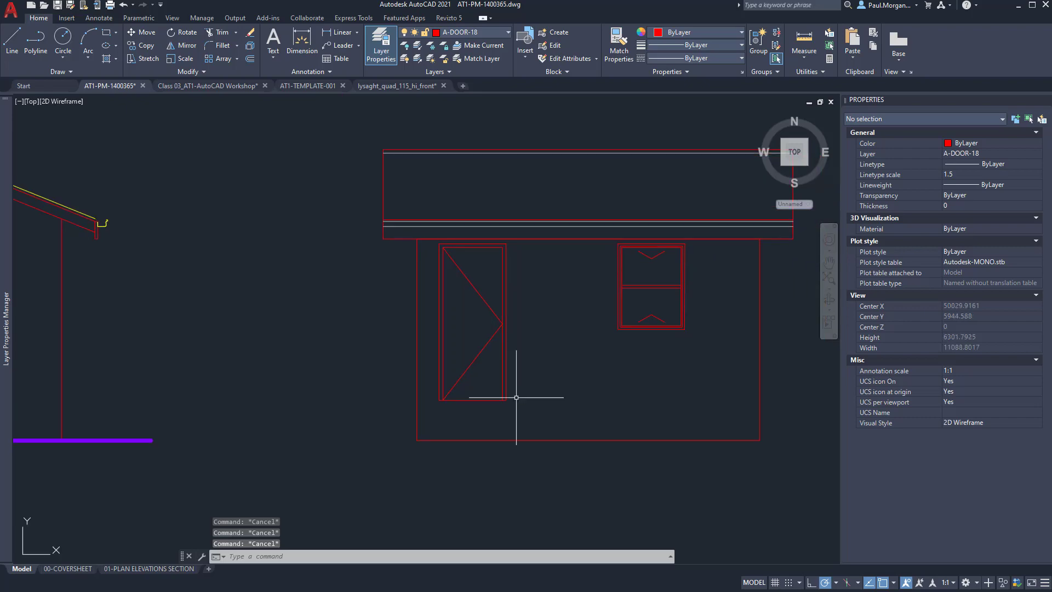
pyautogui.hotkey('alt', 'Tab')
pyautogui.scroll(4, 381, 214)
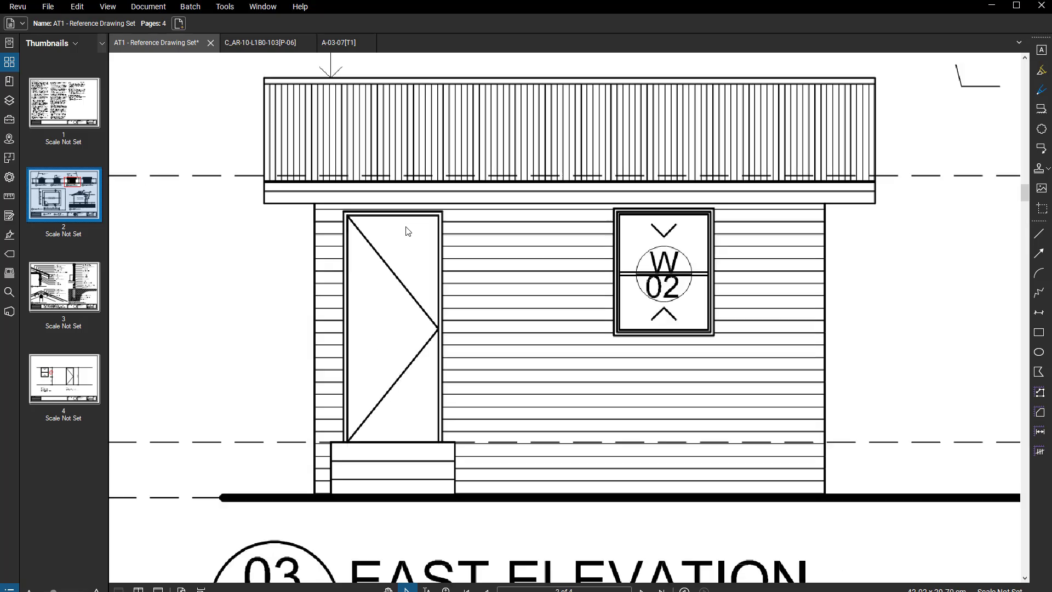
pyautogui.scroll(-3, 487, 296)
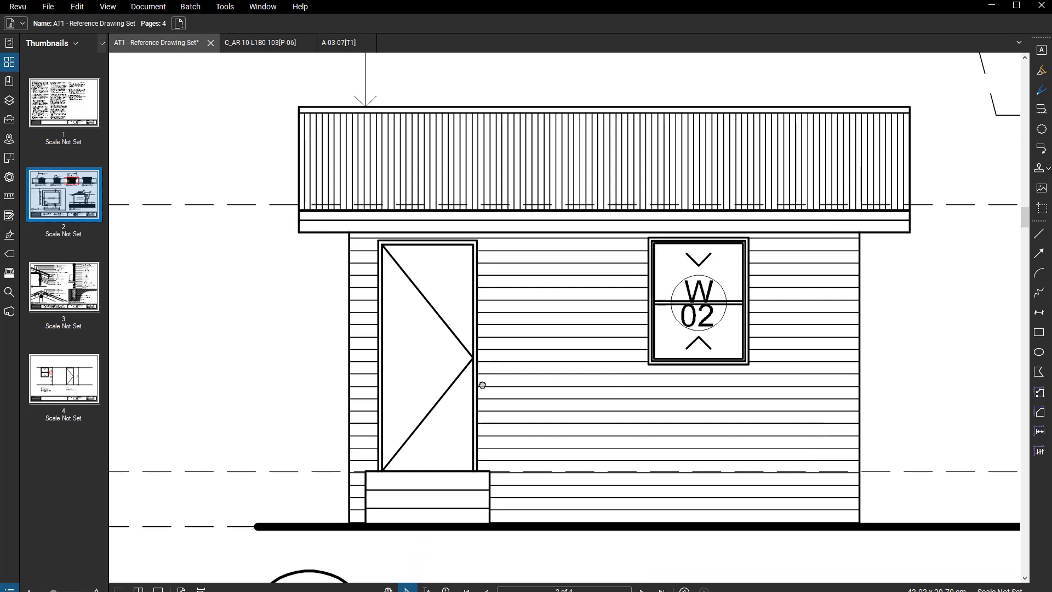
pyautogui.moveTo(492, 414); pyautogui.dragTo(489, 401, button='middle')
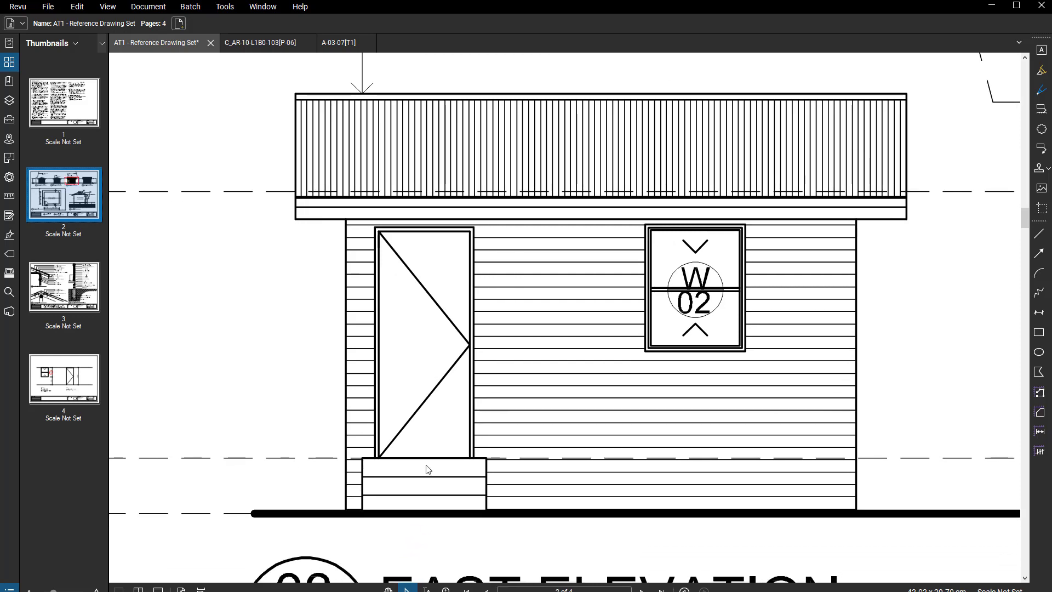
pyautogui.scroll(2, 428, 470)
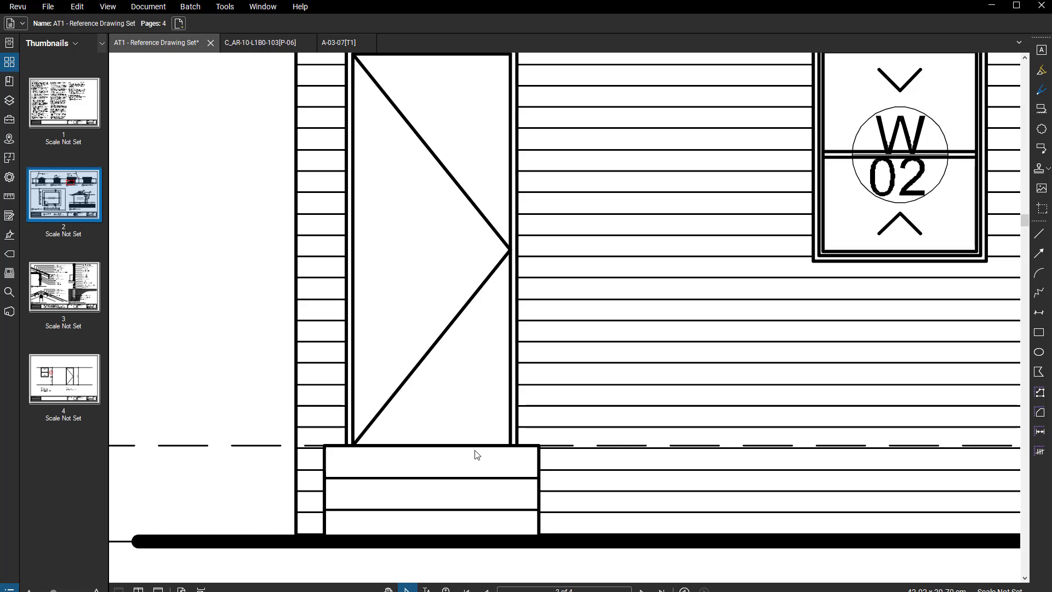
pyautogui.scroll(-3, 483, 420)
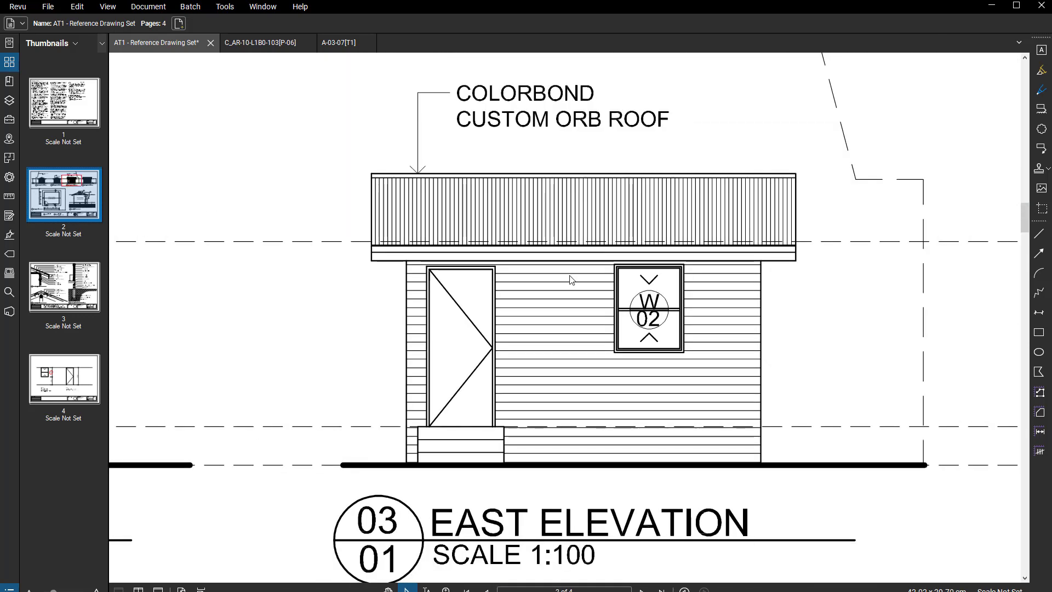
pyautogui.click(991, 6)
pyautogui.moveTo(511, 397); pyautogui.dragTo(558, 389, button='middle')
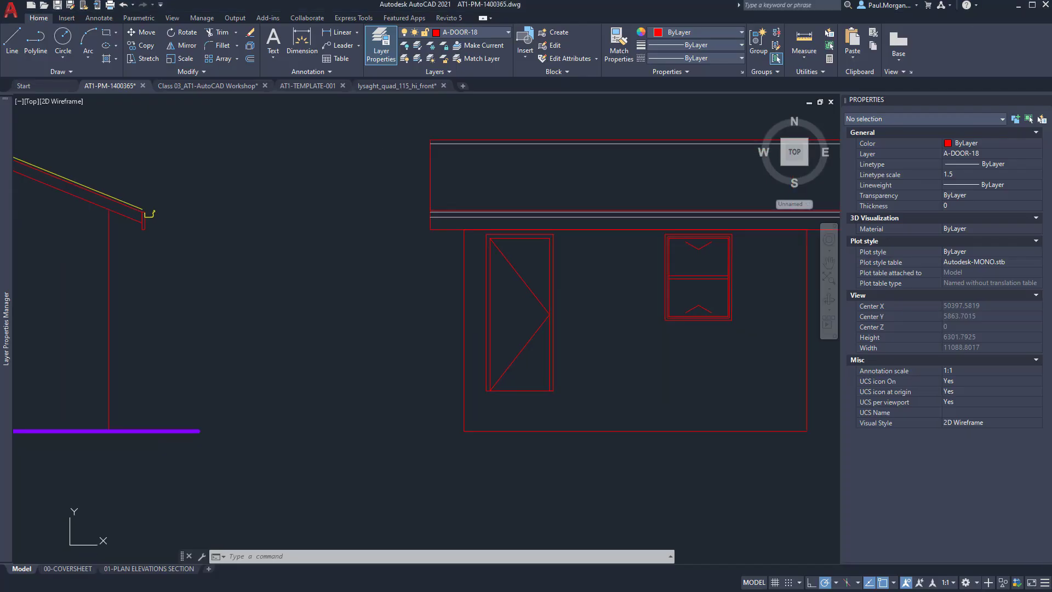
# Make A-PEN-13 the current layer and draw a vertical line from the door's bottom-right corner down to the wall's base line.
pyautogui.click(462, 32)
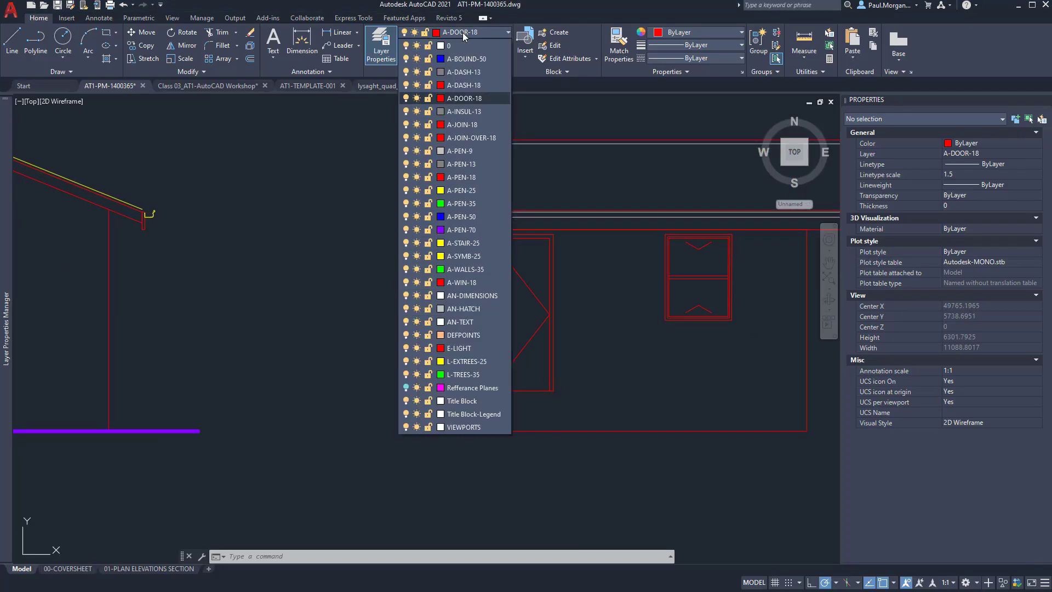
pyautogui.click(470, 165)
pyautogui.scroll(5, 543, 406)
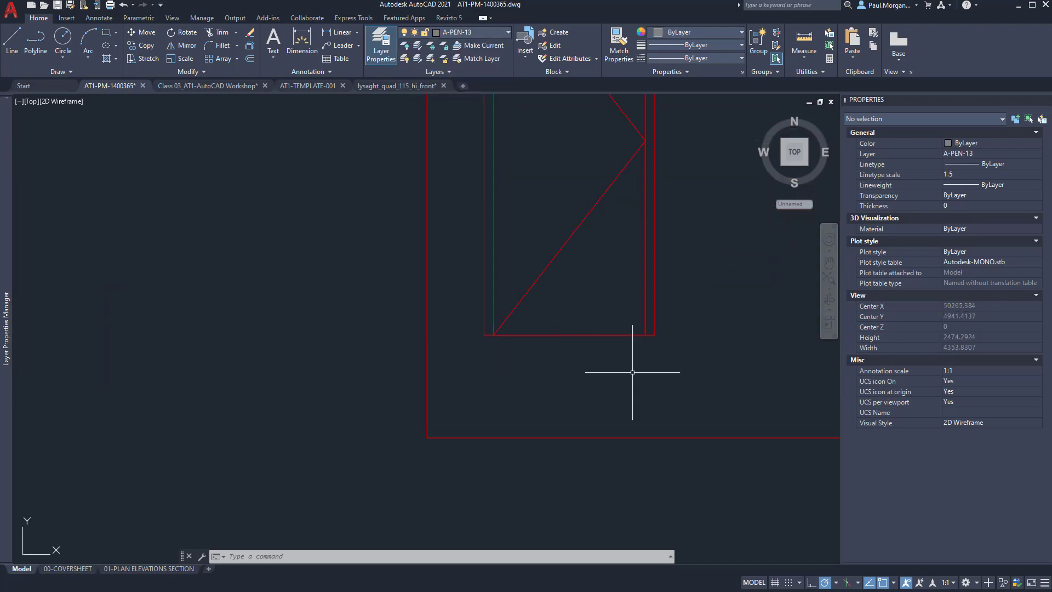
pyautogui.write('l')
pyautogui.press('Return')
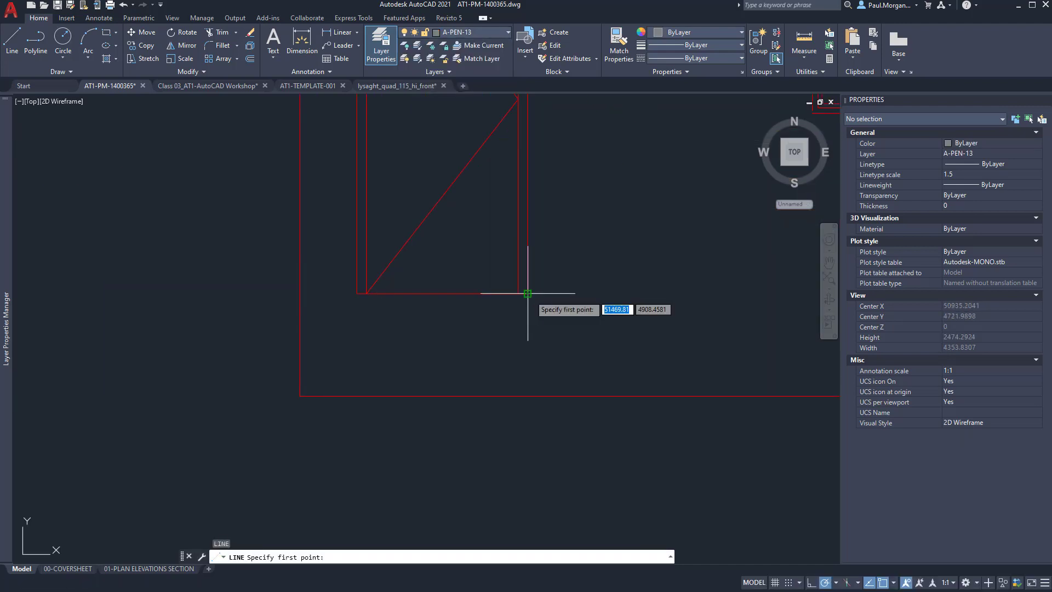
pyautogui.click(528, 295)
pyautogui.click(528, 396)
pyautogui.press('Return')
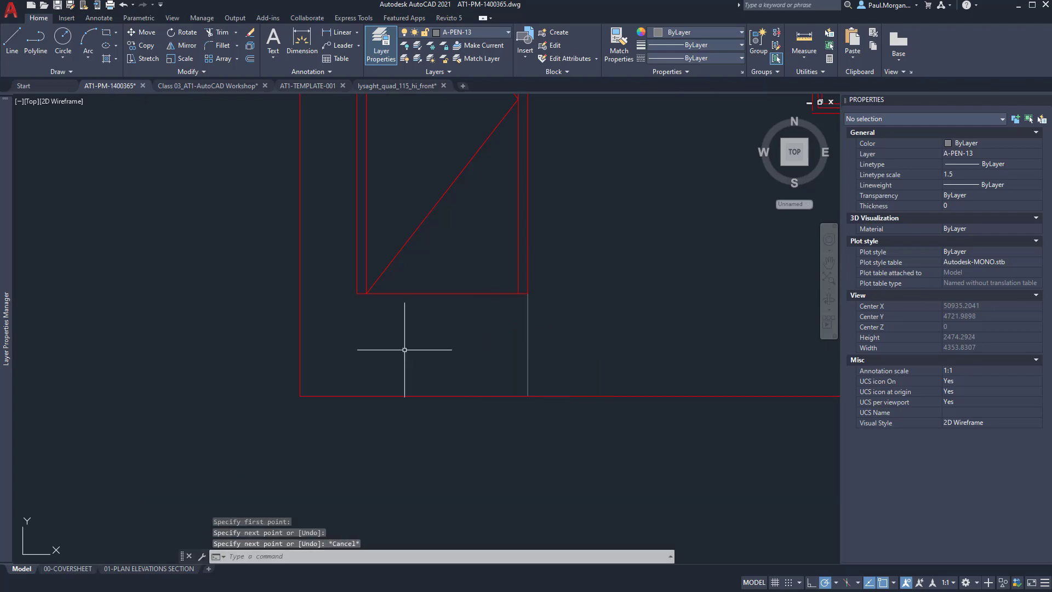
# Draw a matching vertical line from the door's bottom-left corner down to the wall's base line.
pyautogui.press('Return')
pyautogui.click(357, 294)
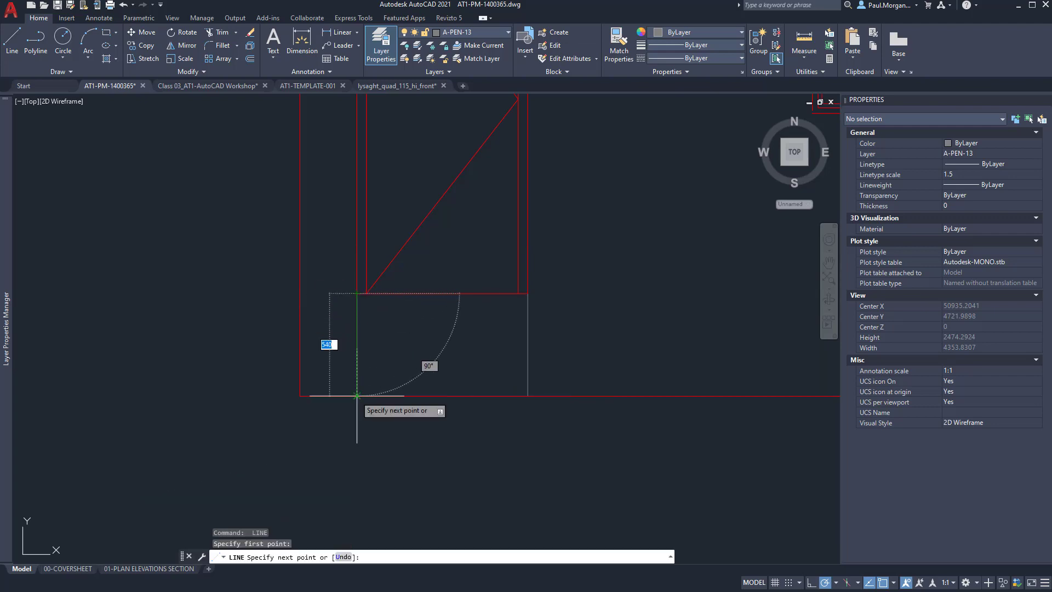
pyautogui.click(357, 395)
pyautogui.press('Return')
pyautogui.press('Return')
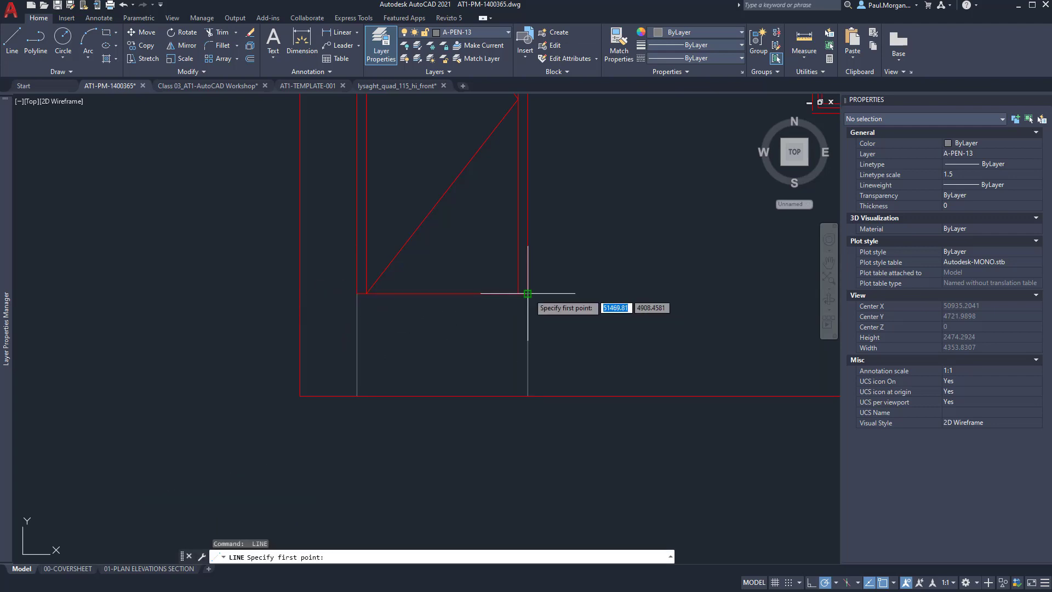
pyautogui.press('Escape')
pyautogui.press('Escape')
# Draw a polyline from the door's bottom-right corner 18 outward to the right and down to the base line as the stair side.
pyautogui.write('pl')
pyautogui.press('Return')
pyautogui.click(529, 294)
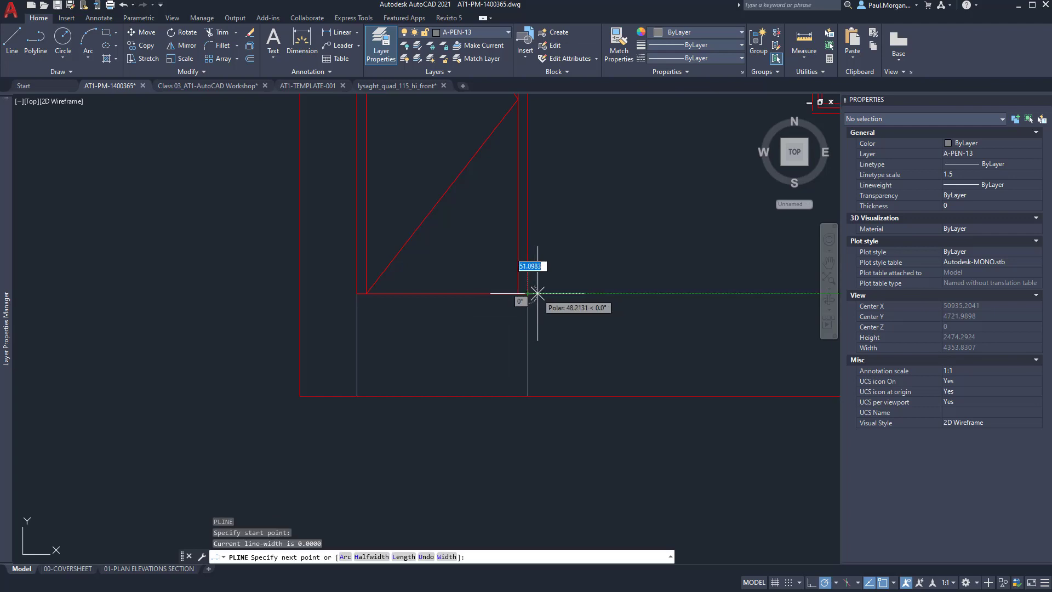
pyautogui.write('18')
pyautogui.press('Return')
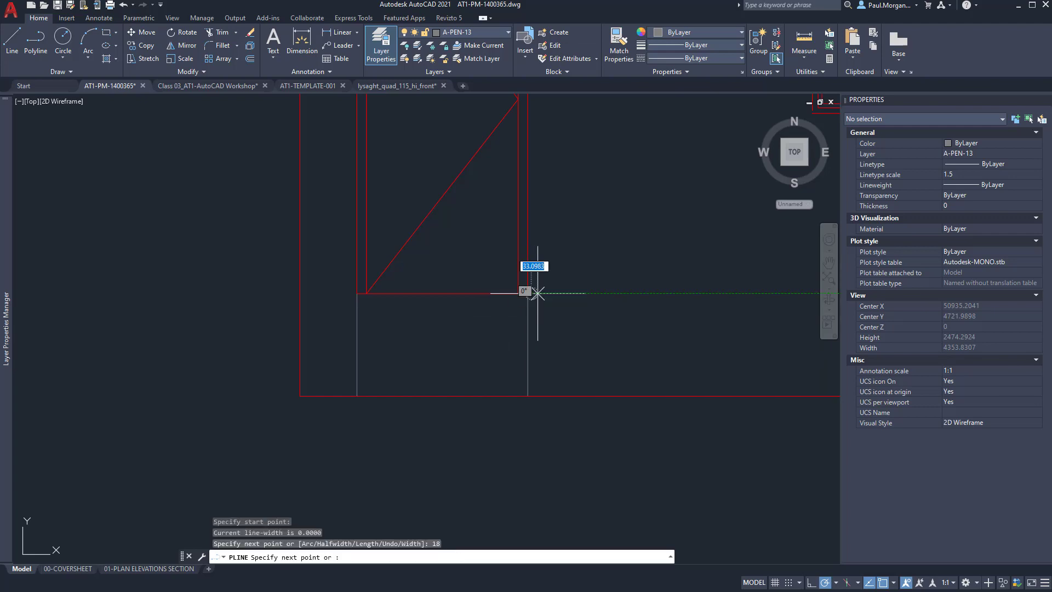
pyautogui.press('Return')
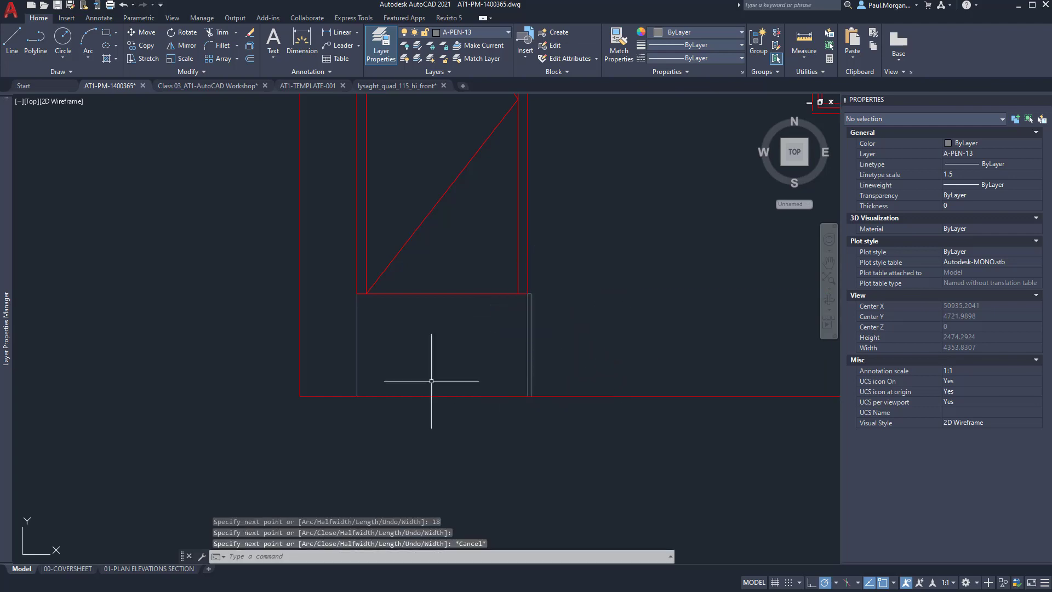
# Draw the opposite stair side as a polyline from the door's bottom-left corner, 18 outward to the left and down to the base line.
pyautogui.press('Return')
pyautogui.click(357, 293)
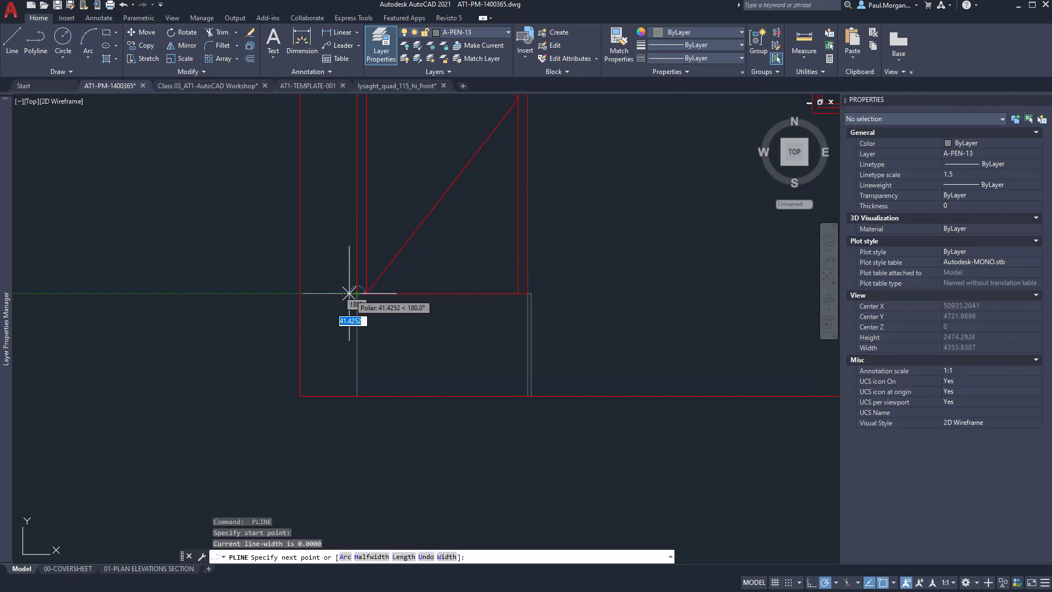
pyautogui.write('180')
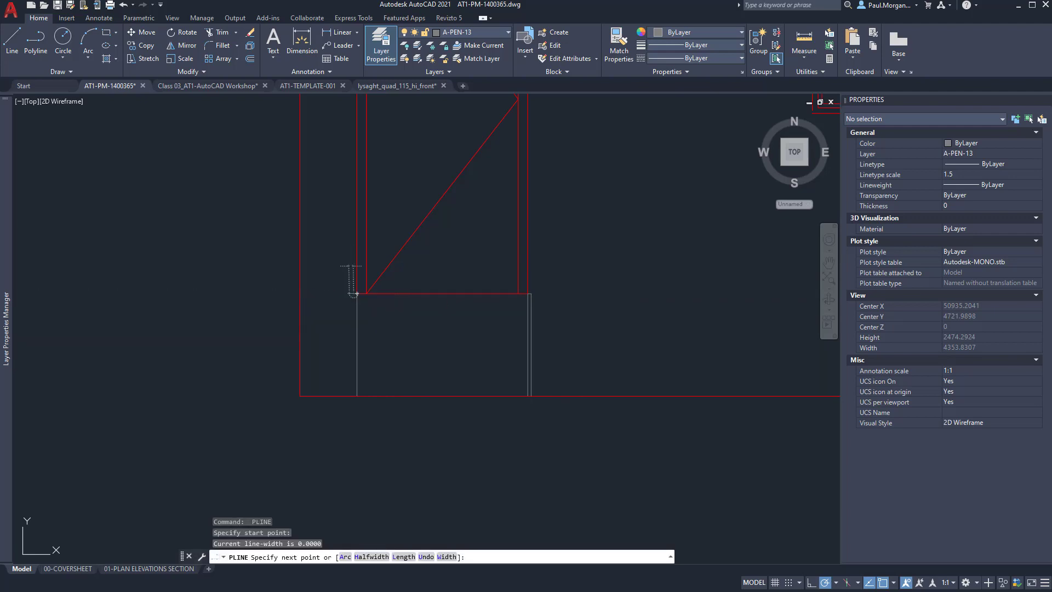
pyautogui.press('Return')
pyautogui.press('Escape')
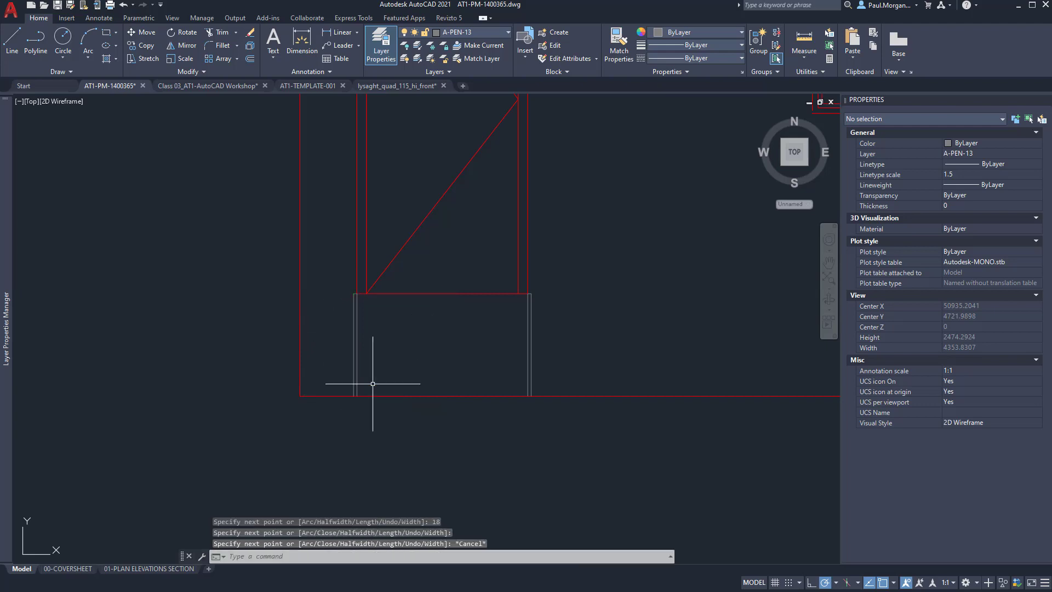
# Draw a horizontal polyline along the door's bottom edge between the two inner stair side lines.
pyautogui.press('Return')
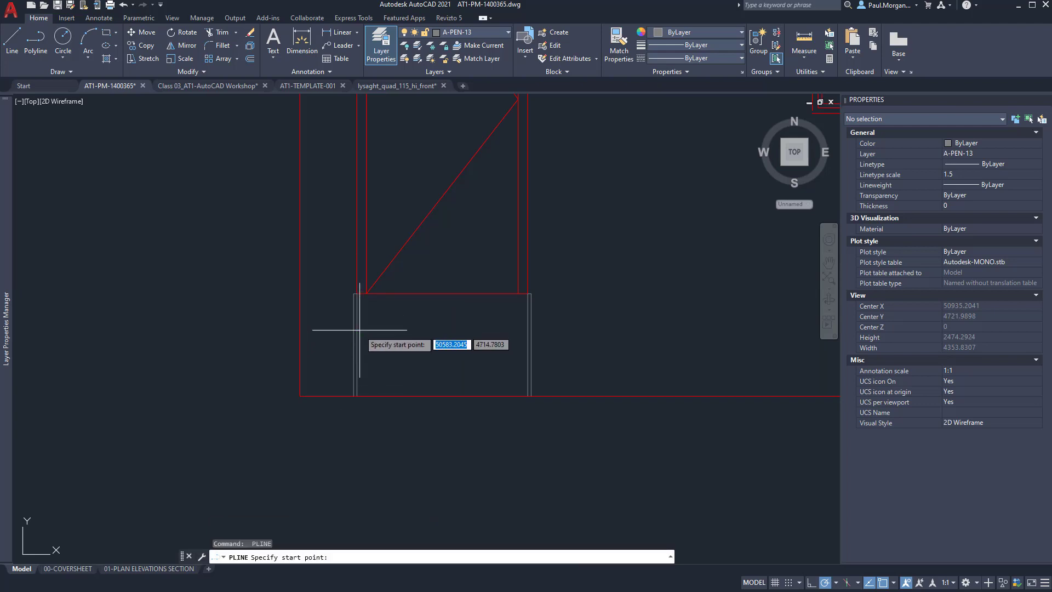
pyautogui.click(357, 294)
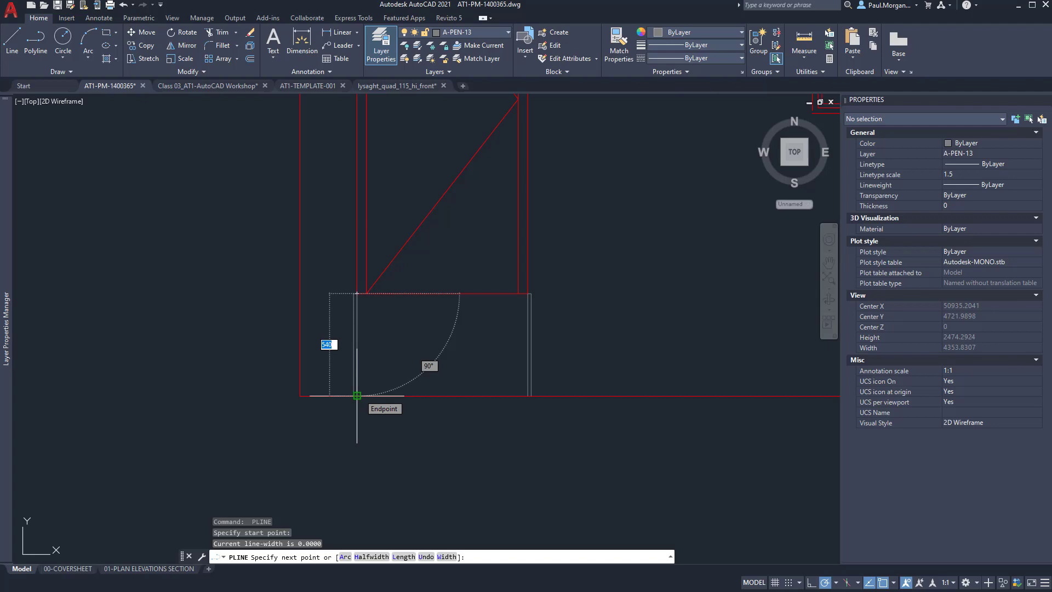
pyautogui.click(528, 293)
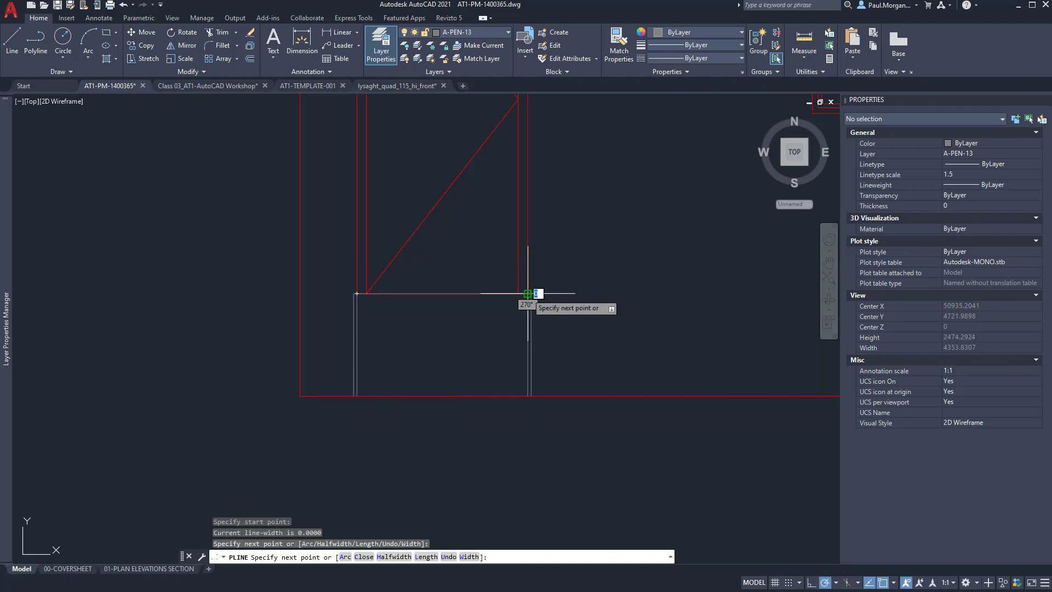
pyautogui.press('Escape')
pyautogui.press('Escape')
# Move the horizontal stair polyline straight down by 180 to form the first tread line.
pyautogui.click(504, 293)
pyautogui.write('m')
pyautogui.press('Return')
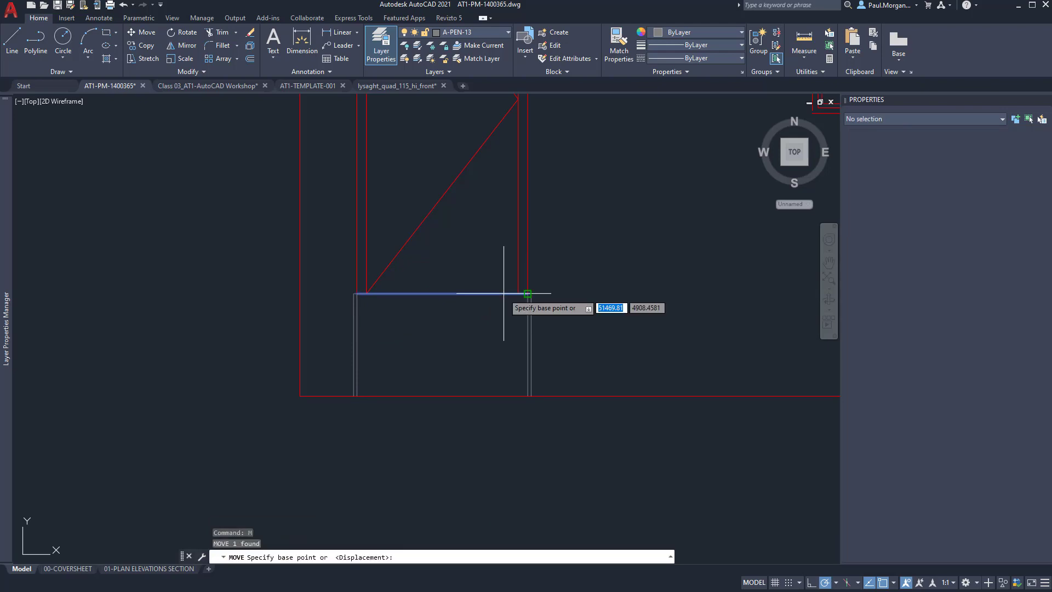
pyautogui.click(528, 294)
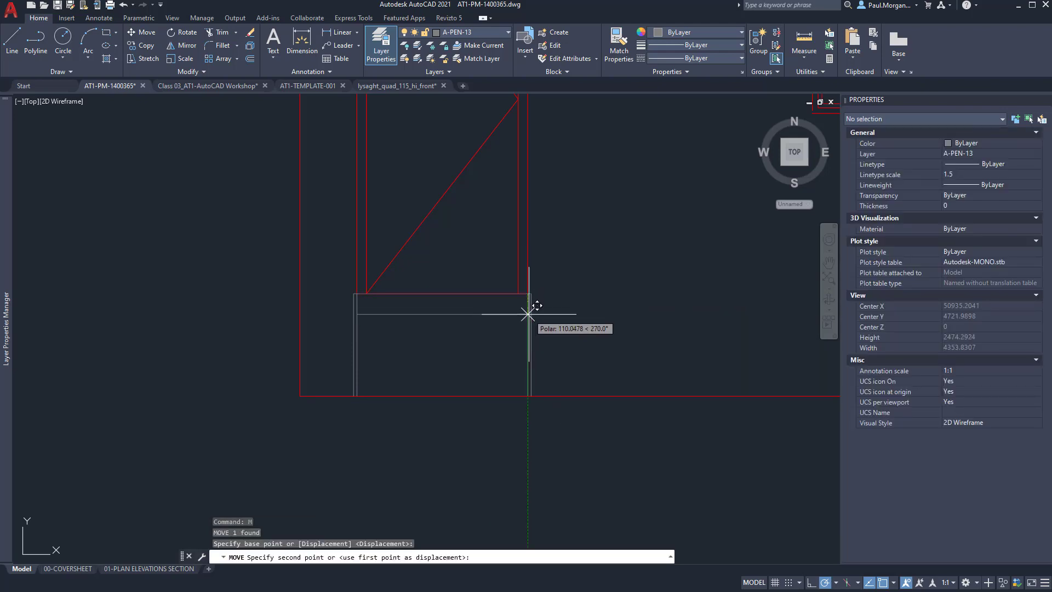
pyautogui.write('180')
pyautogui.press('Return')
# Offset the tread line downward by 180 to create the second tread line.
pyautogui.click(500, 312)
pyautogui.click(461, 353)
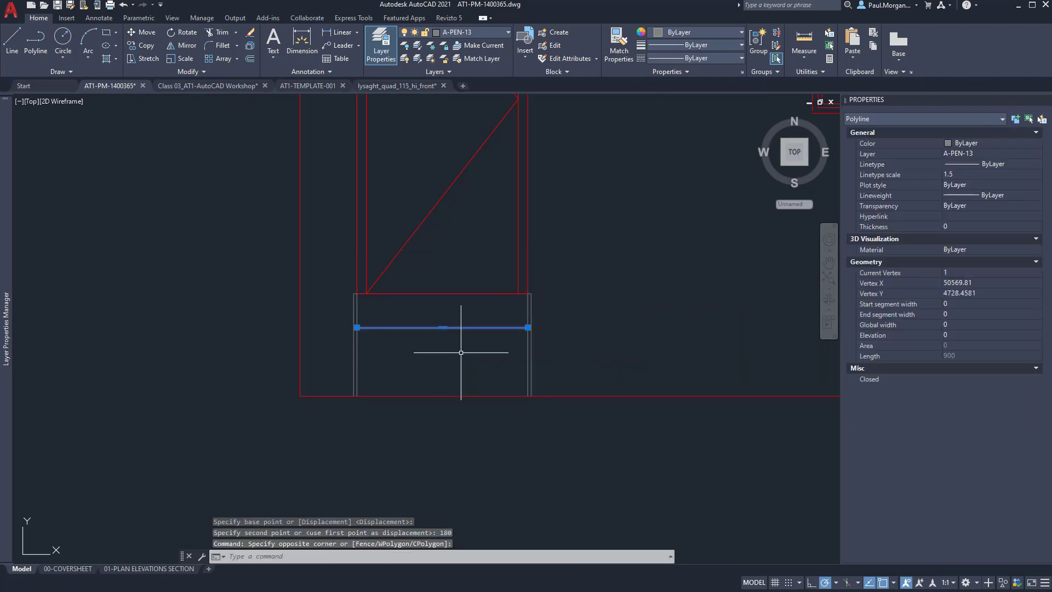
pyautogui.write('o')
pyautogui.press('Return')
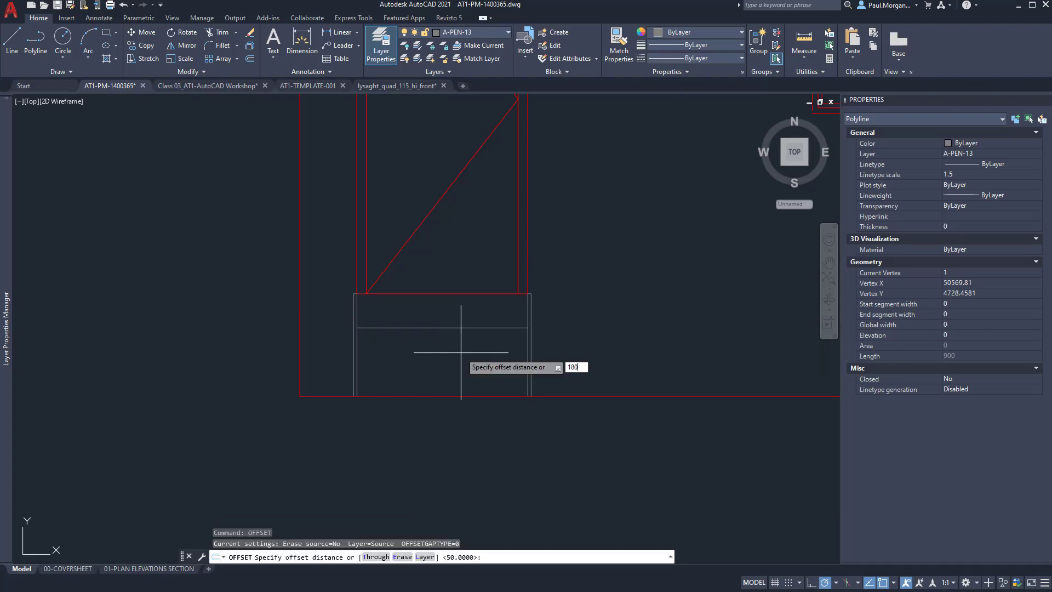
pyautogui.press('Return')
pyautogui.click(454, 372)
pyautogui.press('Escape')
pyautogui.press('Escape')
pyautogui.press('Escape')
pyautogui.scroll(-4, 454, 372)
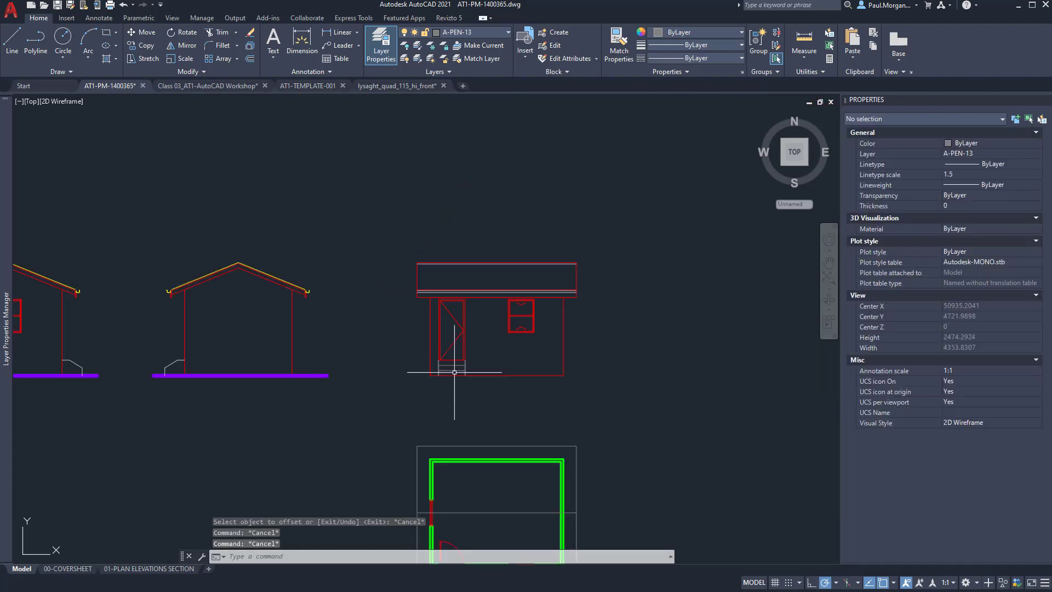
pyautogui.scroll(3, 478, 393)
pyautogui.scroll(-1, 498, 357)
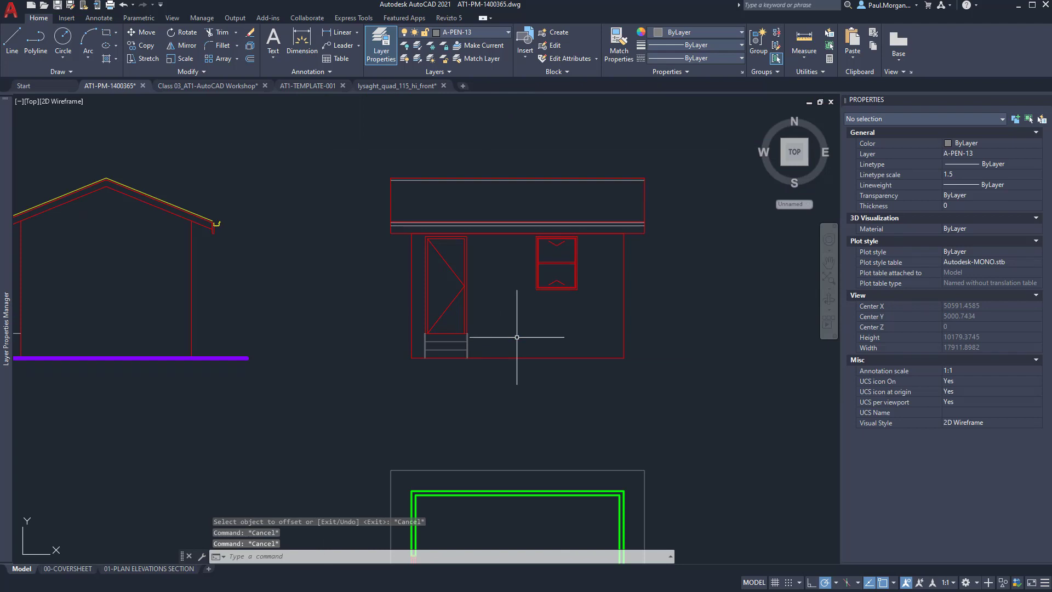
pyautogui.scroll(-2, 544, 339)
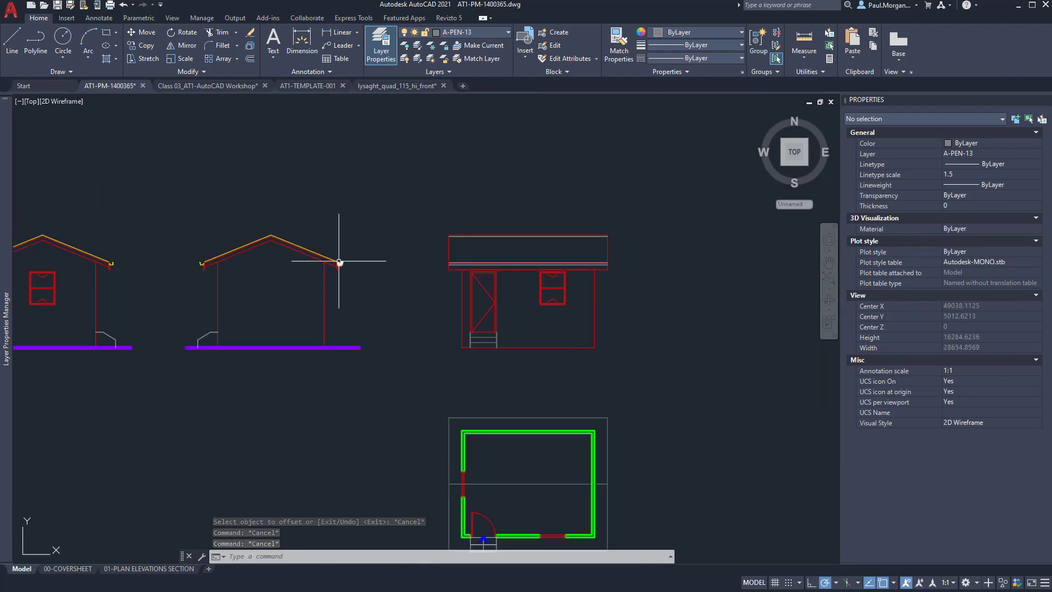
pyautogui.scroll(-2, 339, 261)
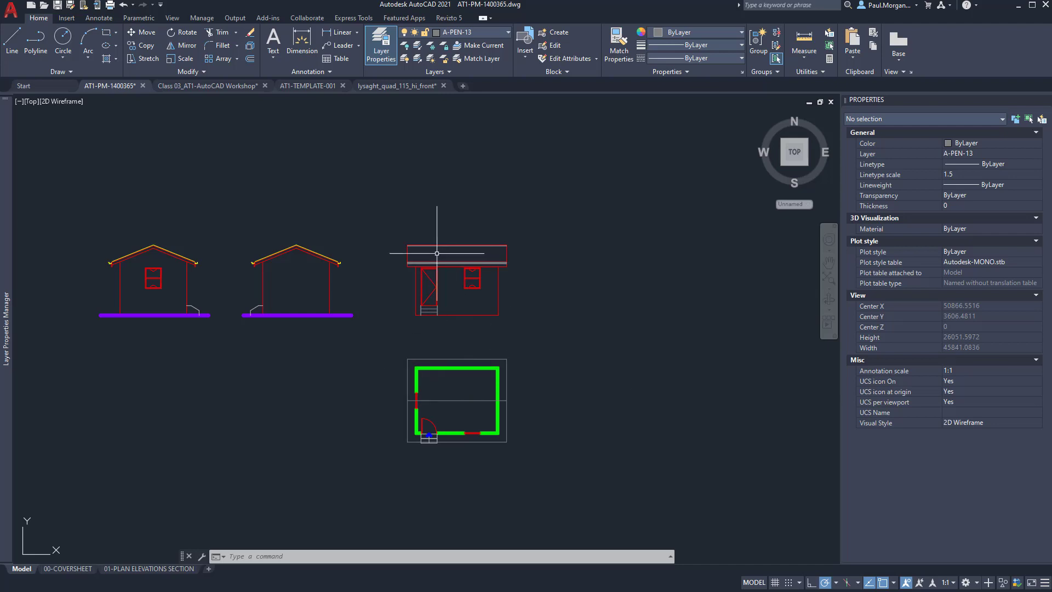
# Copy the complete door-side elevation horizontally to the right, leaving a clear gap beside the original.
pyautogui.scroll(4, 437, 253)
pyautogui.click(347, 217)
pyautogui.click(669, 480)
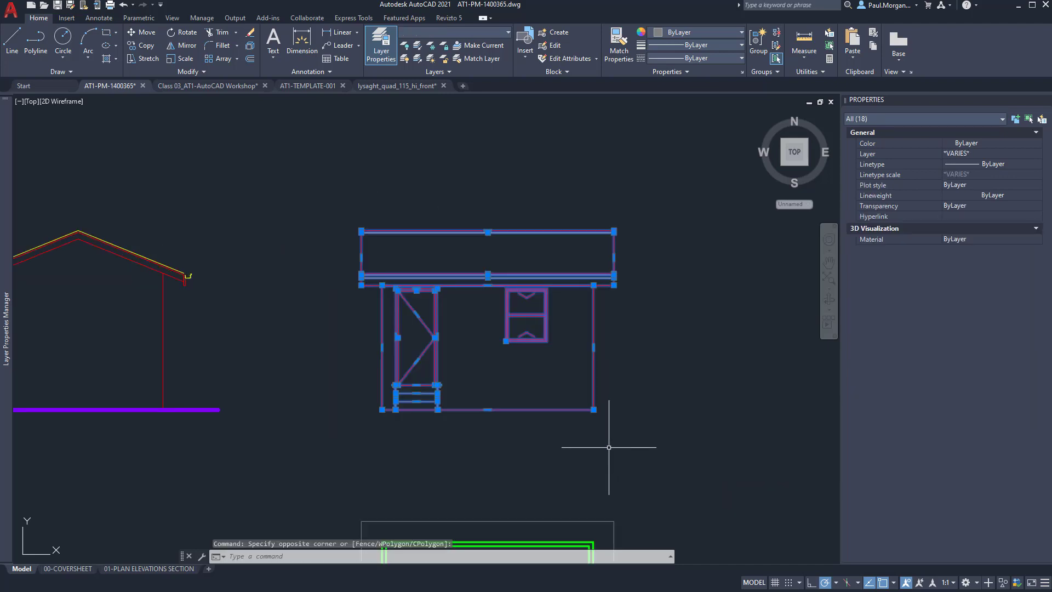
pyautogui.write('CO')
pyautogui.press('Return')
pyautogui.click(553, 409)
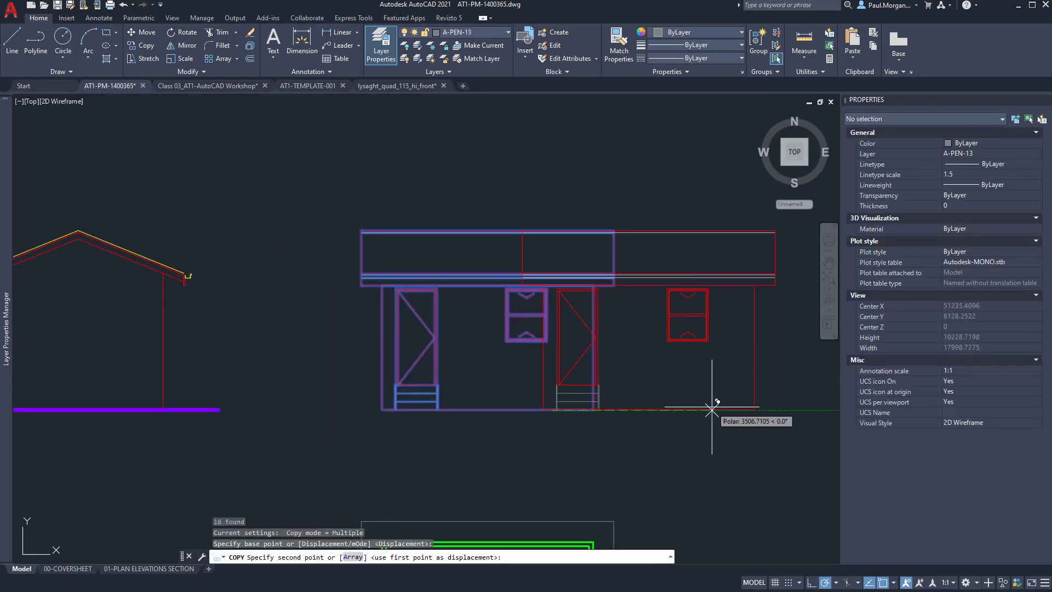
pyautogui.moveTo(746, 409); pyautogui.dragTo(426, 400, button='middle')
pyautogui.scroll(-2, 521, 400)
pyautogui.click(631, 400)
pyautogui.press('Escape')
pyautogui.press('Escape')
pyautogui.press('Escape')
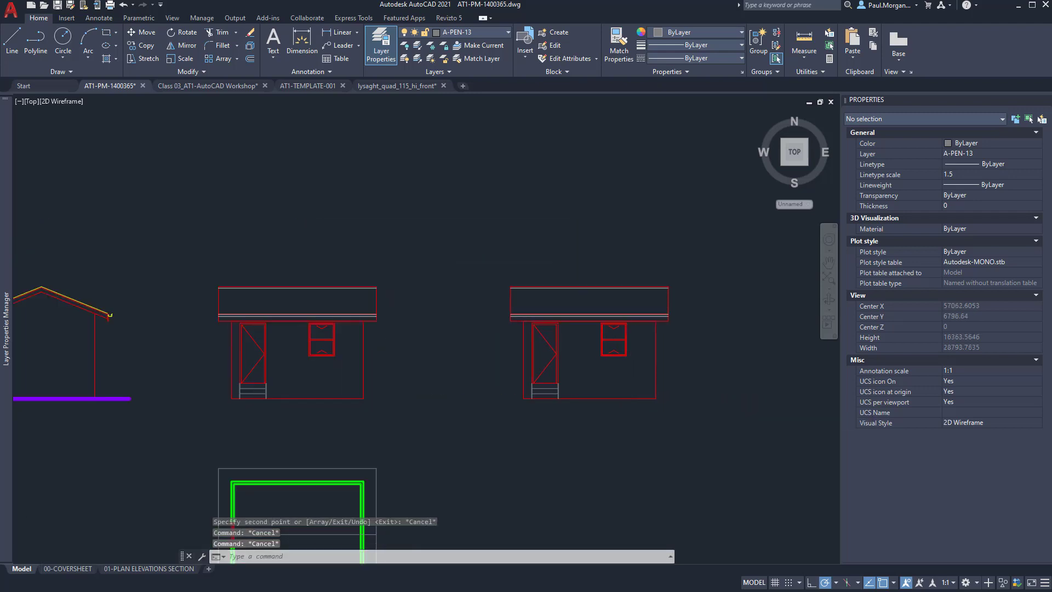
# Erase the door, the window and the leftover door head line from the copied elevation.
pyautogui.scroll(4, 633, 361)
pyautogui.click(630, 364)
pyautogui.click(377, 298)
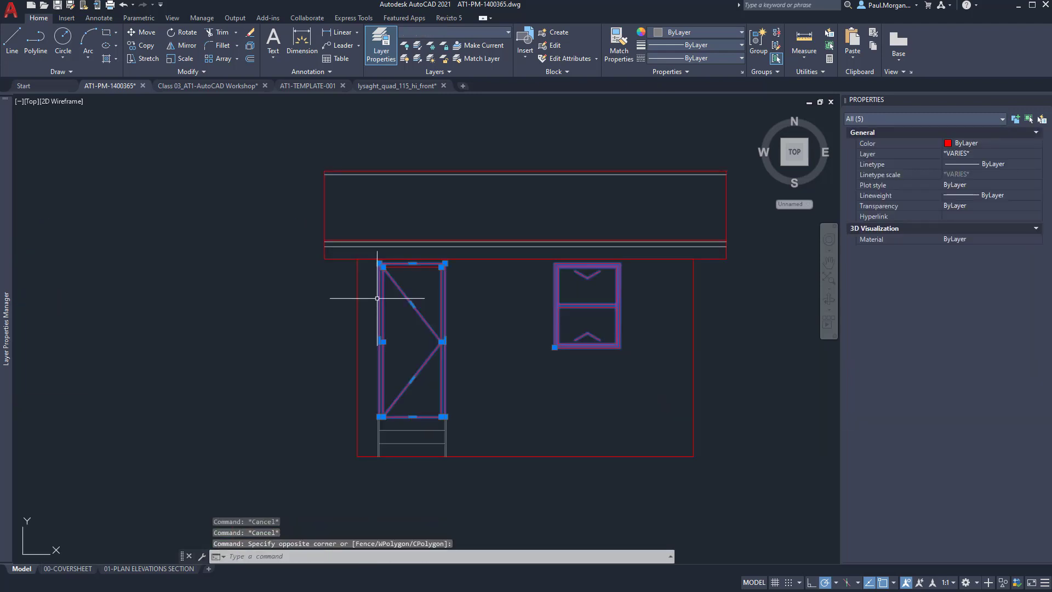
pyautogui.write('E')
pyautogui.press('Return')
pyautogui.click(469, 294)
pyautogui.click(423, 236)
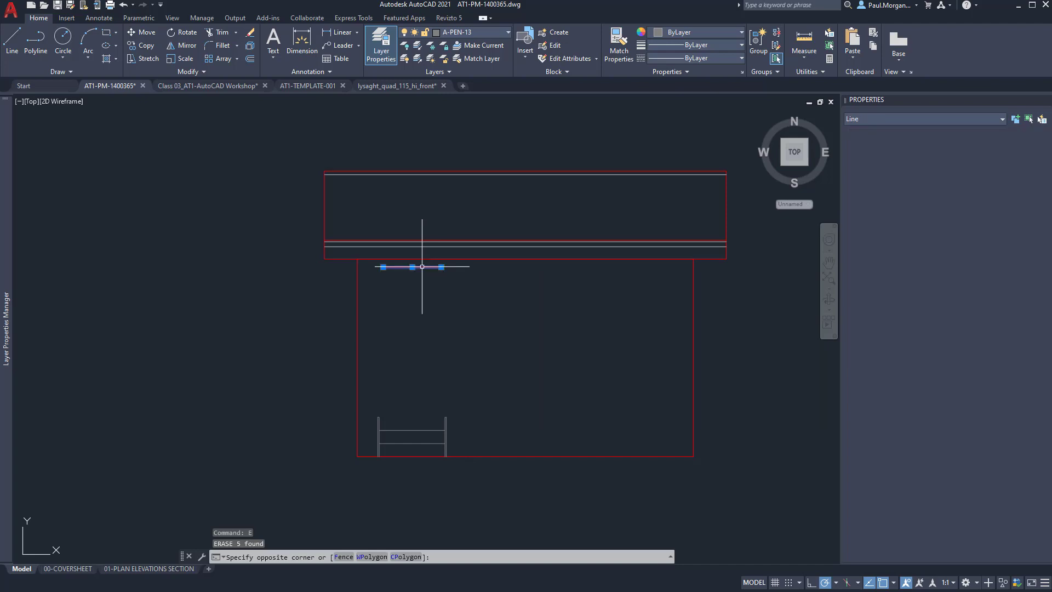
pyautogui.write('E')
pyautogui.press('Return')
# Erase the entry stair lines at the base of the copied elevation.
pyautogui.click(466, 393)
pyautogui.click(376, 434)
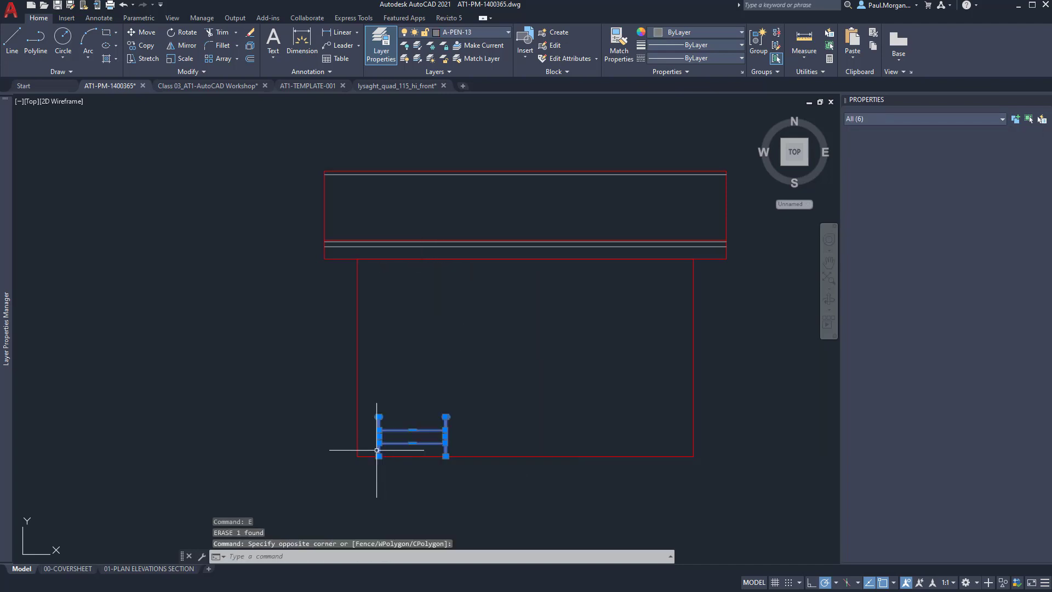
pyautogui.write('E')
pyautogui.press('Return')
# On layer A-PEN-70, draw a horizontal ground line from the door-side elevation's lower-left wall corner to beyond its right wall.
pyautogui.scroll(-4, 377, 450)
pyautogui.moveTo(442, 434); pyautogui.dragTo(560, 422, button='middle')
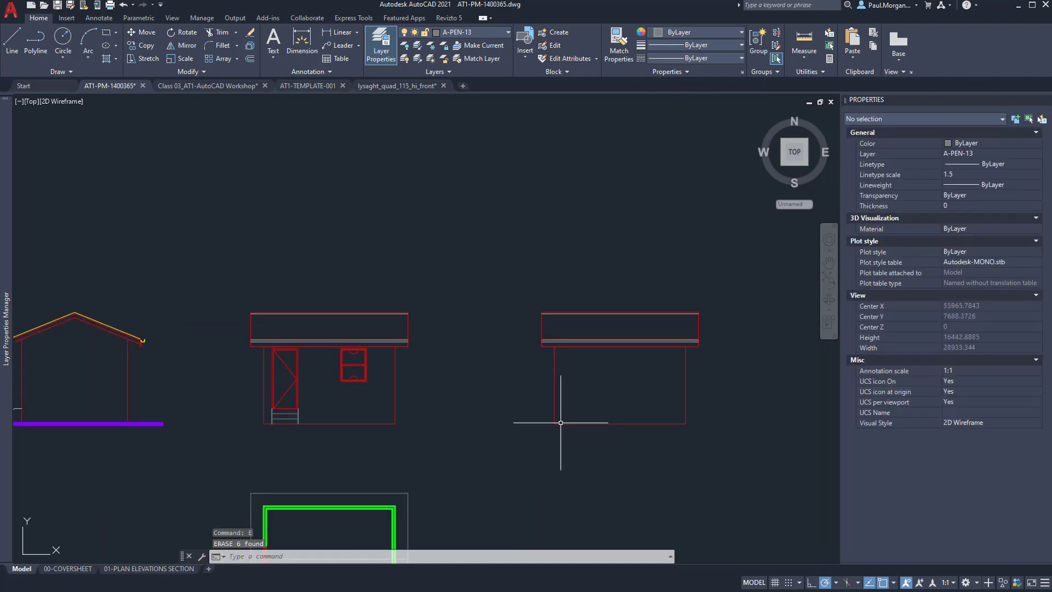
pyautogui.moveTo(406, 427); pyautogui.dragTo(500, 423, button='middle')
pyautogui.moveTo(295, 423); pyautogui.dragTo(277, 393, button='middle')
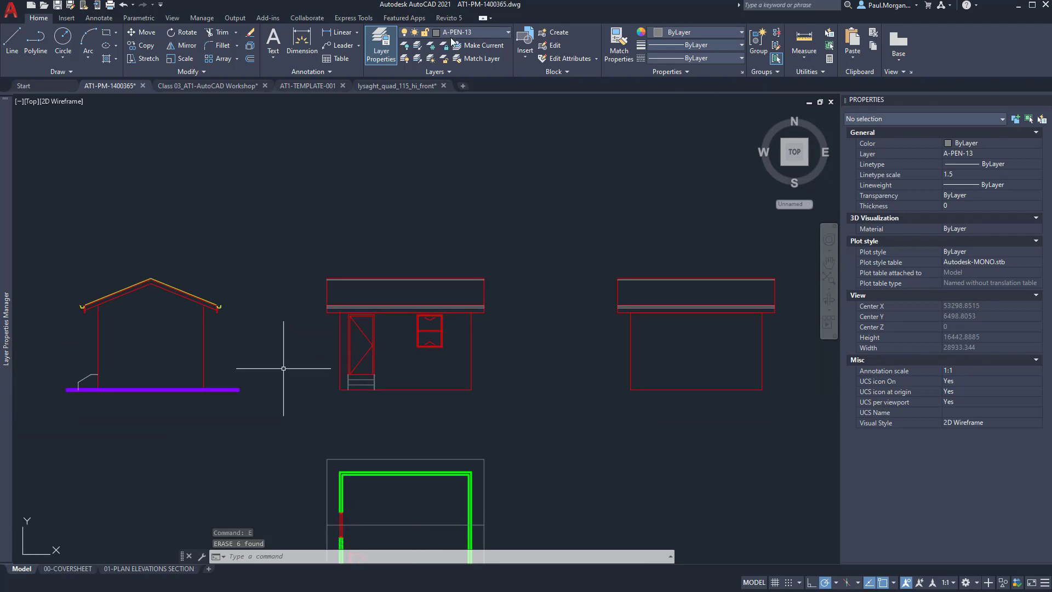
pyautogui.click(458, 36)
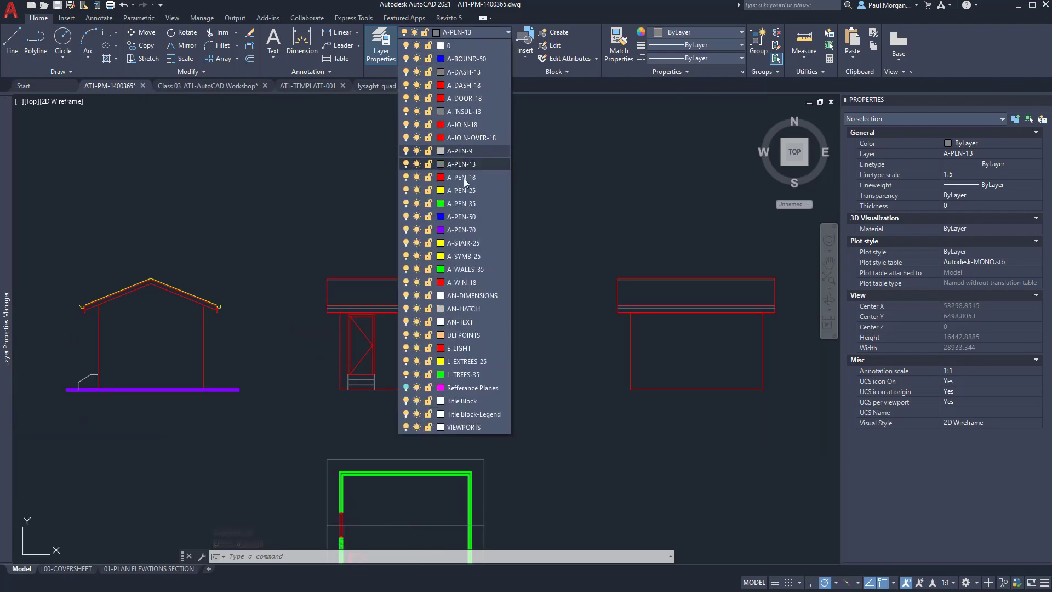
pyautogui.click(453, 230)
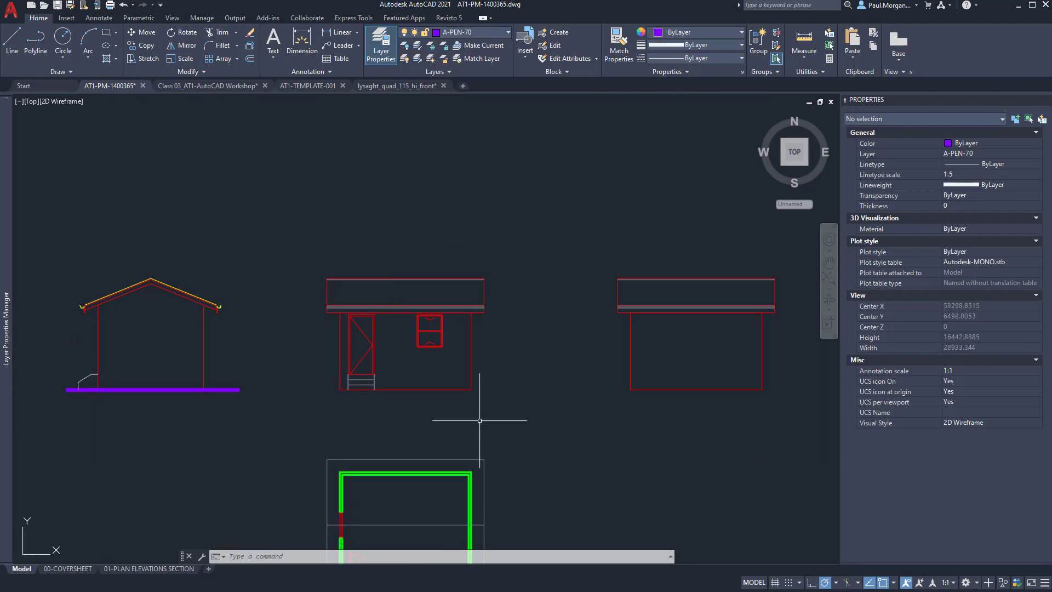
pyautogui.moveTo(482, 423); pyautogui.dragTo(500, 403, button='middle')
pyautogui.write('l')
pyautogui.press('Return')
pyautogui.click(357, 370)
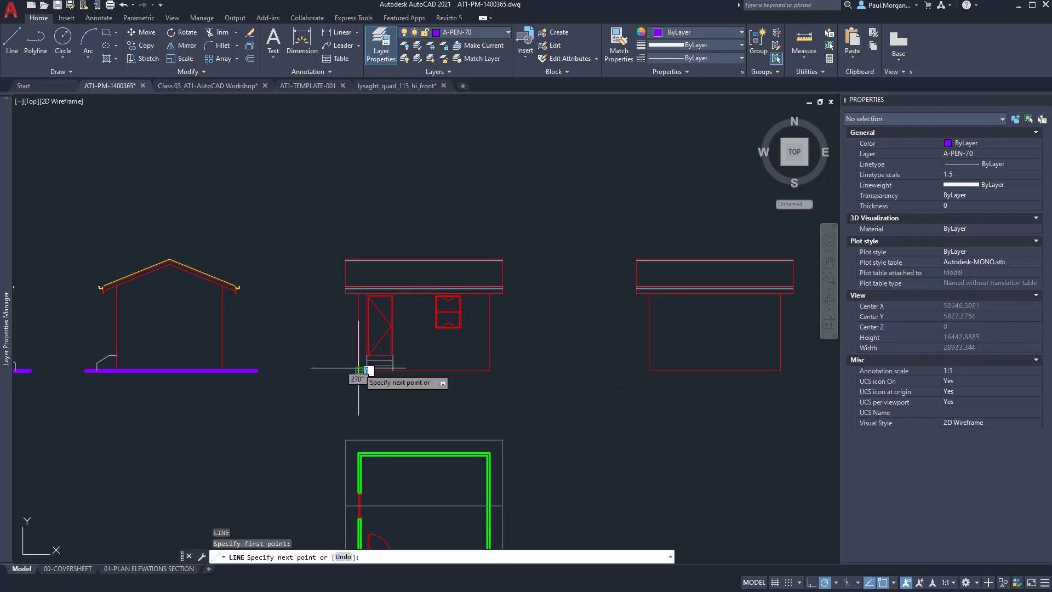
pyautogui.click(518, 370)
pyautogui.press('Return')
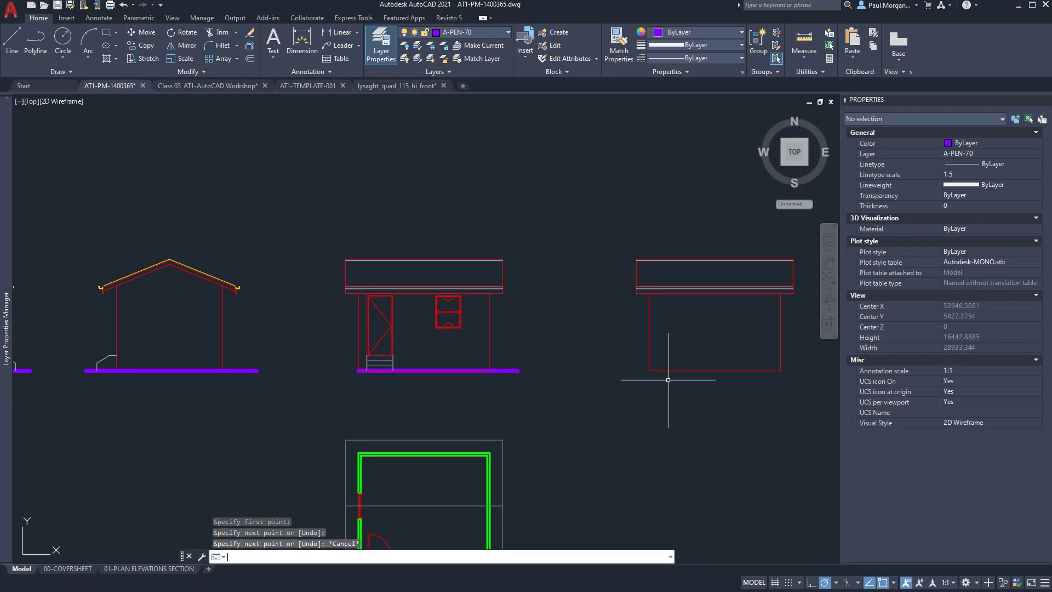
# Draw a ground line about 5600 long from the copied elevation's lower-left wall corner rightward, and stretch its left end outward past the wall.
pyautogui.press('Return')
pyautogui.click(647, 371)
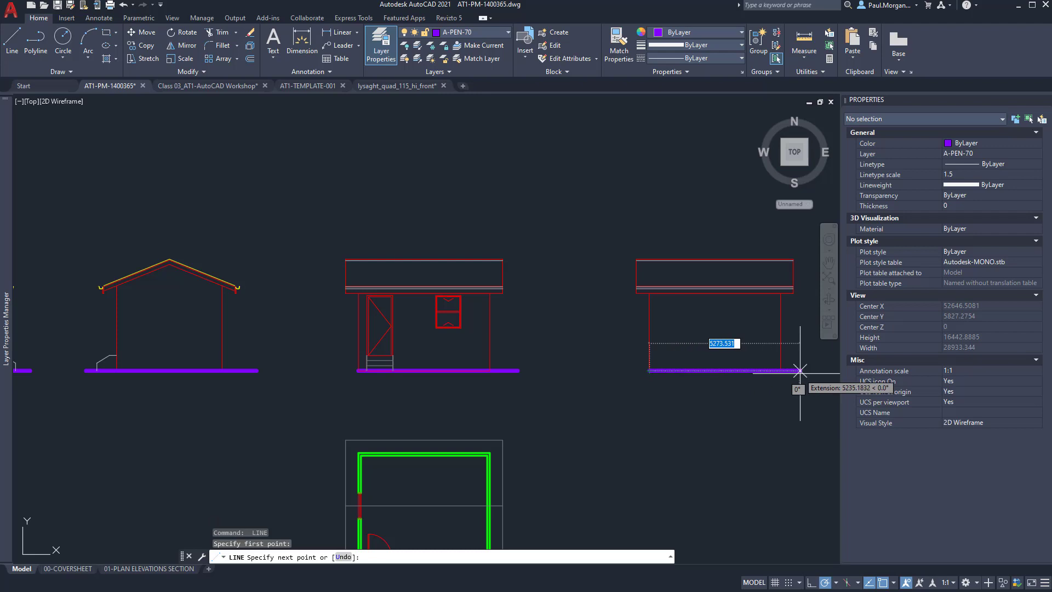
pyautogui.click(810, 370)
pyautogui.press('Escape')
pyautogui.click(647, 370)
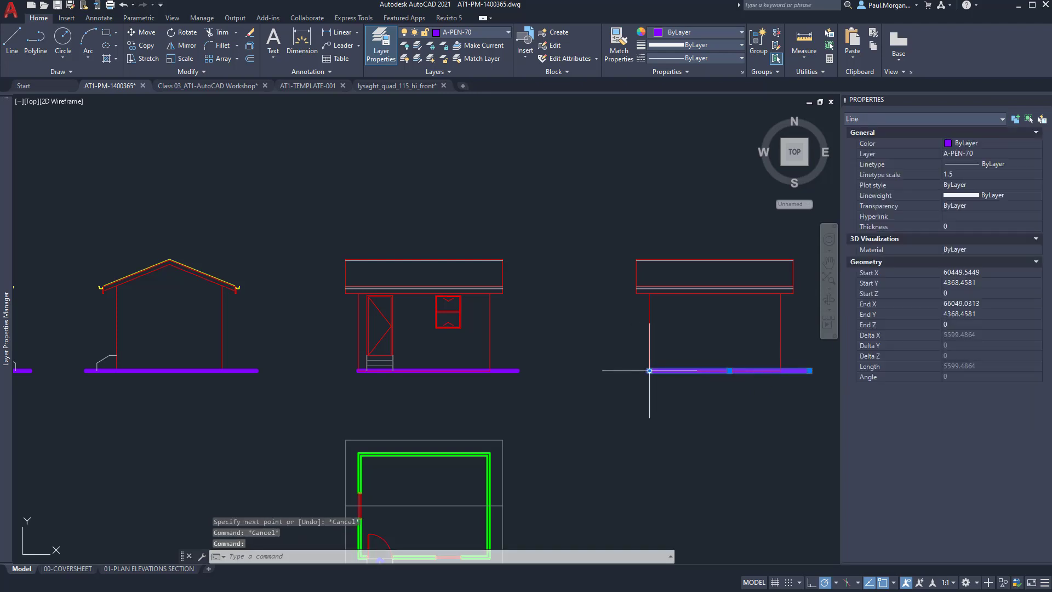
pyautogui.click(648, 370)
pyautogui.press('Escape')
pyautogui.press('Escape')
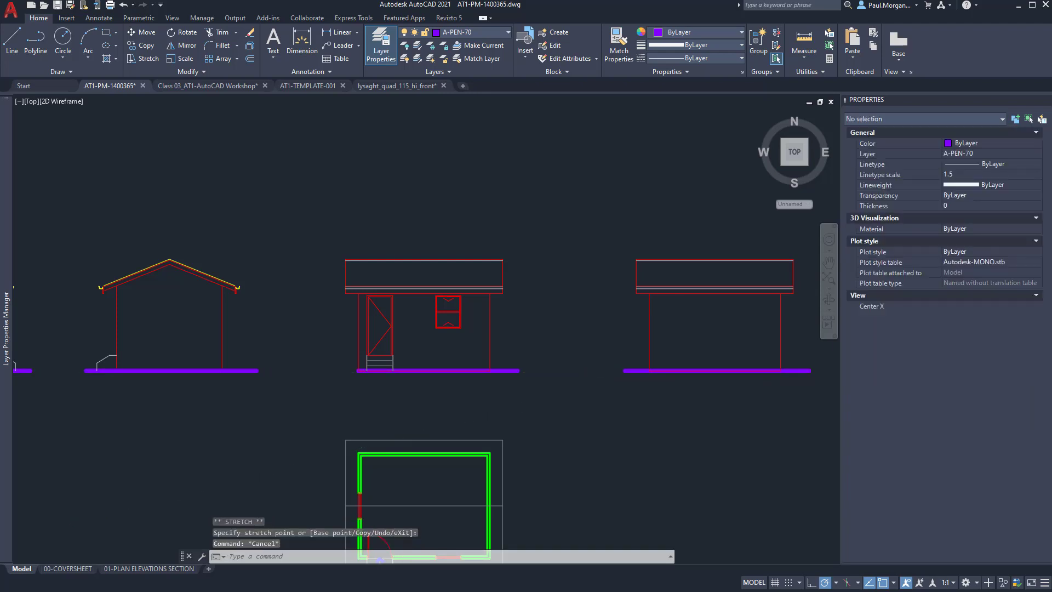
# Review the section, the four elevations and the plans side by side for completeness.
pyautogui.scroll(-3, 608, 379)
pyautogui.moveTo(599, 392)
pyautogui.mouseDown(button='middle')
pyautogui.moveTo(640, 373)
pyautogui.moveTo(633, 318)
pyautogui.mouseUp(button='middle')
pyautogui.scroll(-3, 633, 318)
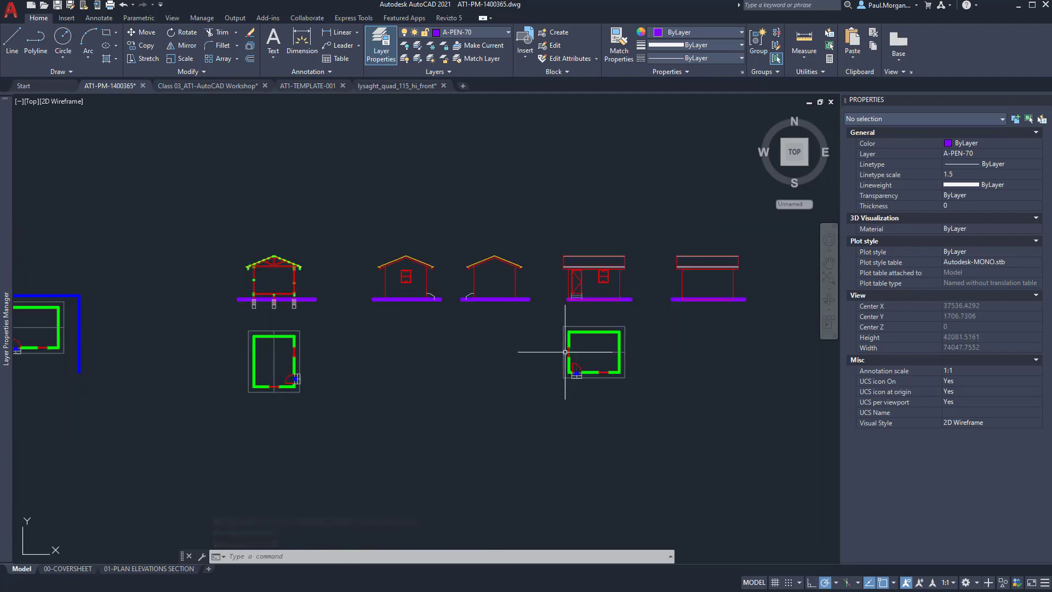
pyautogui.scroll(2, 424, 259)
pyautogui.scroll(-1, 458, 311)
pyautogui.moveTo(532, 345); pyautogui.dragTo(390, 333, button='middle')
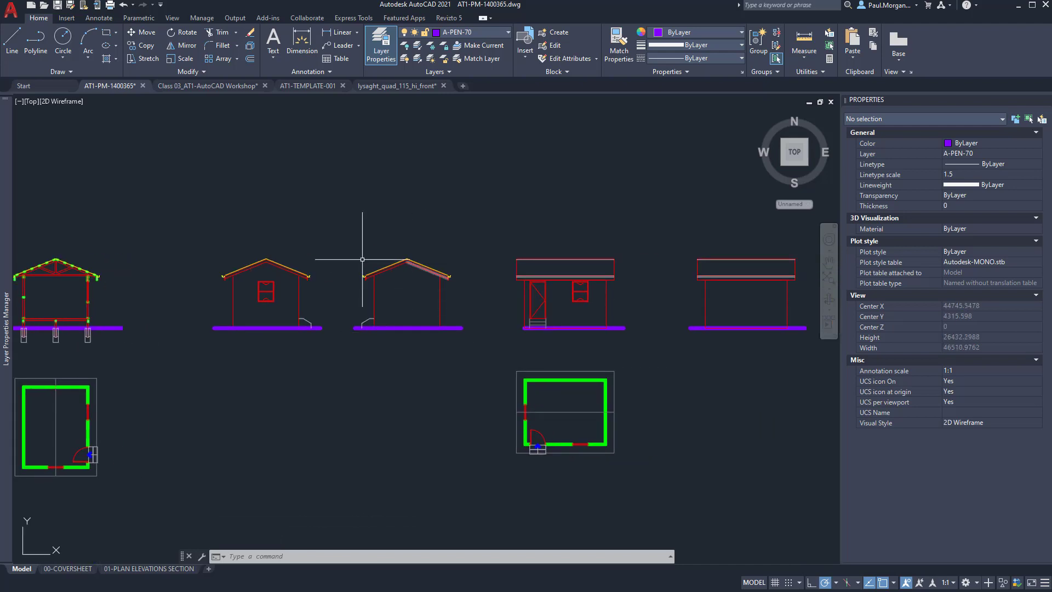
pyautogui.moveTo(290, 310); pyautogui.dragTo(305, 324, button='middle')
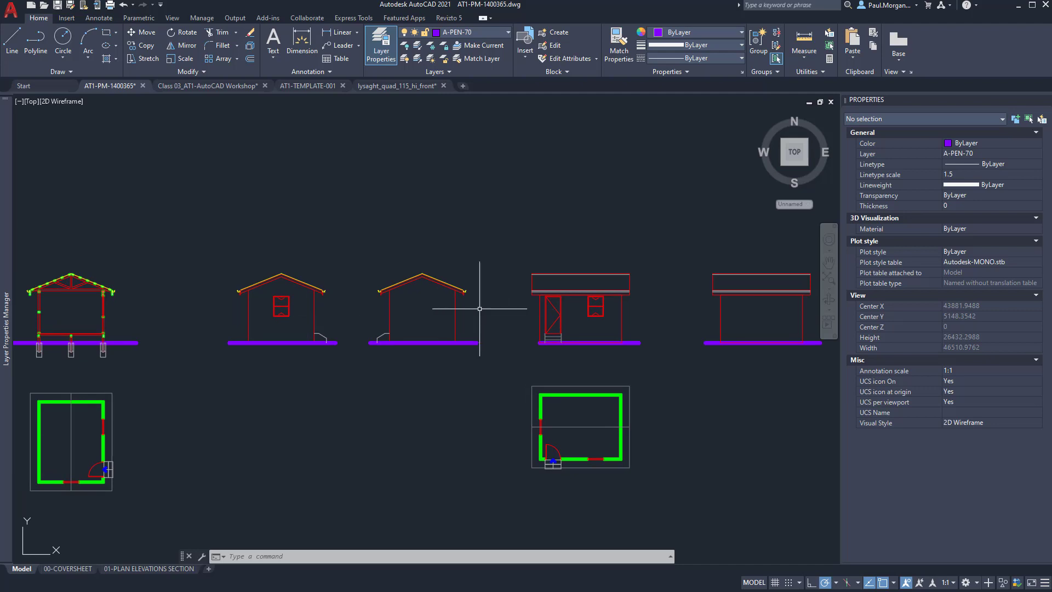
pyautogui.scroll(-1, 427, 296)
pyautogui.scroll(-1, 356, 293)
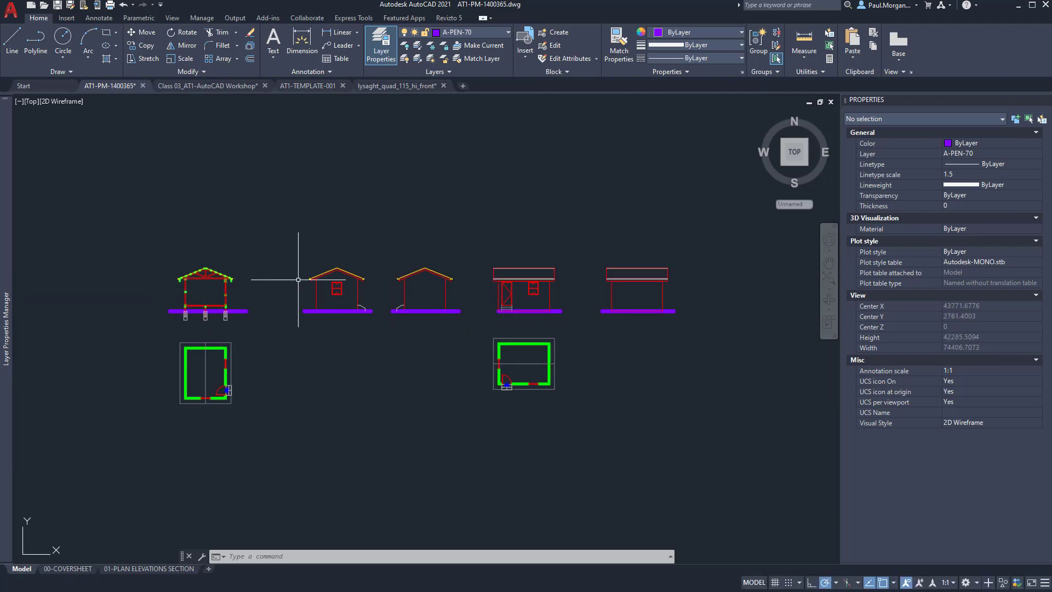